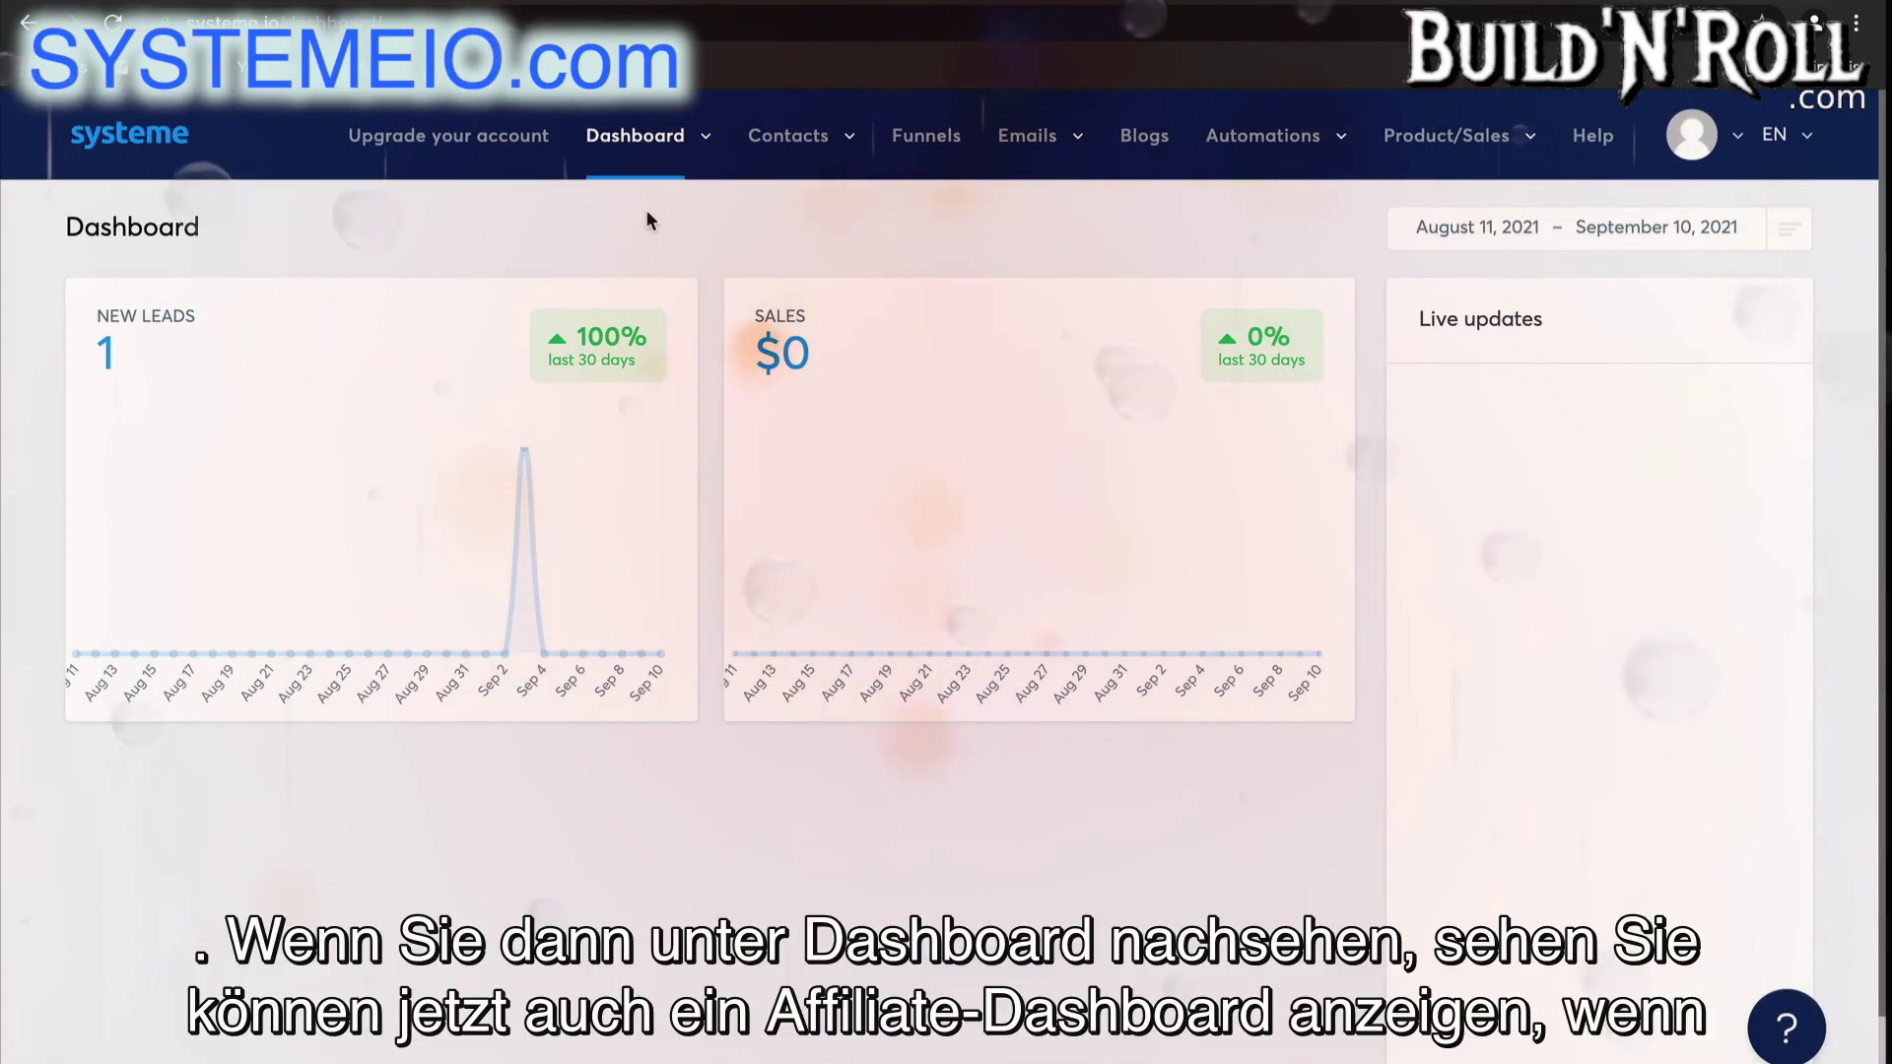
left_click(700, 138)
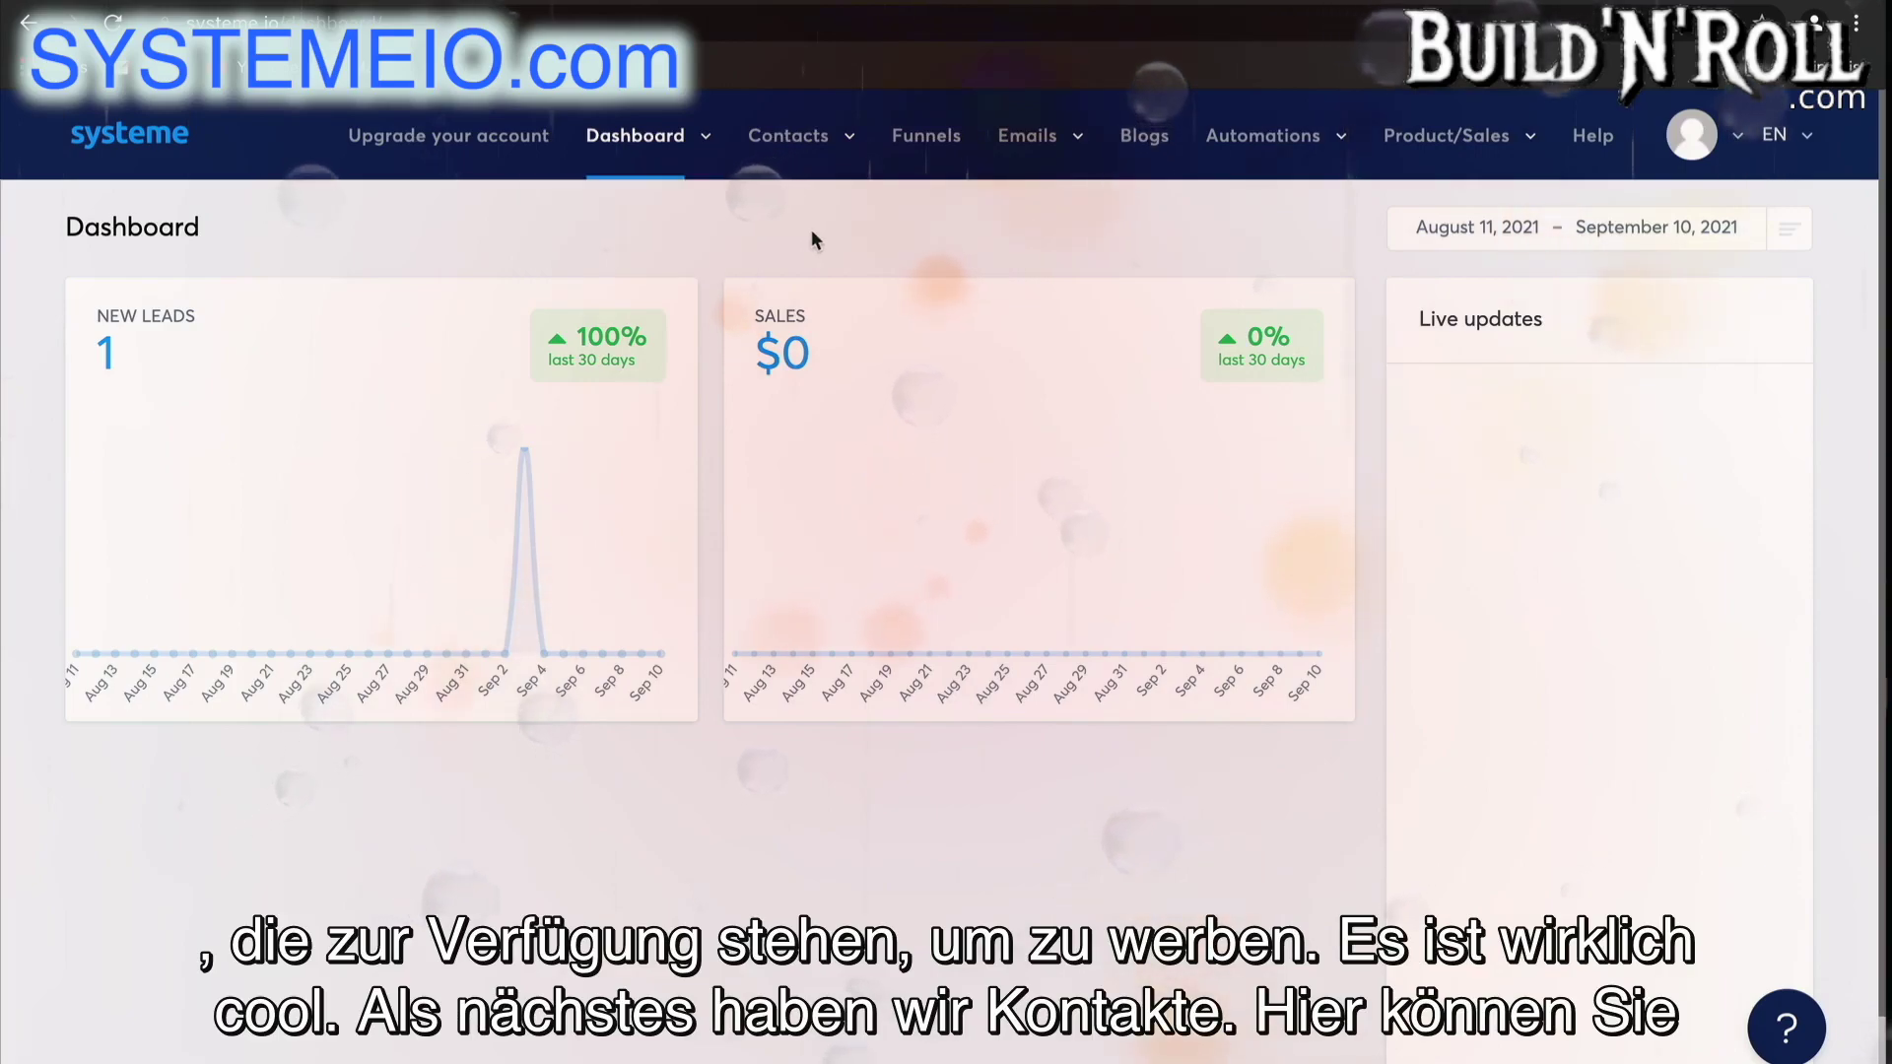
mouse_move(814, 150)
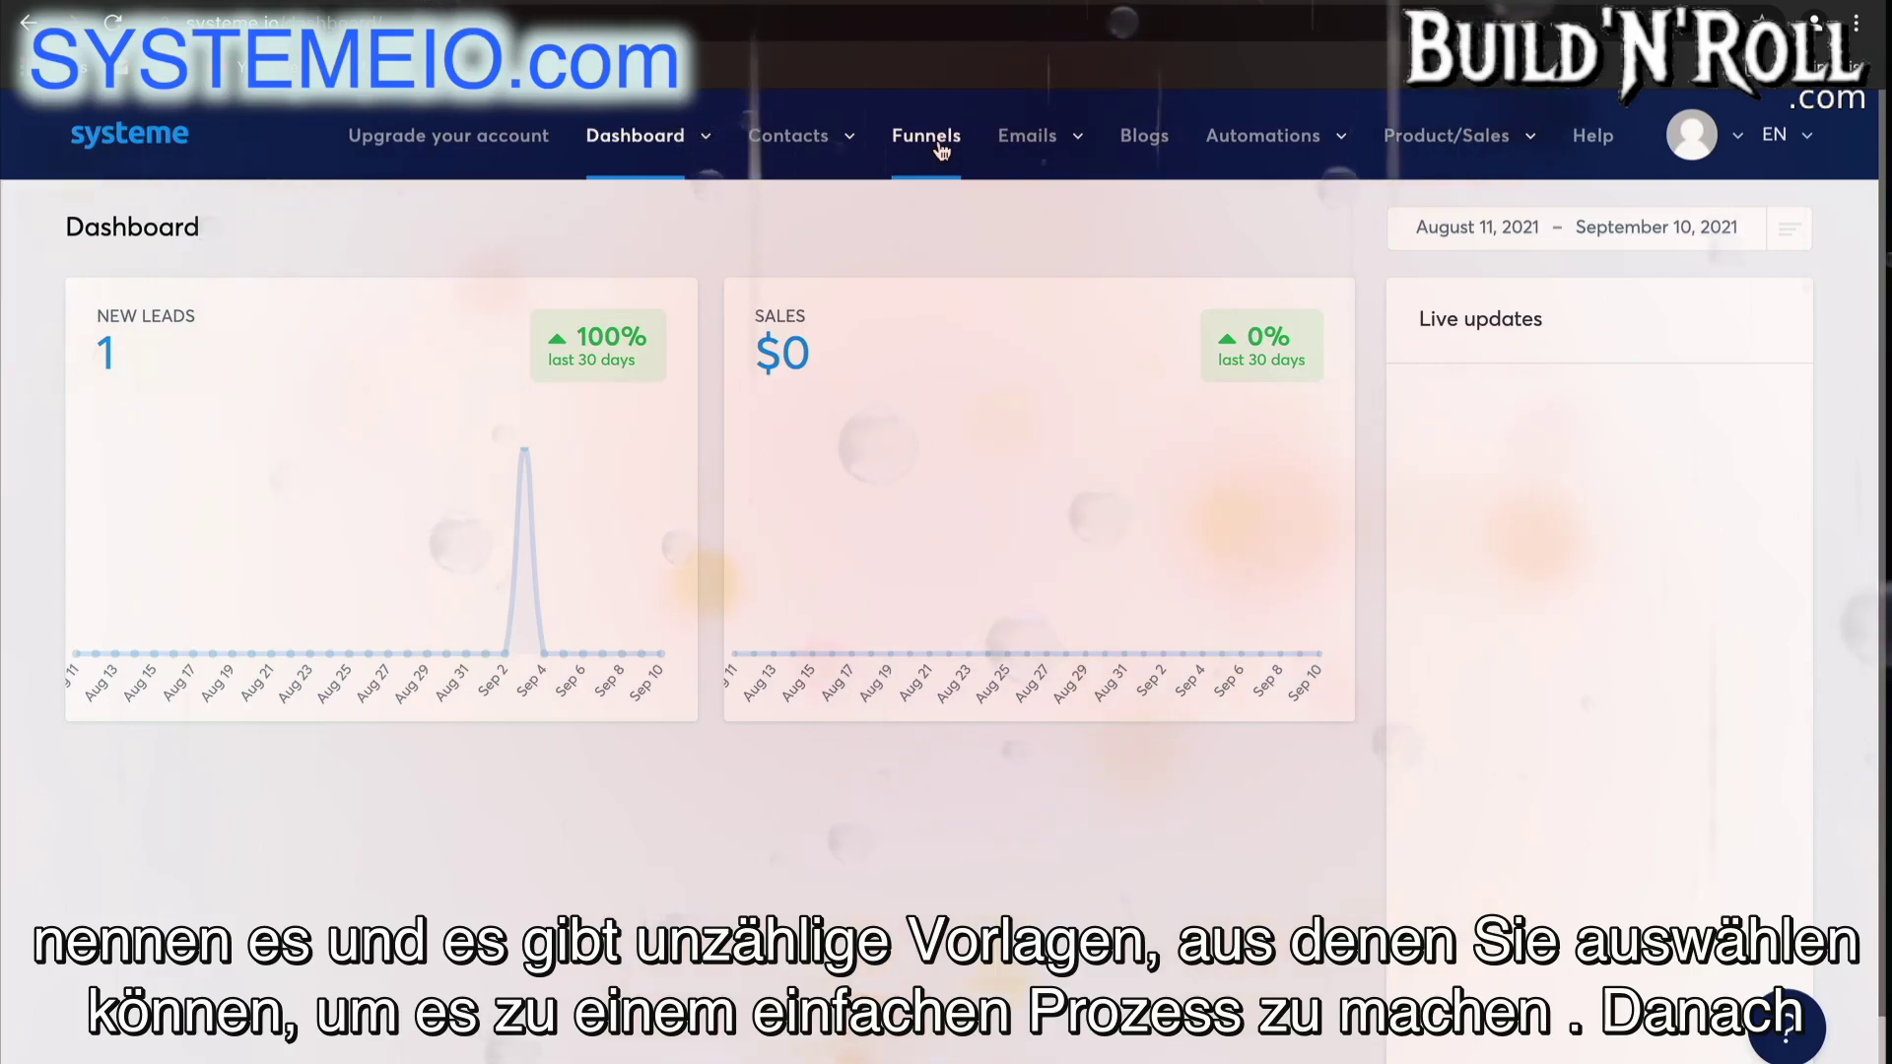
mouse_move(1018, 165)
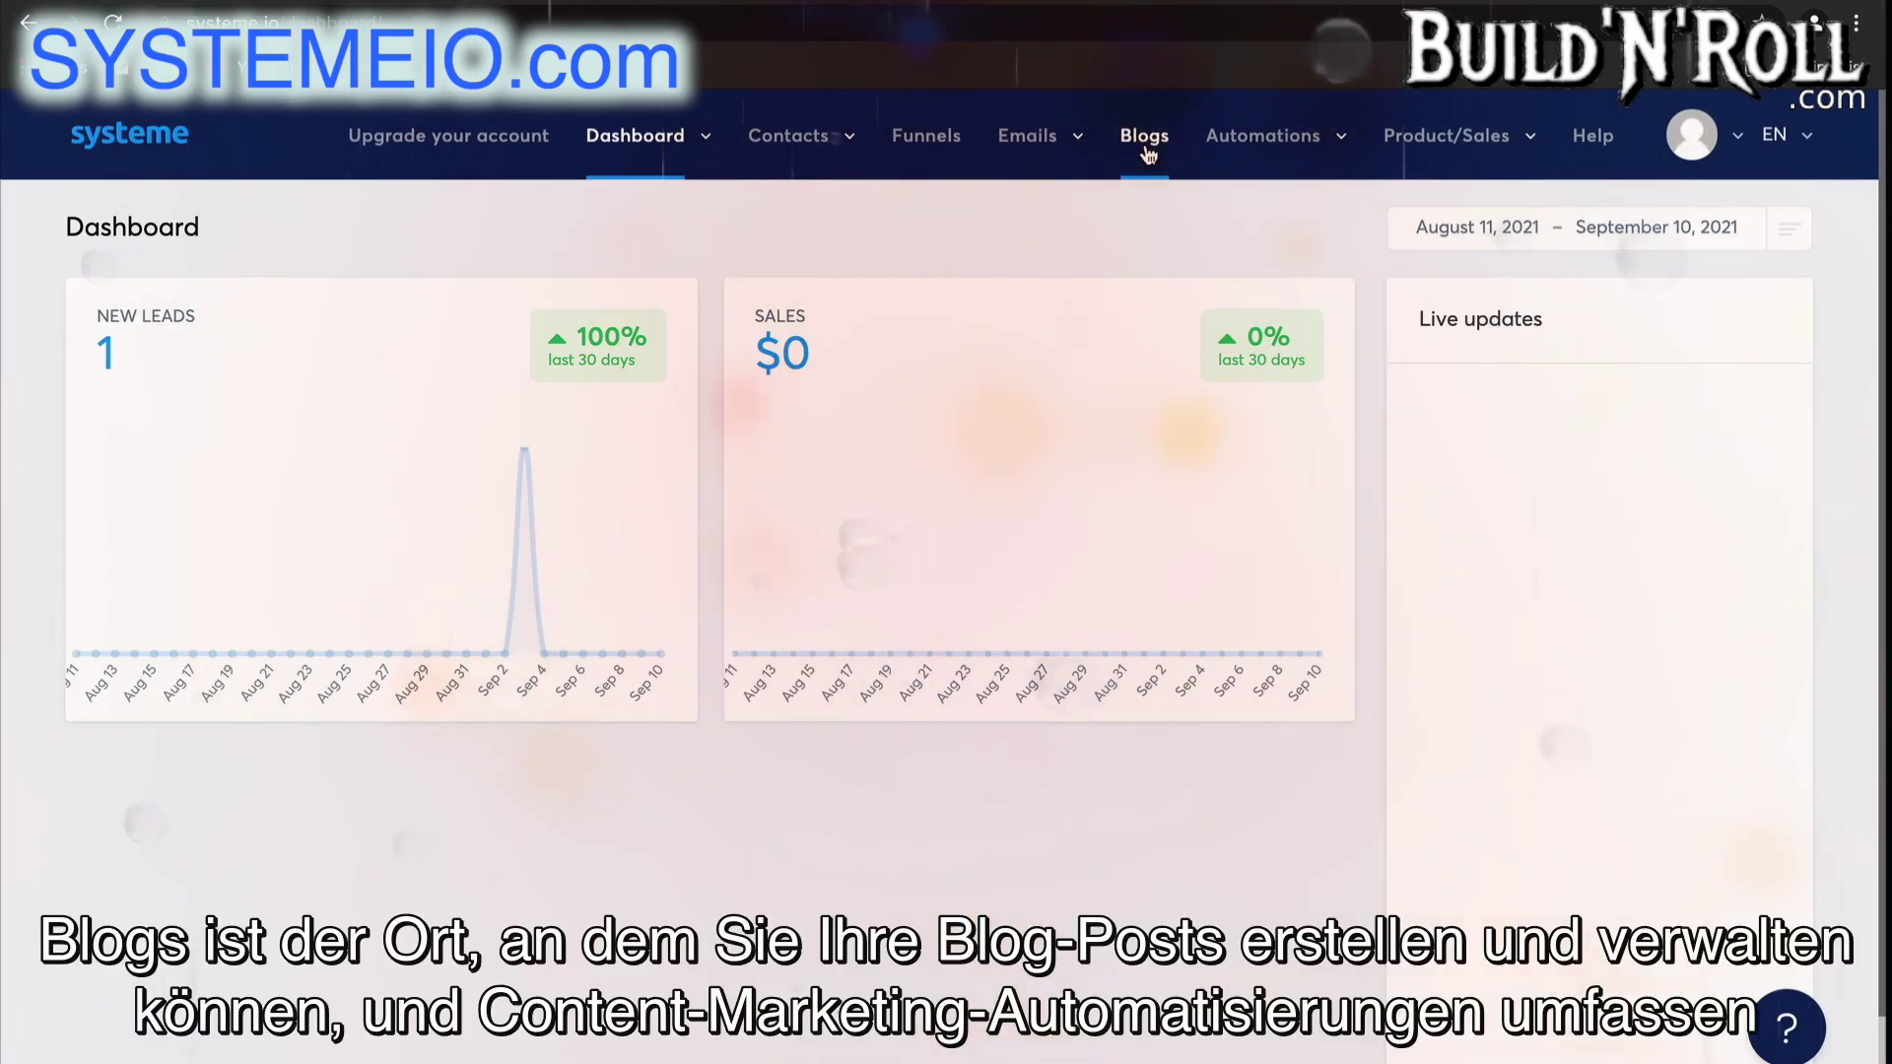
mouse_move(1192, 180)
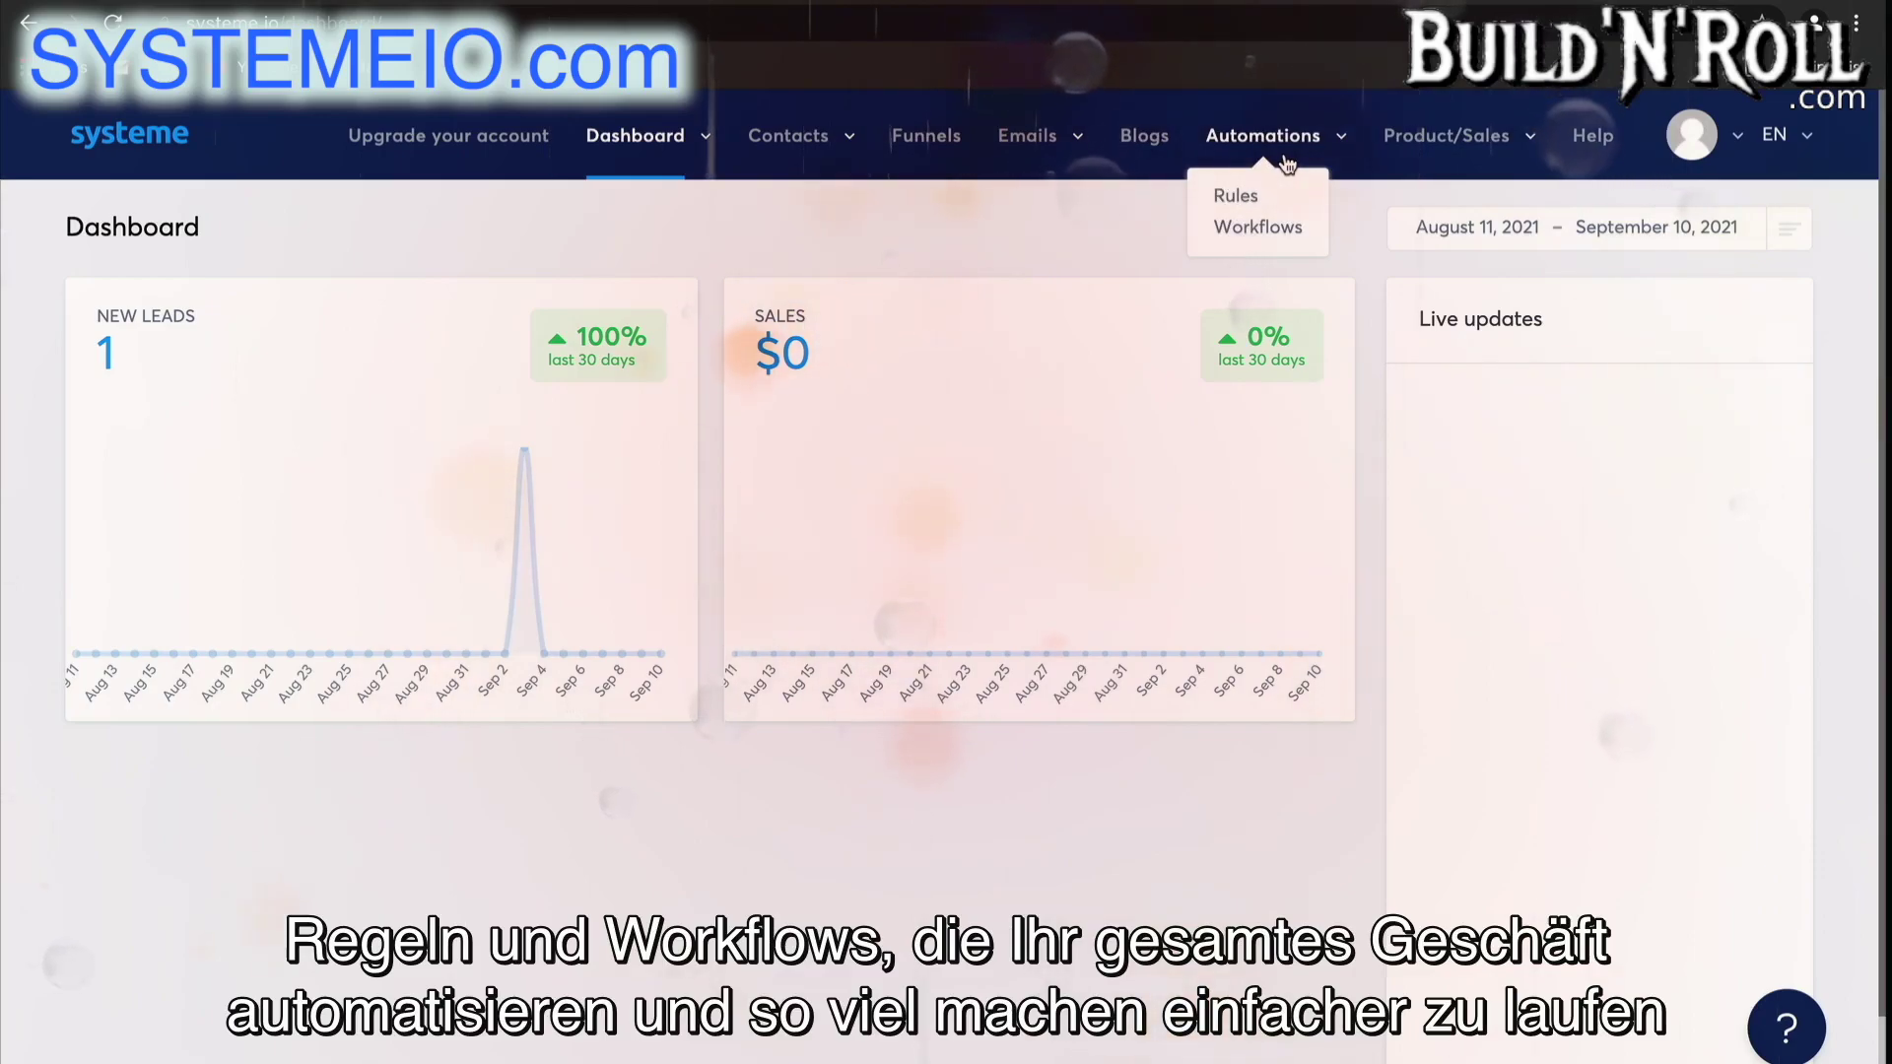
mouse_move(1412, 156)
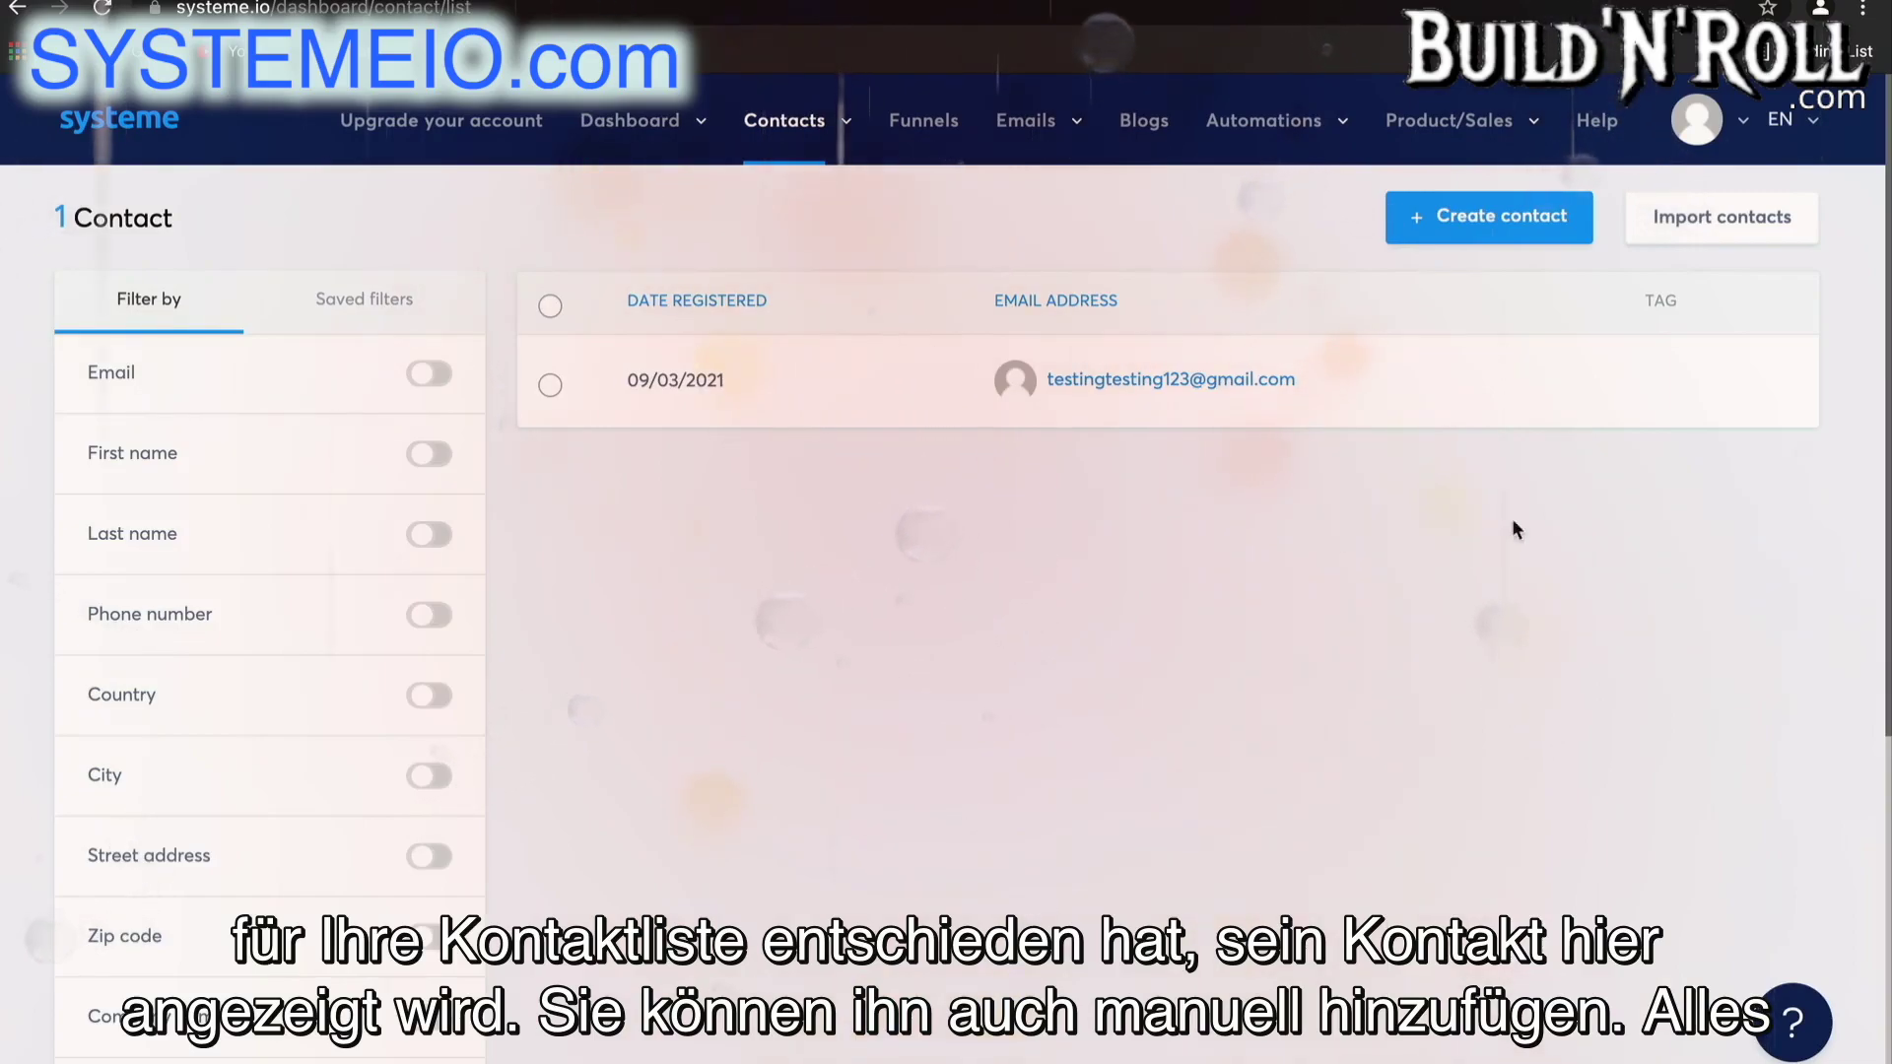
- Open the new contact form and review its detail fields, custom field option and tag selection
left_click(1509, 227)
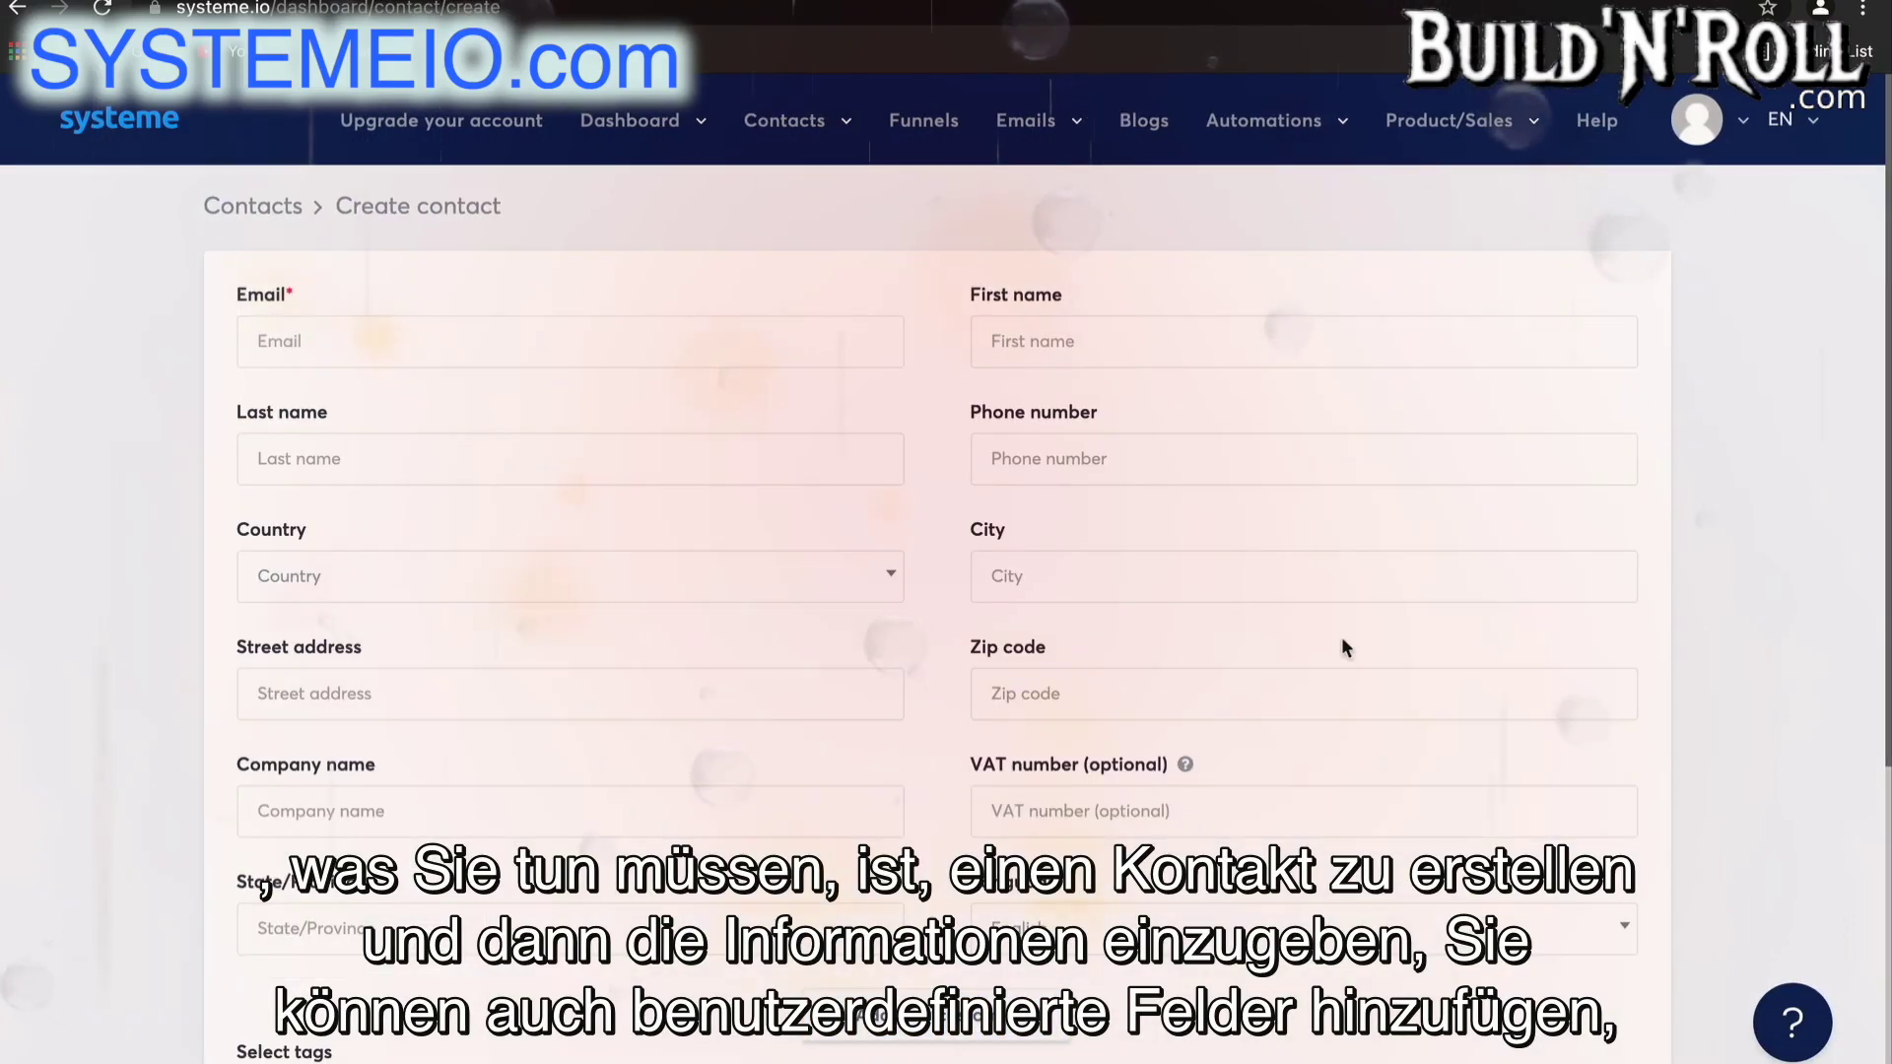
scroll(1341, 645, "down", 2)
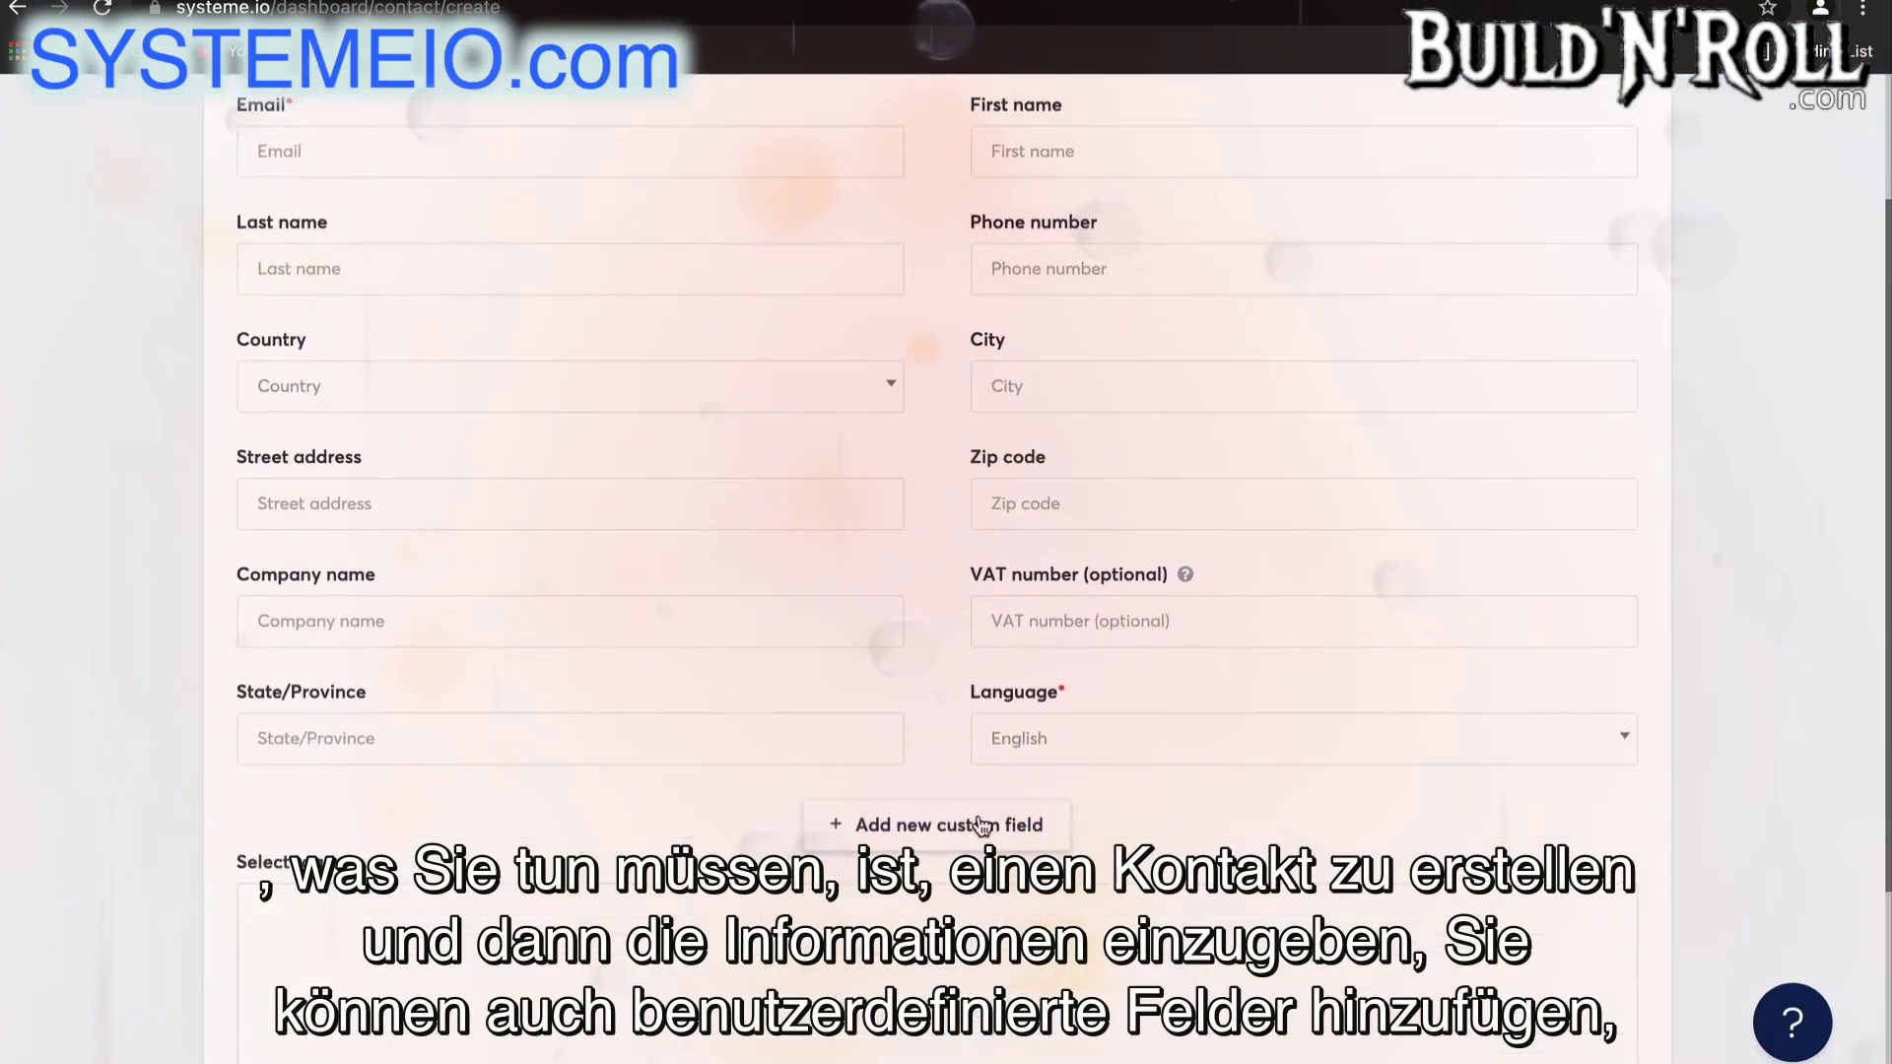
scroll(982, 826, "down", 3)
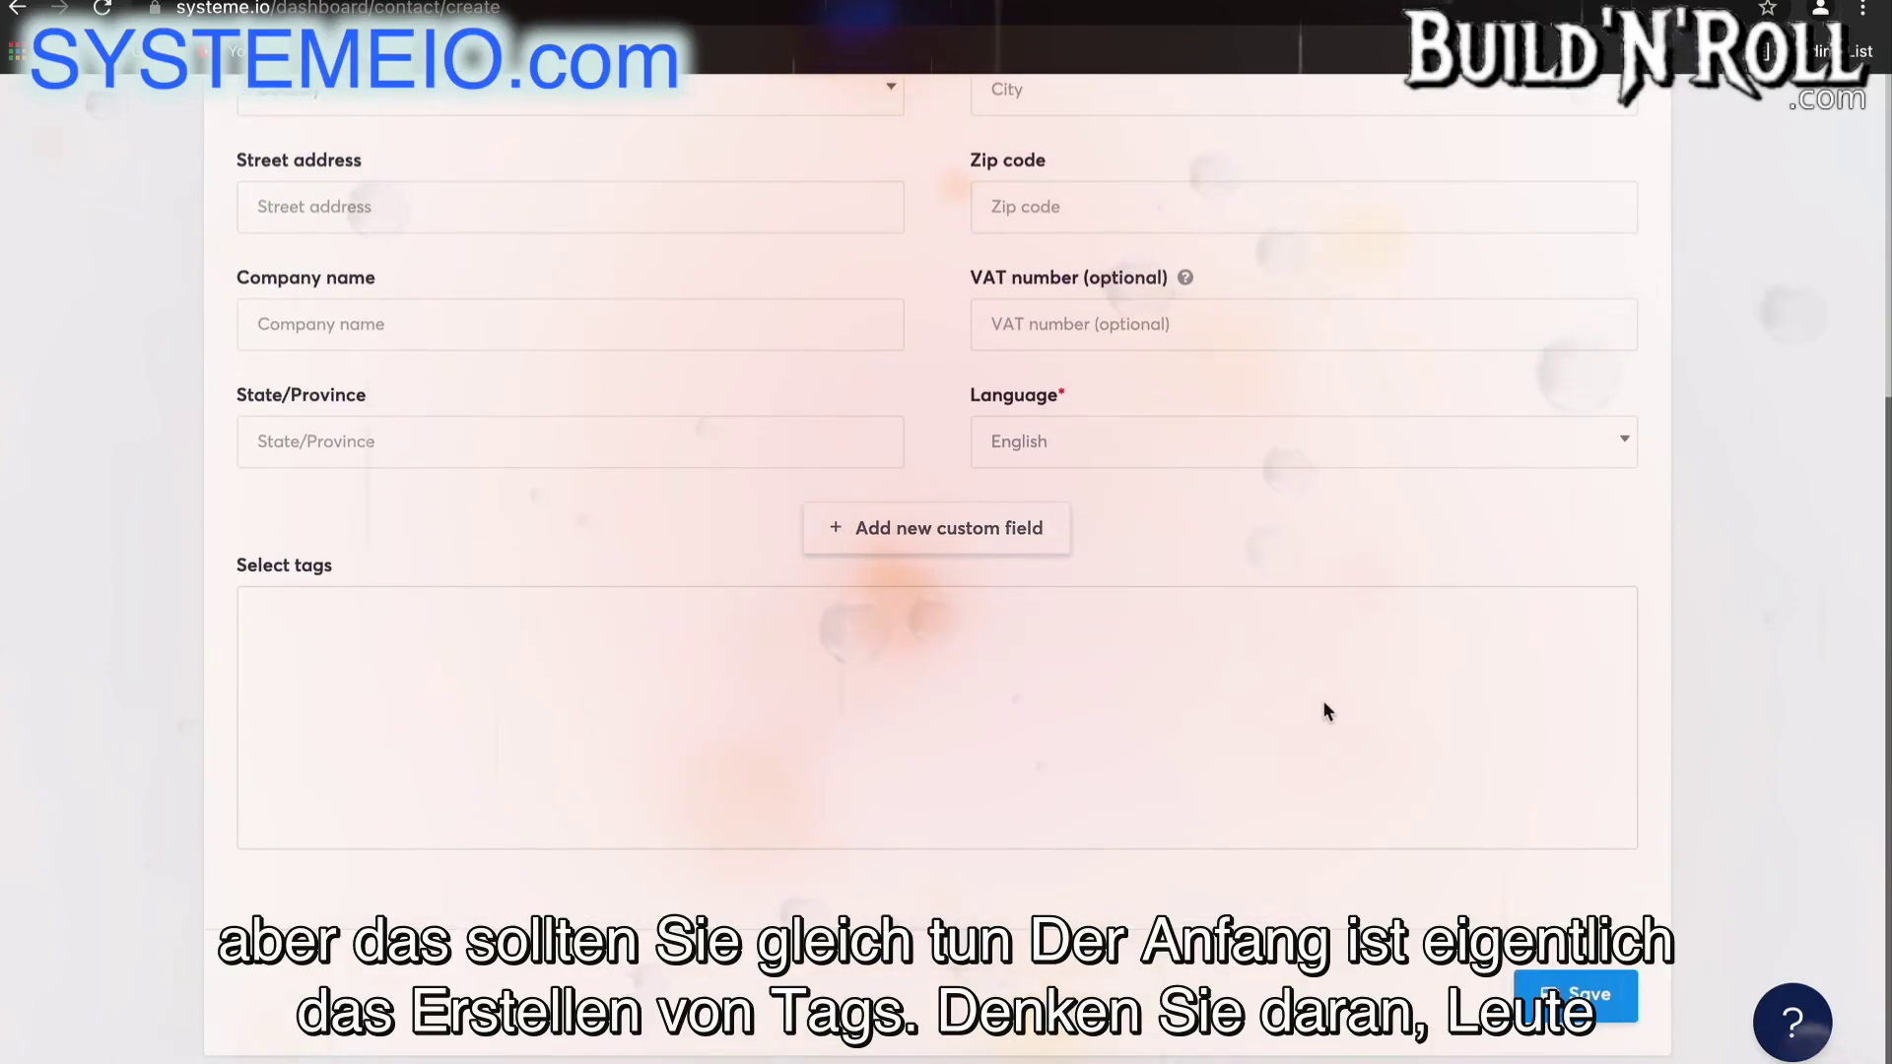
scroll(1324, 701, "up", 5)
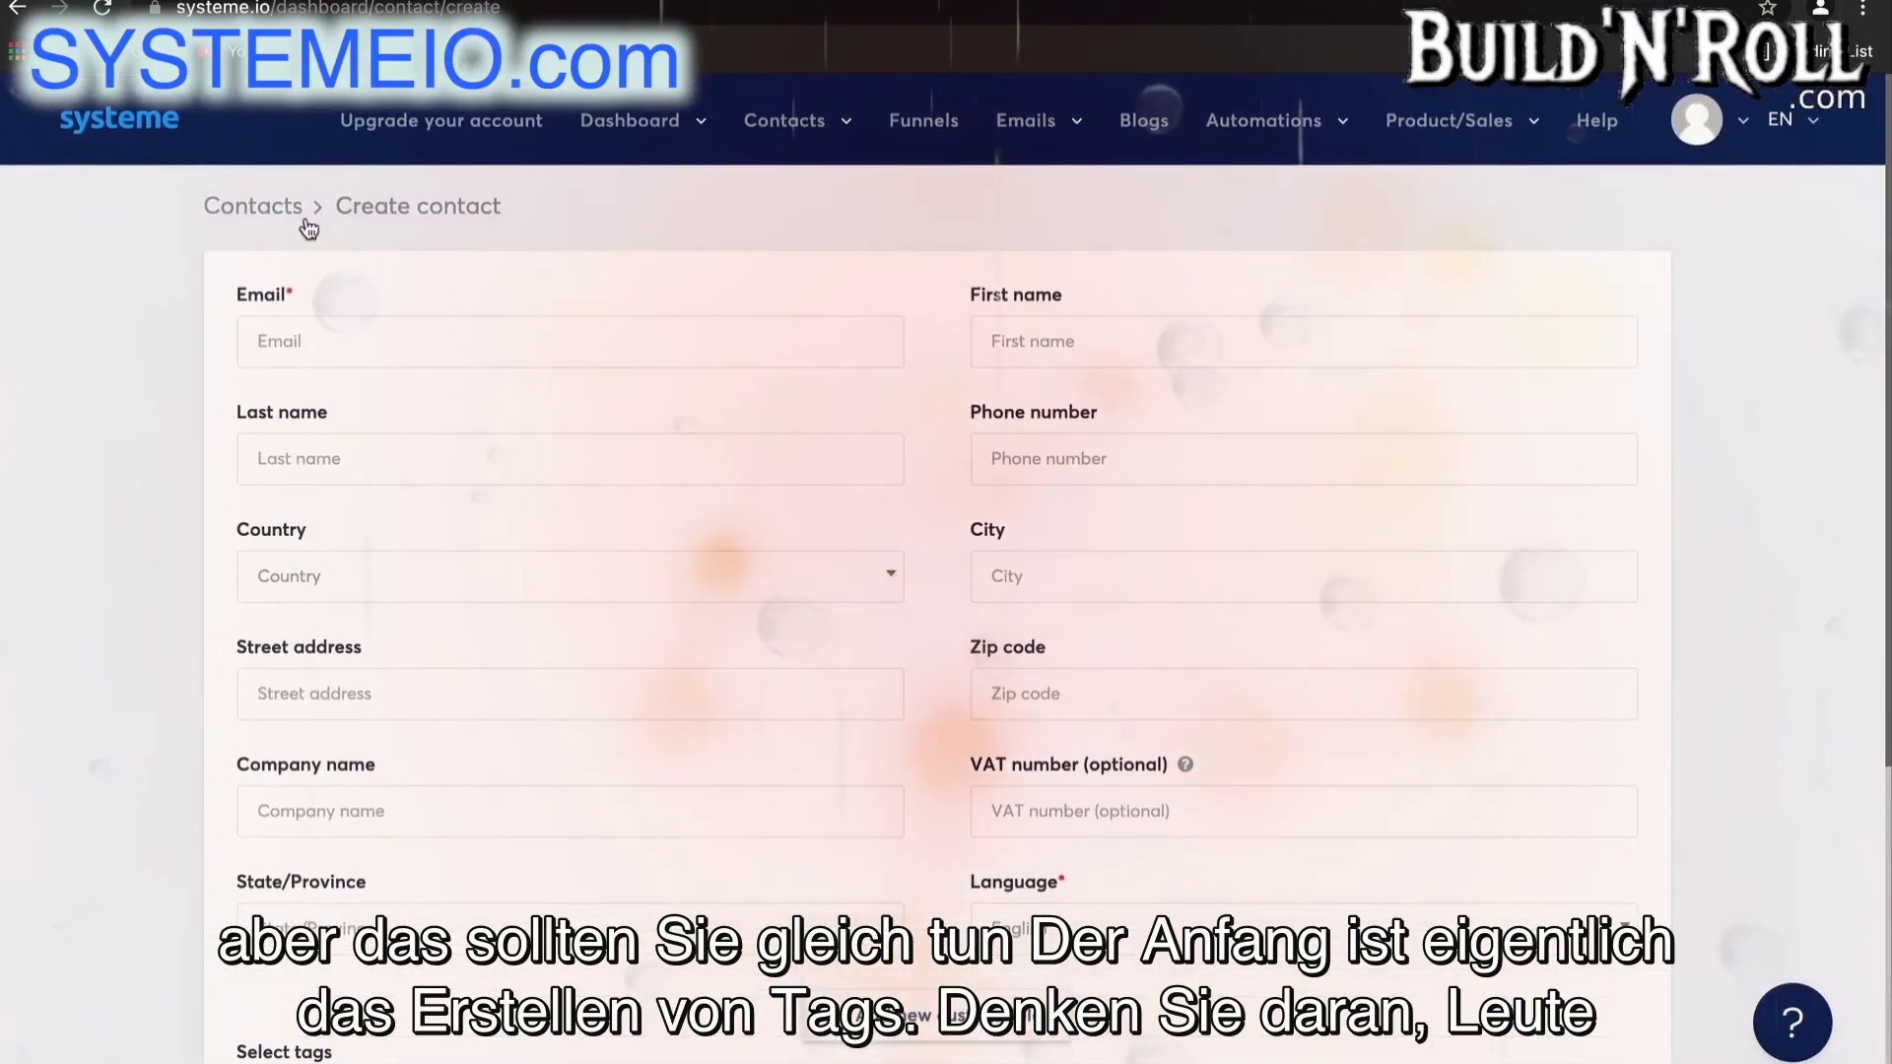
- Create a new contact tag named "Blog - leads" and save it
mouse_move(773, 128)
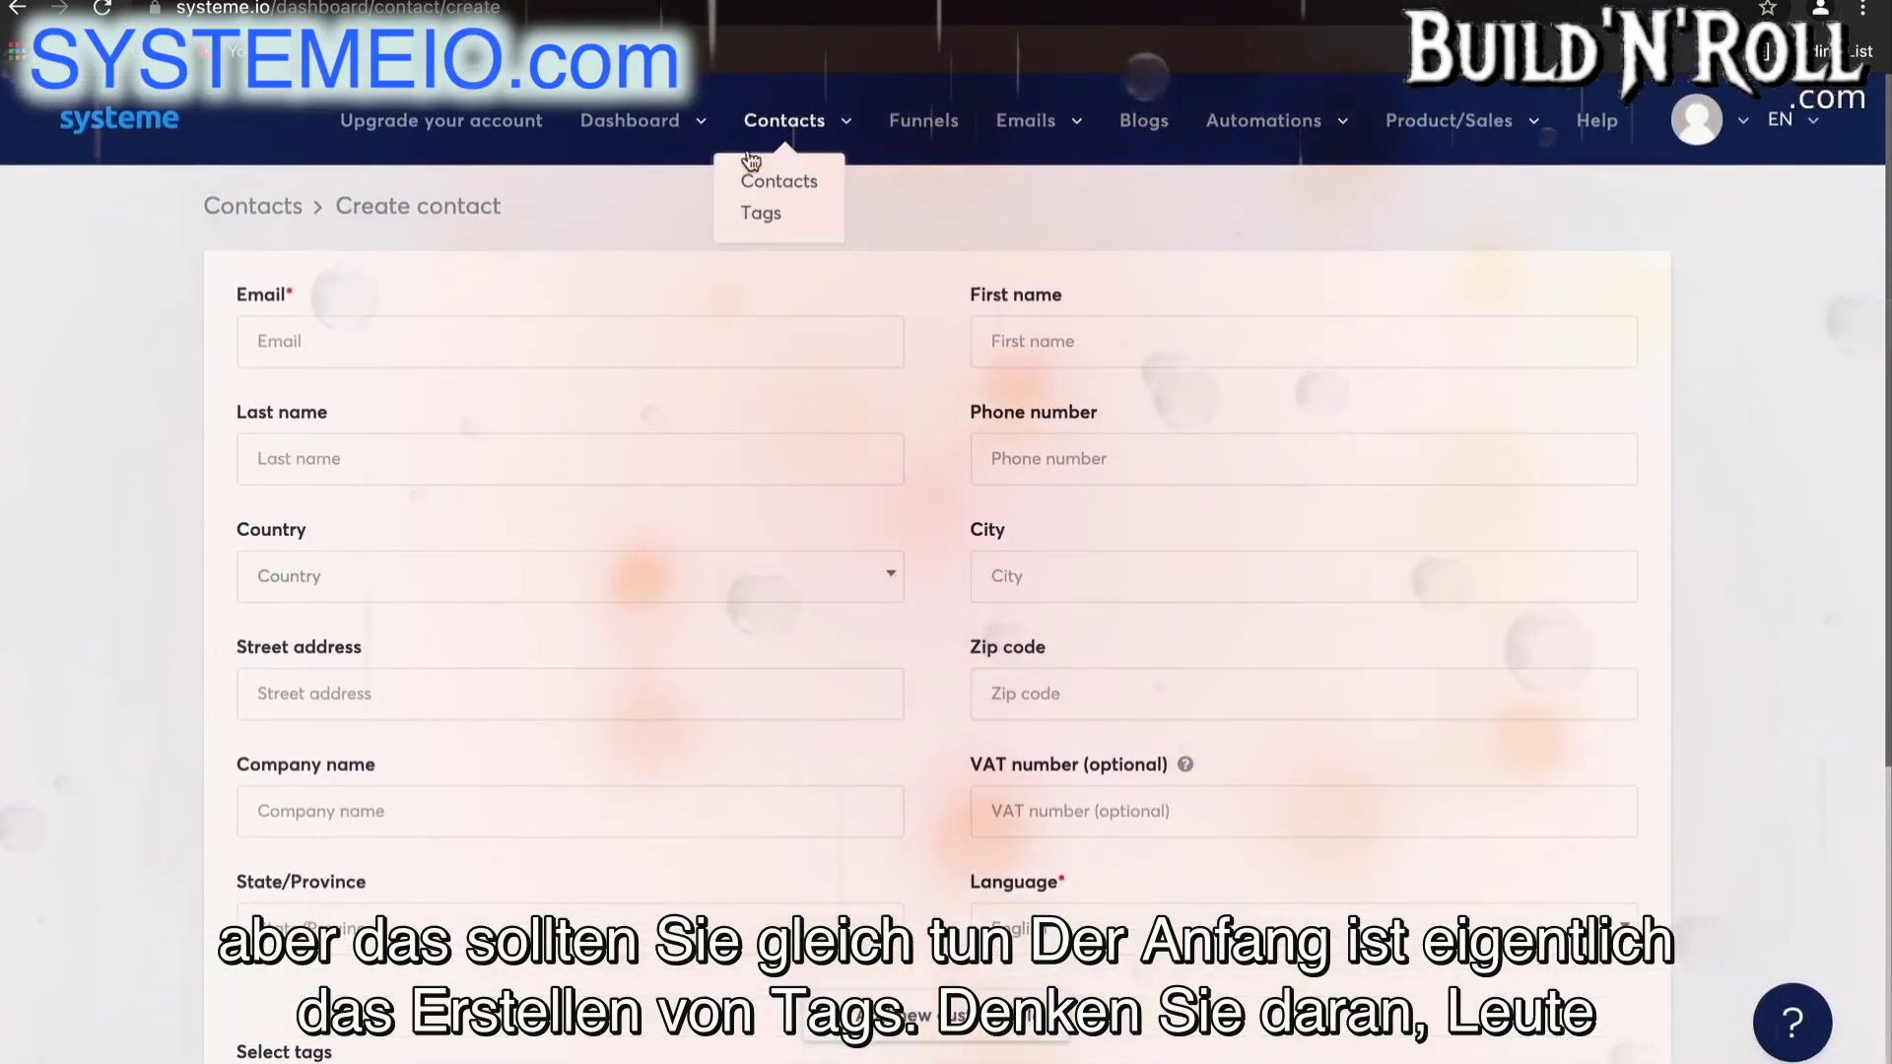
left_click(763, 216)
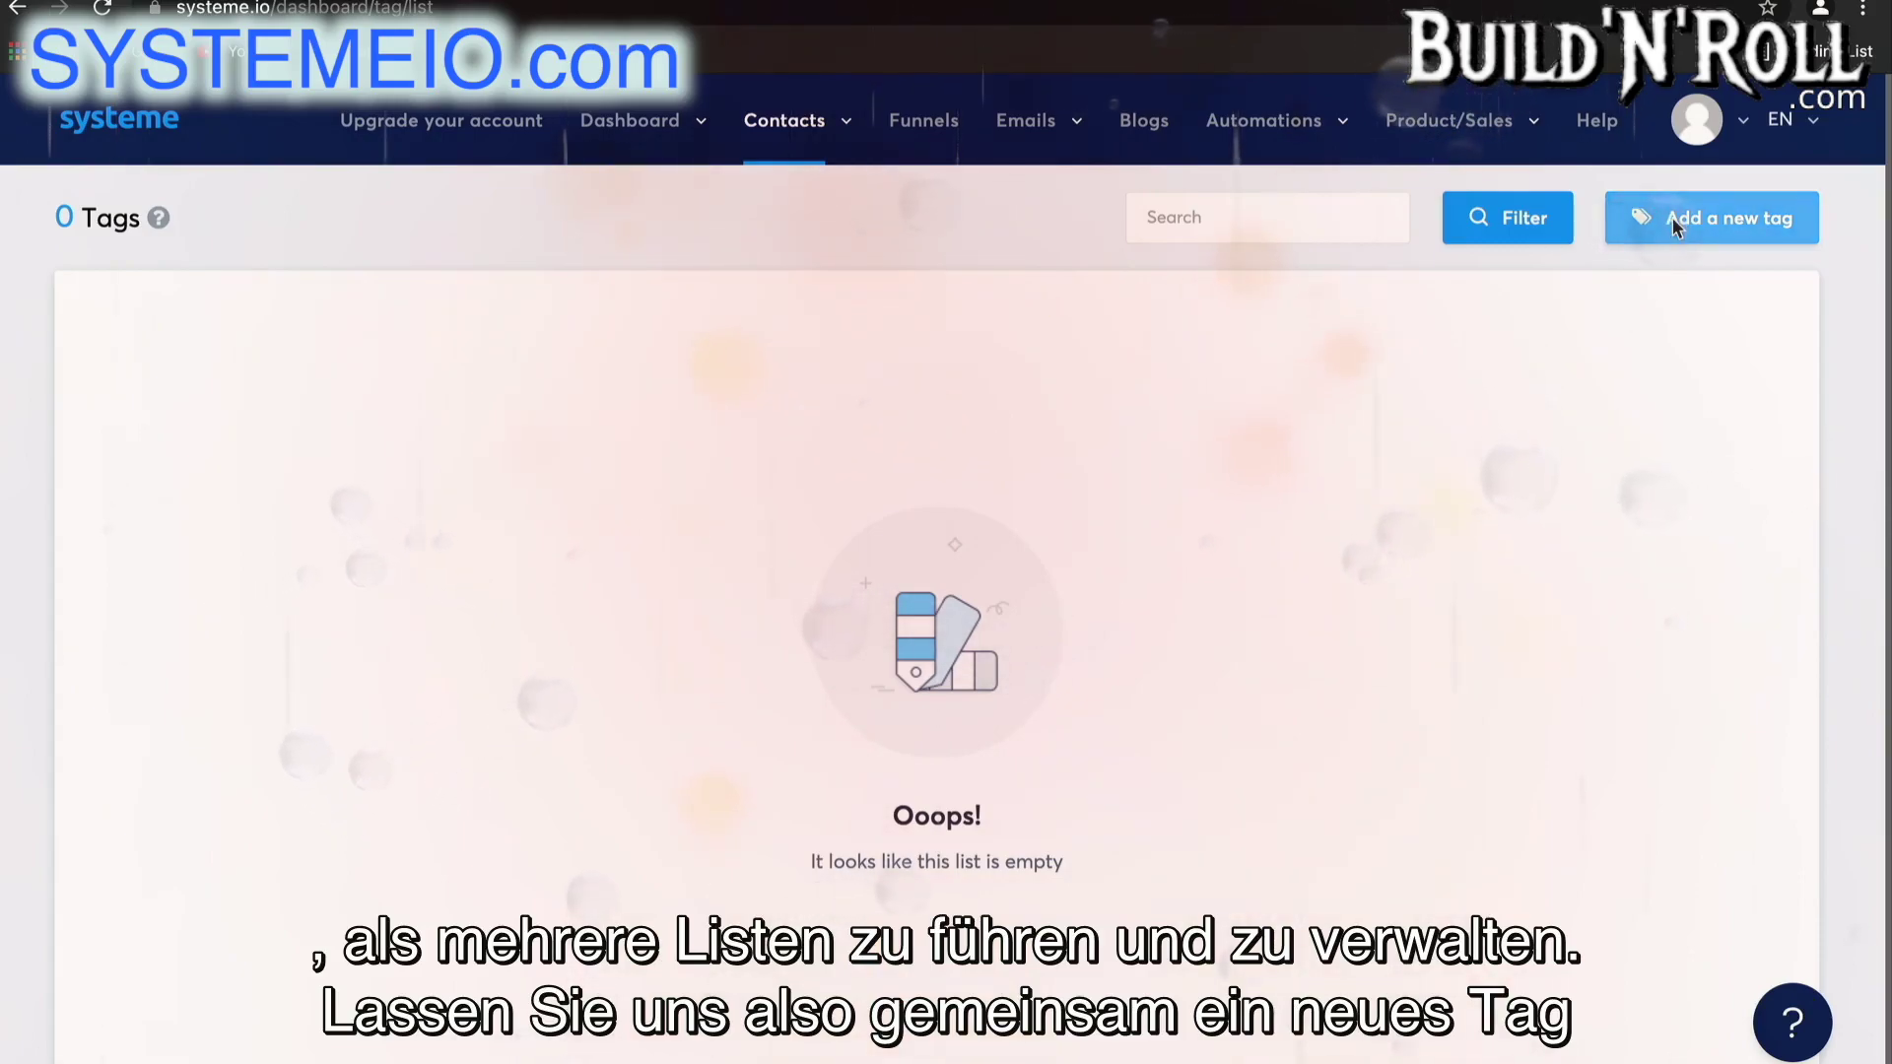
left_click(1734, 217)
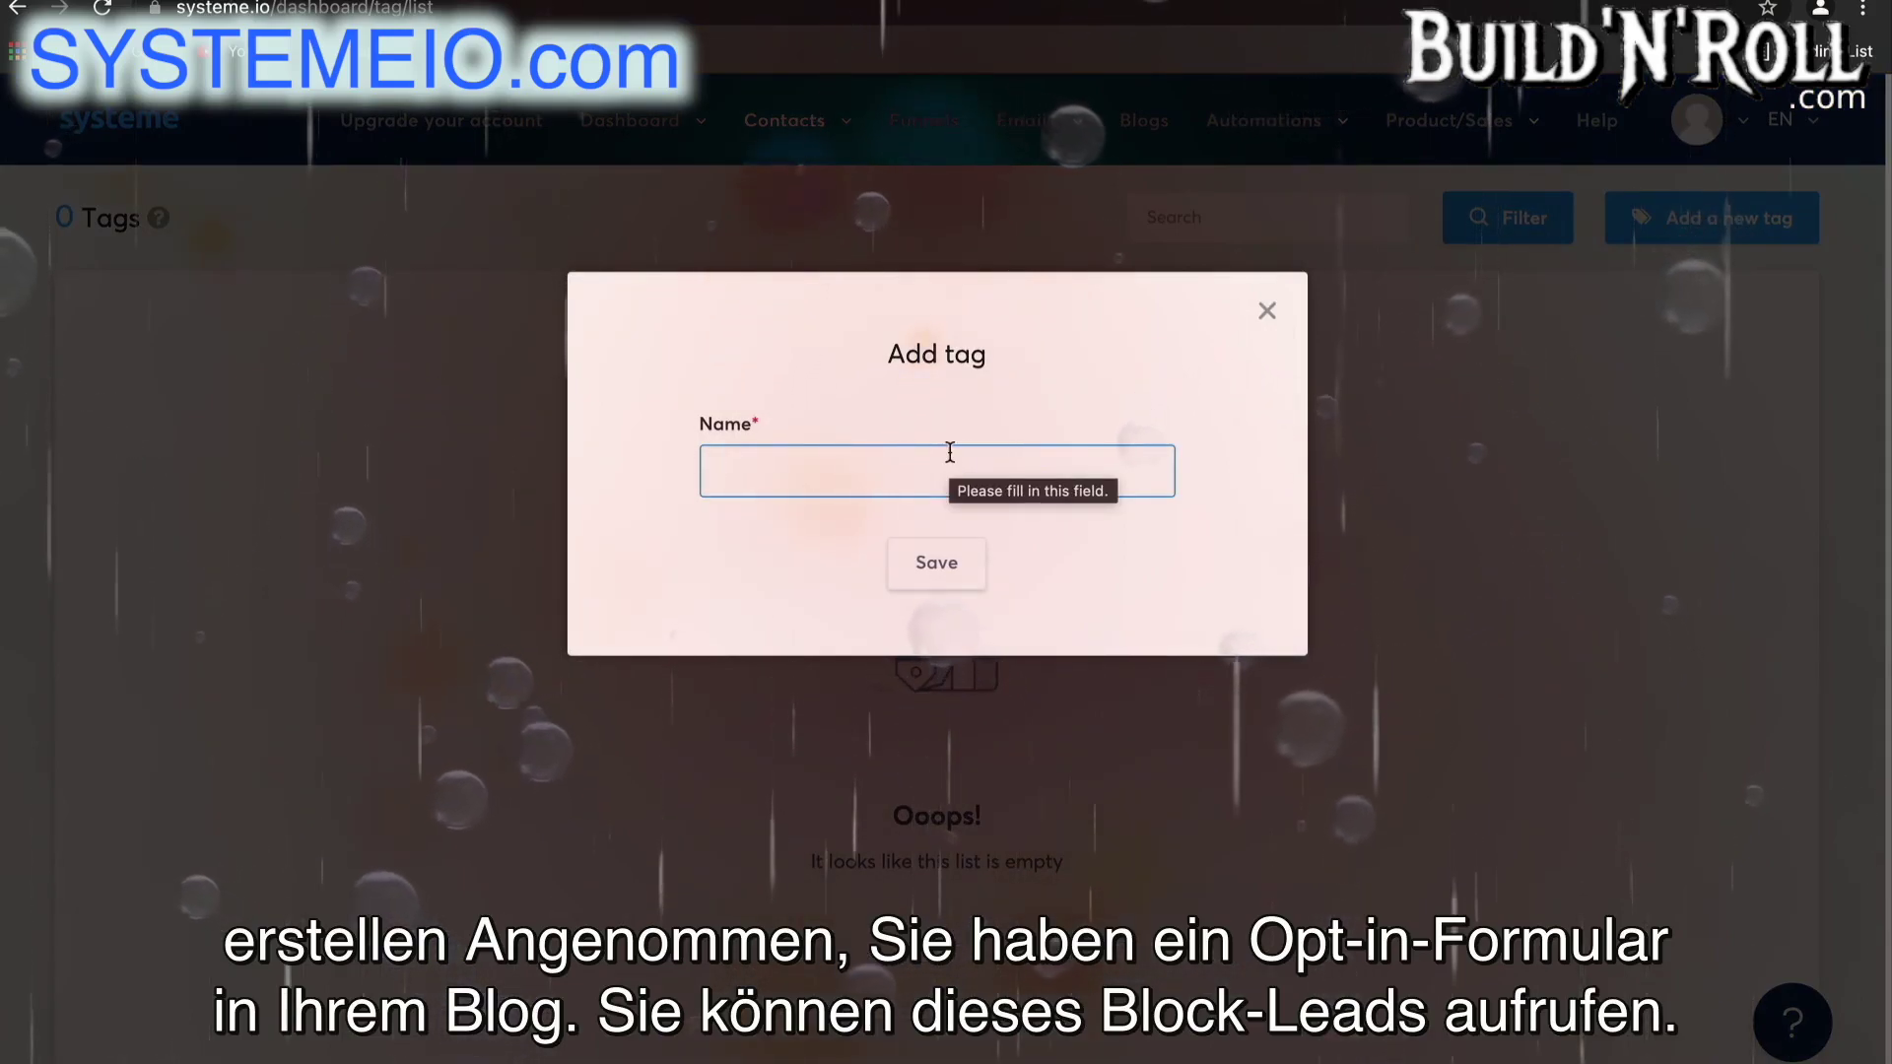
type("Blo")
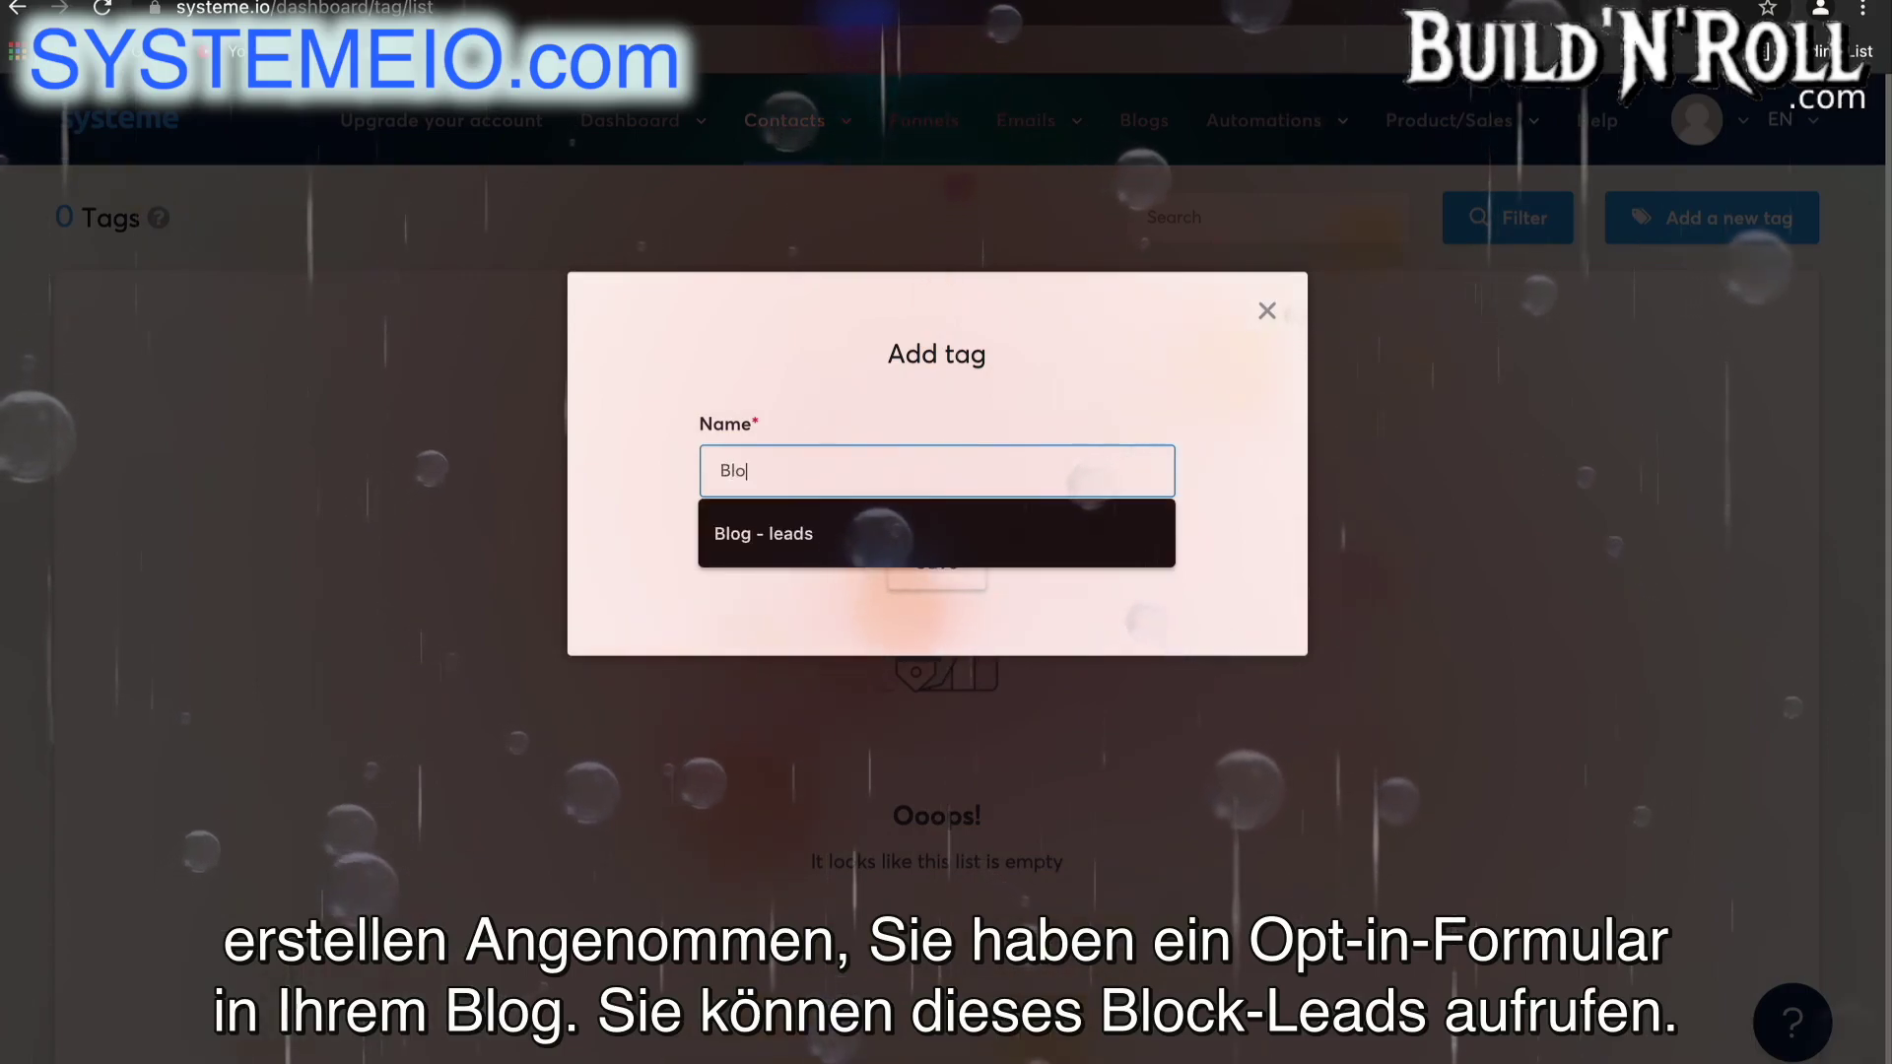
type("g - leads")
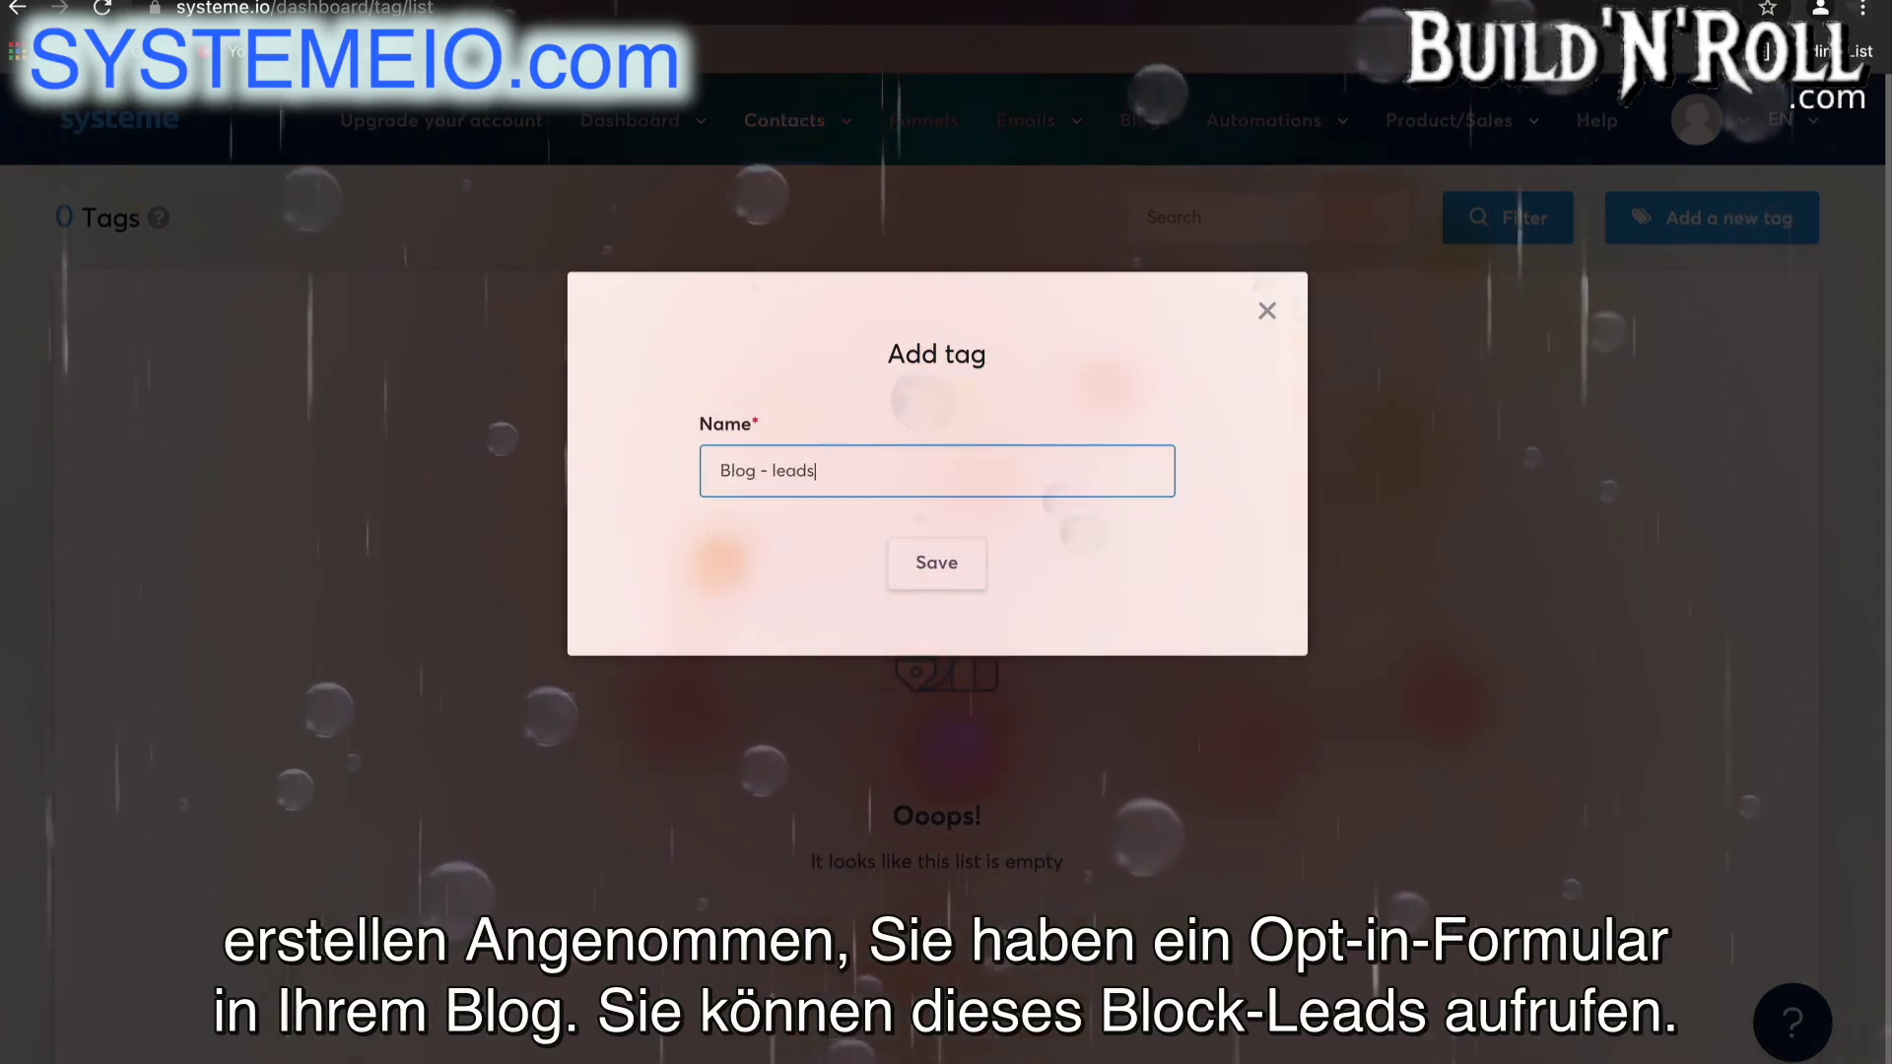
left_click(936, 578)
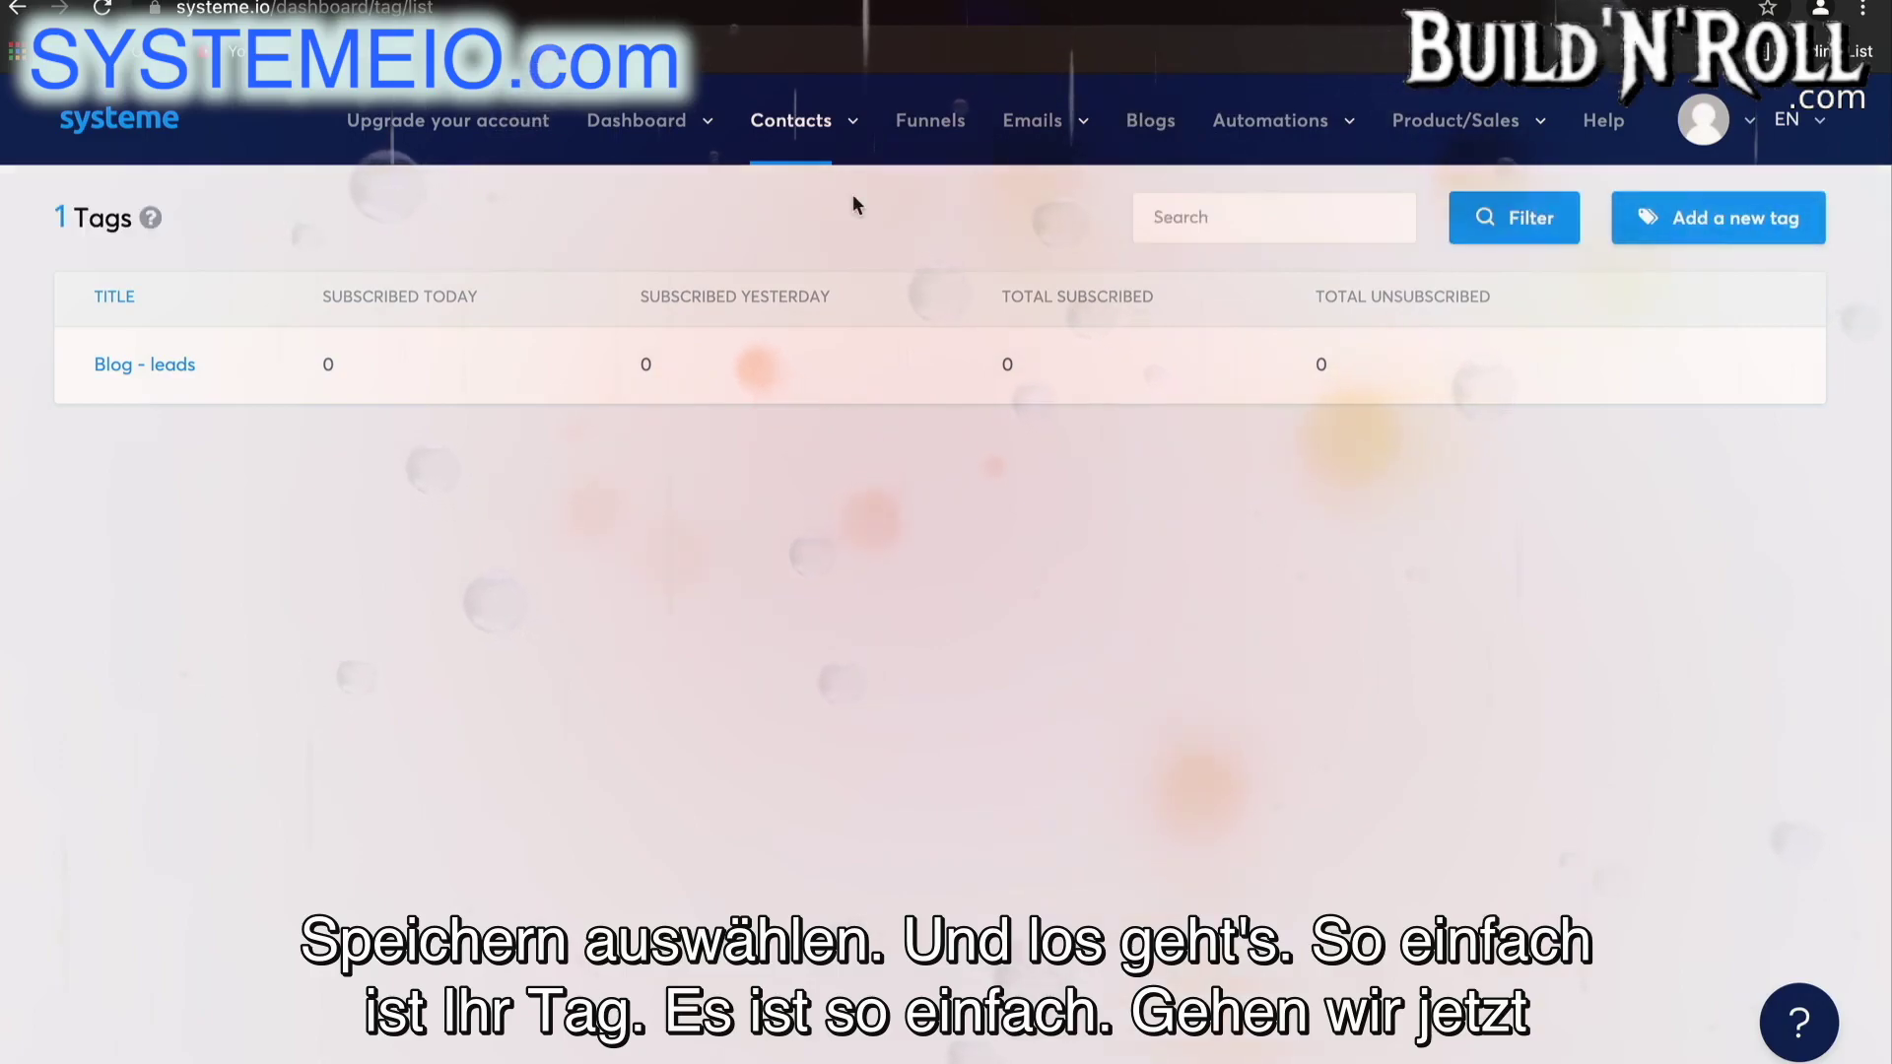
- Start a new contact from the contacts list and fill in the contact's email address
mouse_move(832, 126)
left_click(803, 184)
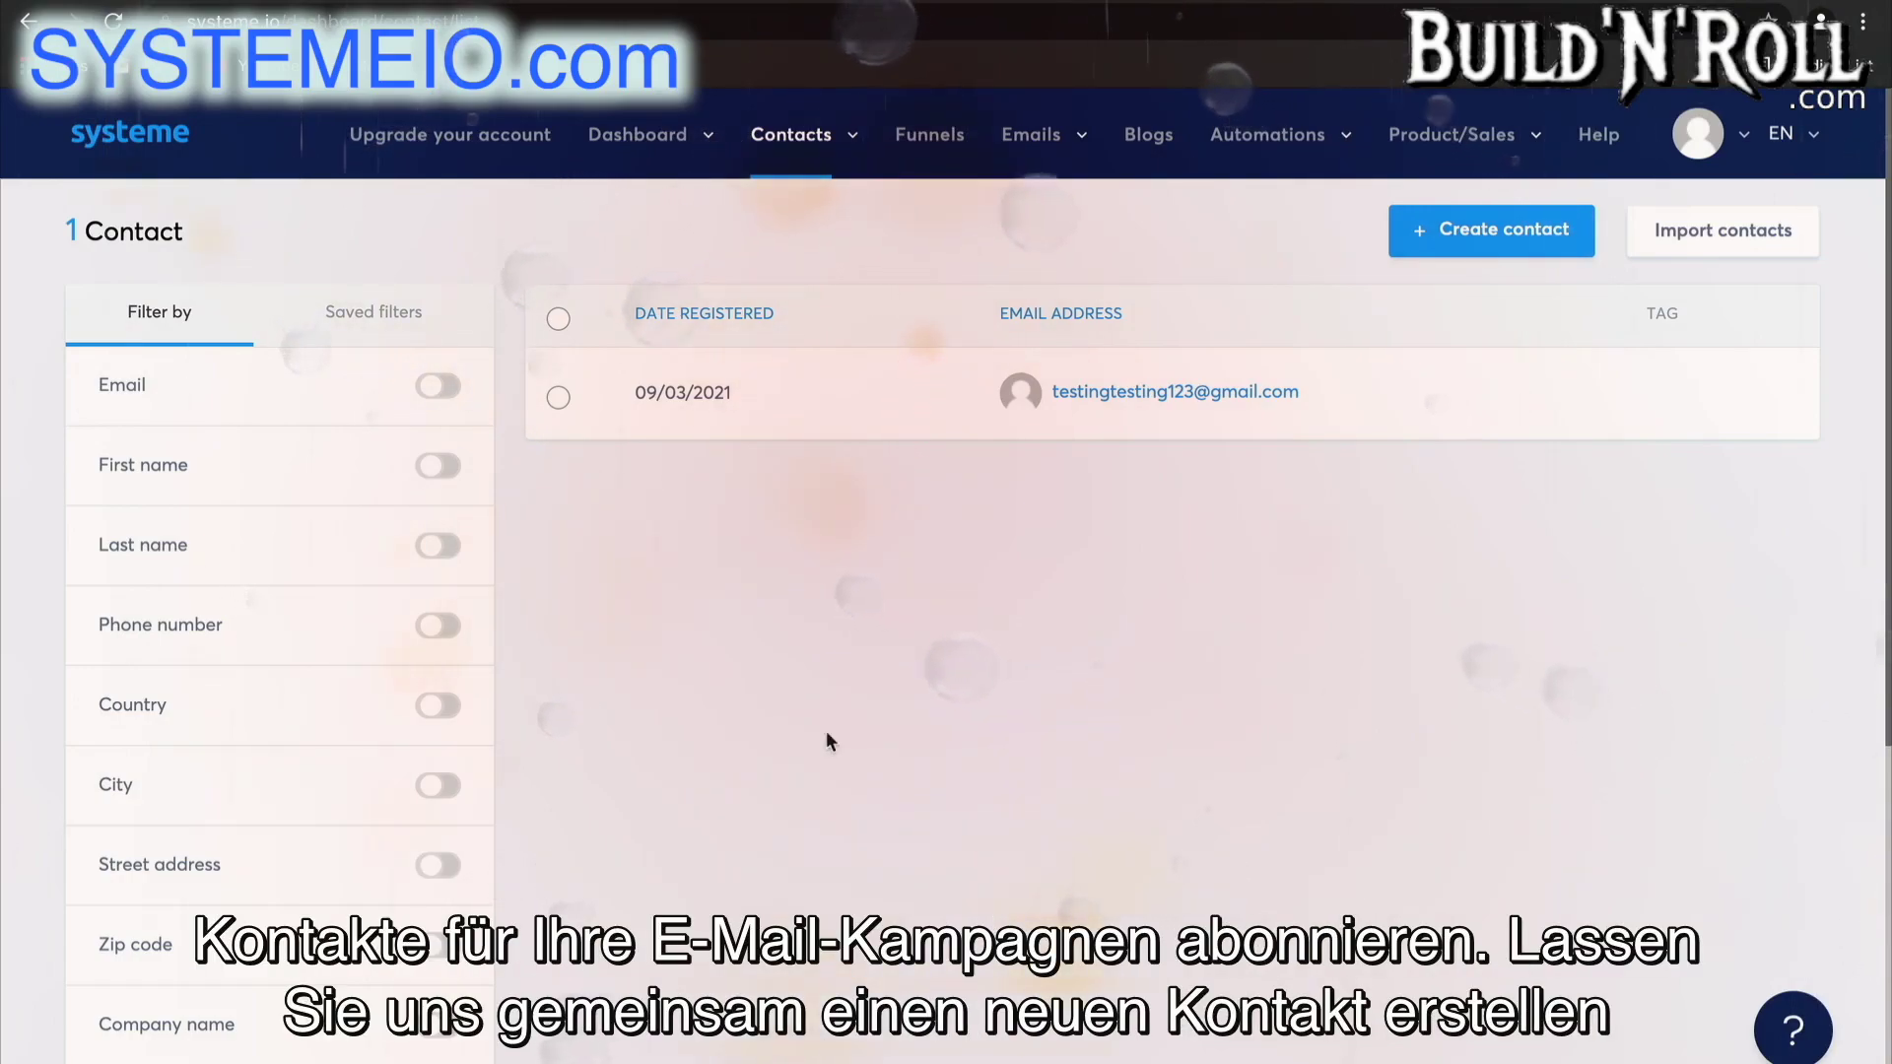
left_click(1473, 237)
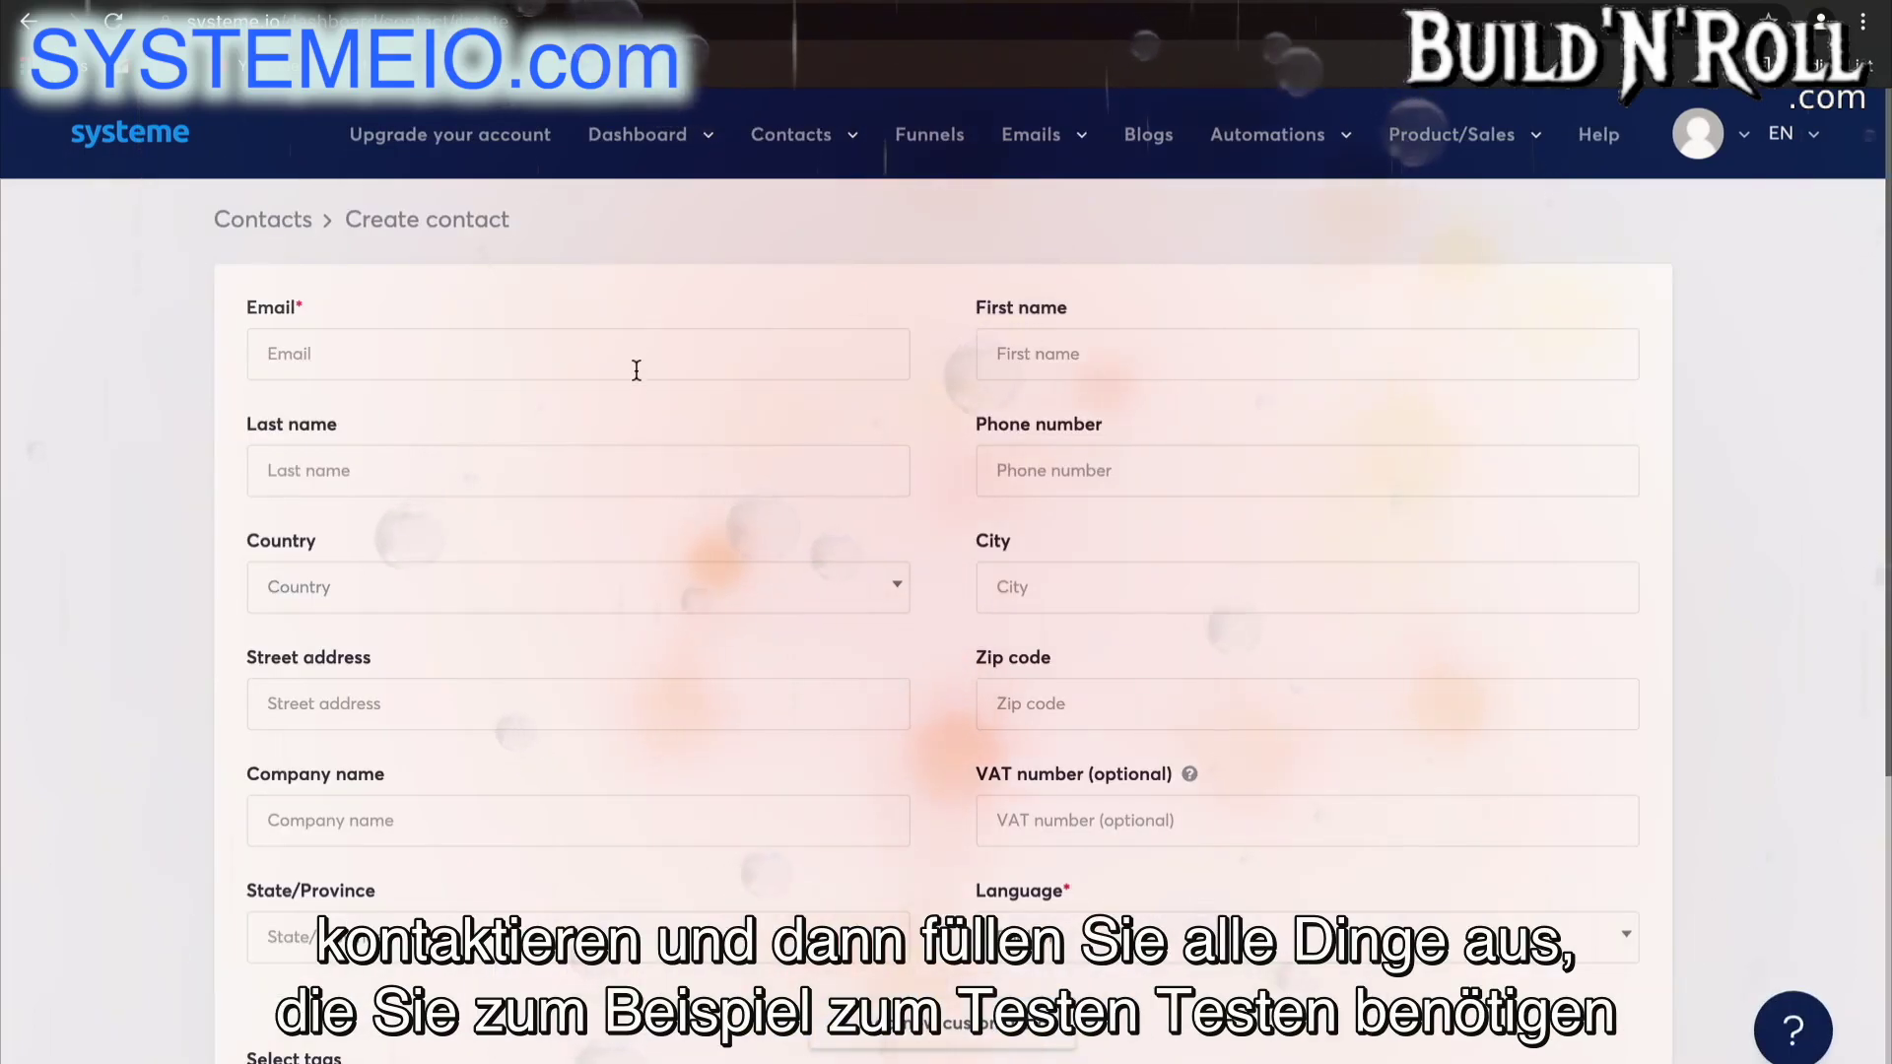
left_click(634, 374)
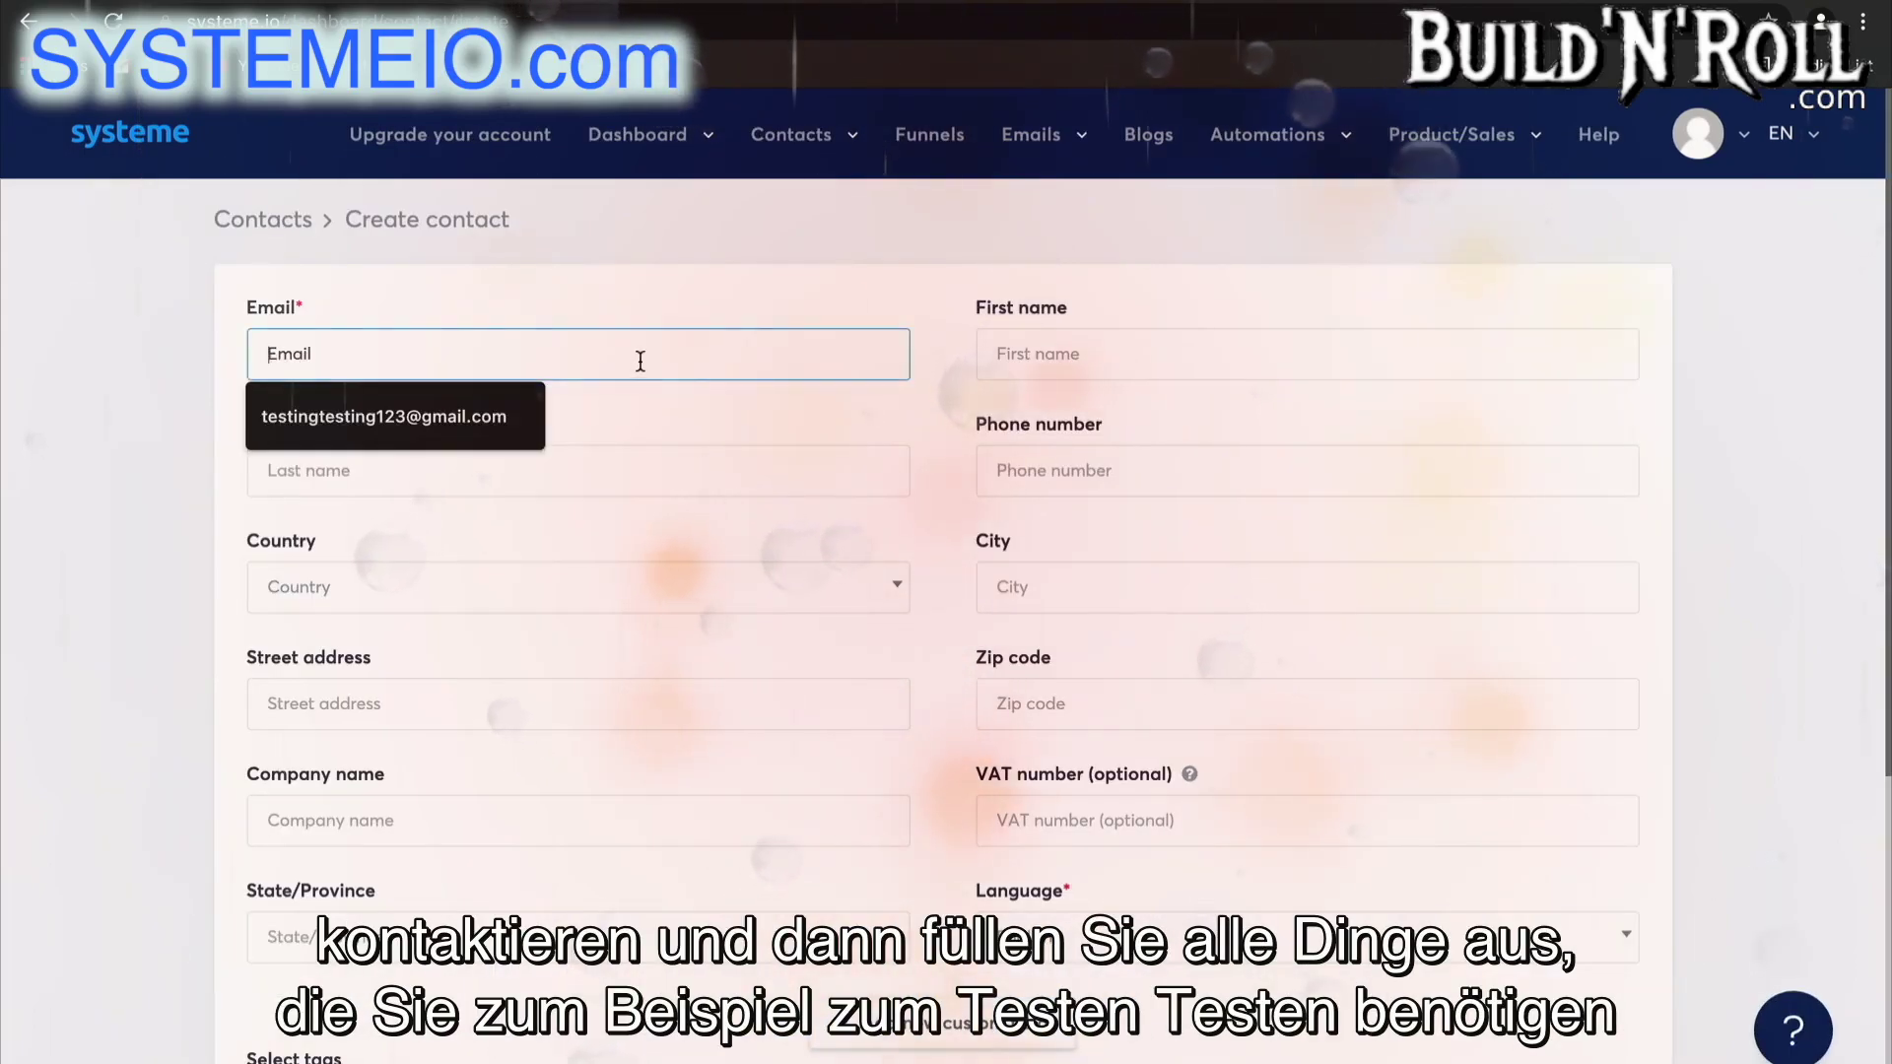
left_click(490, 414)
left_click(397, 353)
type("4")
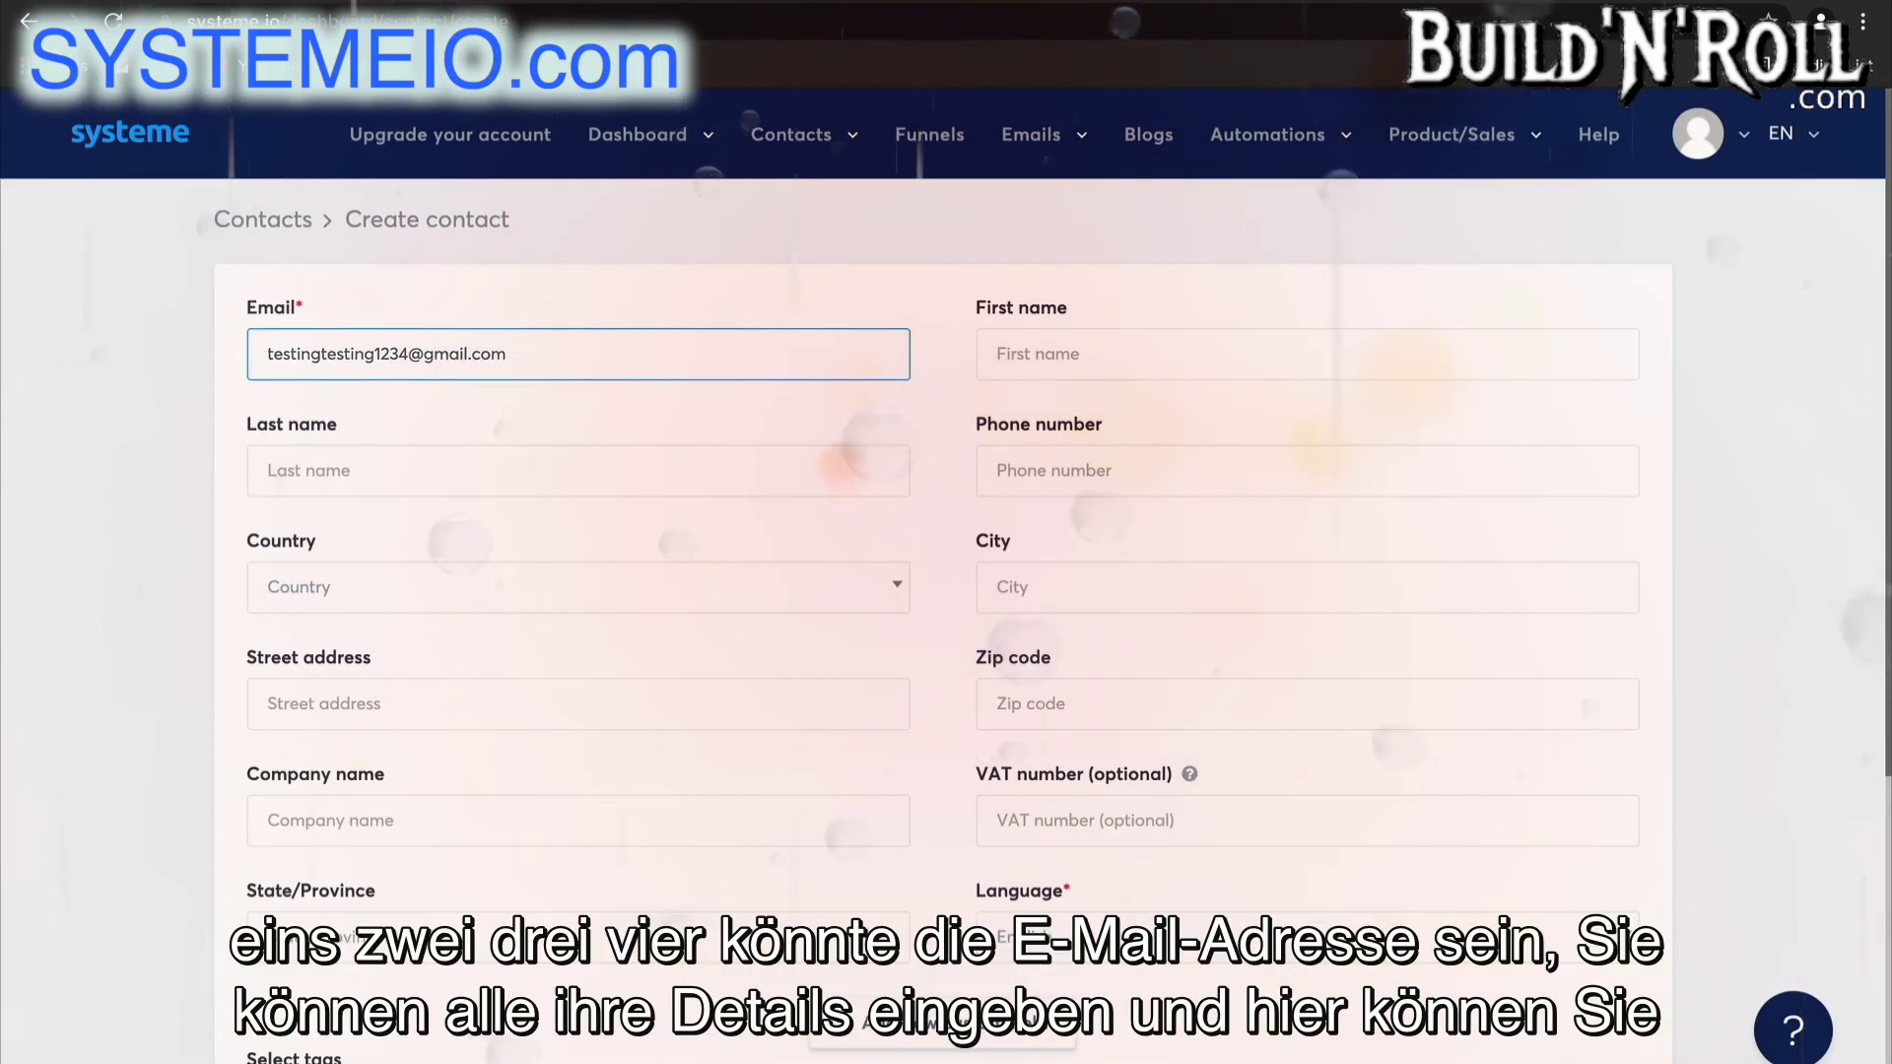
- Assign the "Blog - leads" tag to the new contact
scroll(819, 711, "down", 2)
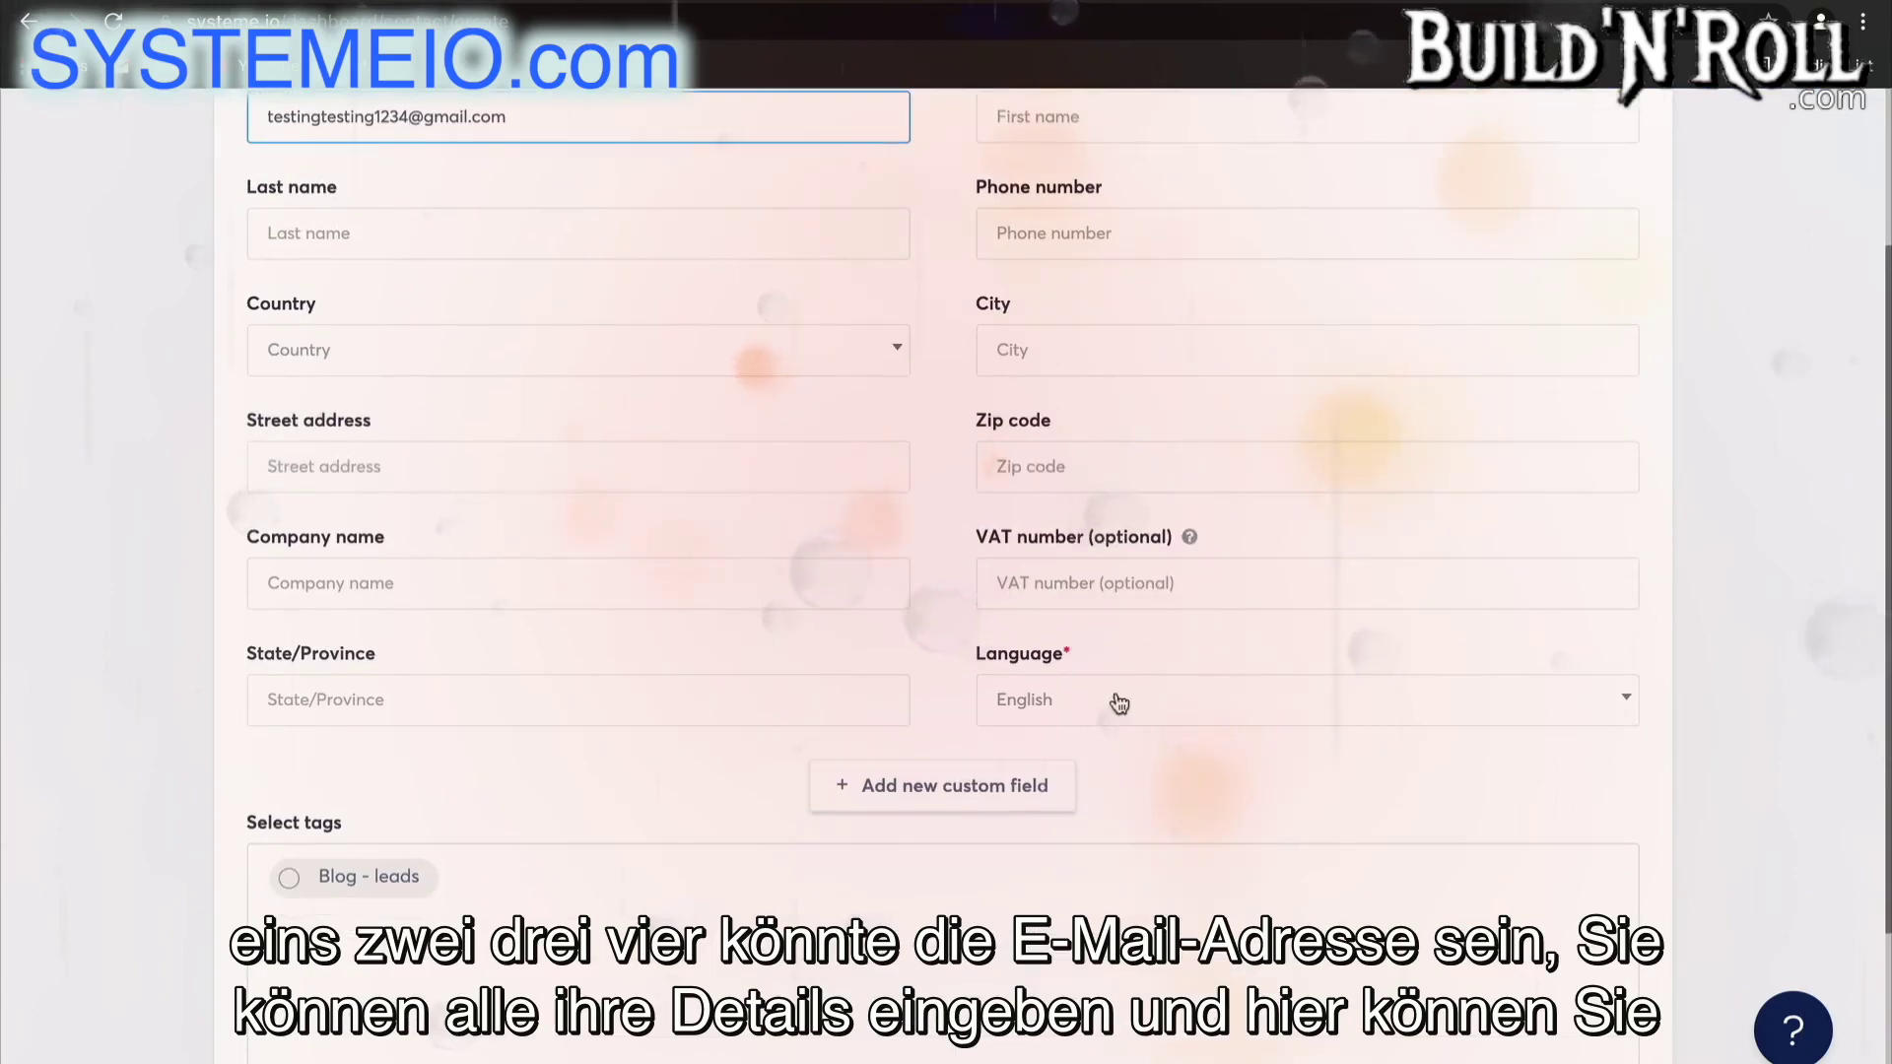
scroll(528, 885, "down", 2)
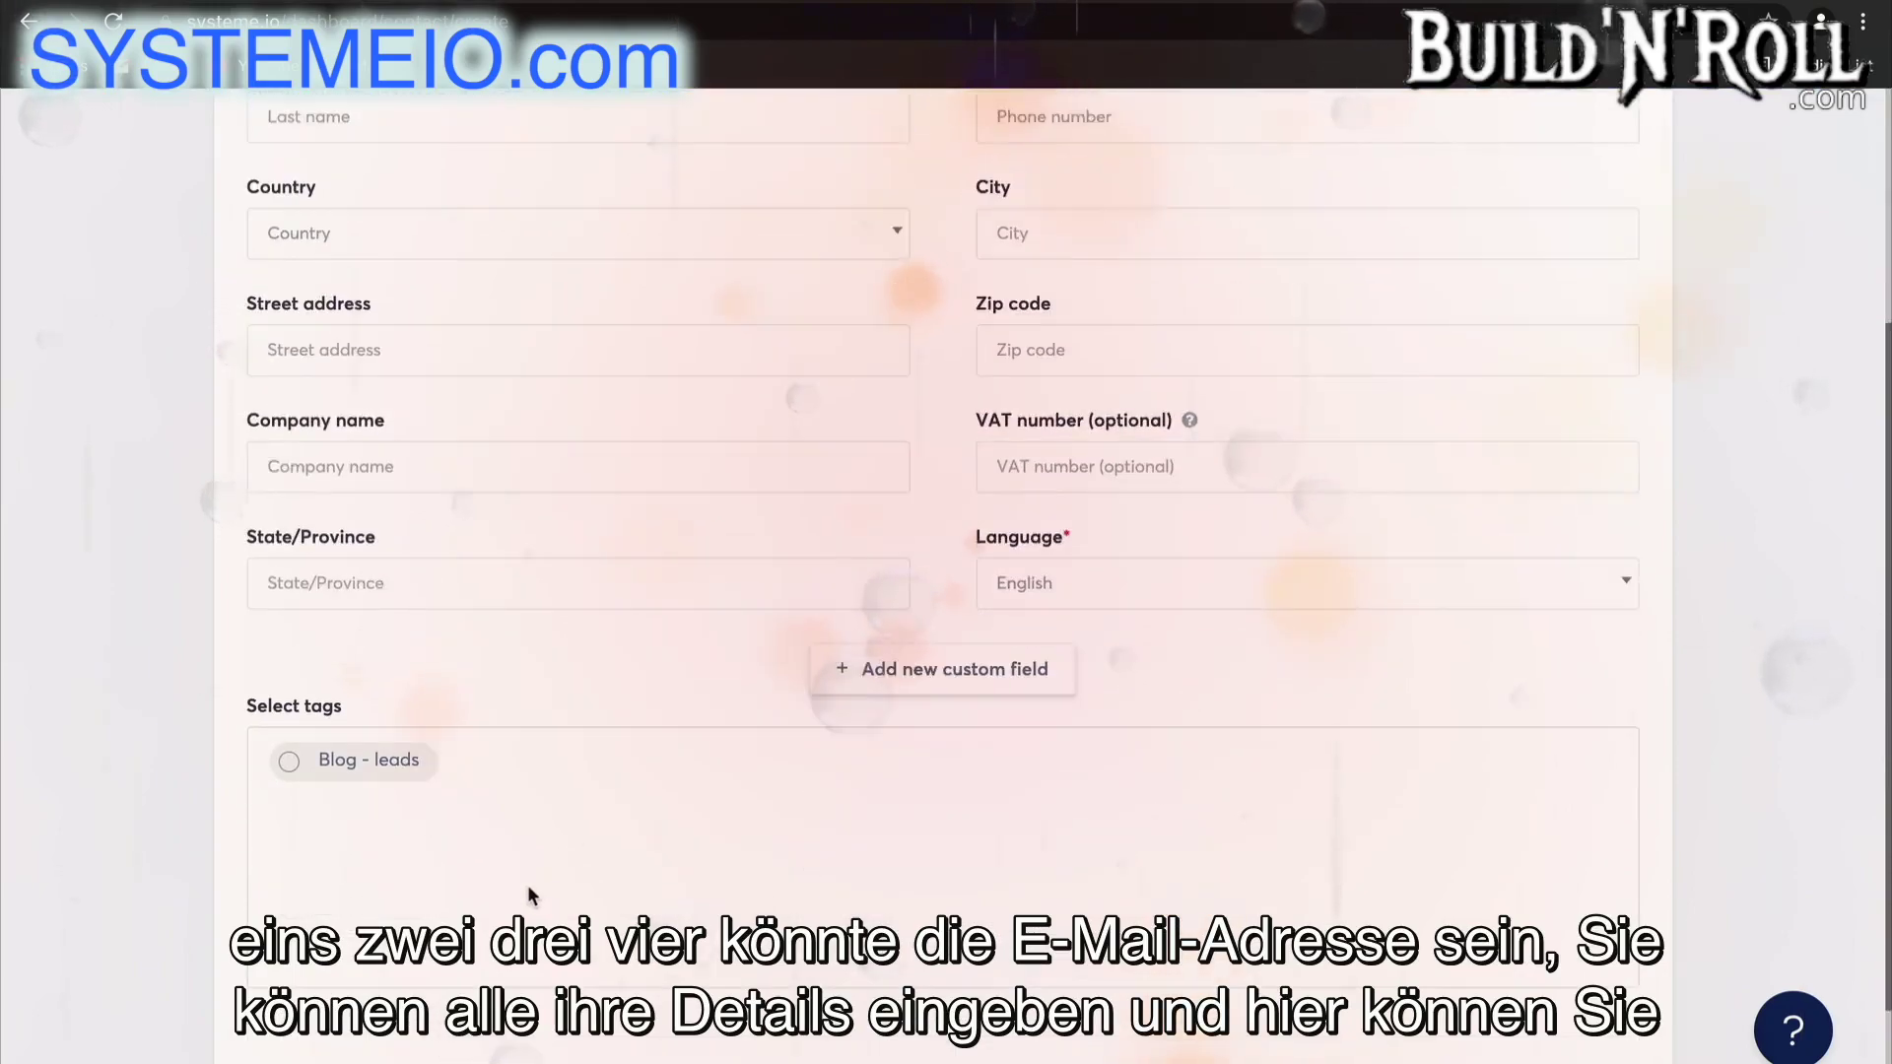
left_click(402, 722)
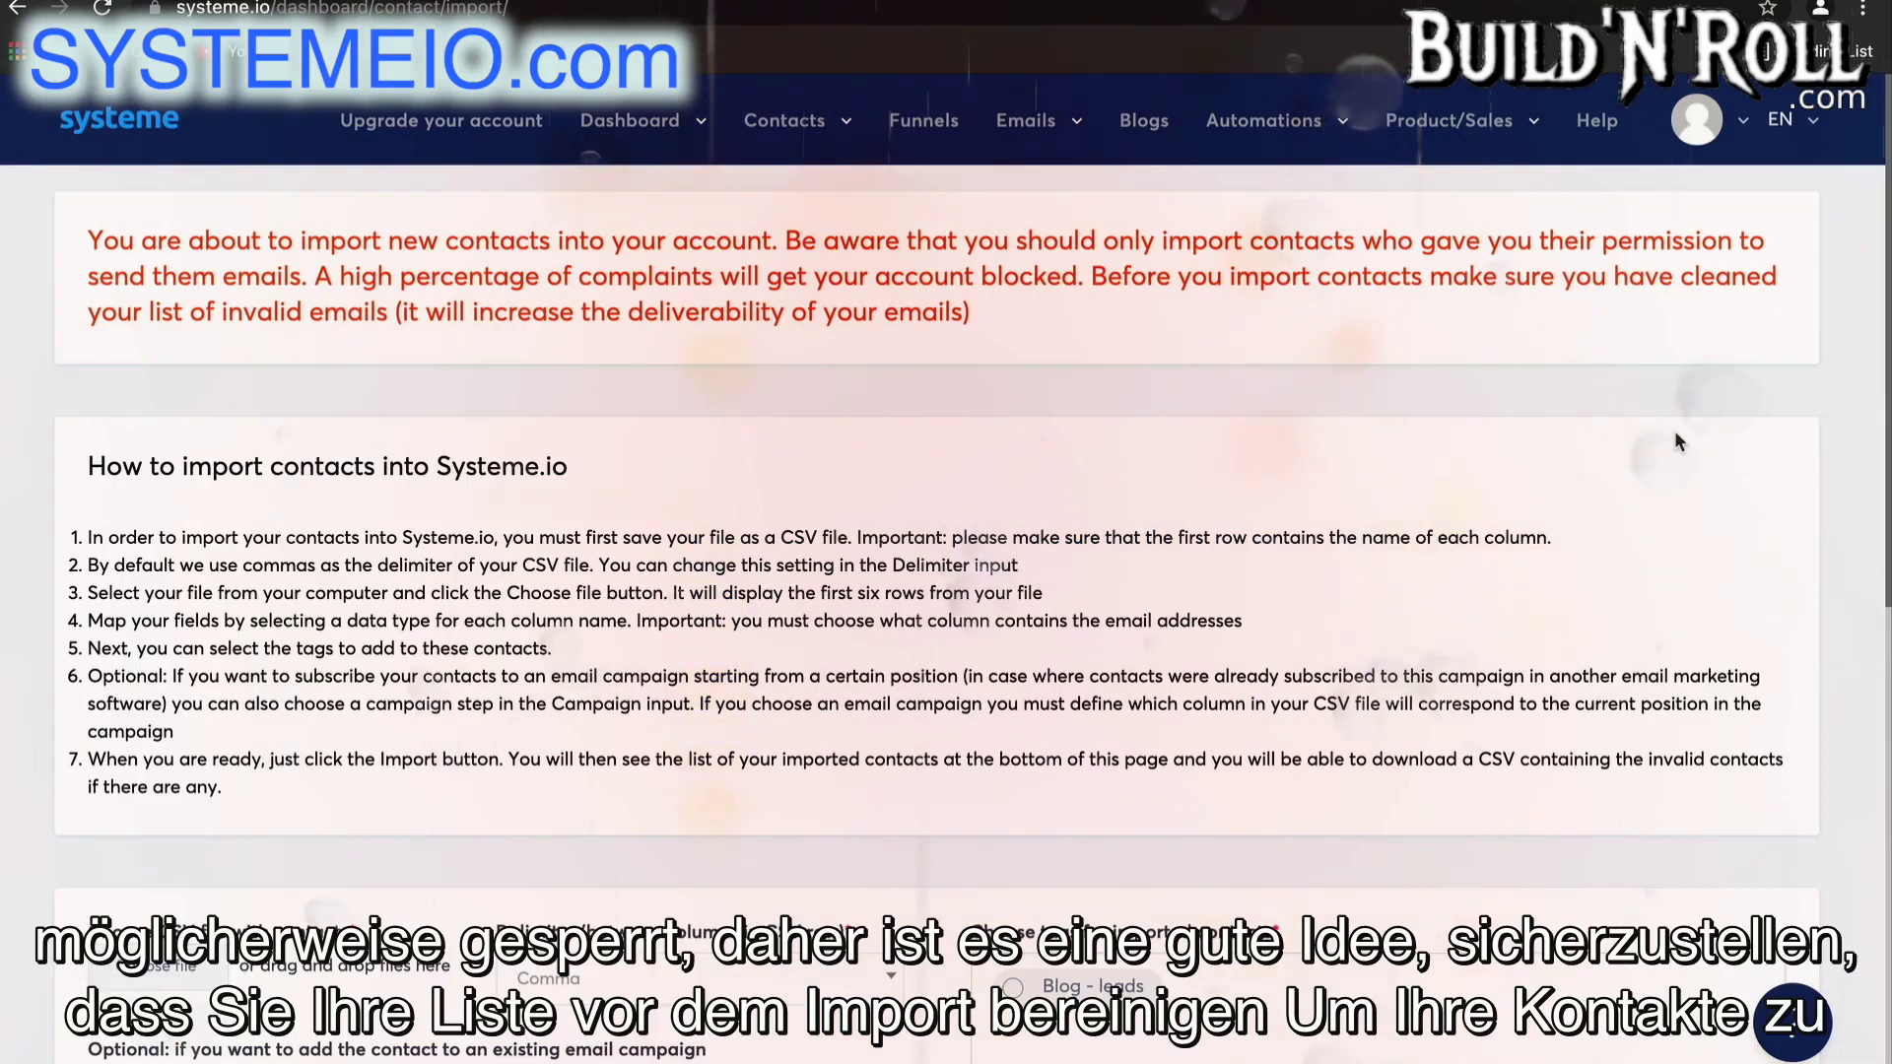
- Review the contact import instructions and the CSV delimiter, campaign and tag options, and return to the contacts list
scroll(1676, 429, "down", 3)
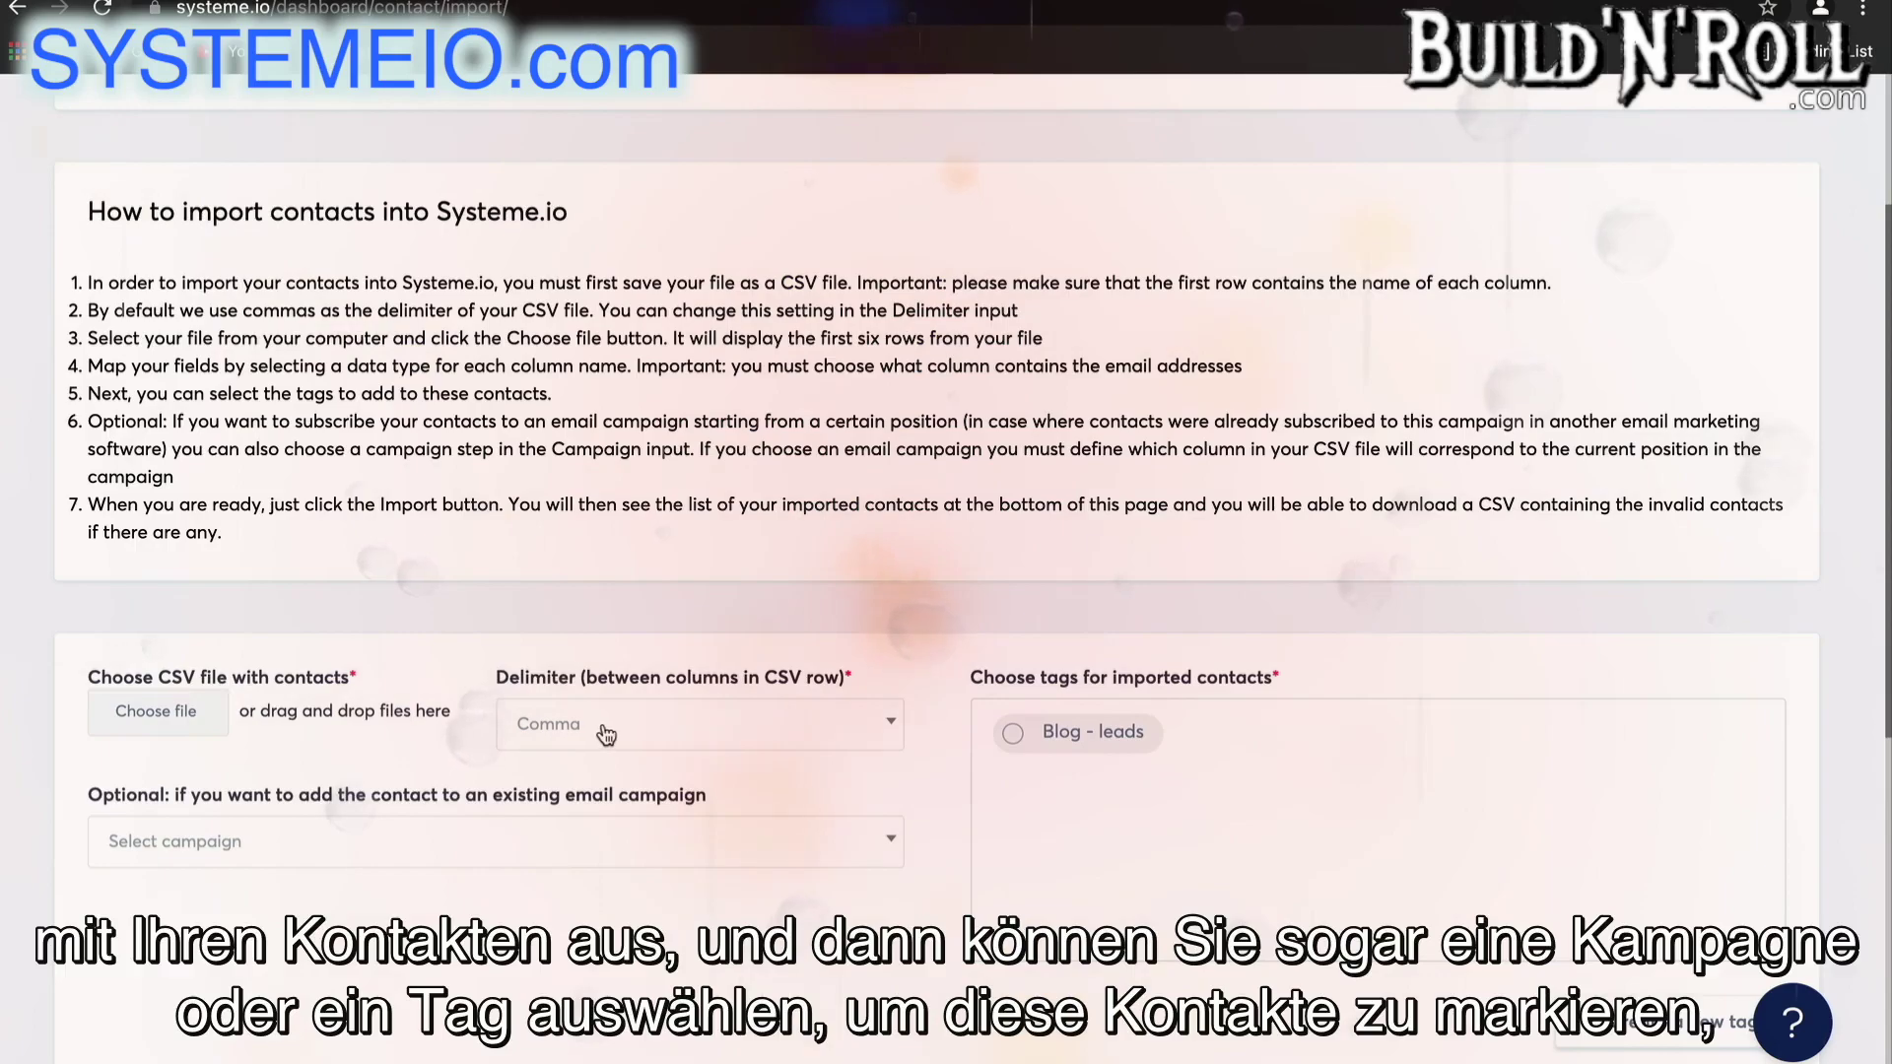
left_click(589, 849)
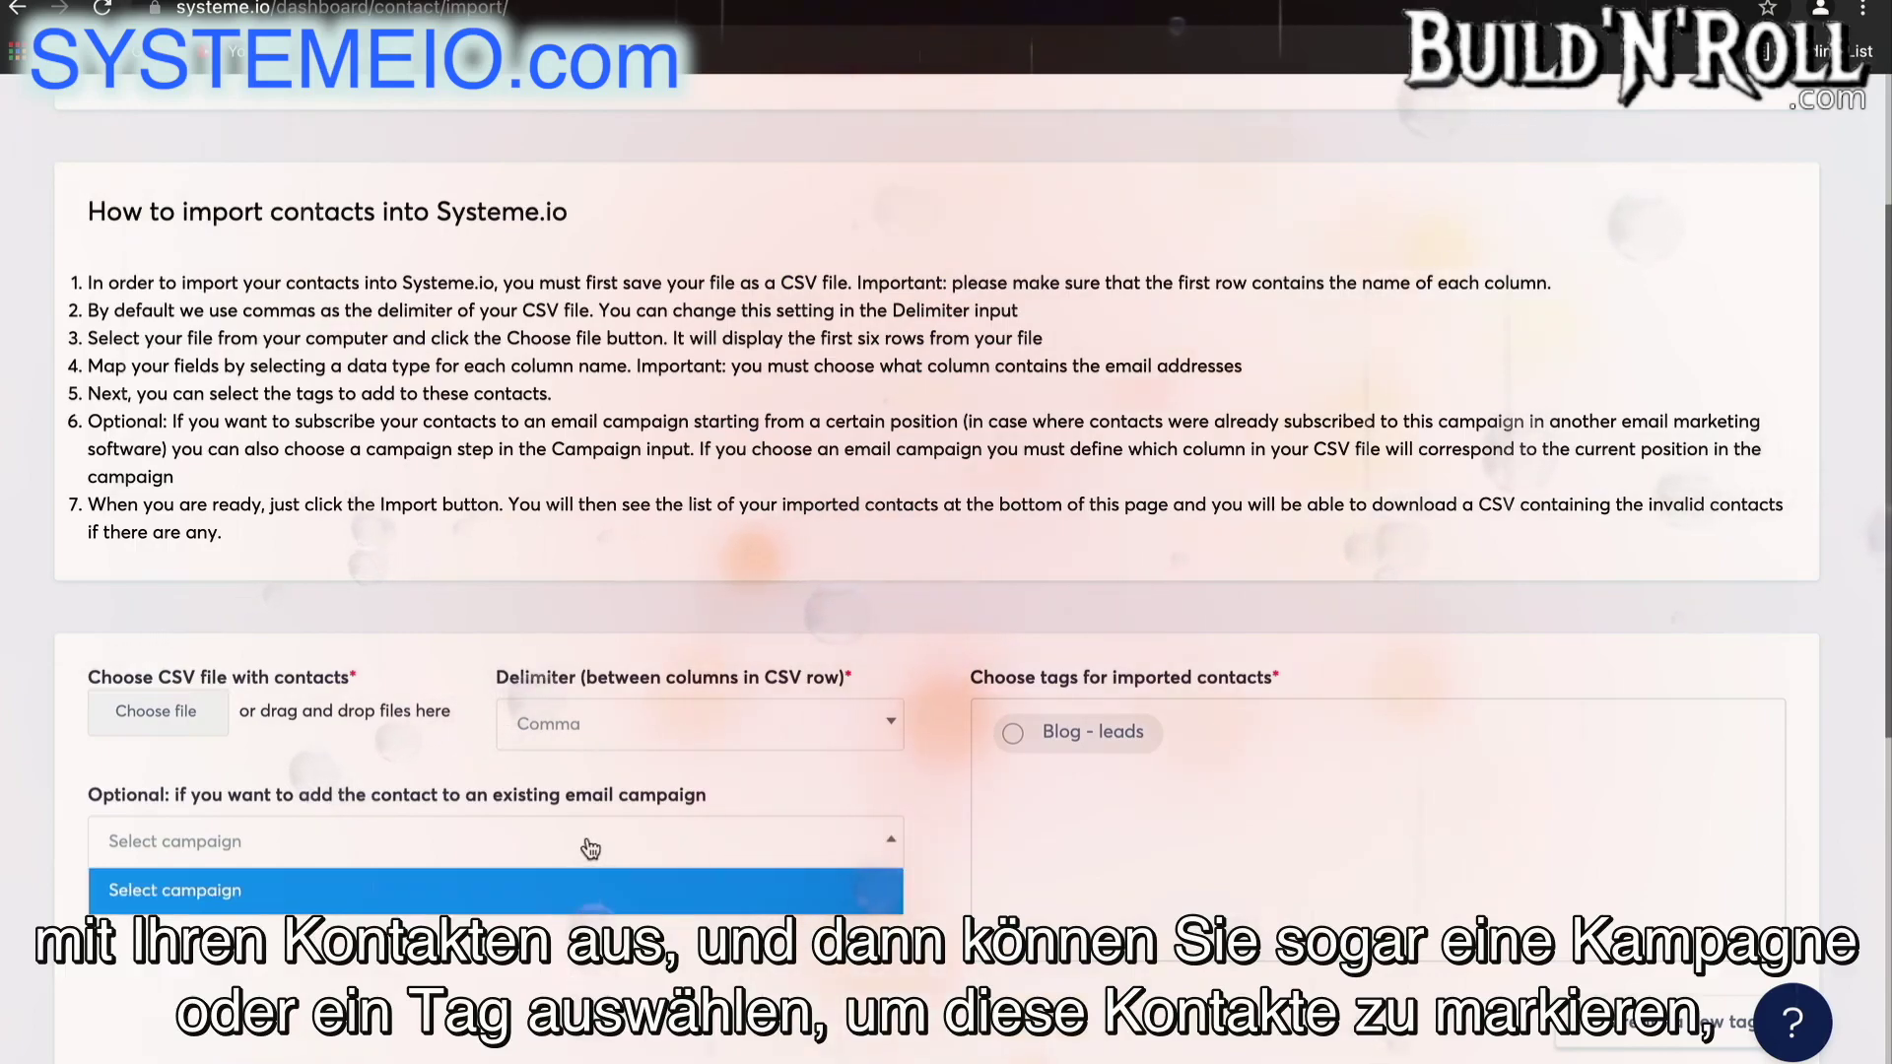
left_click(587, 895)
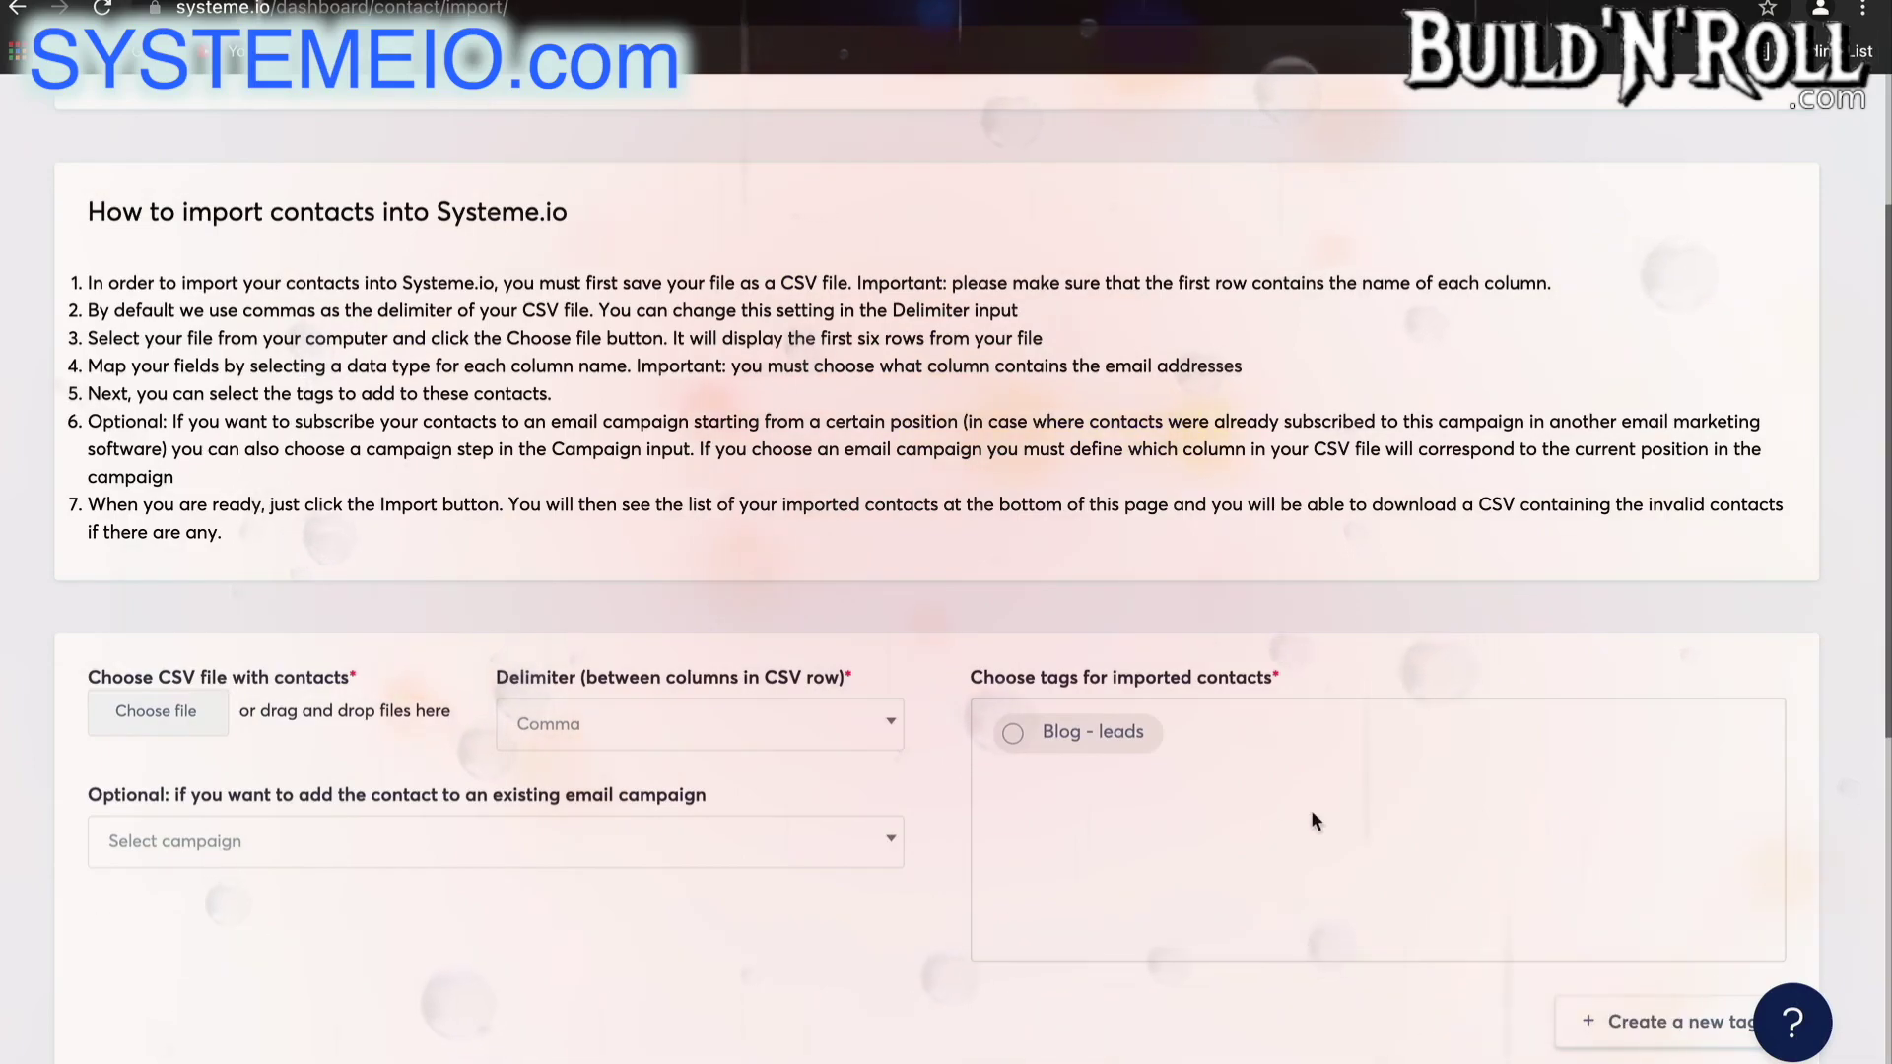
scroll(1268, 825, "up", 3)
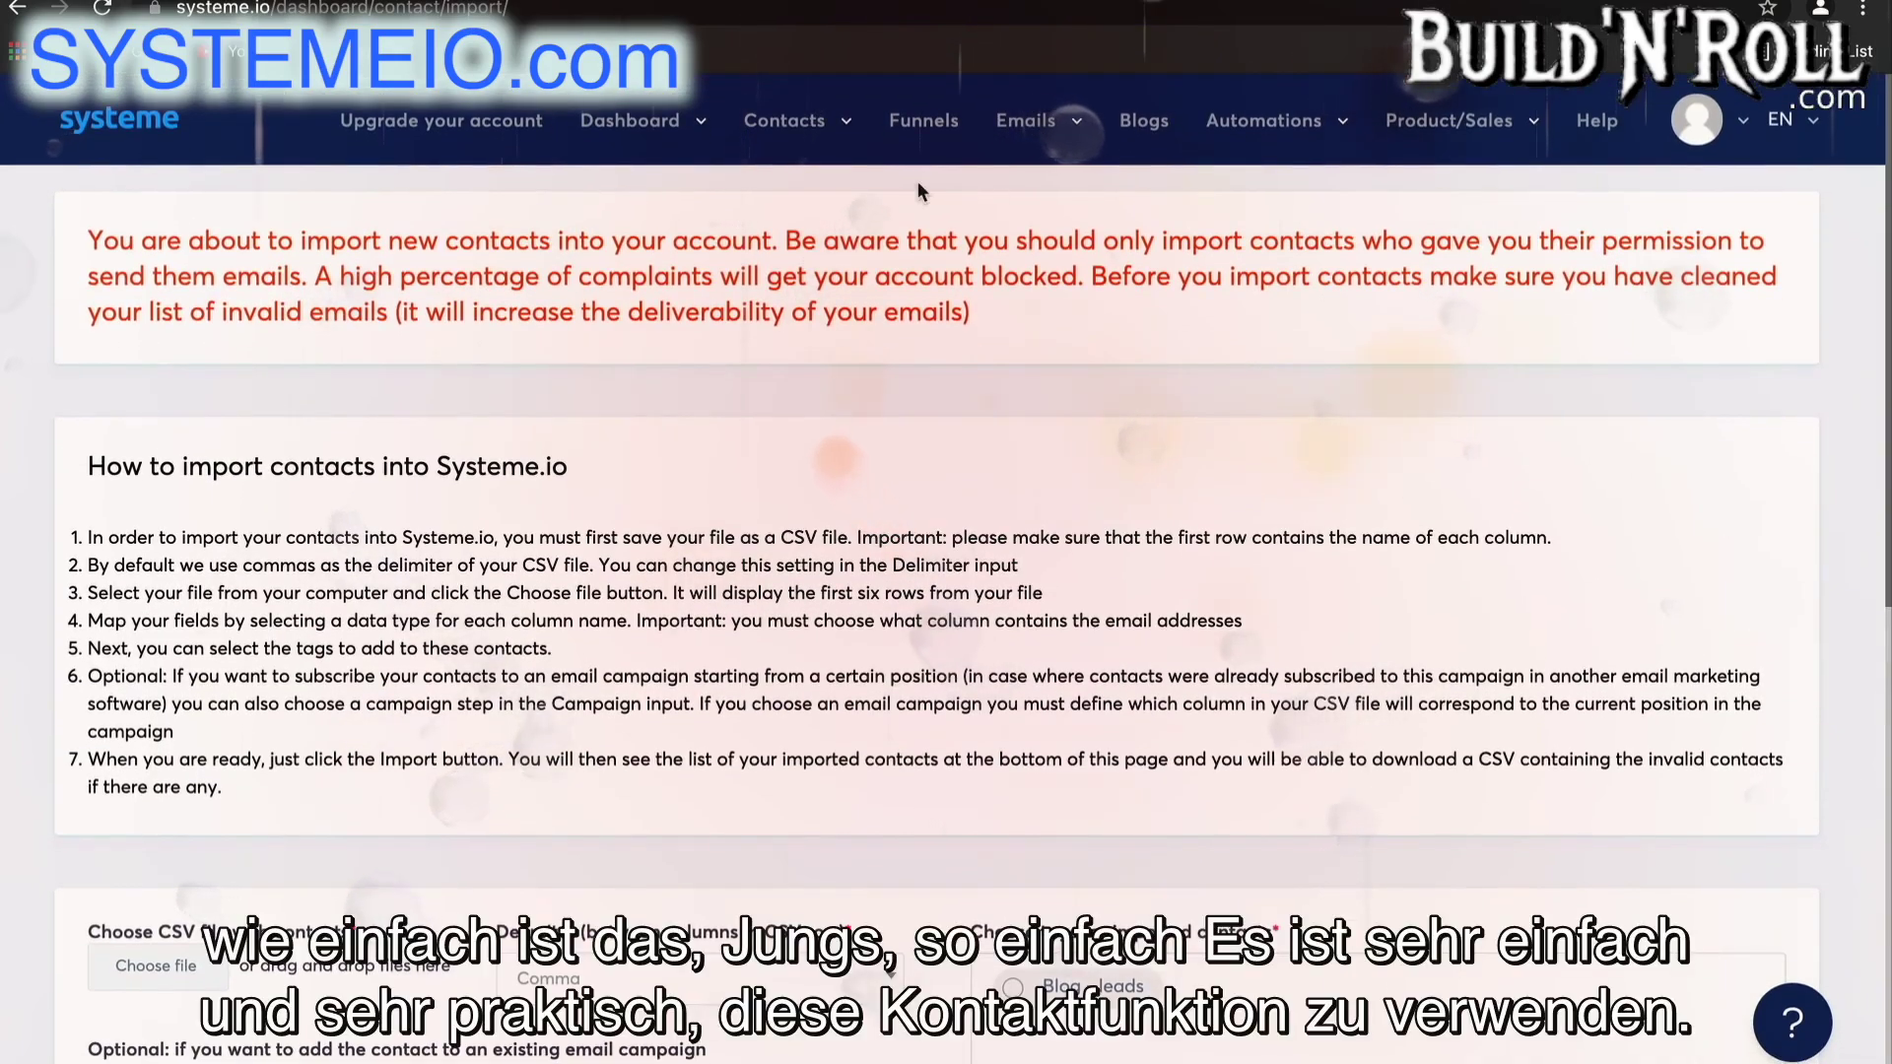
left_click(785, 120)
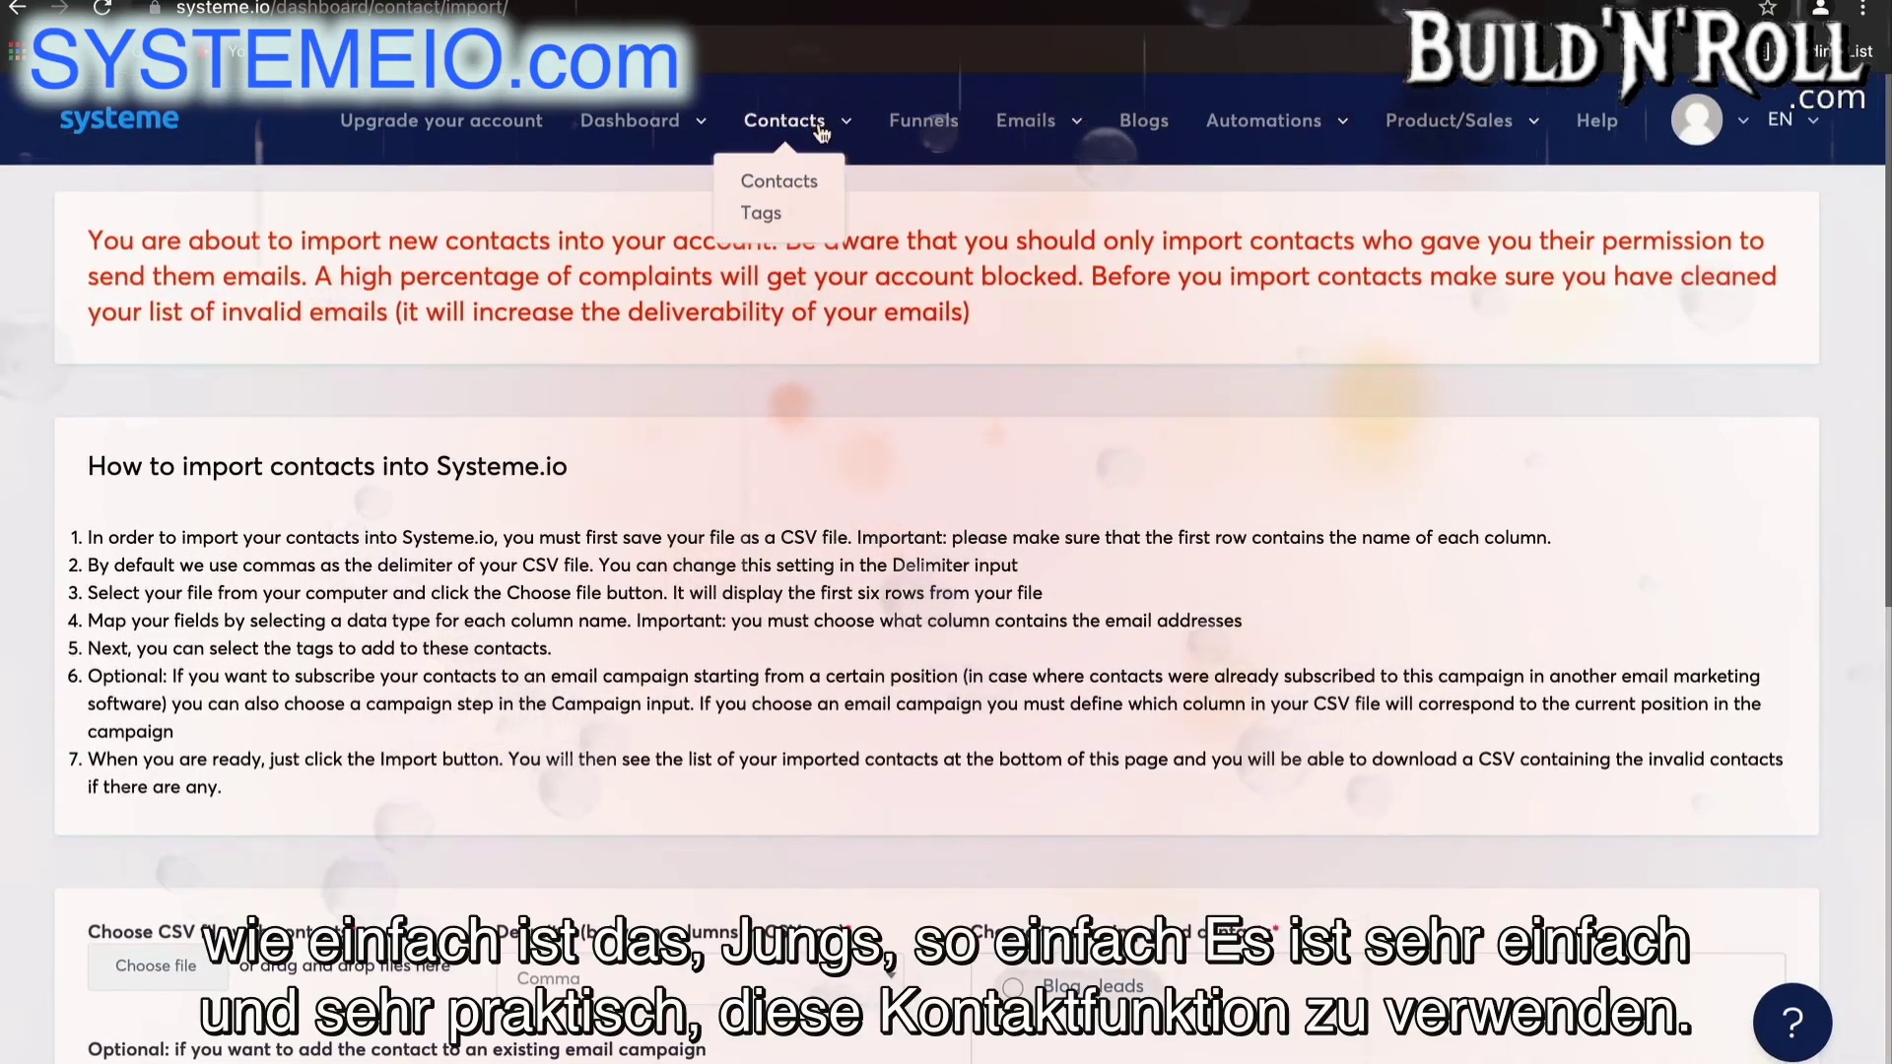
left_click(794, 185)
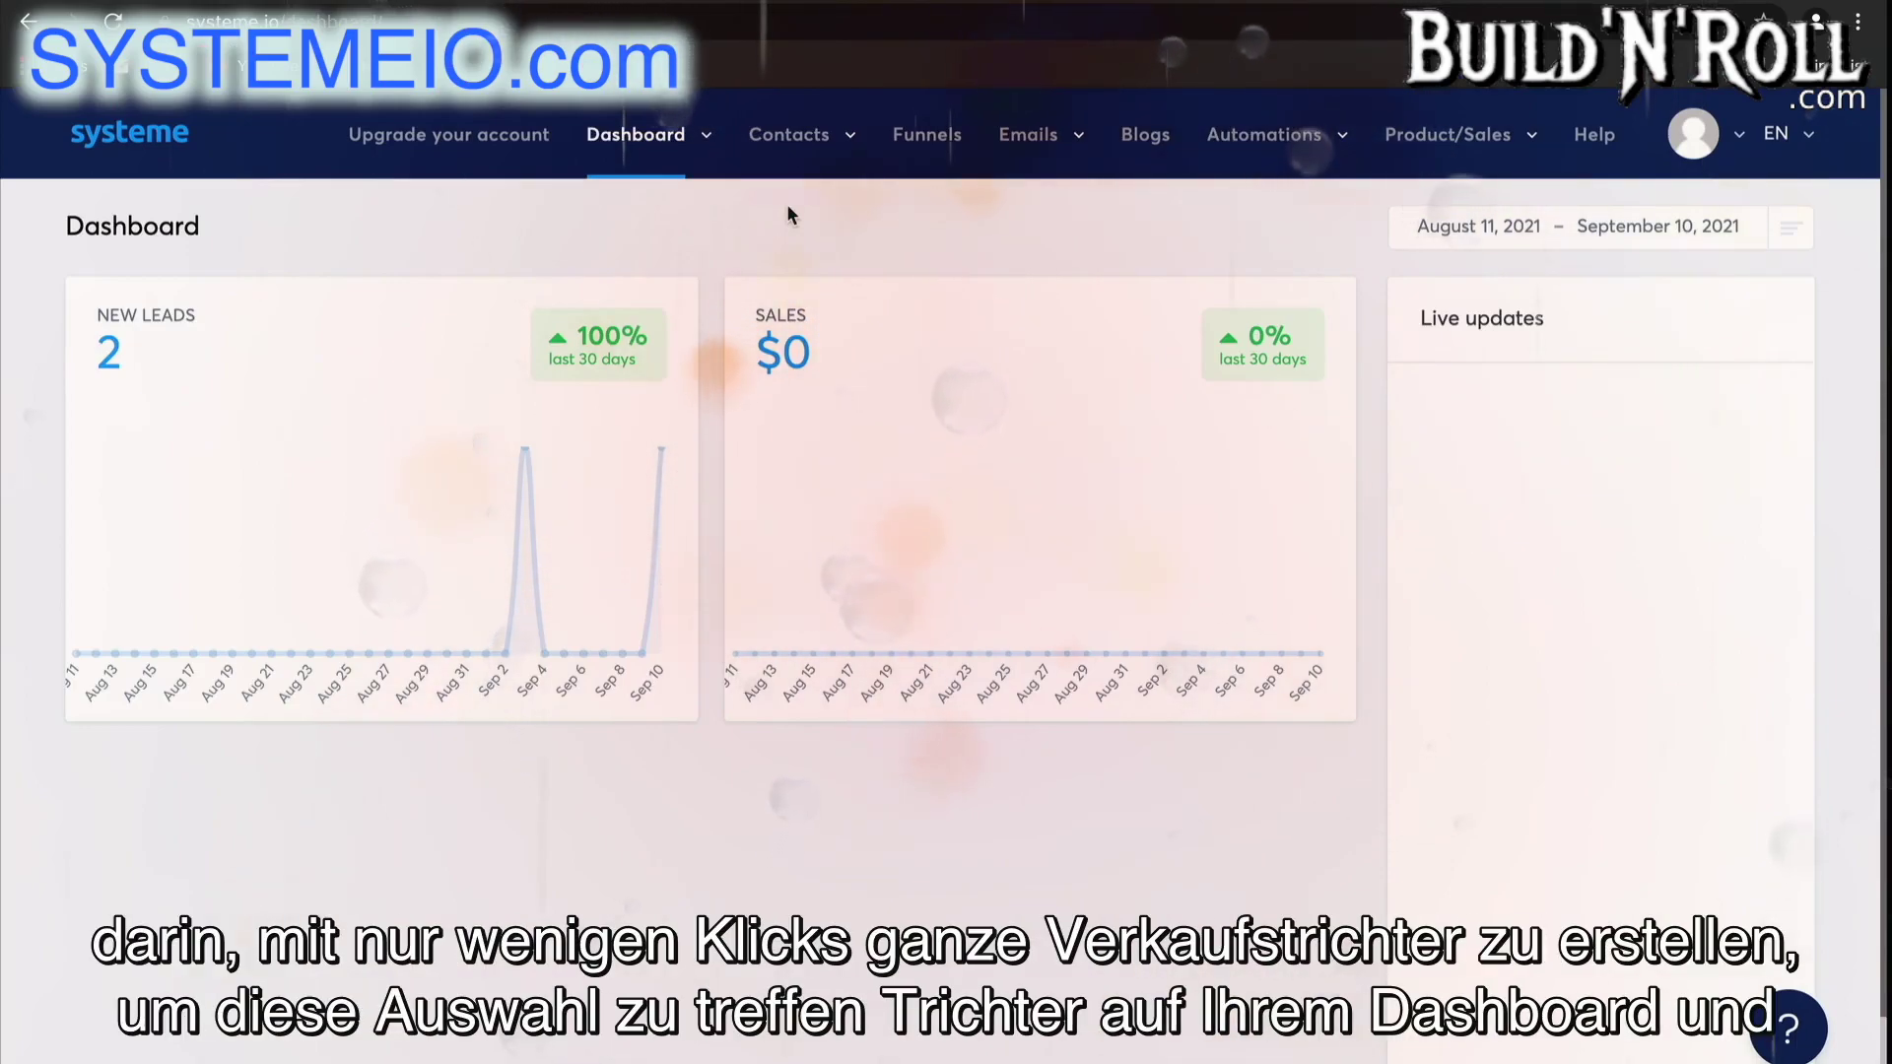
- Open the funnels list and check its status filter options, keeping the Active filter
left_click(958, 141)
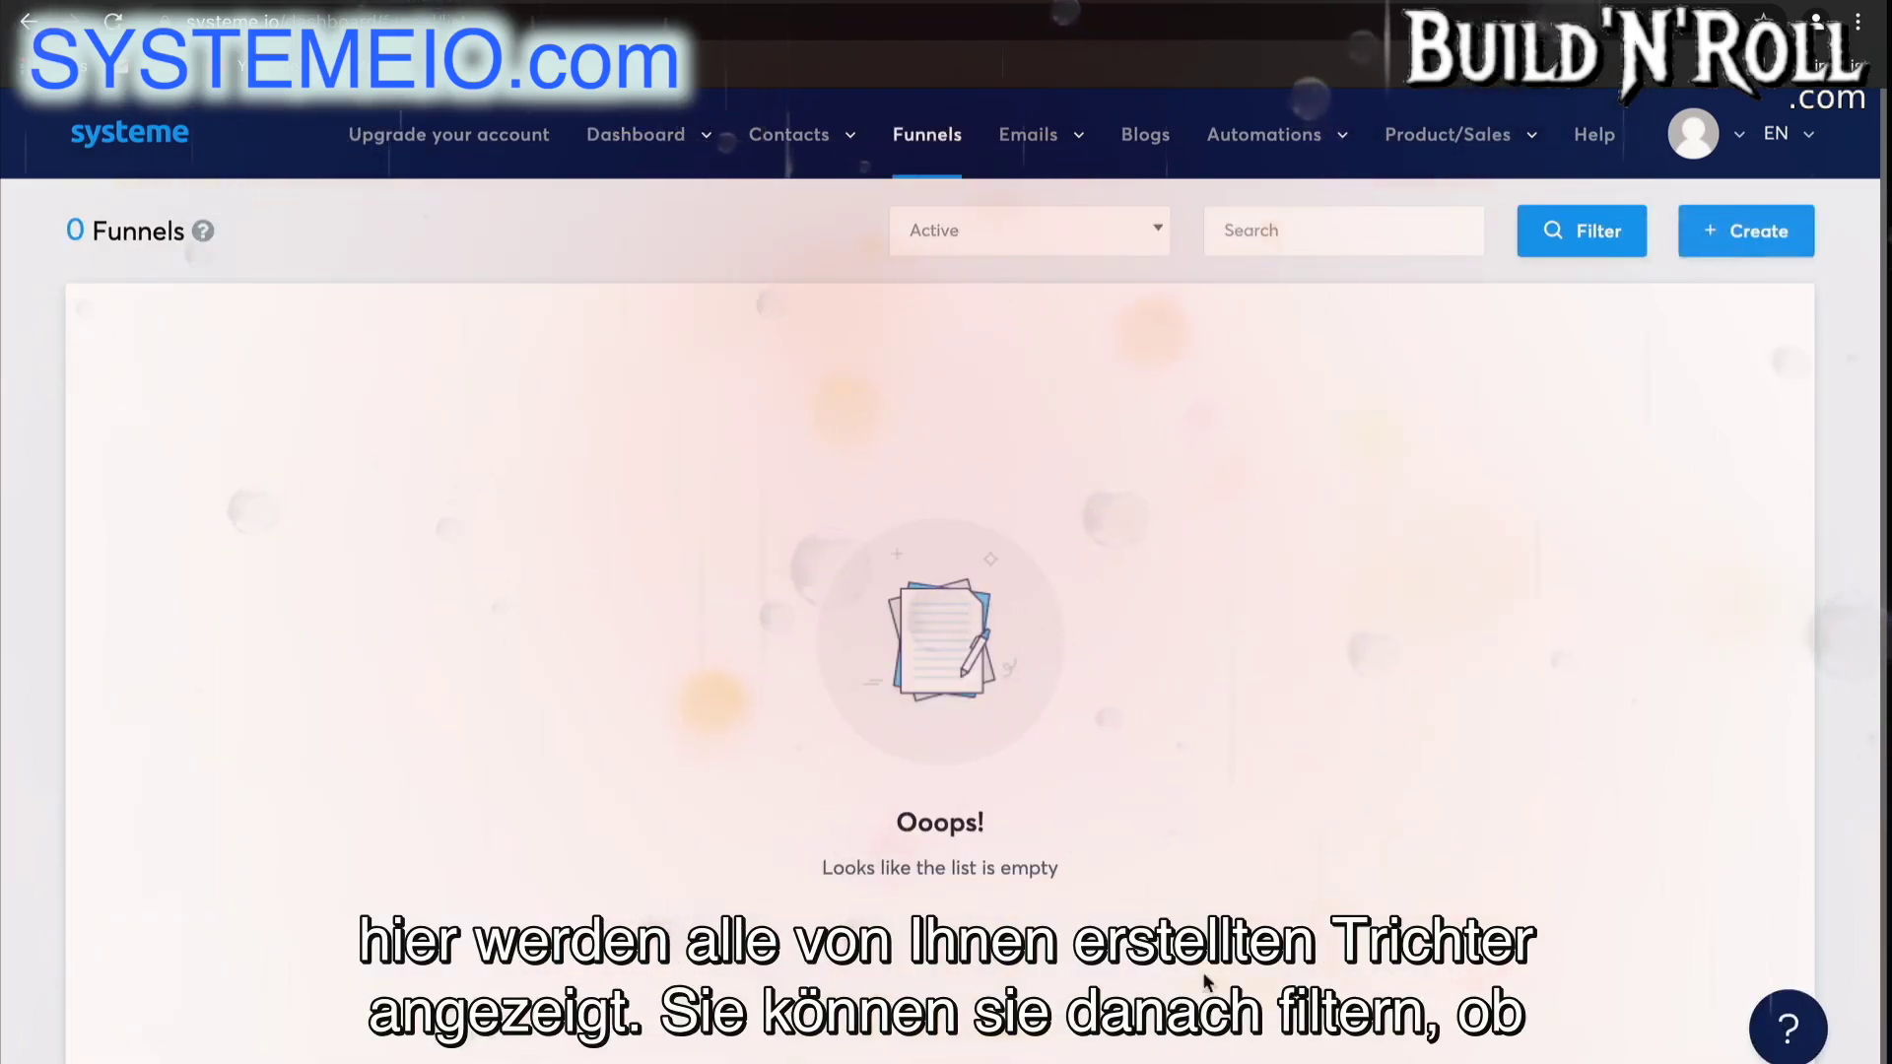
left_click(1154, 243)
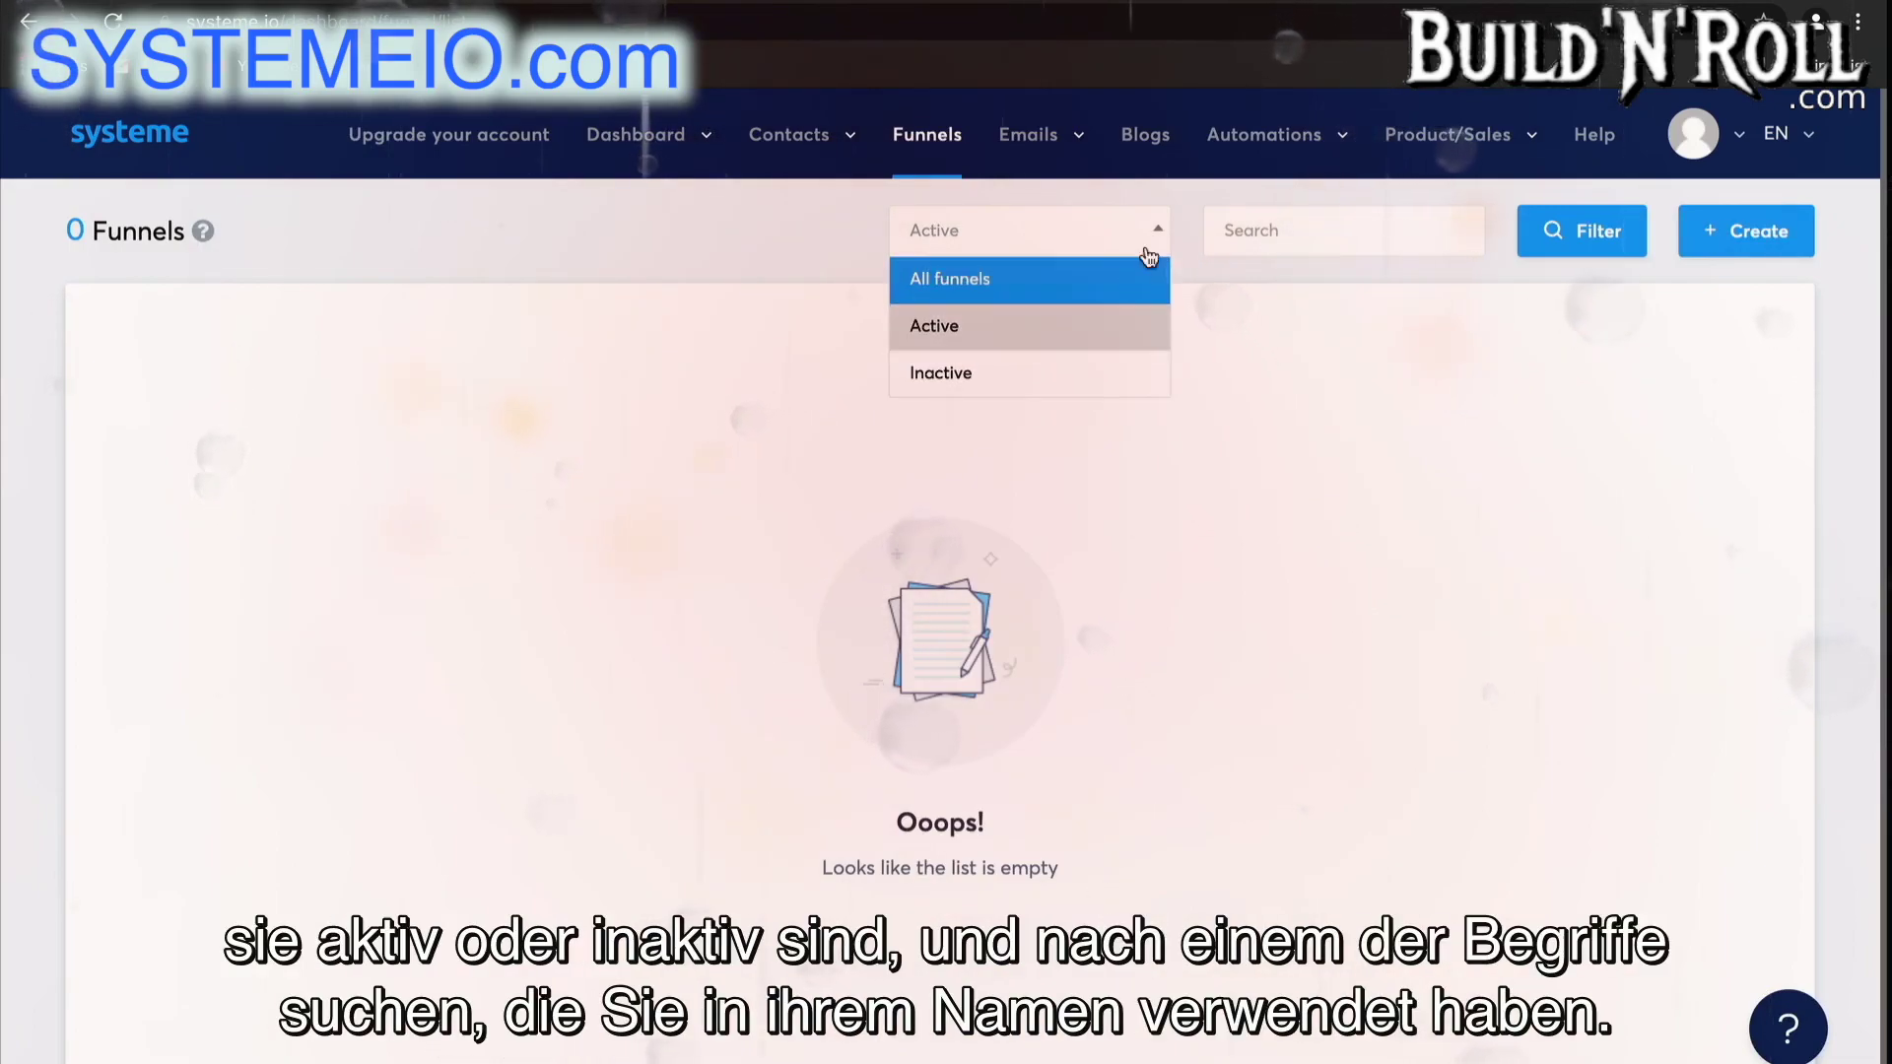
left_click(1161, 244)
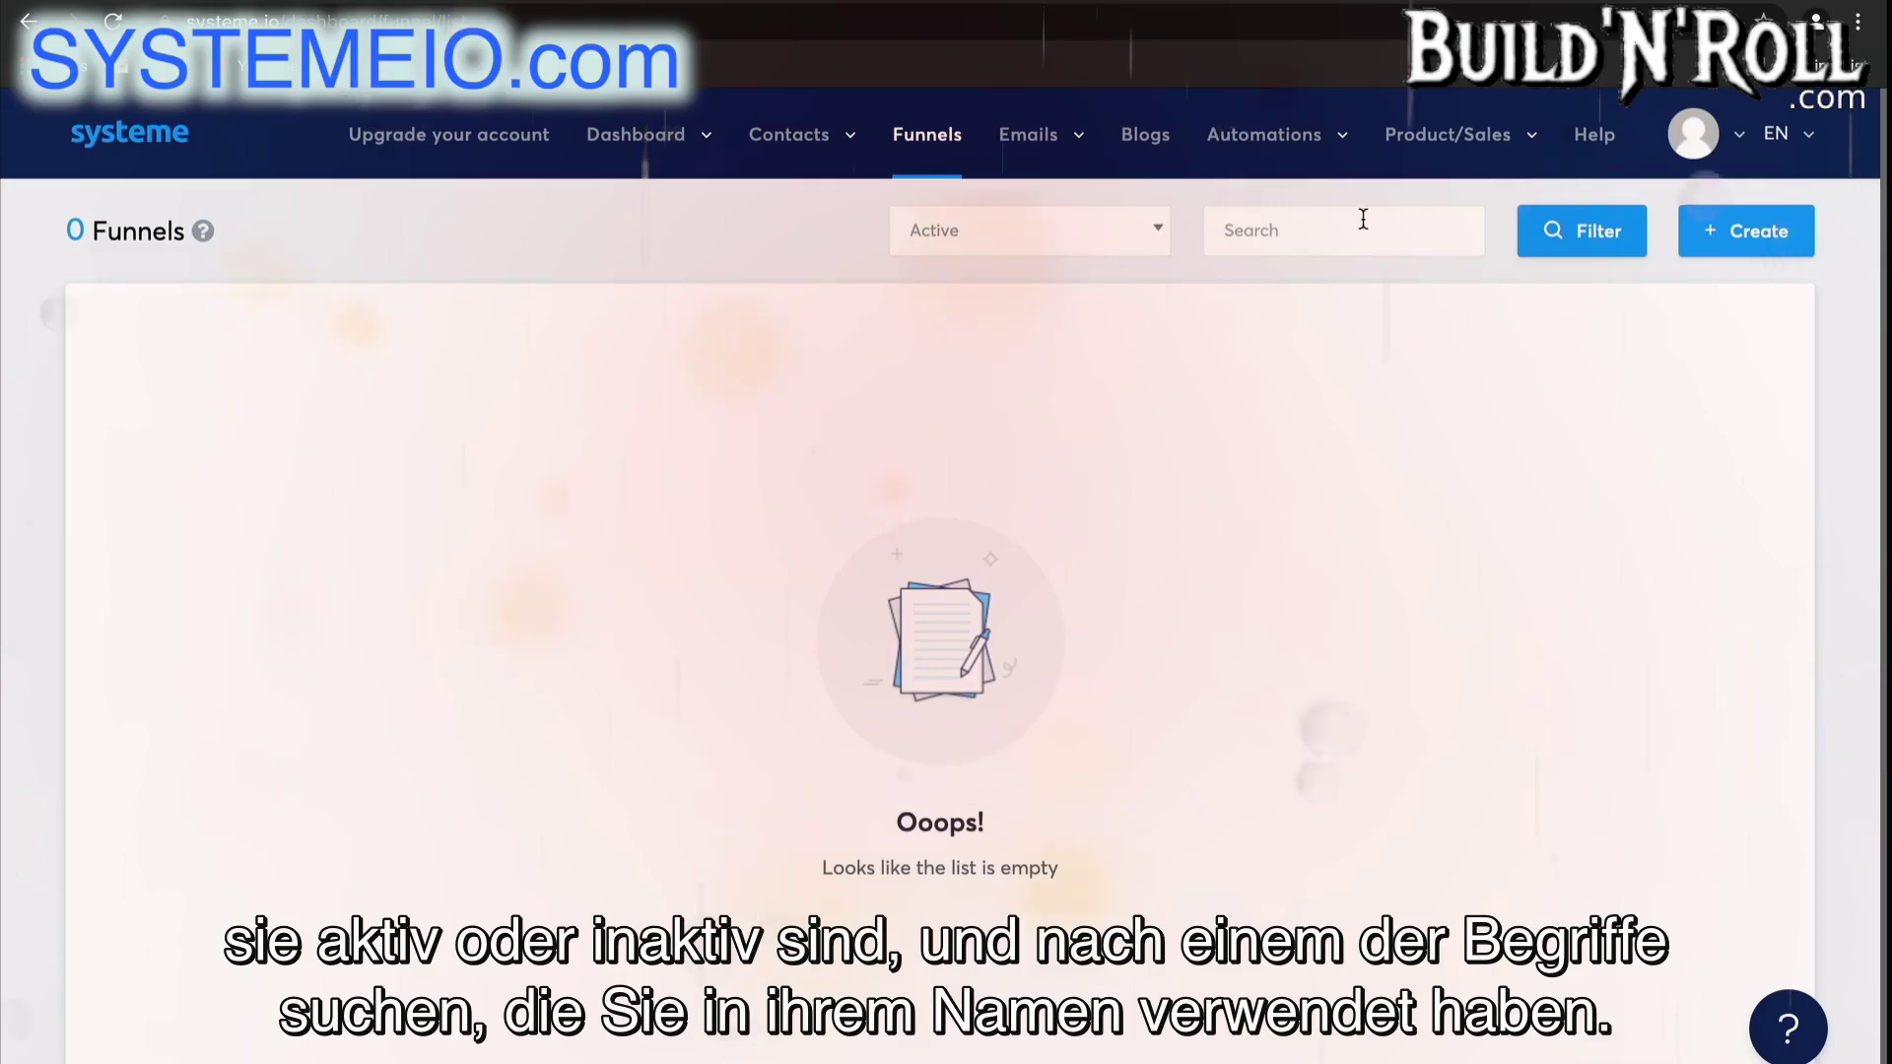
- Start a new funnel named "Test Funnel" and set its type to Custom
left_click(1764, 249)
left_click(1044, 431)
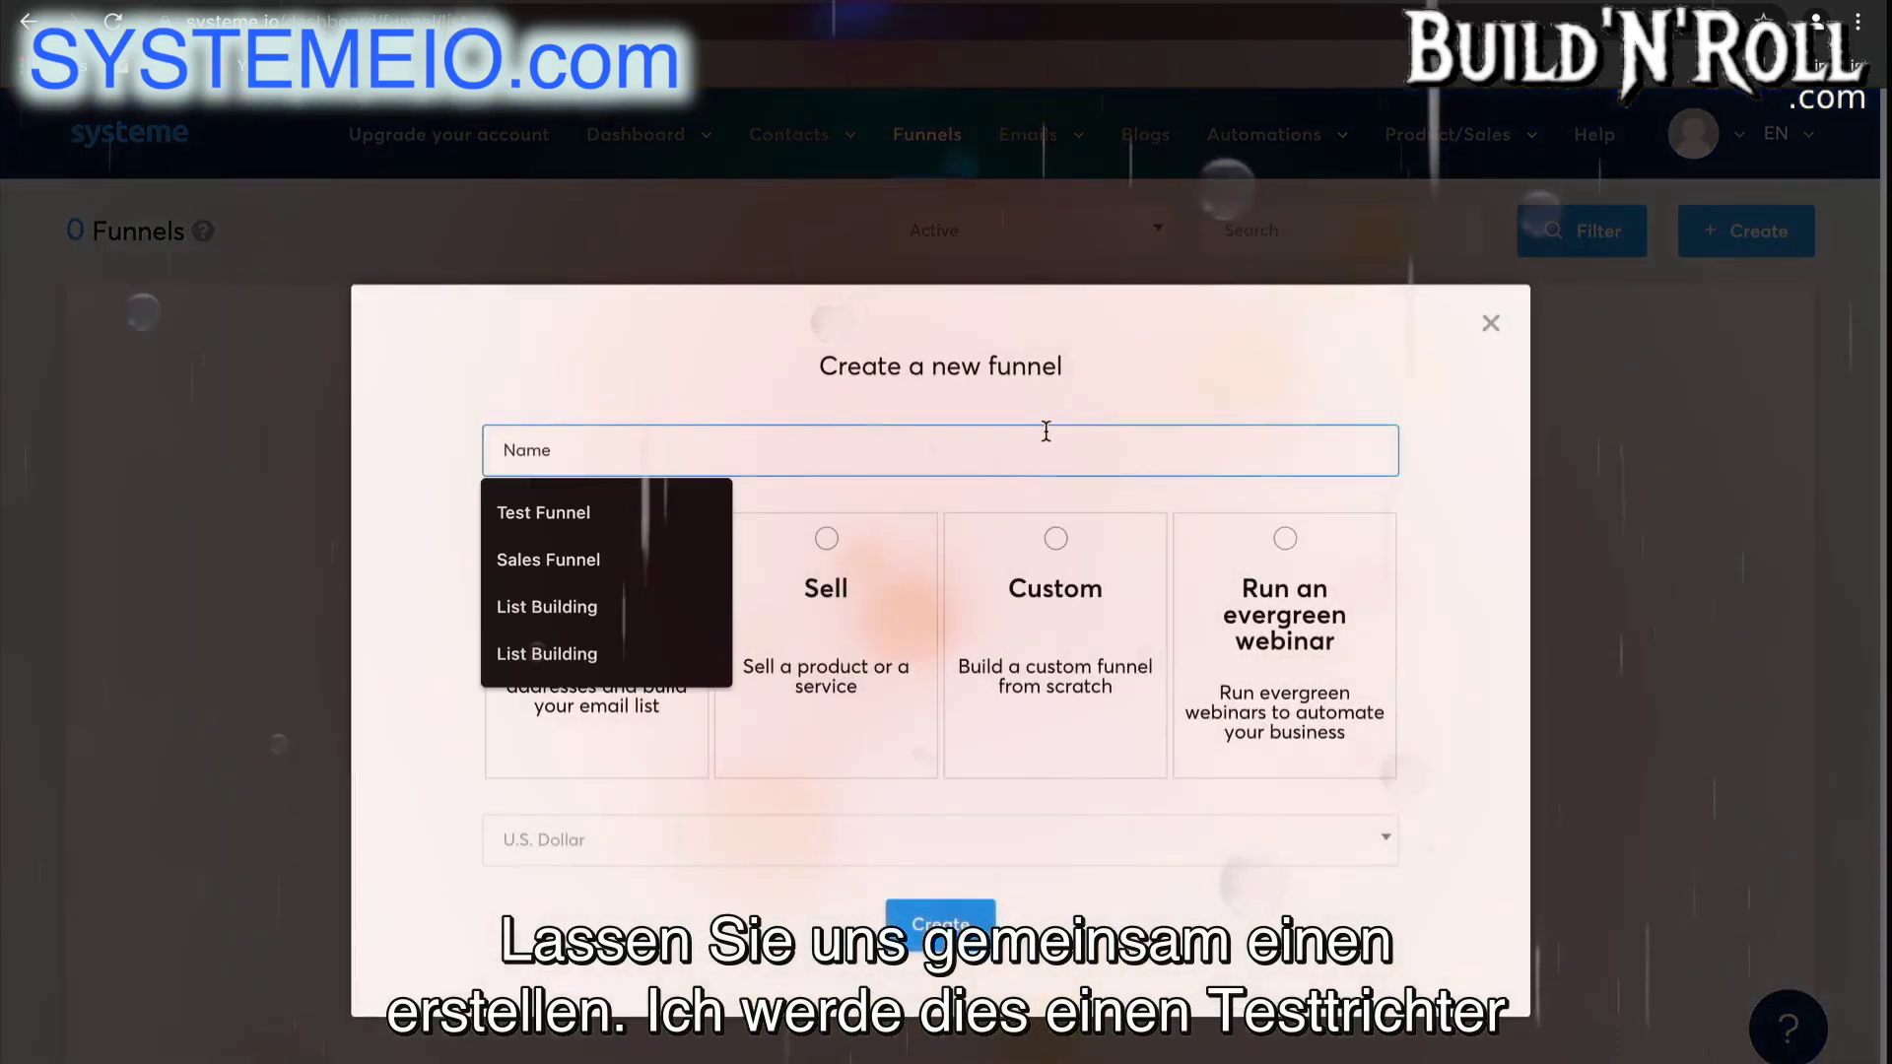
type("Test Funnel")
left_click(663, 502)
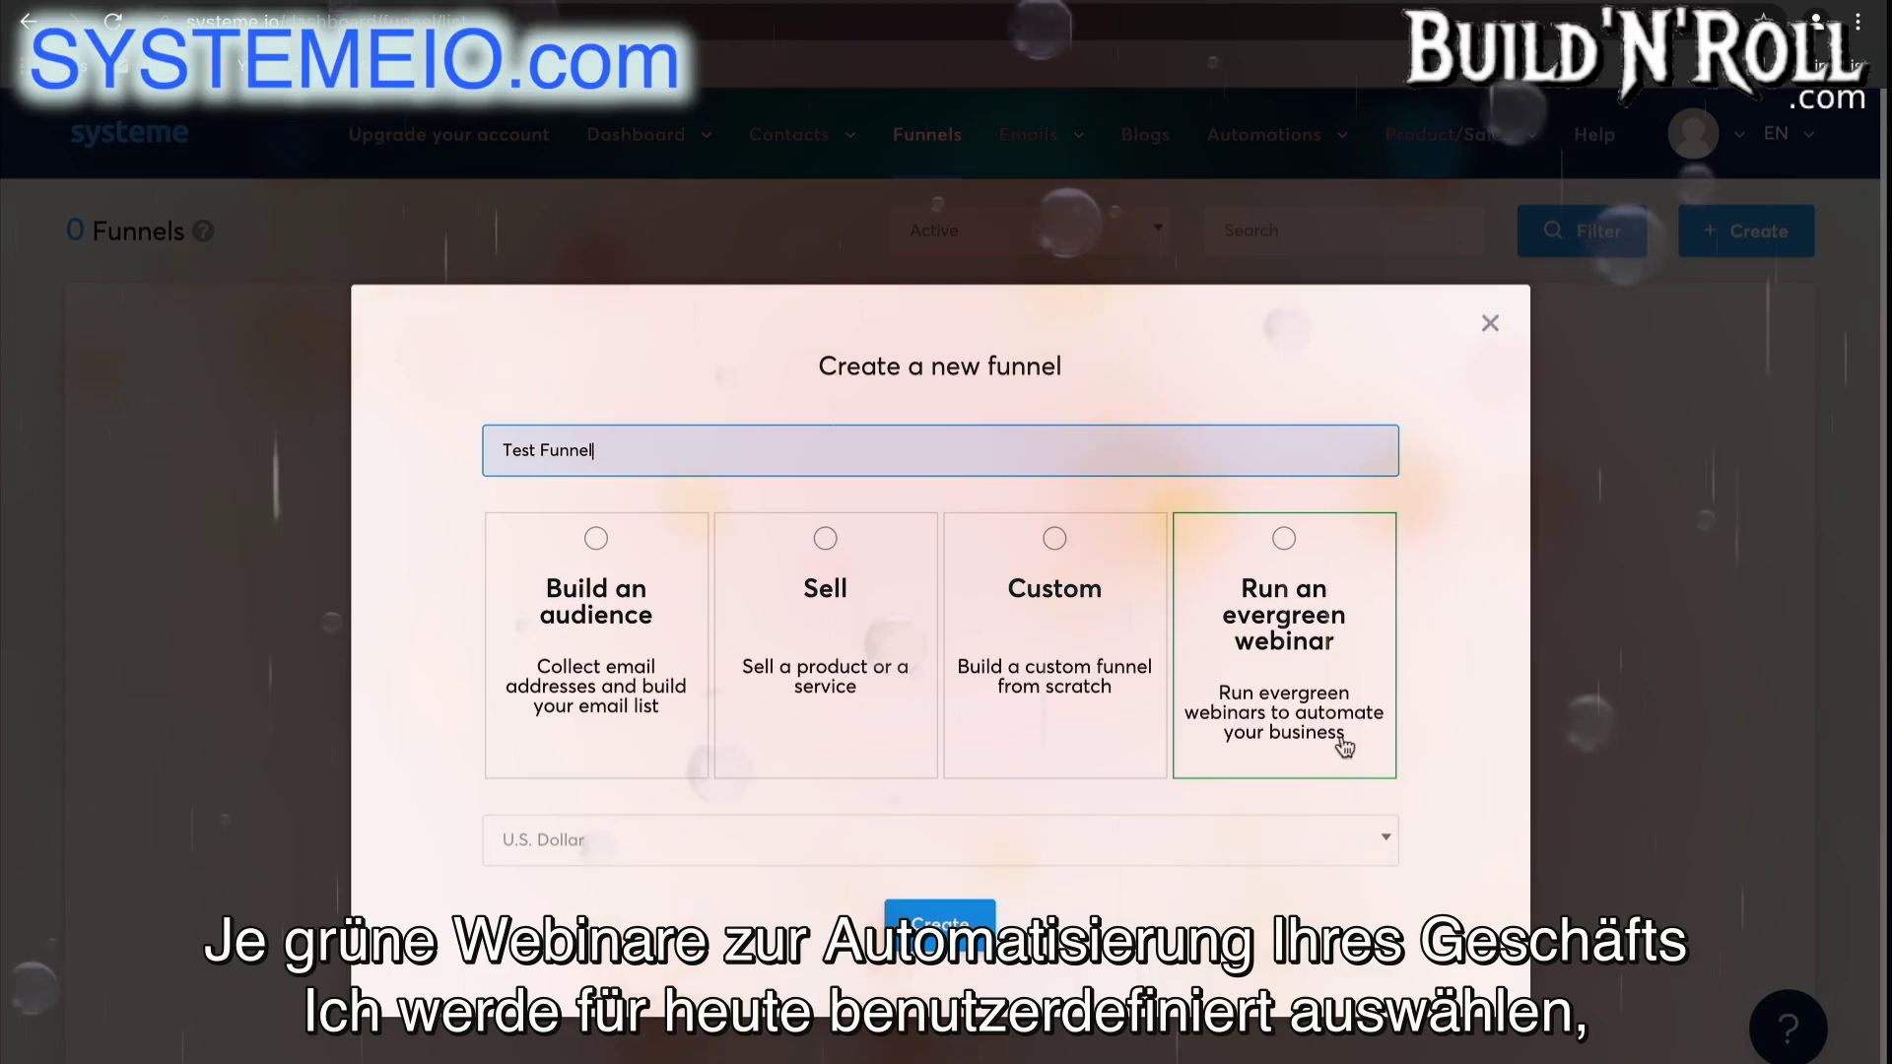
left_click(1055, 702)
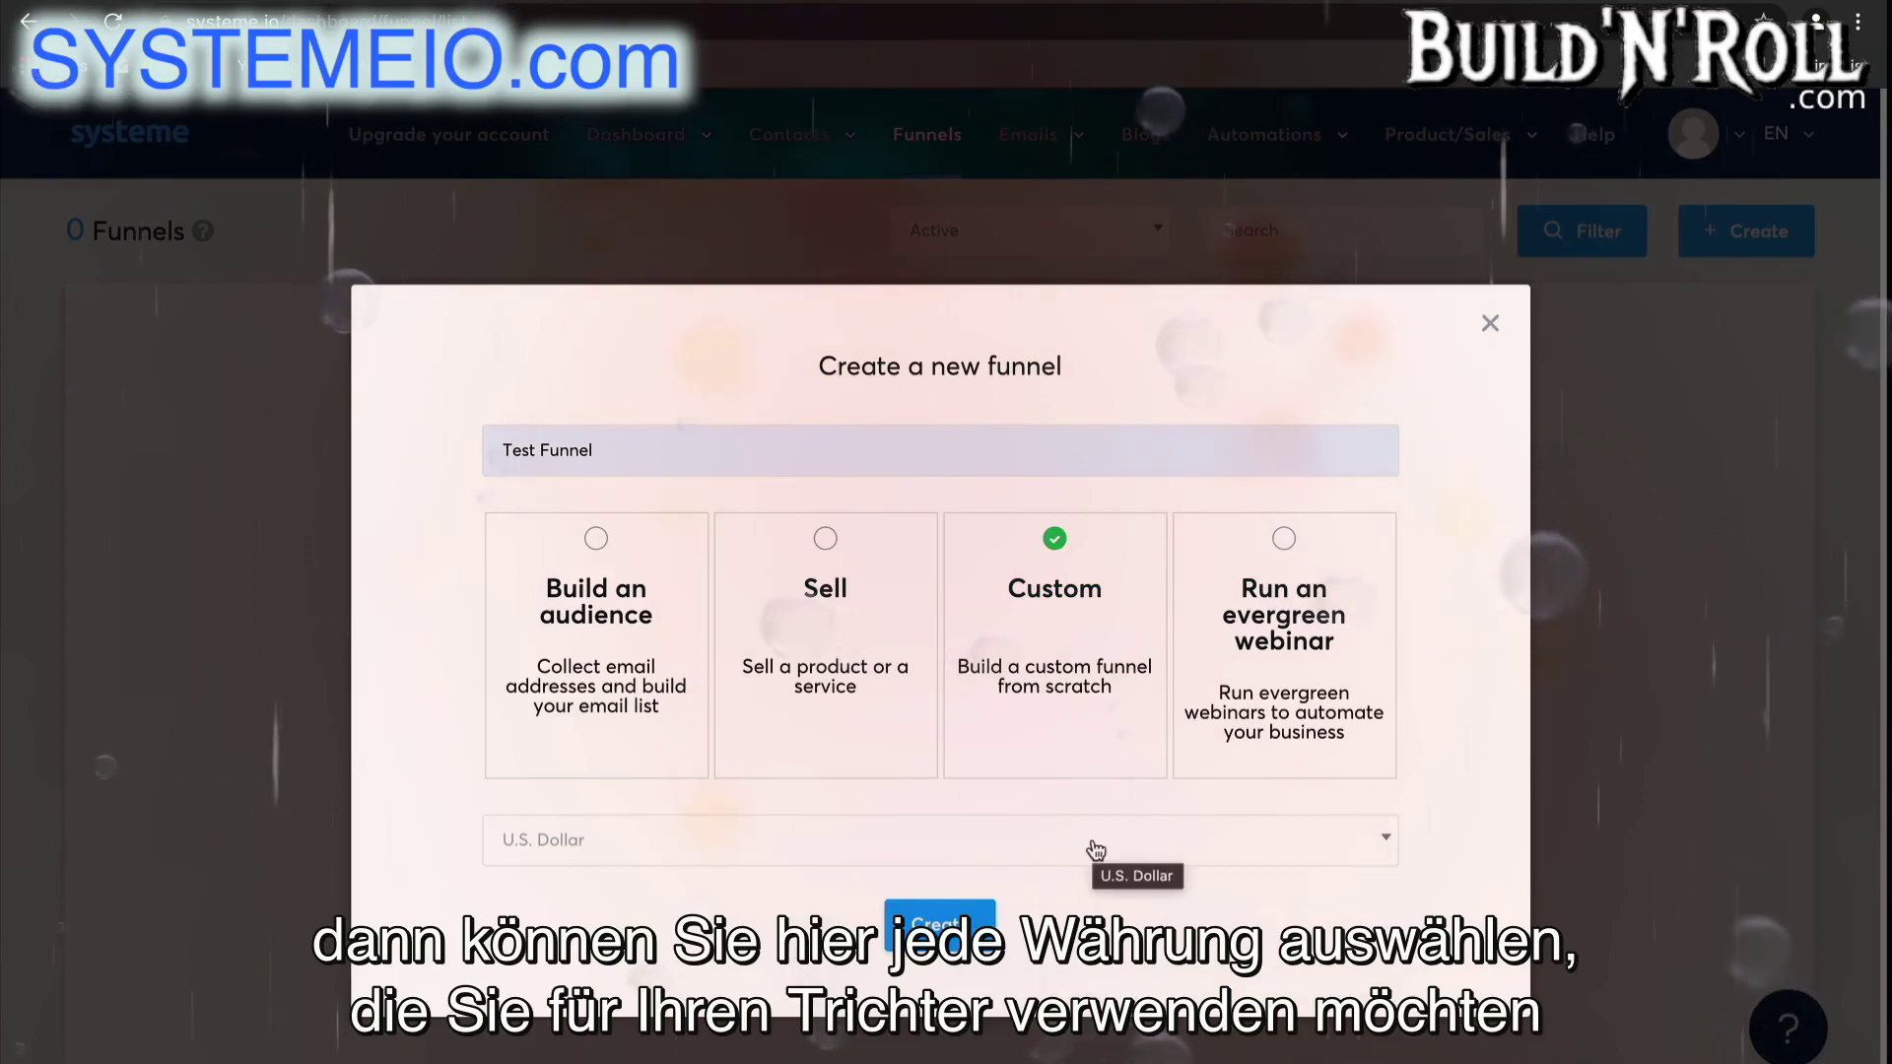
- Look through the available currencies, keep U.S. Dollar and create the funnel
left_click(1096, 849)
scroll(1014, 723, "down", 15)
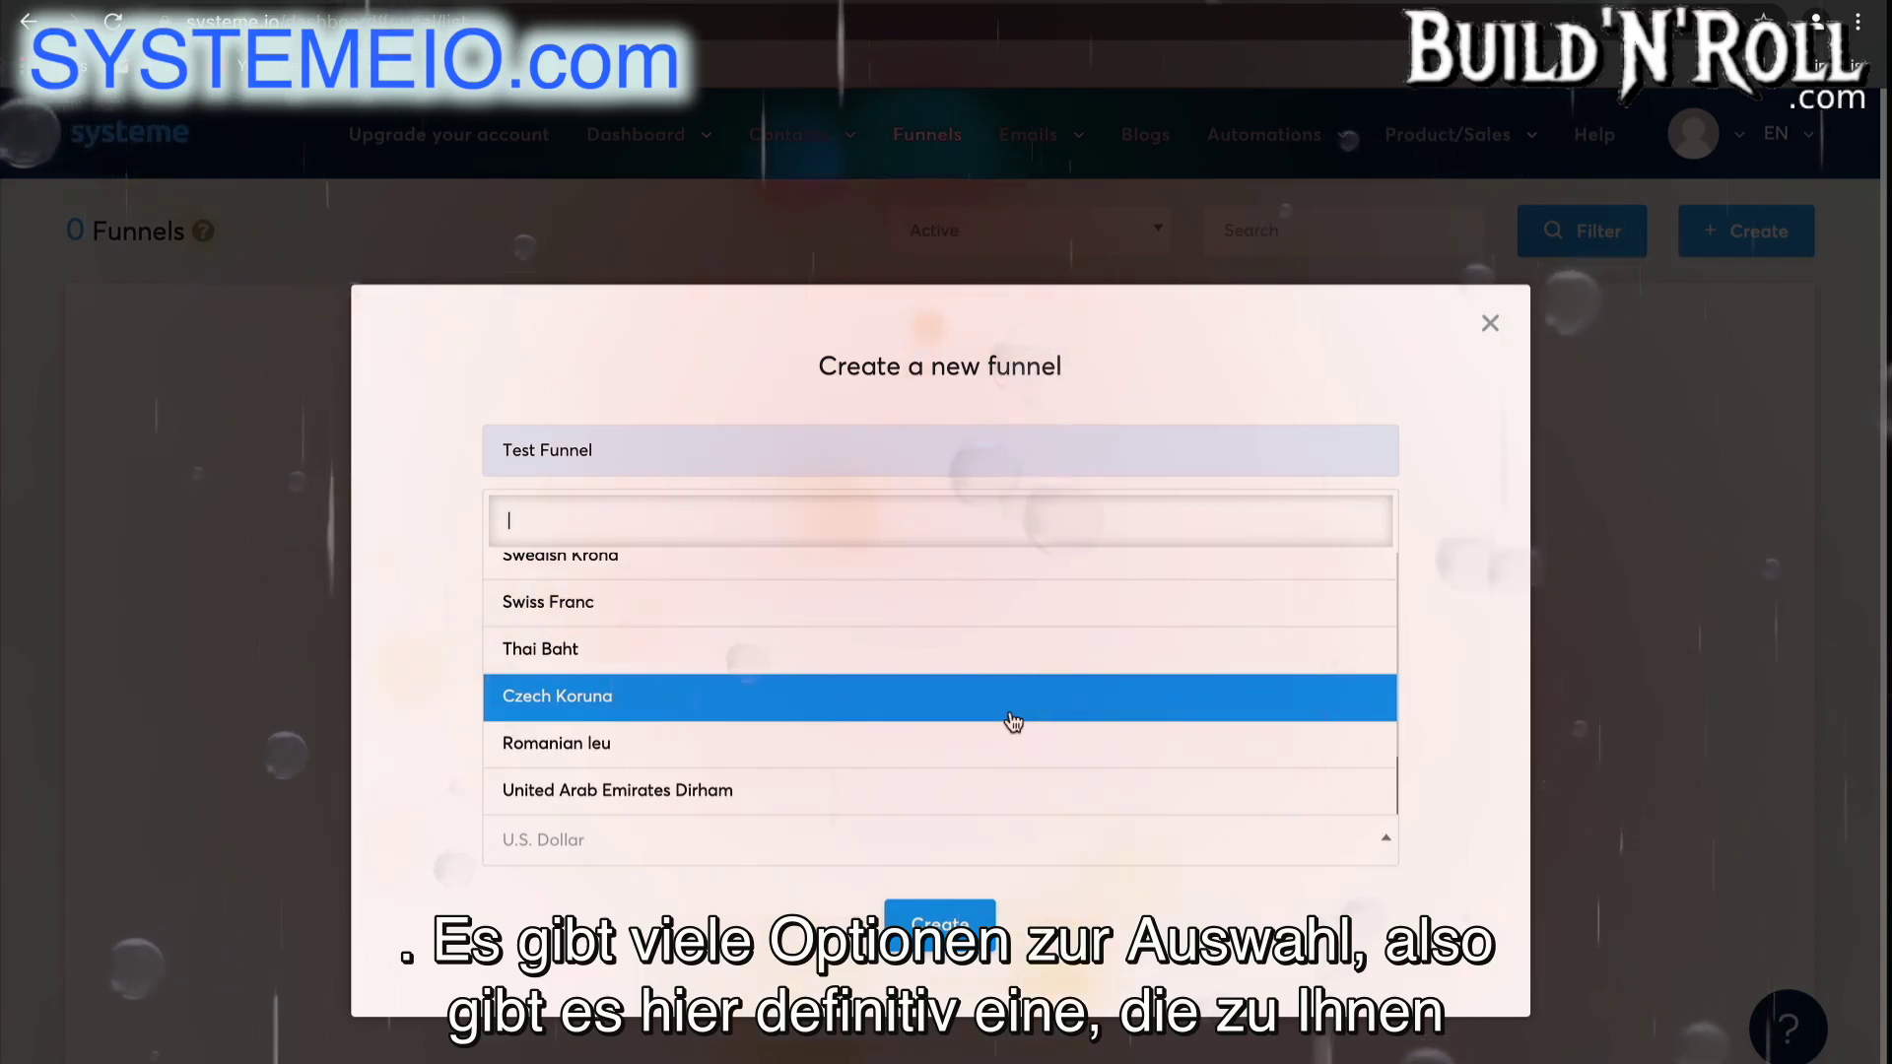
scroll(1014, 723, "up", 15)
left_click(937, 564)
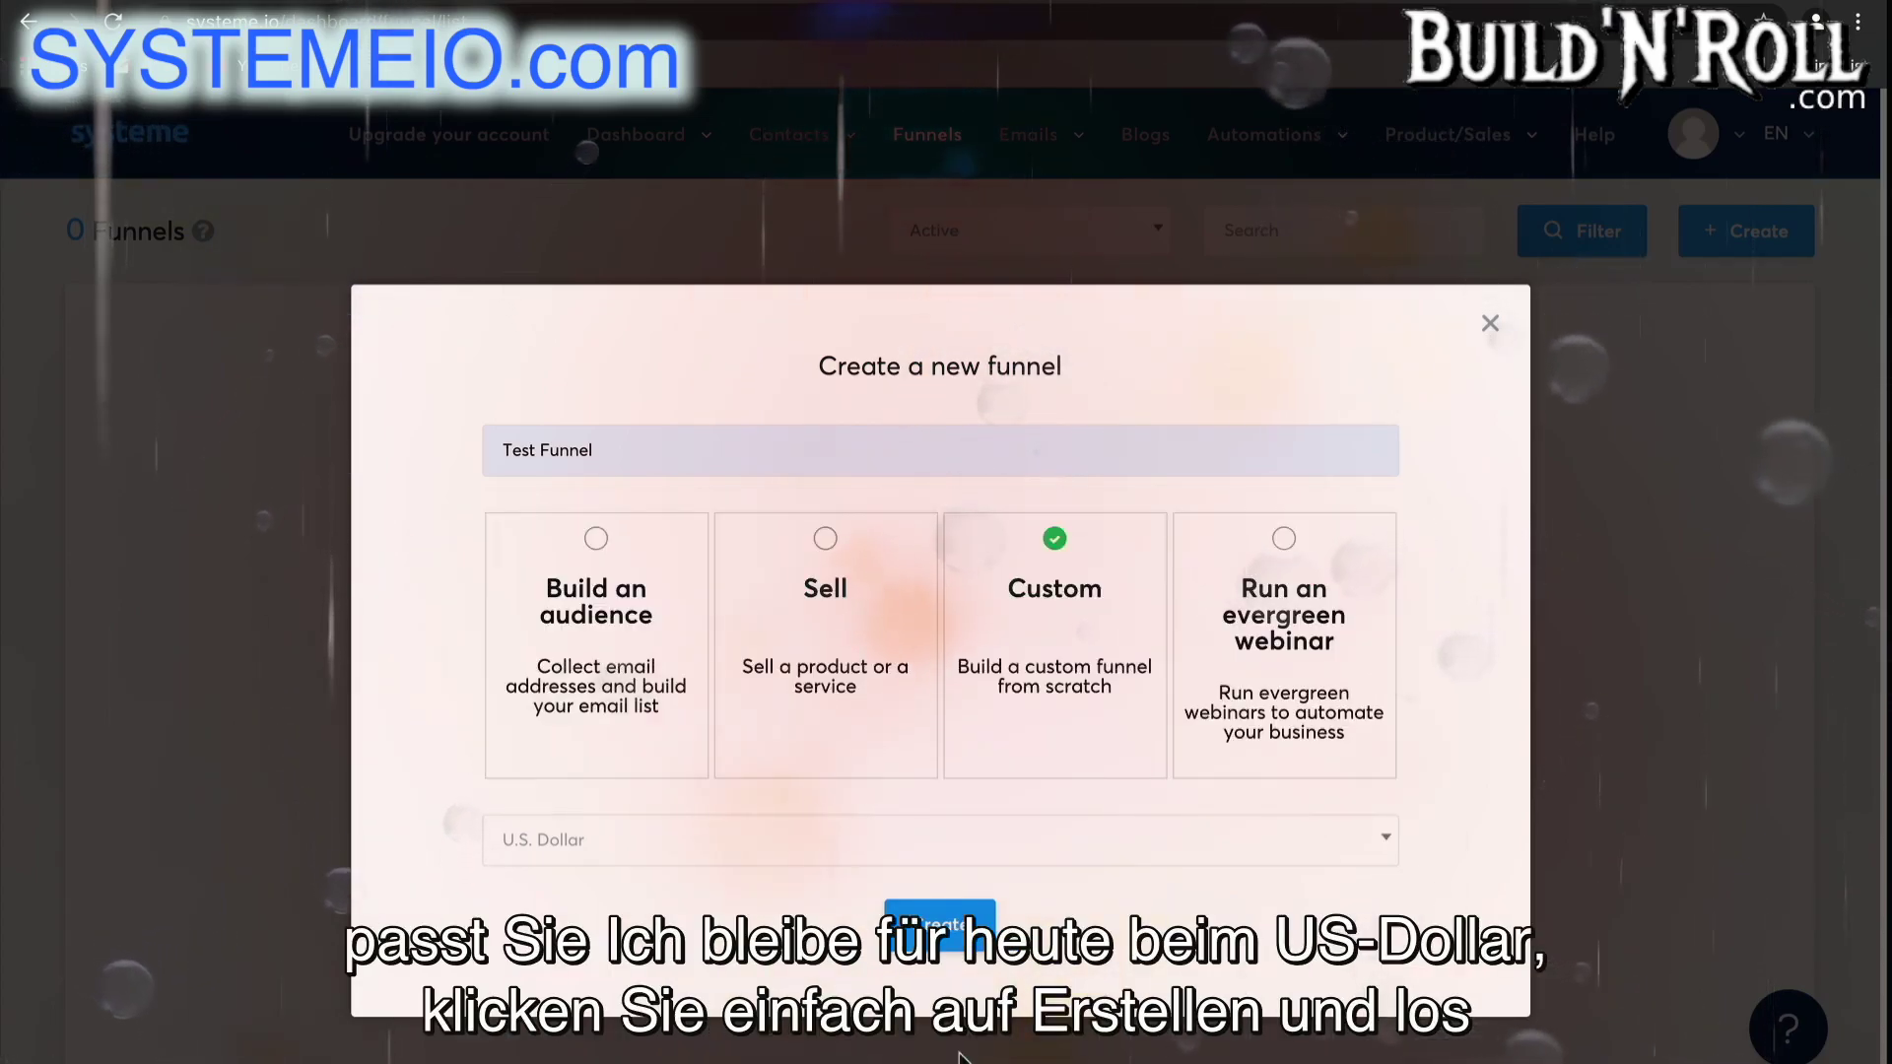
left_click(961, 939)
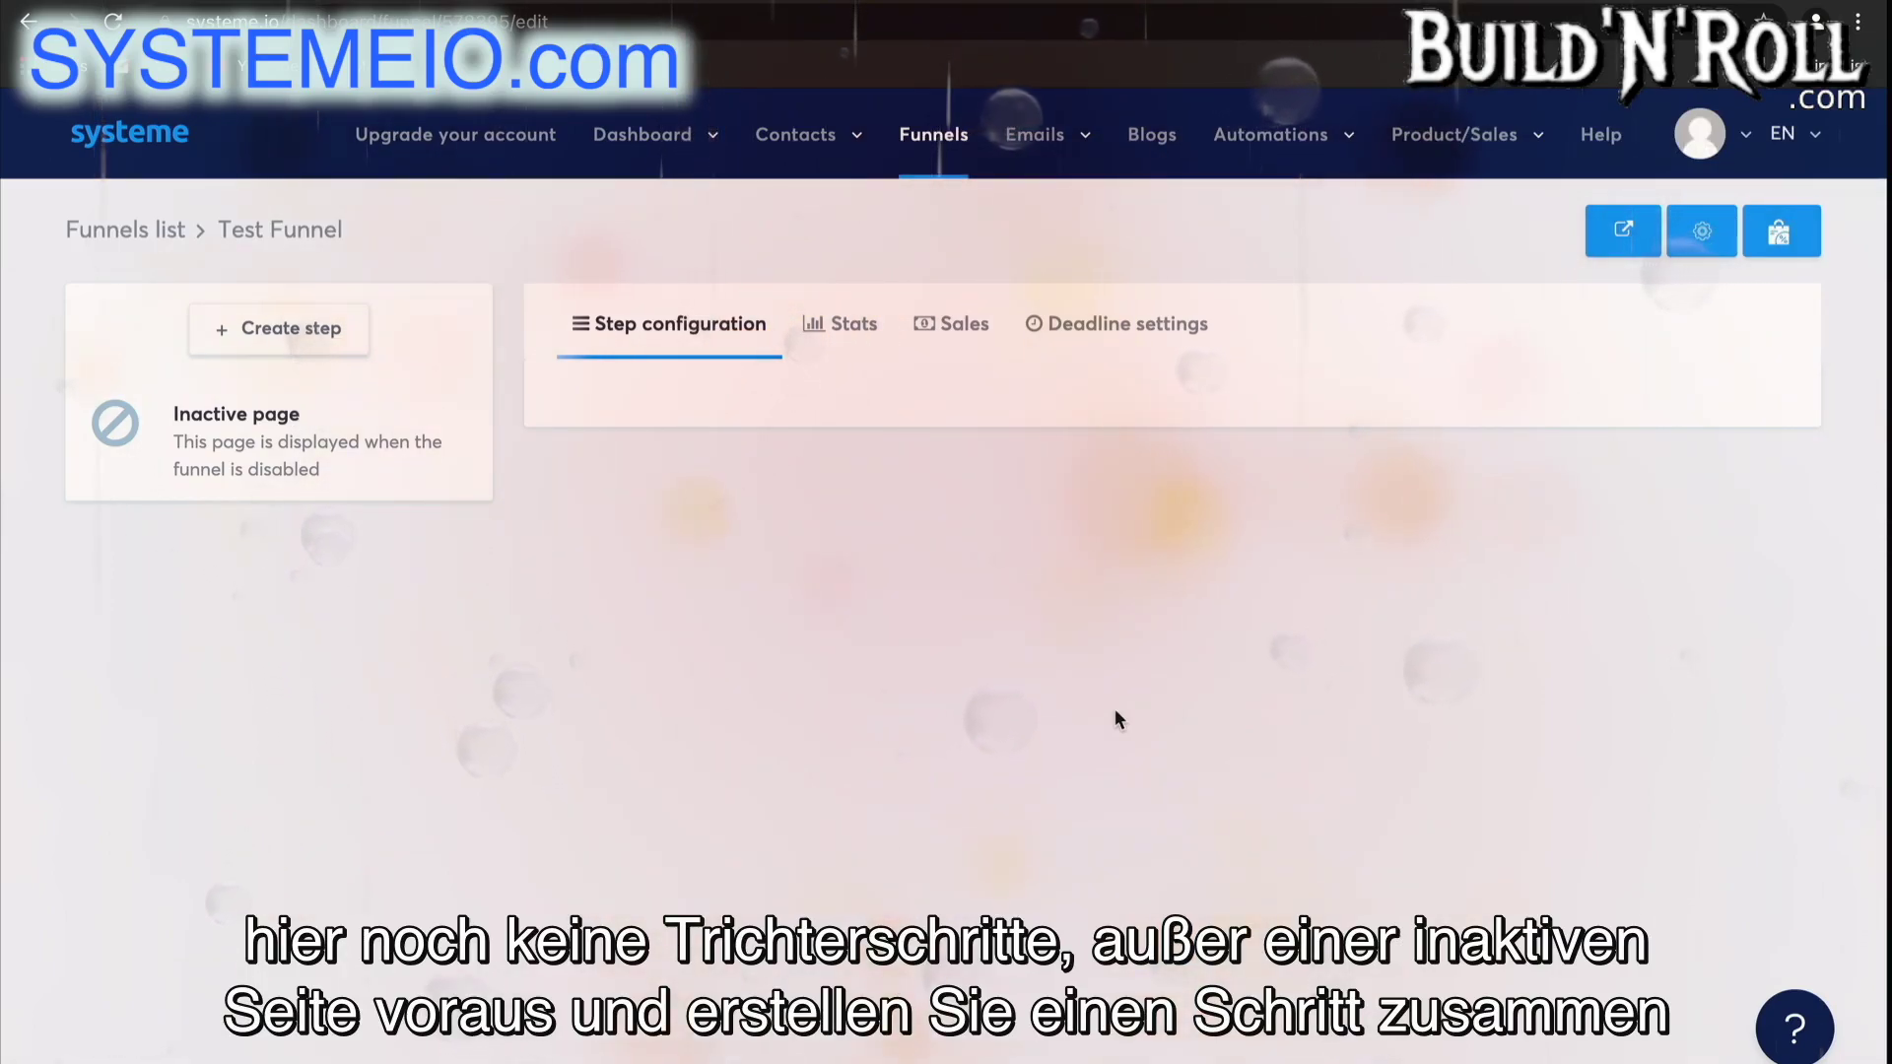
- Add a funnel step named "Squeeze page" with the Squeeze page type
left_click(331, 335)
type("Squeeze page")
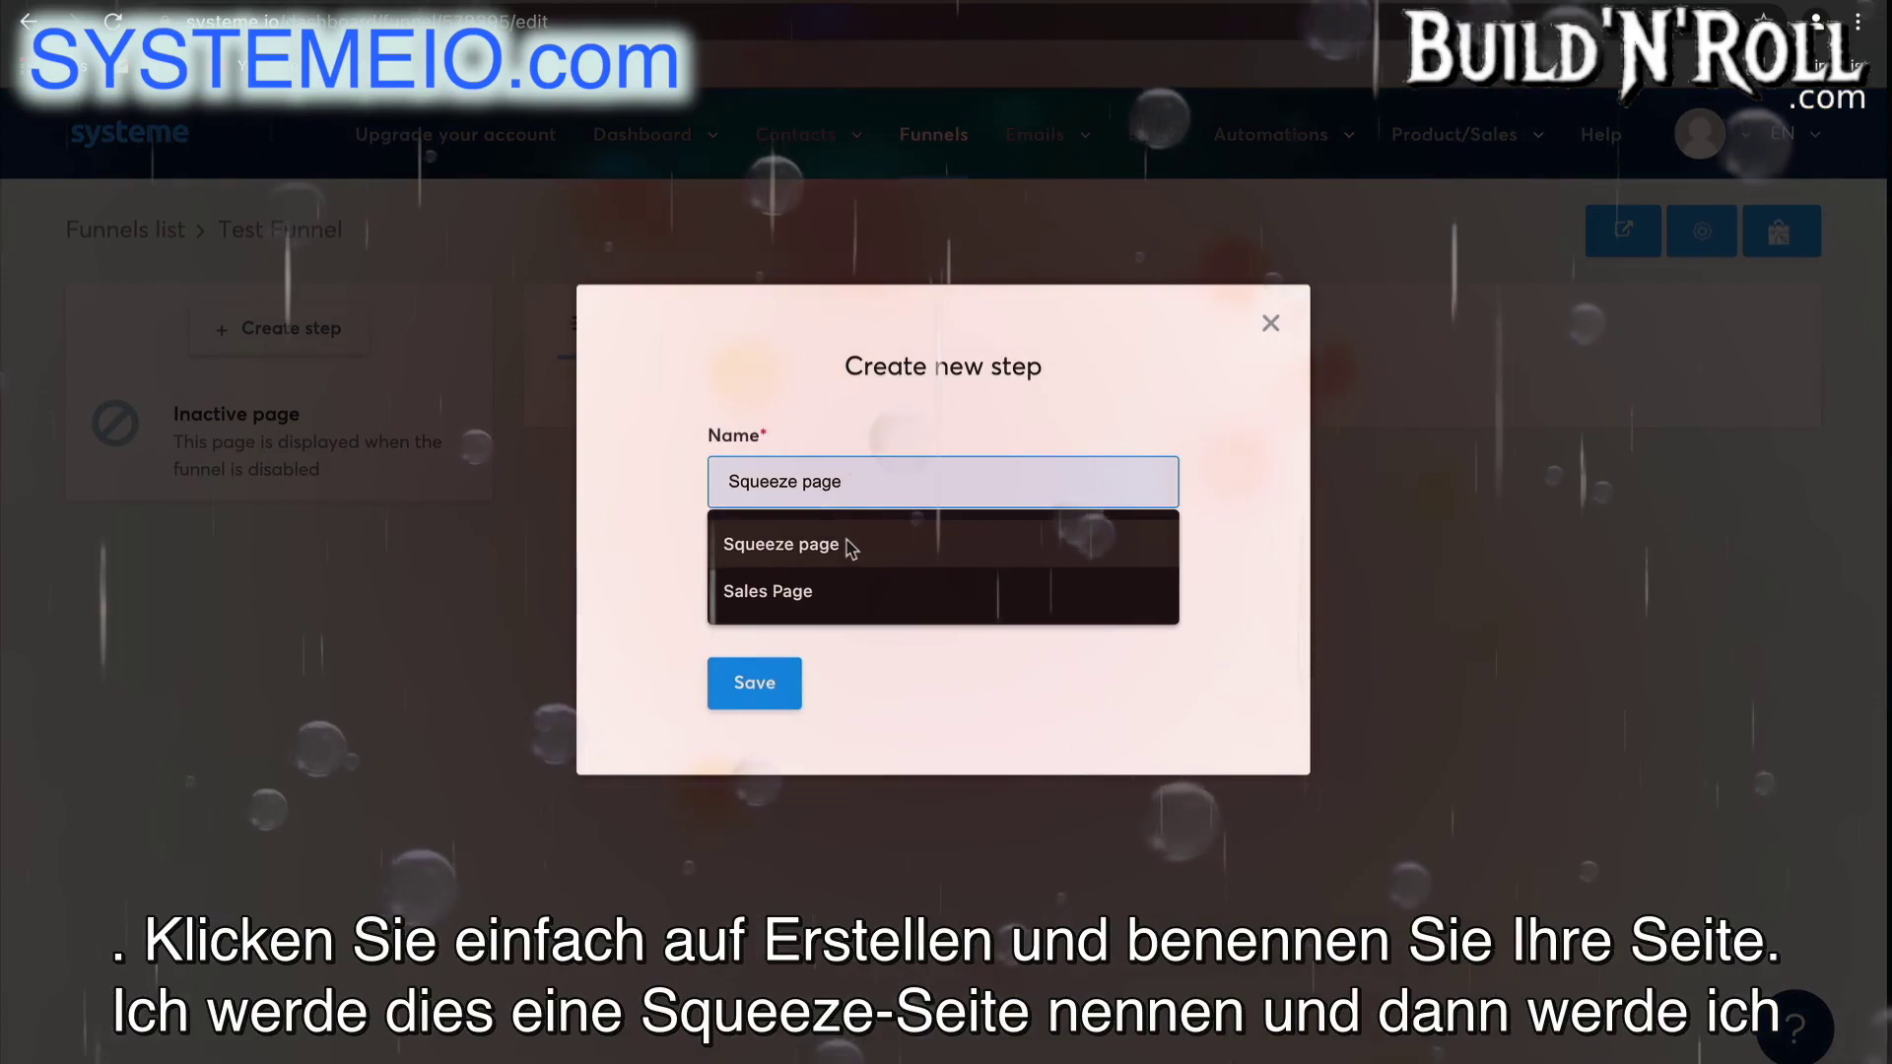
left_click(852, 545)
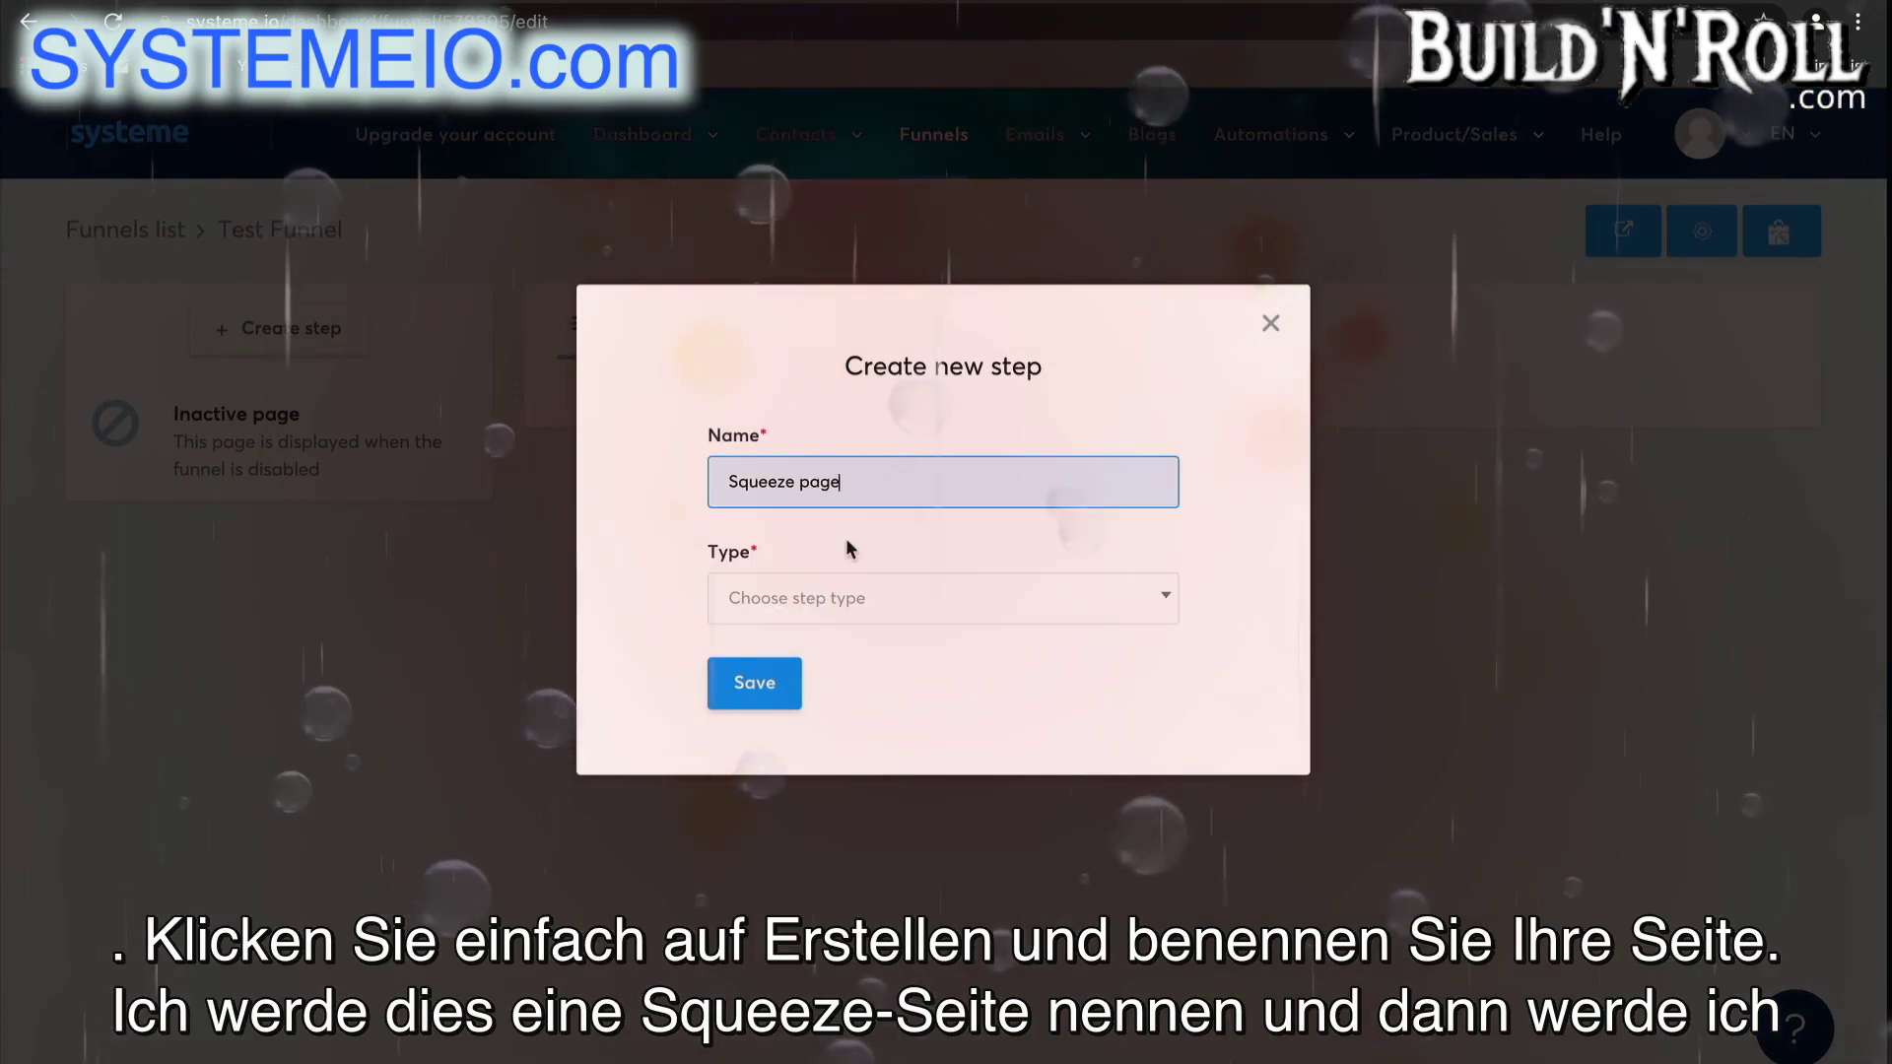
left_click(875, 608)
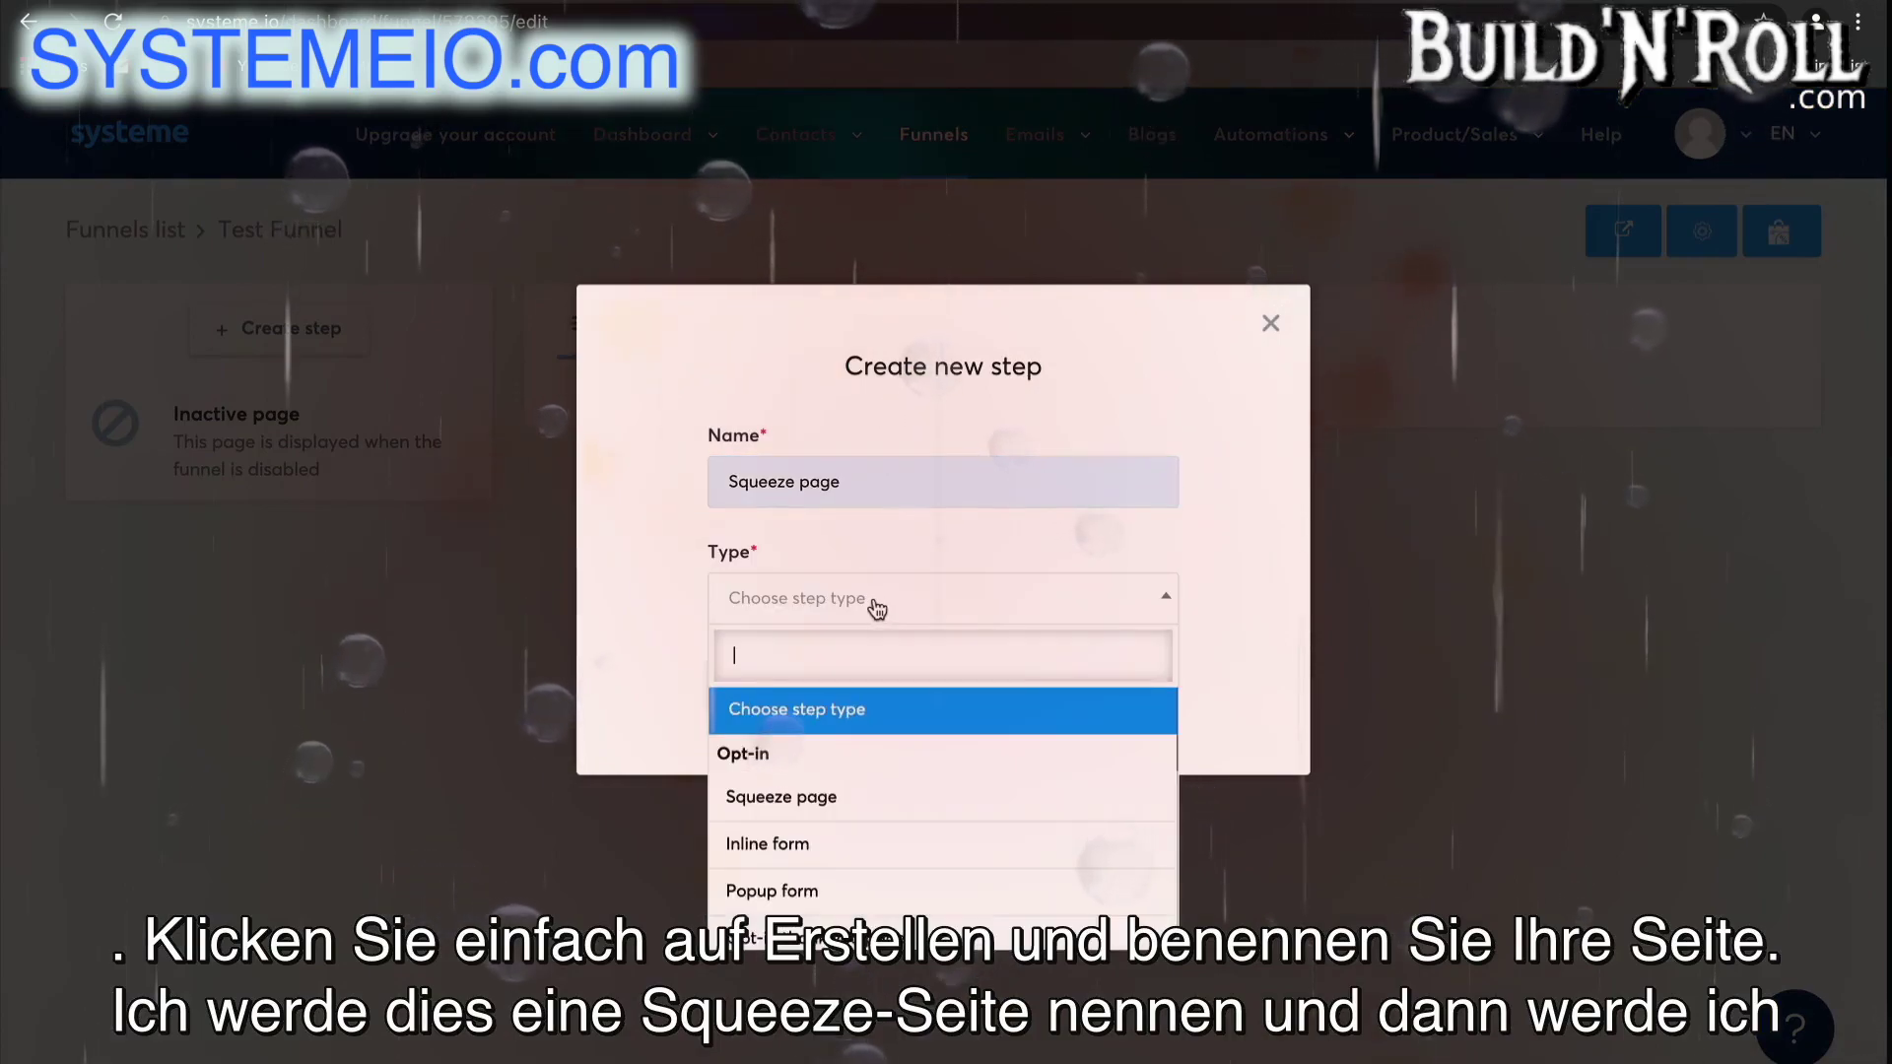
left_click(885, 801)
left_click(759, 690)
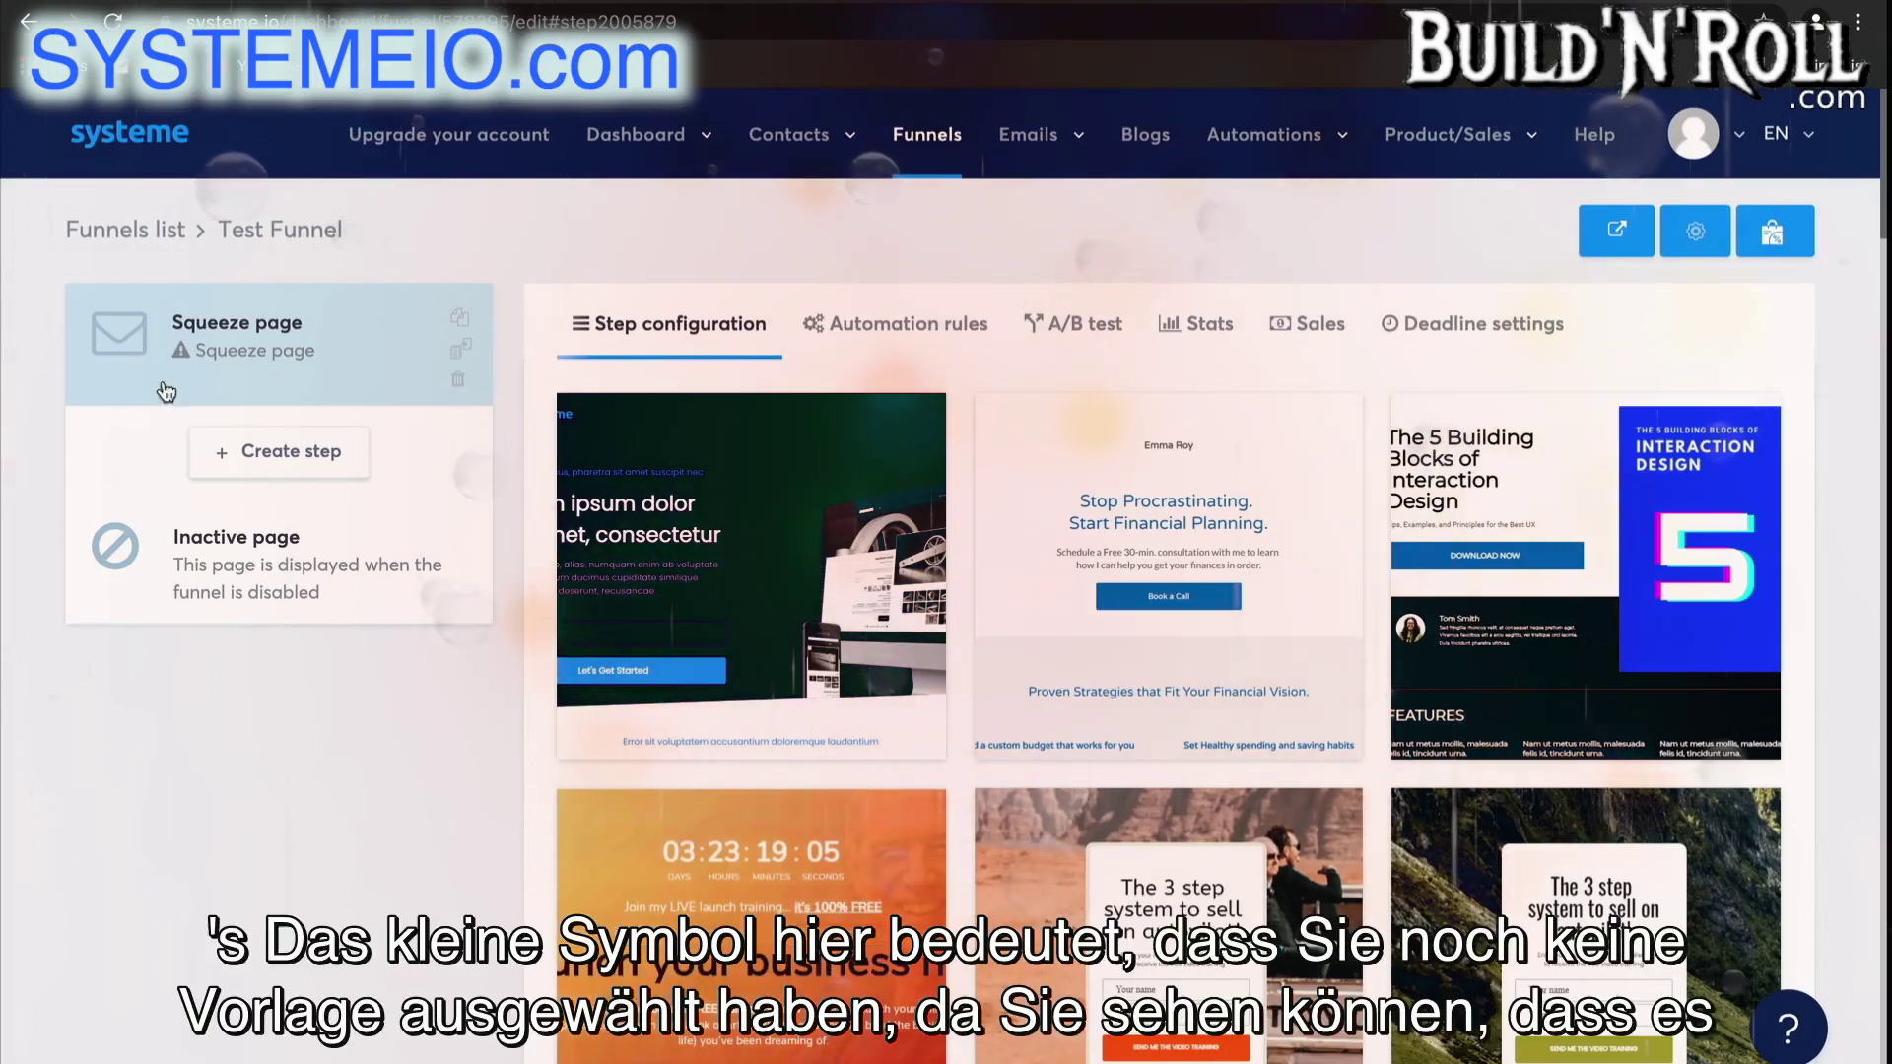
- Browse the squeeze page templates down to the blank one and choose a template for the step
scroll(1441, 814, "down", 15)
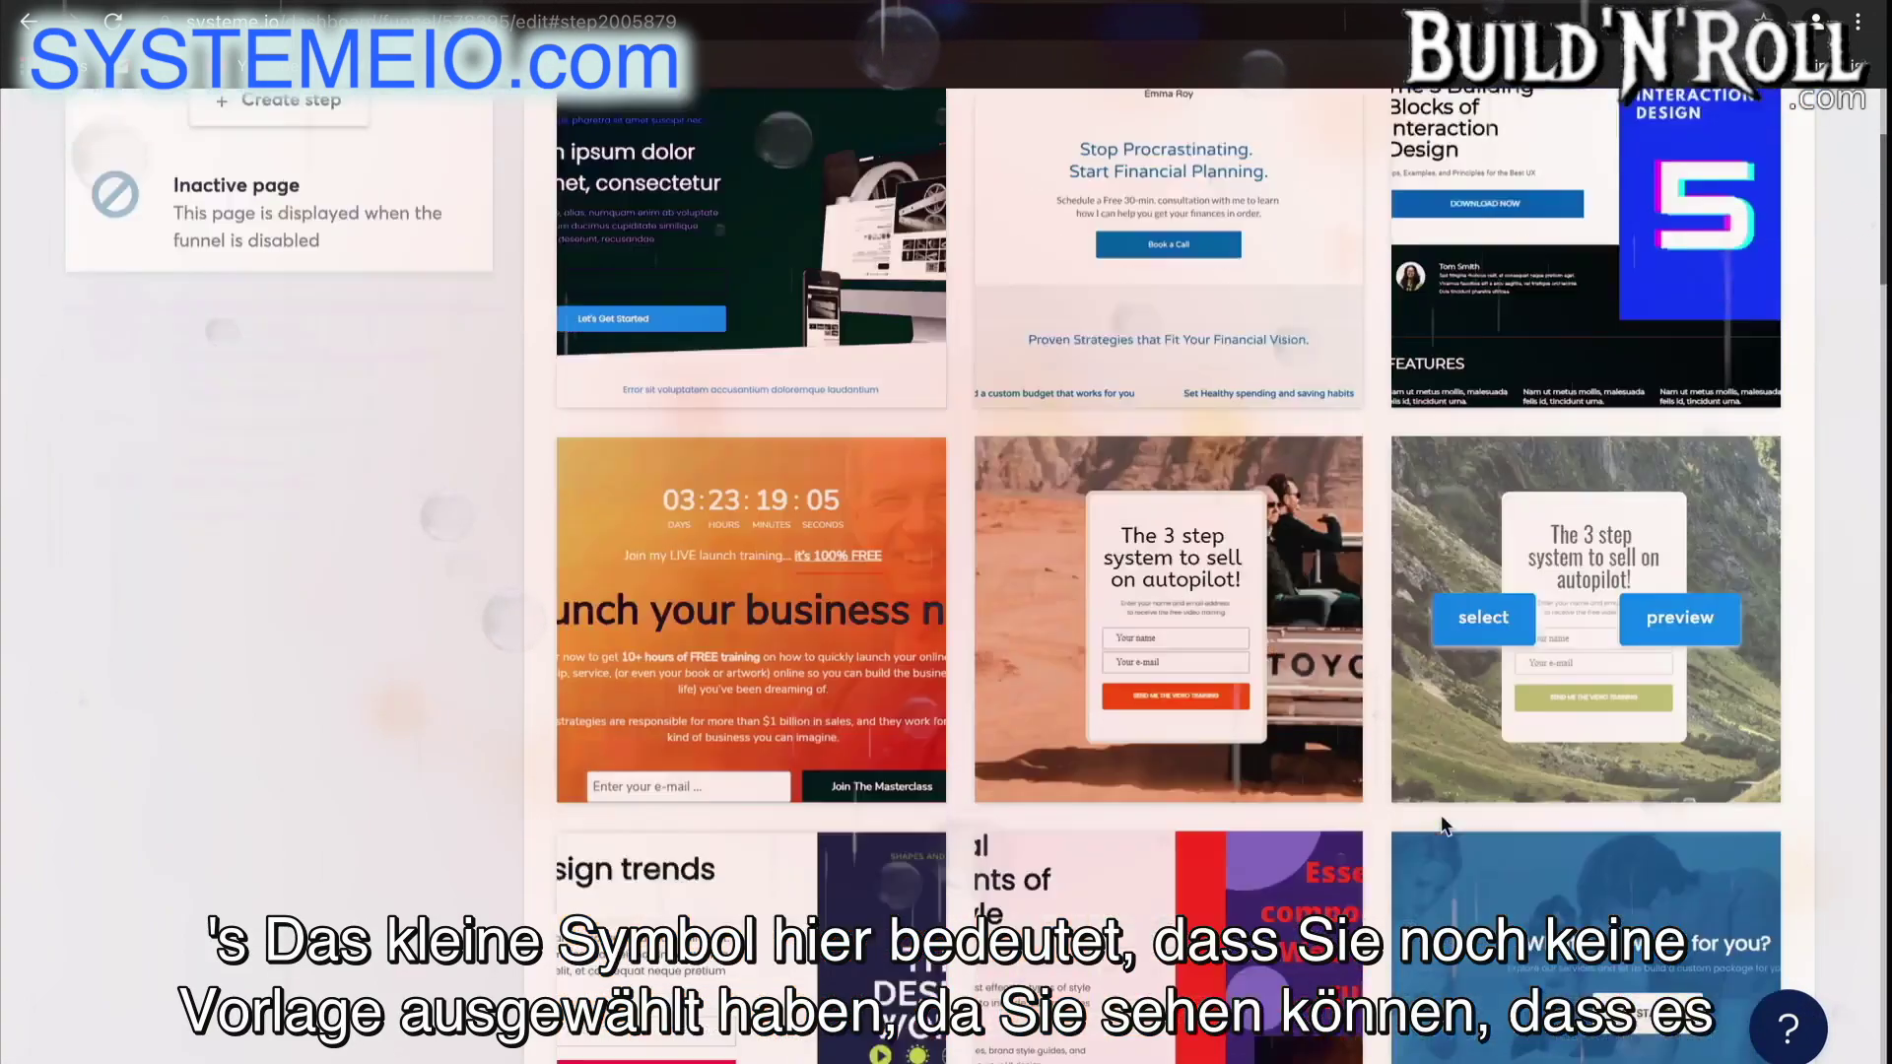
scroll(1444, 826, "down", 15)
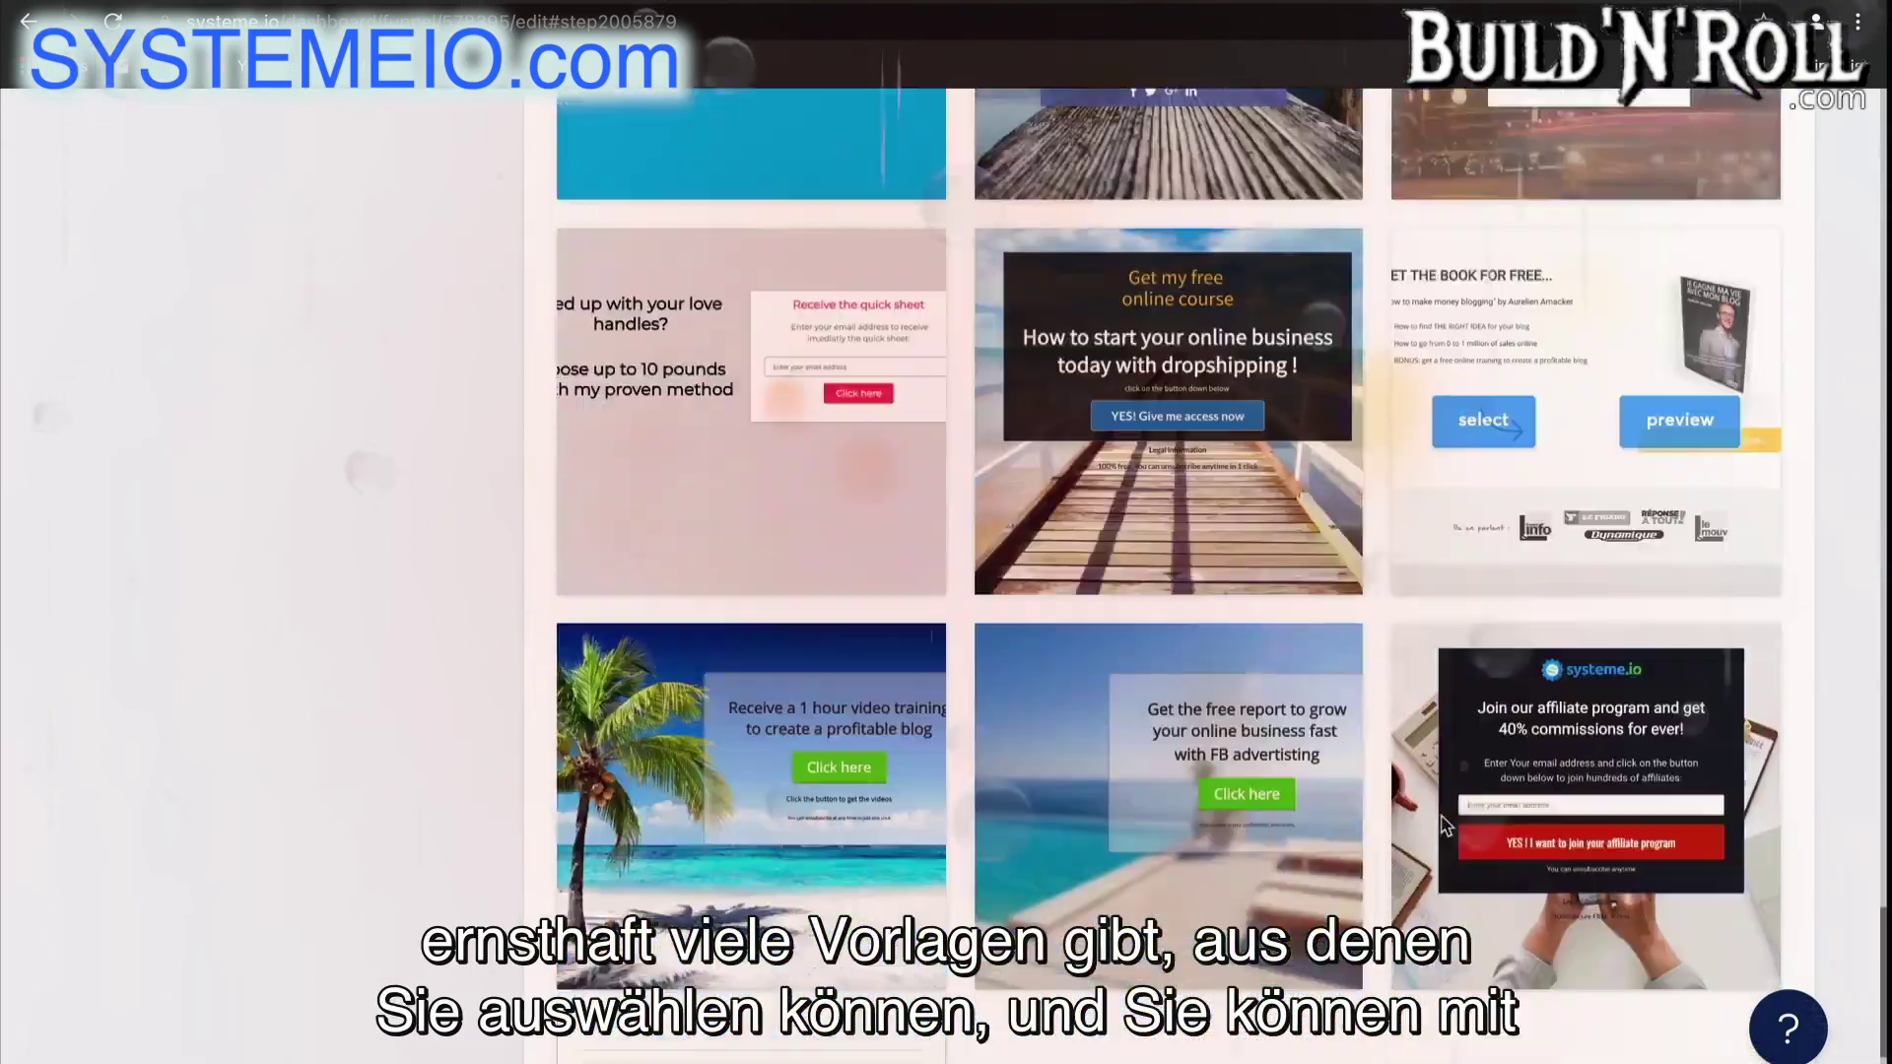
scroll(1444, 825, "down", 5)
mouse_move(725, 829)
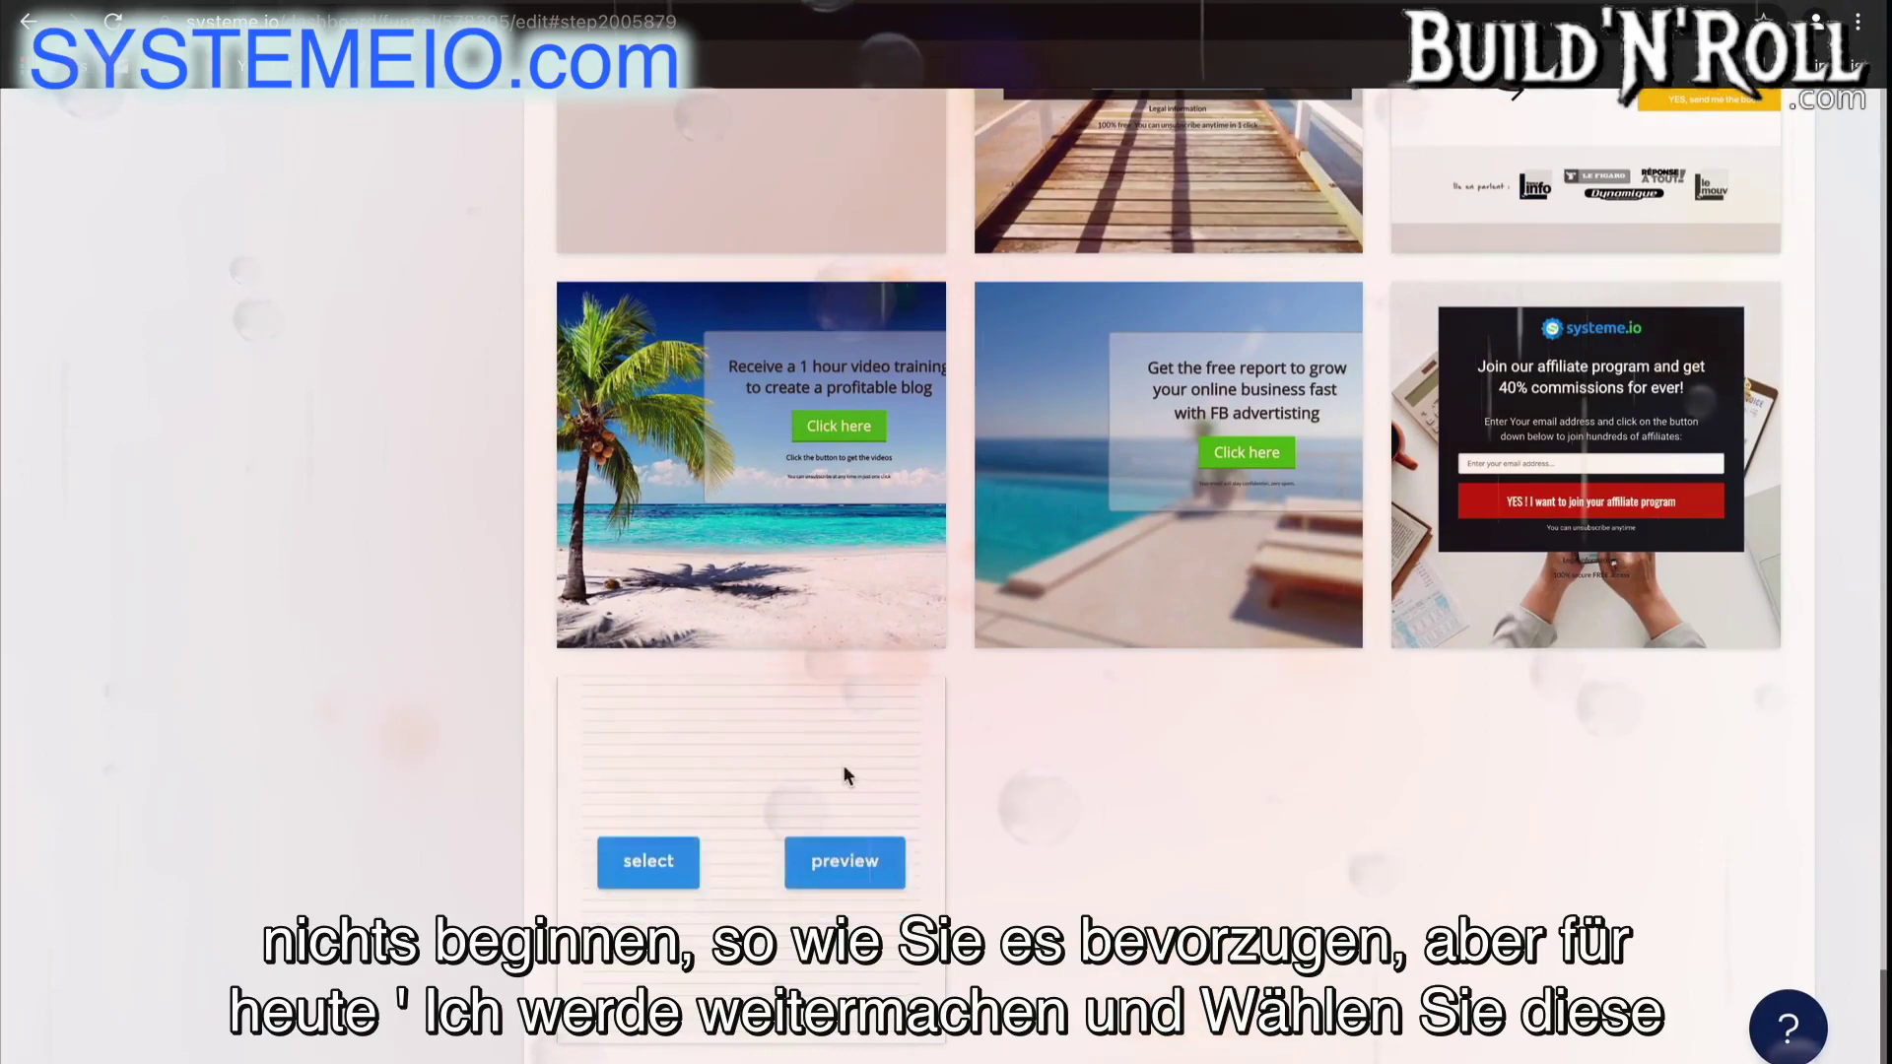
scroll(1332, 866, "up", 5)
scroll(1333, 866, "up", 5)
mouse_move(1499, 481)
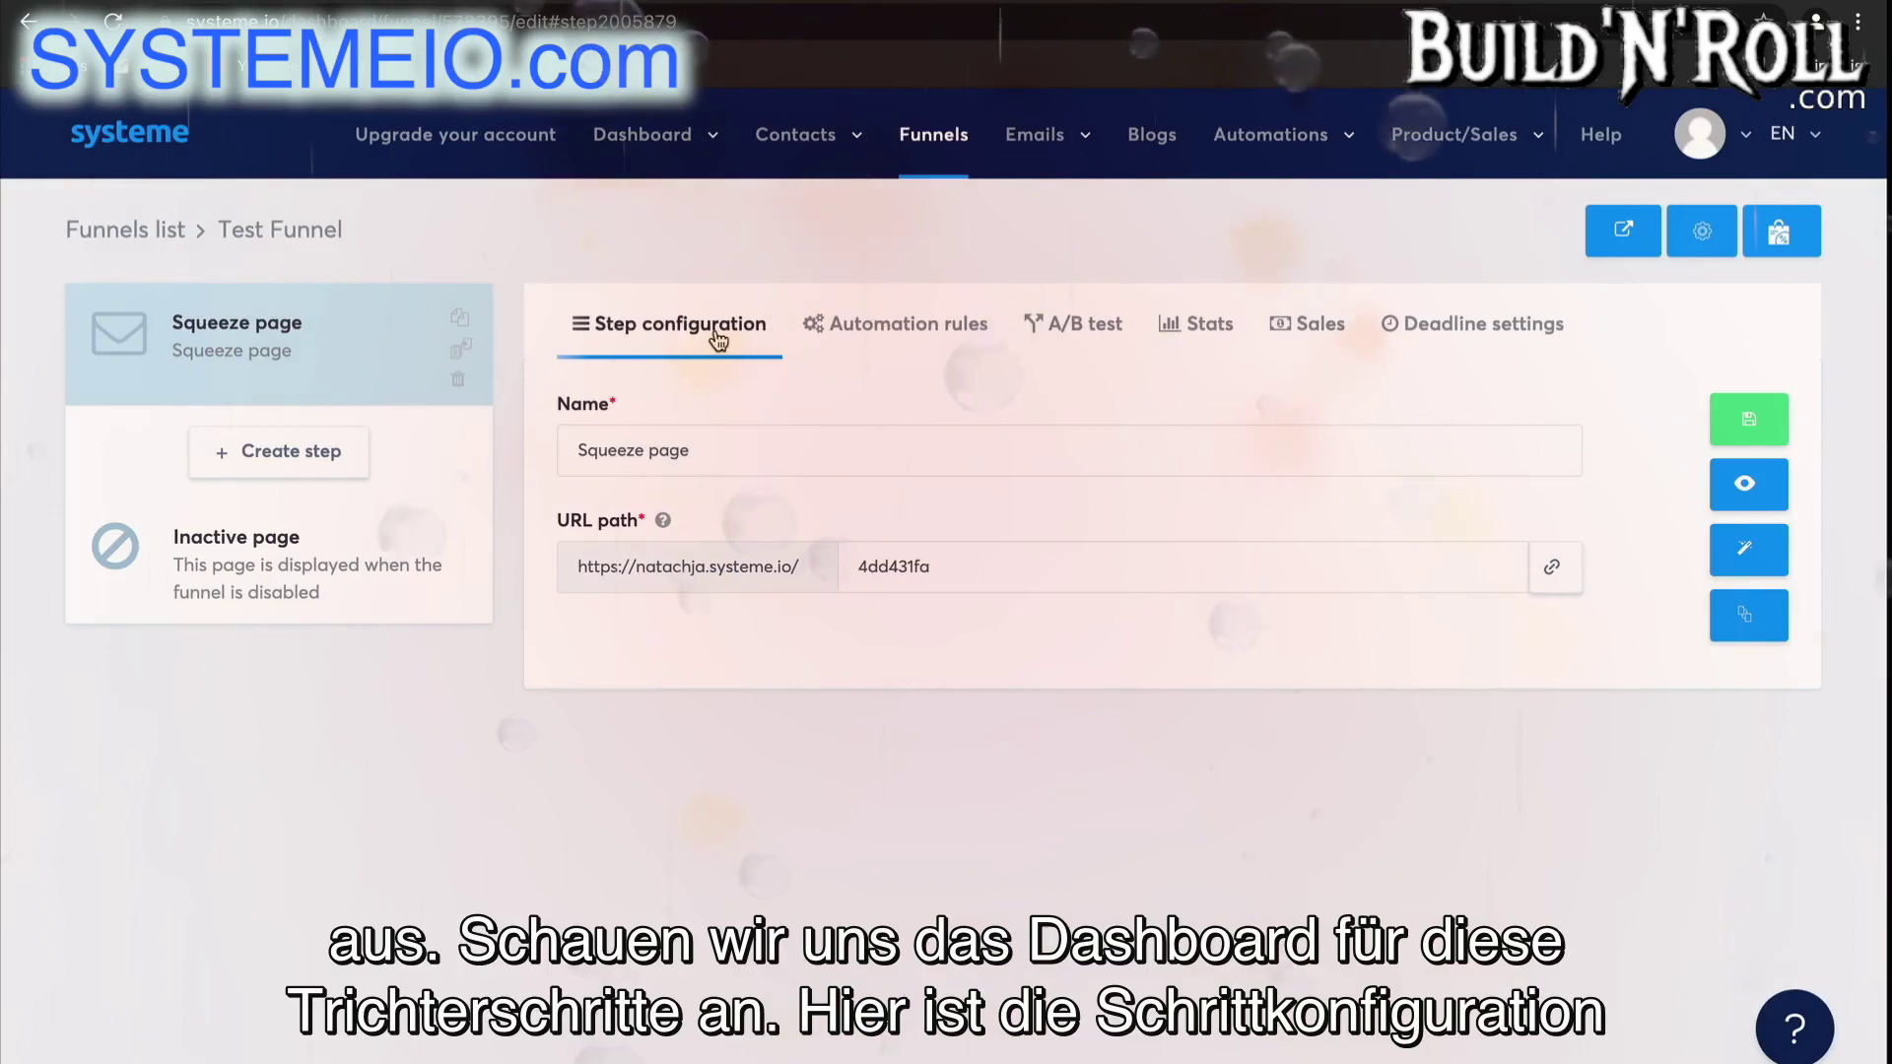
- Copy the squeeze page's link and review the automation rules, A/B test, stats, sales and deadline settings
left_click(845, 452)
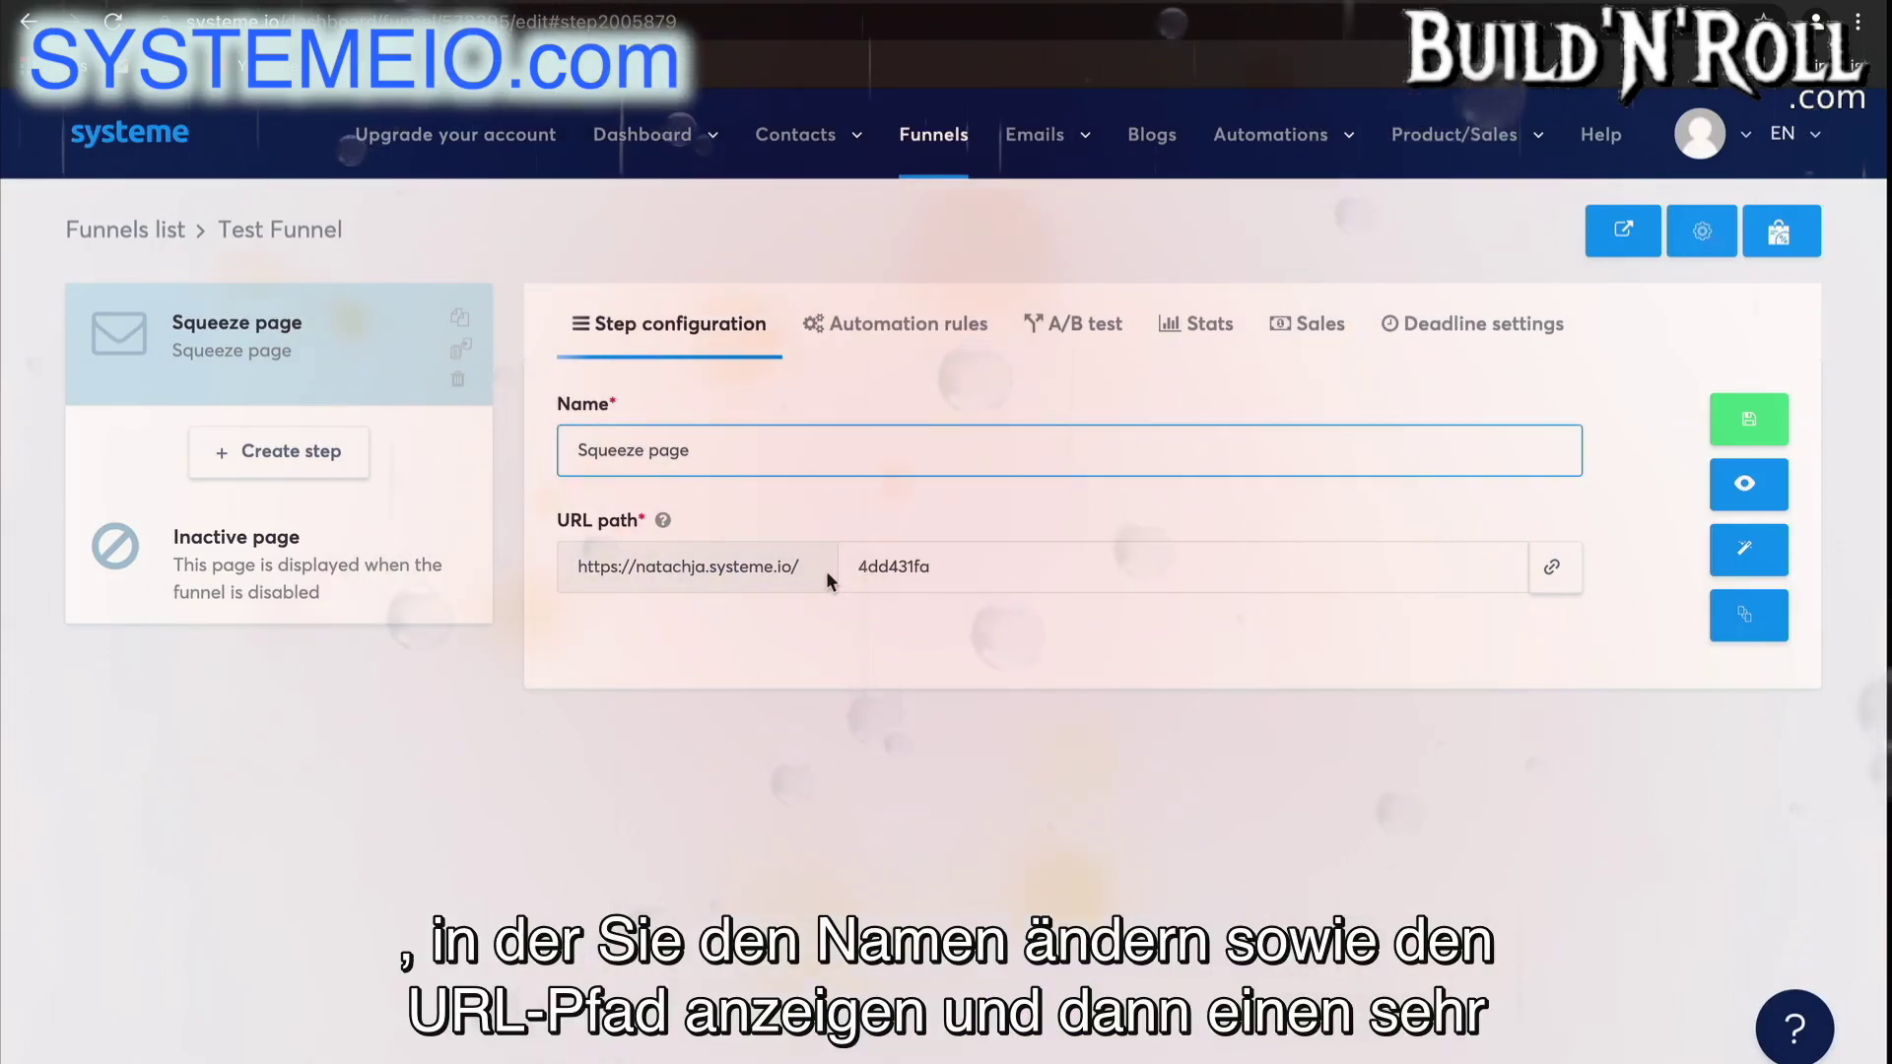
left_click(1554, 579)
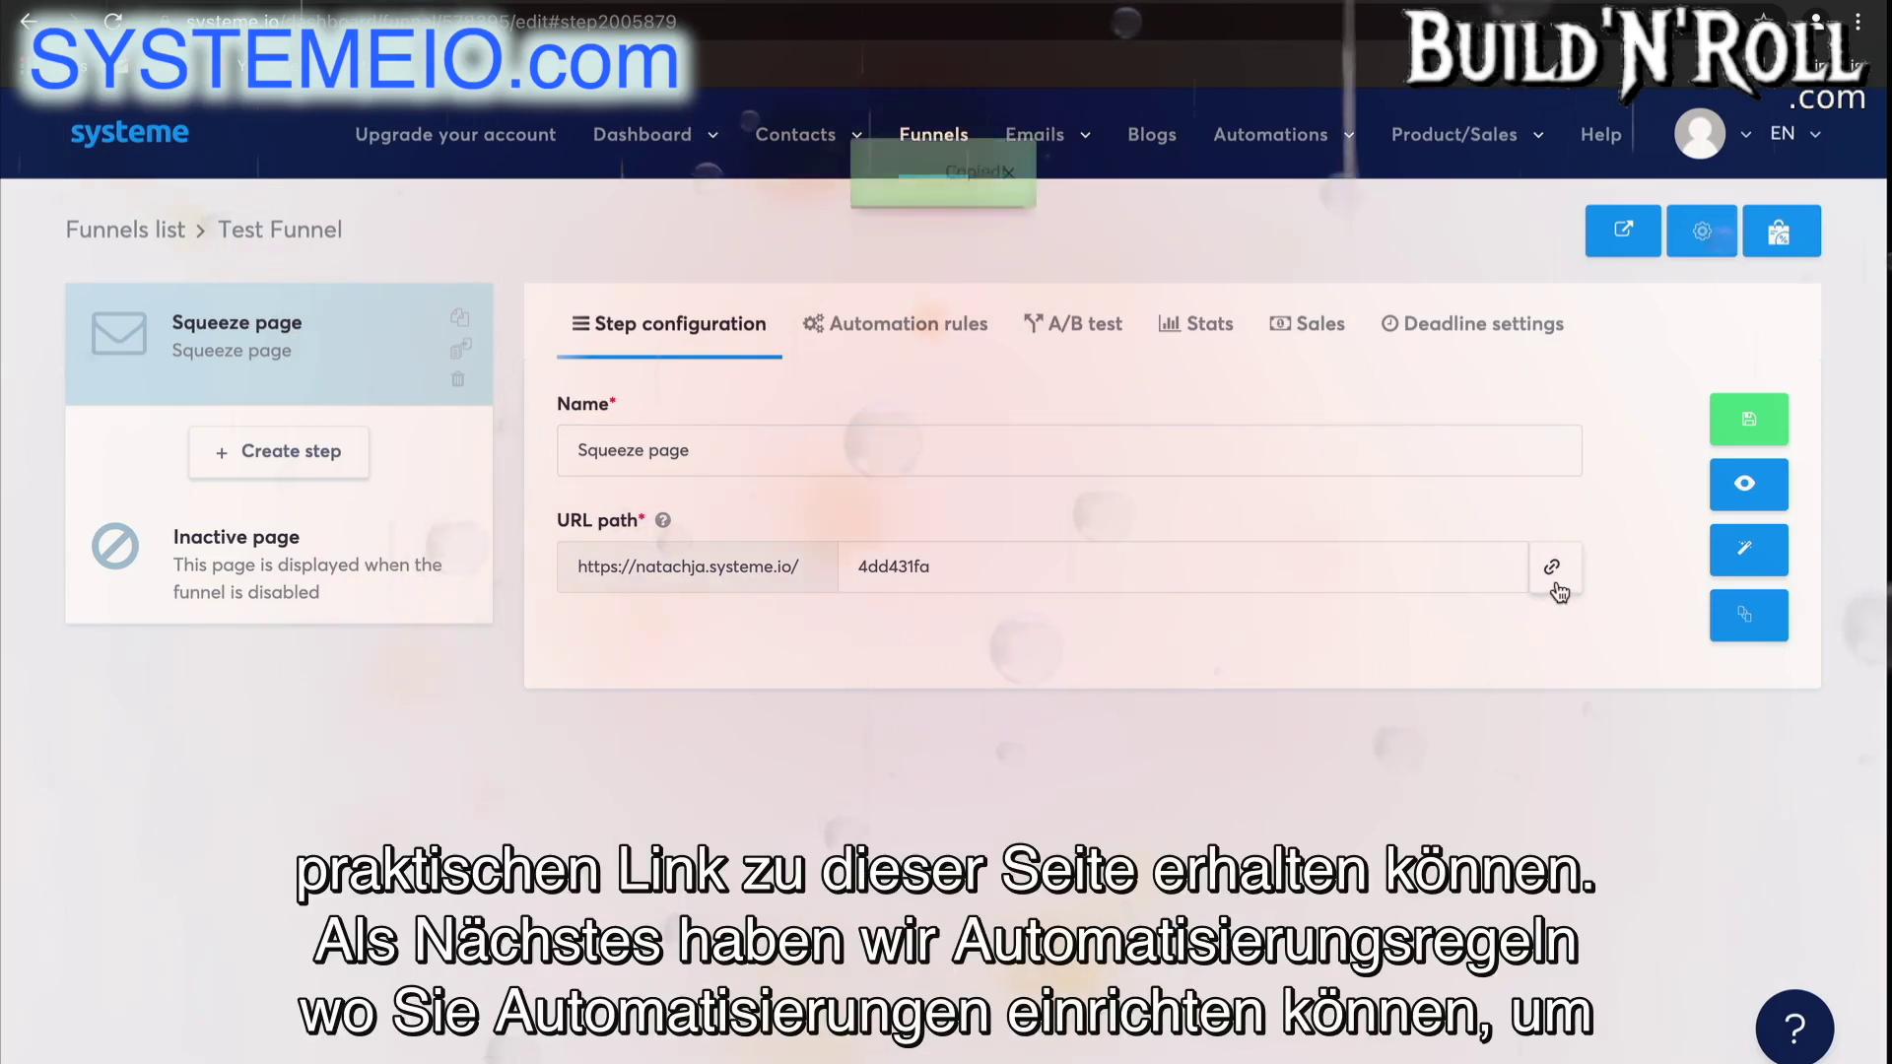
left_click(944, 353)
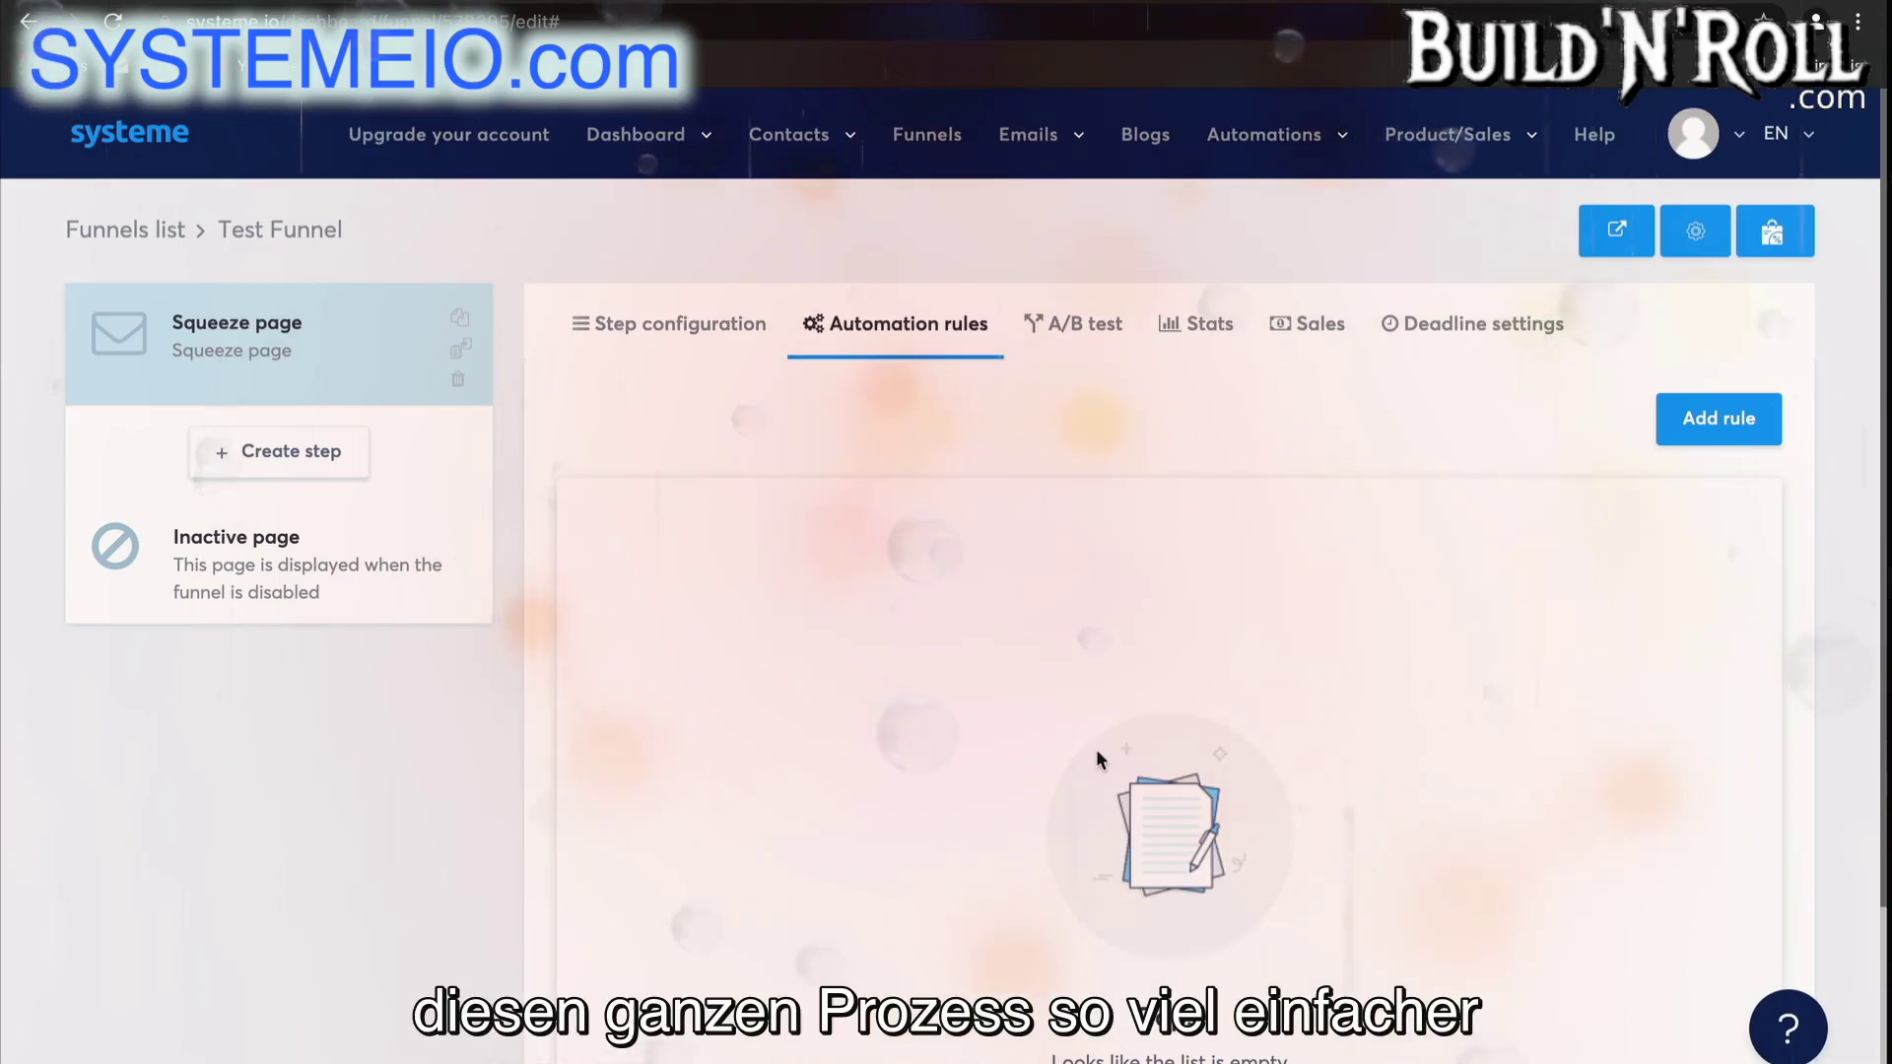
left_click(1091, 325)
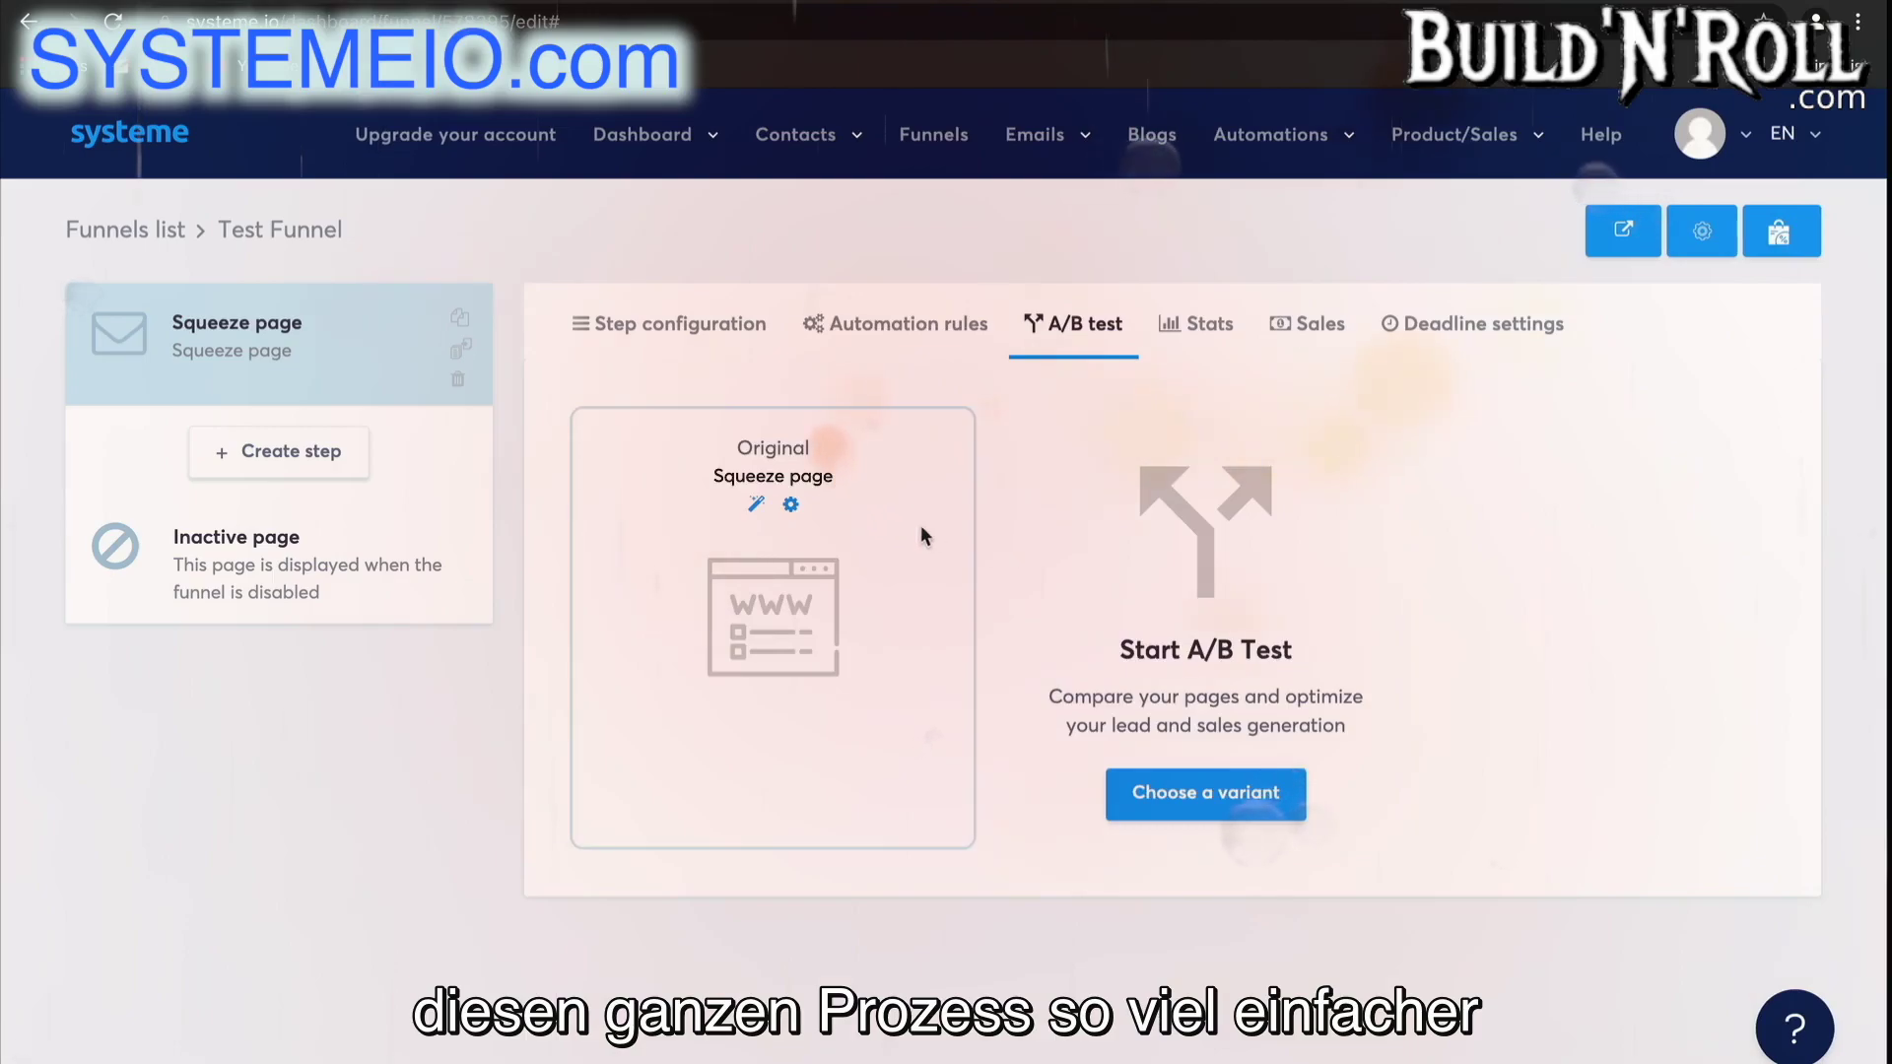
left_click(1210, 333)
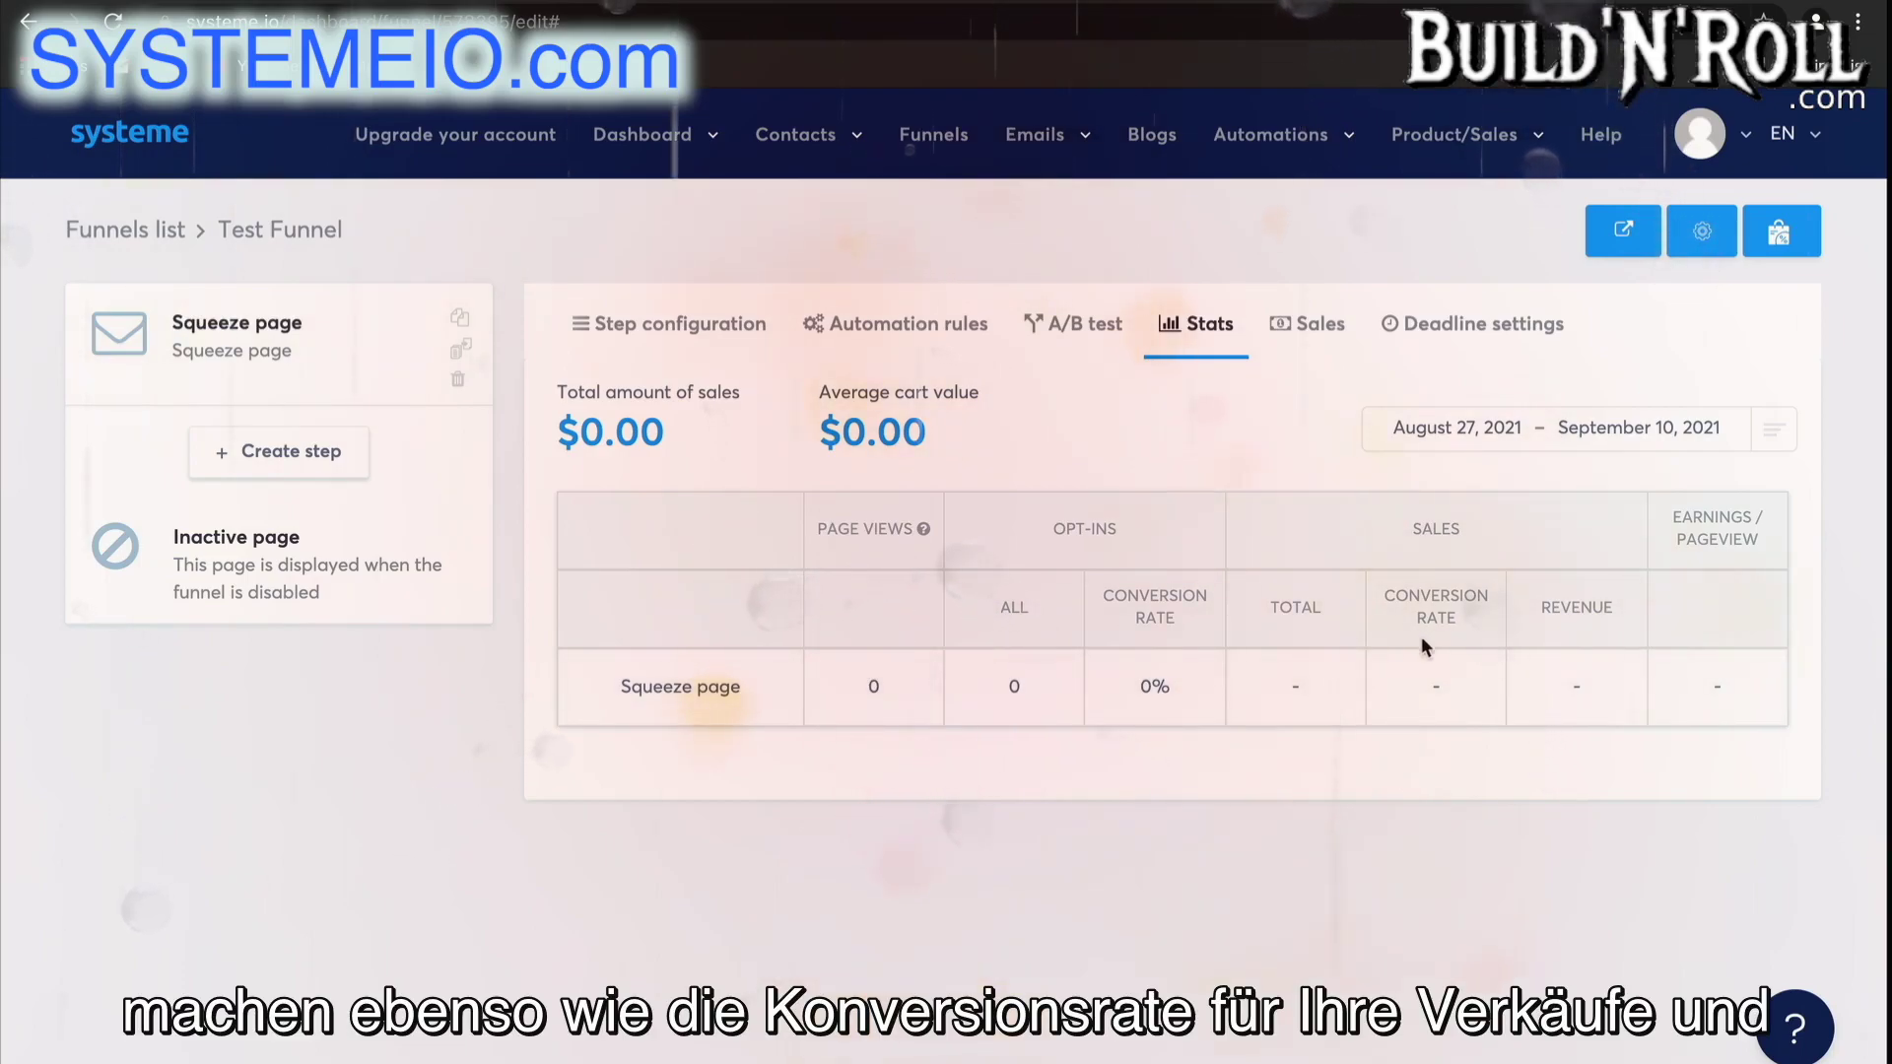
left_click(1320, 325)
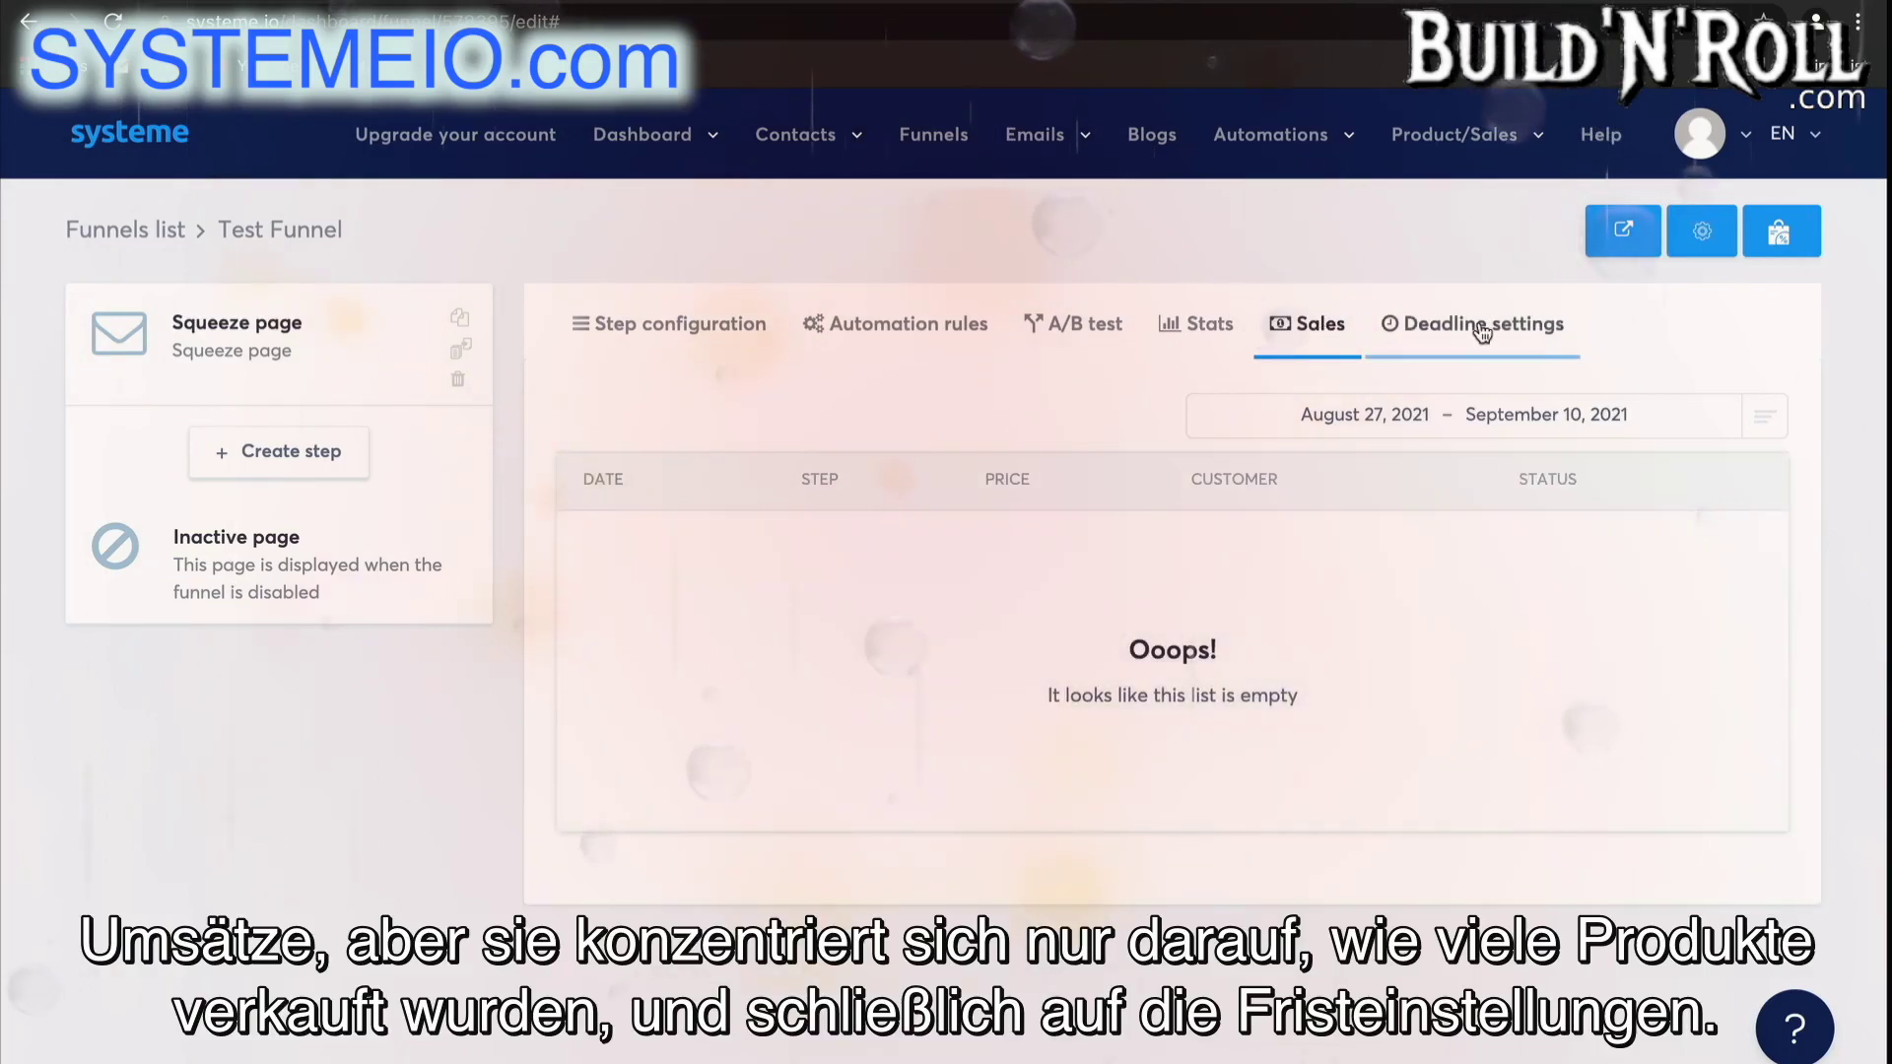
left_click(1480, 329)
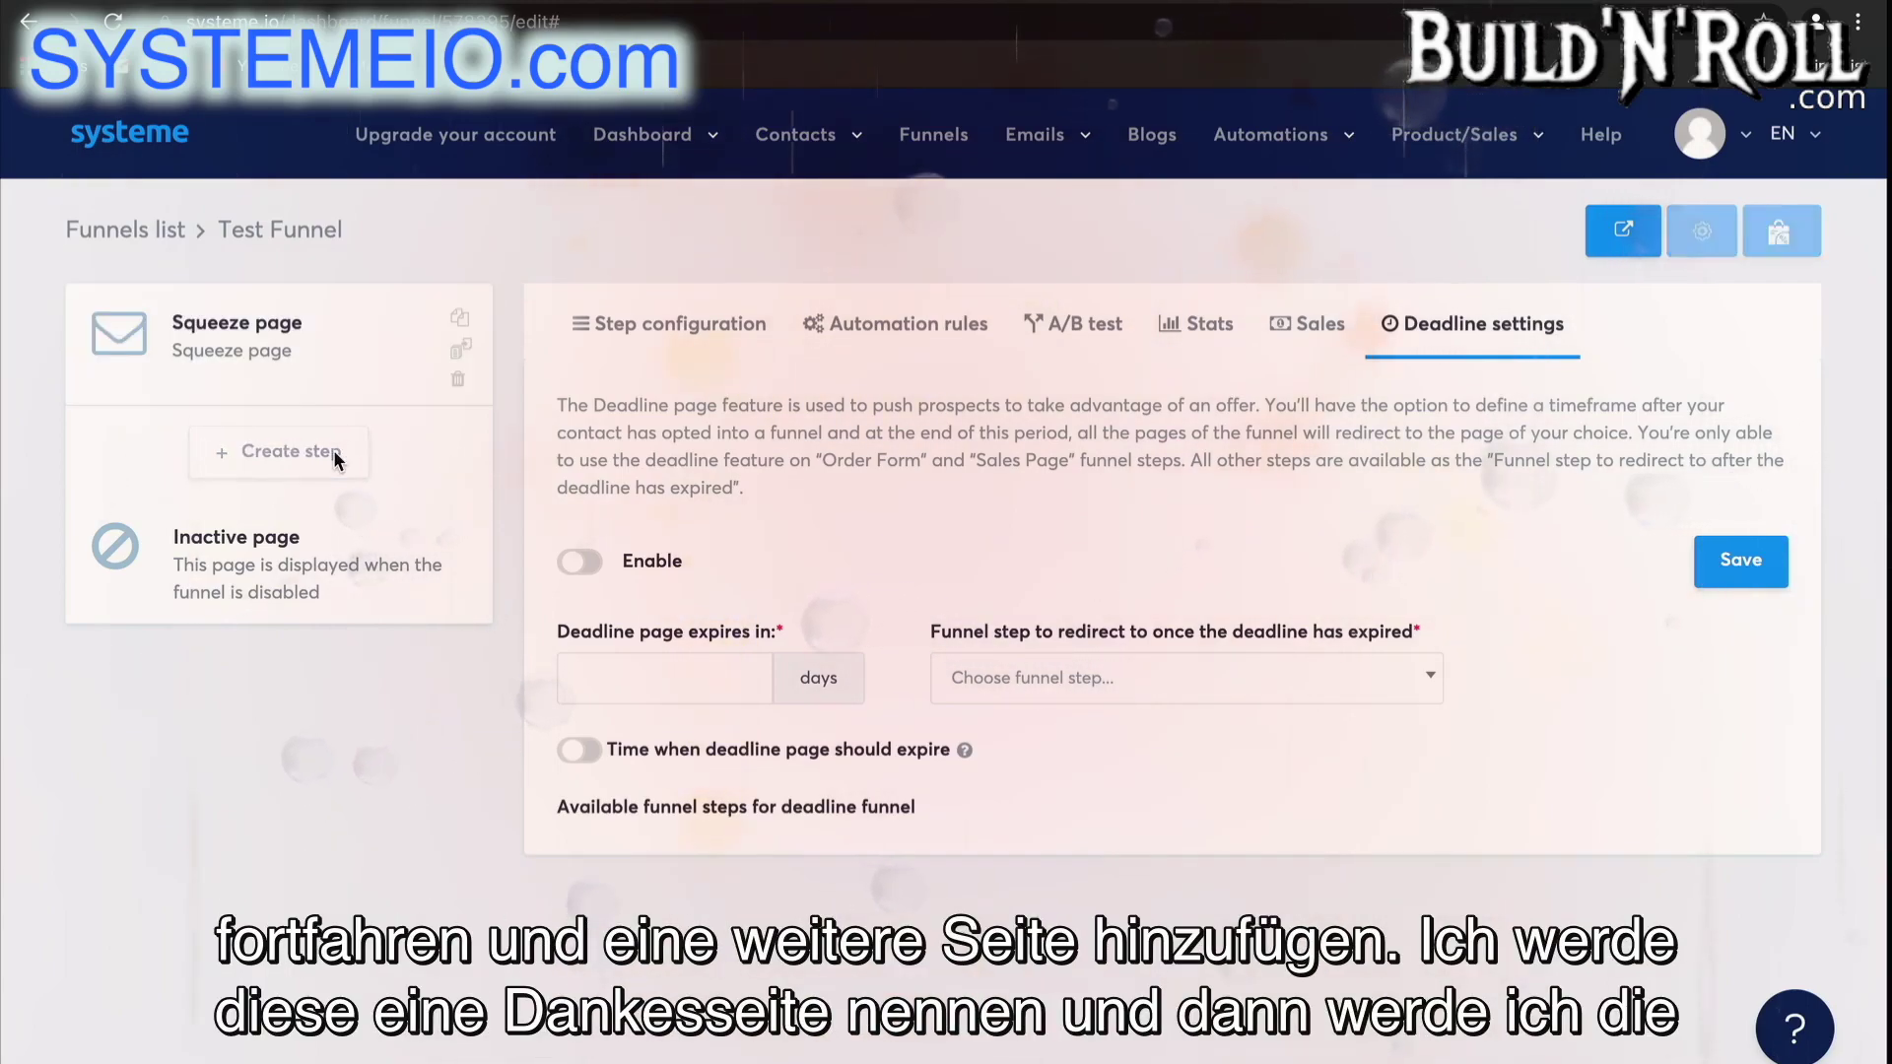
- Add a second funnel step named "Thank you page" with the Opt-in thank you page type
left_click(336, 459)
left_click(824, 477)
type("t")
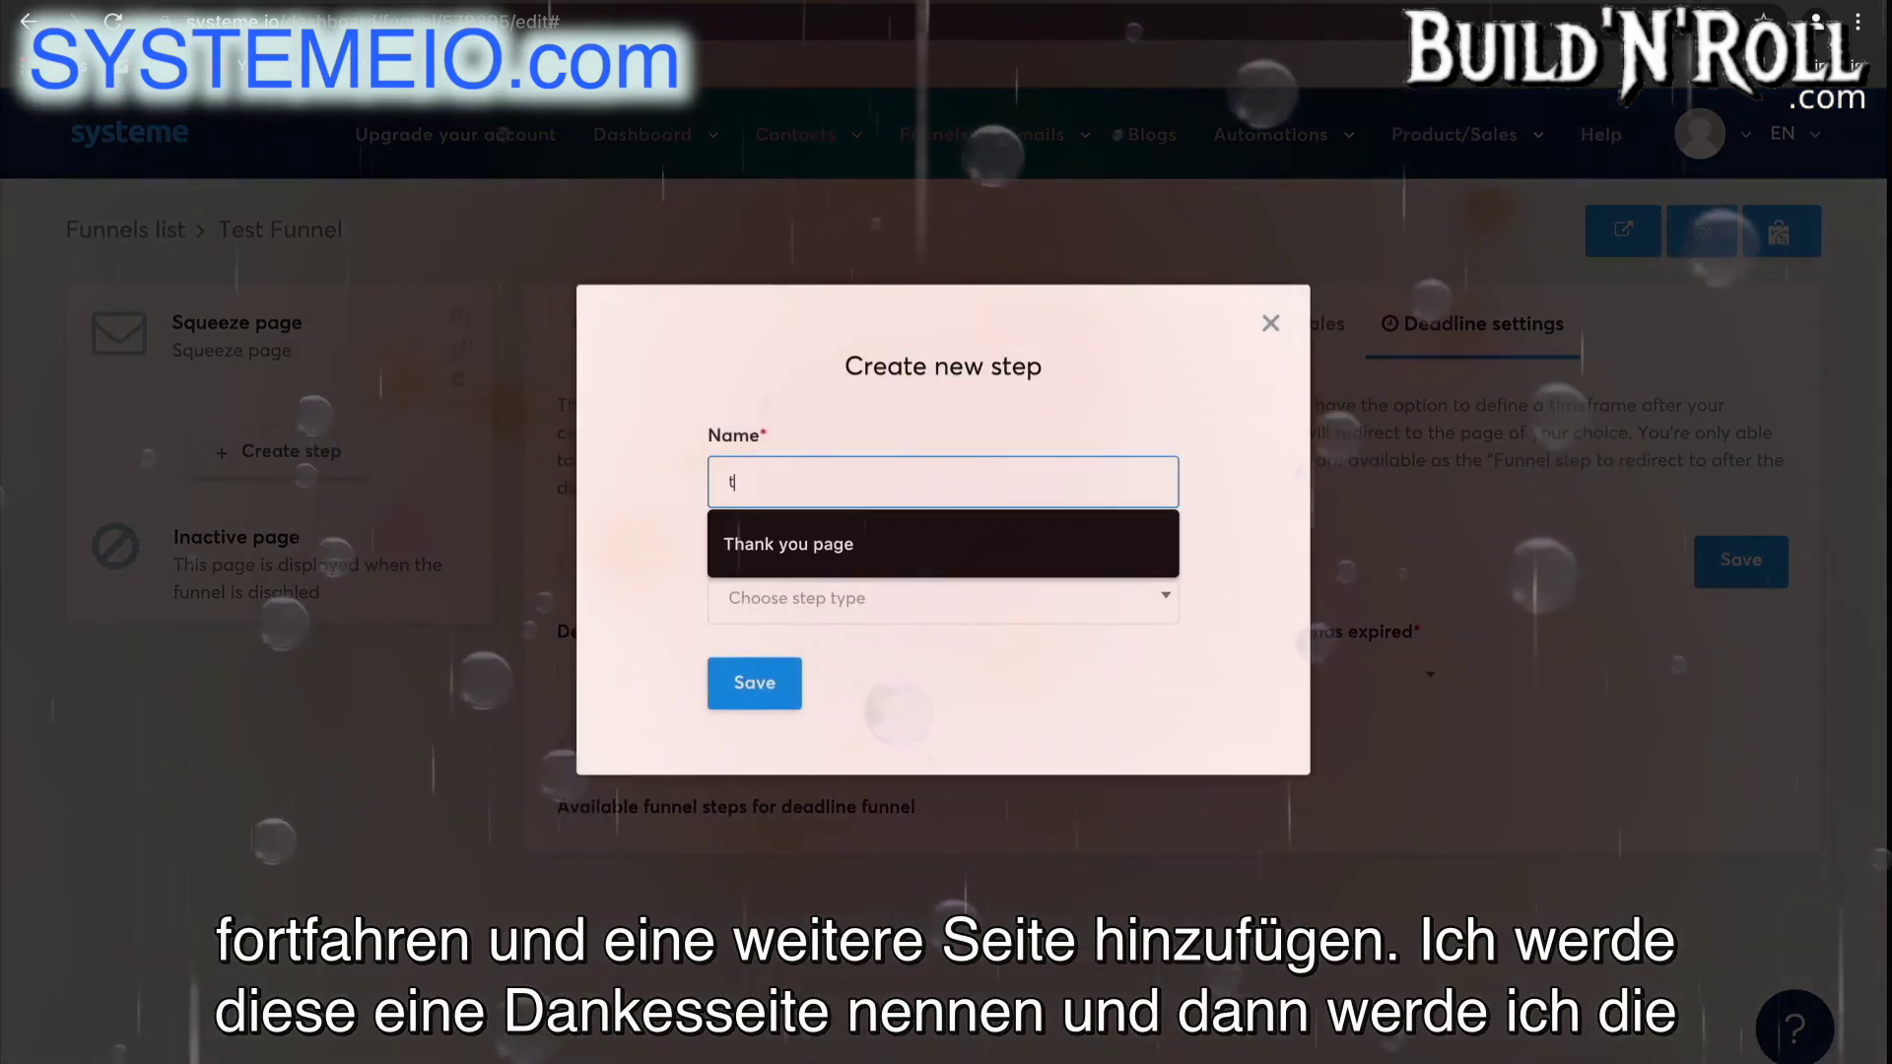
left_click(867, 544)
left_click(899, 604)
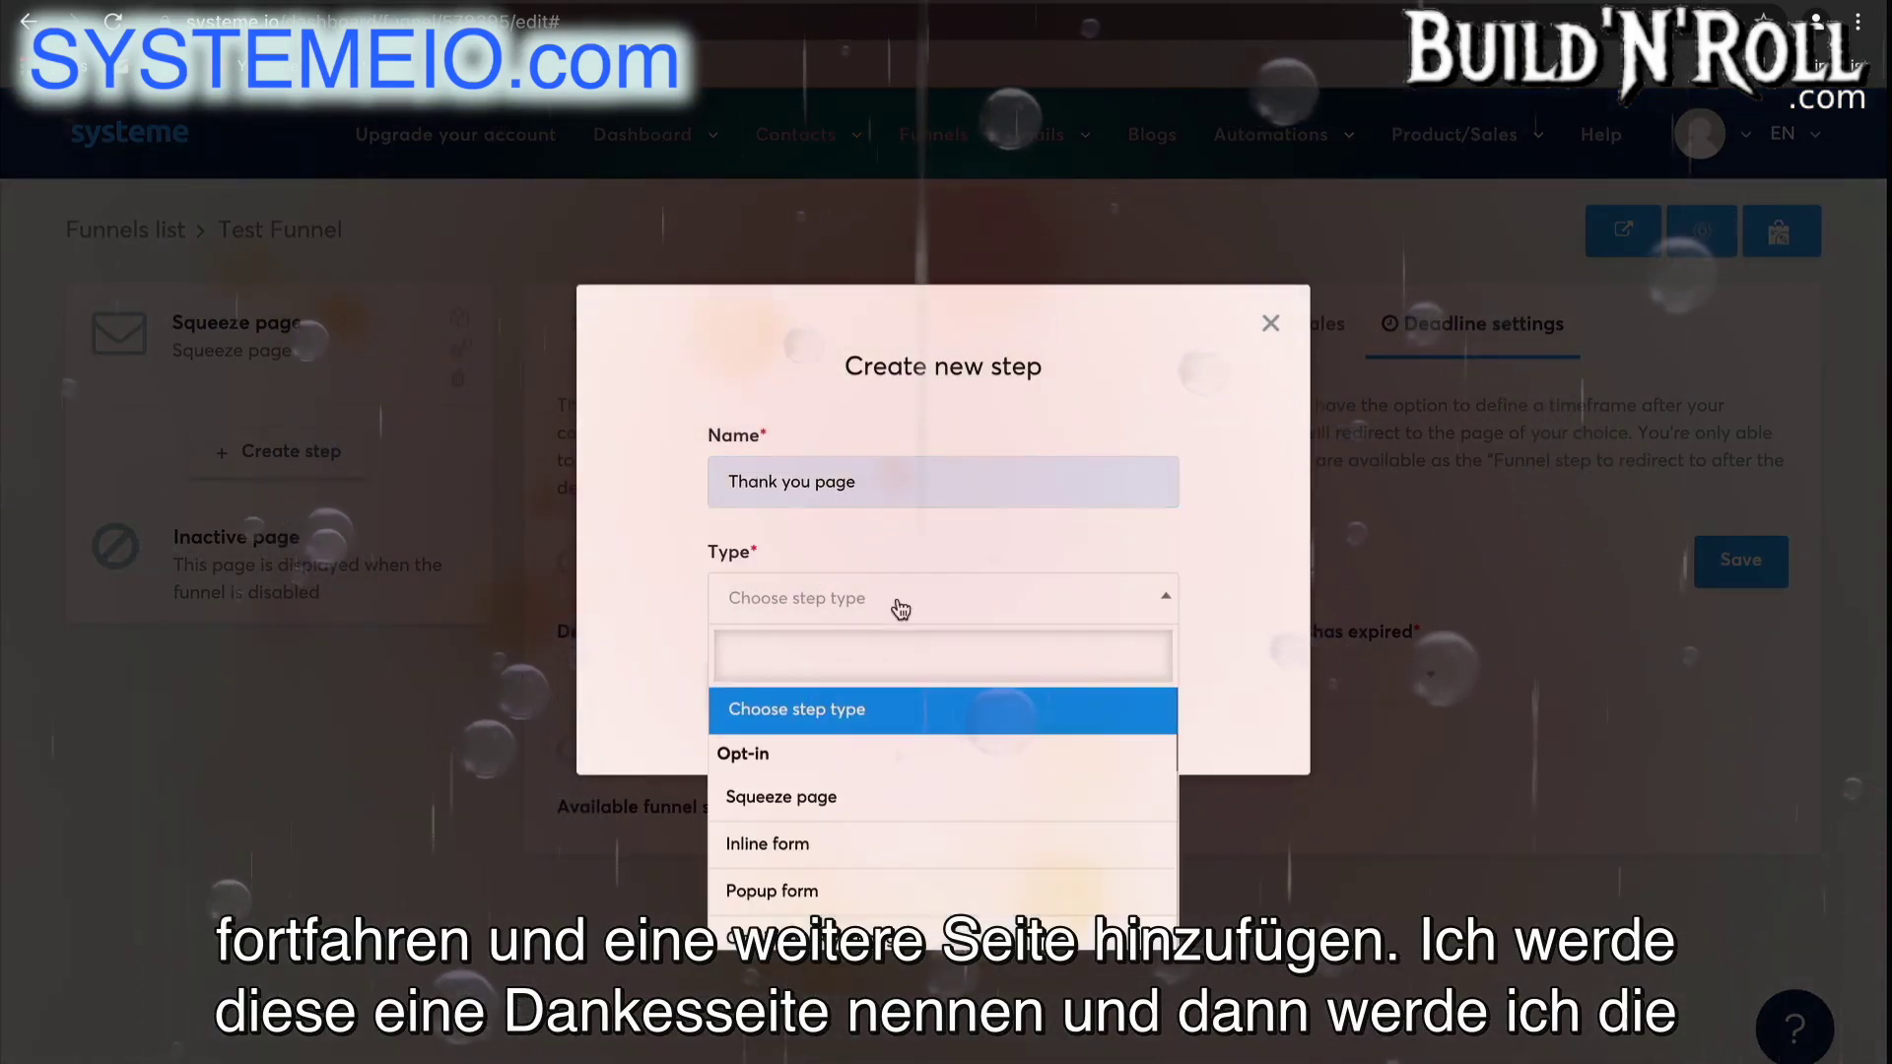
scroll(865, 887, "down", 1)
left_click(865, 872)
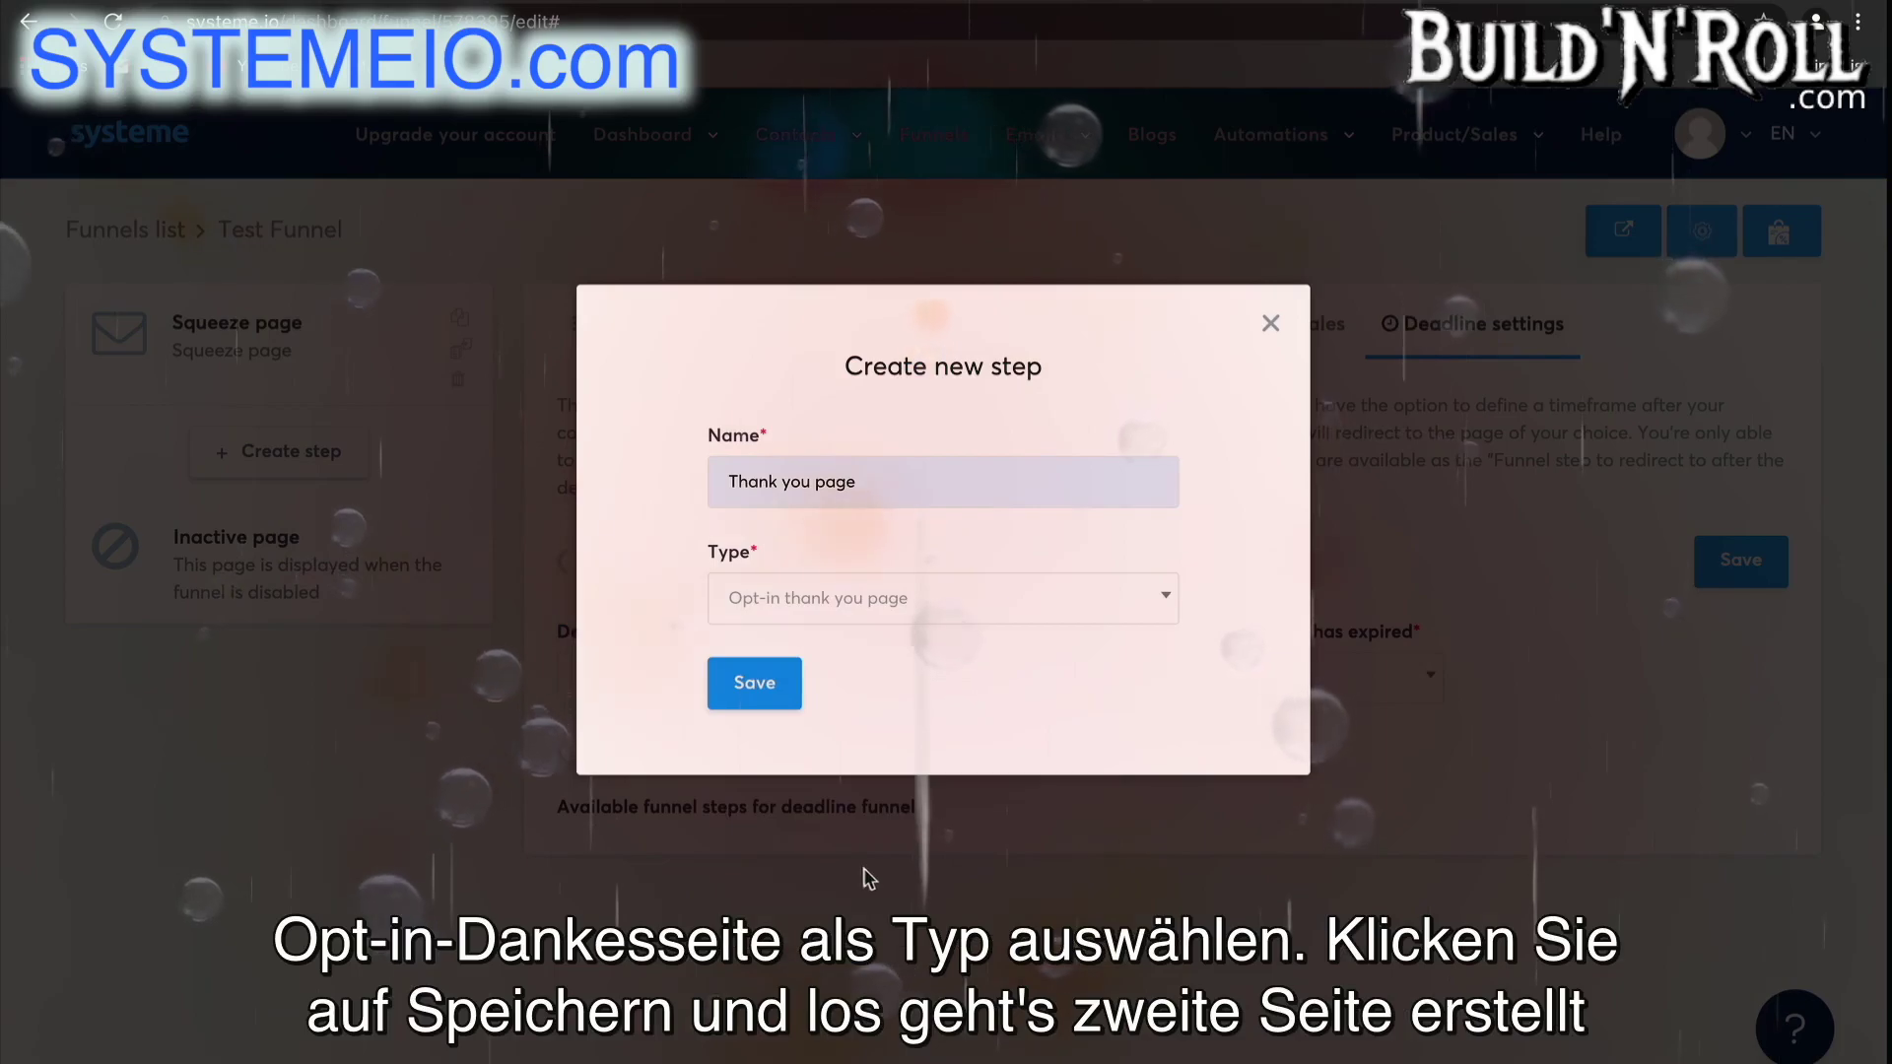
left_click(769, 687)
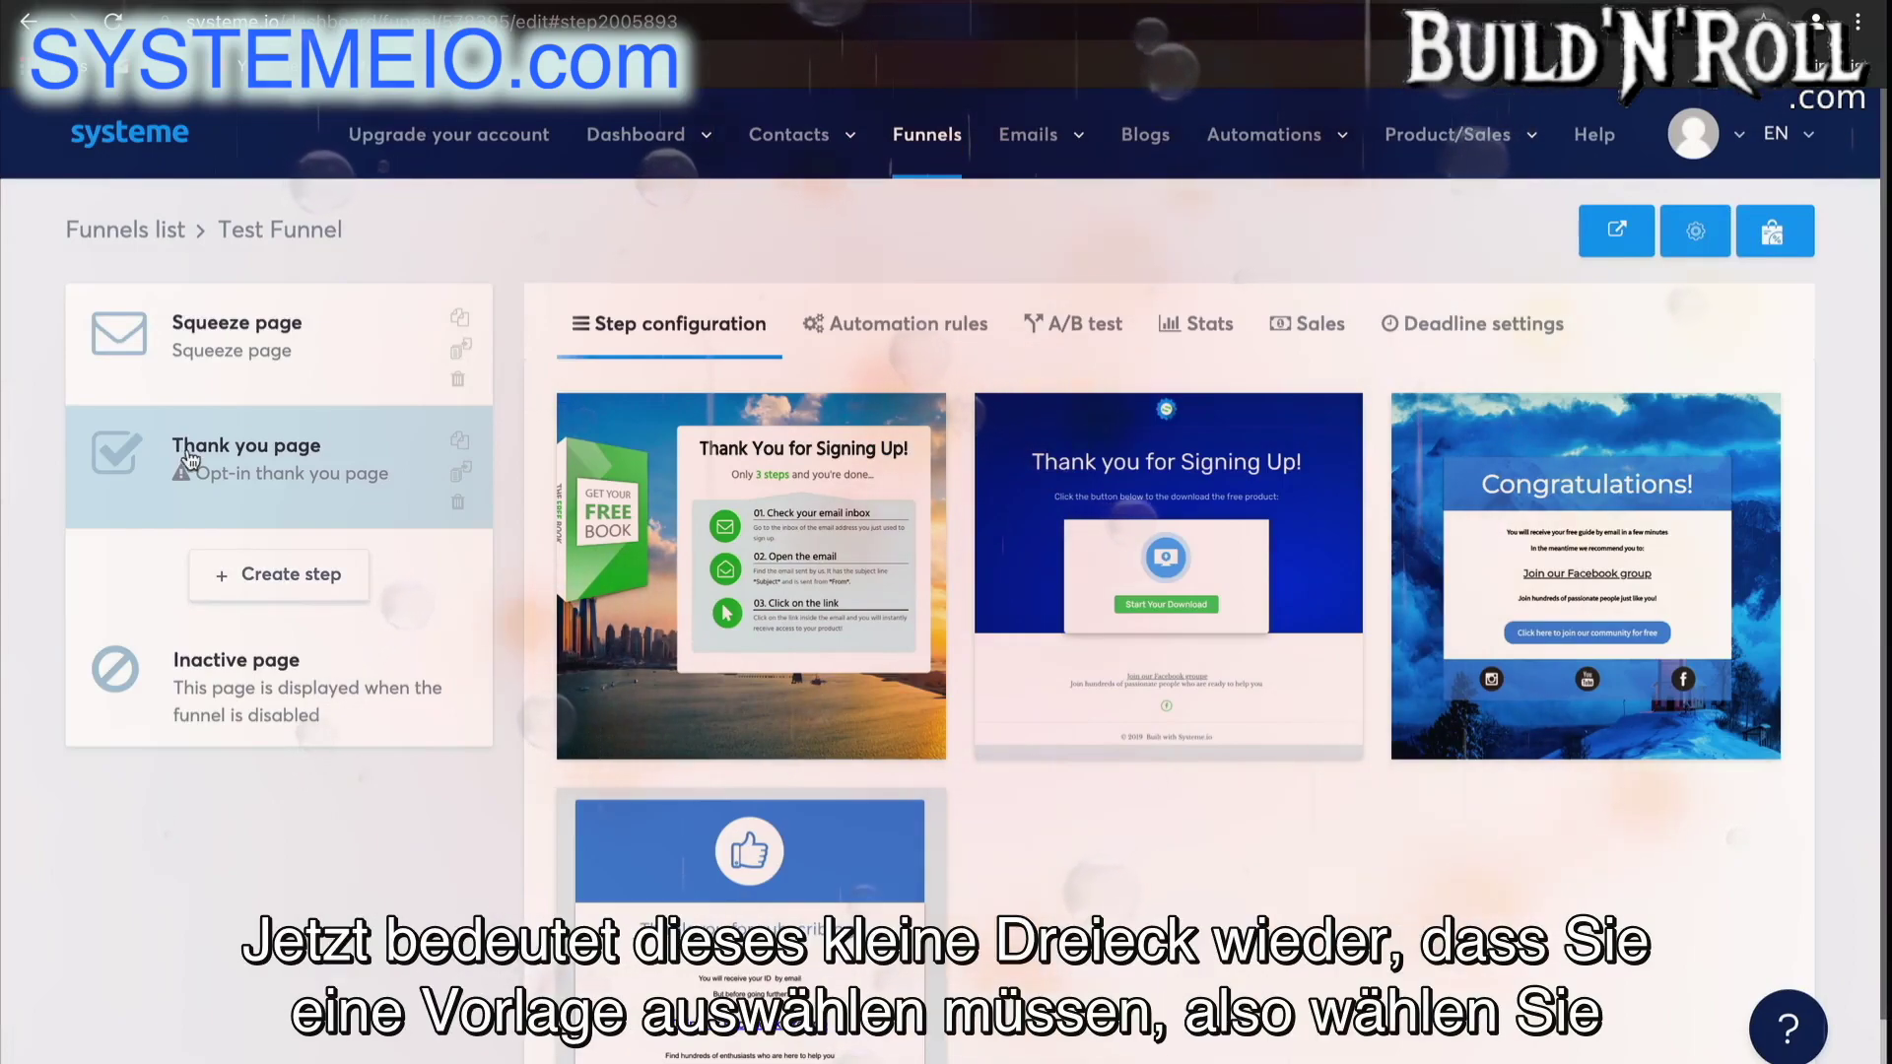
- Apply the "Thank you for subscribing!" template to the thank you page and try reordering the funnel steps
mouse_move(677, 905)
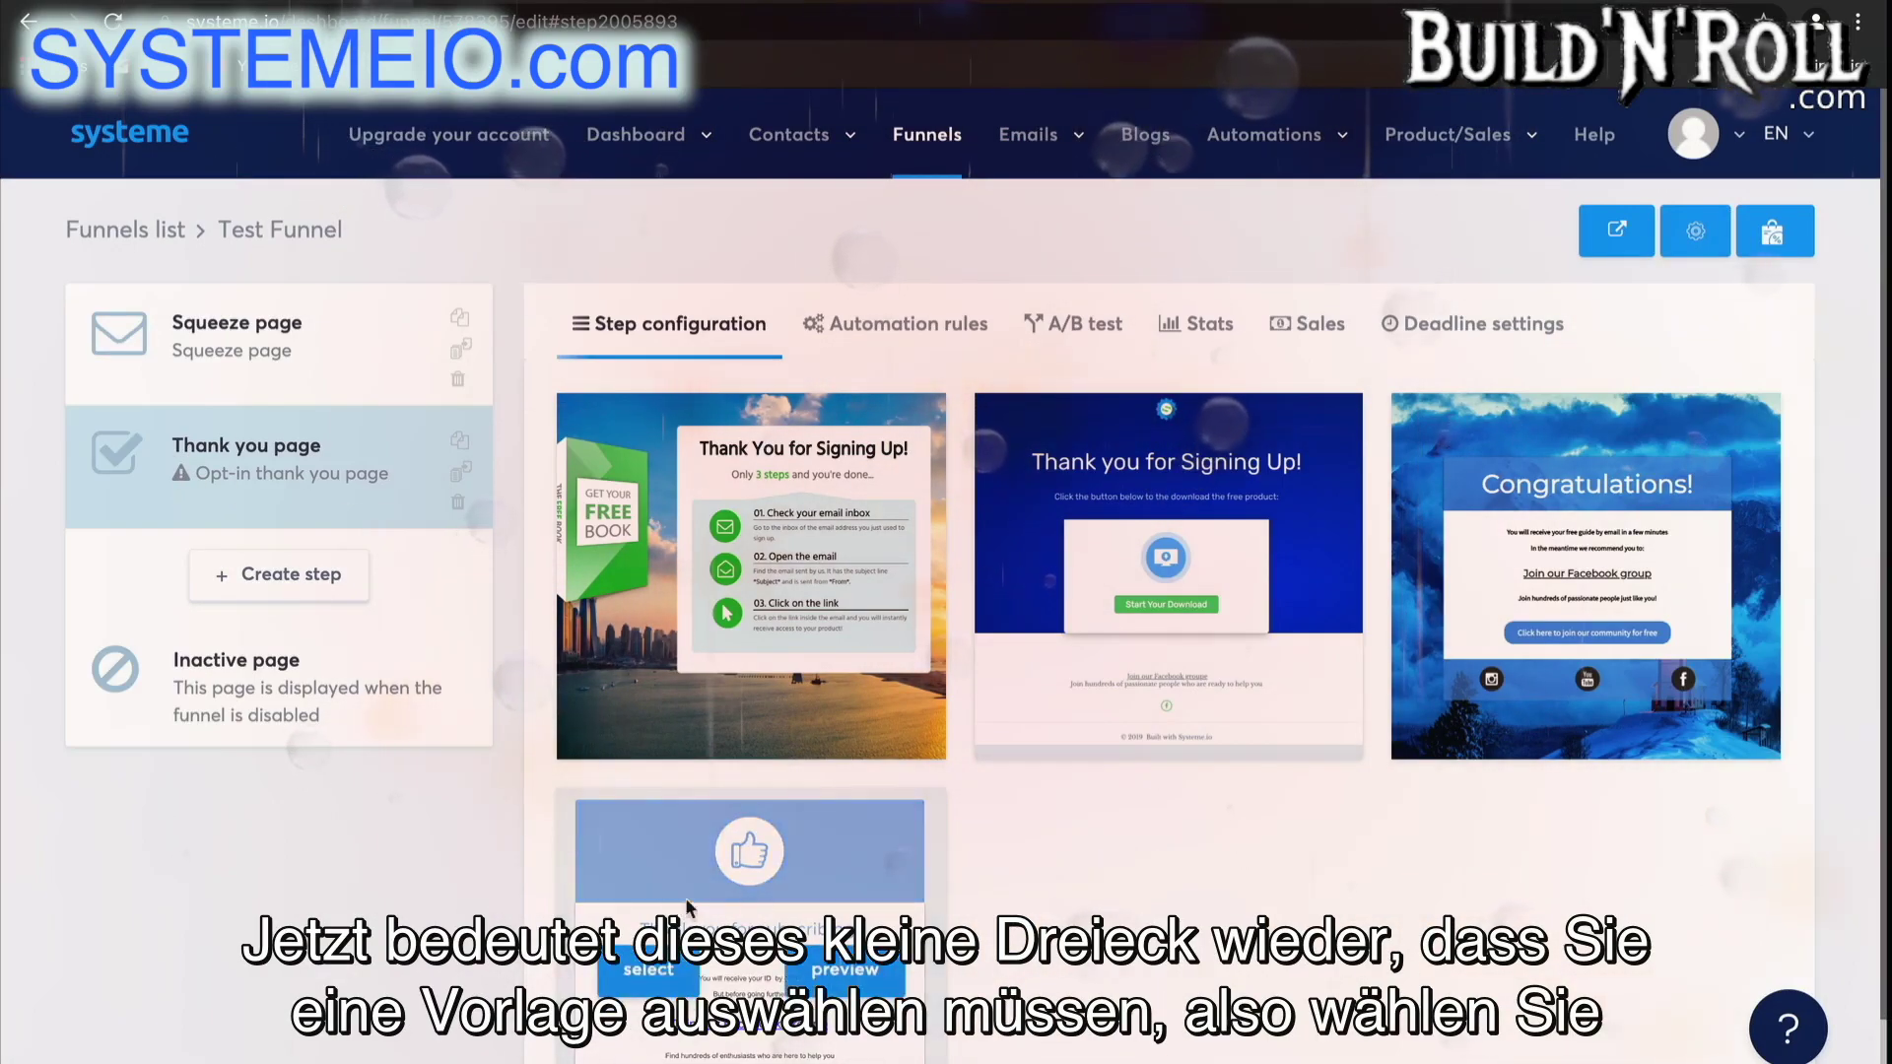
scroll(677, 905, "down", 1)
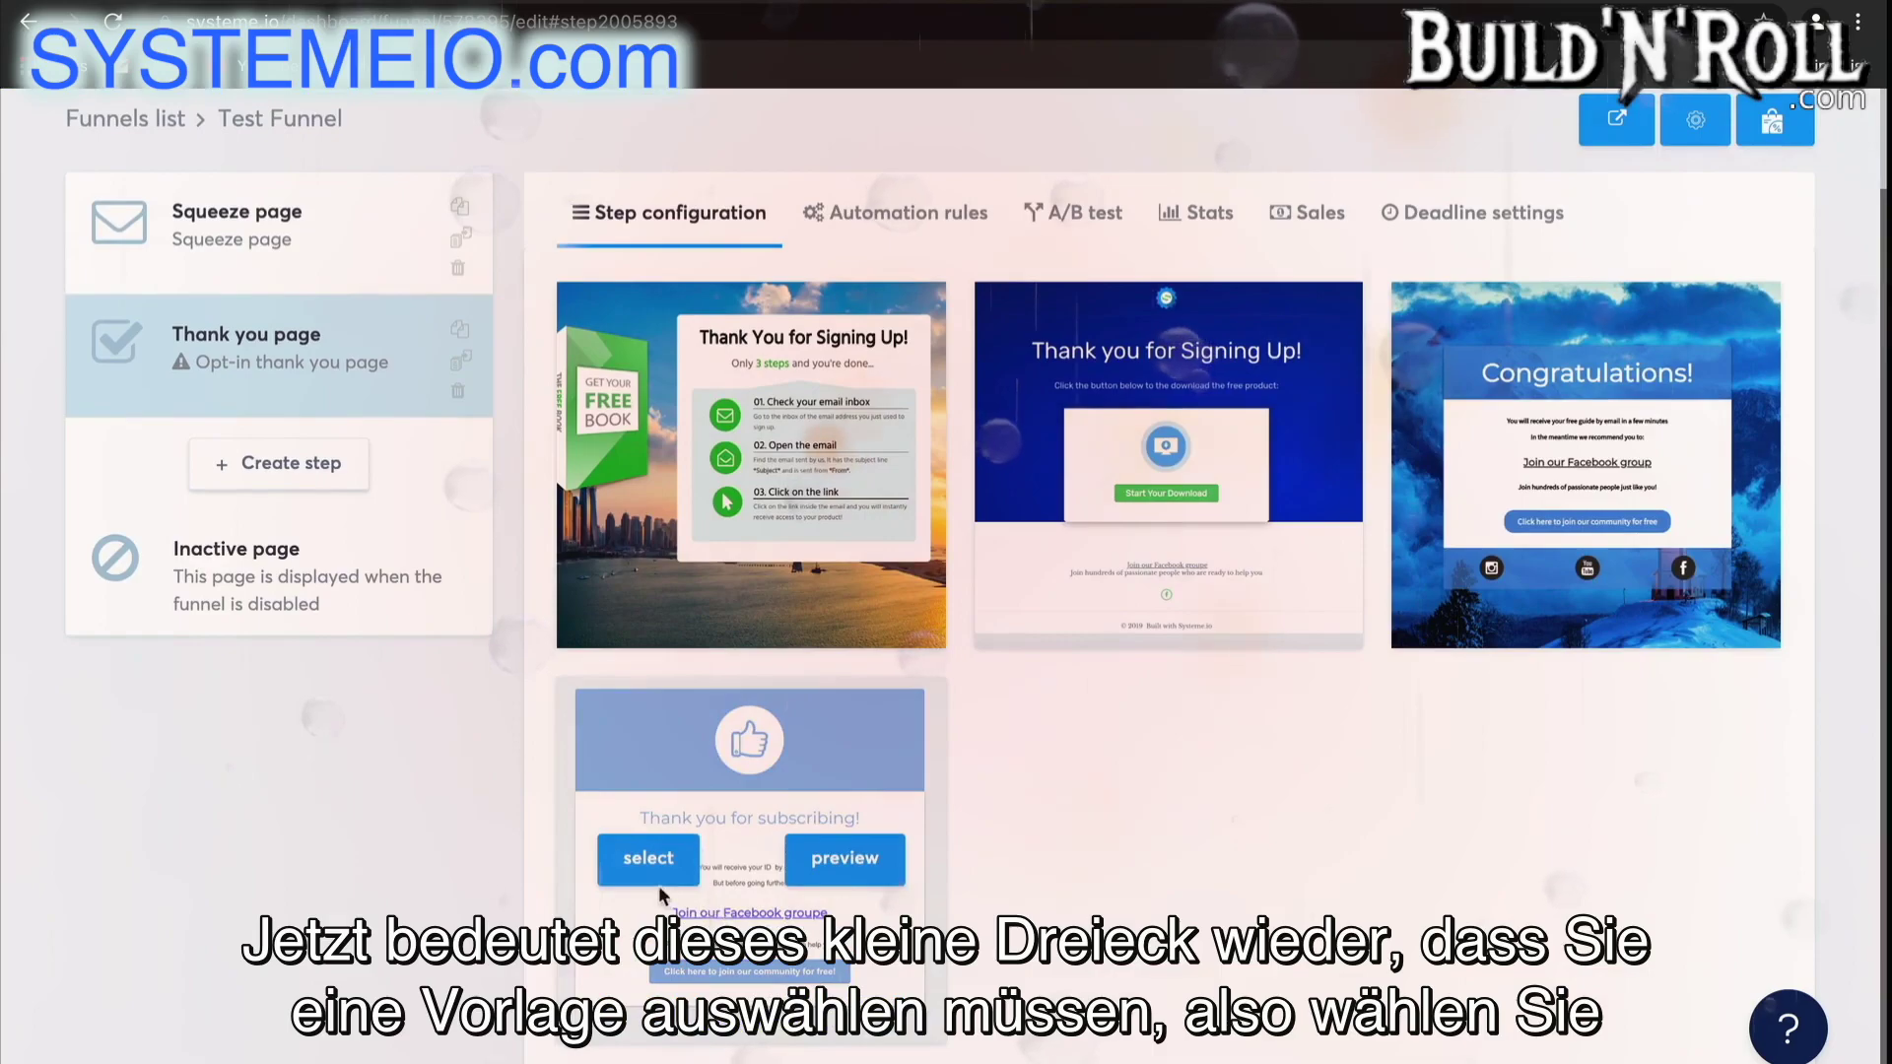
left_click(654, 867)
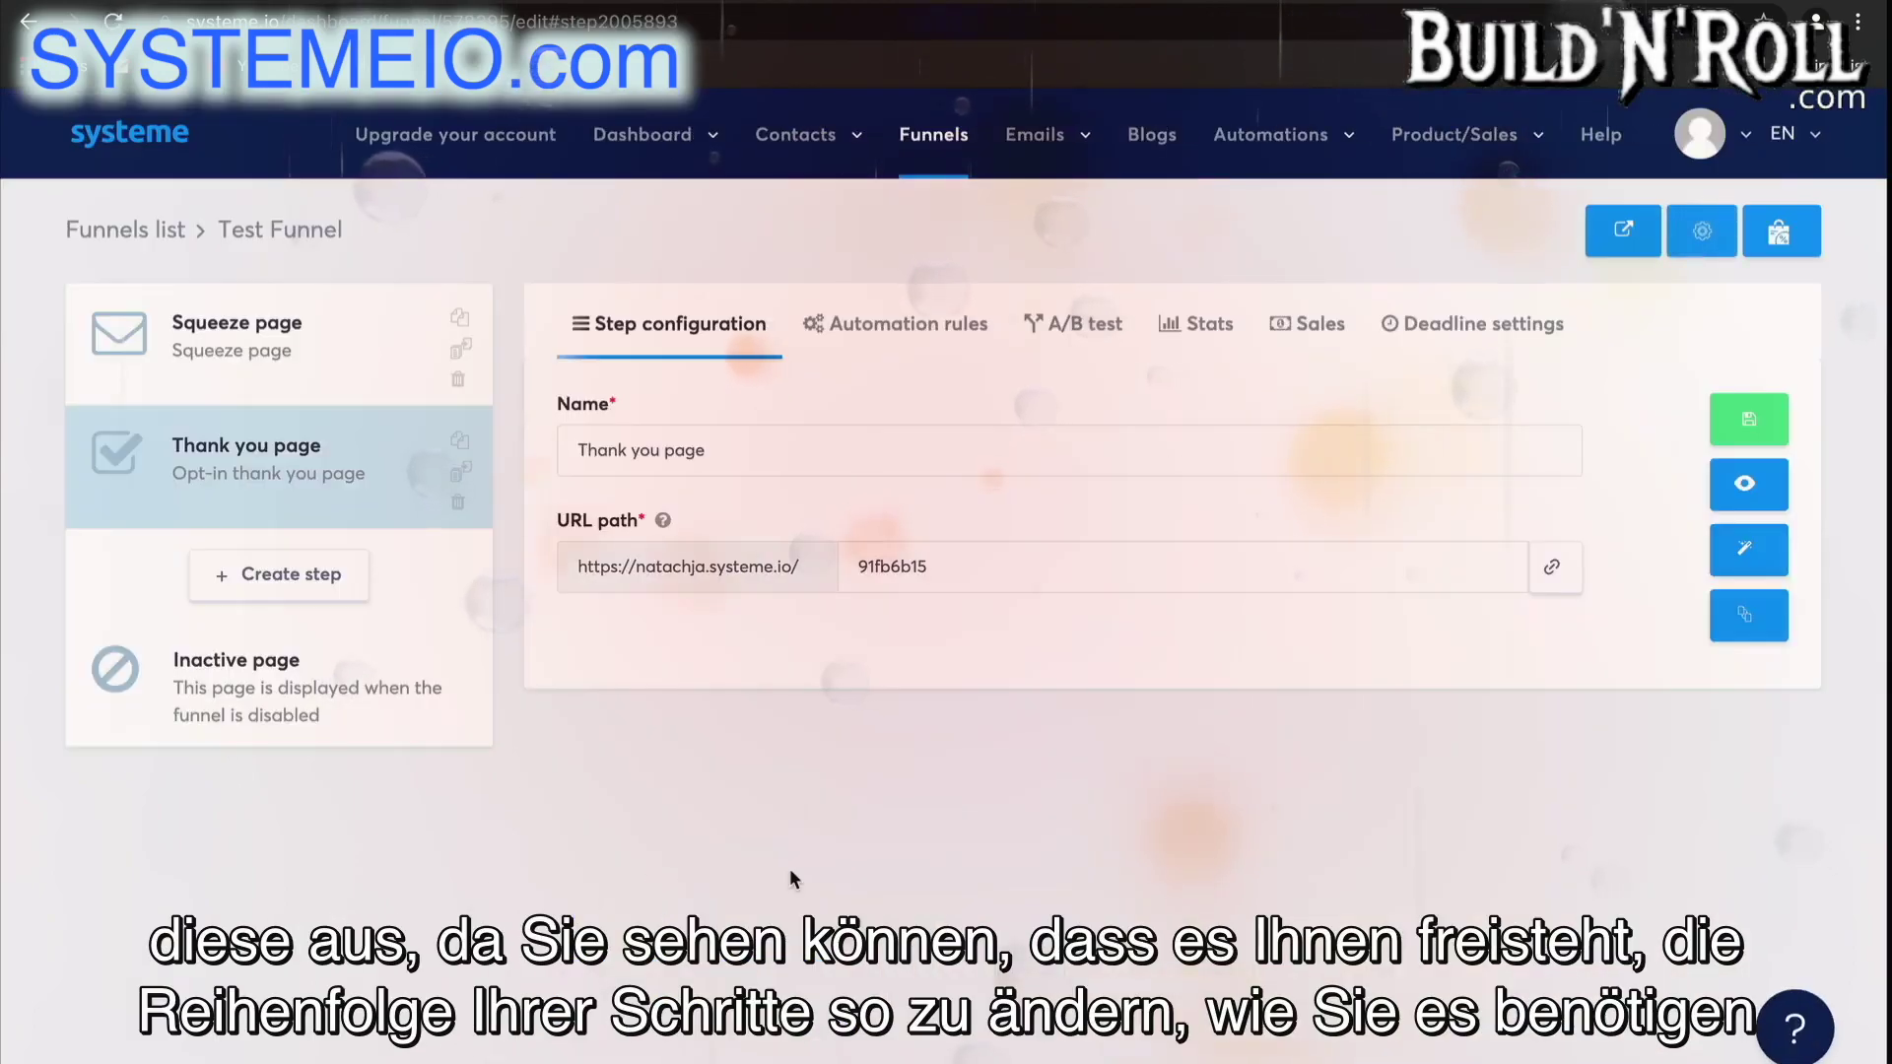
left_click_drag(383, 441, 375, 486)
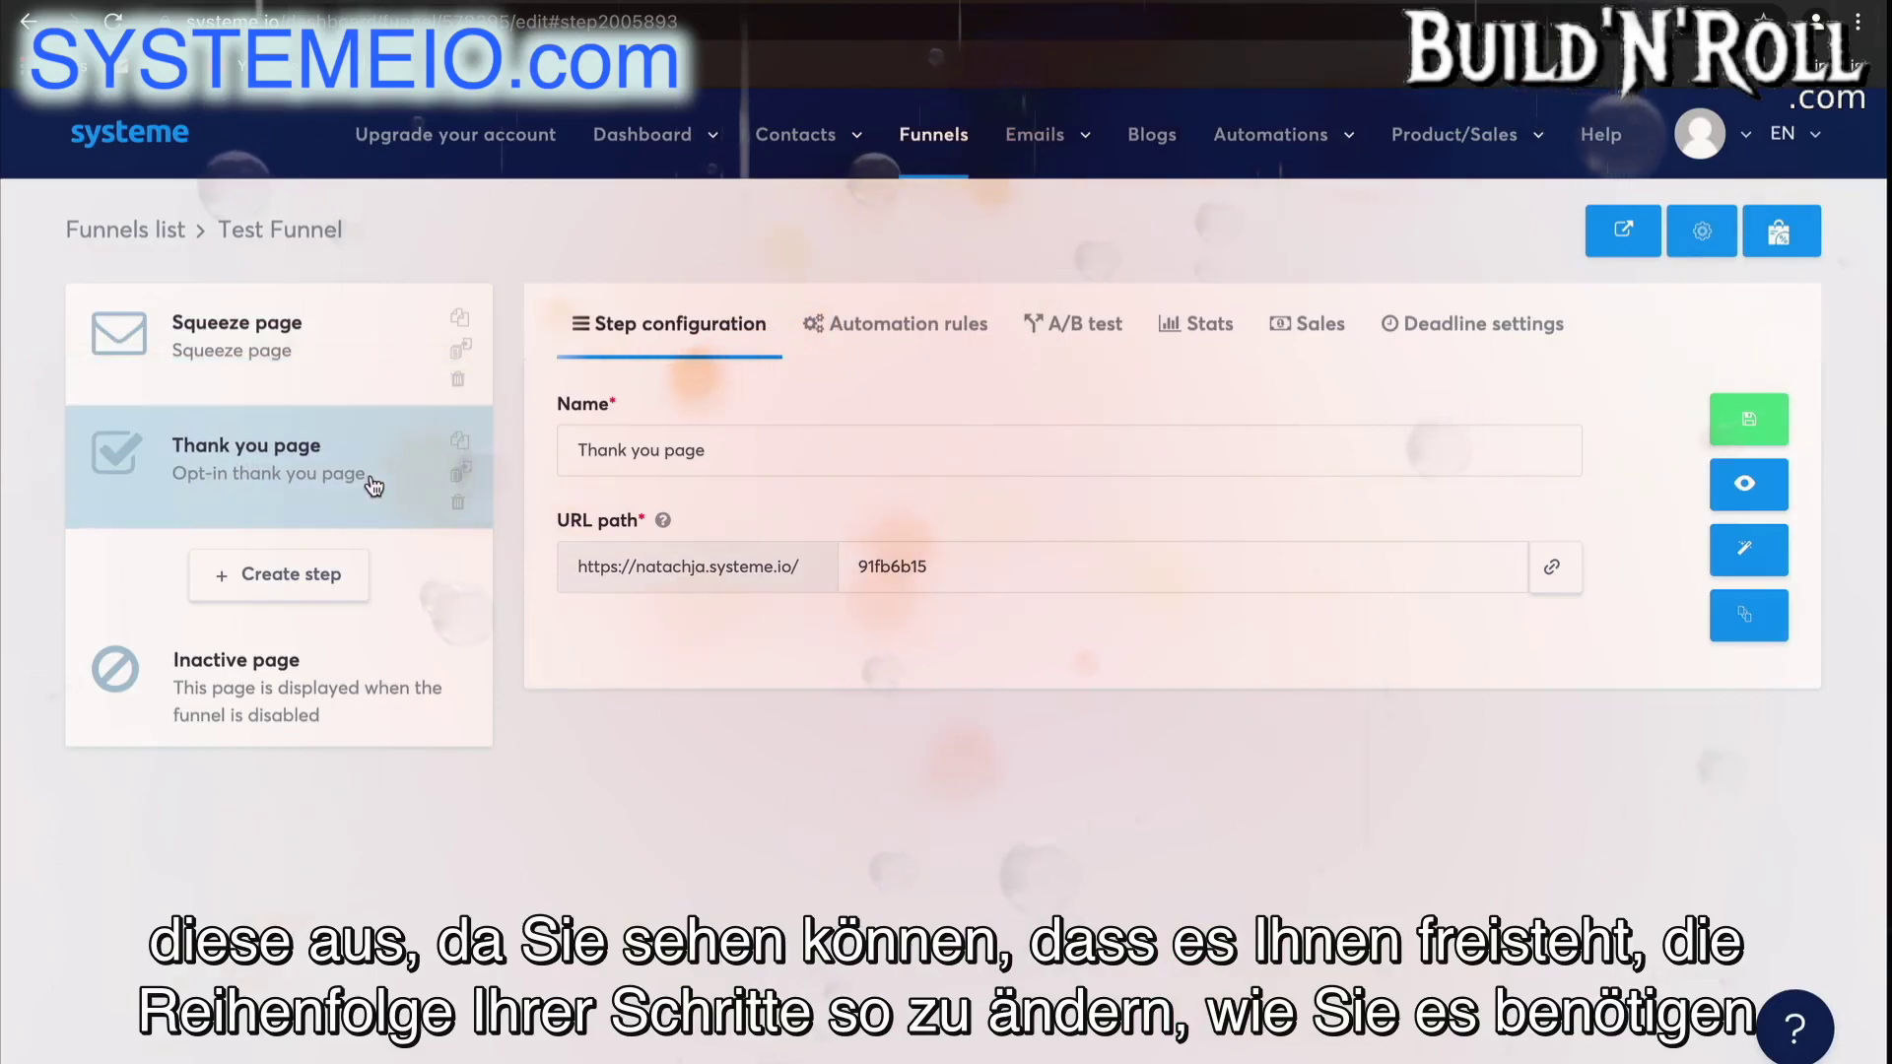
- Open the funnel's inactive page in the page editor, save its changes and exit the editor
left_click(425, 730)
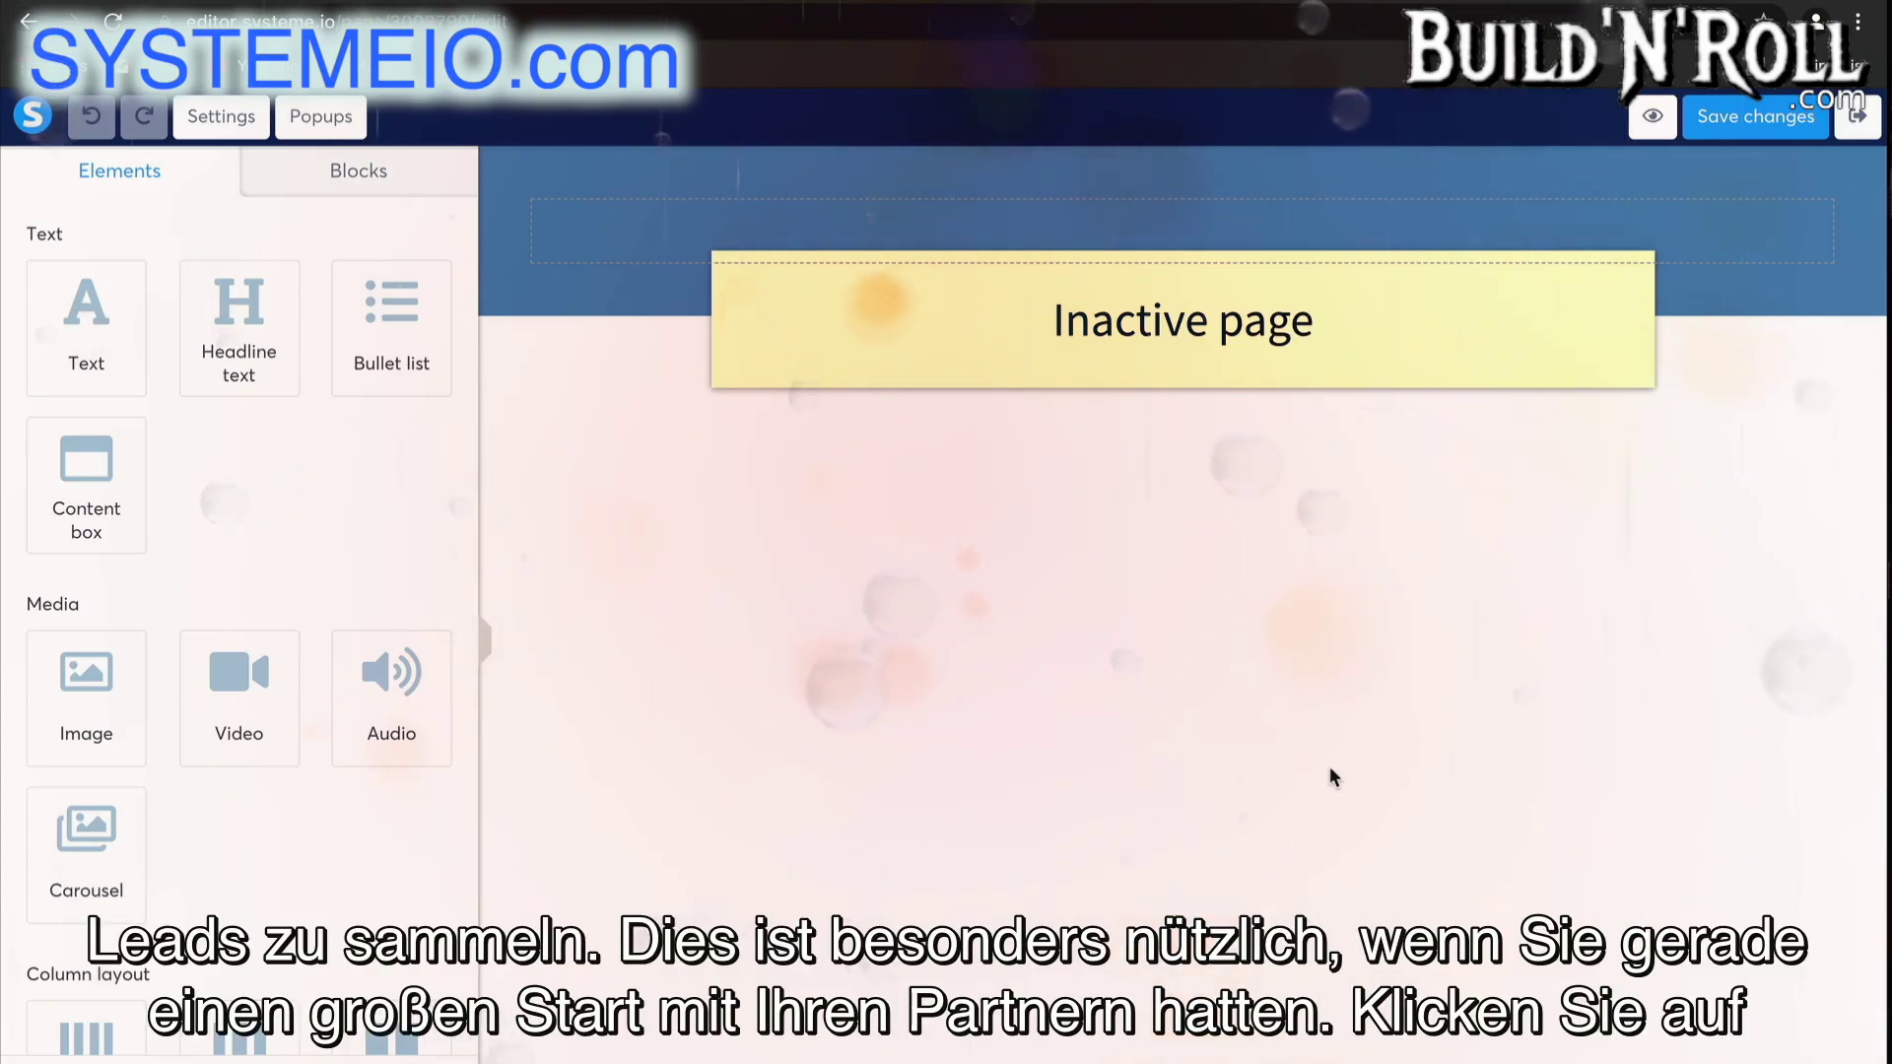
left_click(1740, 118)
left_click(1858, 117)
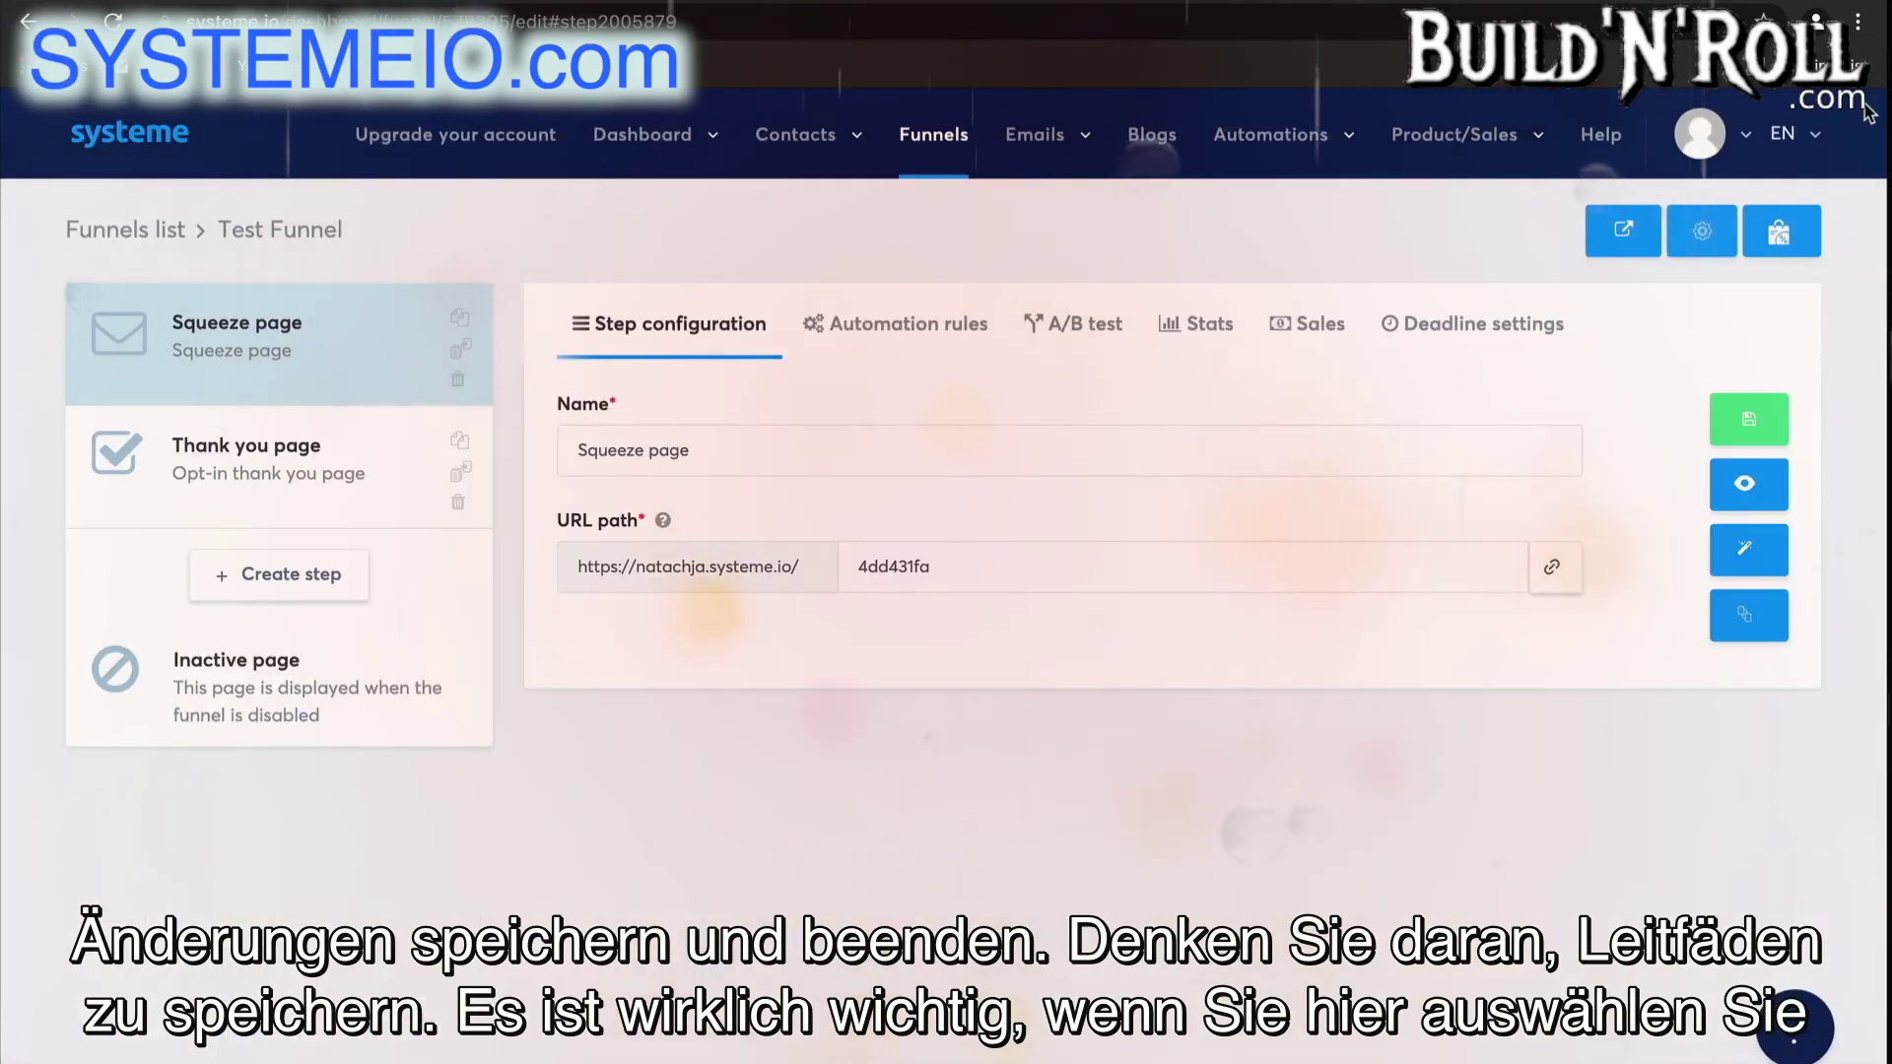
- Check the domain options in the funnel's settings, save the settings and open the account menu
left_click(1714, 247)
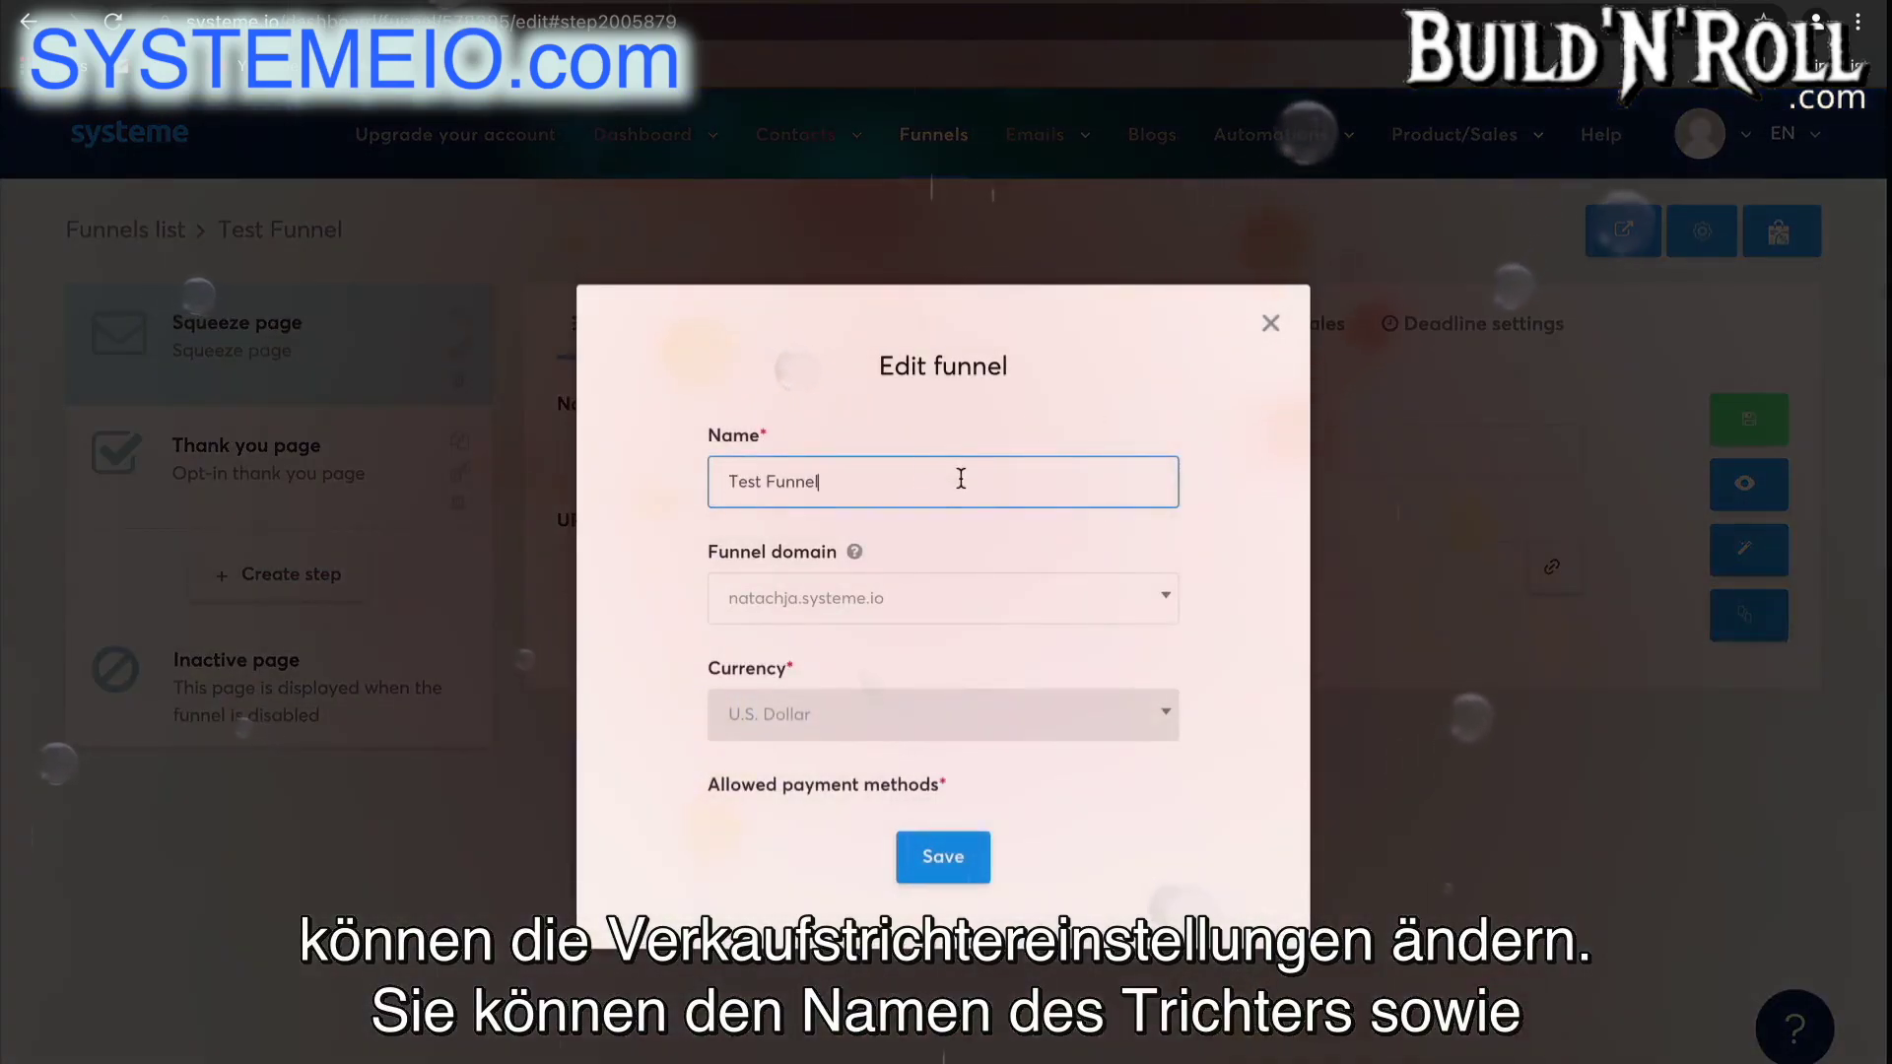
left_click(998, 598)
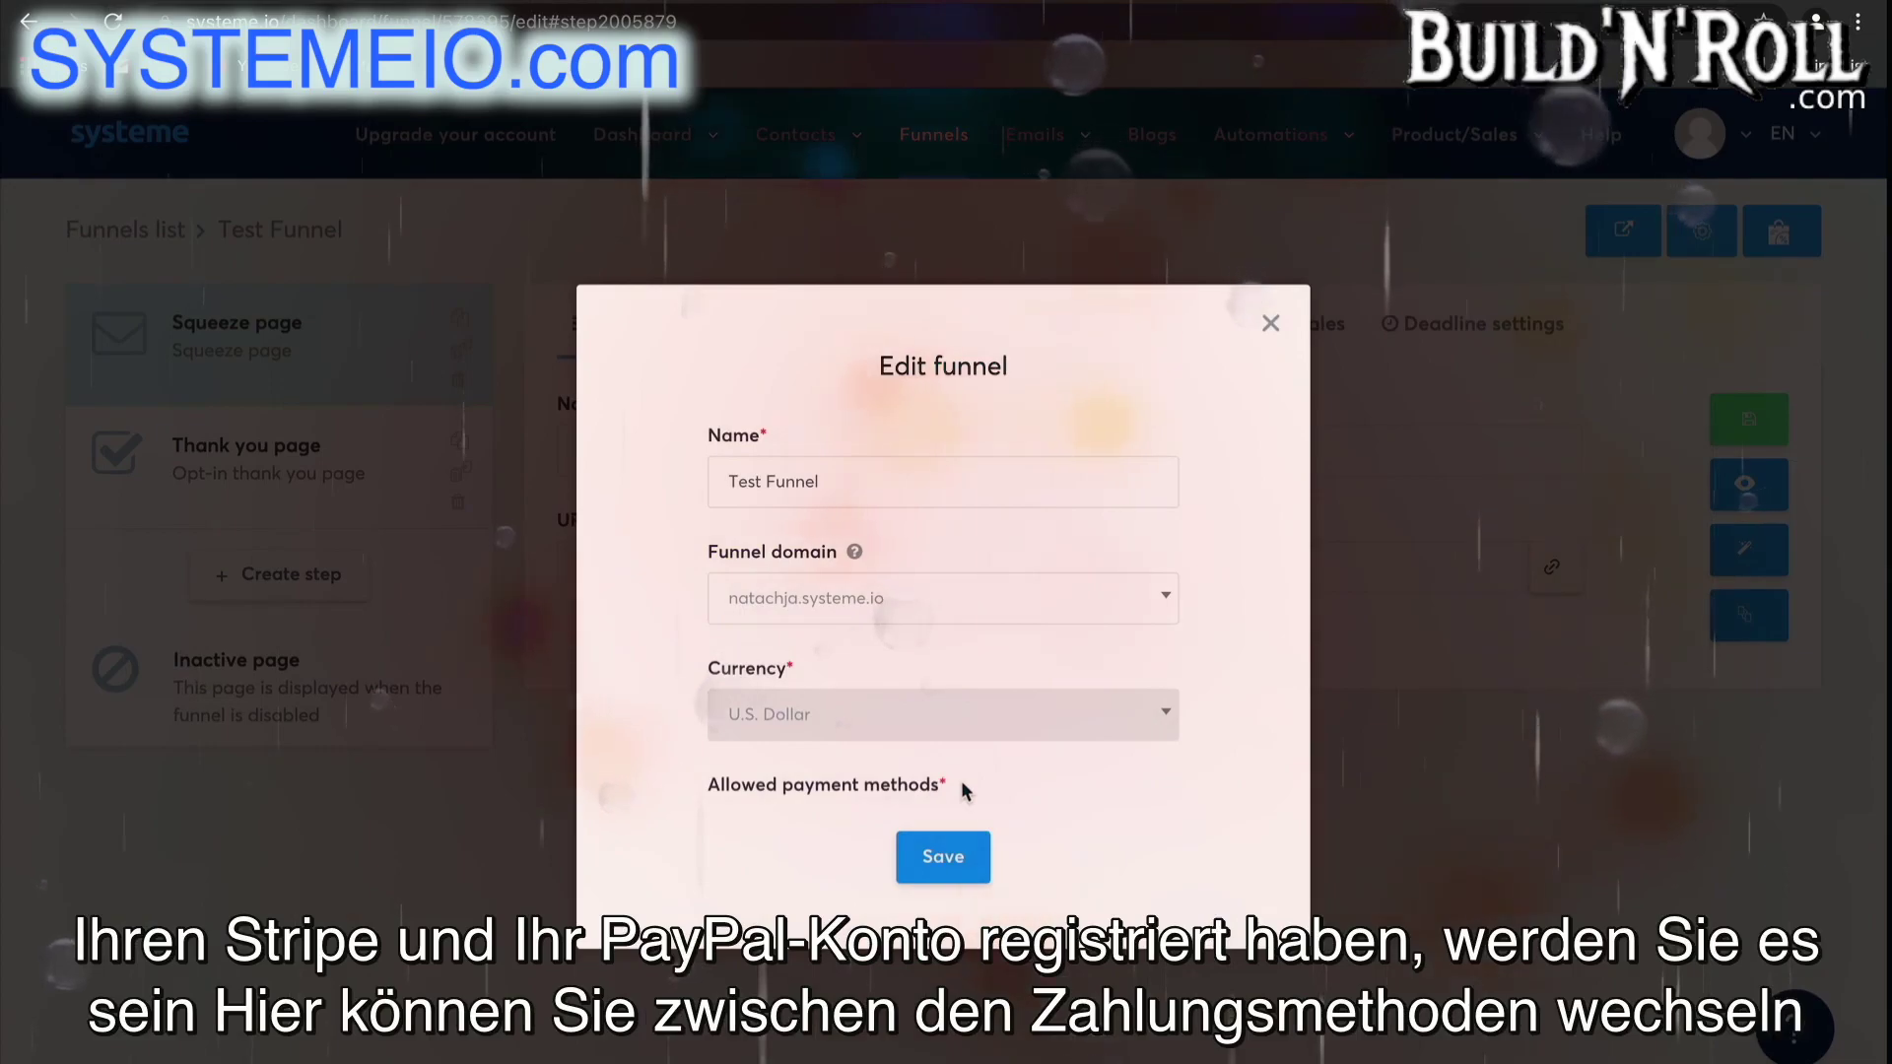
left_click(966, 859)
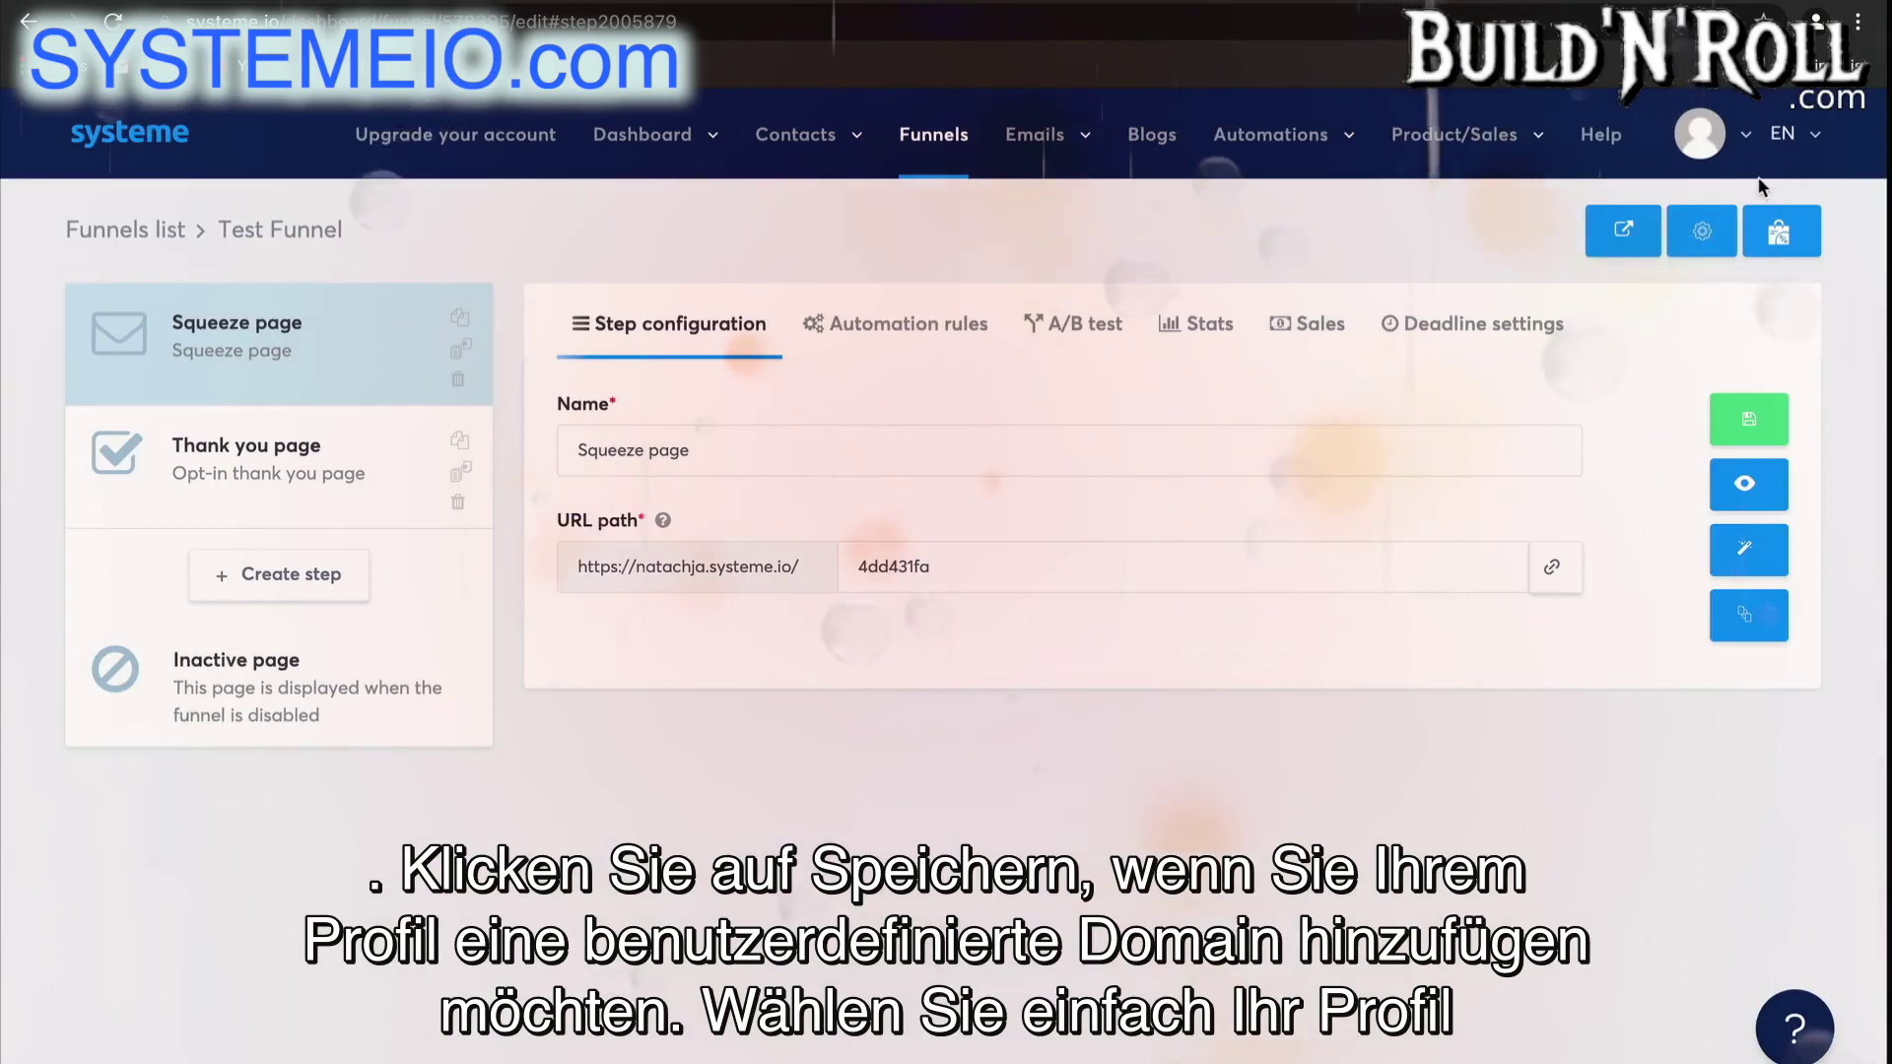
left_click(1700, 138)
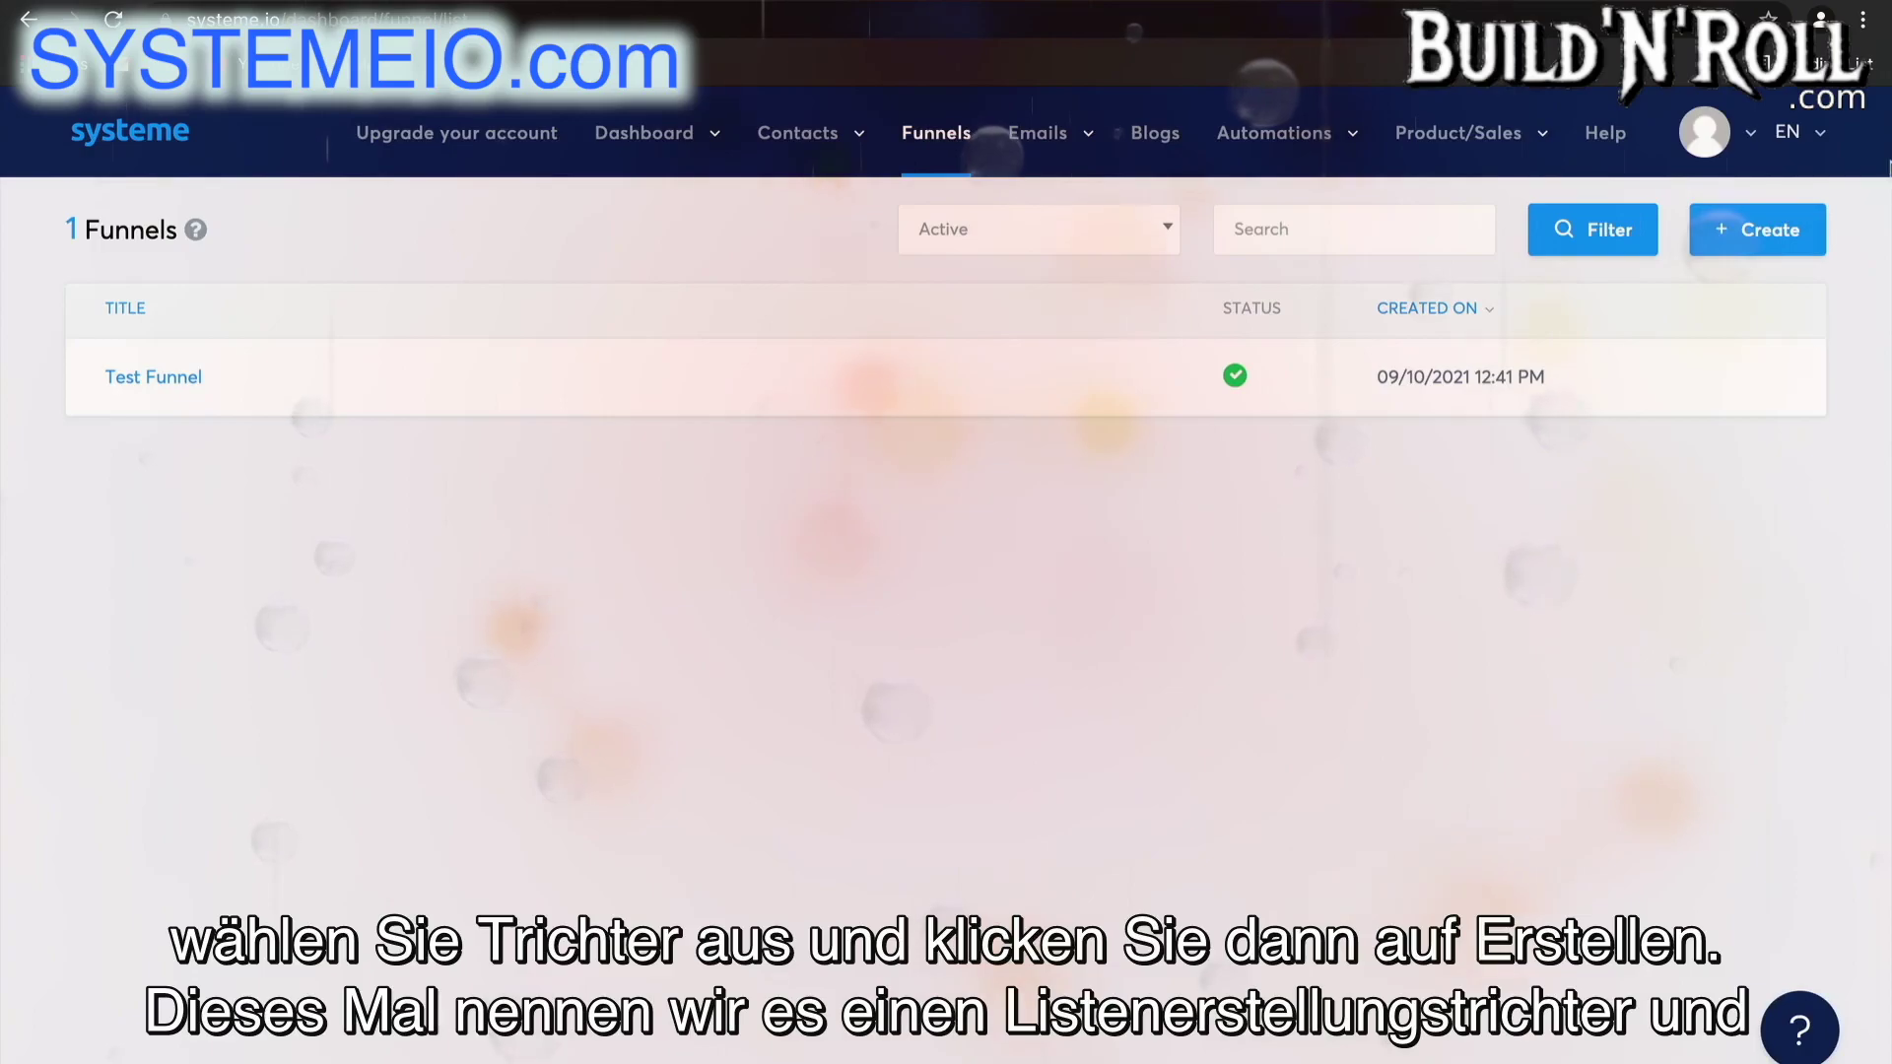
- Create a new funnel named "List Building" with the Build an audience goal and U.S. Dollar as the currency
left_click(1702, 232)
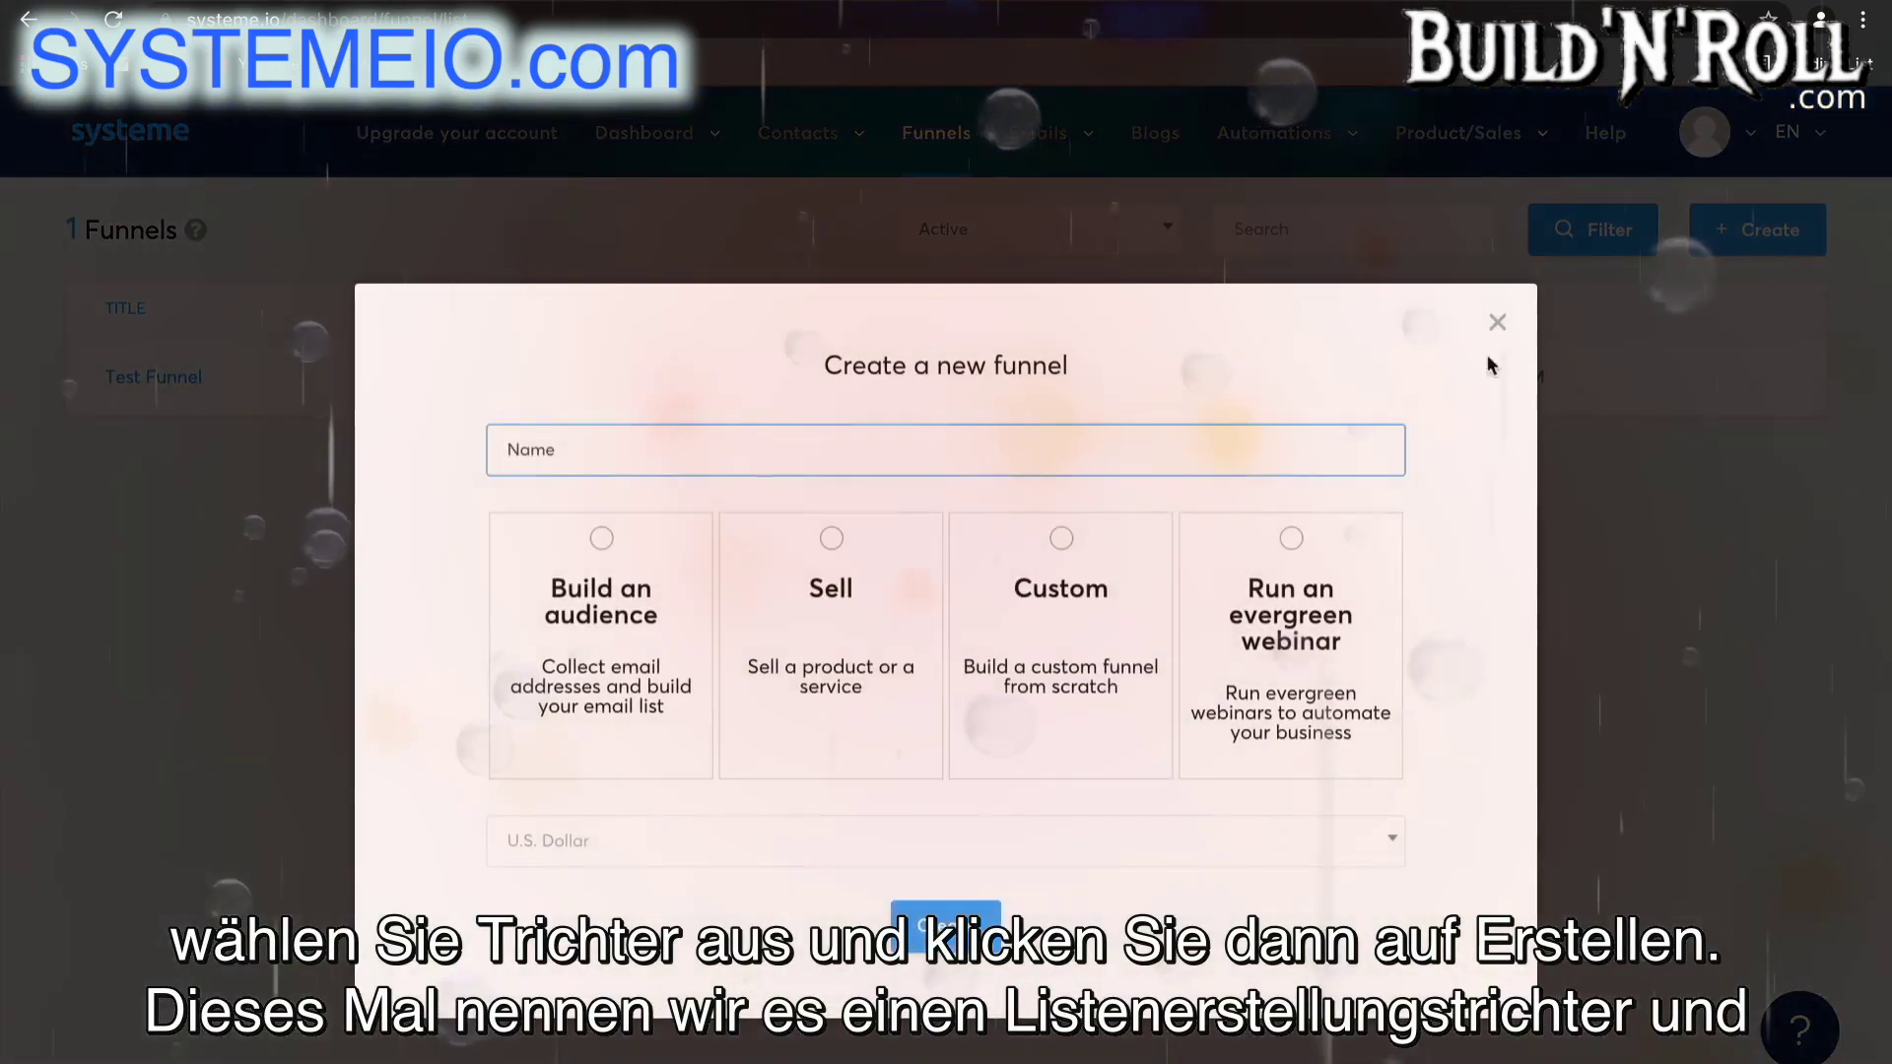
left_click(1052, 462)
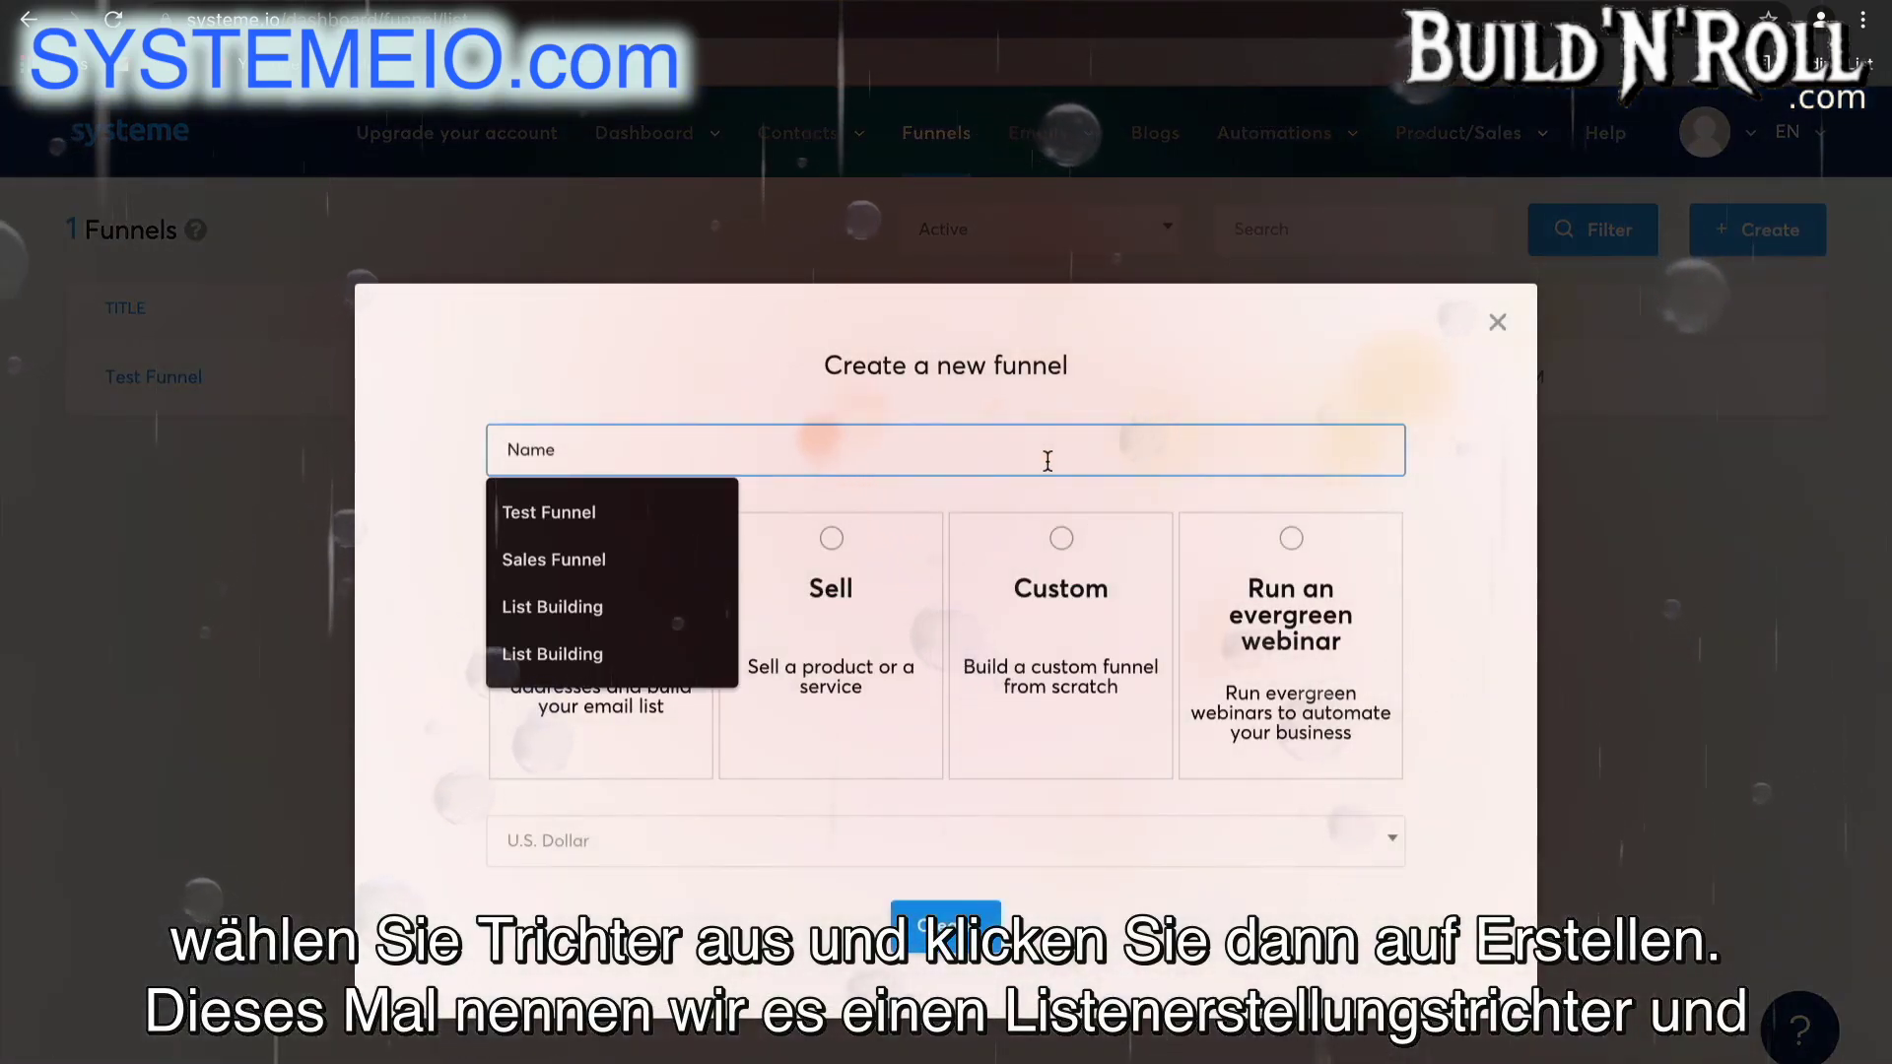
type("List Building")
left_click(634, 520)
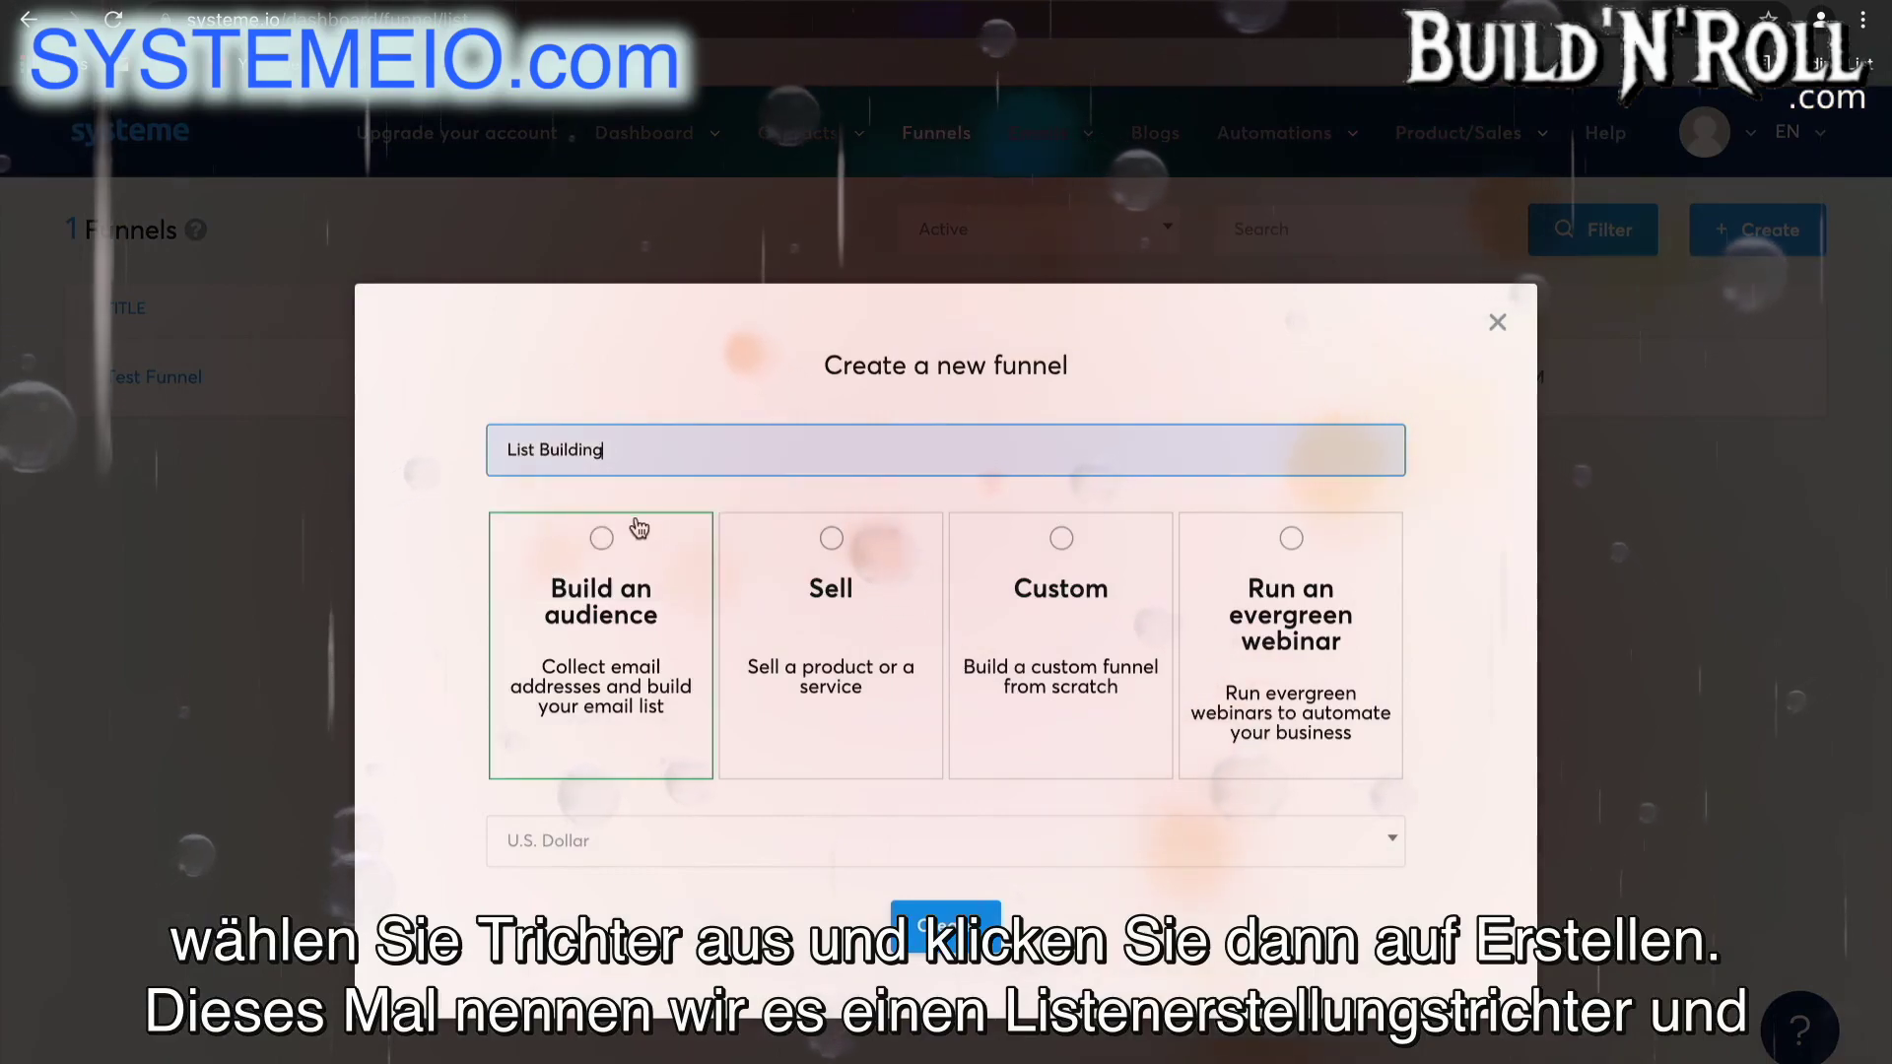
left_click(631, 641)
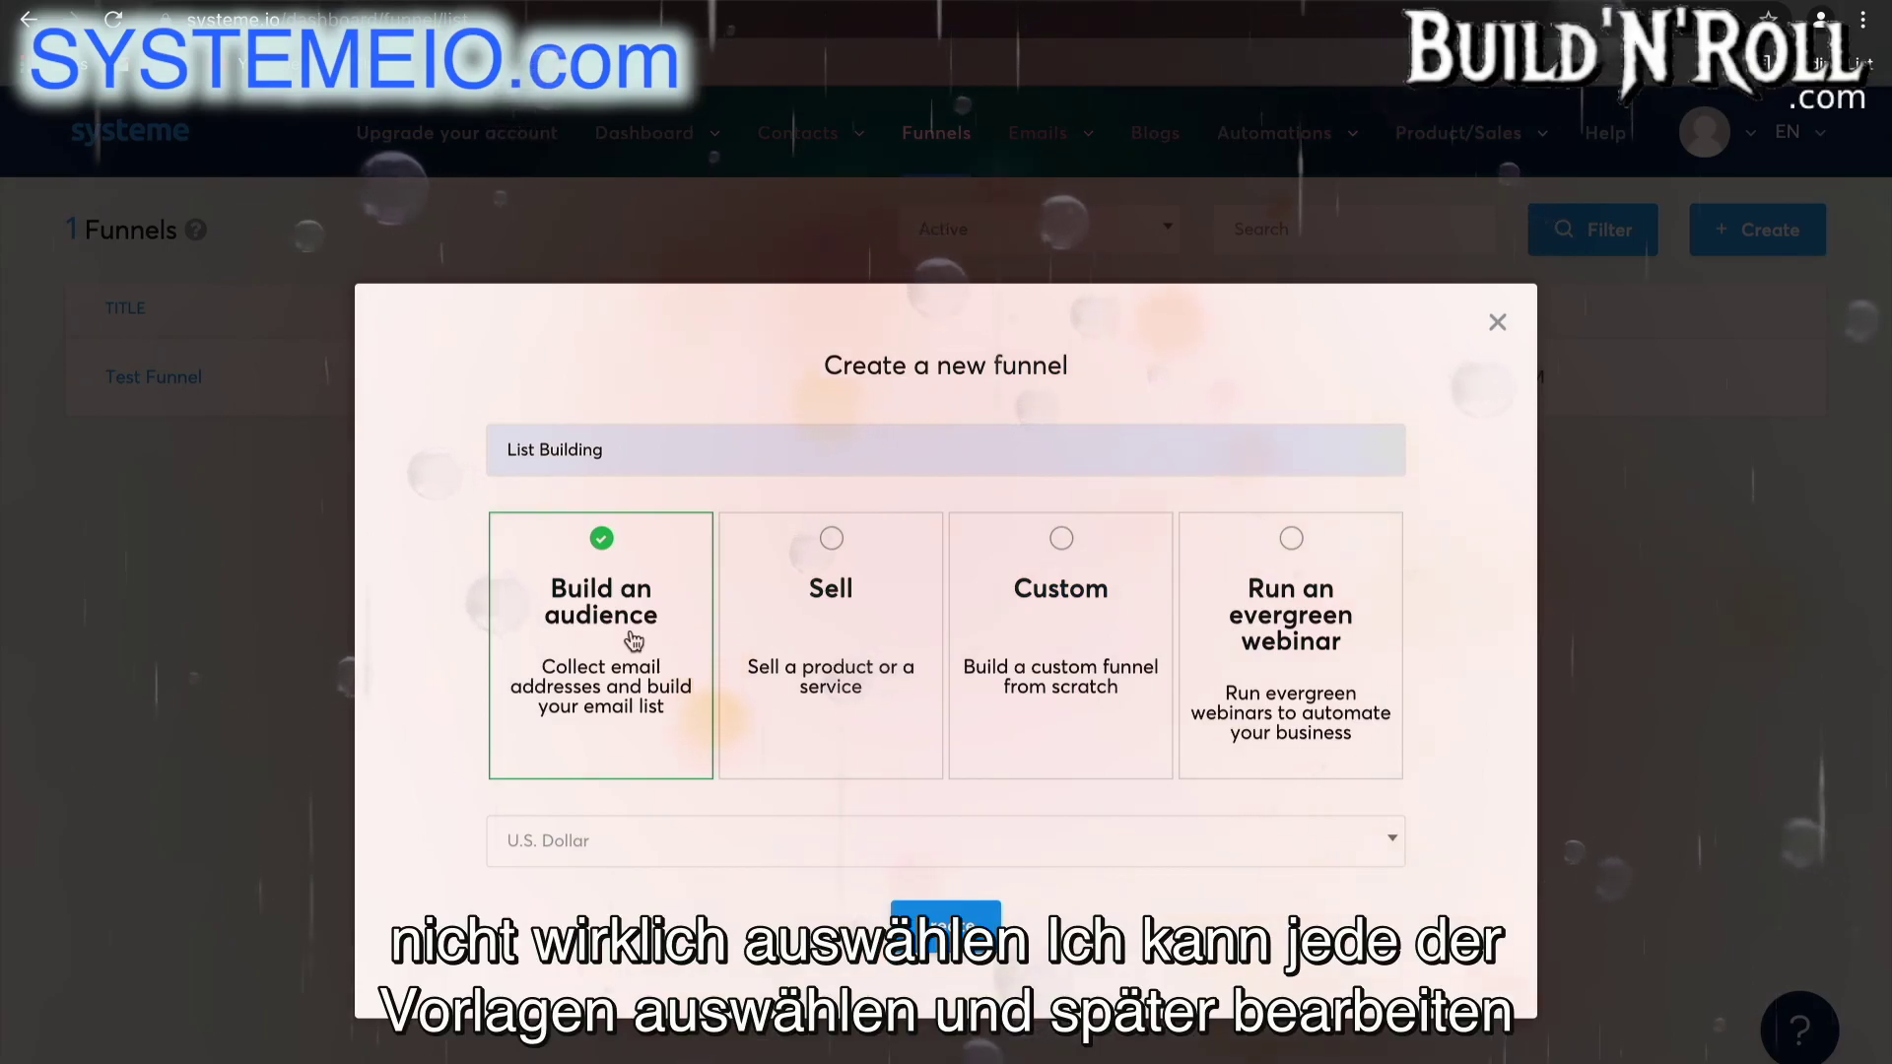
left_click(739, 835)
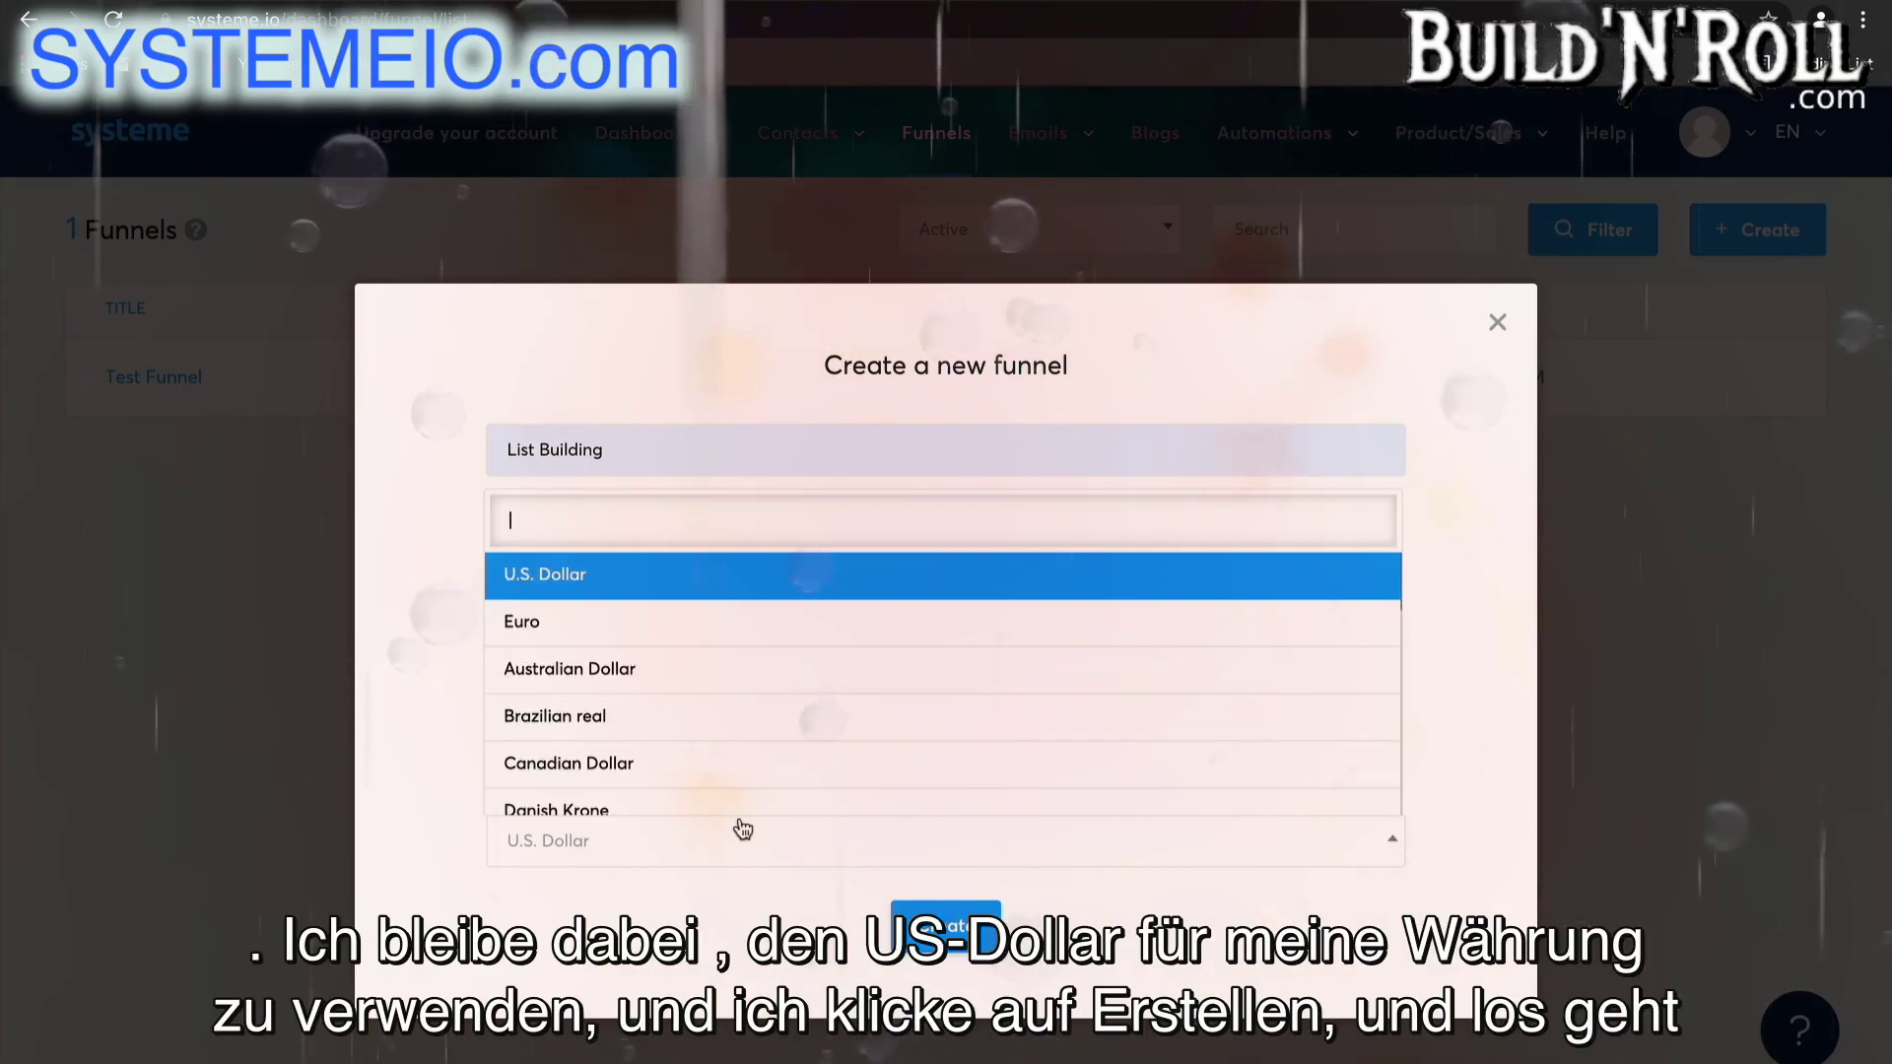
left_click(726, 587)
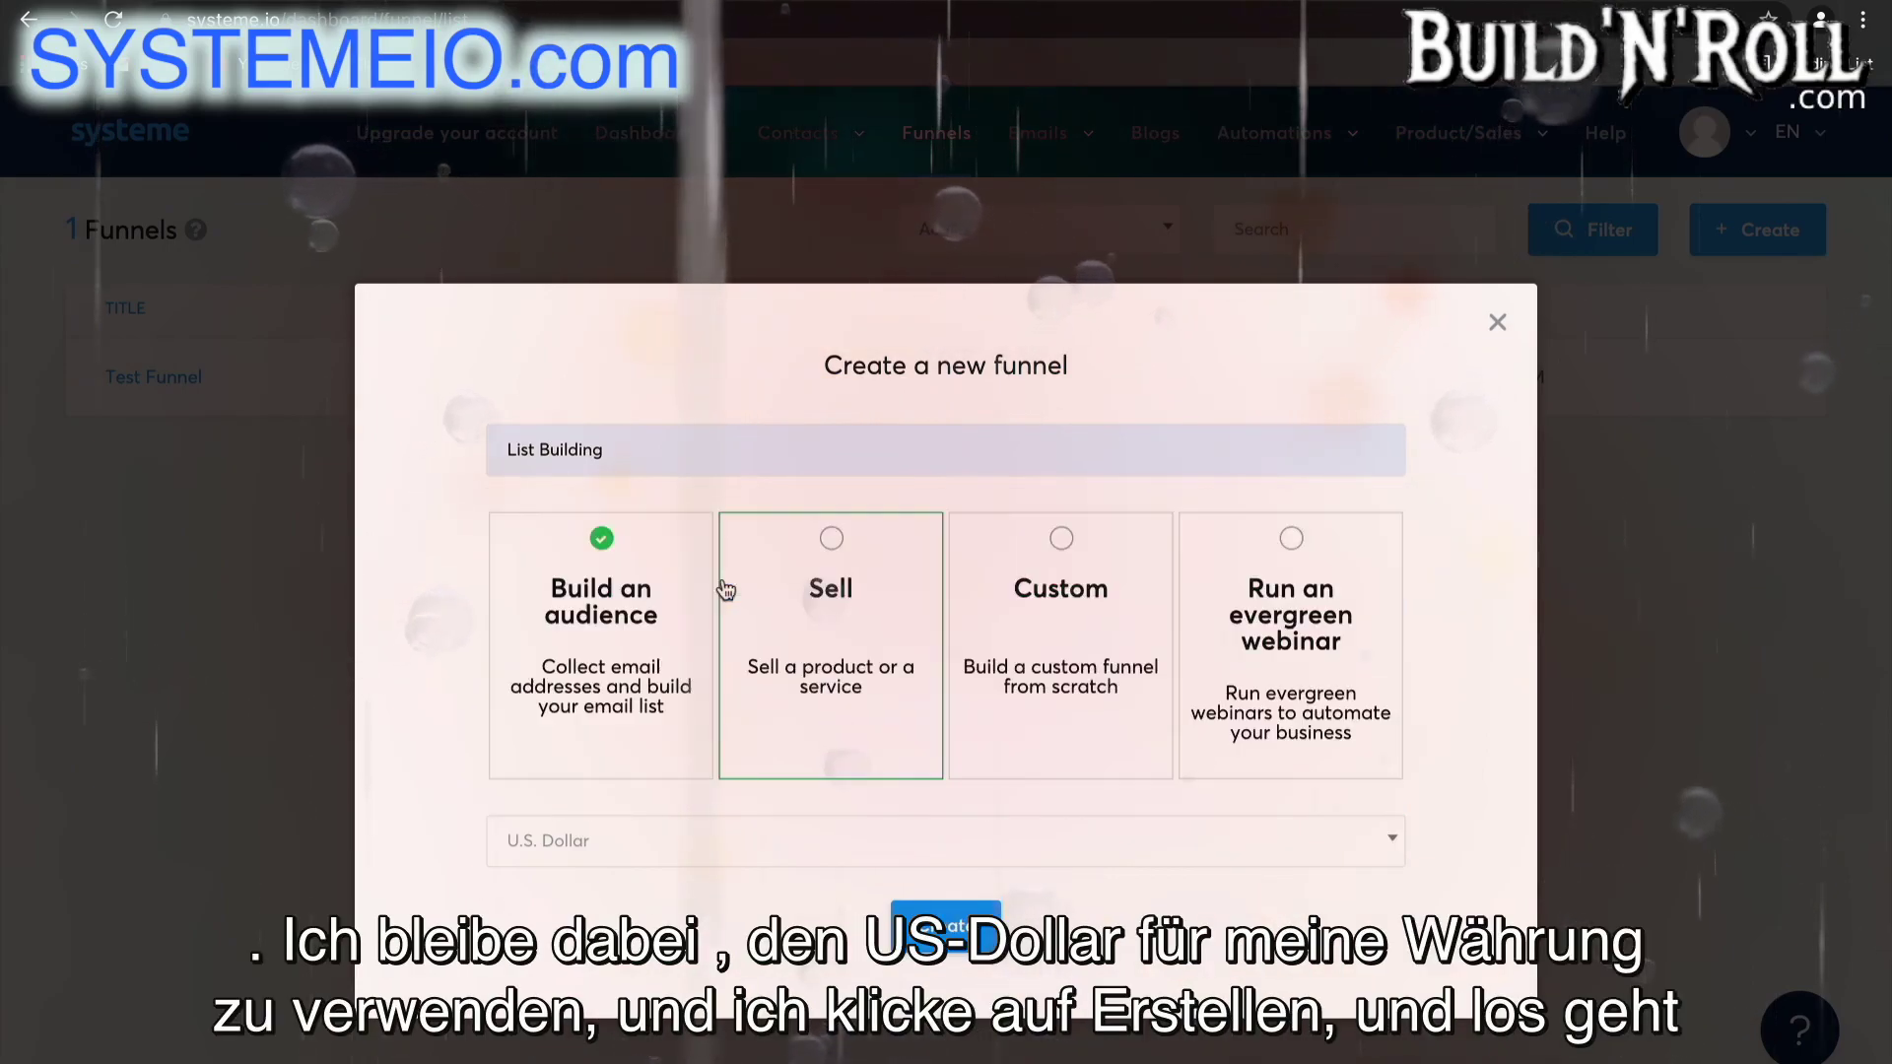
left_click(961, 936)
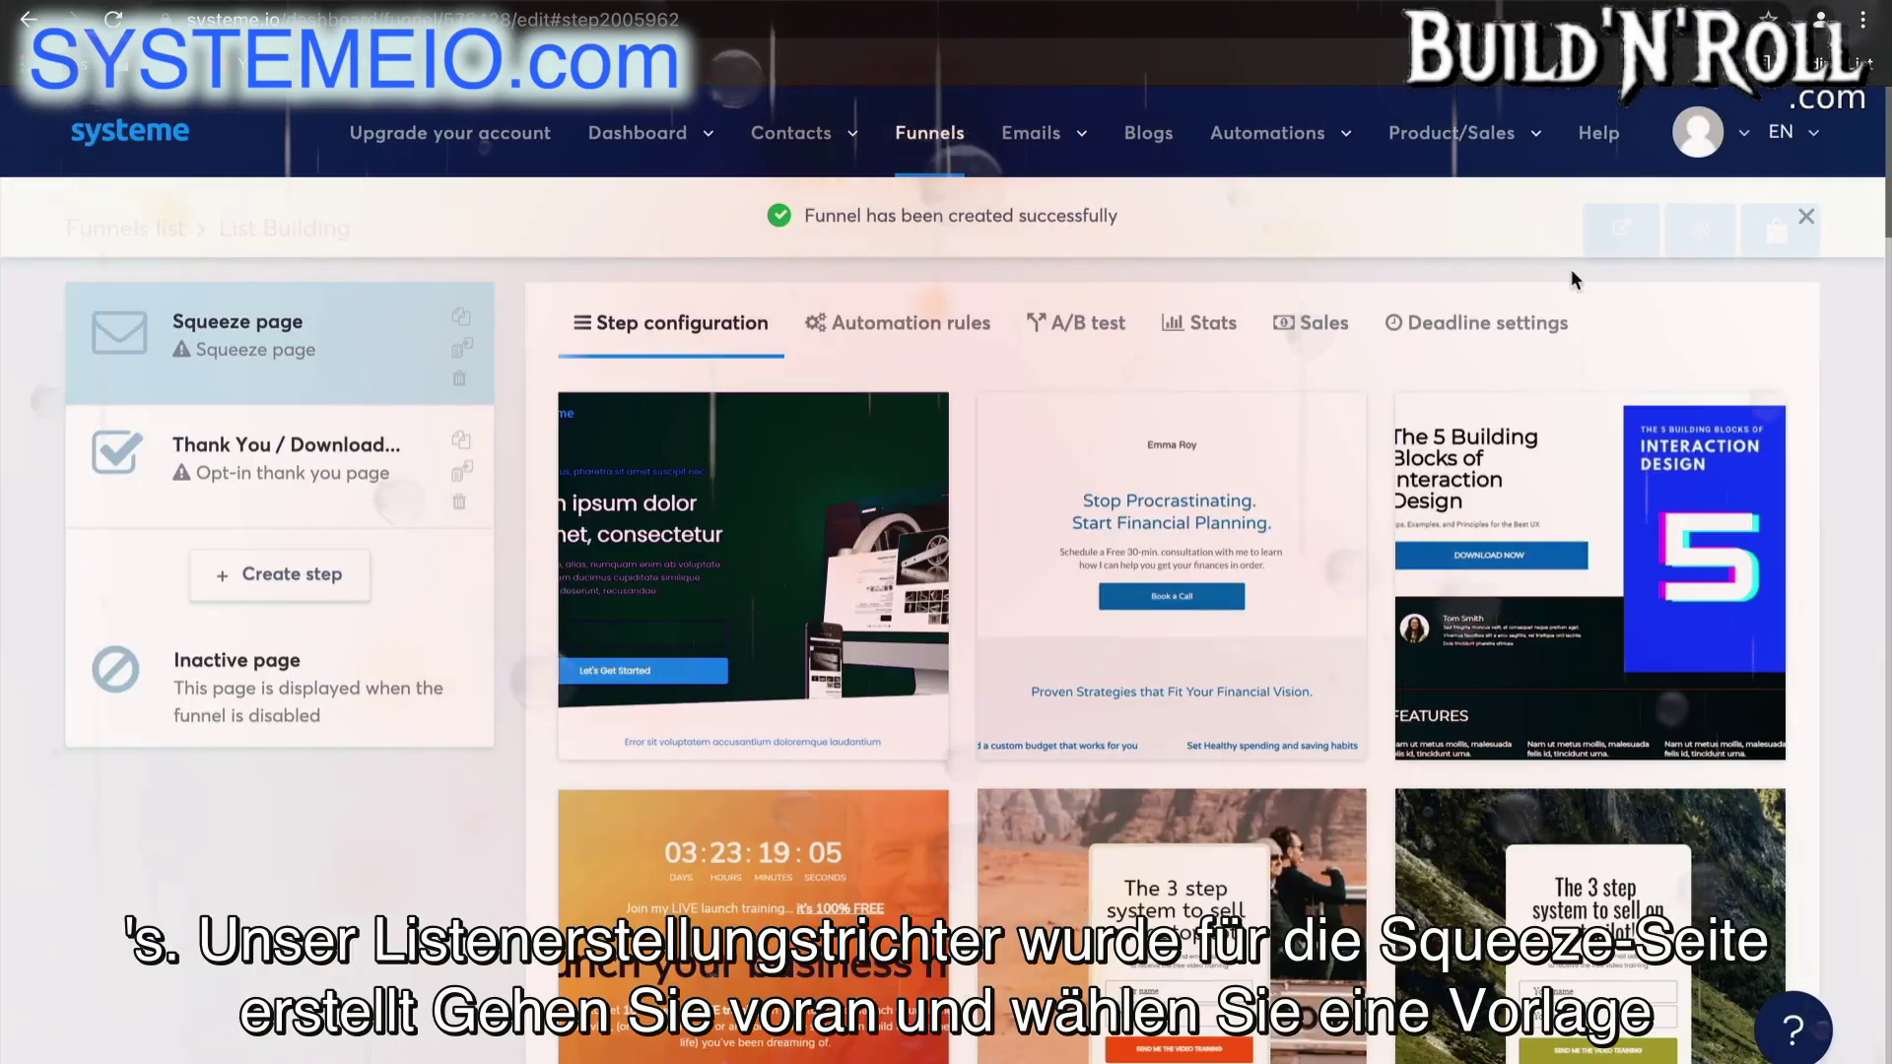
left_click(1806, 217)
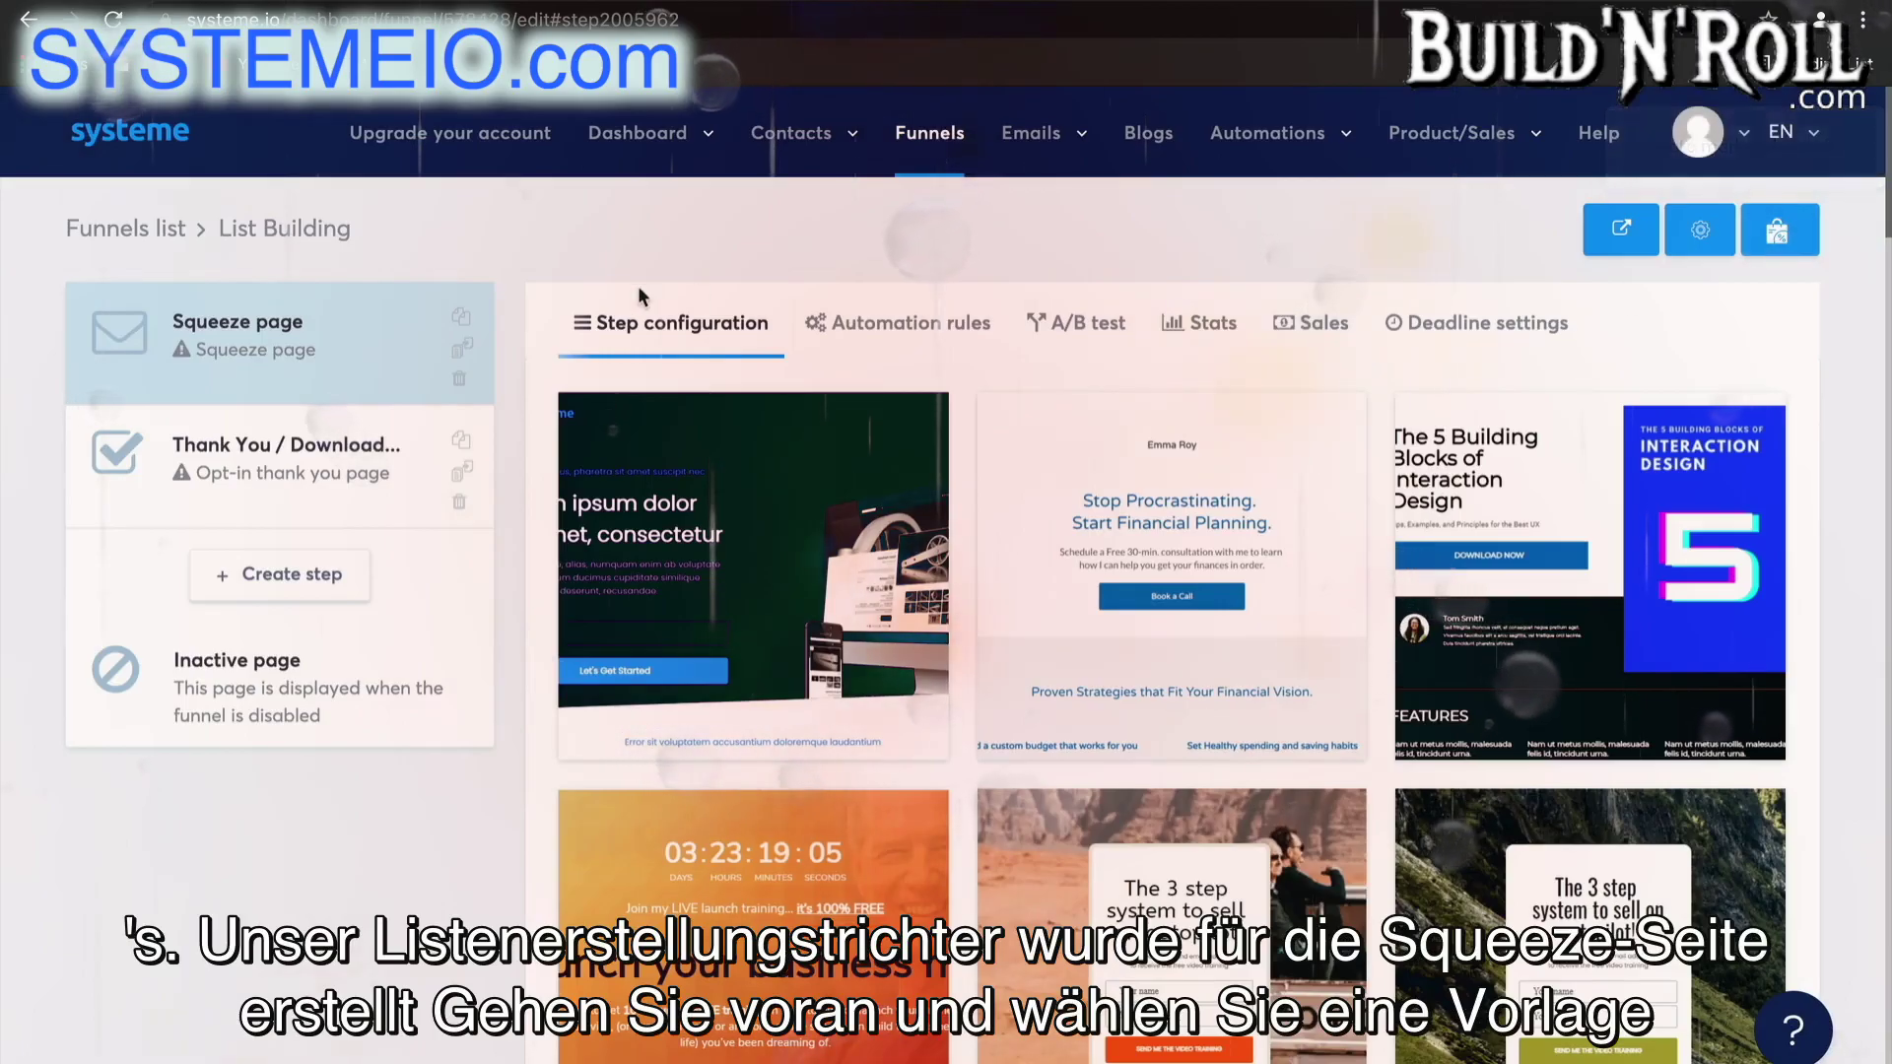
- Apply a template to the squeeze page and the thumbs-up template to the Thank You / Download page
scroll(1465, 663, "down", 10)
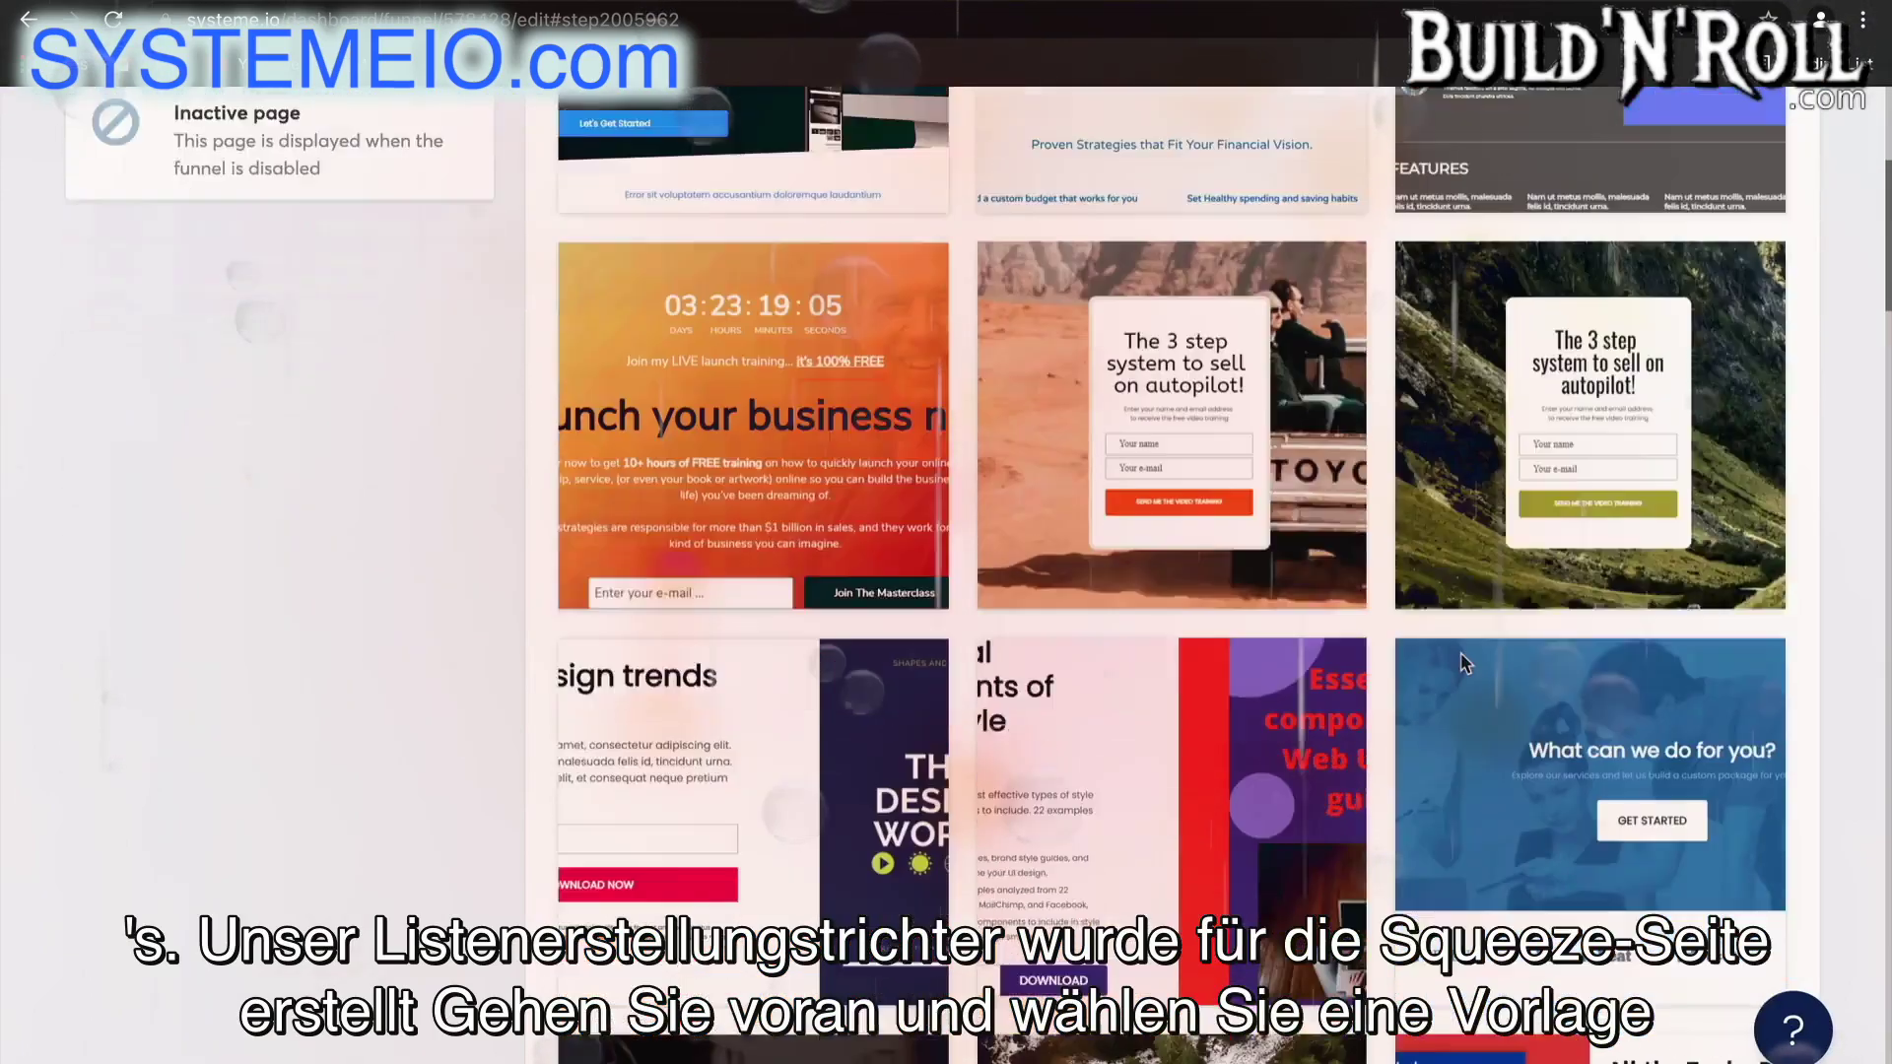
scroll(1462, 660, "down", 15)
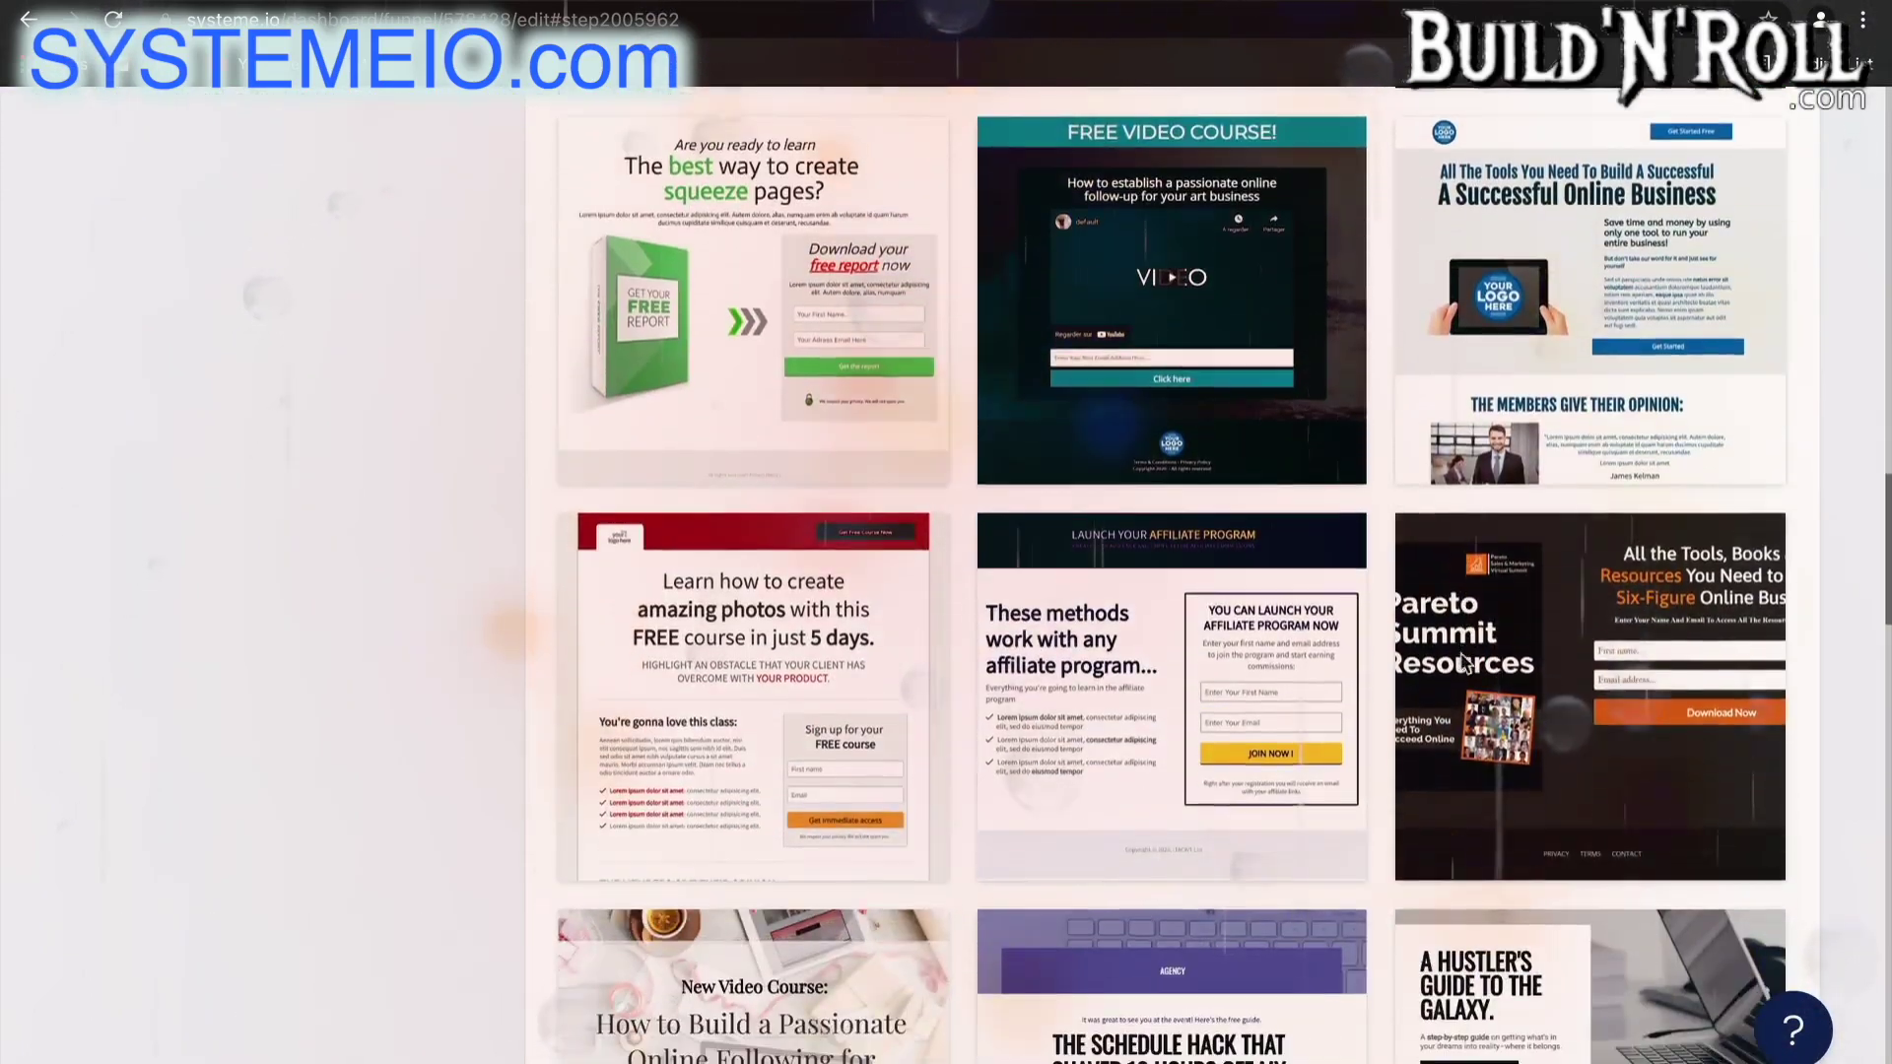
scroll(1461, 653, "down", 15)
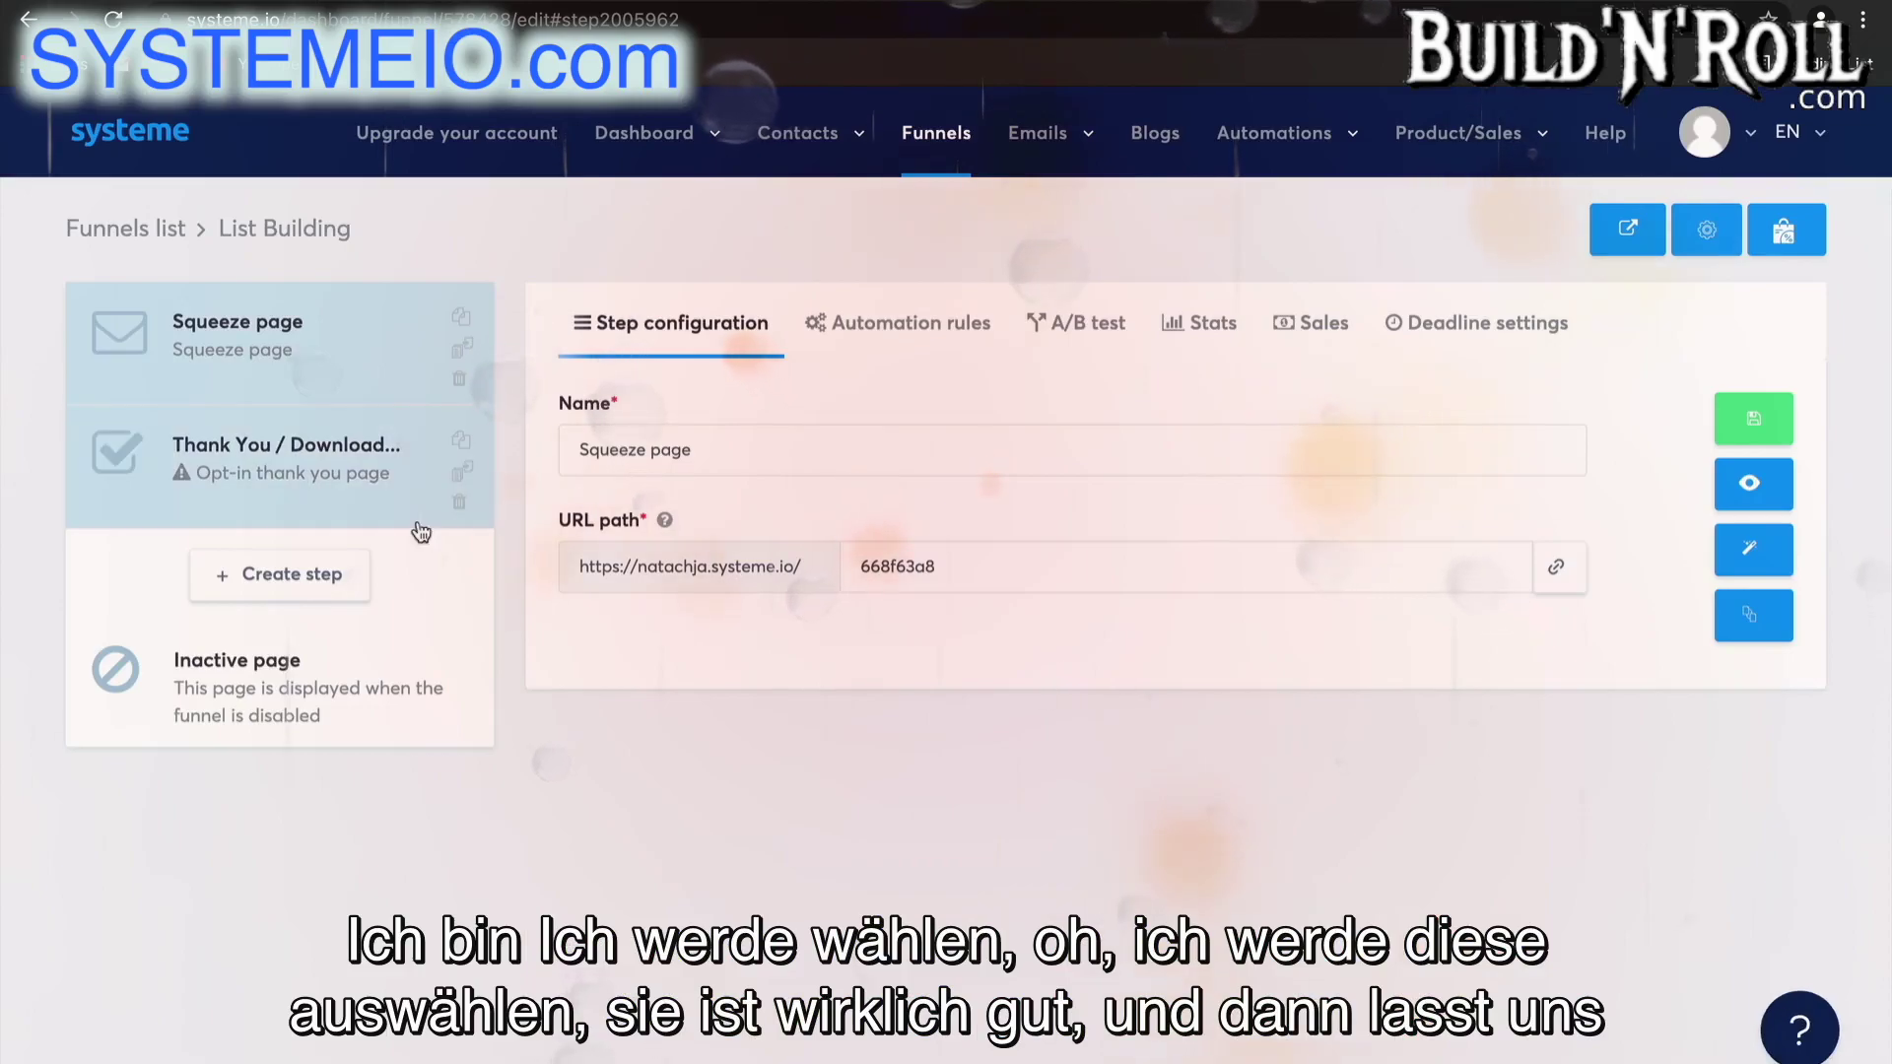
left_click(344, 491)
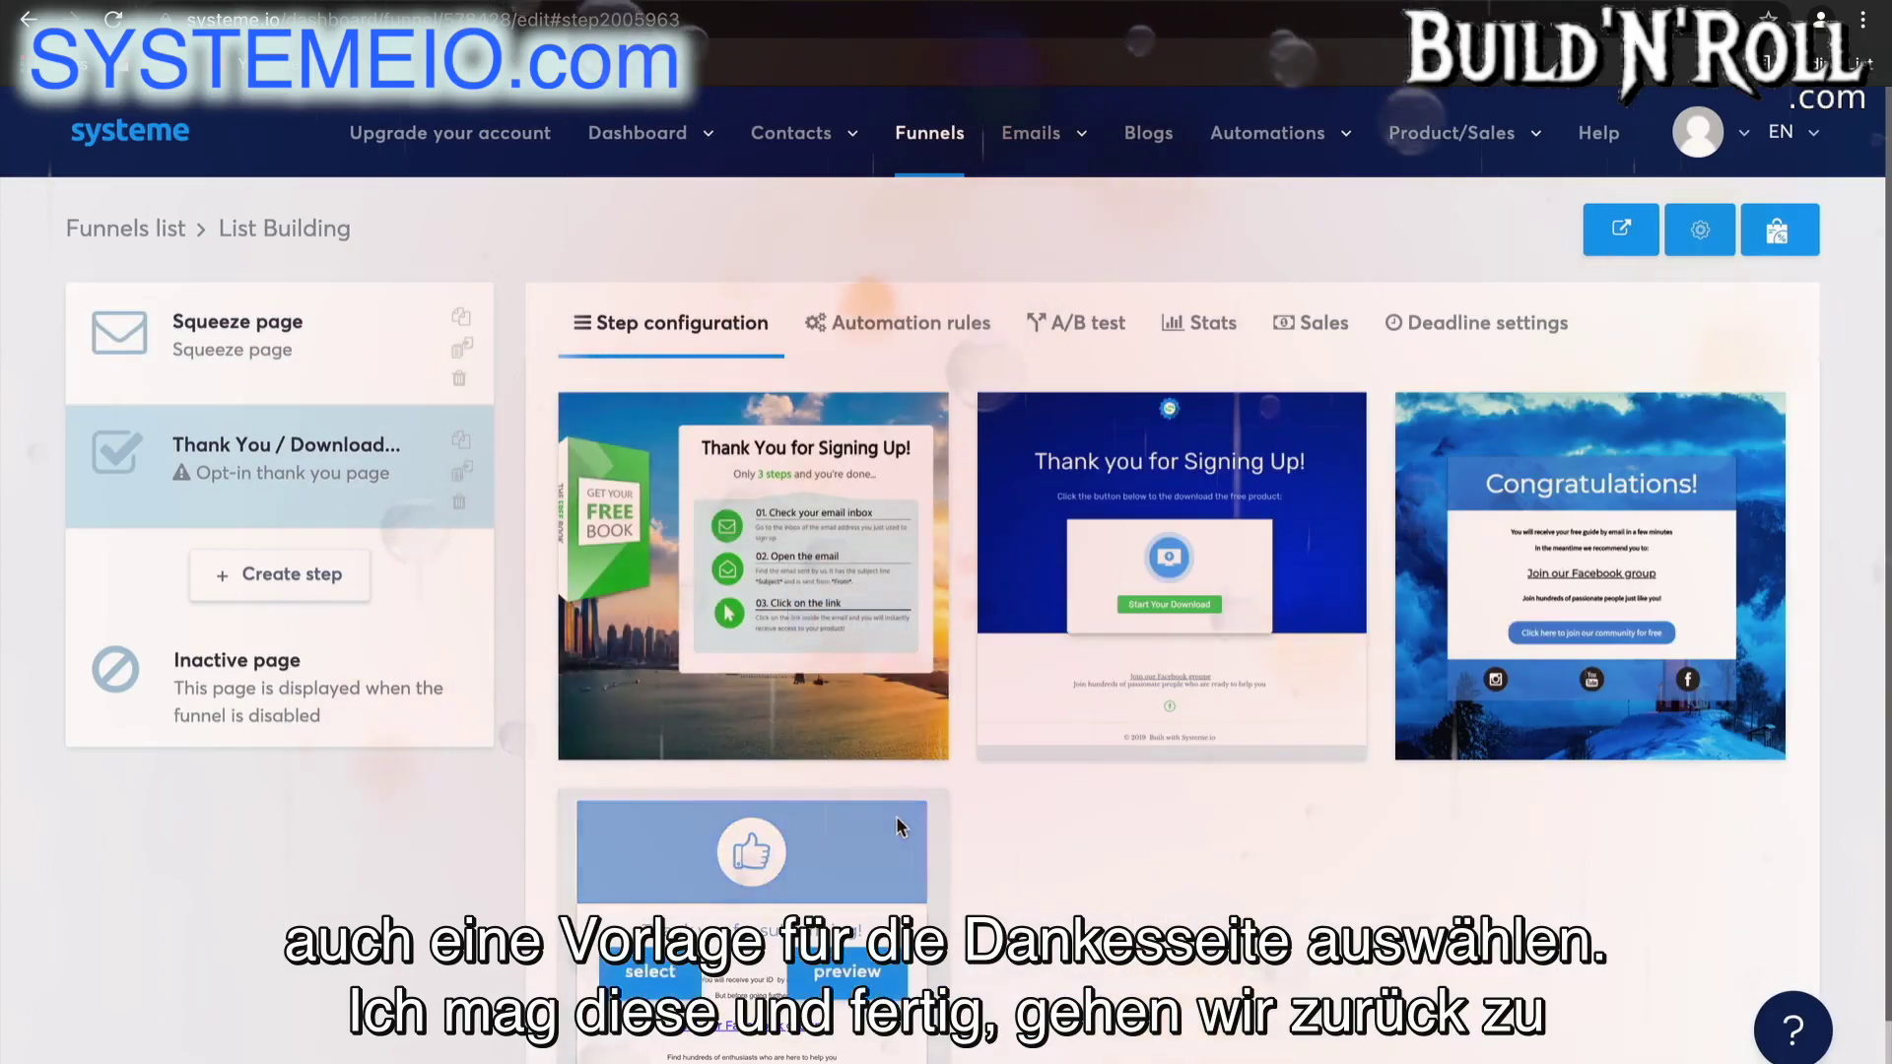
left_click(662, 986)
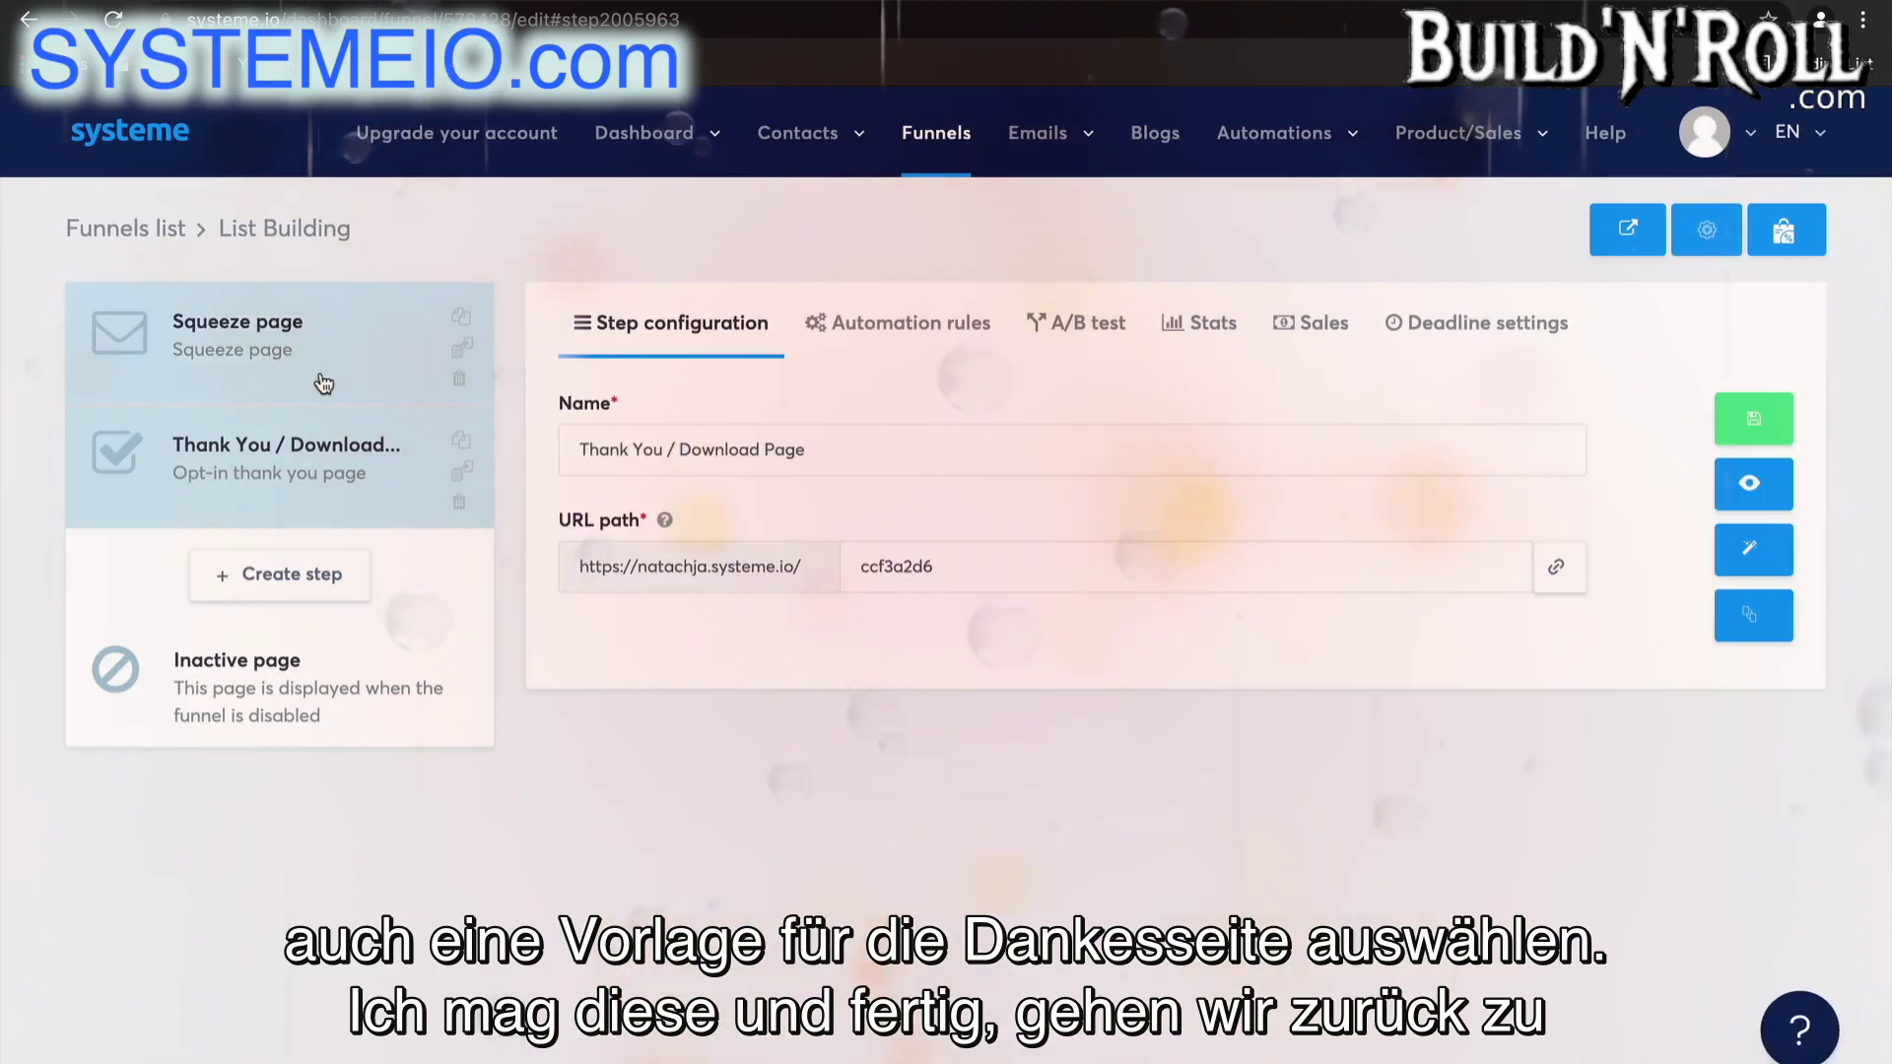
- Start an automation rule for the squeeze page with the "Funnel step form subscribed" trigger
left_click(324, 383)
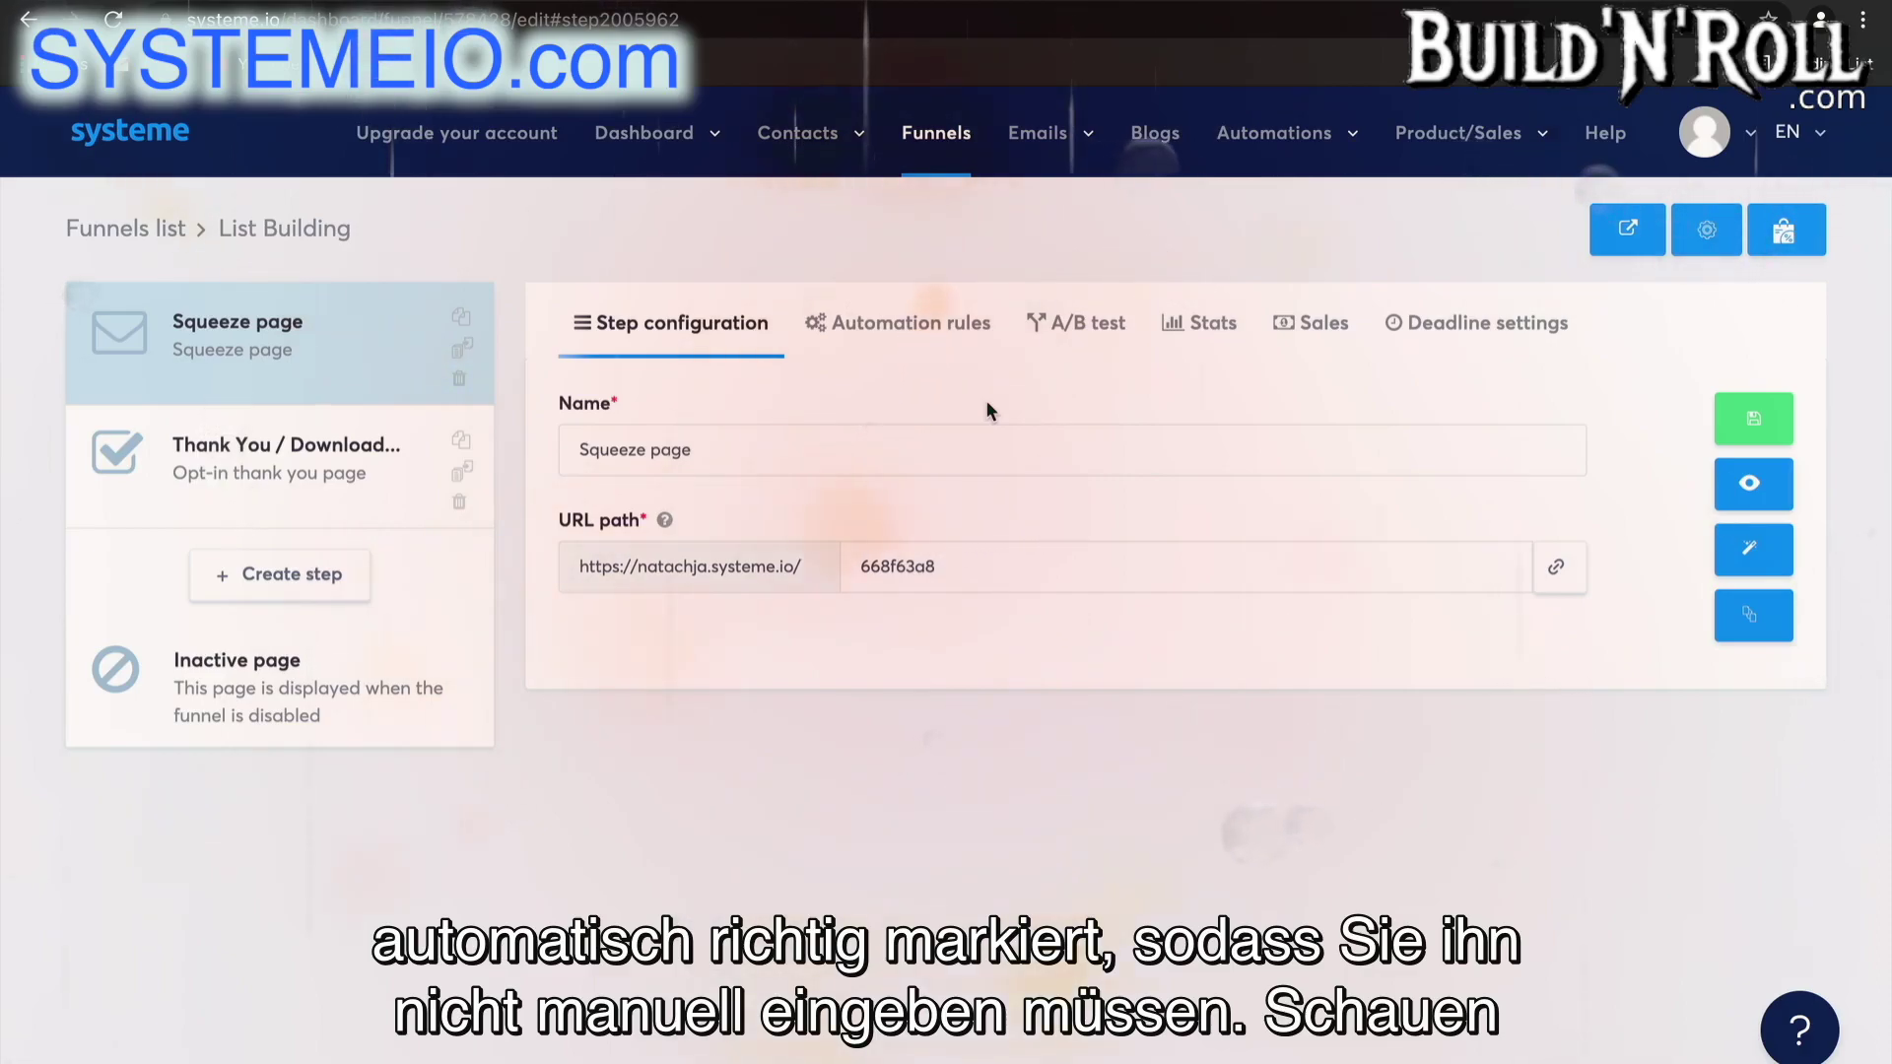
left_click(954, 333)
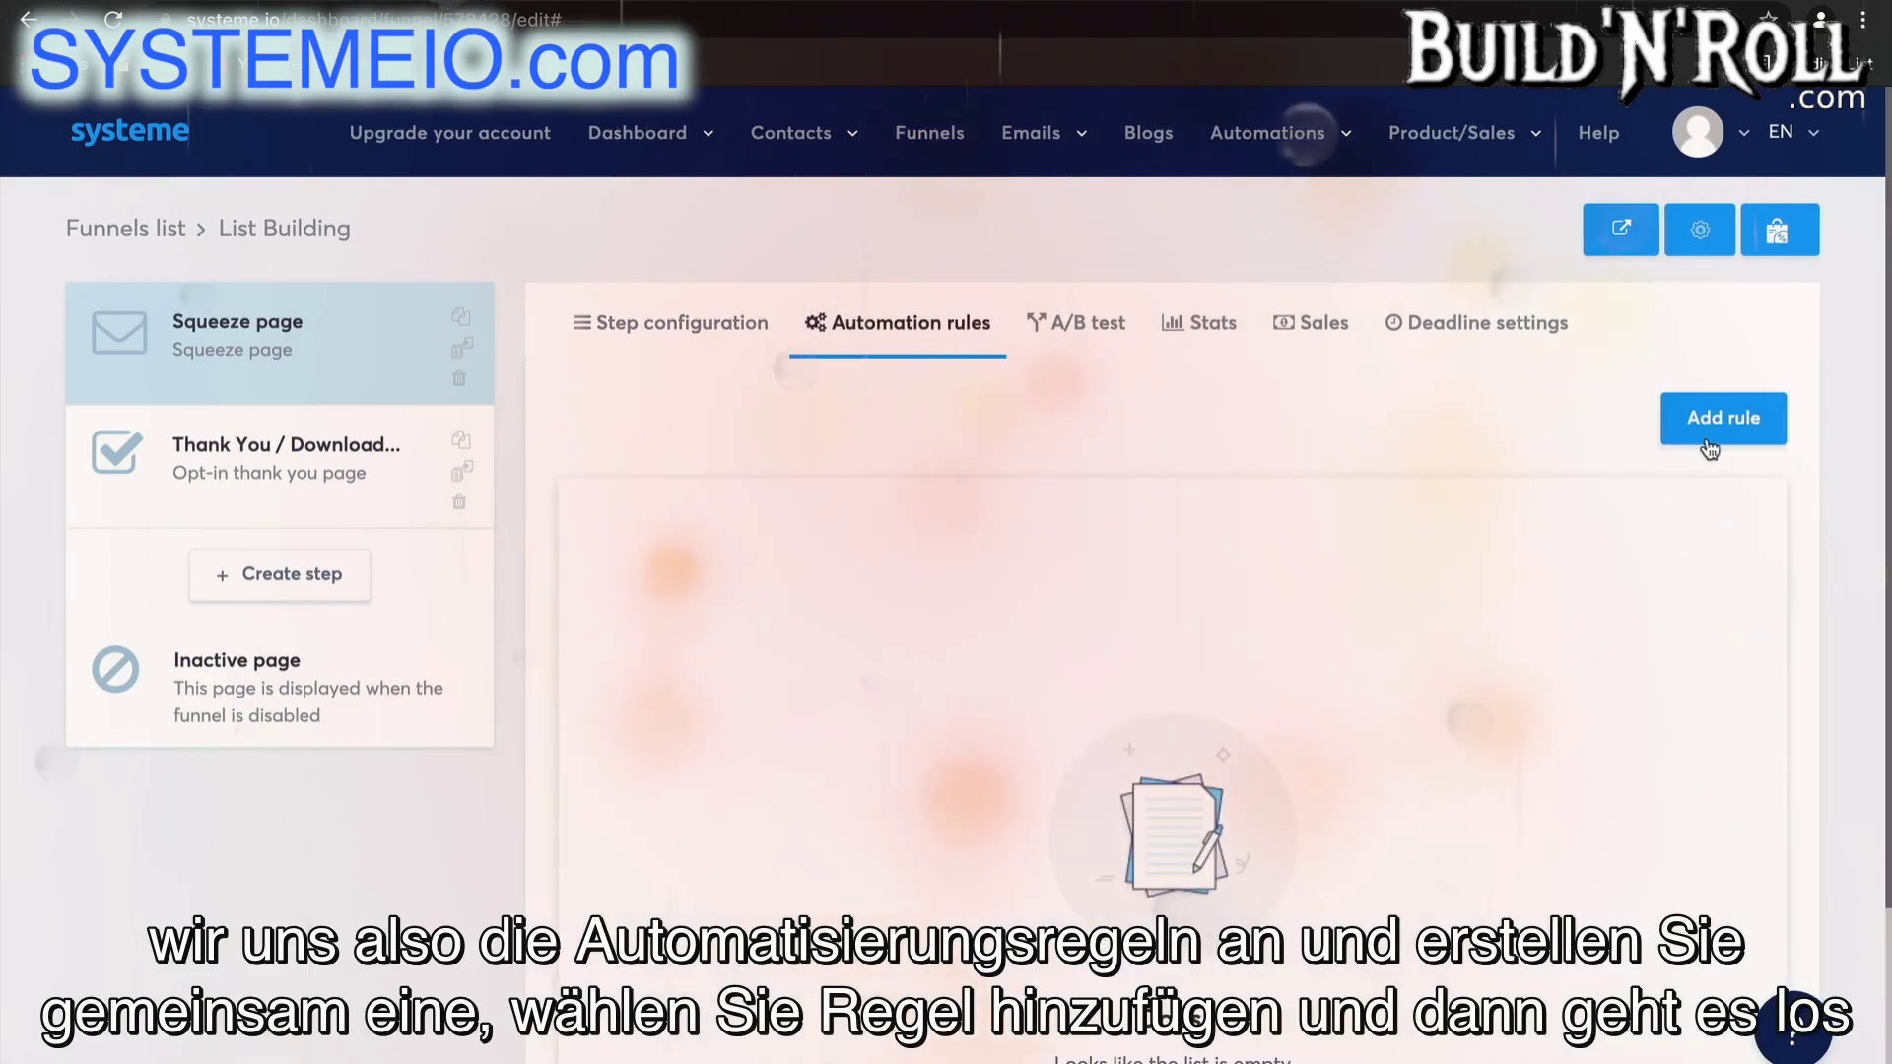
left_click(1721, 437)
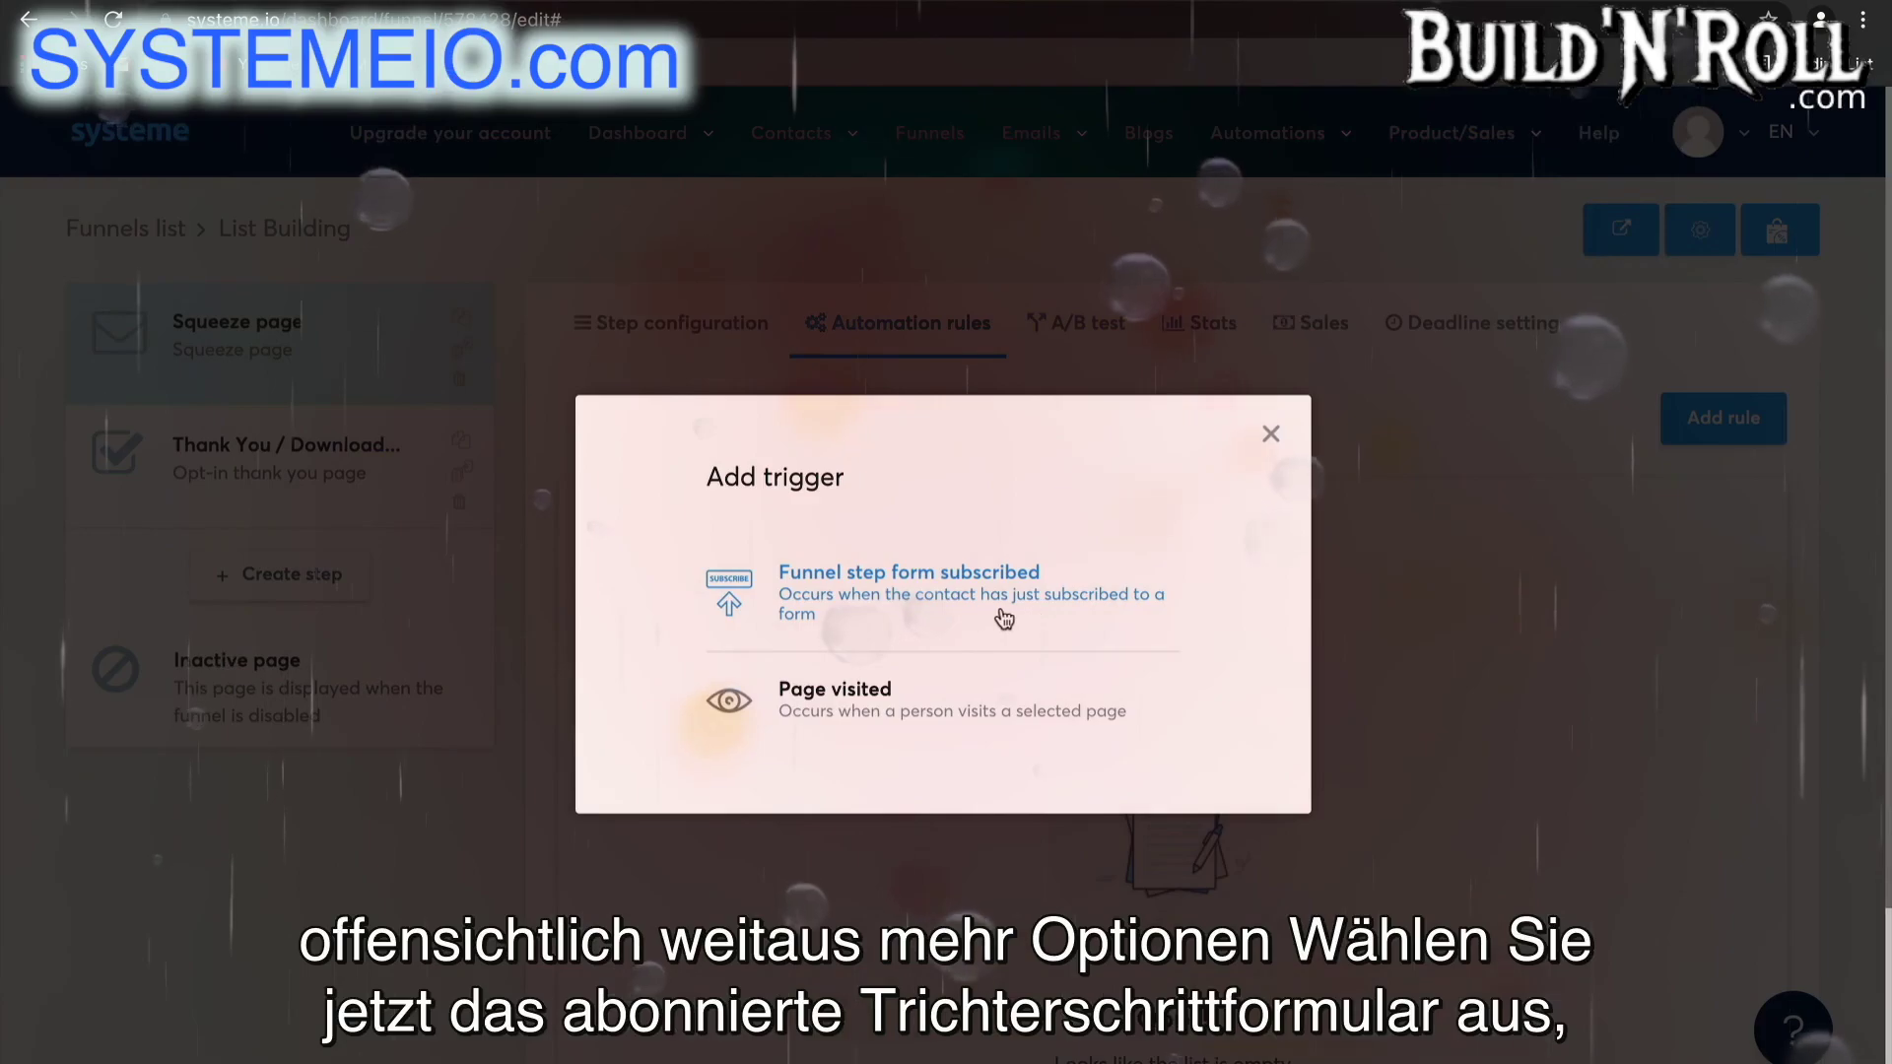
left_click(962, 595)
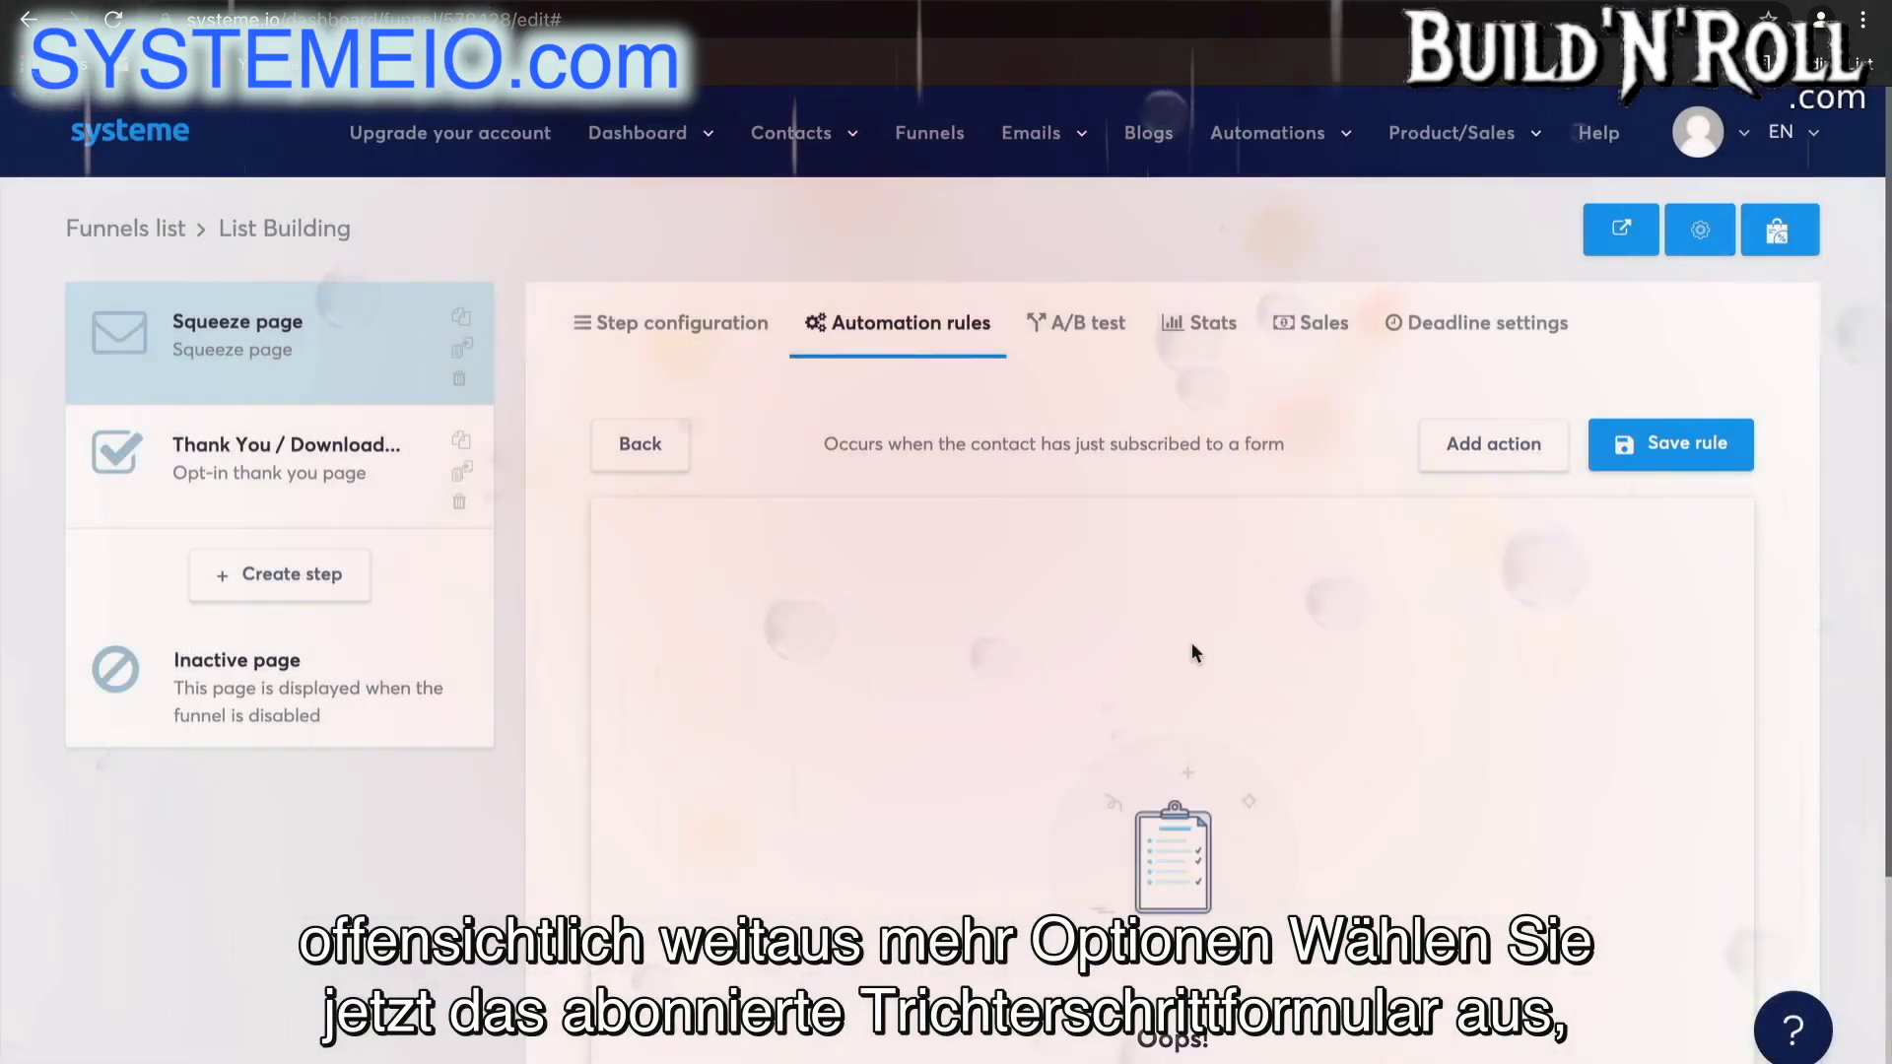
scroll(1192, 643, "down", 2)
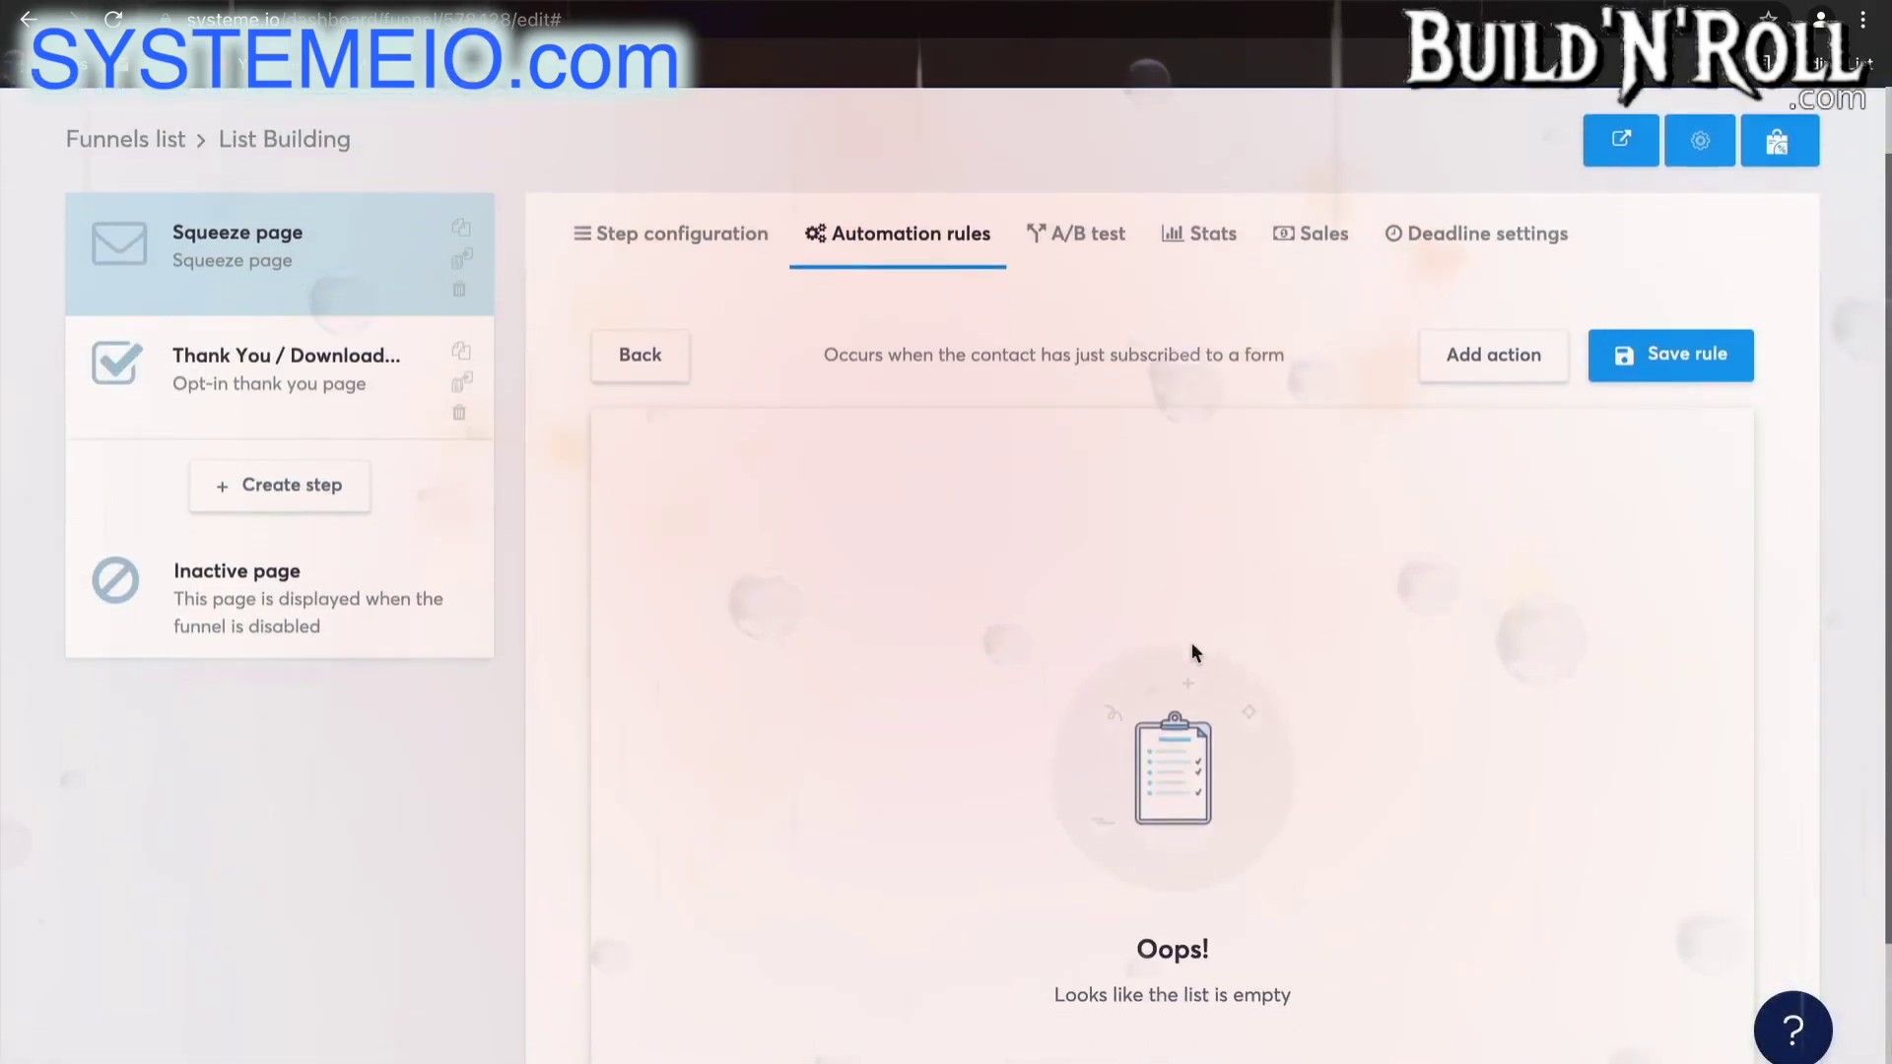
- Give the rule an "Add a tag" action with the "Blog - leads" tag and save the rule
left_click(1493, 357)
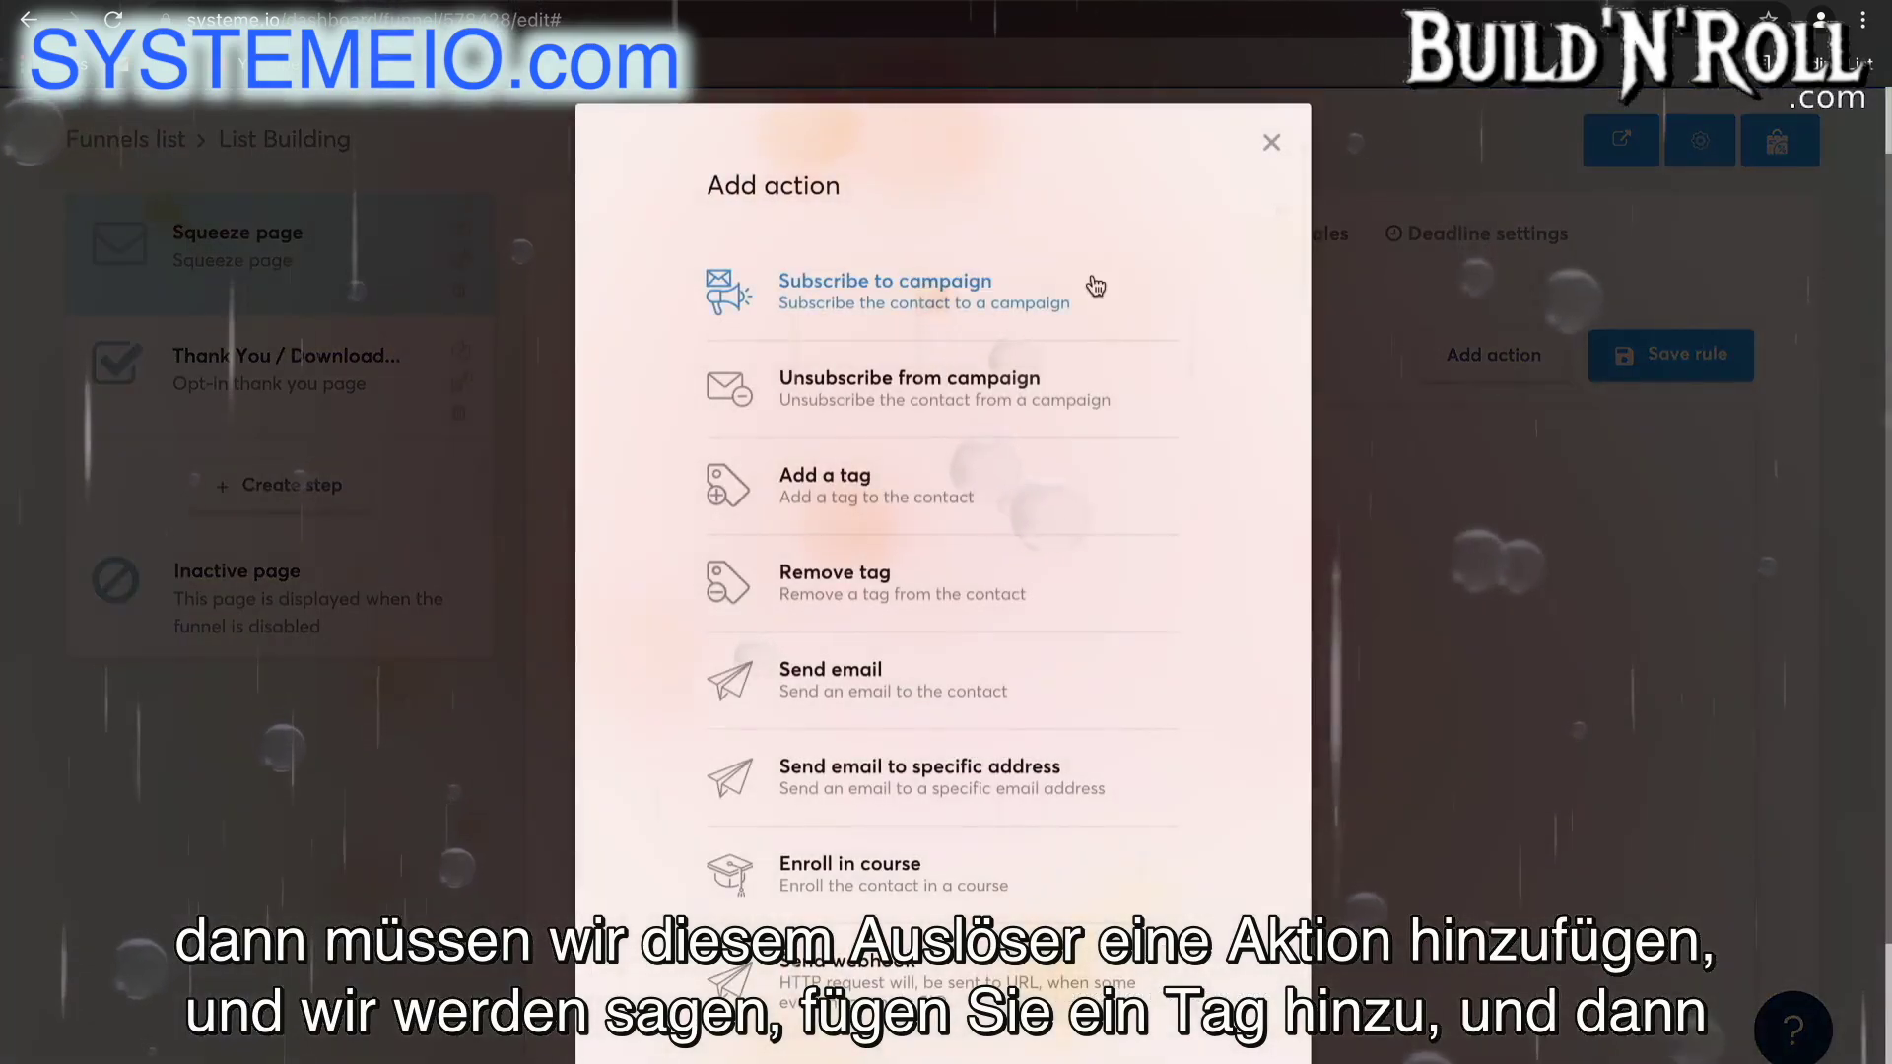
left_click(983, 496)
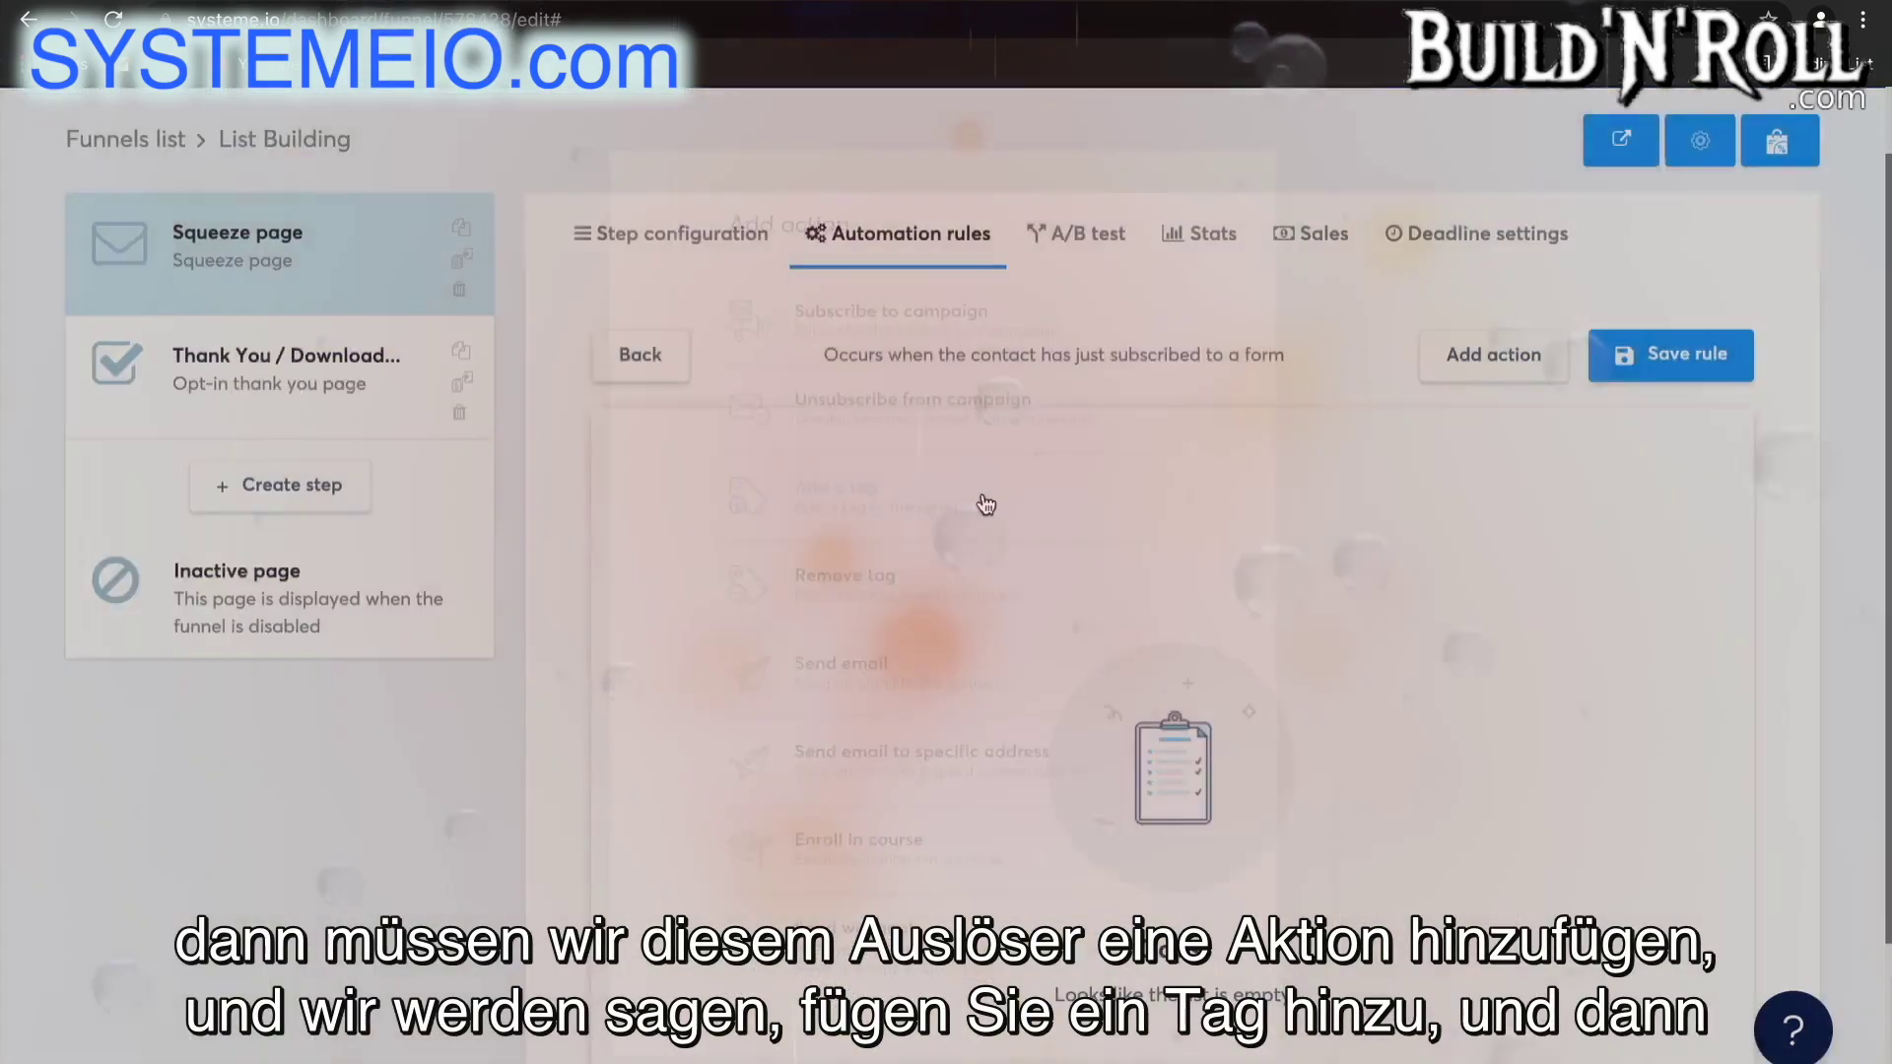
left_click(1229, 620)
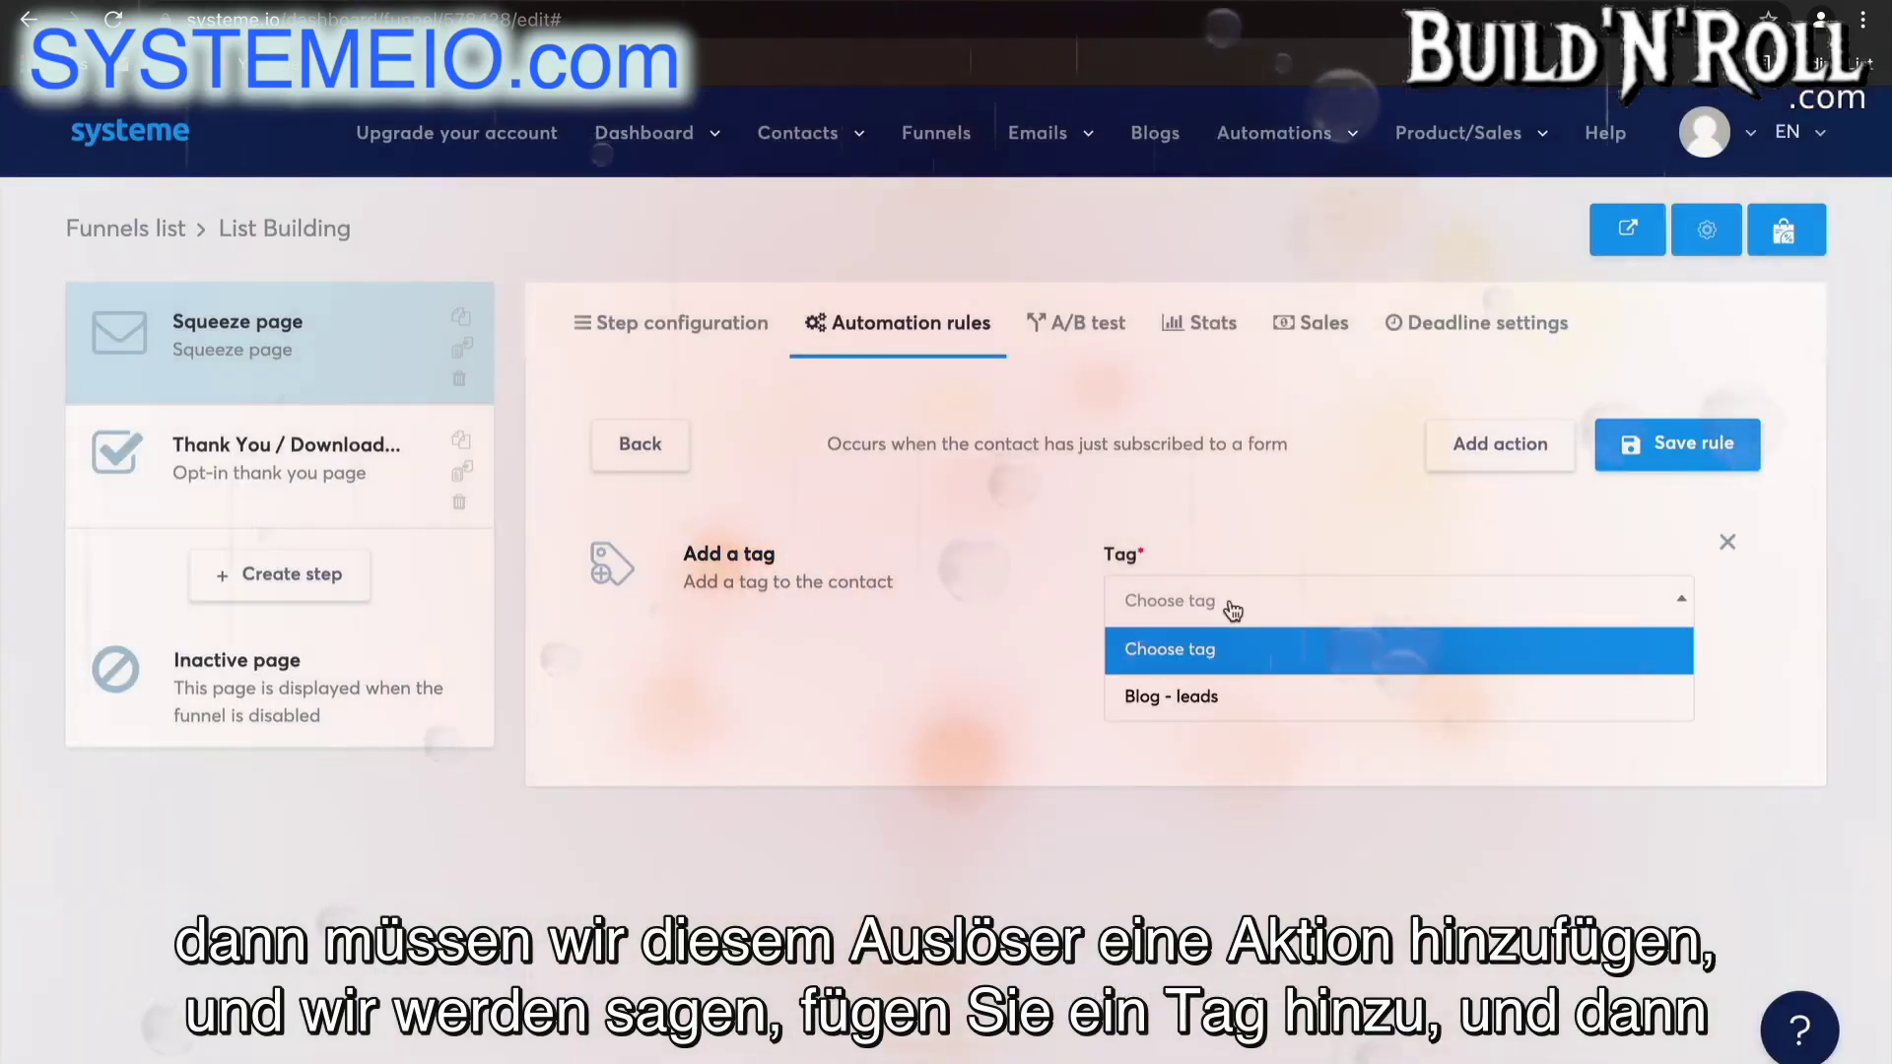
left_click(1237, 705)
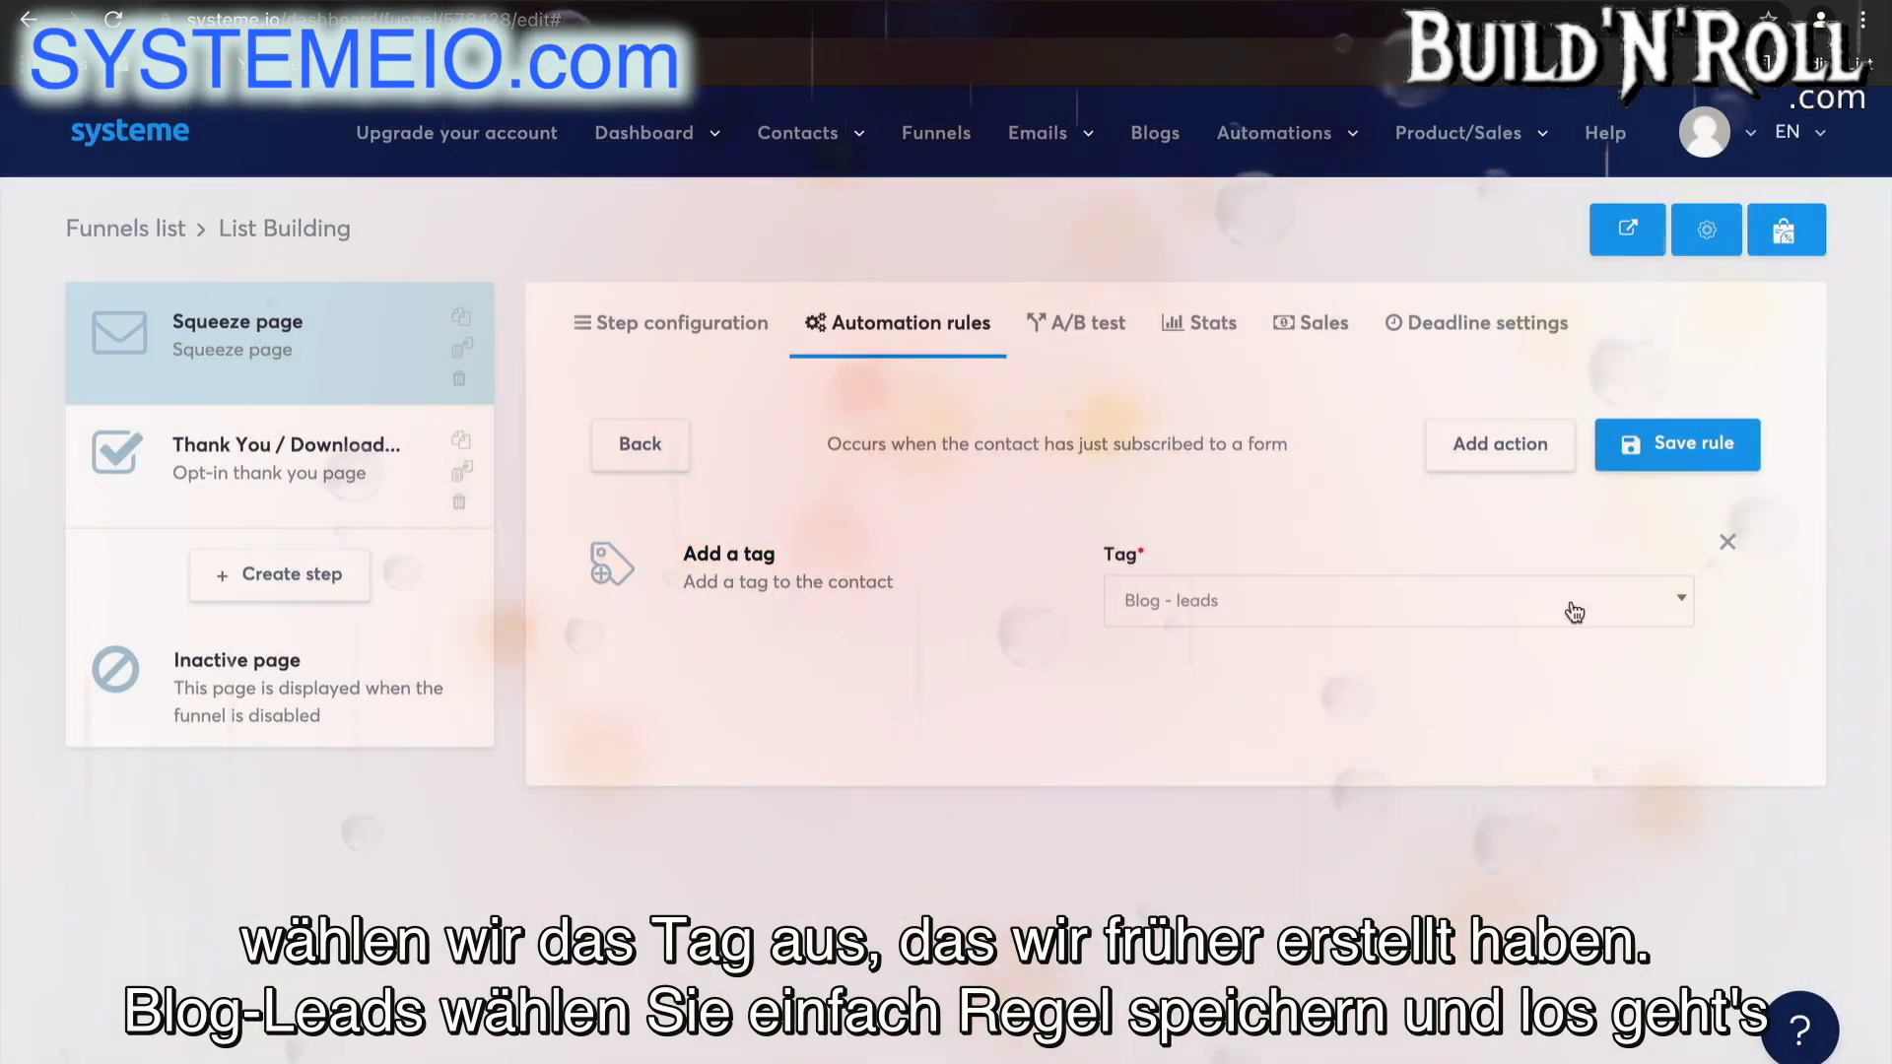
left_click(1646, 446)
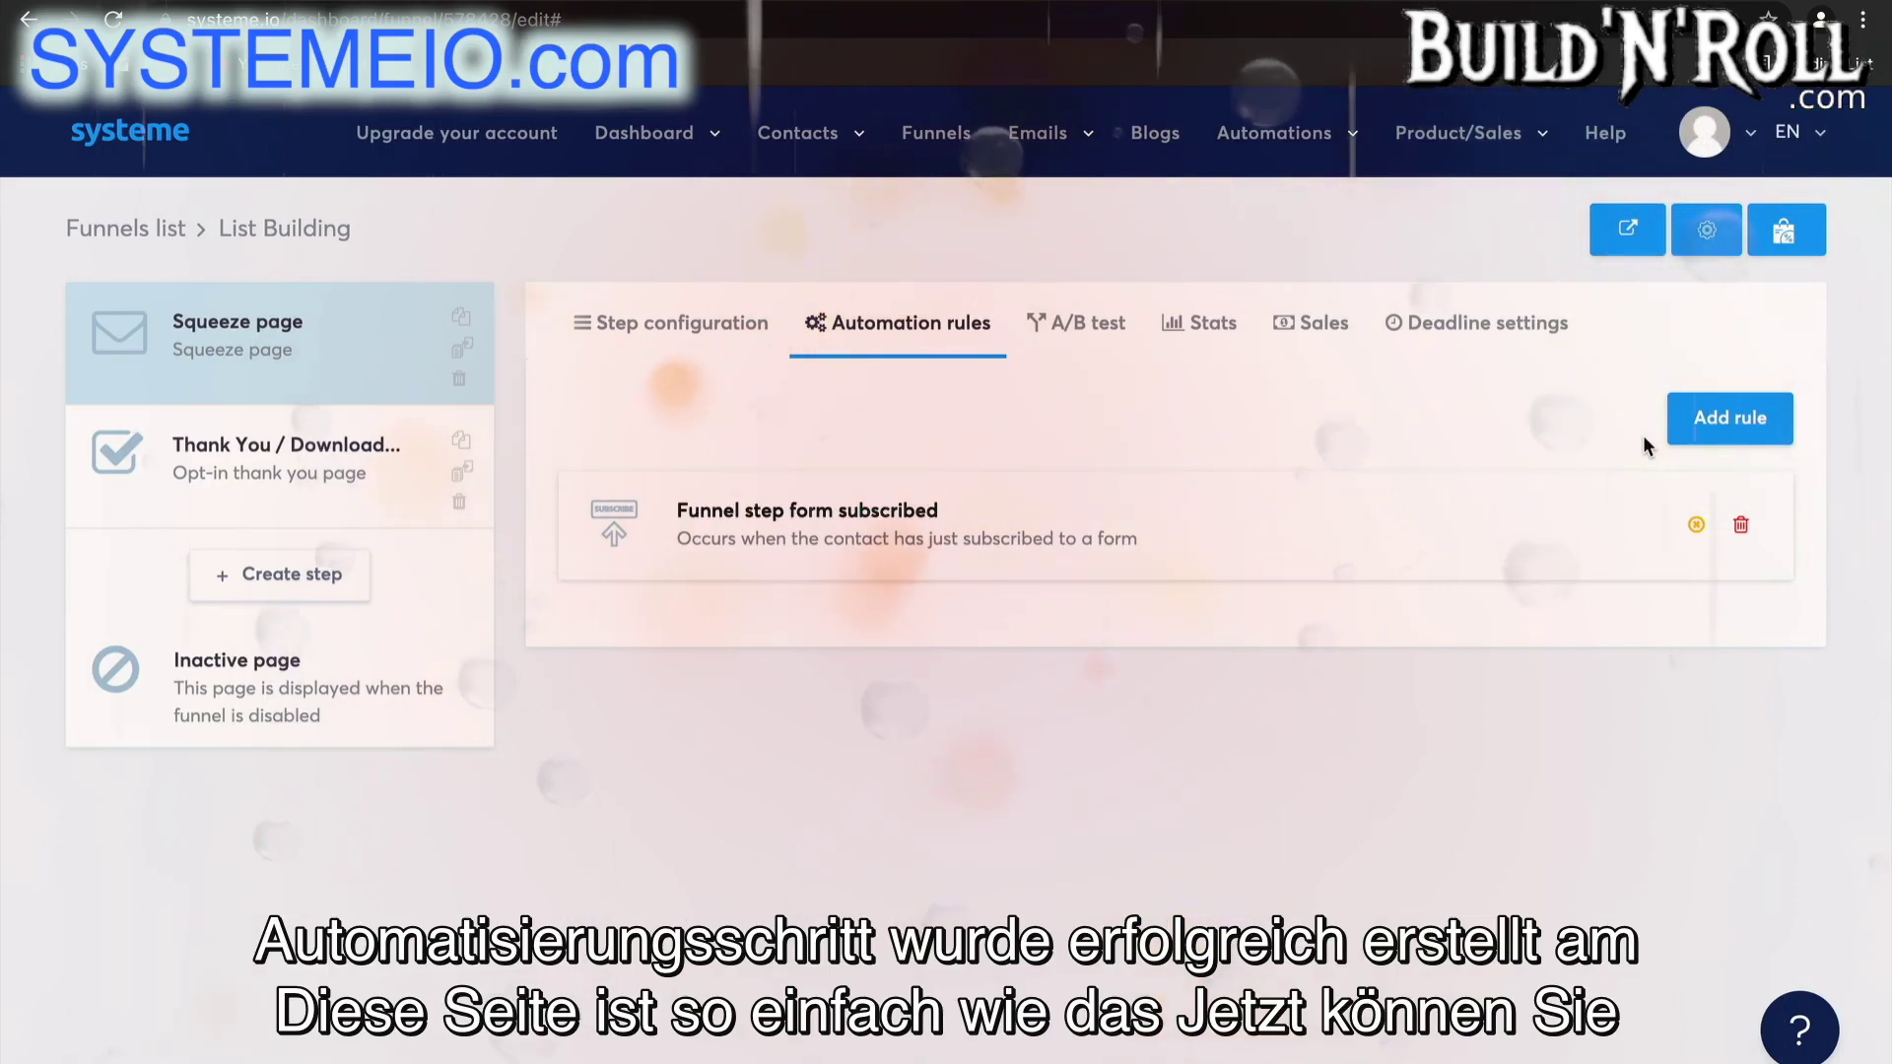
- Add a funnel step named "Opt in form" with the Inline form type
mouse_move(1330, 166)
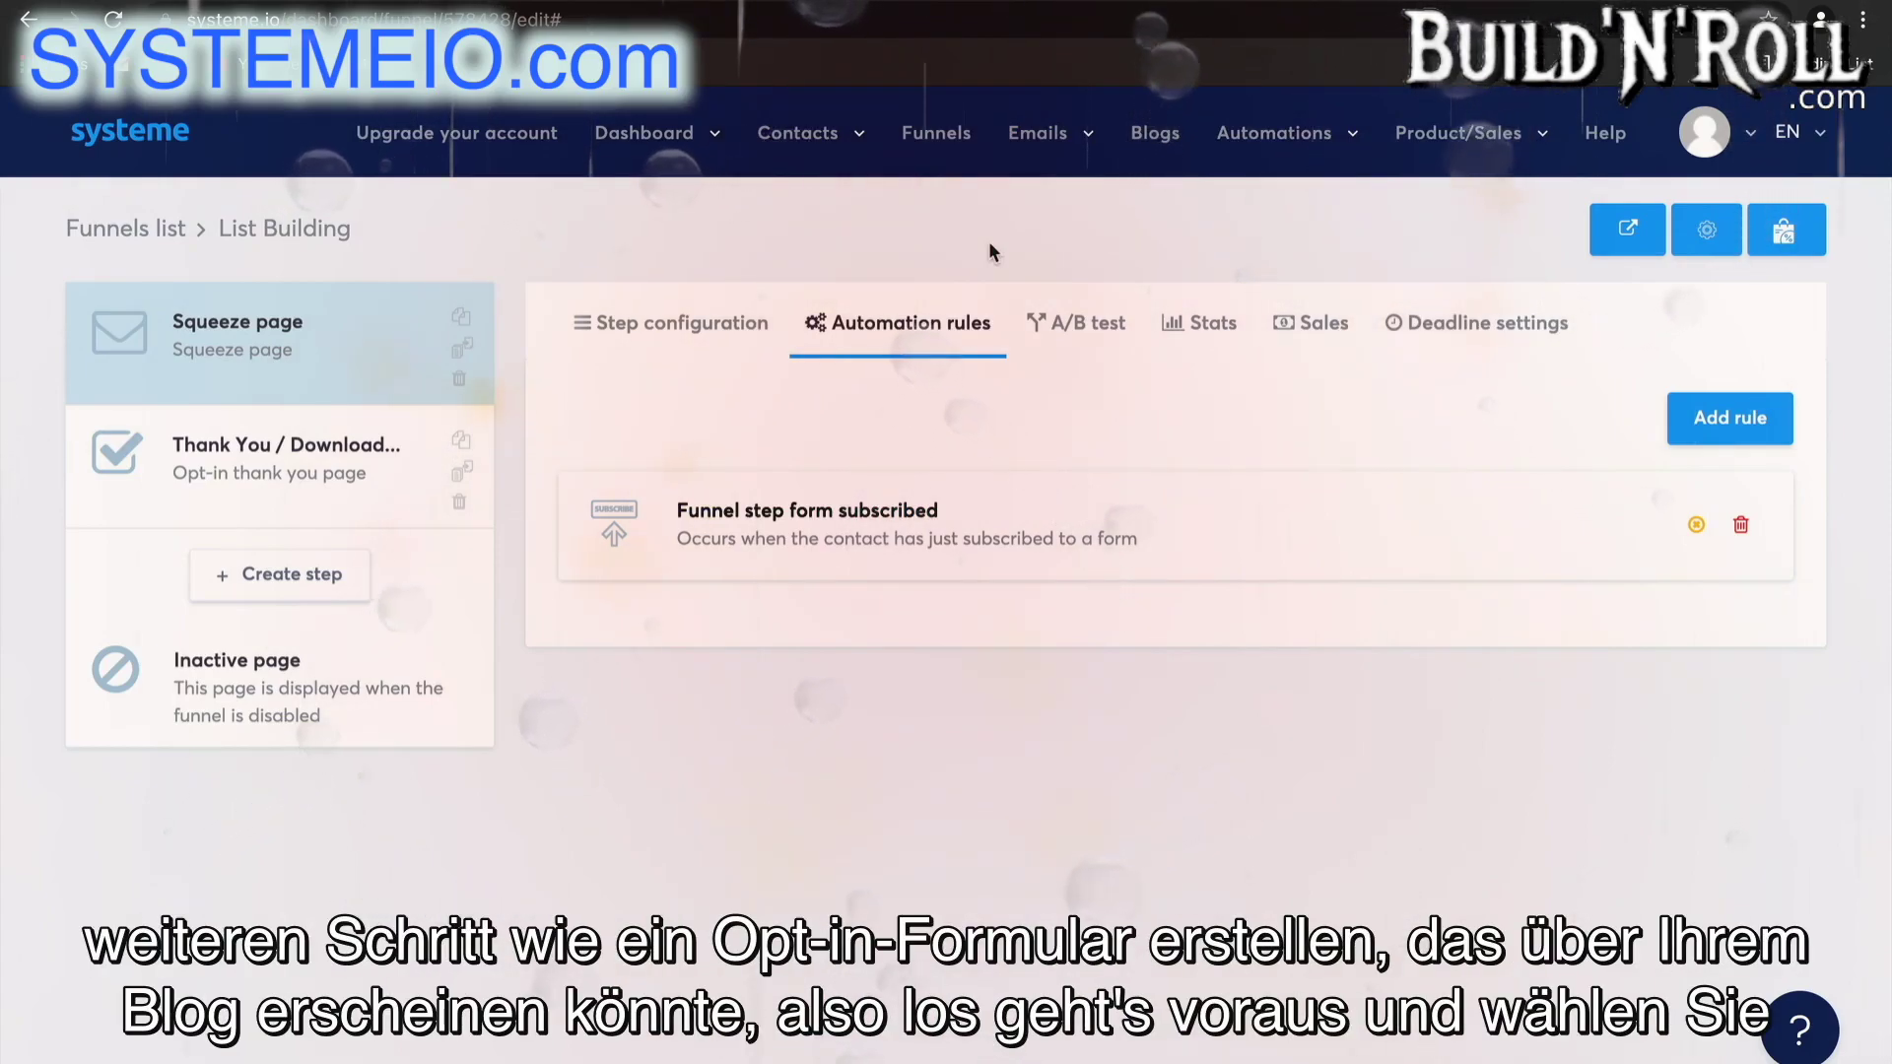
left_click(251, 579)
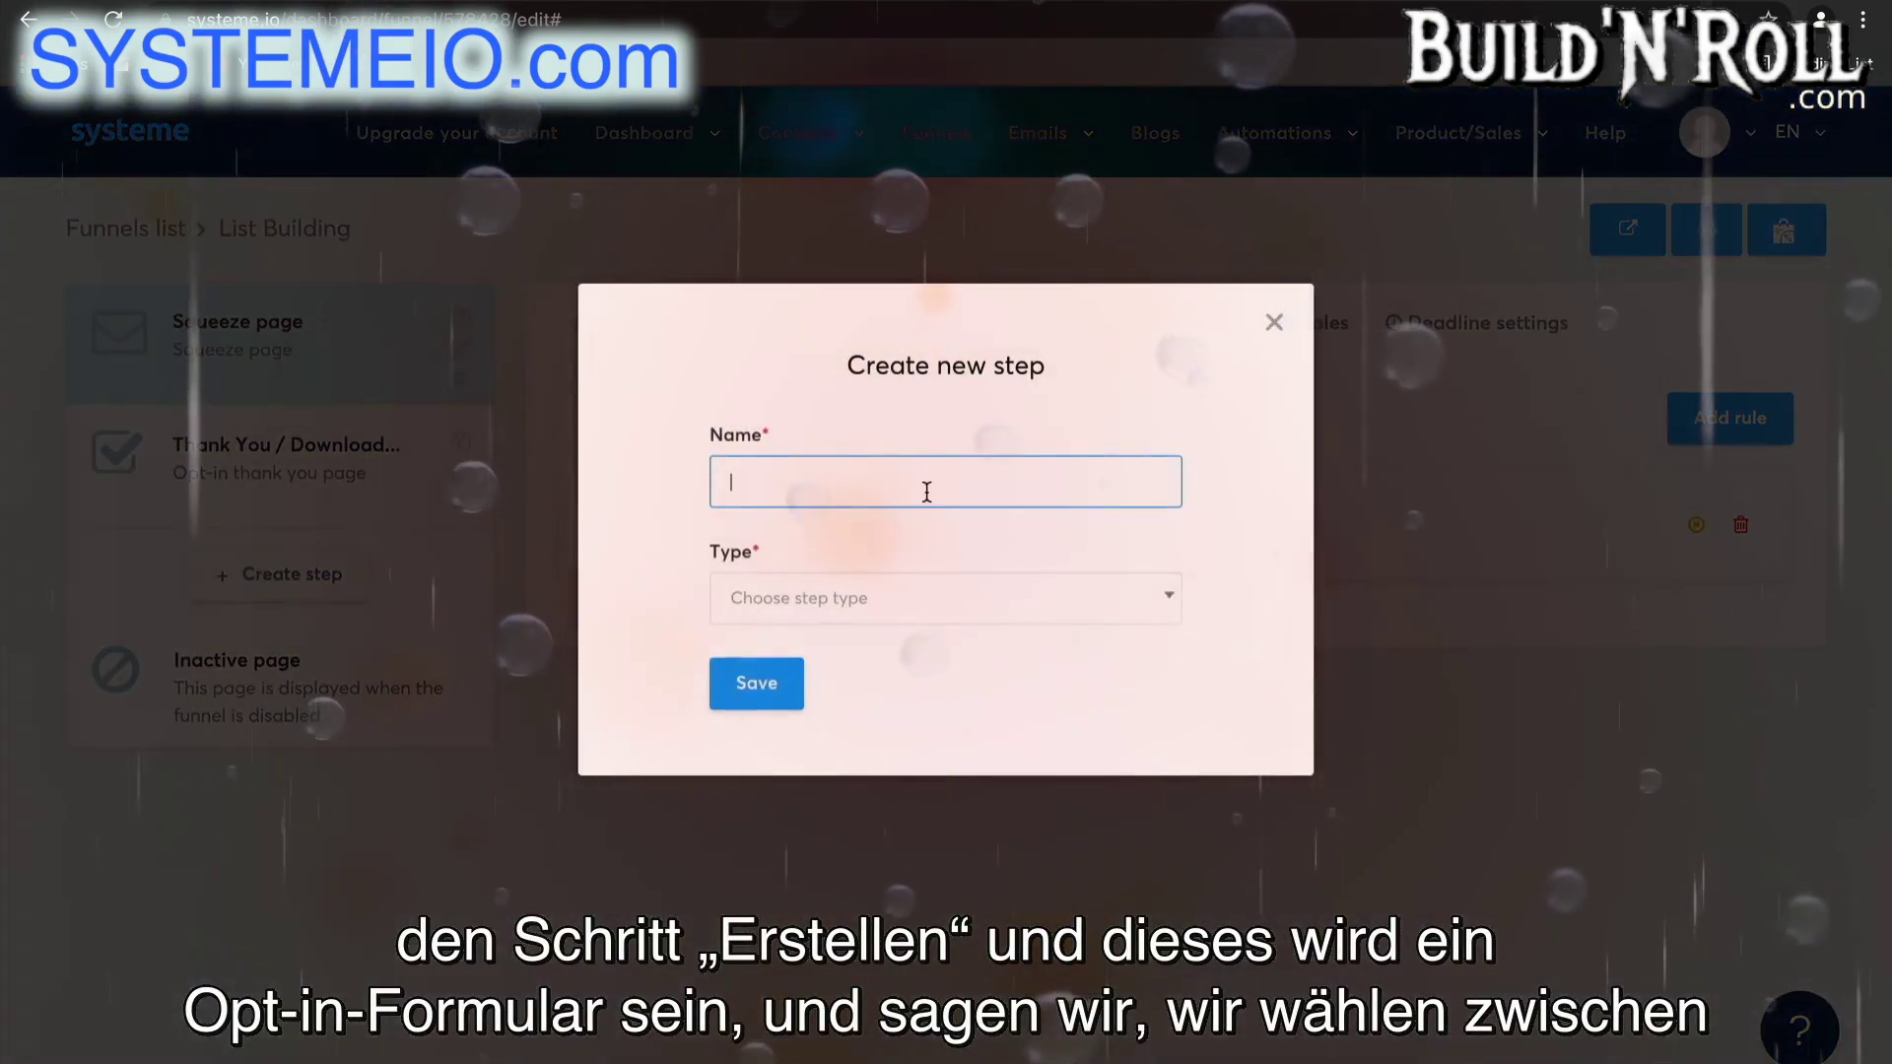
left_click(927, 490)
type("o")
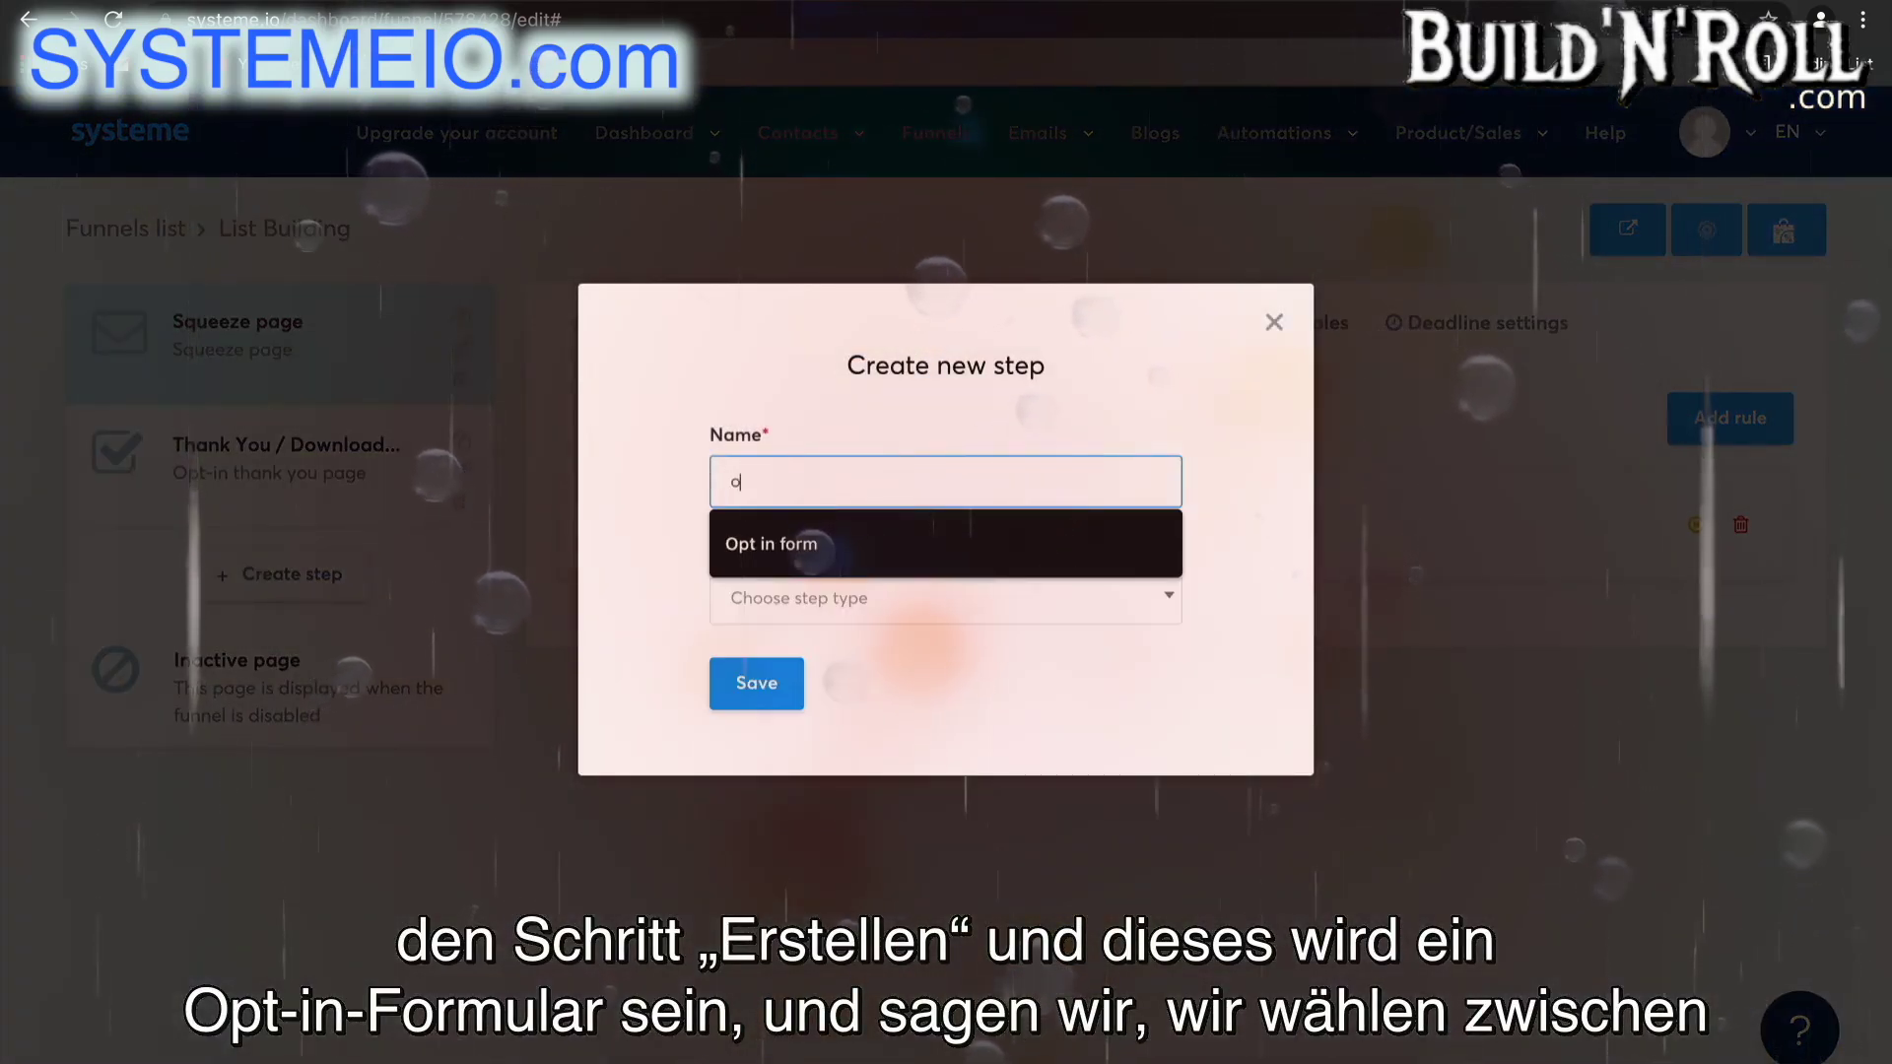
left_click(924, 537)
left_click(937, 610)
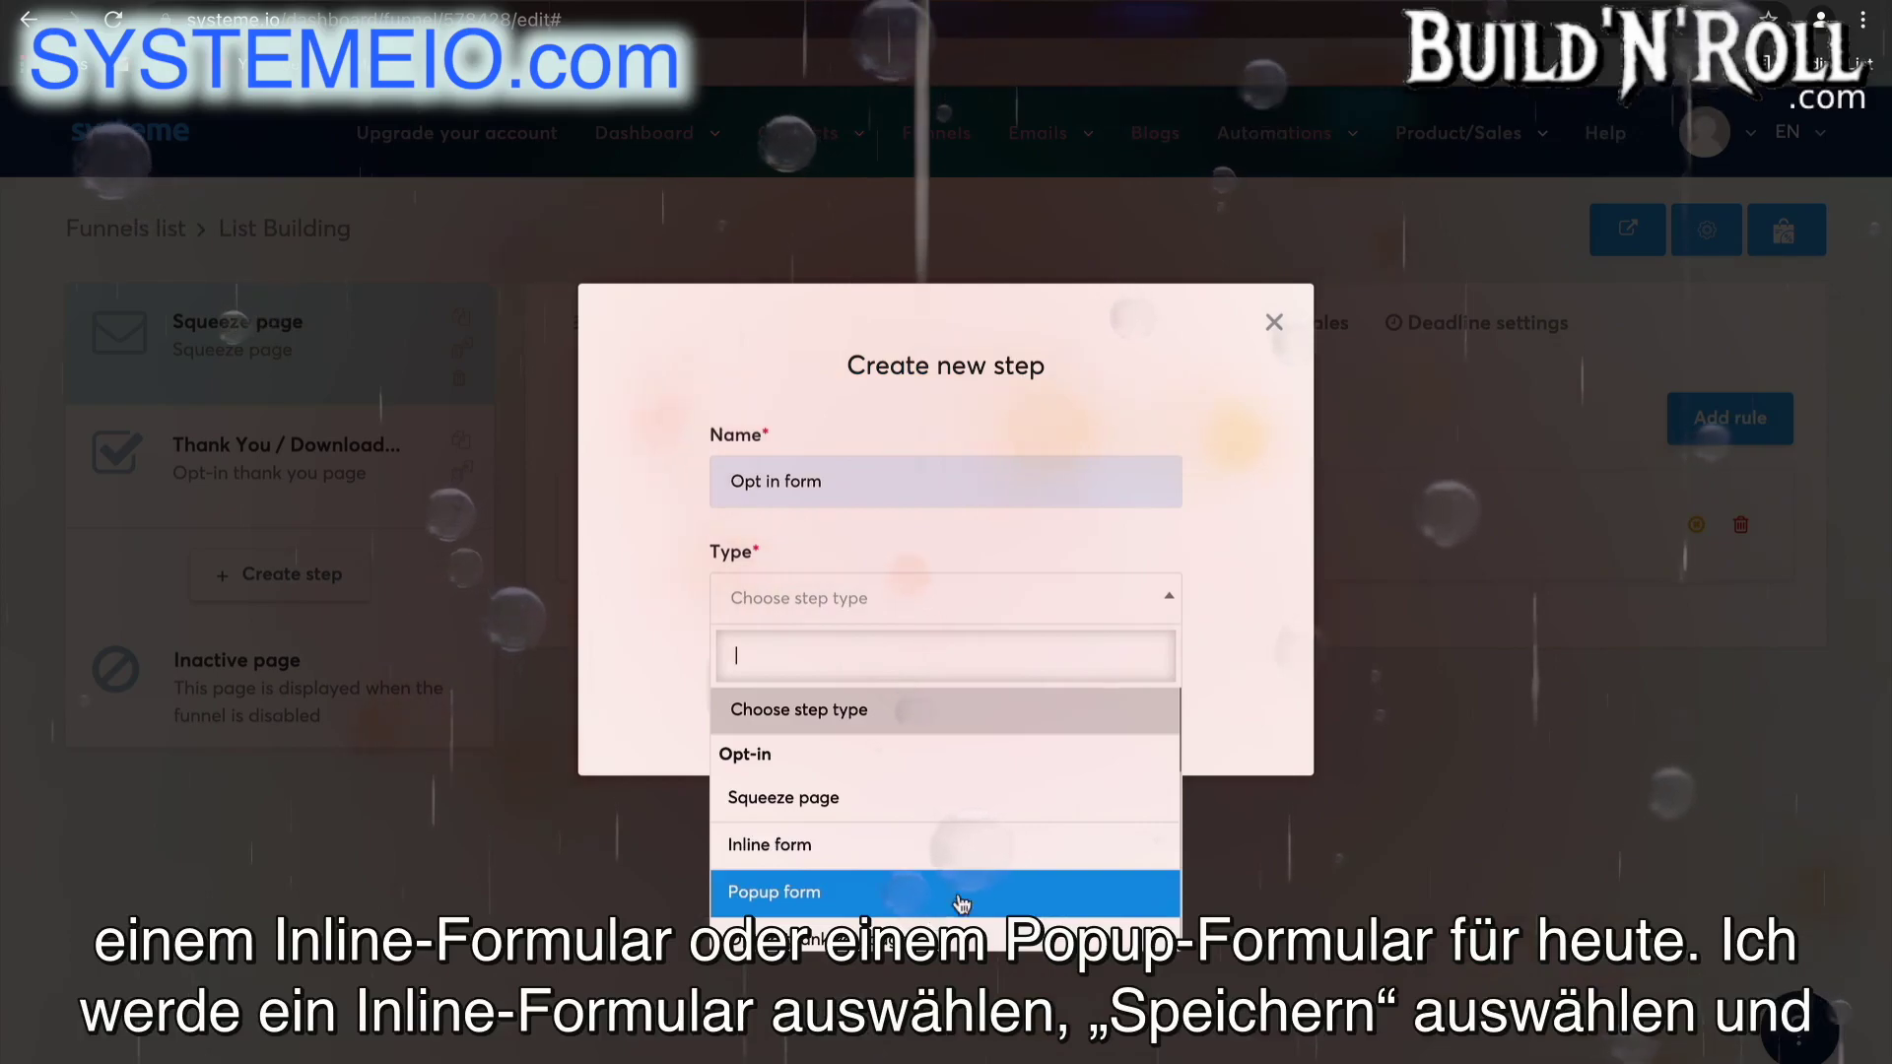
left_click(946, 854)
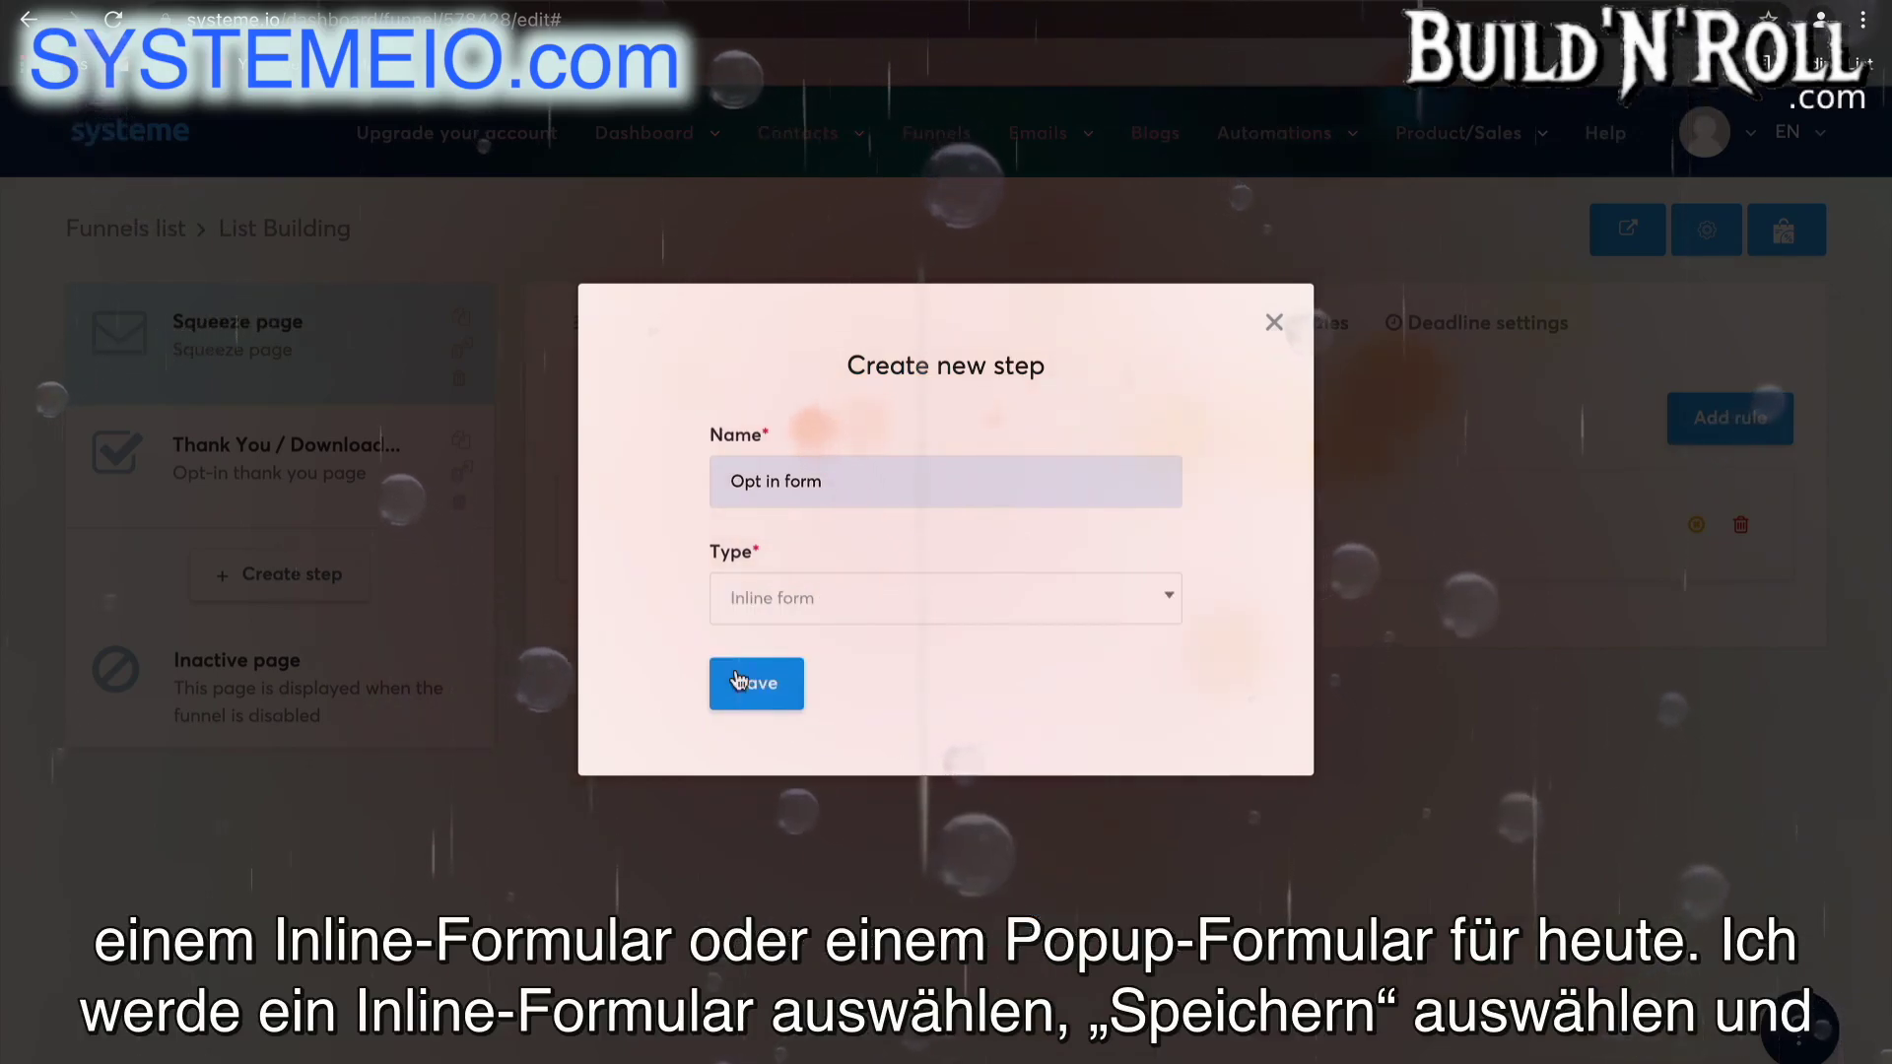
left_click(749, 685)
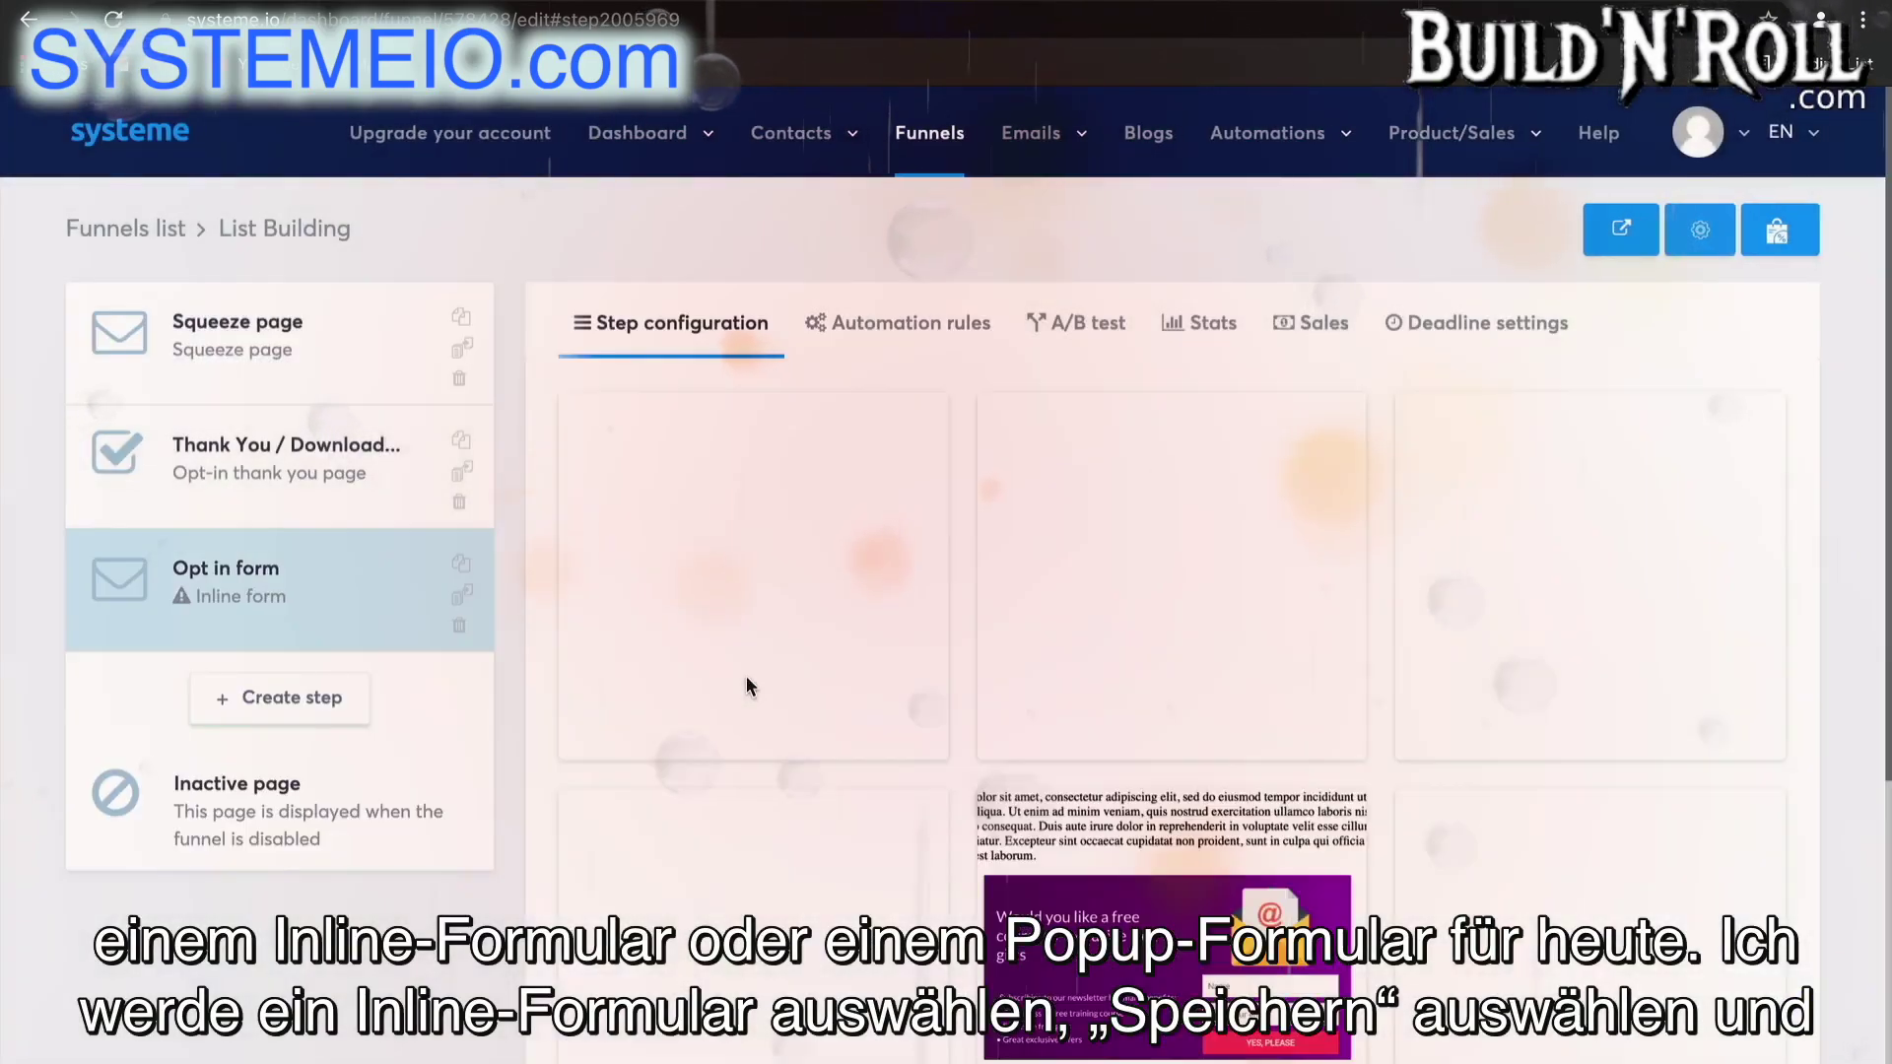
- Apply the green "Receive my tips by email" template to the opt-in form step
scroll(1201, 640, "down", 5)
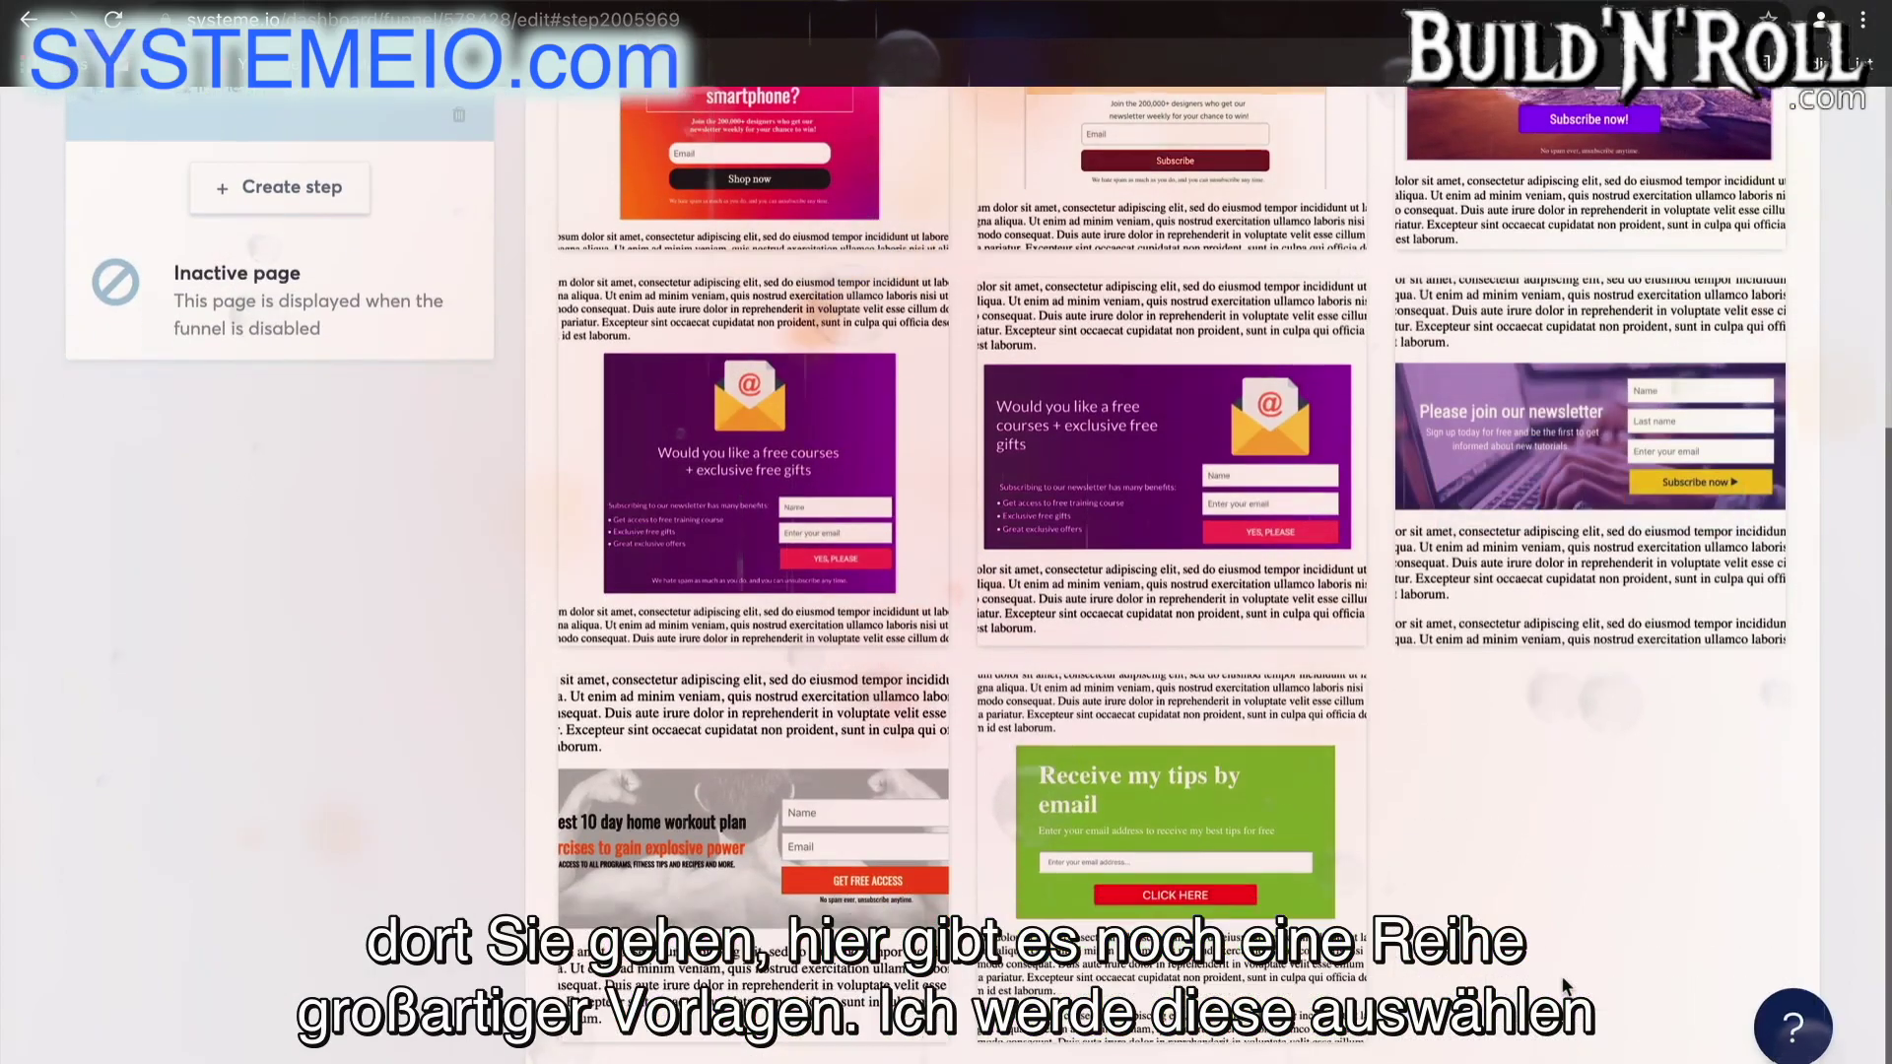
mouse_move(1074, 877)
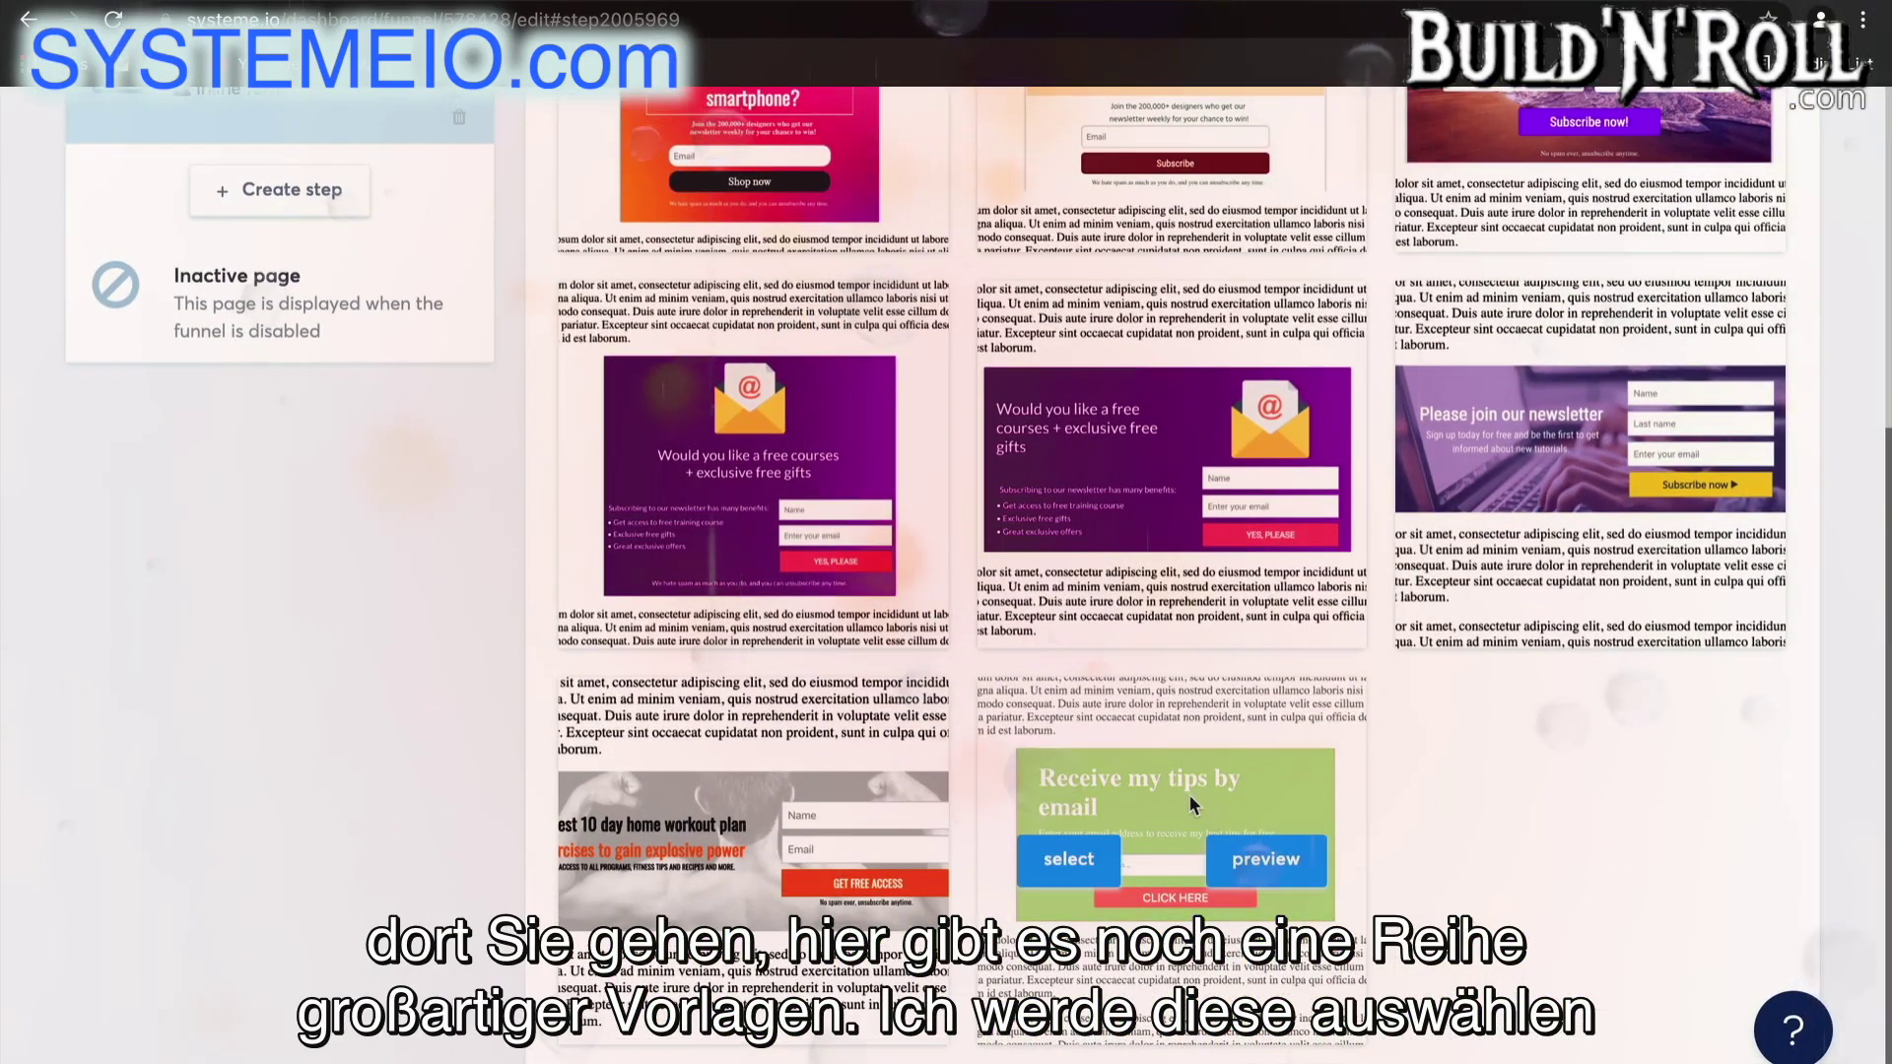
left_click(1069, 860)
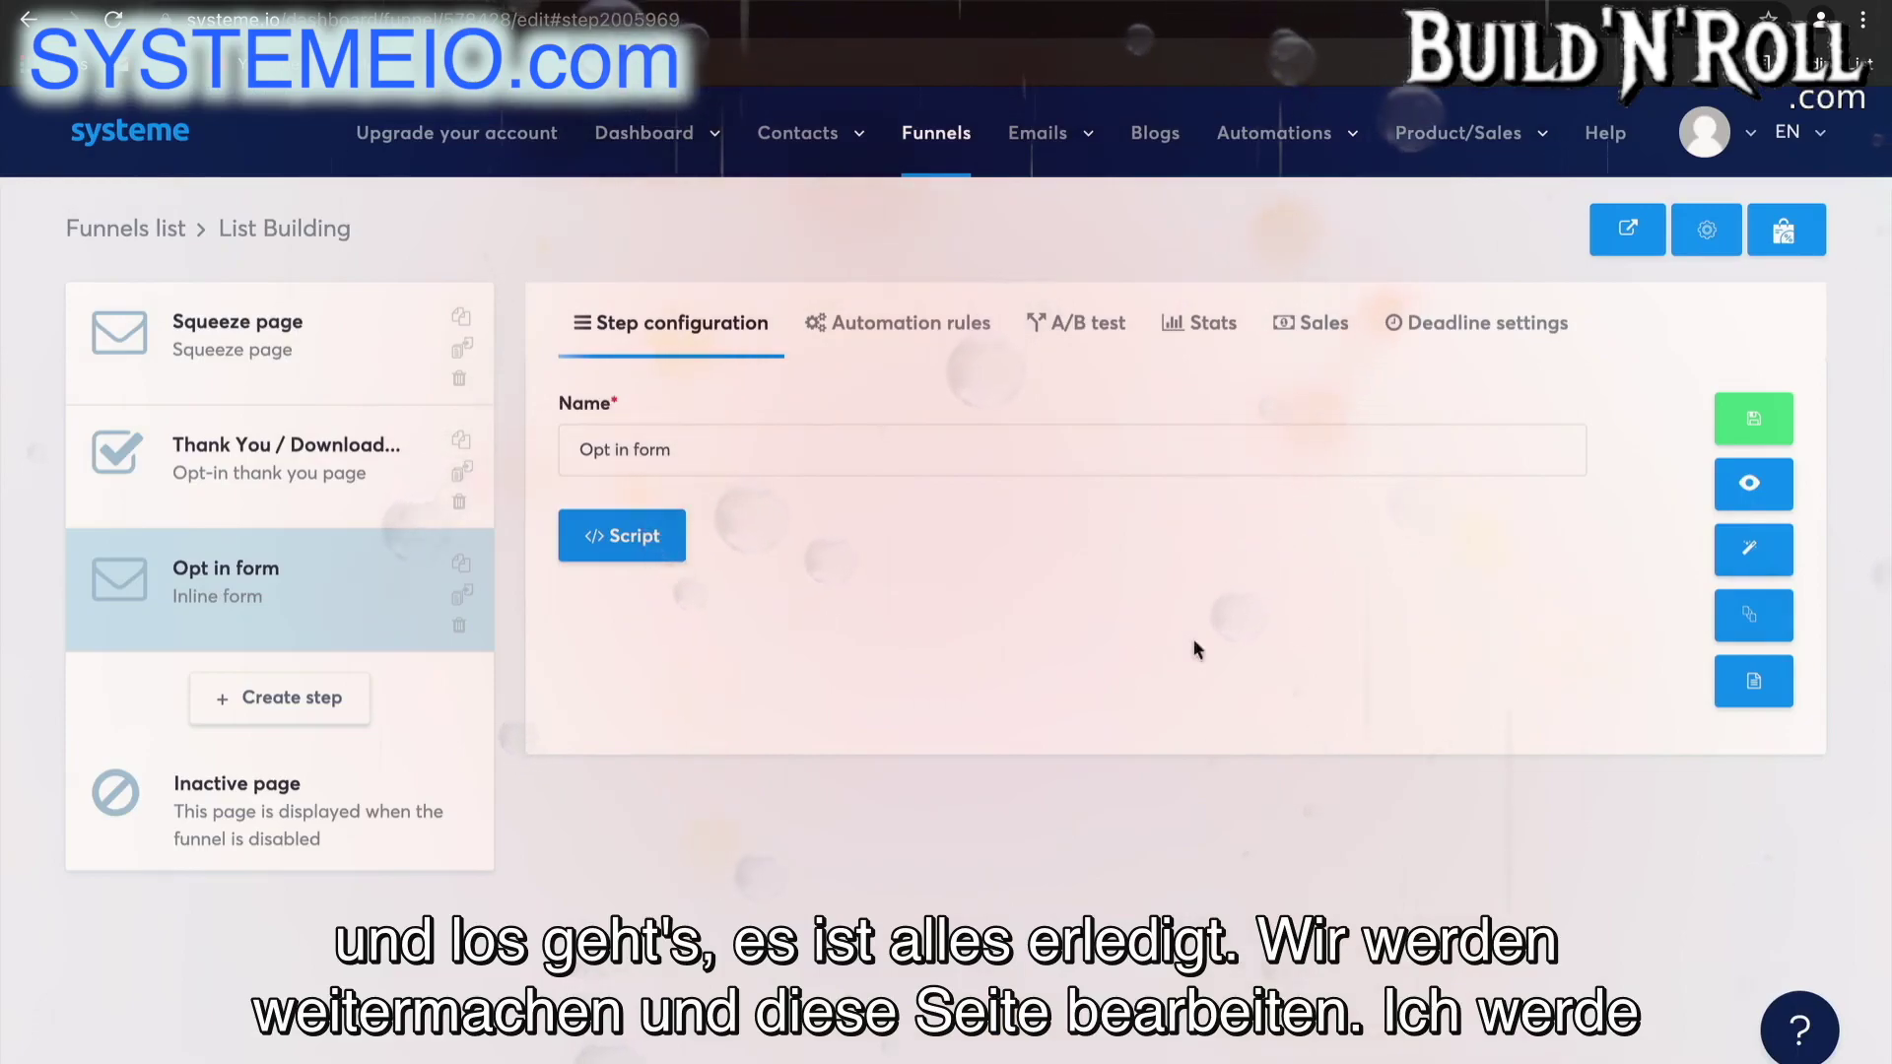
- Open the opt-in form in the page editor and center-align its headline and the description text below it
left_click(1746, 552)
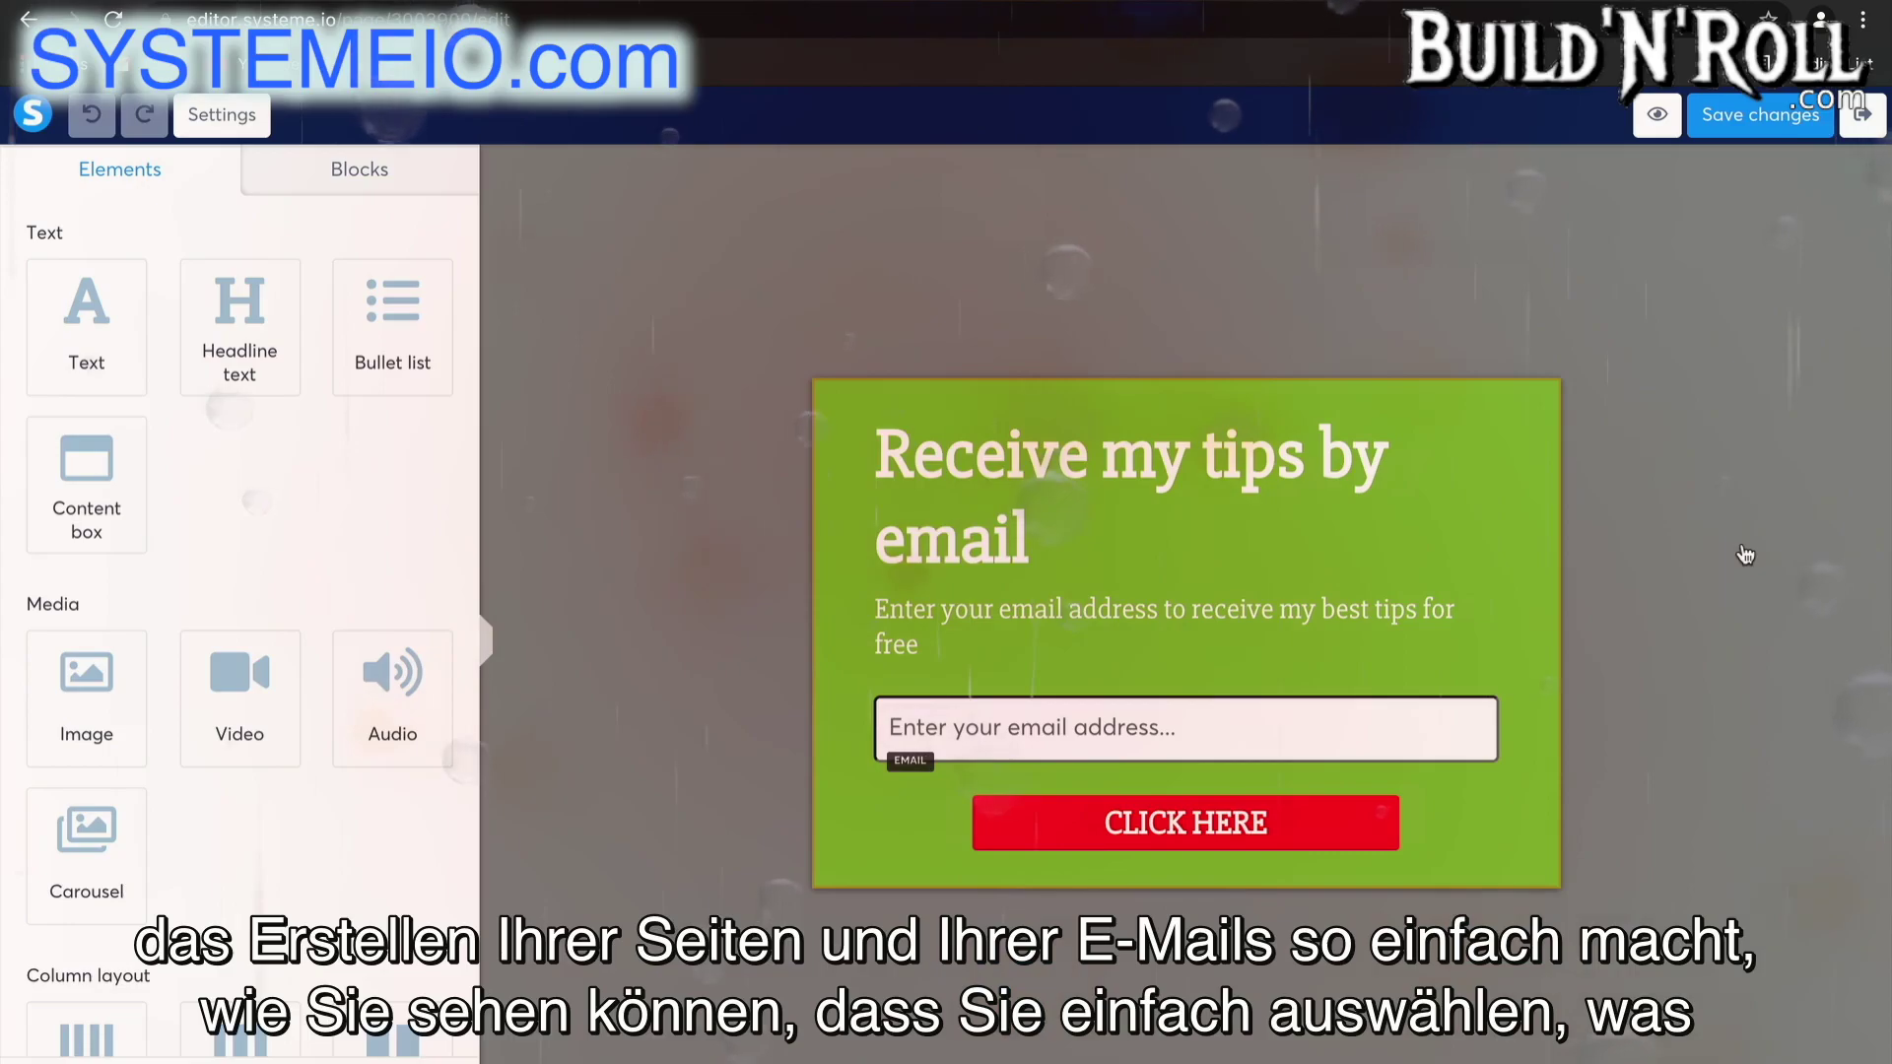
left_click(1292, 514)
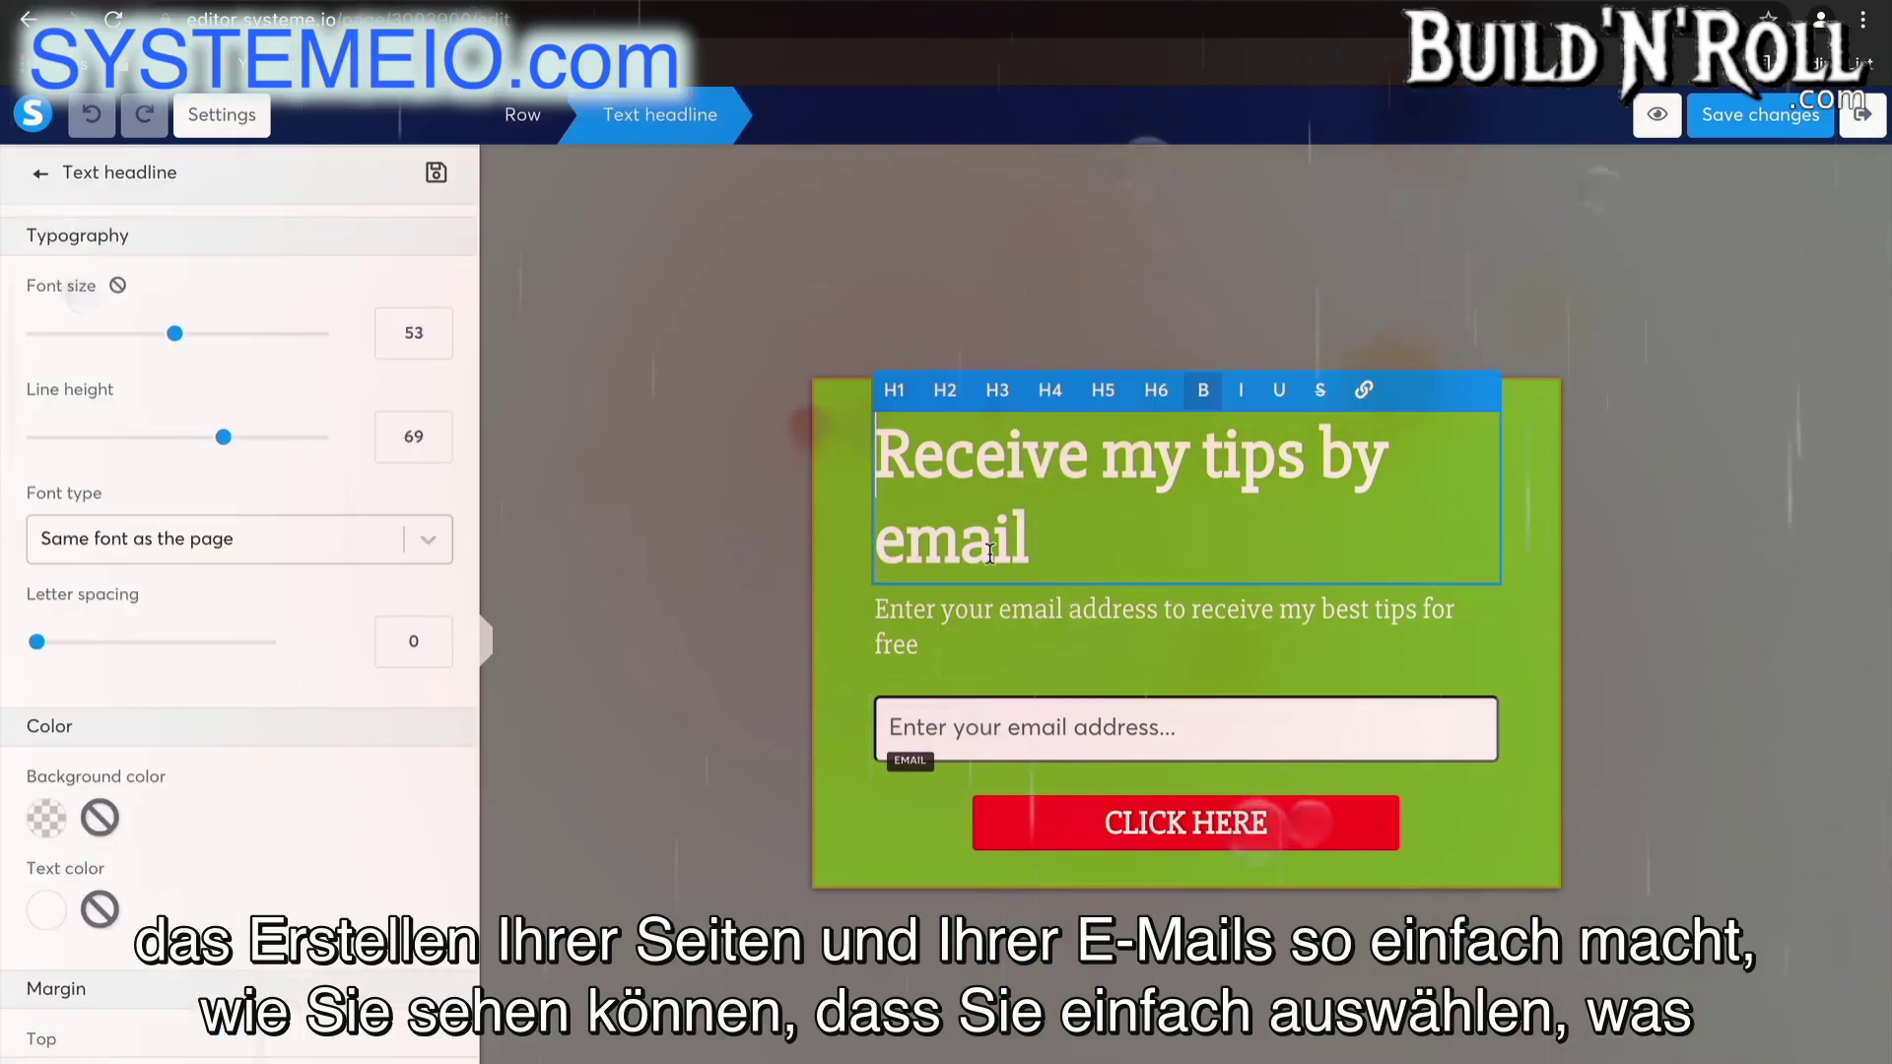
scroll(292, 658, "down", 8)
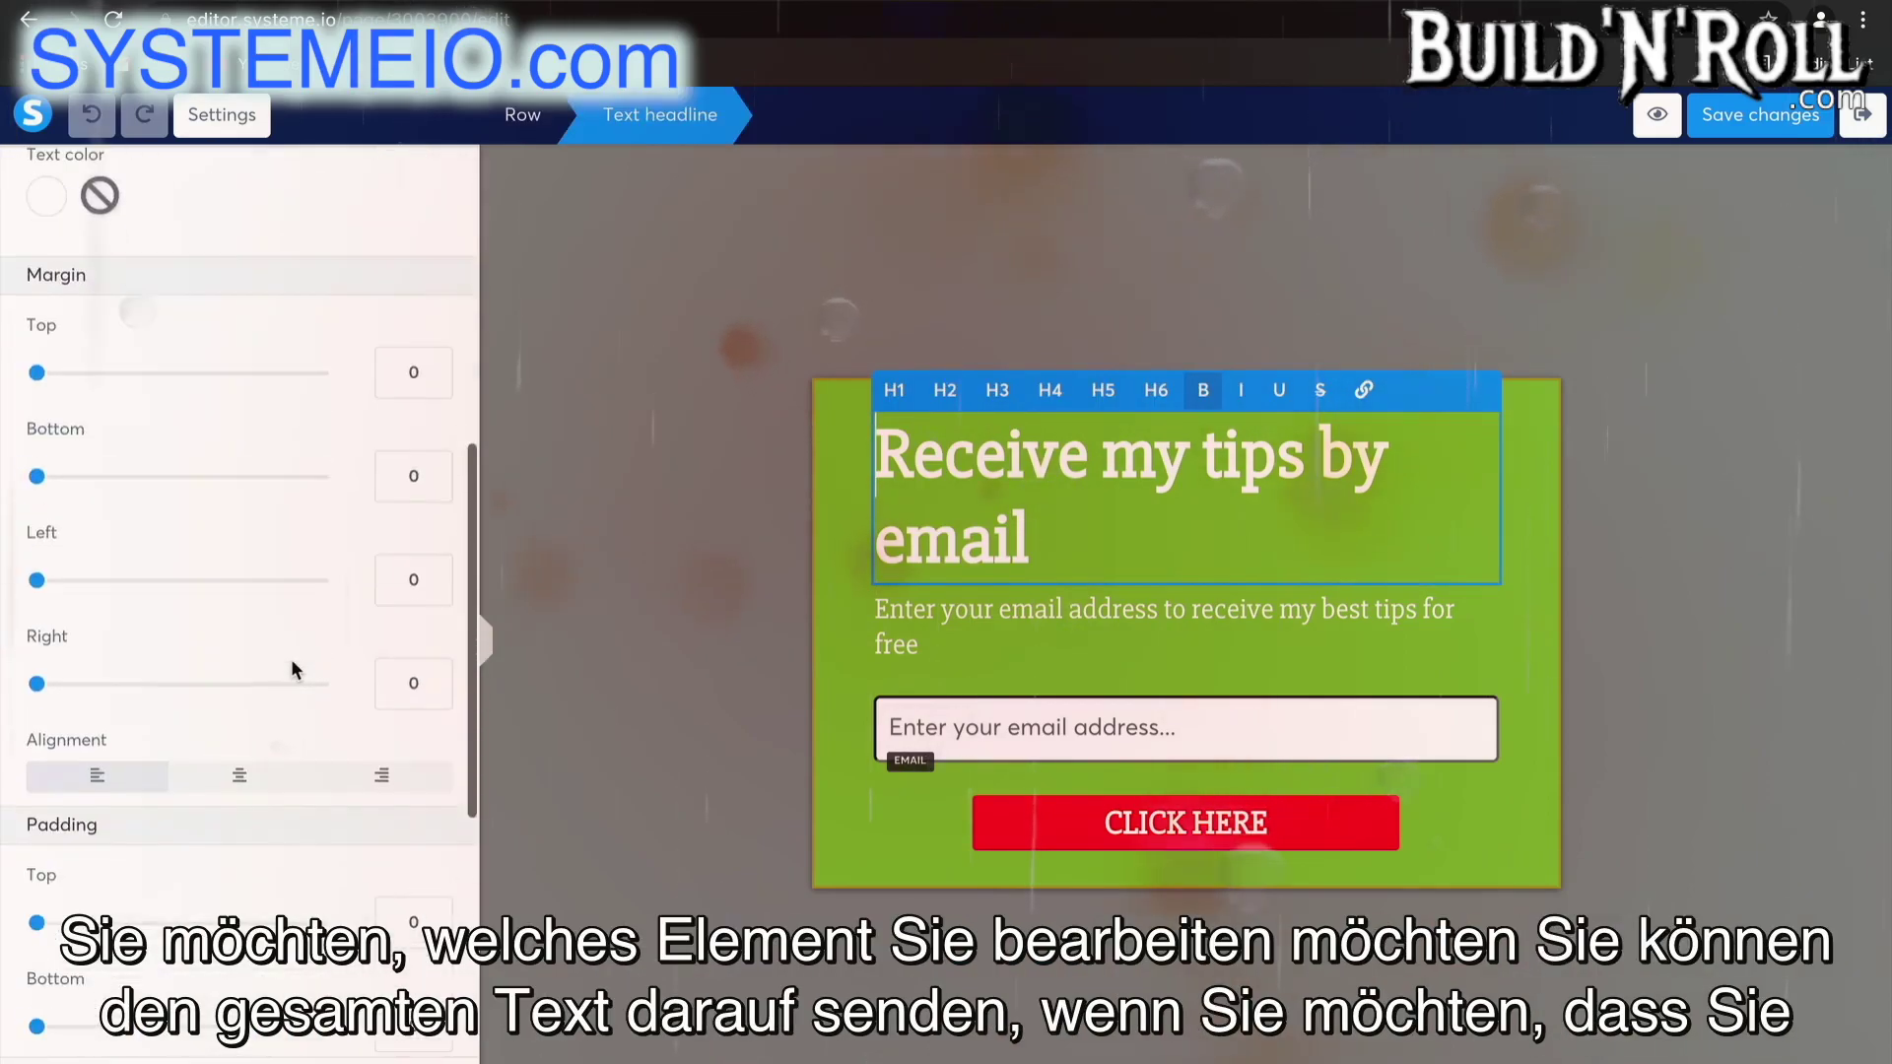
left_click(240, 662)
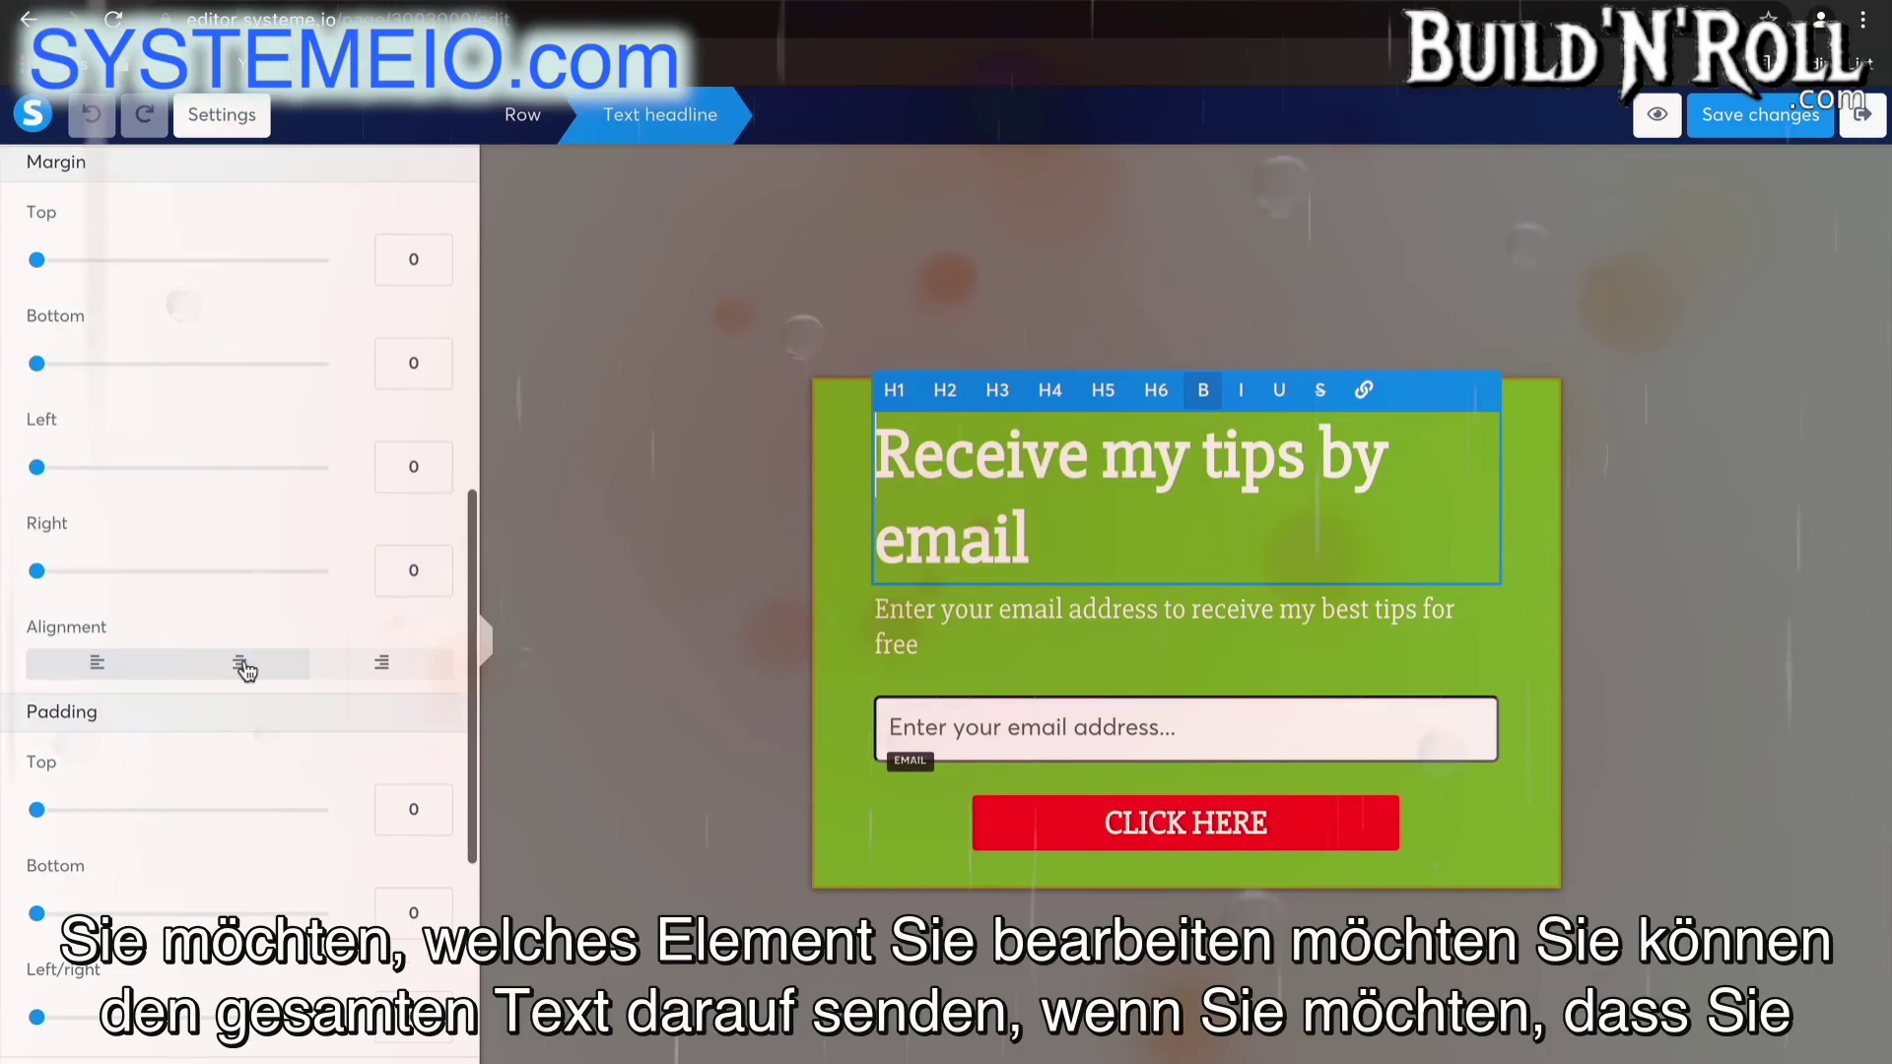
left_click(1040, 609)
left_click(1015, 618)
scroll(258, 785, "down", 8)
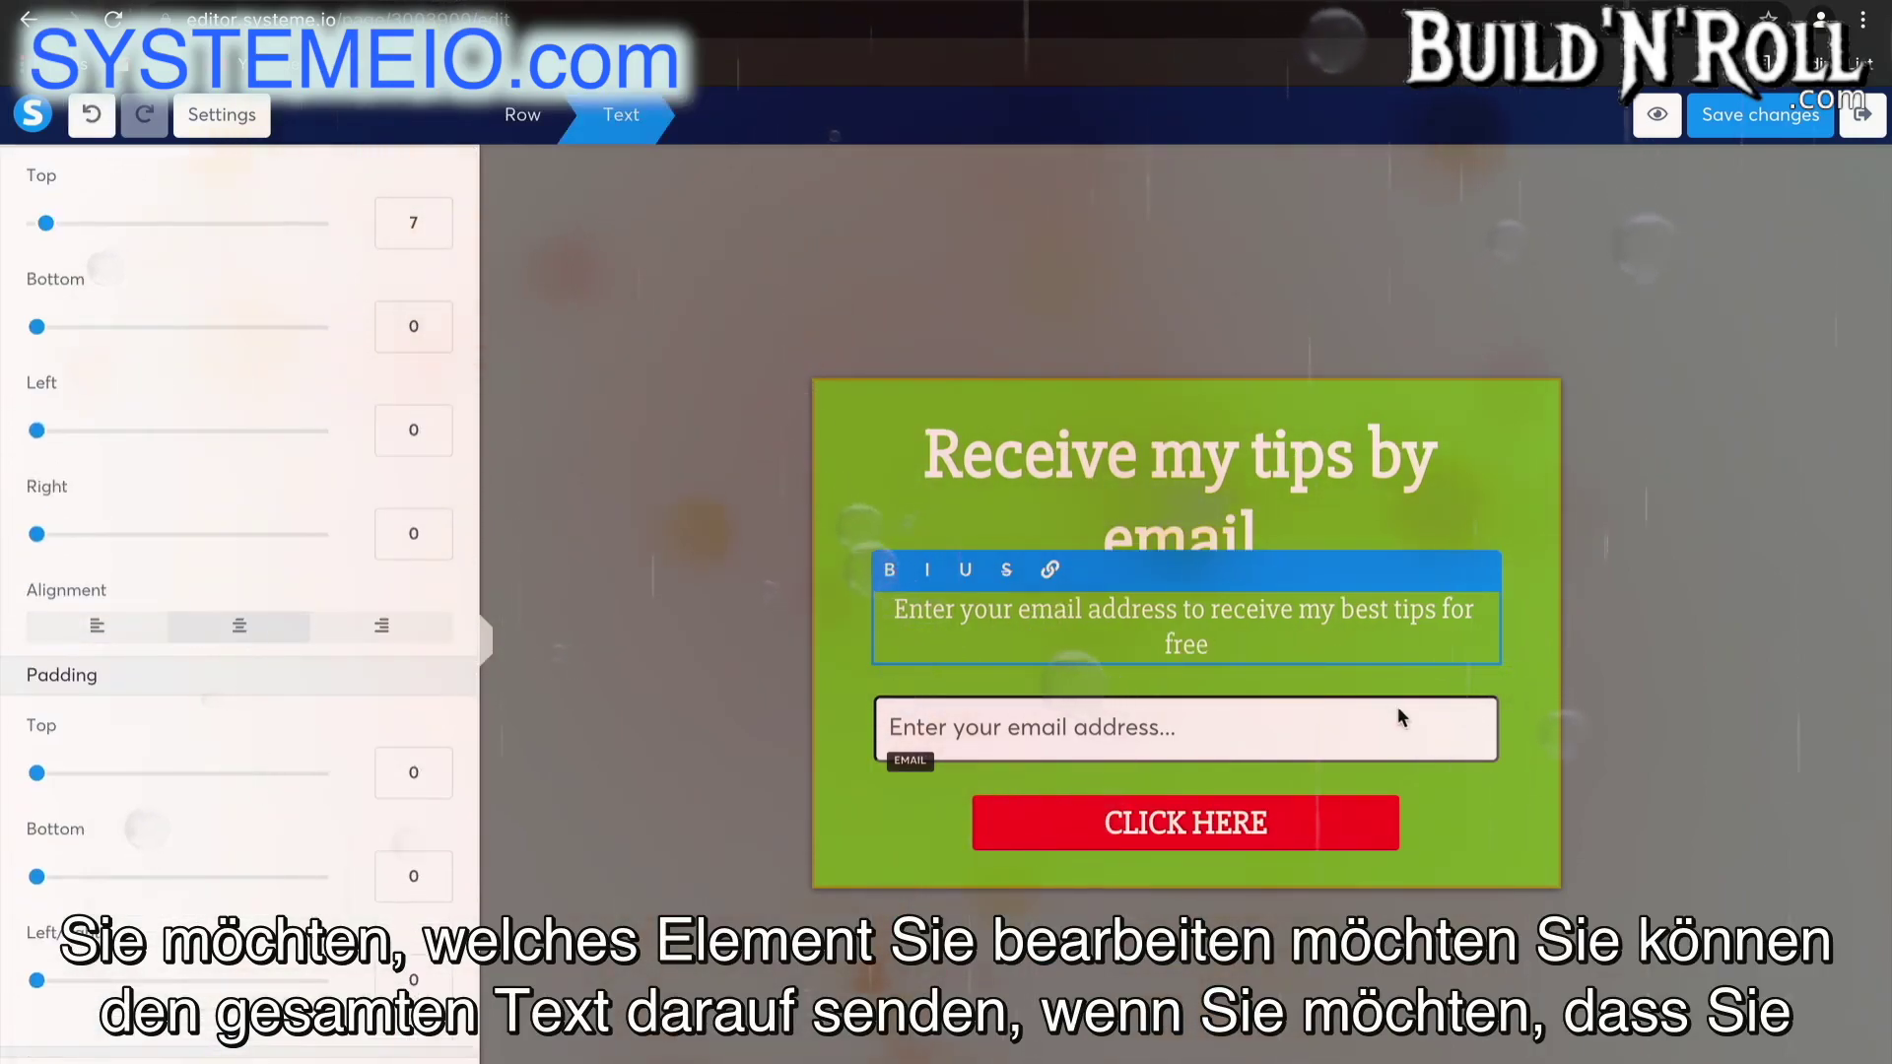
- Change the background color of the "CLICK HERE" button to yellow
left_click(1288, 839)
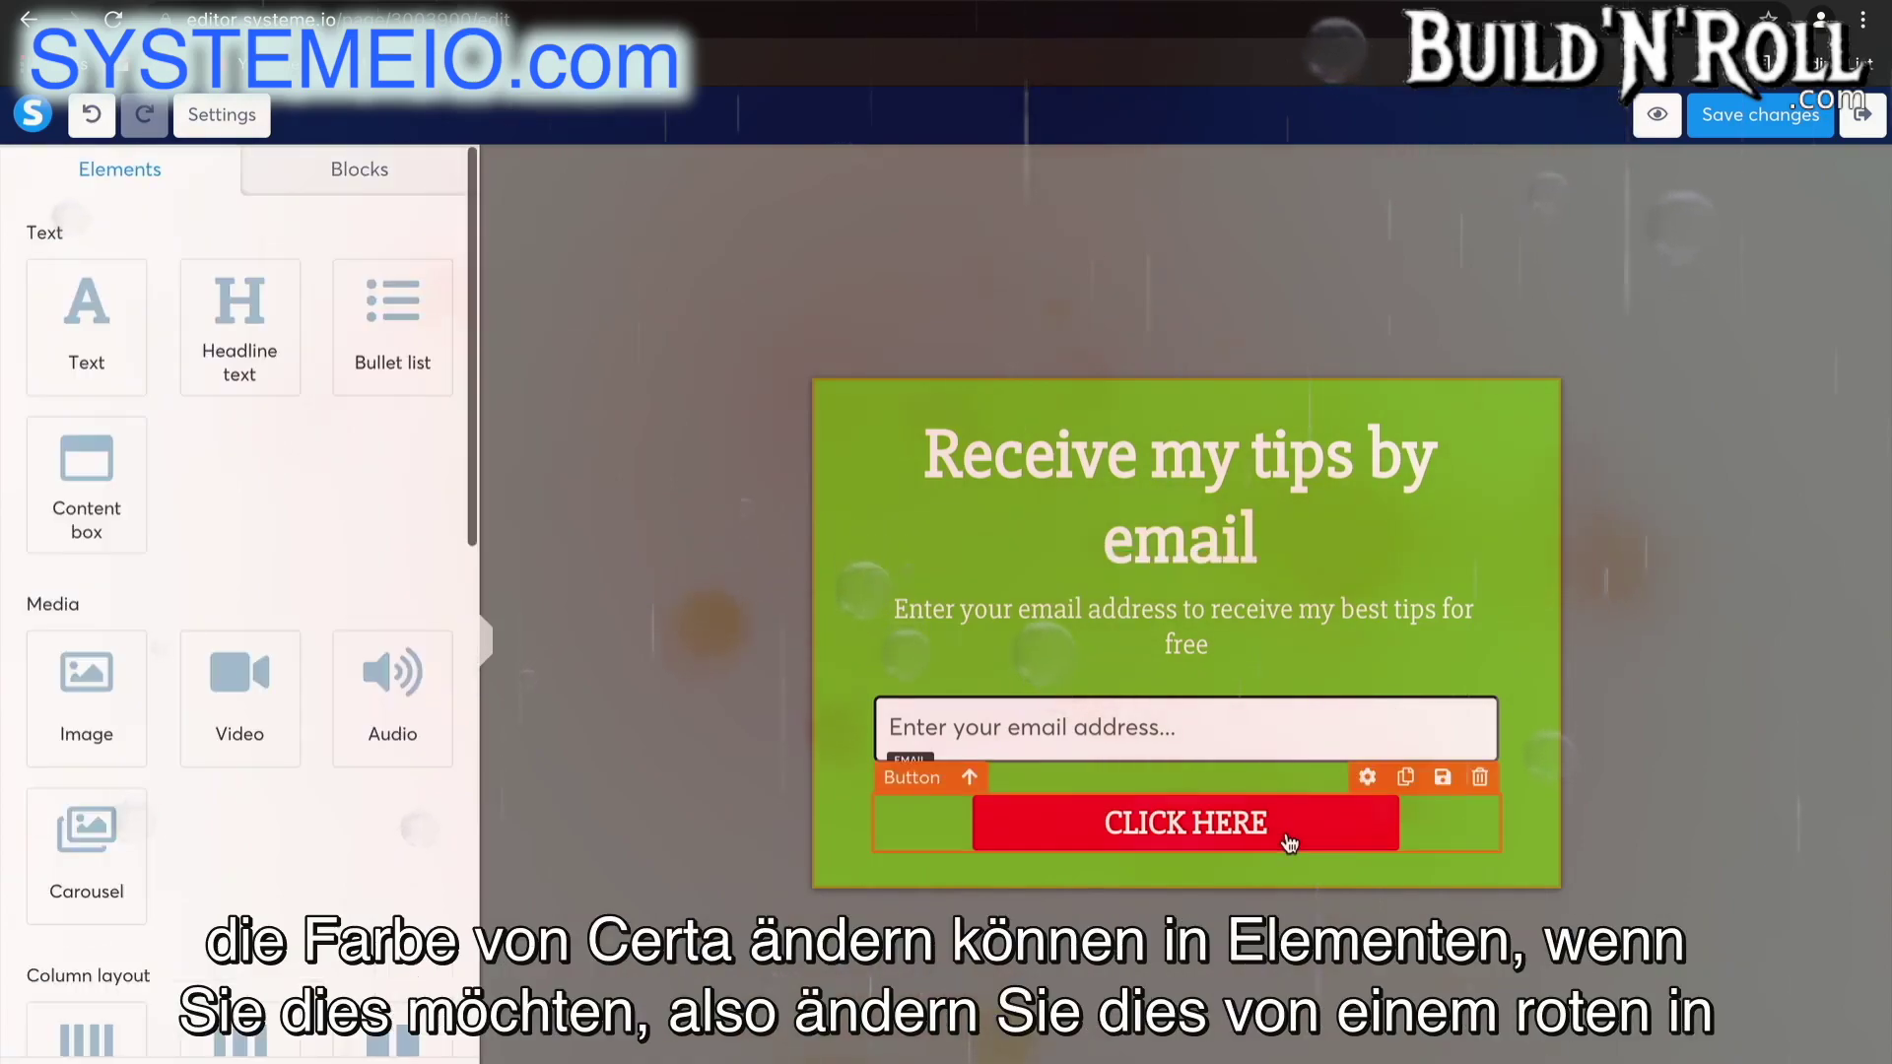
left_click(1290, 842)
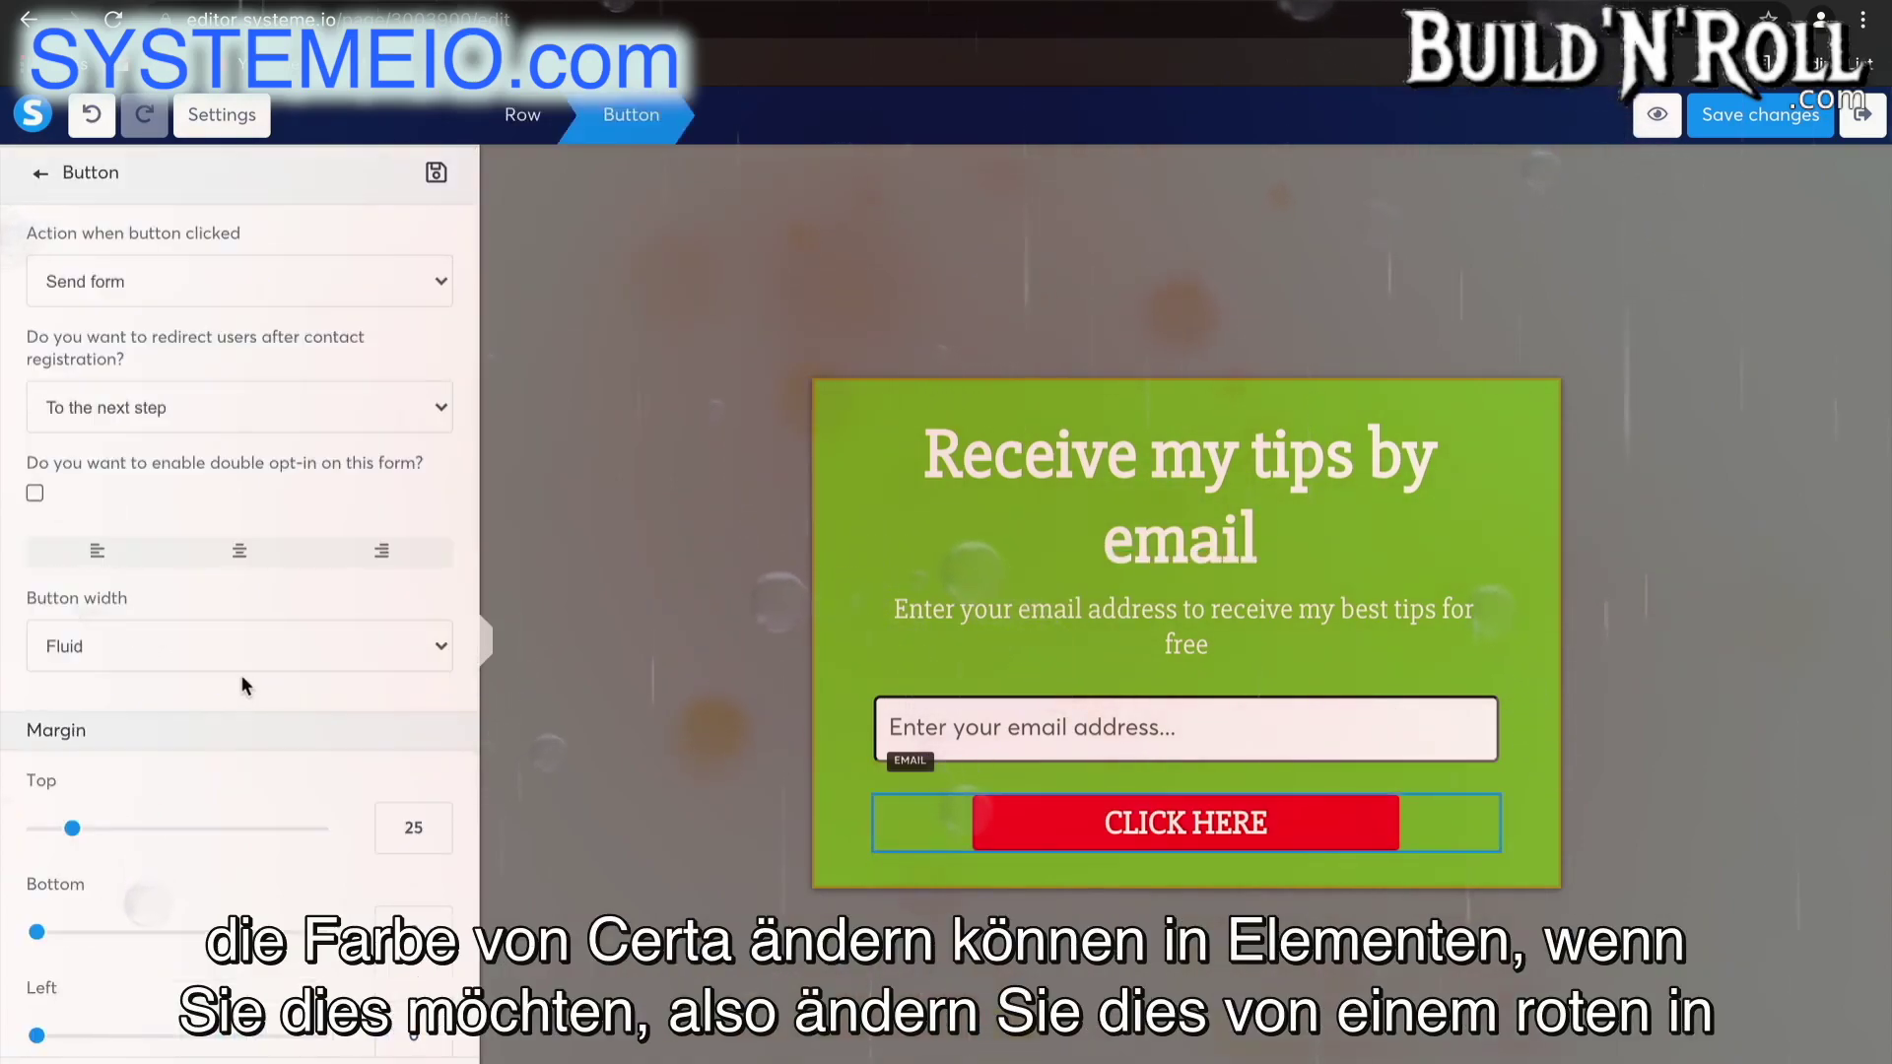
scroll(242, 677, "down", 13)
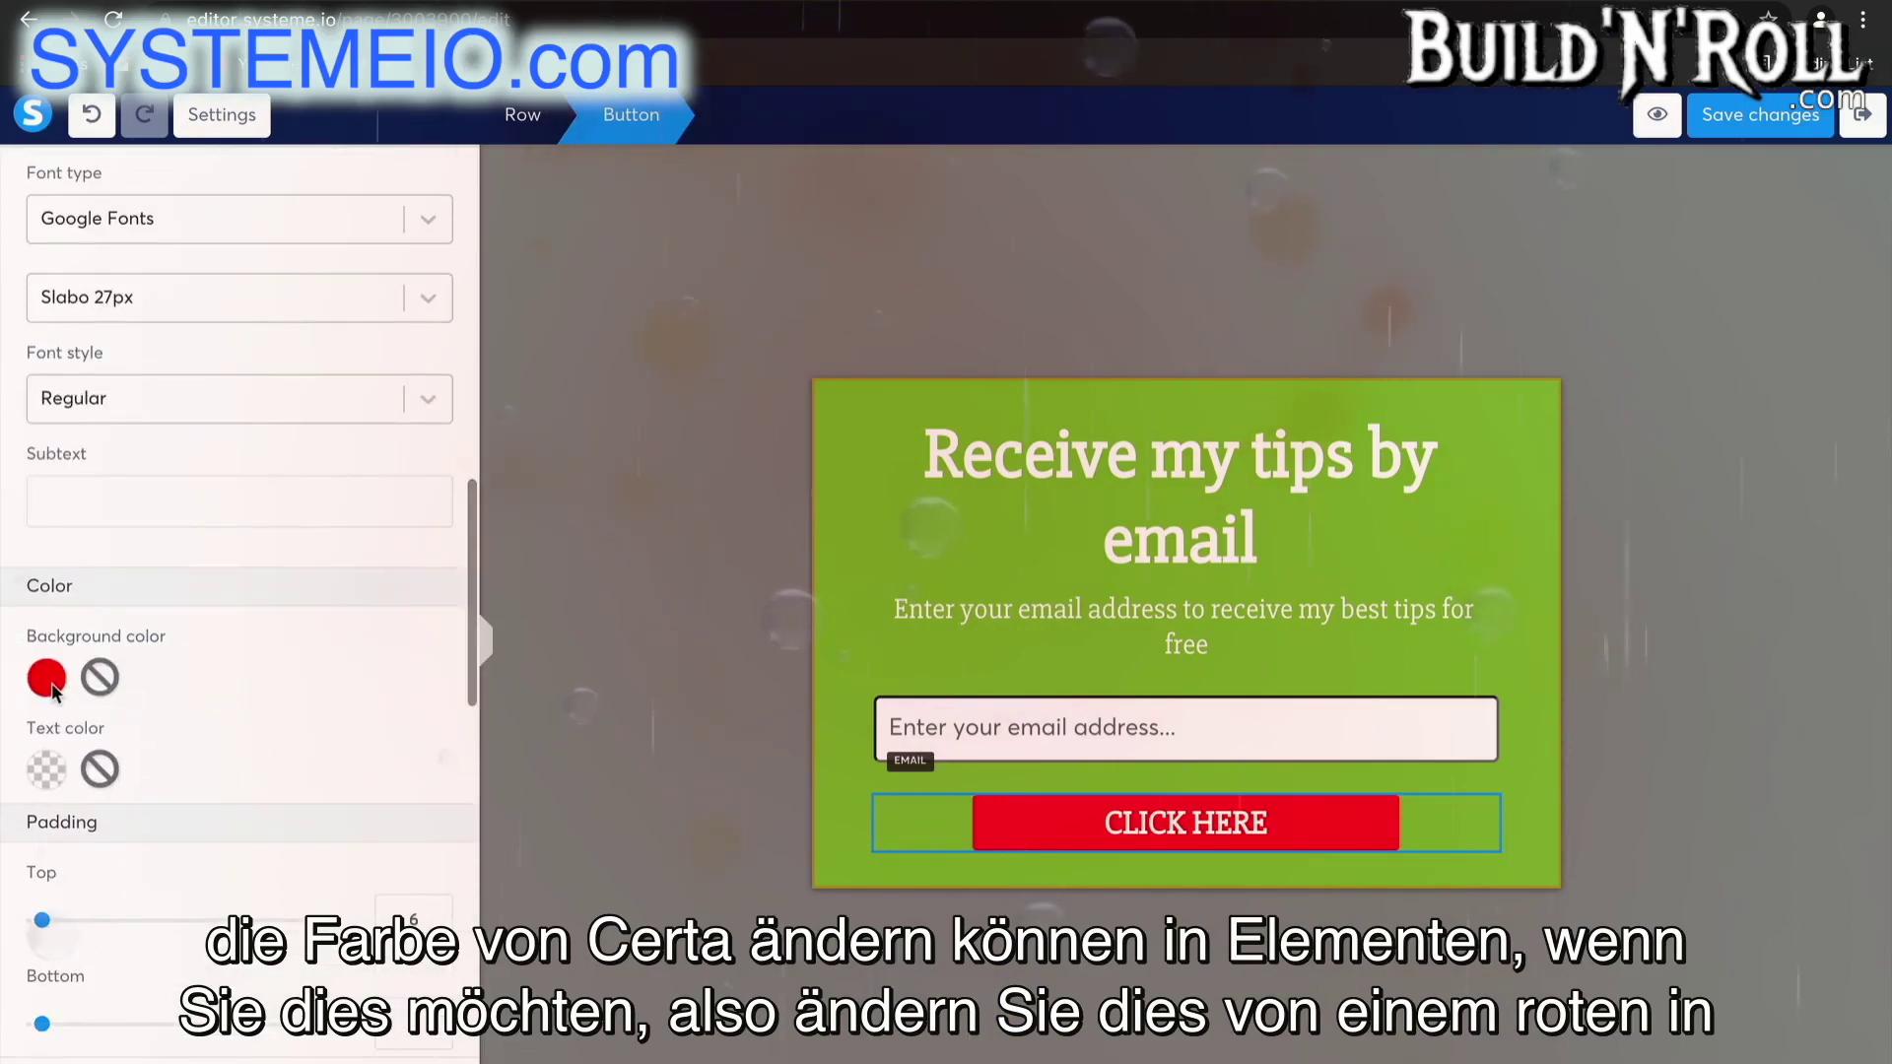
left_click(46, 679)
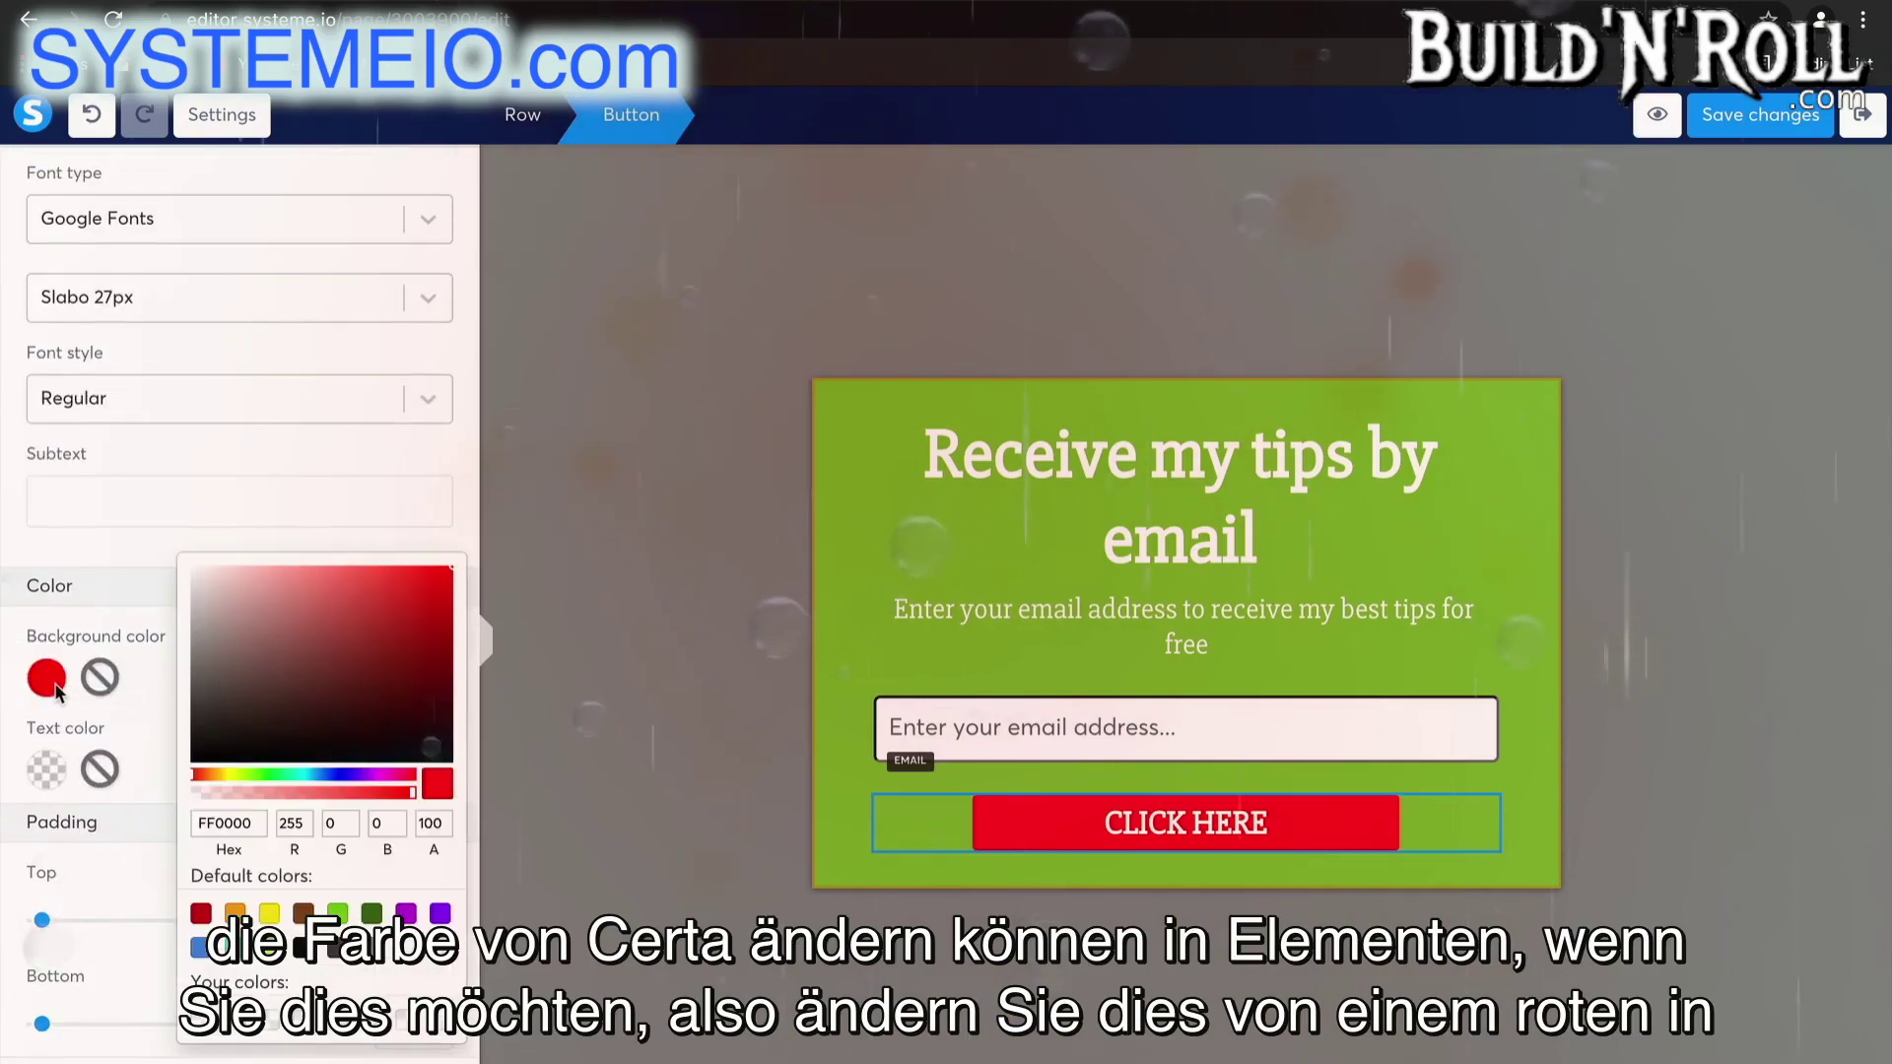
left_click(271, 916)
left_click(630, 467)
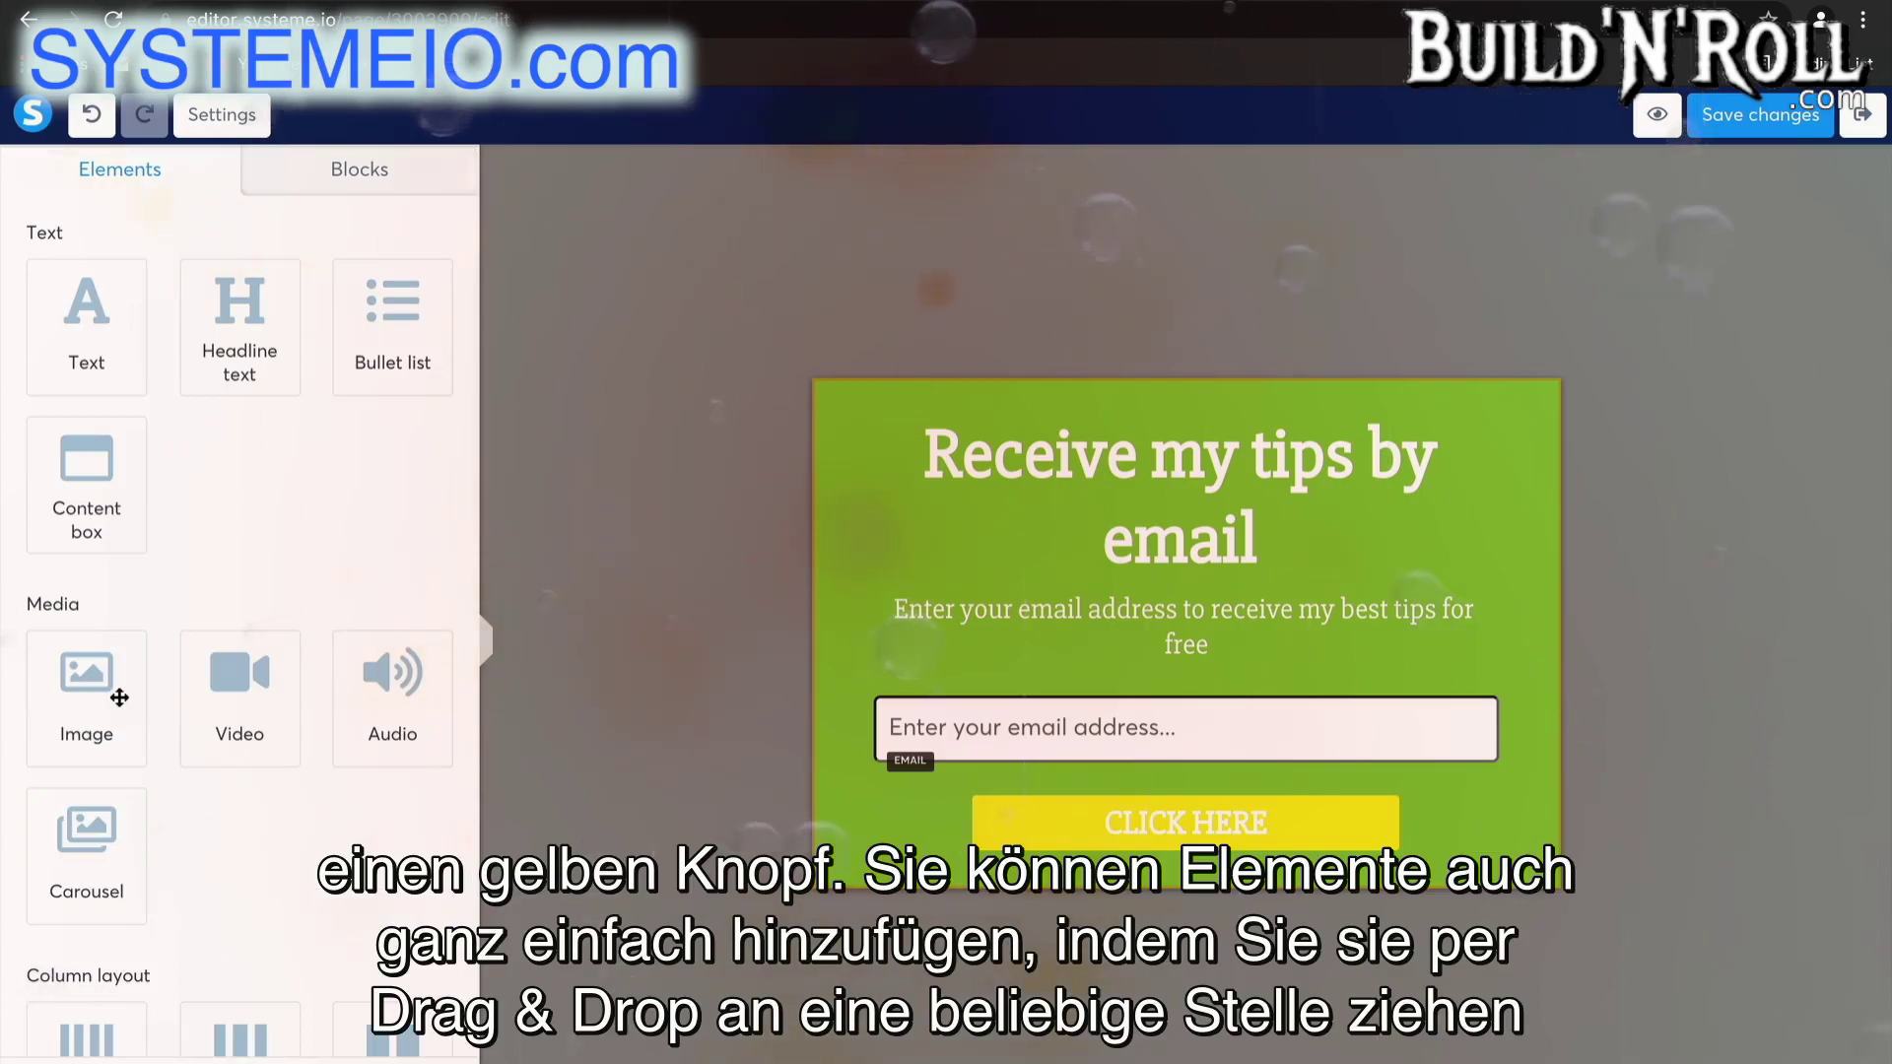
- Add an image element between the description text and the email field without uploading a file, and delete it again
left_click_drag(119, 698, 1201, 646)
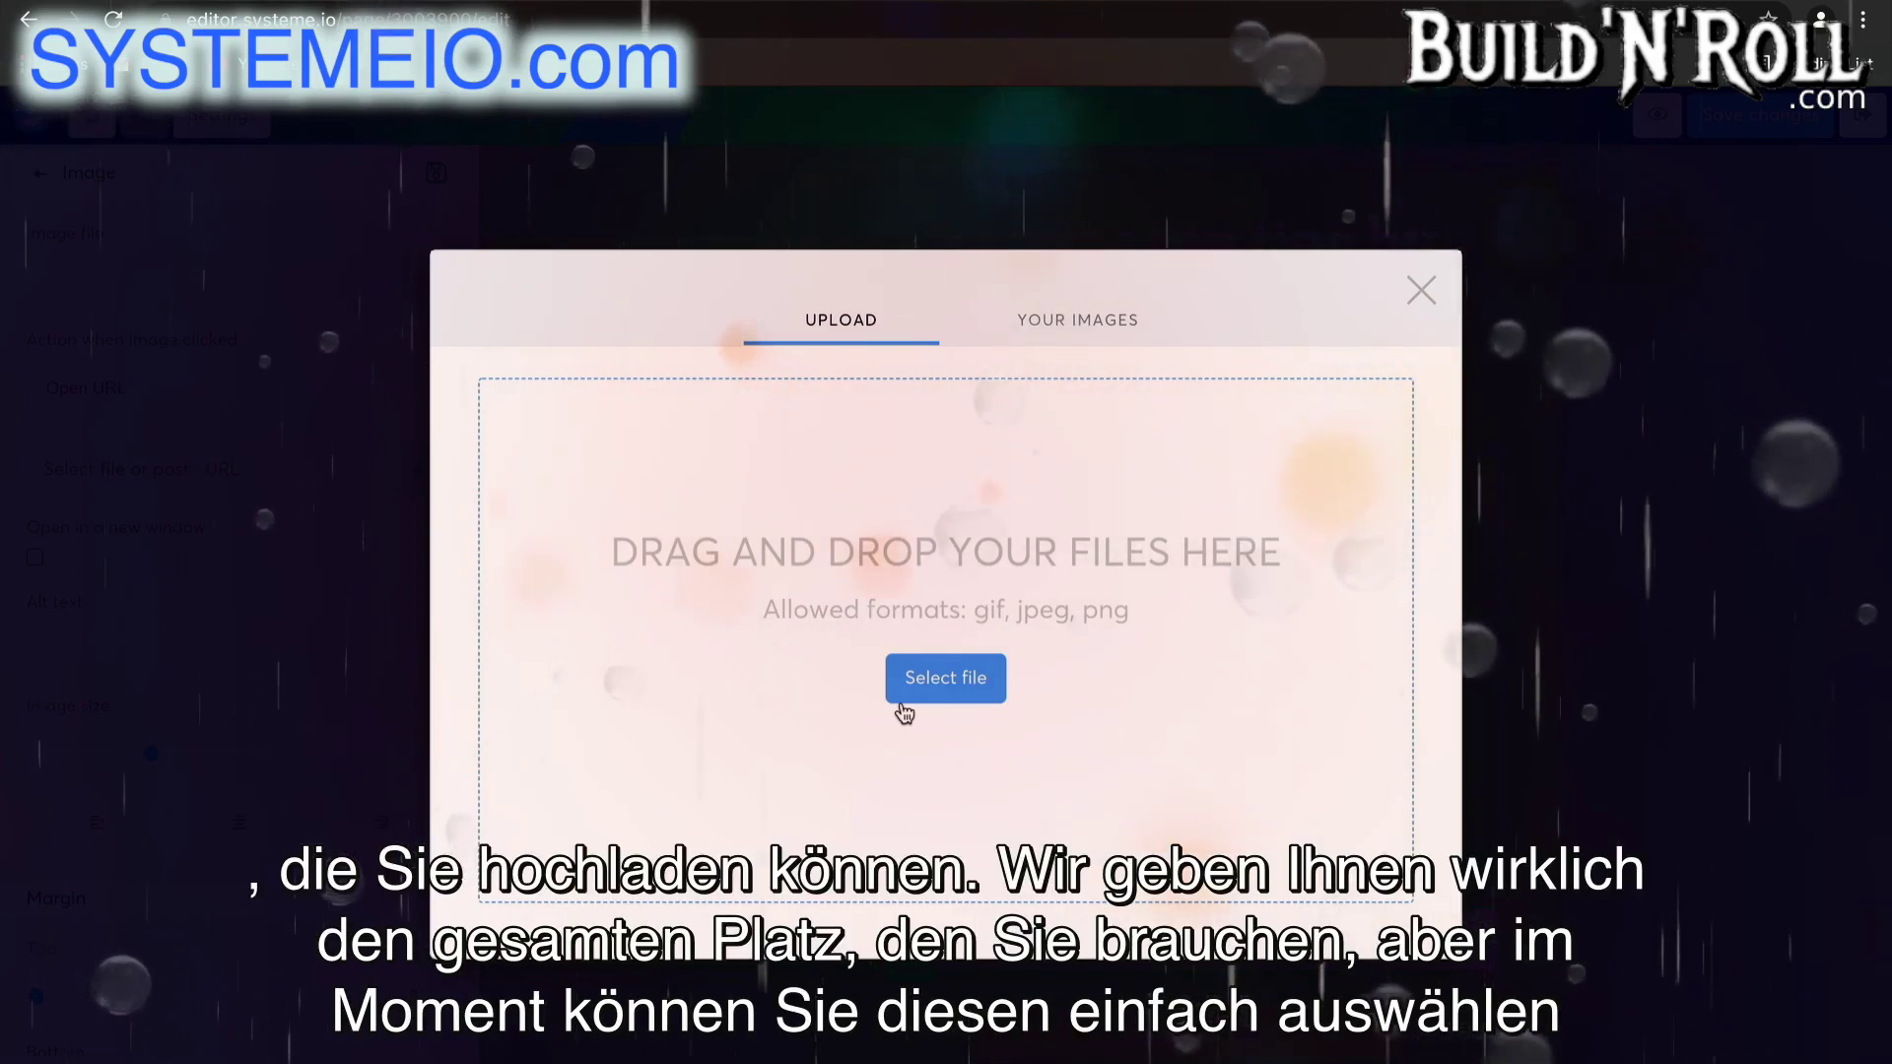
left_click(1416, 288)
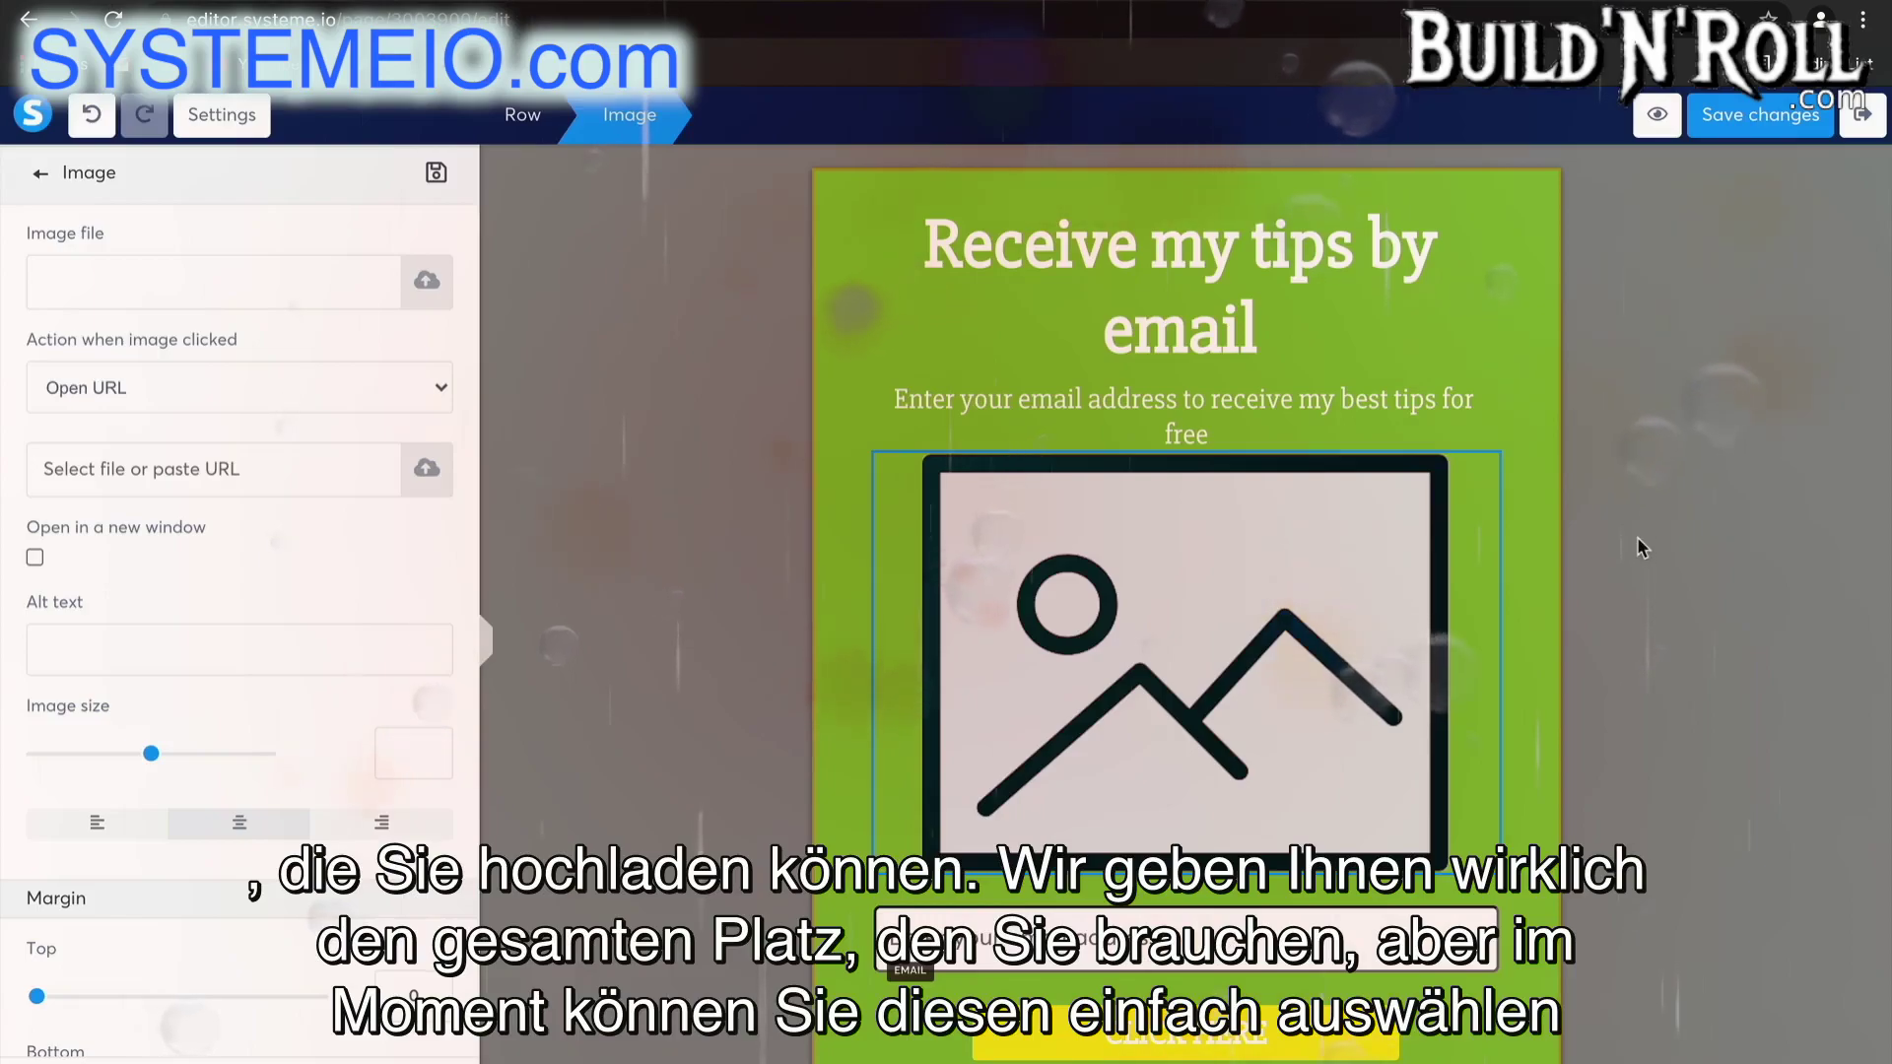
left_click(1303, 644)
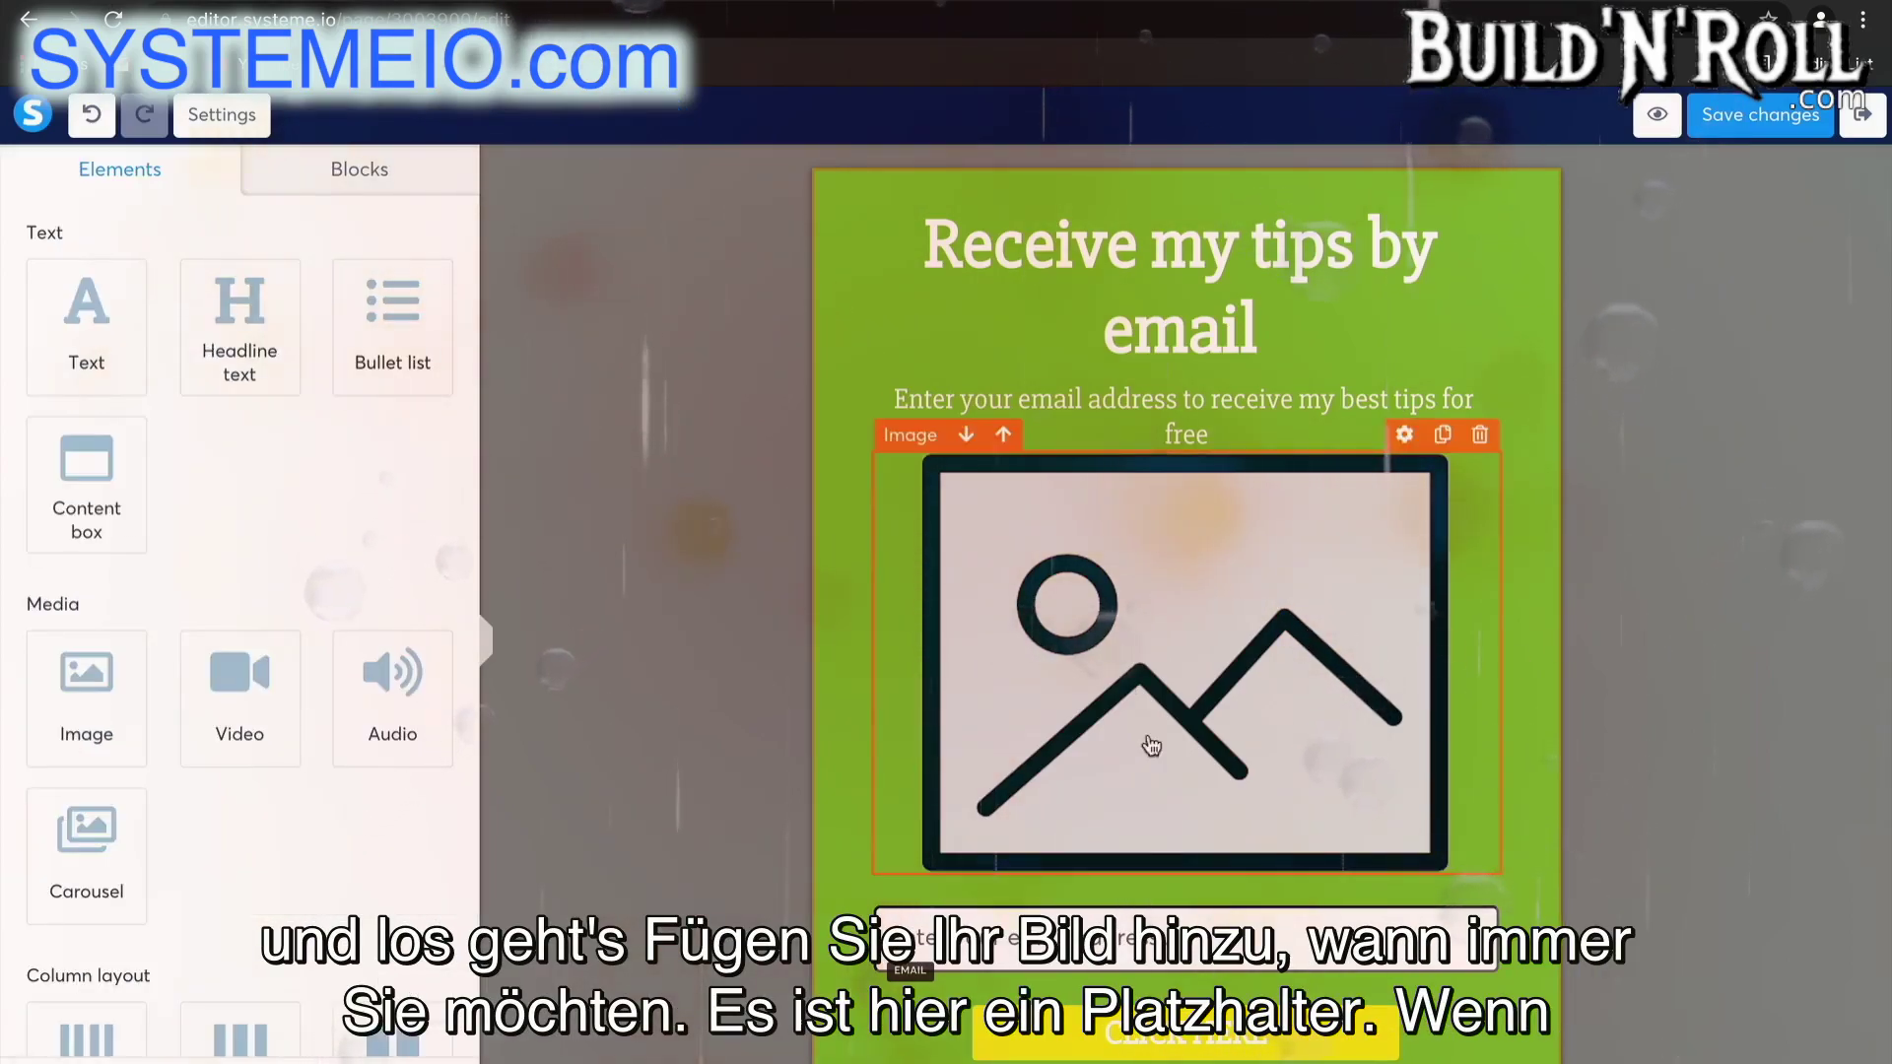
left_click(1480, 435)
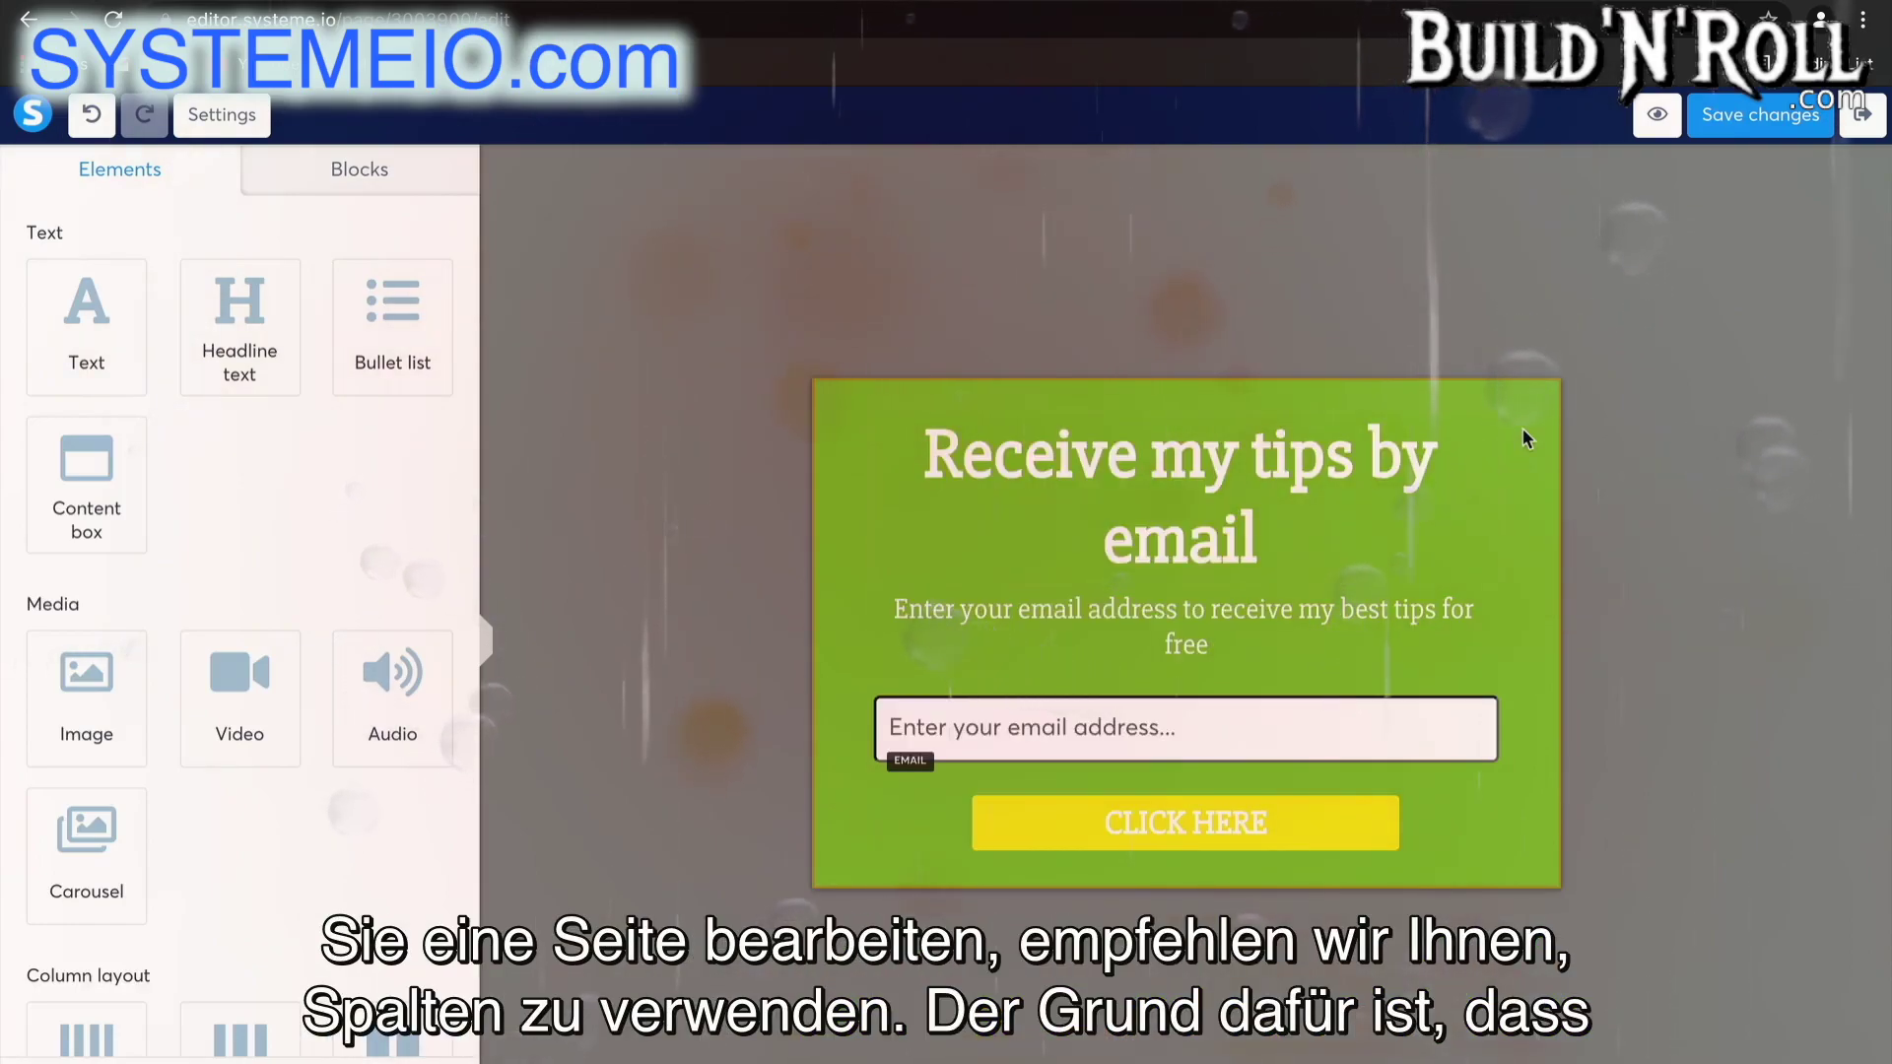
- Add a 2-column layout to the form, placing the headline in its first column and the description text in its second
scroll(225, 925, "down", 2)
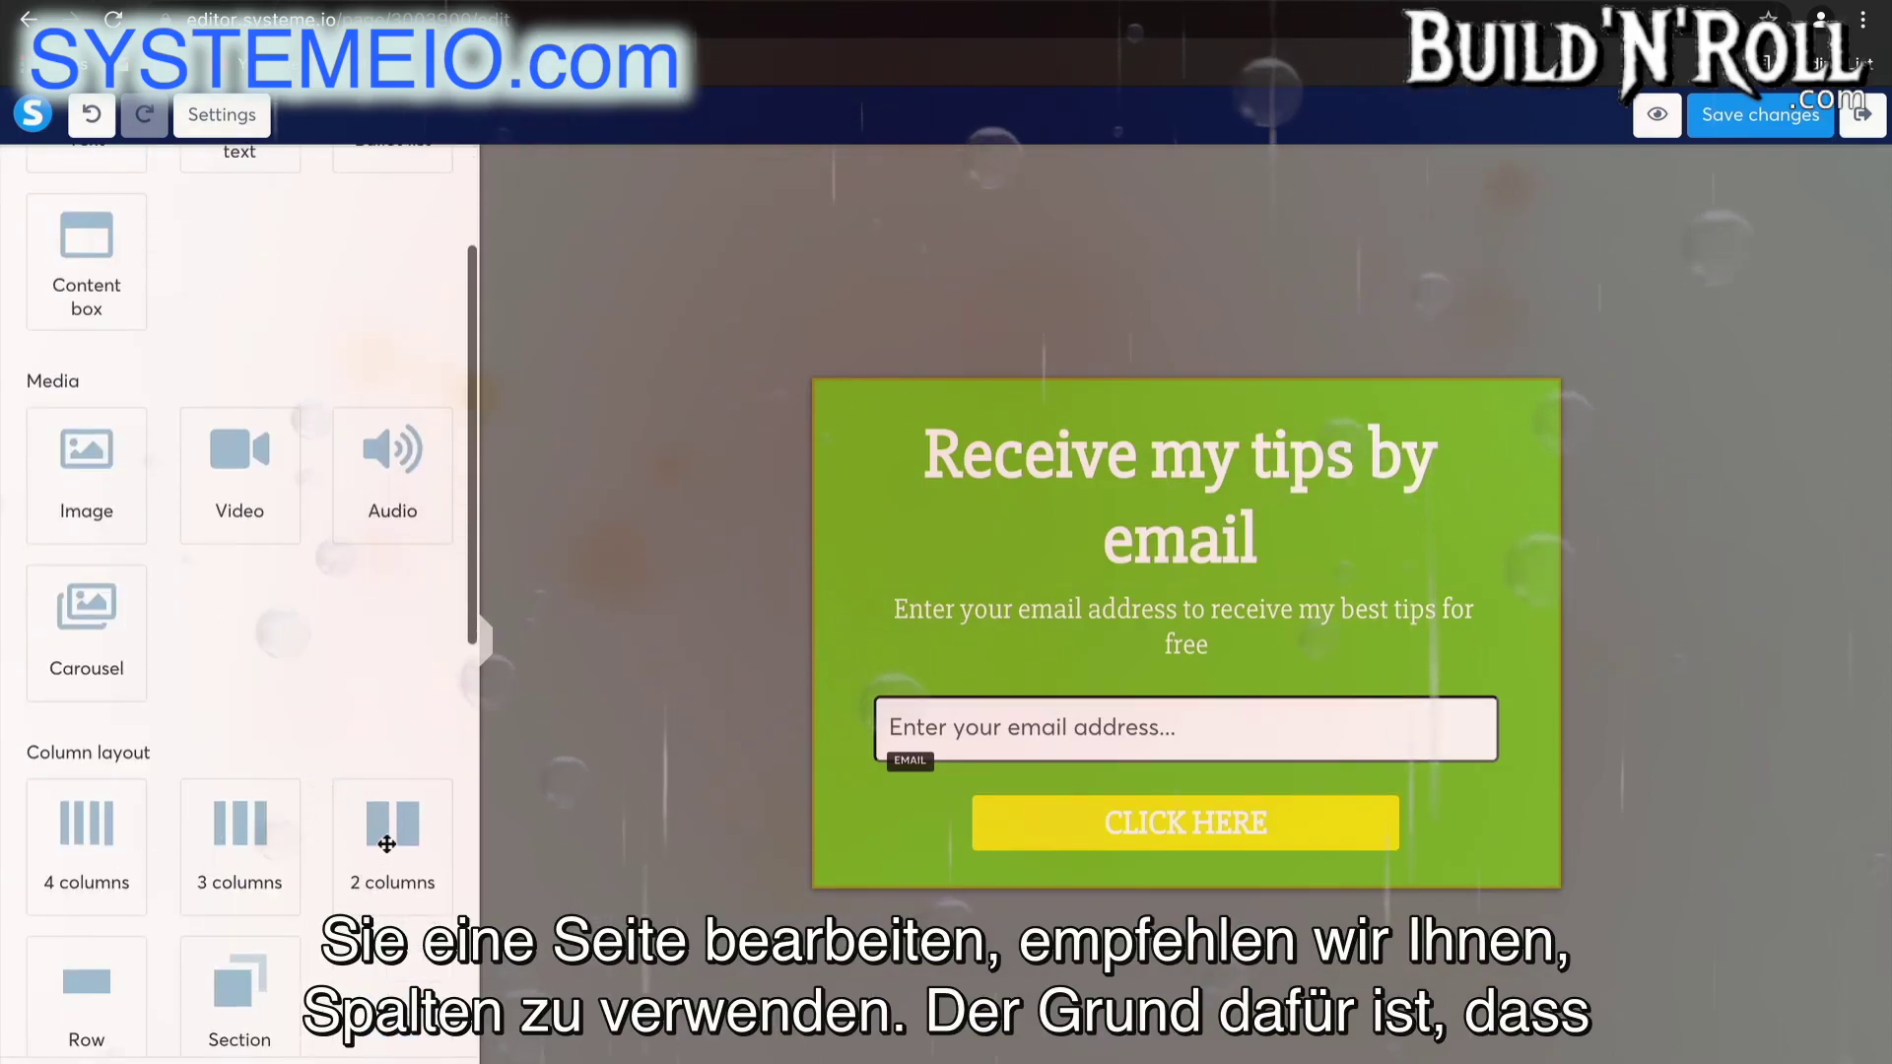
left_click_drag(389, 836, 1072, 578)
left_click_drag(1183, 360, 1076, 591)
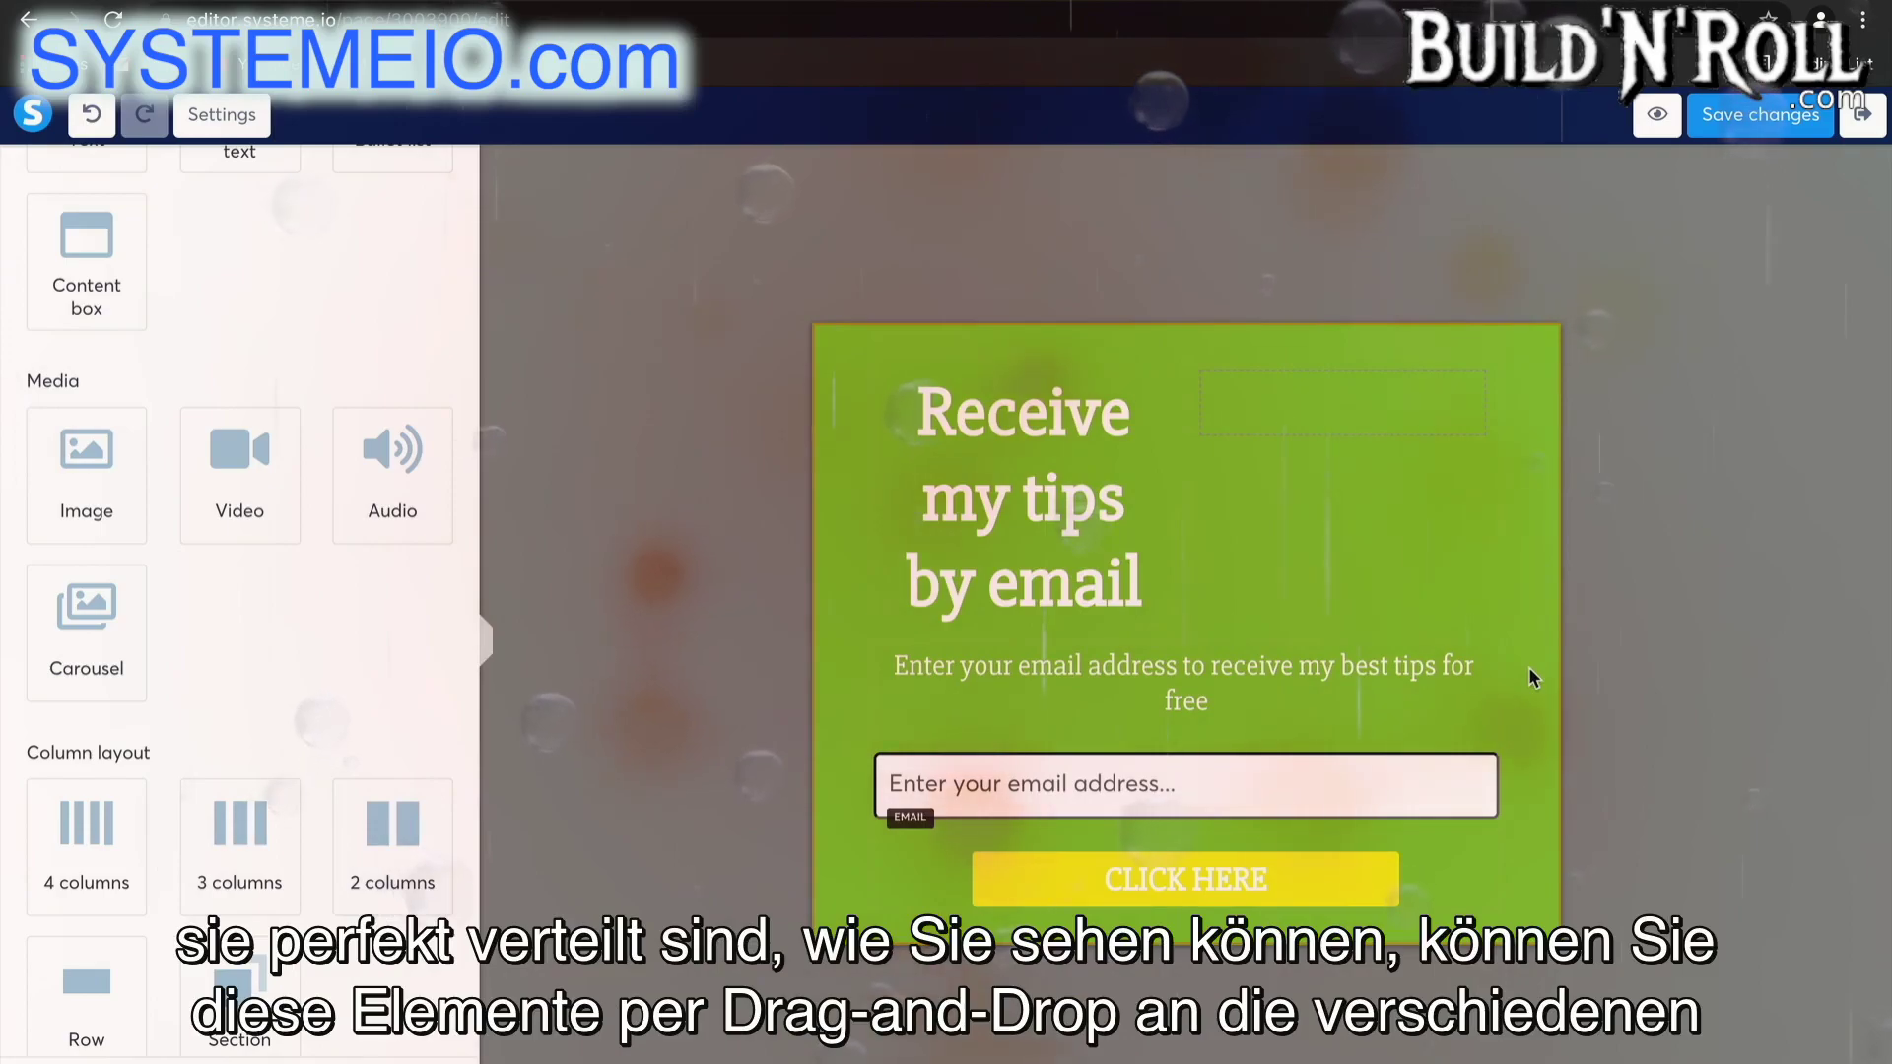
left_click_drag(1406, 676, 1384, 388)
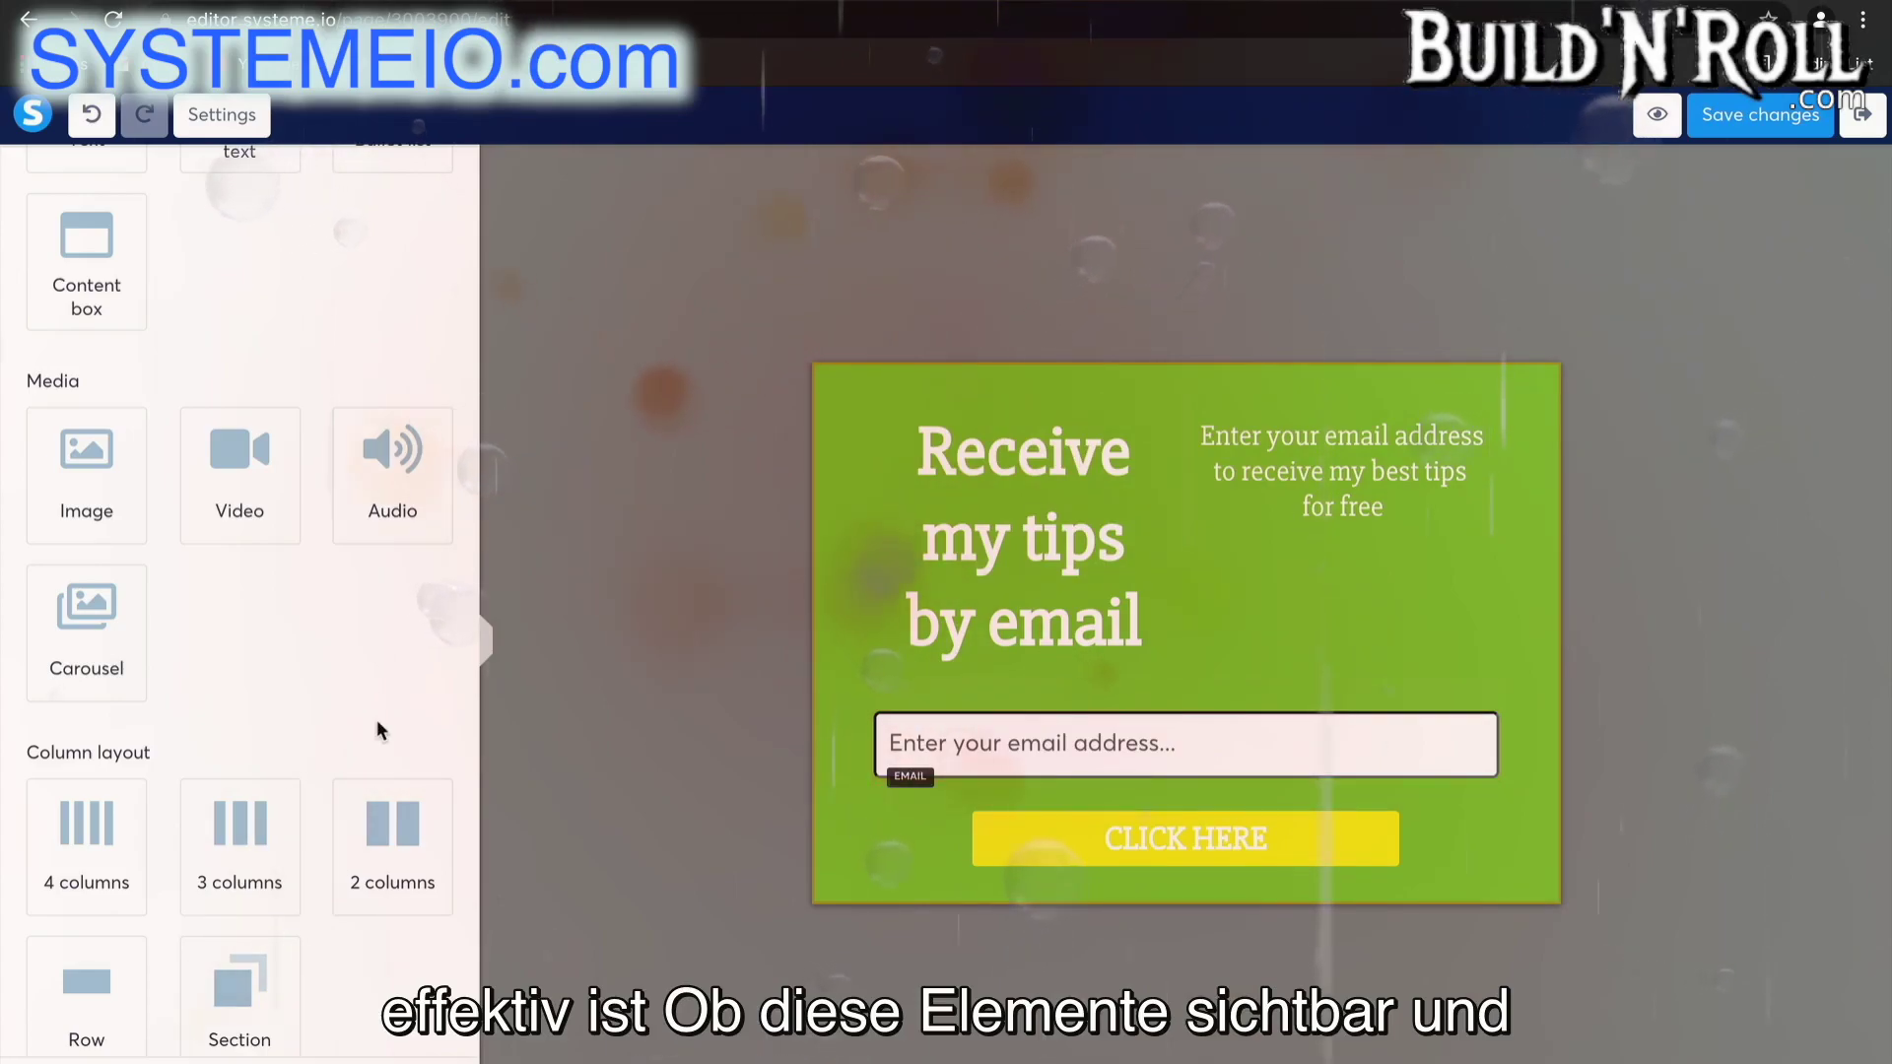
- Look through the available form, social and other elements and examine the headline's desktop and mobile visibility settings
scroll(378, 723, "down", 10)
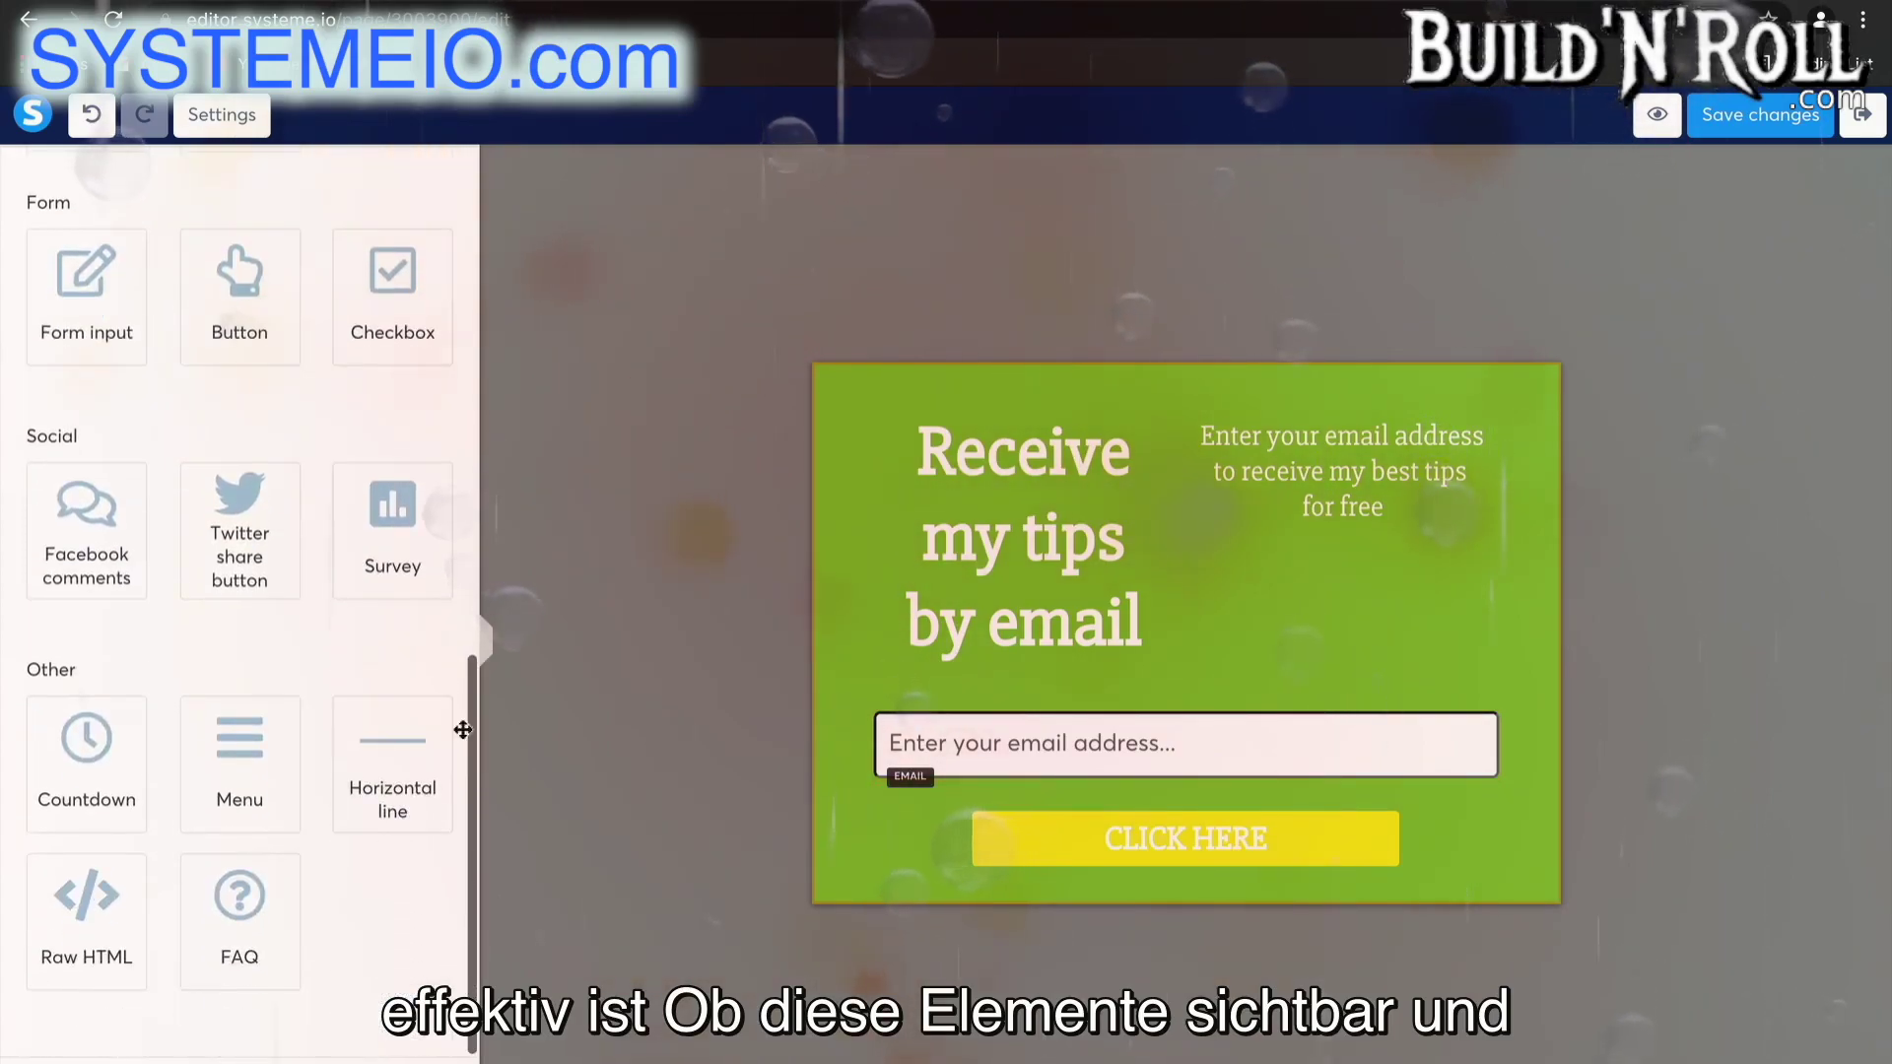
left_click(919, 453)
scroll(322, 773, "down", 4)
scroll(321, 772, "down", 8)
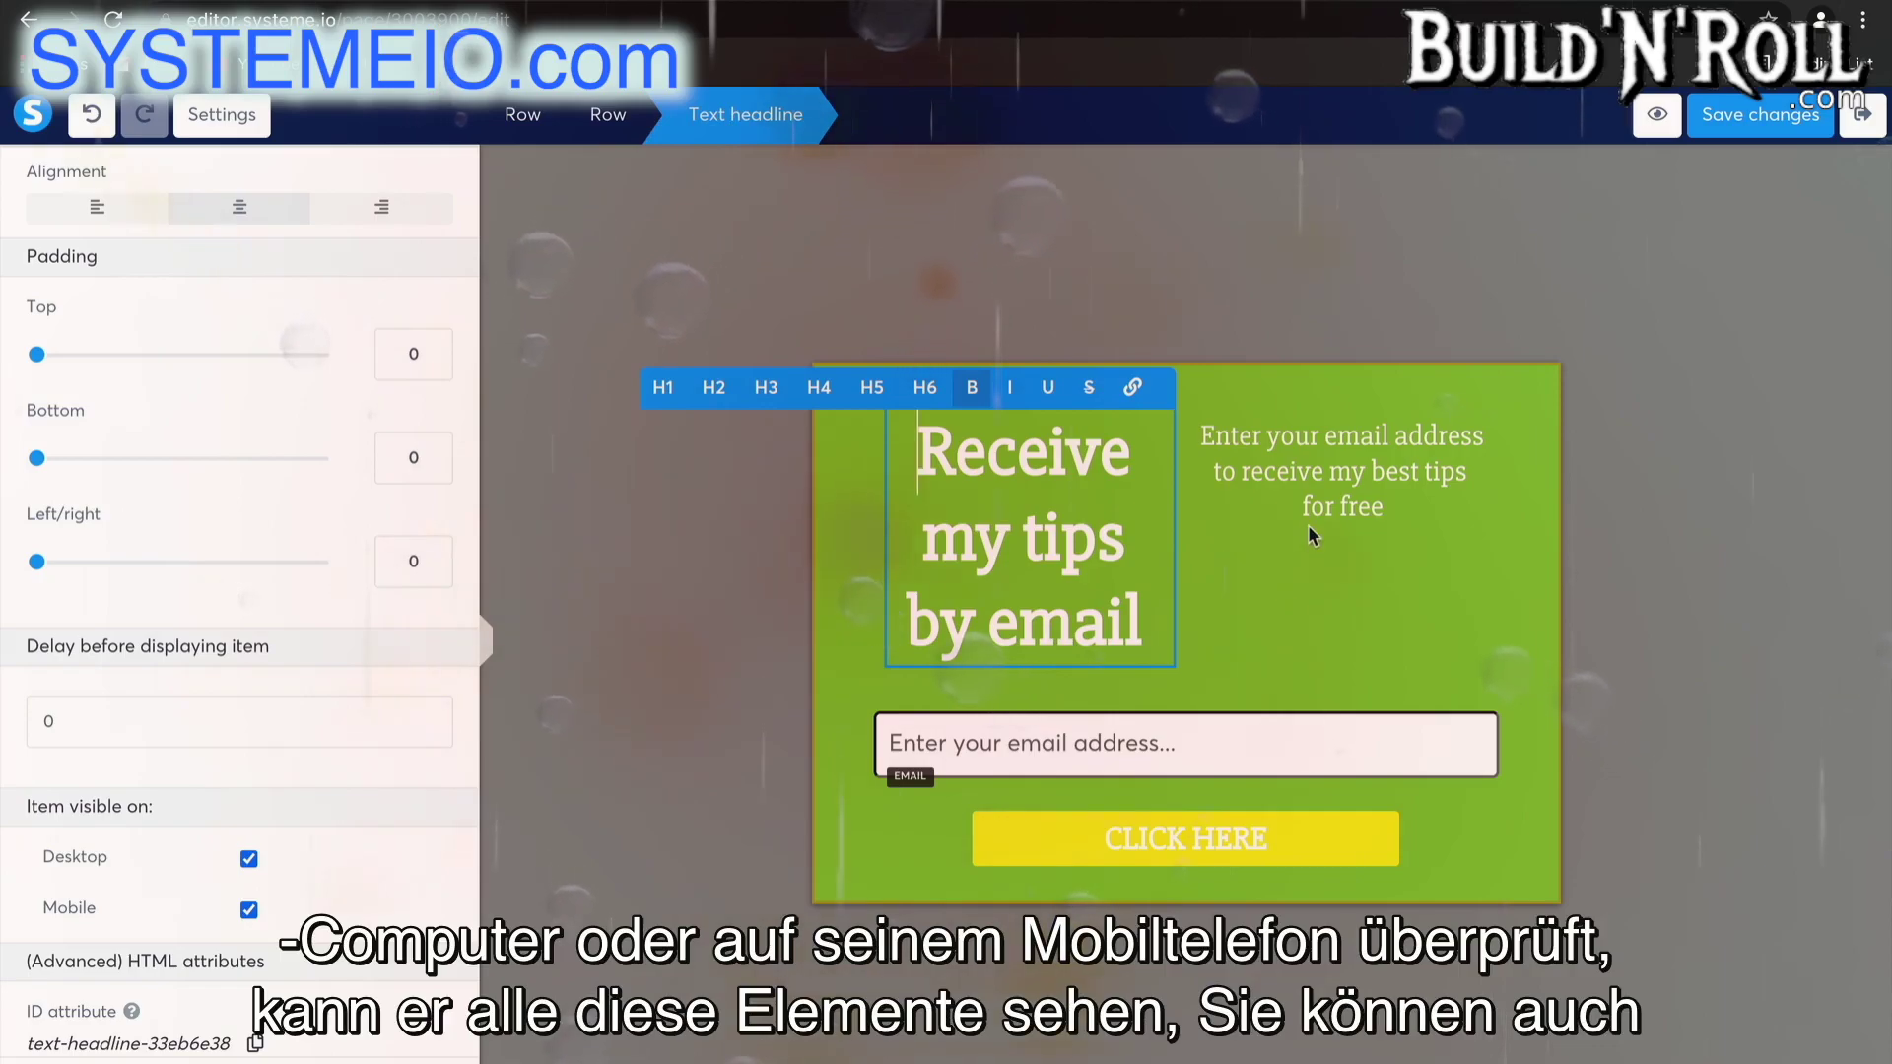
- Save the changes to the opt-in form and exit the page editor
left_click(1321, 582)
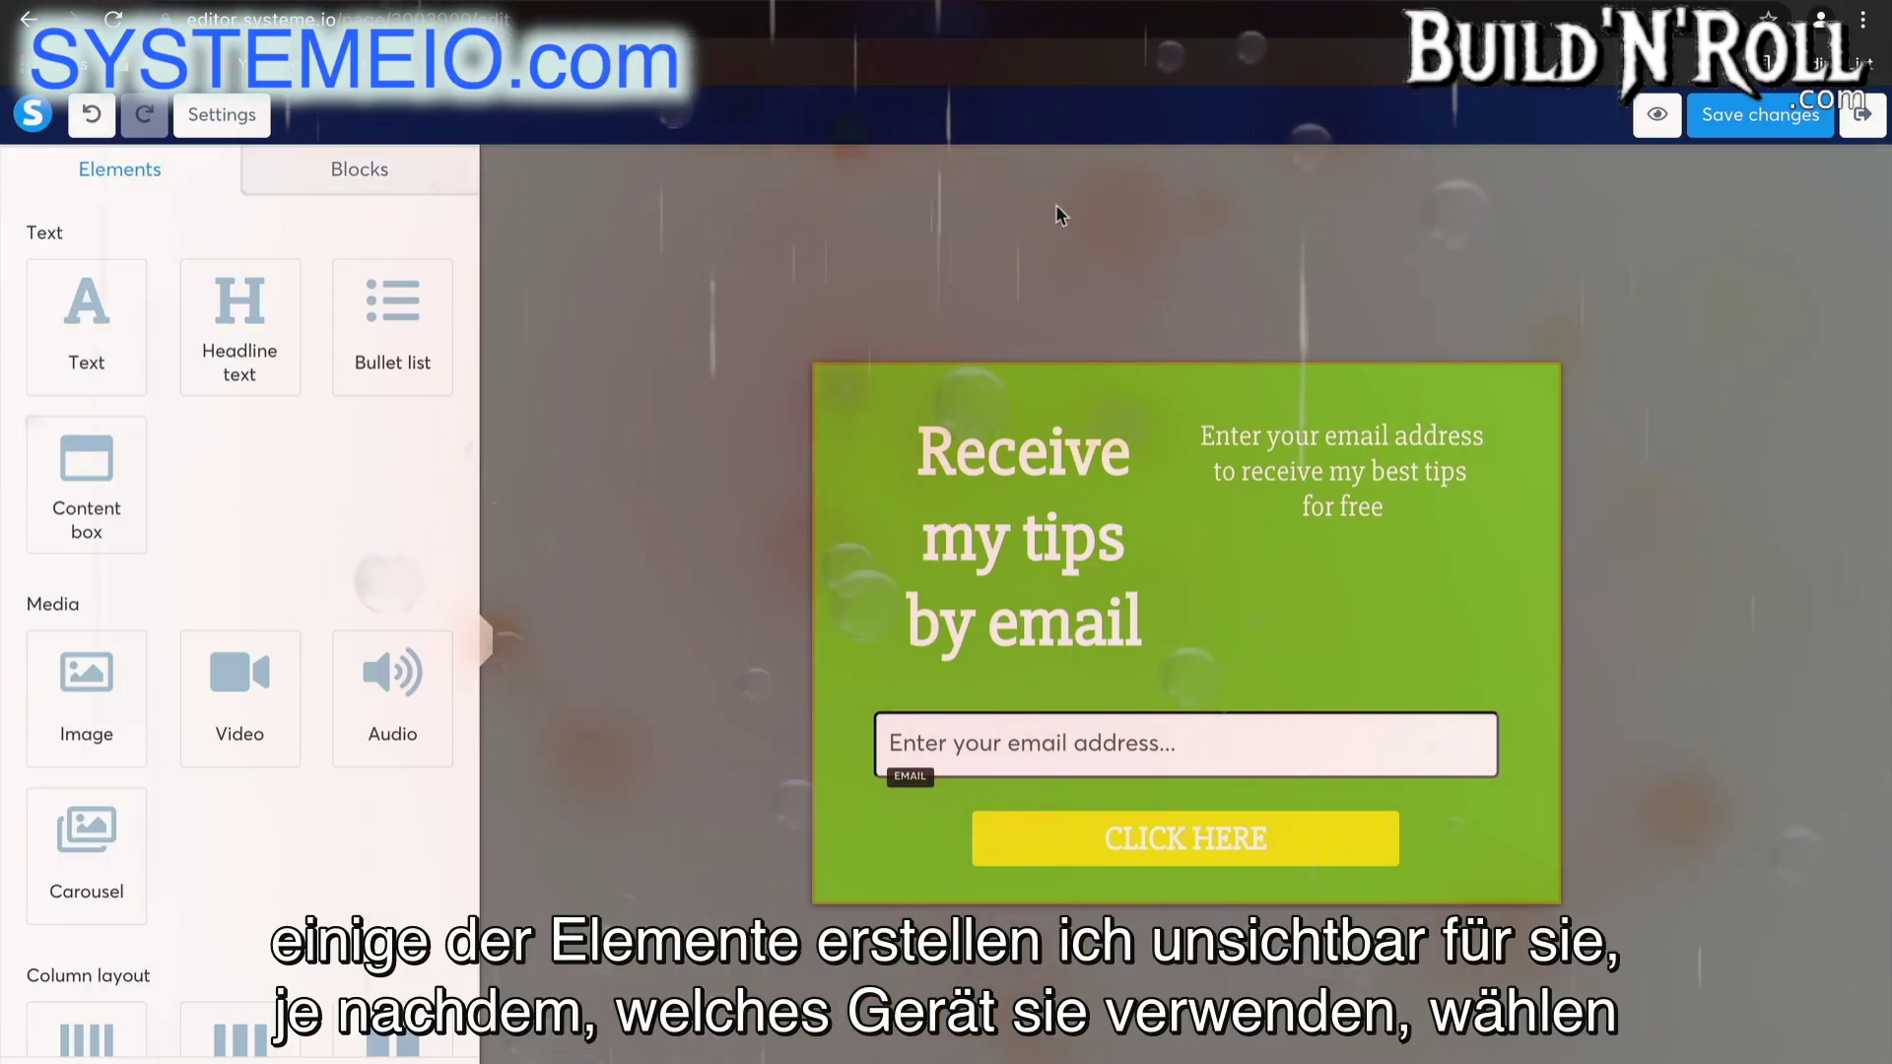
left_click(1779, 116)
left_click(1863, 119)
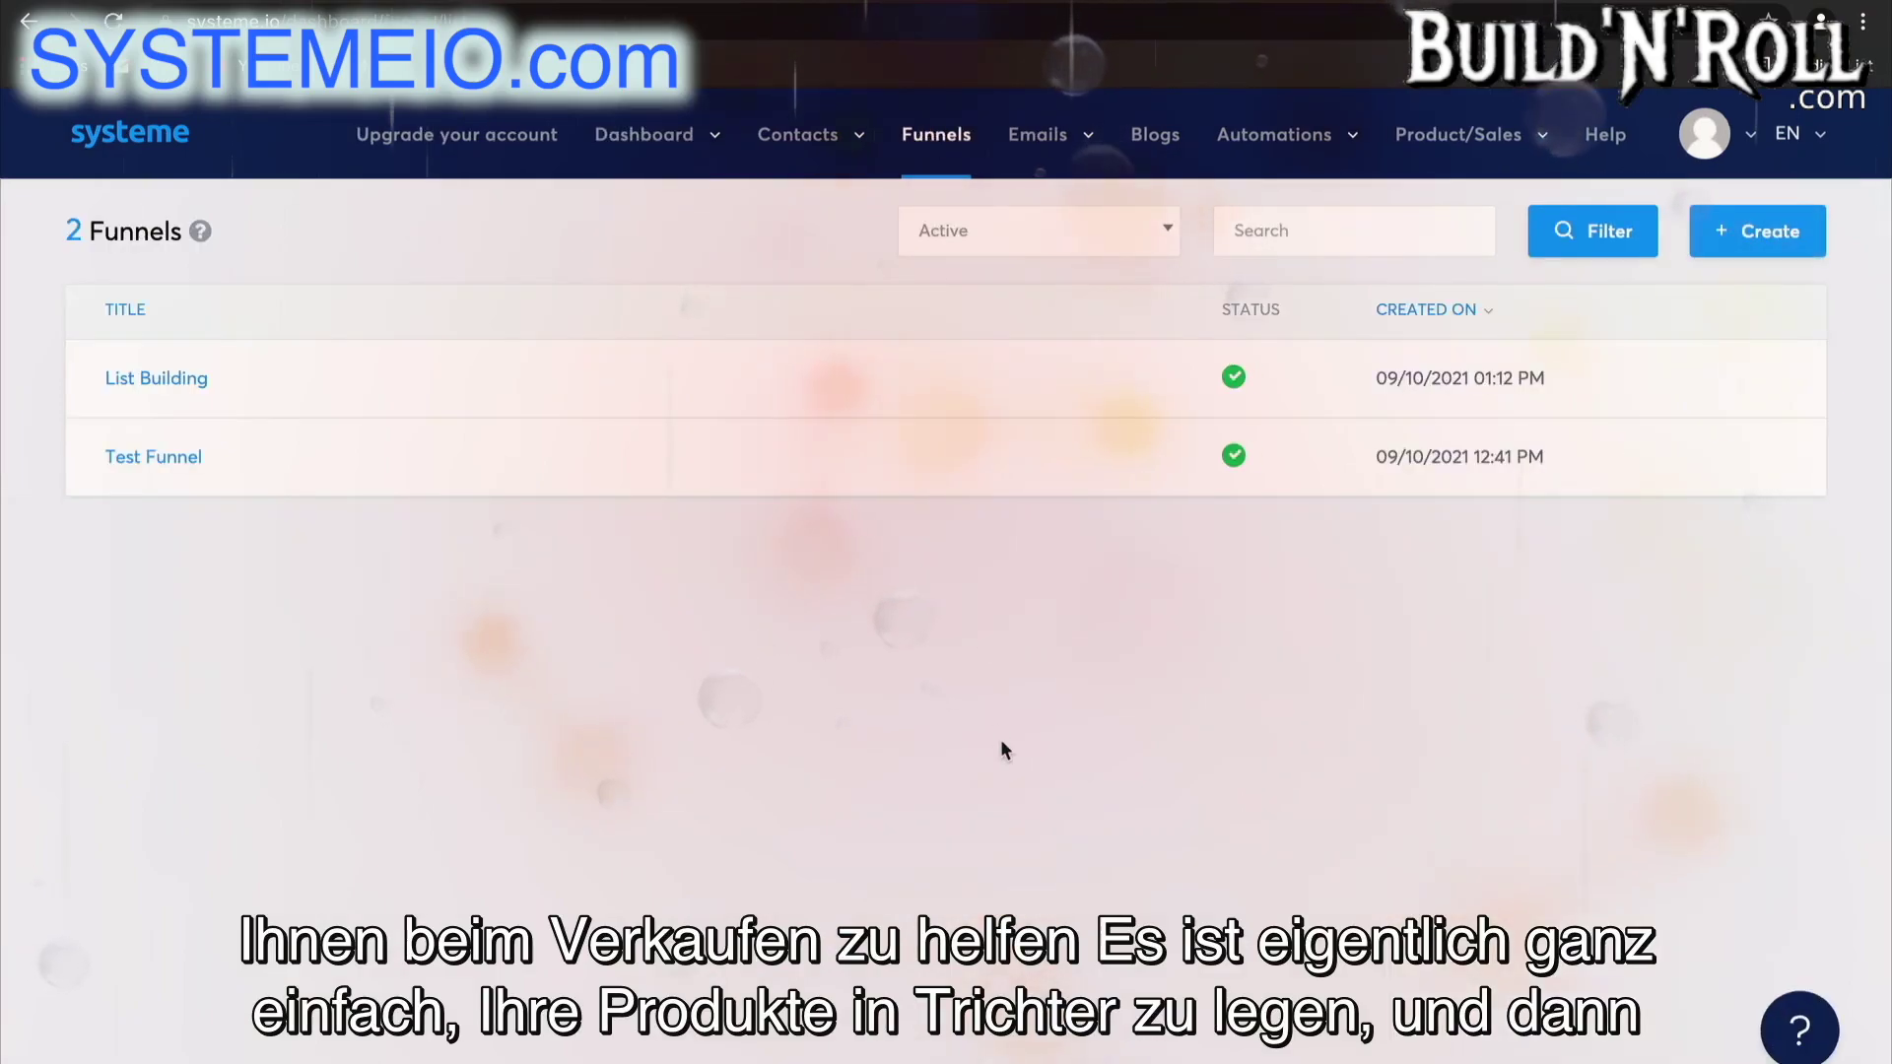
- Create a new funnel named "Sales Funnel" with the Sell type and U.S. Dollar as the currency
left_click(1772, 232)
left_click(1098, 438)
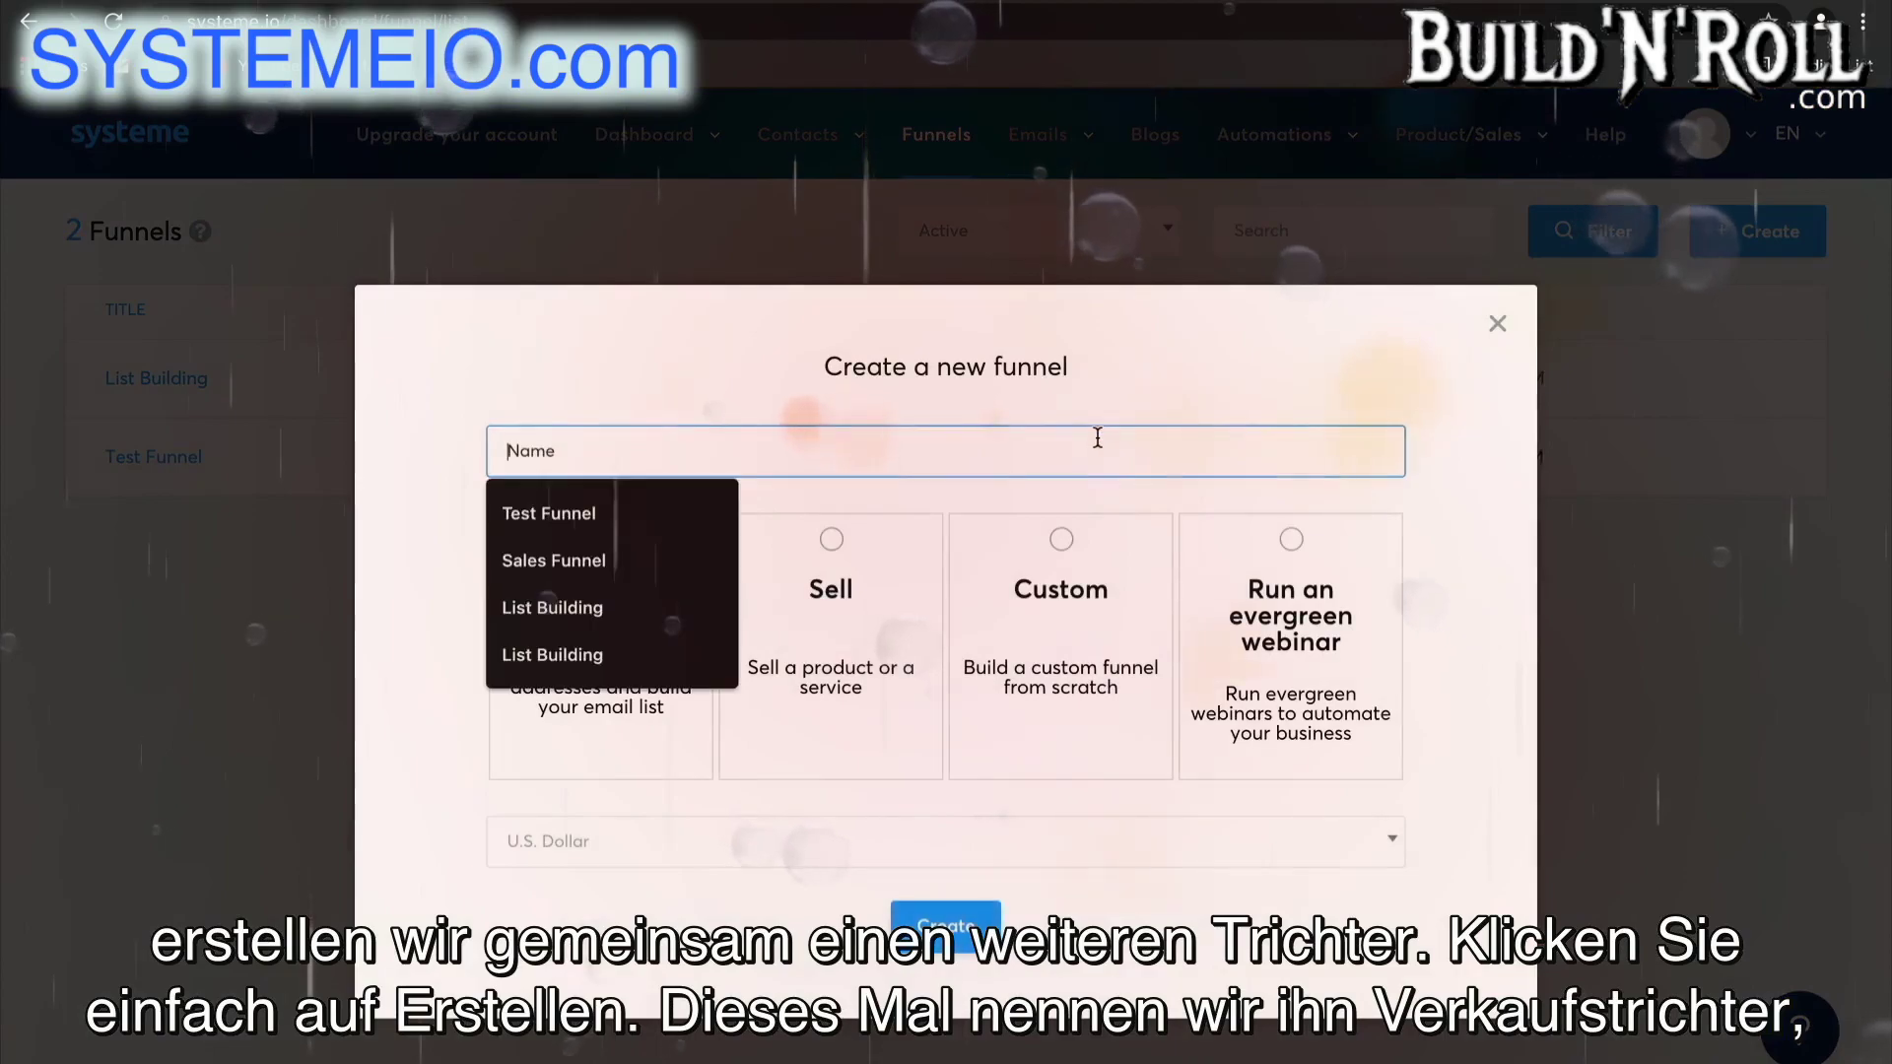
type("Sales Funnel")
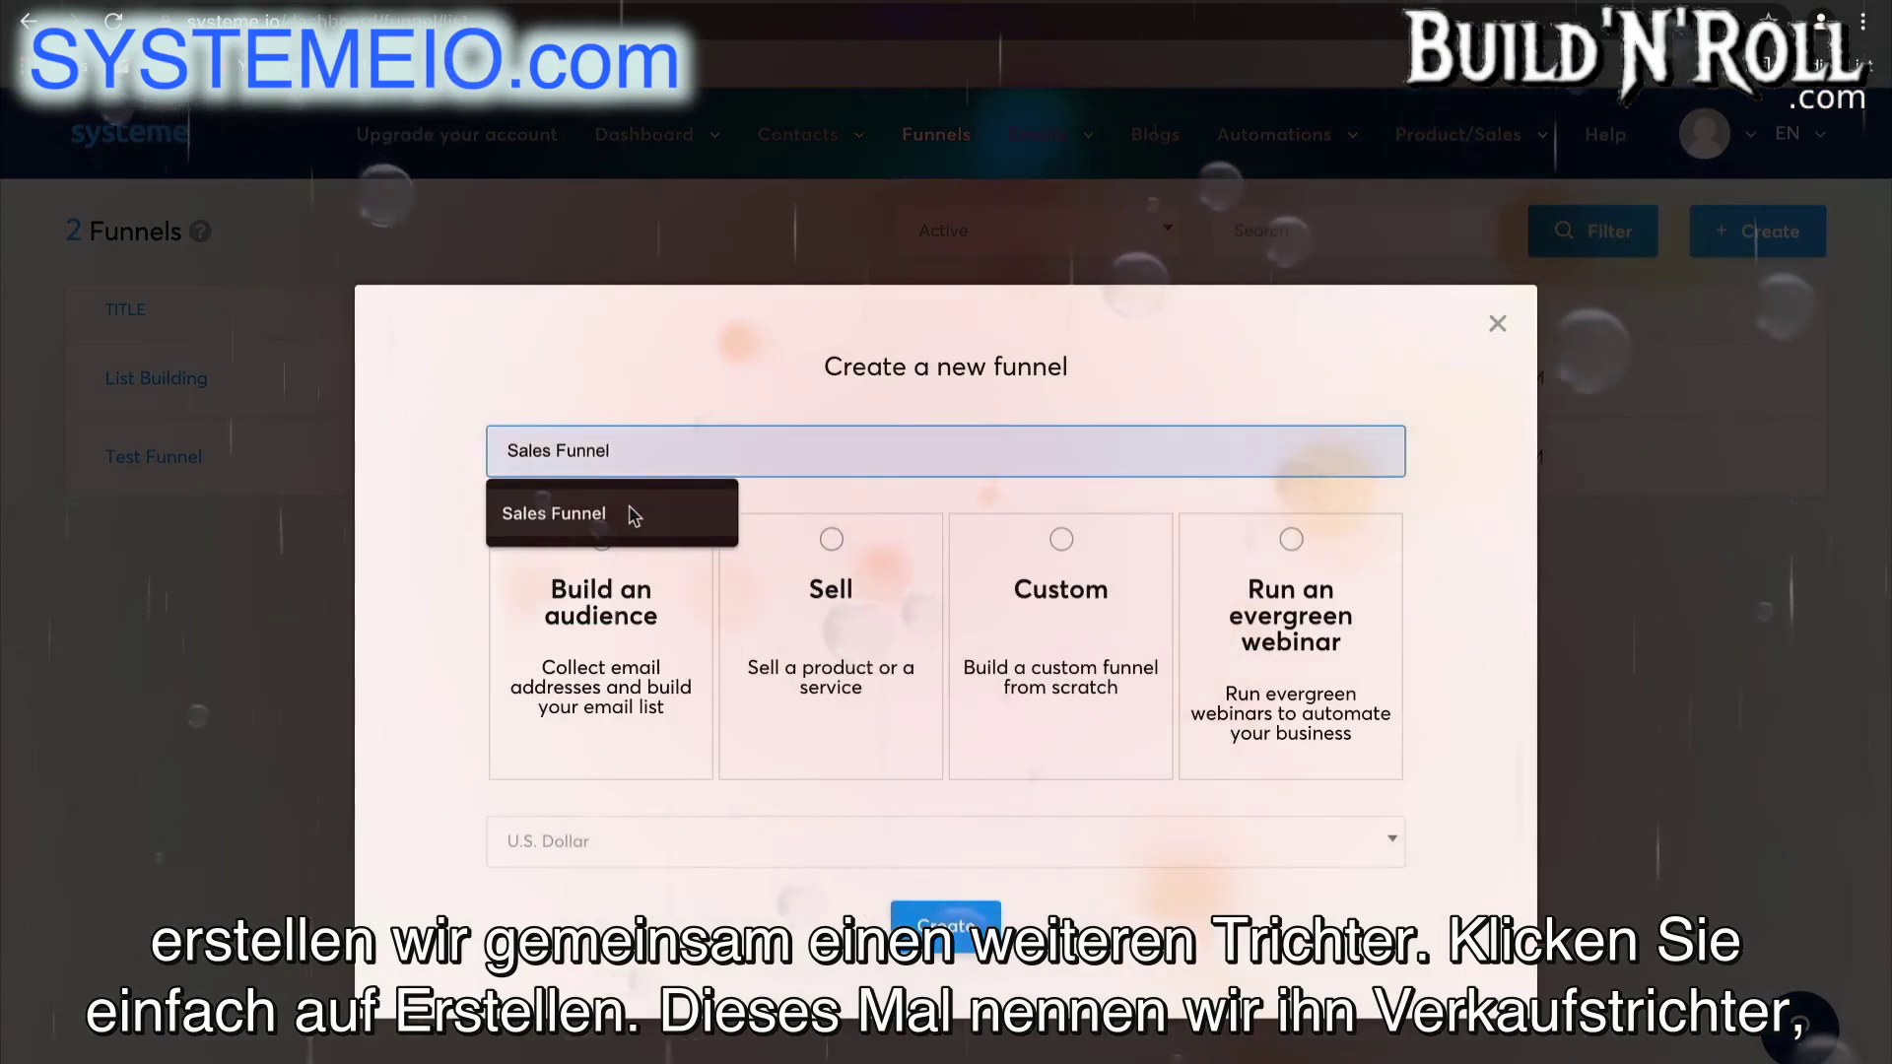
left_click(628, 505)
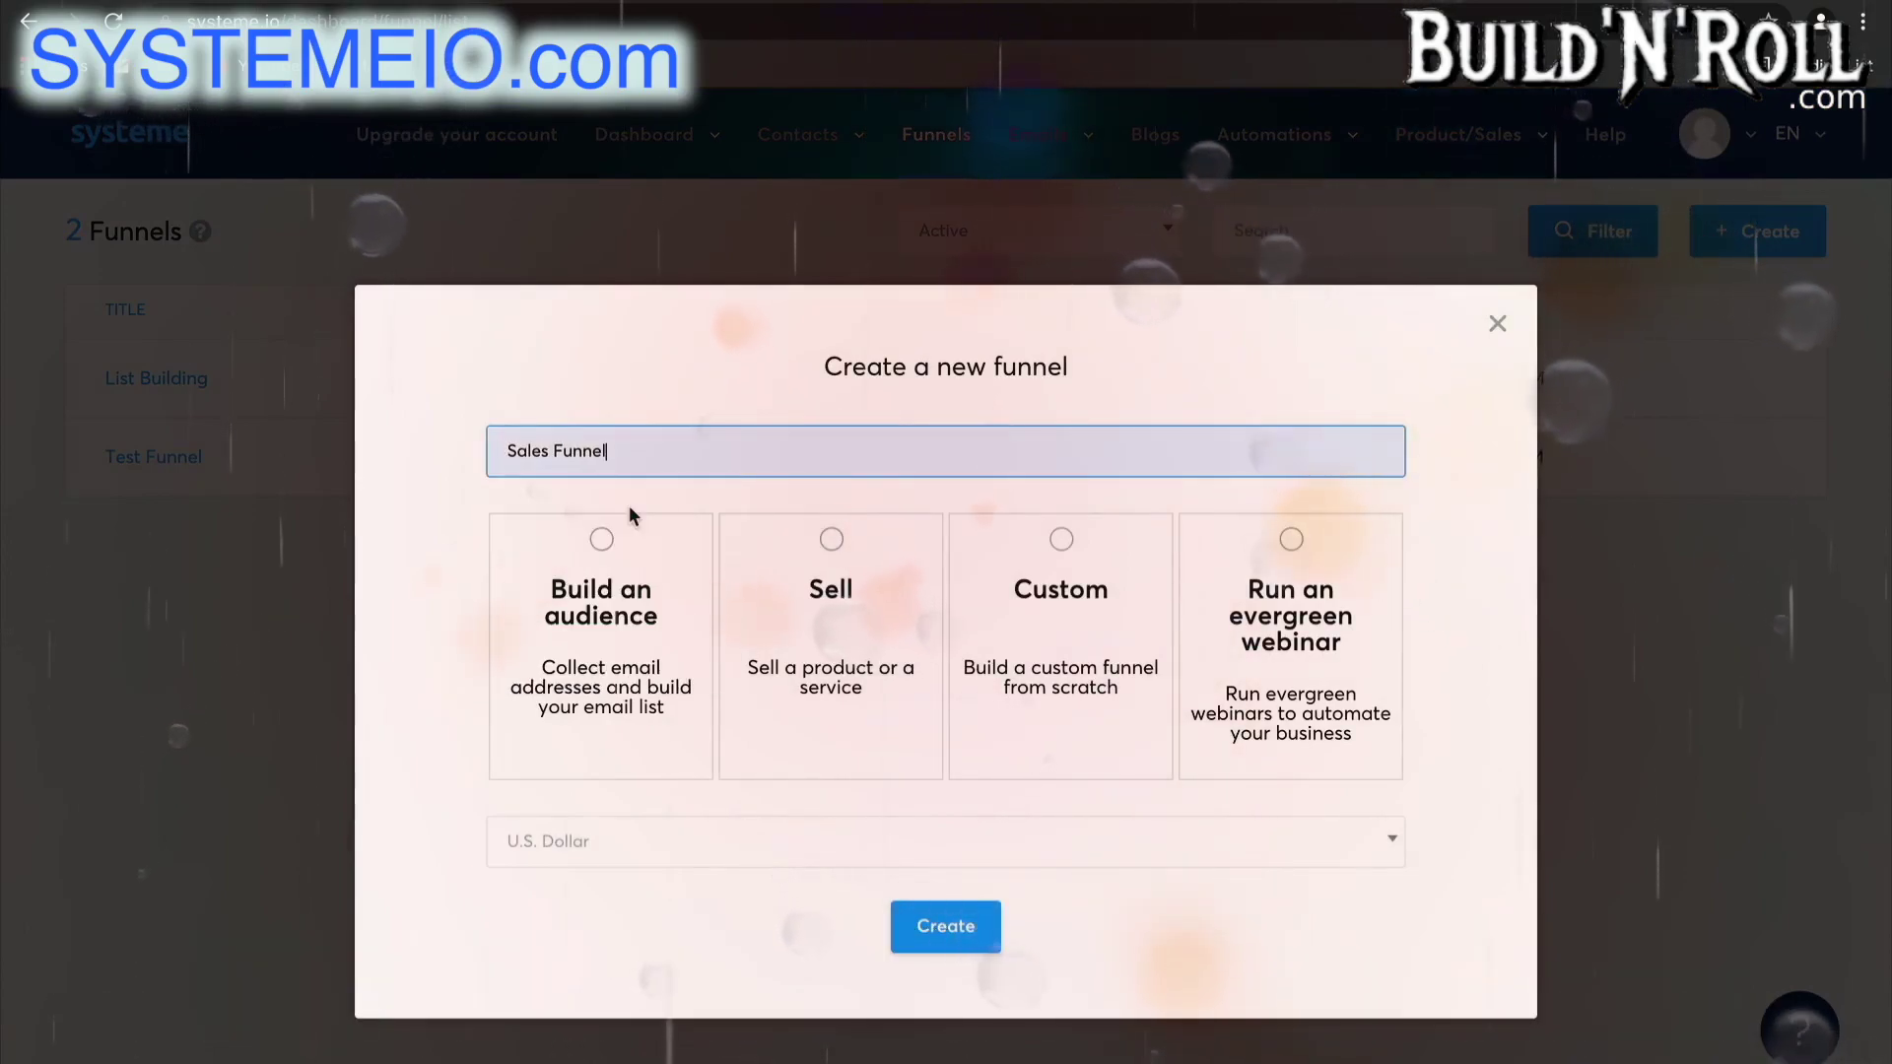
left_click(846, 641)
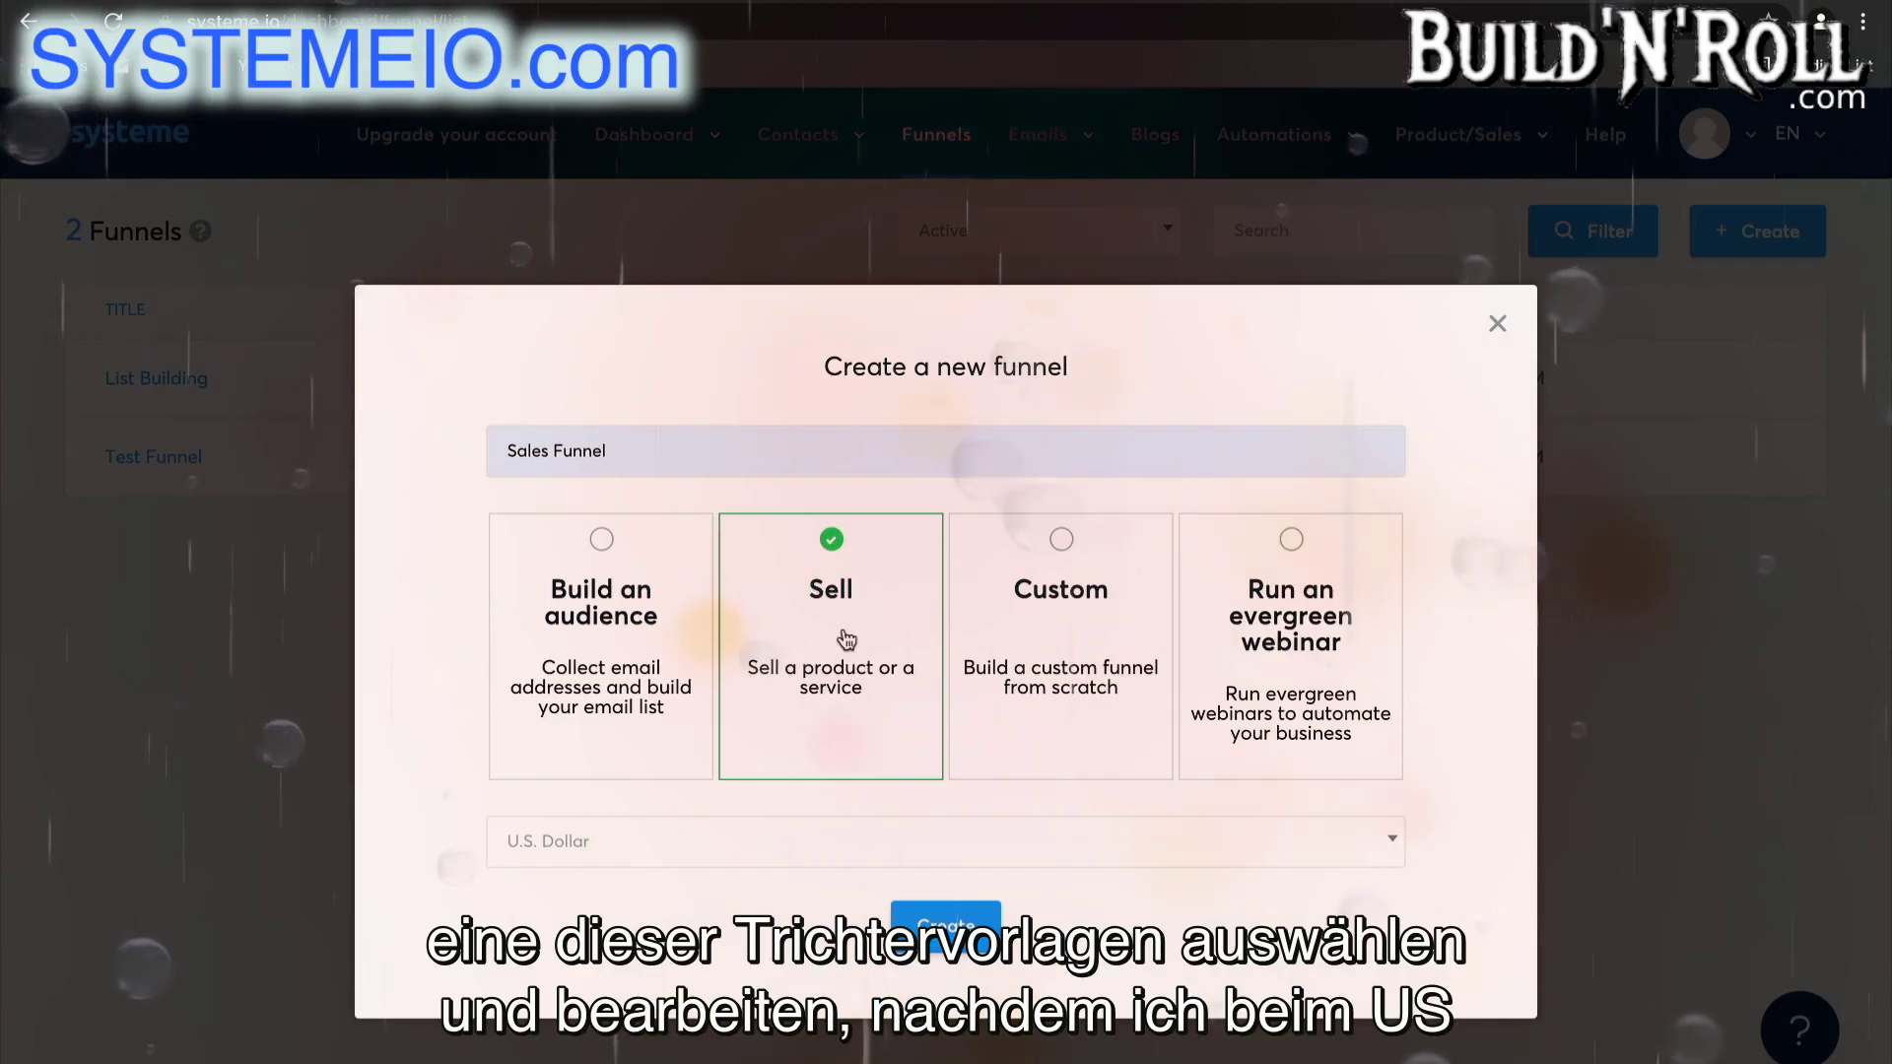
left_click(864, 843)
left_click(807, 564)
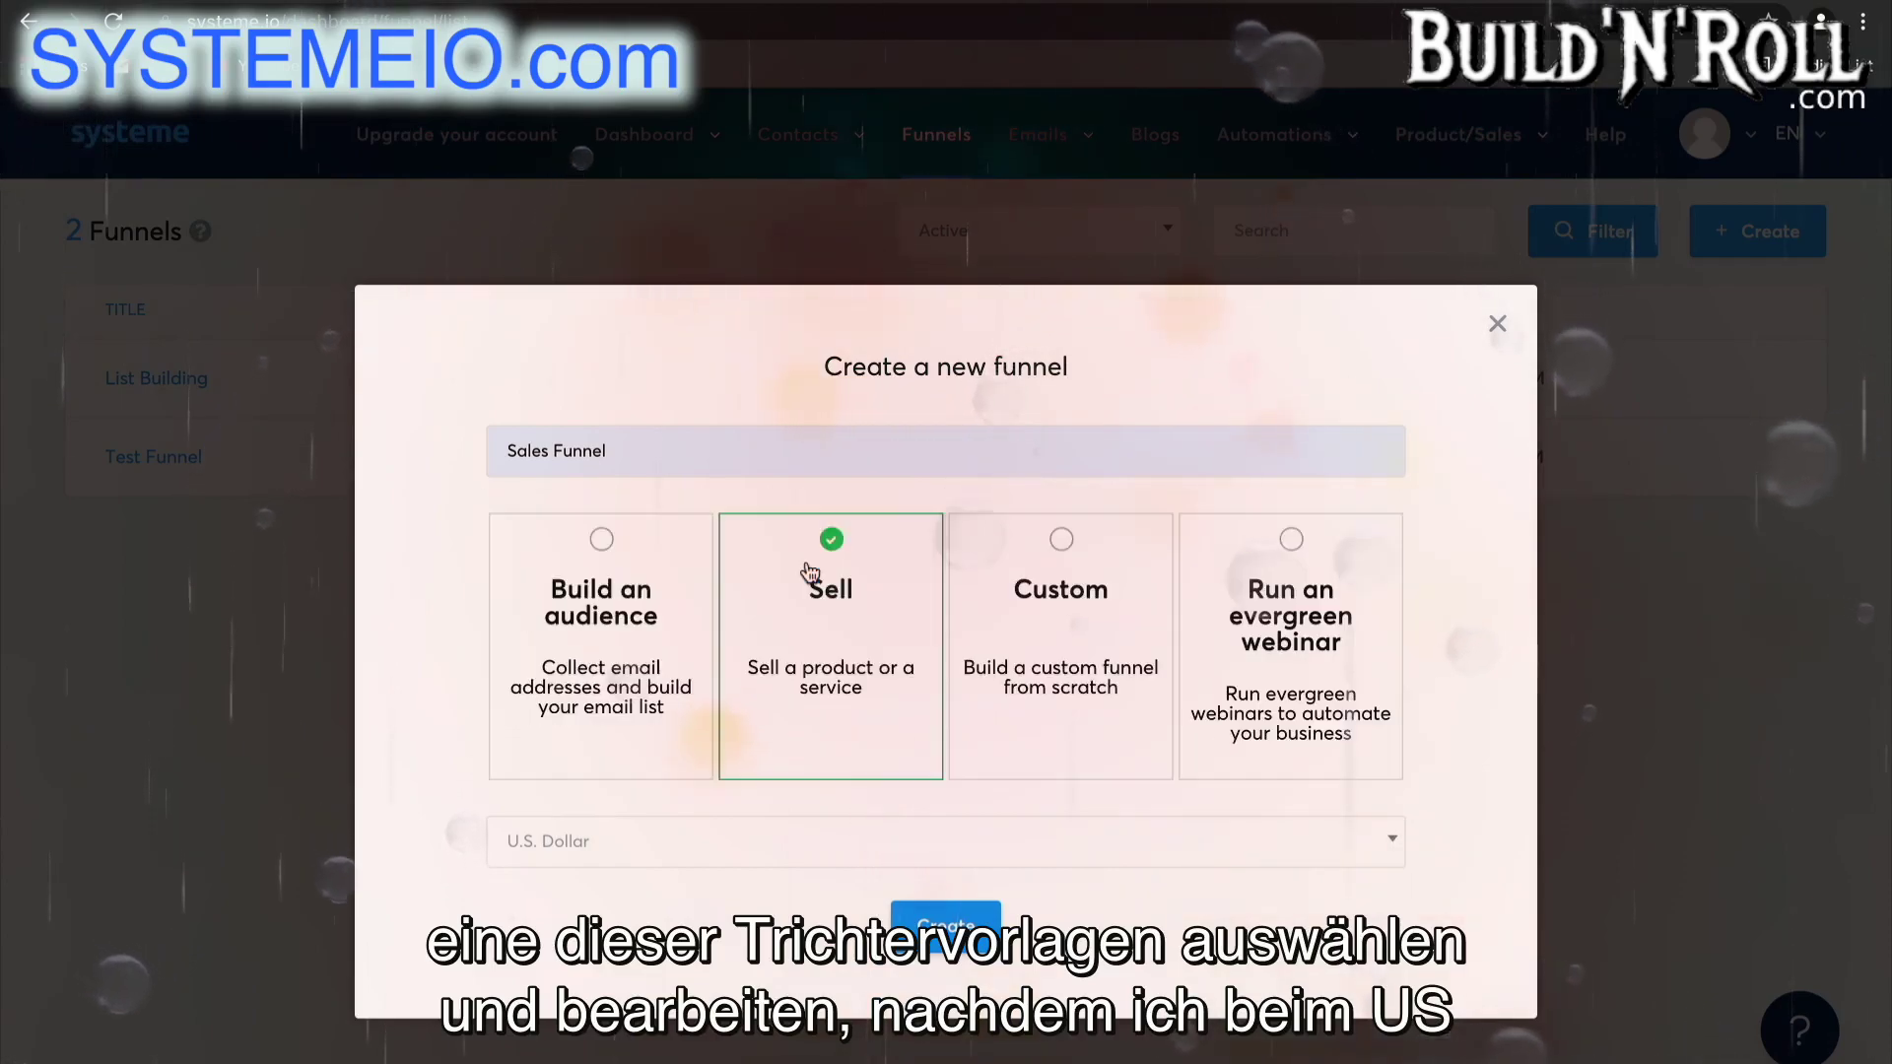
left_click(946, 925)
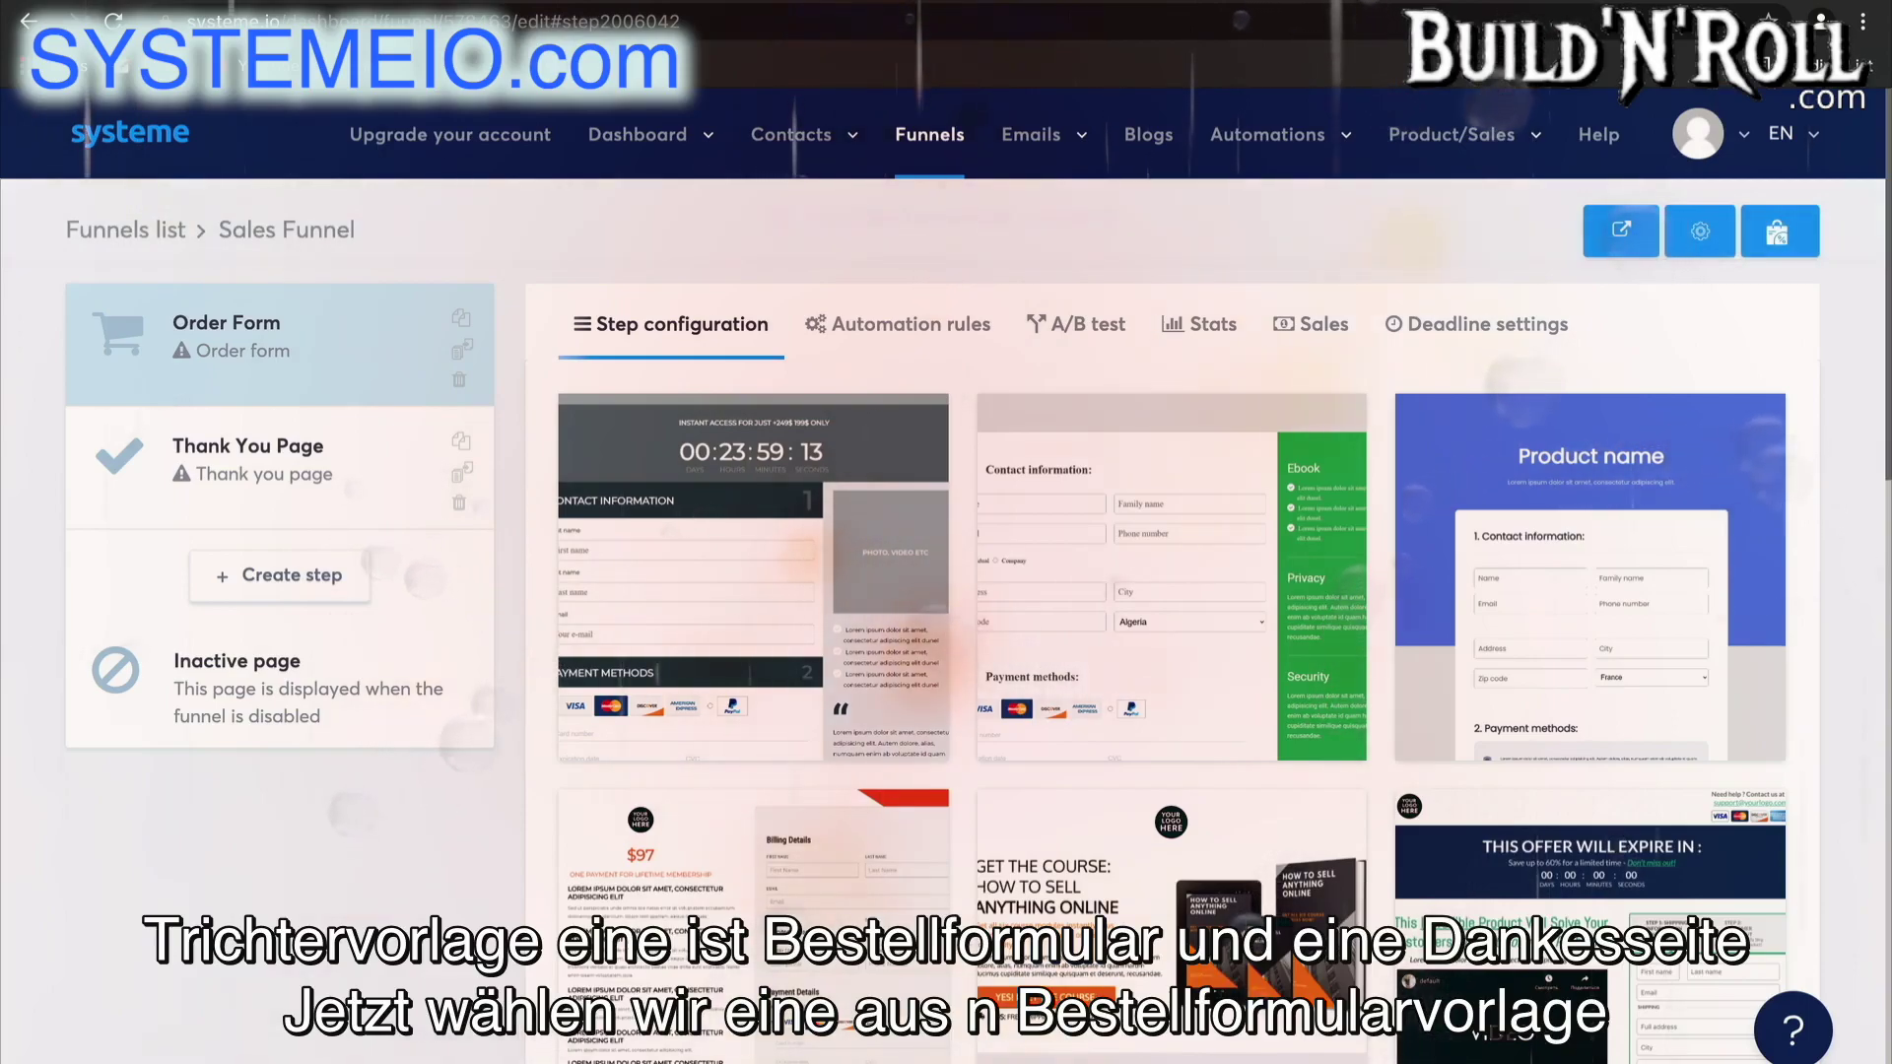
- Apply the "You are about to receive.." template to the Order Form step
mouse_move(1507, 730)
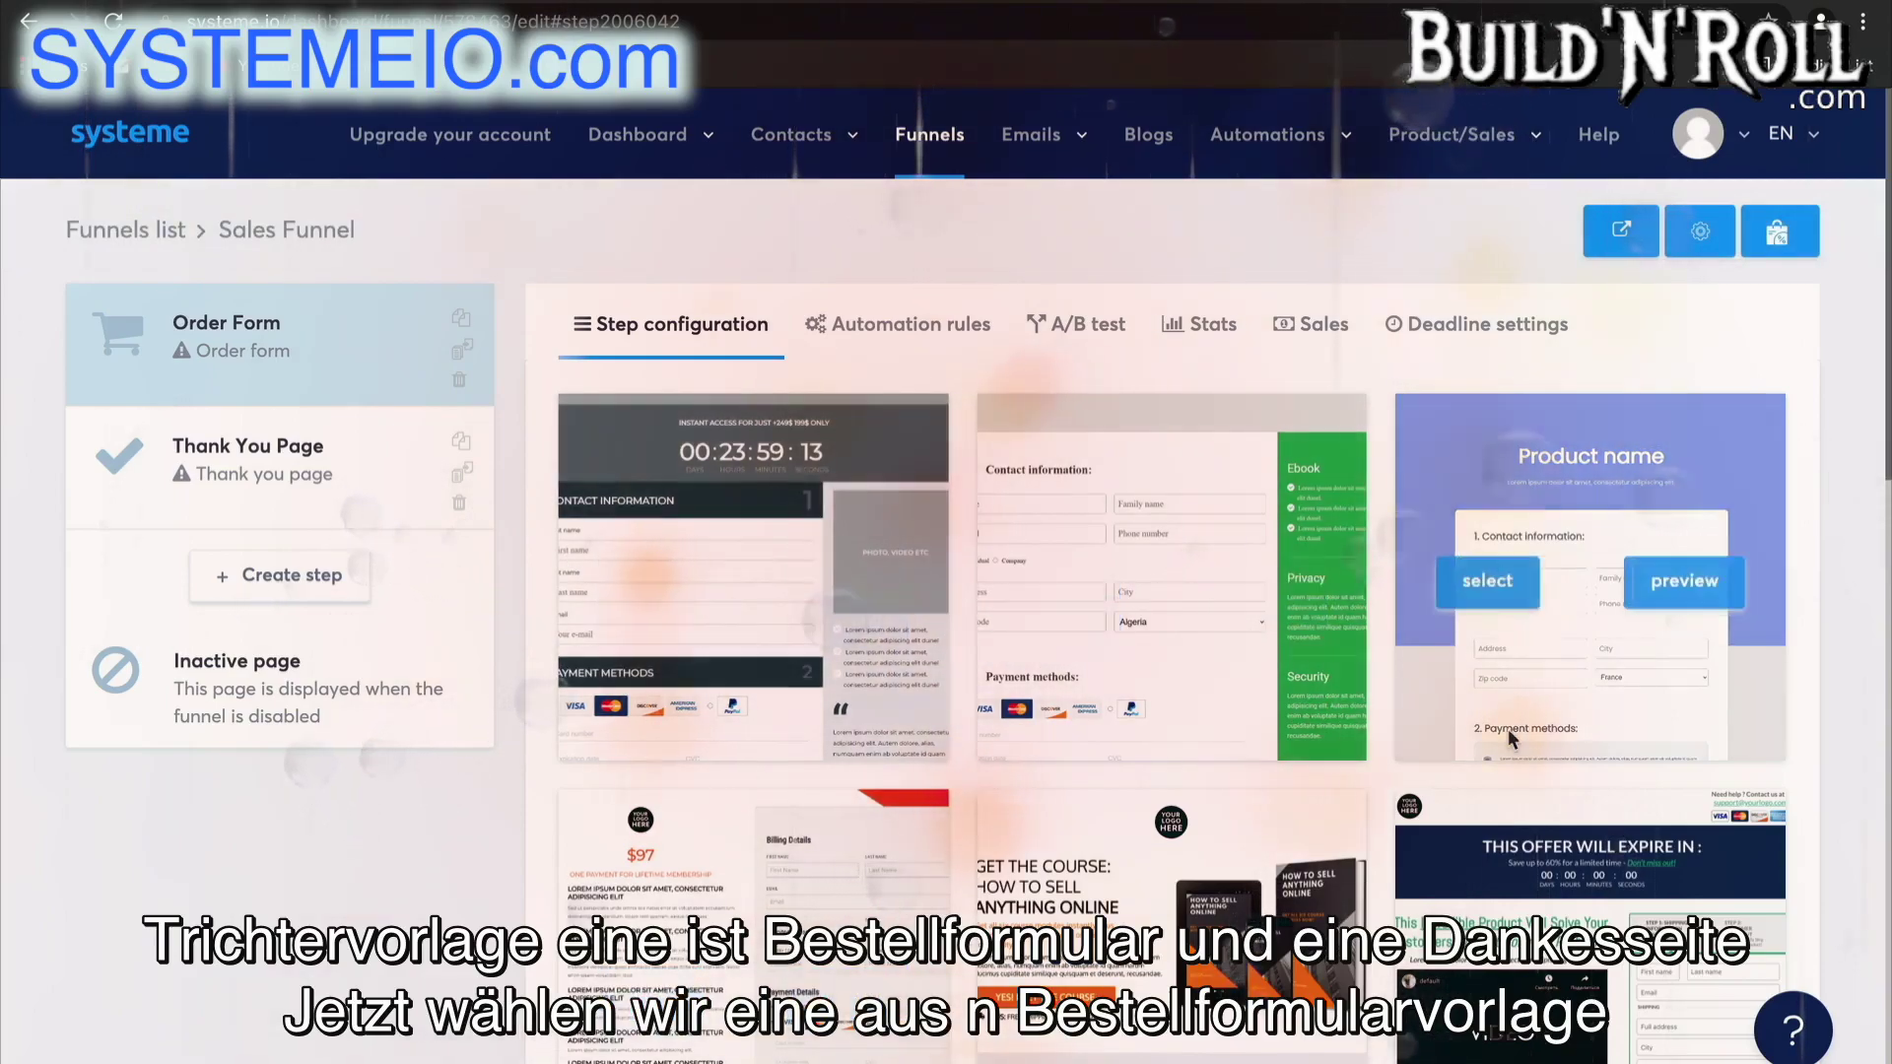
scroll(1508, 729, "down", 1)
scroll(1510, 739, "down", 10)
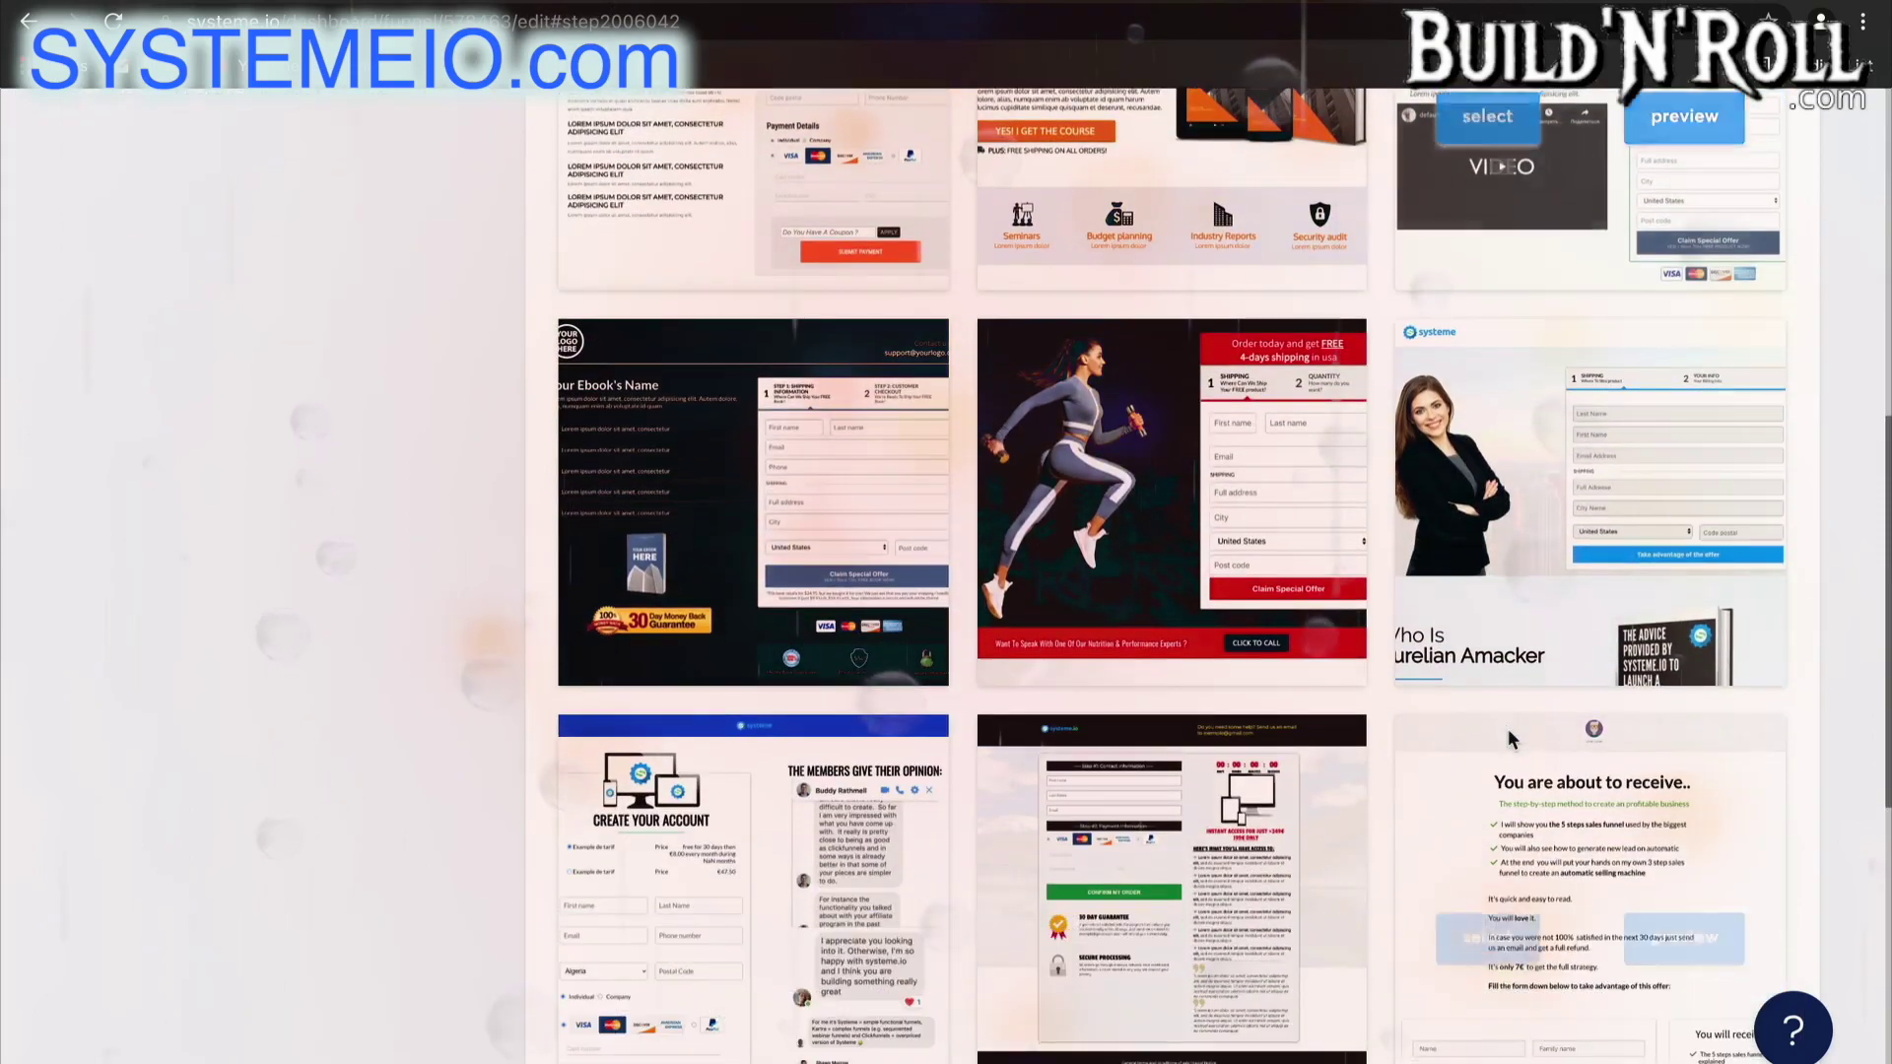
scroll(1508, 731, "down", 1)
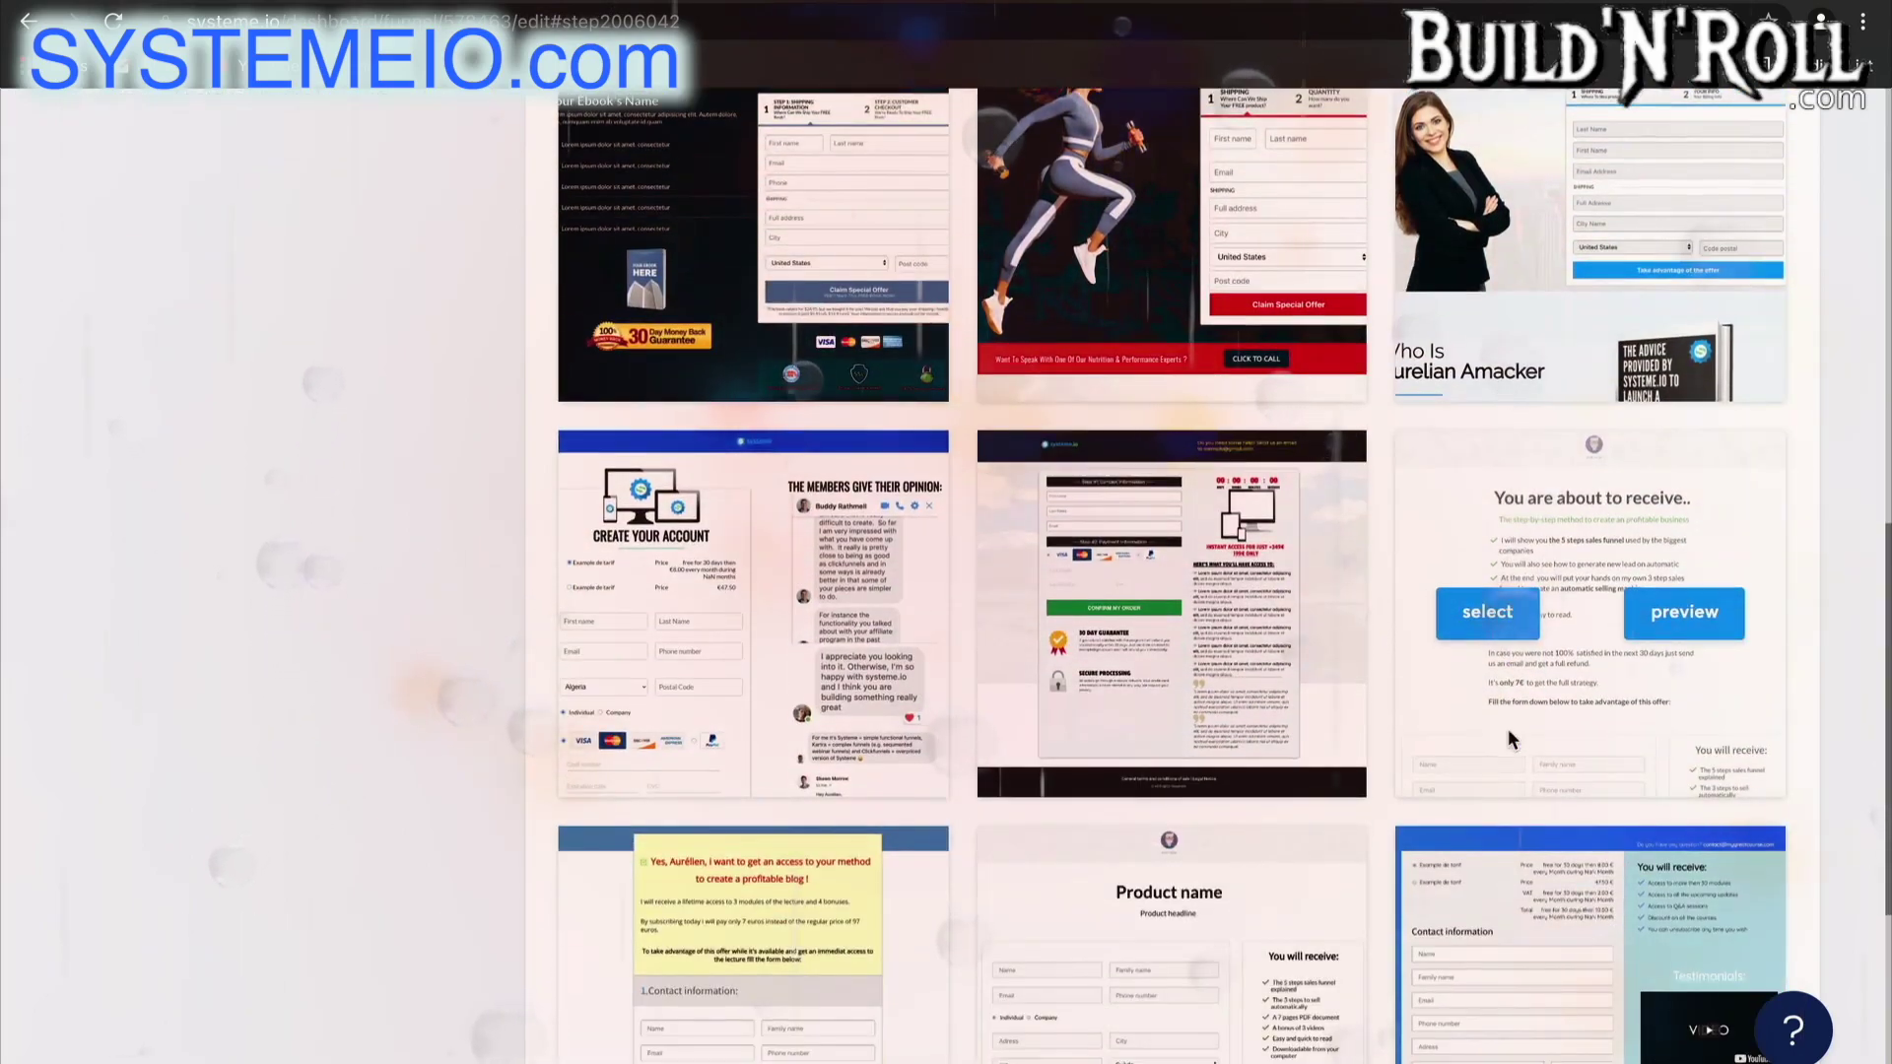
left_click(1483, 616)
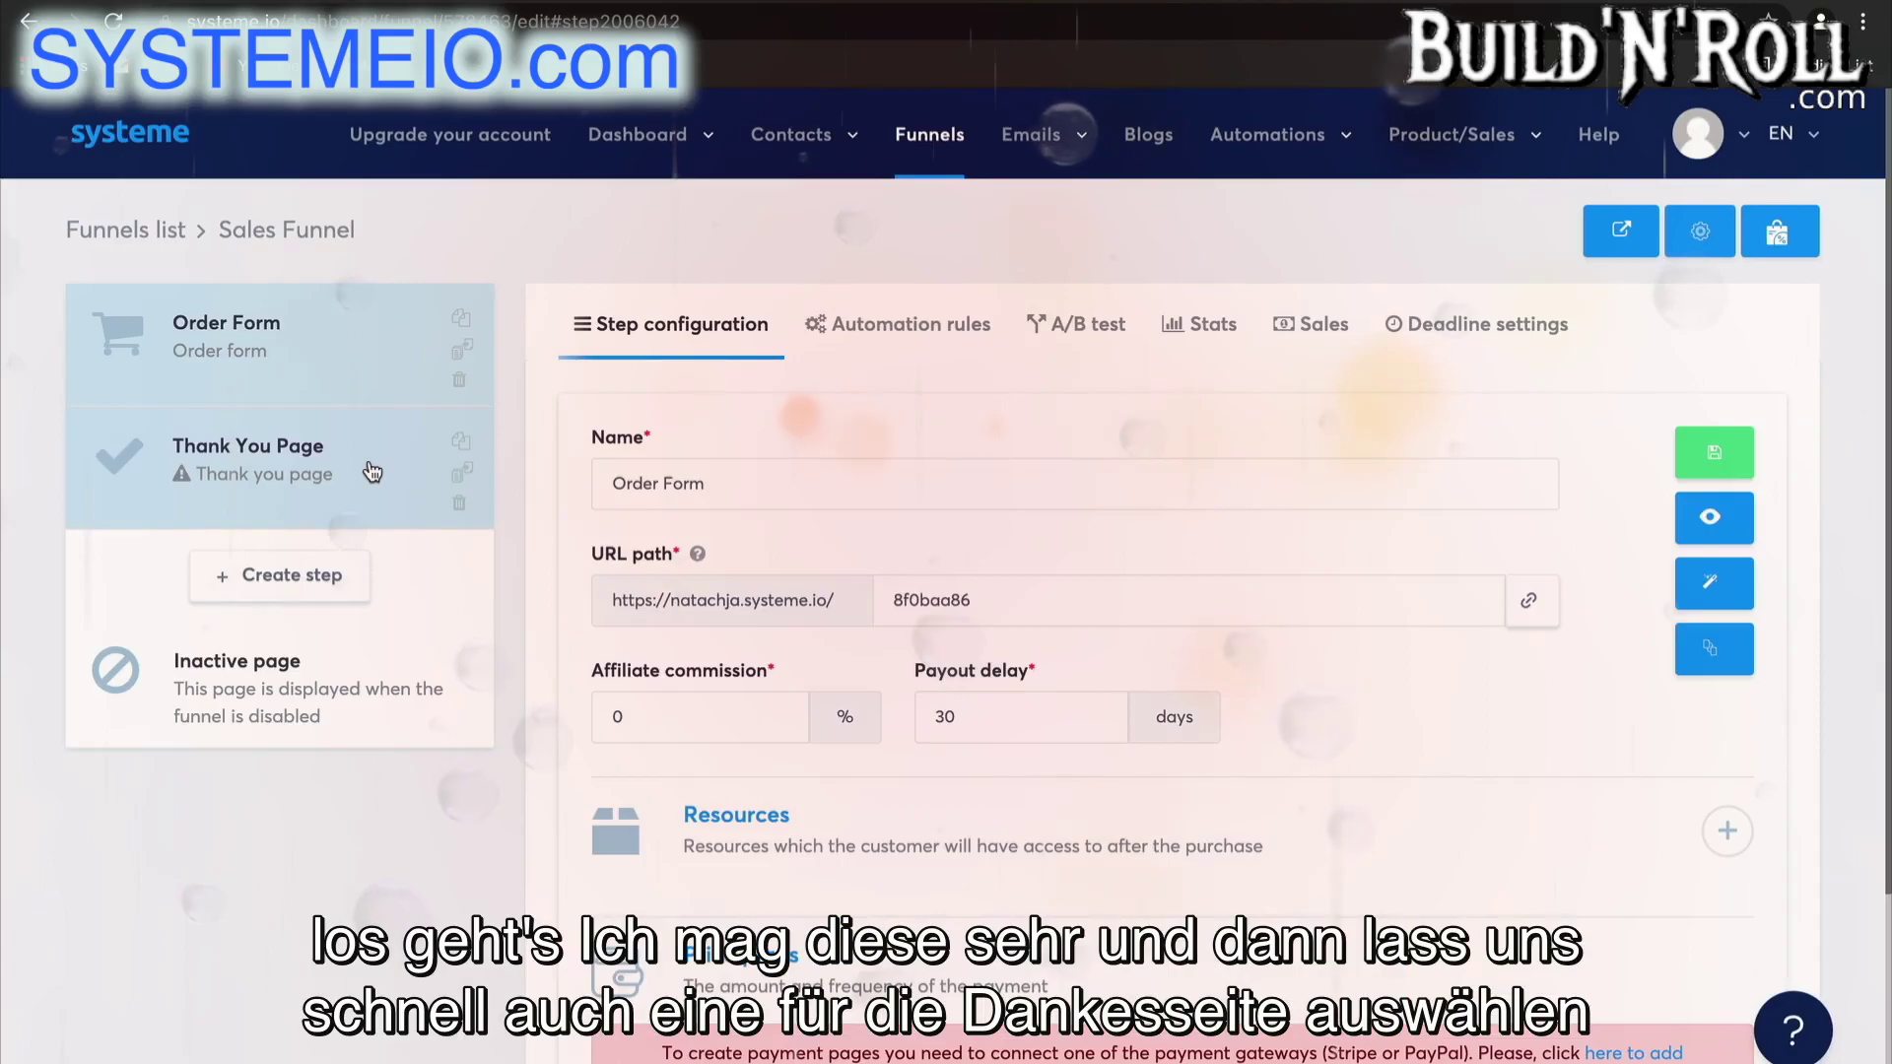
- Apply the blue "Thank you for your order!" template to the Thank You Page step
left_click(434, 498)
scroll(709, 816, "down", 1)
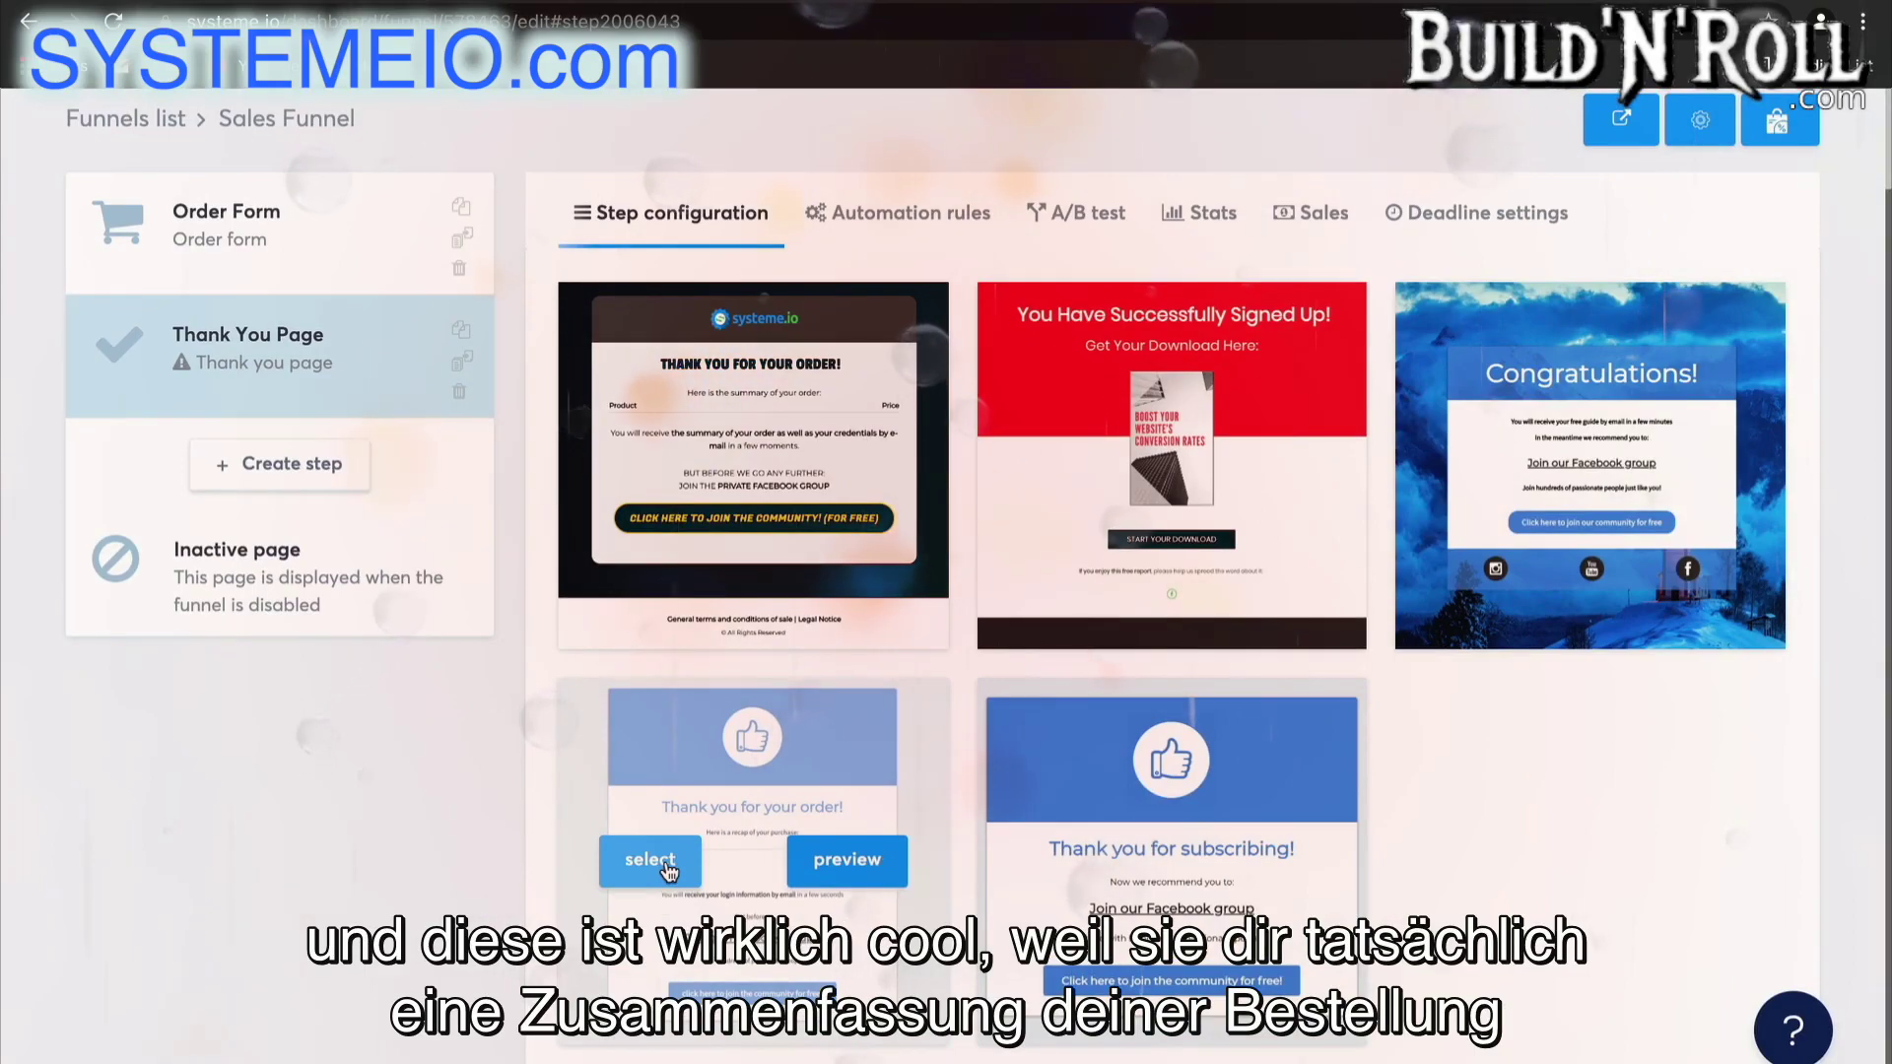
left_click(668, 872)
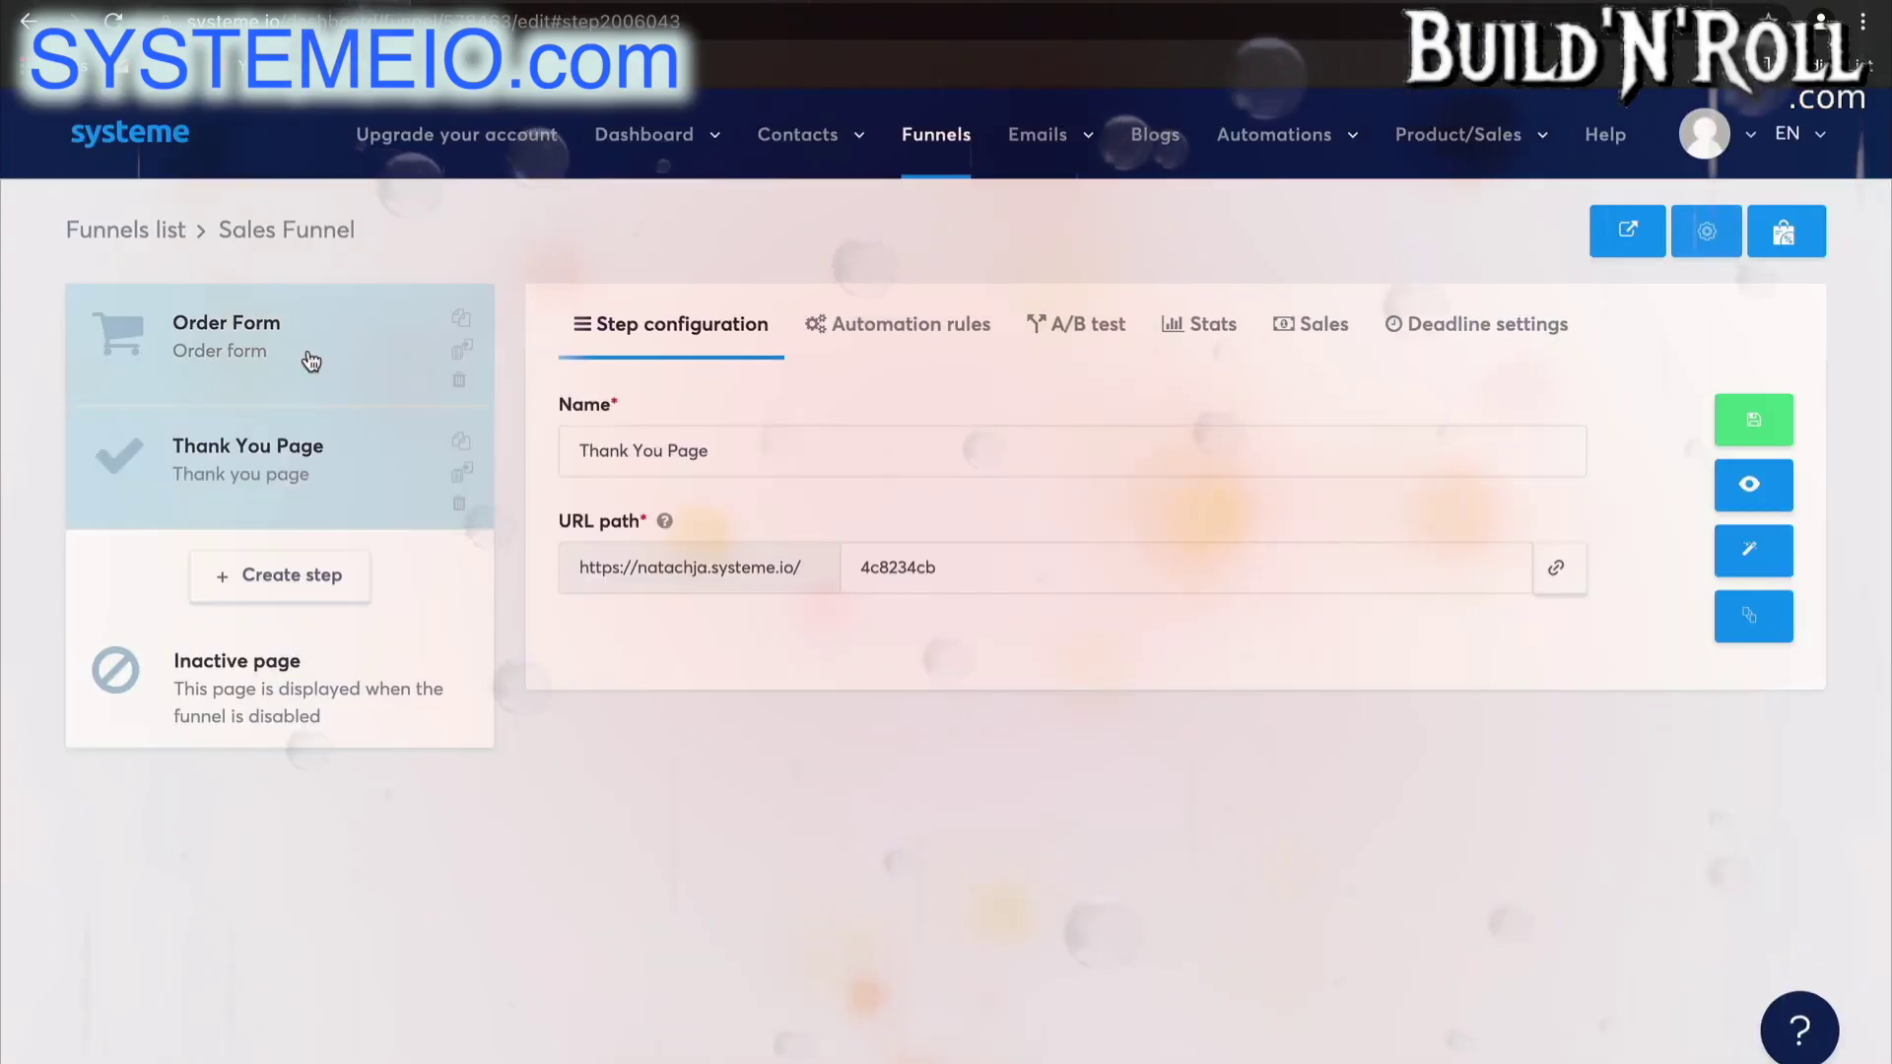
- Review the Order Form step's configuration, including its resources and price plans
left_click(313, 368)
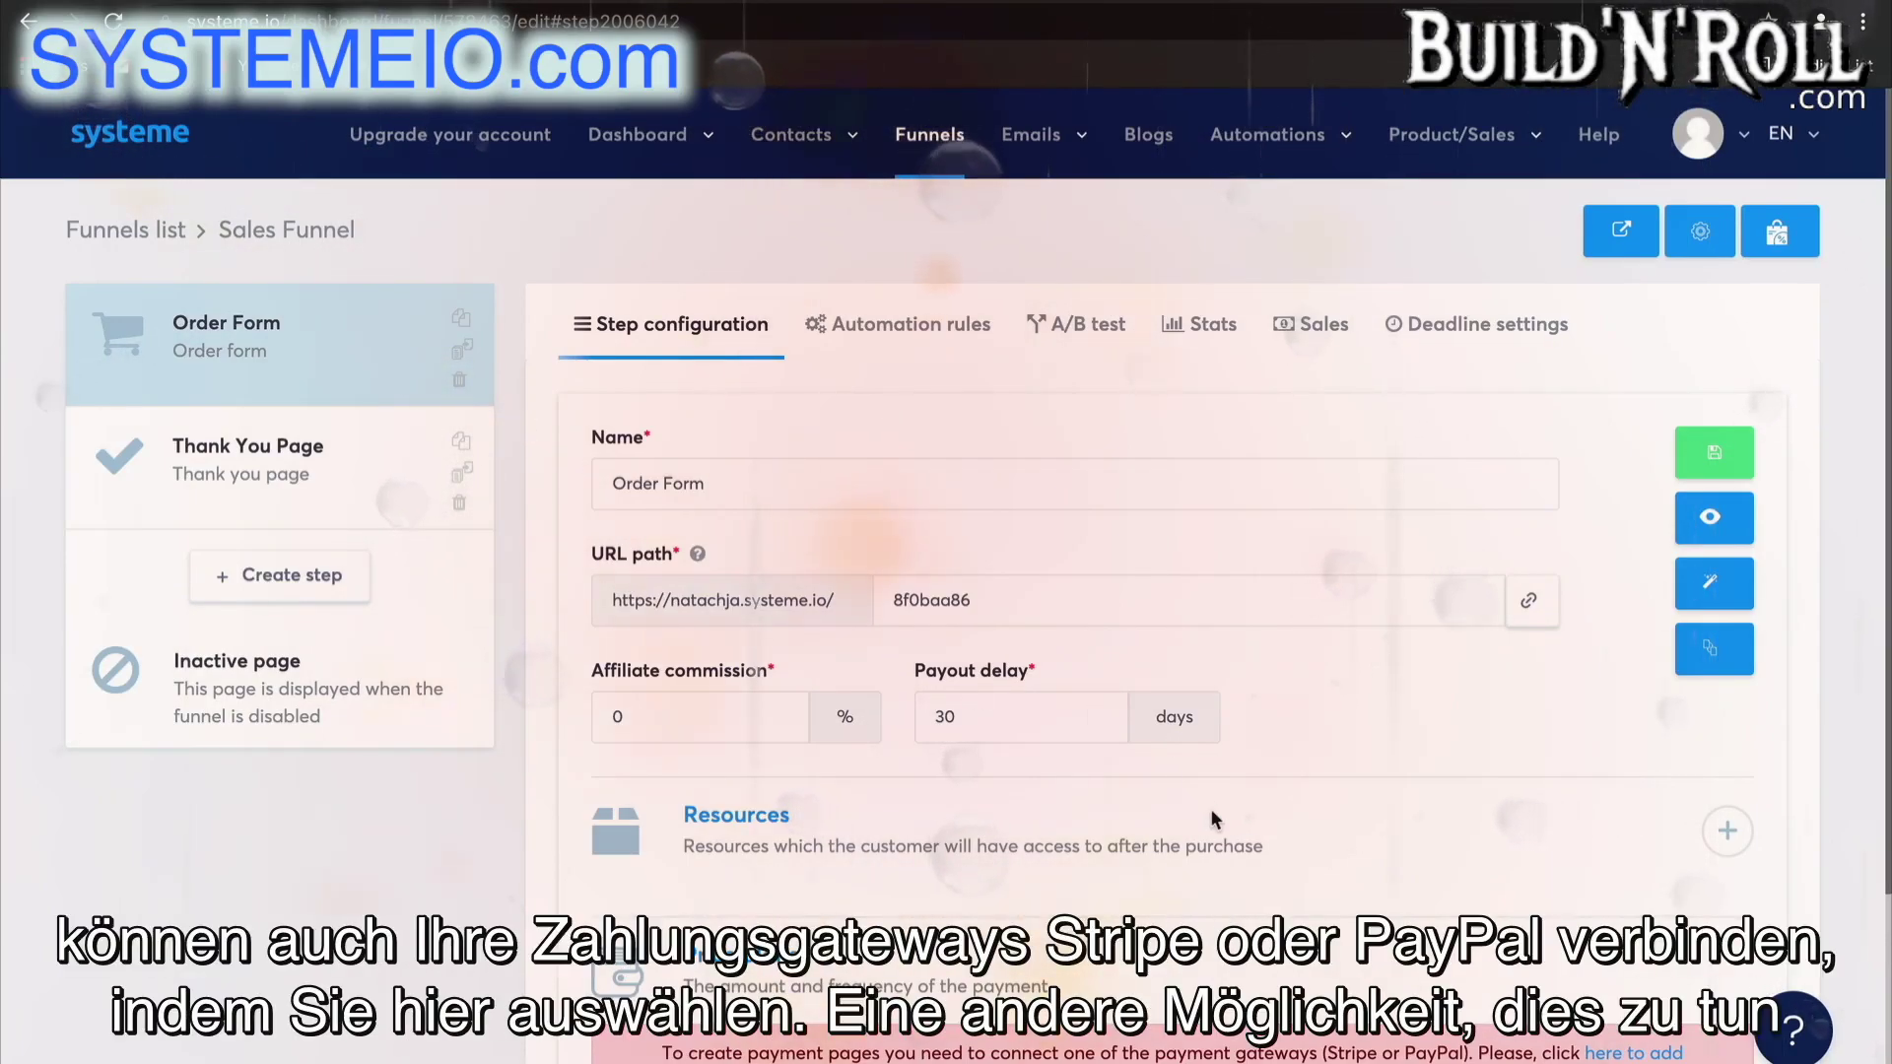
scroll(1287, 878, "down", 2)
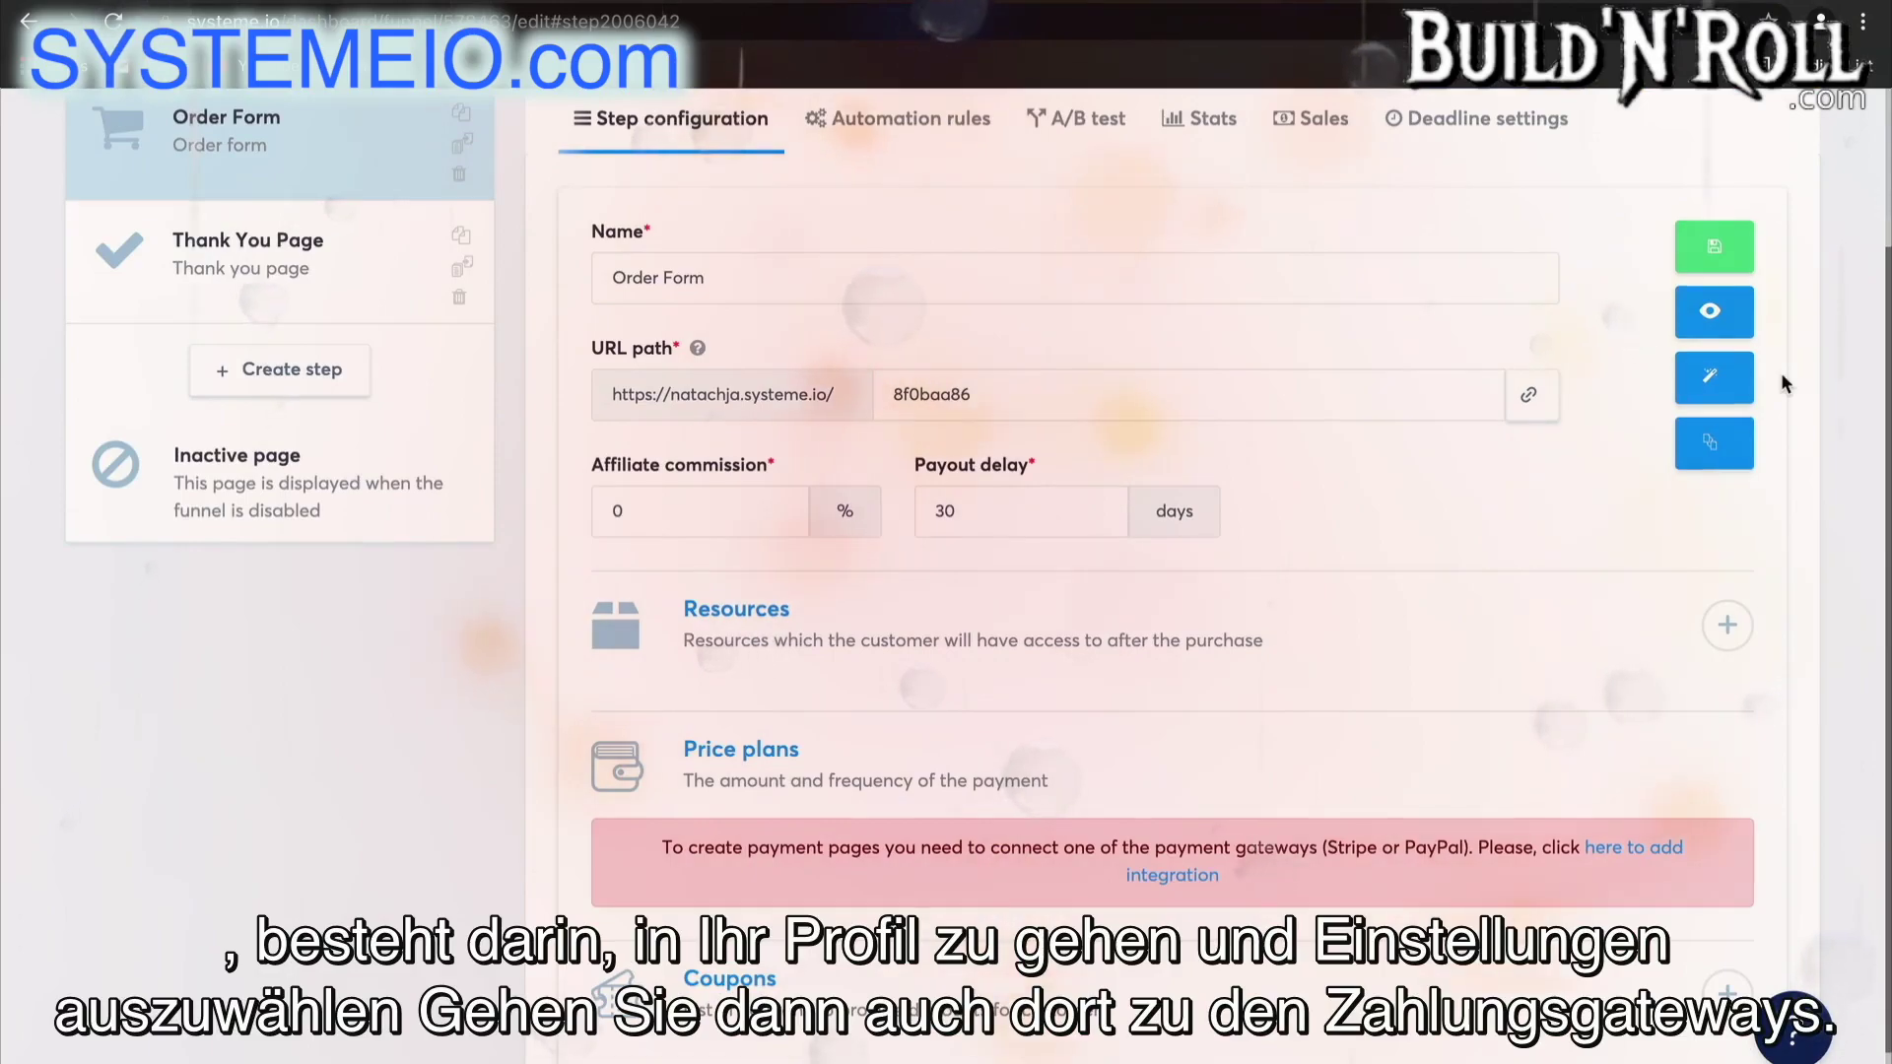
scroll(1782, 373, "up", 2)
left_click(1739, 141)
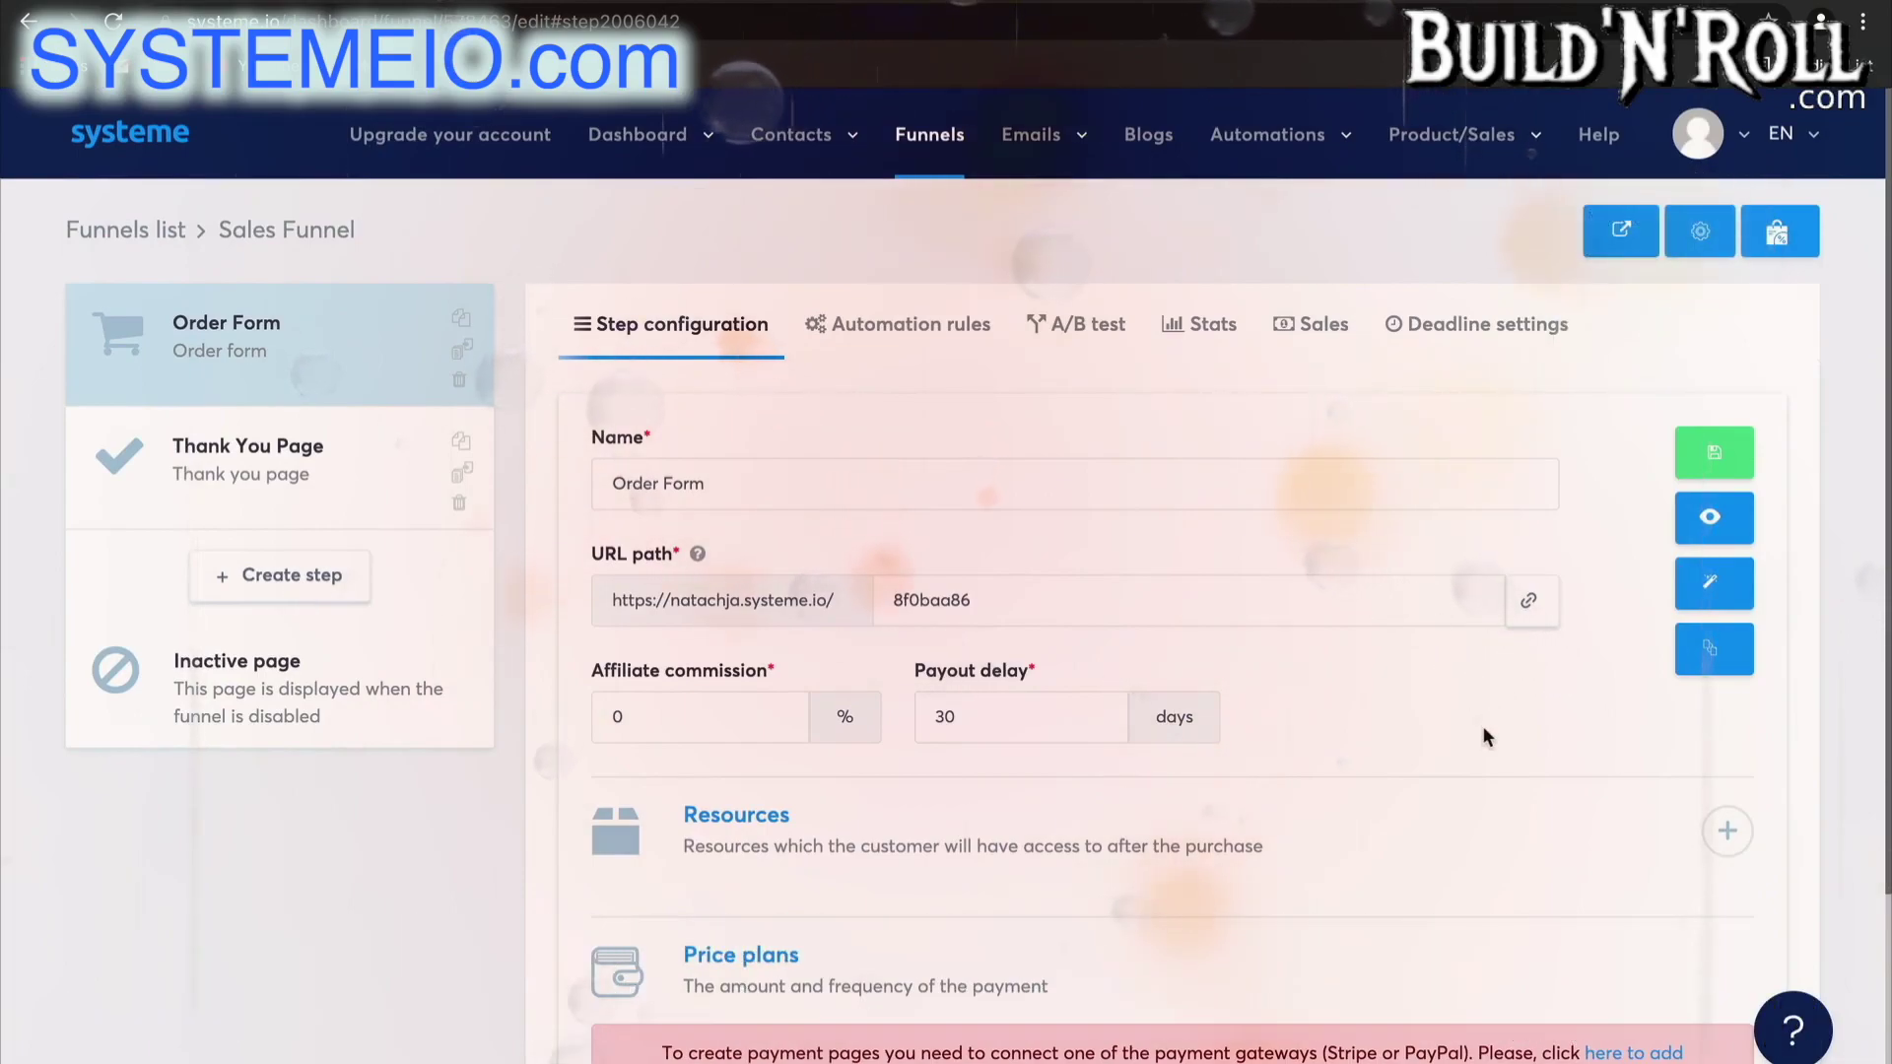
scroll(1482, 725, "down", 3)
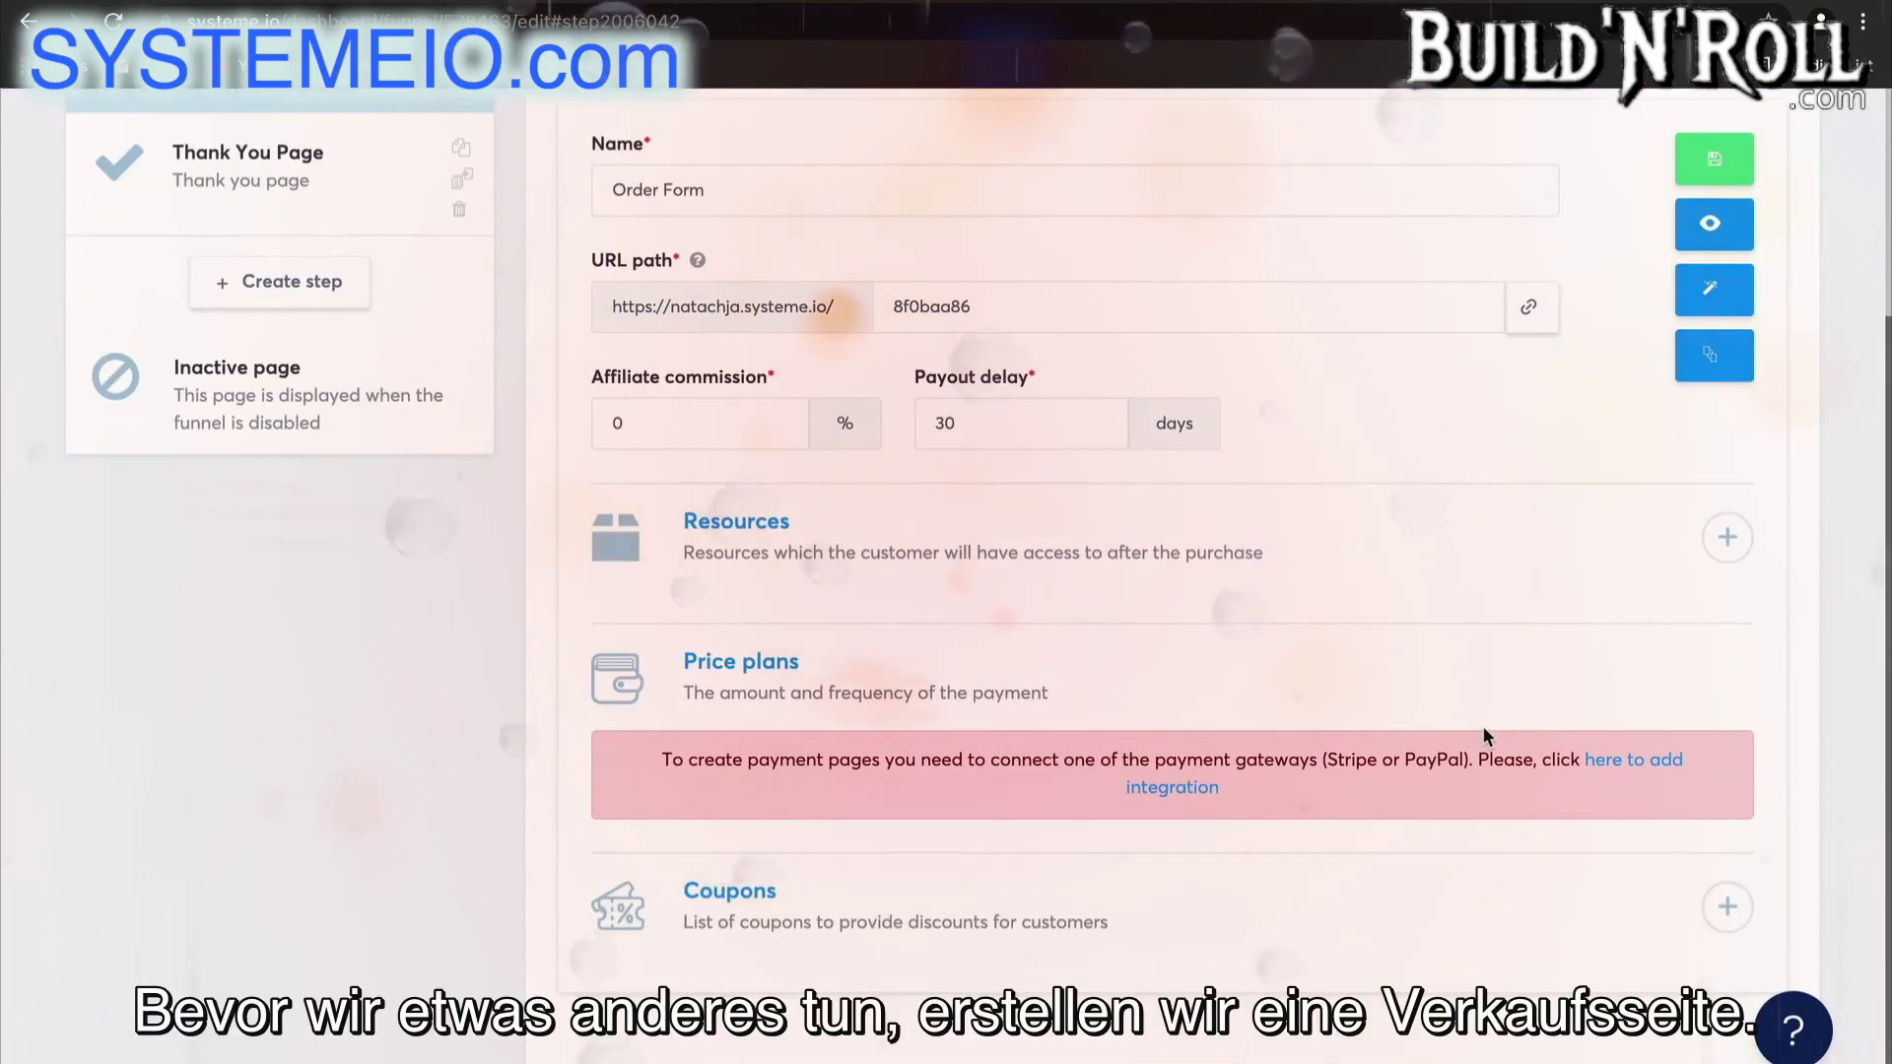
scroll(1483, 732, "up", 3)
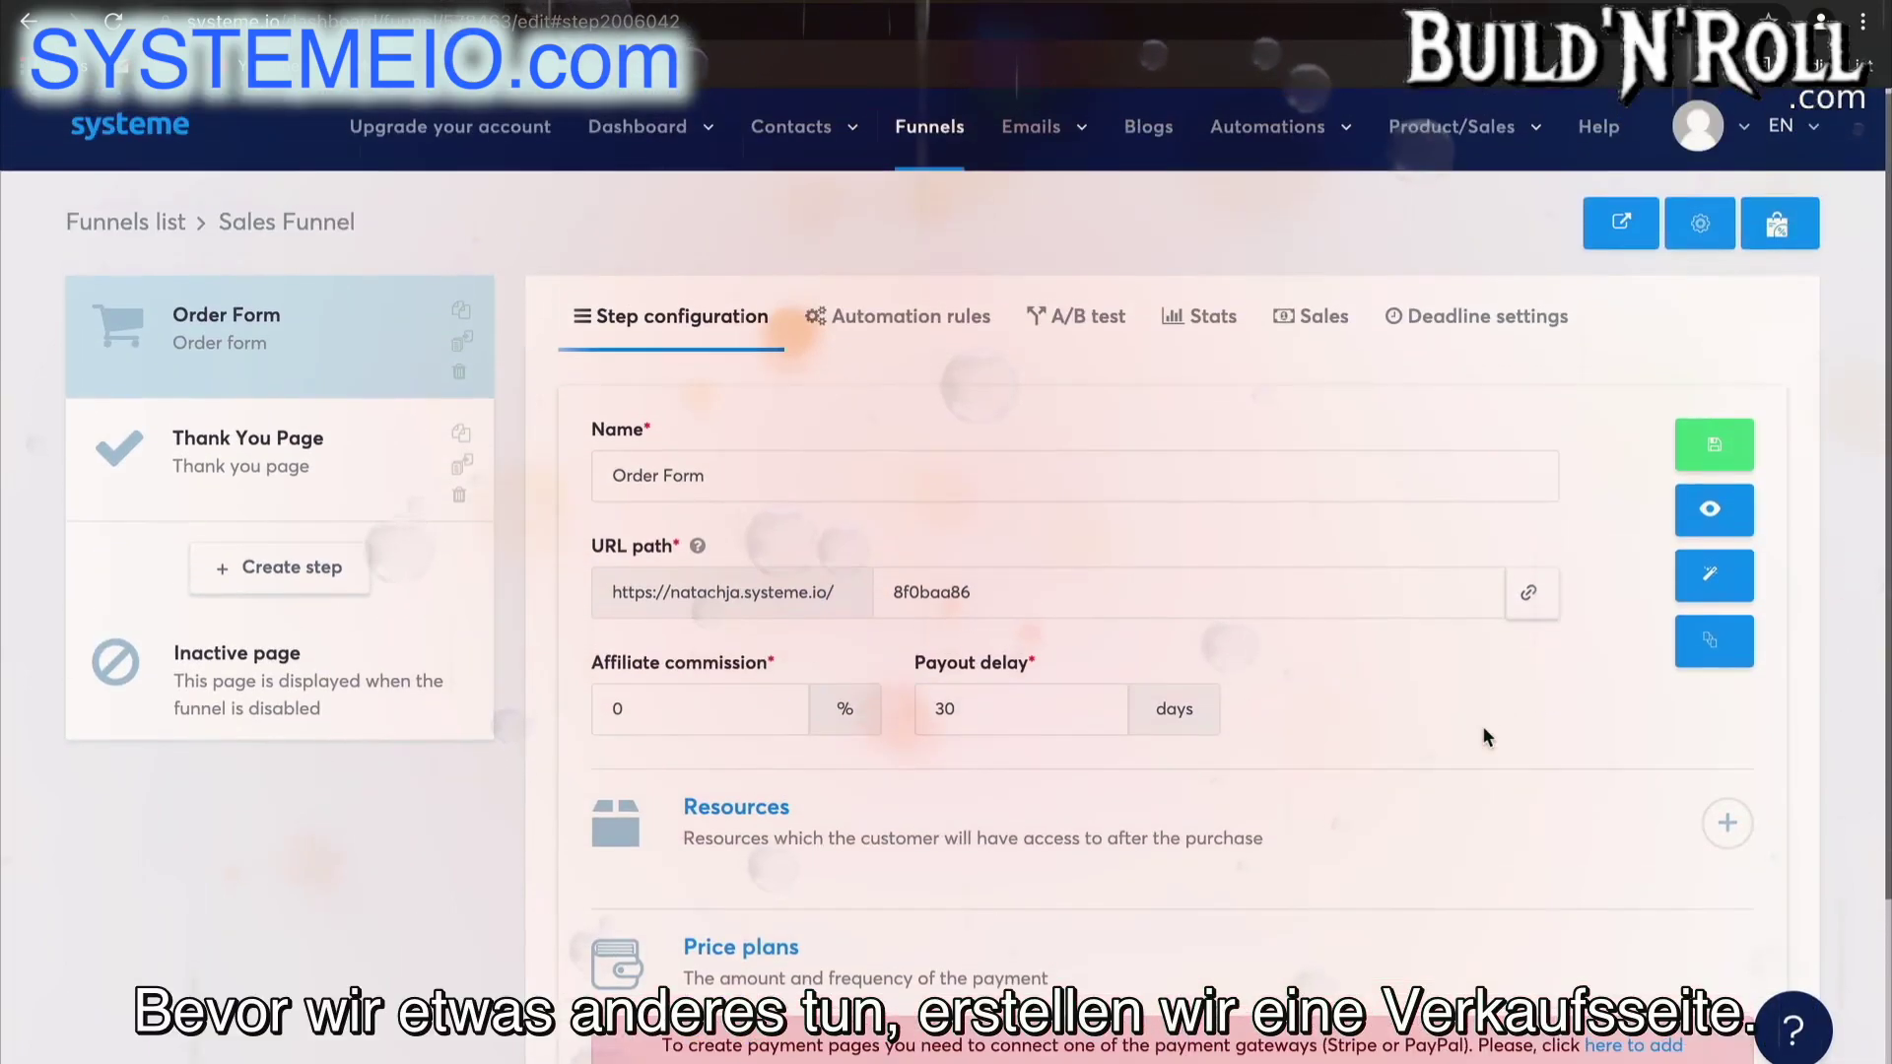
- Create a funnel step named "Sales Page" with the Sales page type and move it to the beginning of the funnel
left_click(315, 572)
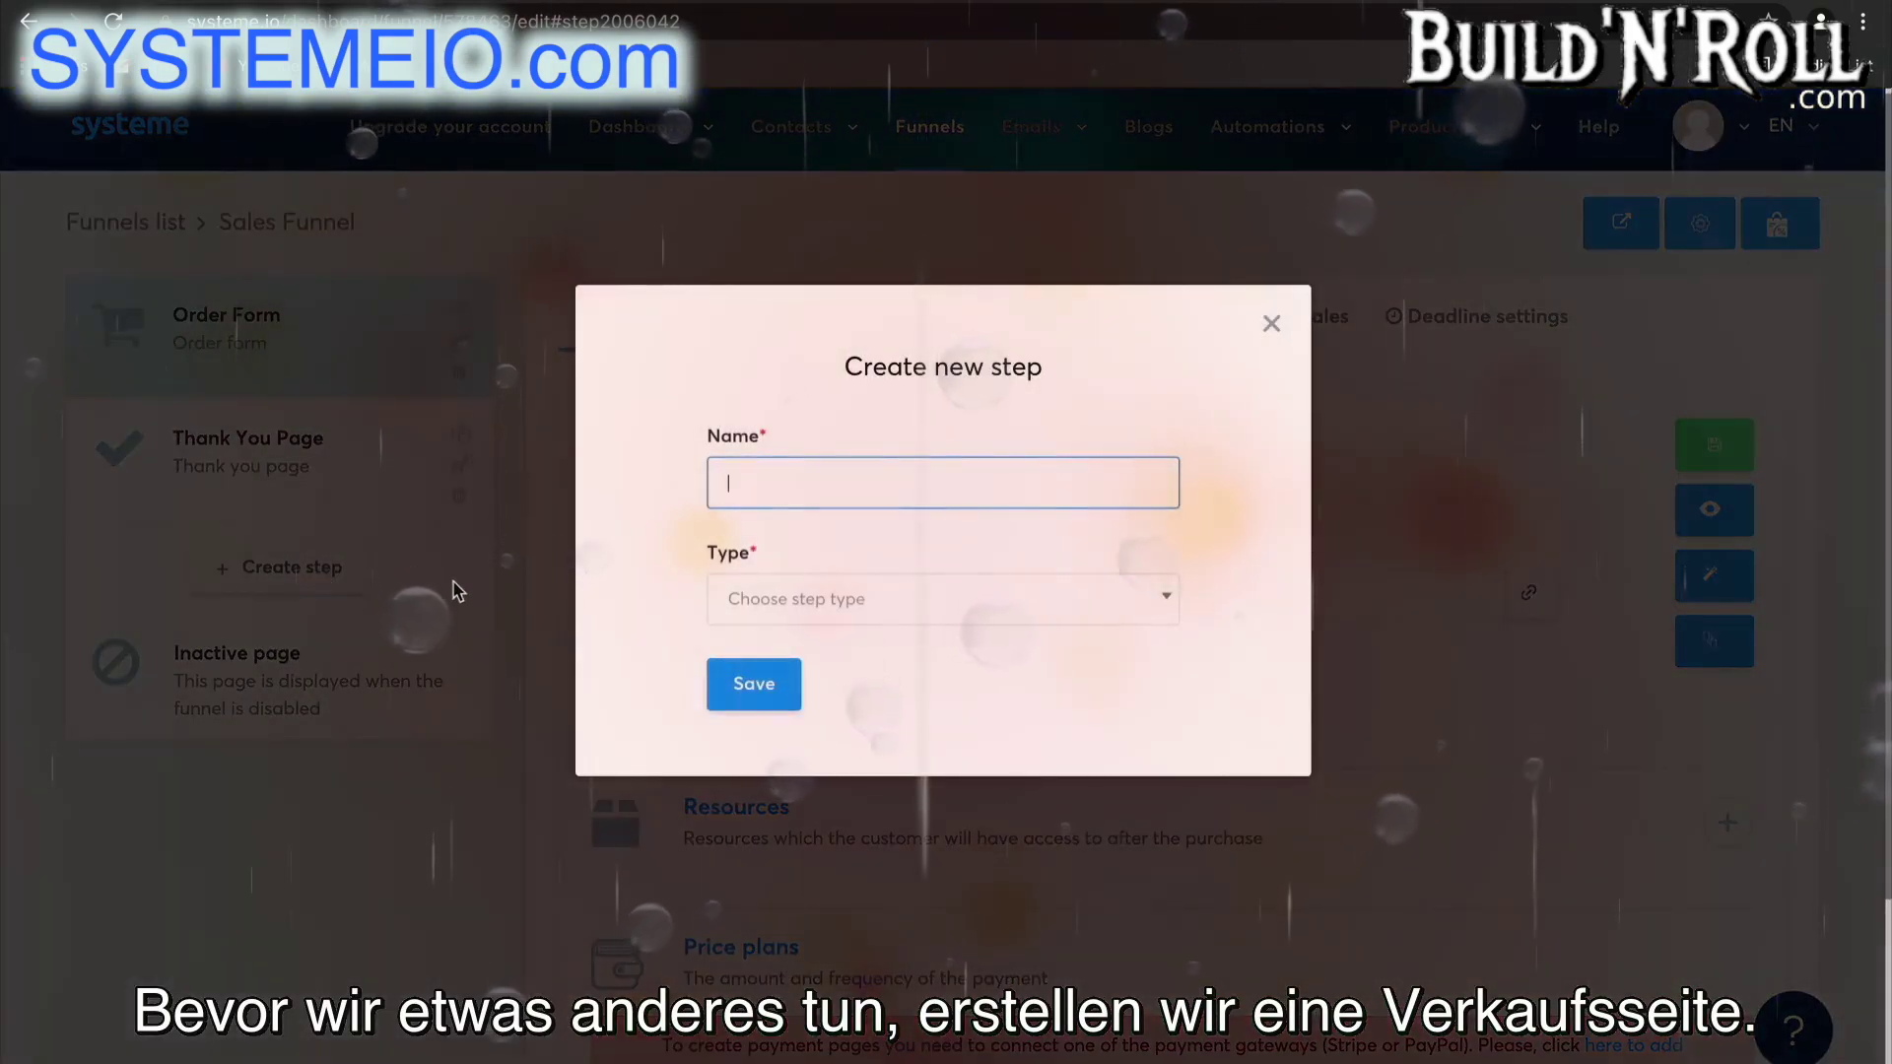
type("Sales Page")
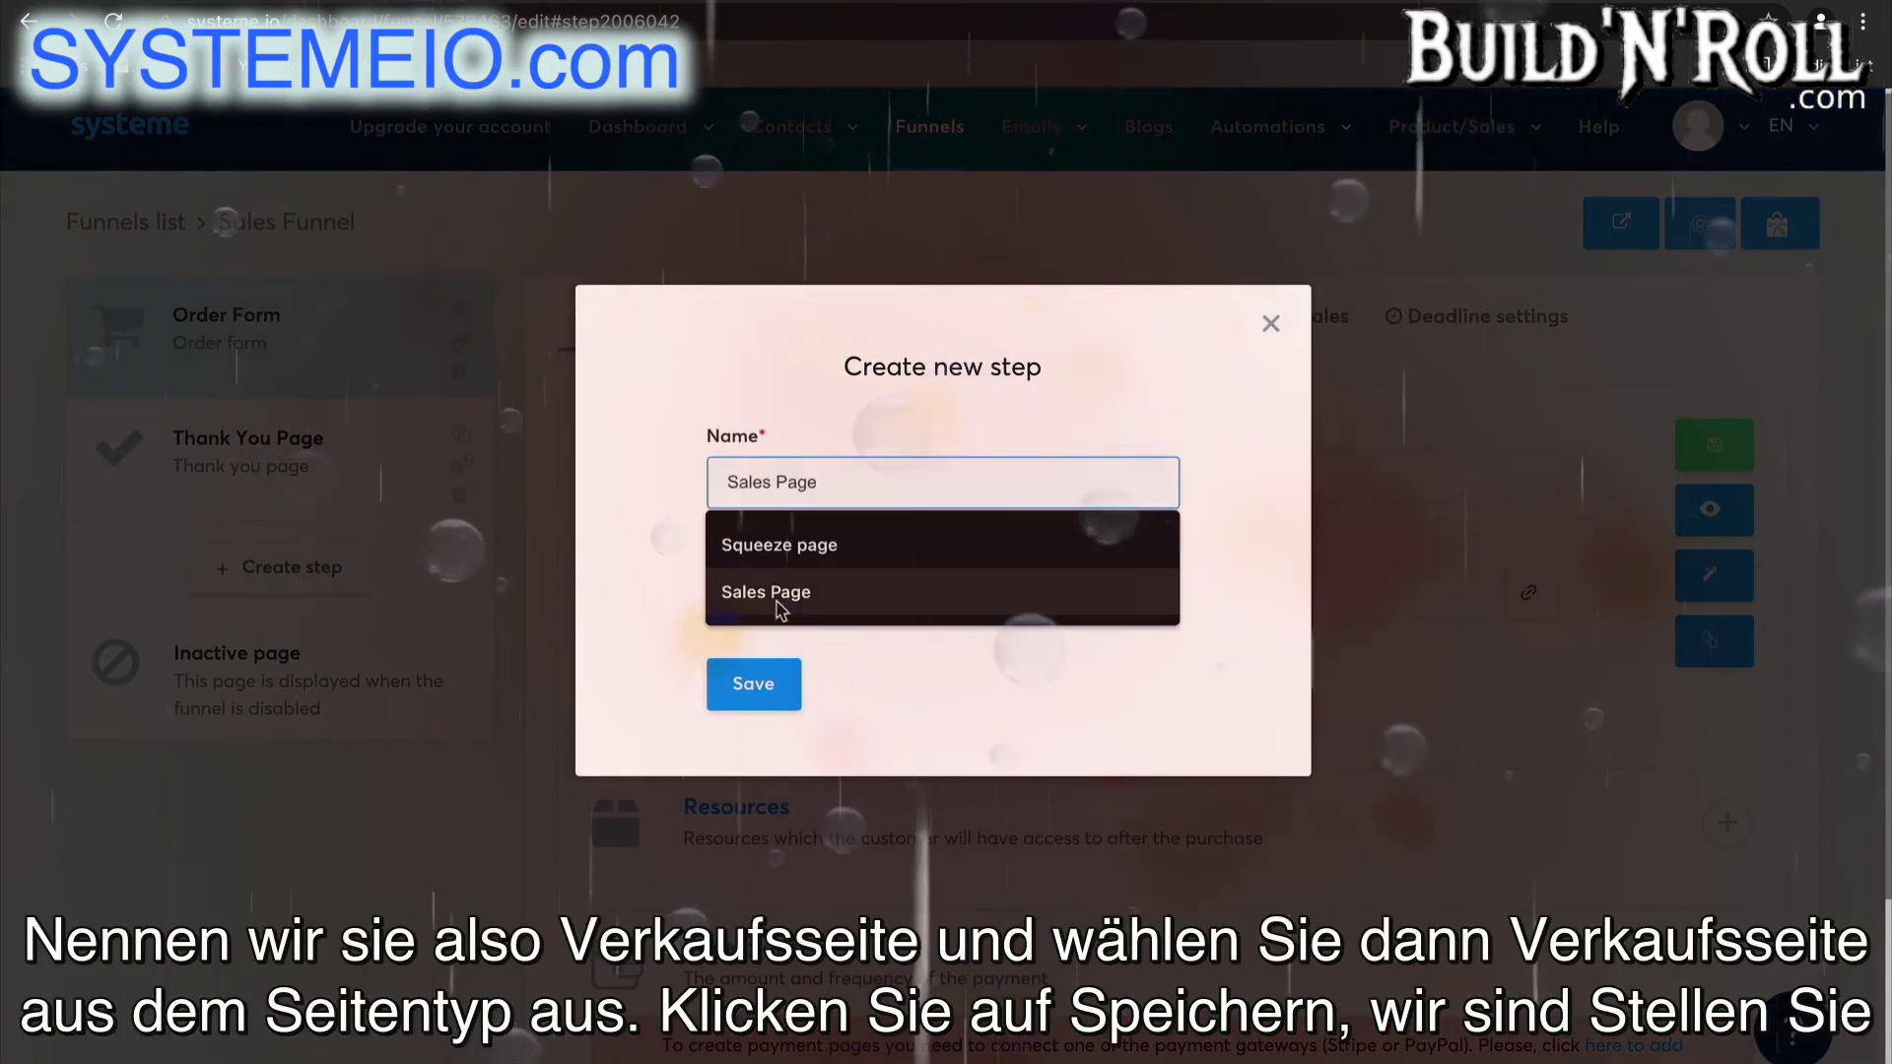
left_click(779, 591)
left_click(782, 607)
scroll(837, 842, "down", 3)
left_click(852, 753)
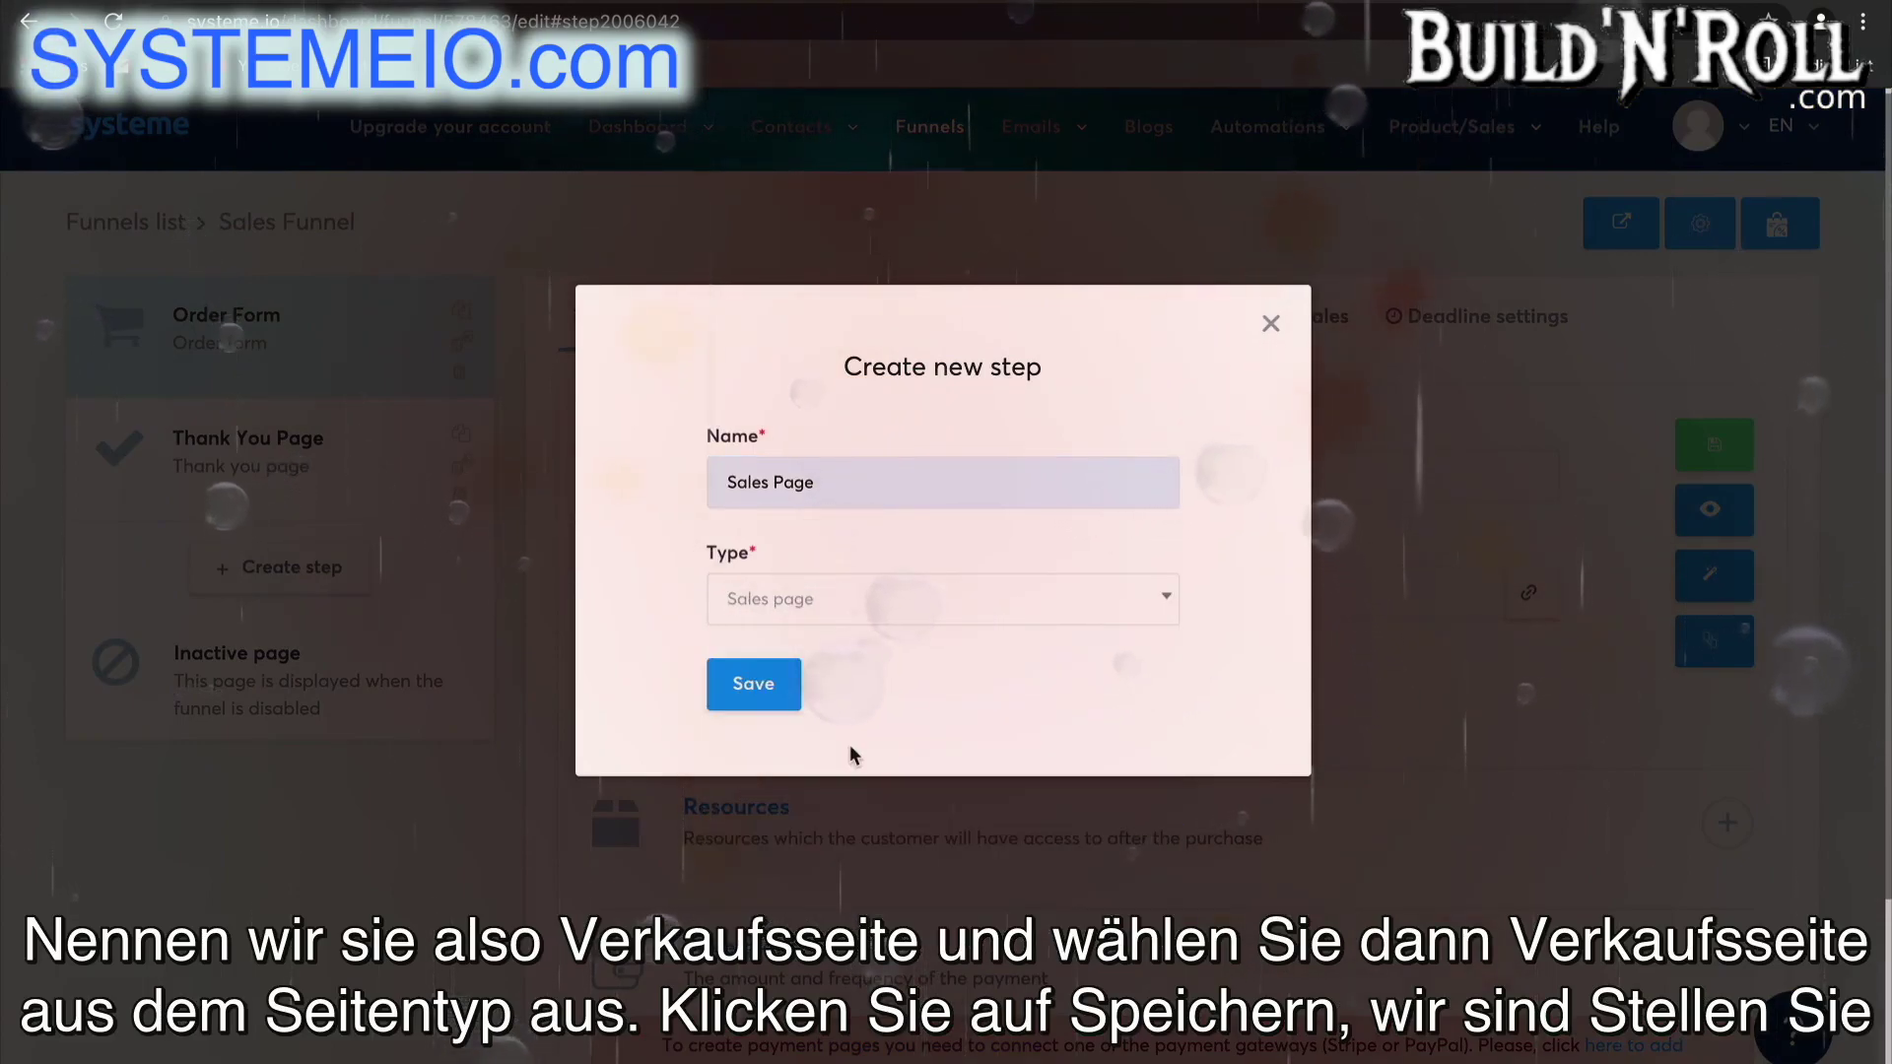
left_click(760, 686)
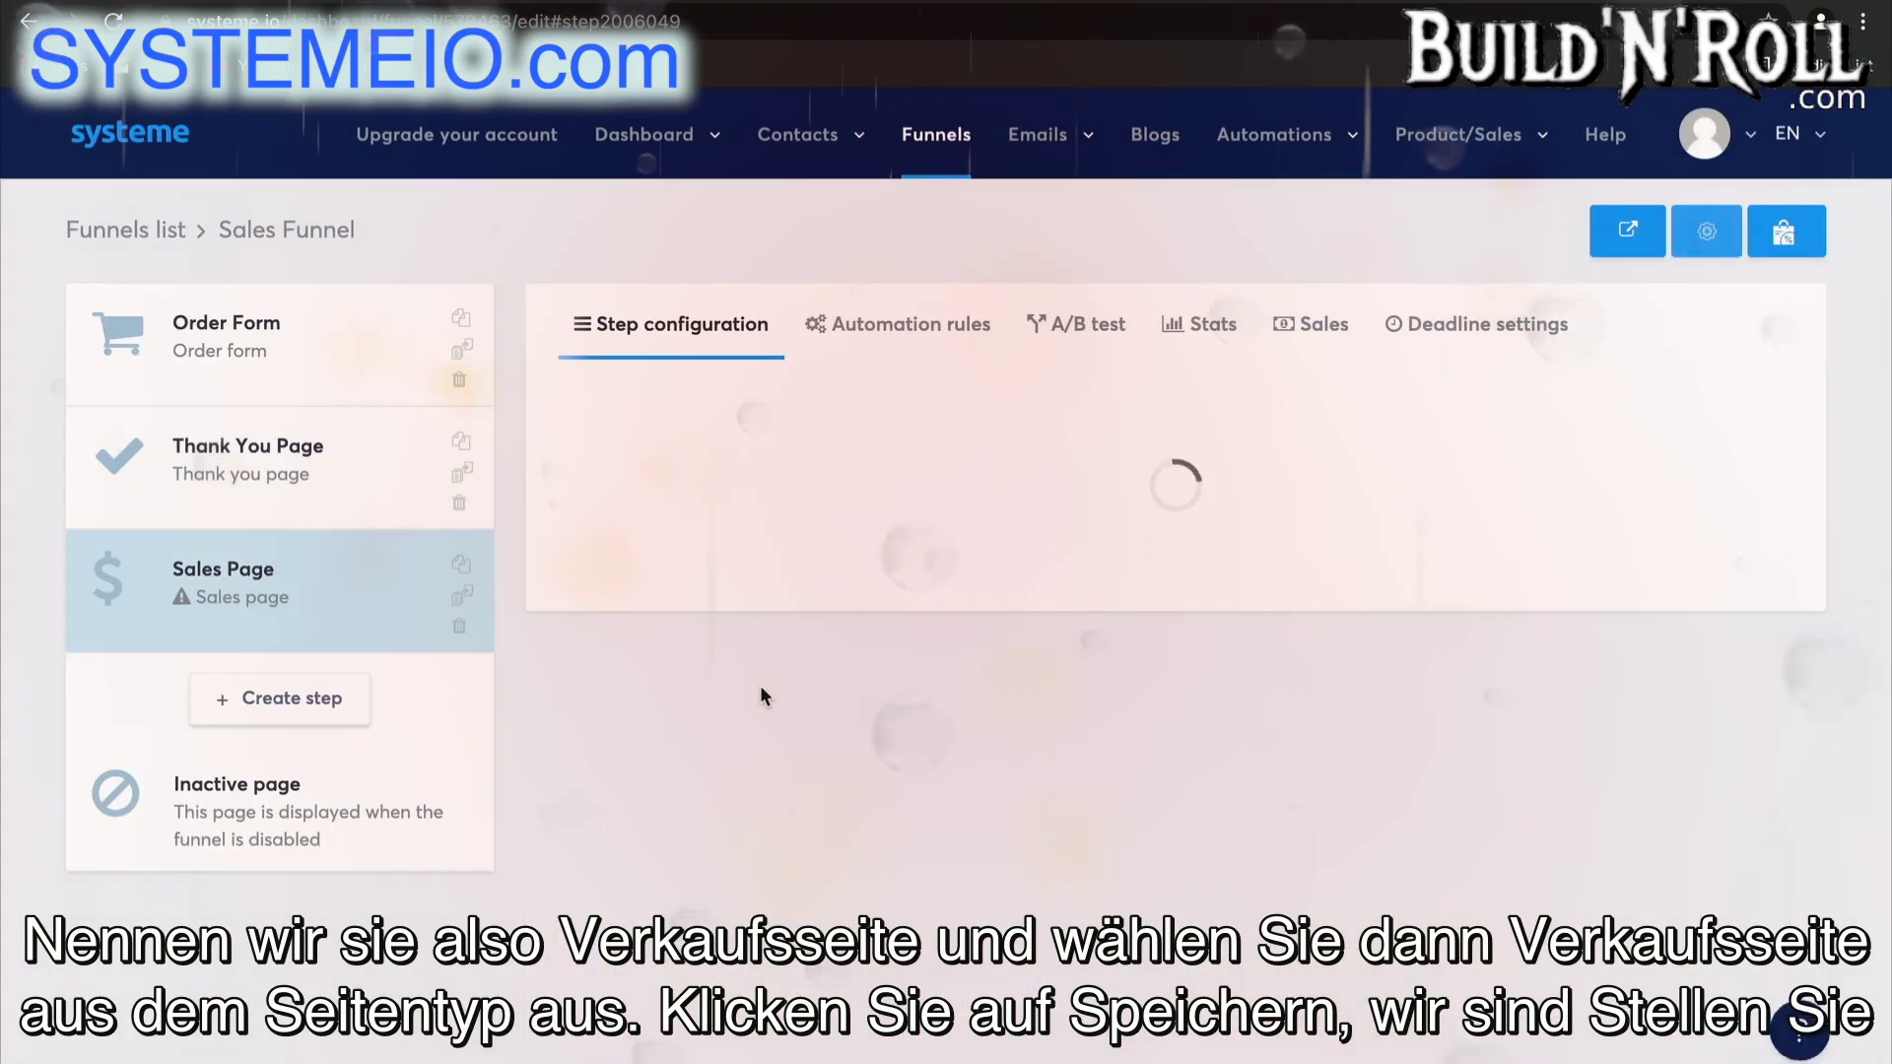
left_click_drag(398, 652, 367, 382)
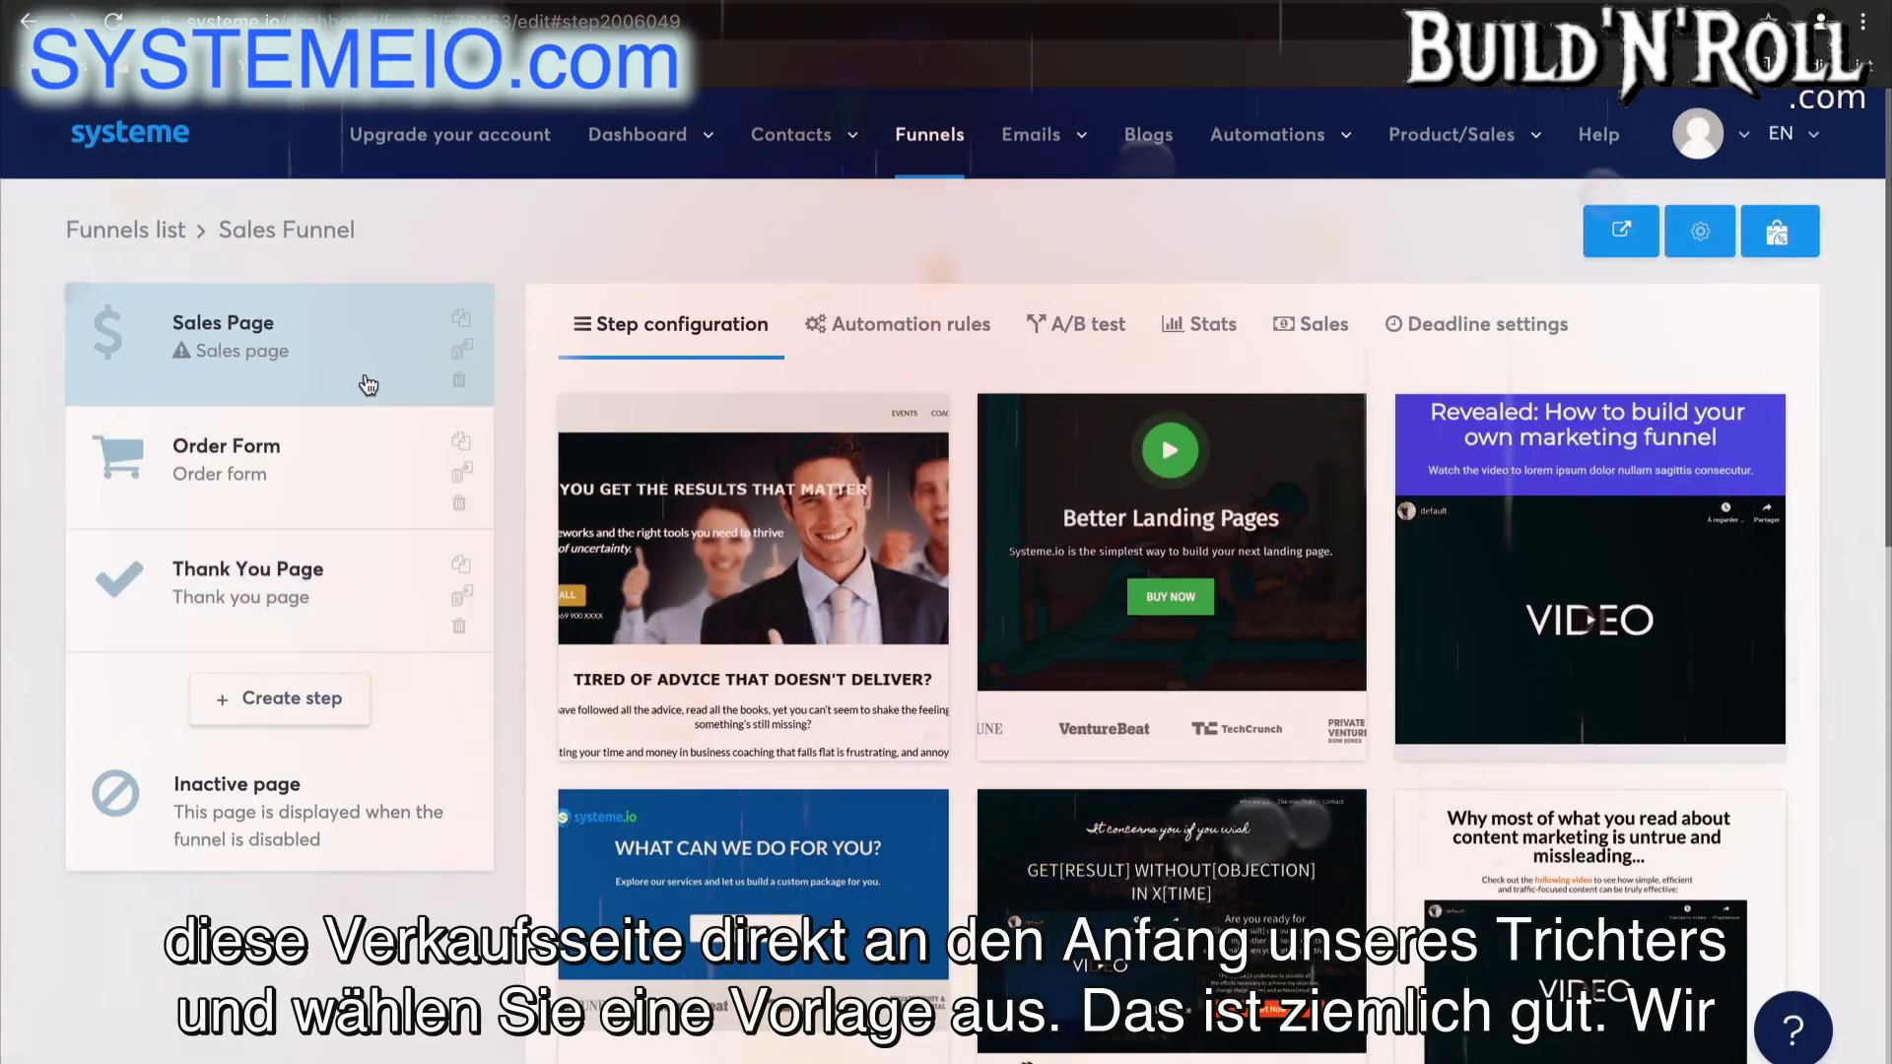
- Apply the "Headline (sub headline)" template with the chart image to the Sales Page step
scroll(1277, 612, "down", 7)
scroll(1277, 612, "down", 3)
scroll(1274, 612, "down", 6)
scroll(1274, 612, "up", 5)
scroll(1271, 611, "down", 3)
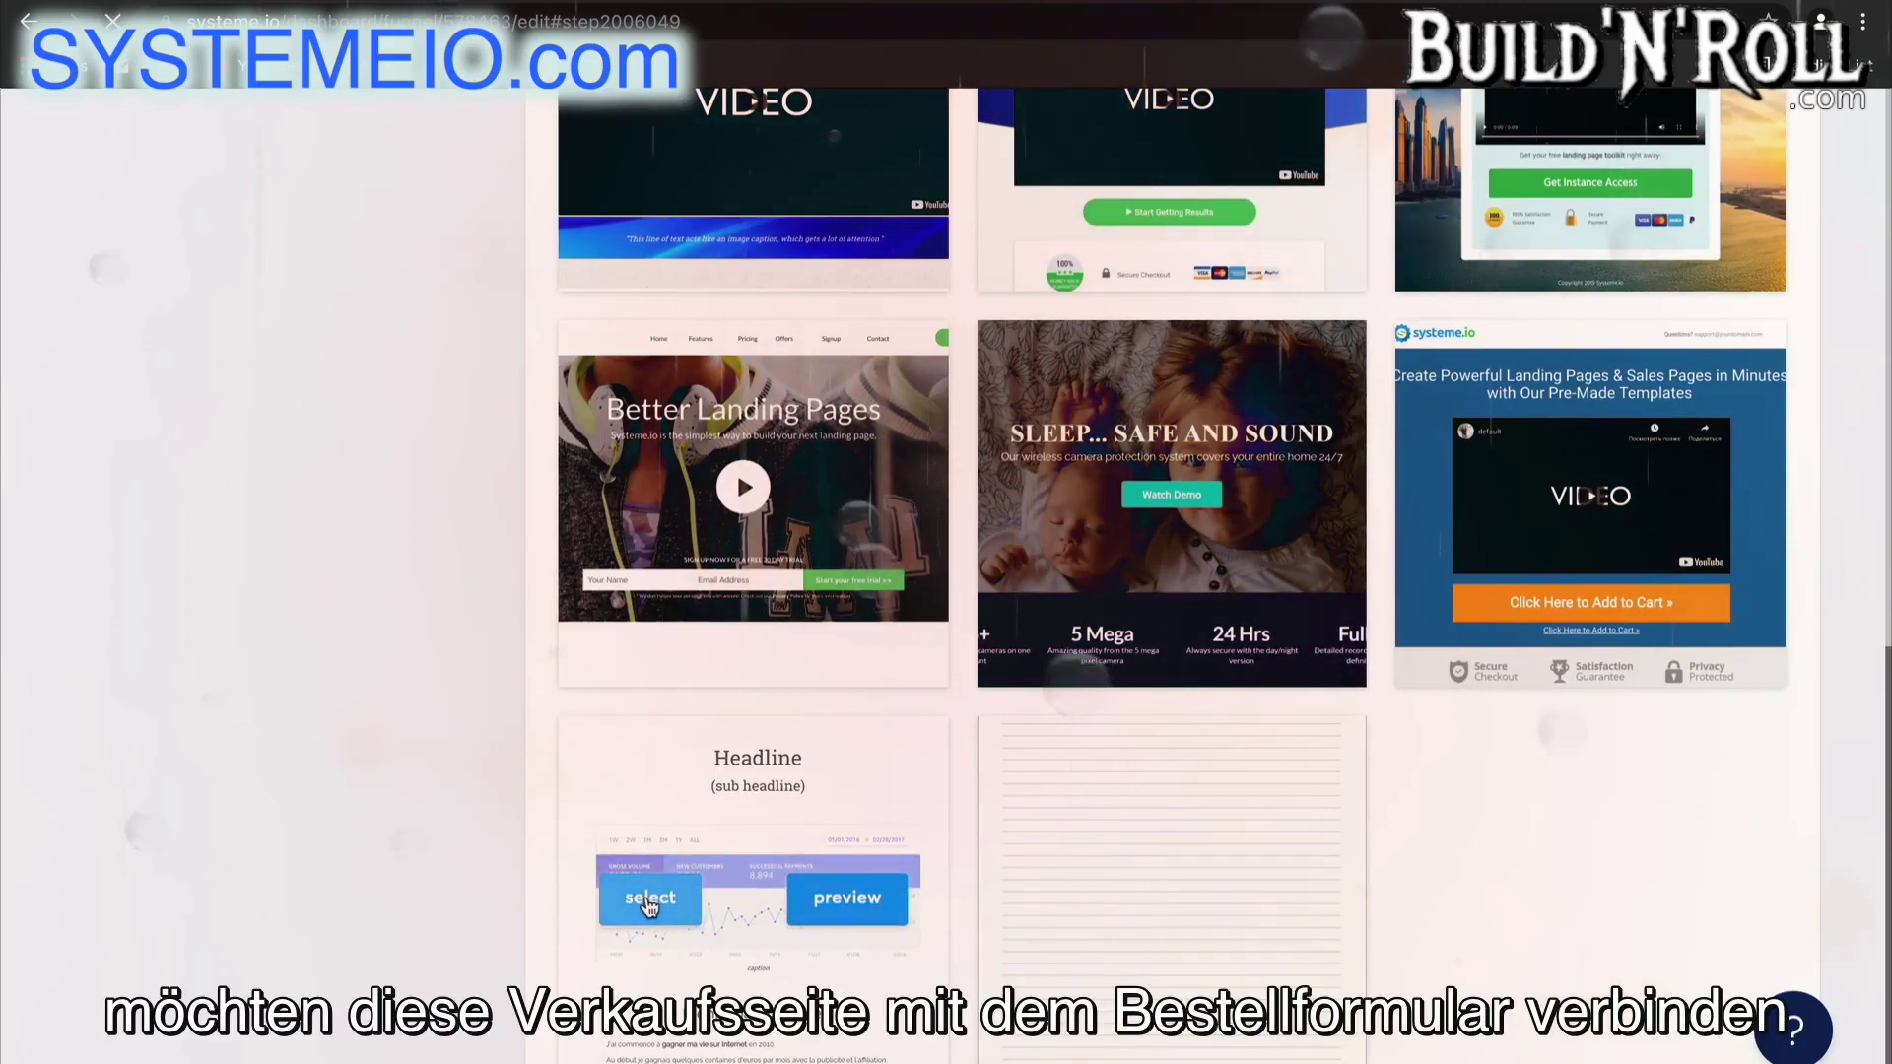
left_click(650, 899)
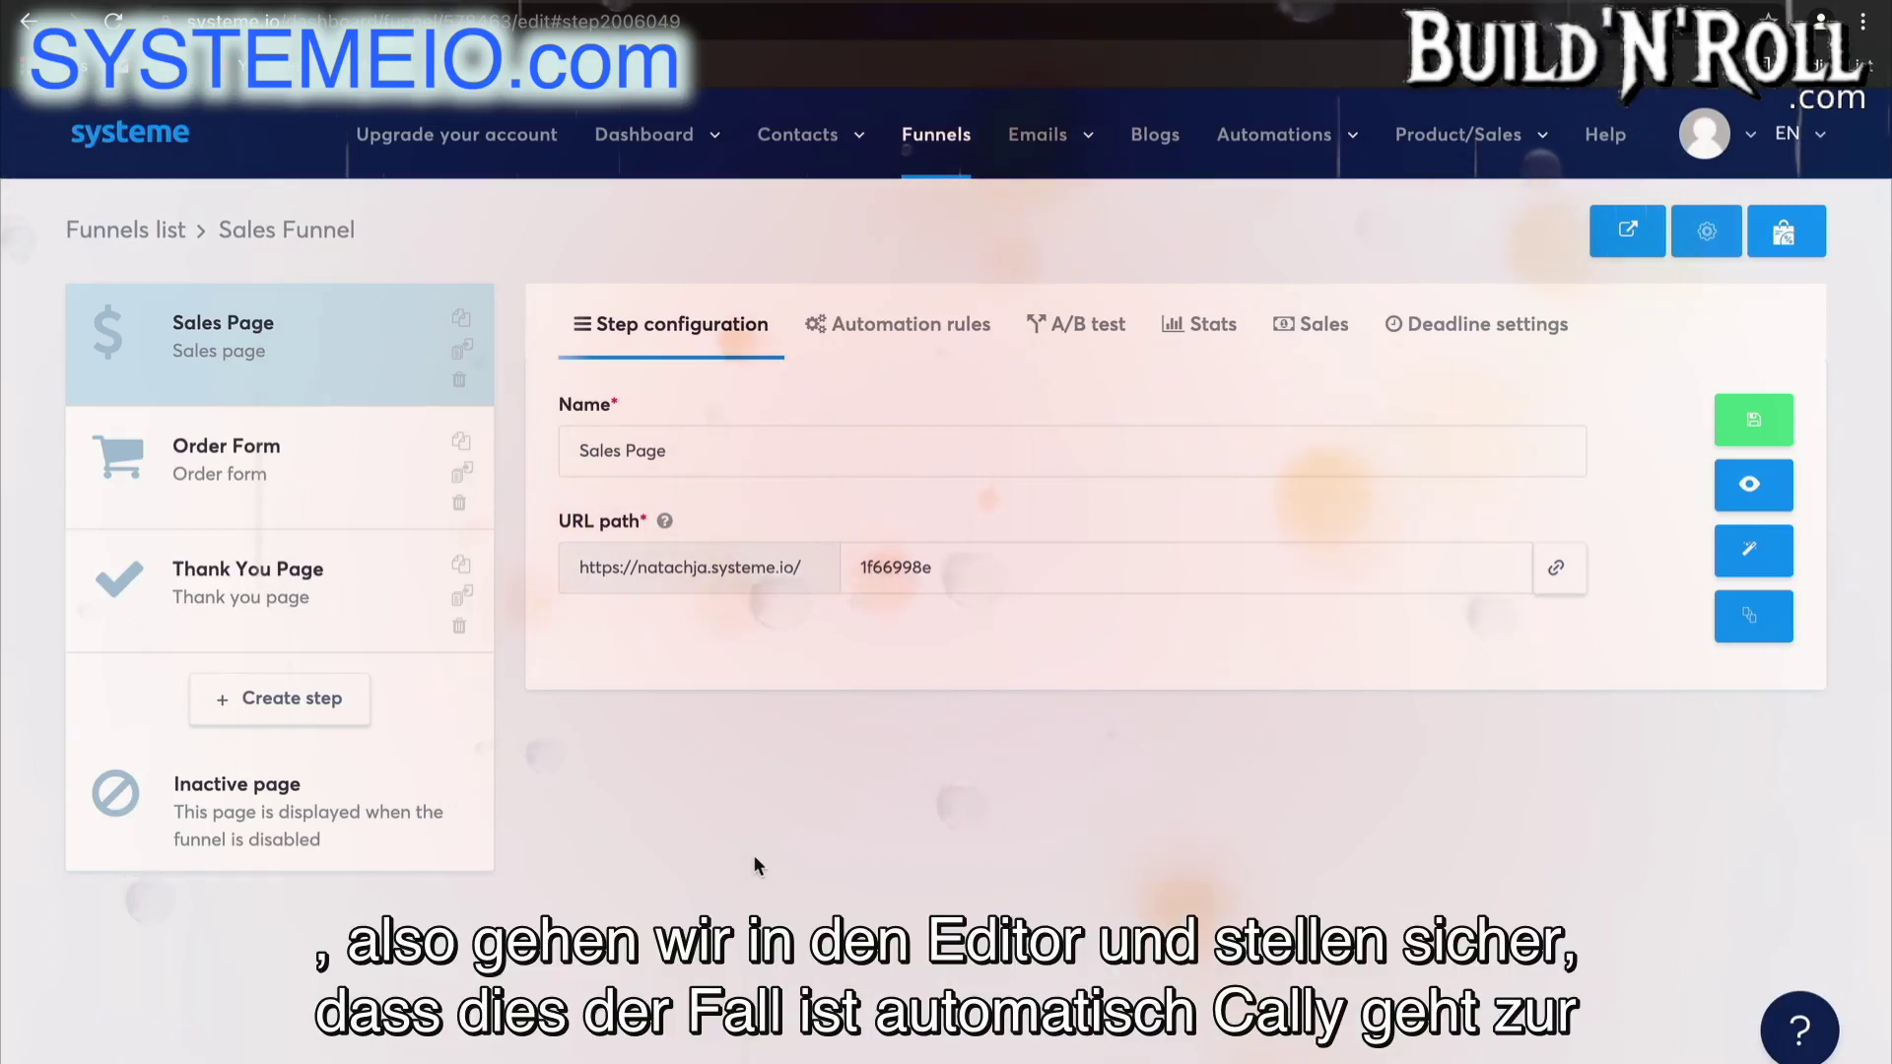
- In the sales page editor, set the 497 dollars button above "How to accomplish this?" to open the Next step URL
left_click(1756, 557)
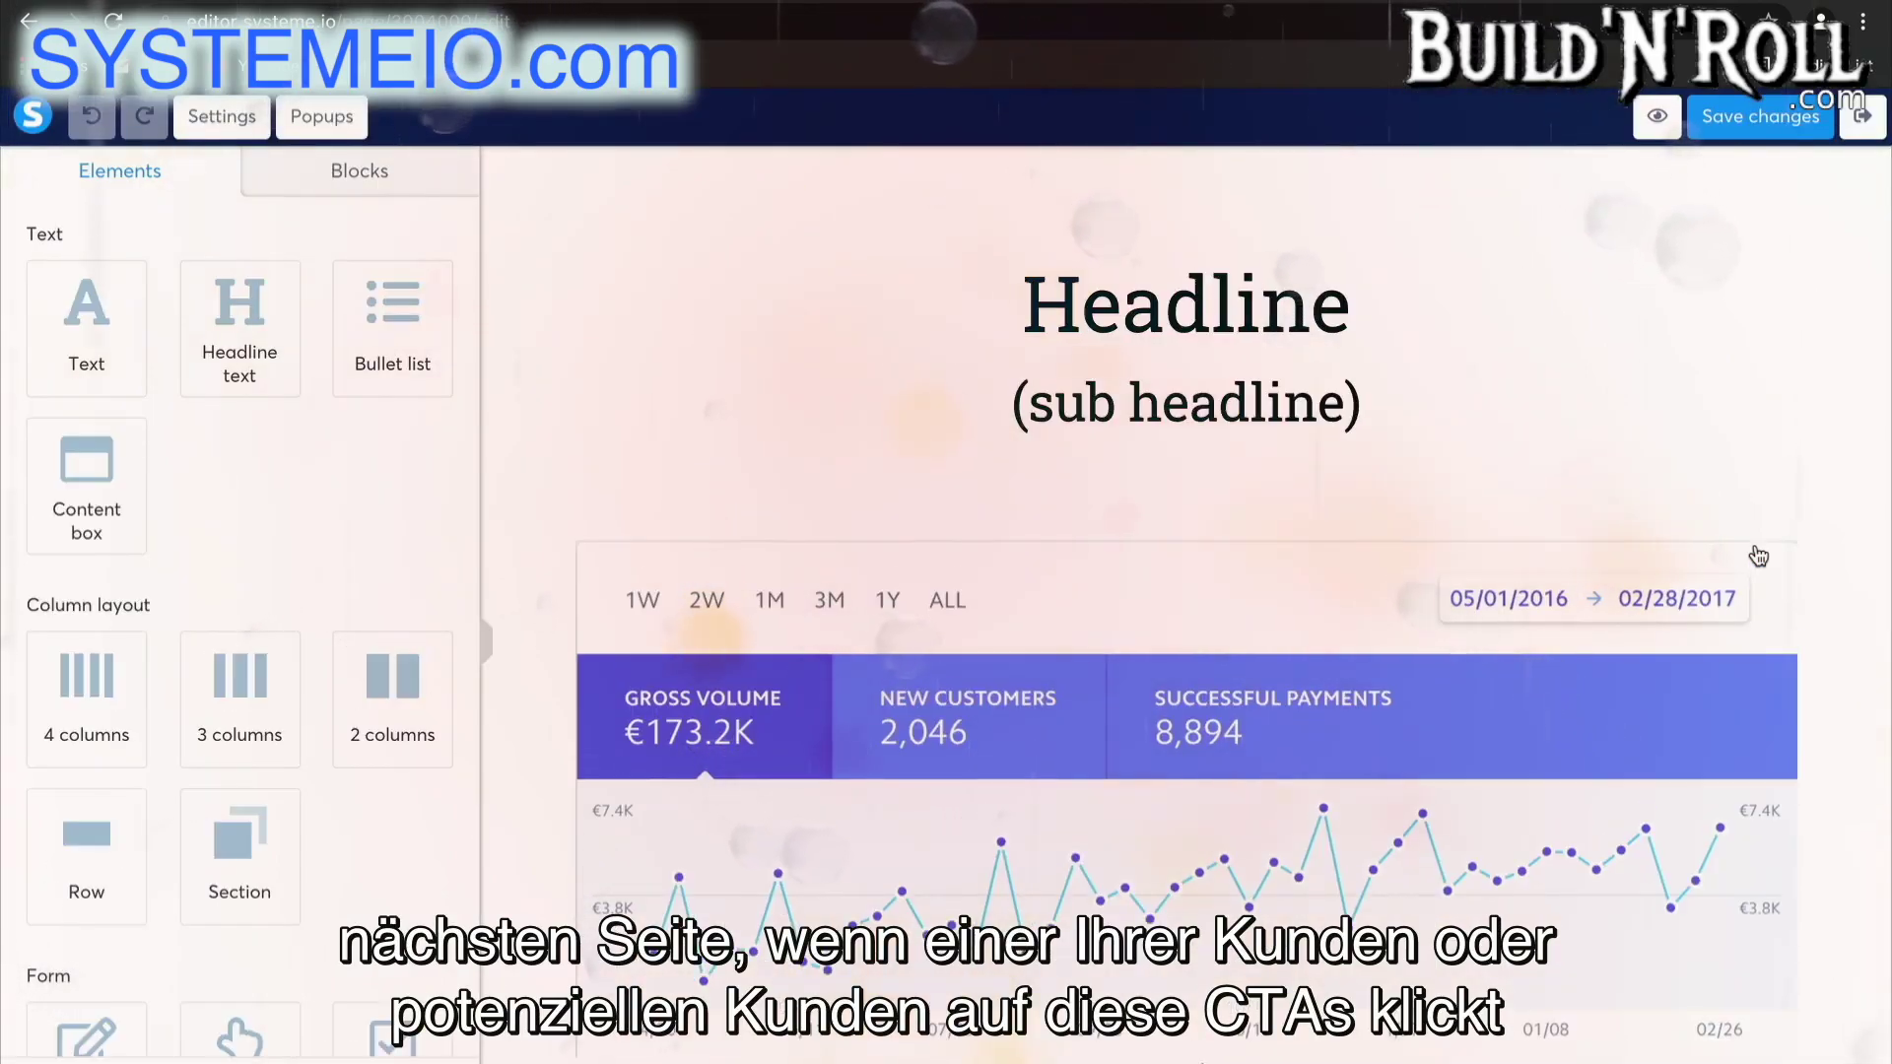
scroll(1759, 557, "down", 15)
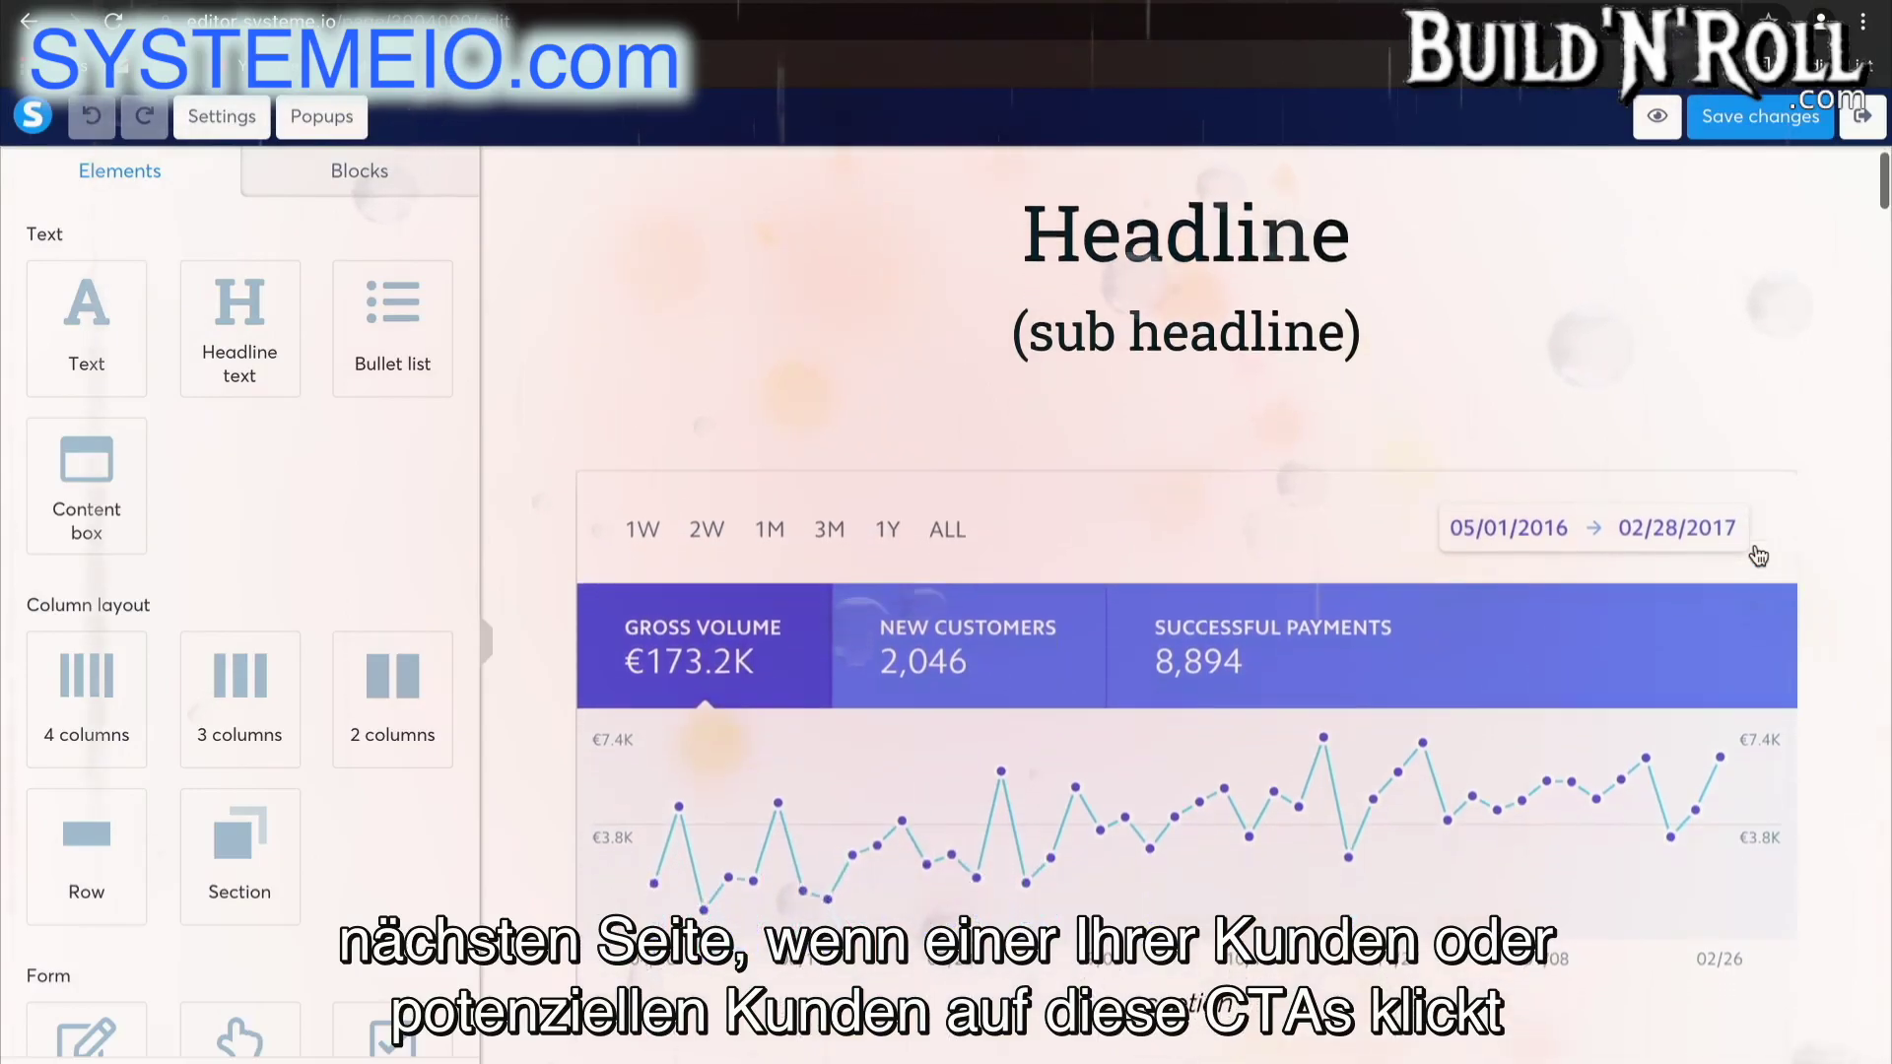
scroll(1760, 557, "down", 20)
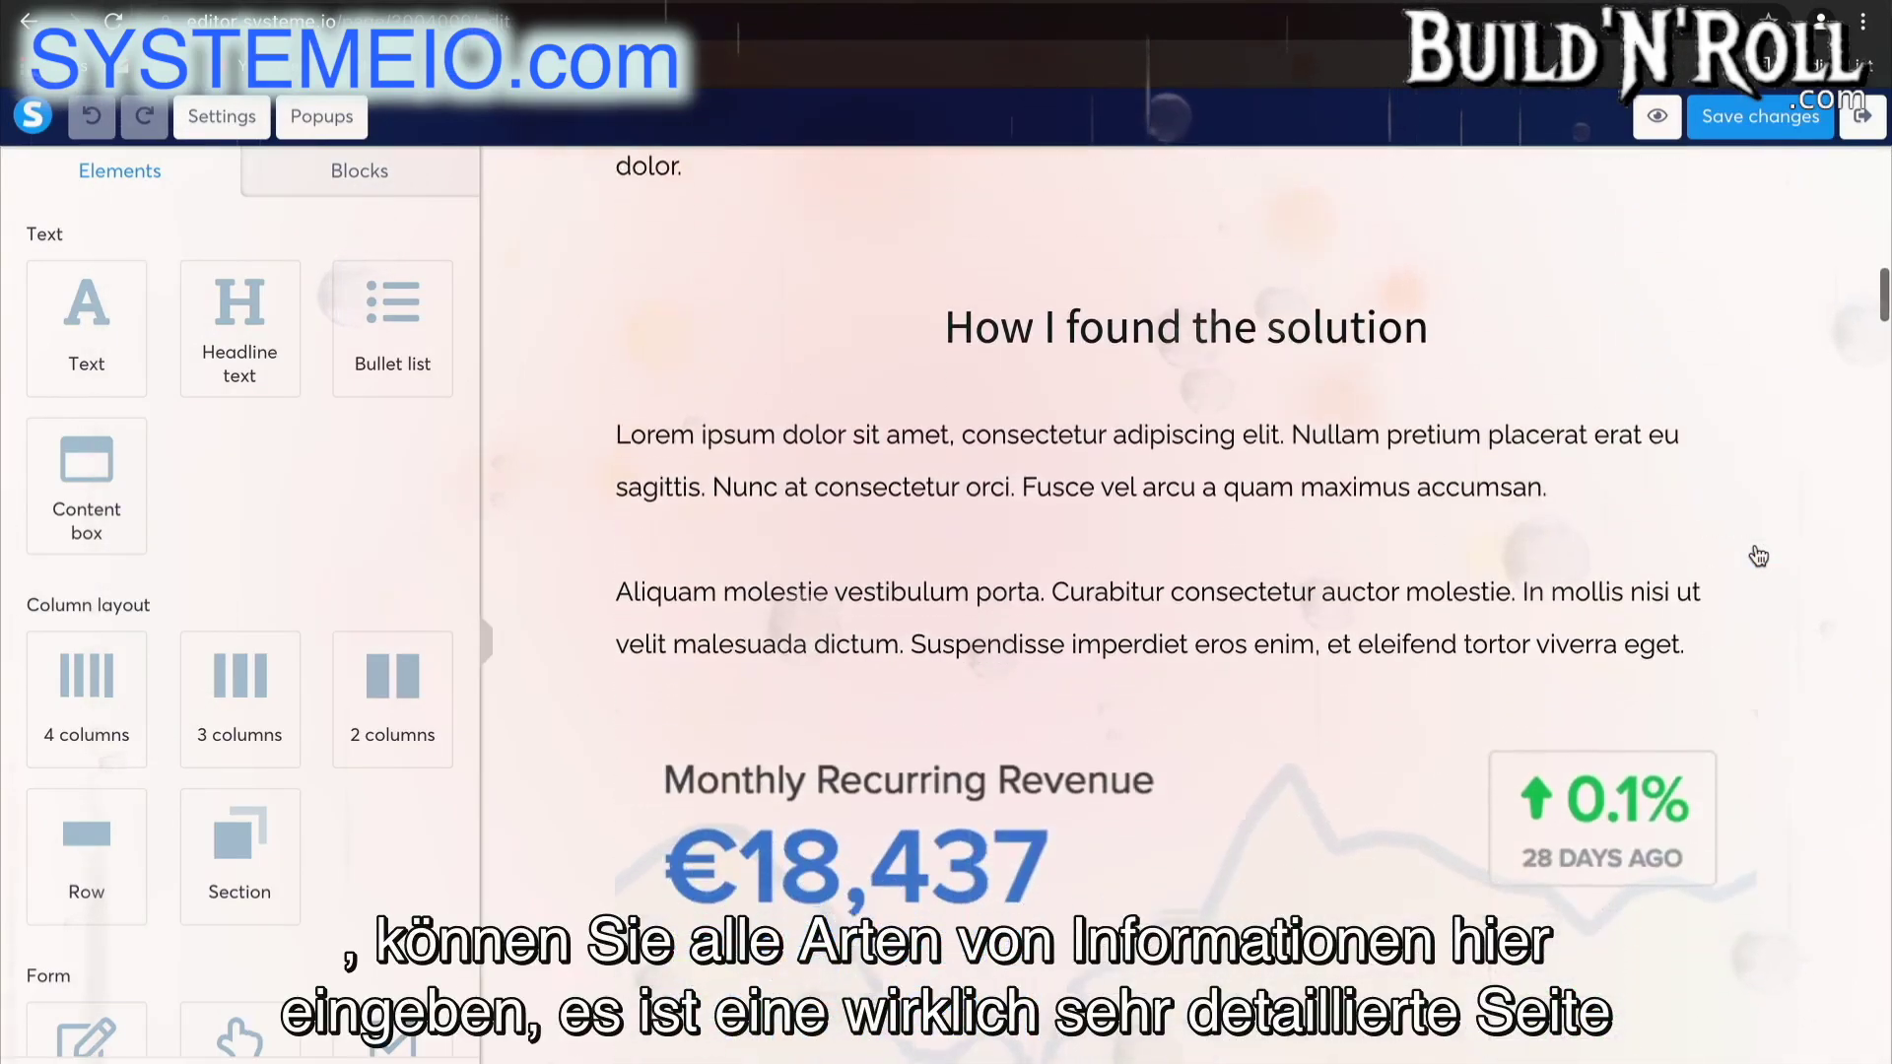
scroll(1759, 557, "down", 20)
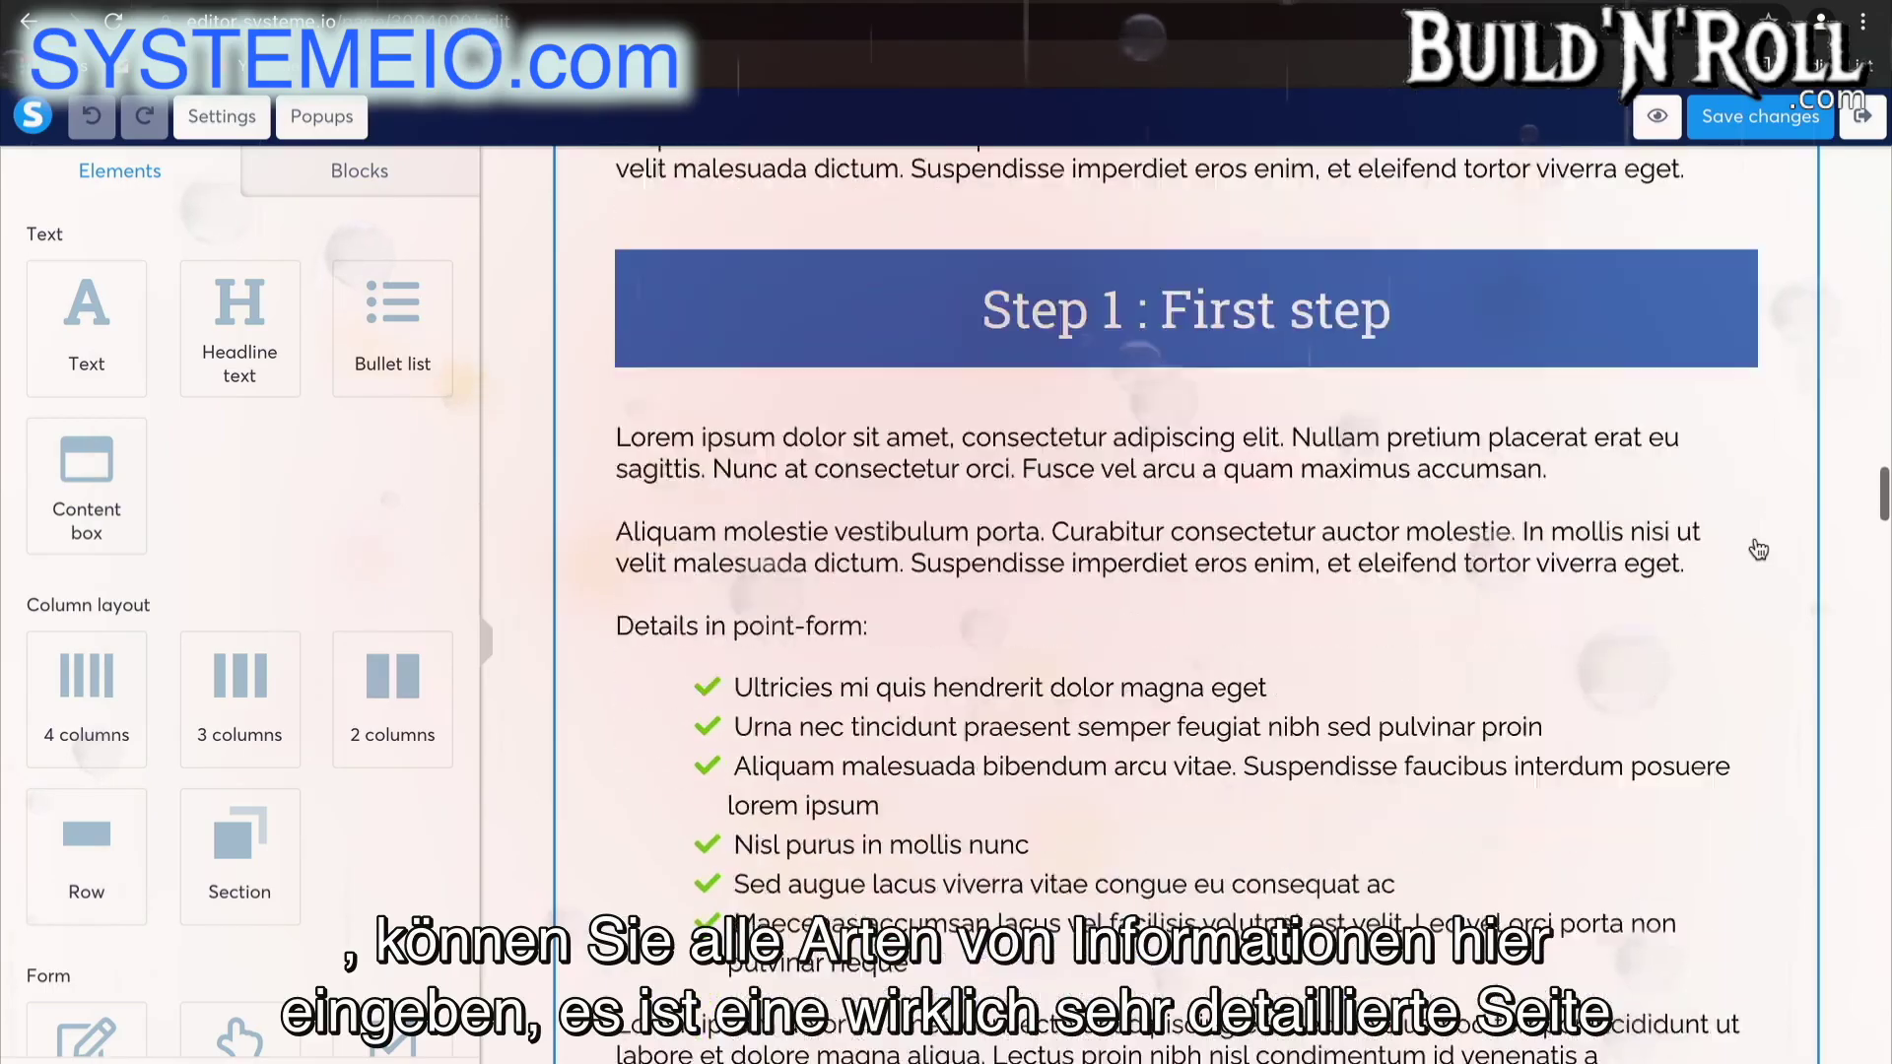
scroll(1759, 549, "down", 20)
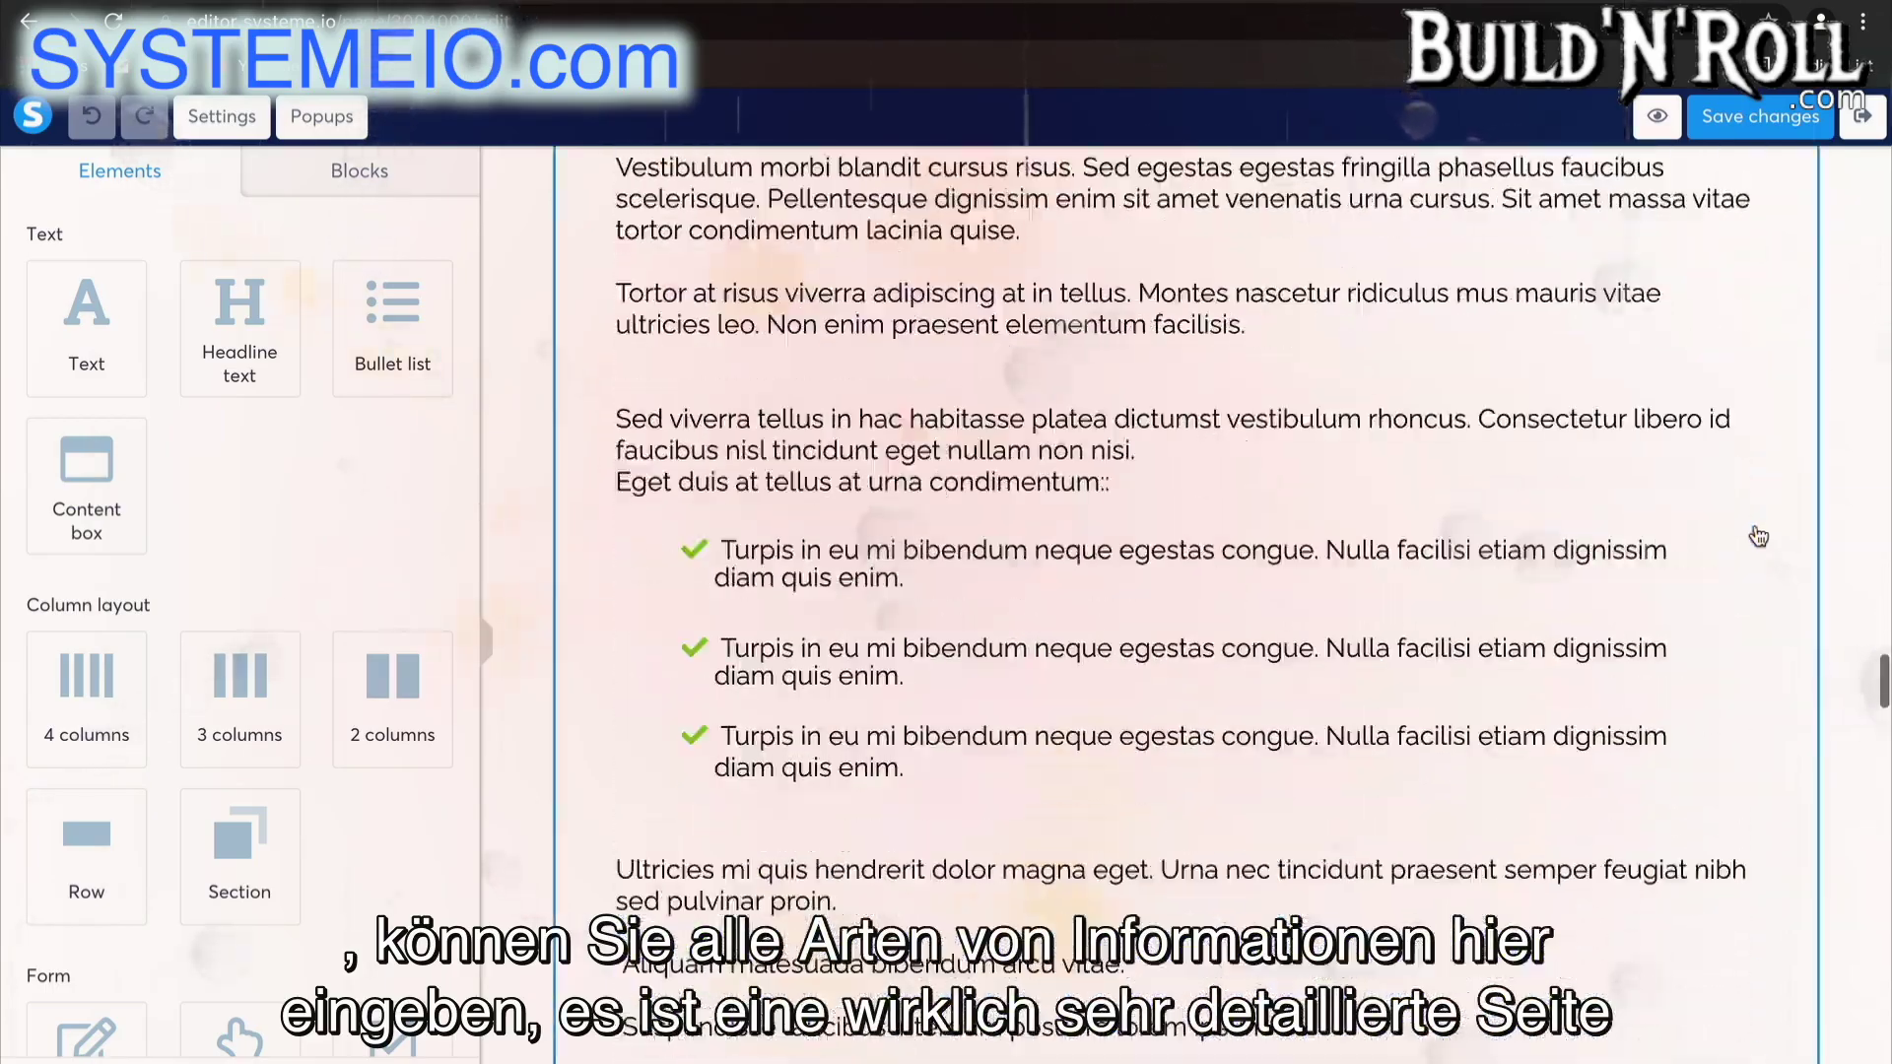
scroll(1759, 537, "down", 20)
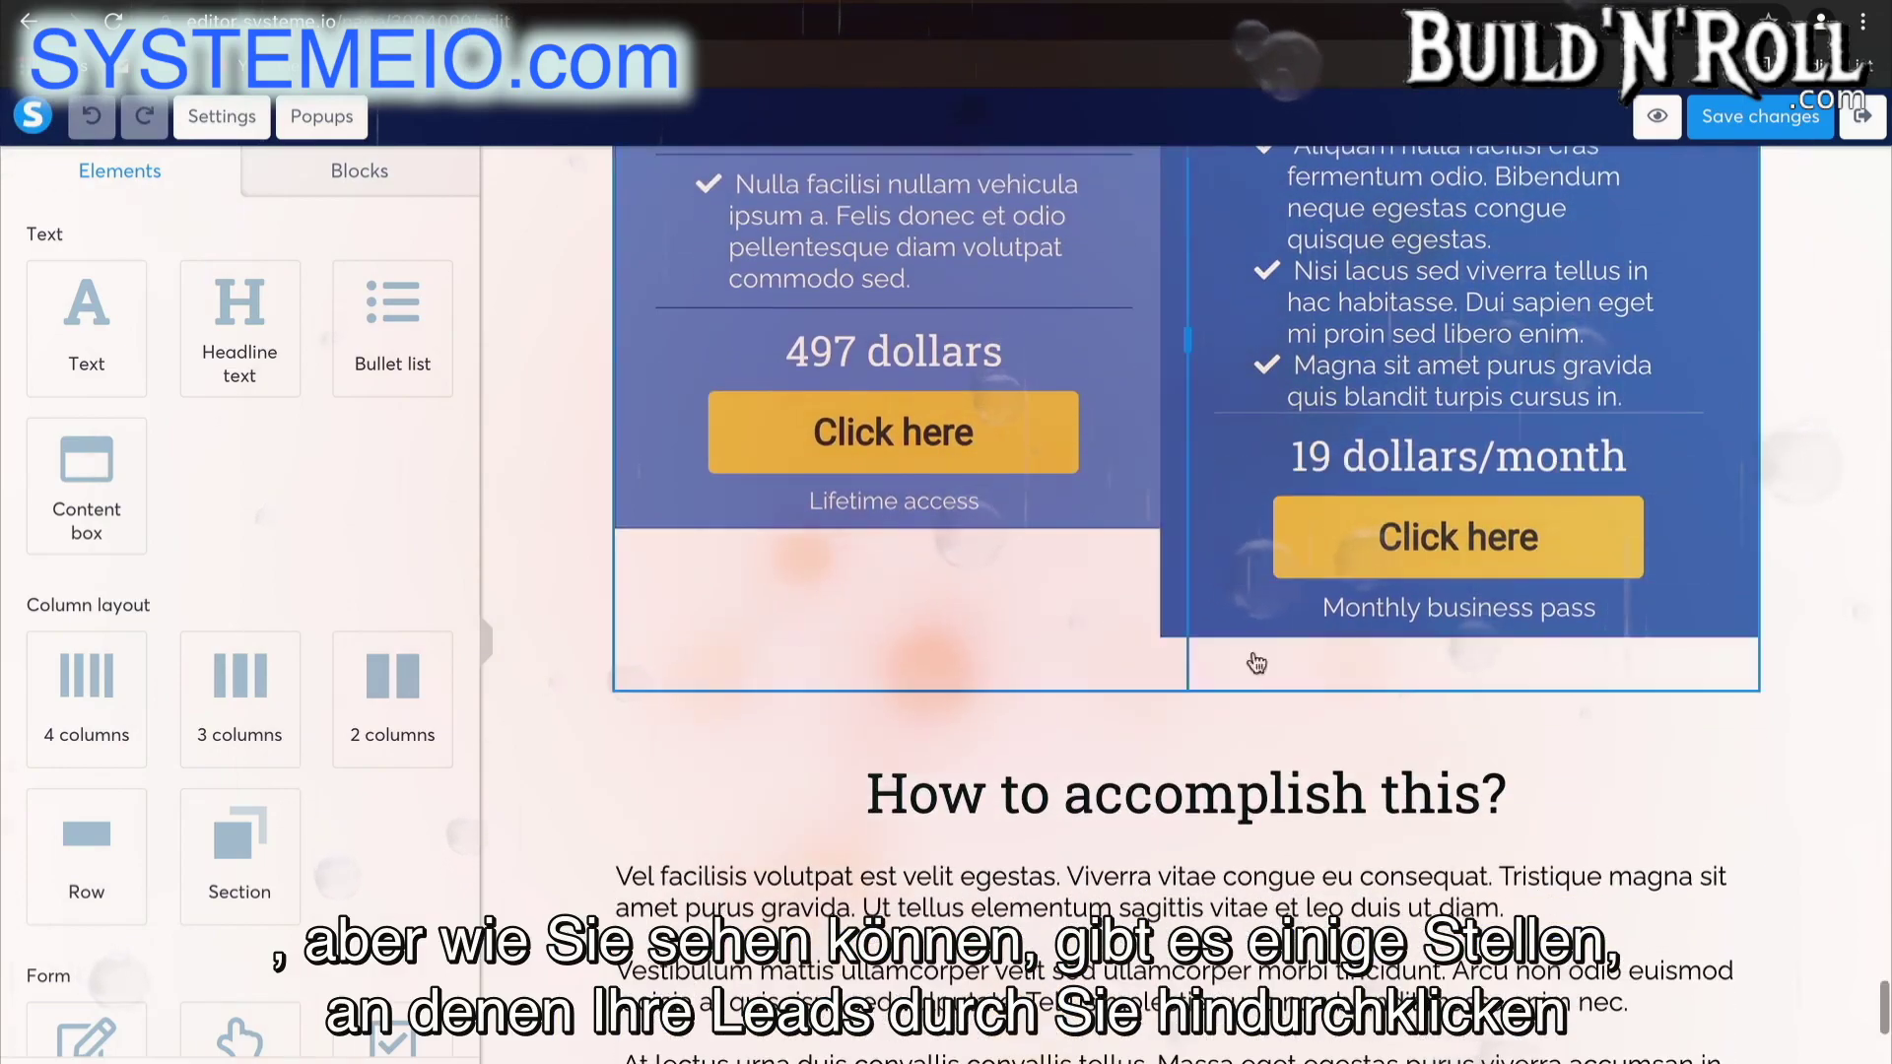
left_click(948, 441)
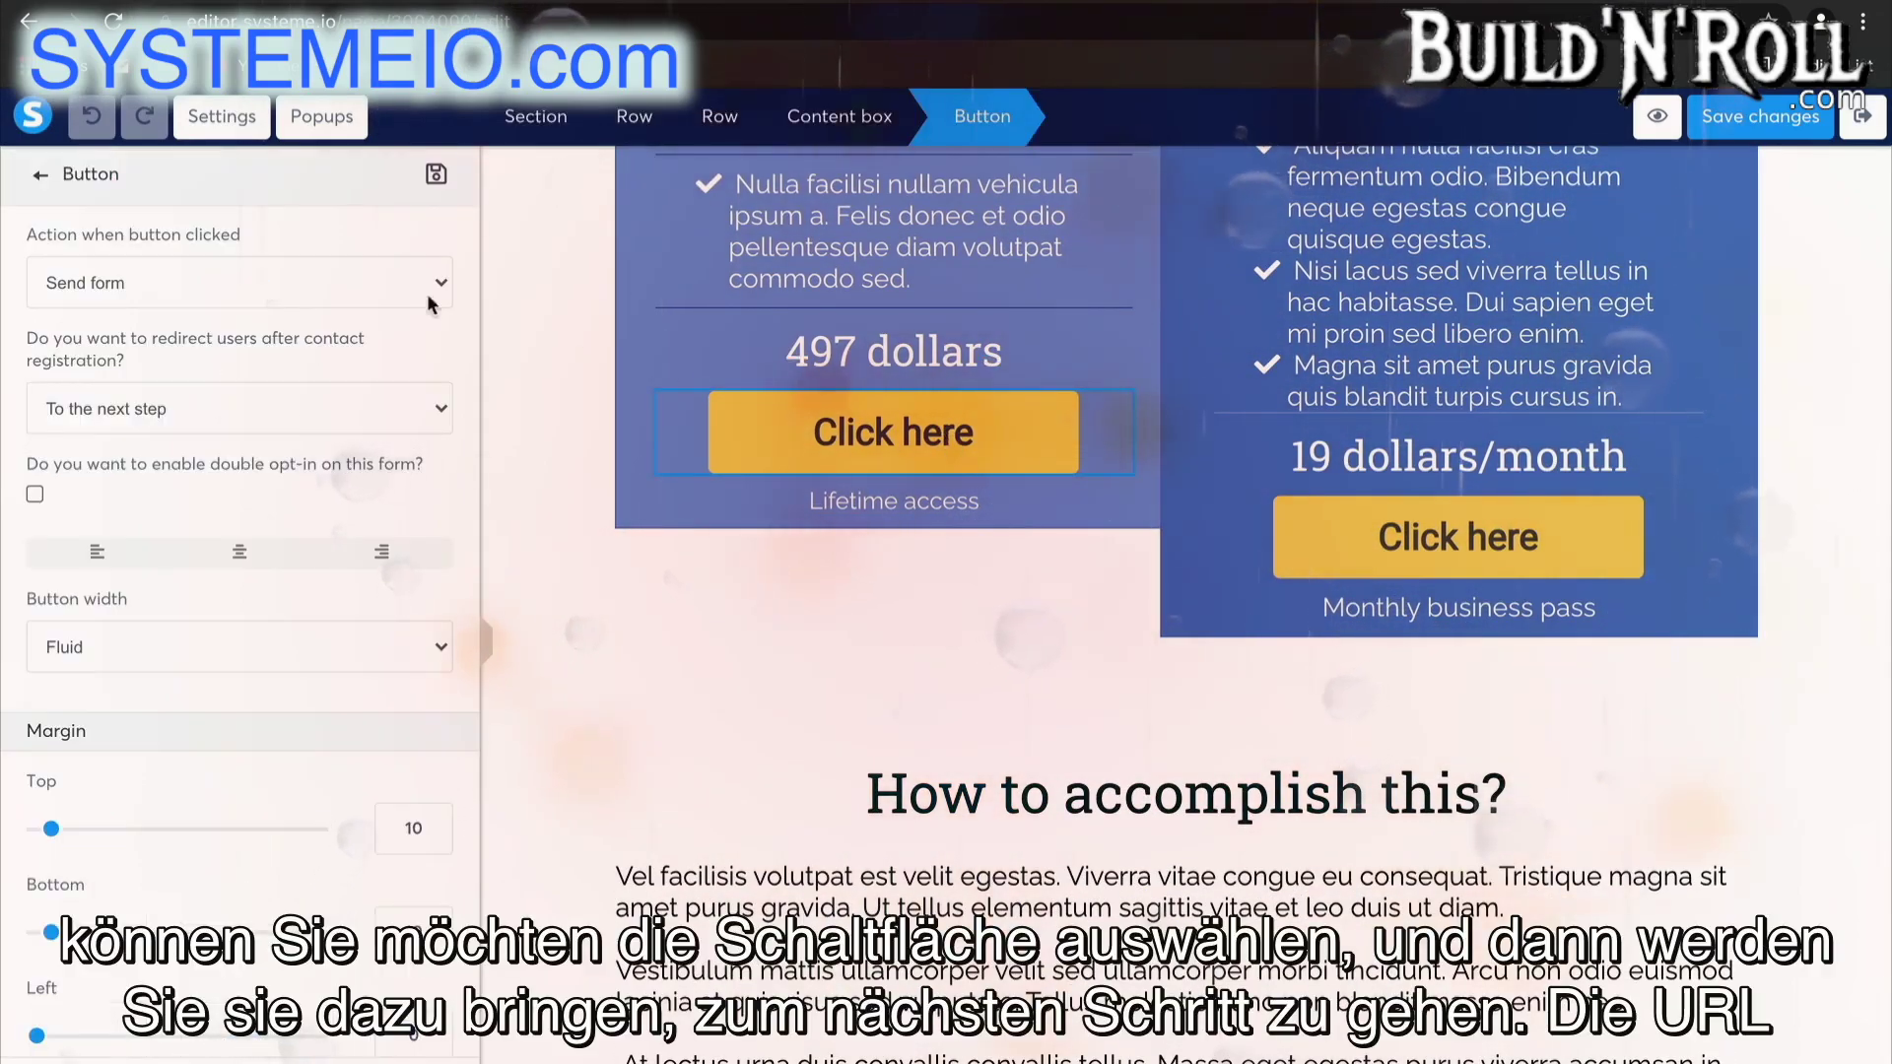
left_click(270, 283)
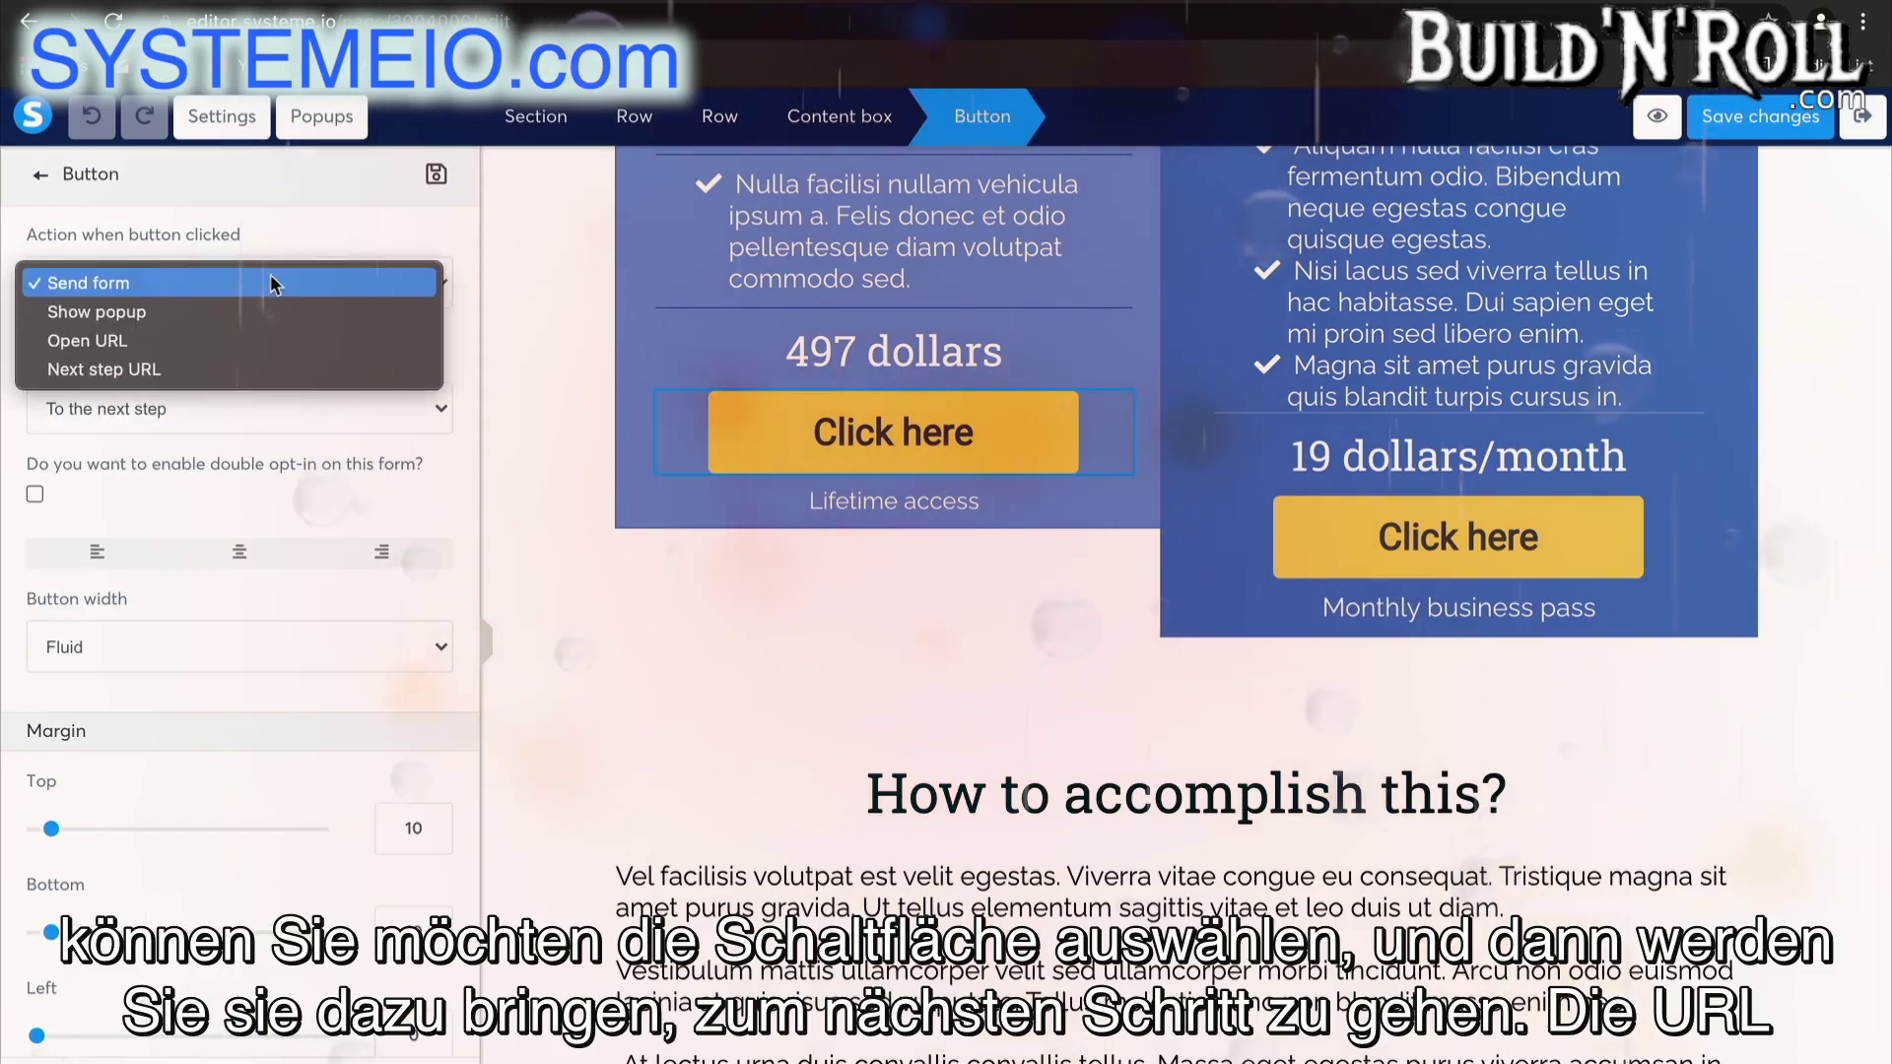
left_click(185, 368)
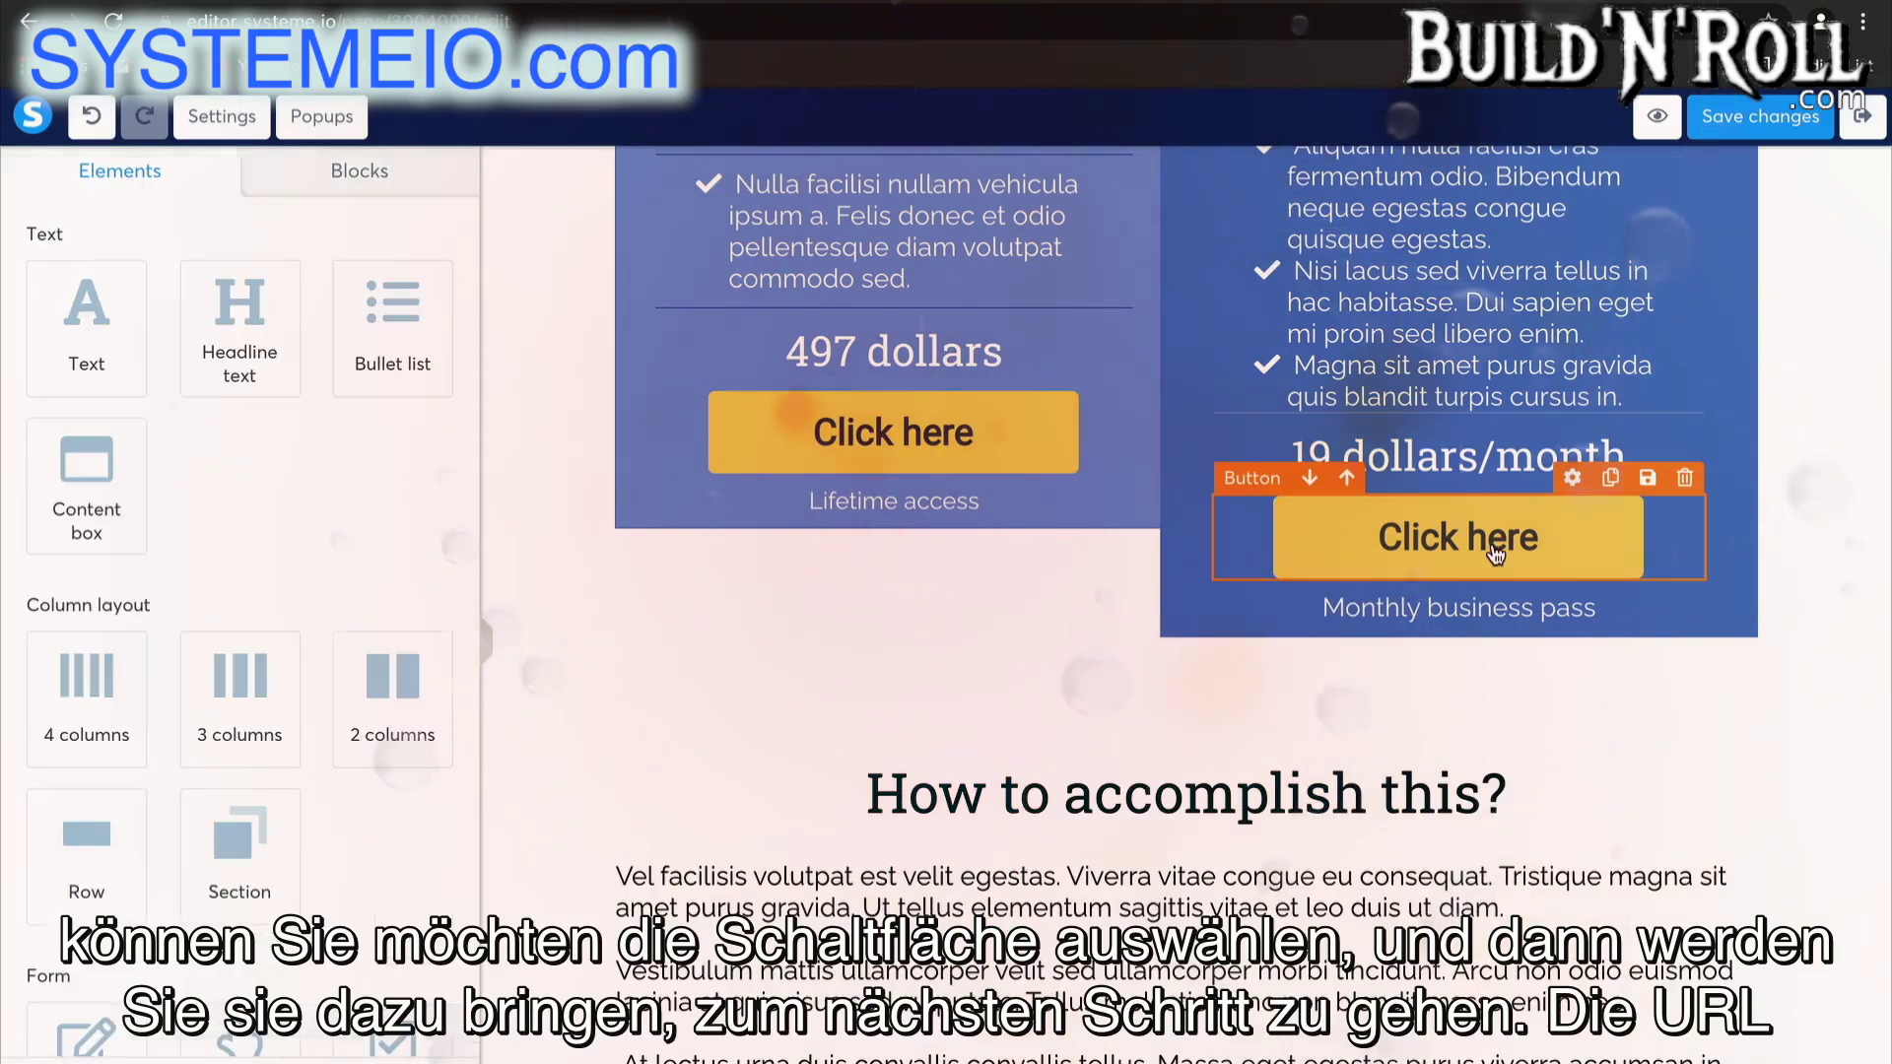
- Set the action of the 19 dollars/month button above "How to accomplish this?" to Next step URL
left_click(1304, 537)
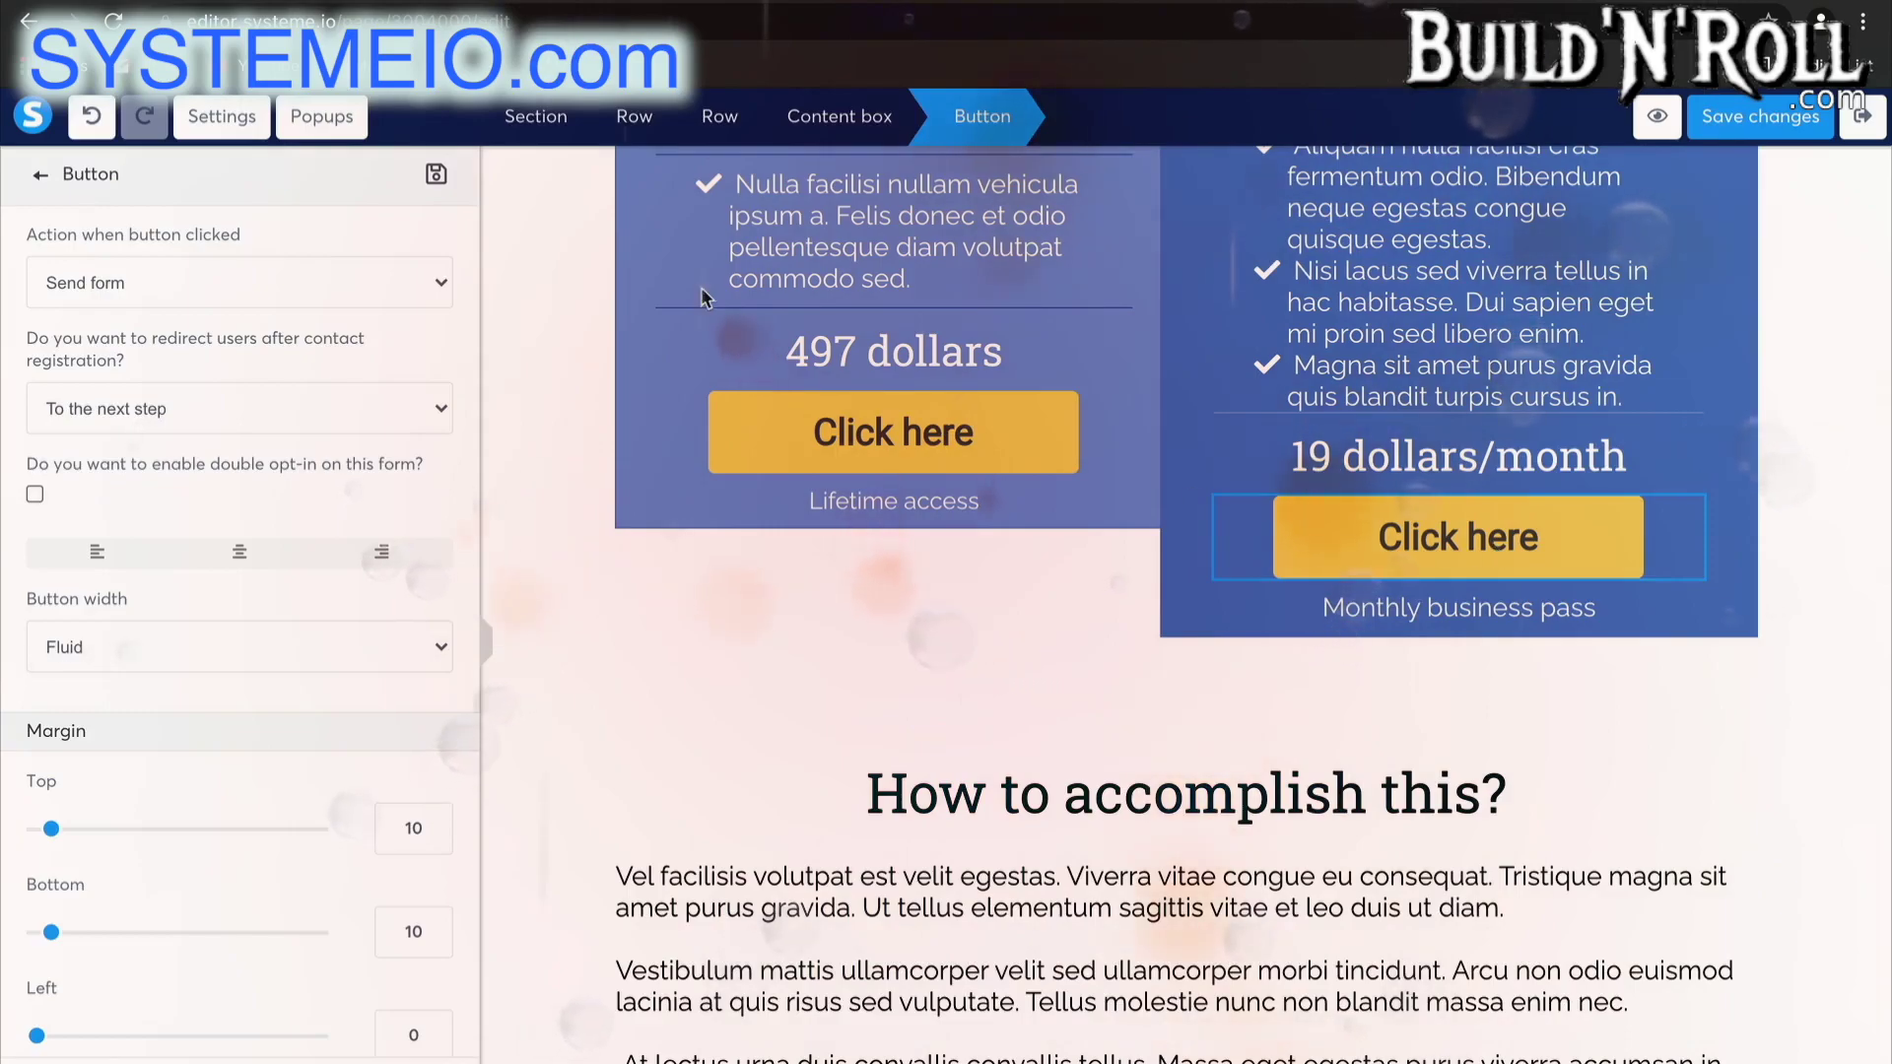
left_click(296, 283)
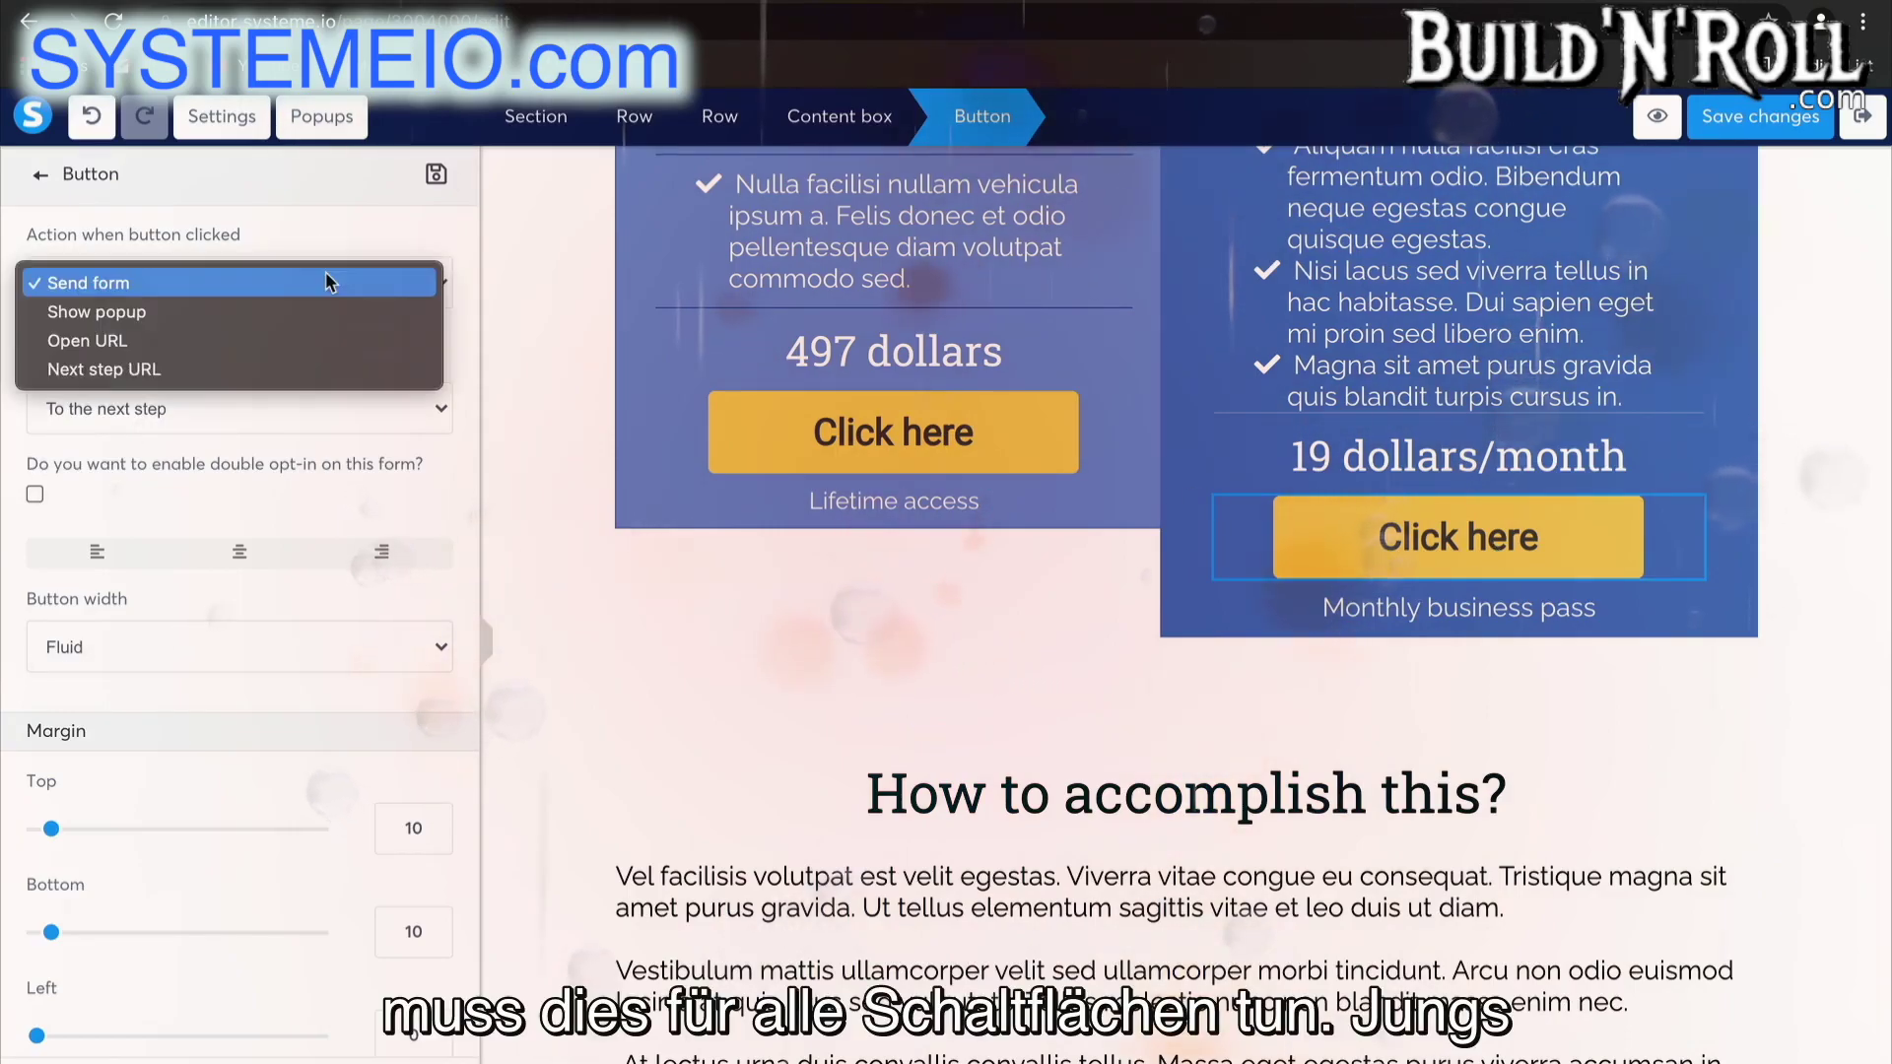
left_click(290, 376)
left_click(745, 751)
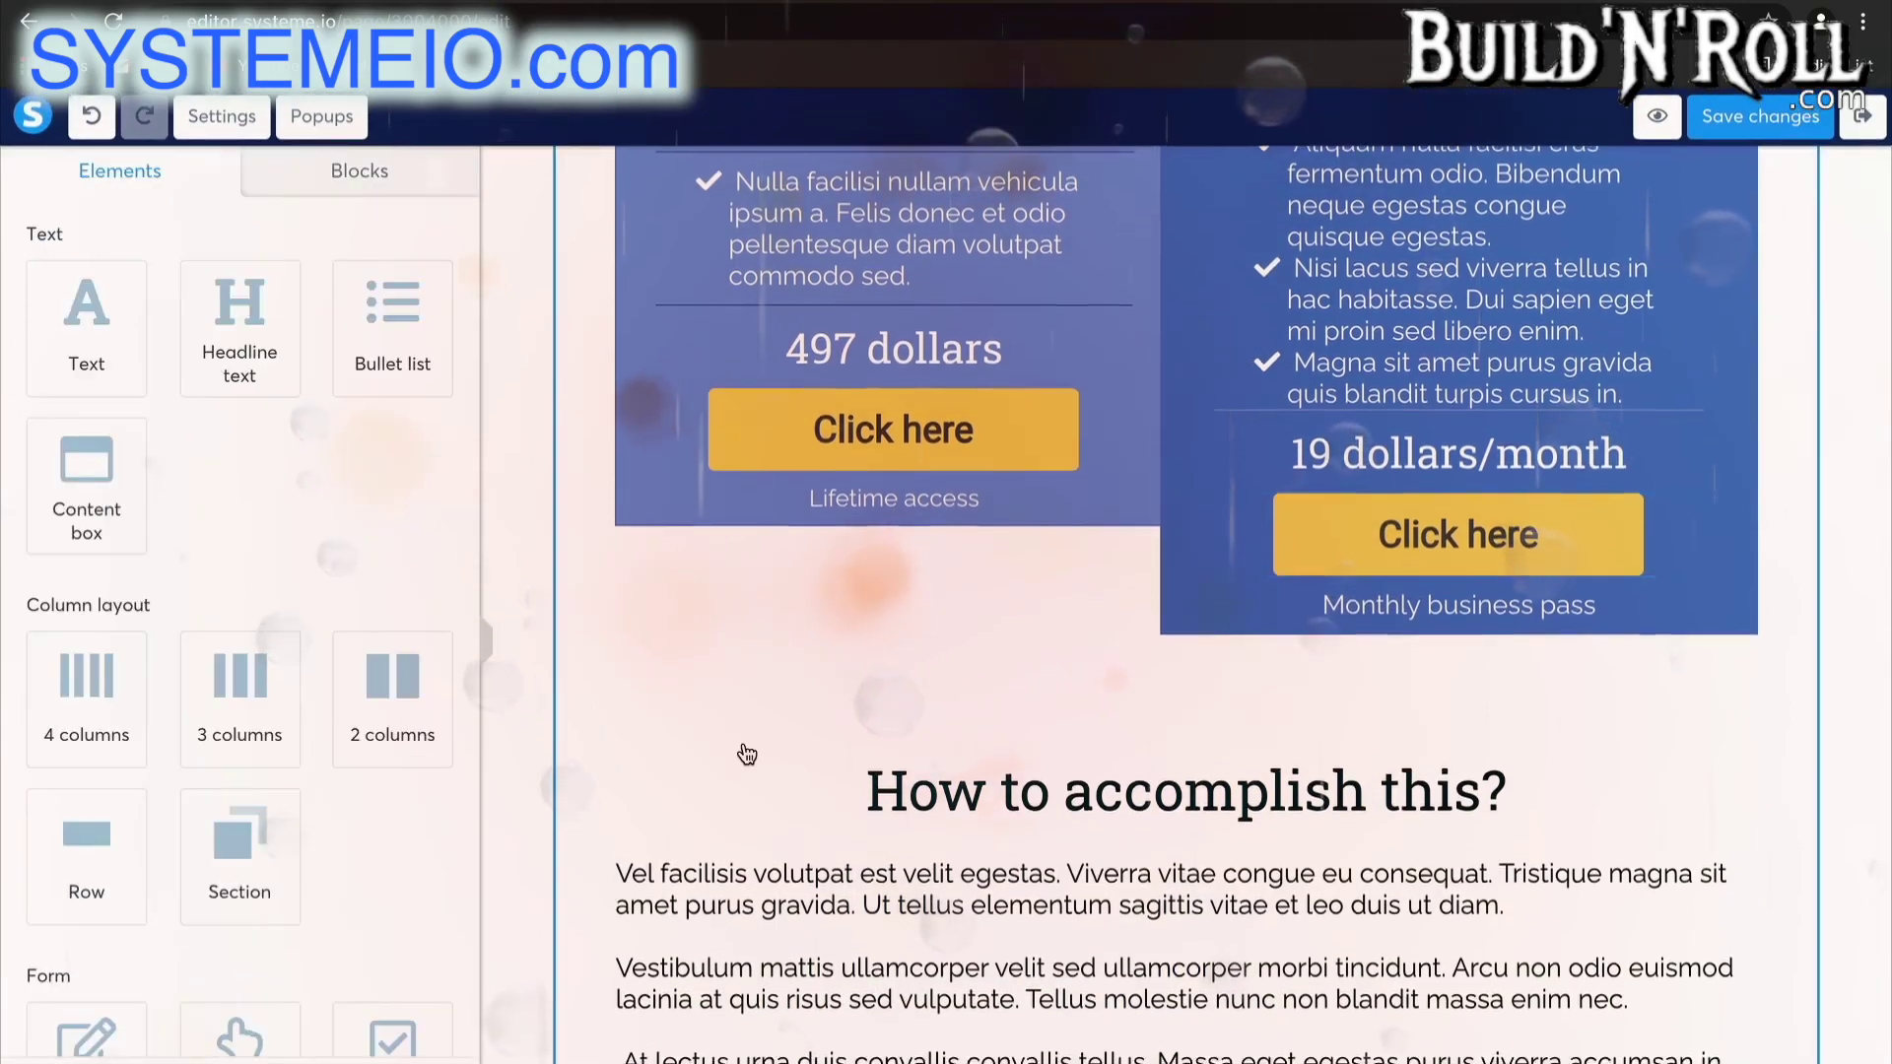
- In the other pricing table, set the action of the Lifetime Access button to Next step URL
scroll(745, 753, "up", 3)
scroll(751, 747, "down", 2)
left_click(832, 574)
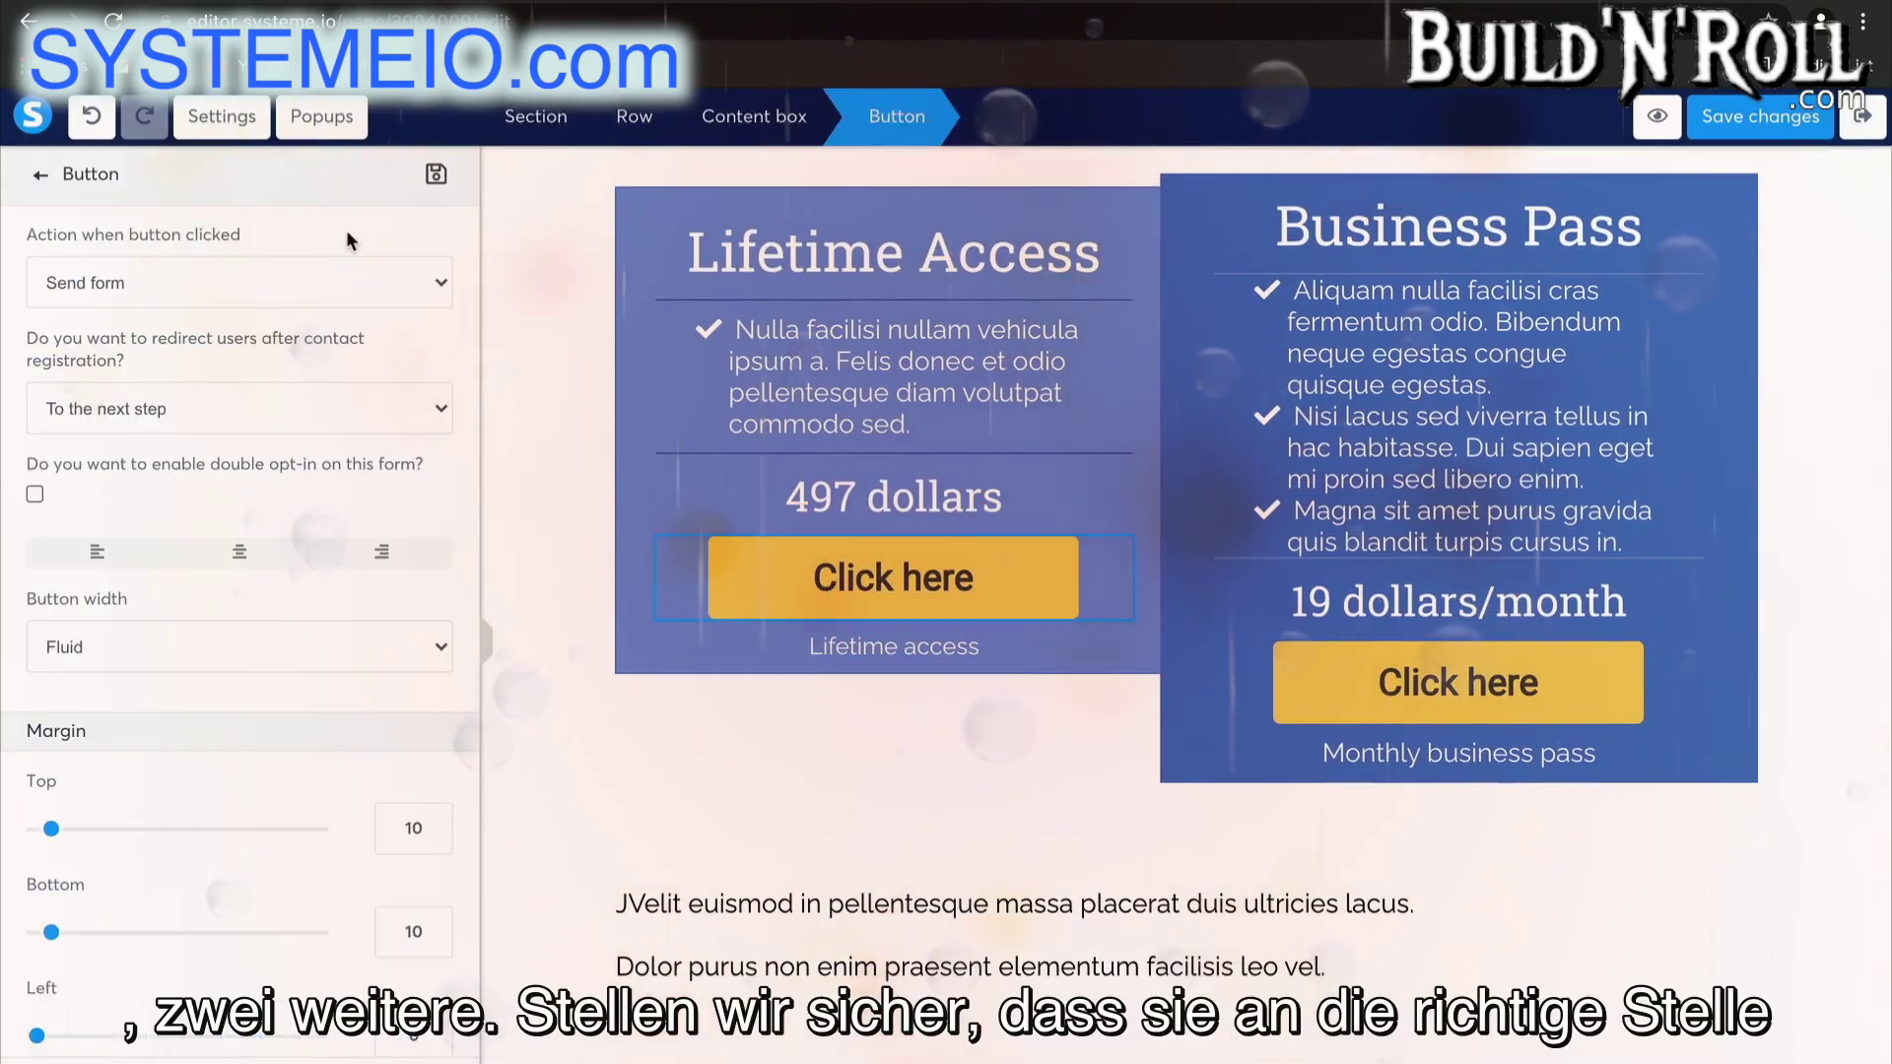
left_click(316, 283)
left_click(294, 375)
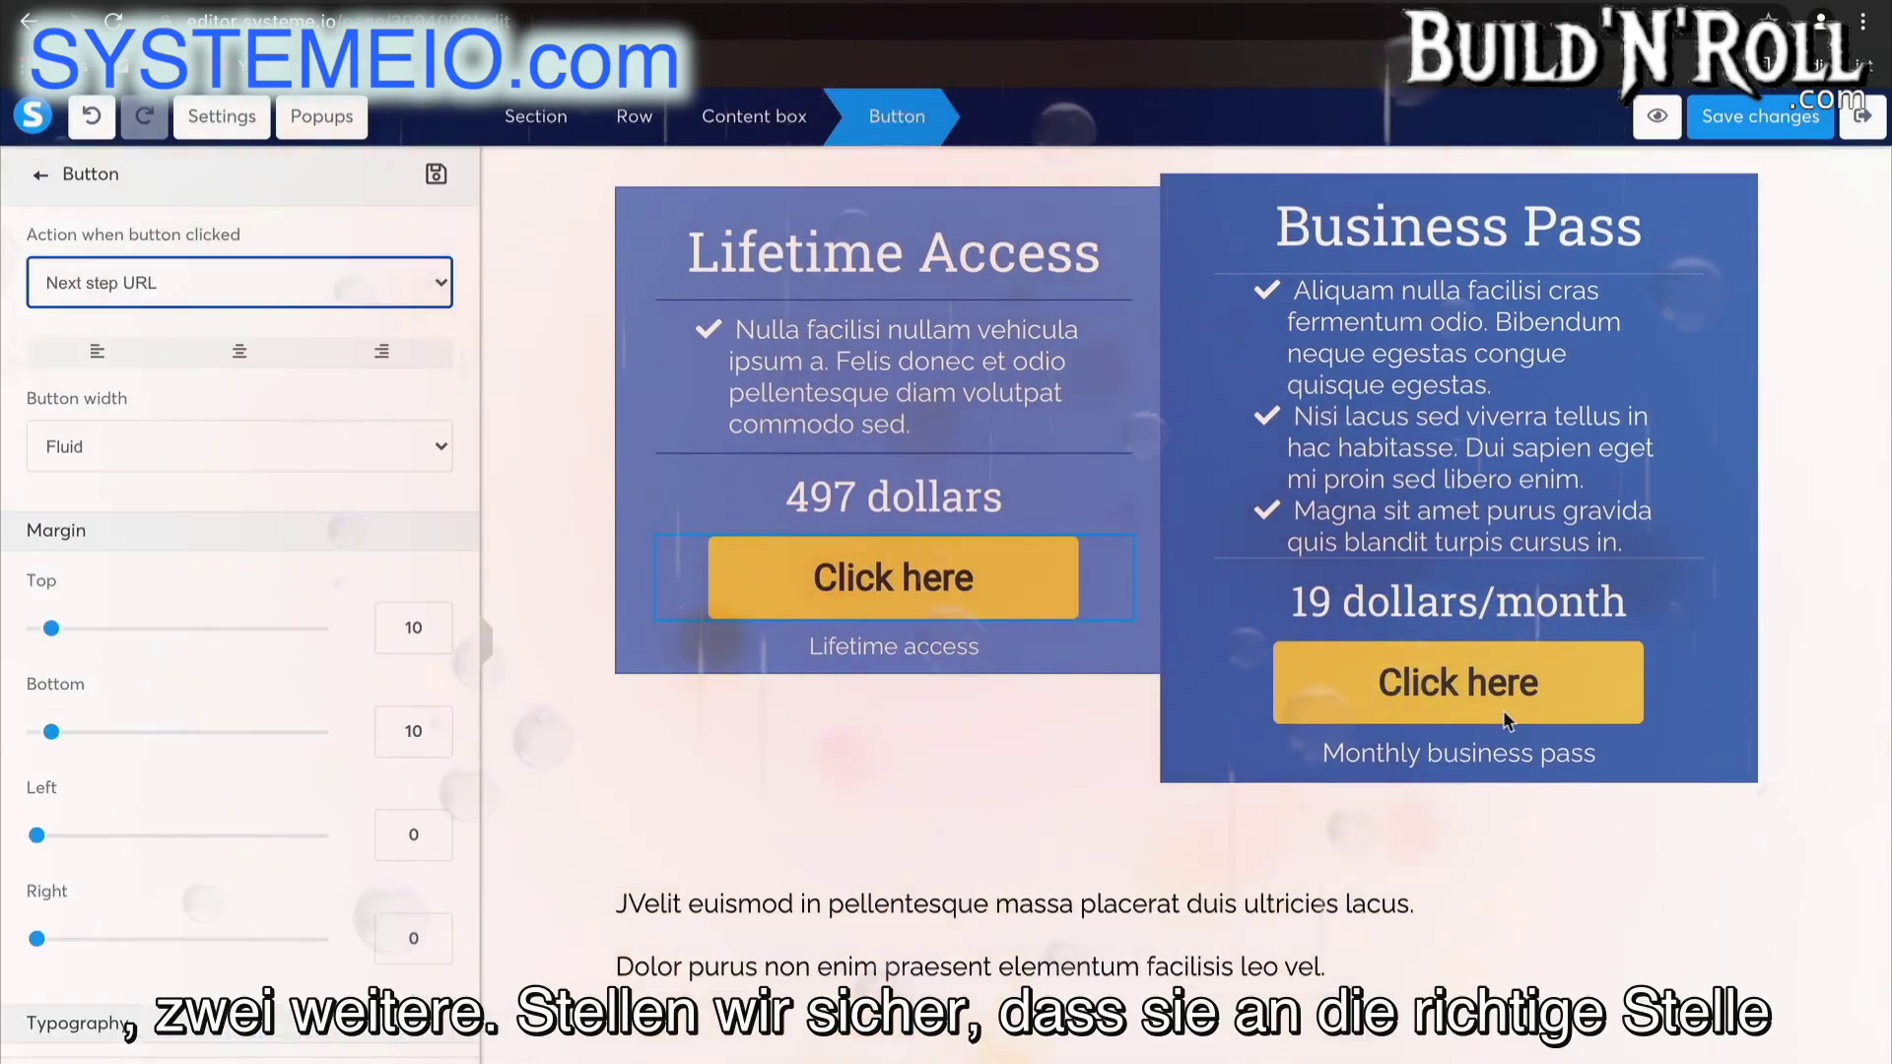
- Set the adjacent Business Pass button's action to Next step URL, and save the page before leaving the editor
left_click(1472, 694)
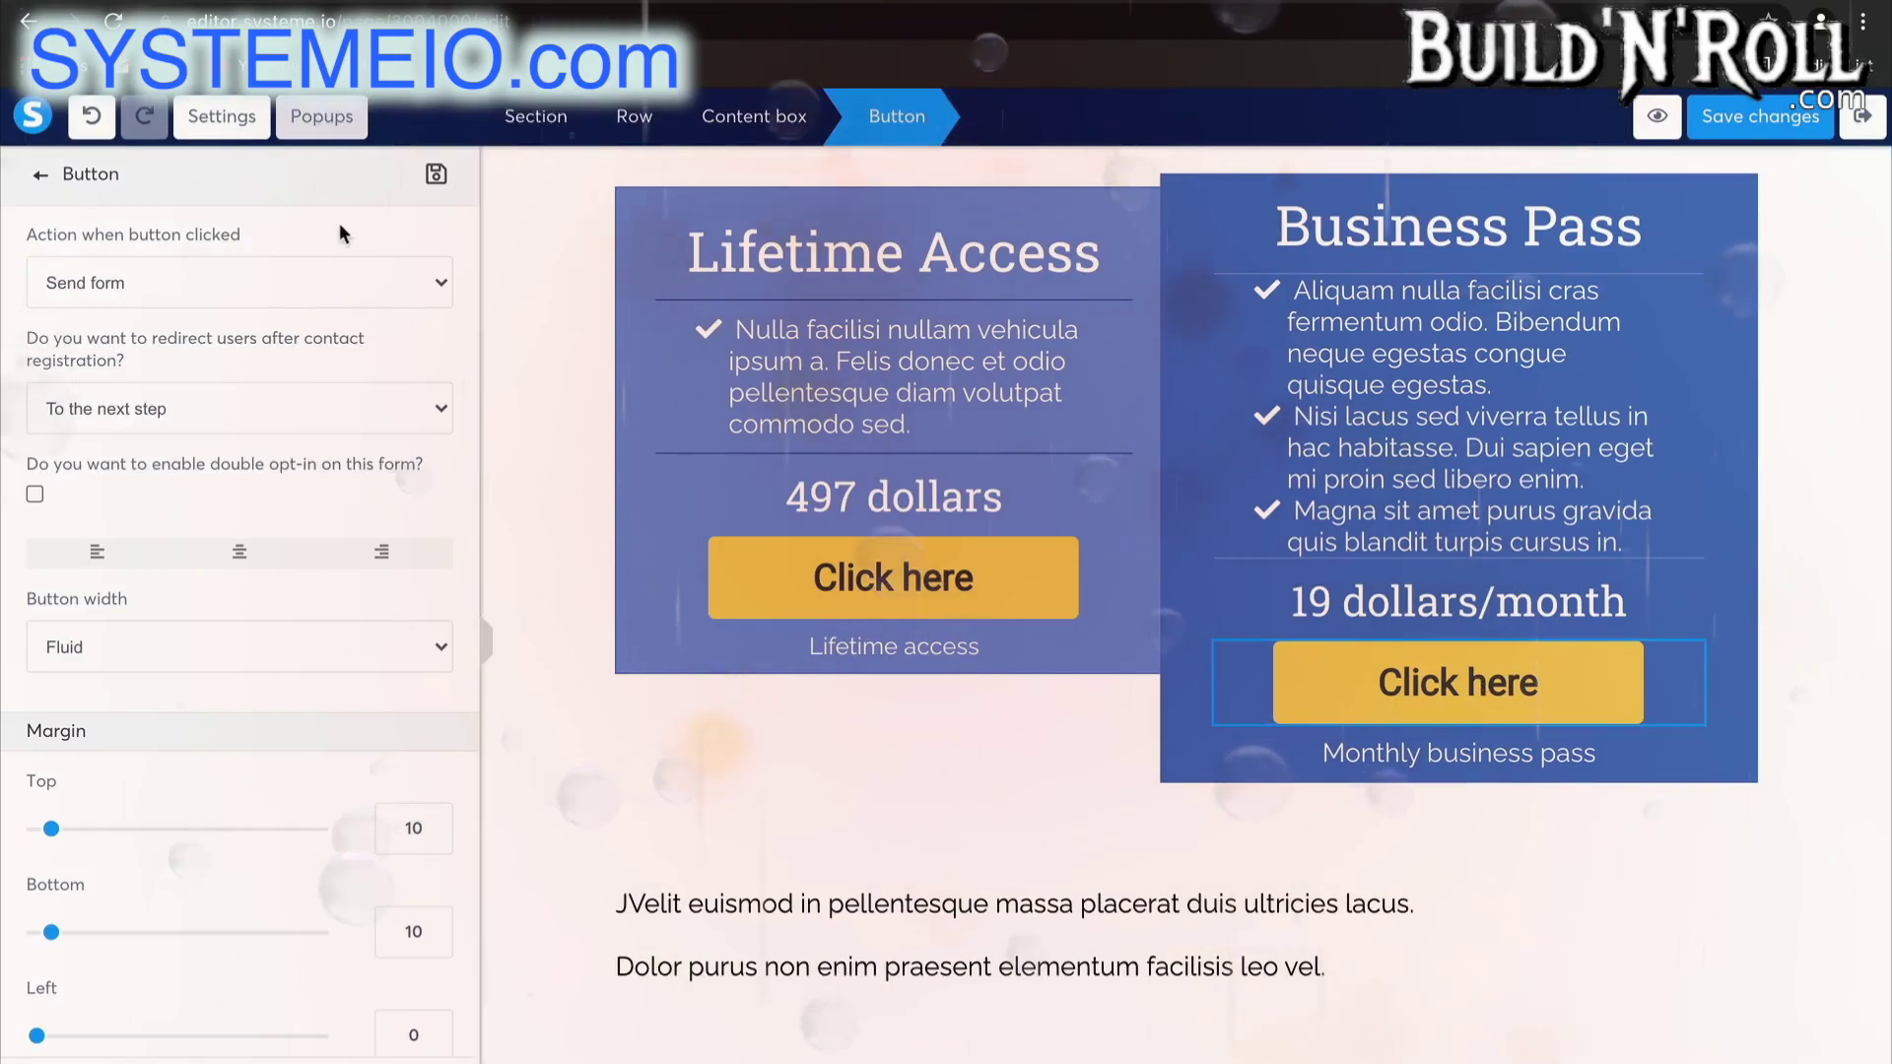
left_click(330, 283)
left_click(278, 363)
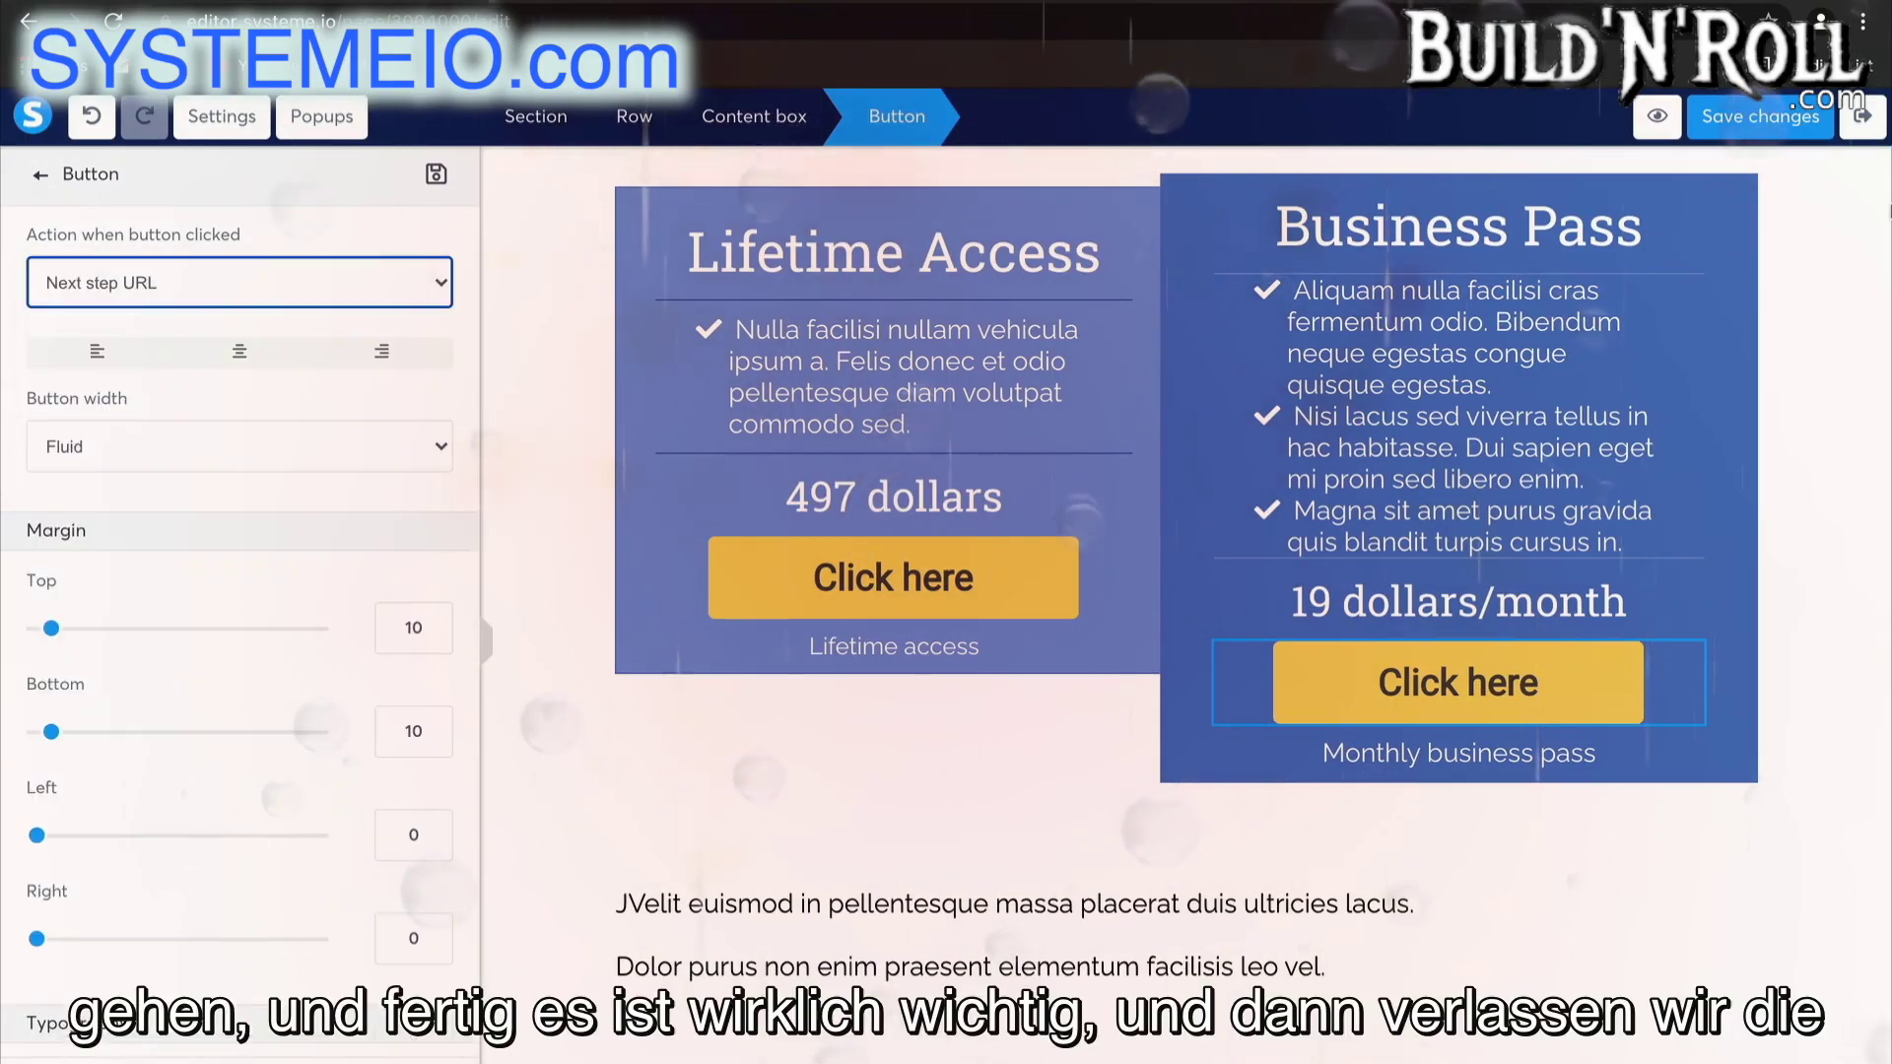
left_click(1760, 118)
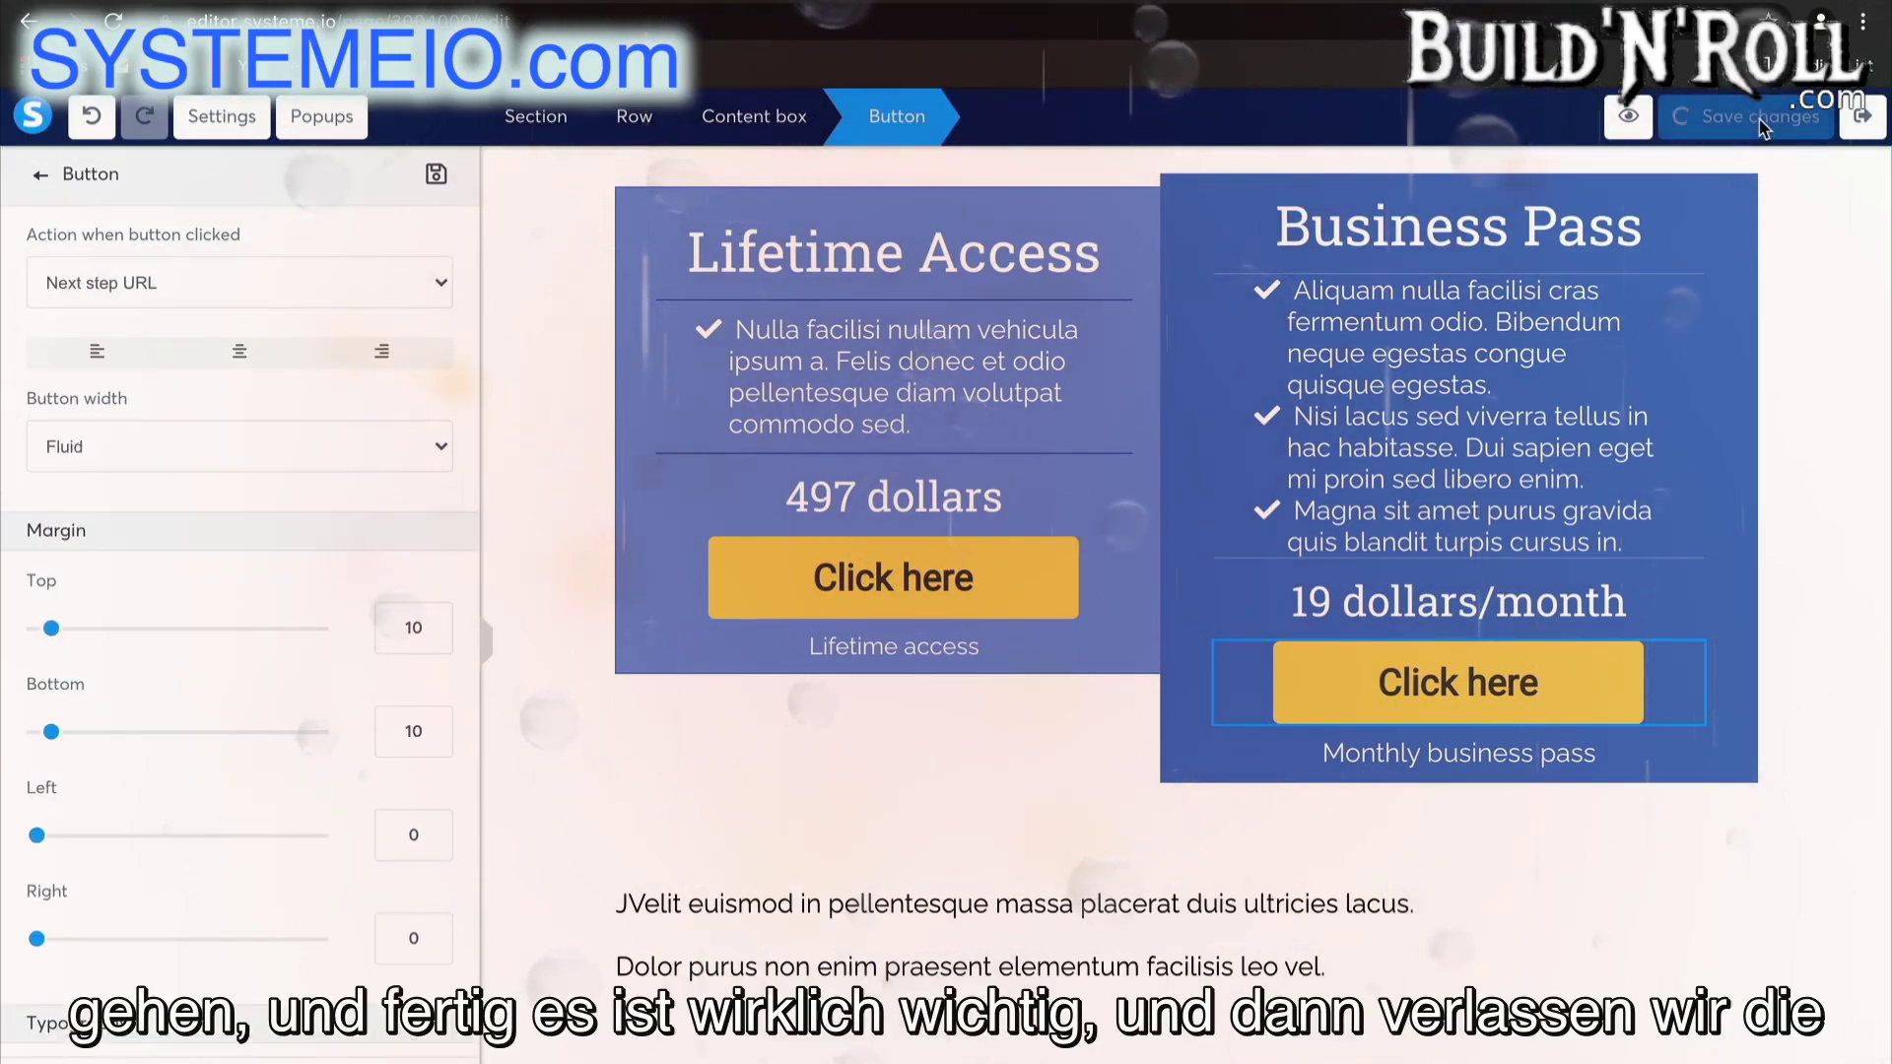
left_click(1870, 136)
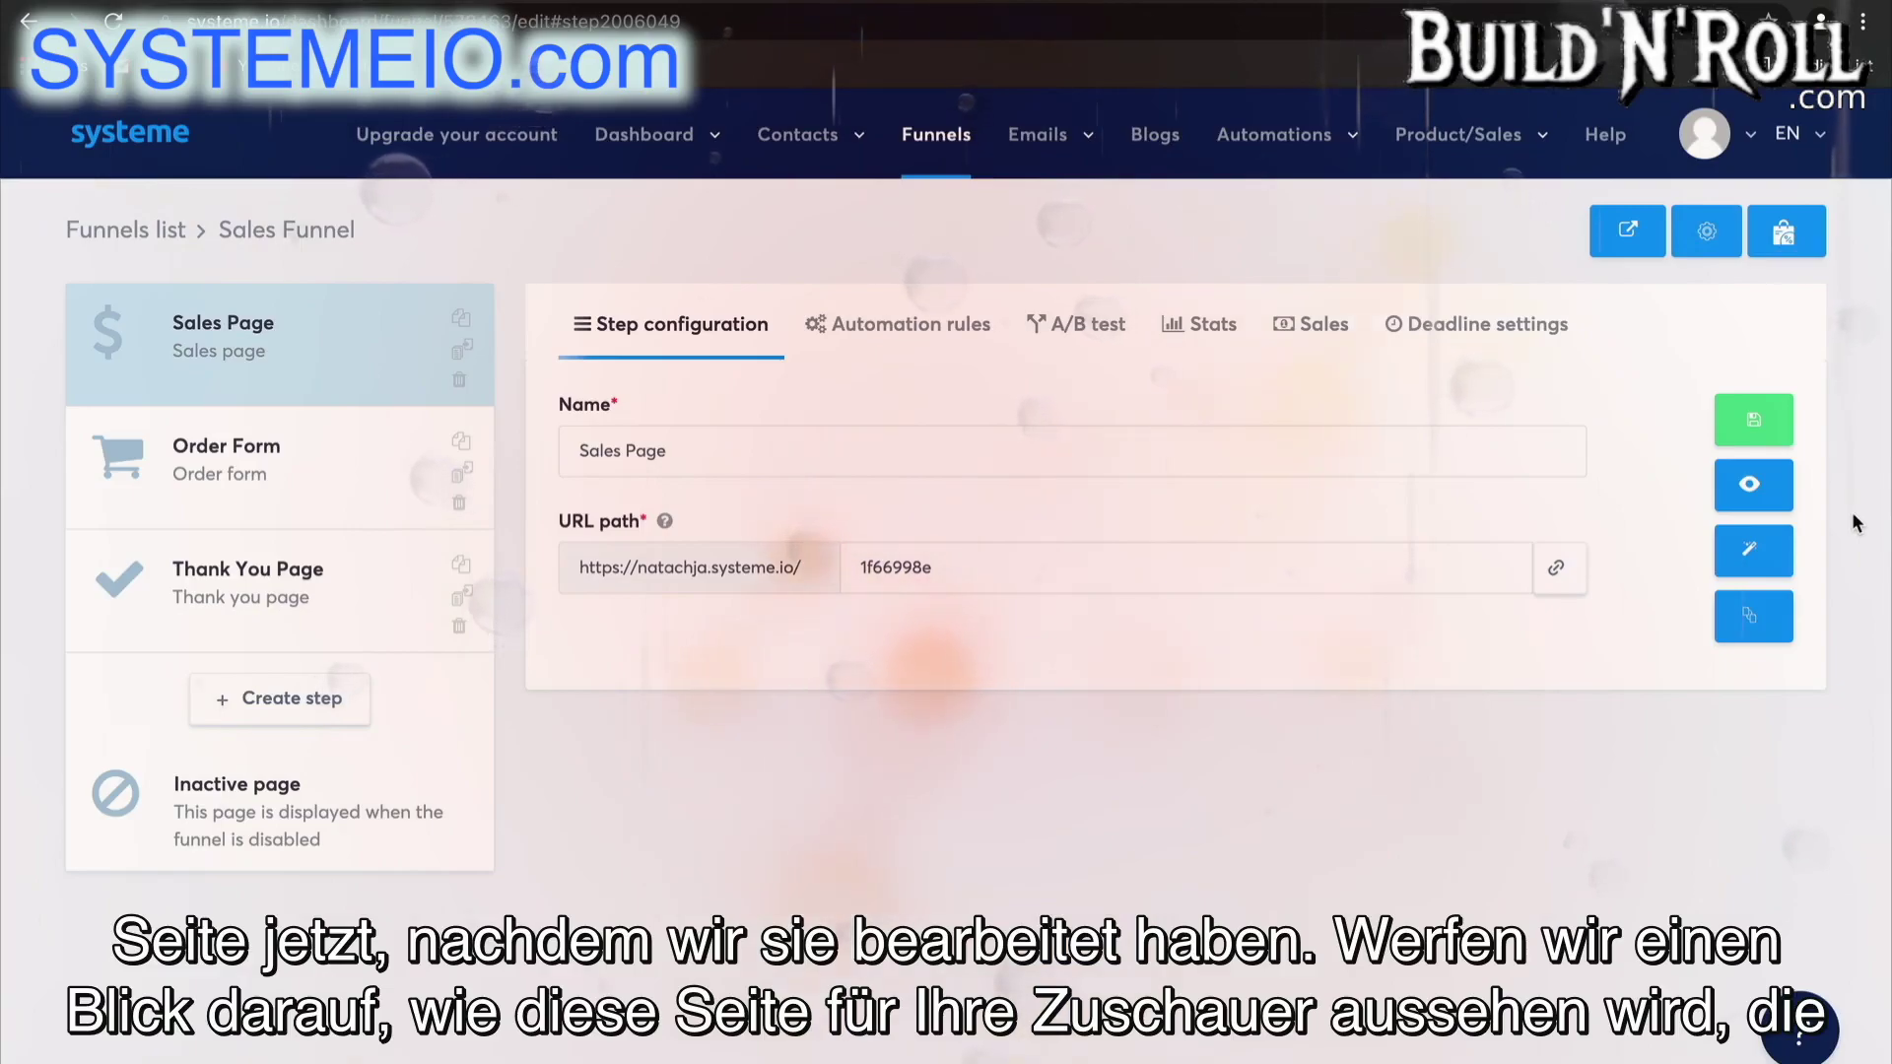
- Preview the sales page as a visitor and test the 497 dollars Lifetime access button
left_click(1753, 484)
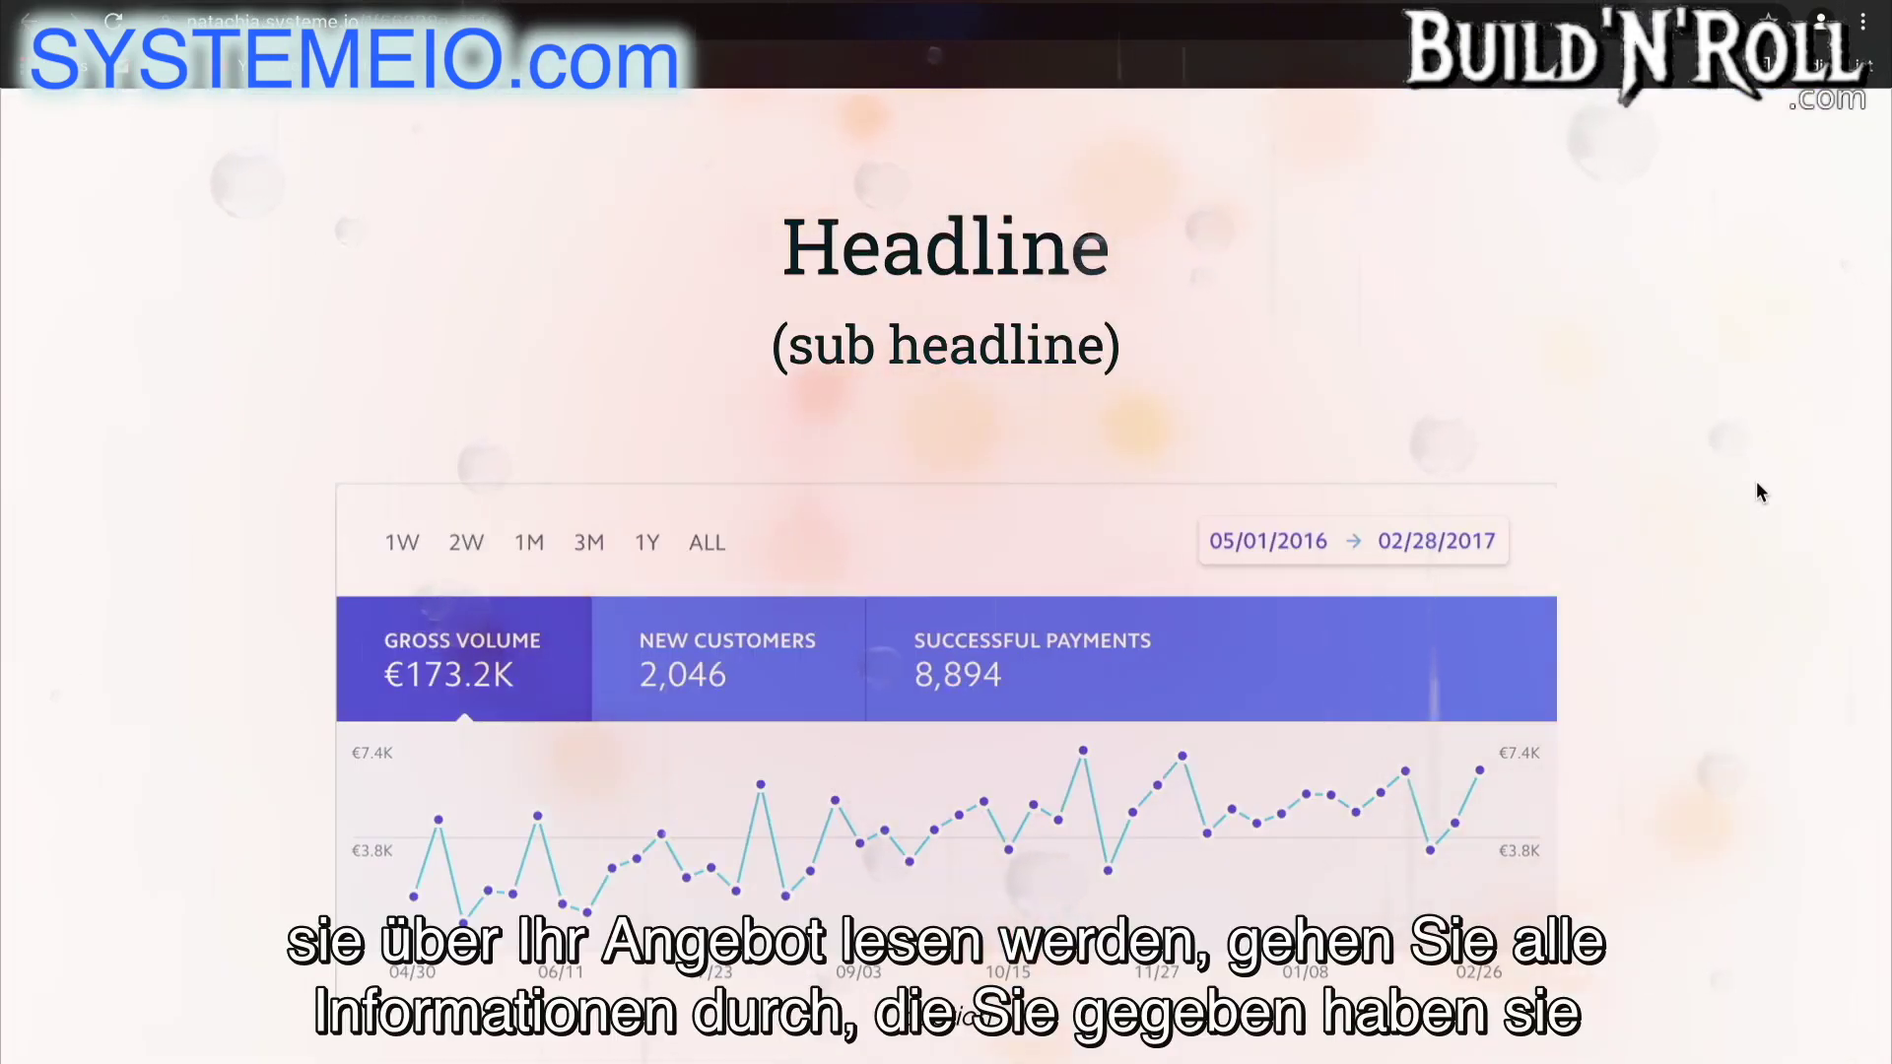
scroll(1762, 491, "down", 4)
scroll(1757, 483, "down", 15)
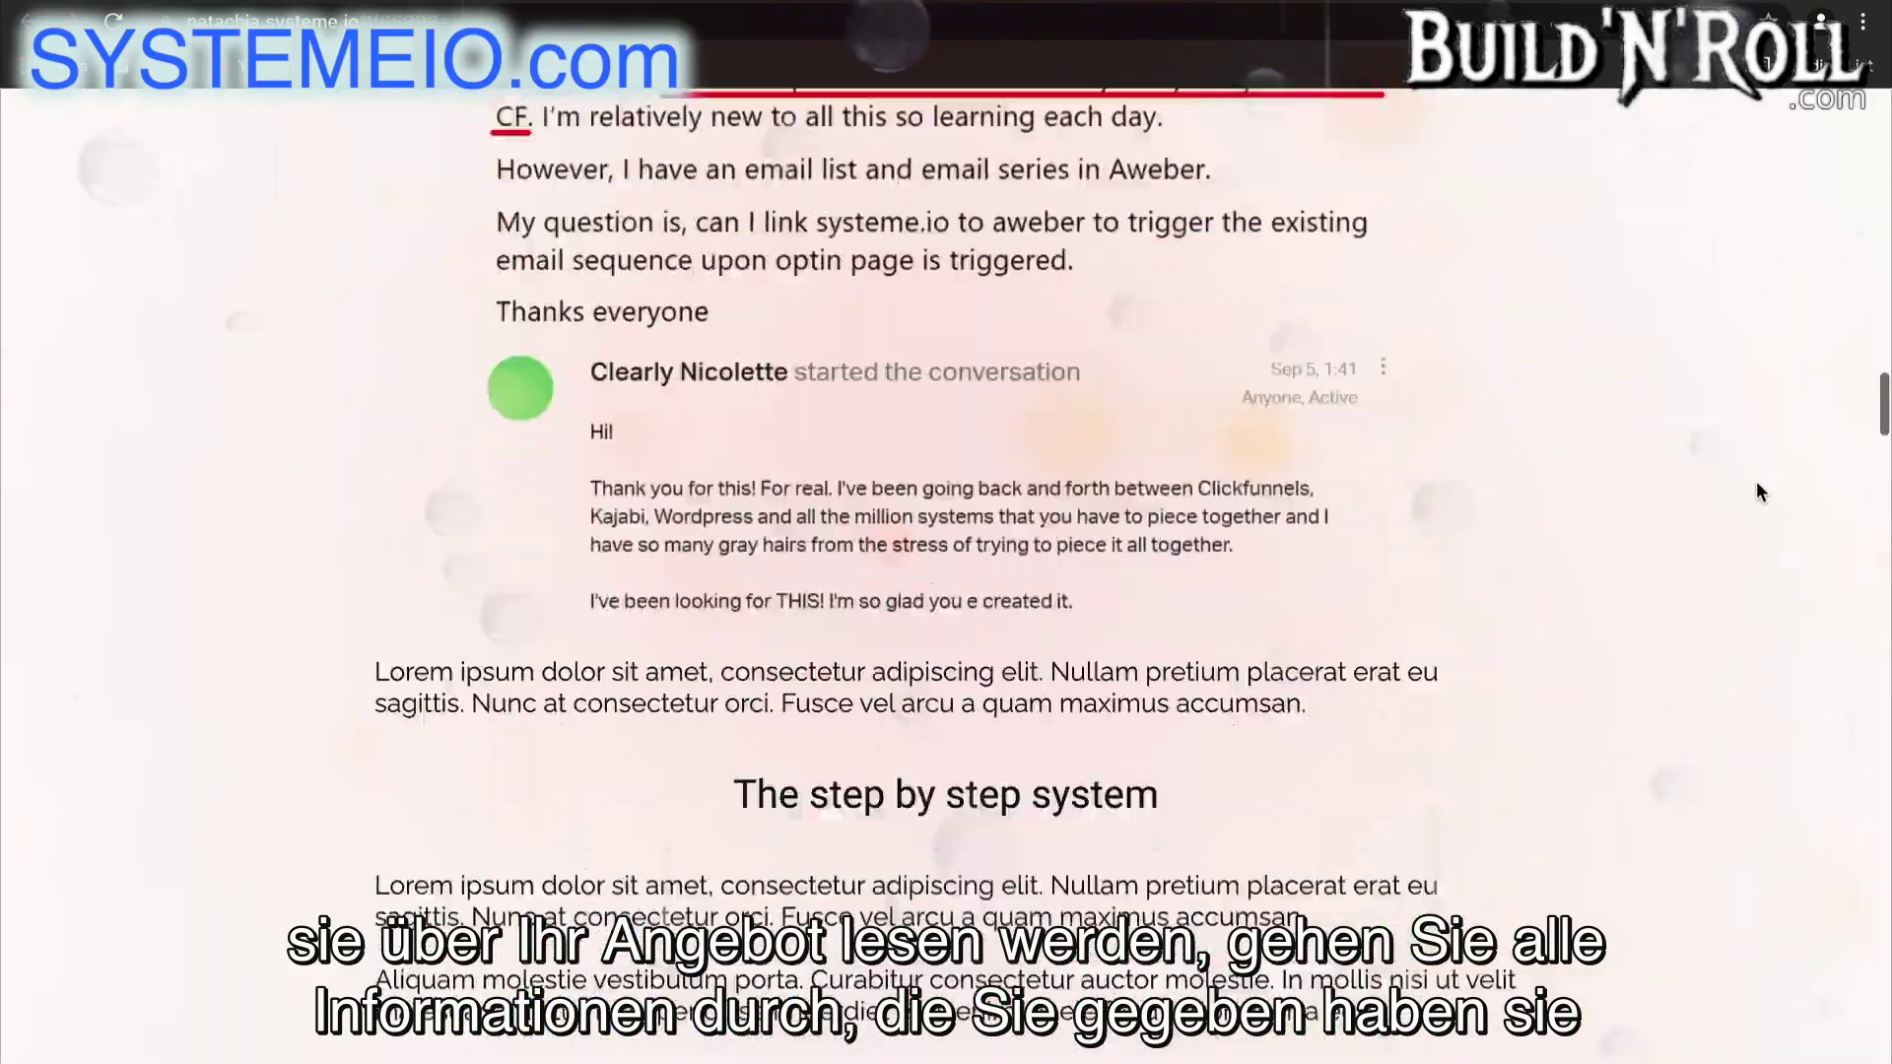
scroll(1760, 491, "down", 20)
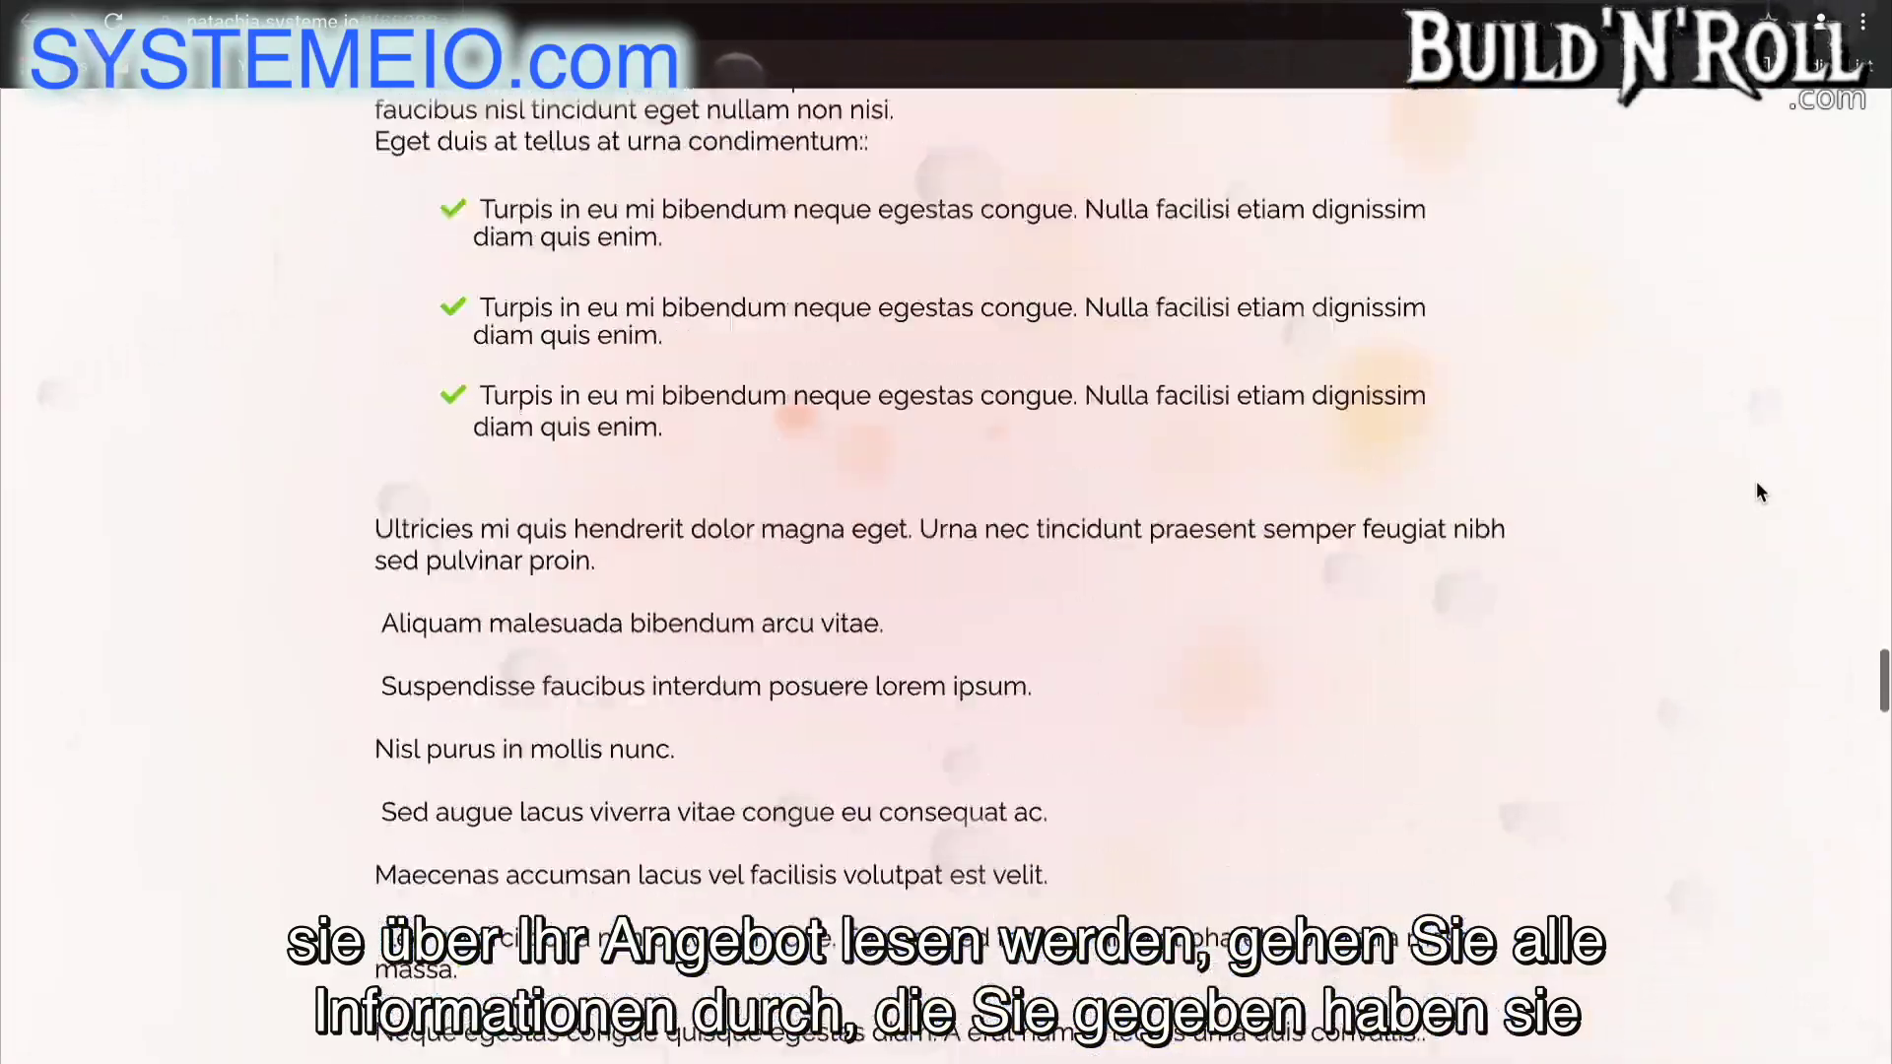
scroll(1756, 481, "down", 20)
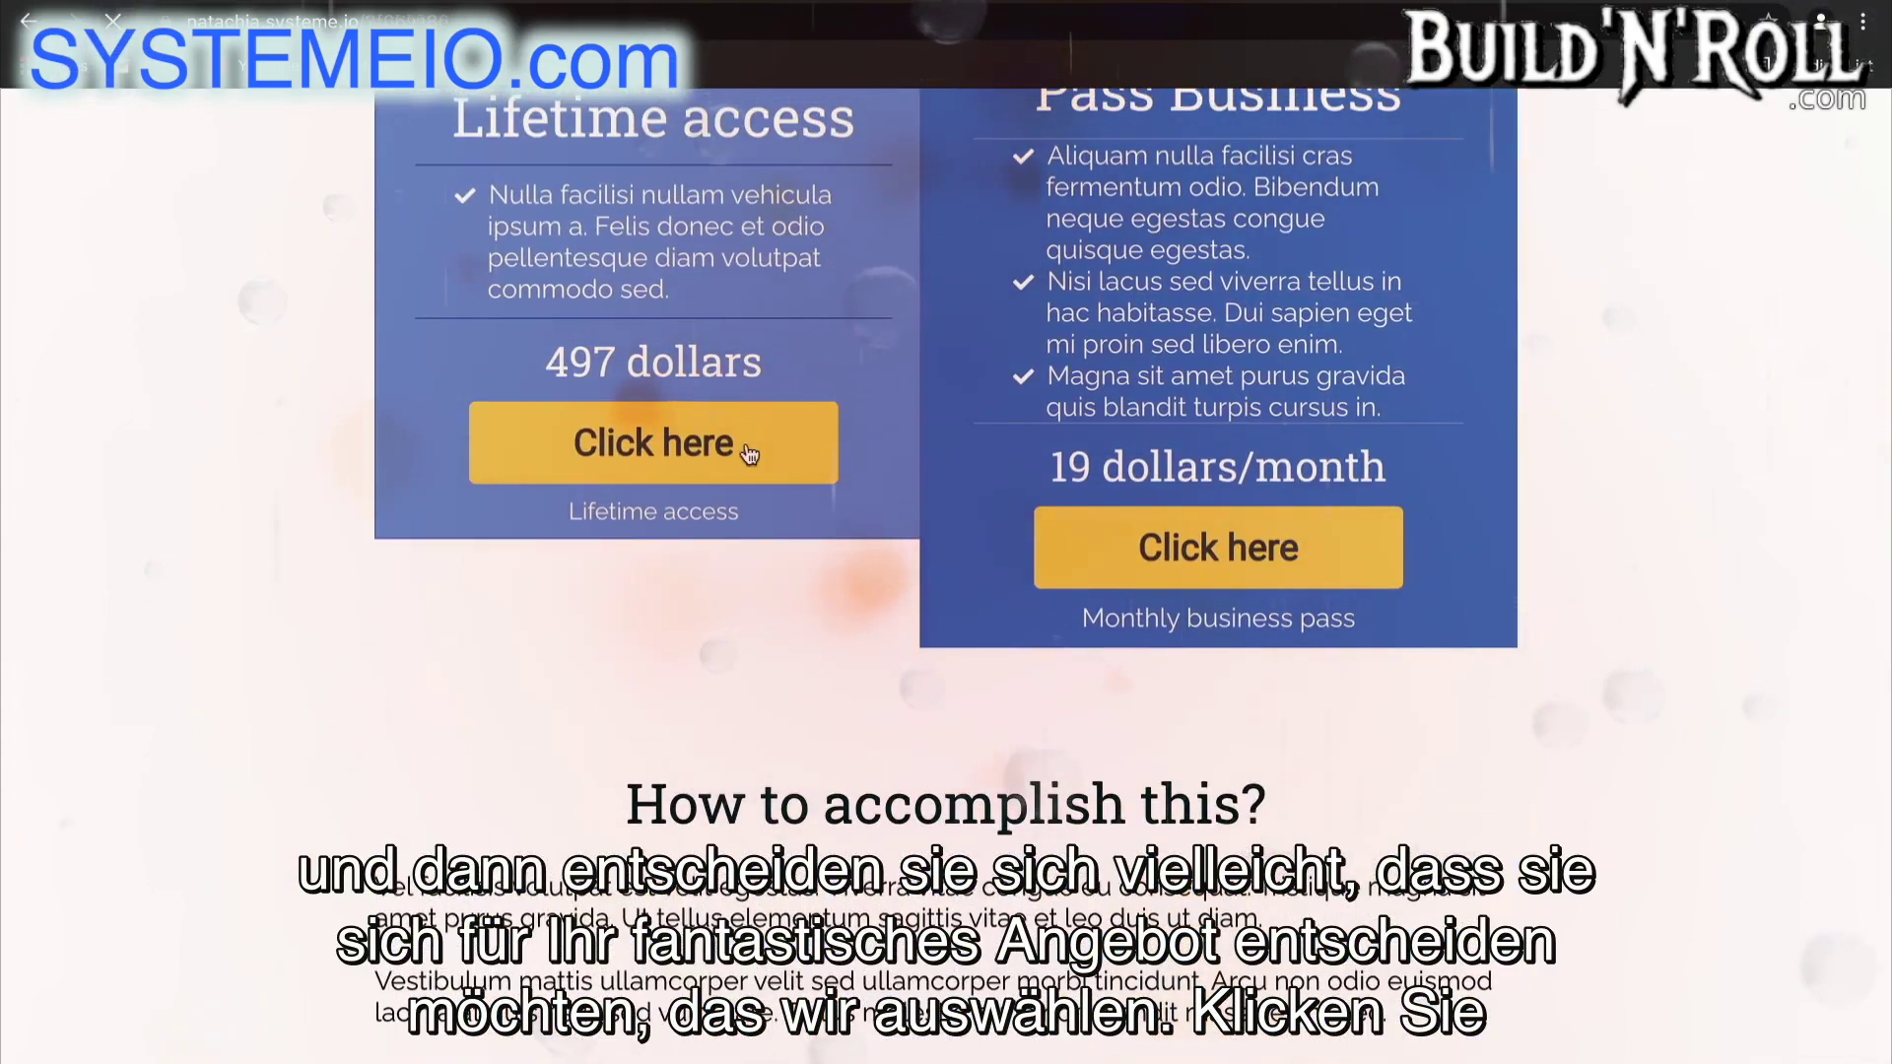
left_click(750, 454)
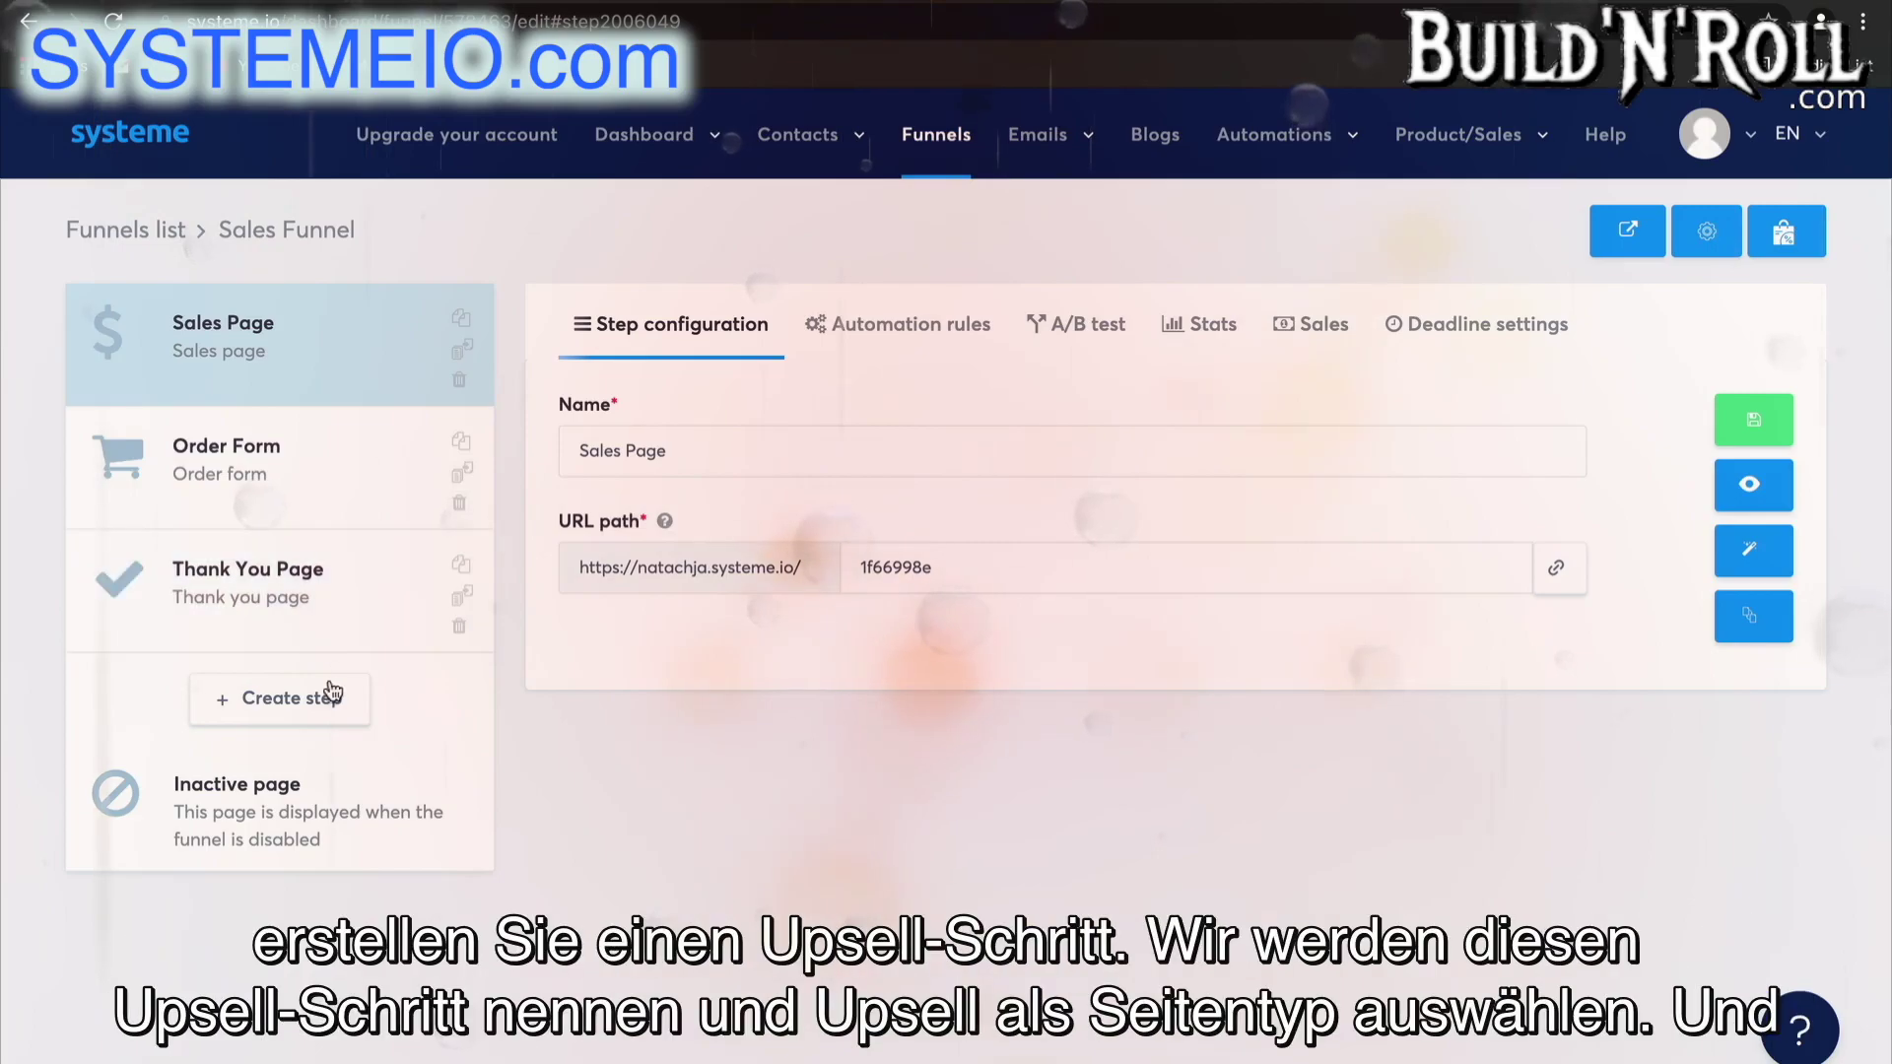
- Create a new step in the Sales Funnel named Upsell 1 with the type Upsell
left_click(331, 698)
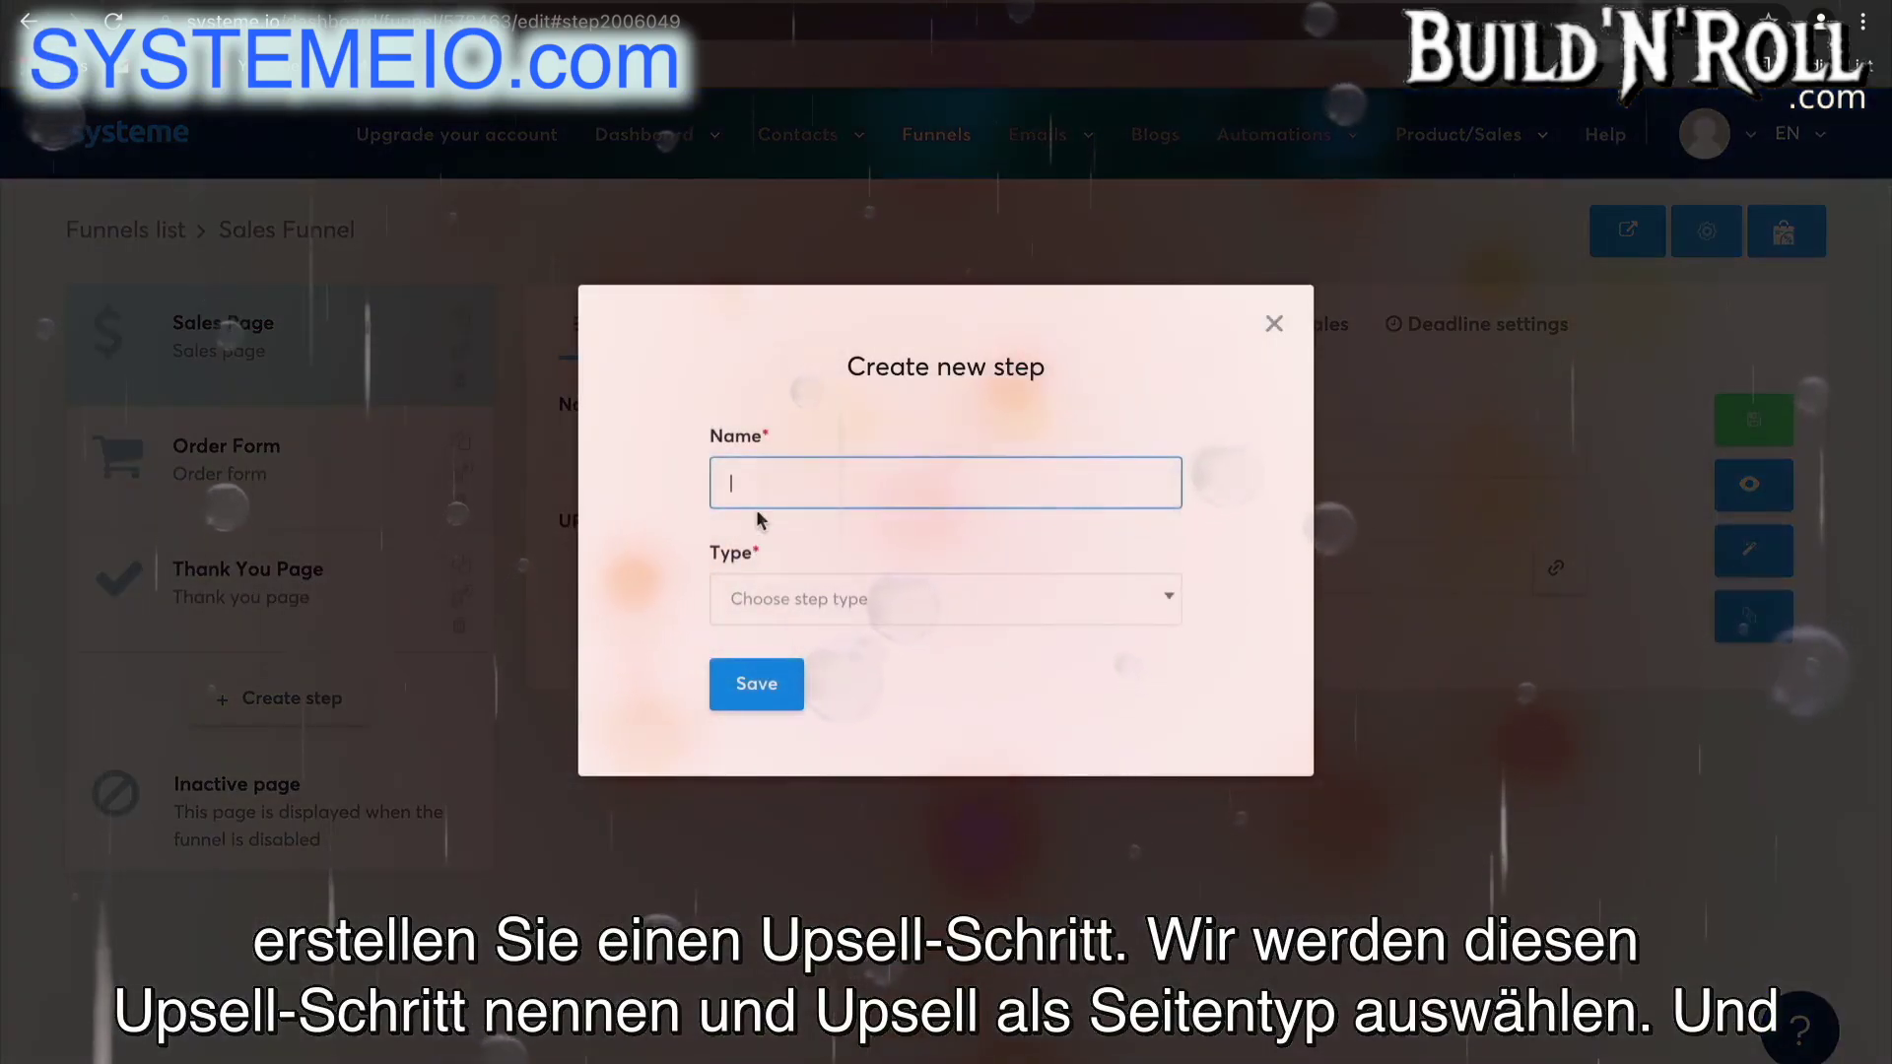
type("Up")
left_click(867, 540)
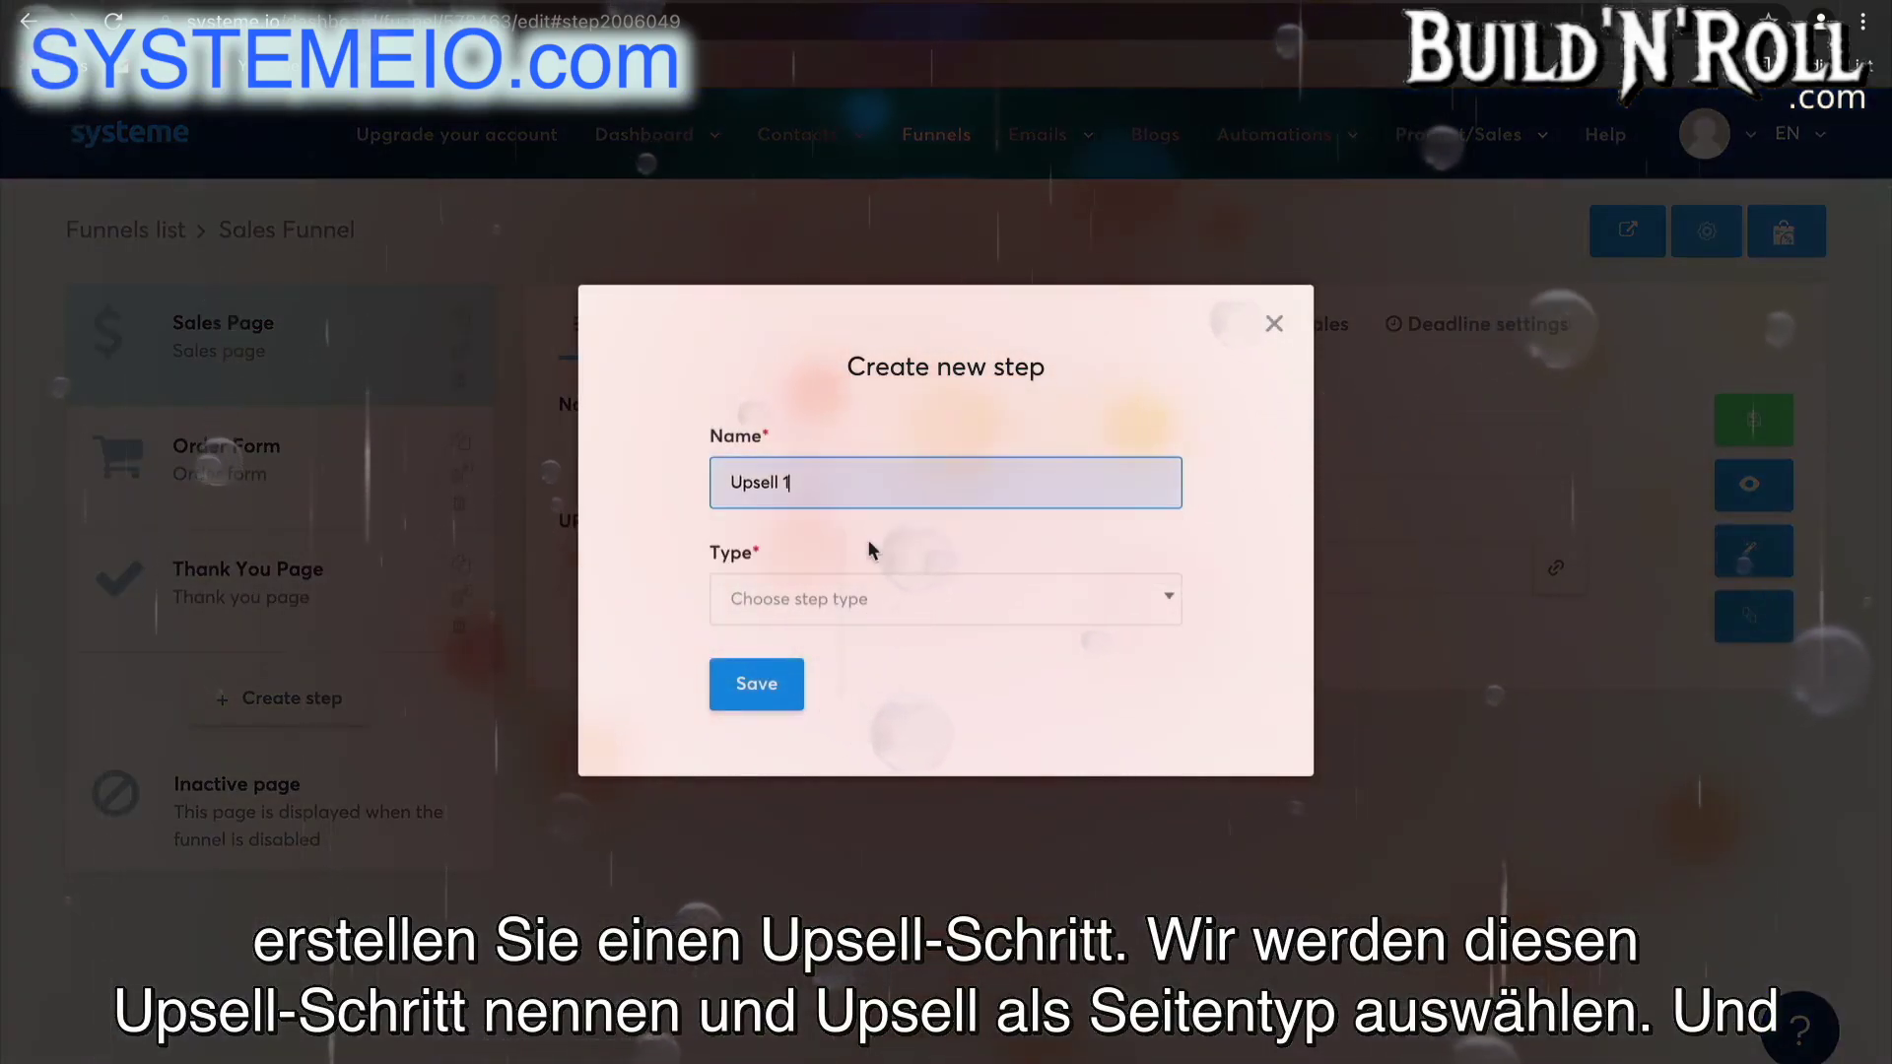
left_click(882, 599)
scroll(887, 867, "down", 4)
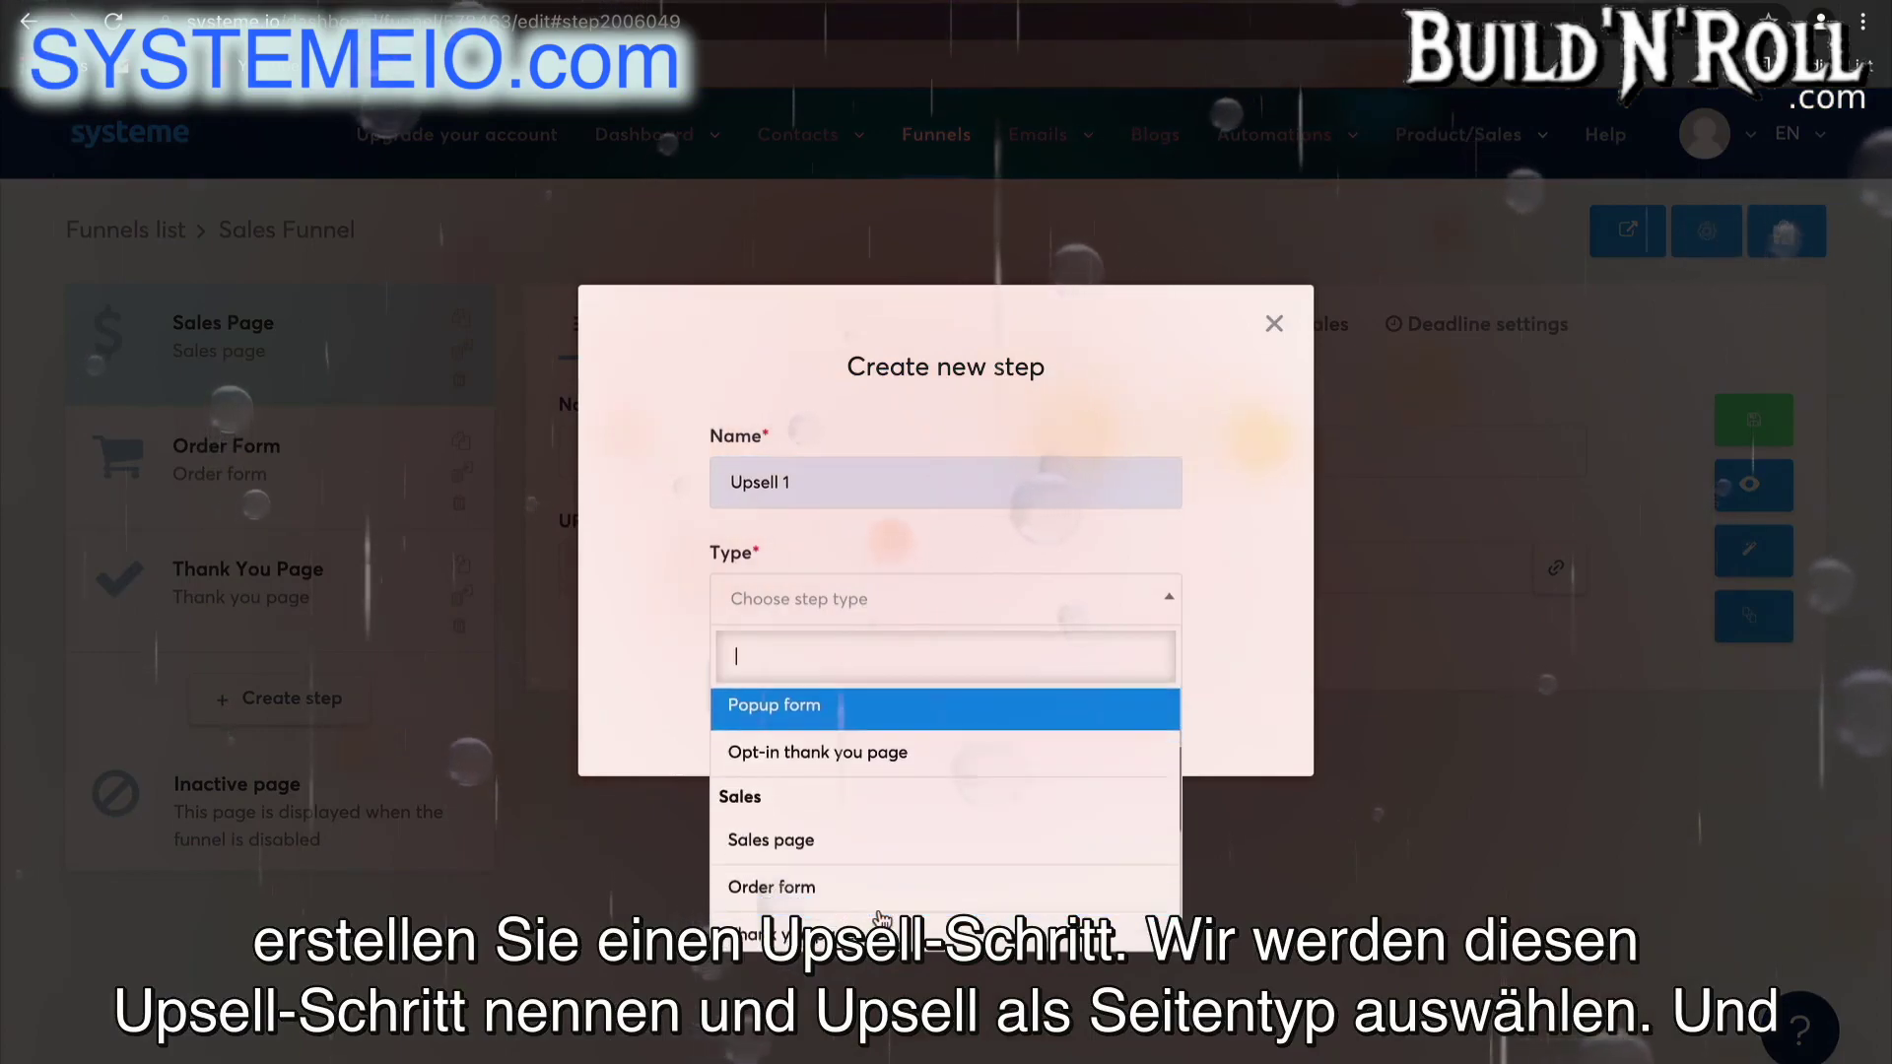
left_click(882, 842)
left_click(754, 680)
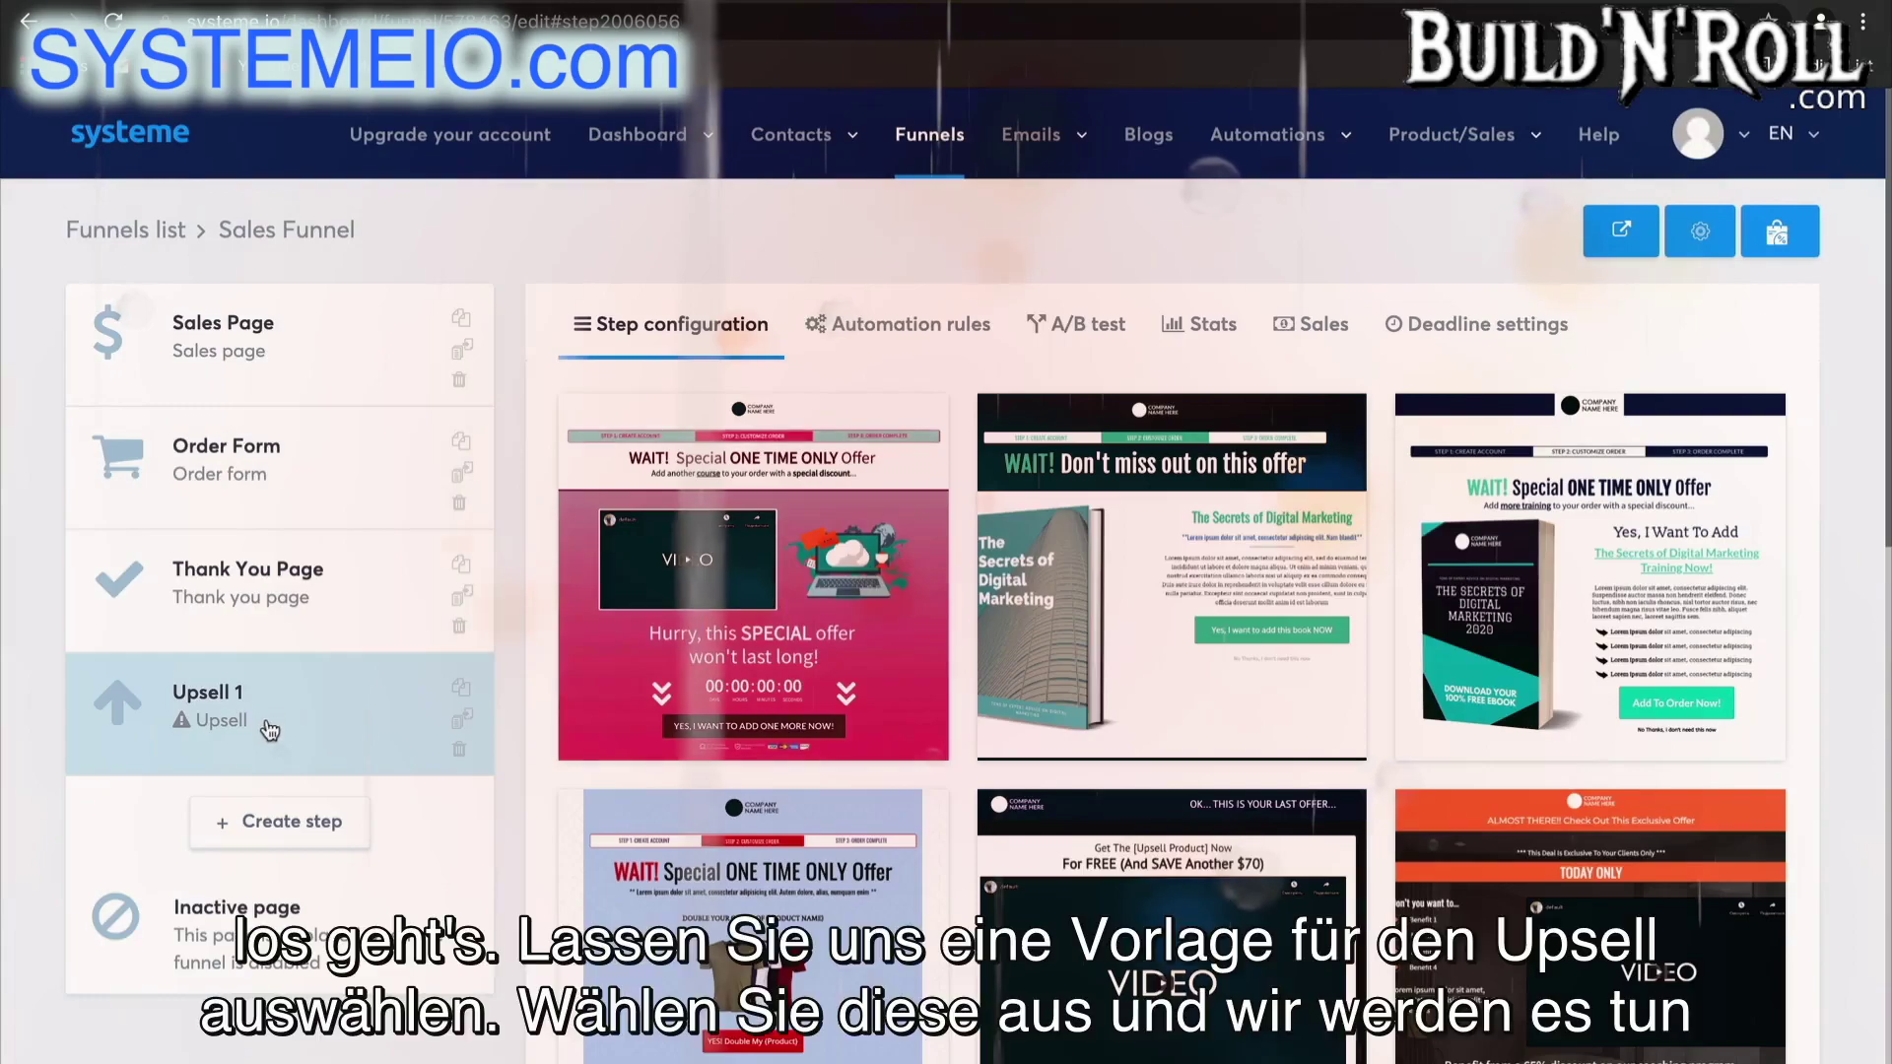
- Apply the "Customize your order" video template to Upsell 1 and place the step before the Thank You Page
scroll(1190, 807, "down", 10)
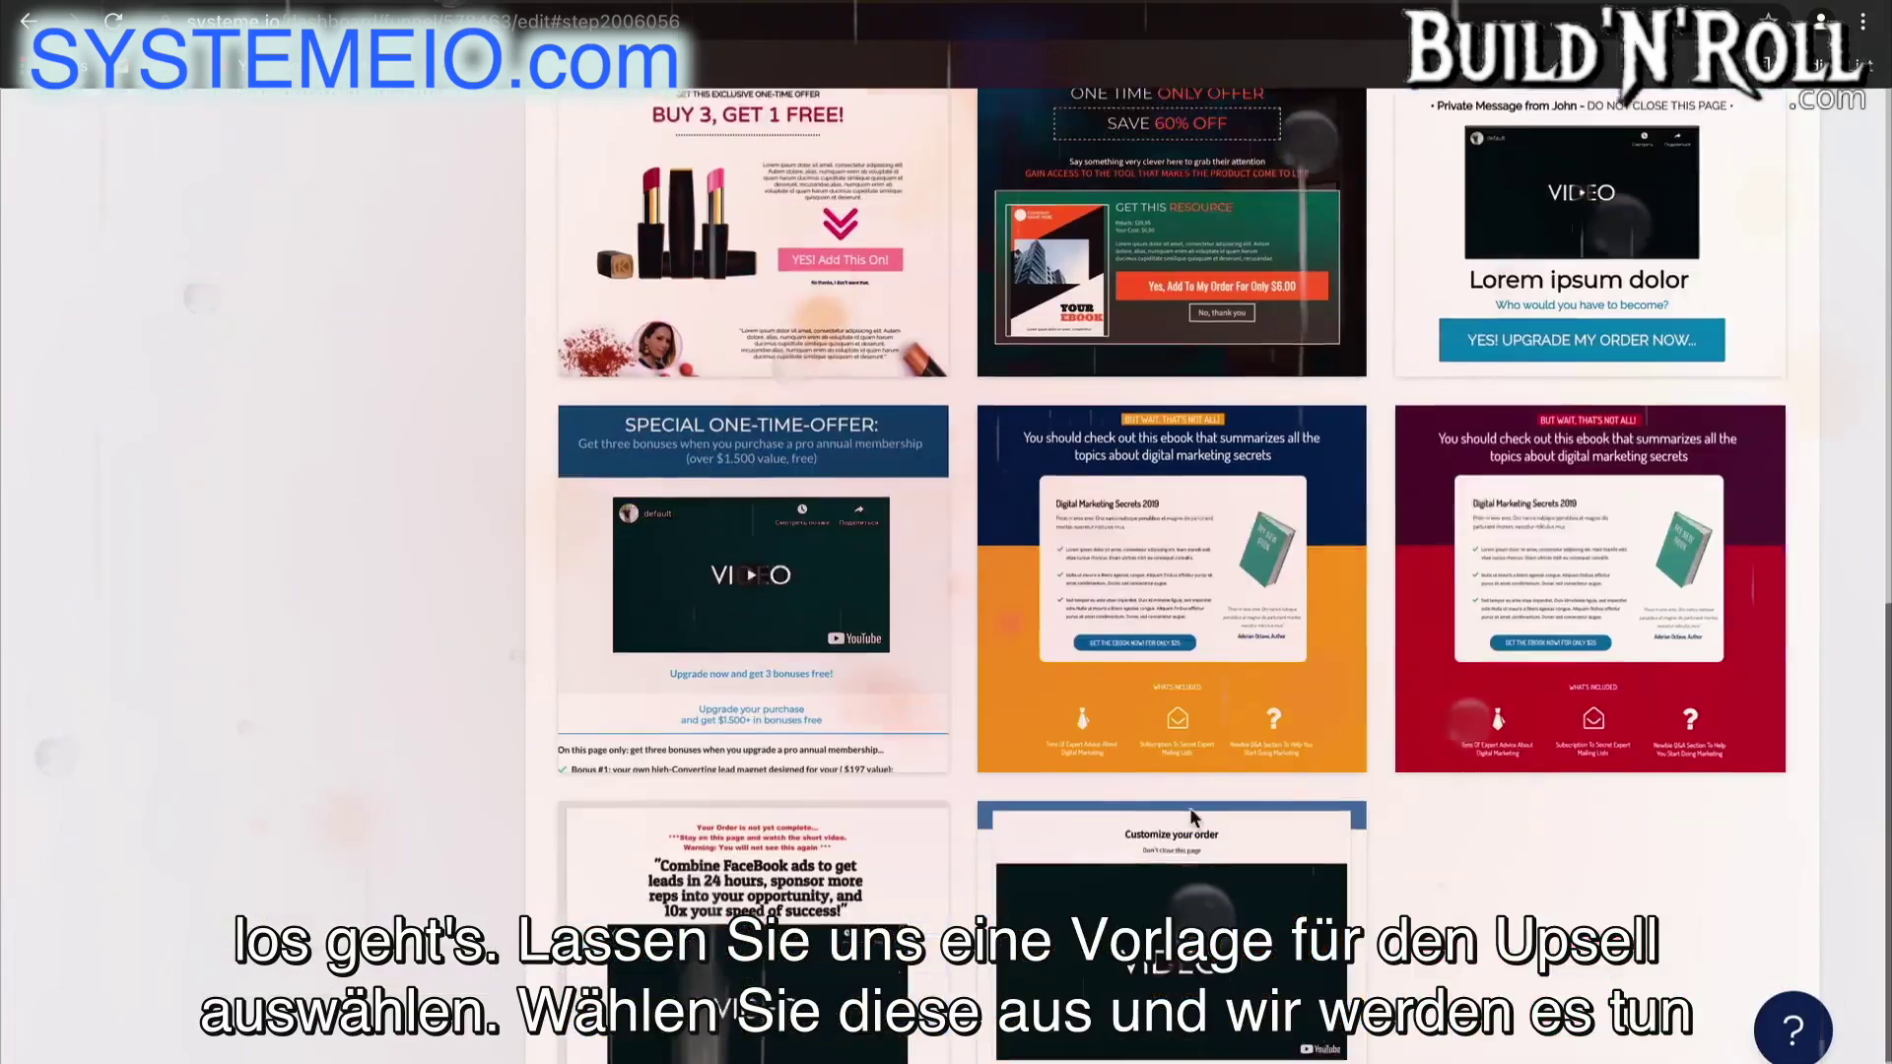
scroll(1191, 816, "down", 1)
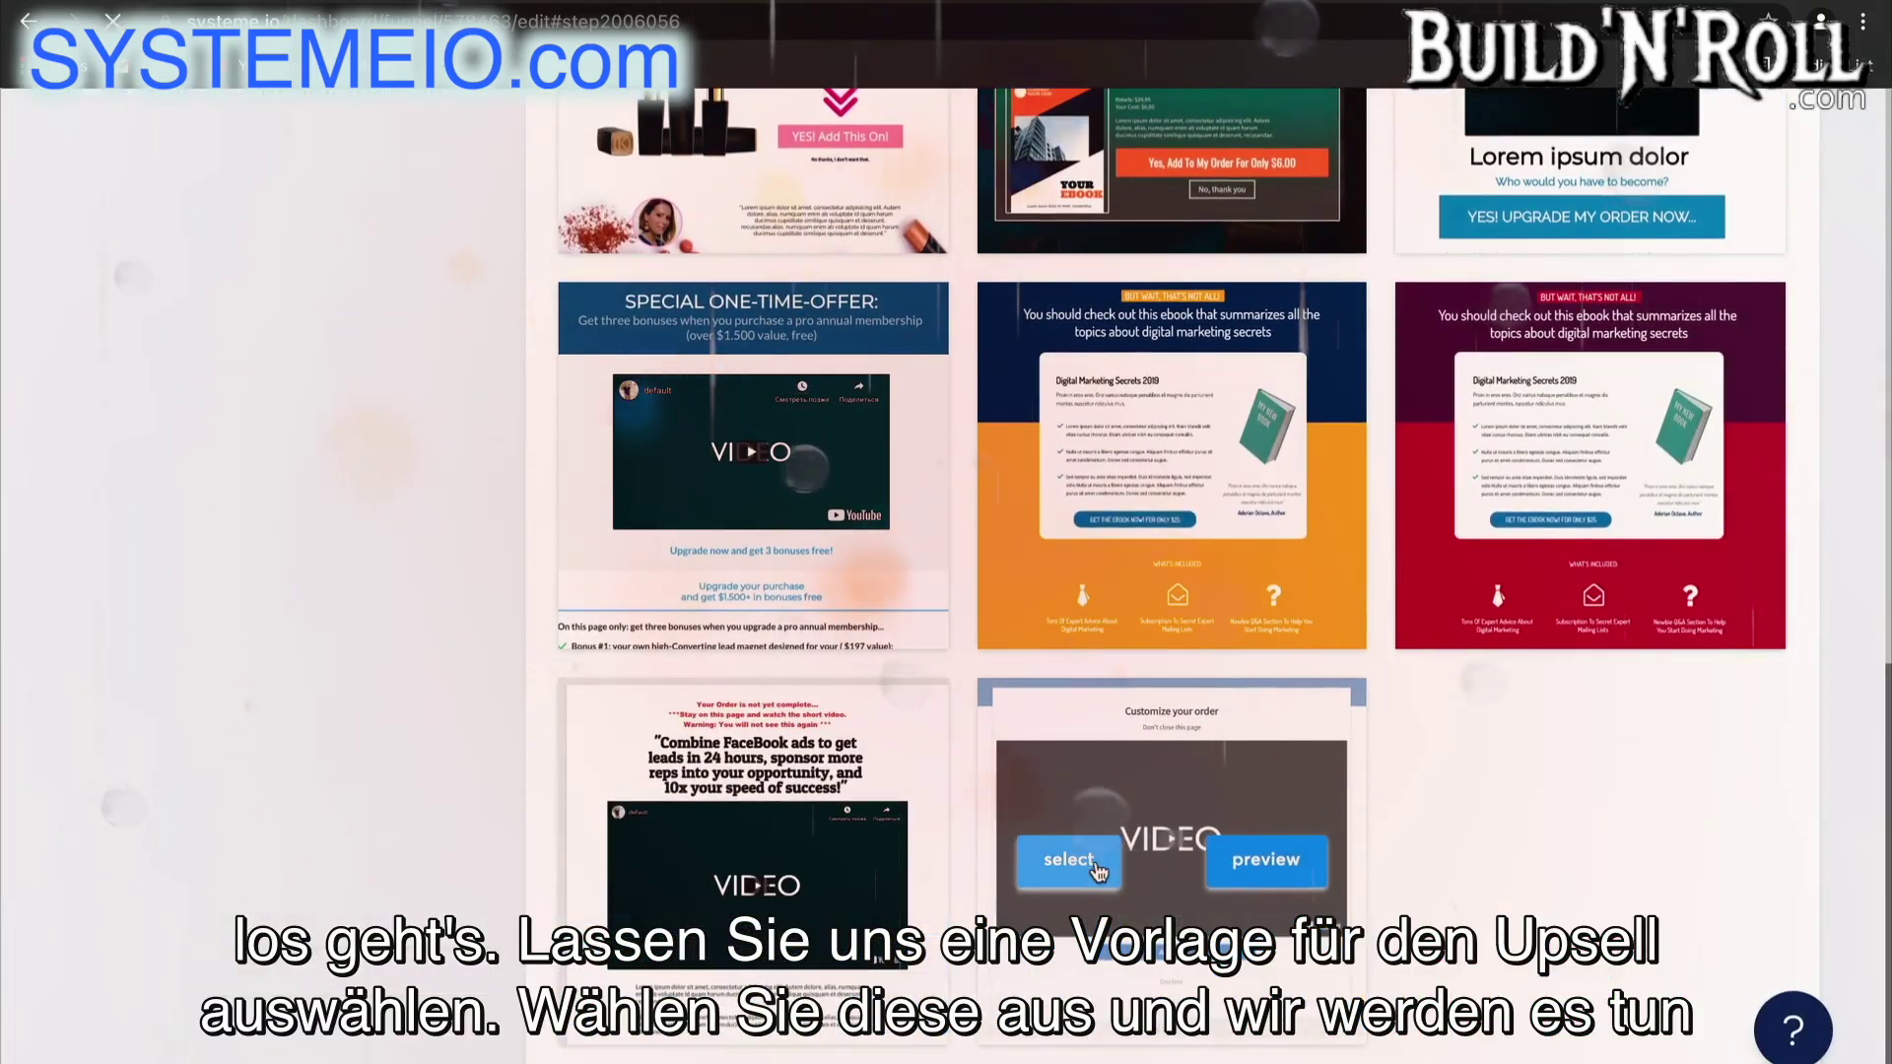
left_click(1097, 871)
left_click_drag(289, 716, 280, 556)
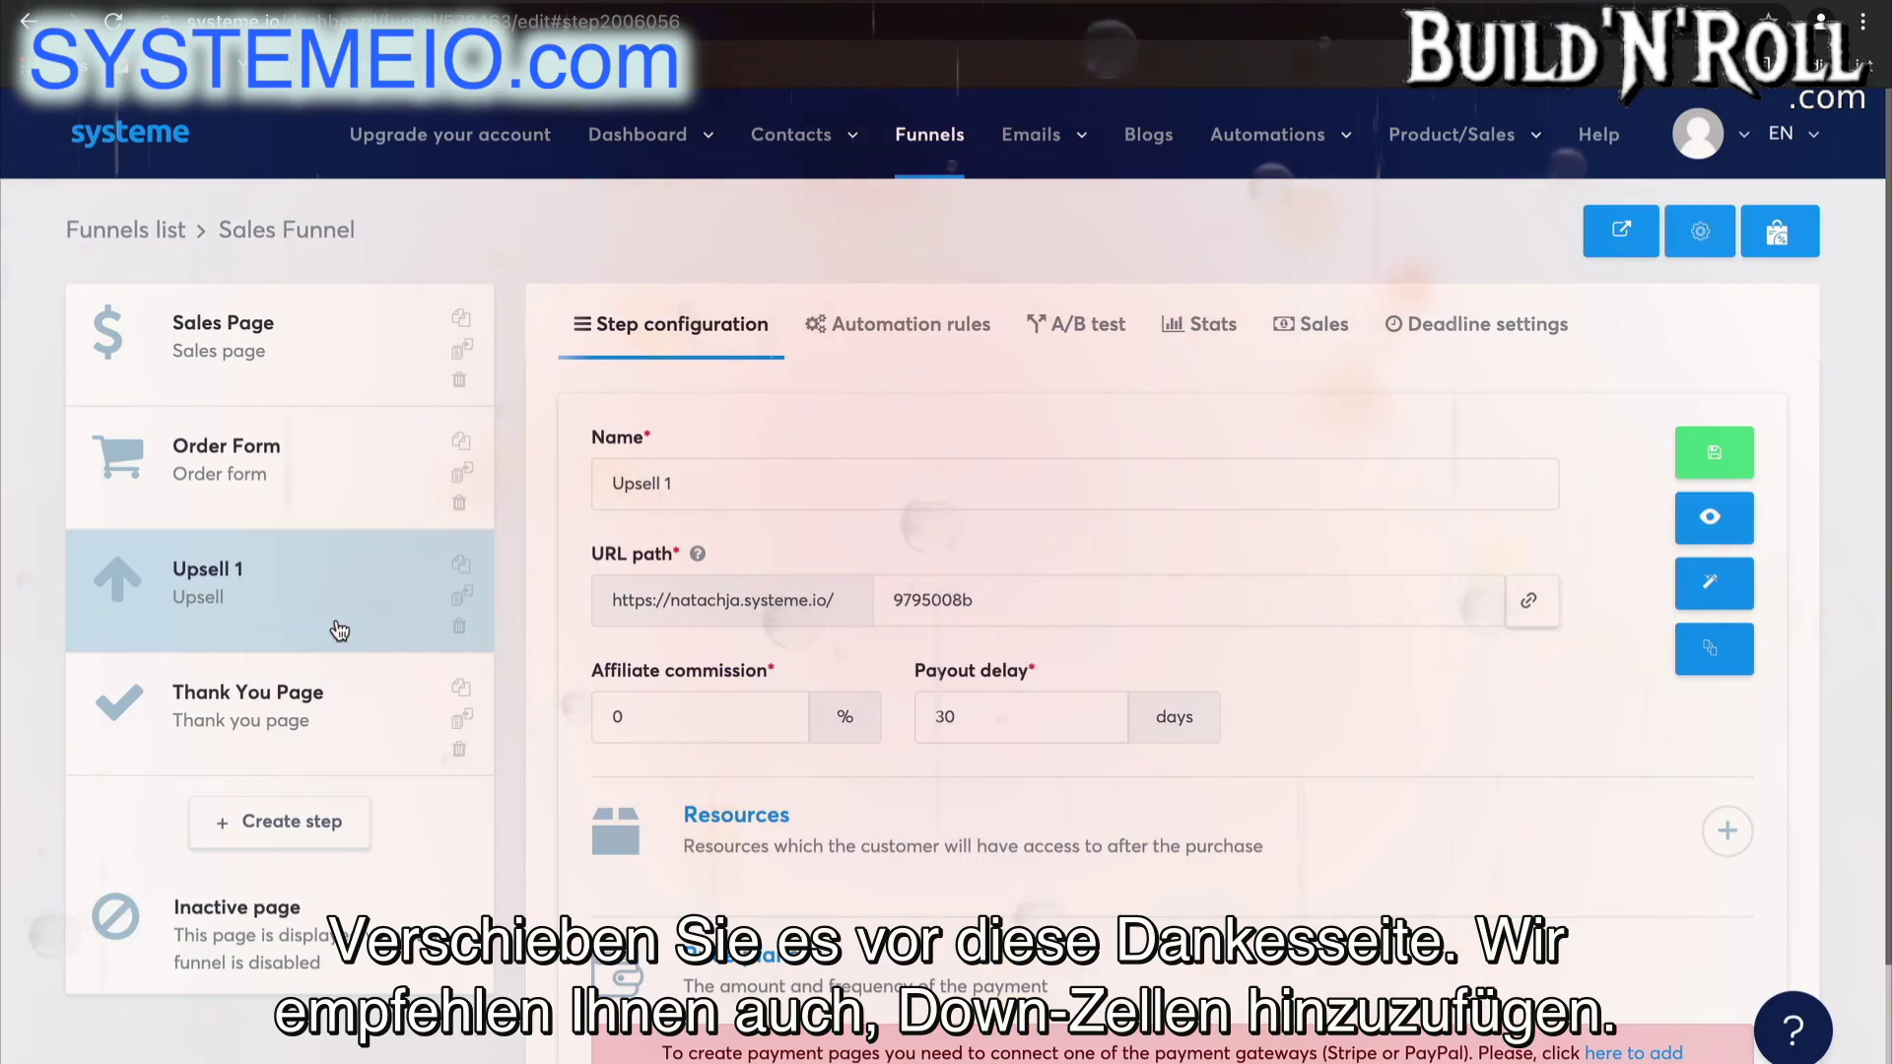
- Create another funnel step named Downsell with the type Downsell
left_click(341, 808)
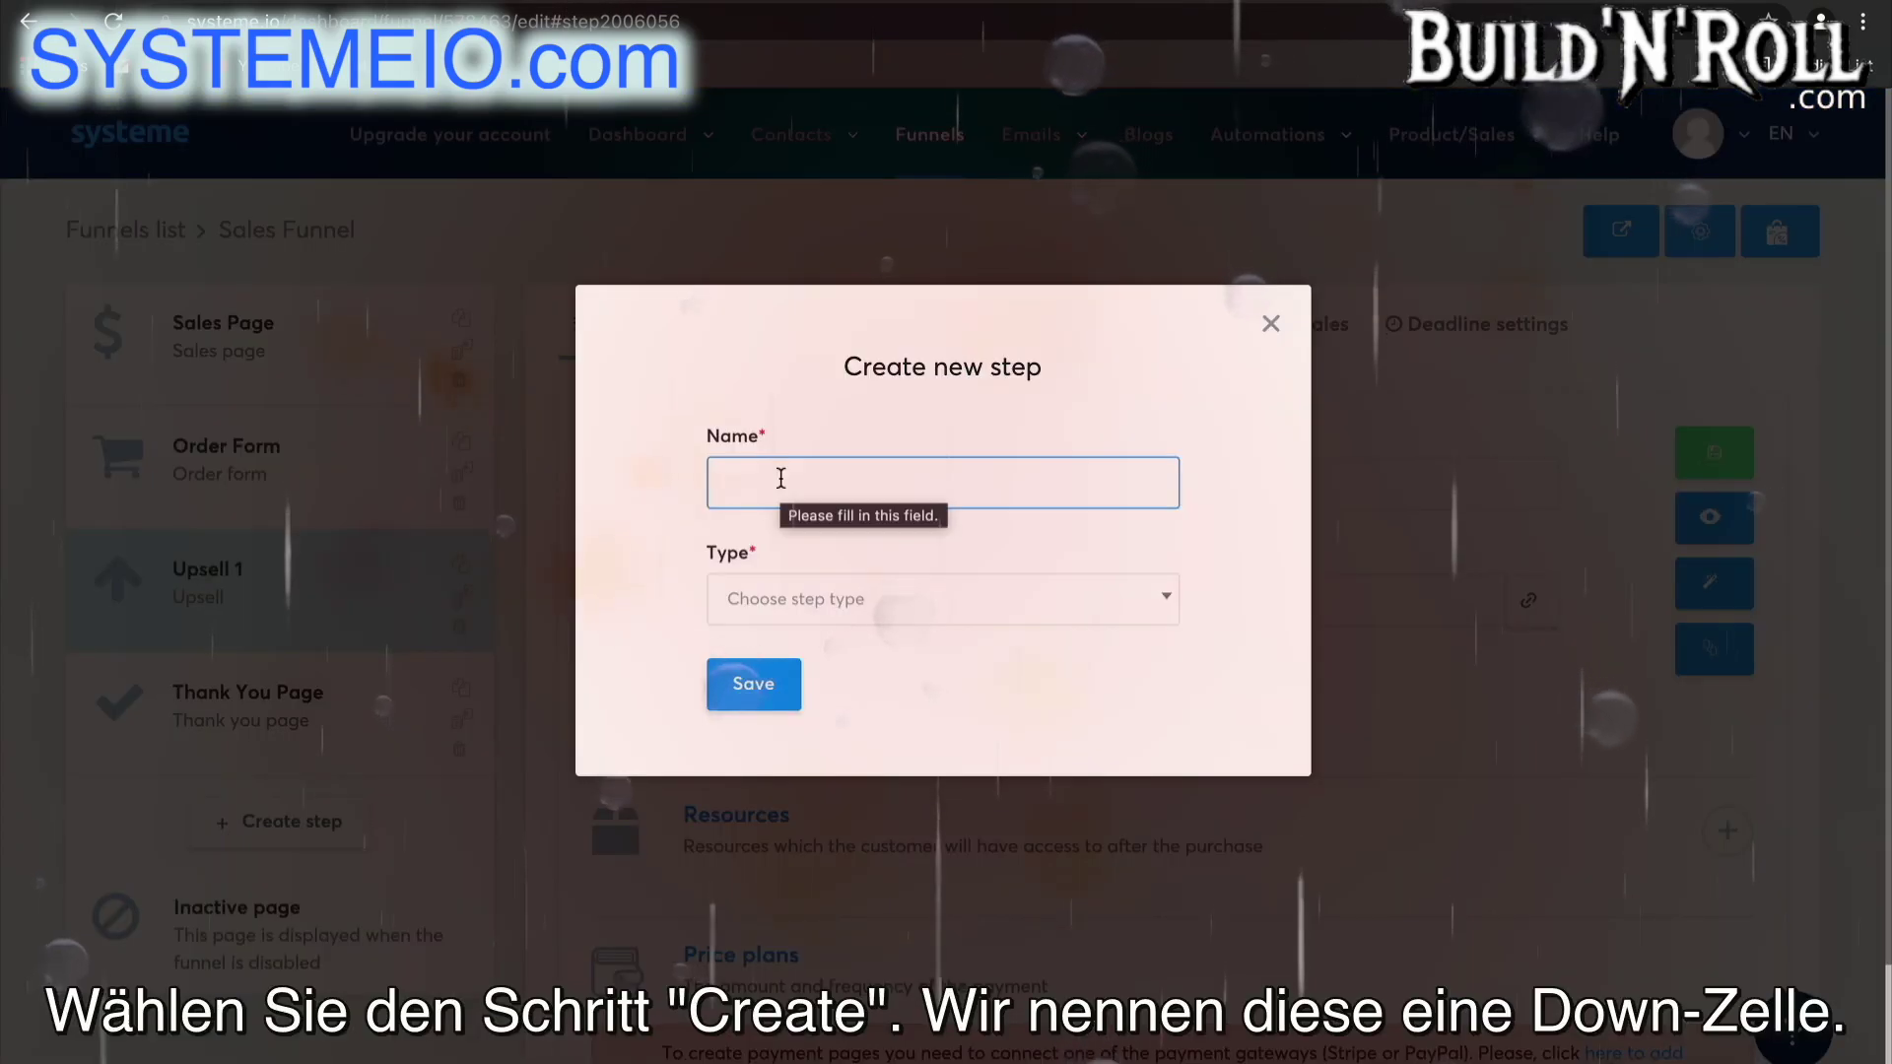
left_click(781, 479)
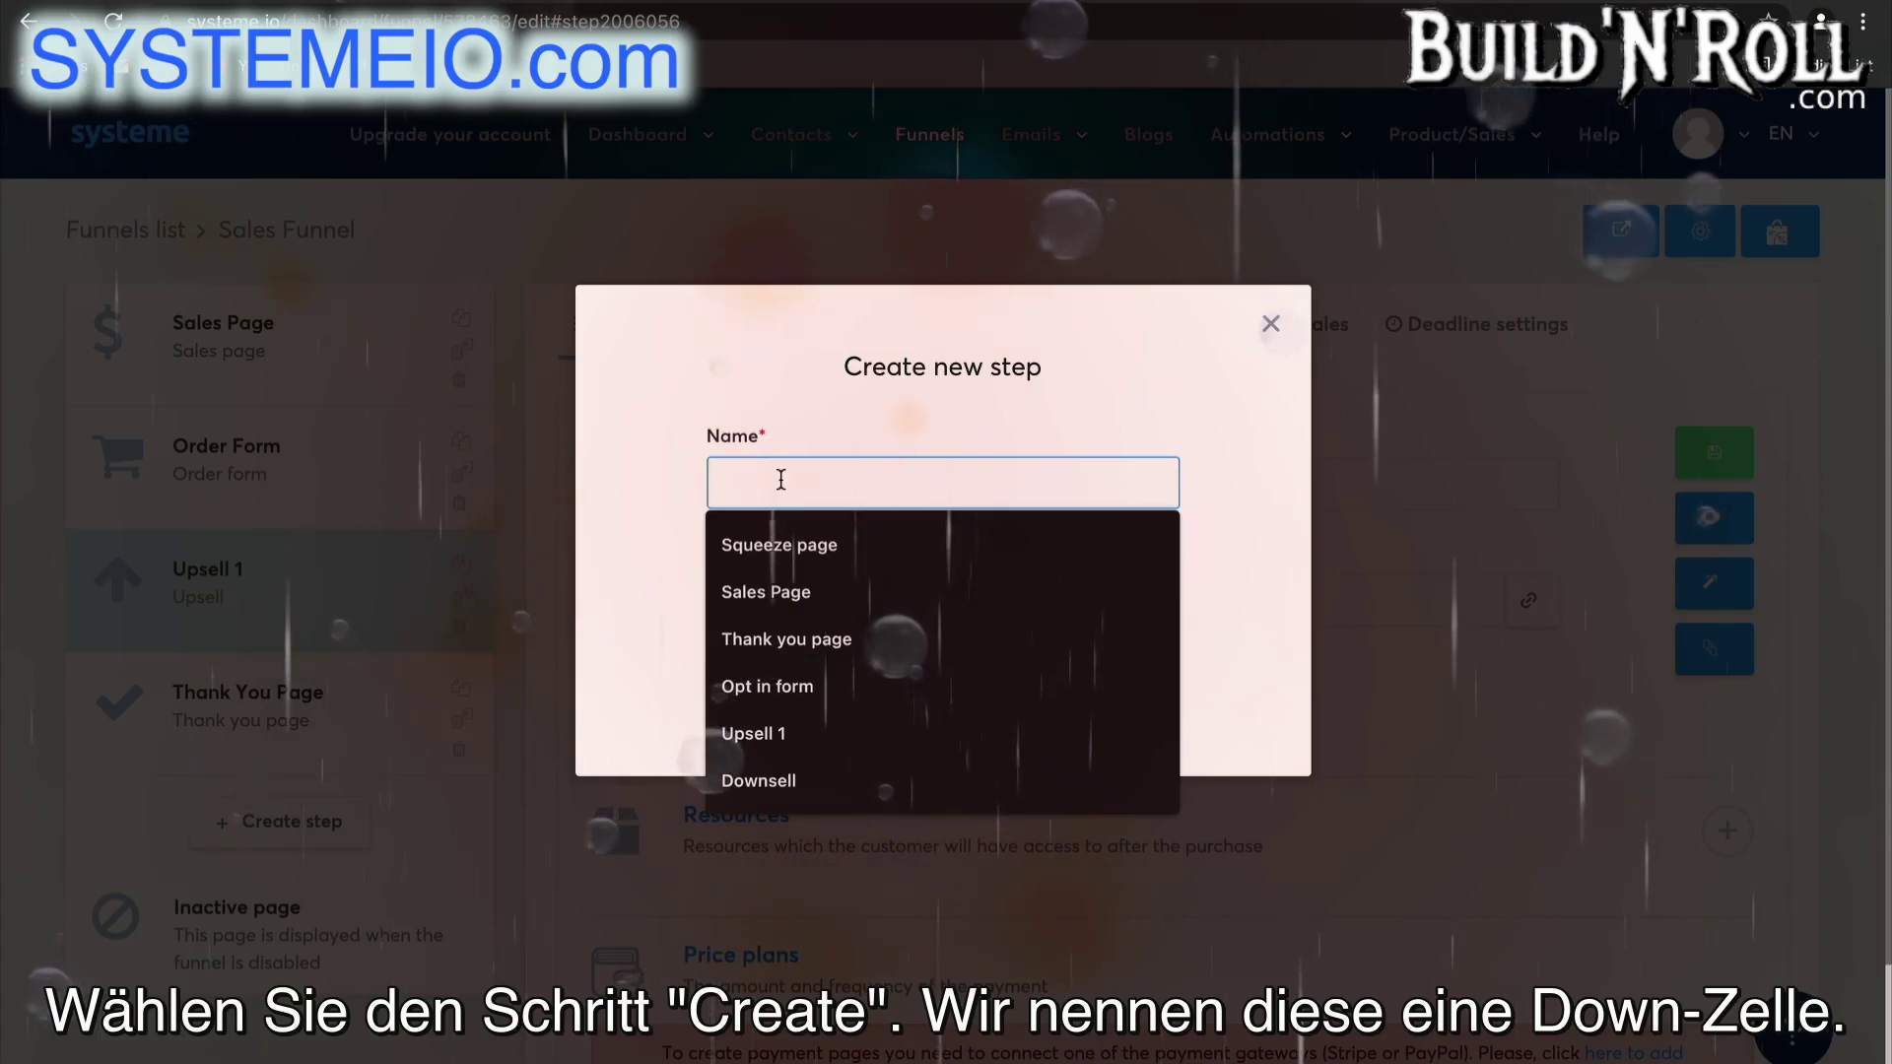
type("D")
left_click(832, 540)
left_click(840, 598)
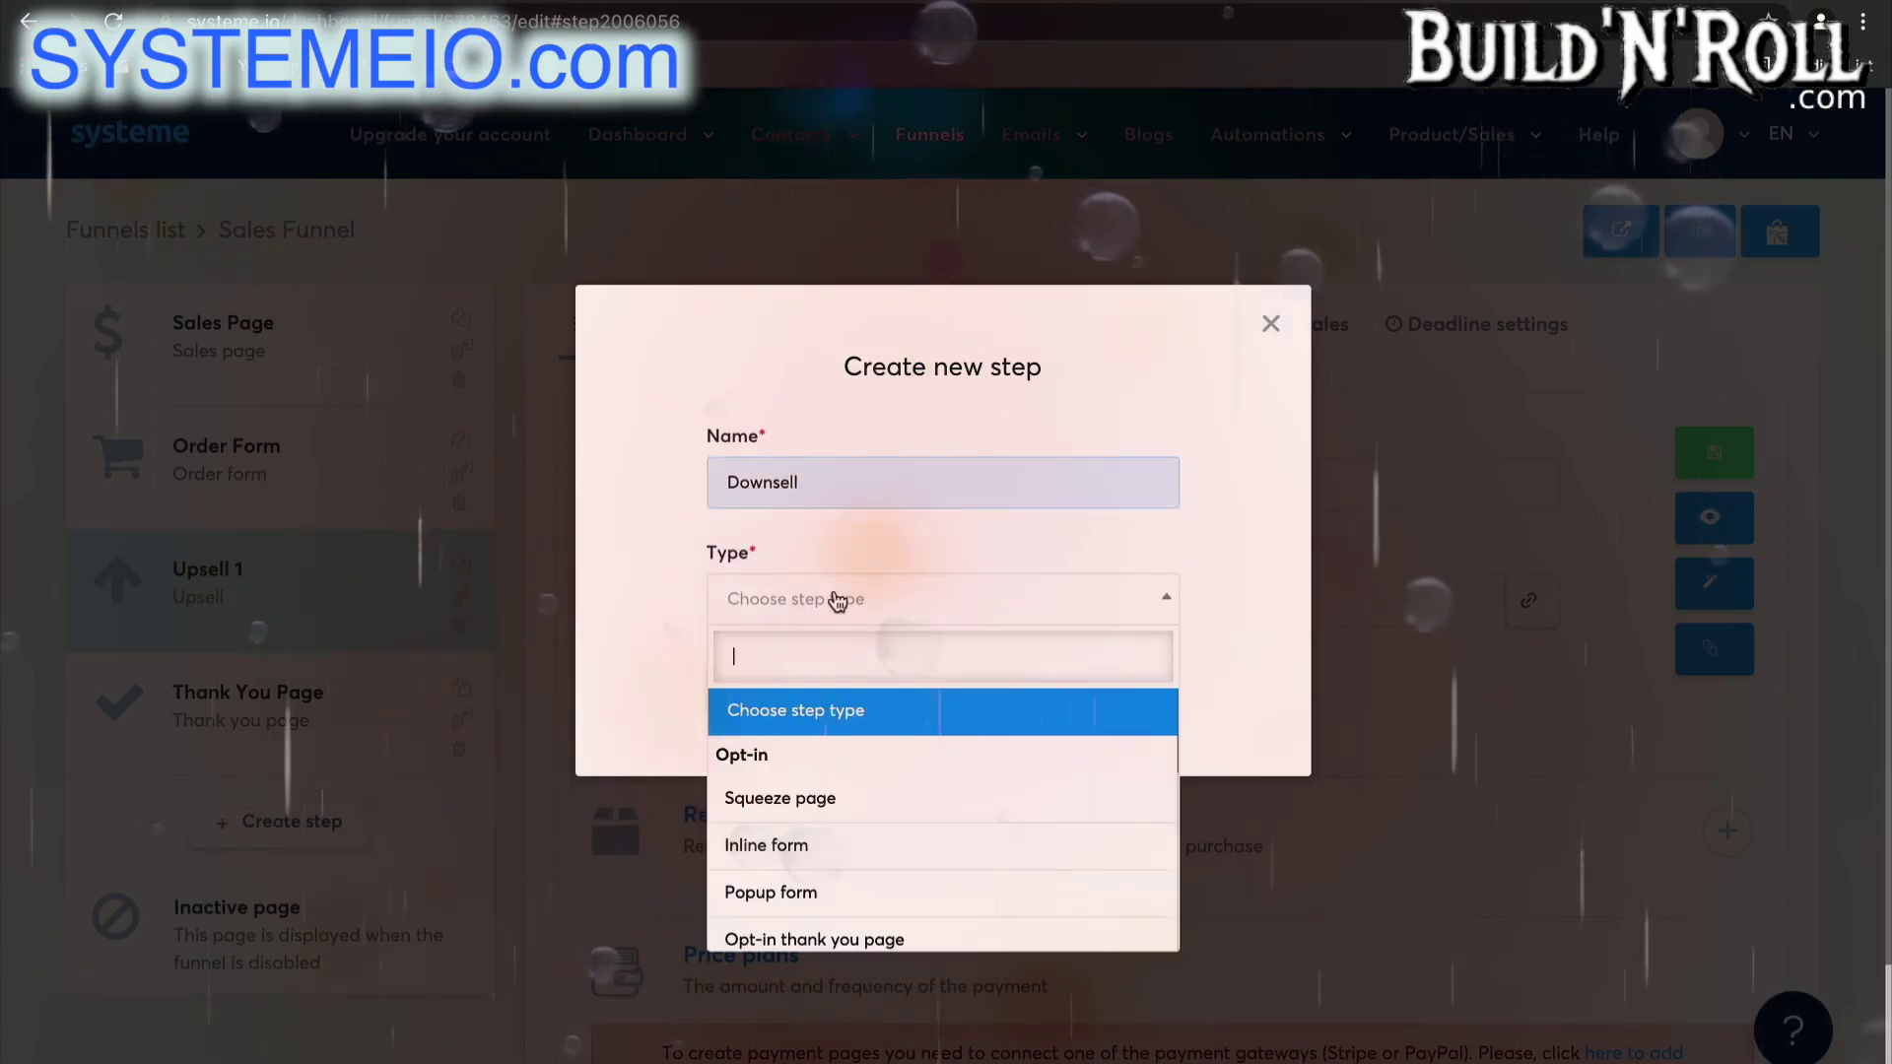
scroll(810, 874, "down", 5)
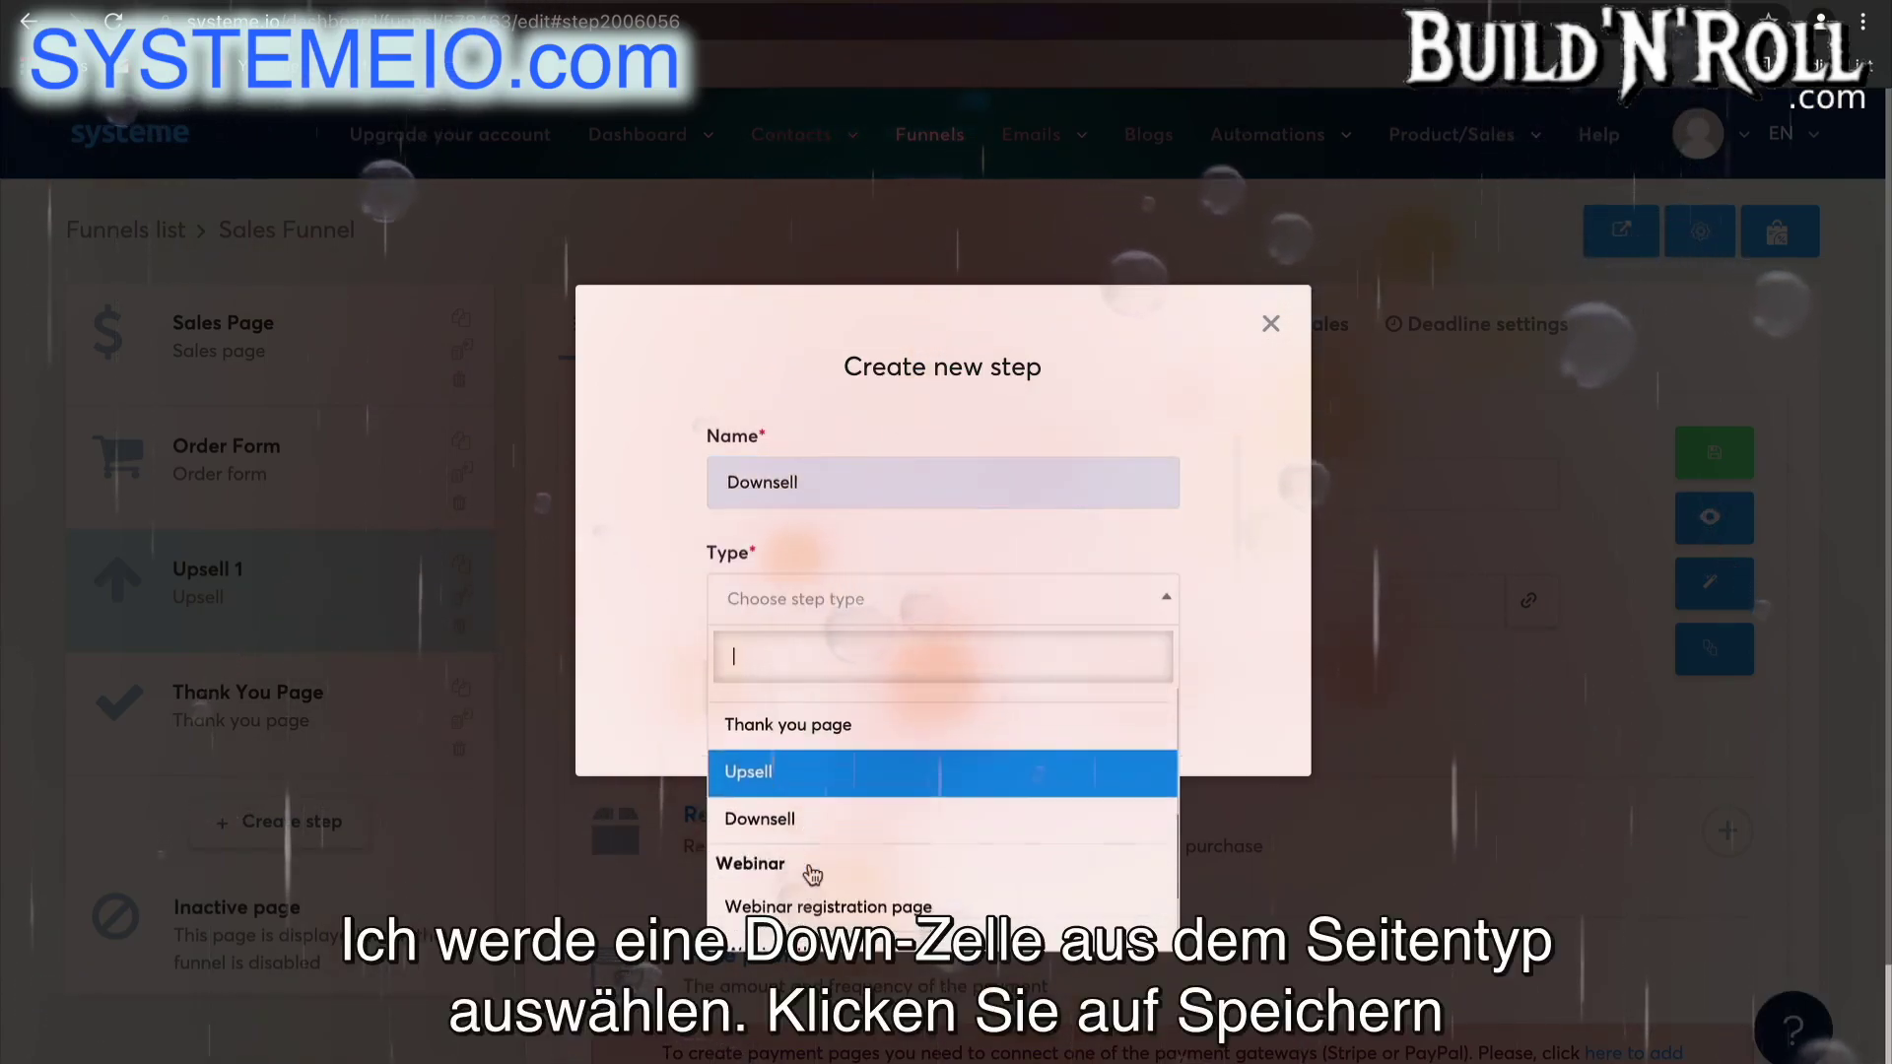
left_click(816, 804)
left_click(755, 682)
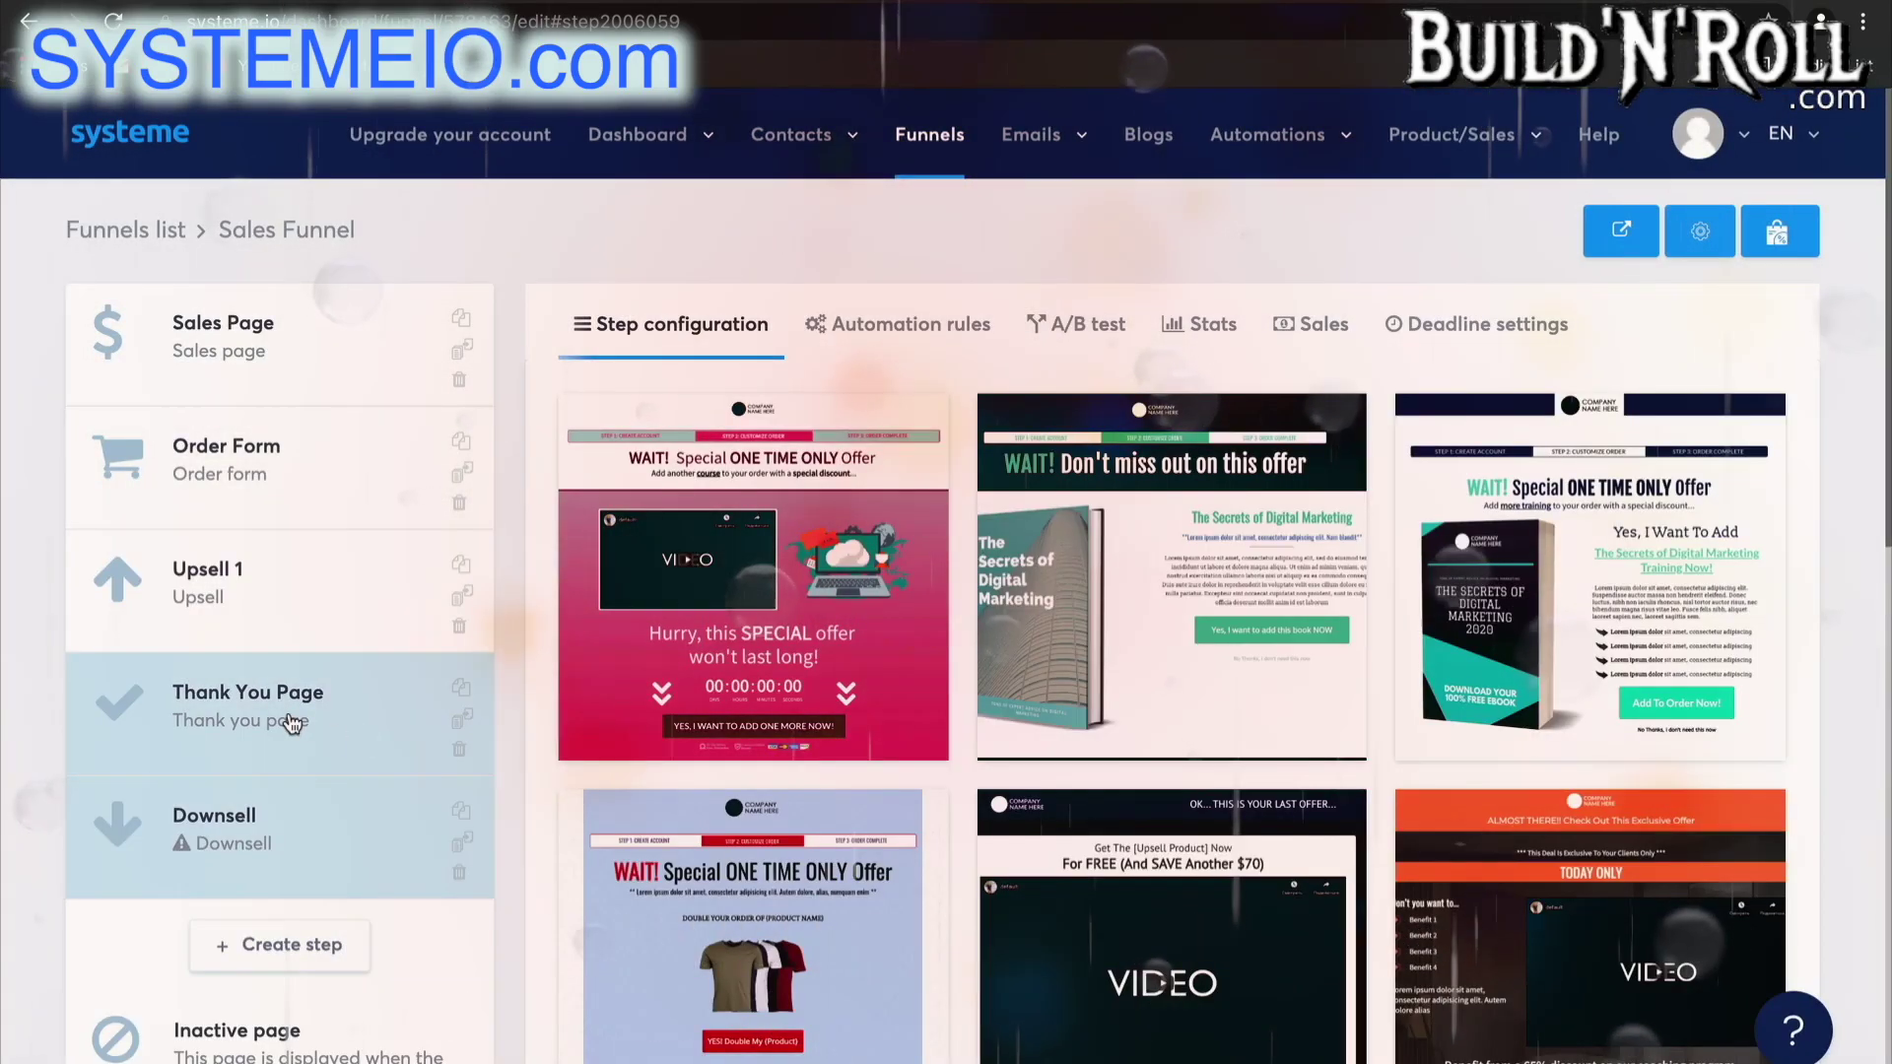
- Apply the "Customize your order" video template to the Downsell step and place it between Upsell 1 and the Thank You Page
left_click(286, 717)
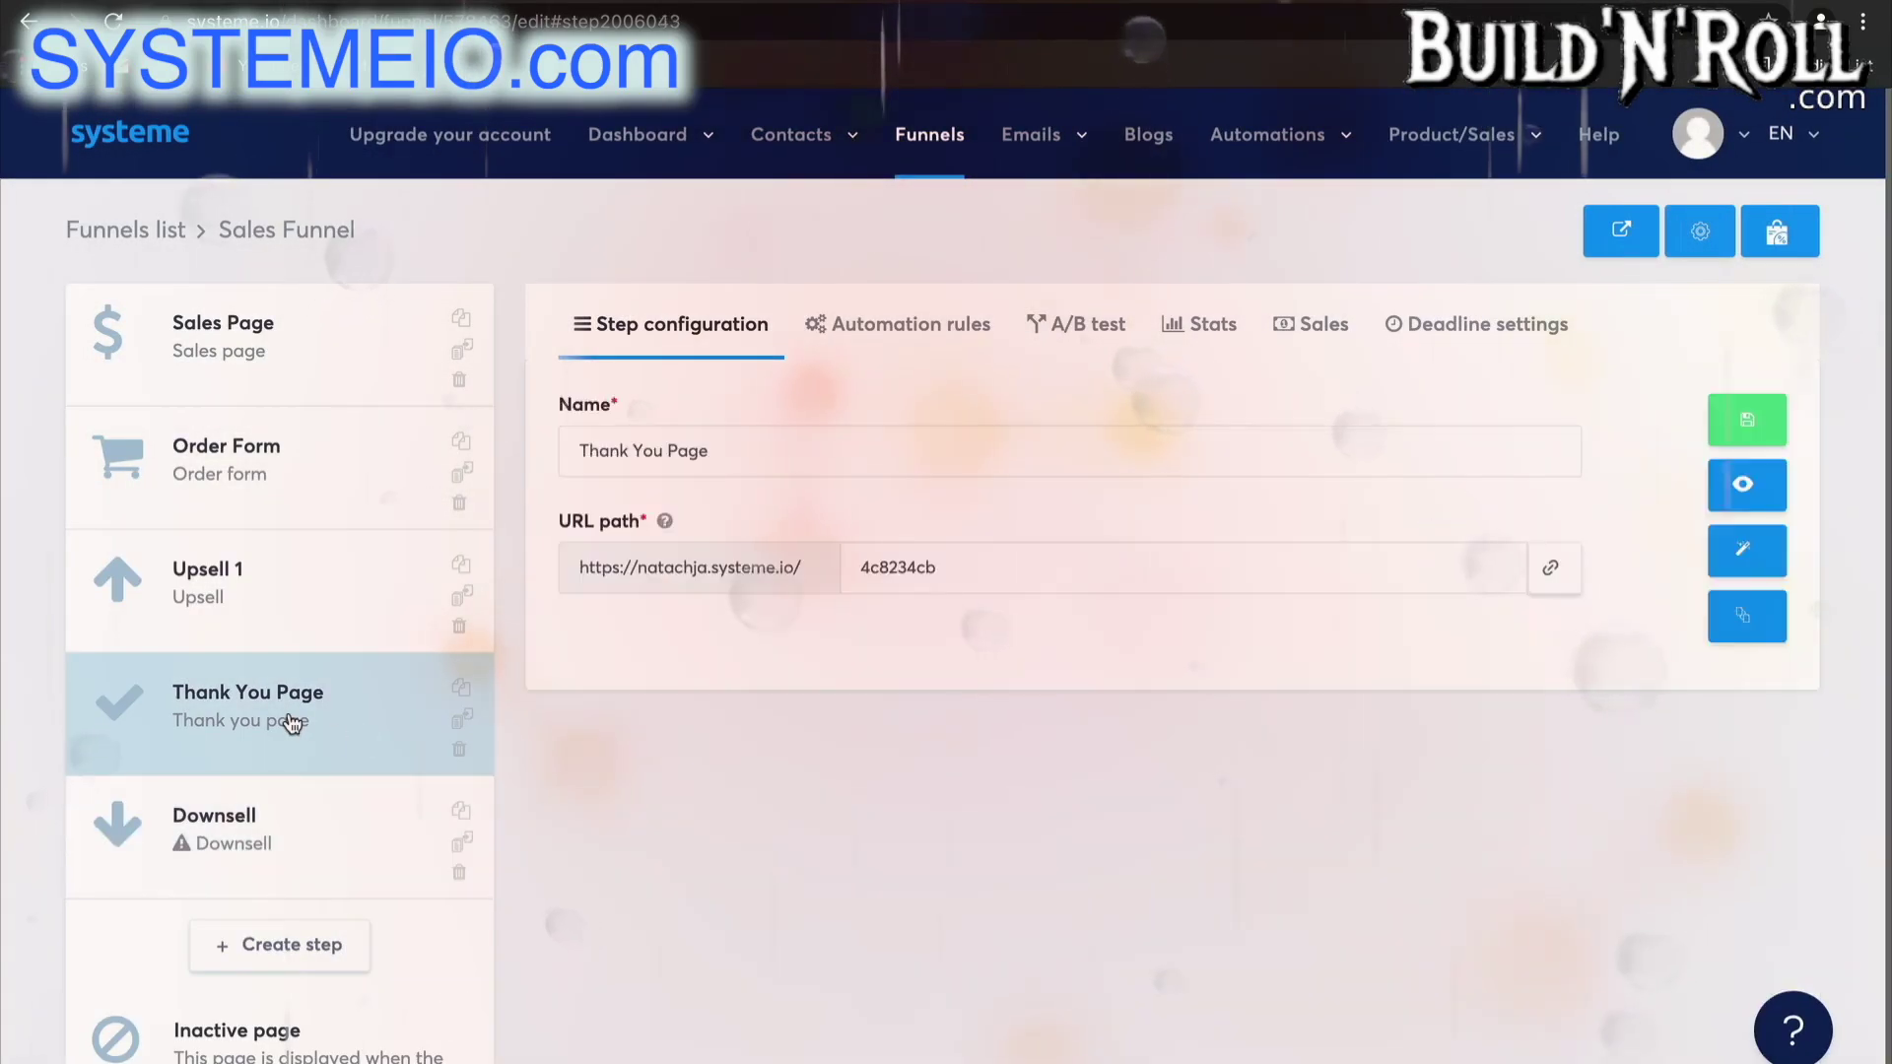
left_click(295, 808)
scroll(1182, 912, "down", 10)
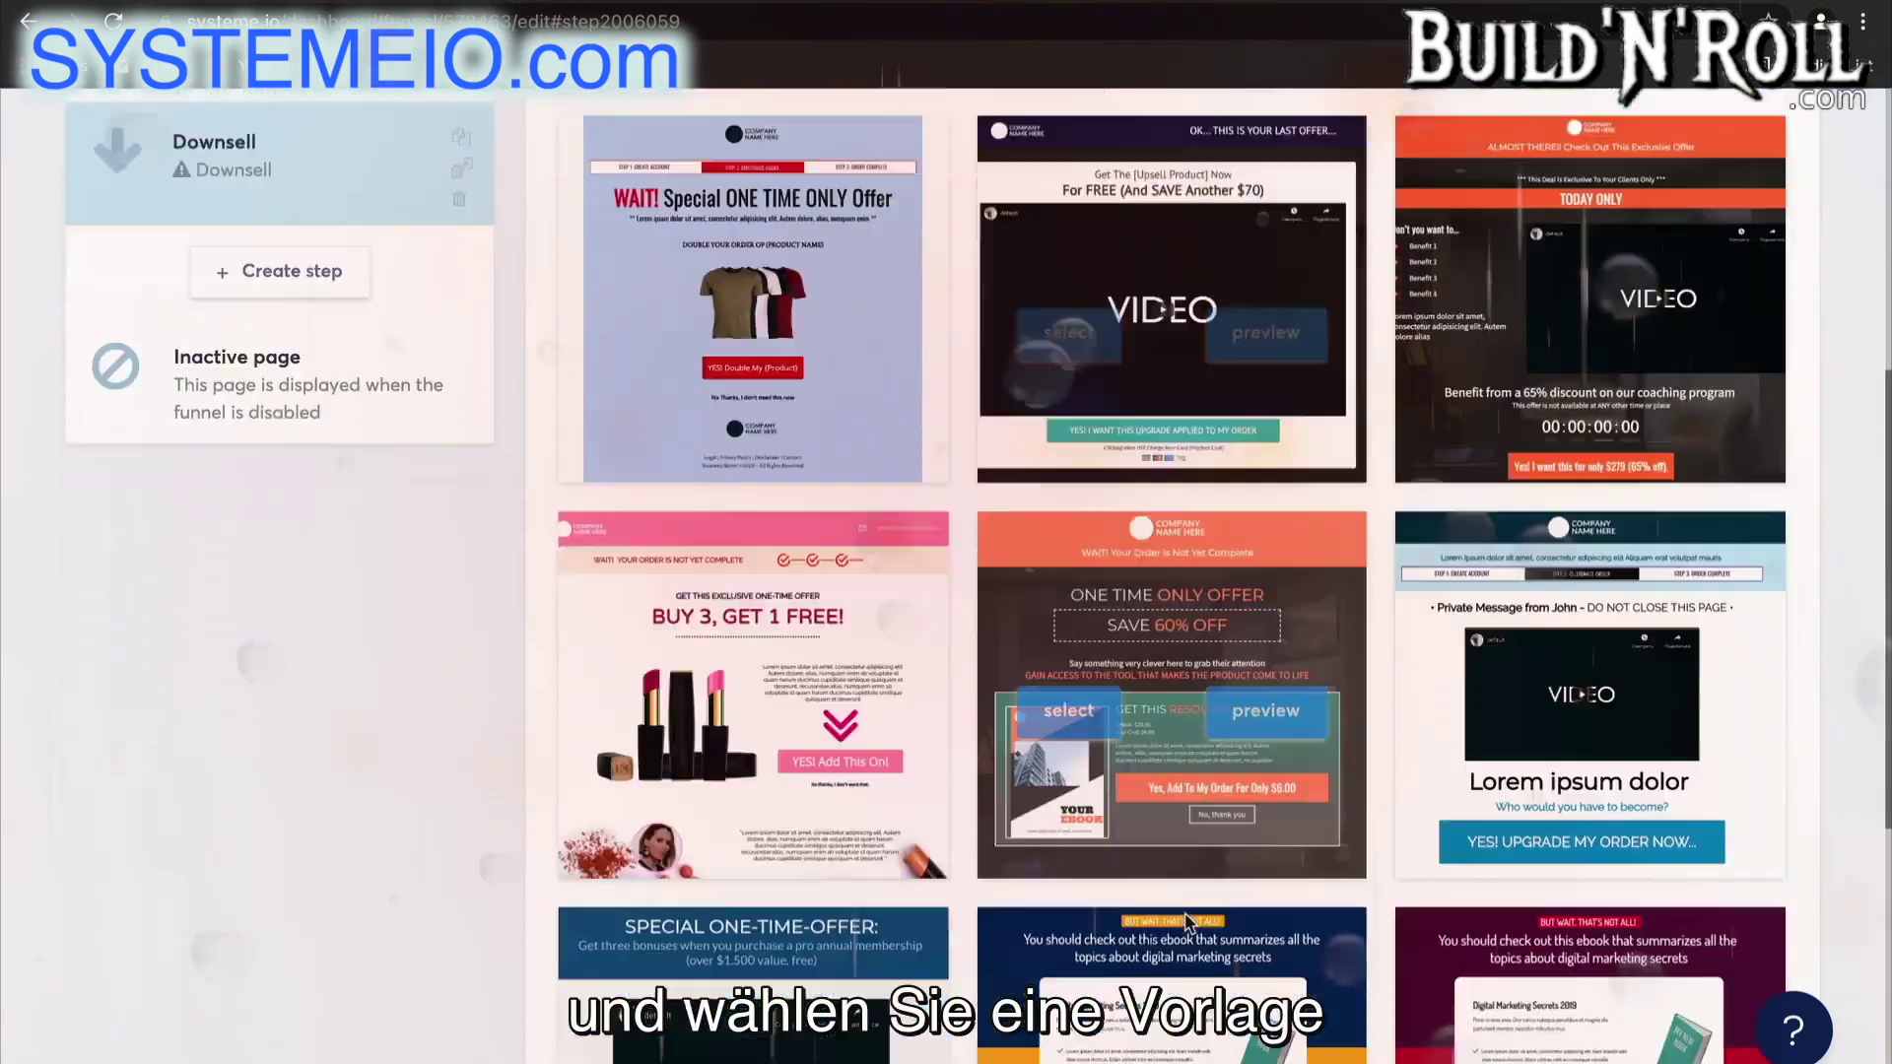
scroll(1190, 923, "down", 1)
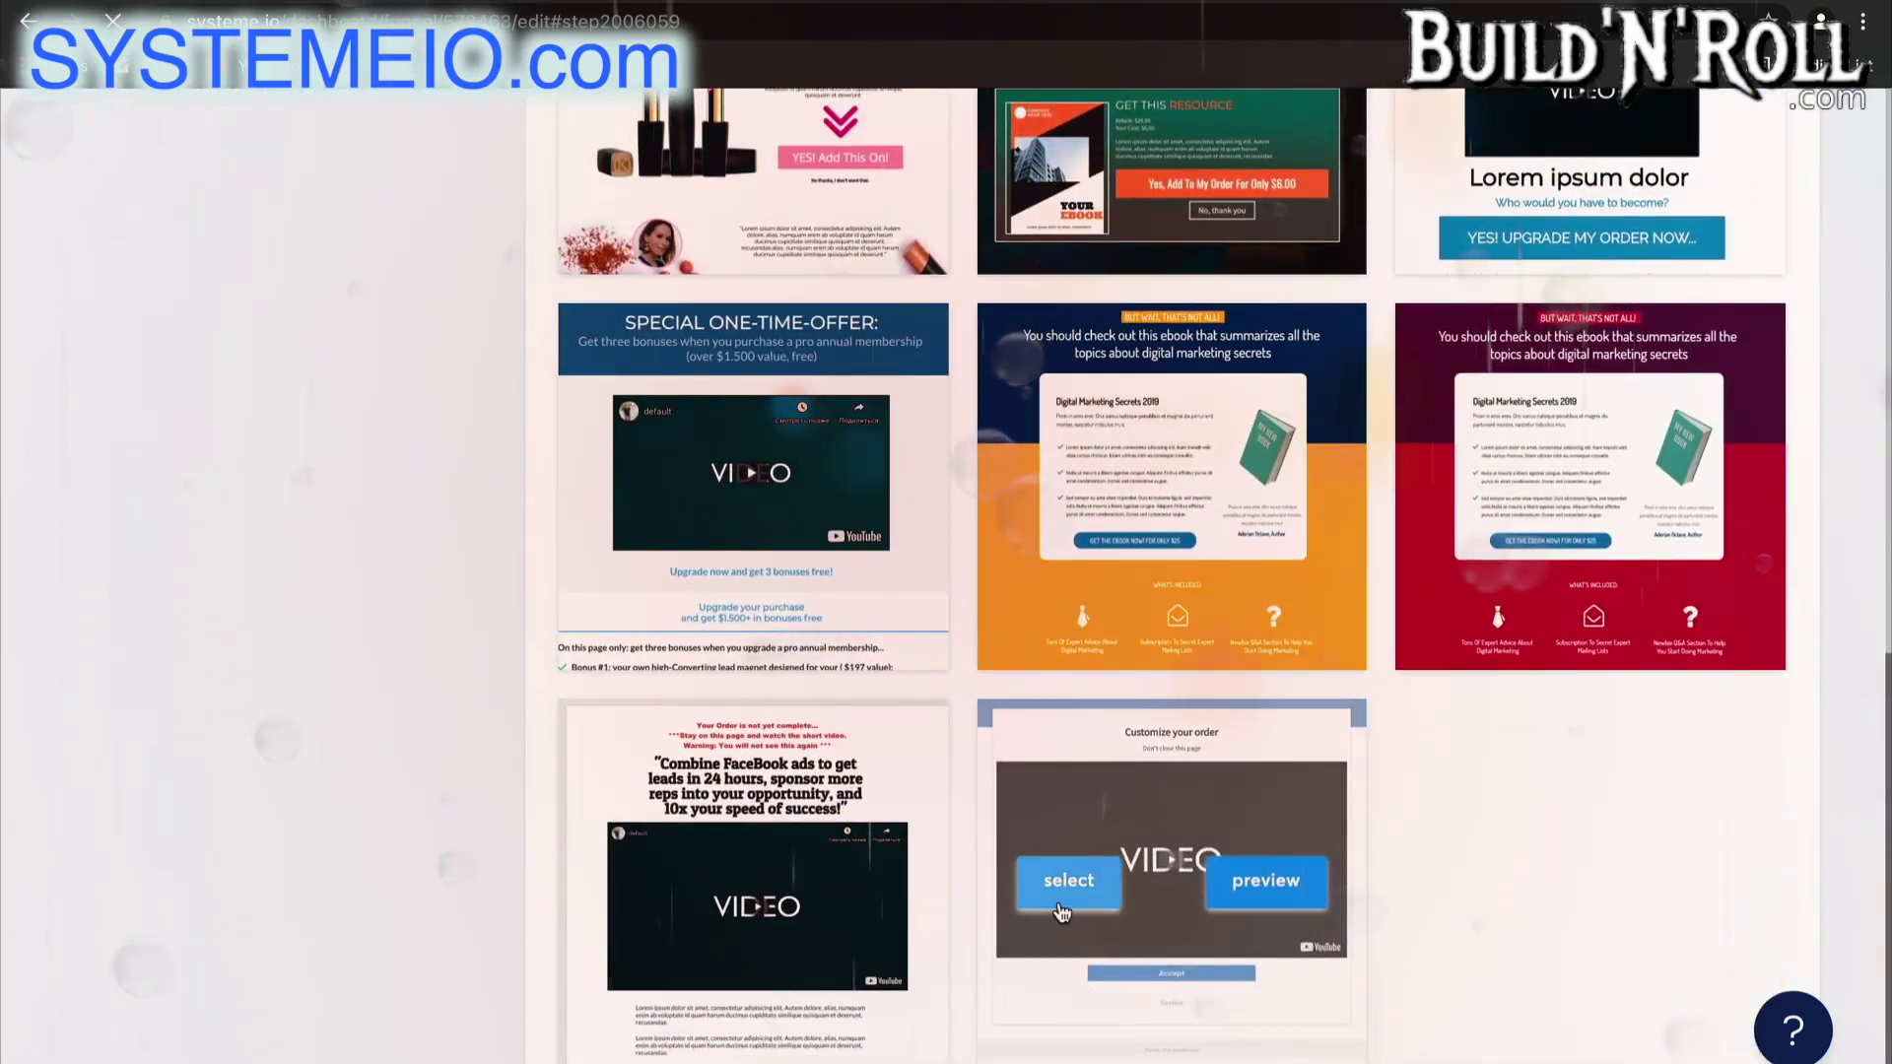
left_click(1062, 899)
left_click_drag(288, 853, 288, 731)
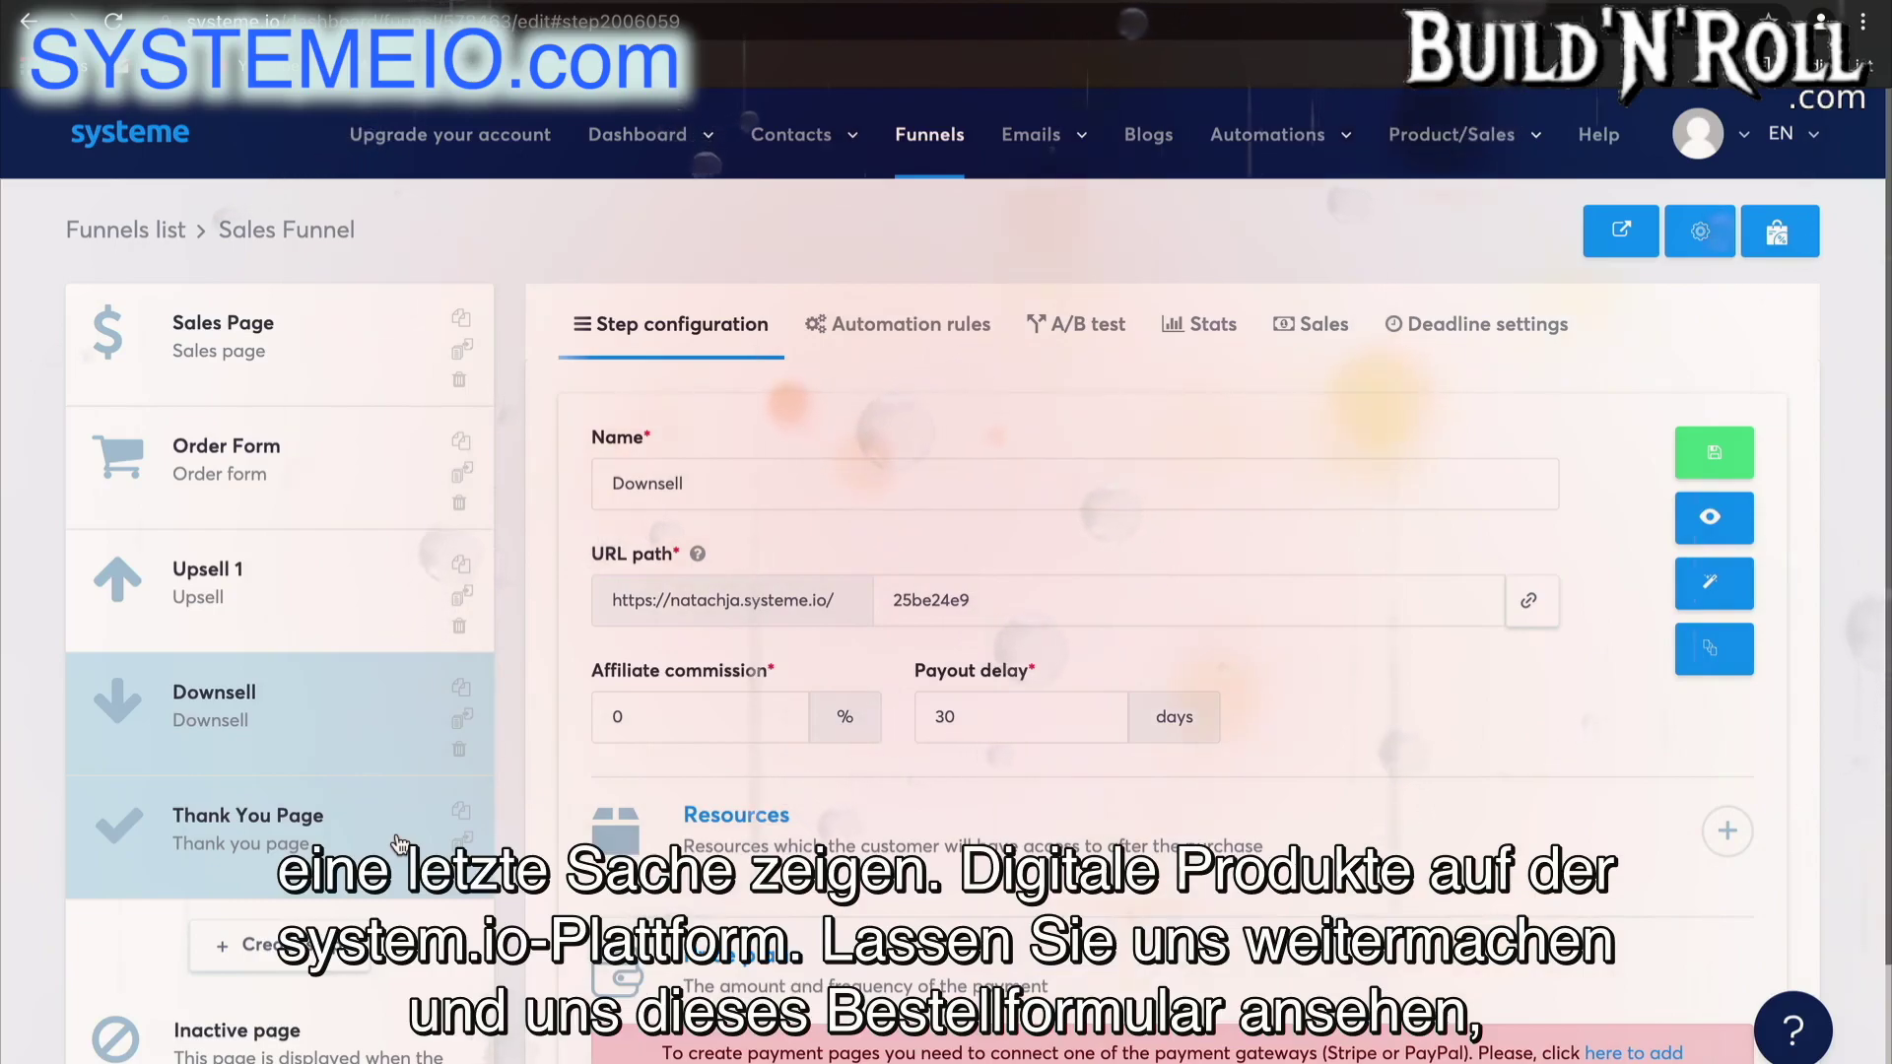
- Add a blank resource entry to the Order Form step and review the available resource types and the price plans section
left_click(324, 497)
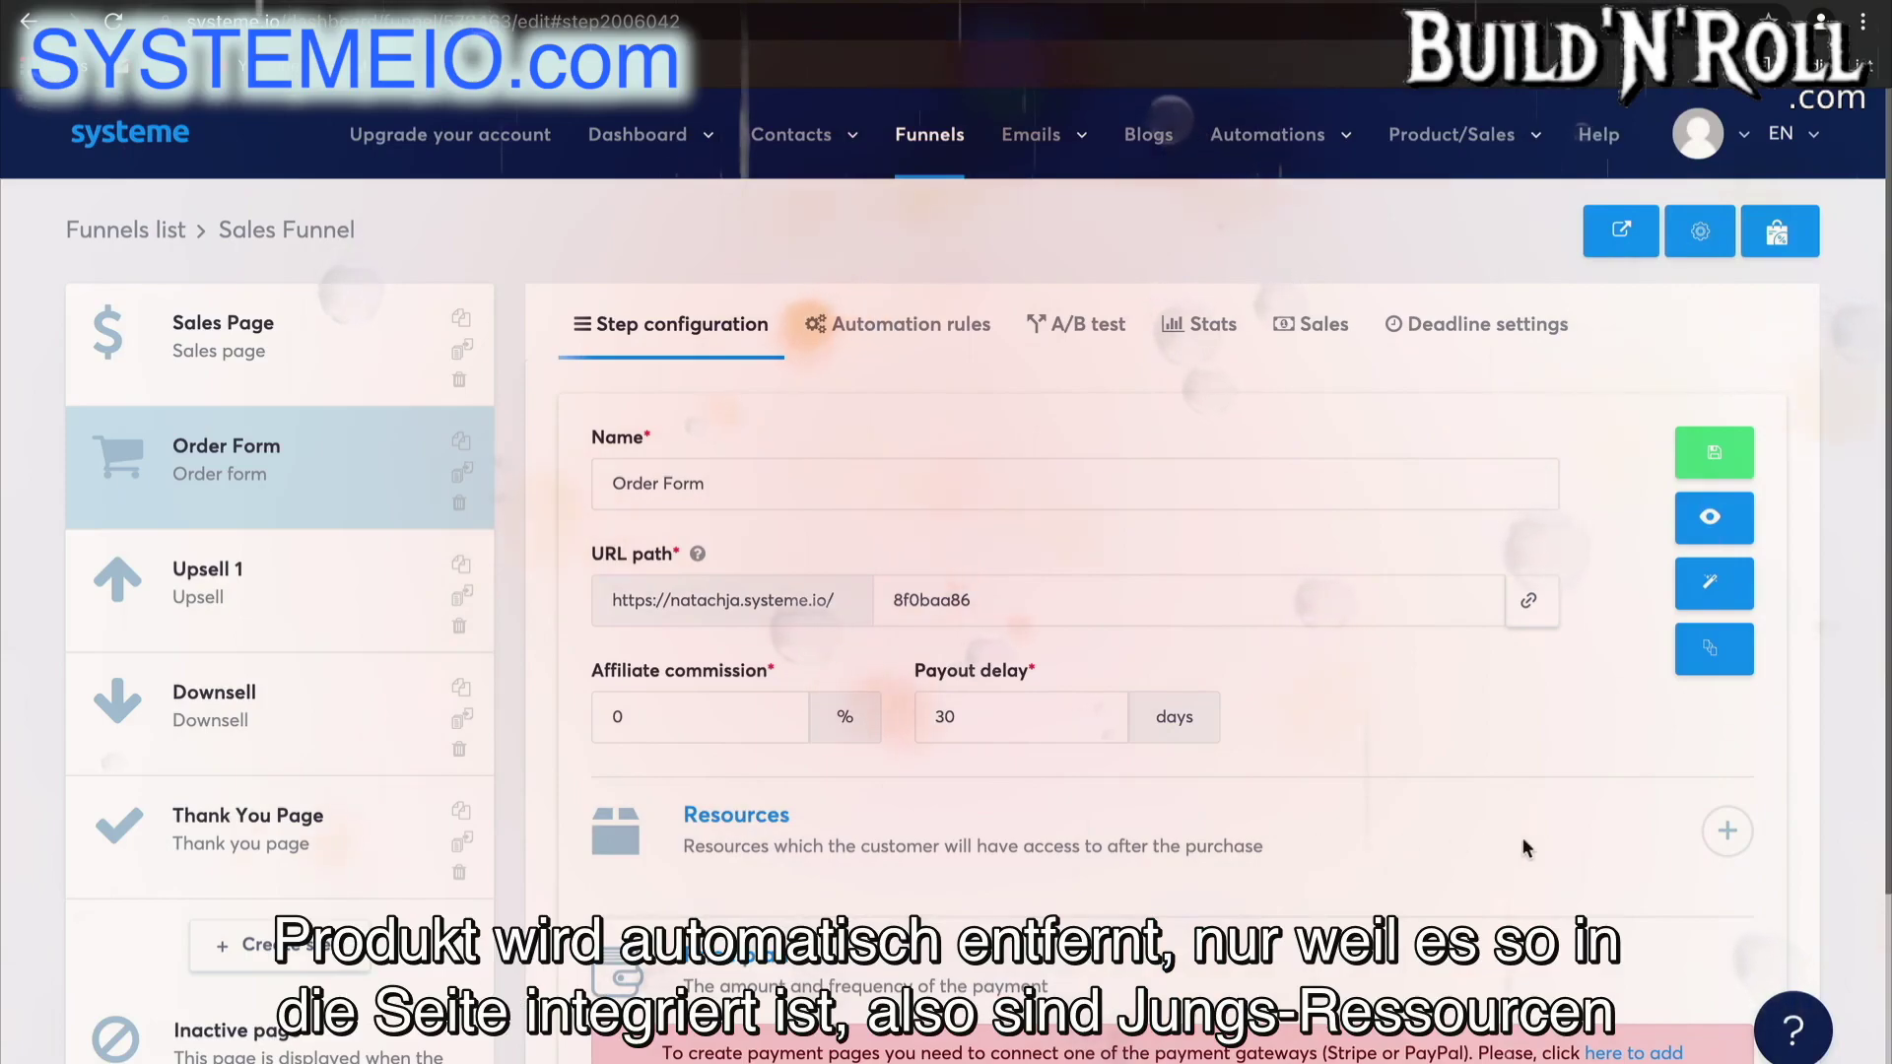
left_click(1728, 847)
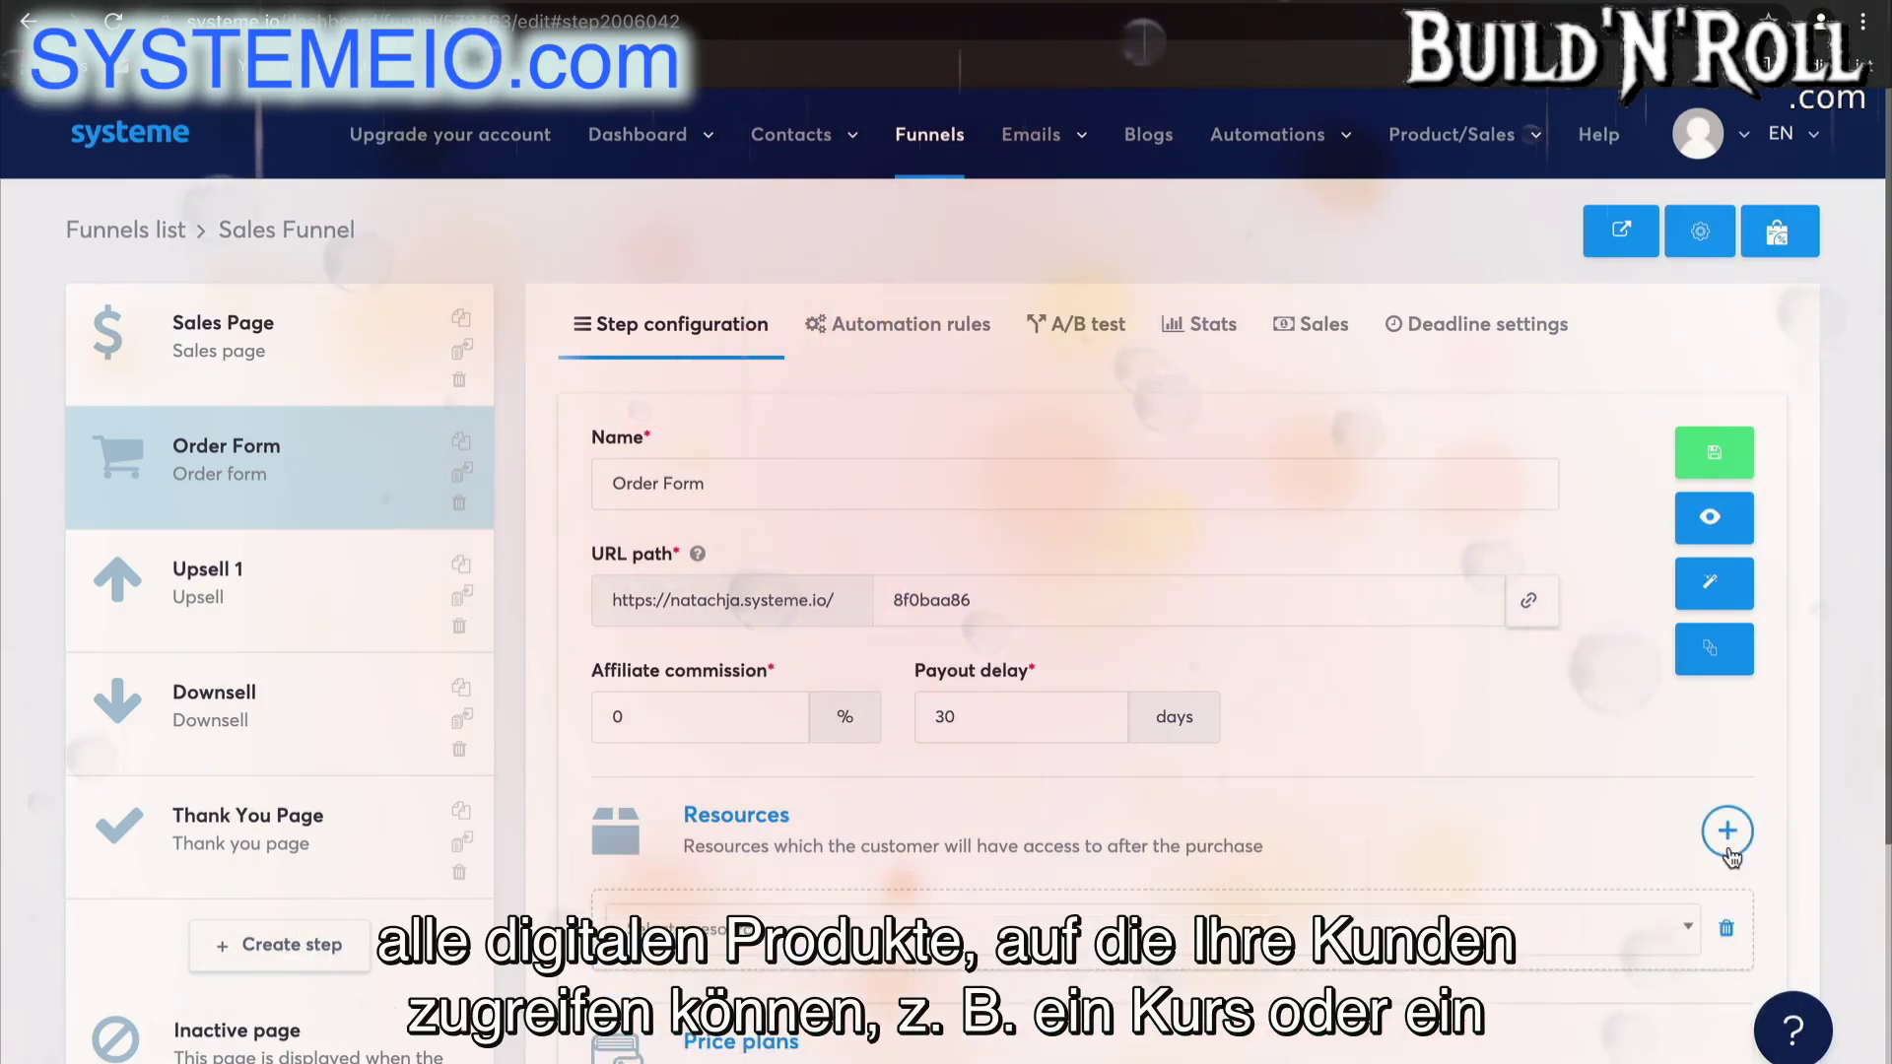
left_click(1519, 946)
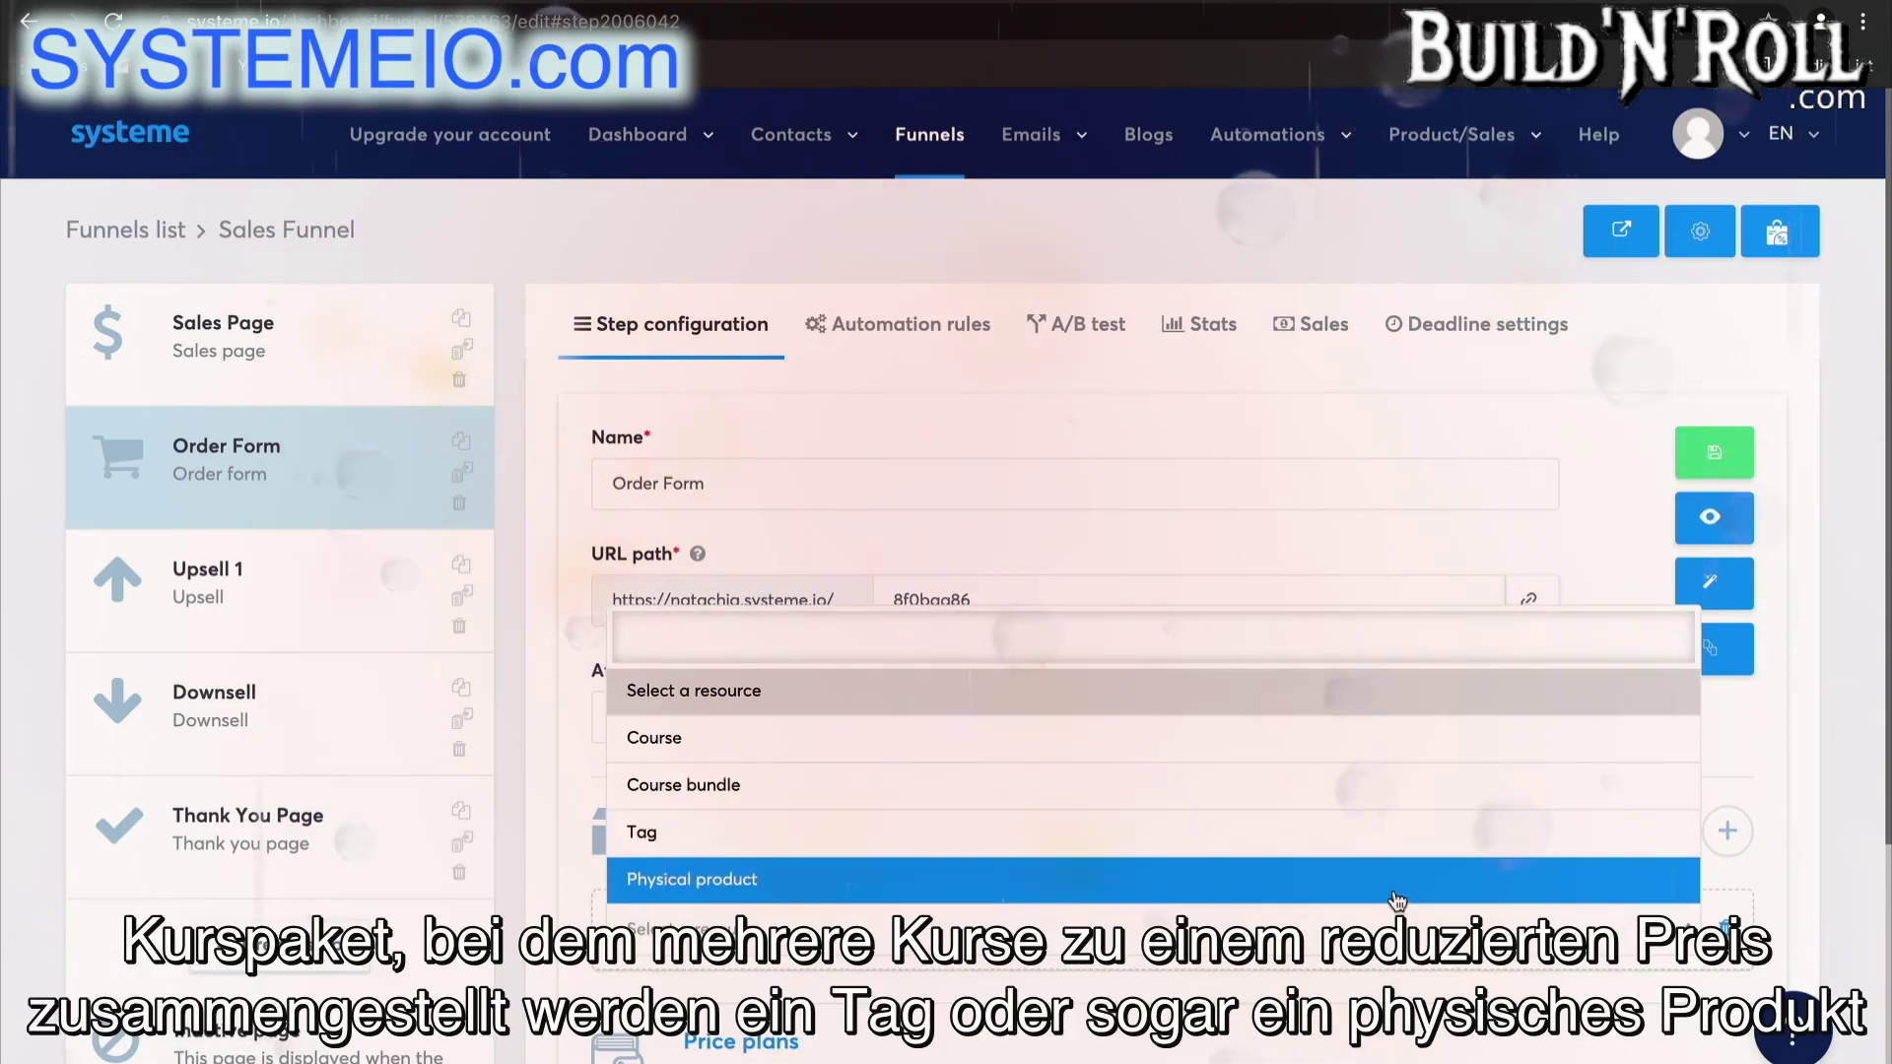
left_click(1749, 779)
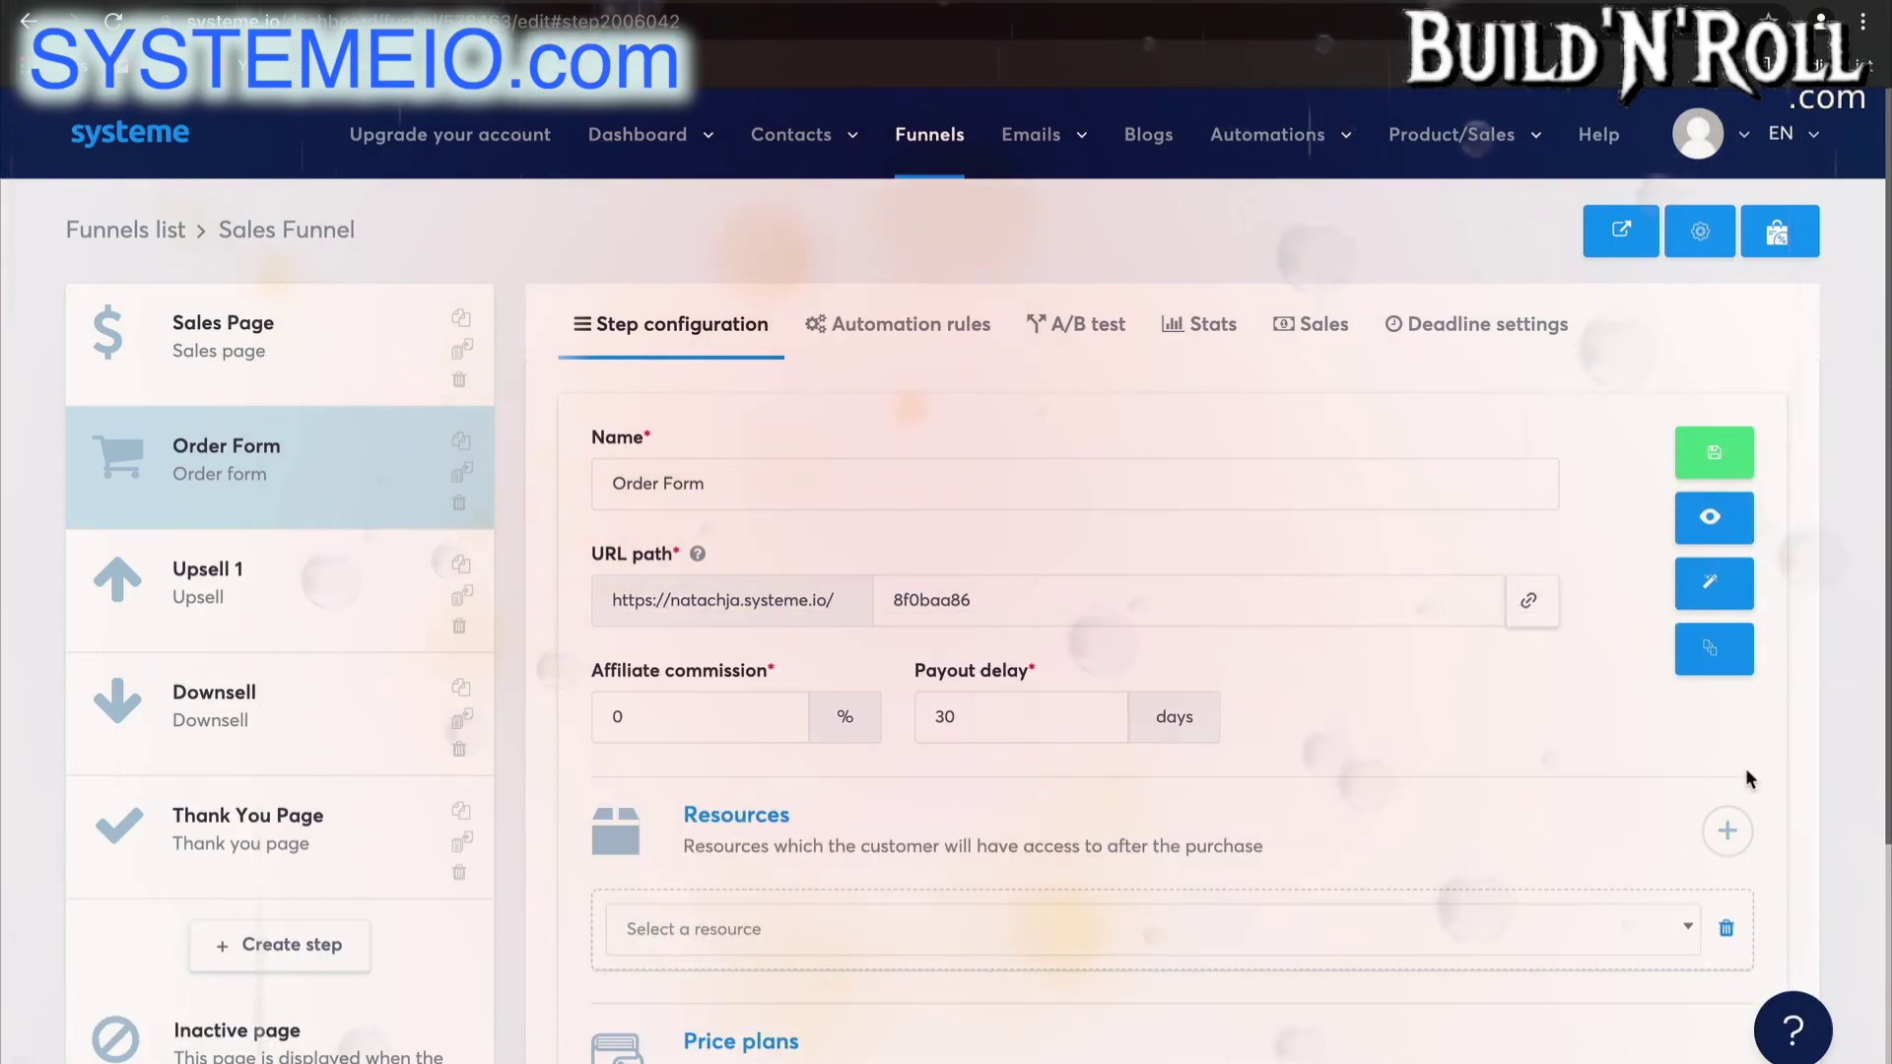
scroll(1750, 779, "down", 2)
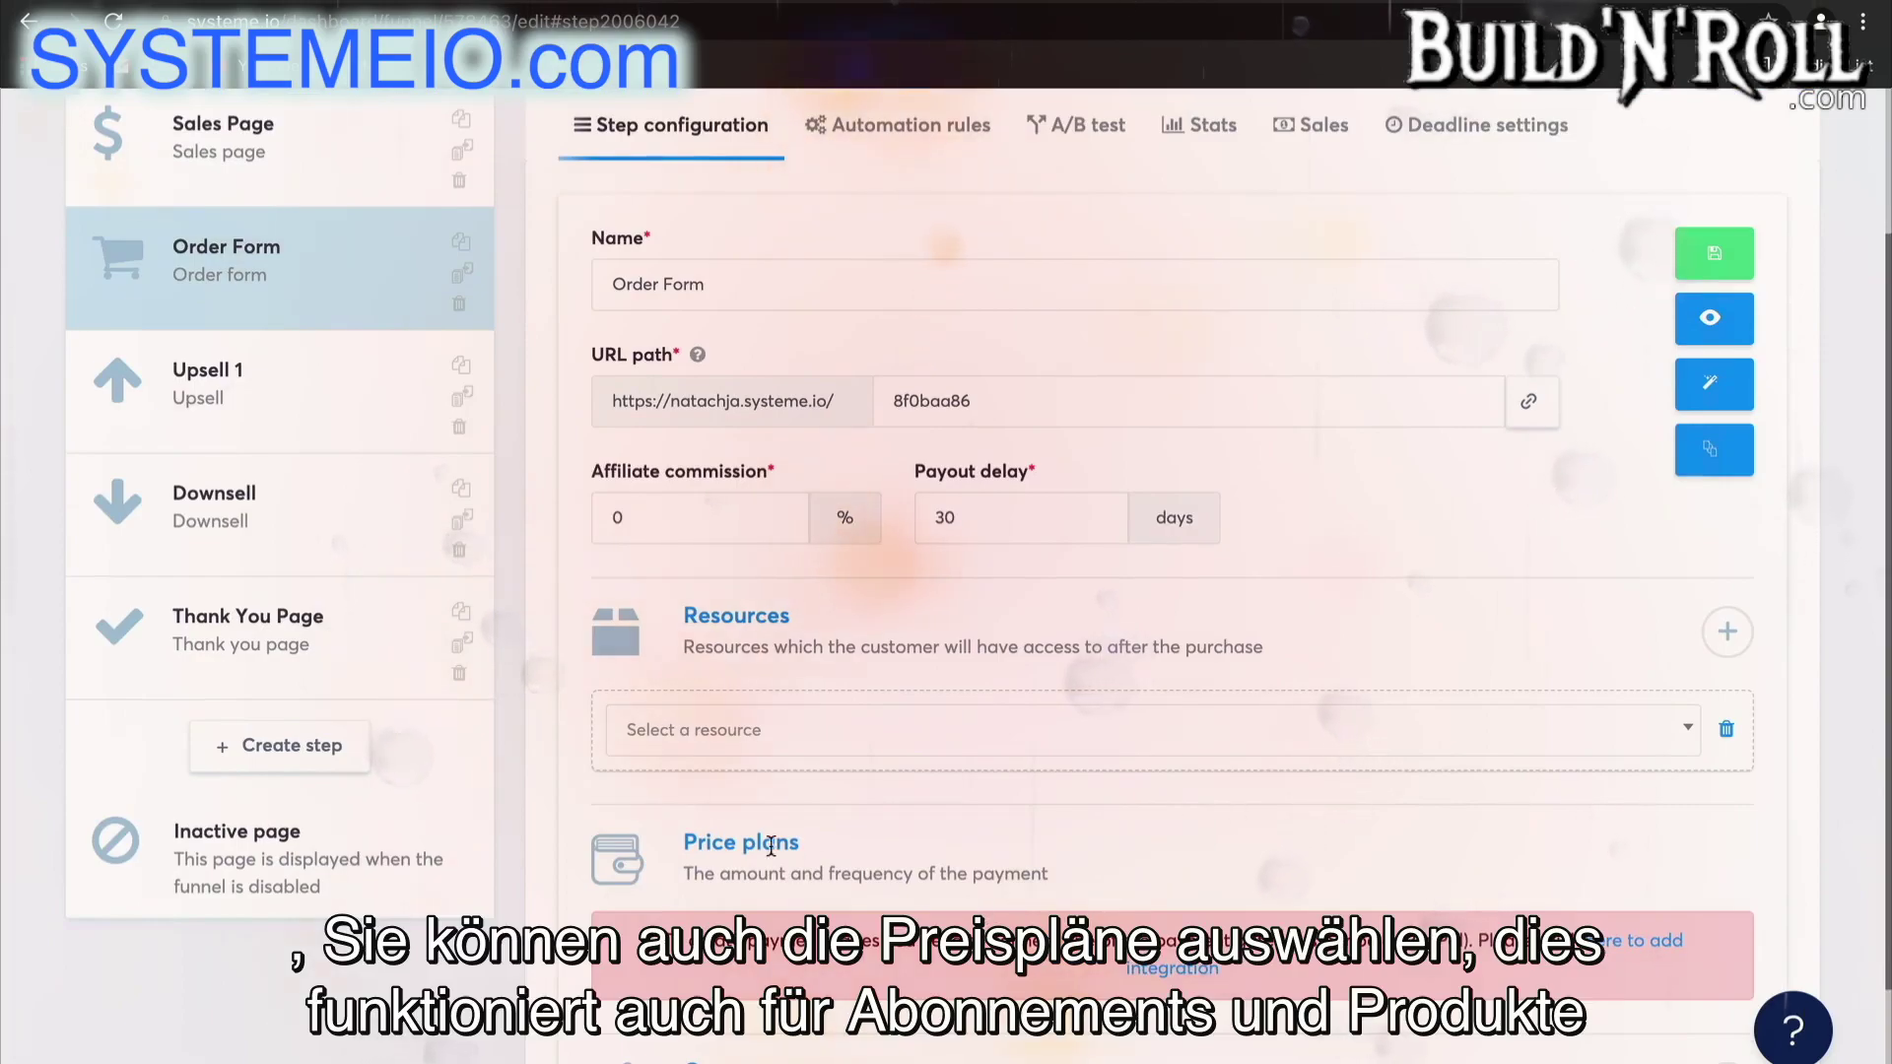
scroll(1098, 853, "down", 1)
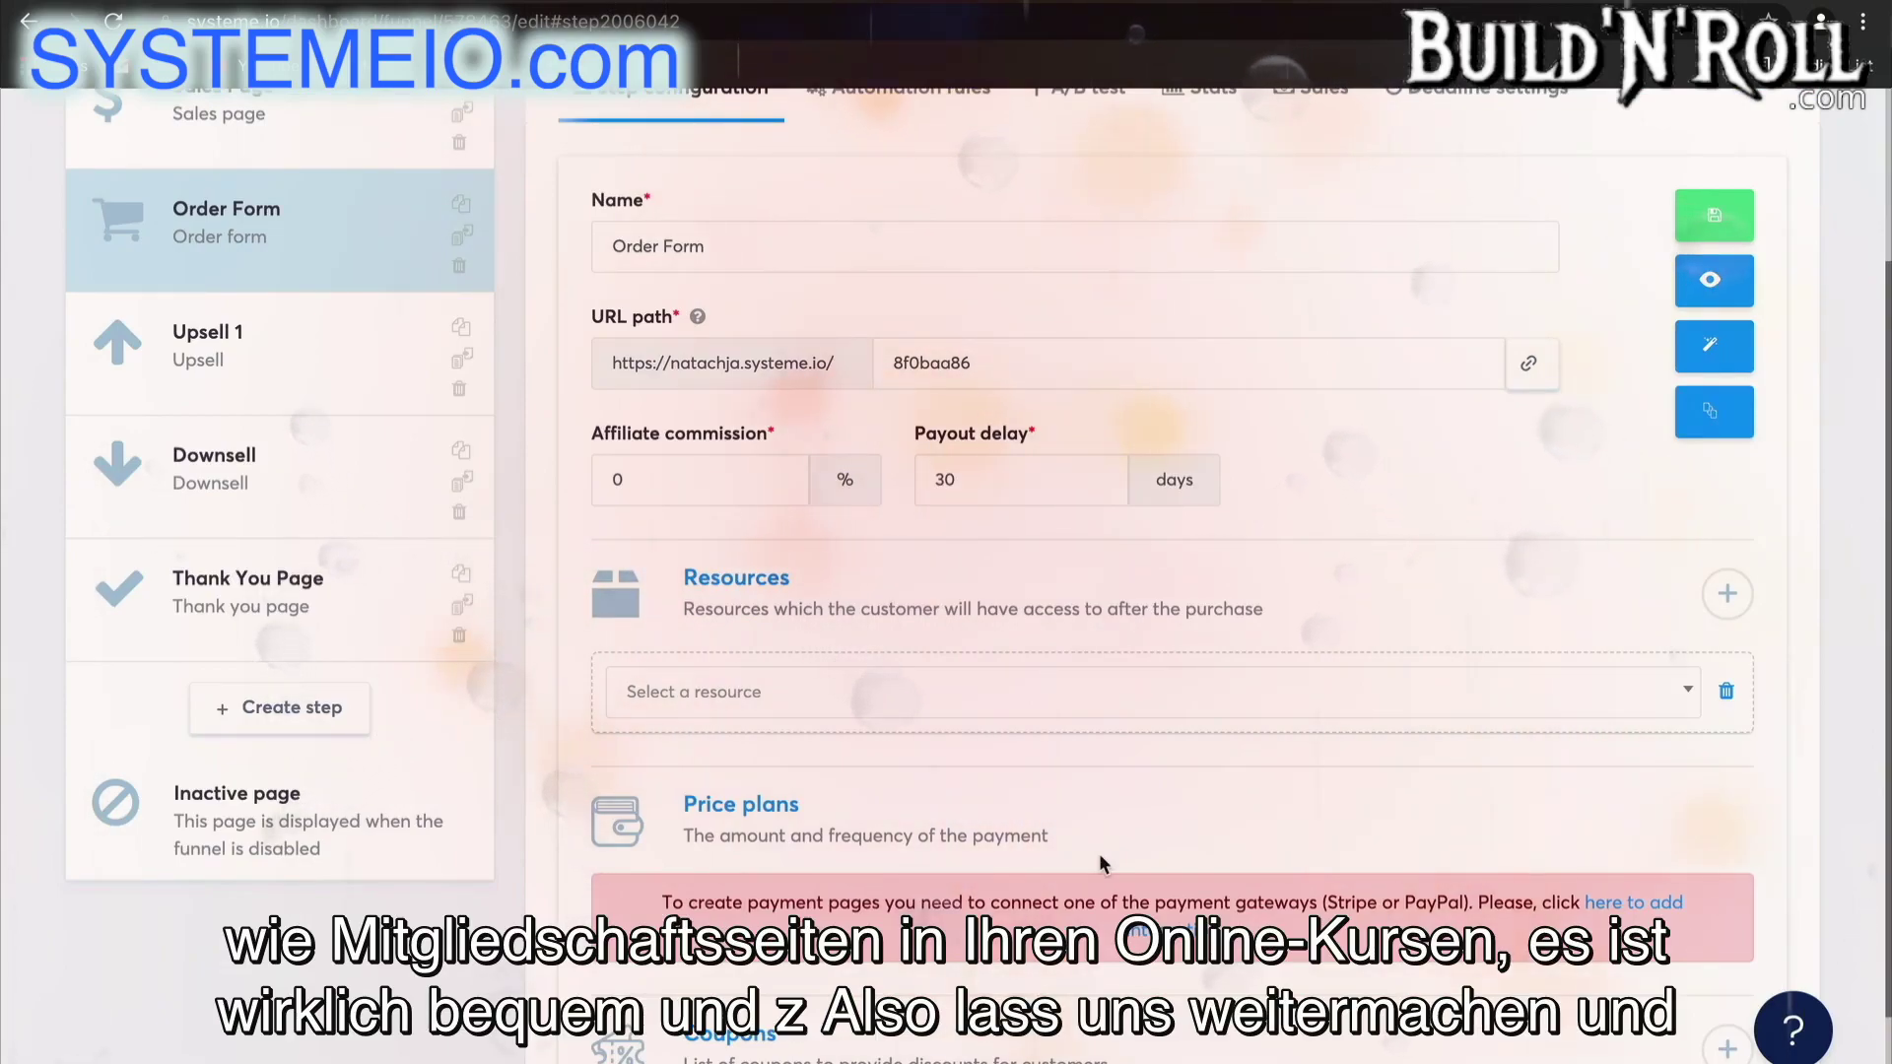
- Set the order form's resource to Course, choose Real Estate Course, and give customers full access
left_click(1120, 698)
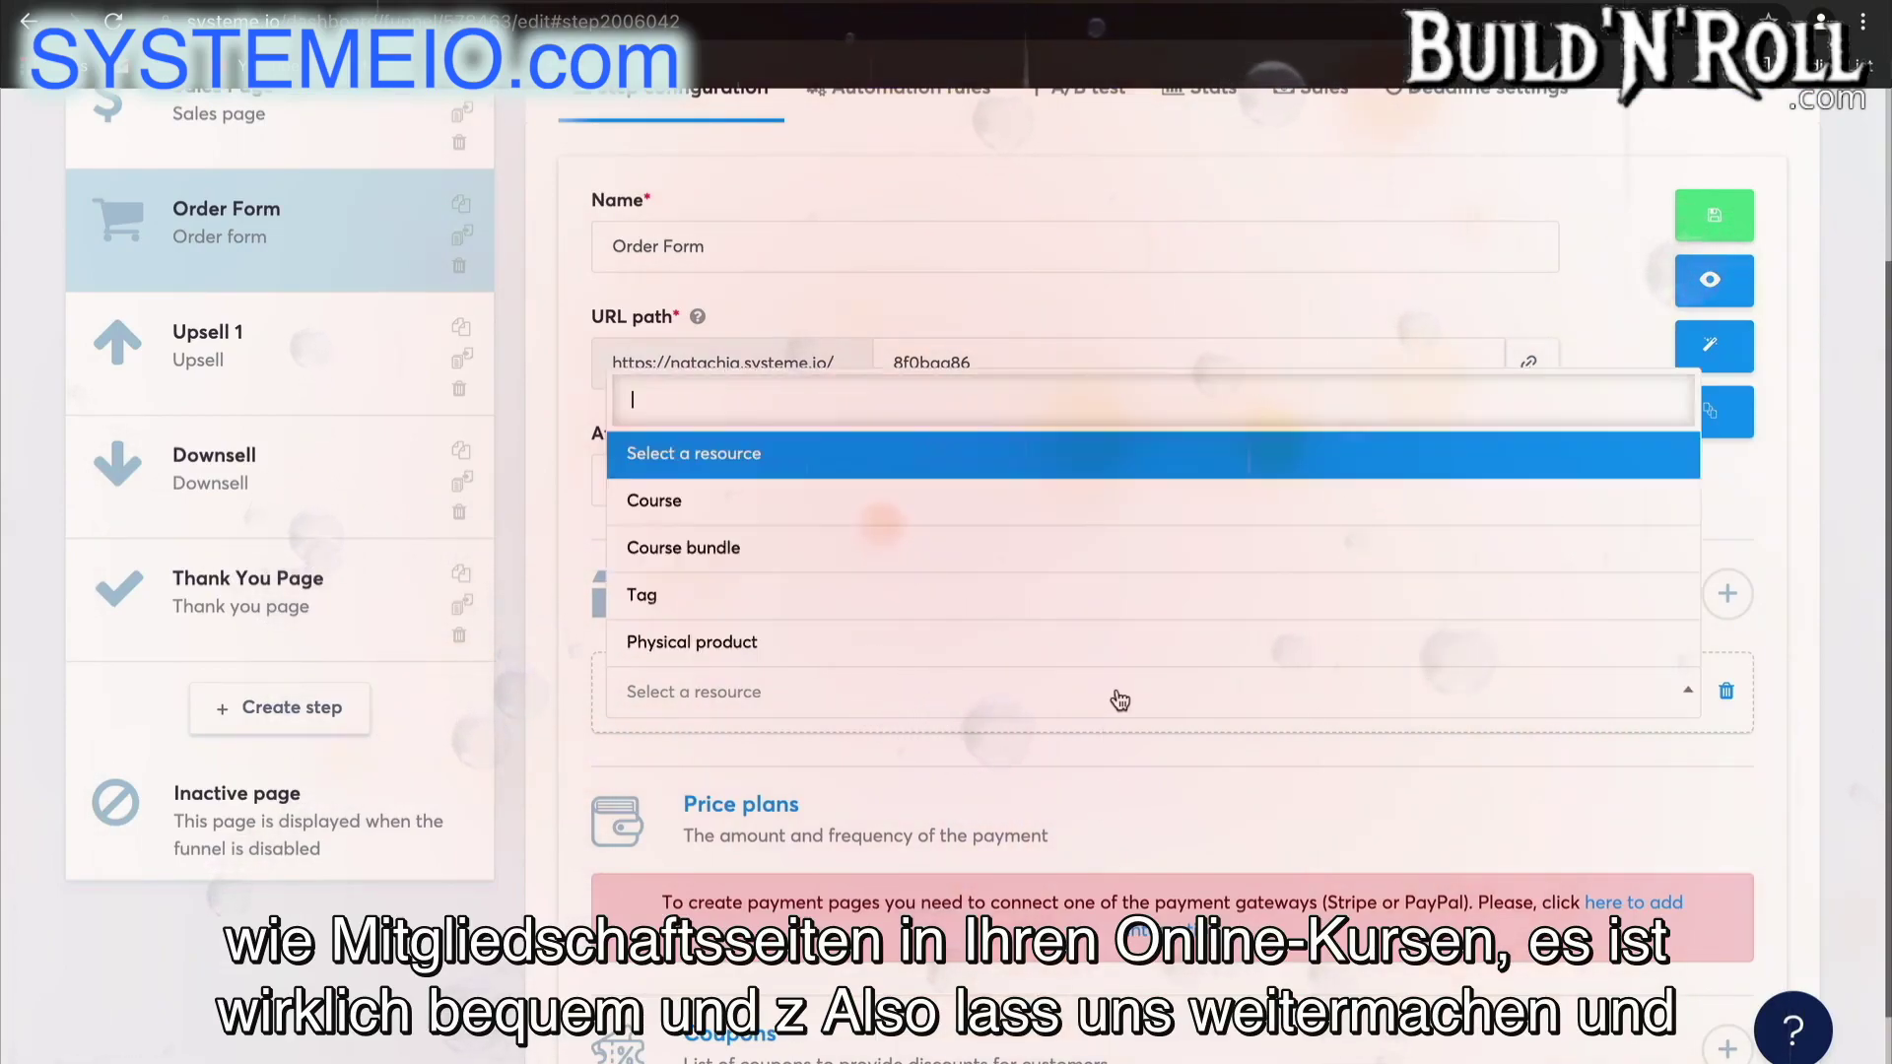
left_click(907, 500)
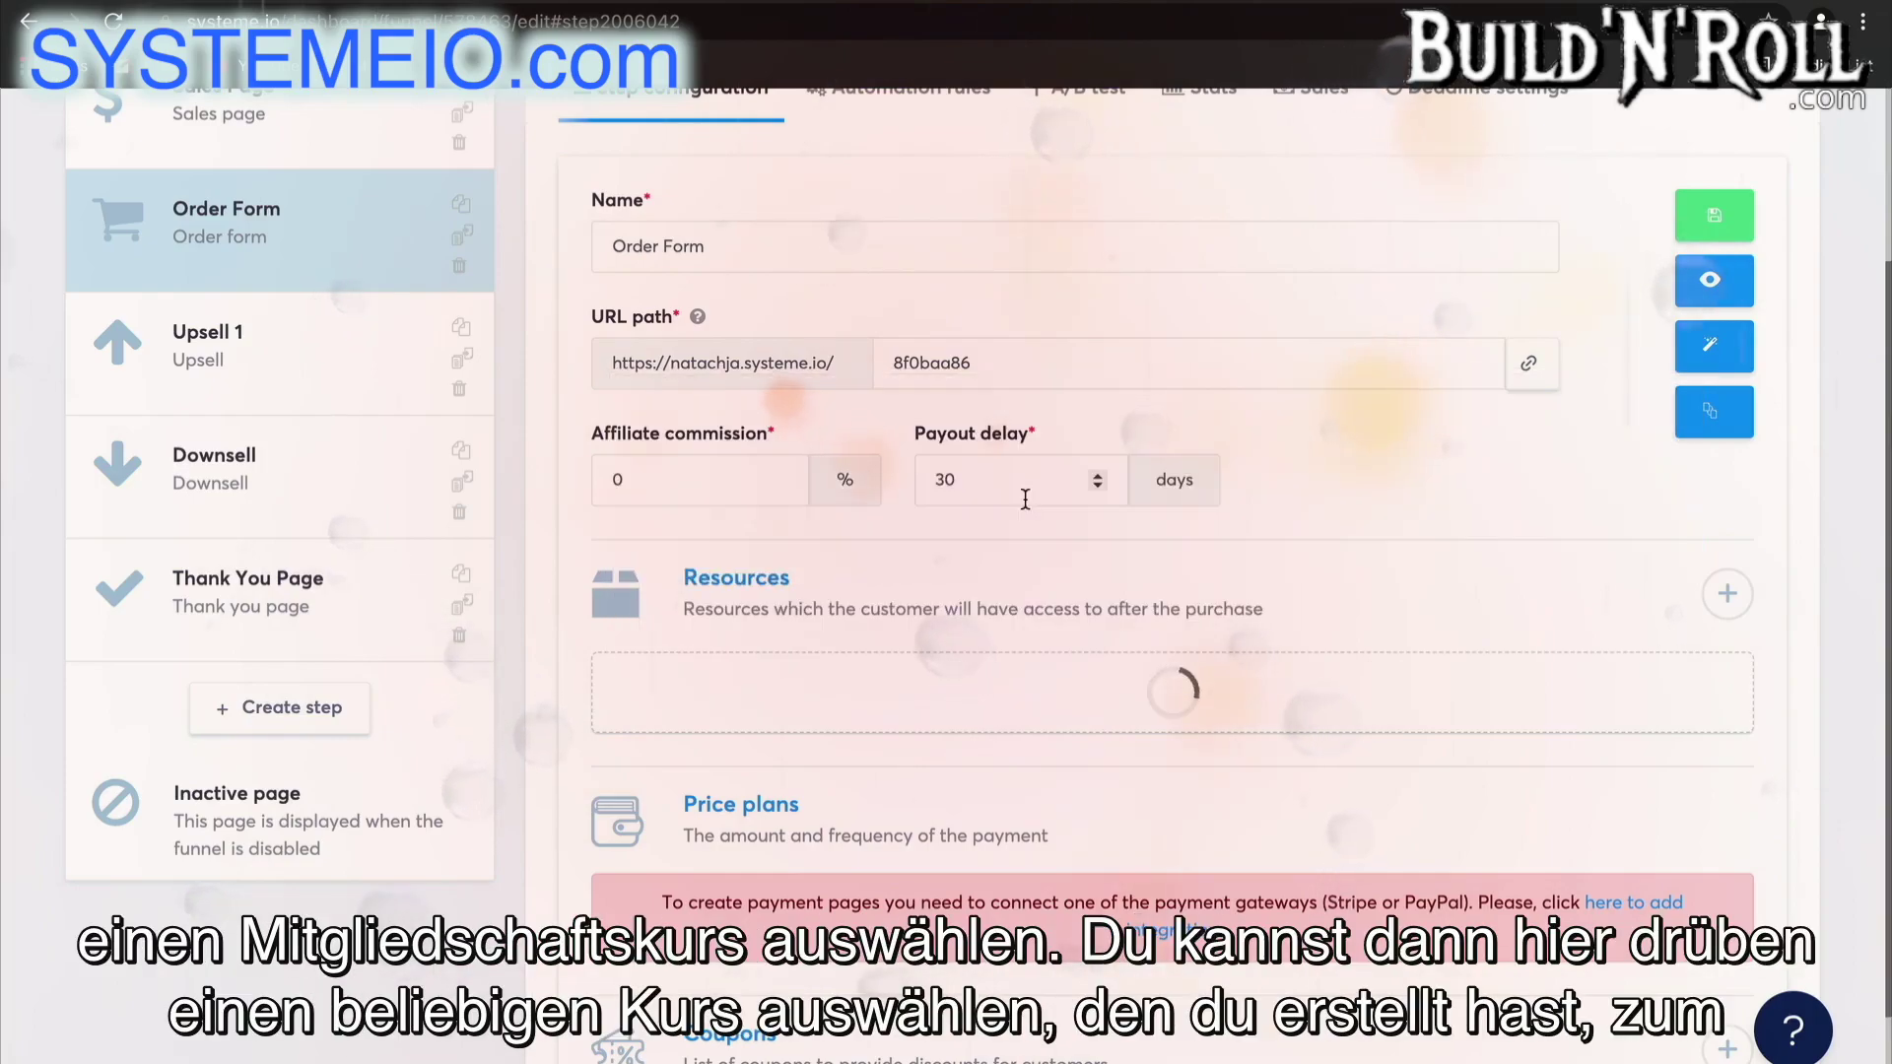
left_click(927, 778)
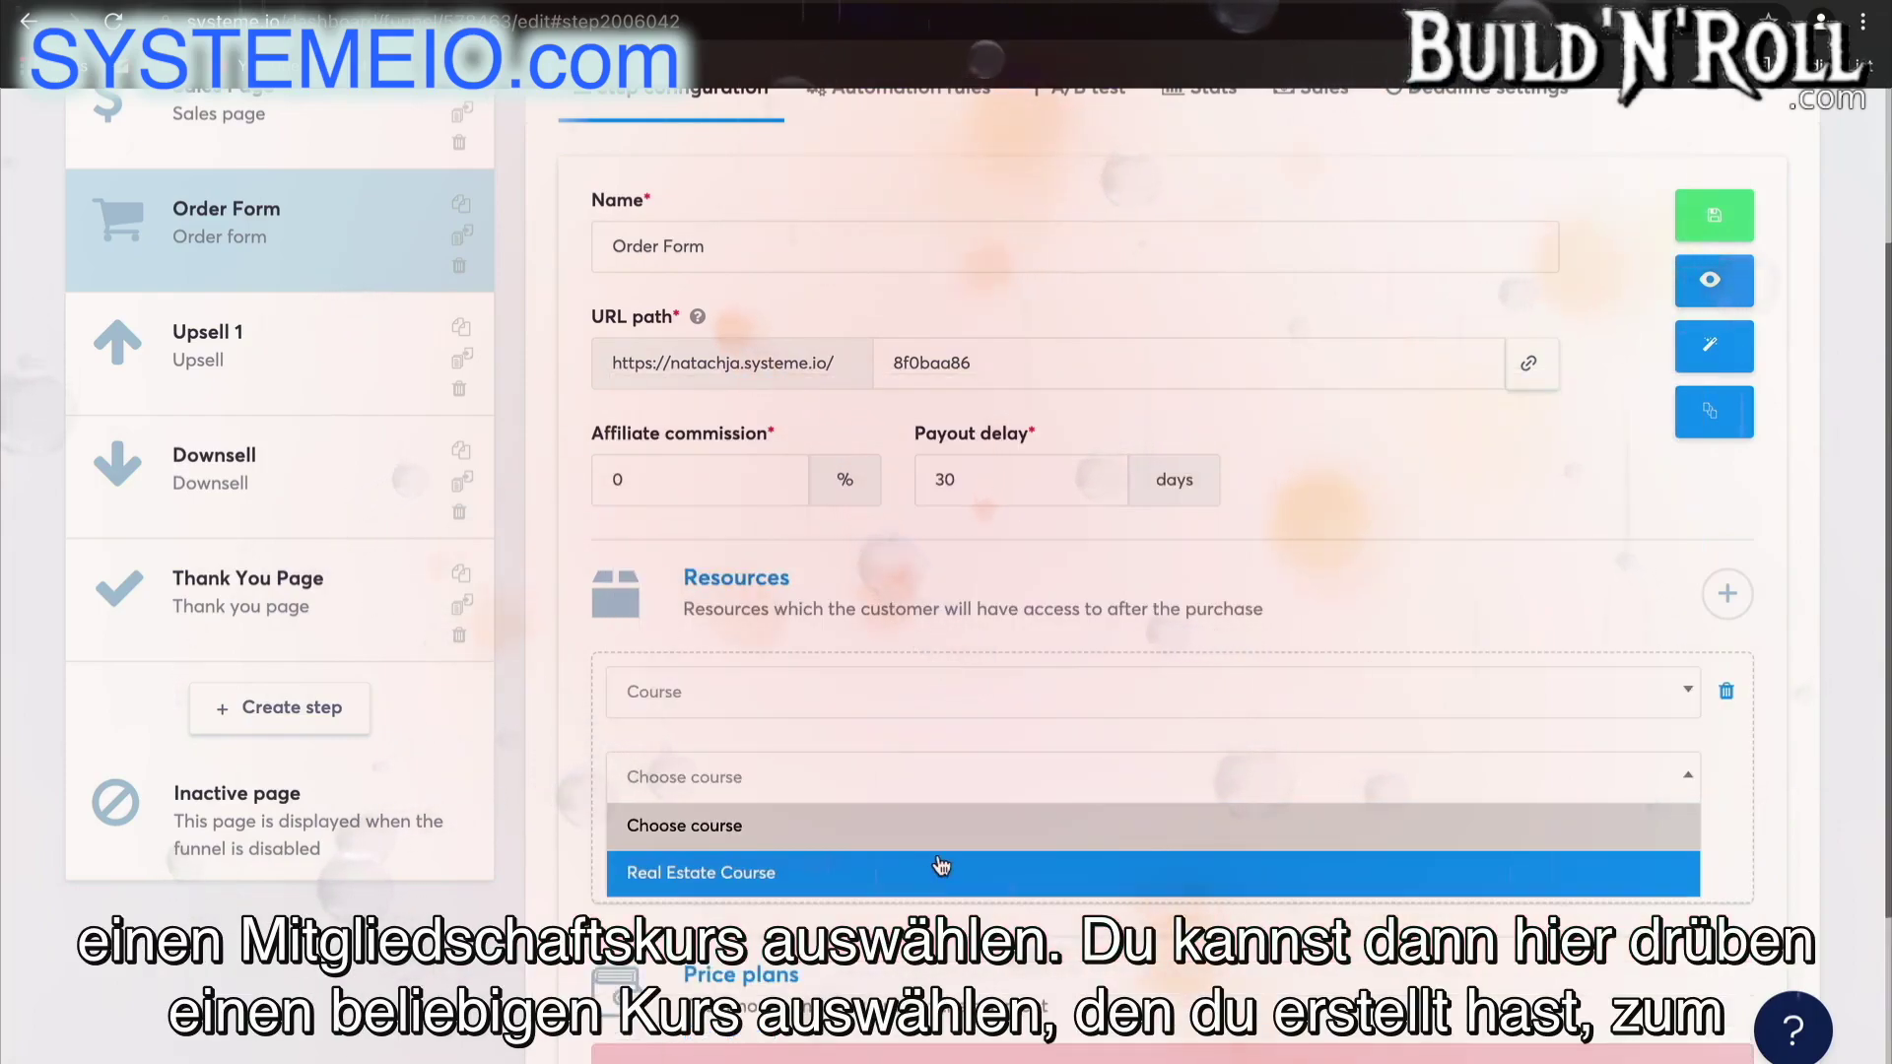
left_click(922, 874)
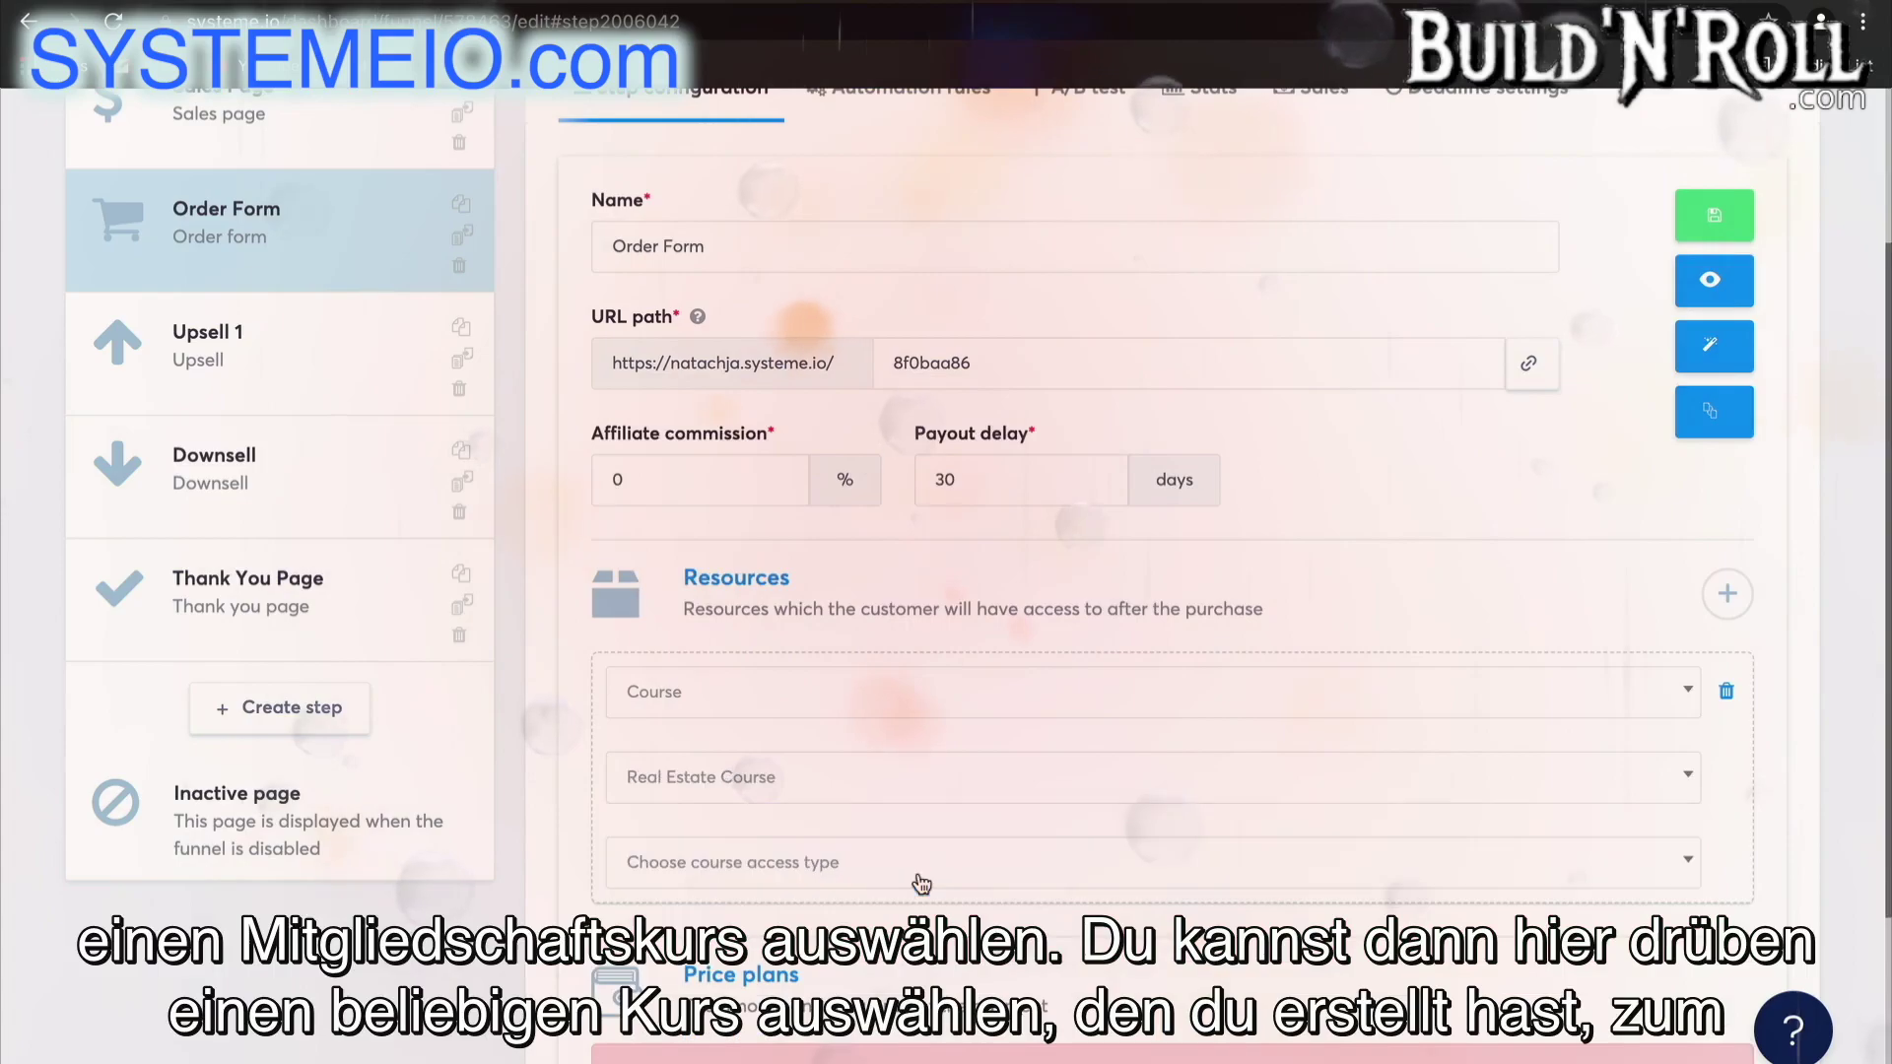
left_click(921, 877)
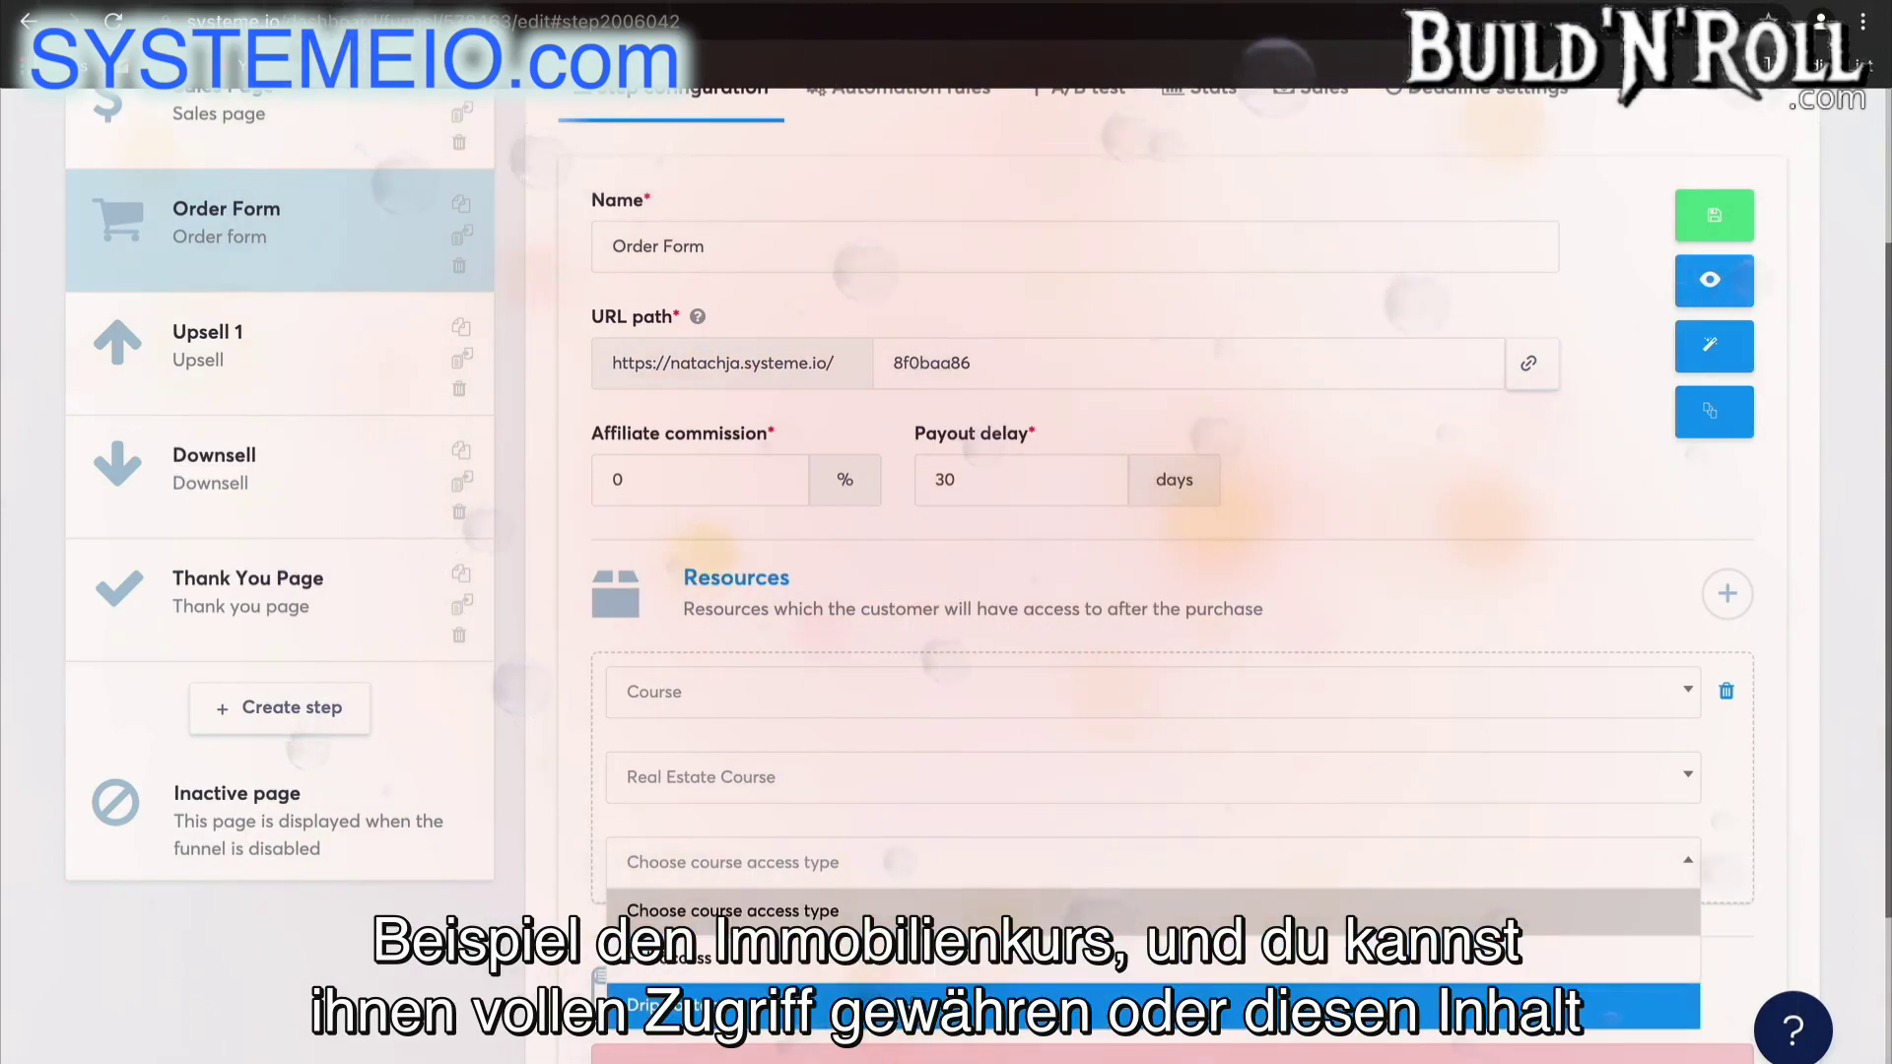
left_click(1016, 956)
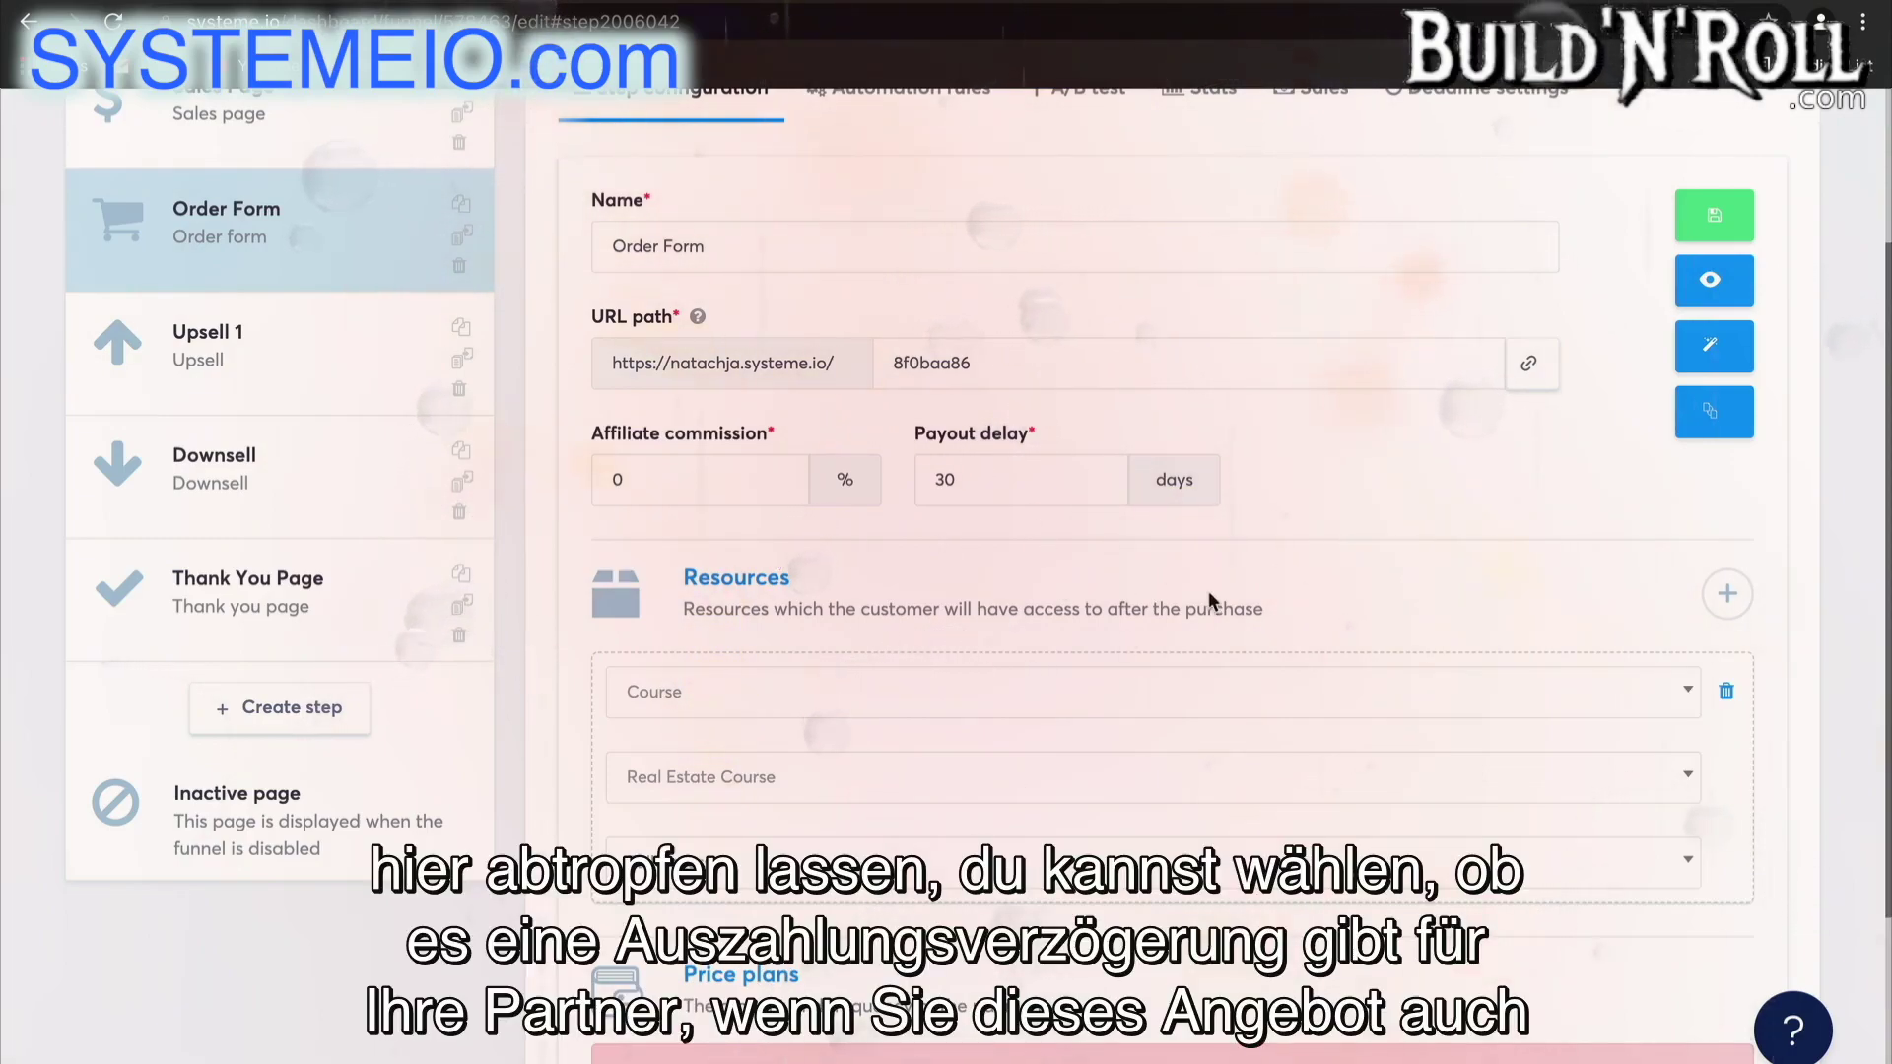
- Add a second resource to the order form and set its type to Tag
scroll(1337, 597, "down", 3)
scroll(1337, 597, "up", 4)
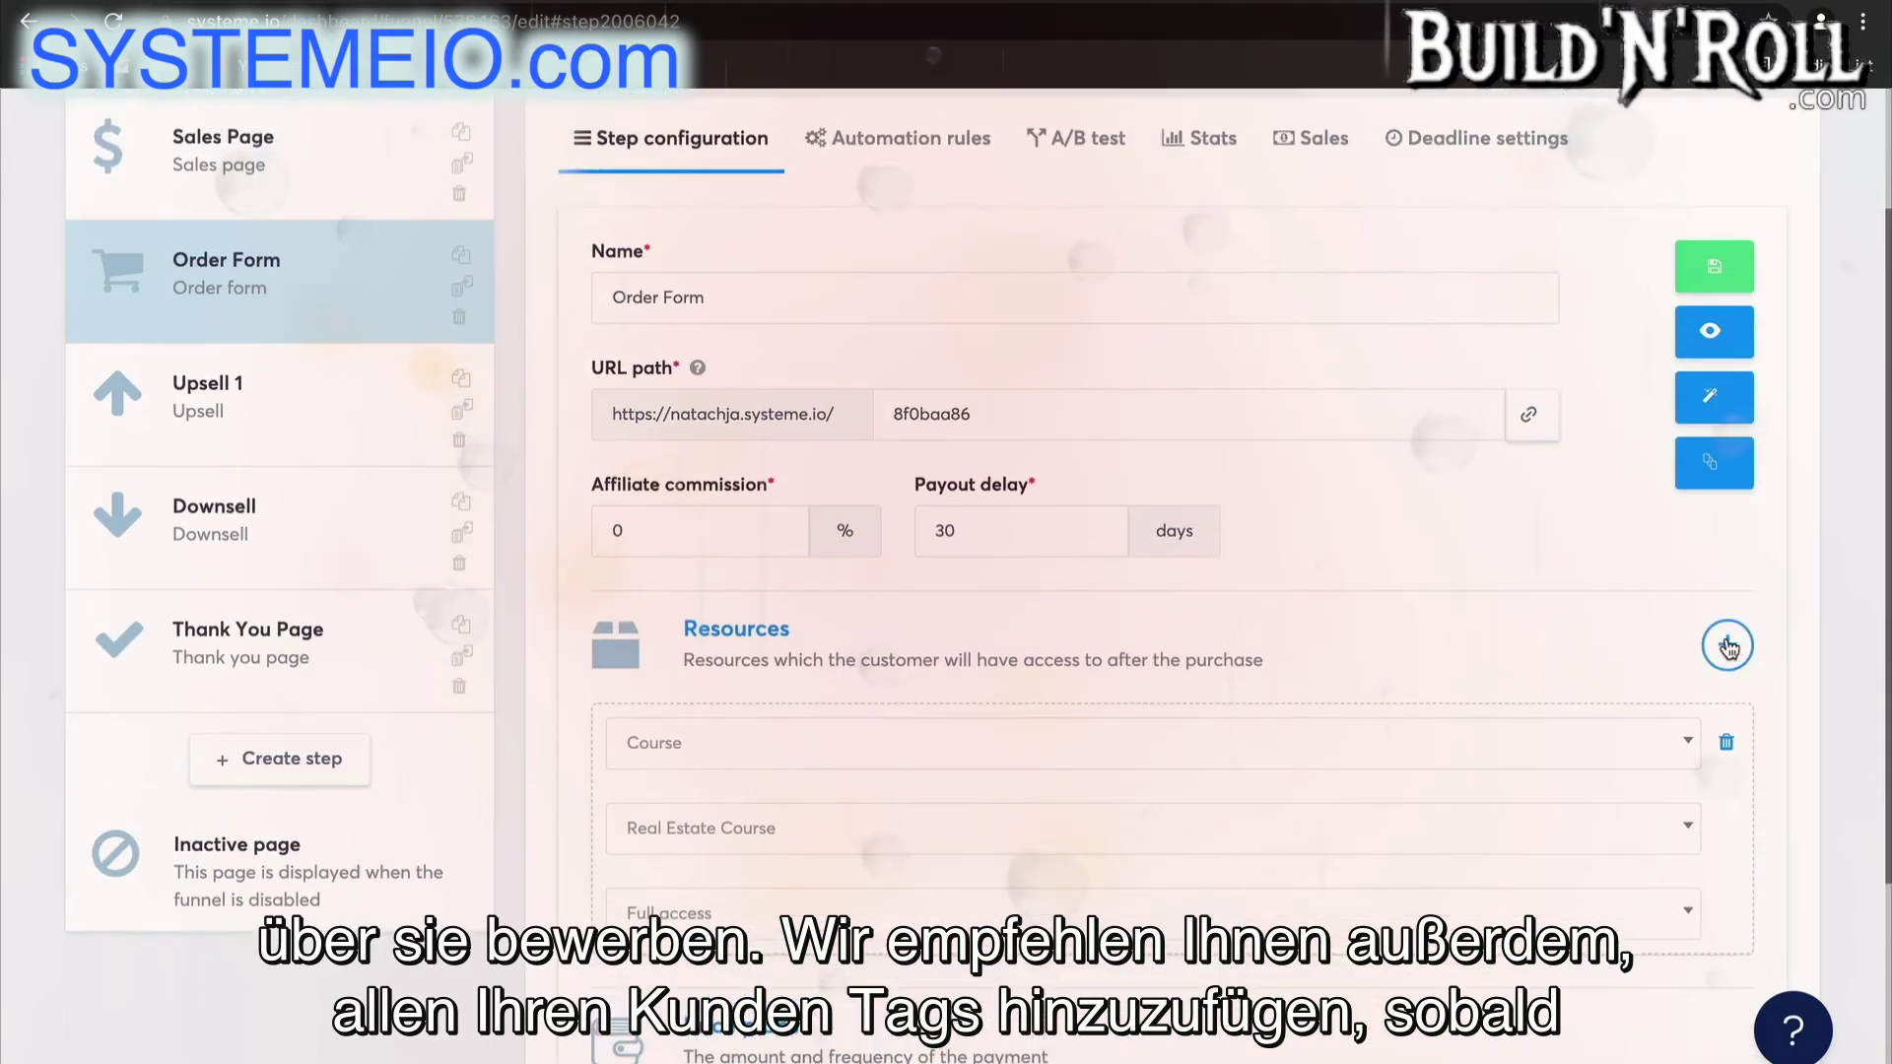
left_click(1728, 647)
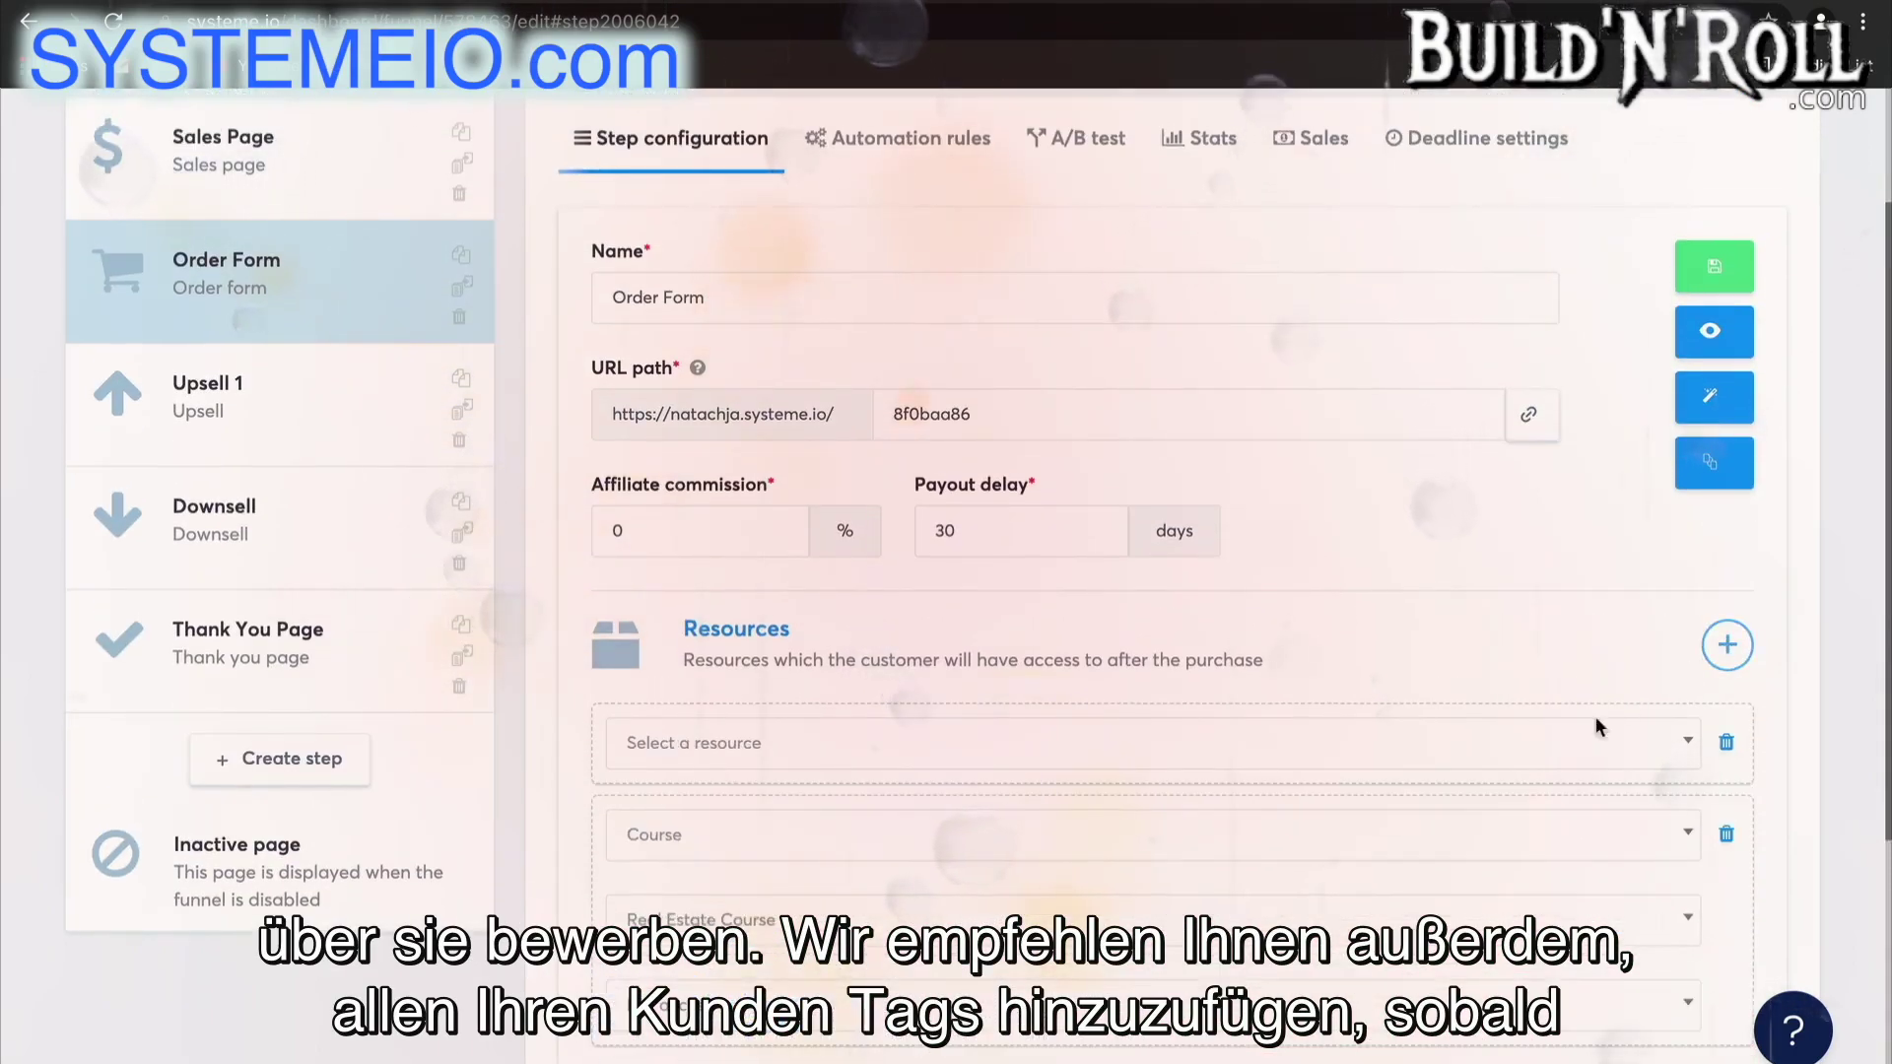
left_click(1502, 756)
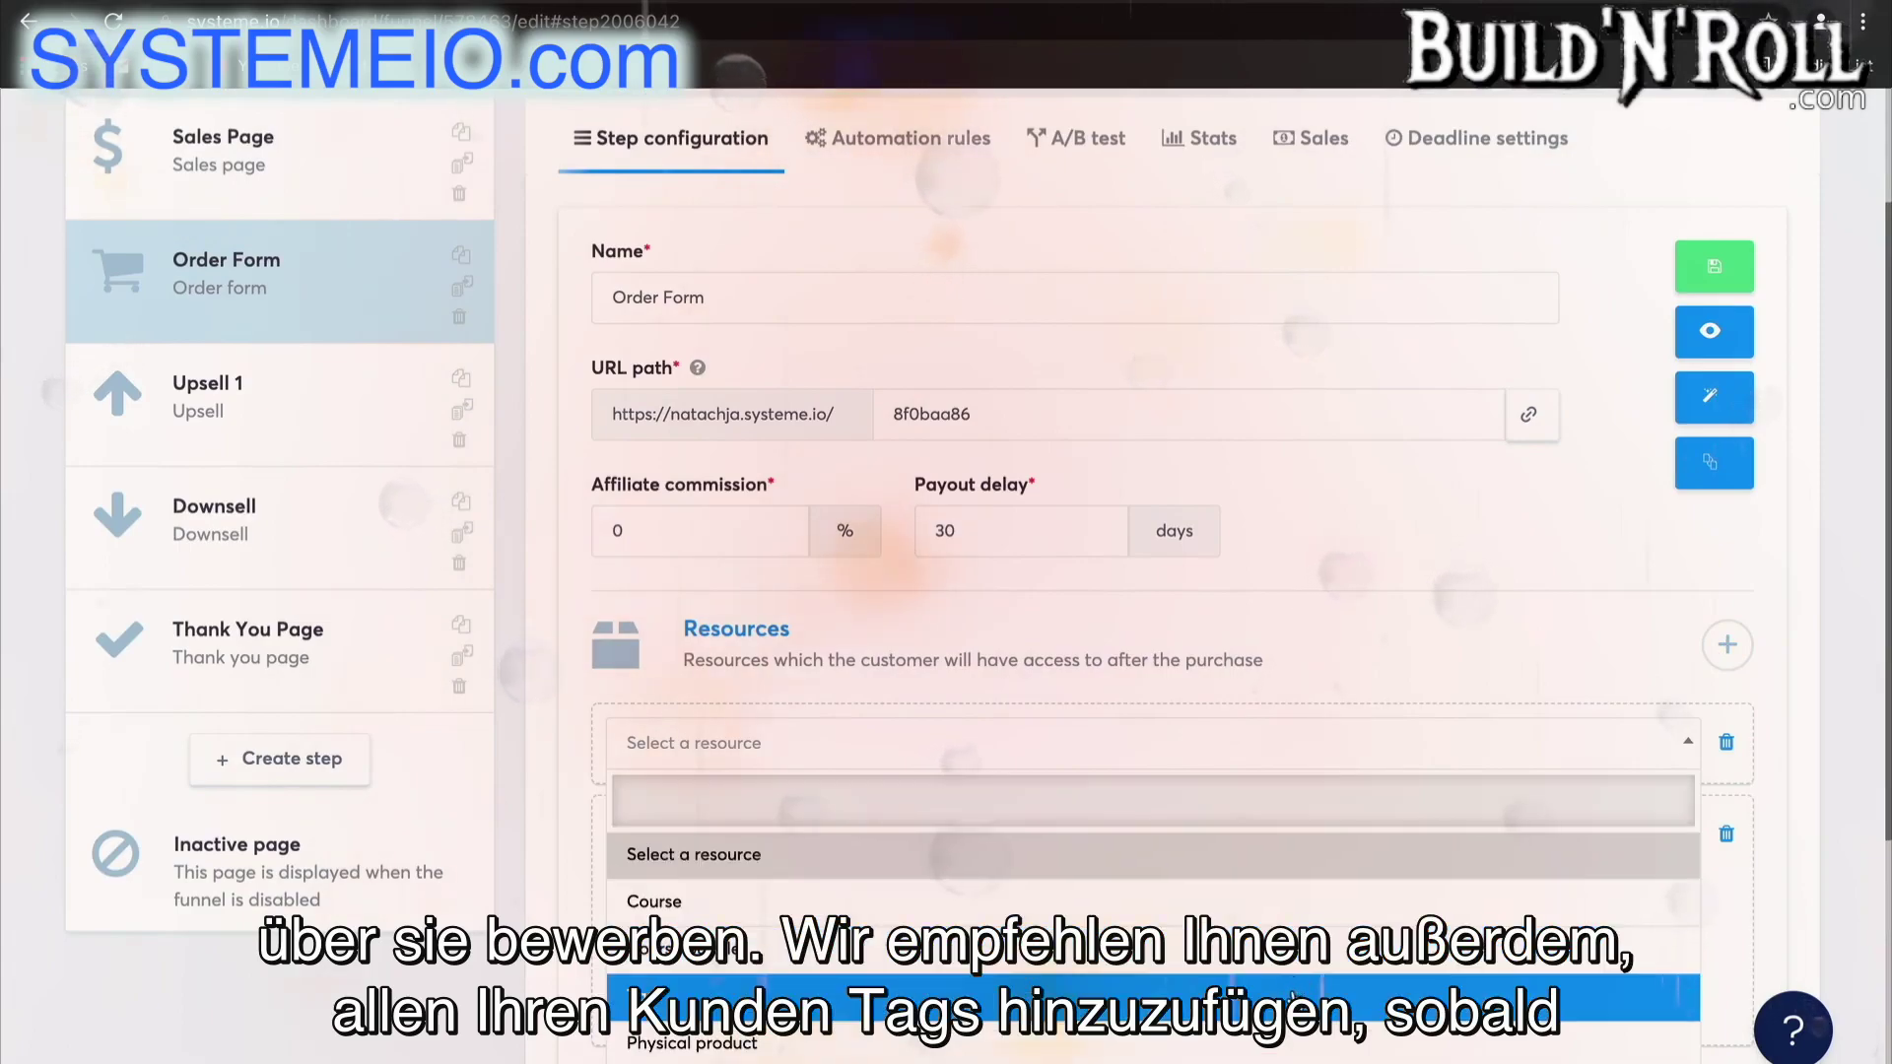
left_click(1380, 996)
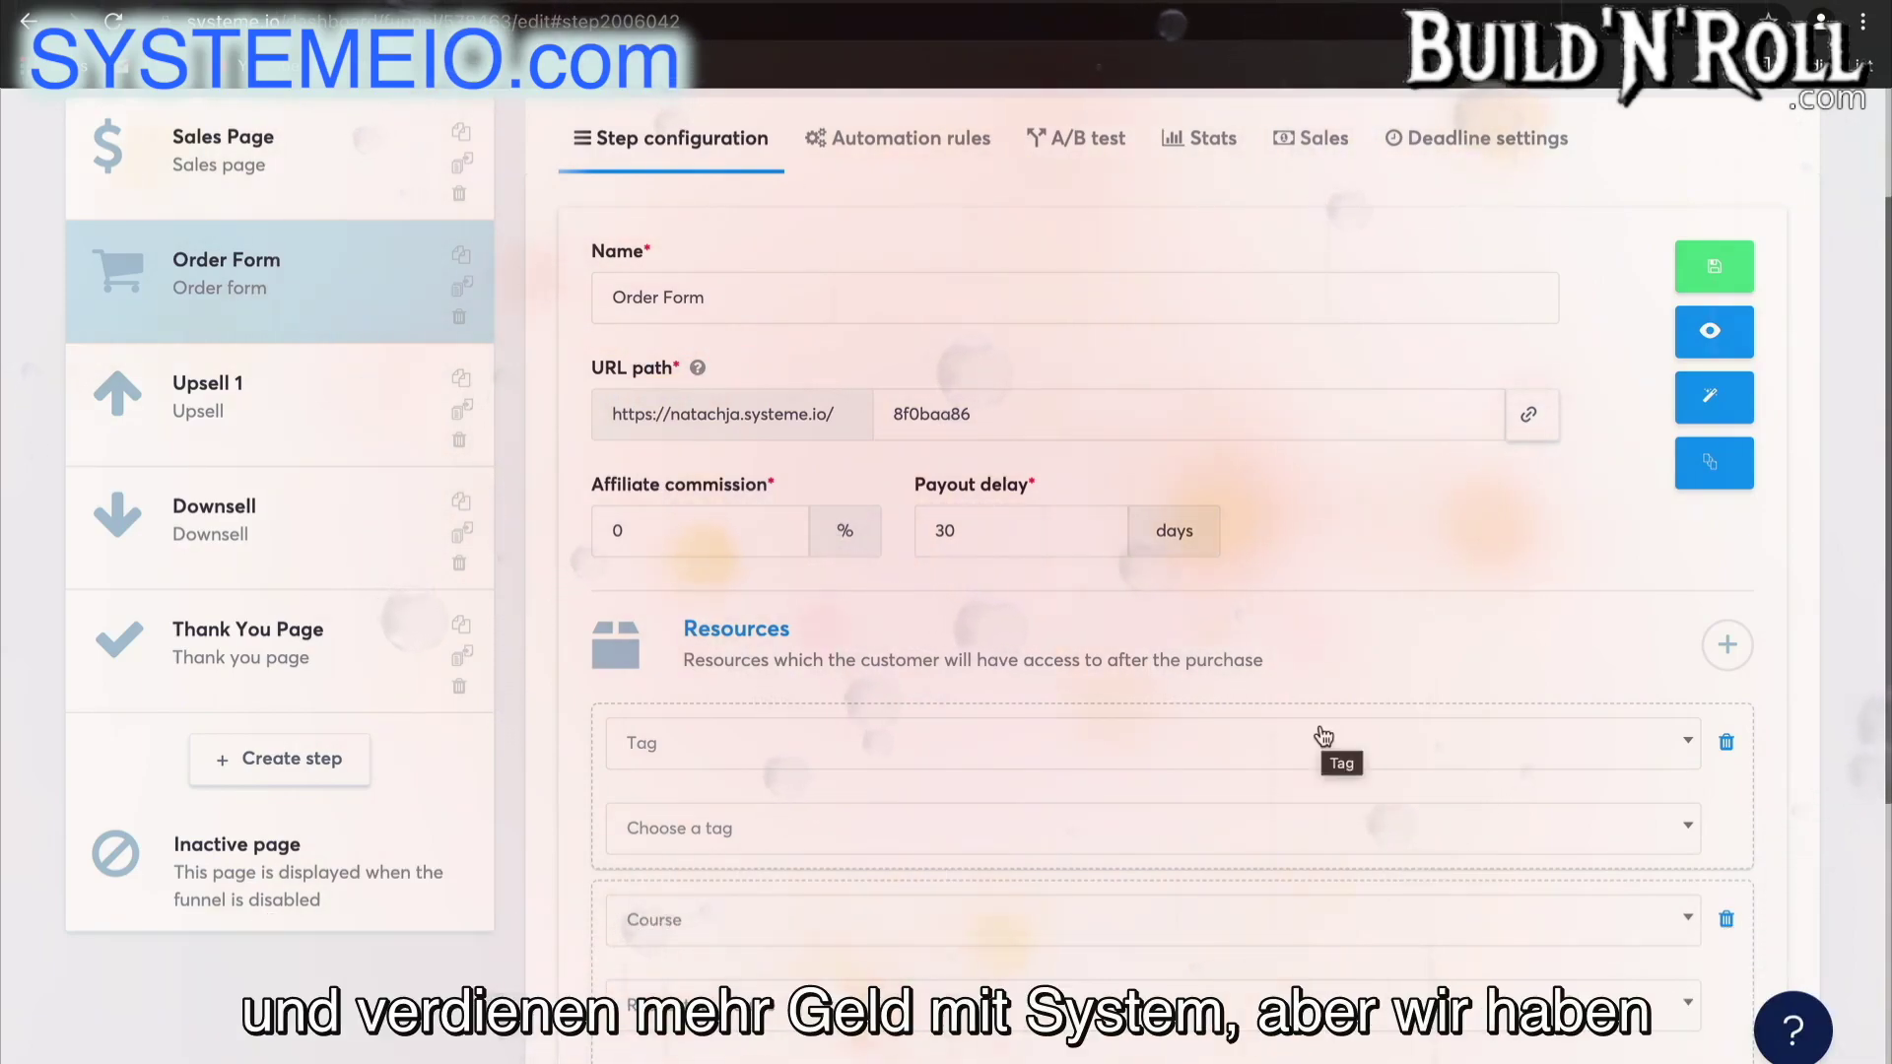
- Leave the order form configuration and open the list of email newsletters
scroll(1340, 569, "up", 2)
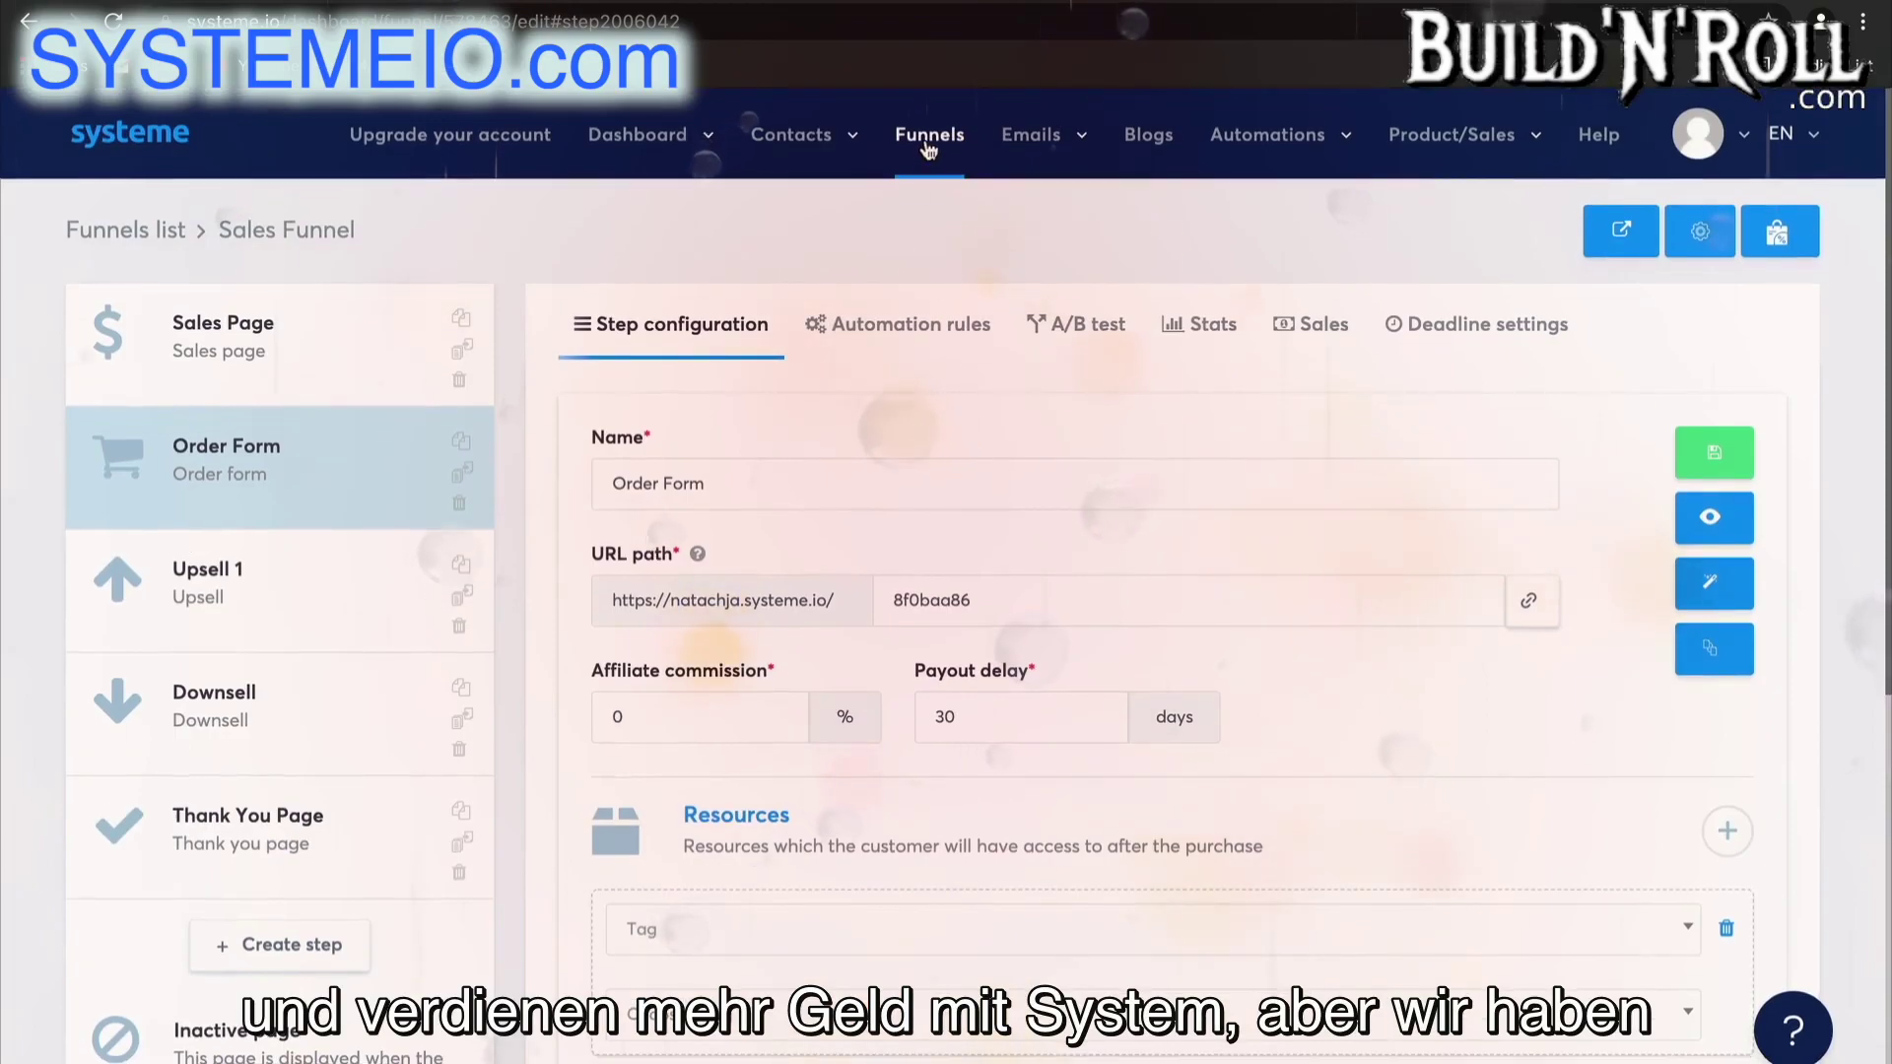
left_click(932, 135)
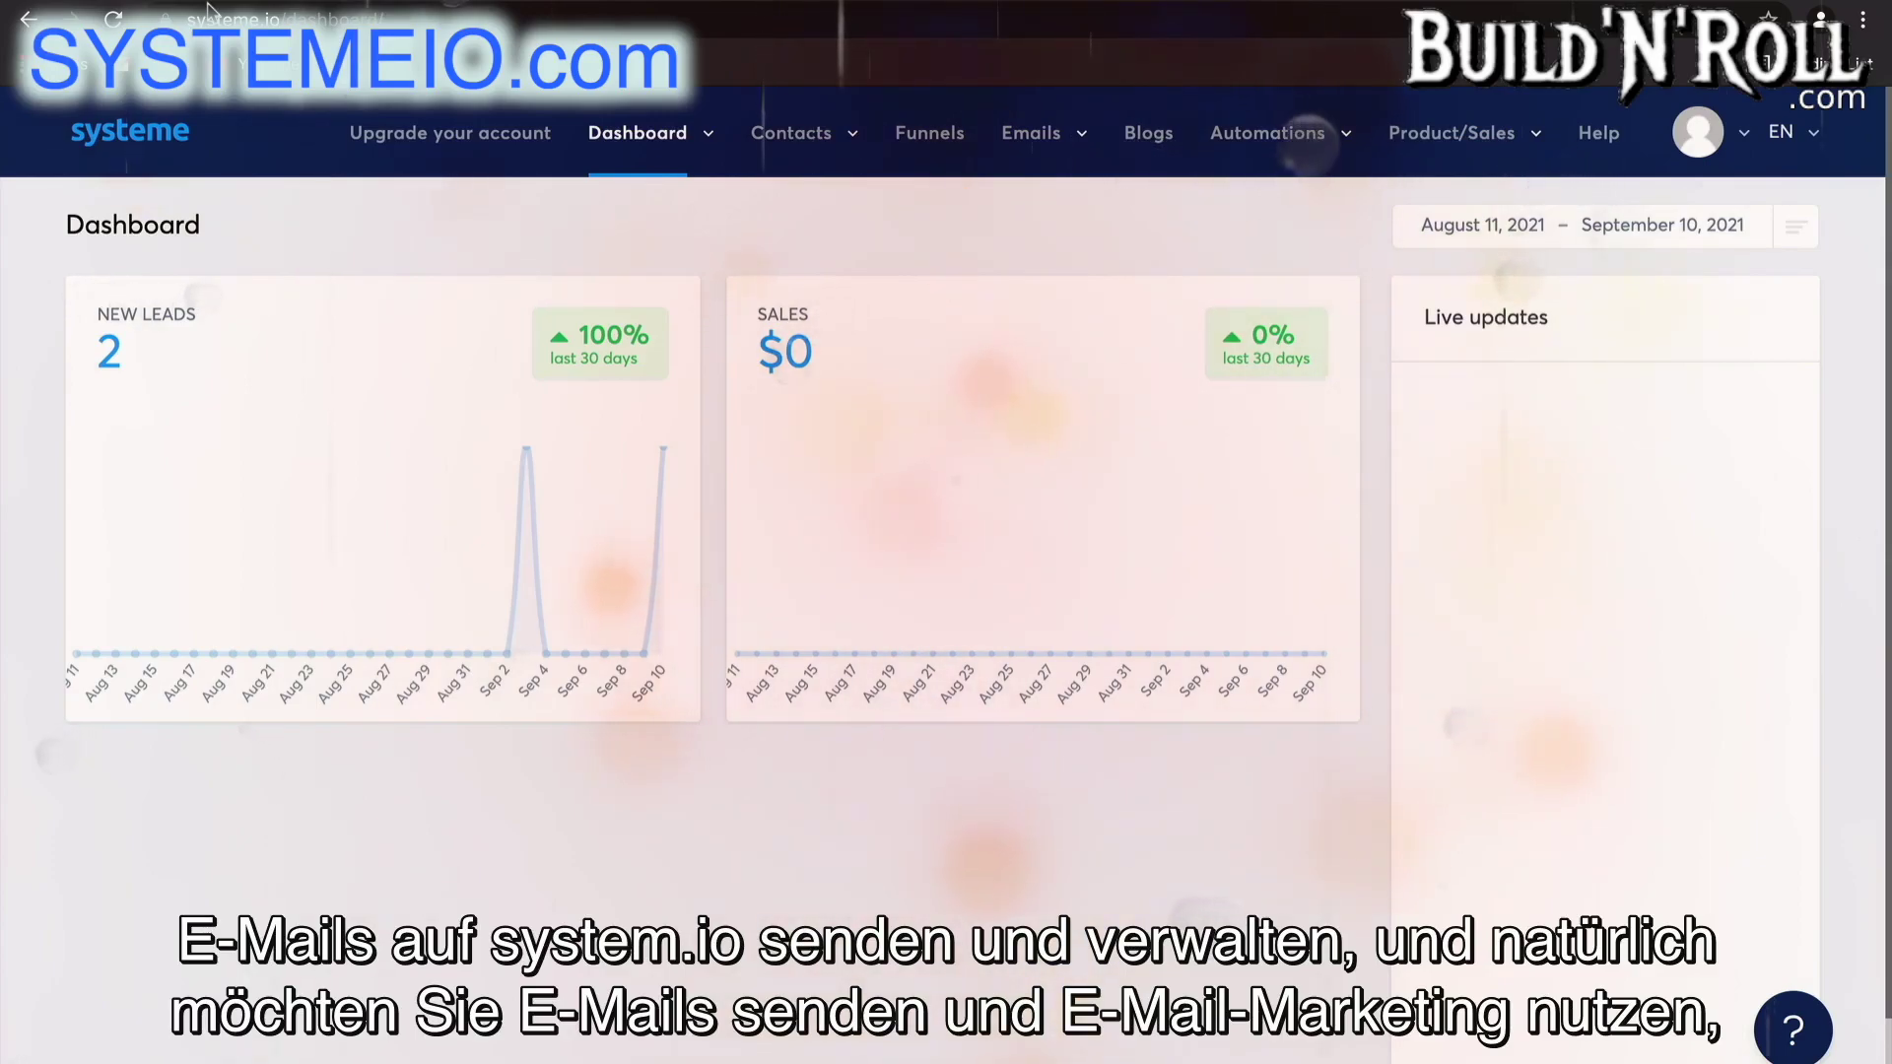
mouse_move(975, 158)
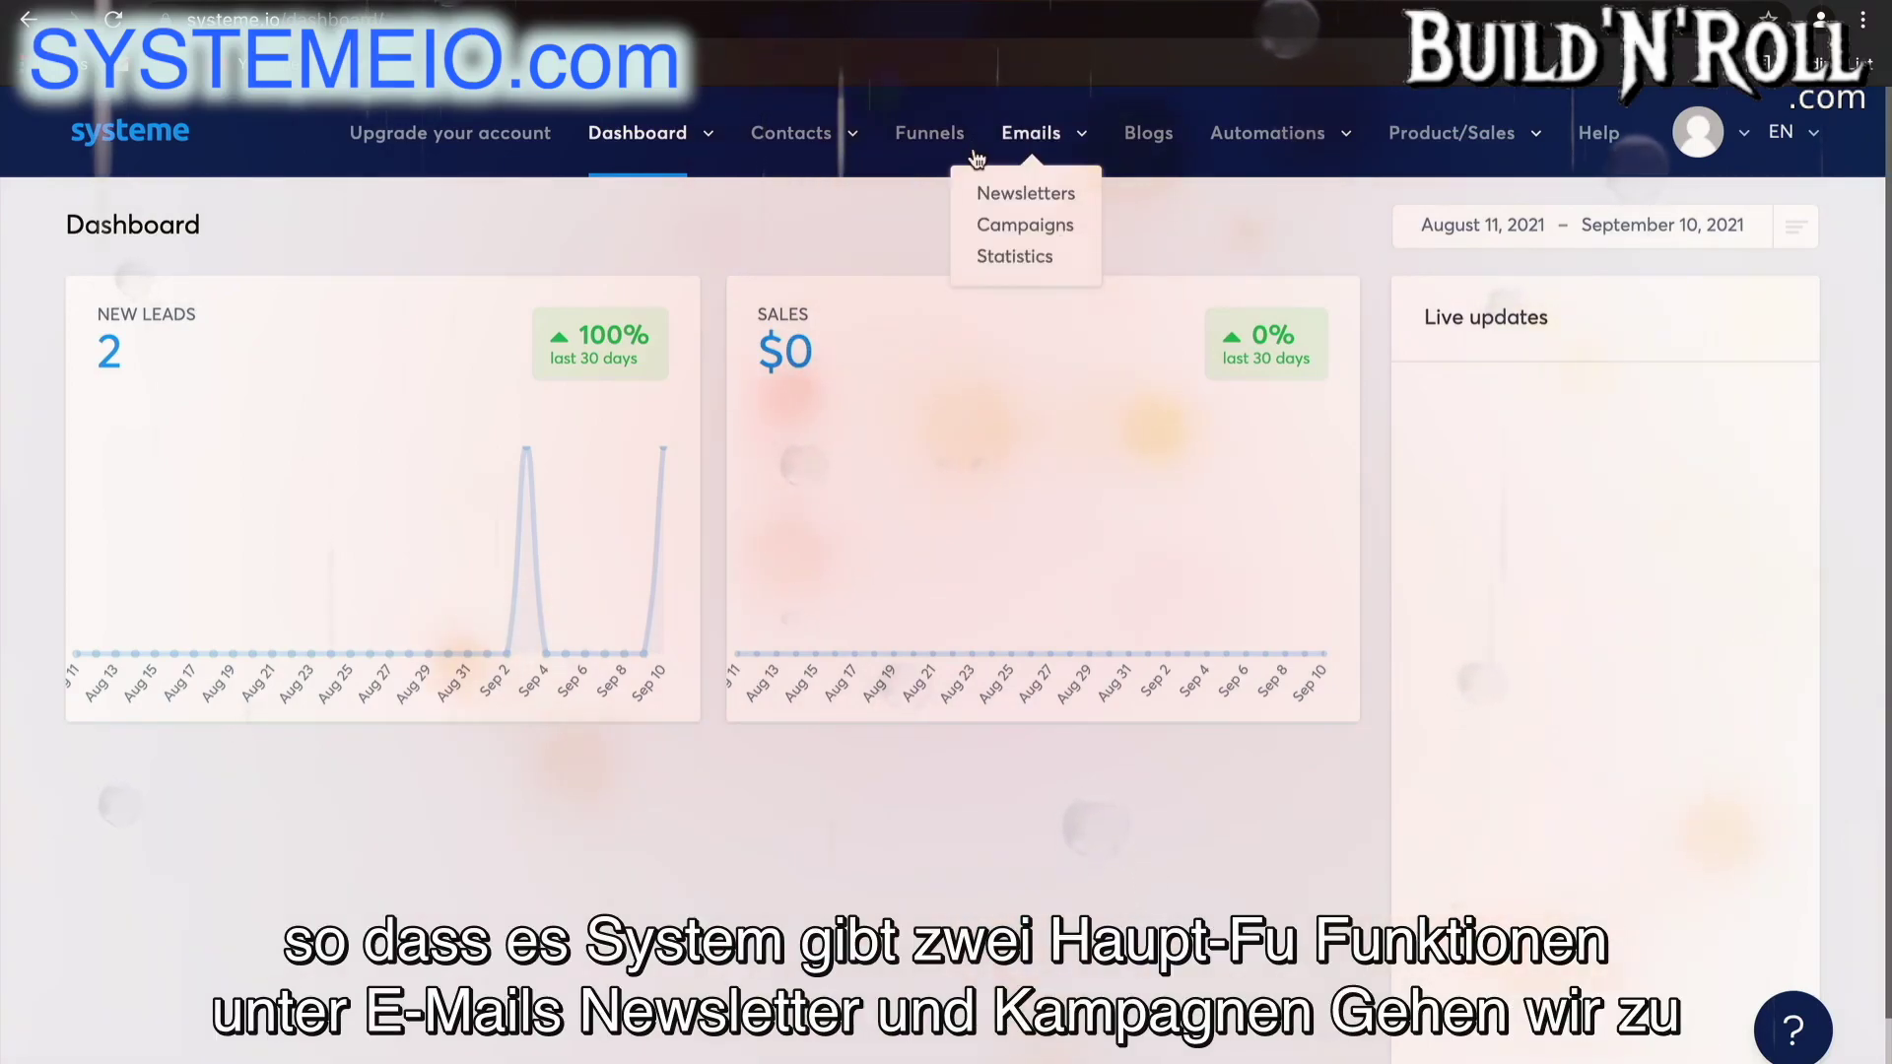
left_click(1054, 197)
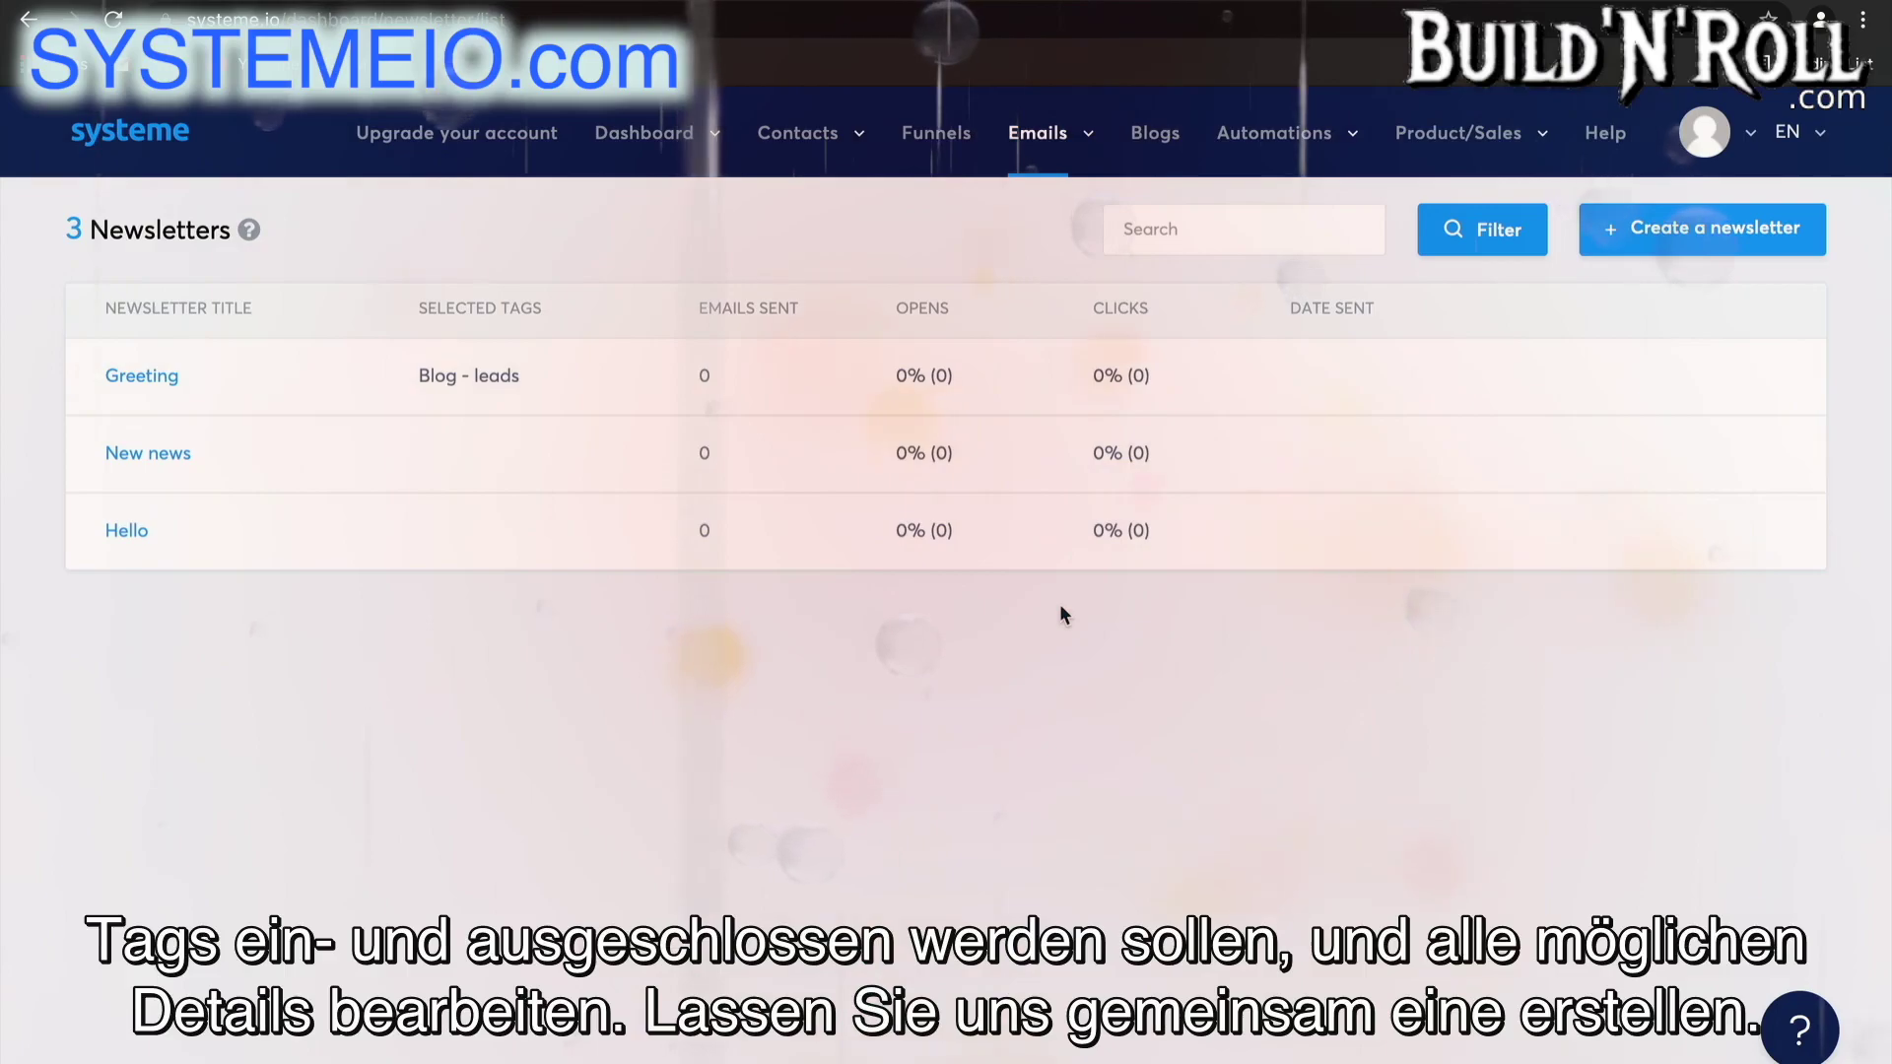
- Start a new newsletter with the subject "New Offer September"
left_click(1650, 231)
left_click(1213, 442)
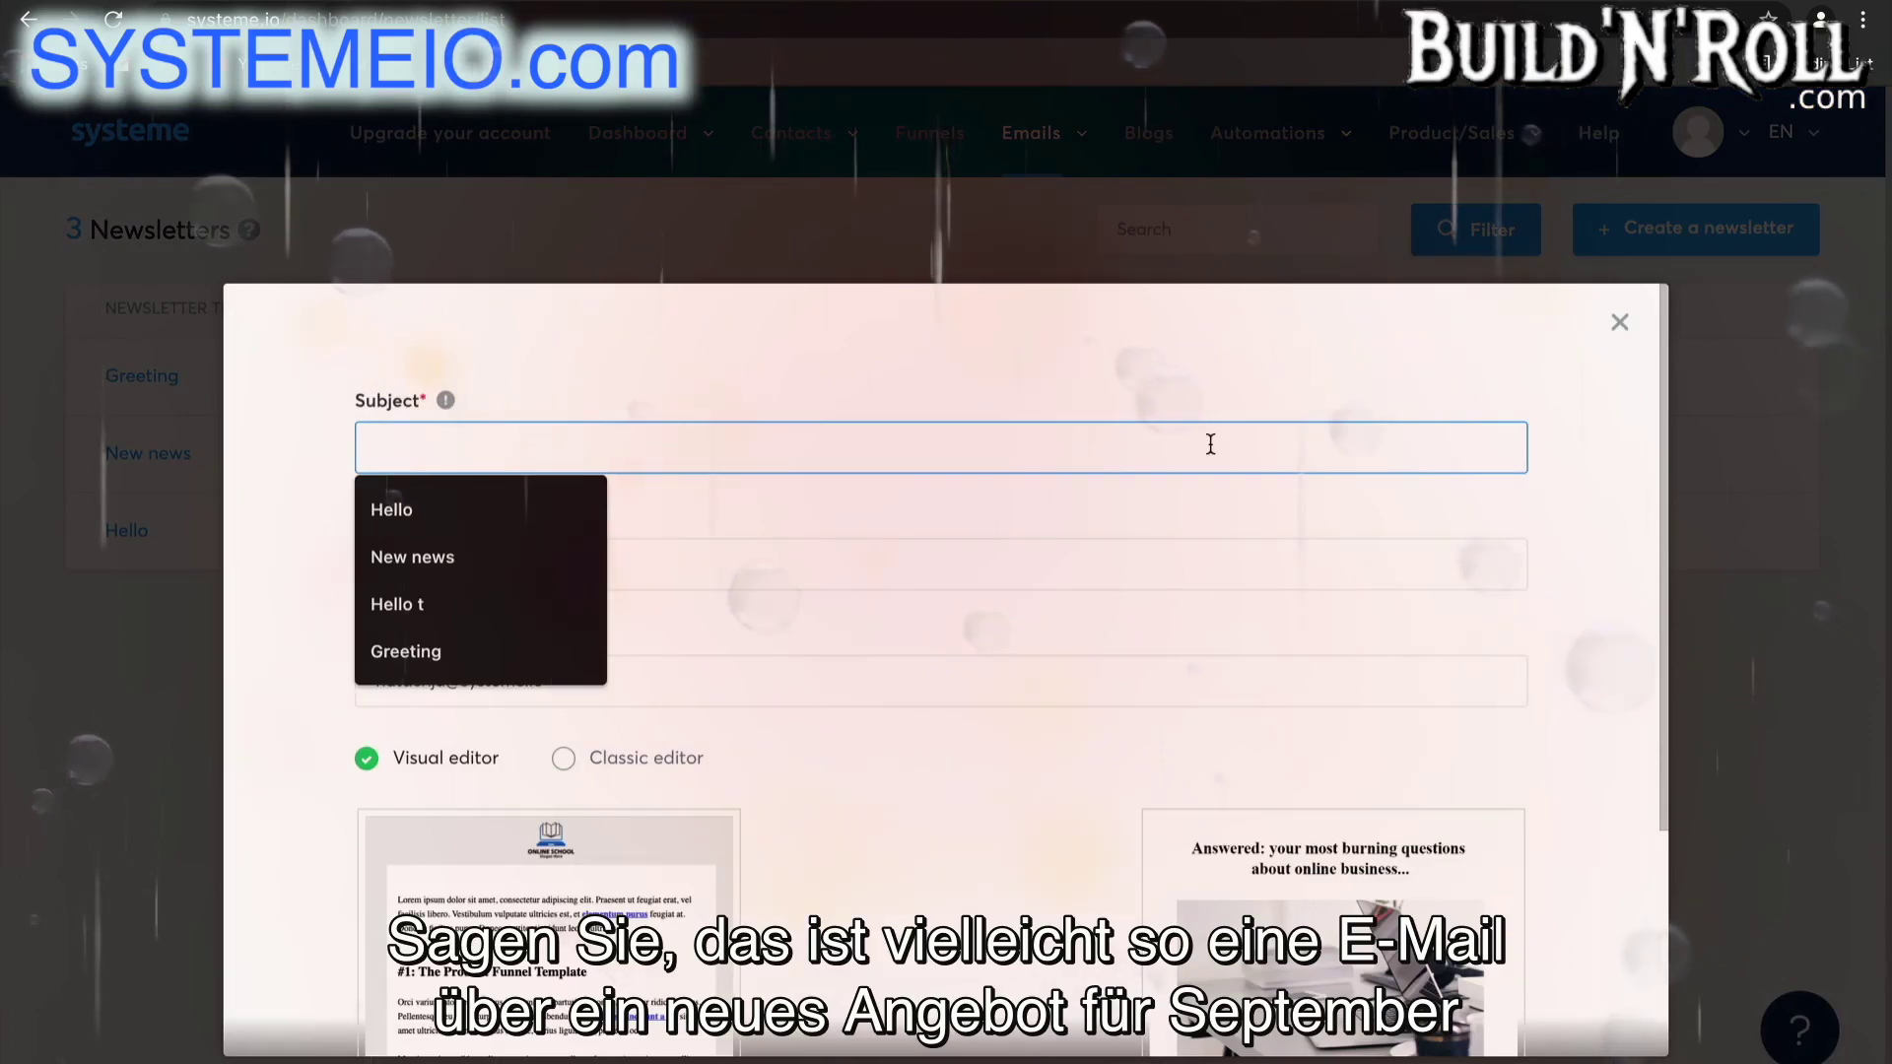
type("N")
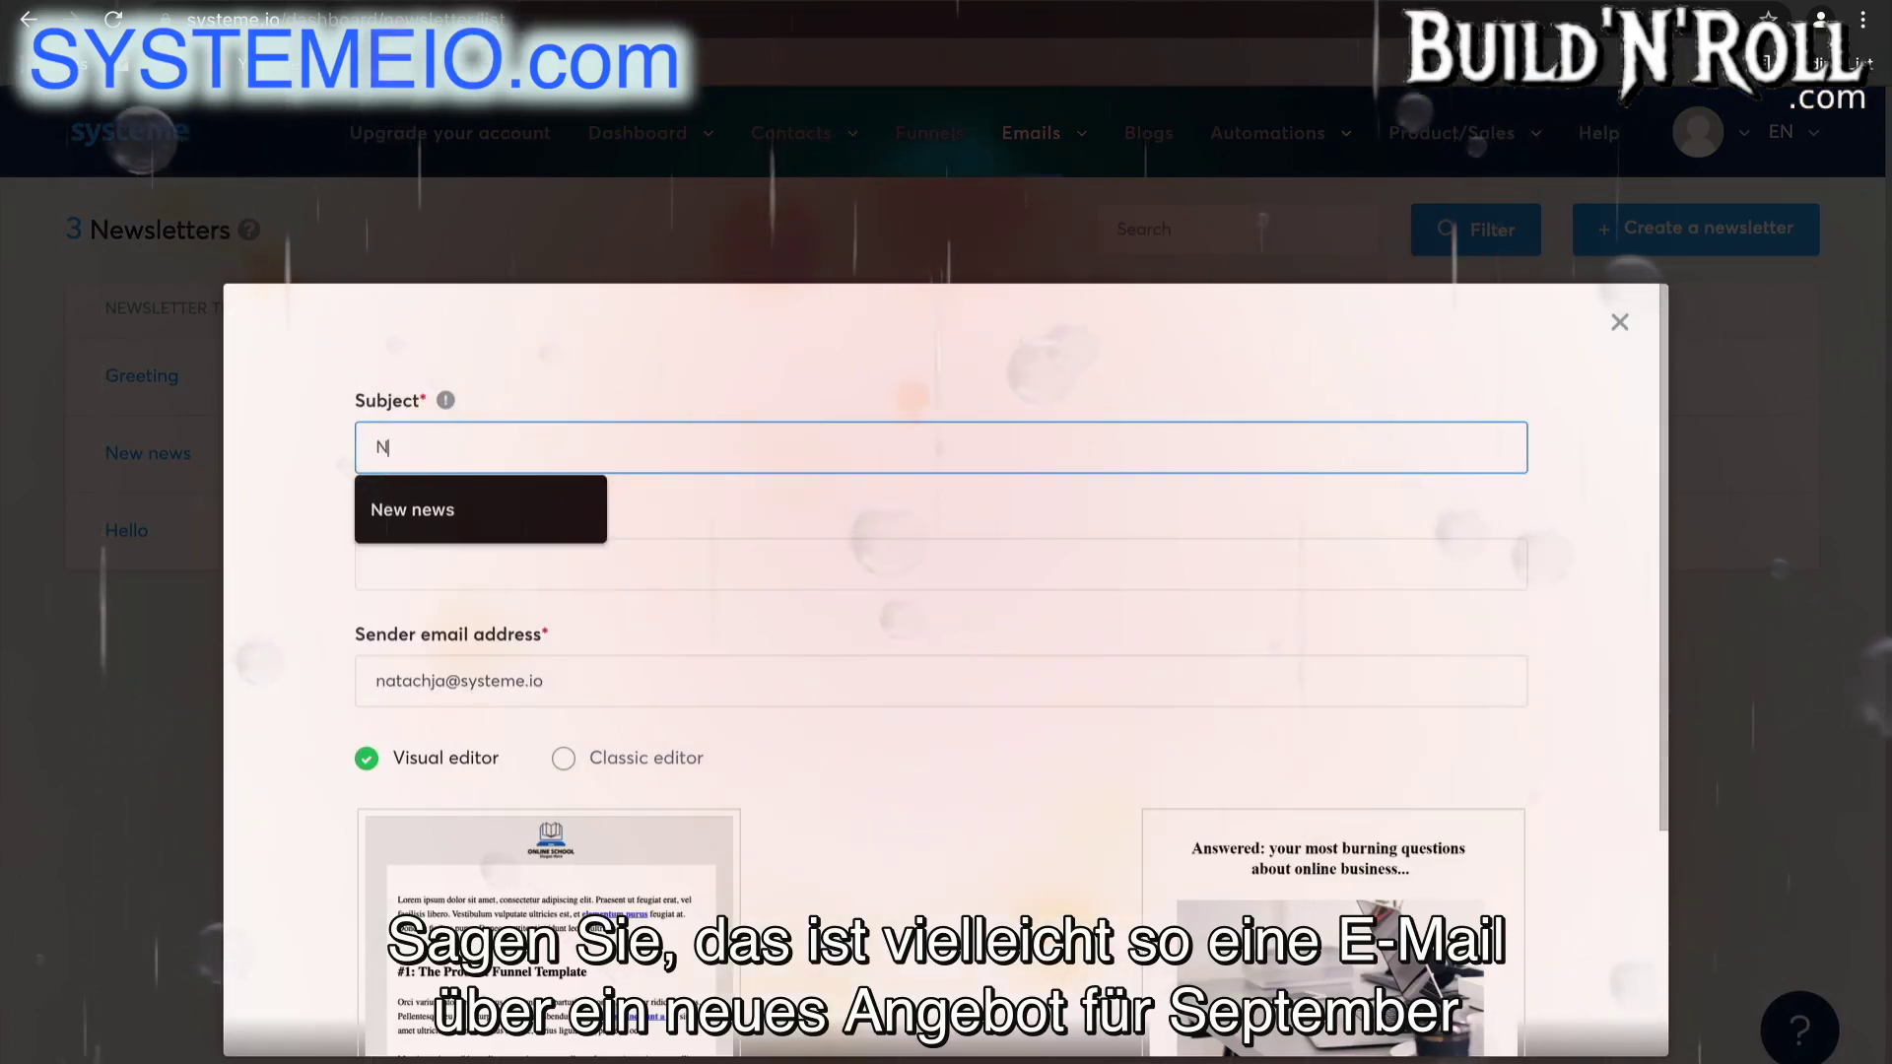
type("ew Off")
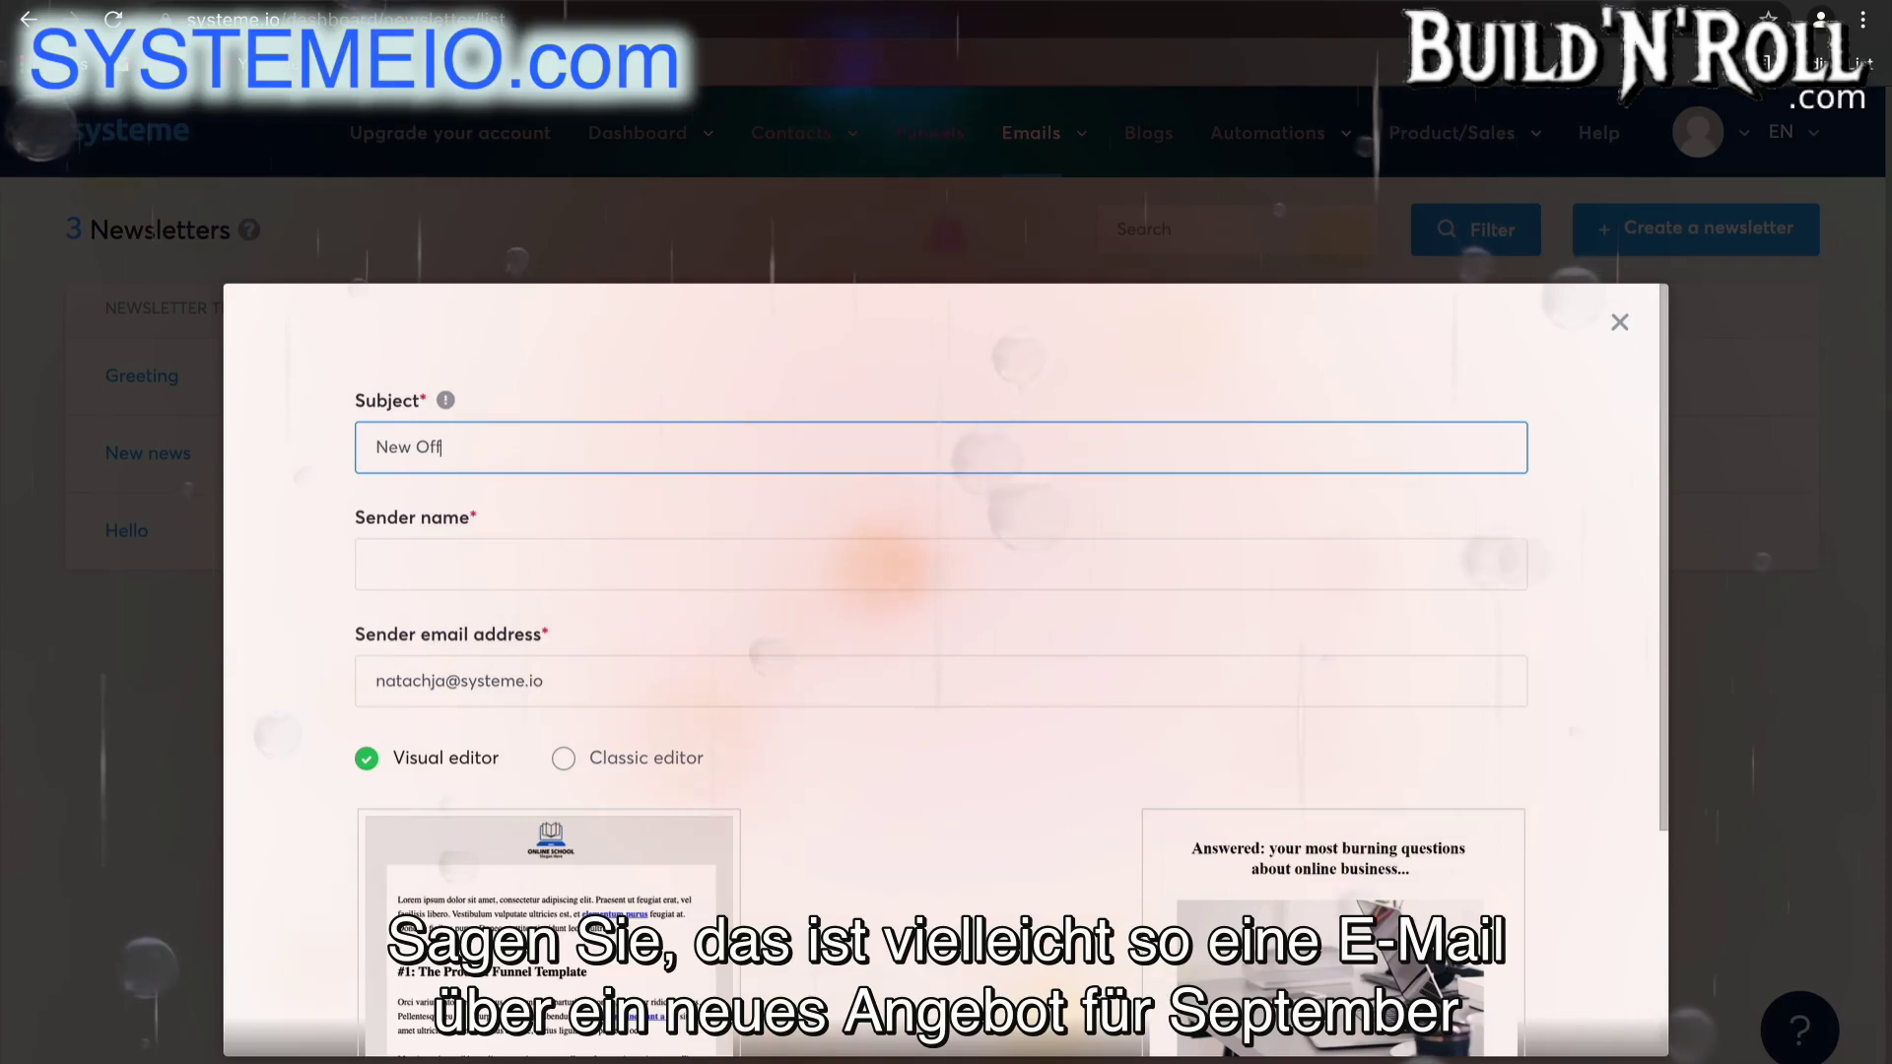
type("er S")
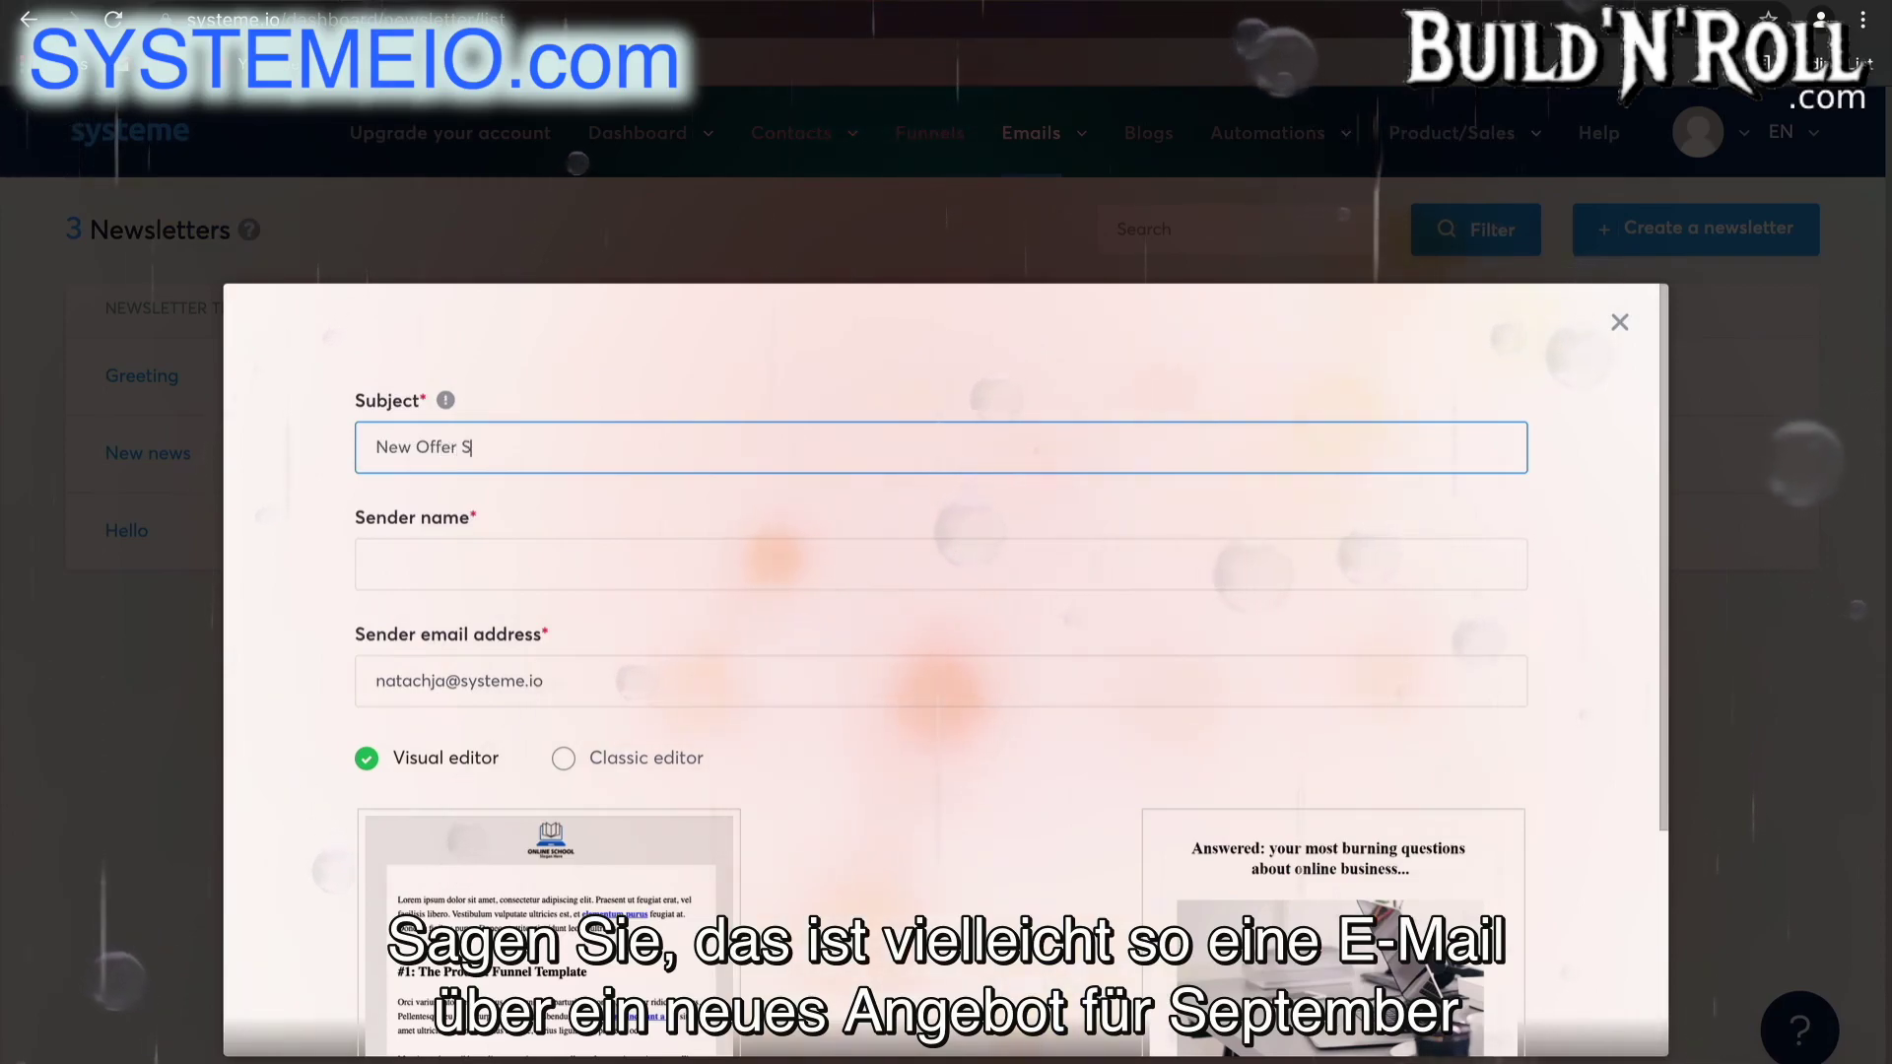
type("eptember")
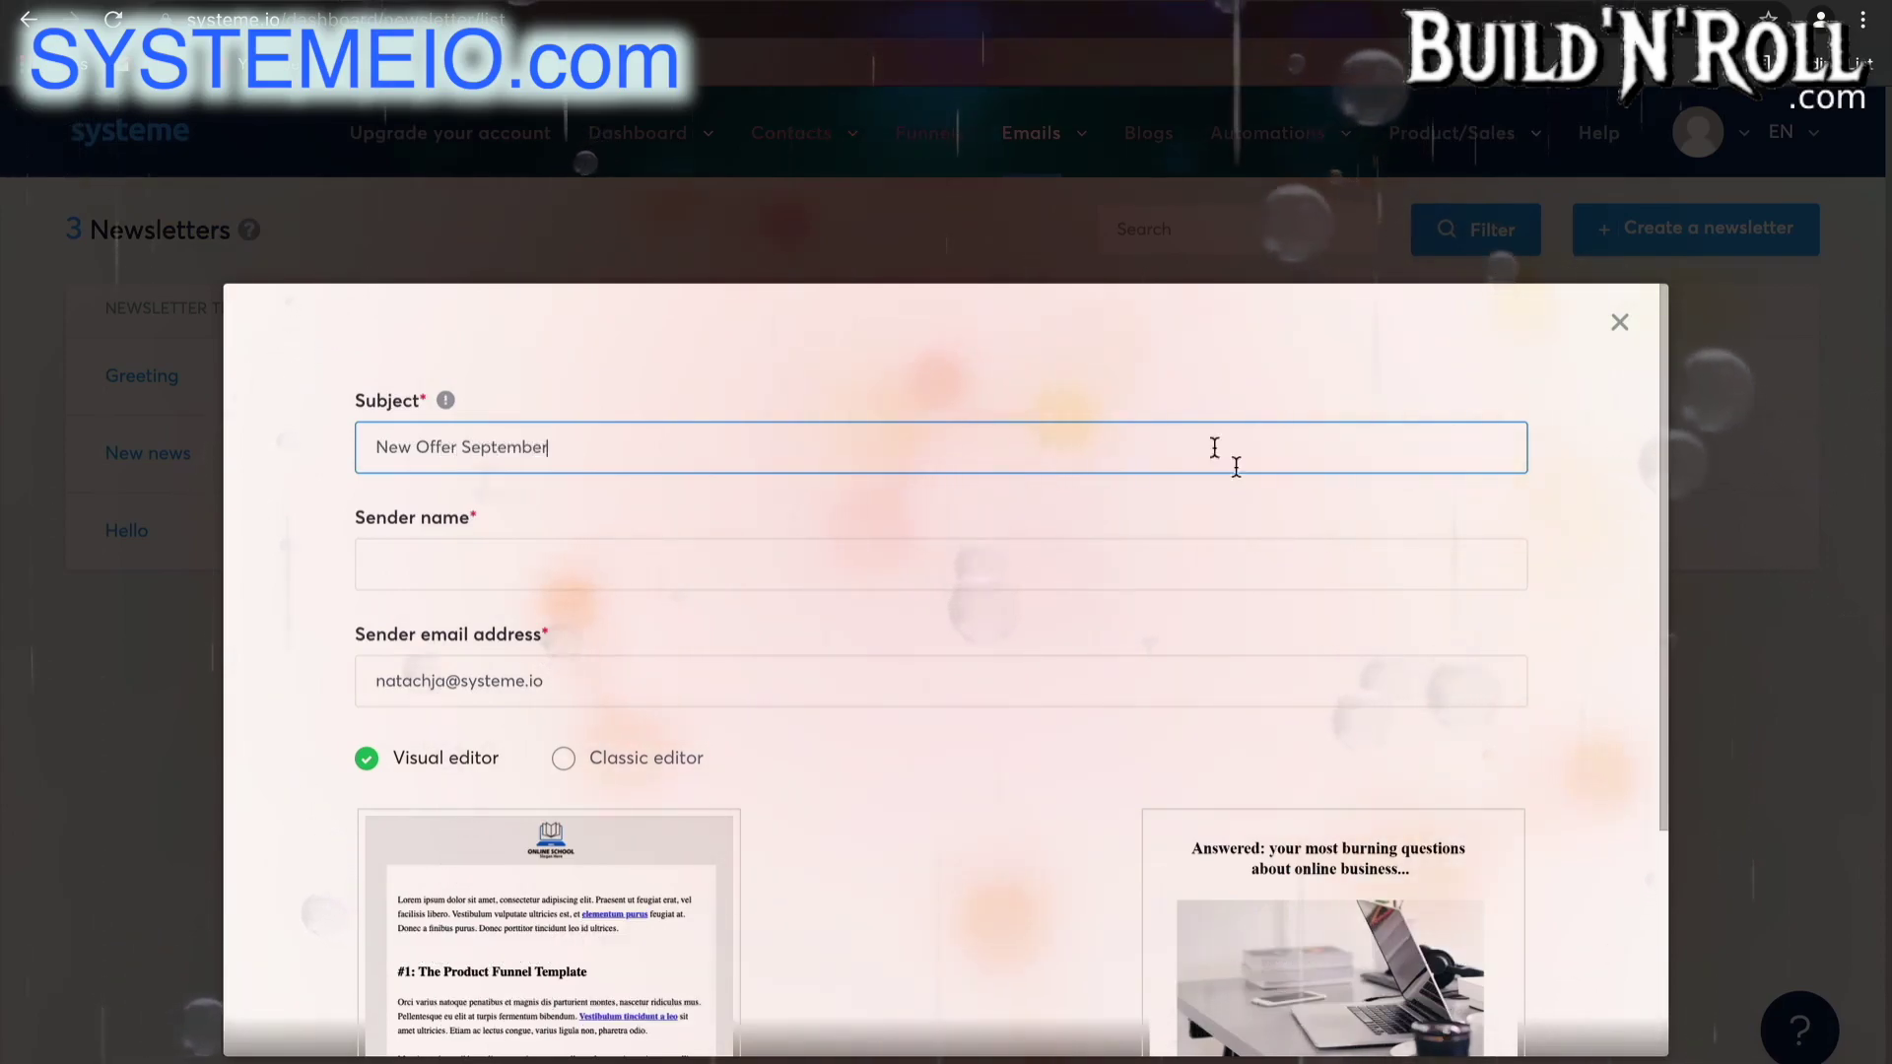
- Fill in the newsletter's sender name and replace the default sender email address with the saved alternative one
left_click(878, 554)
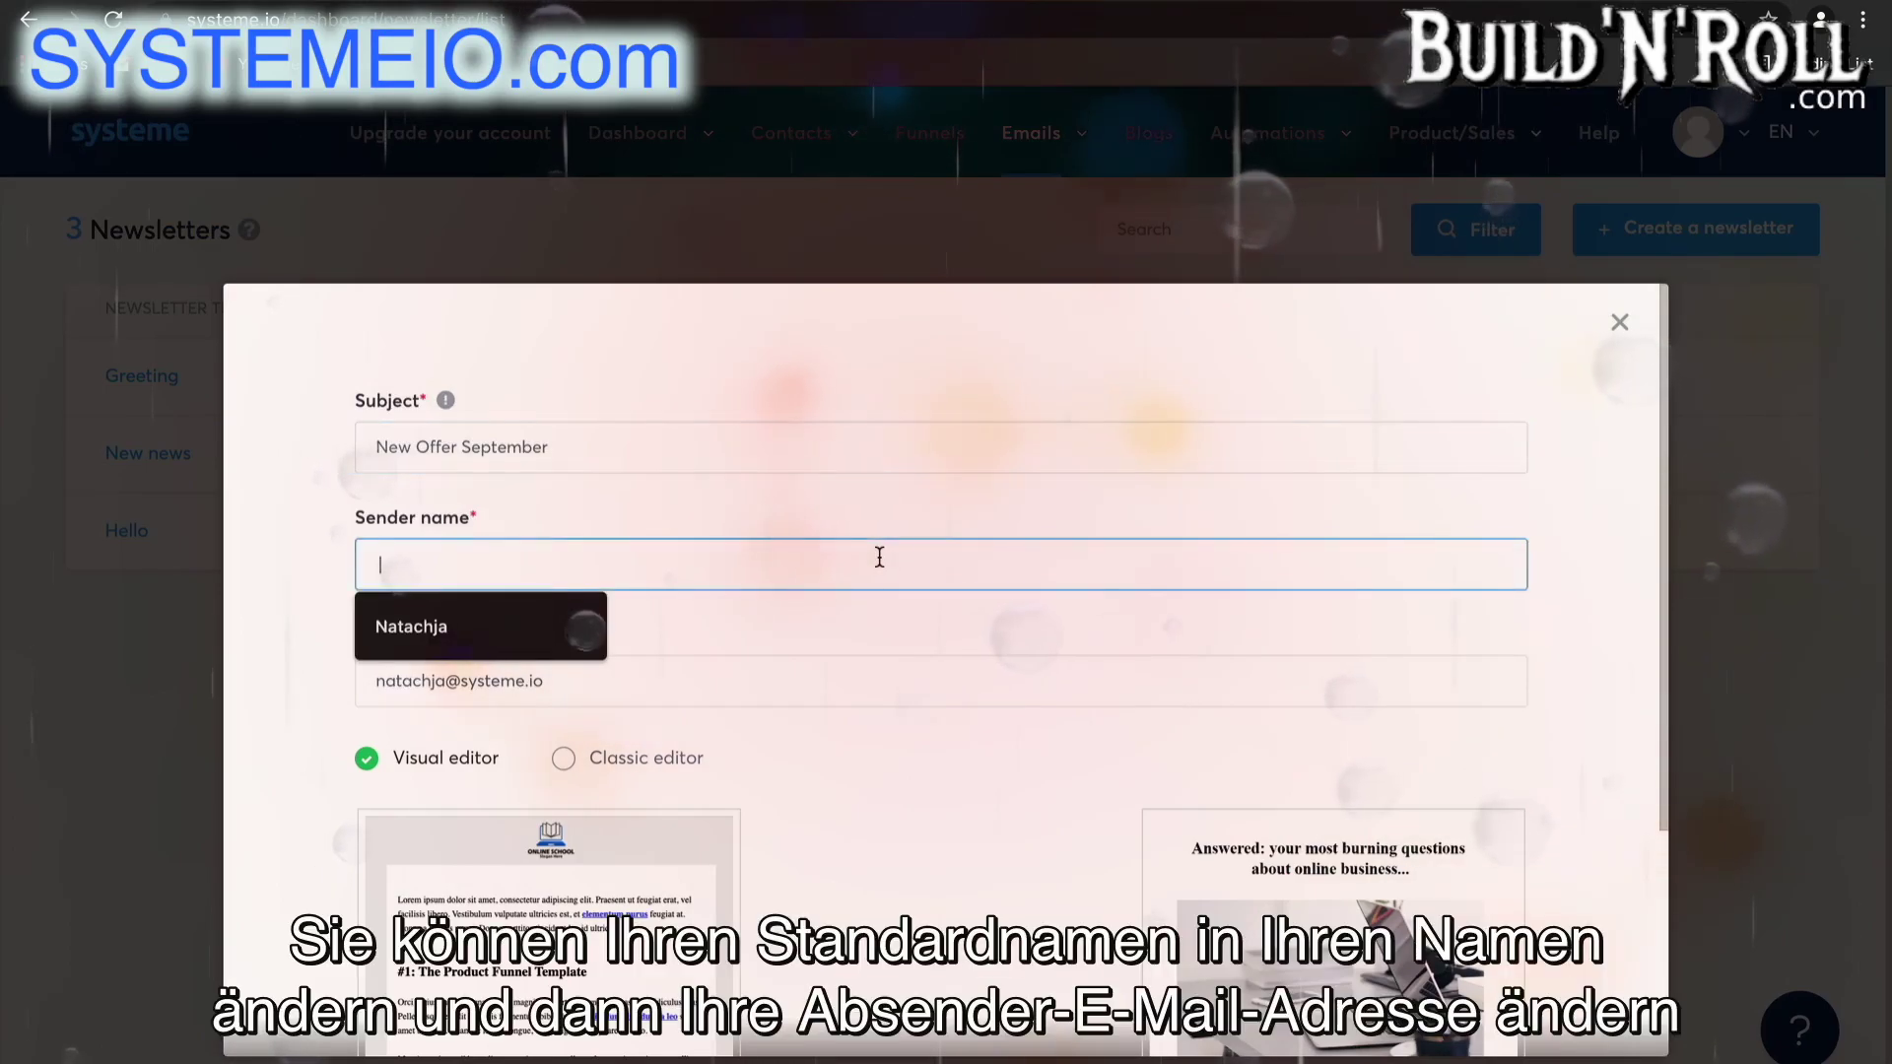
left_click(540, 637)
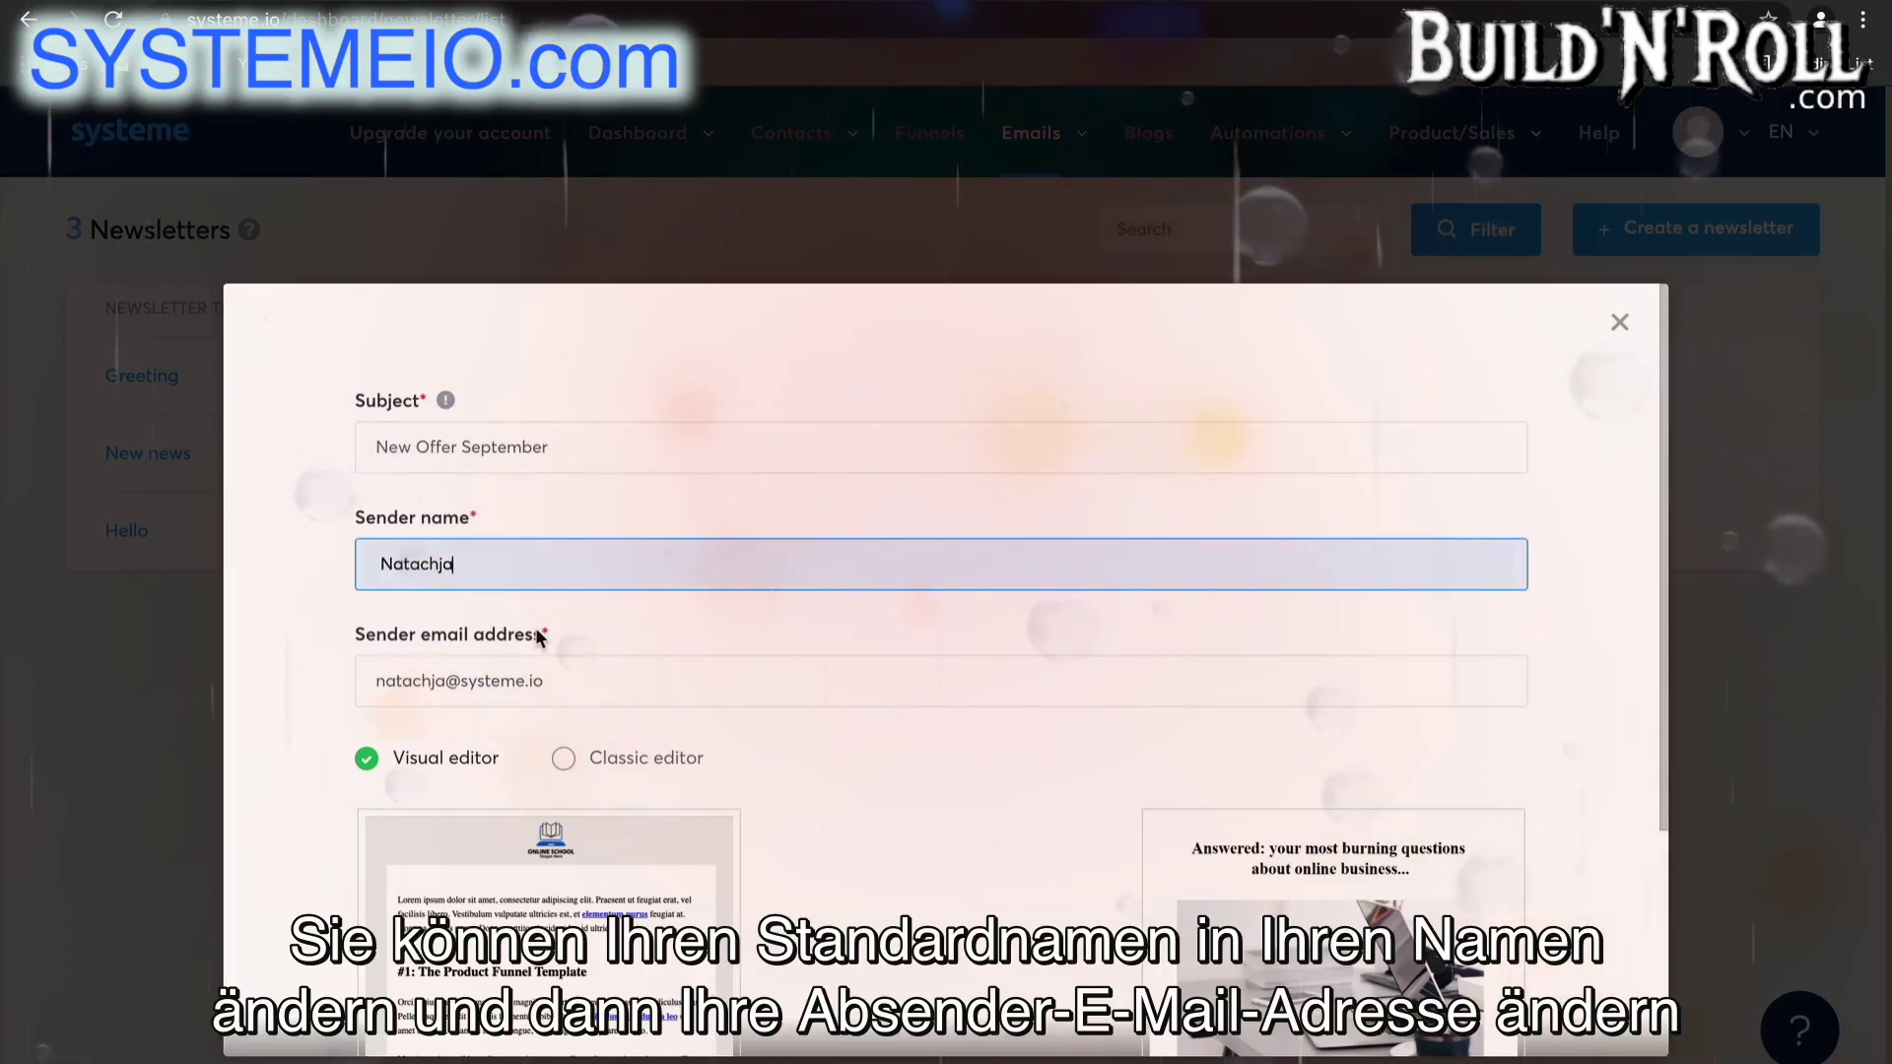
left_click(586, 681)
left_click_drag(543, 681, 459, 681)
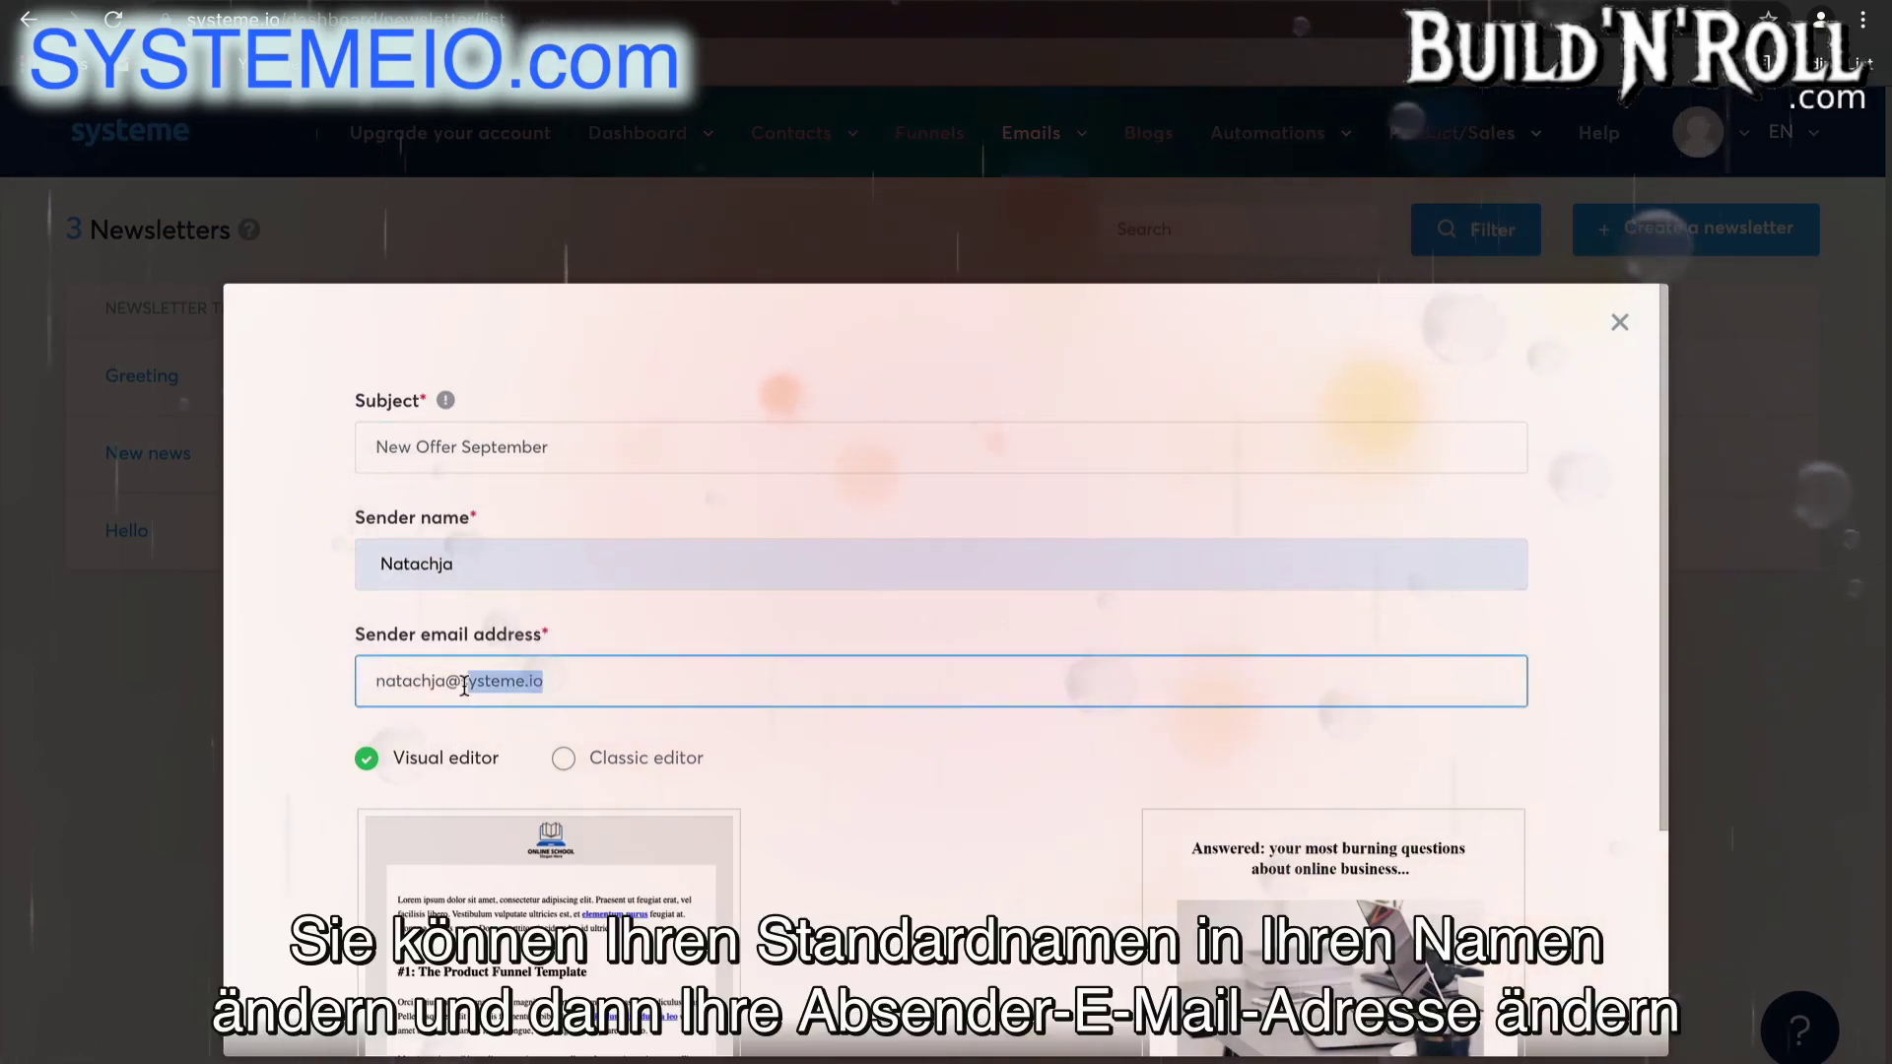
type("s")
key("BackSpace")
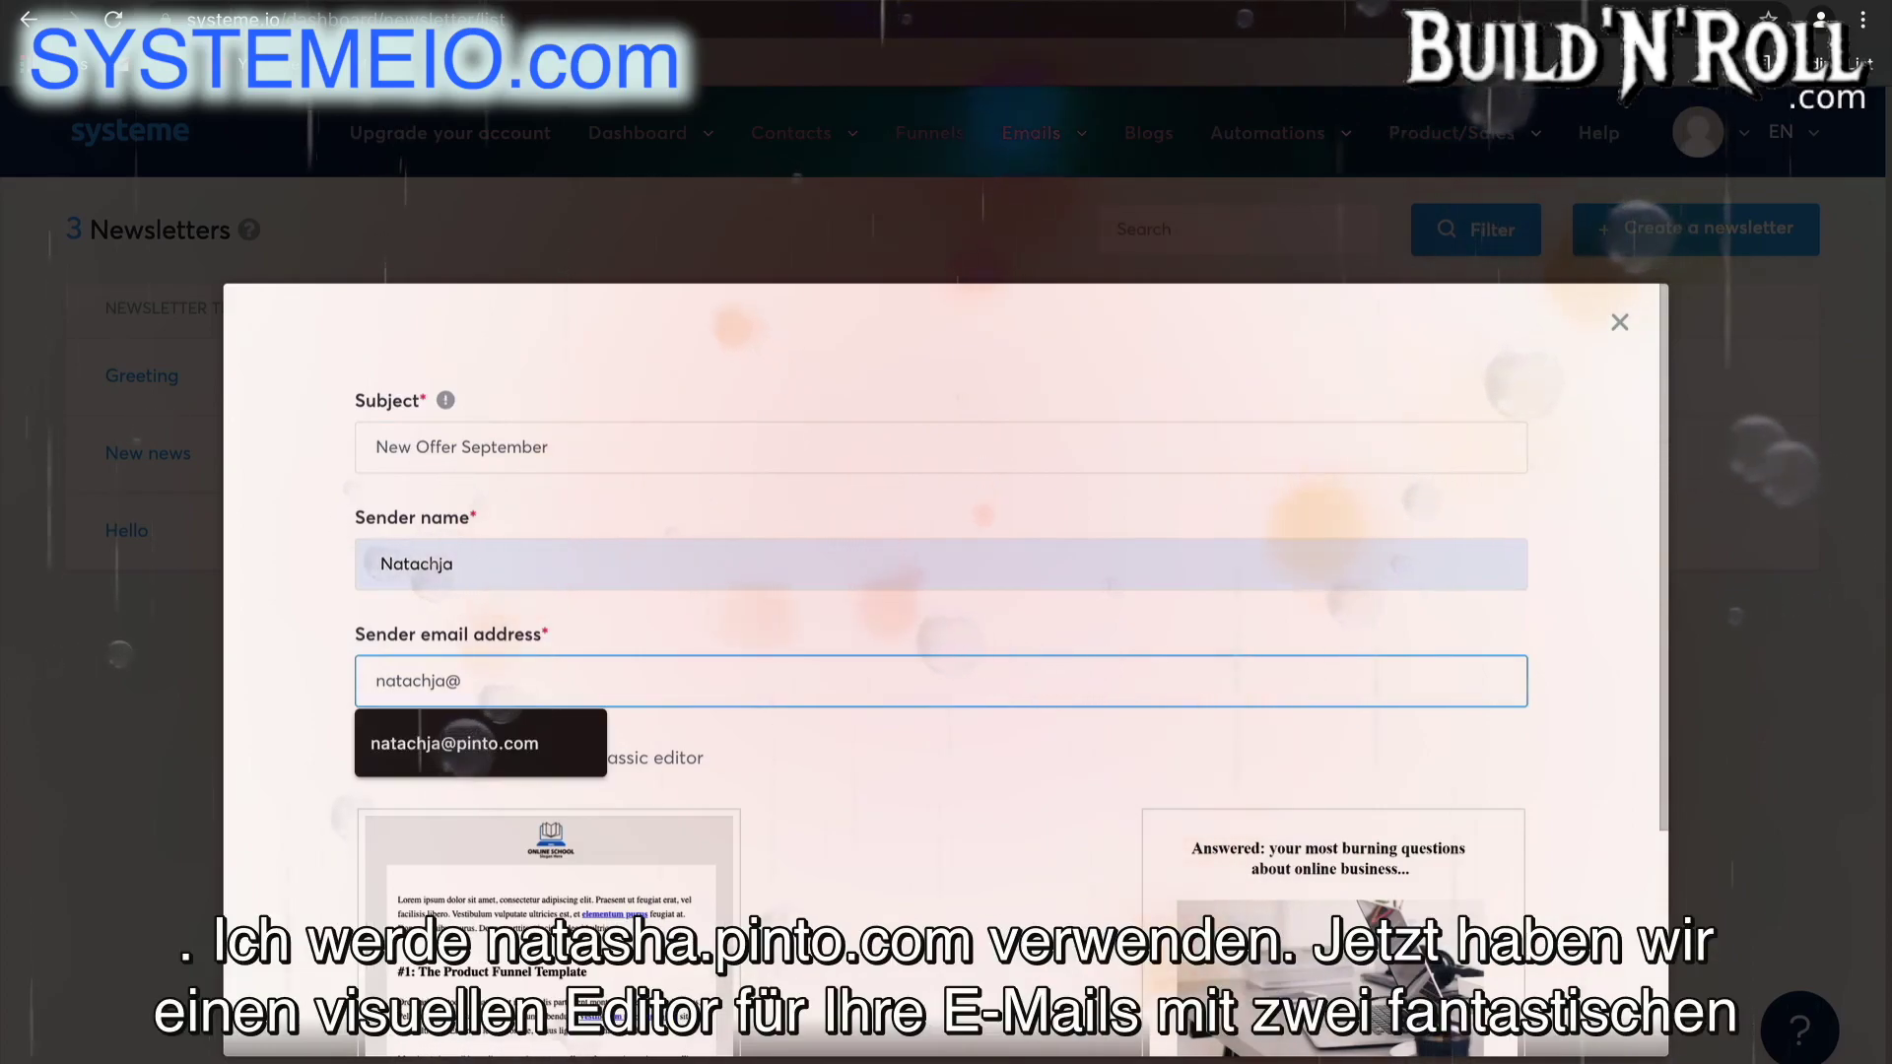
left_click(486, 743)
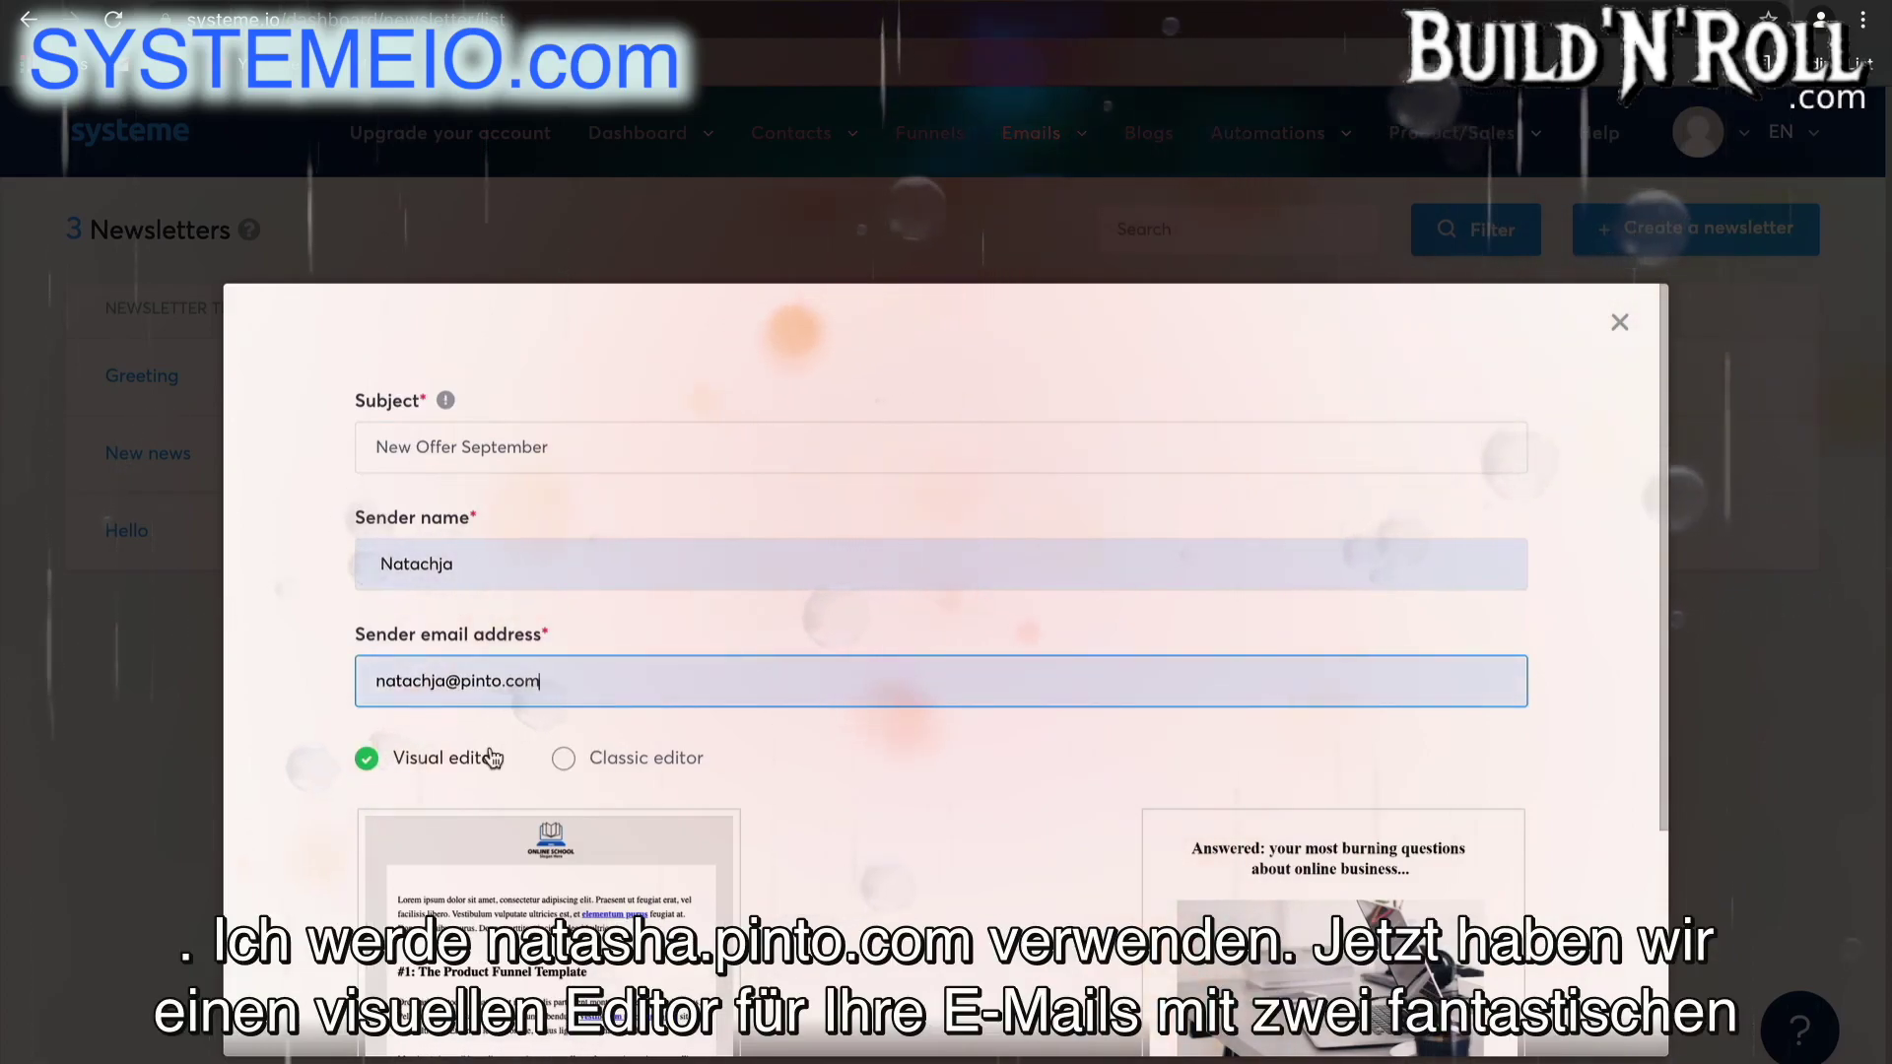
- Choose the Classic editor for the newsletter and create it
scroll(1008, 796, "down", 3)
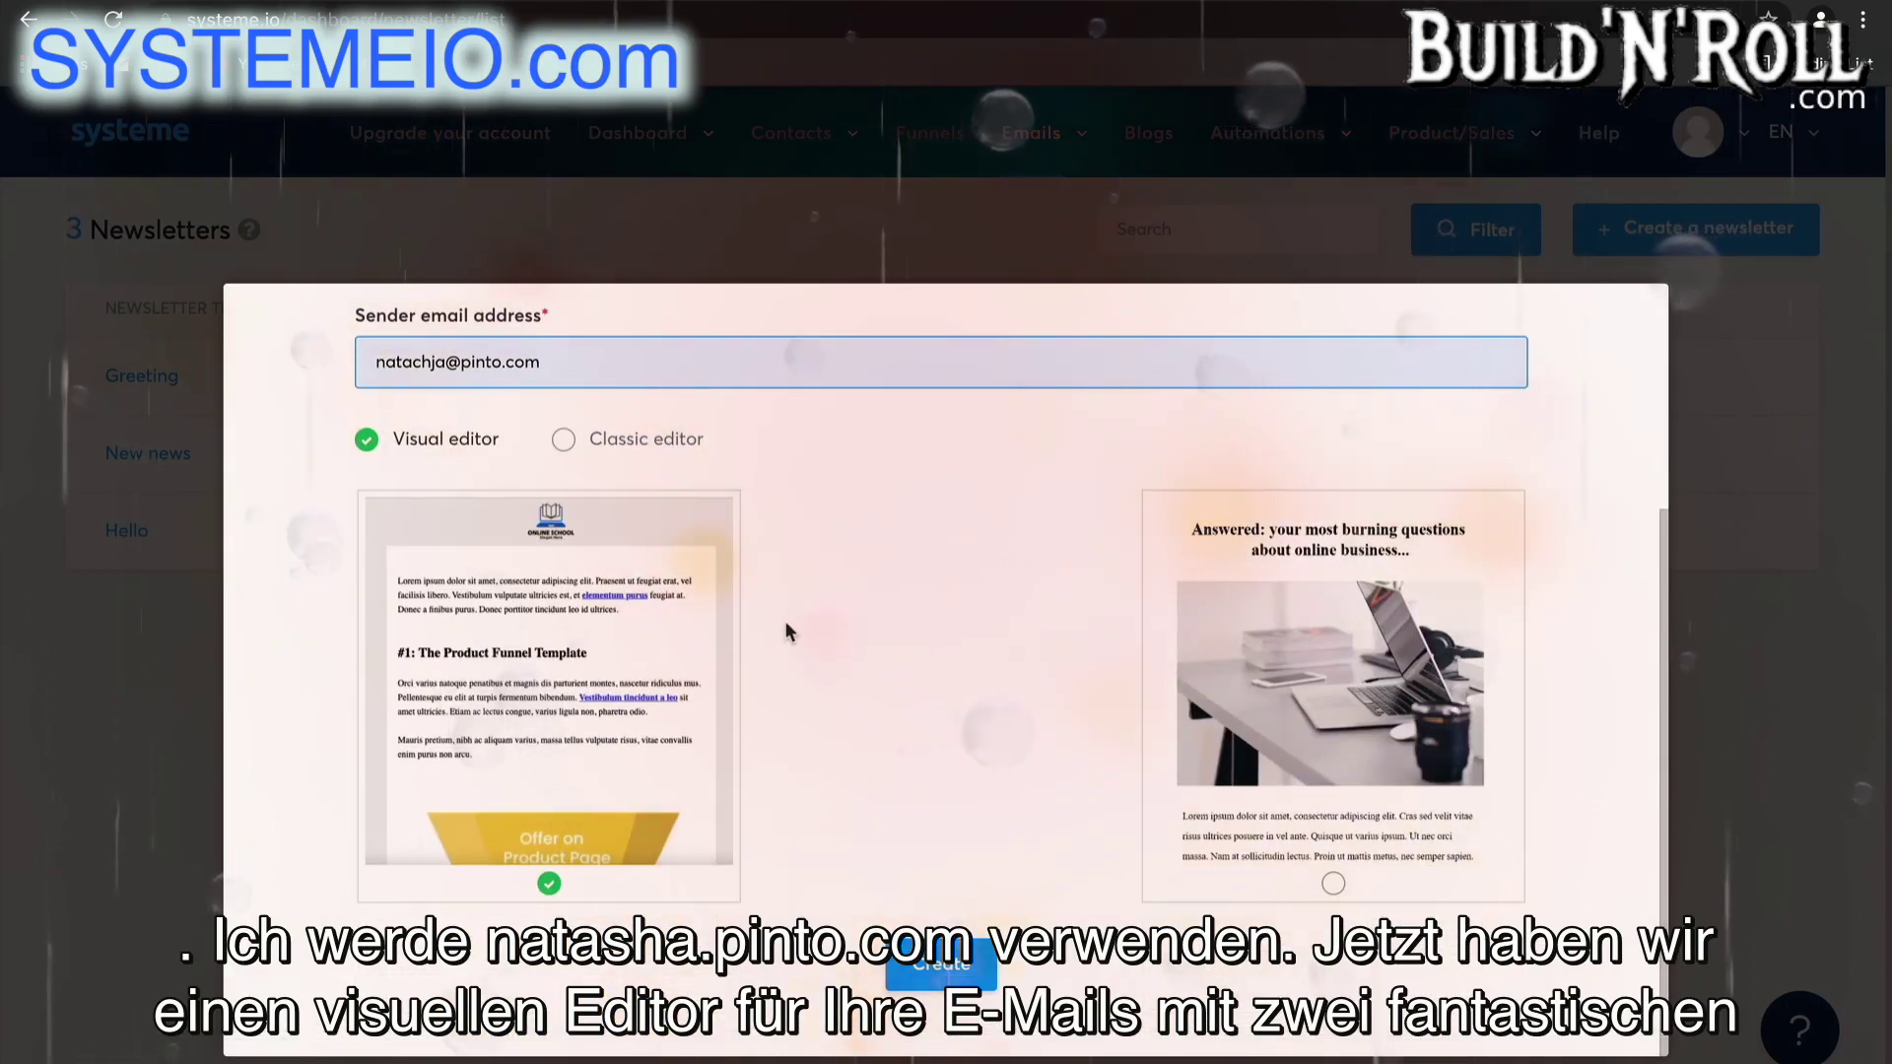
left_click(619, 438)
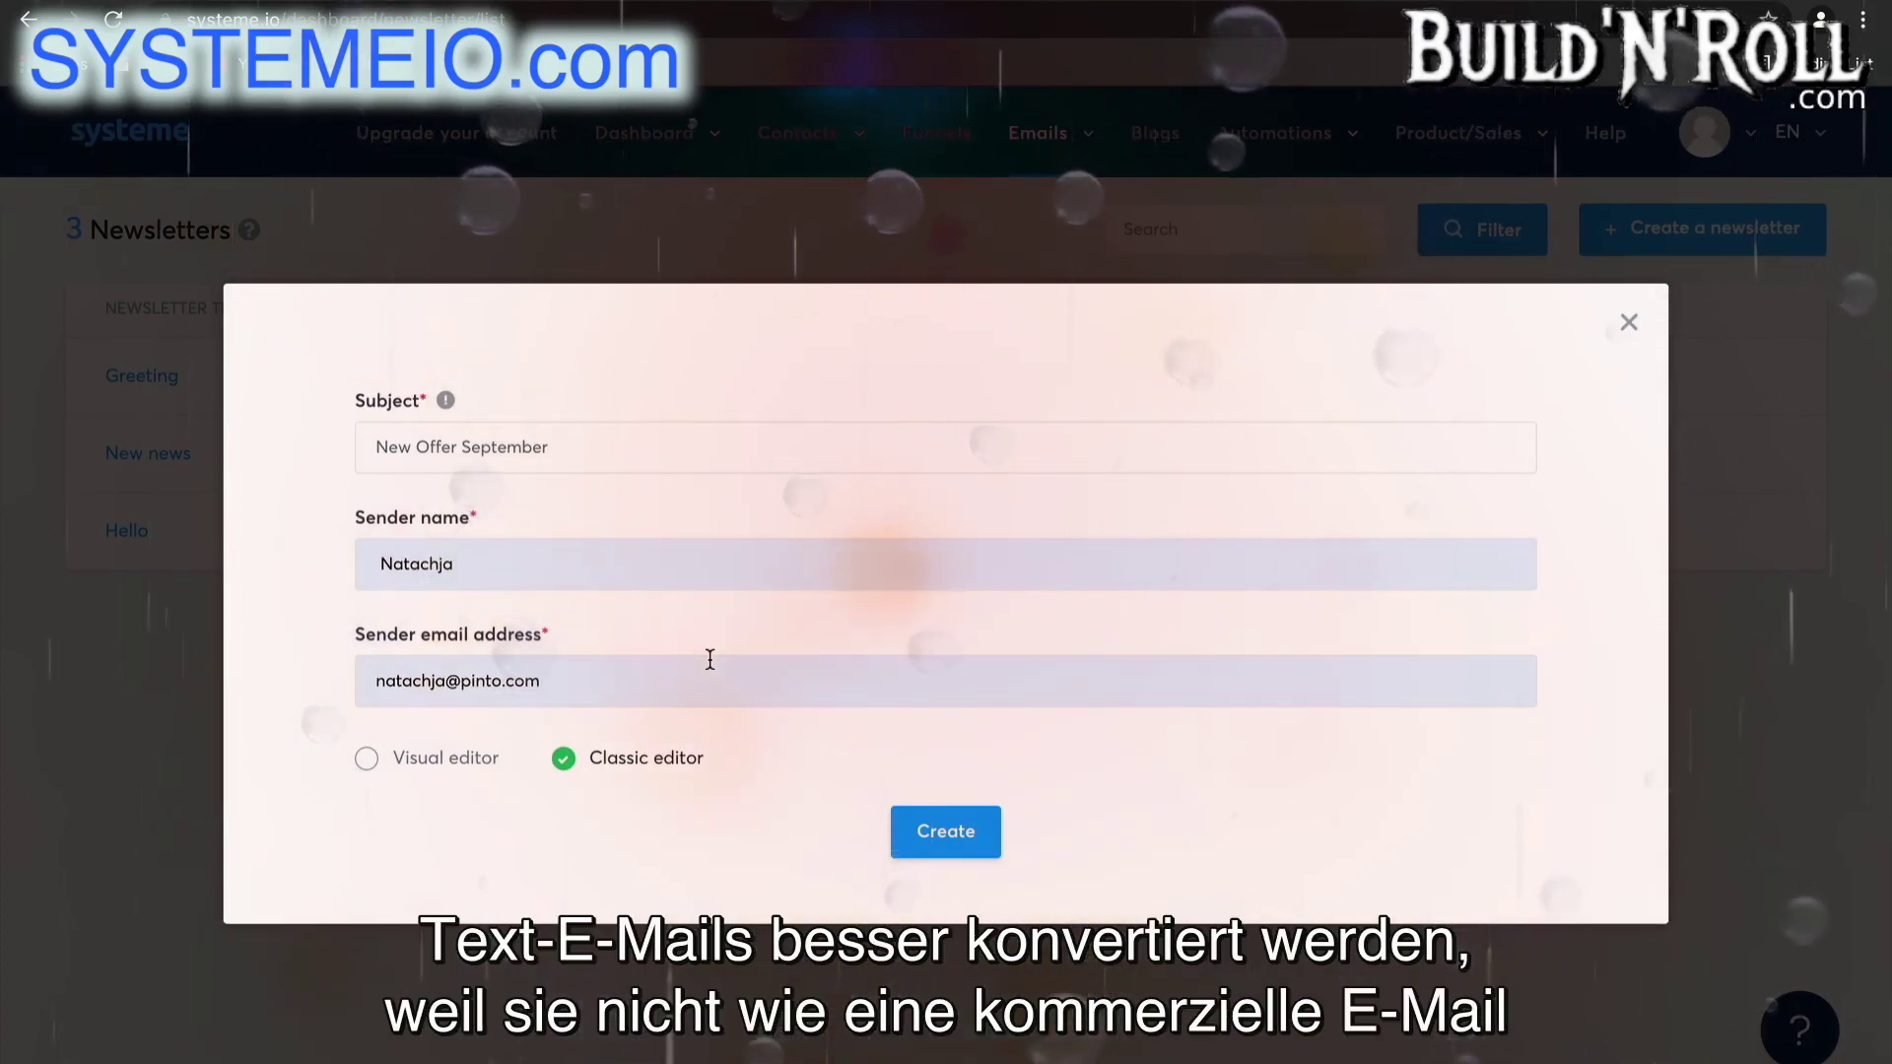
left_click(939, 833)
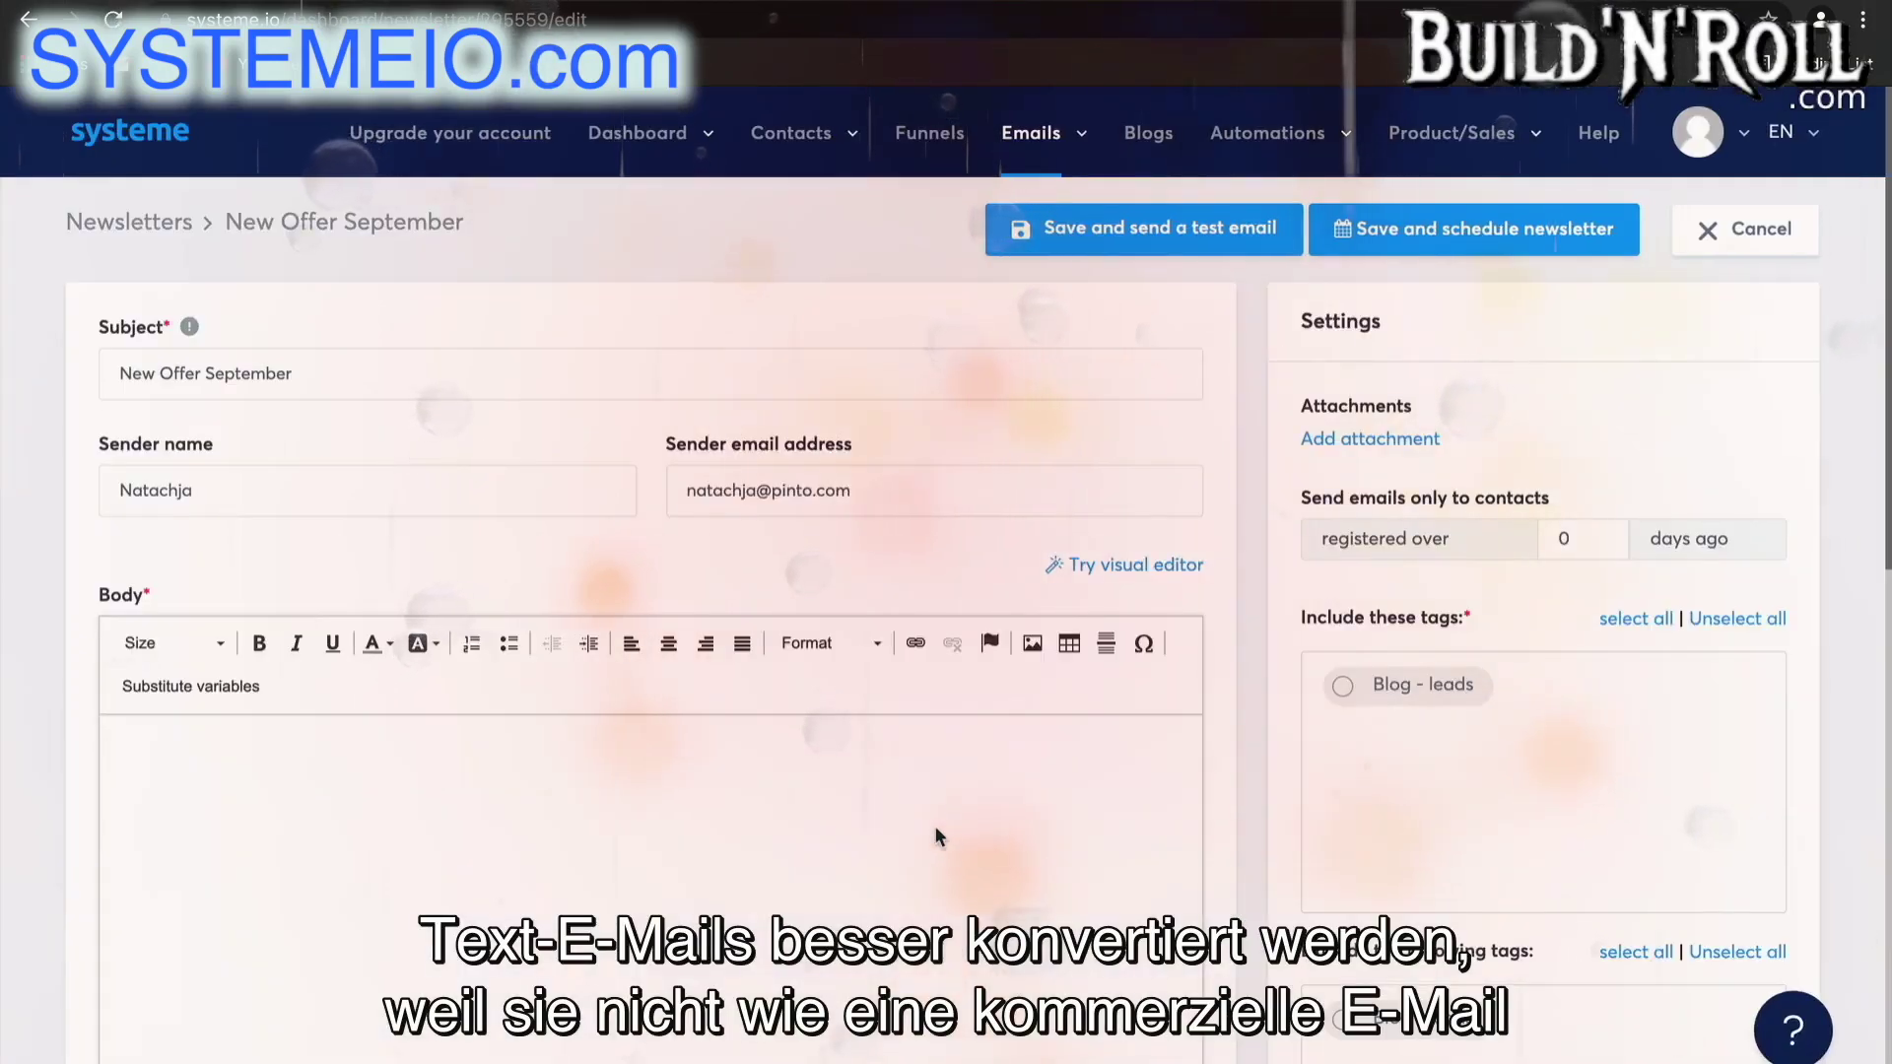
- Write the newsletter body as "Hey there" followed, after a blank line, by "I would like to..."
scroll(936, 830, "down", 1)
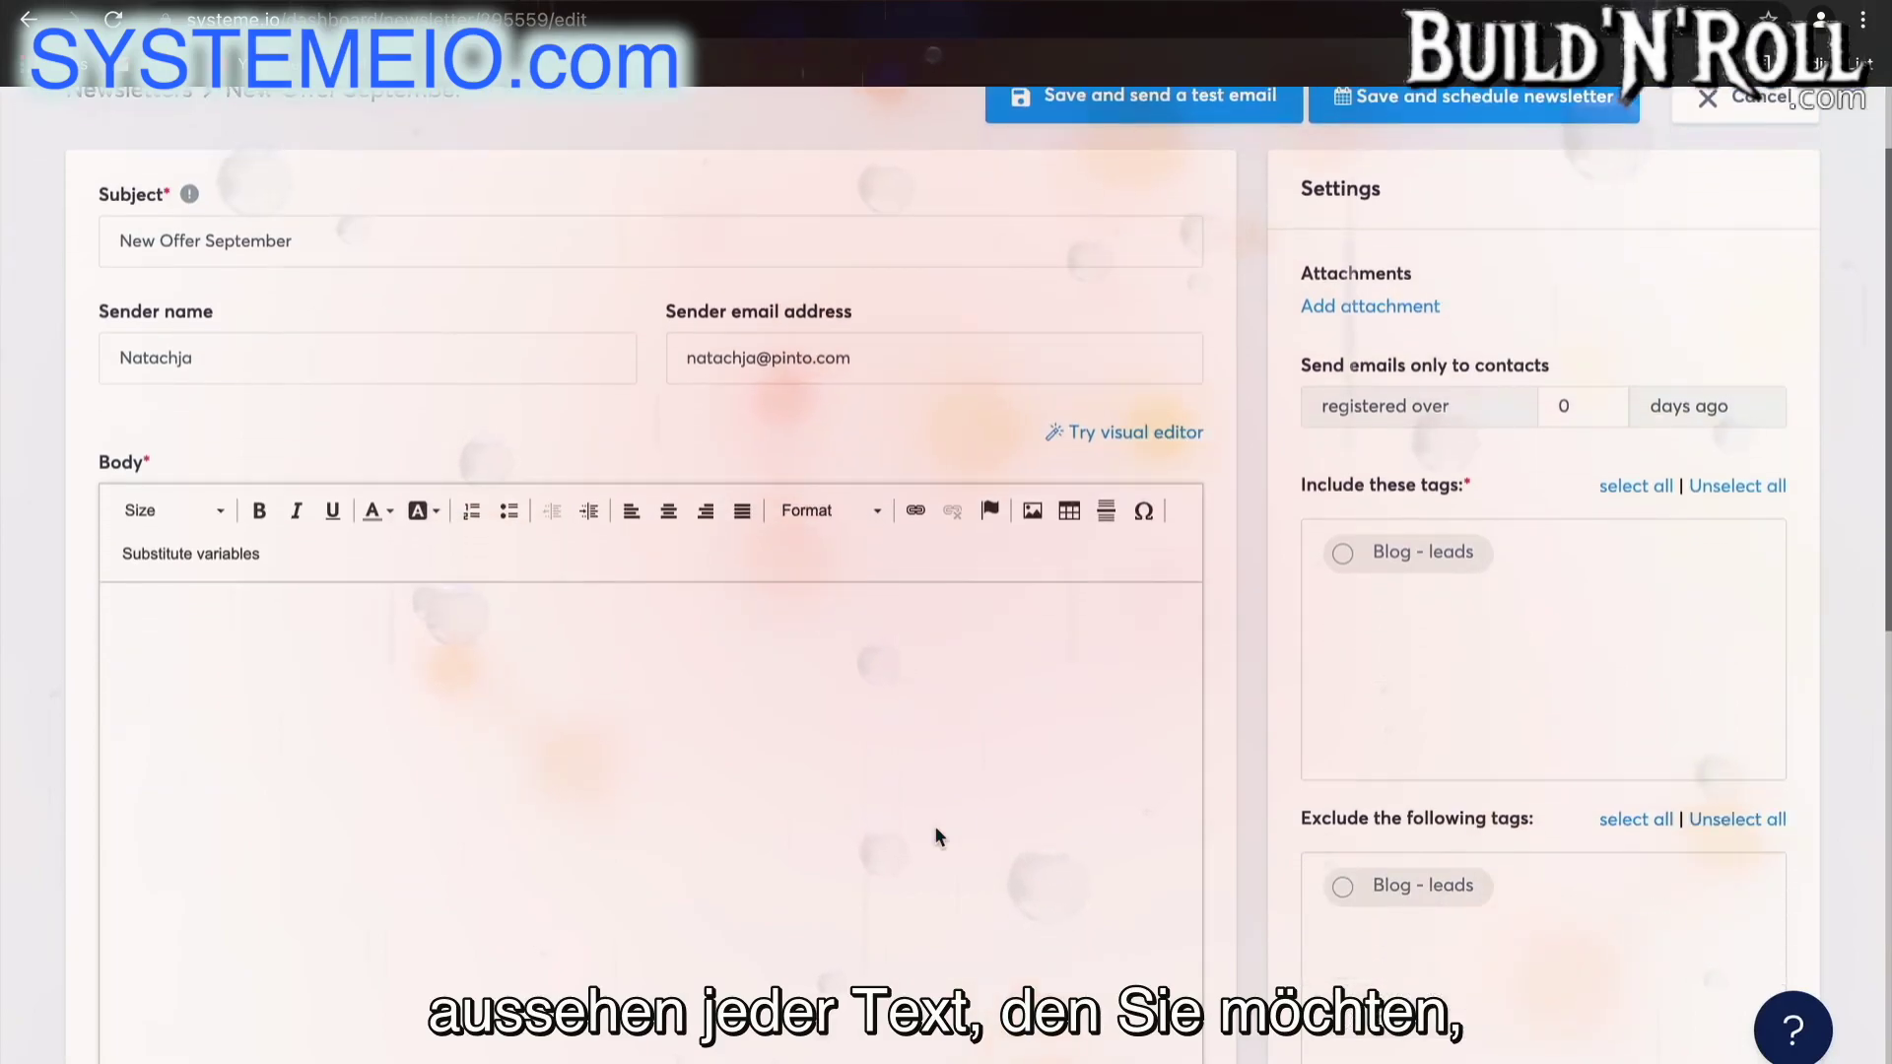
left_click(597, 667)
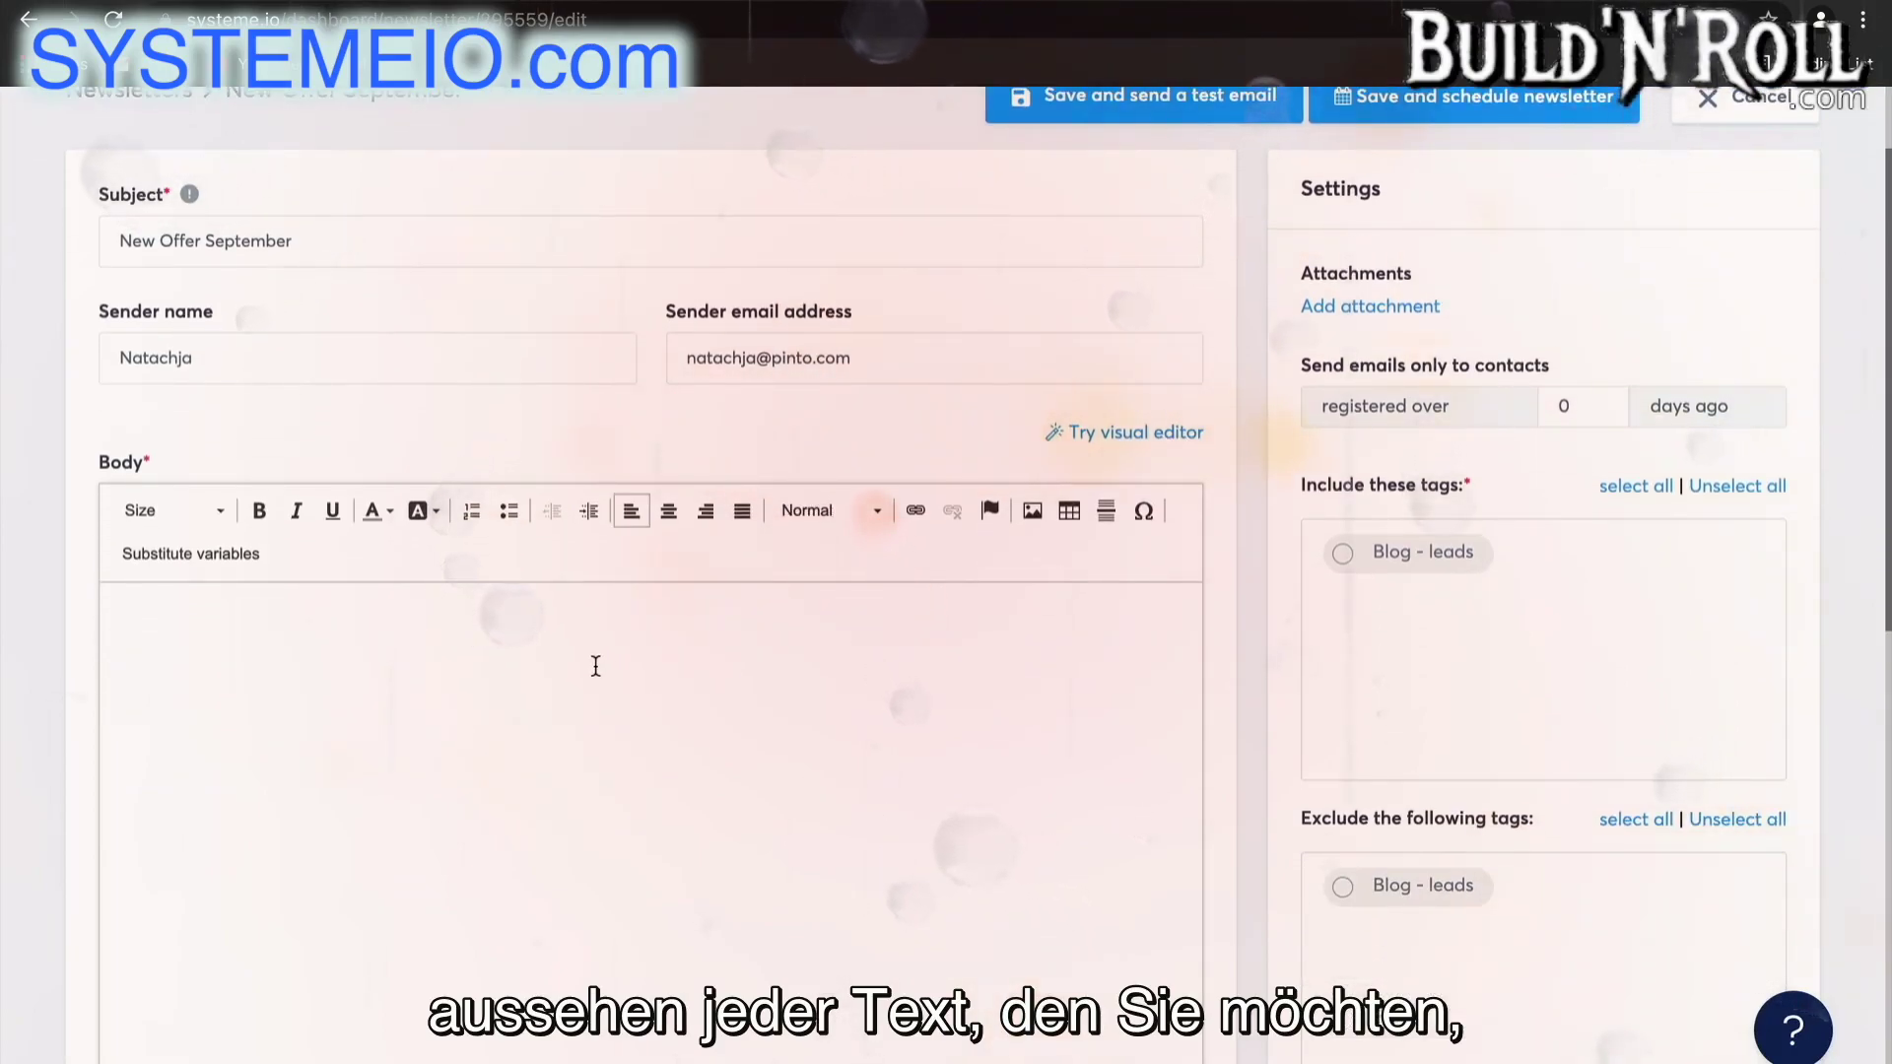
type("Hey th")
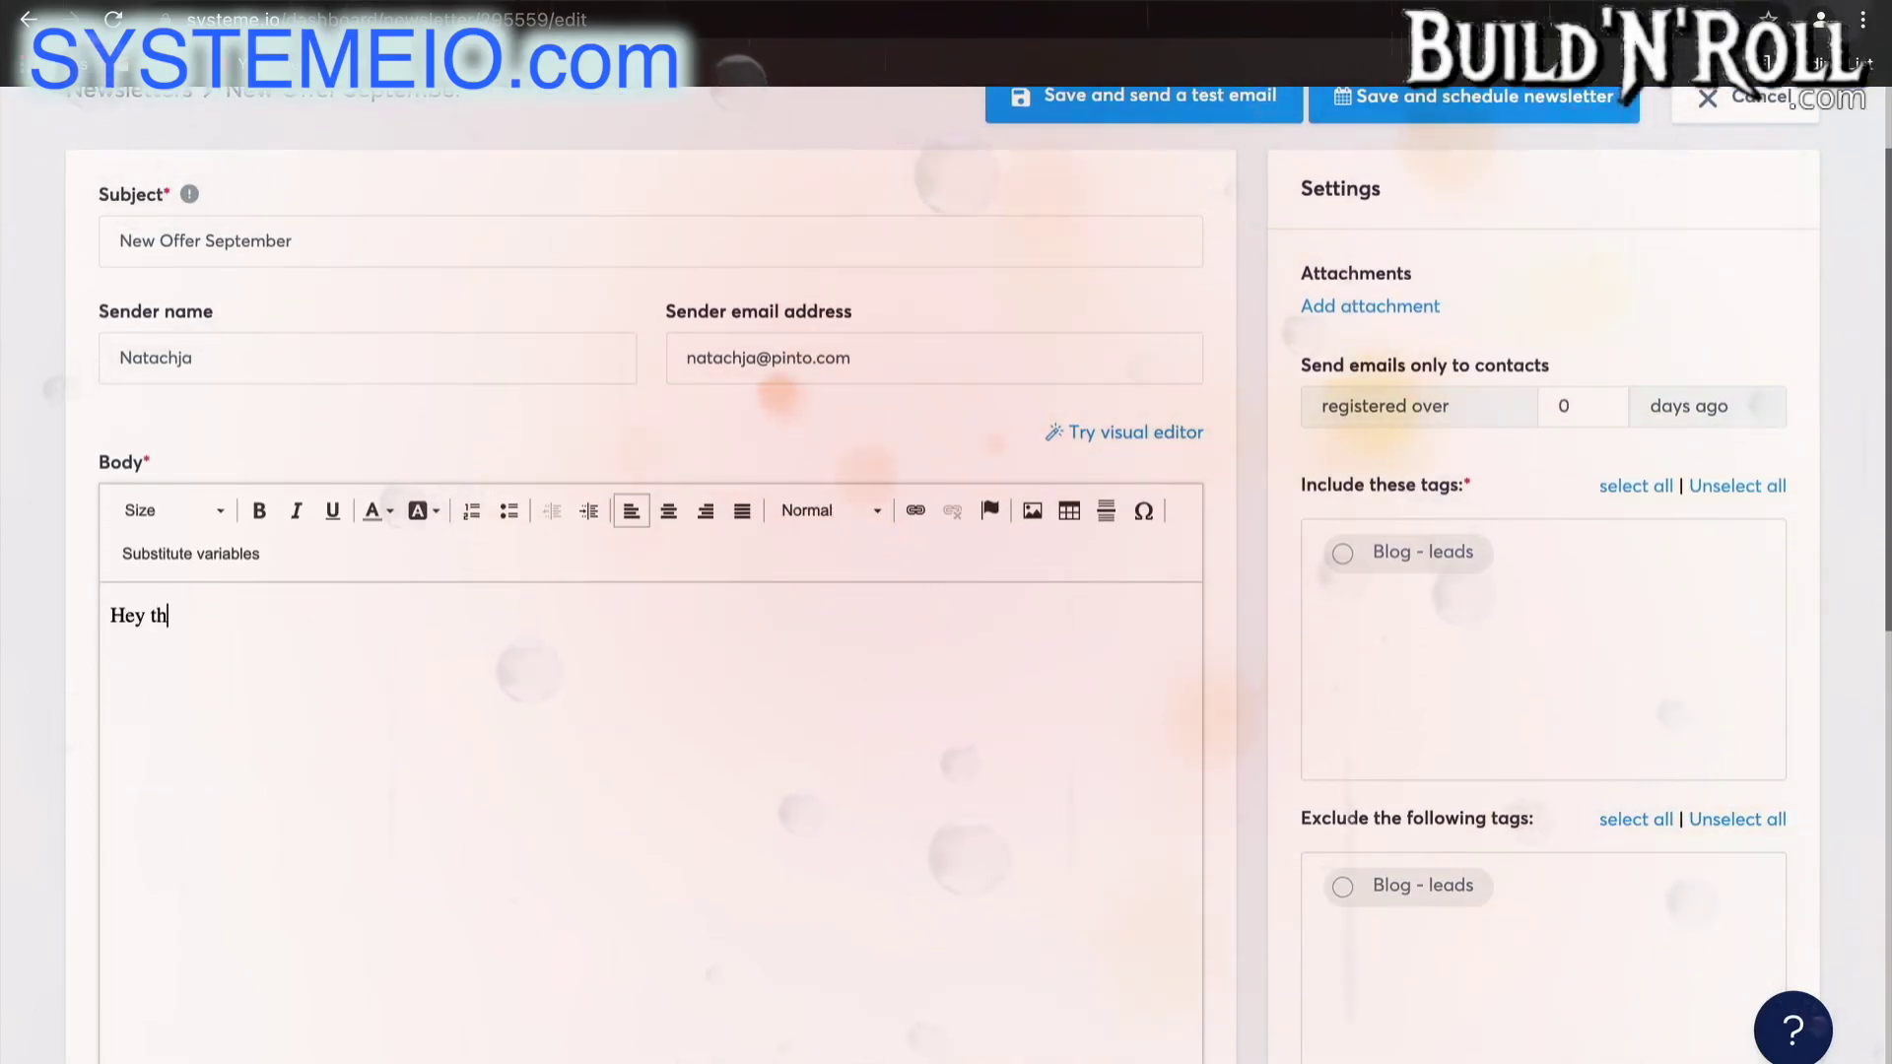
type("ere  ")
type("I would like to...")
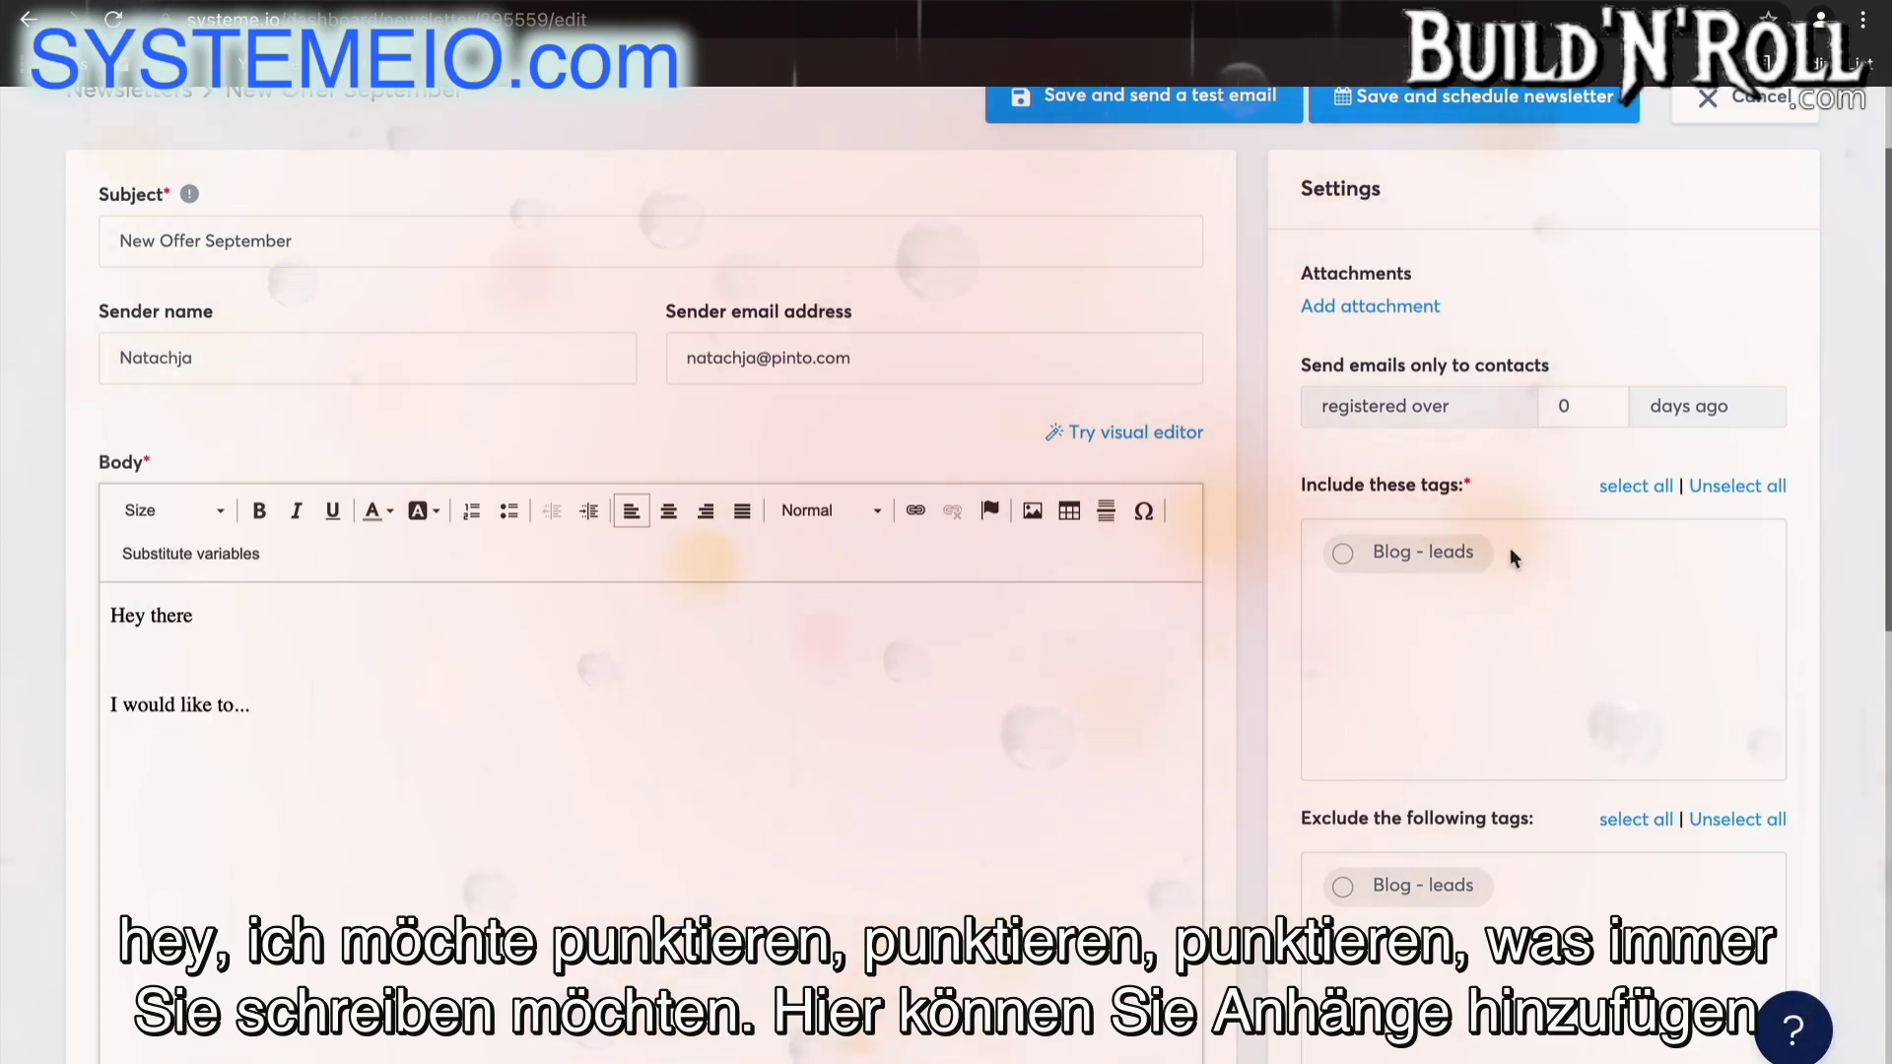
- Target the newsletter at contacts tagged Blog - leads and registered over 5 days ago, and save it for scheduling
left_click(1390, 556)
scroll(1425, 680, "down", 1)
scroll(1425, 680, "down", 3)
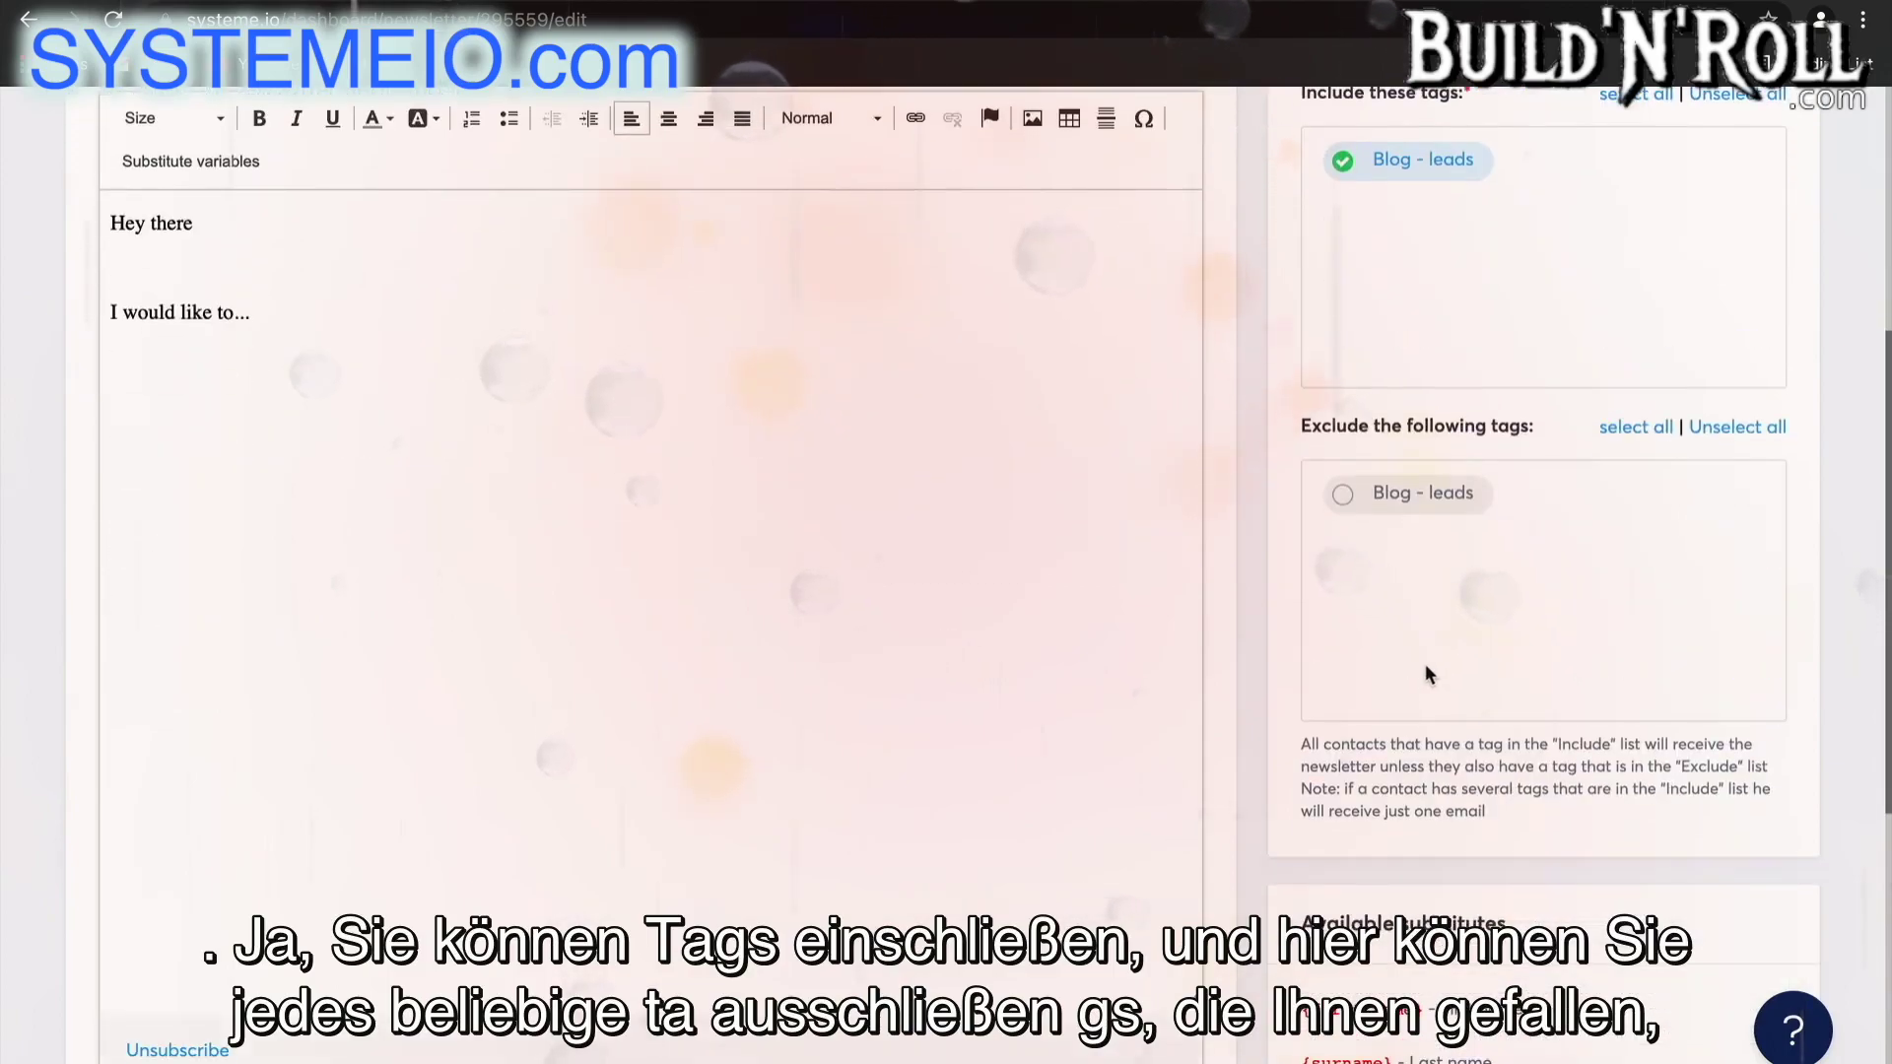
scroll(1524, 762, "down", 3)
scroll(1523, 762, "down", 1)
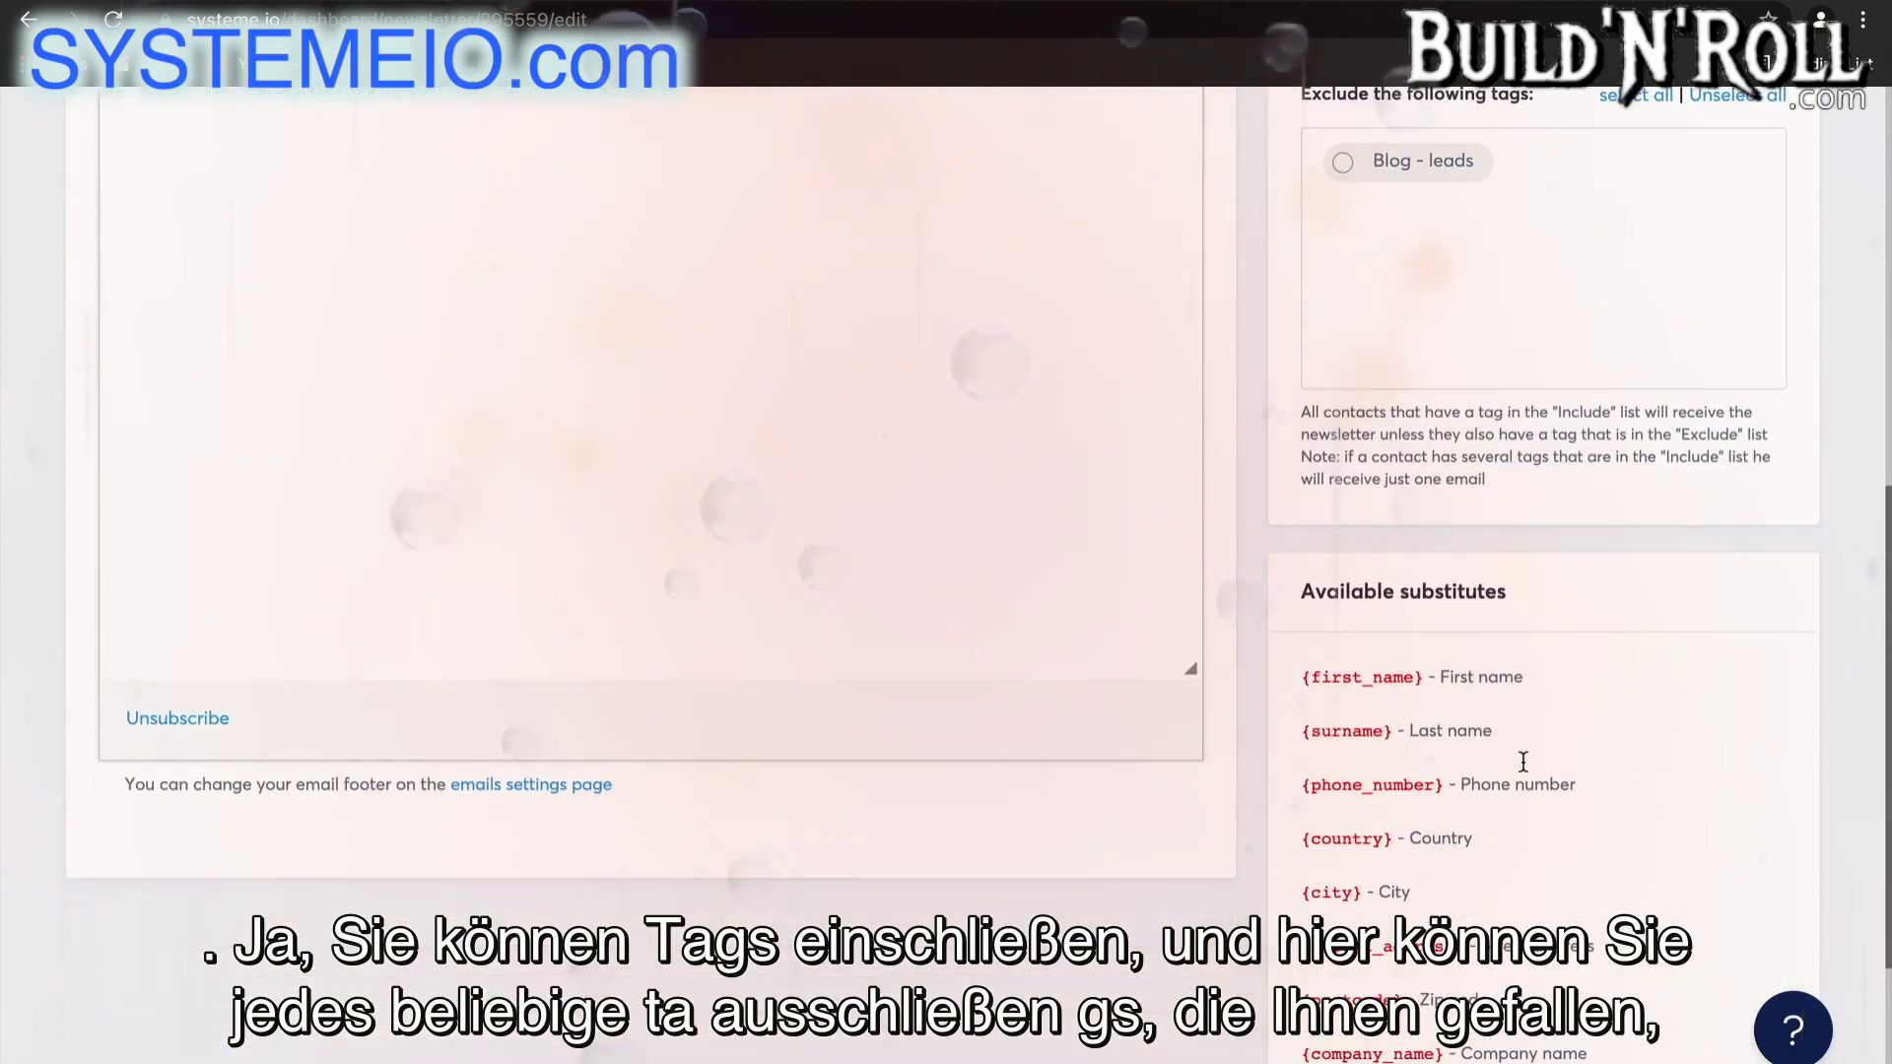
scroll(1481, 345, "down", 5)
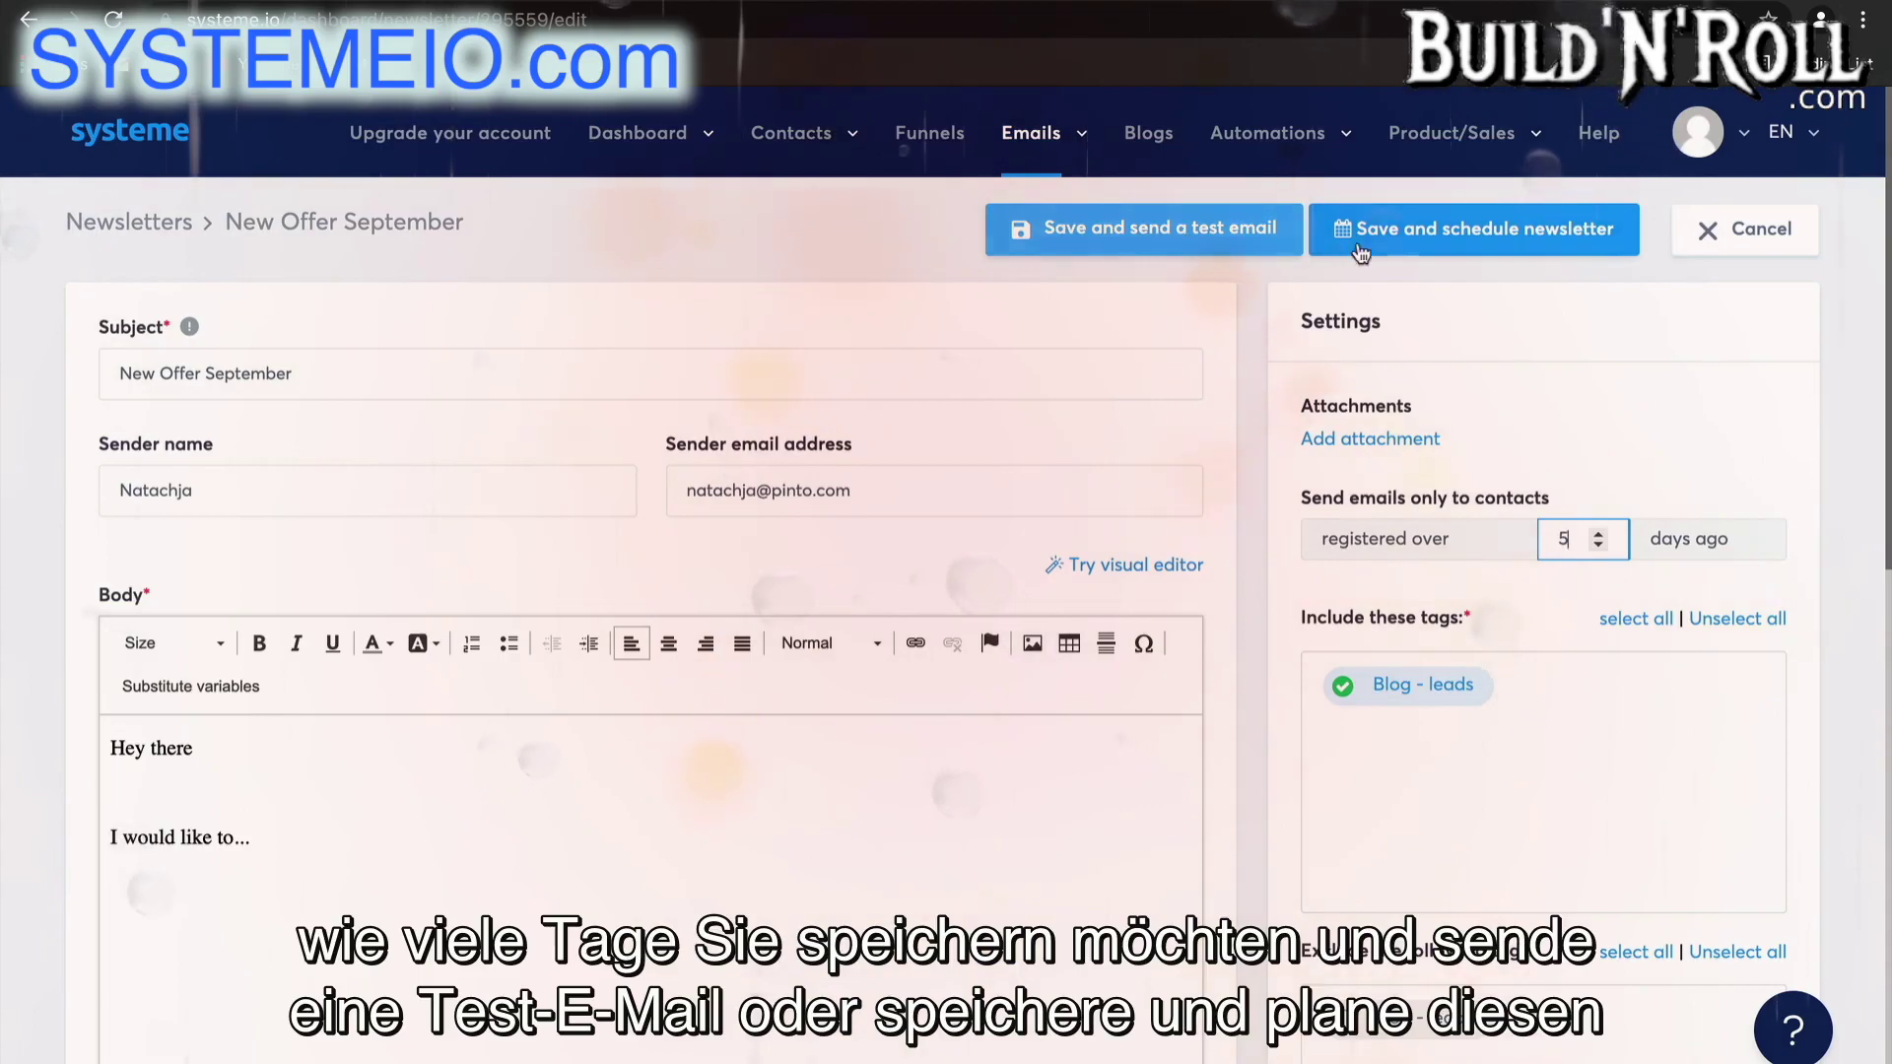
left_click(1450, 247)
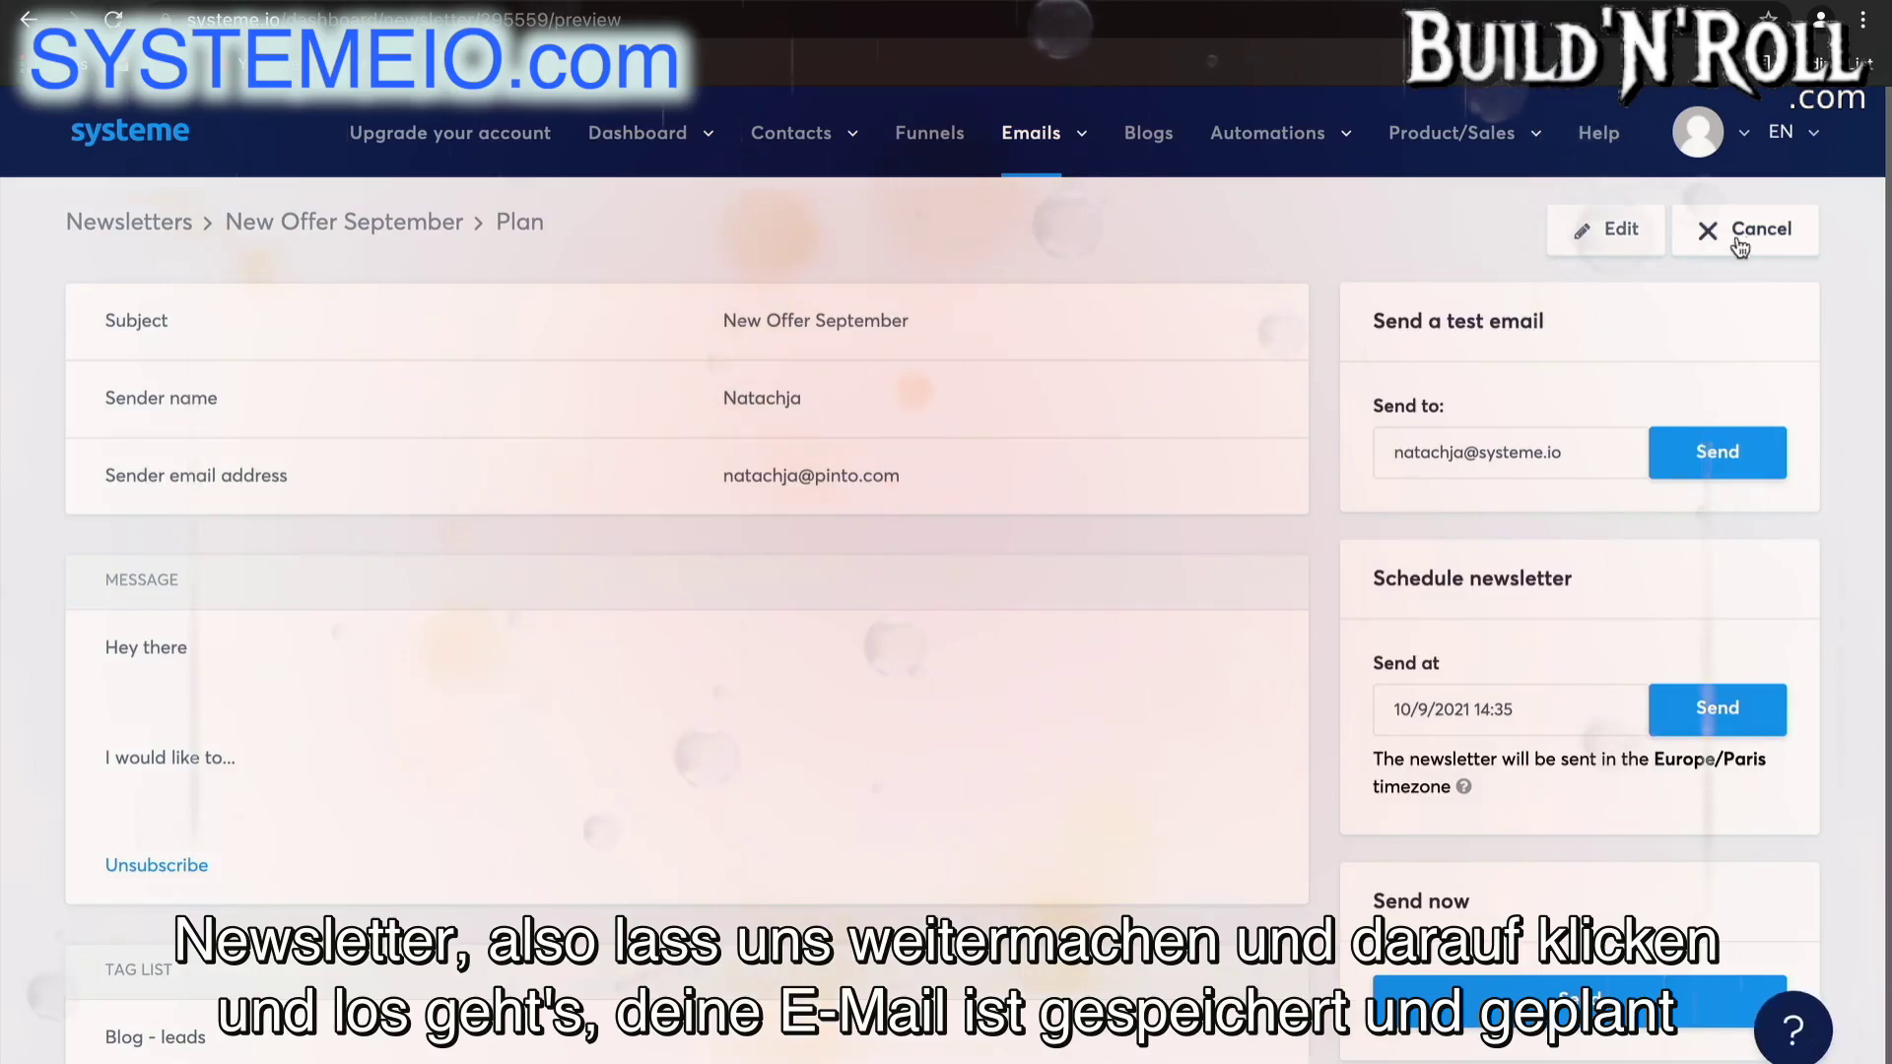
- Create an email campaign named "5 day coaching course" without a description
mouse_move(1065, 130)
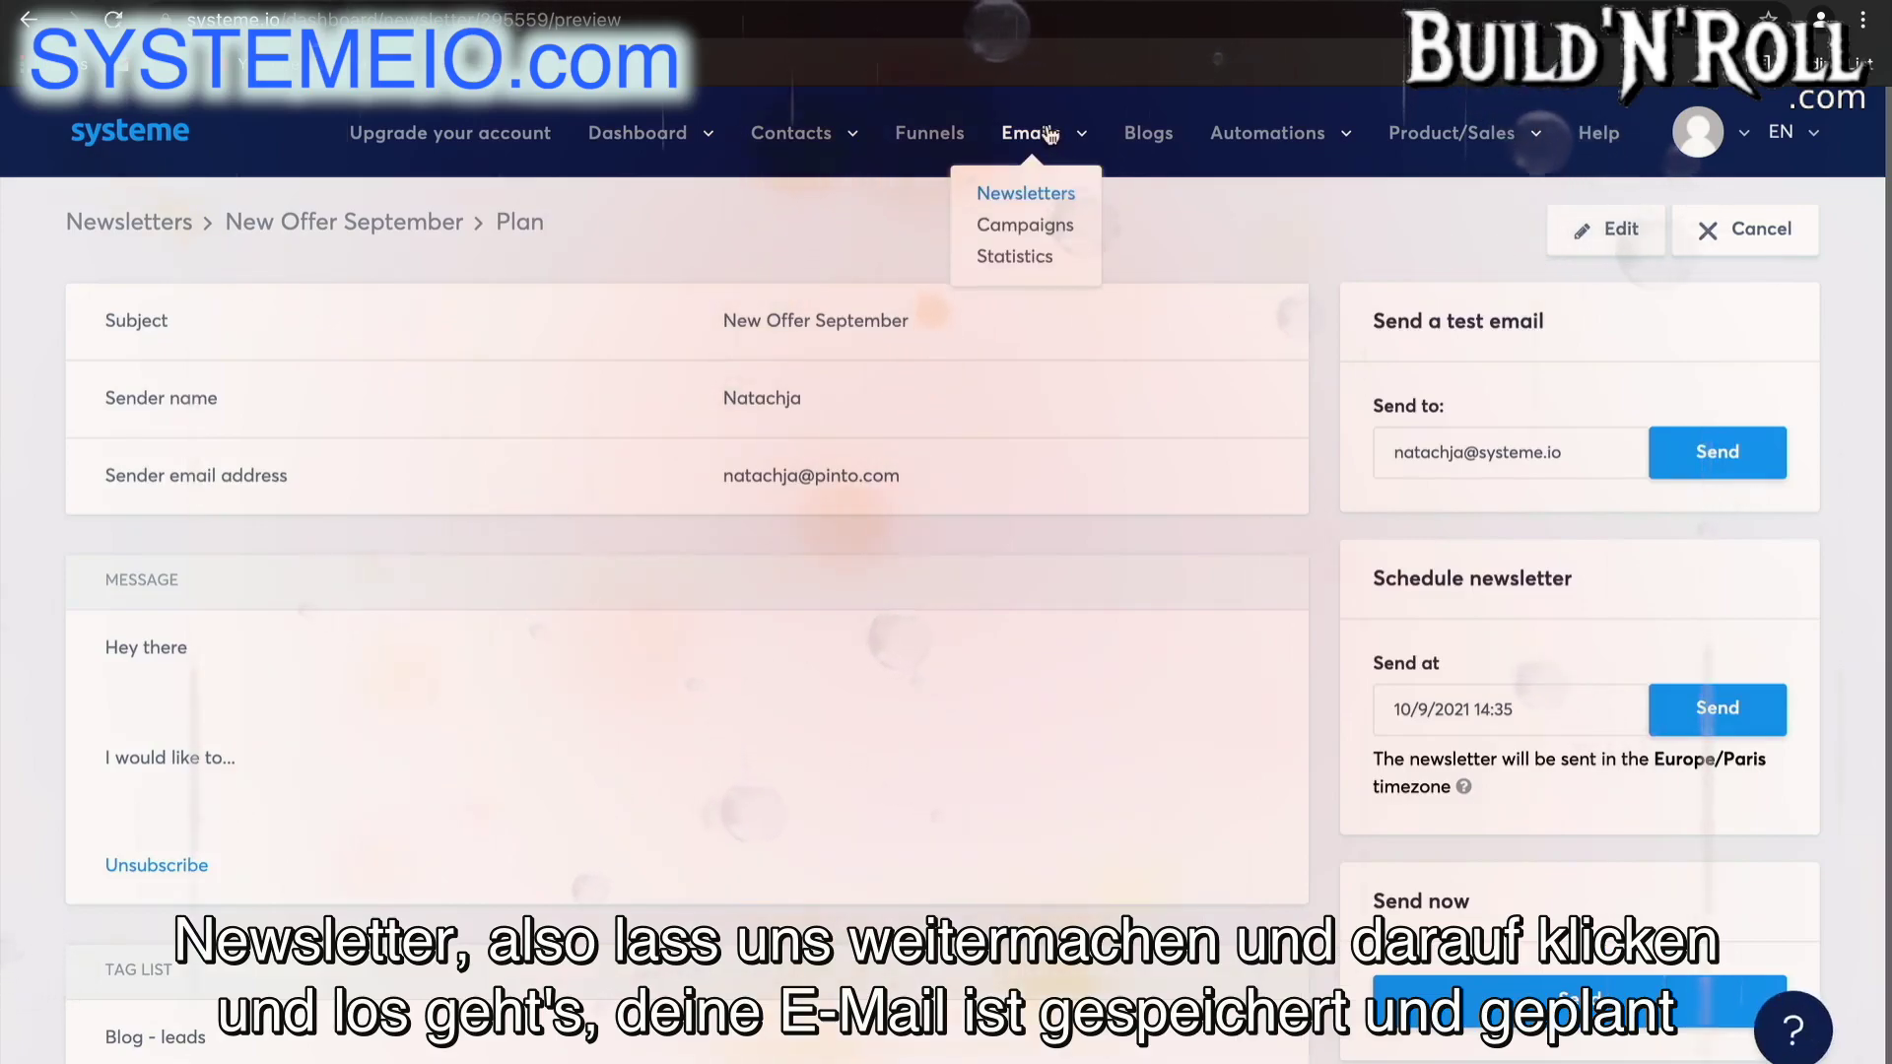
left_click(1057, 235)
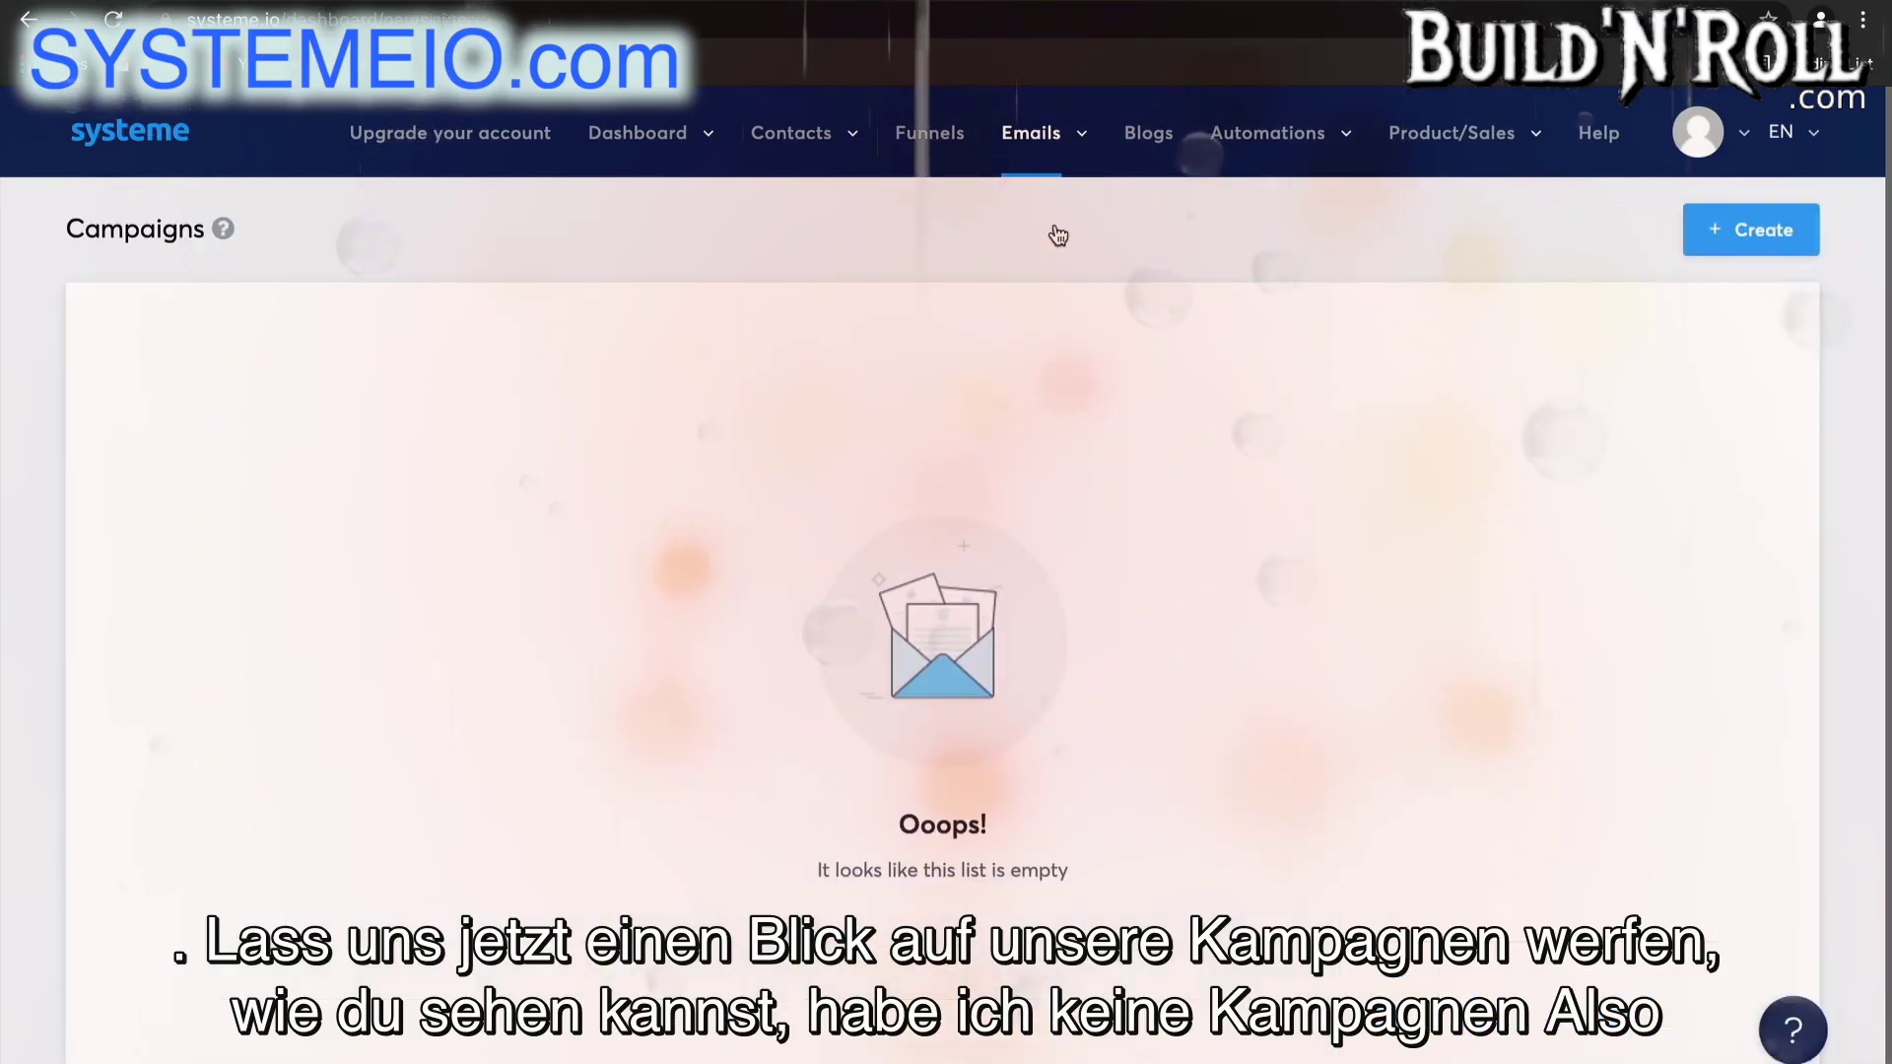
left_click(1772, 230)
type("5 day coaching course")
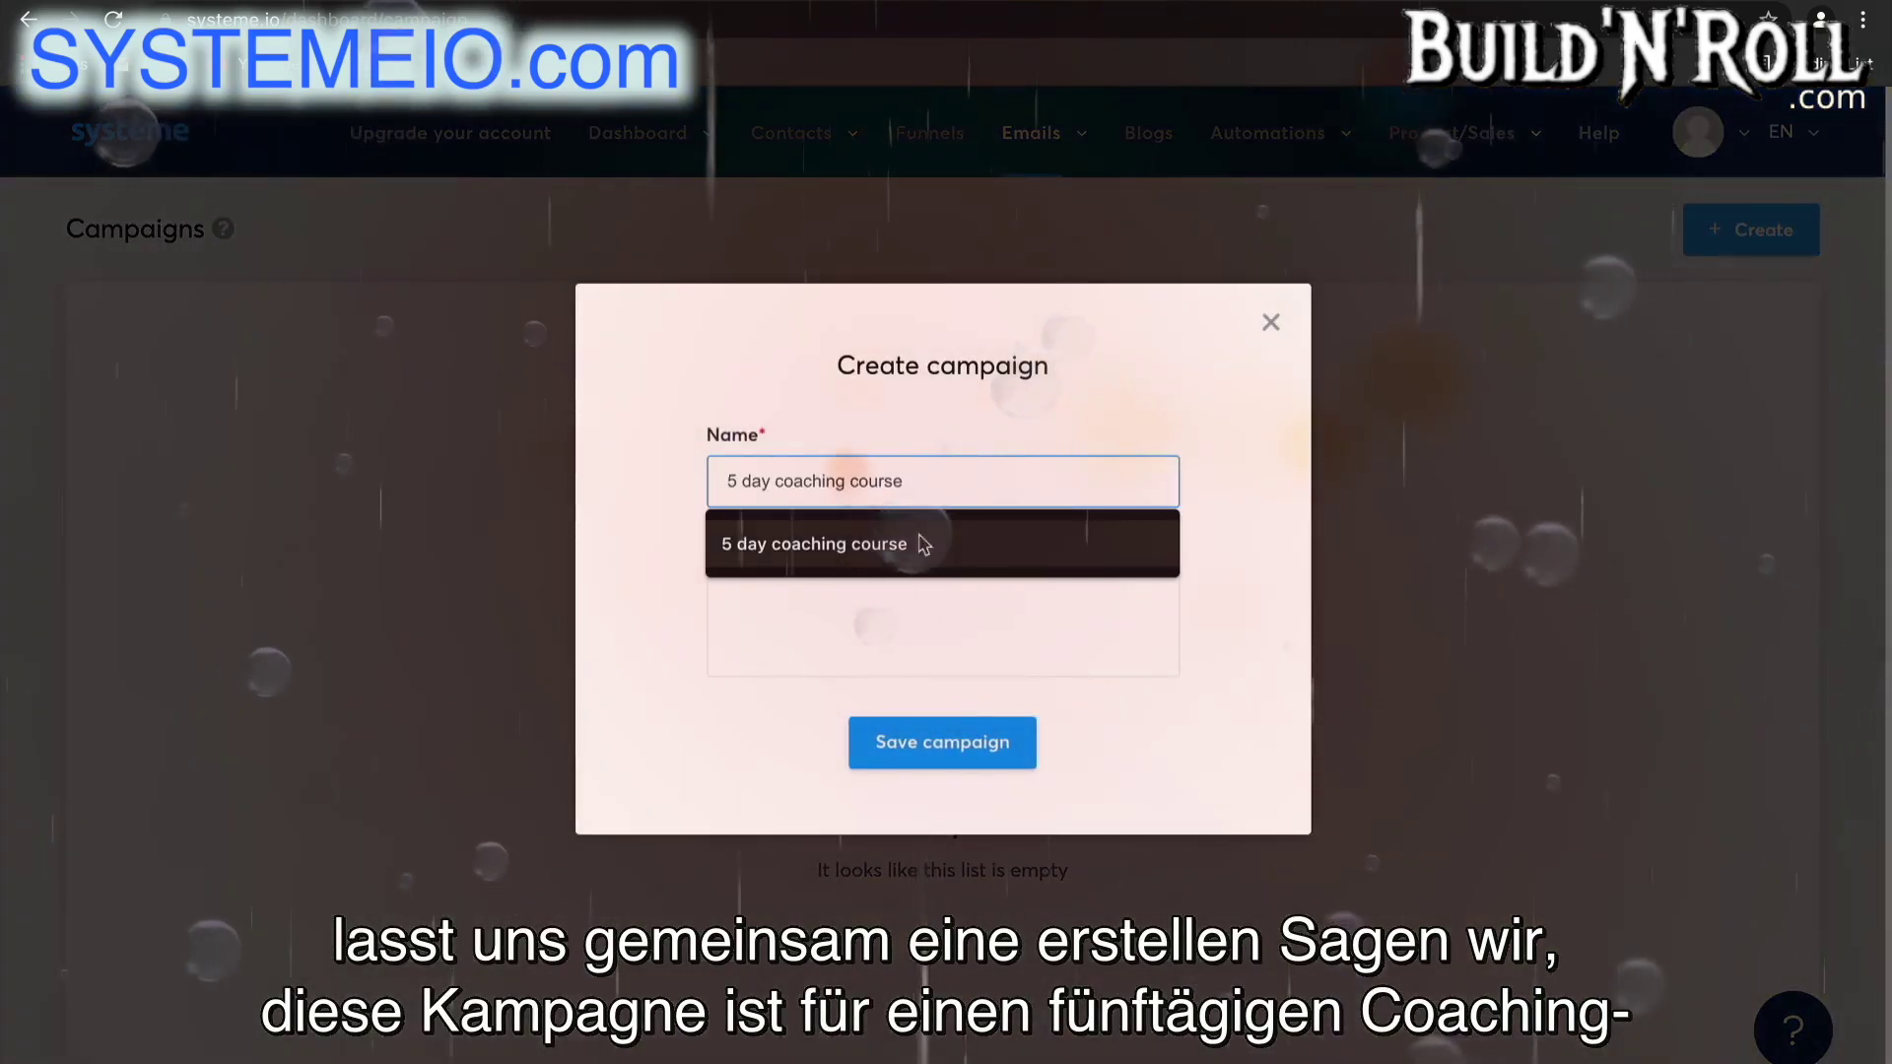
left_click(890, 544)
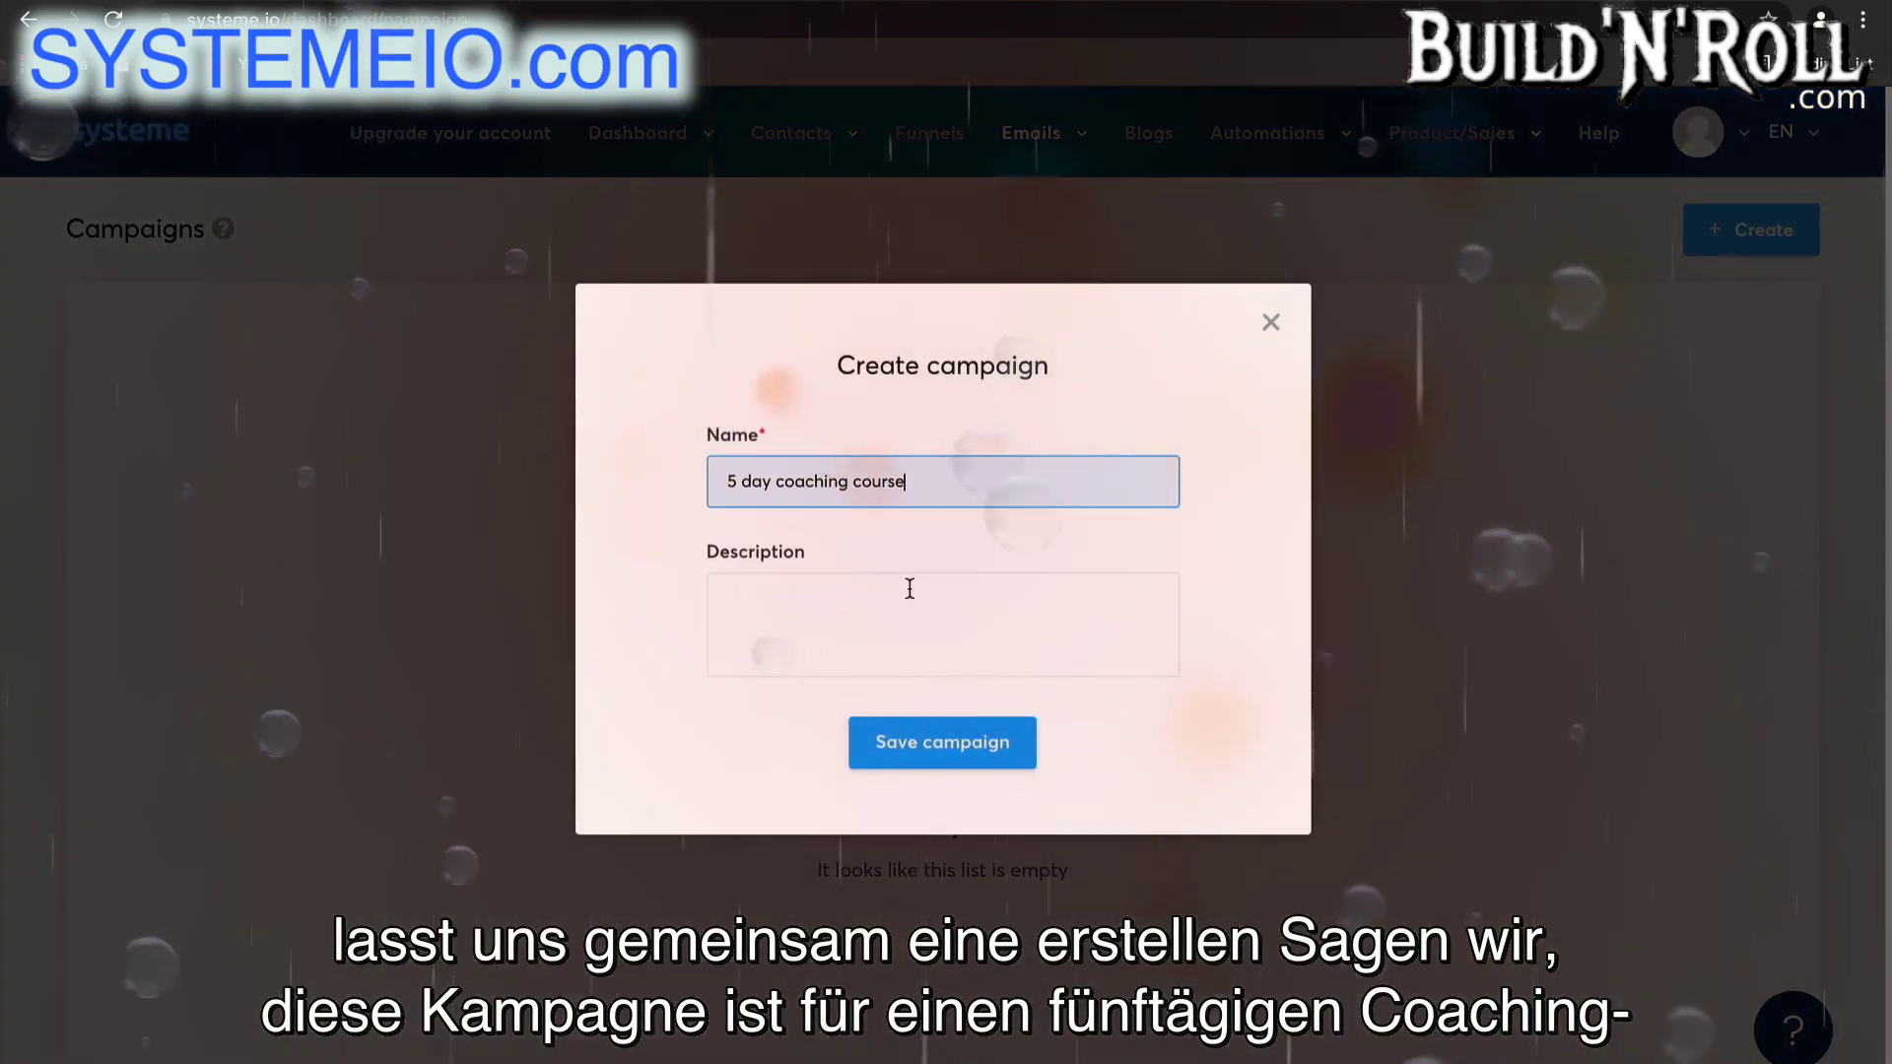
left_click(998, 731)
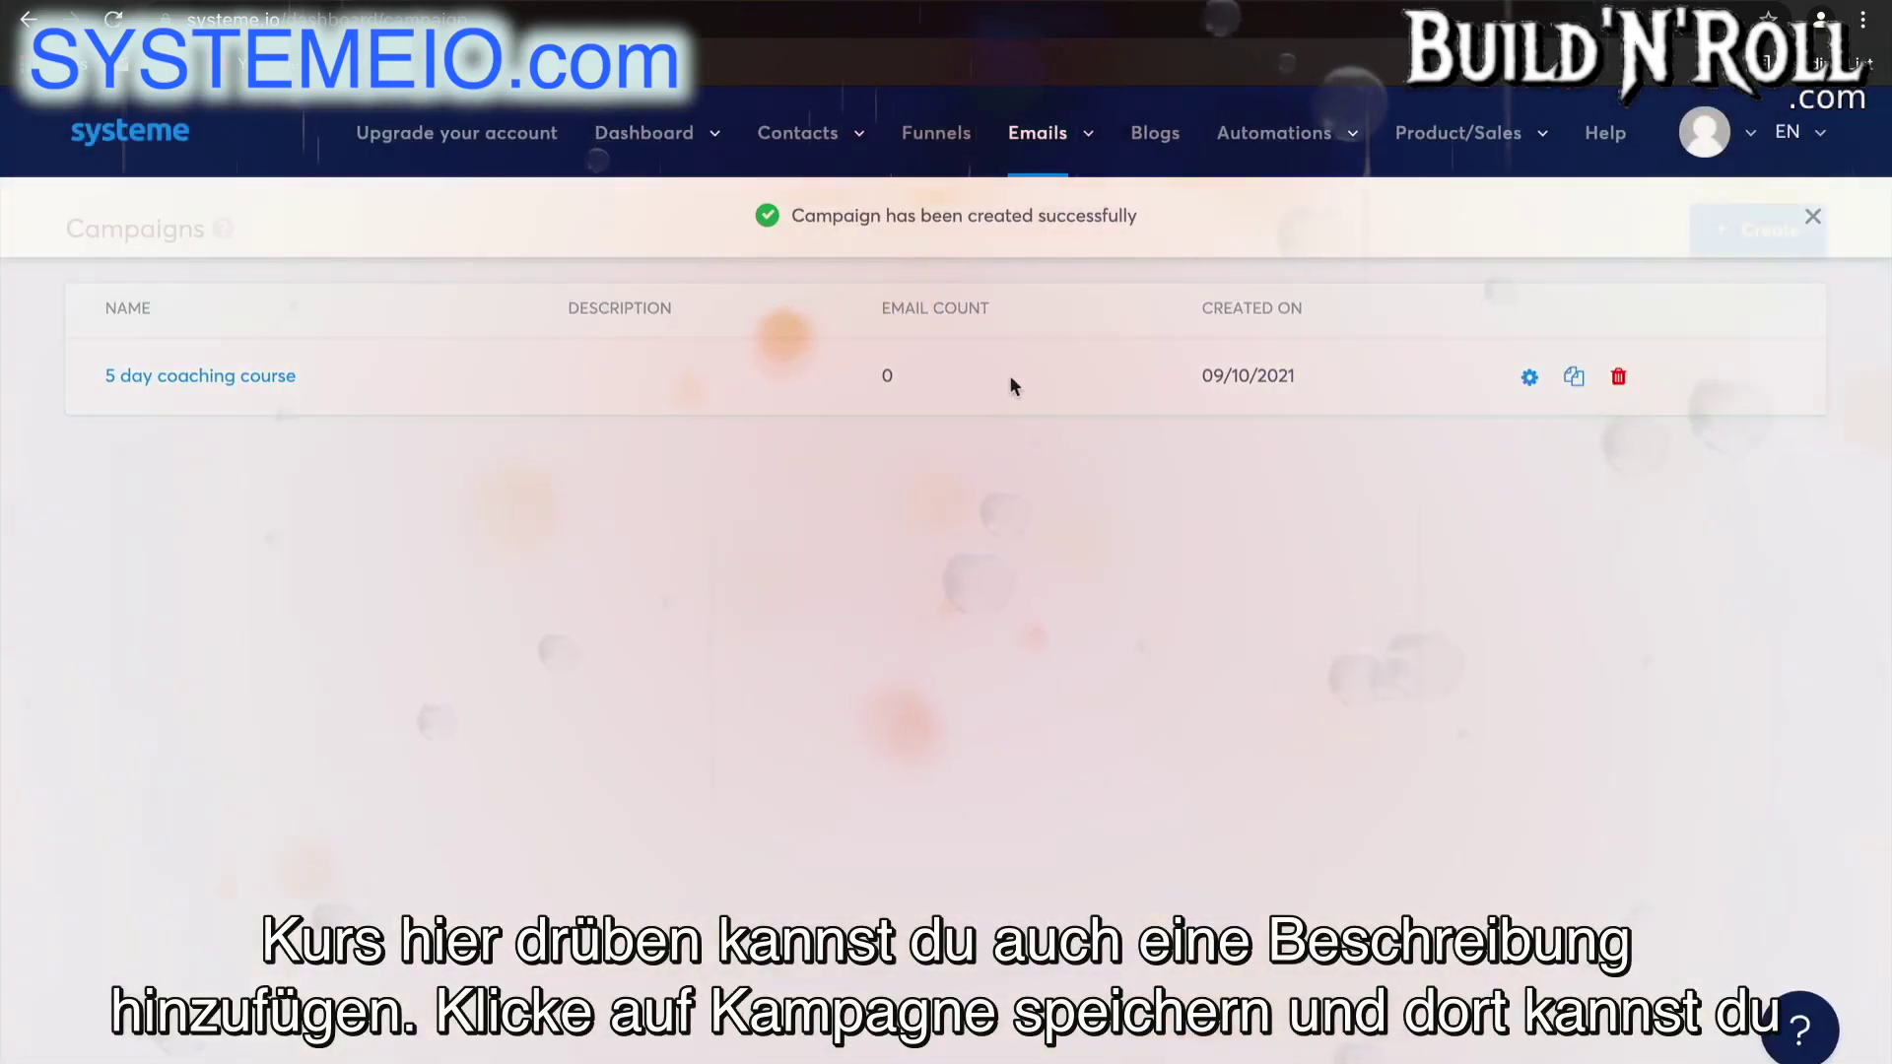
- Add an email to the 5 day coaching course campaign and fill in the sender's name and sender email address
left_click(260, 384)
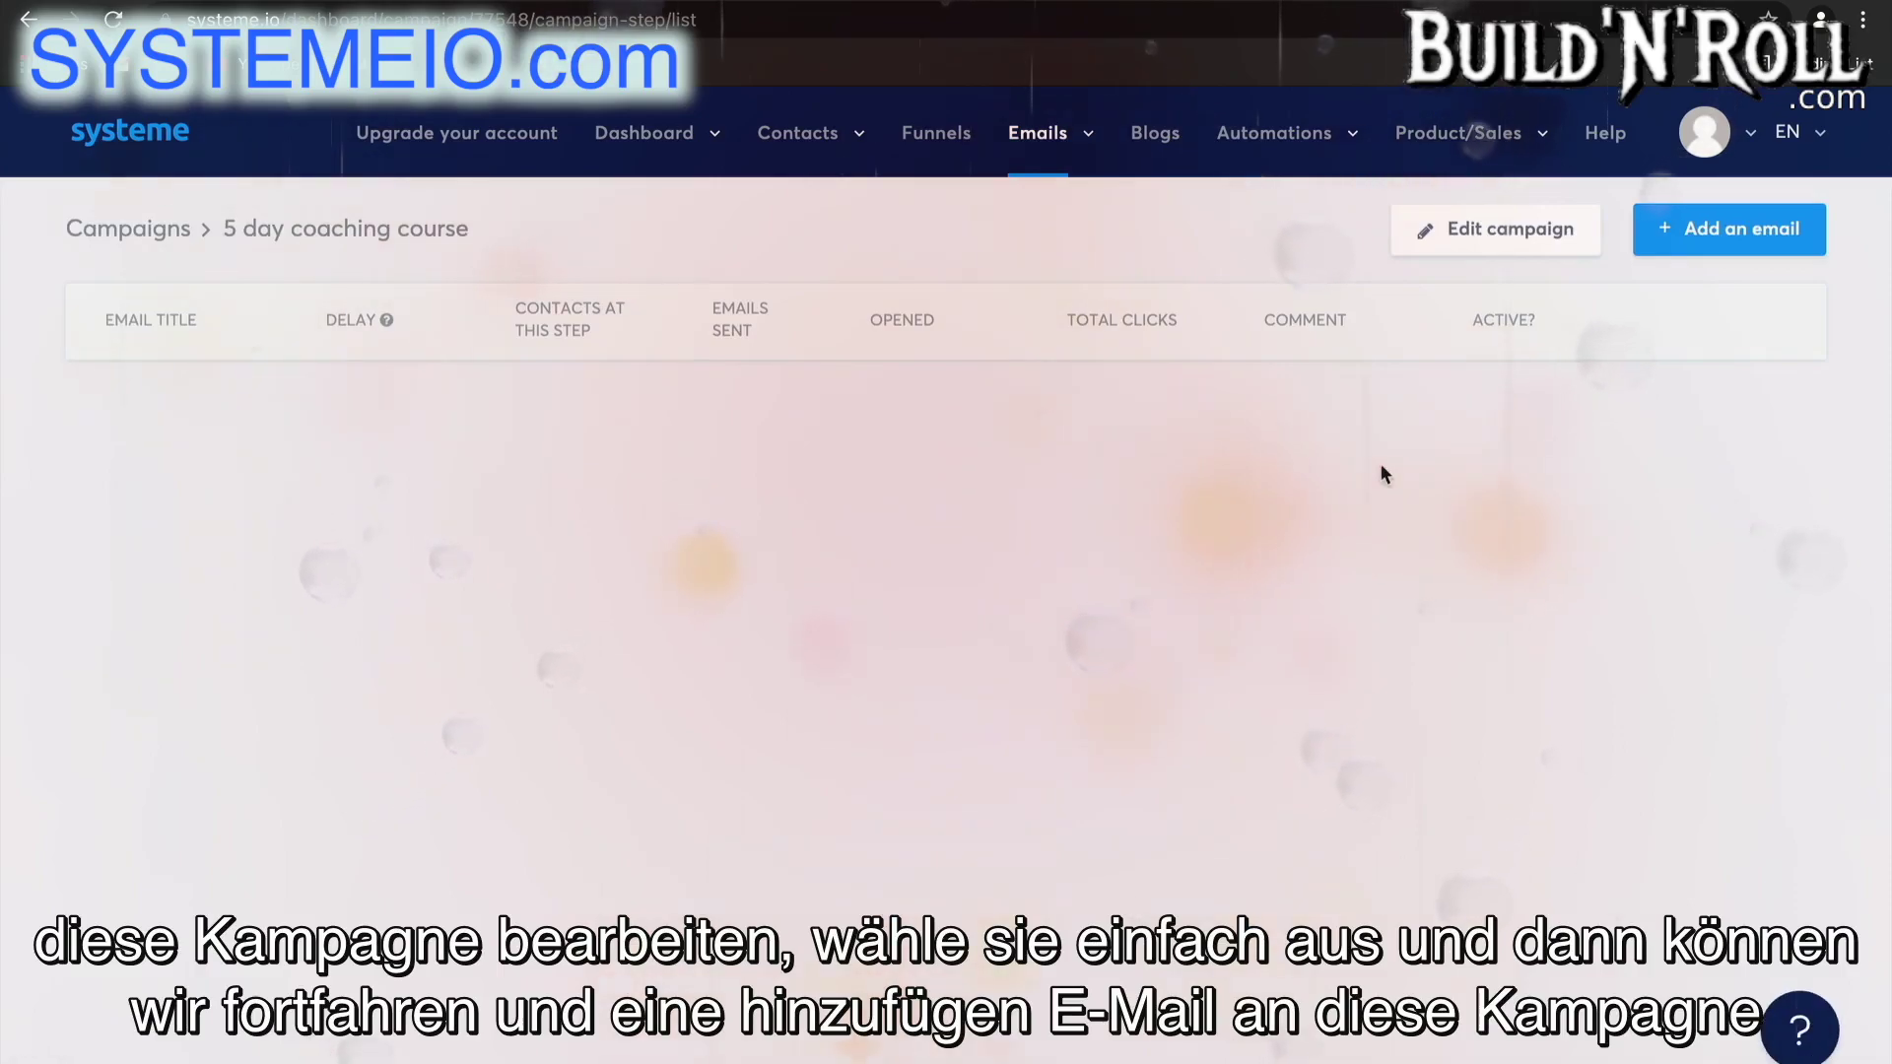
left_click(1777, 250)
type("Nata")
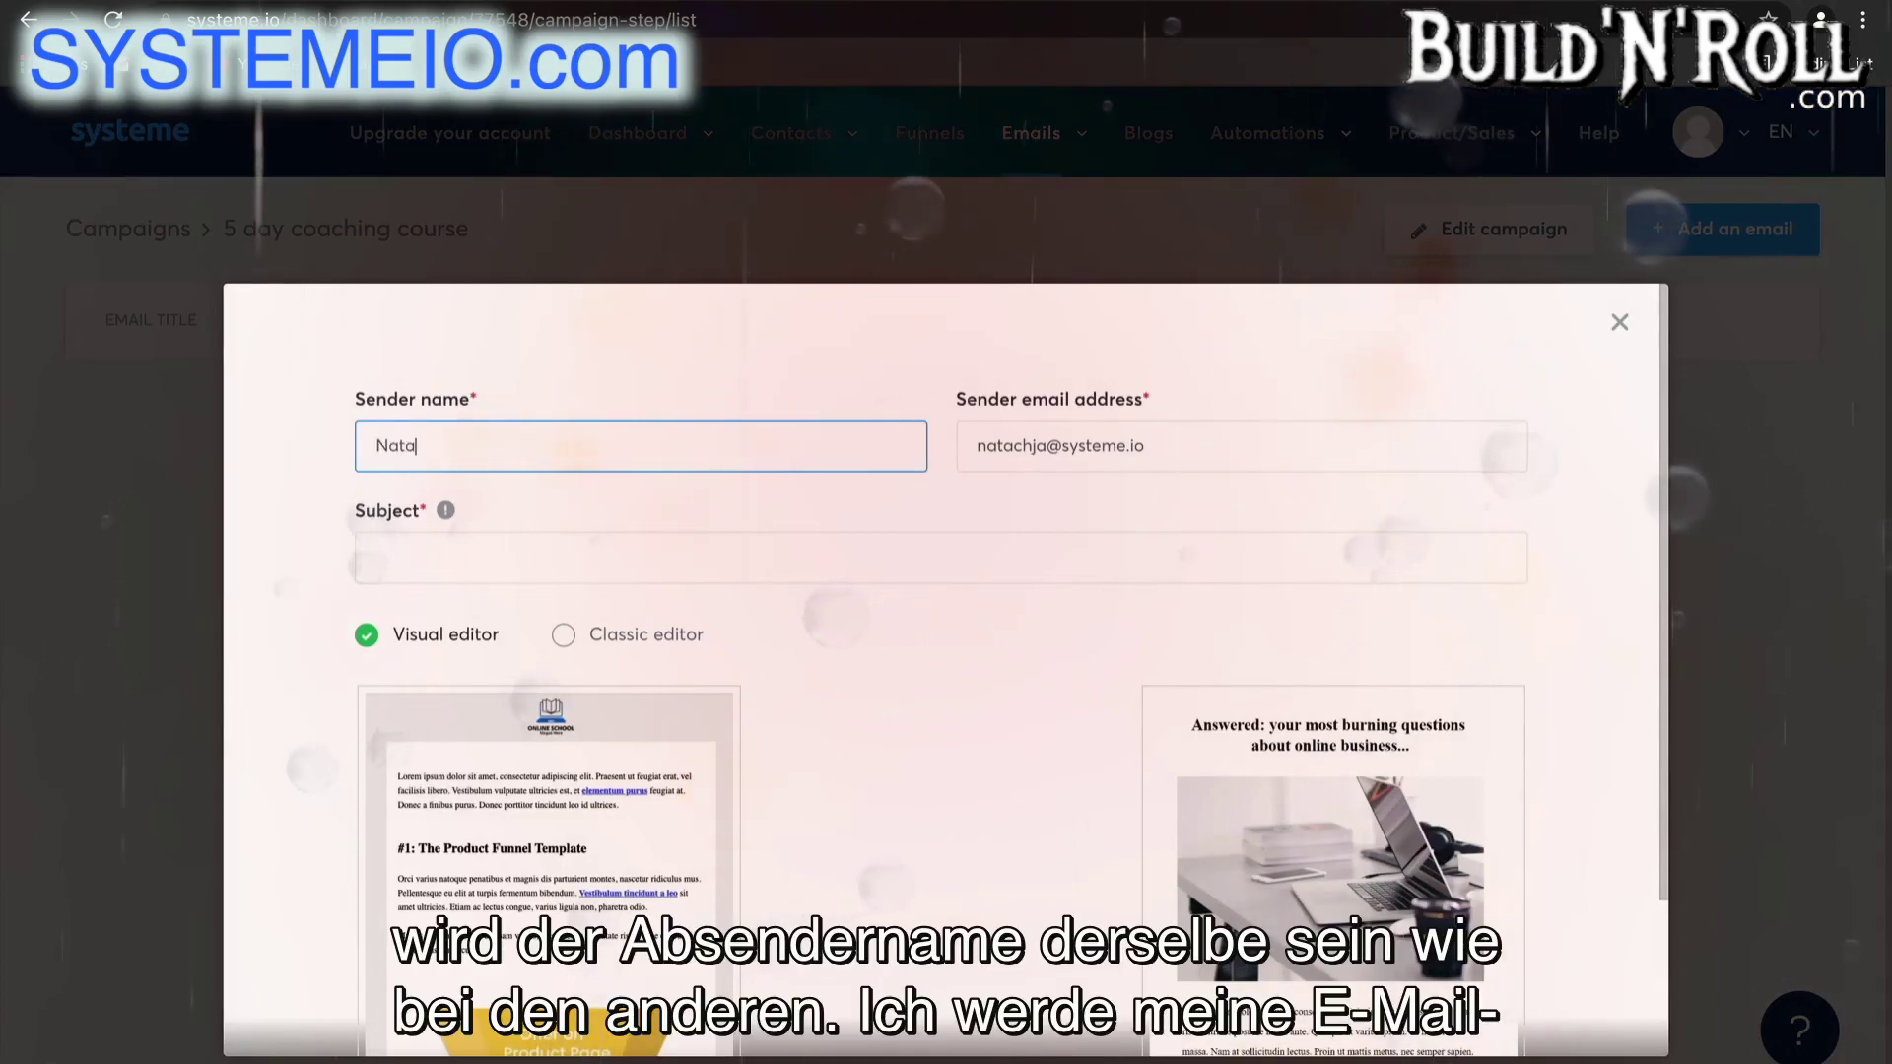
type("chja")
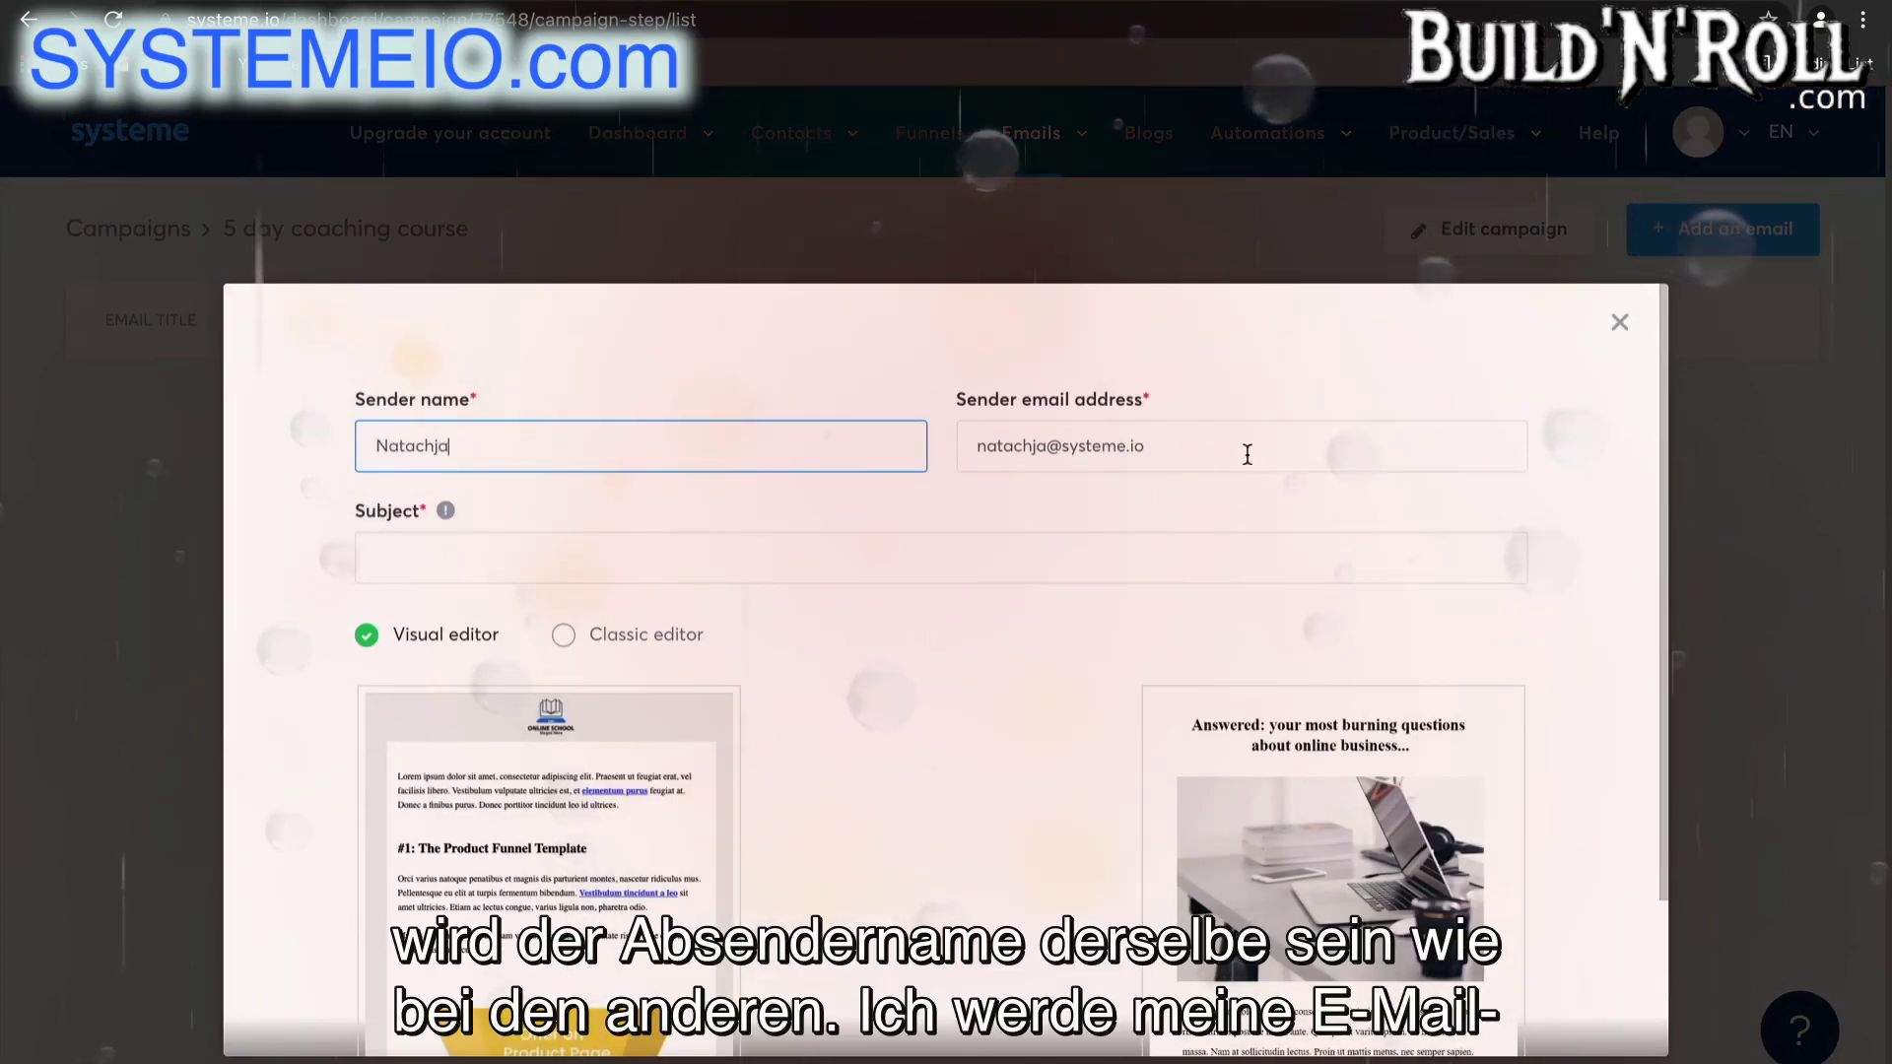
left_click_drag(1244, 451, 1064, 448)
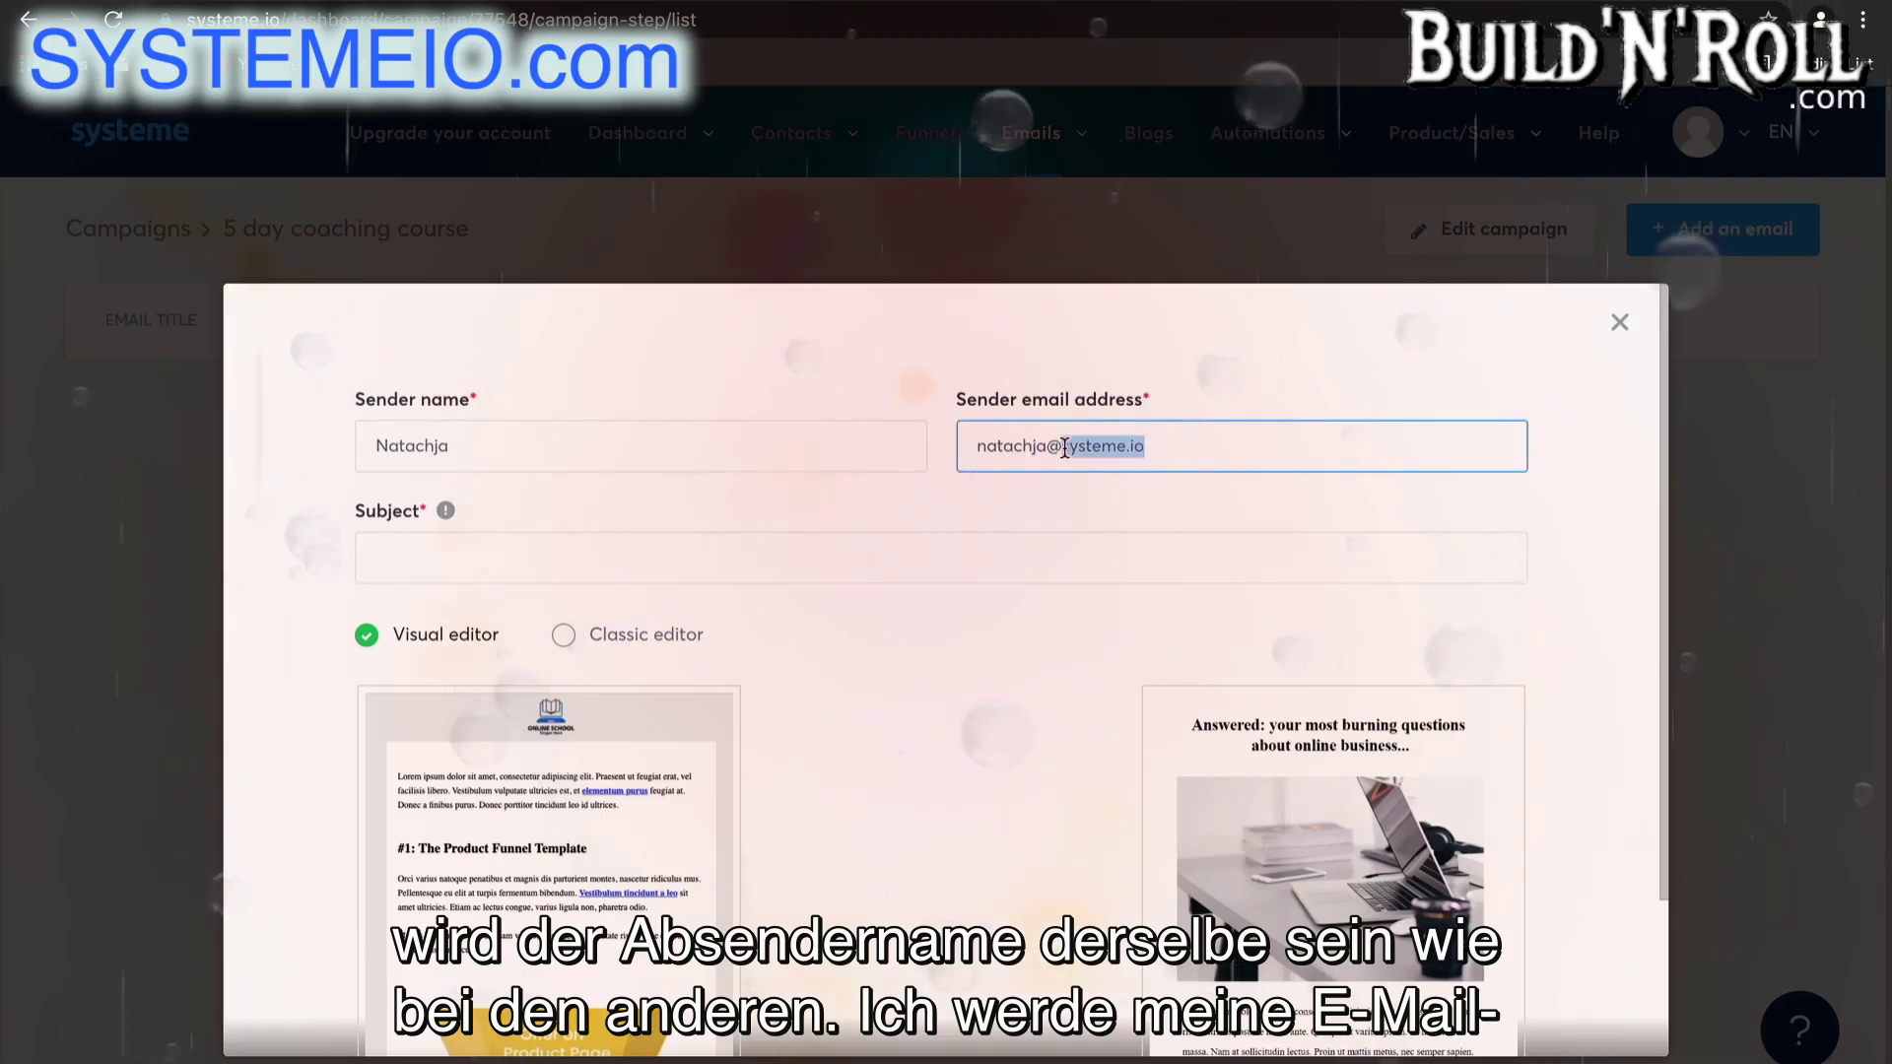
key("BackSpace")
key("Down")
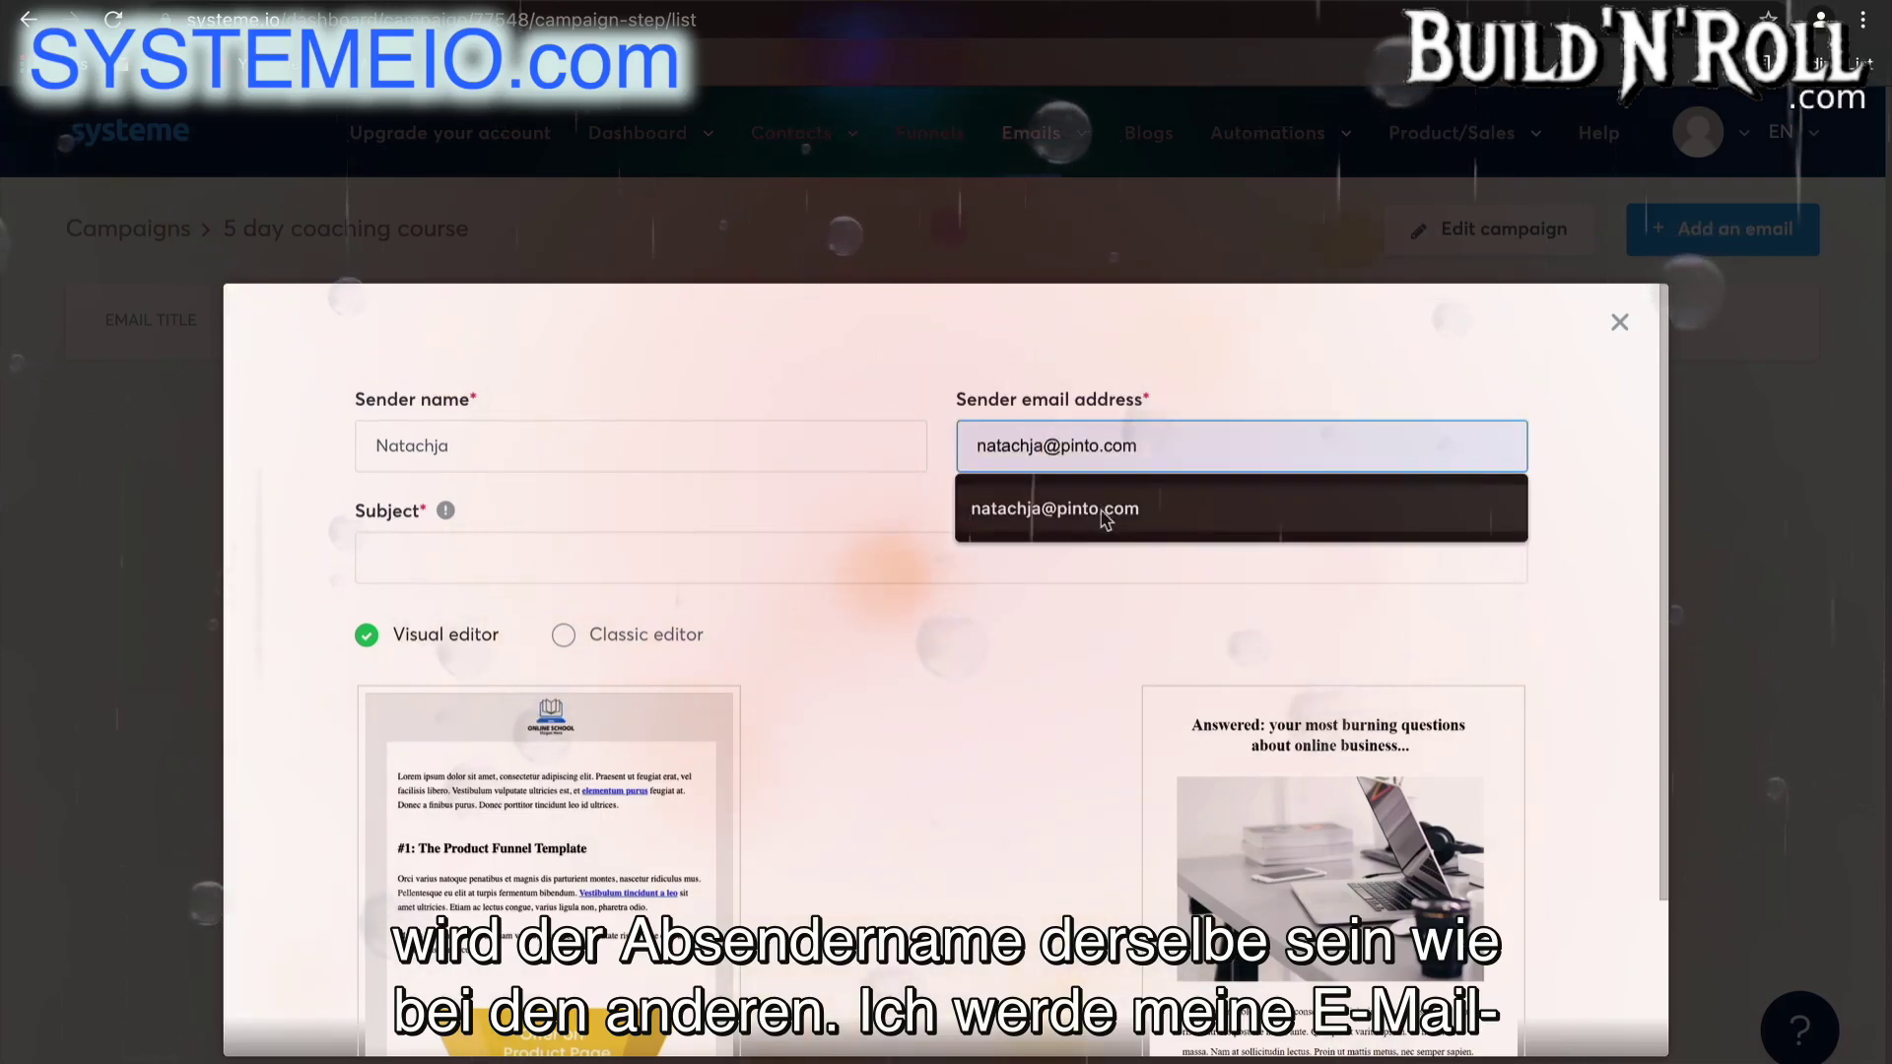
key("Return")
- Give the campaign email the subject "The first step", choose the Classic editor and create it
left_click(709, 549)
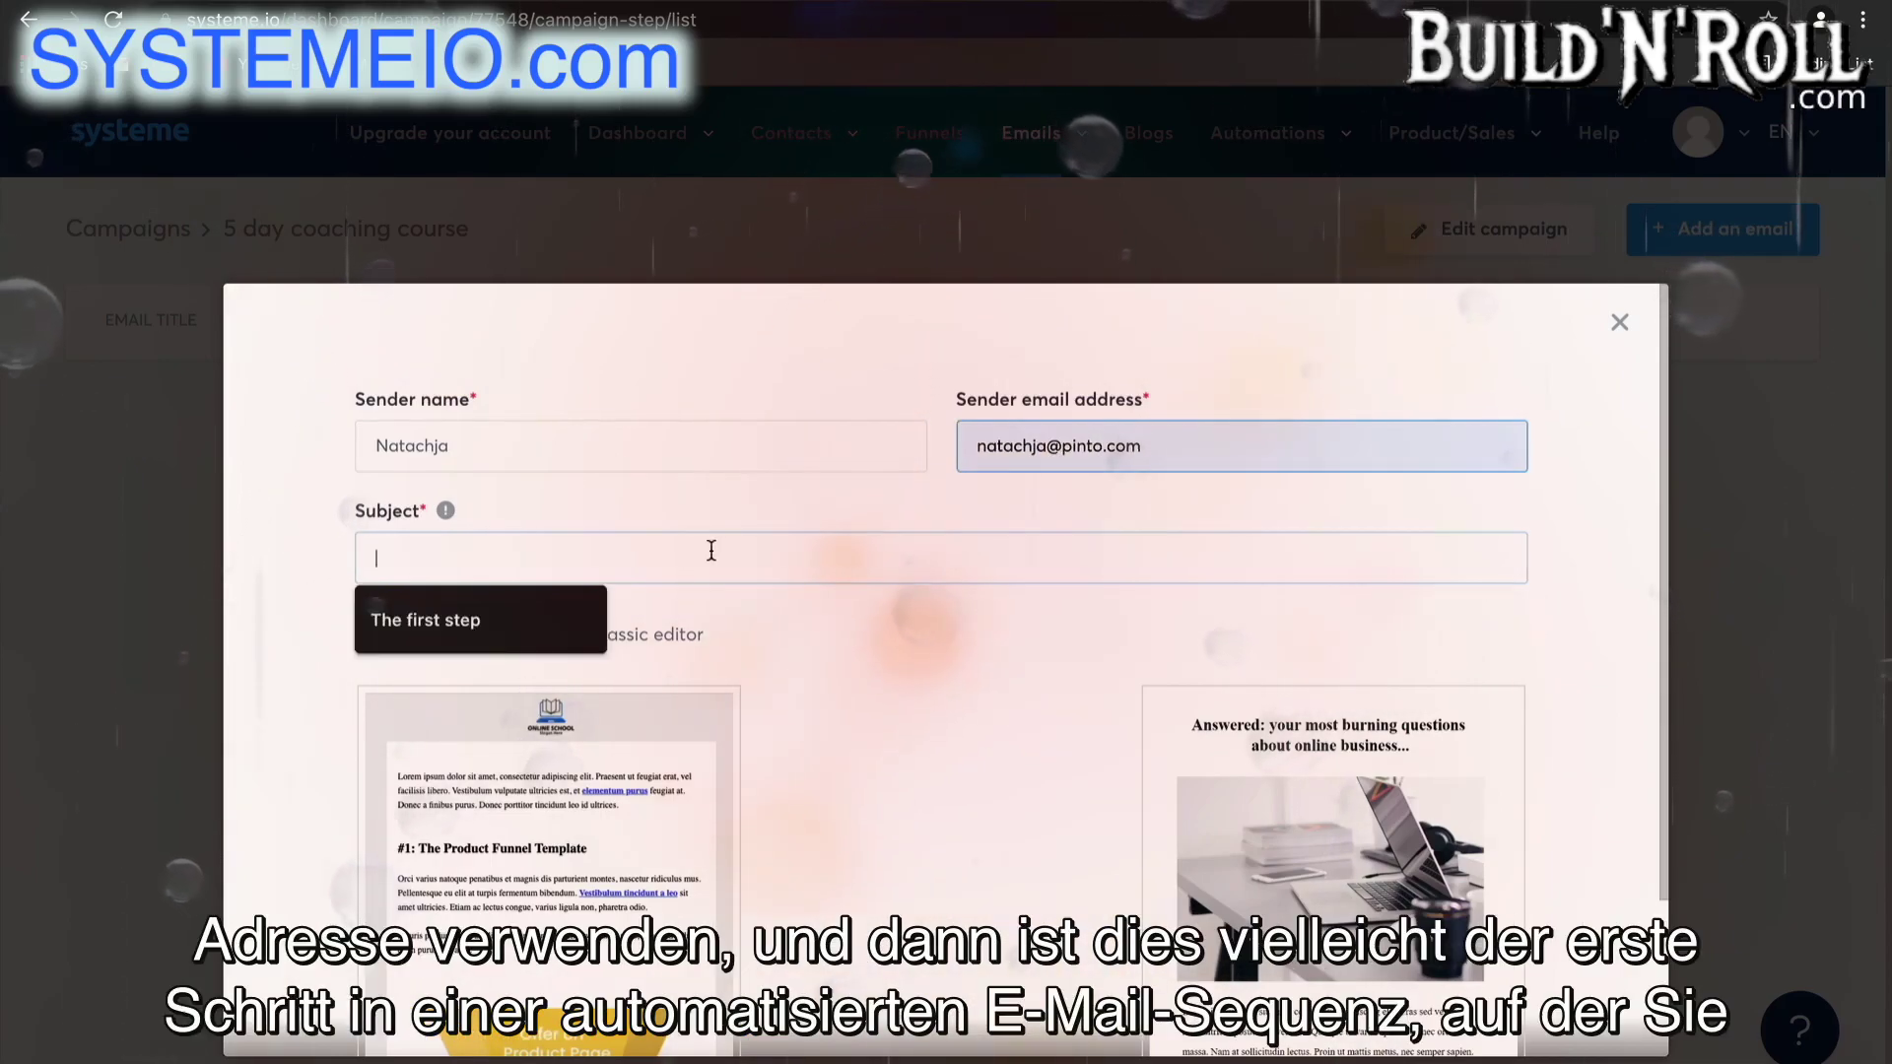
left_click(520, 633)
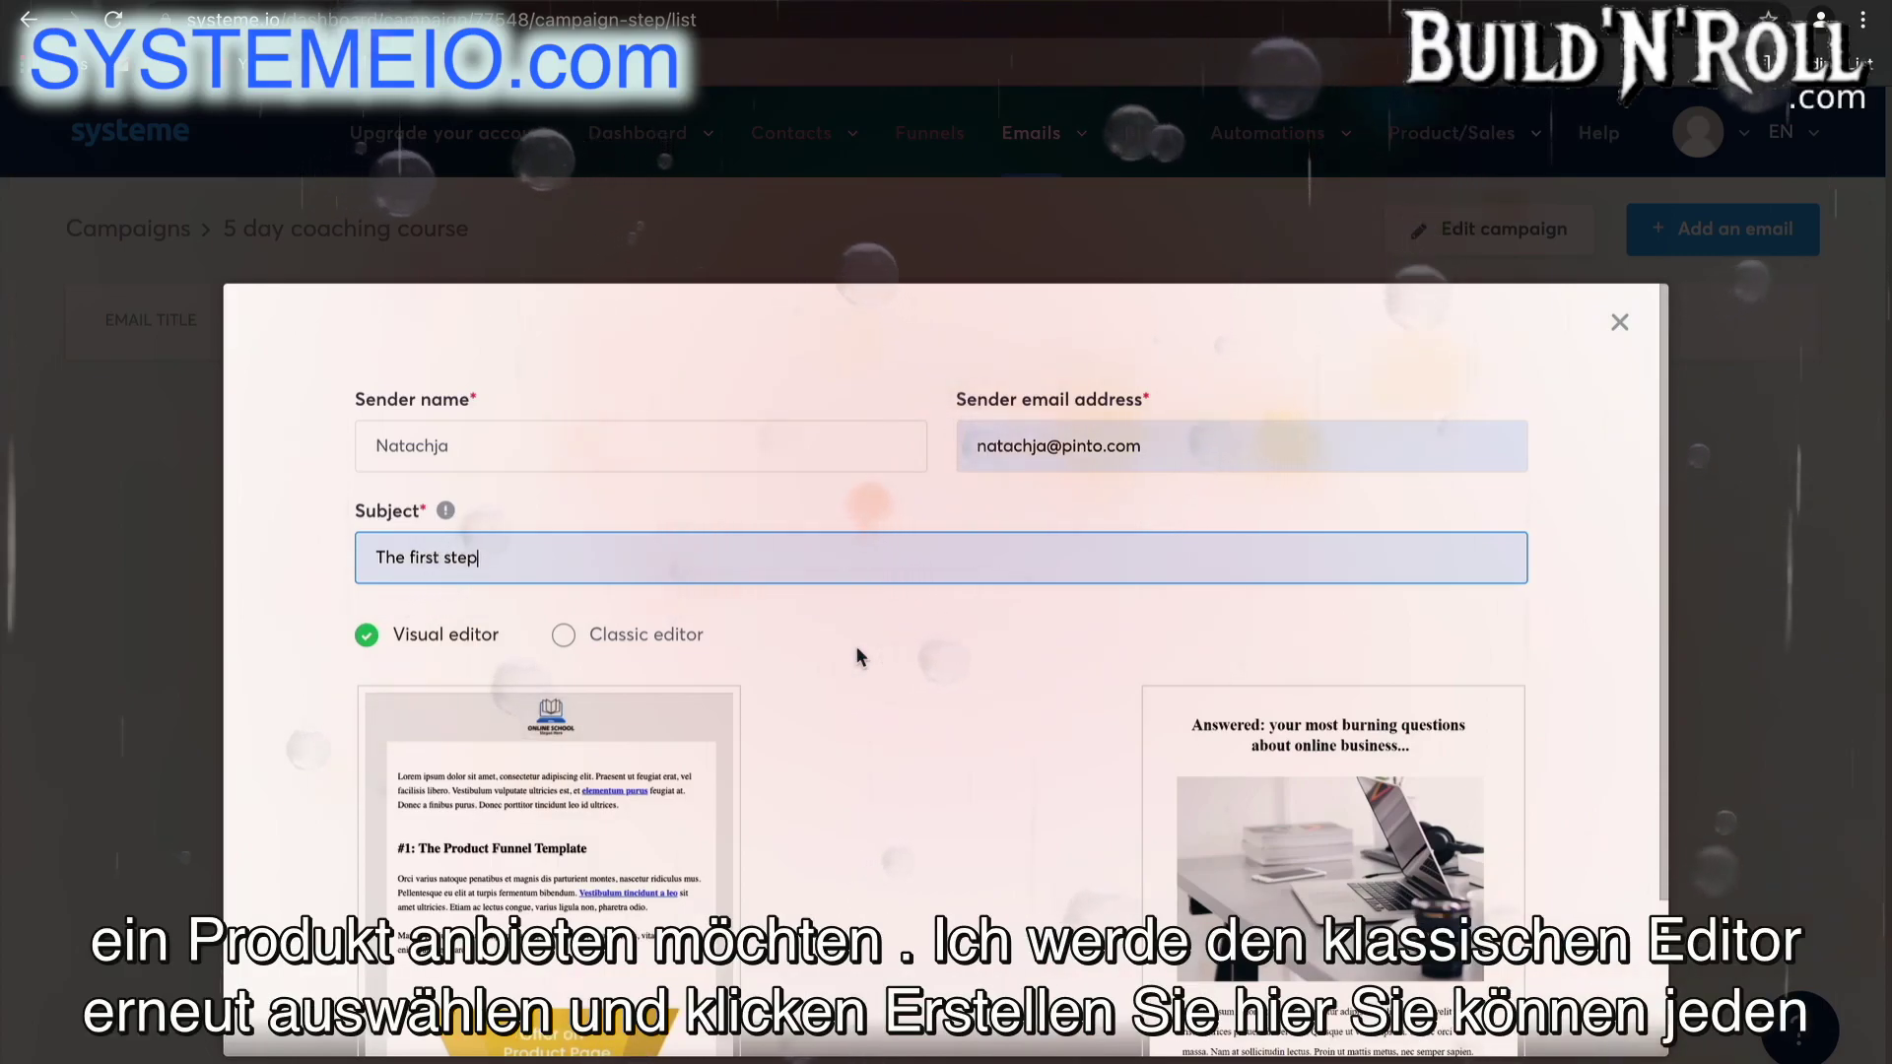
left_click(690, 643)
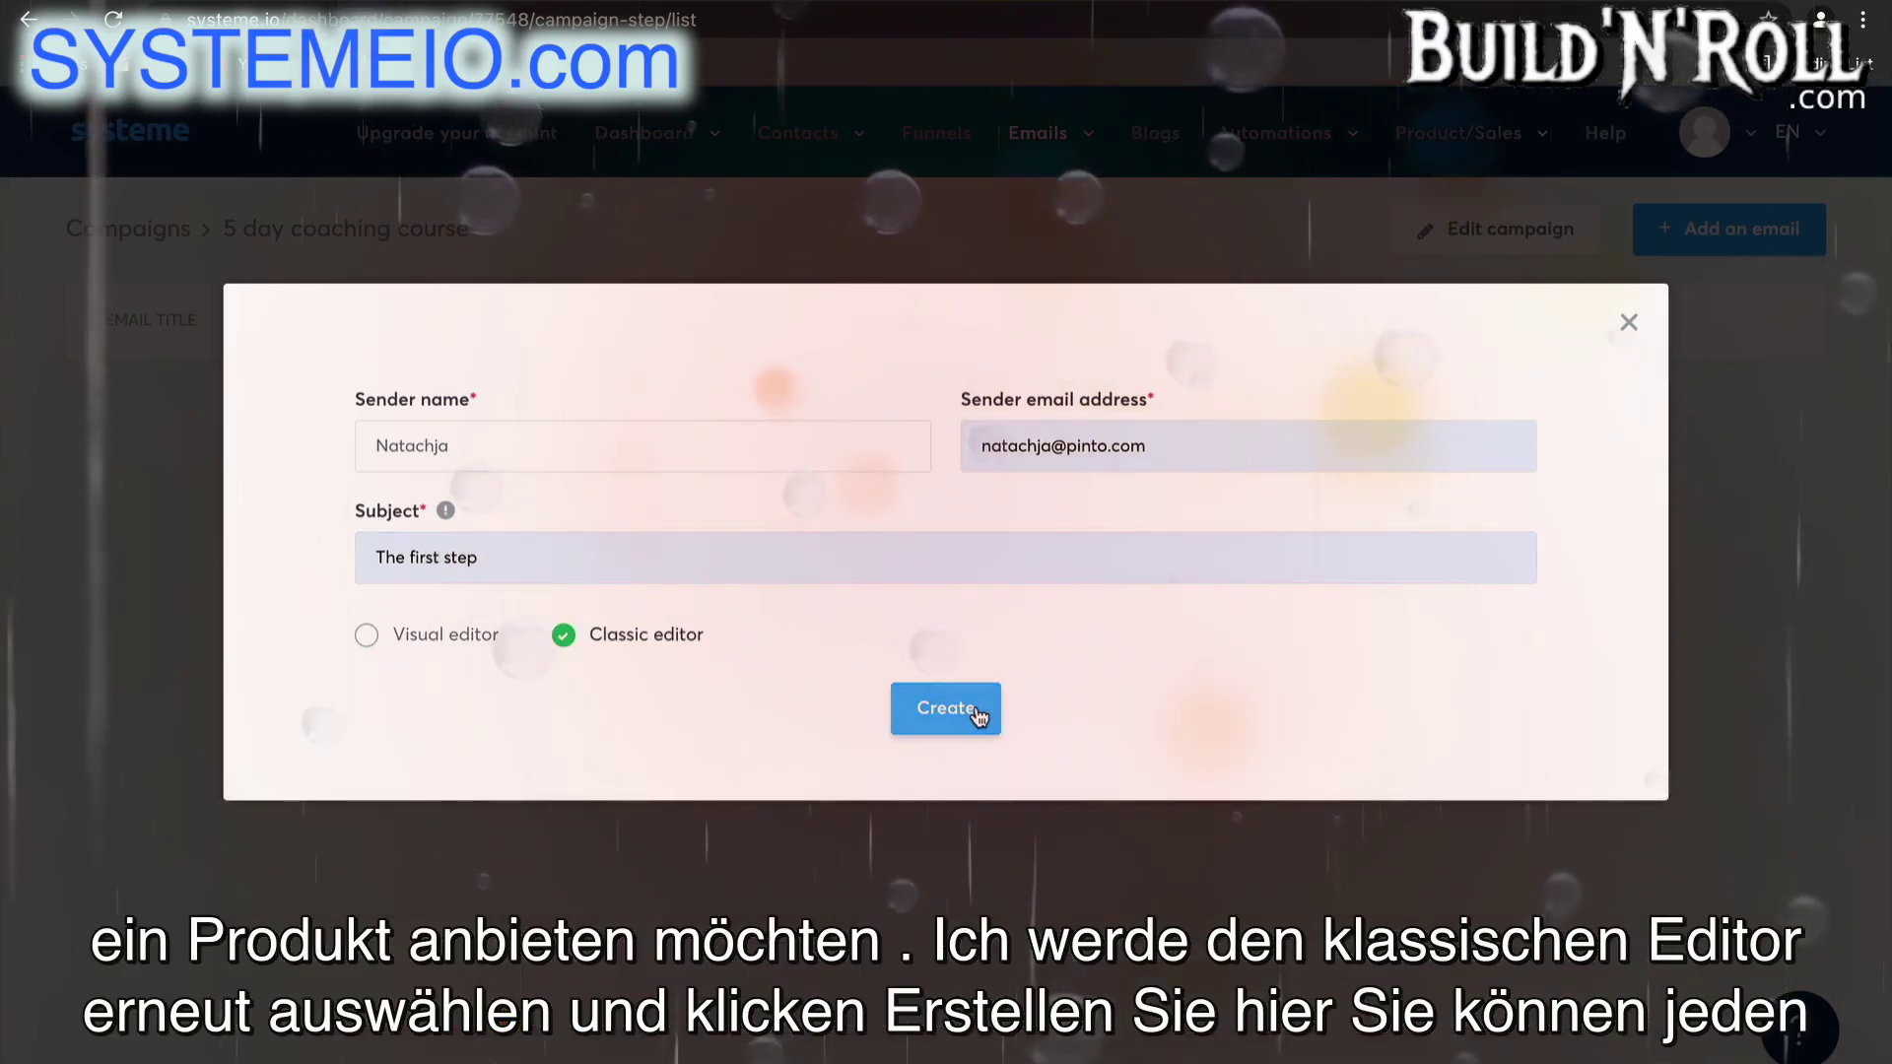
left_click(976, 712)
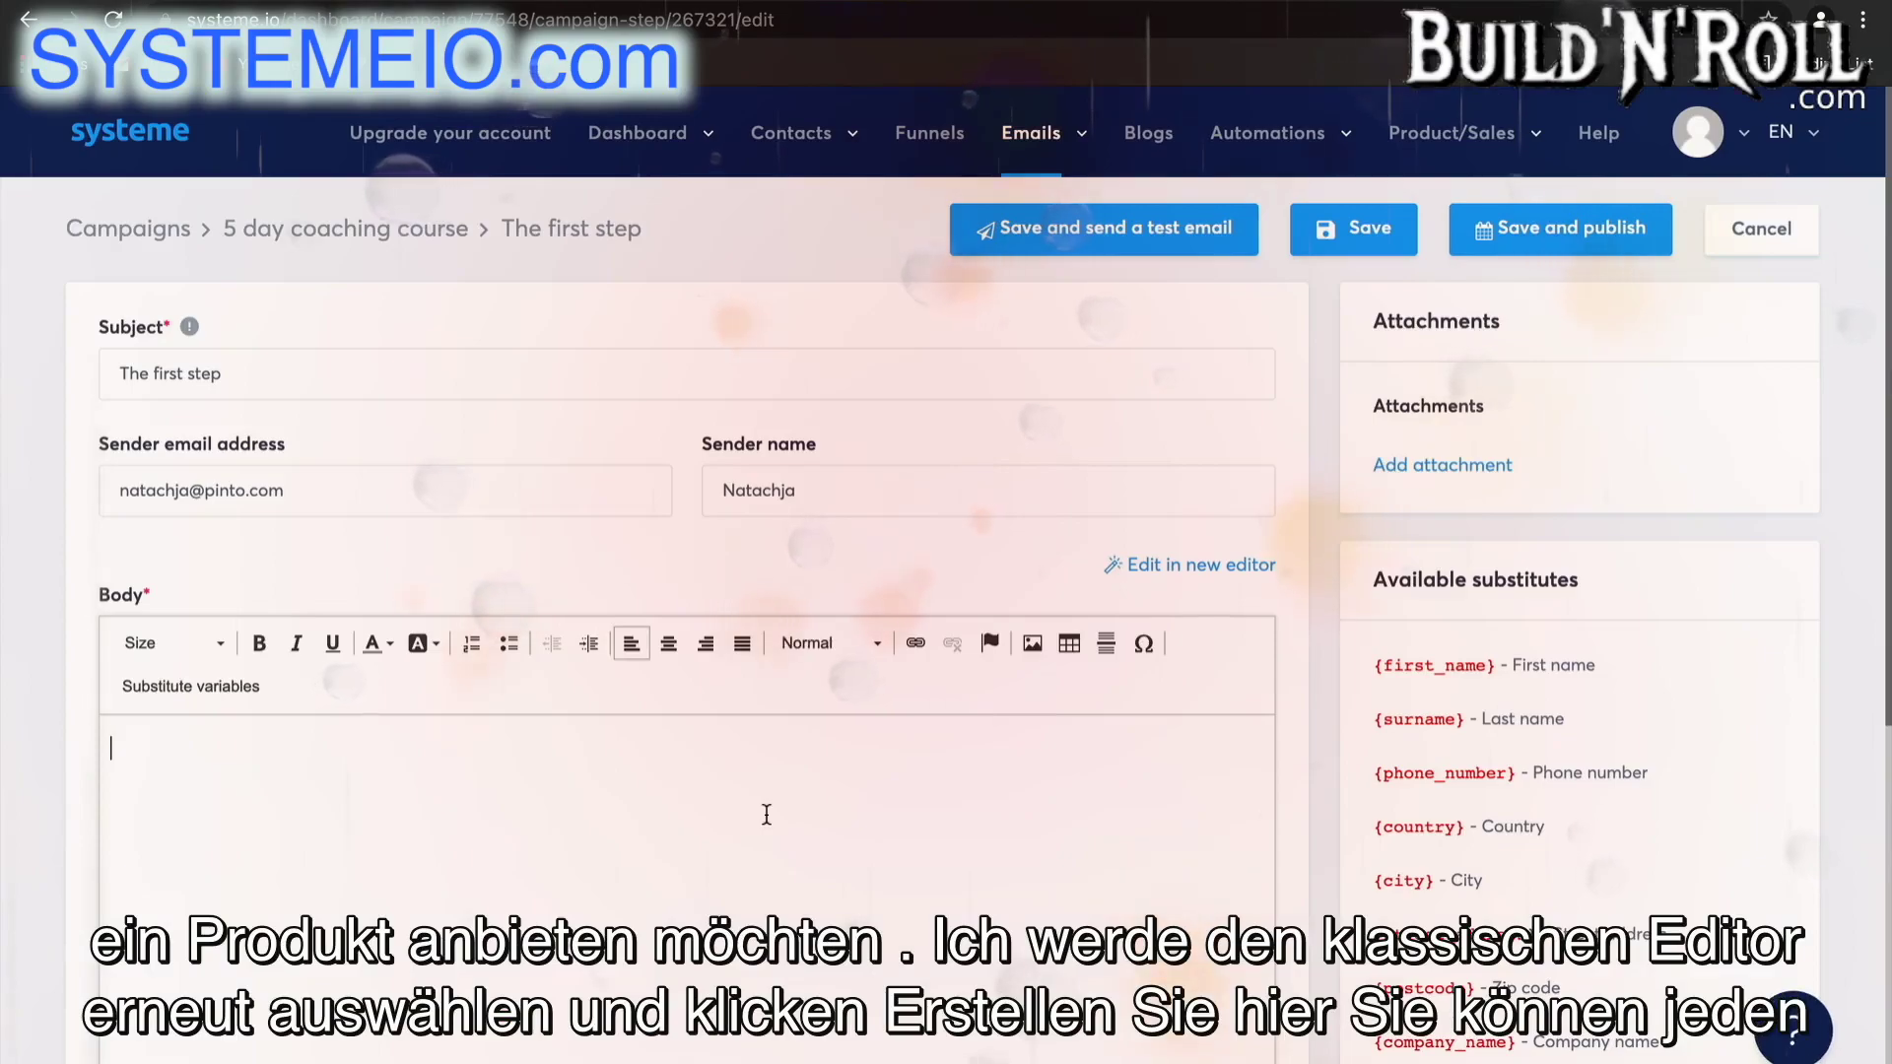
- Write "Here is your freebie.." as the email body and save the email without publishing it
type("Here ")
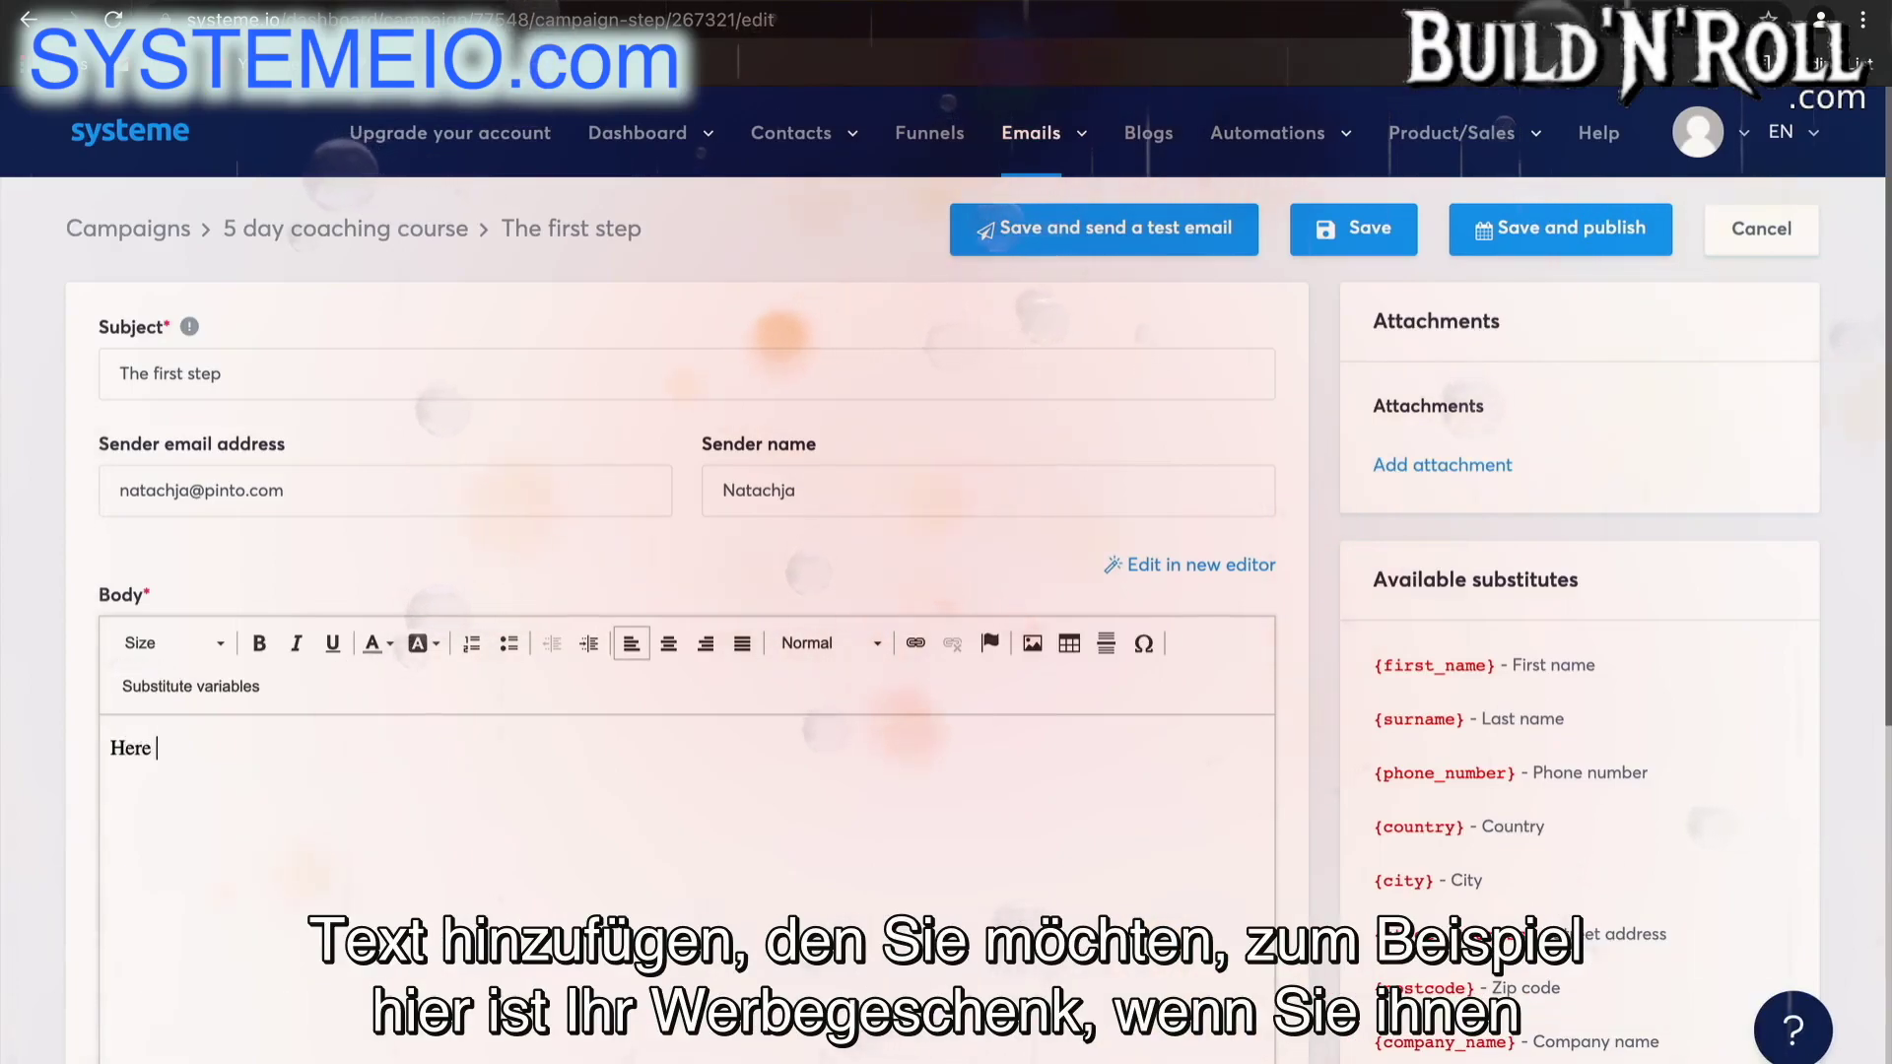
type("is your")
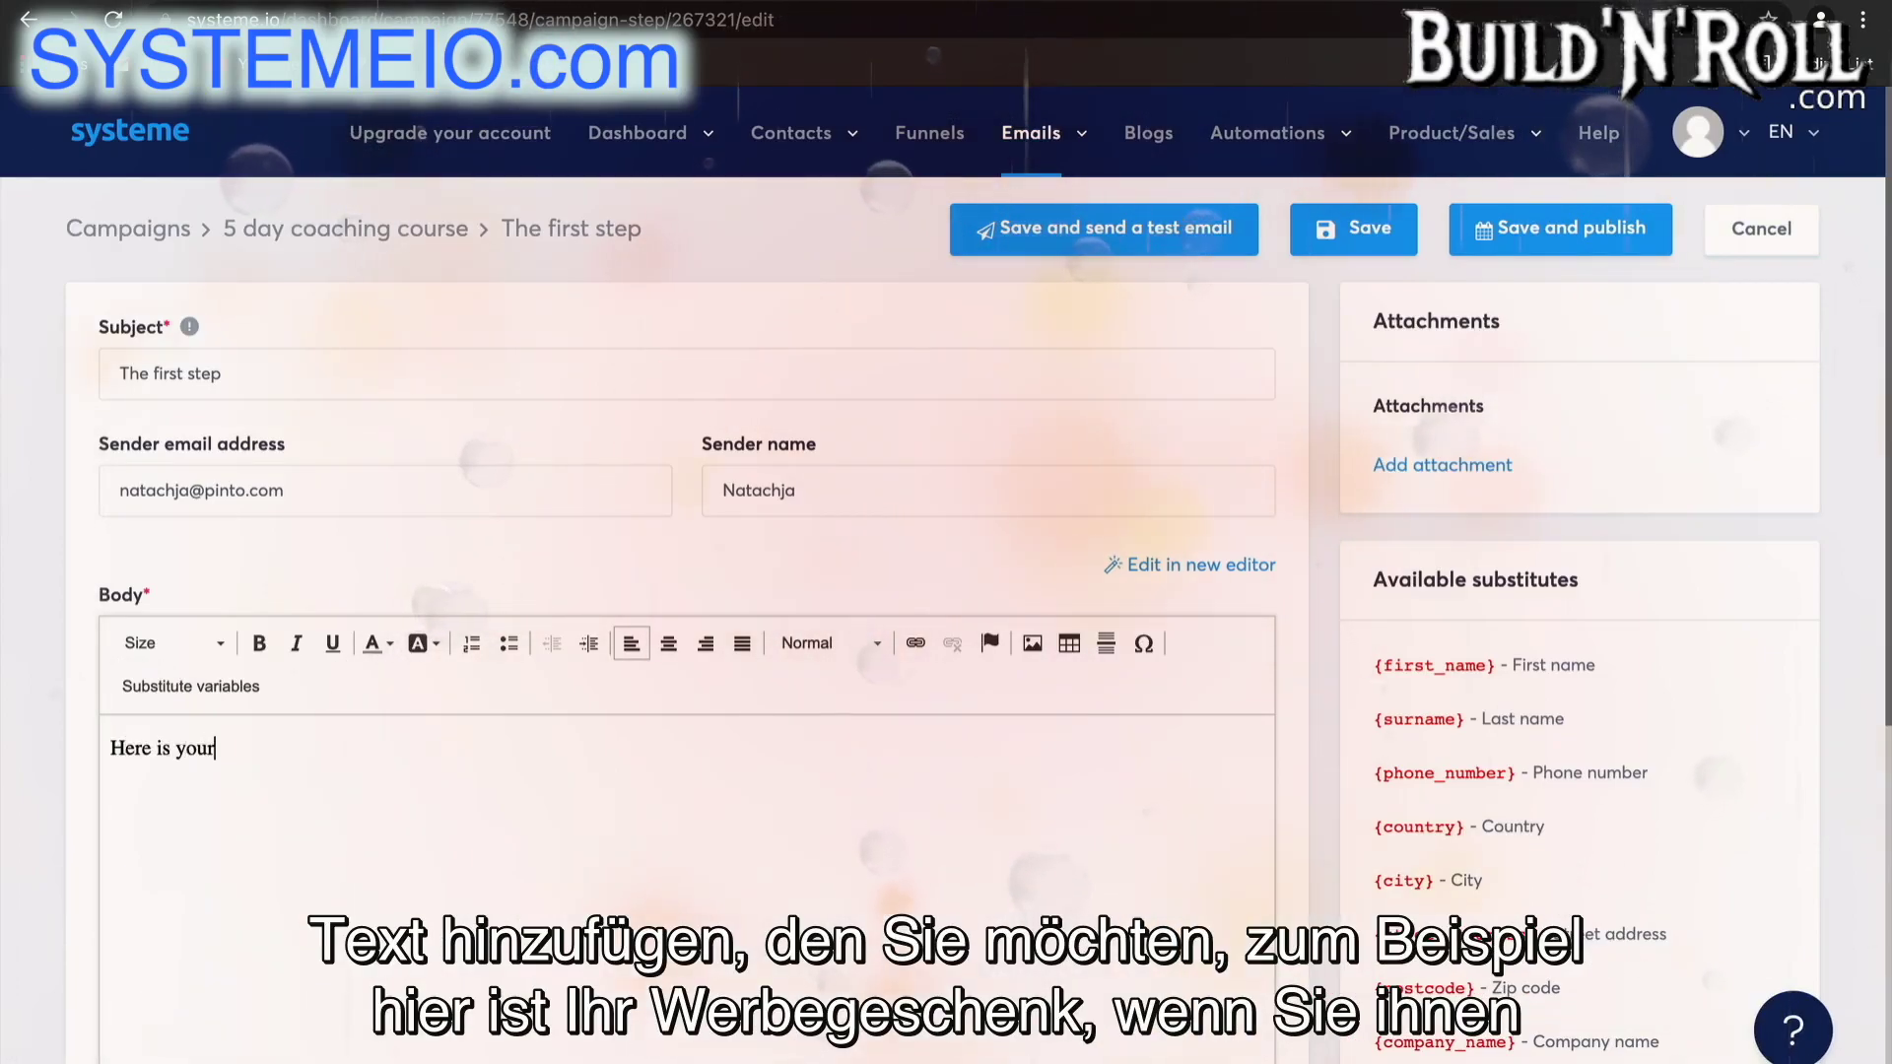
type(" freebie")
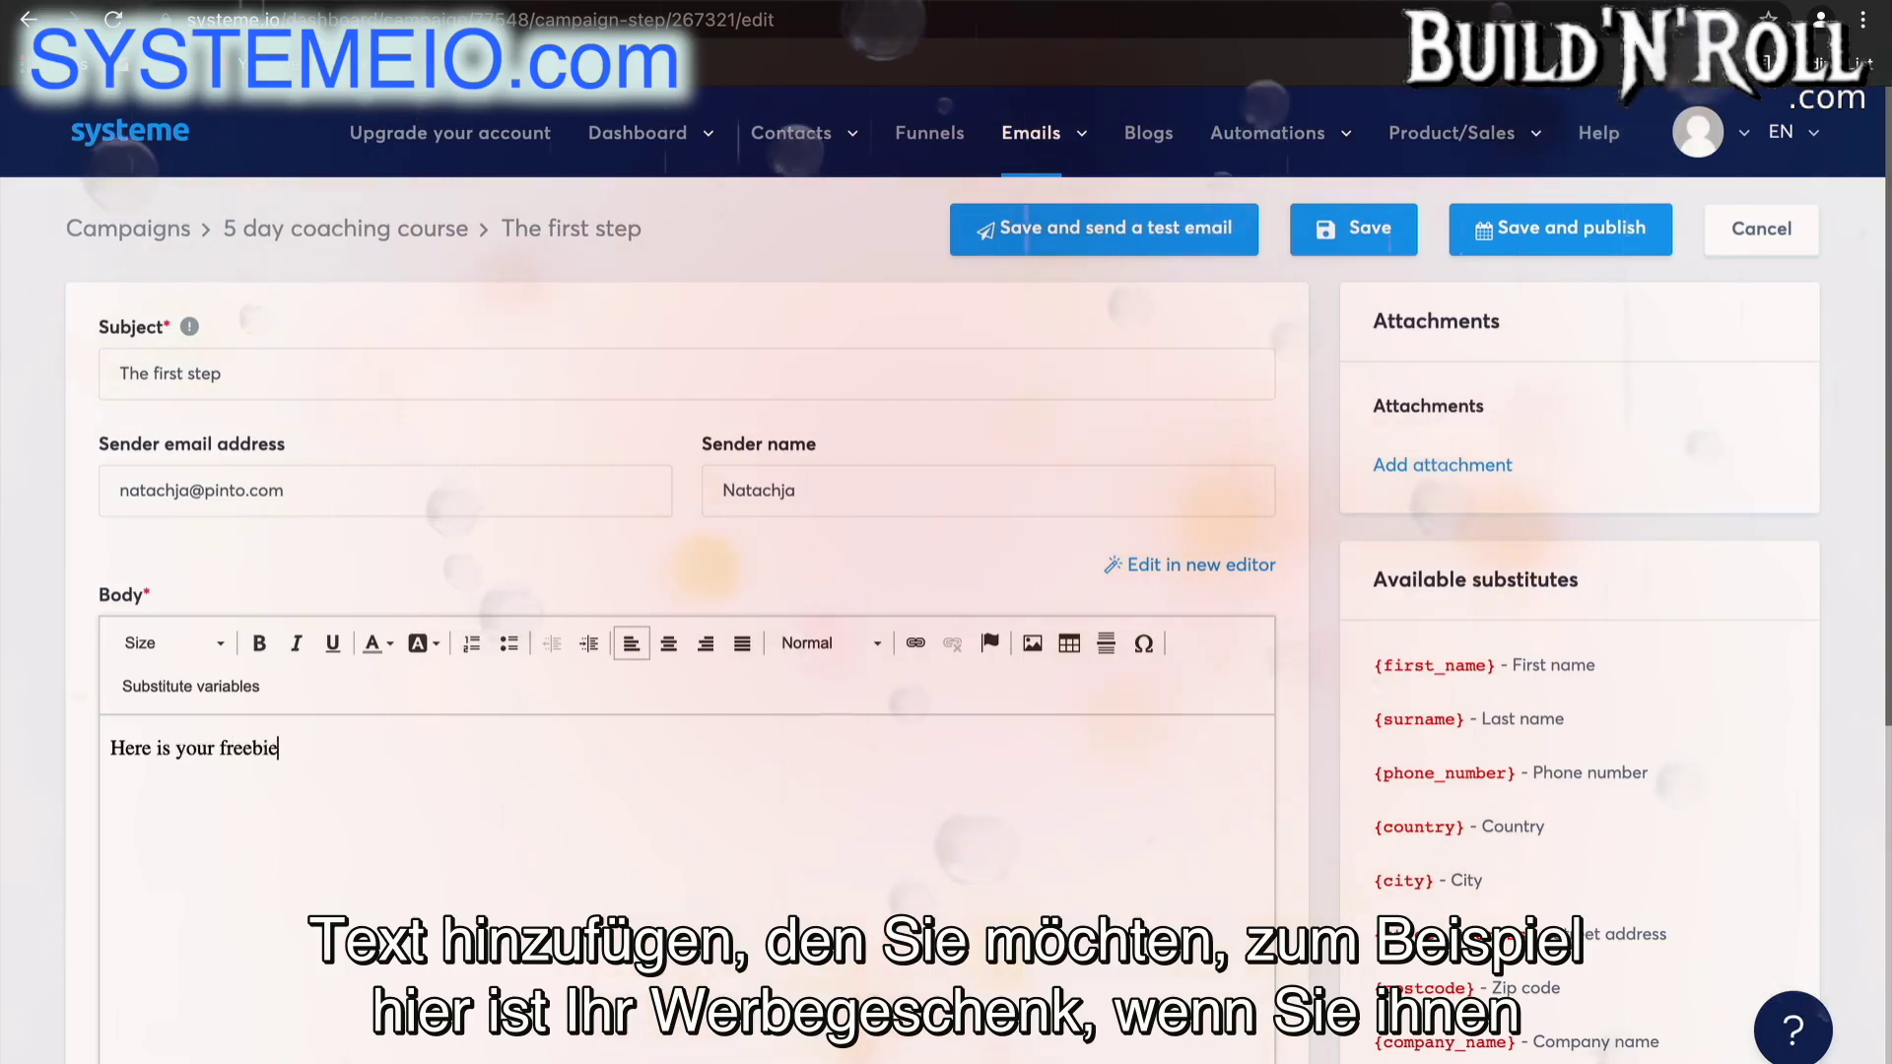
type("..")
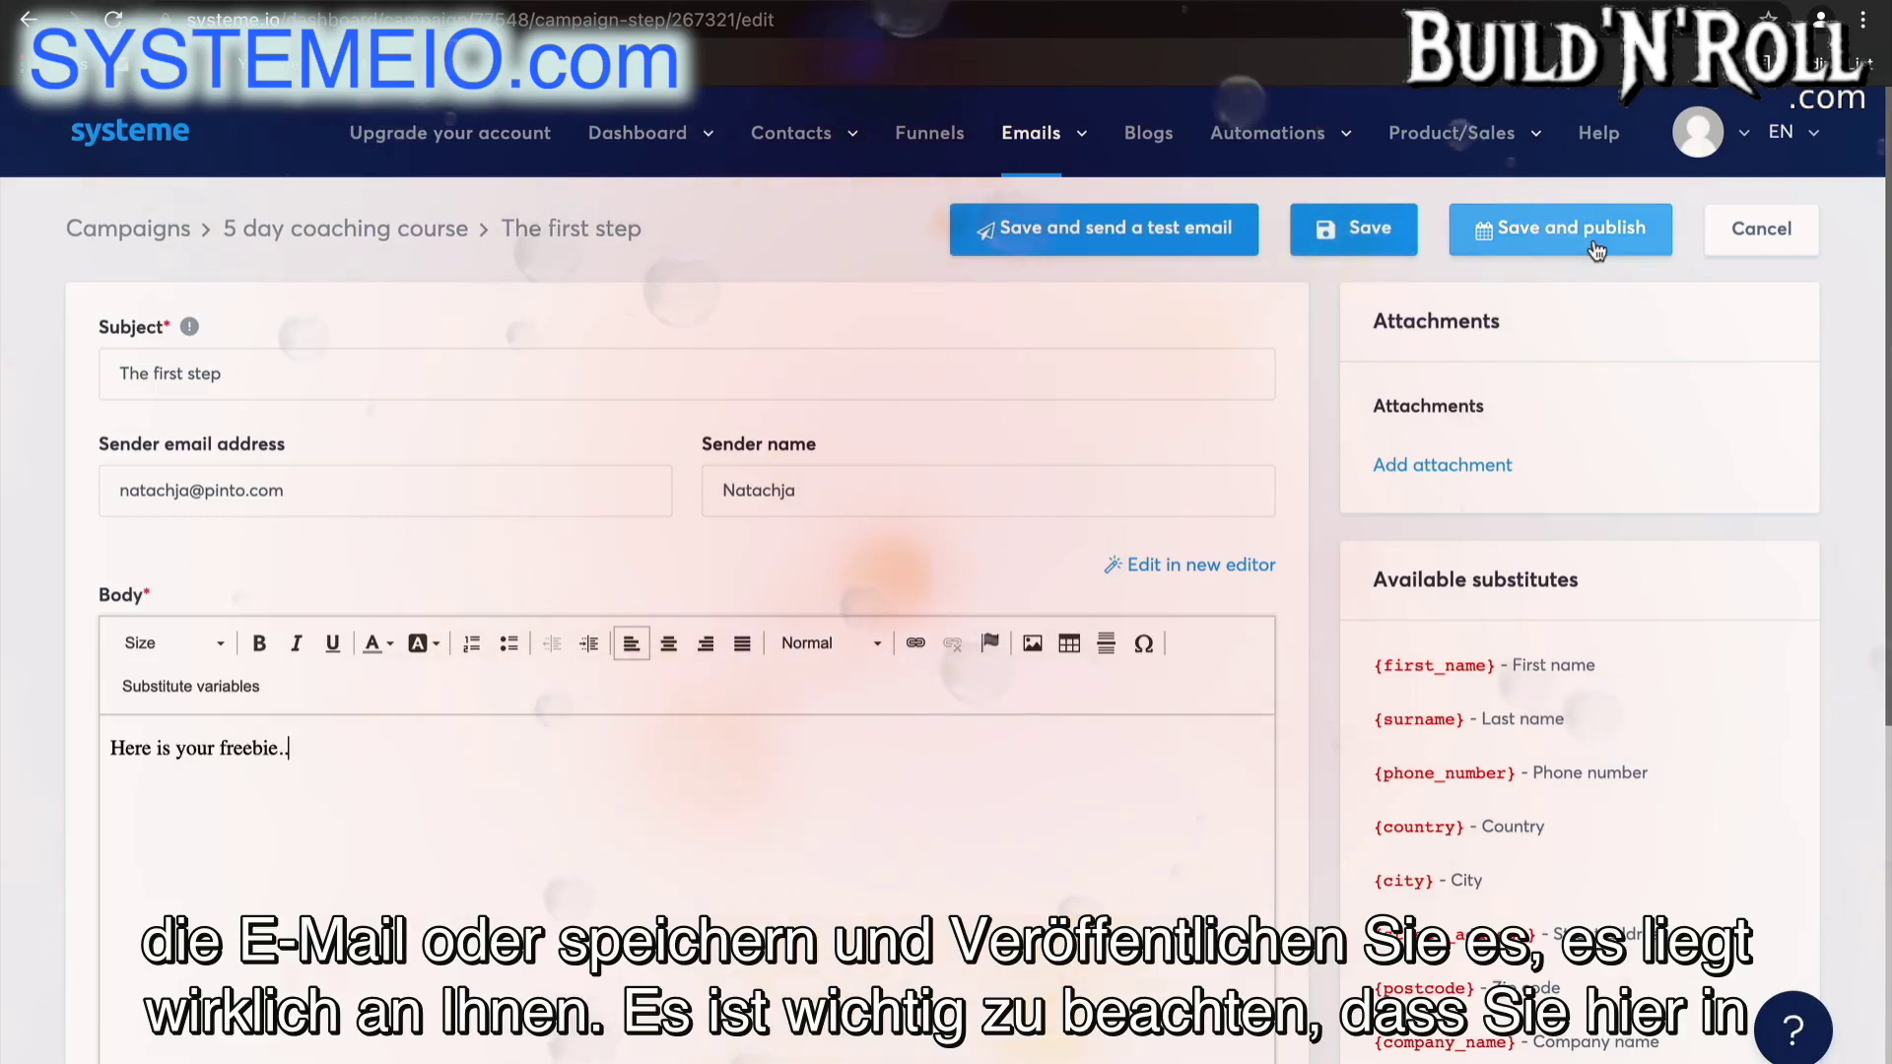
left_click(446, 487)
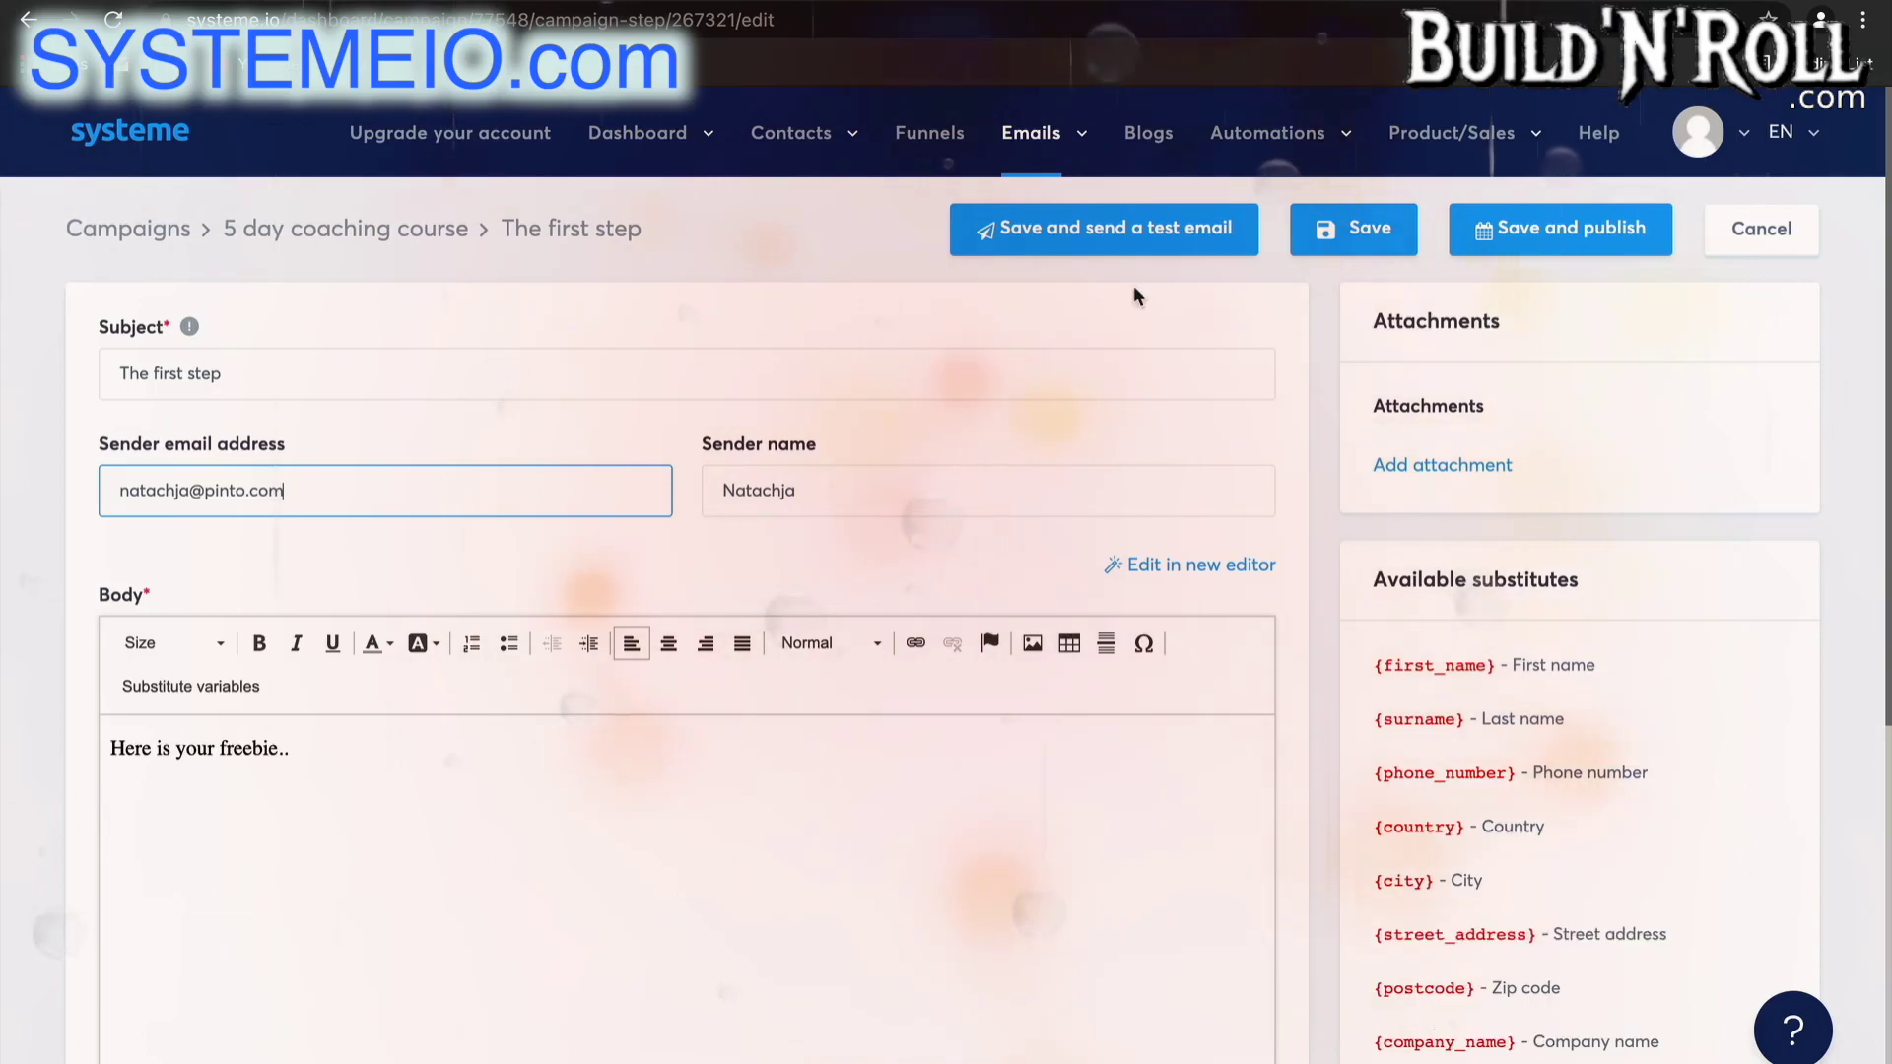
left_click(1330, 235)
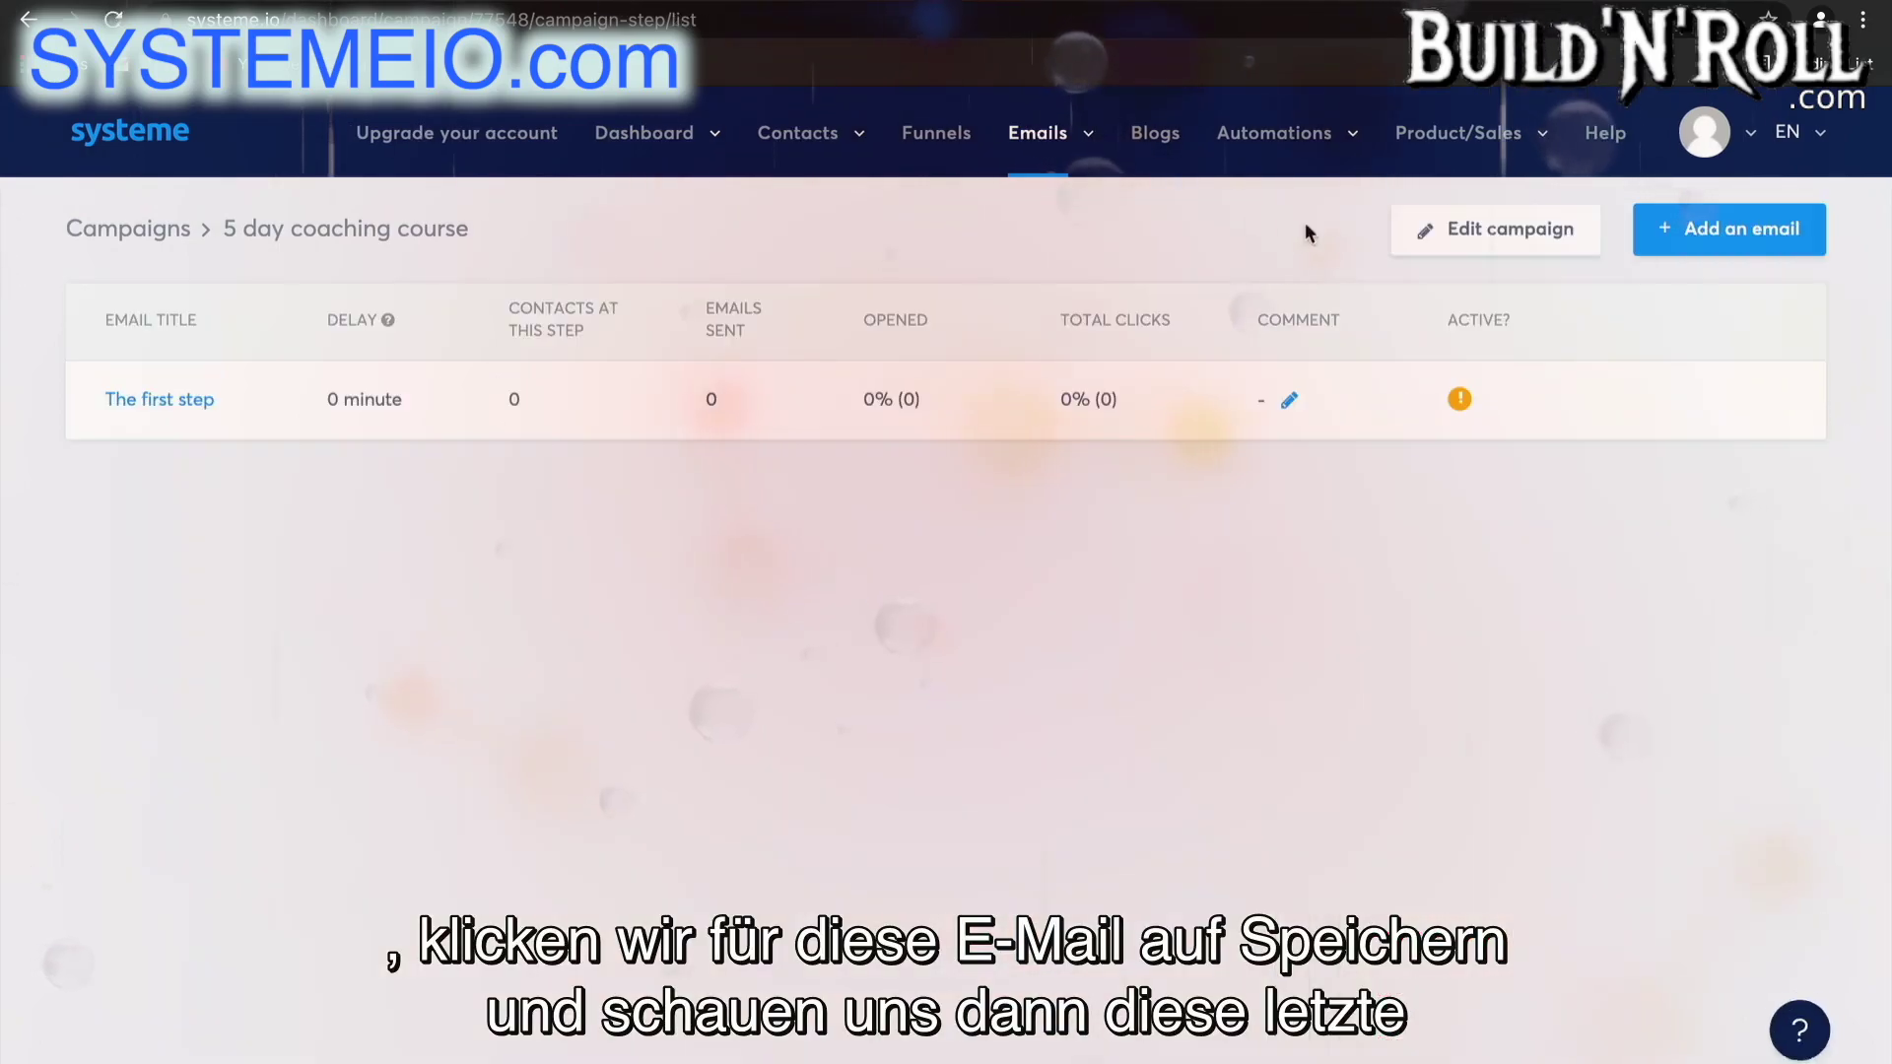
- Review the email statistics for sent, opened, spam-reported and bounced emails
mouse_move(1081, 136)
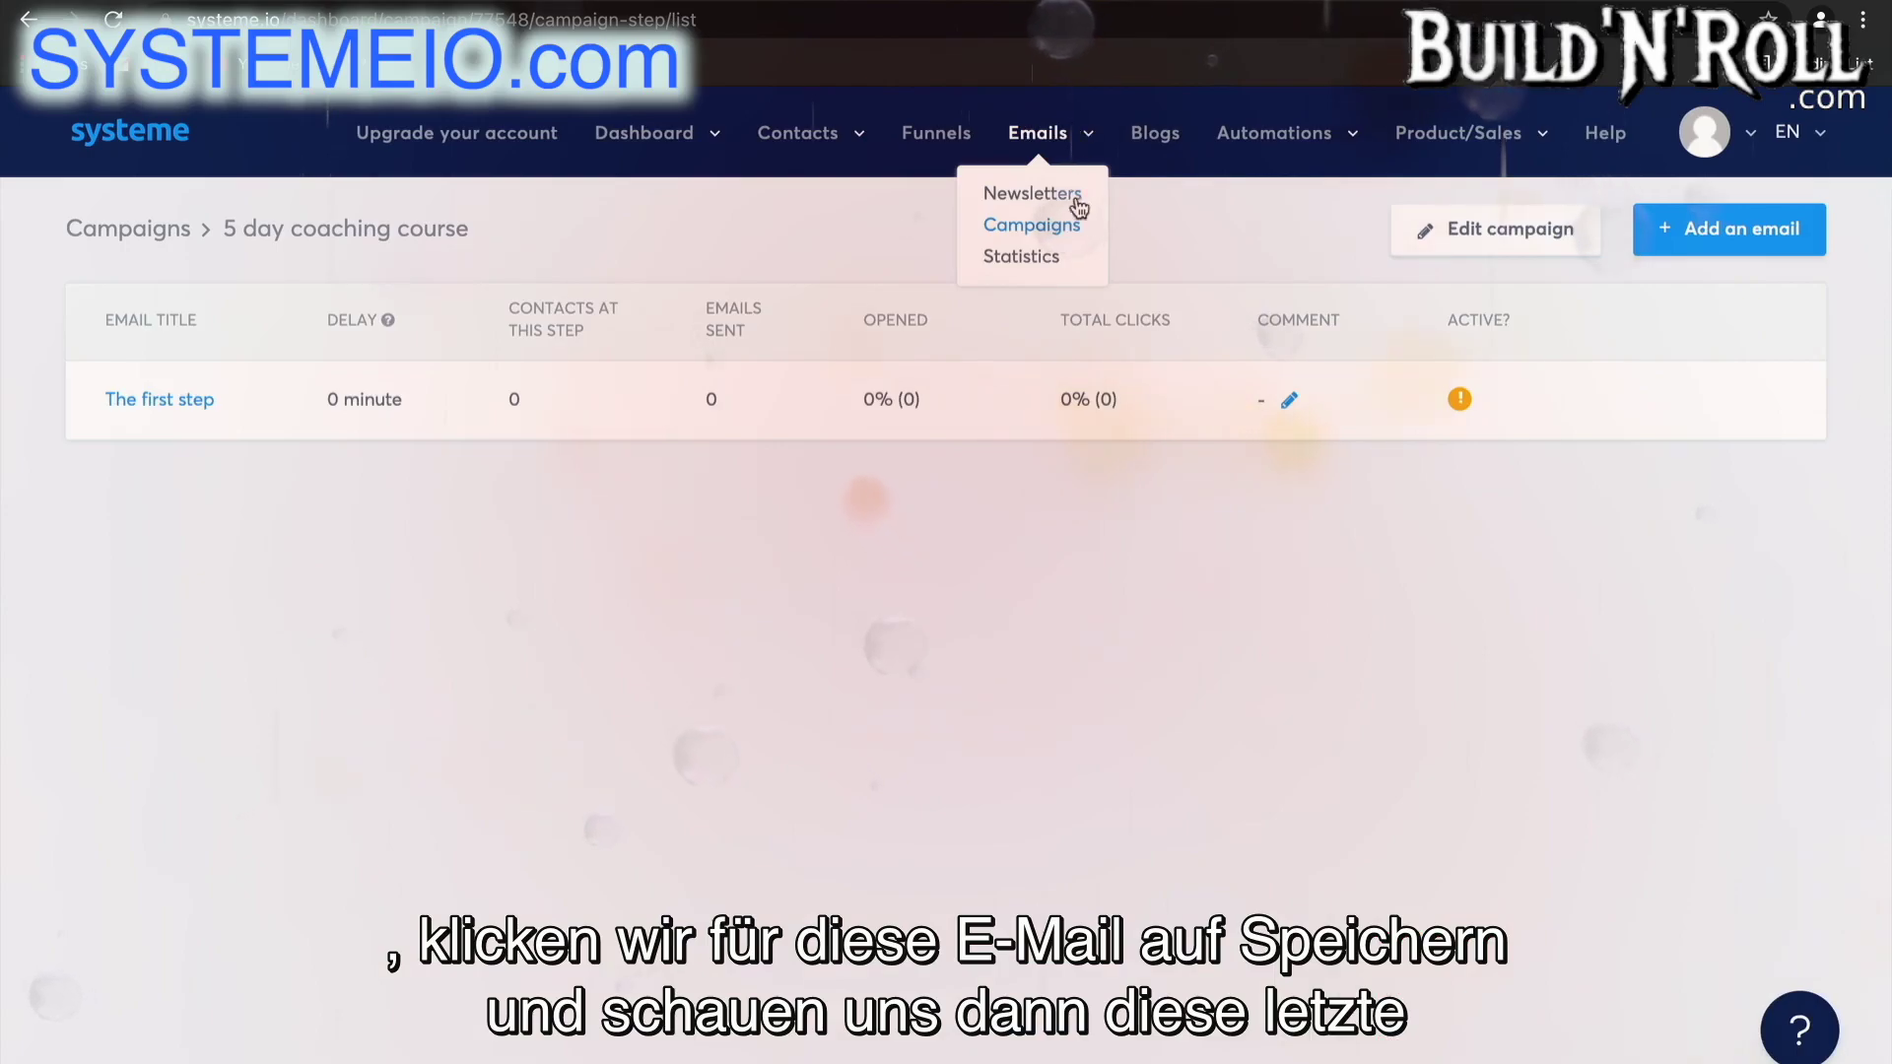
left_click(1022, 257)
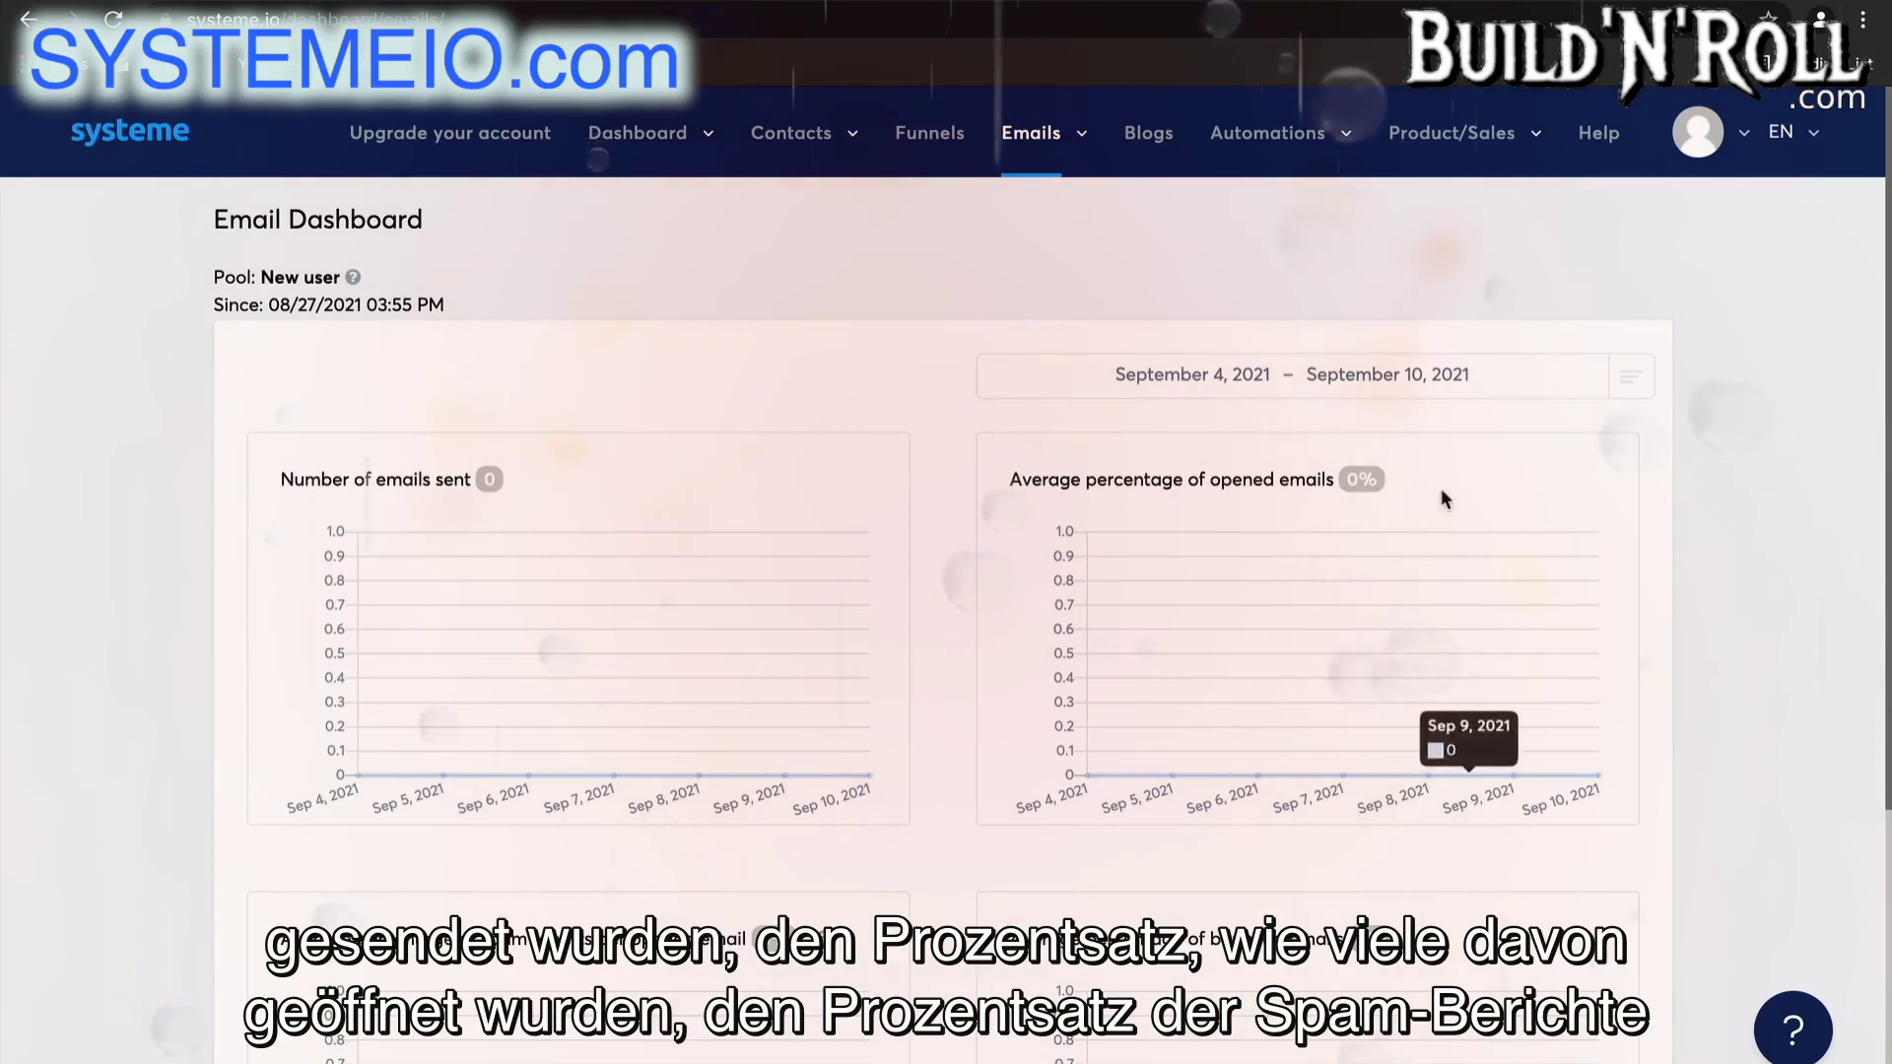
scroll(1191, 510, "down", 3)
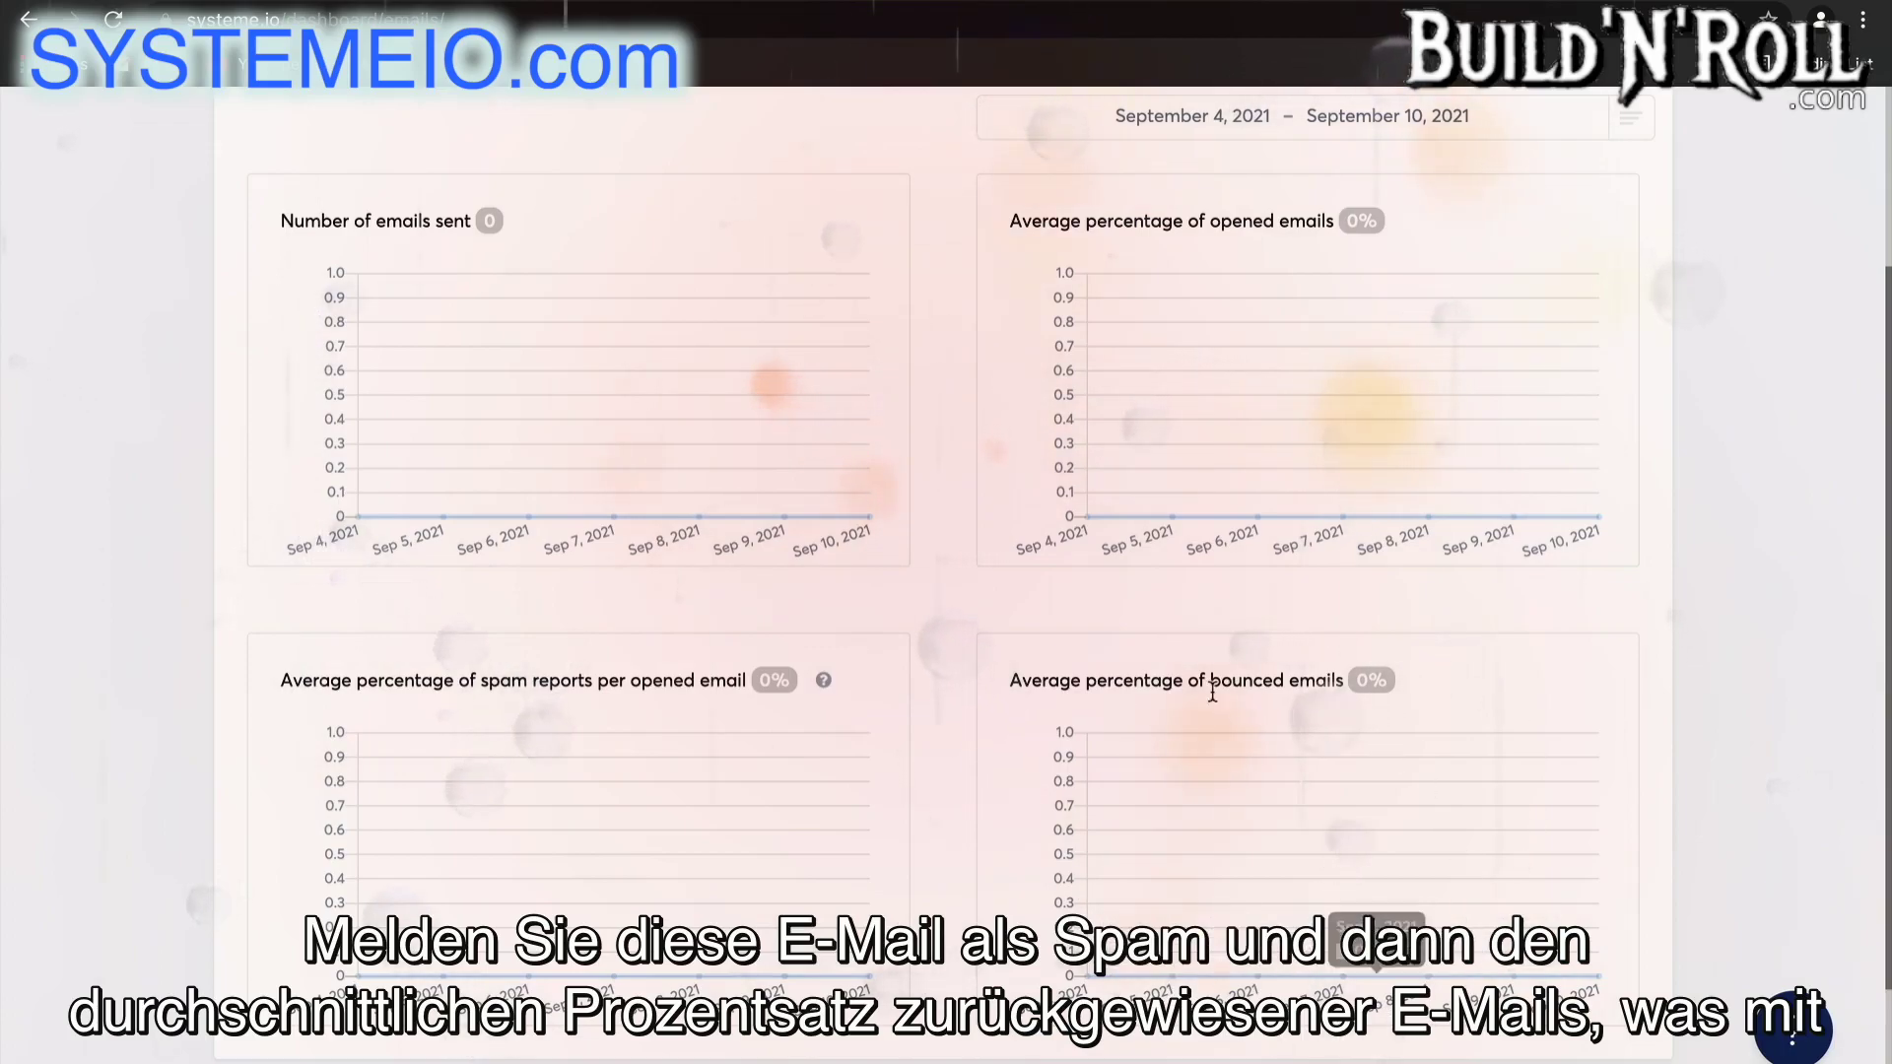
scroll(1212, 258, "up", 3)
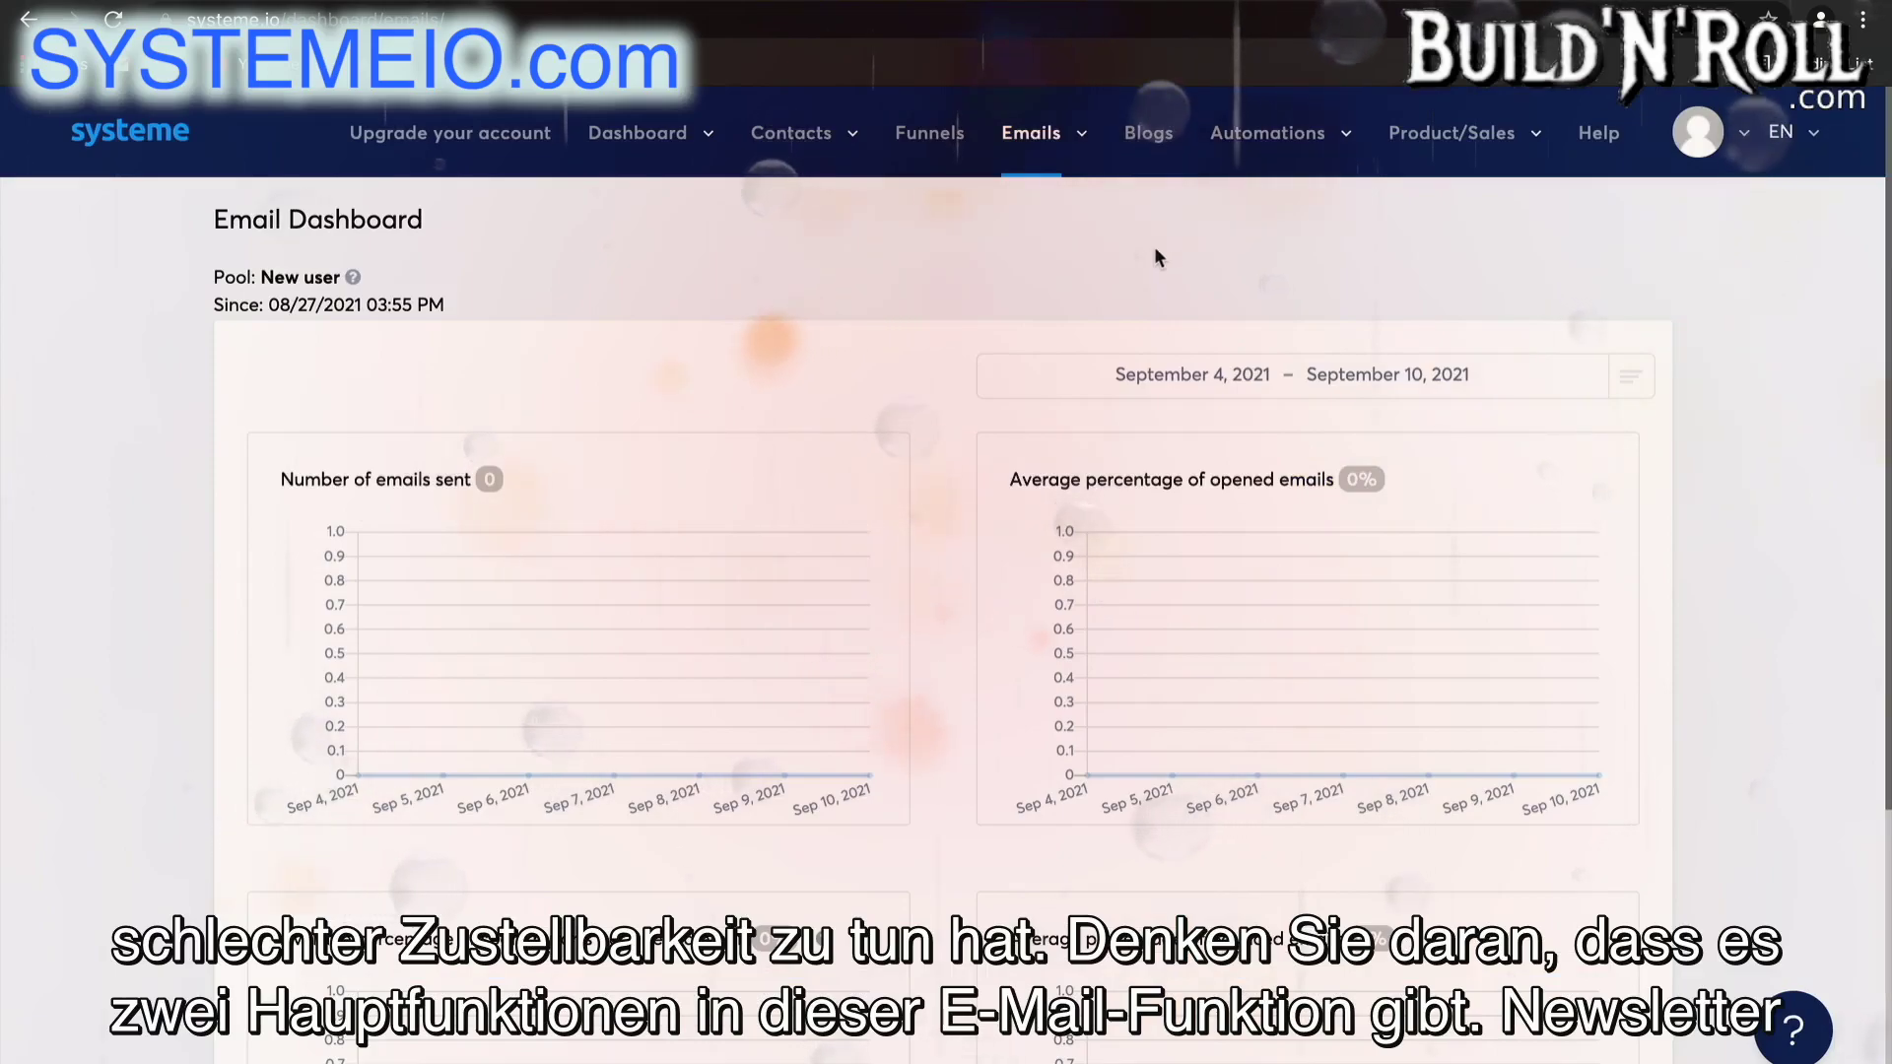
mouse_move(1050, 136)
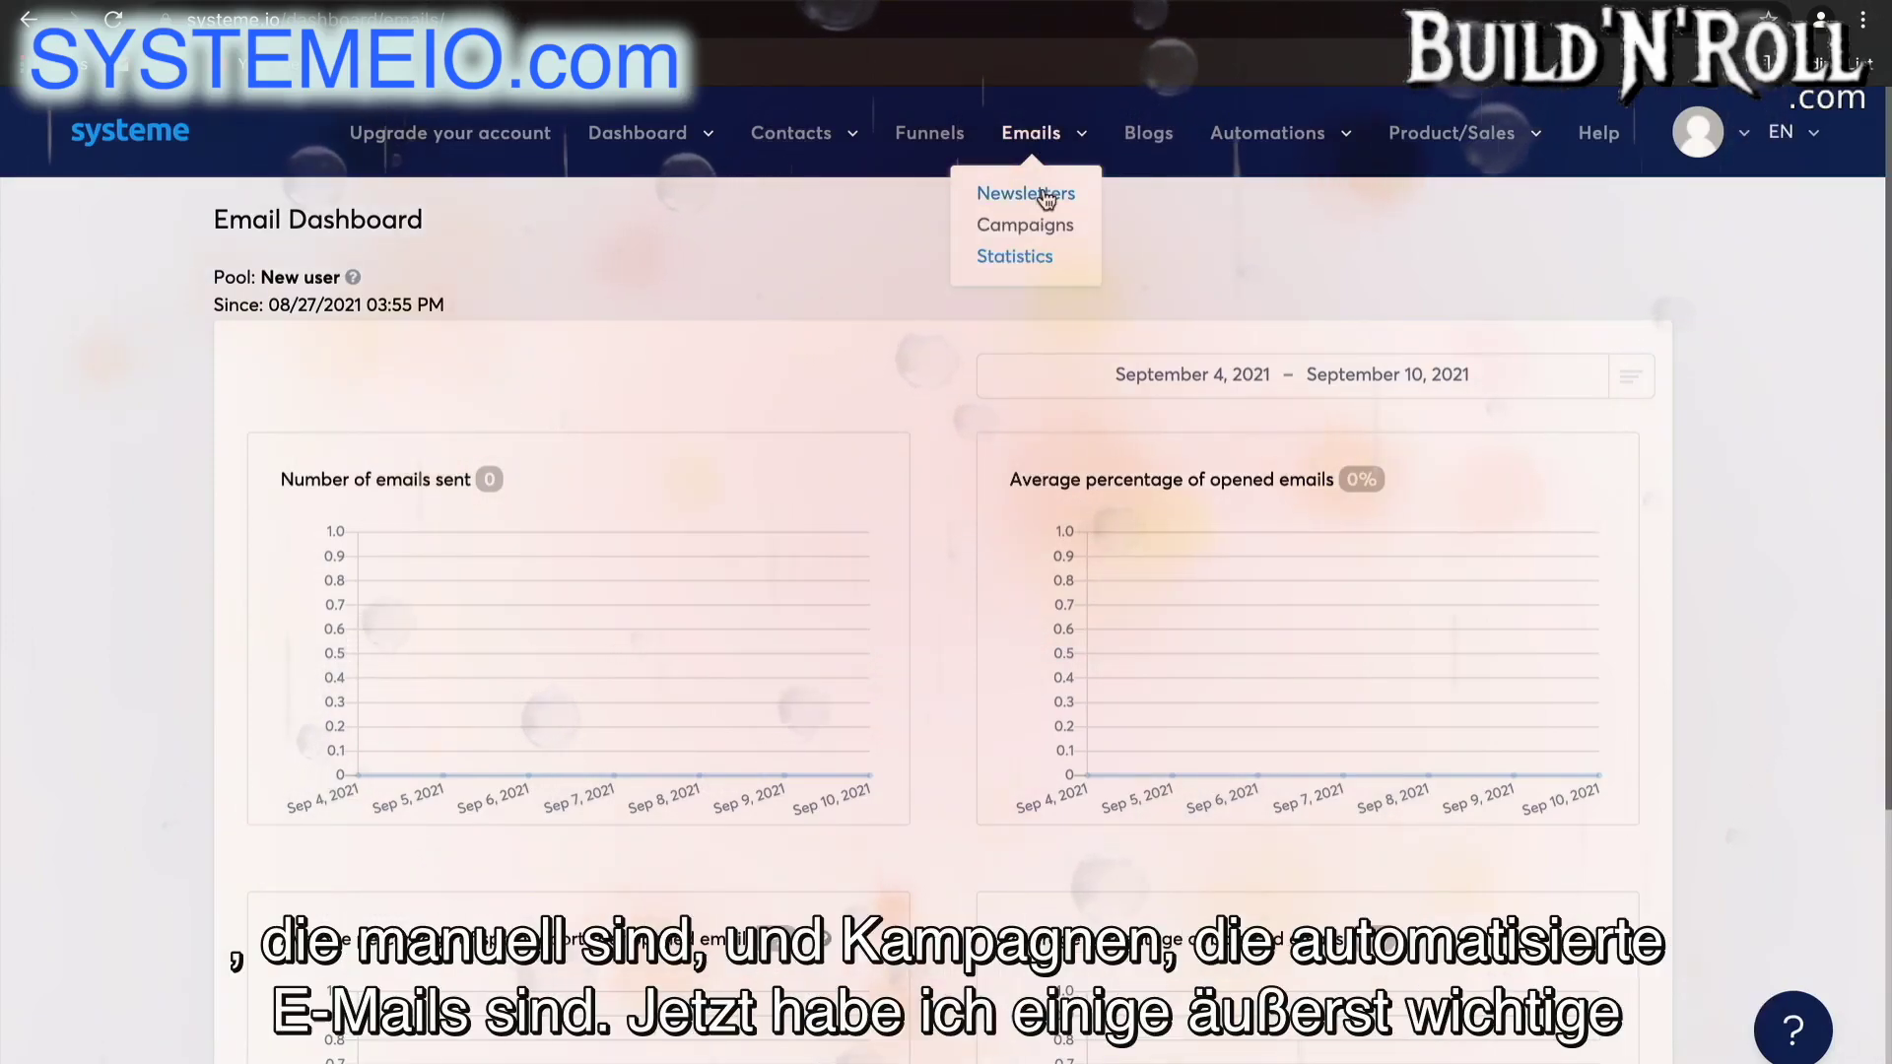
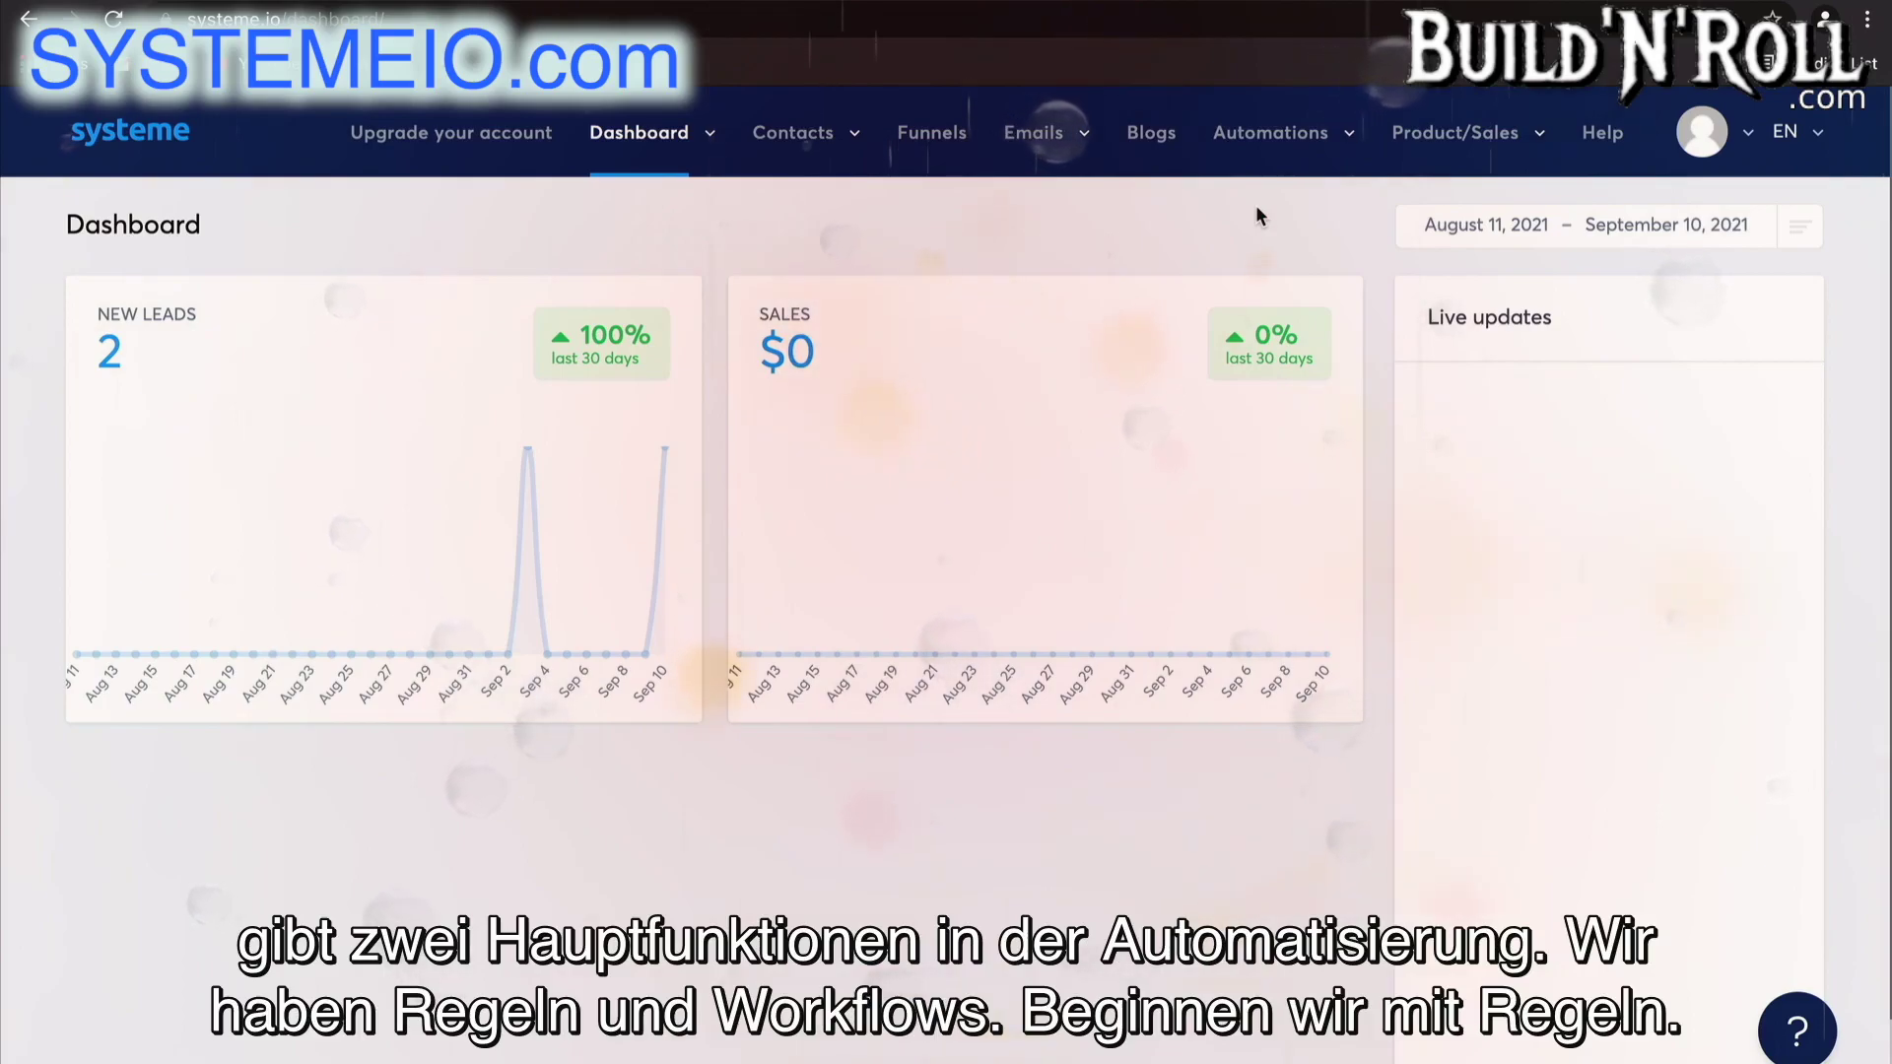
- Start a new automation rule and add a New sale trigger to it
left_click(1303, 136)
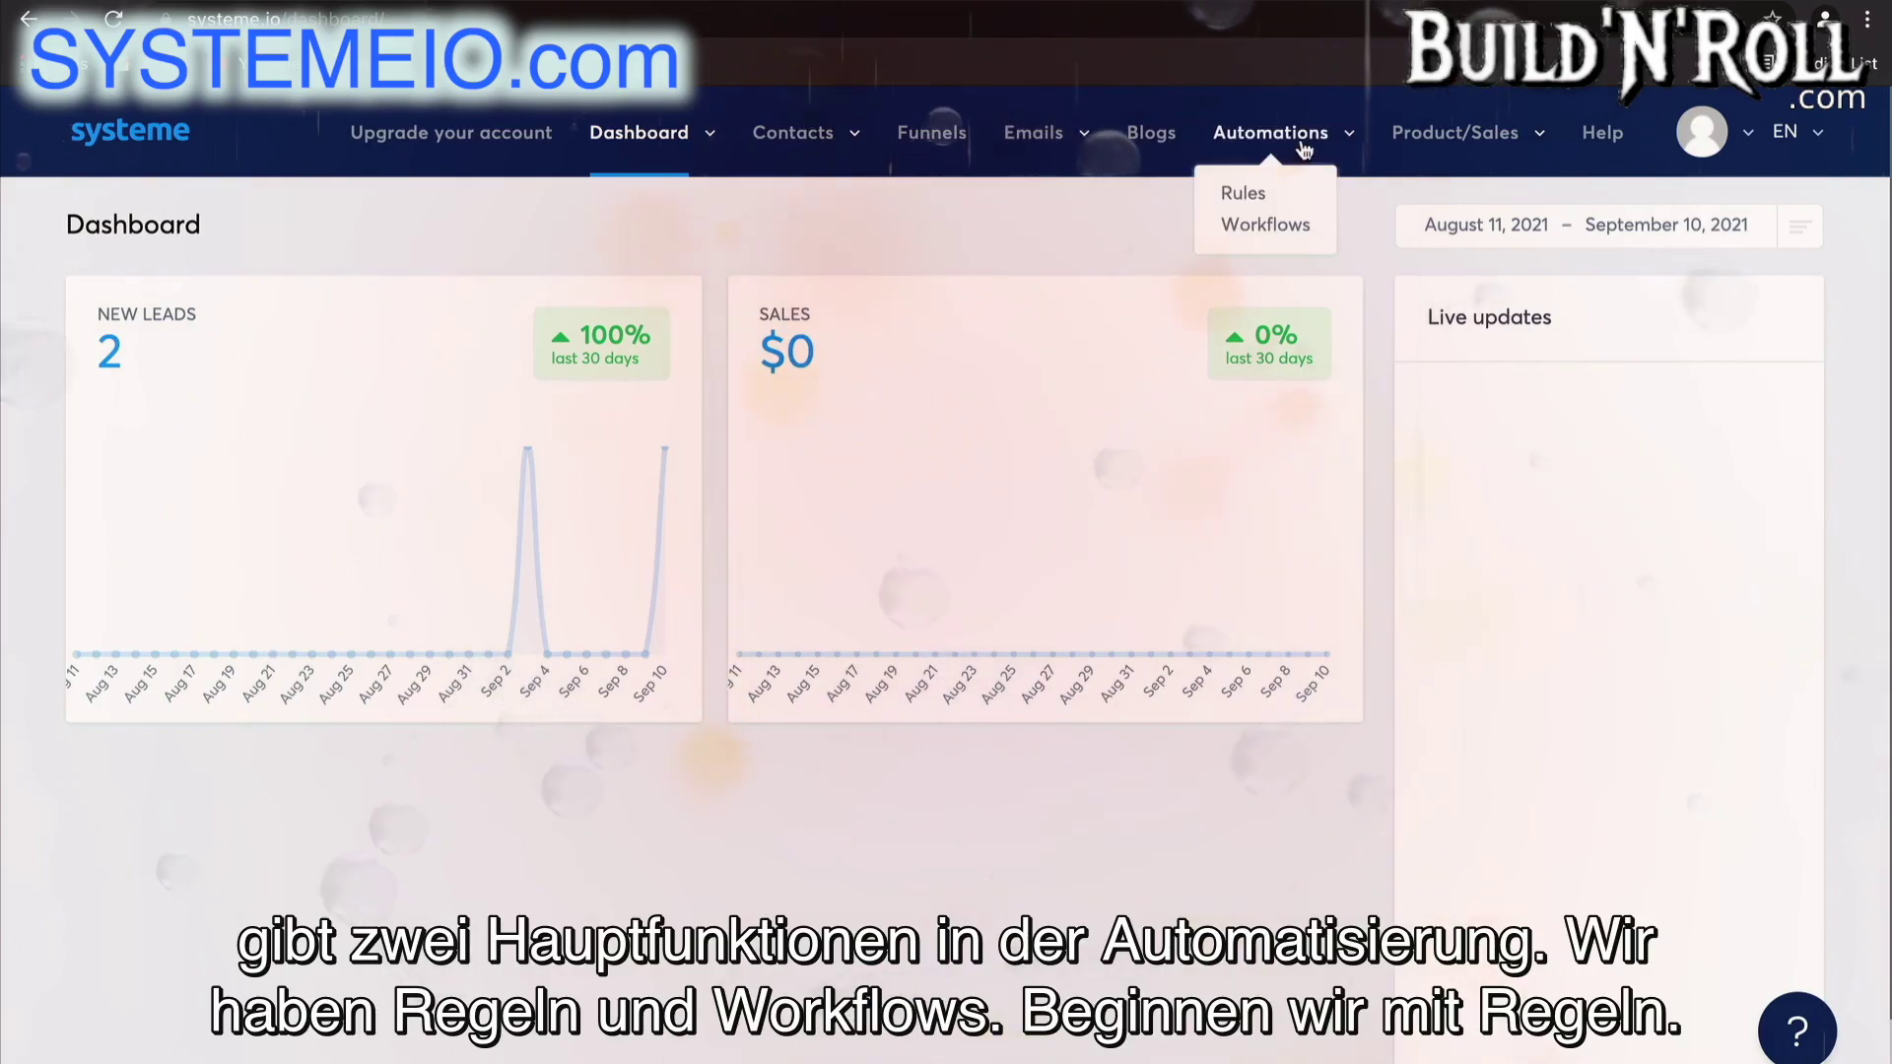
left_click(1249, 195)
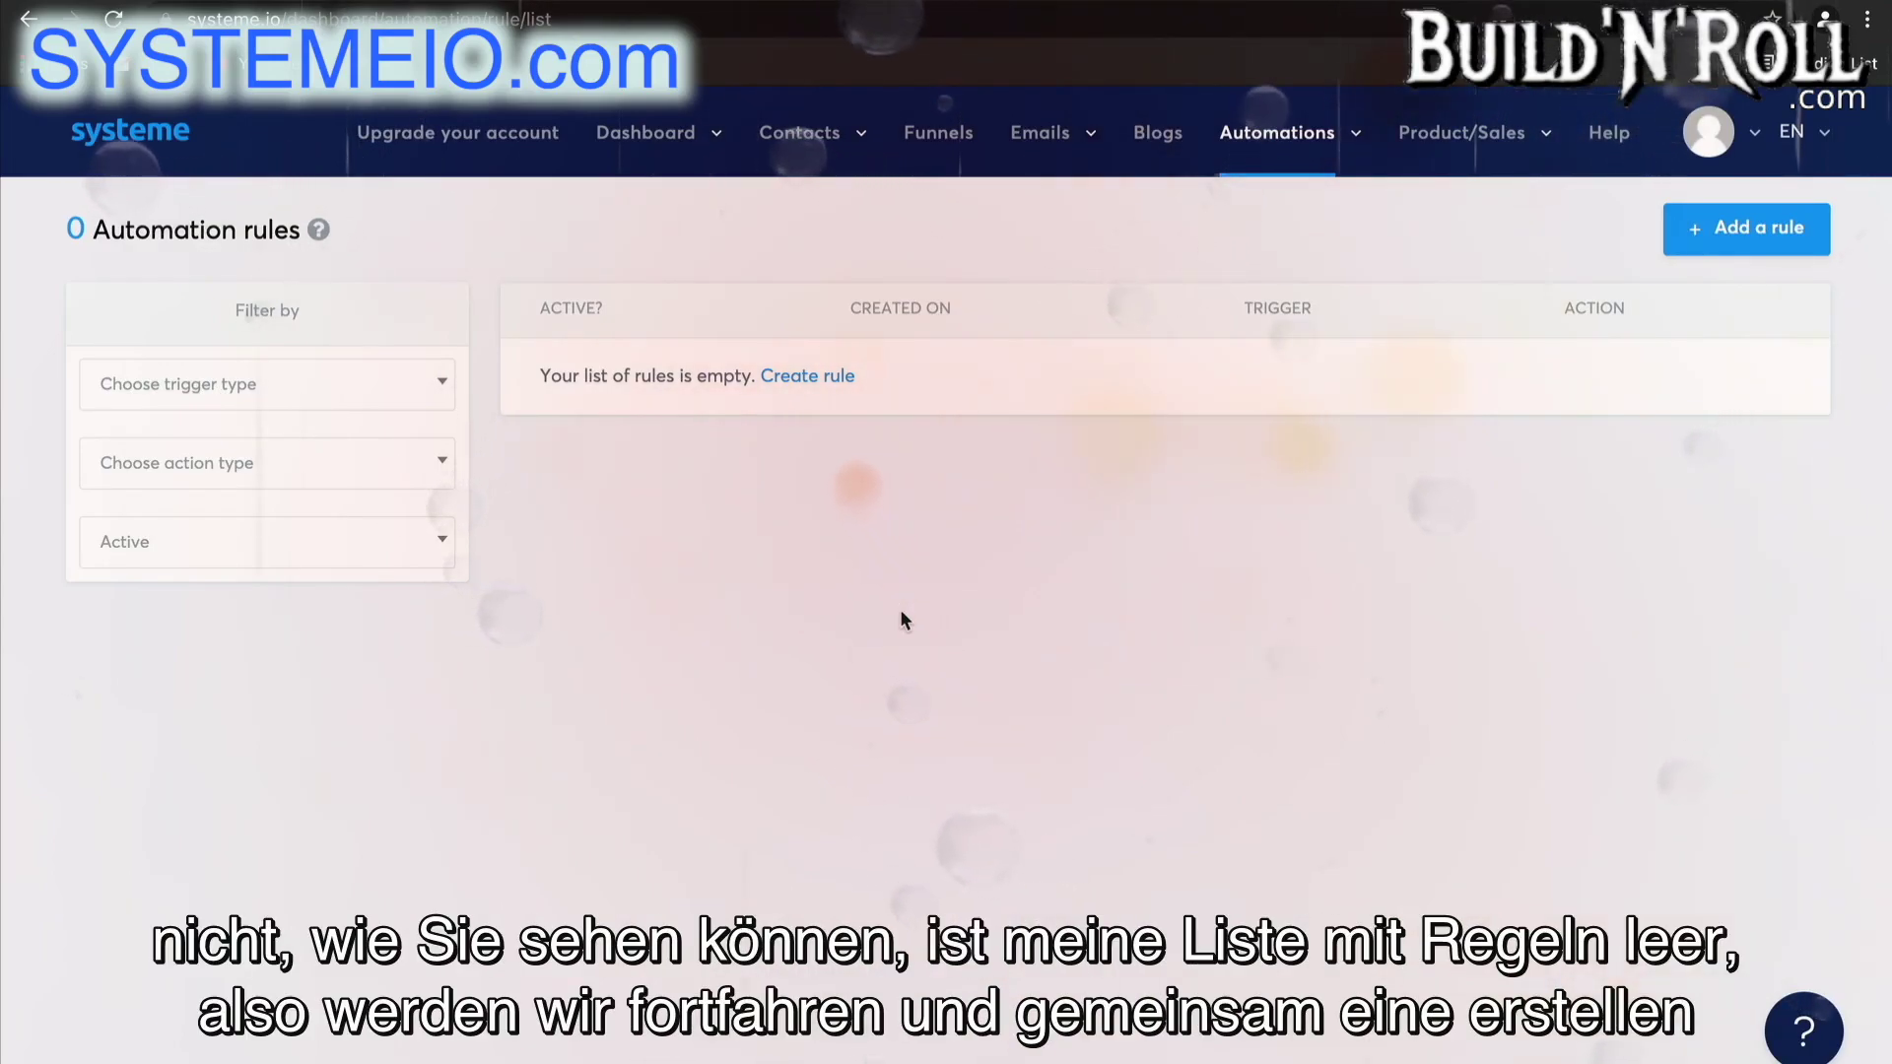
left_click(1745, 227)
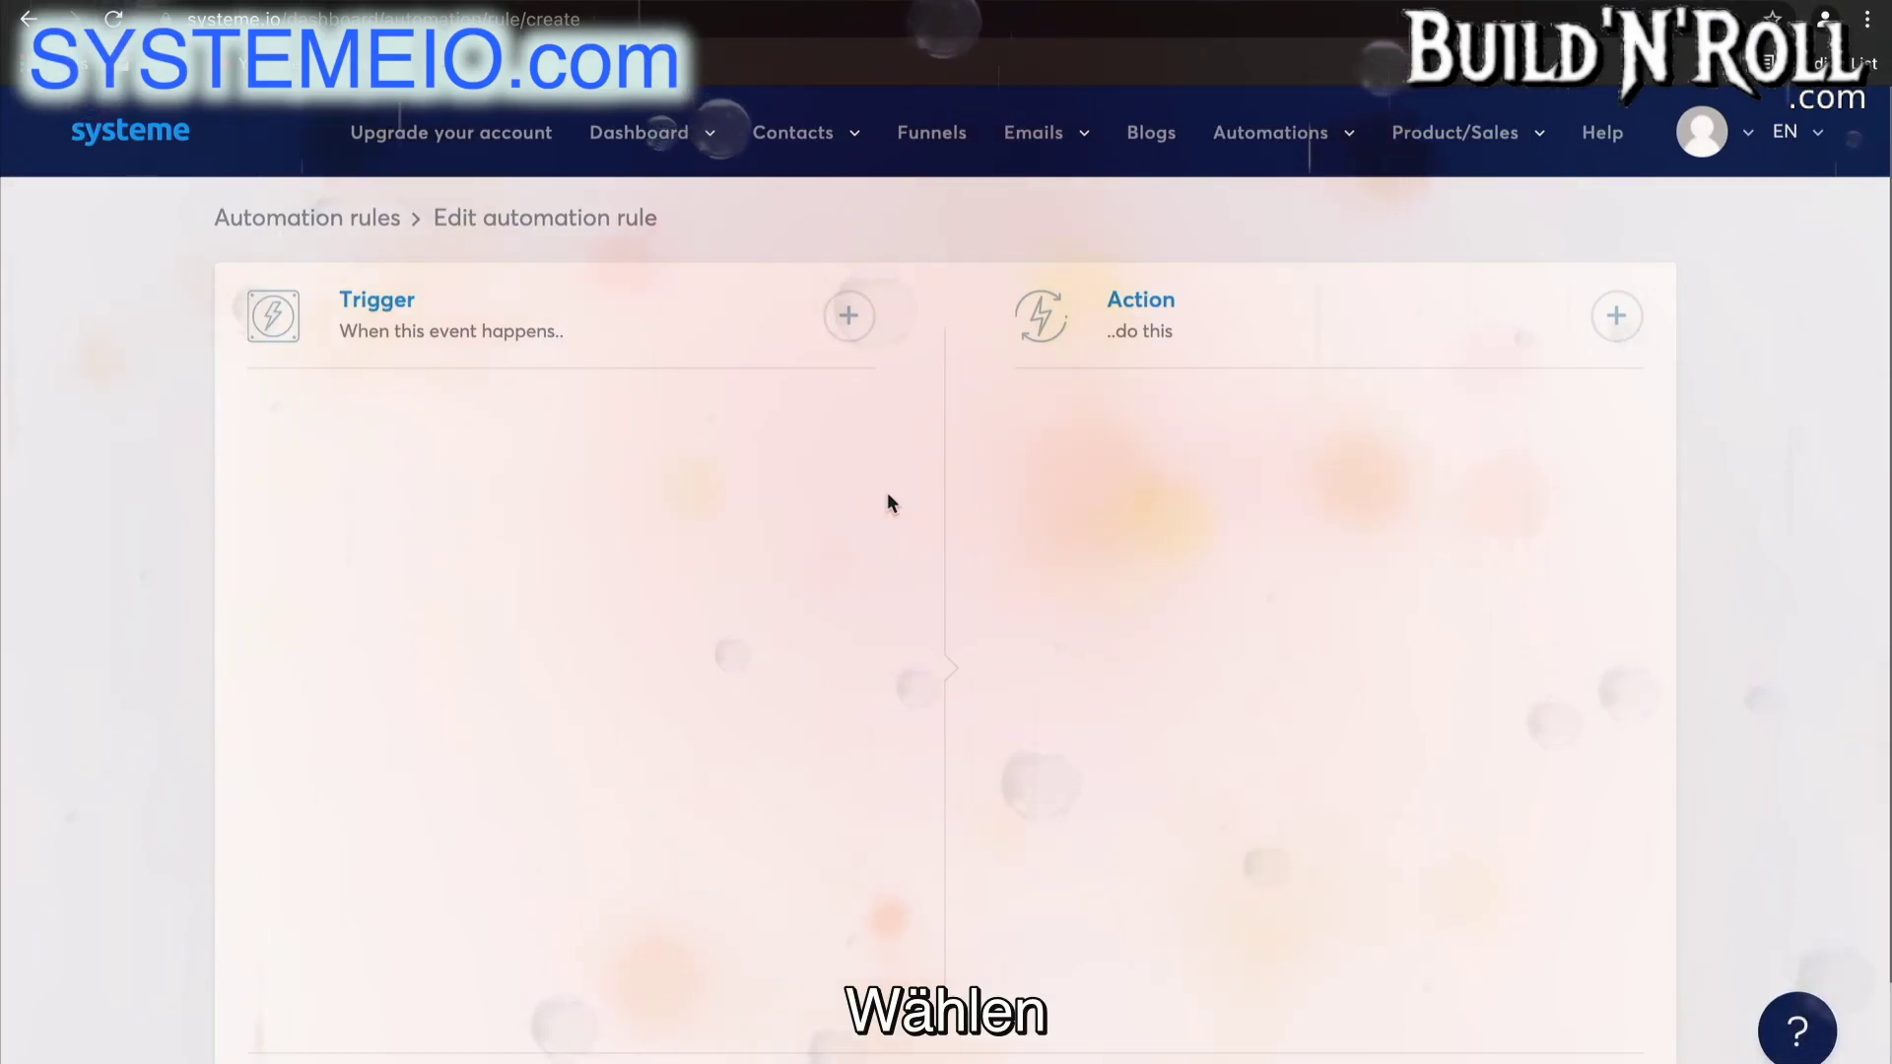
left_click(846, 314)
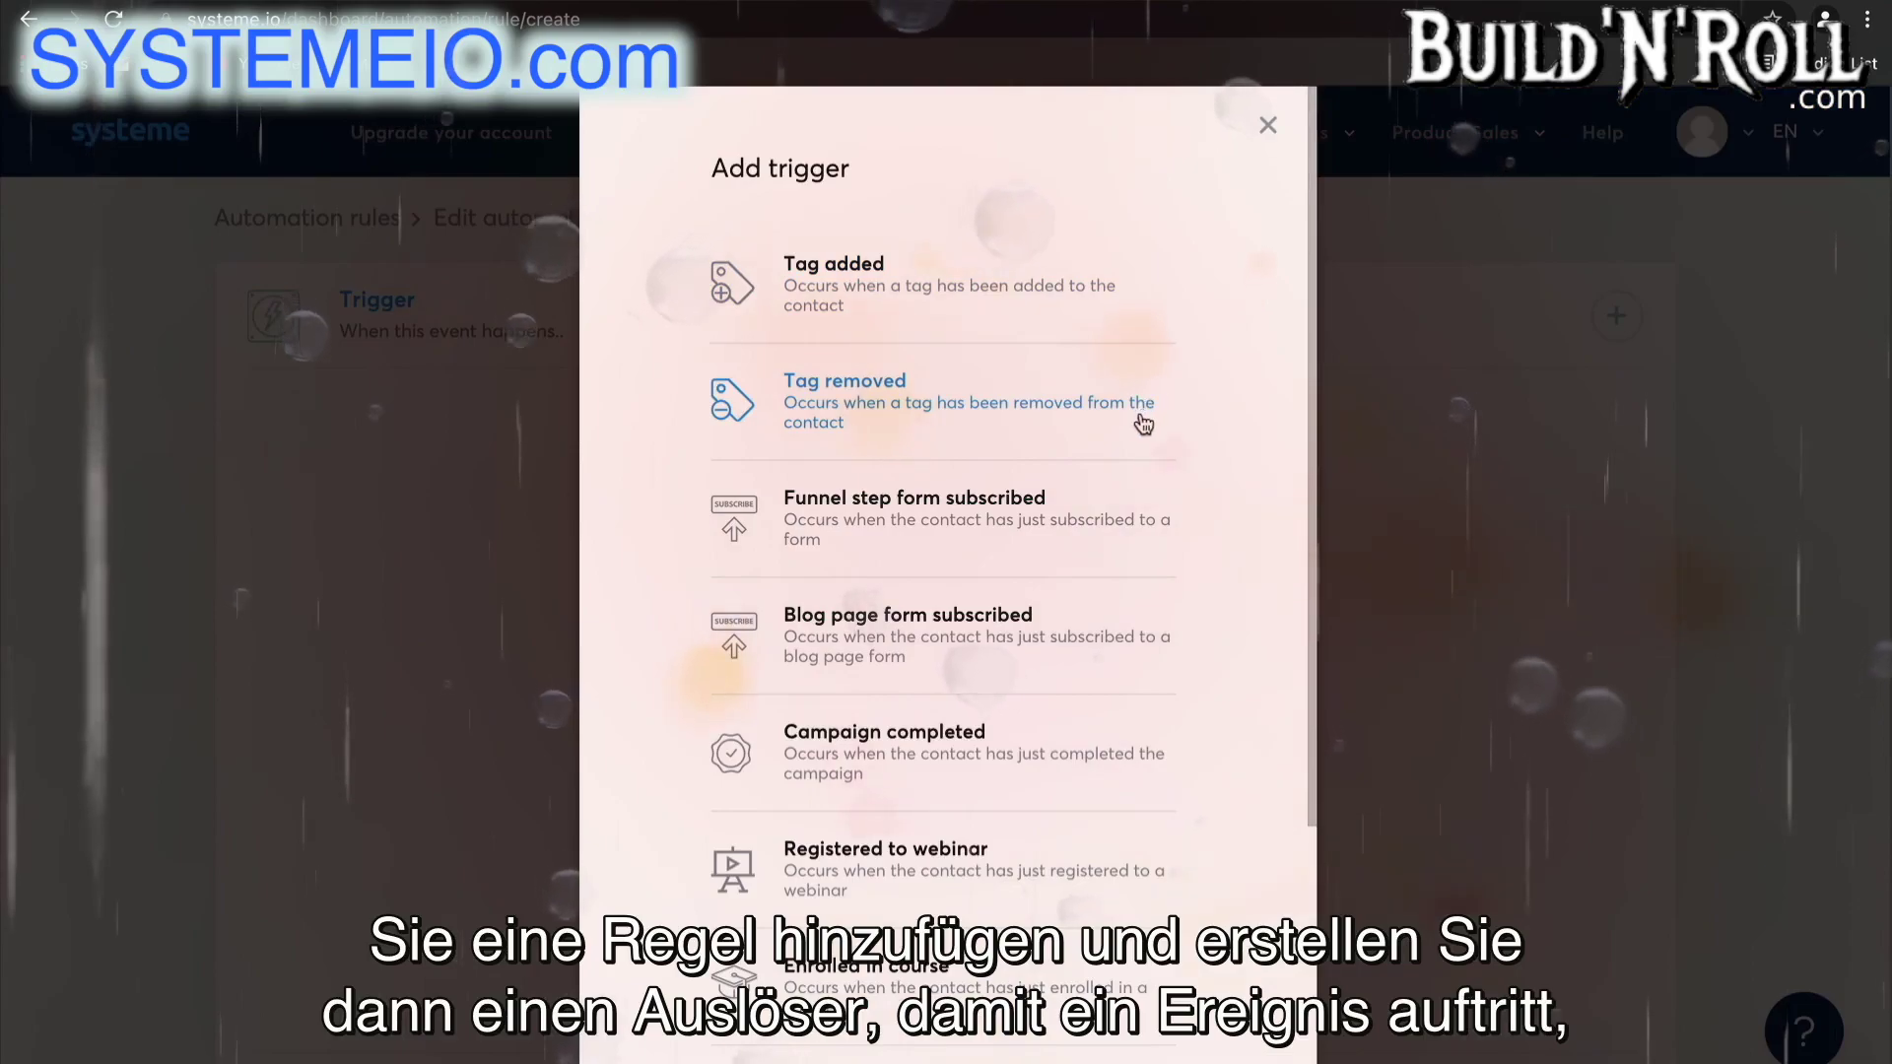
scroll(1140, 419, "down", 2)
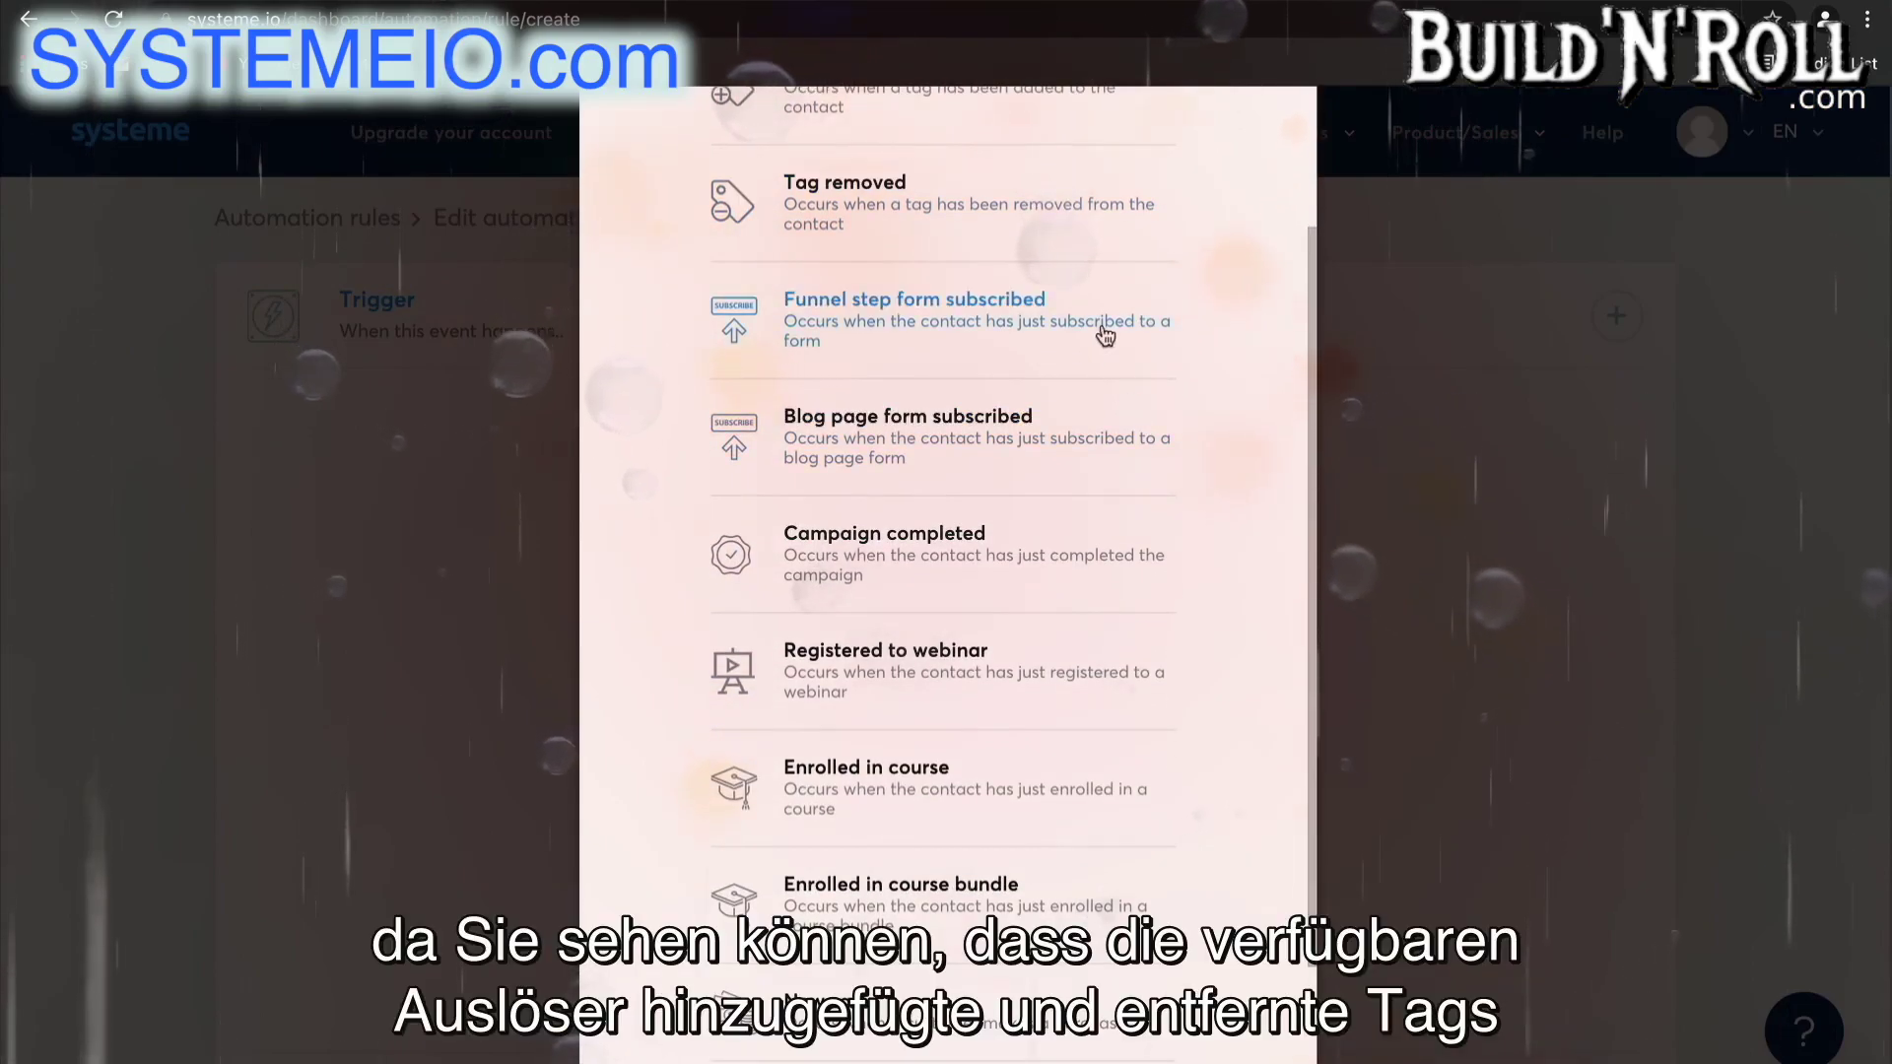
scroll(1119, 552, "down", 1)
scroll(1118, 552, "down", 1)
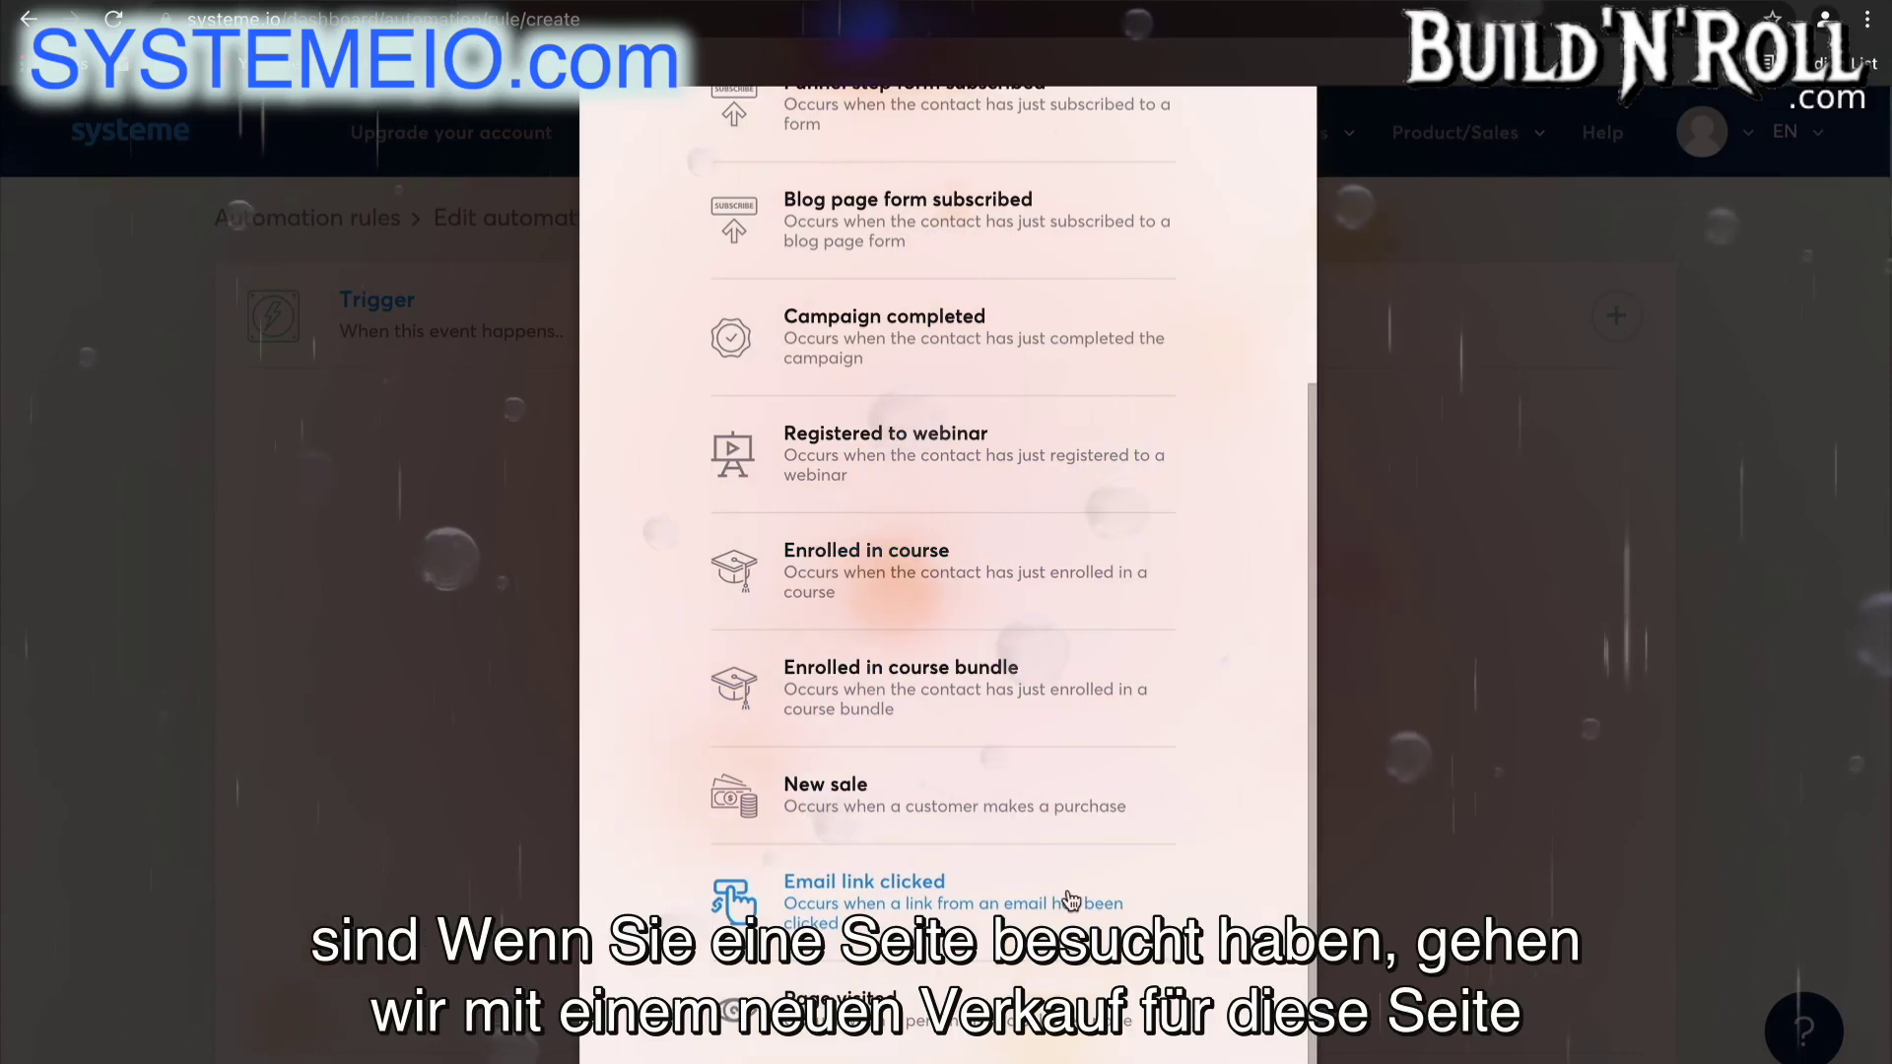
left_click(1073, 818)
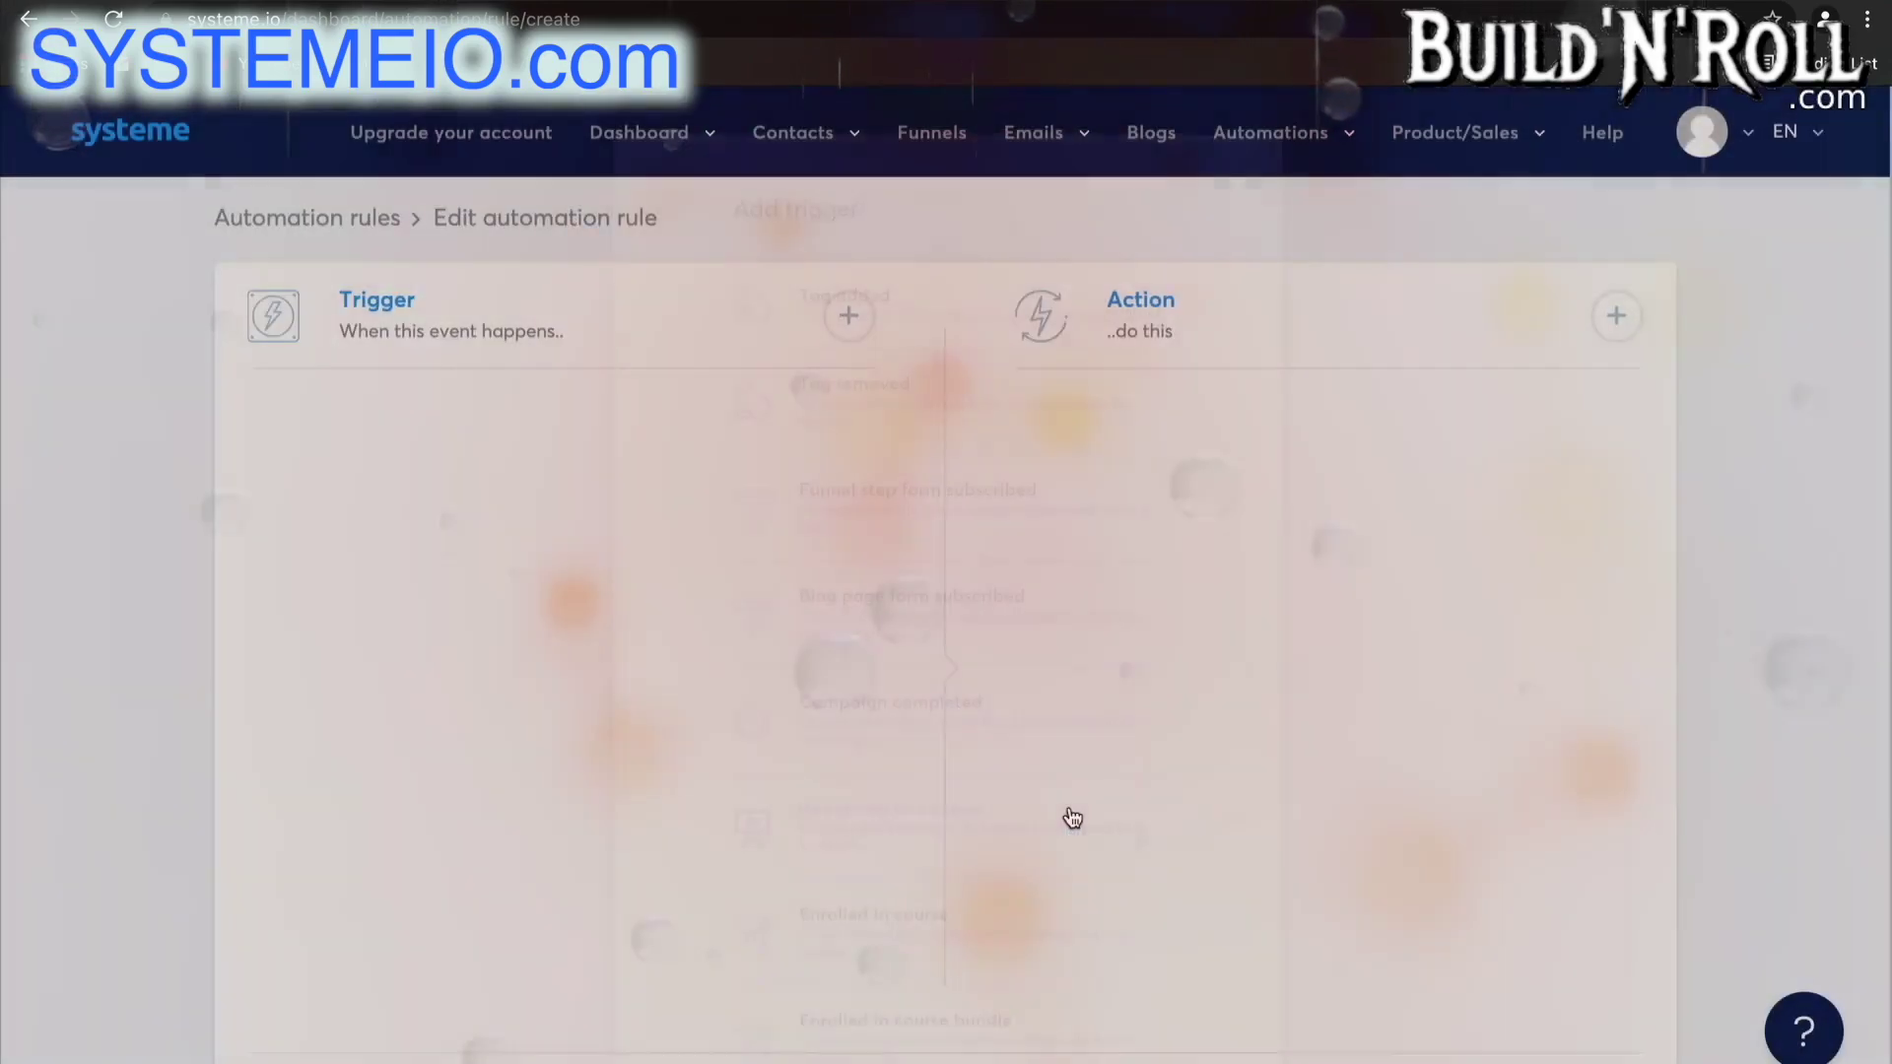
- Set the New sale trigger's funnel to Sales Funnel and its funnel step to Order Form
left_click(701, 551)
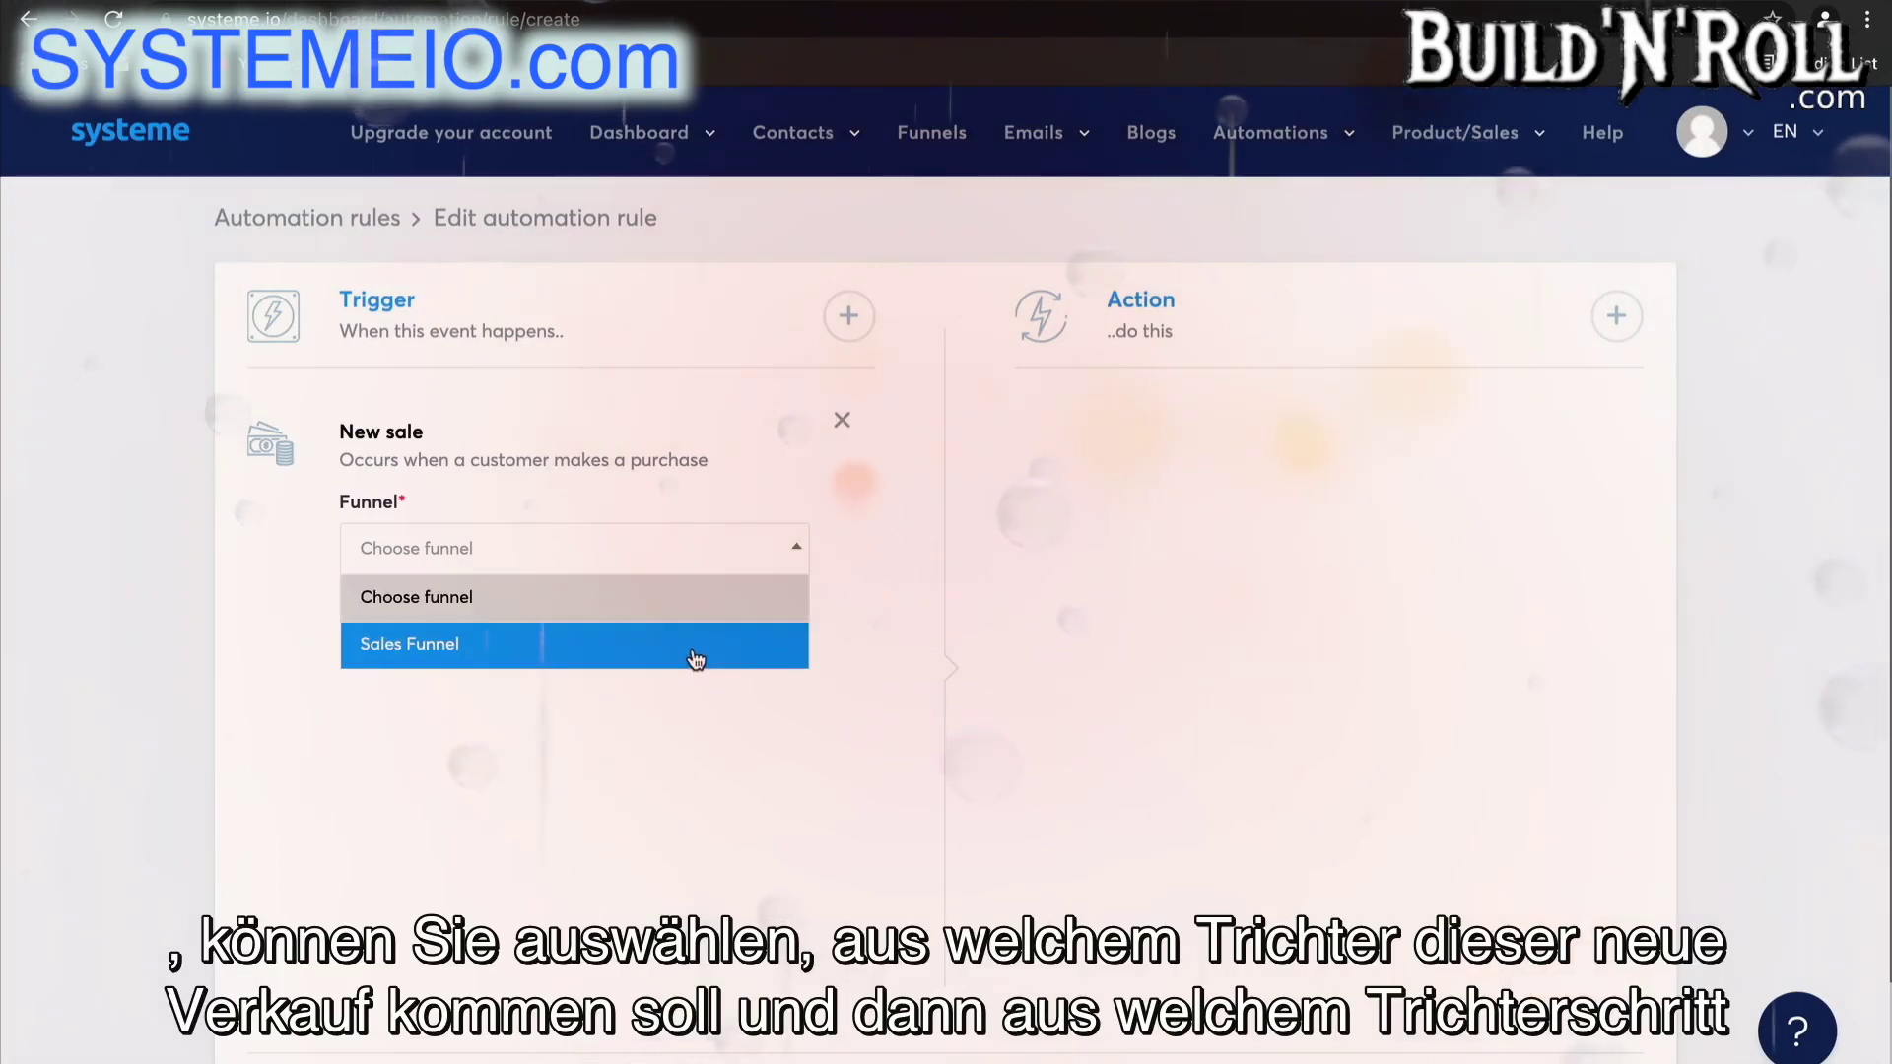
left_click(696, 658)
left_click(652, 674)
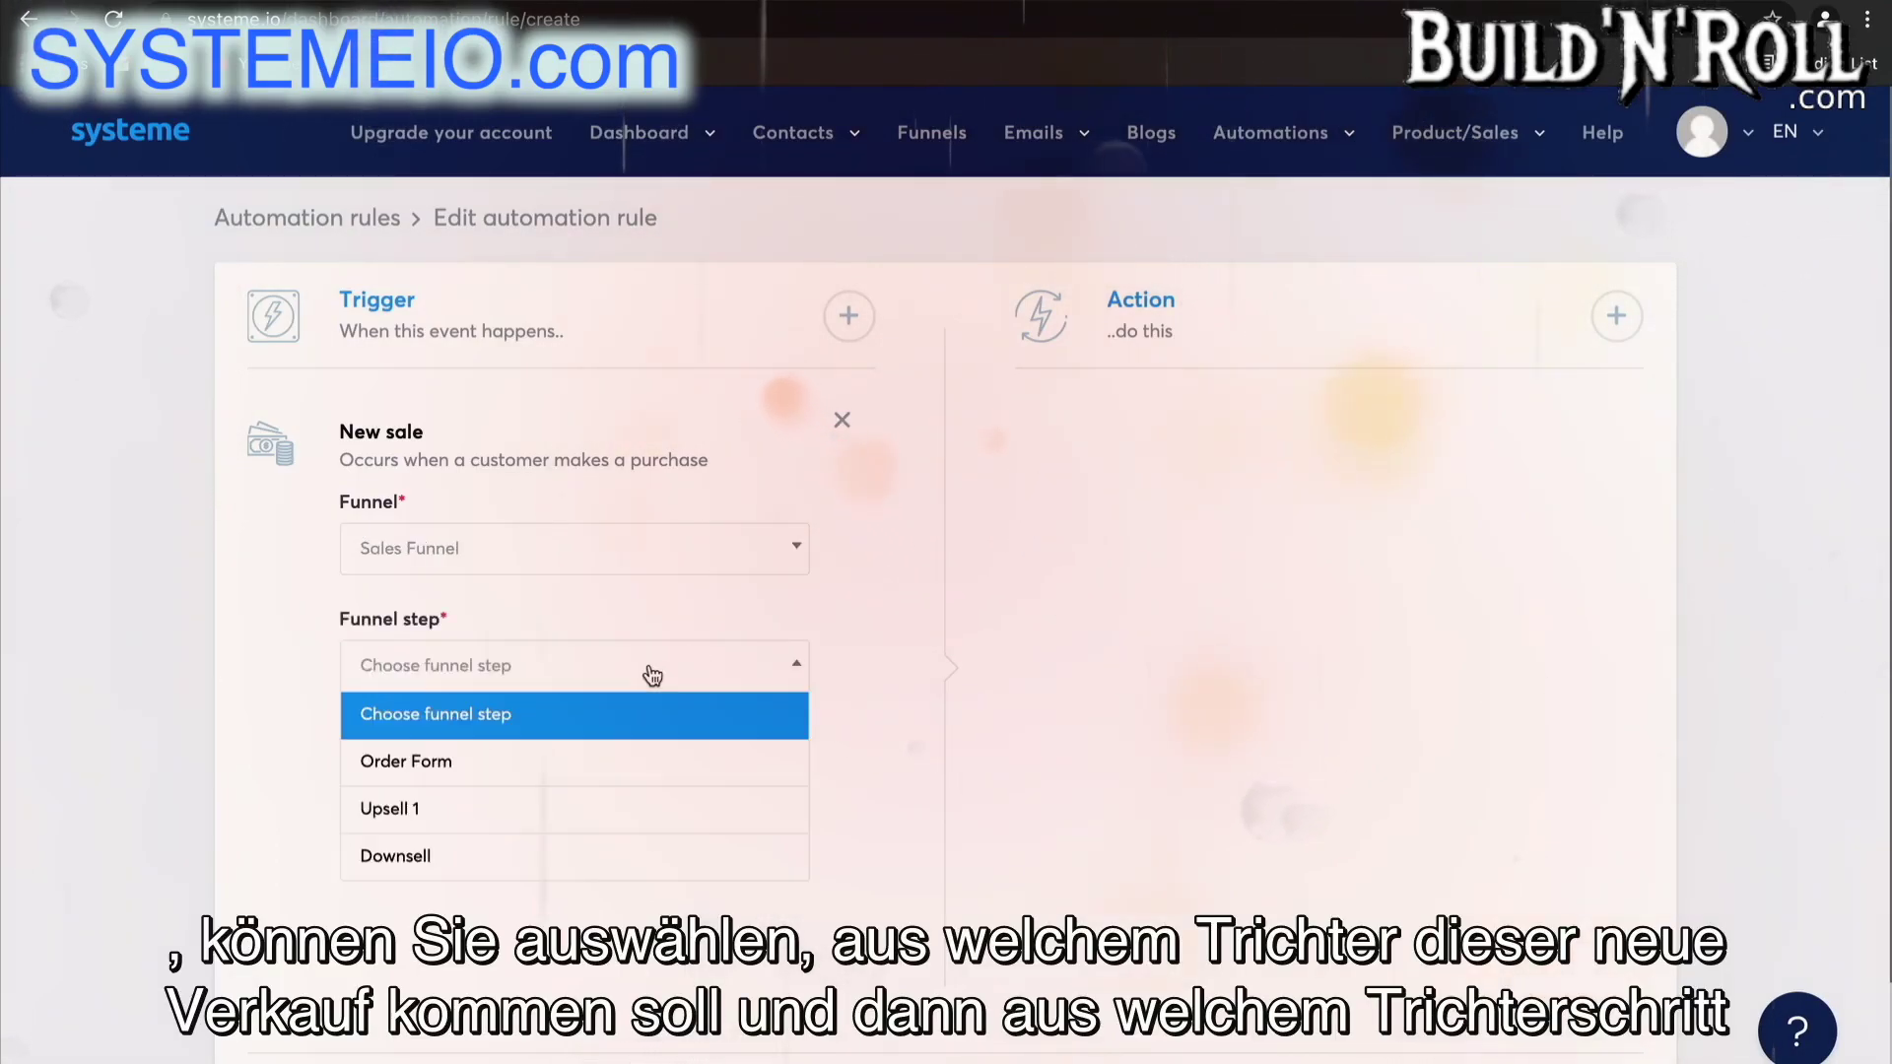
left_click(626, 754)
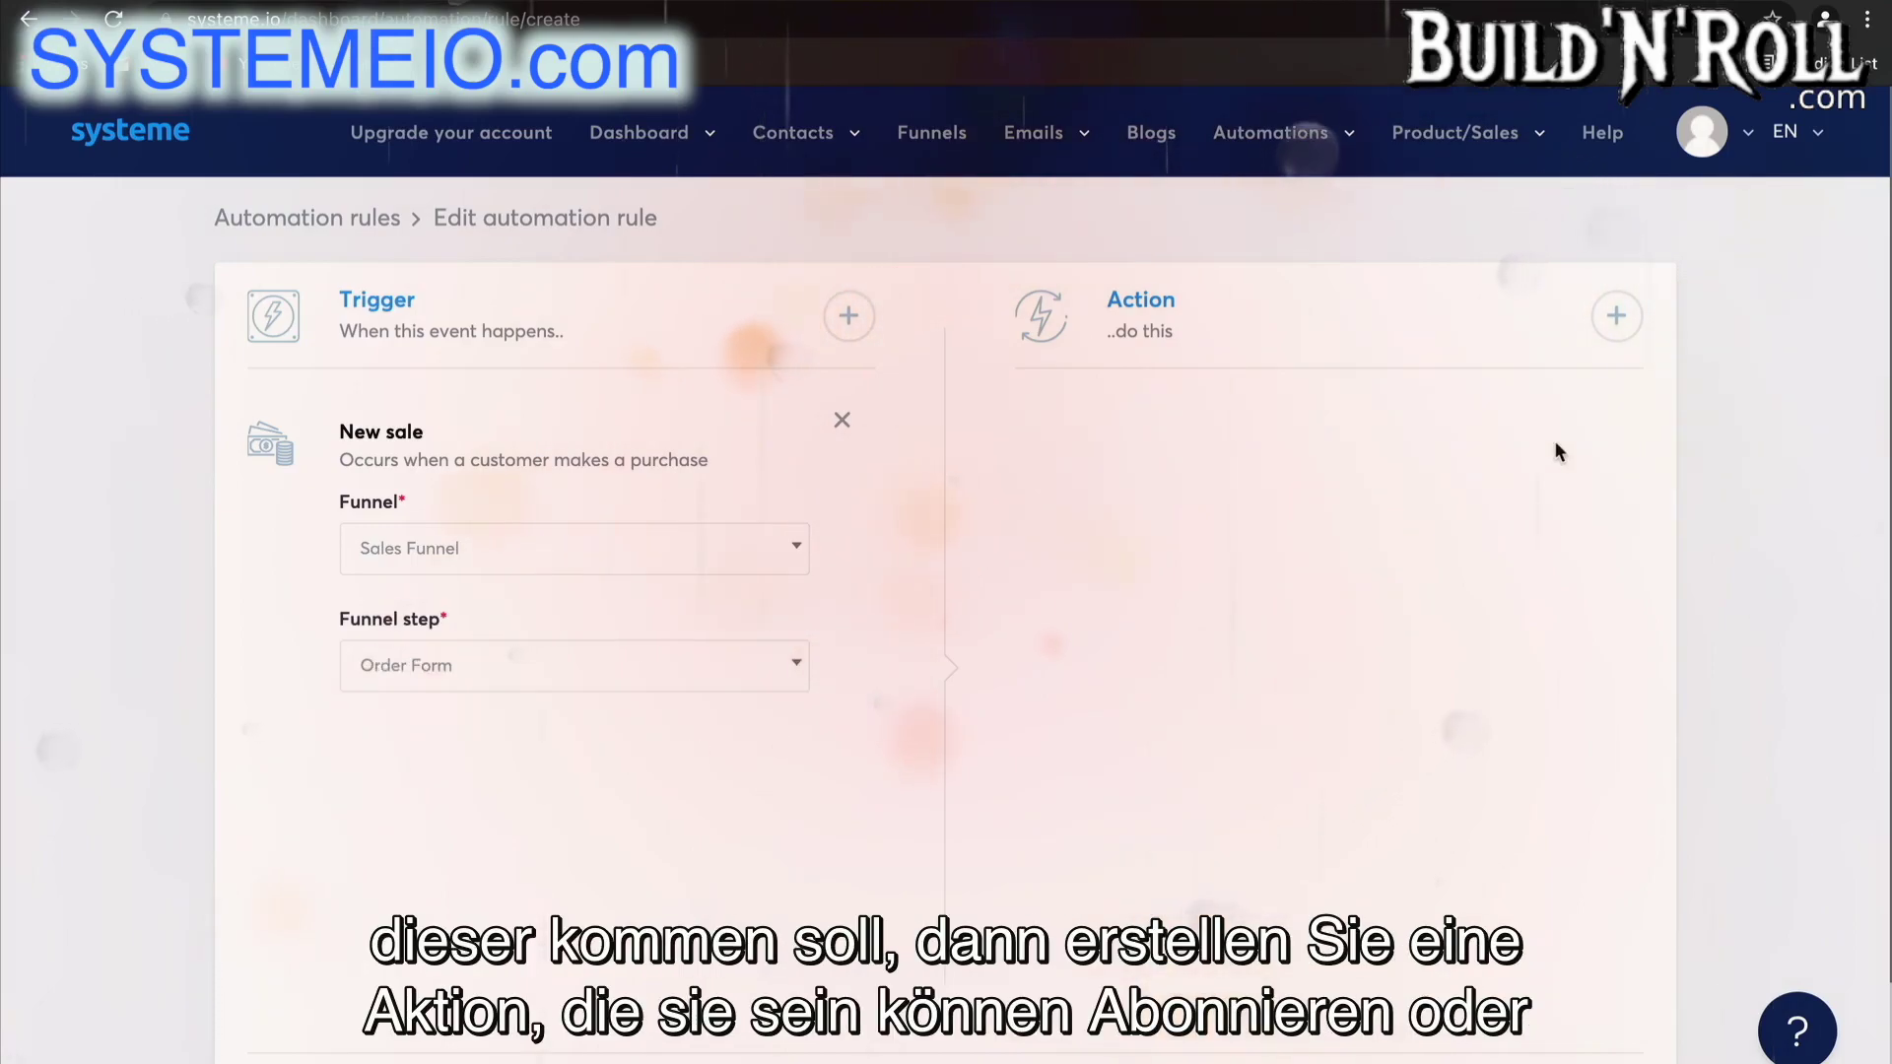
- Add a Subscribe to campaign action to the rule, using the 5 day coaching course campaign
left_click(1617, 317)
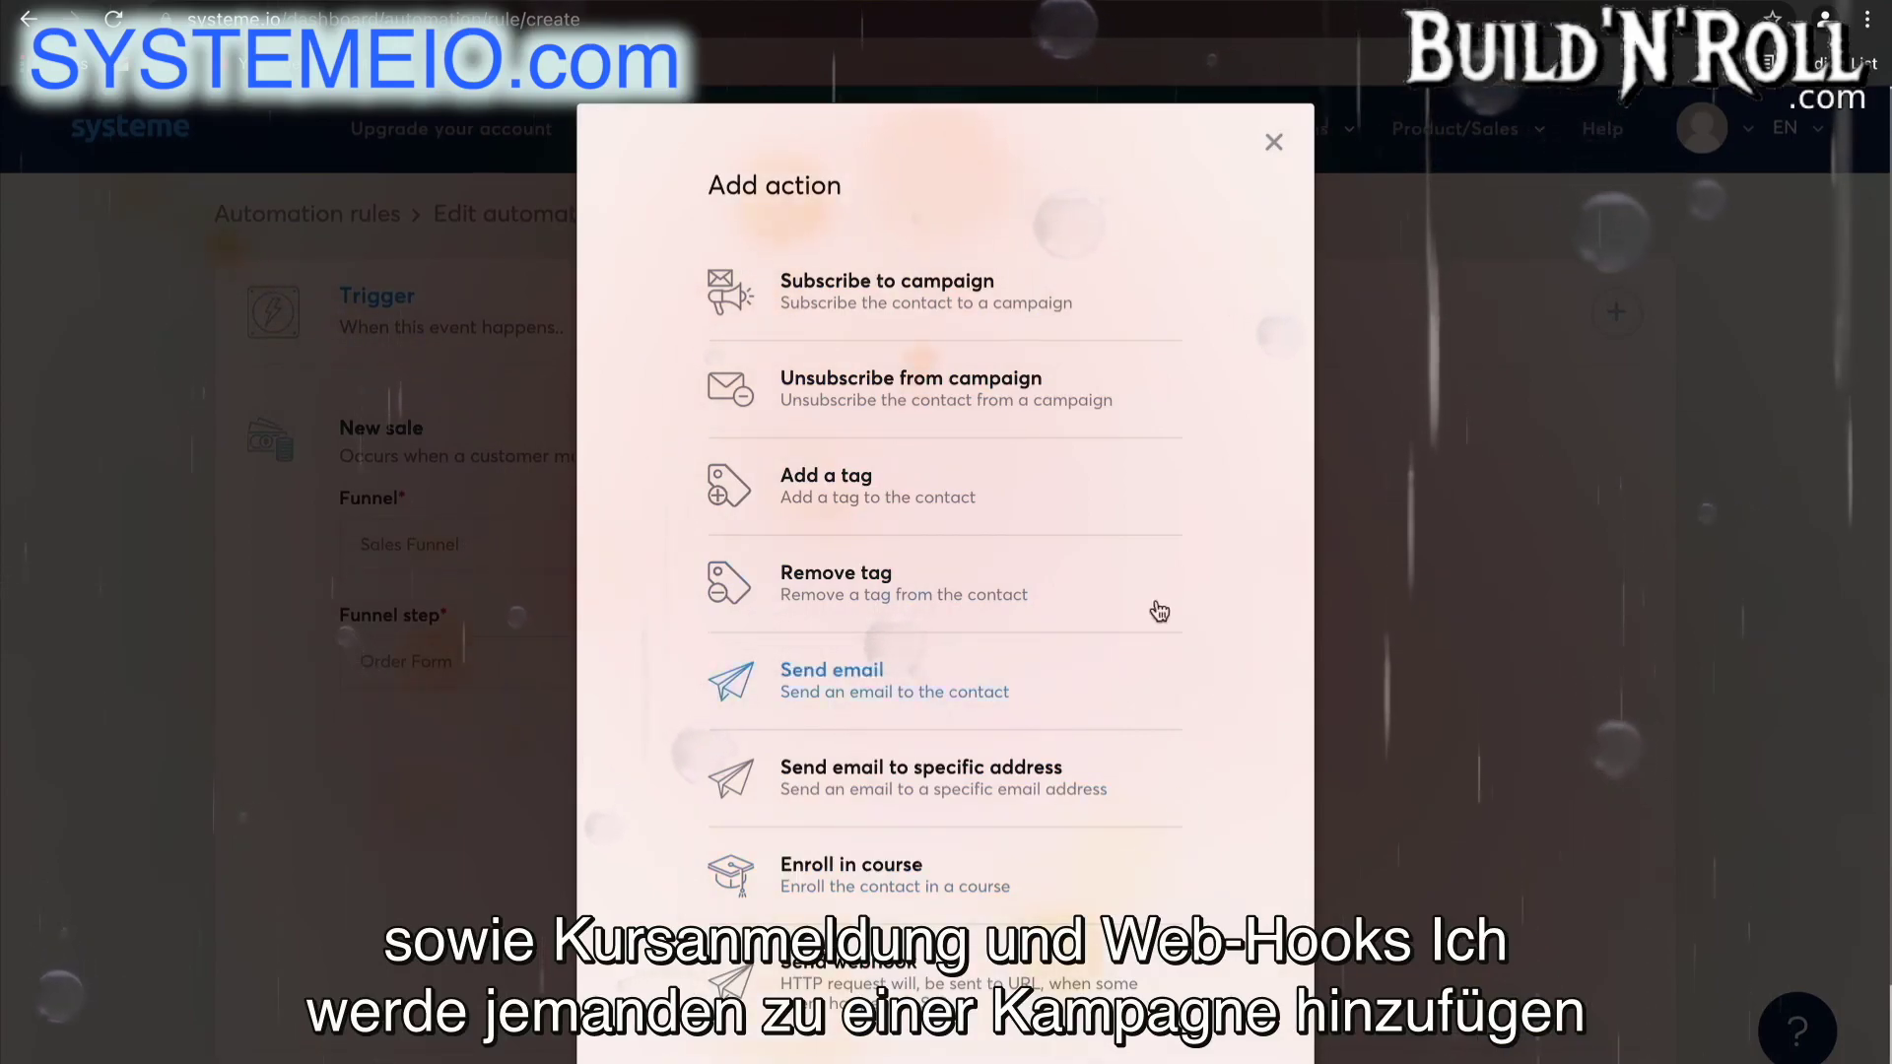
left_click(1080, 330)
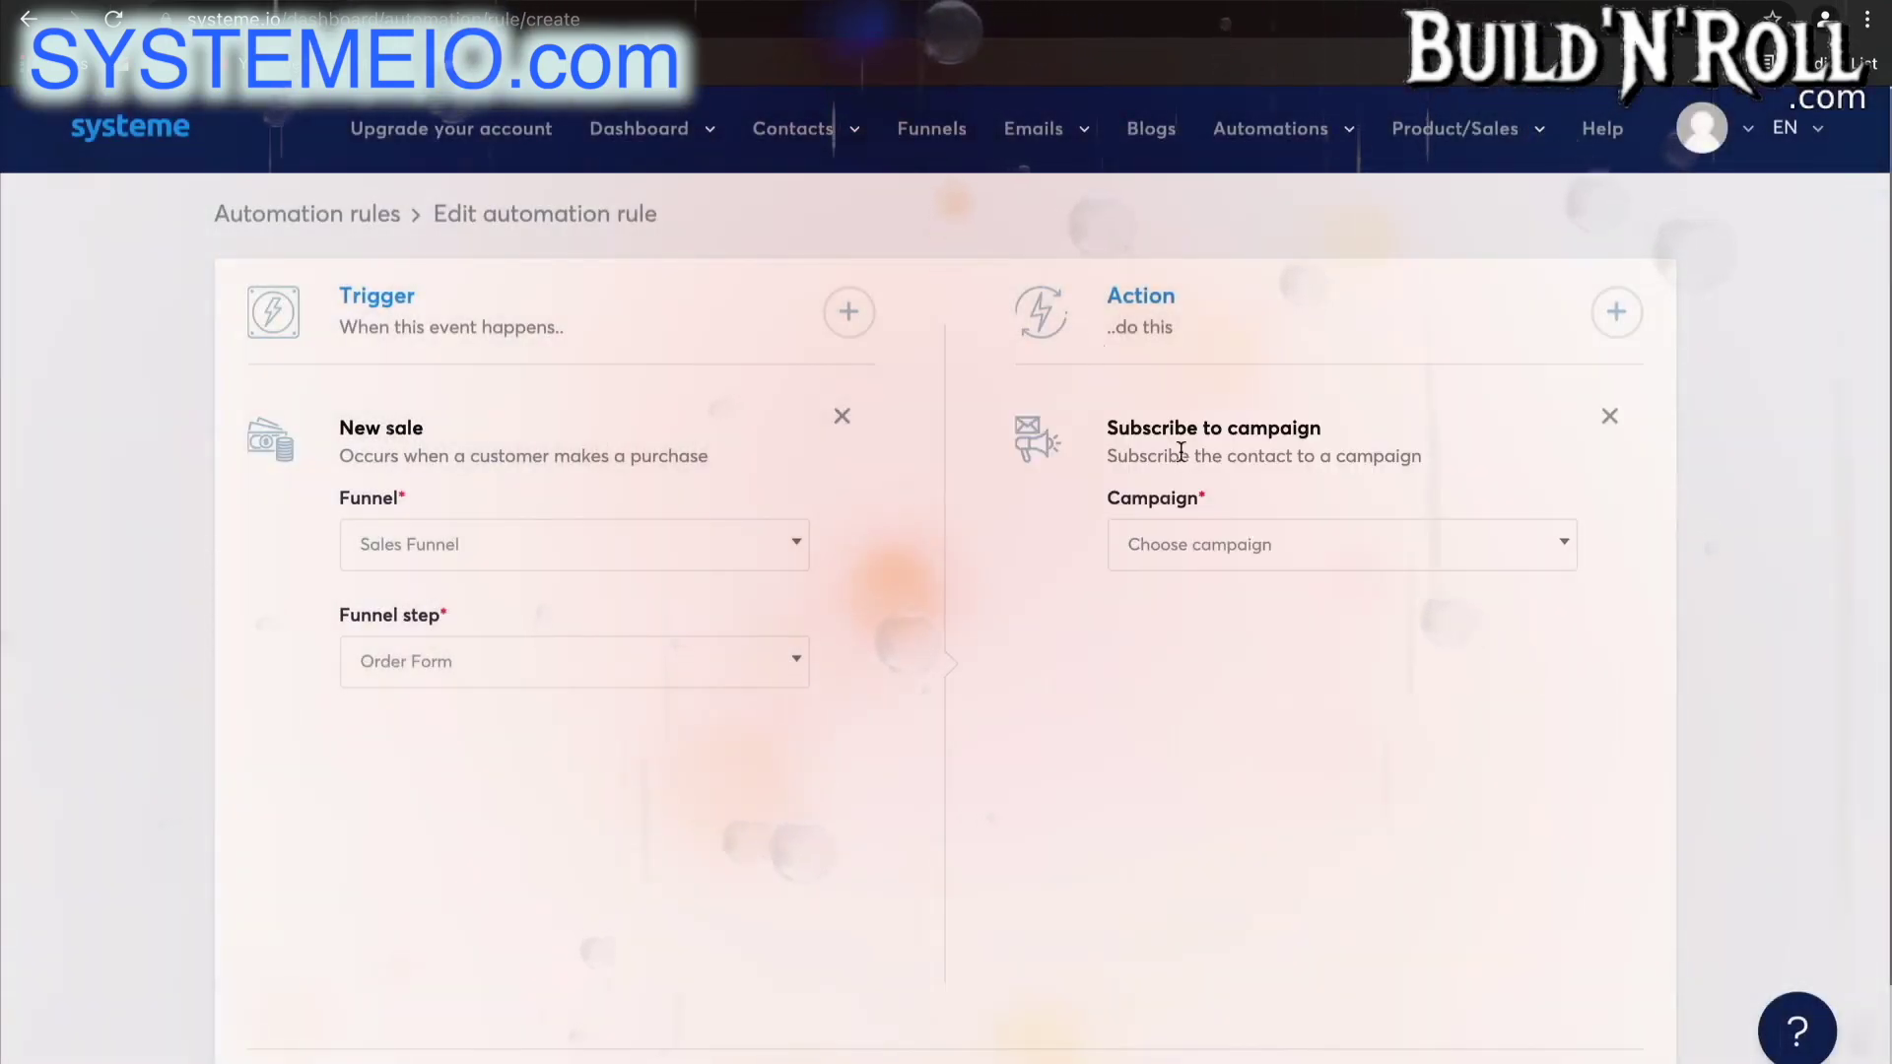
left_click(1191, 545)
left_click(1216, 640)
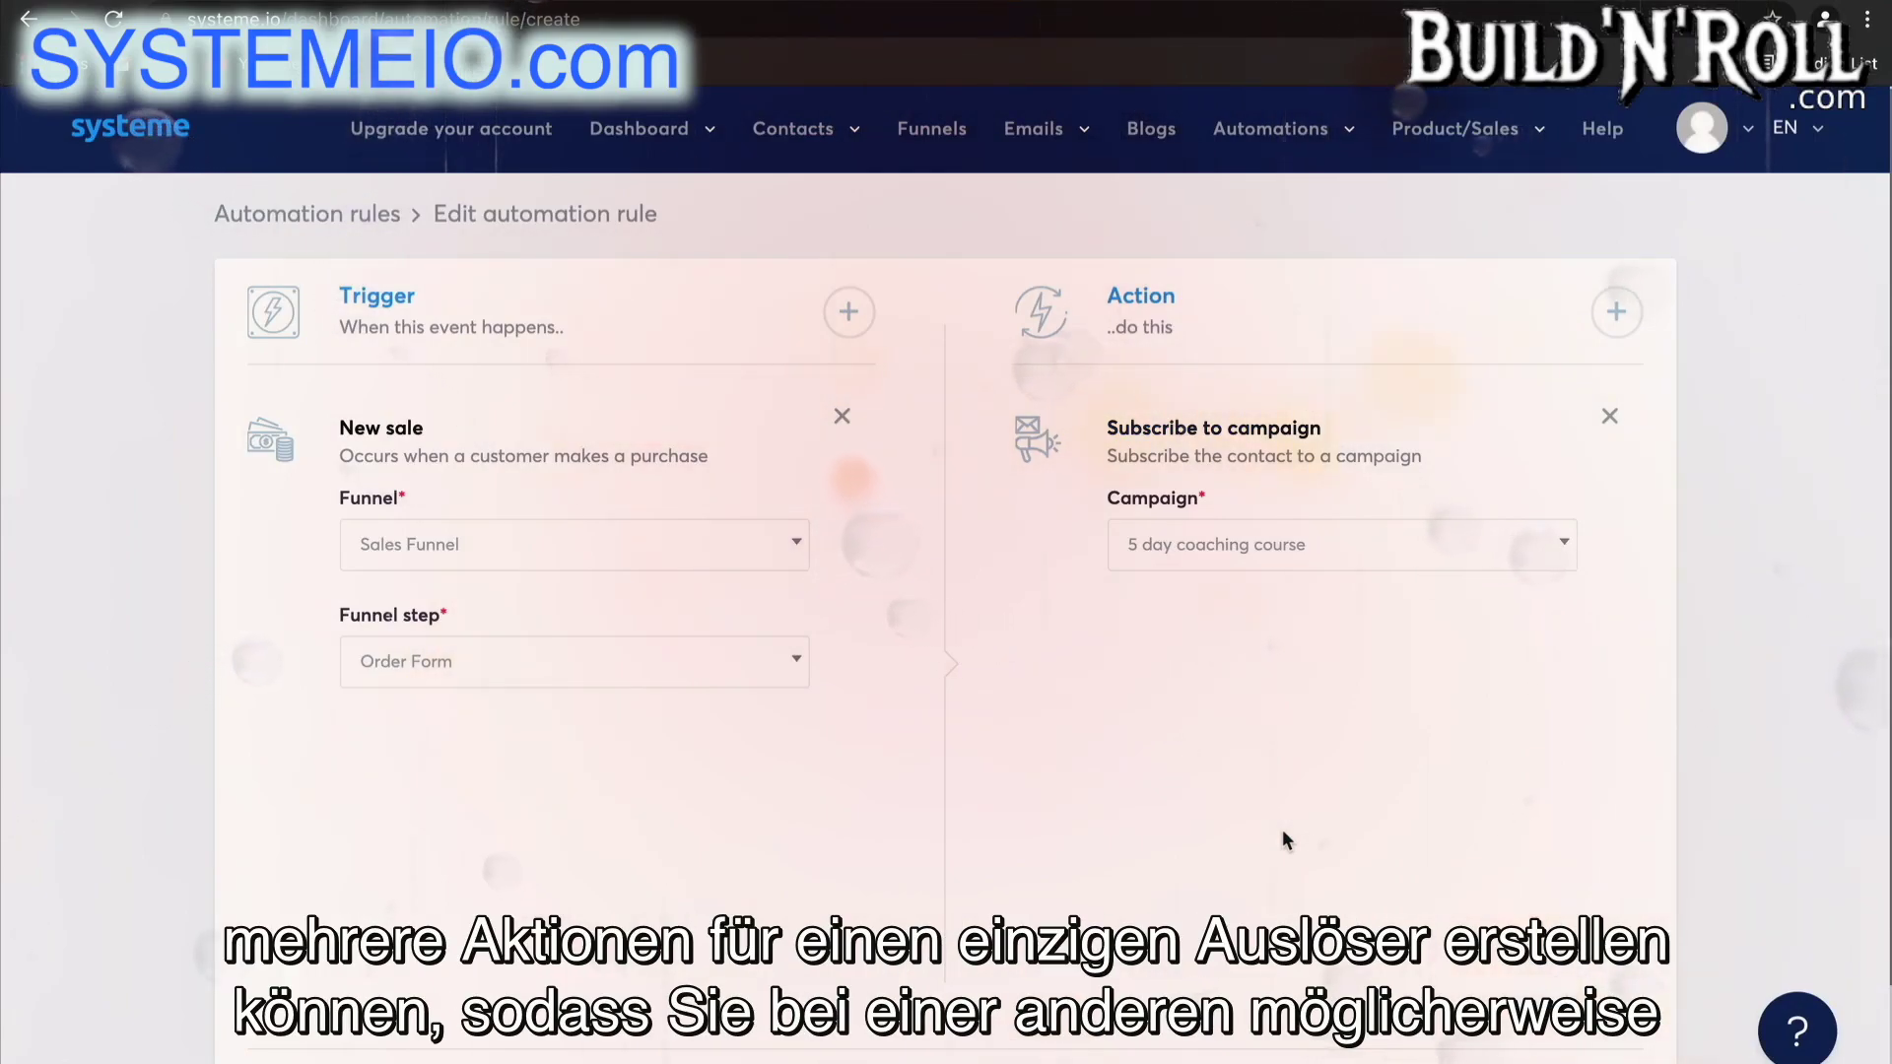
- Add two more actions to the rule: Add a tag with the Blog - leads tag, and Send email to specific address
left_click(1617, 313)
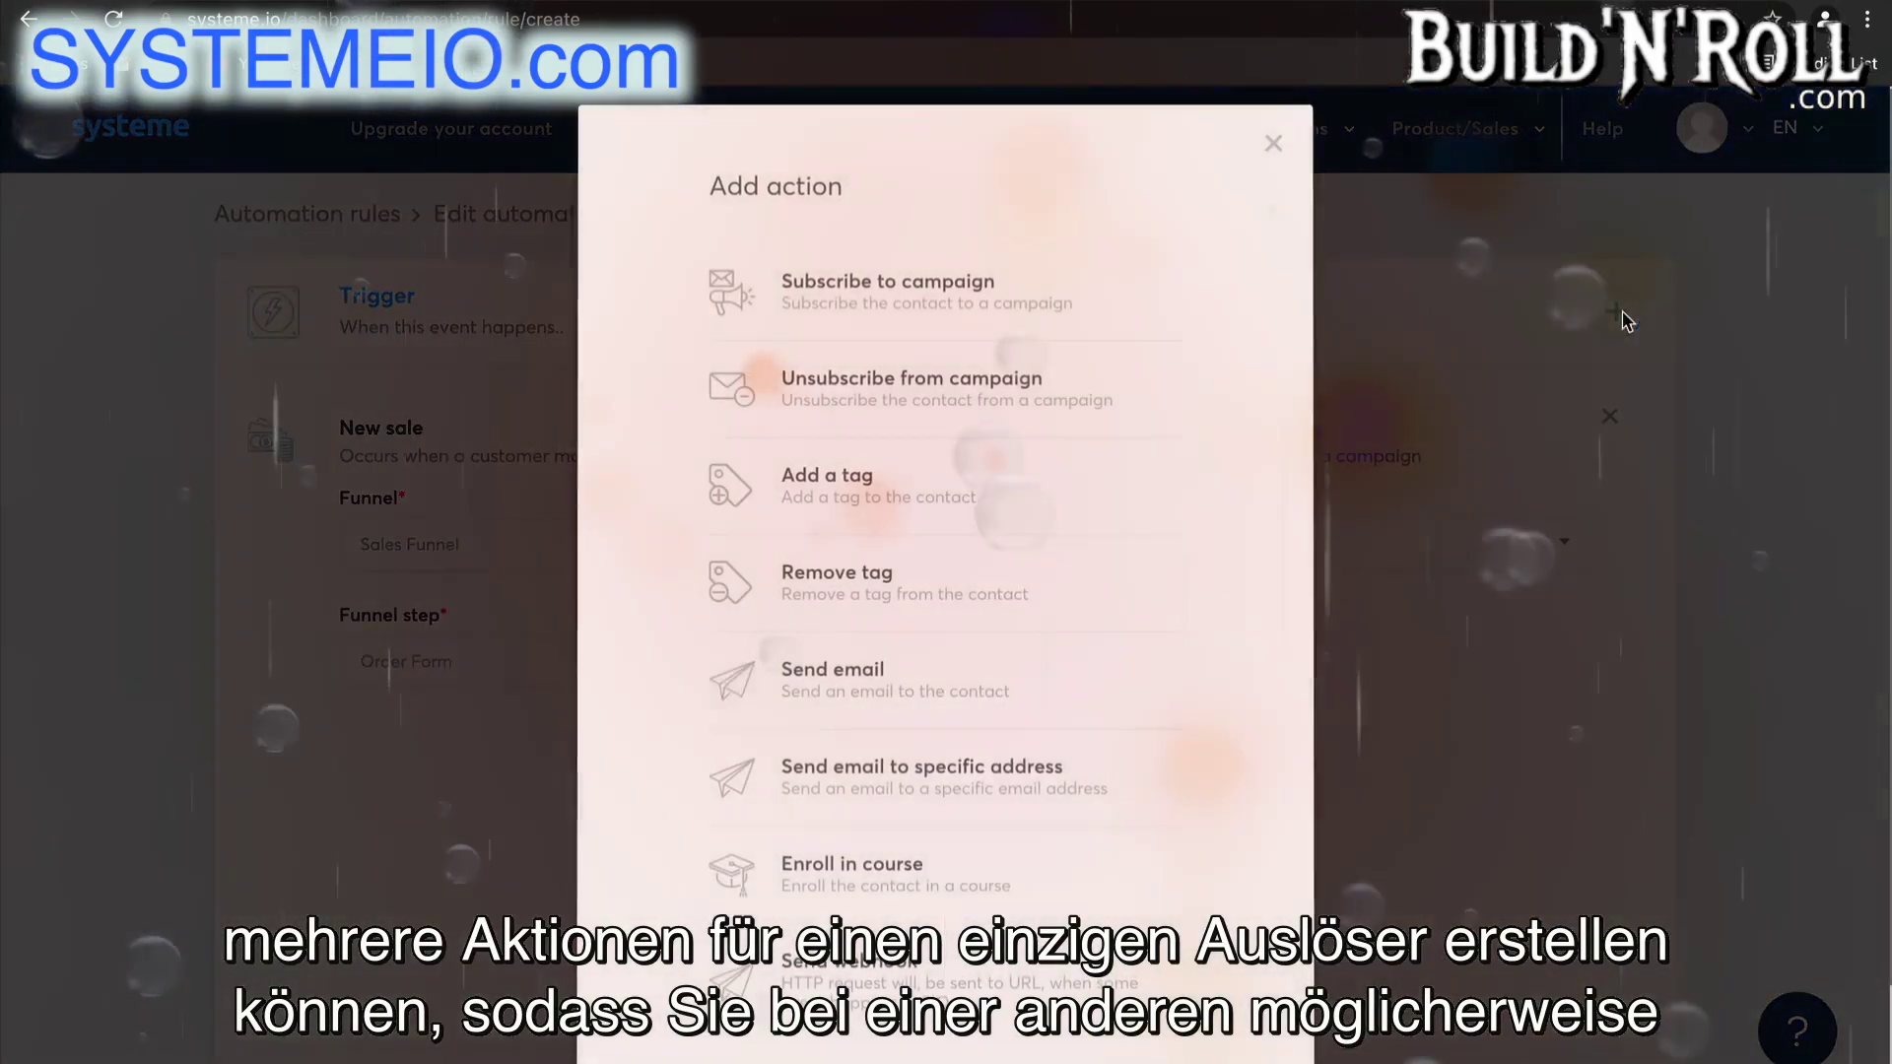
left_click(1003, 505)
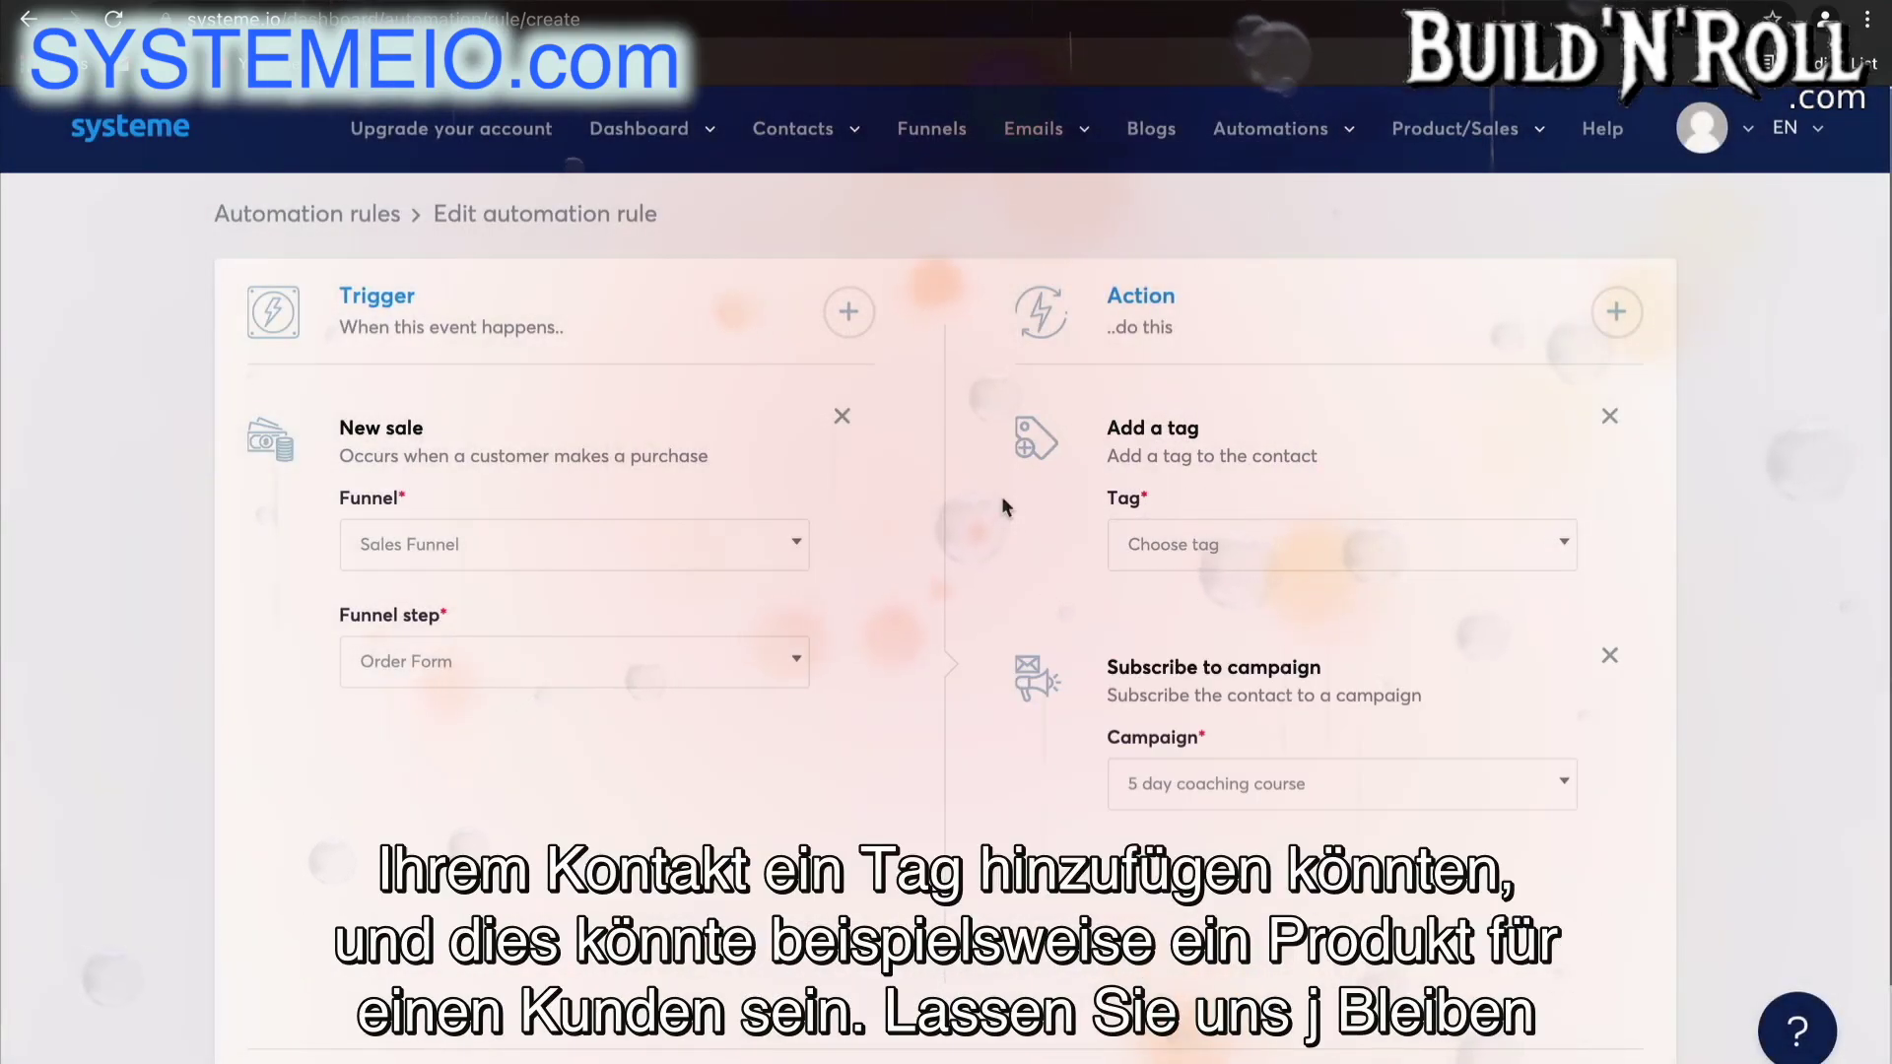
left_click(1187, 545)
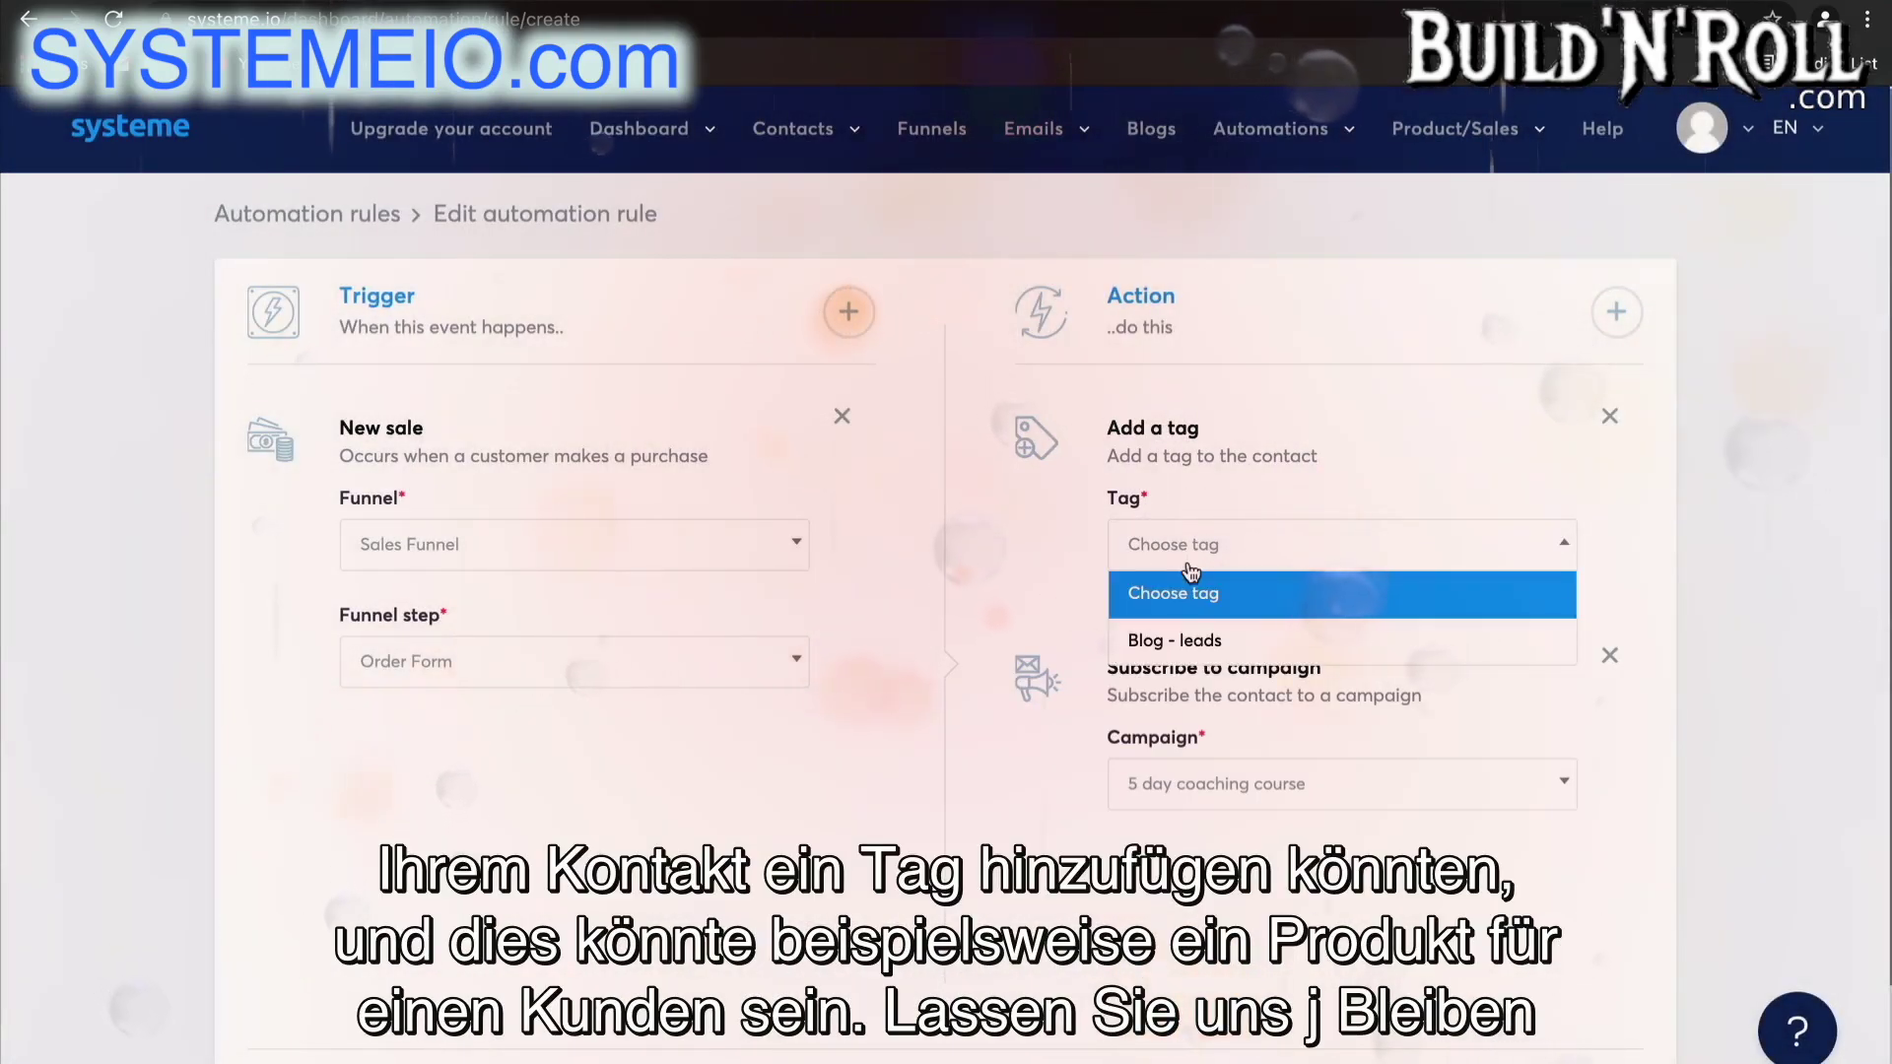
left_click(1188, 652)
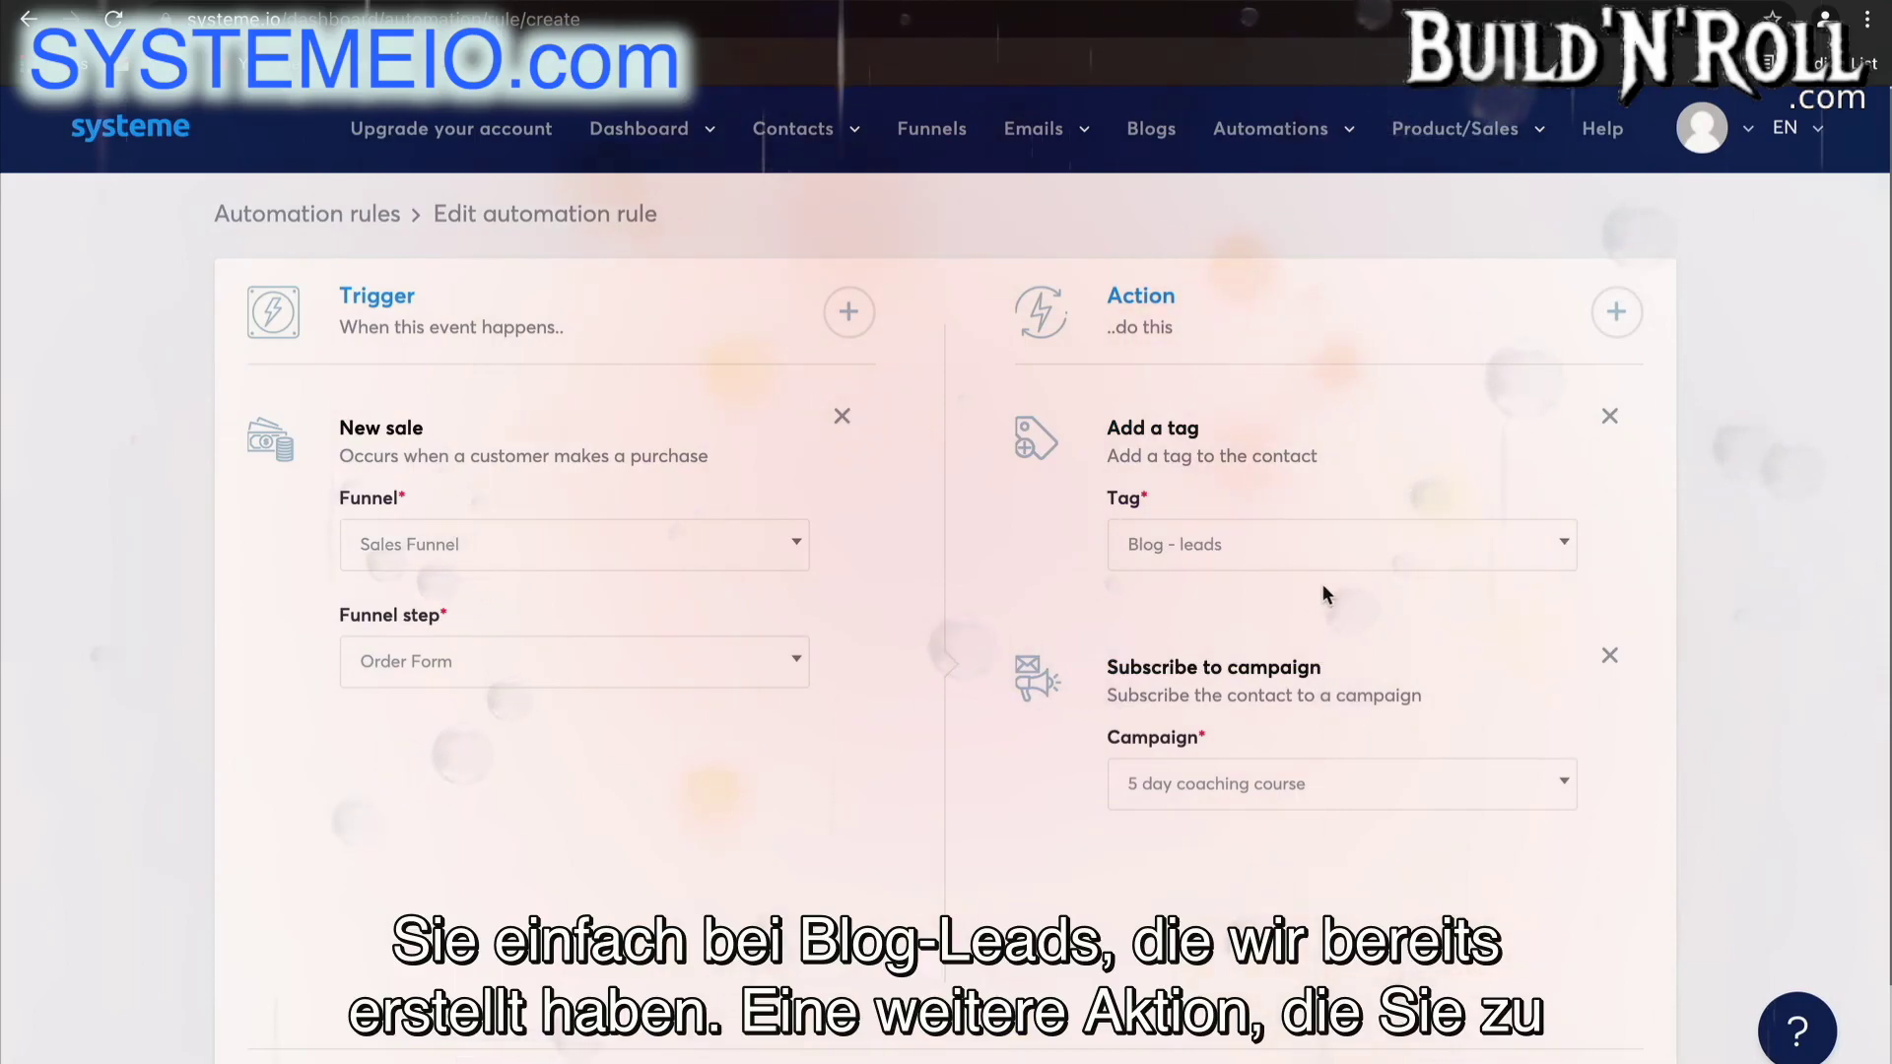
left_click(1617, 312)
left_click(778, 775)
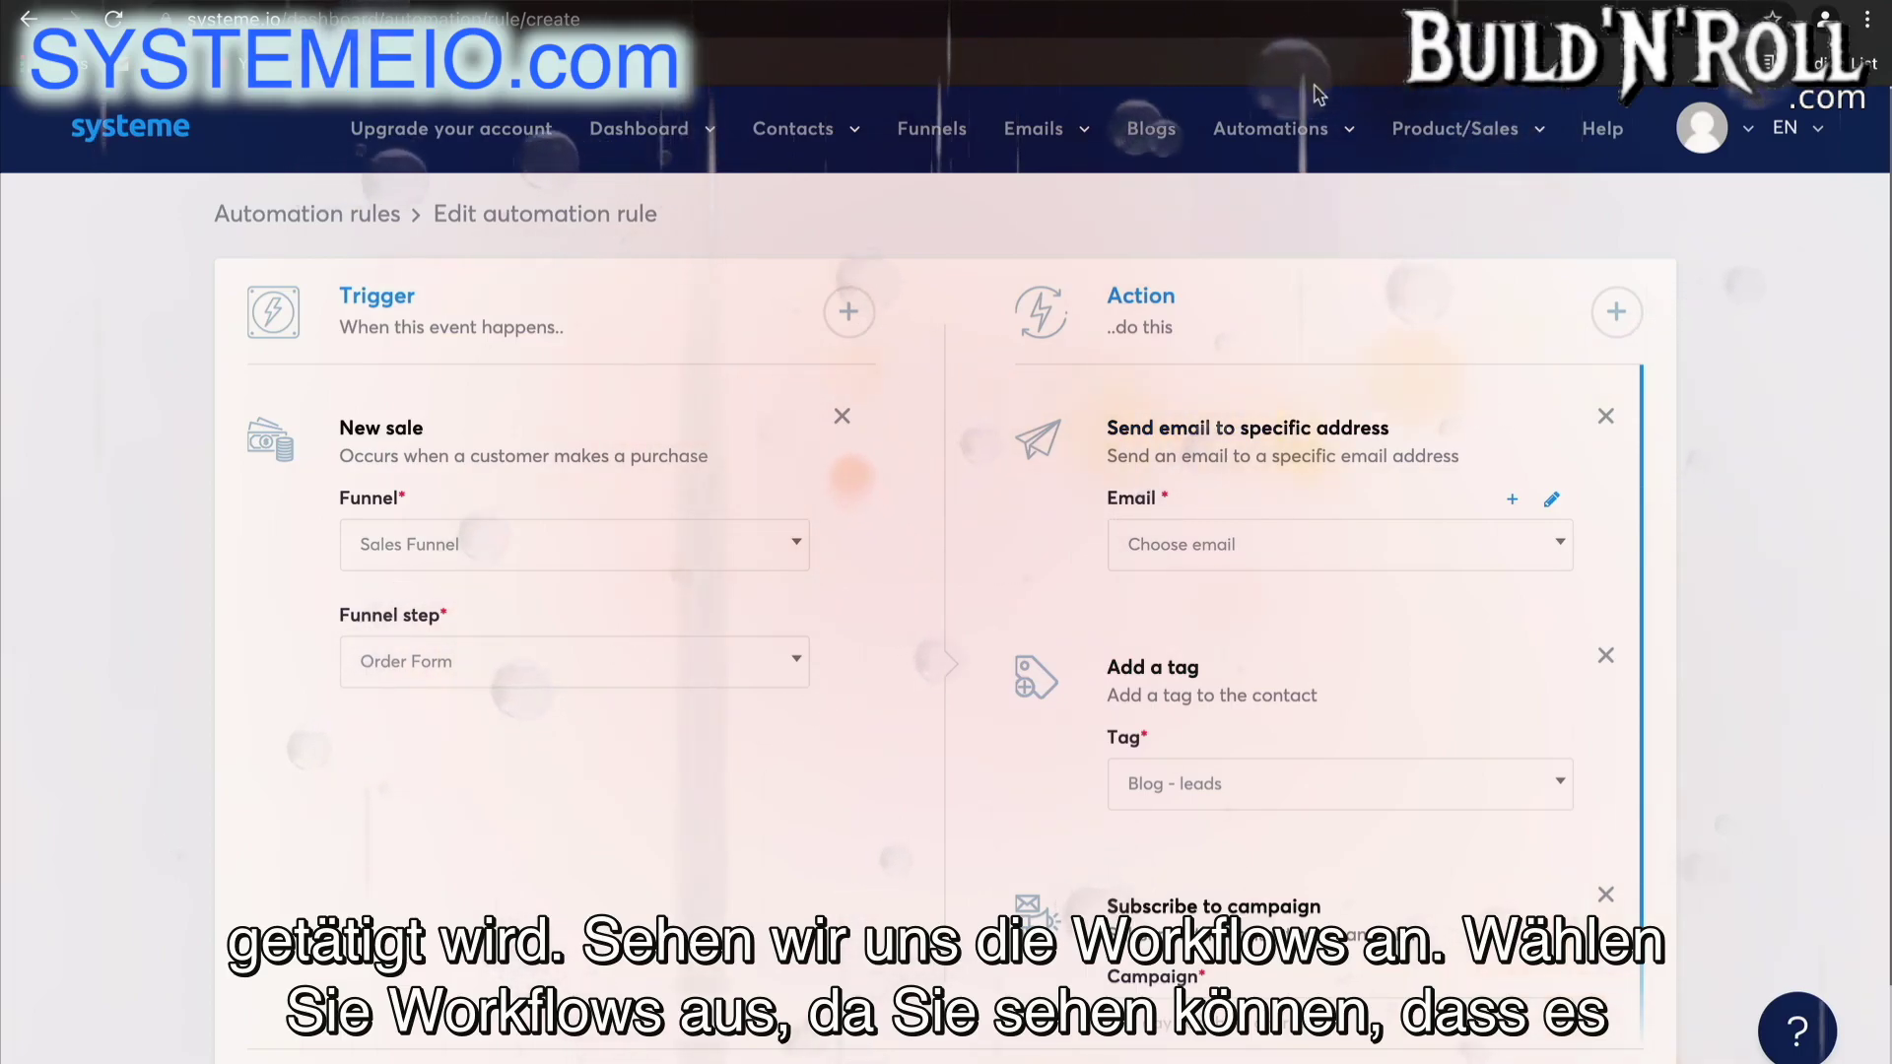
- Go to the automation workflows and create a new workflow named Workflow 1
mouse_move(1272, 129)
left_click(1283, 222)
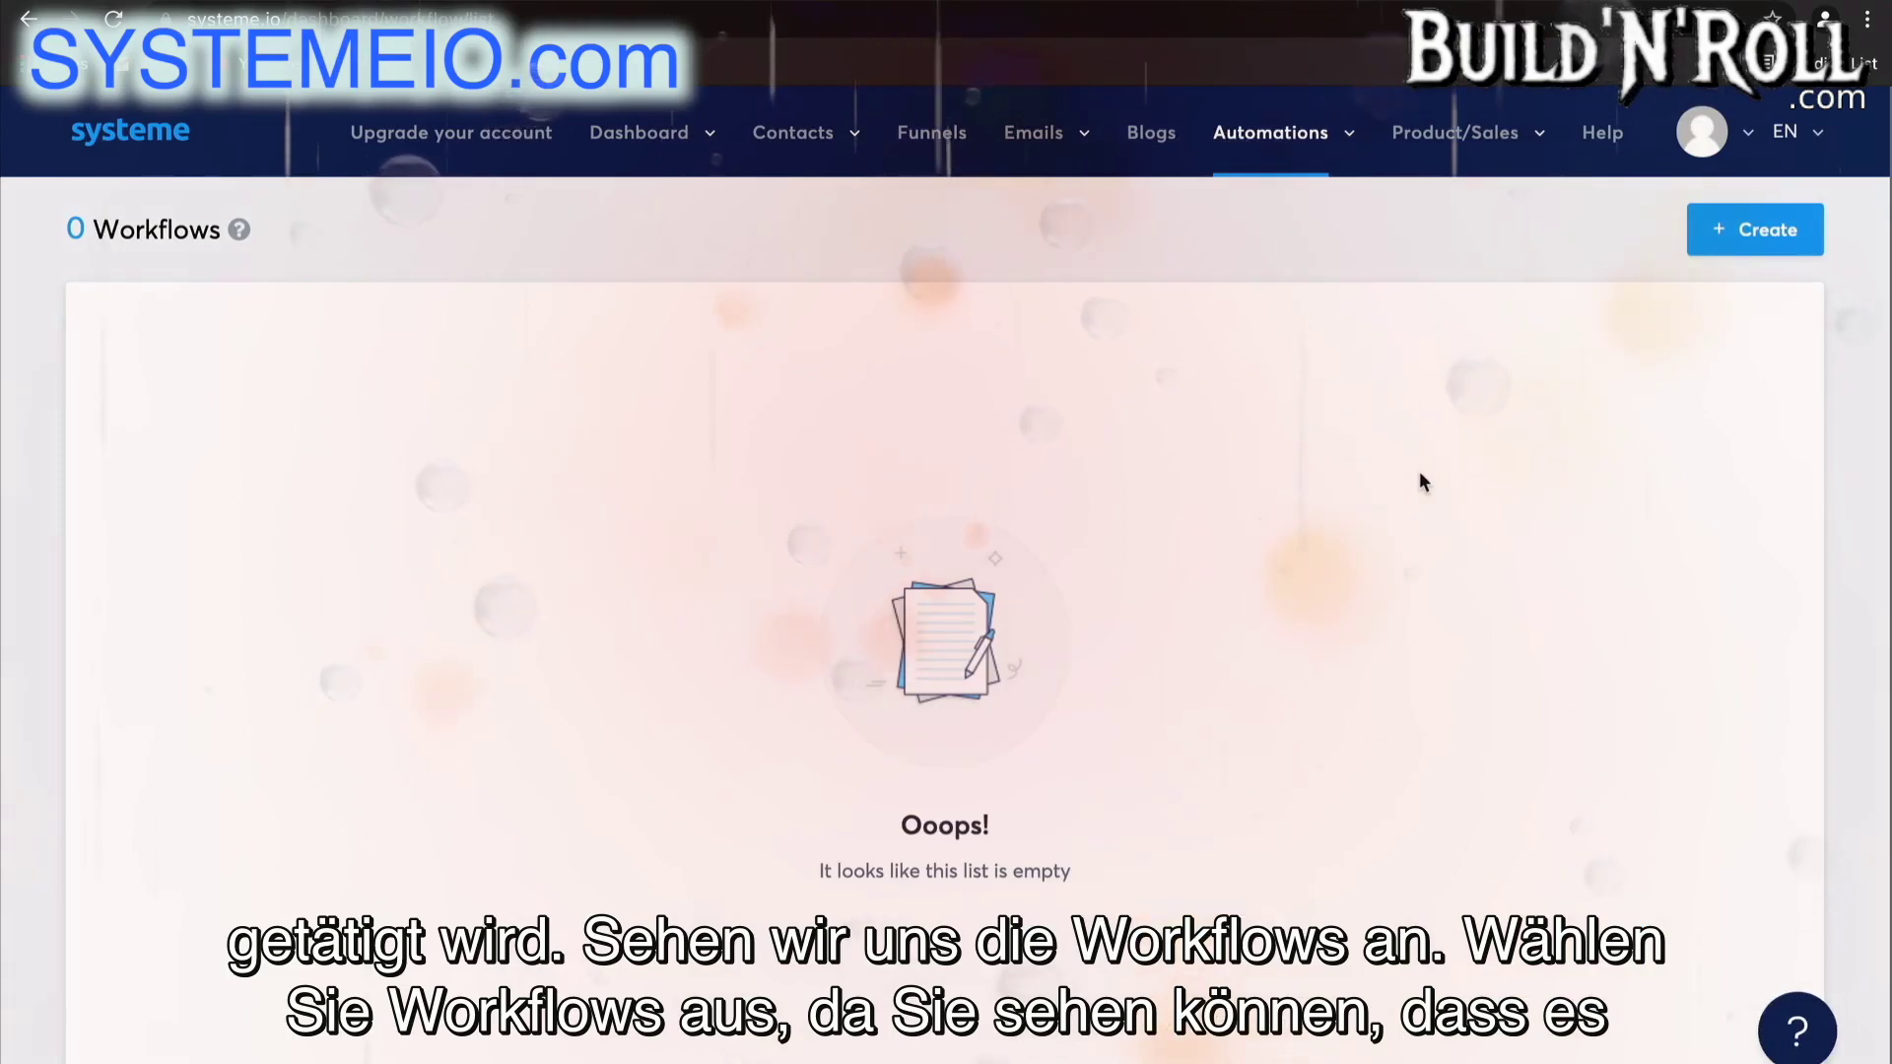
left_click(1771, 233)
left_click(999, 432)
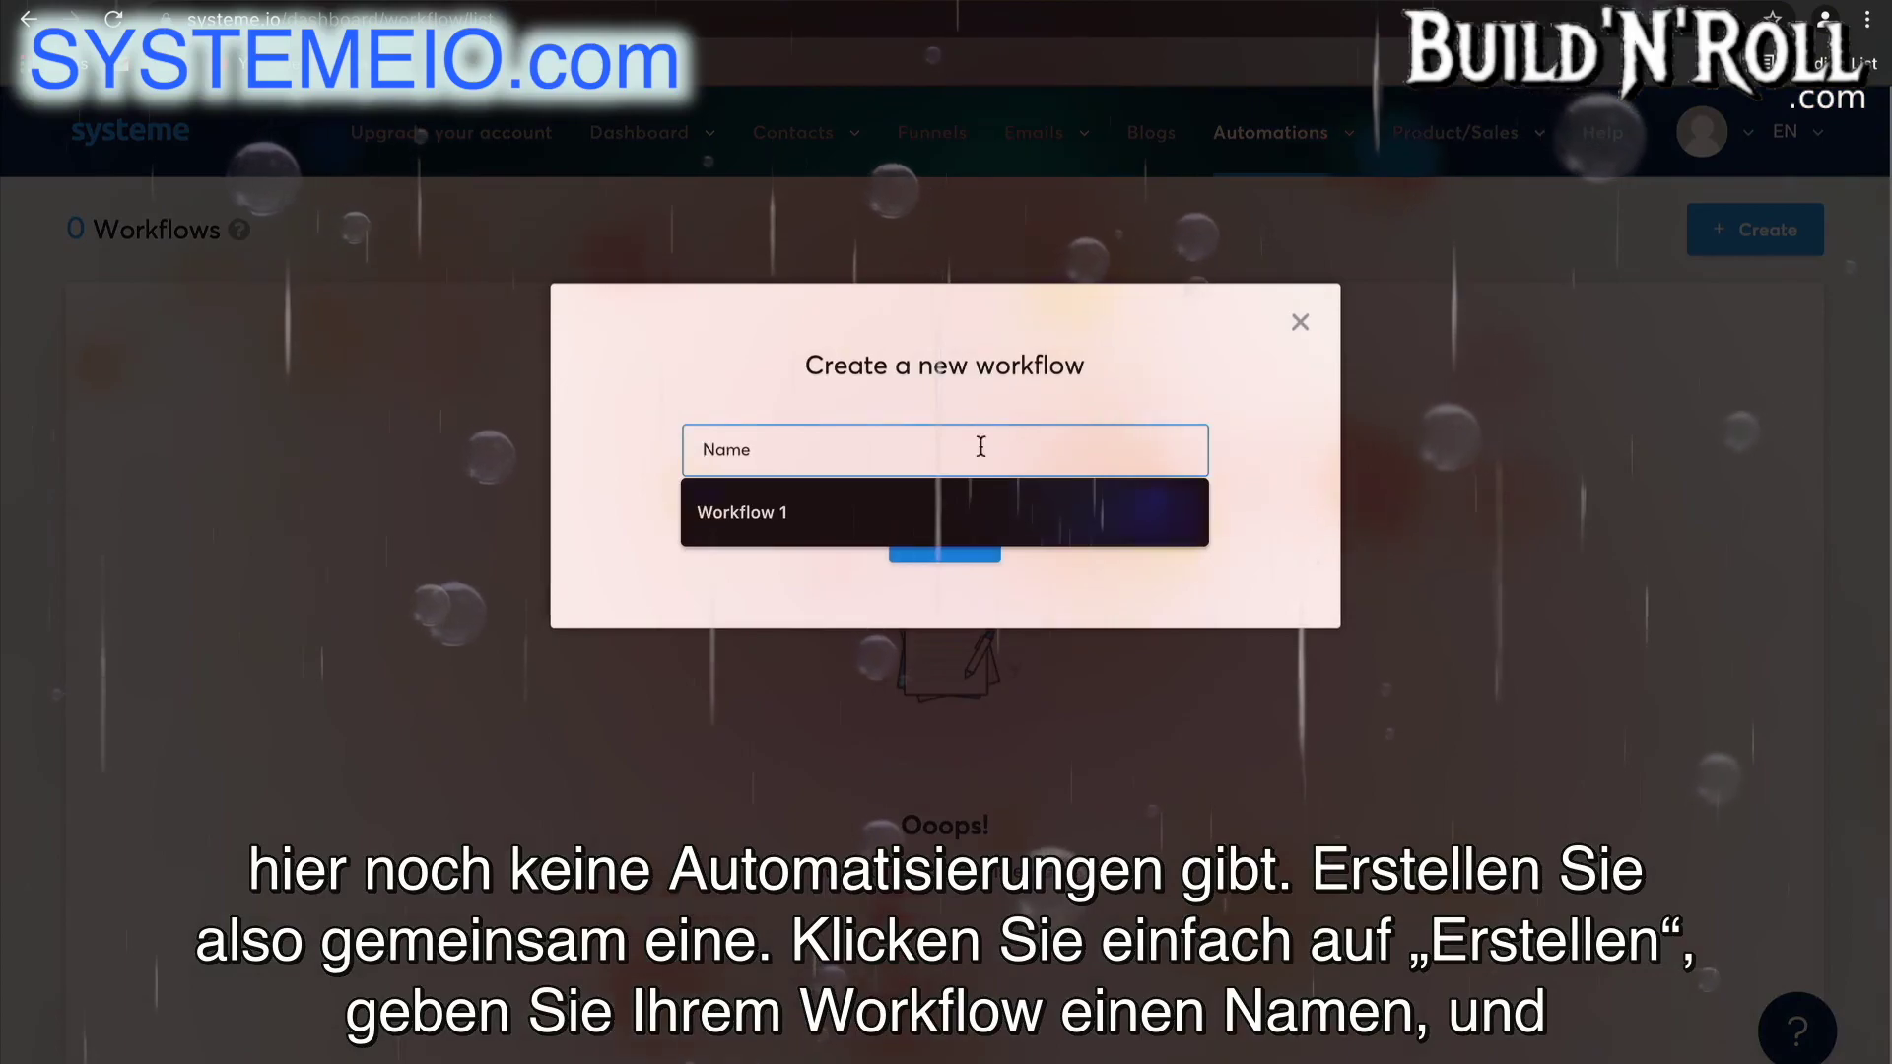
left_click(835, 521)
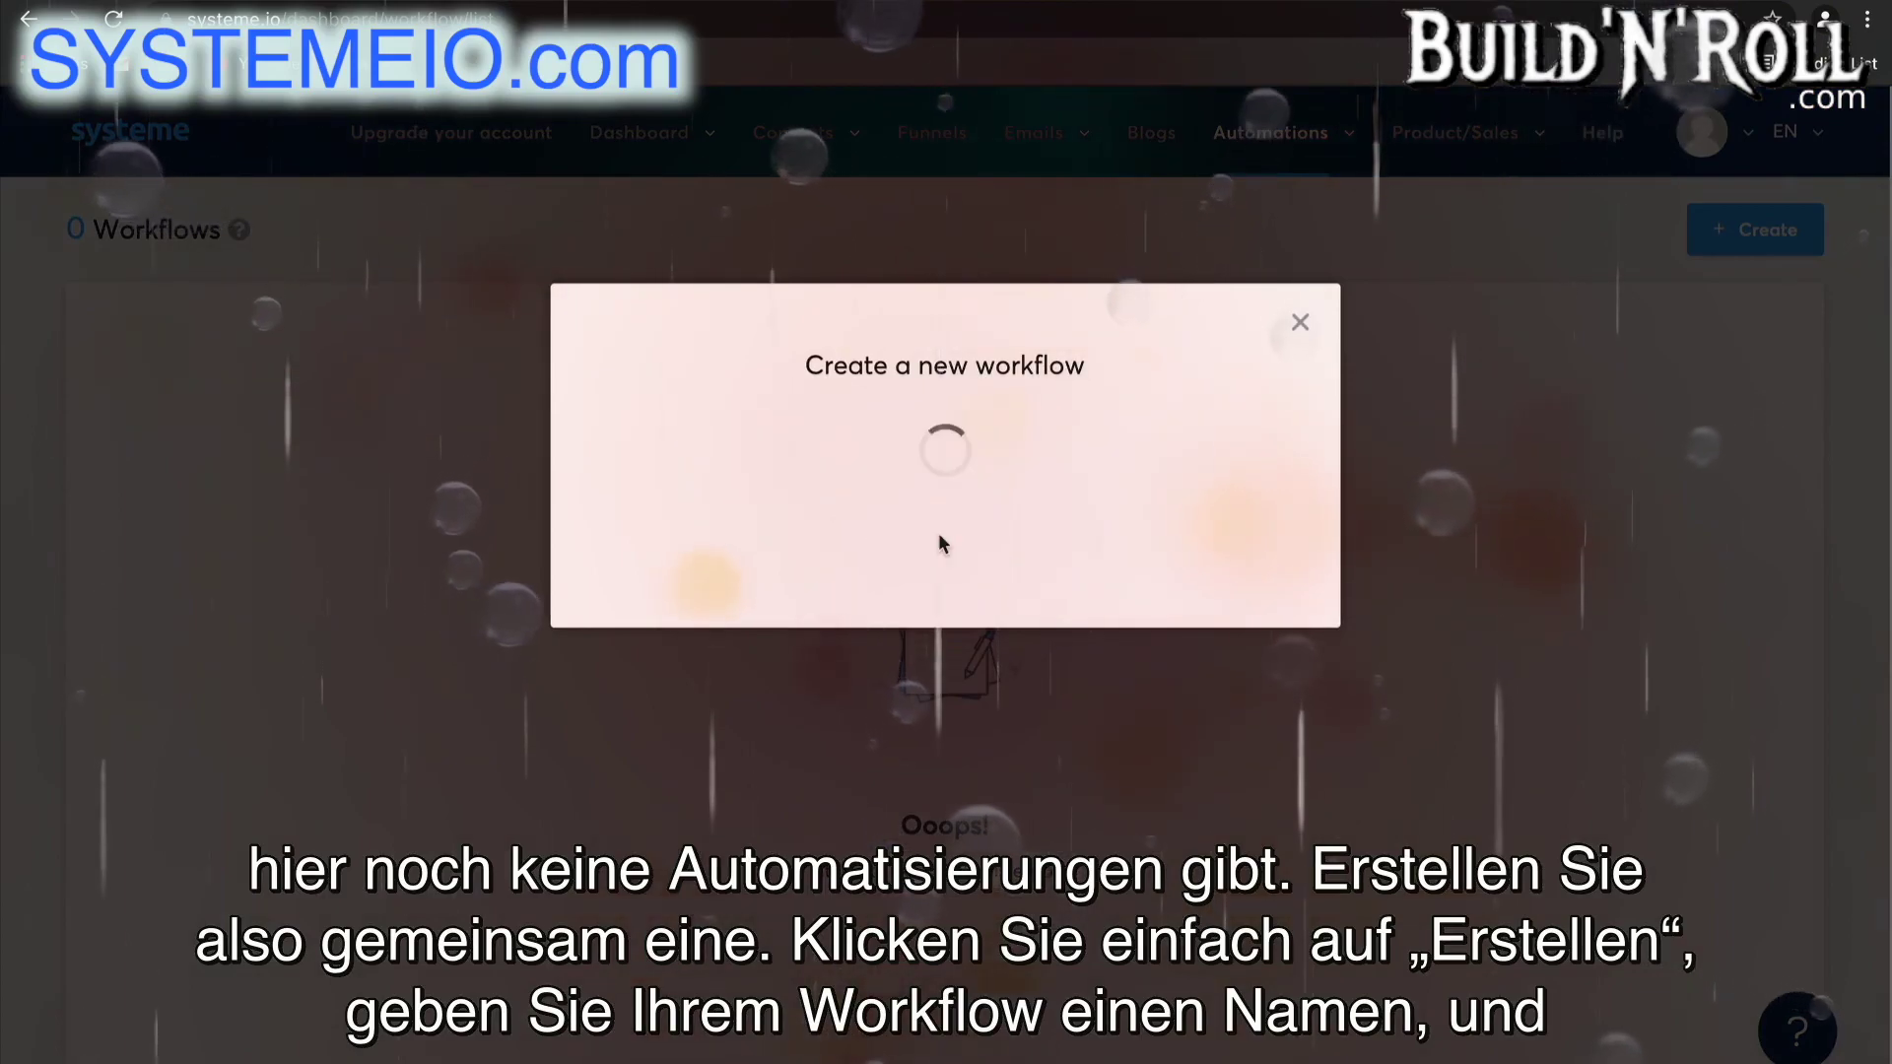
left_click(941, 538)
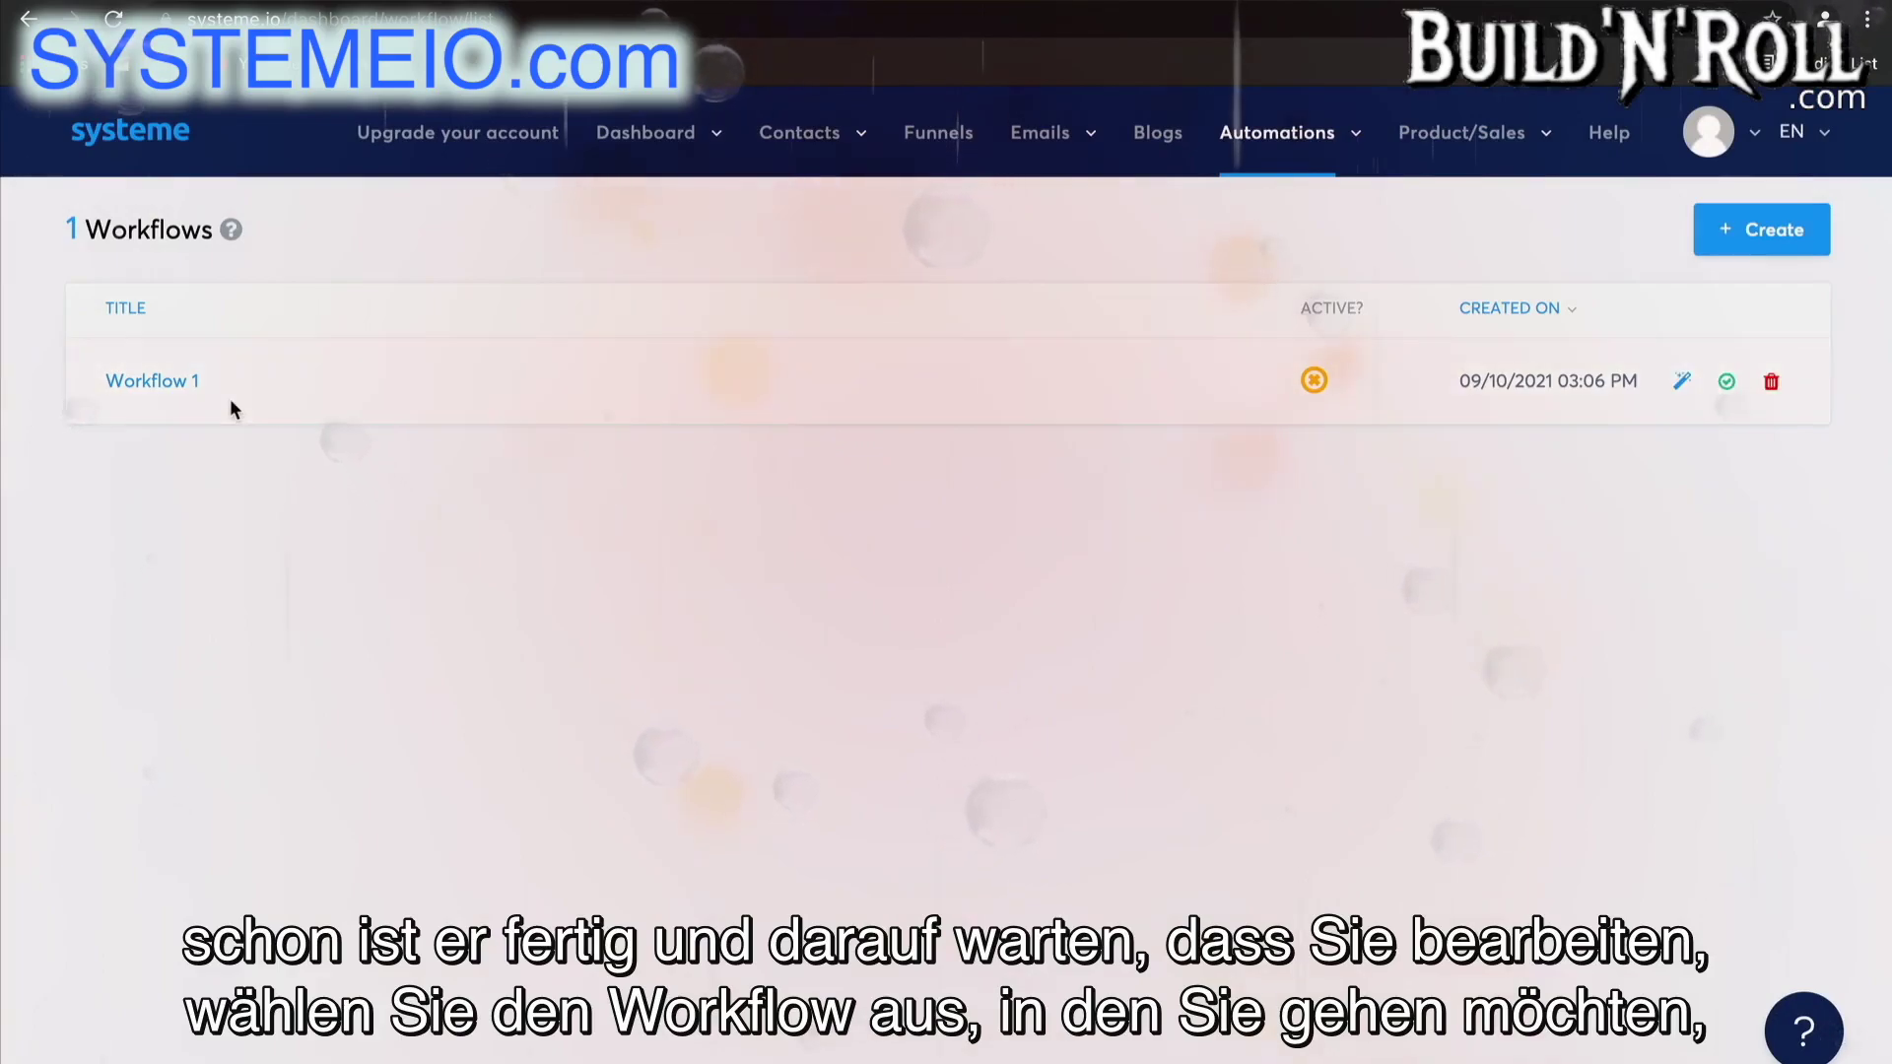
- Open Workflow 1 and create a Funnel form subscribed trigger using the Test Funnel's Squeeze page
left_click(158, 384)
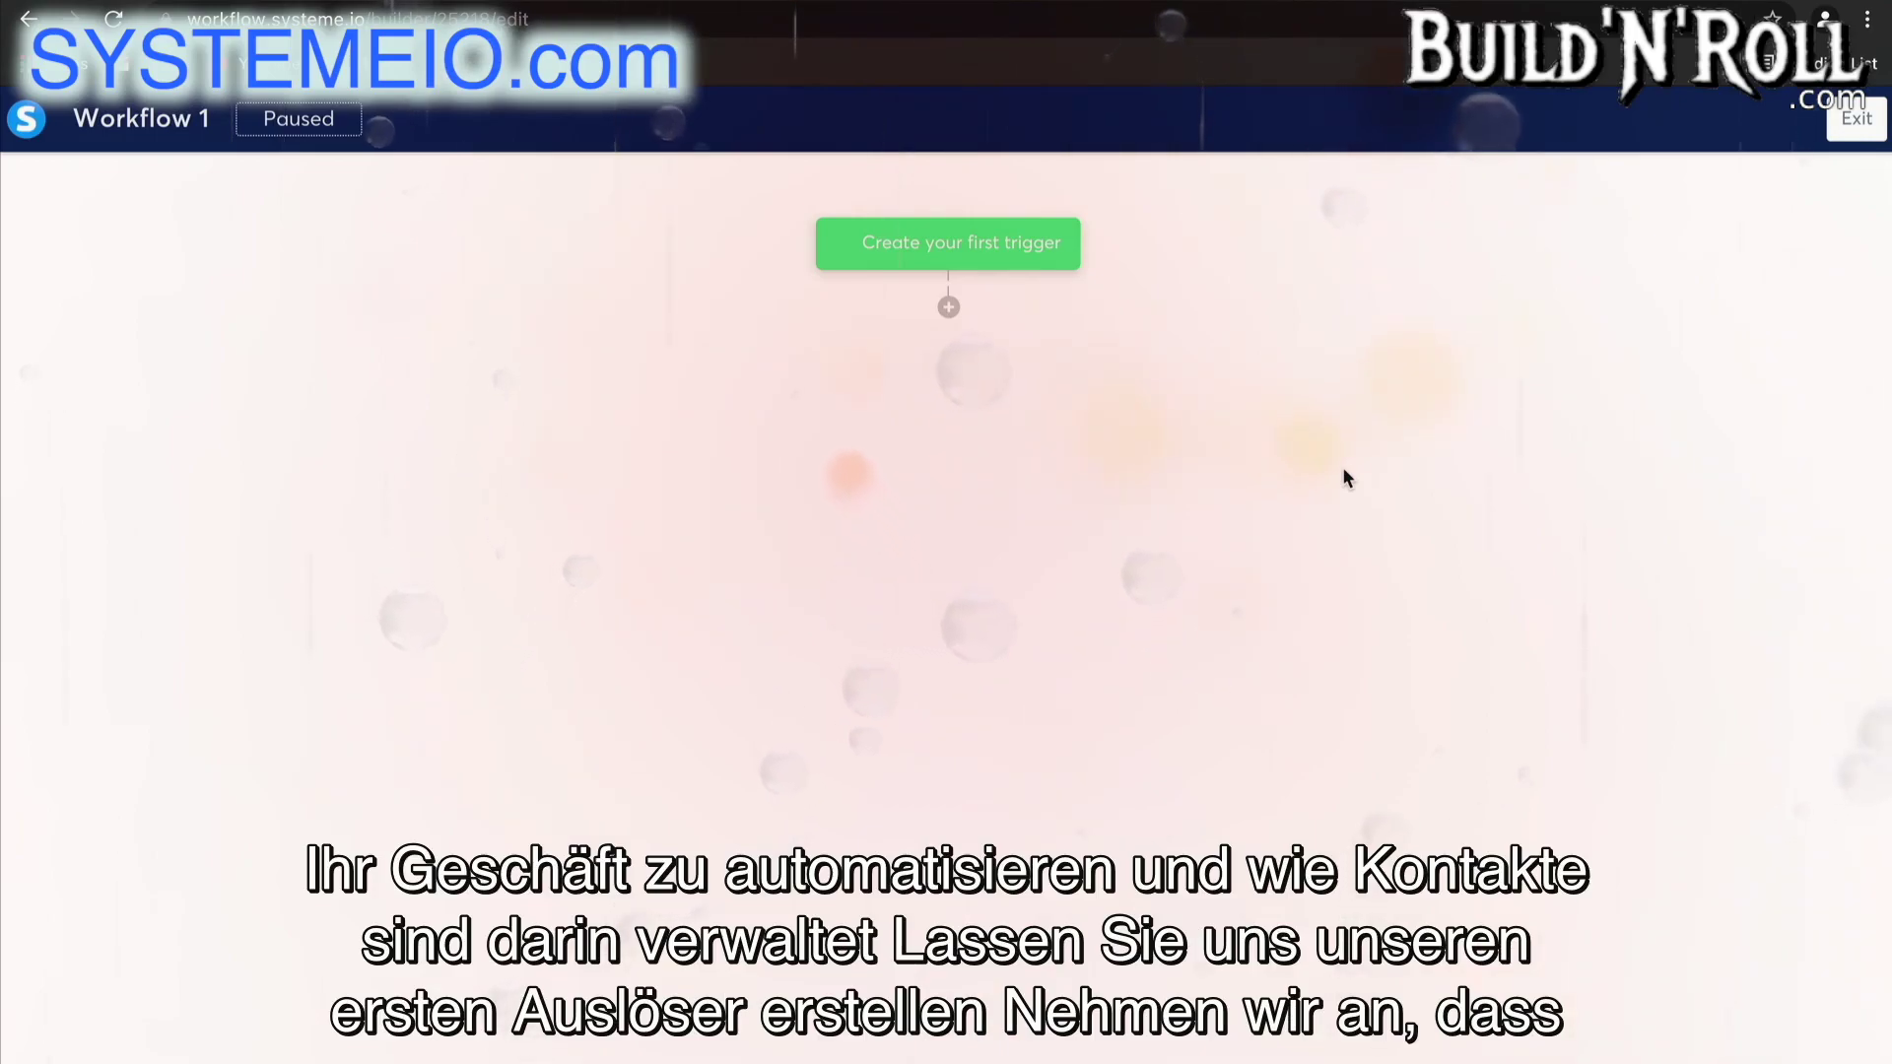
left_click(1034, 252)
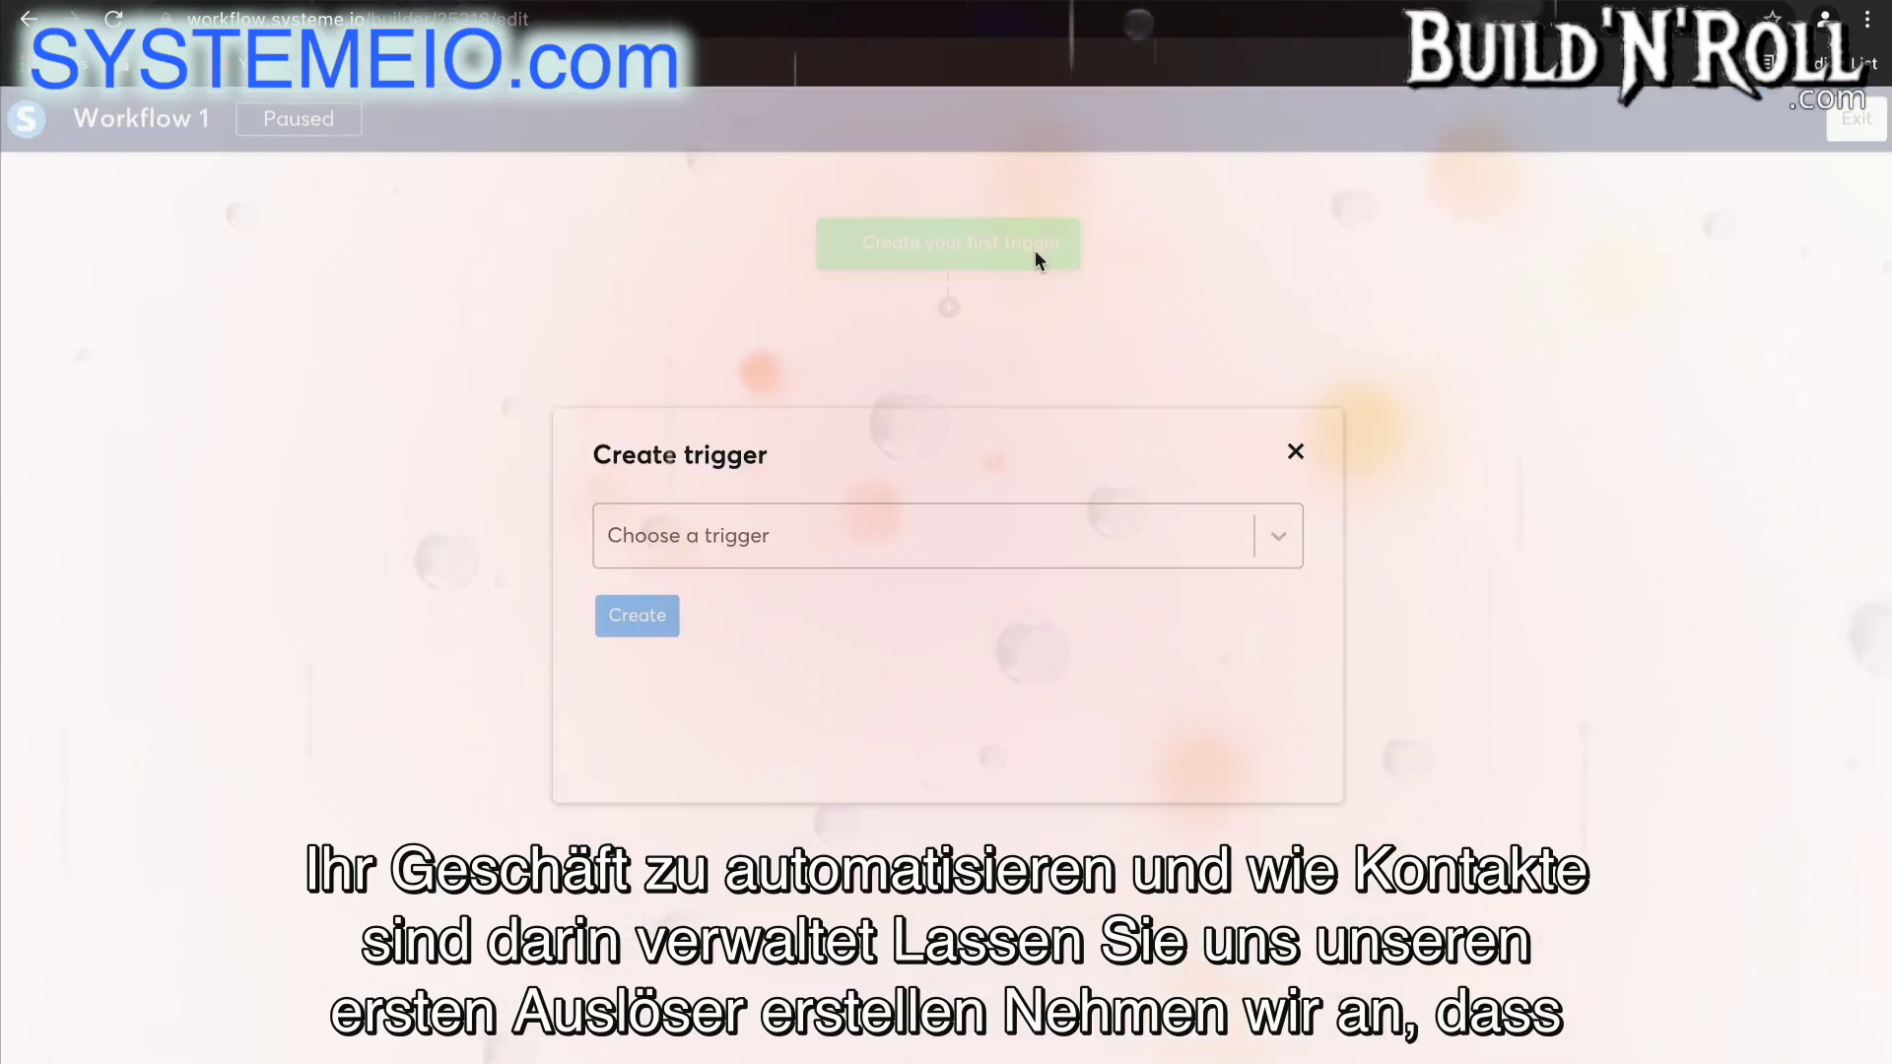
left_click(933, 532)
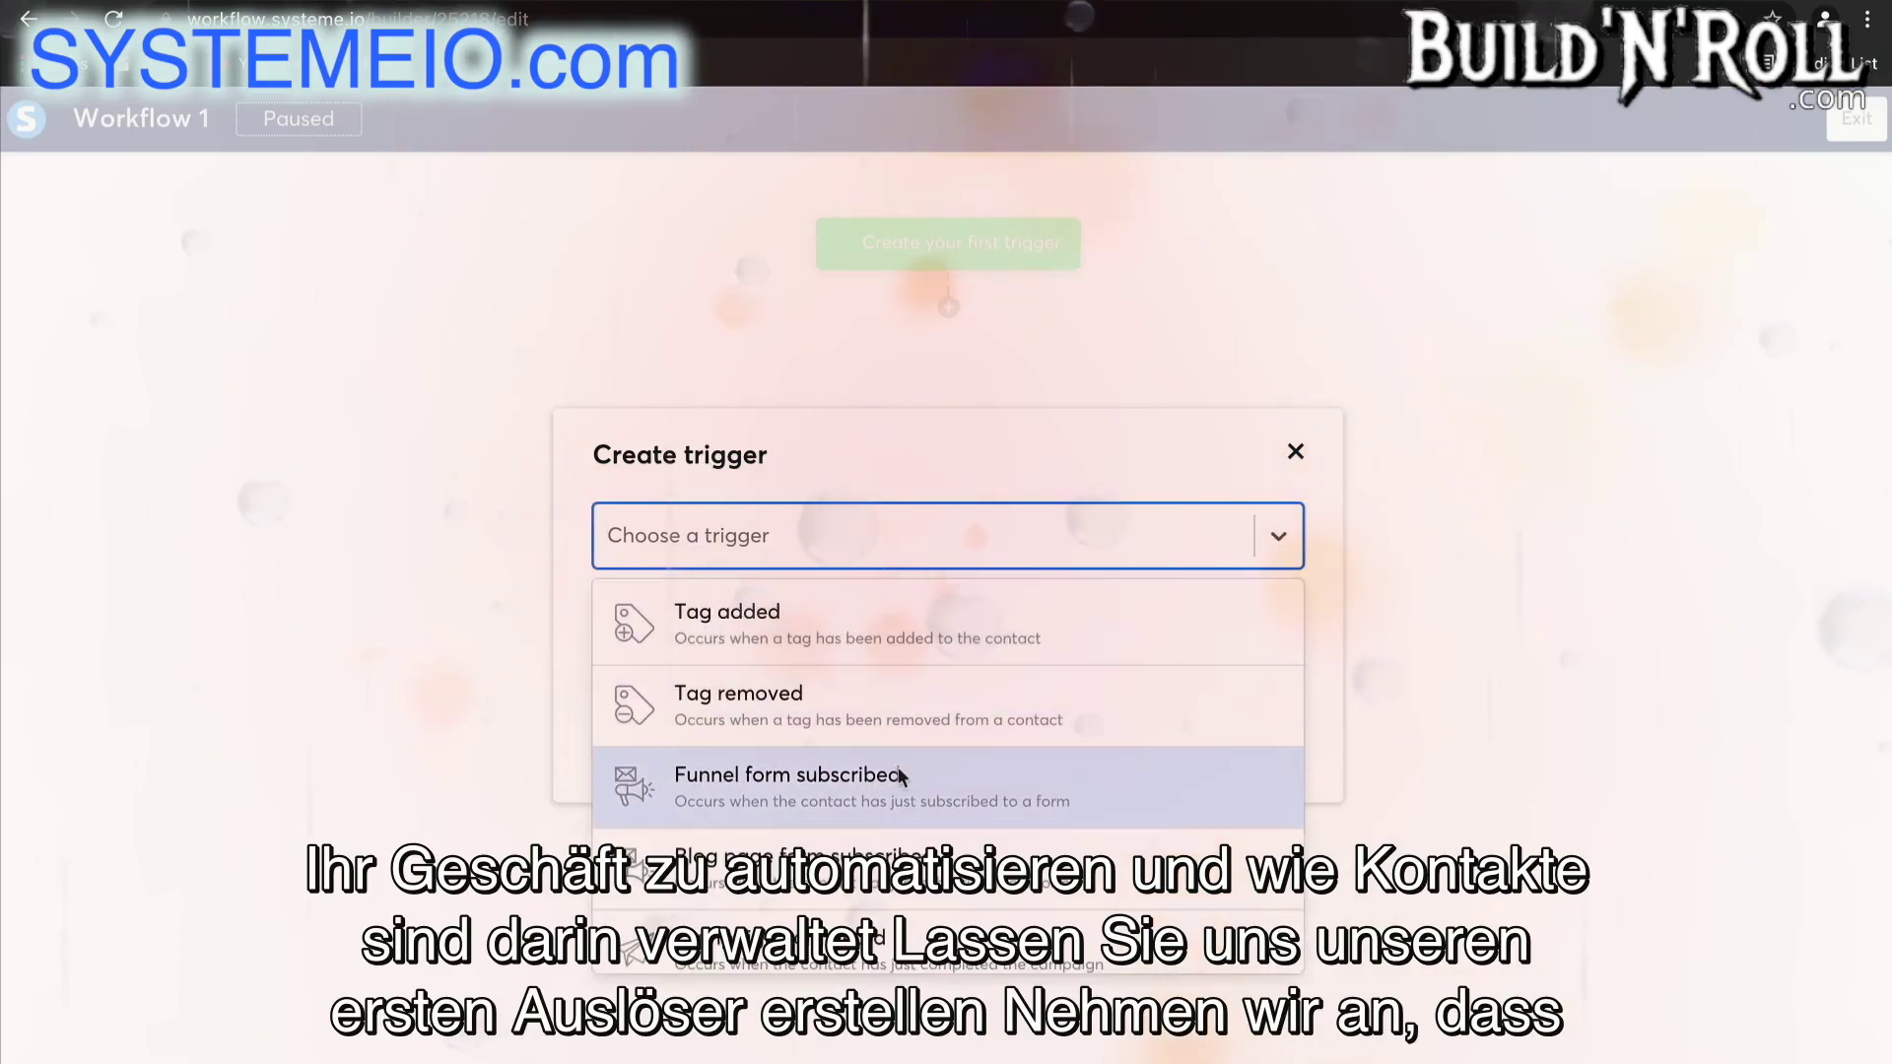
left_click(896, 792)
left_click(832, 643)
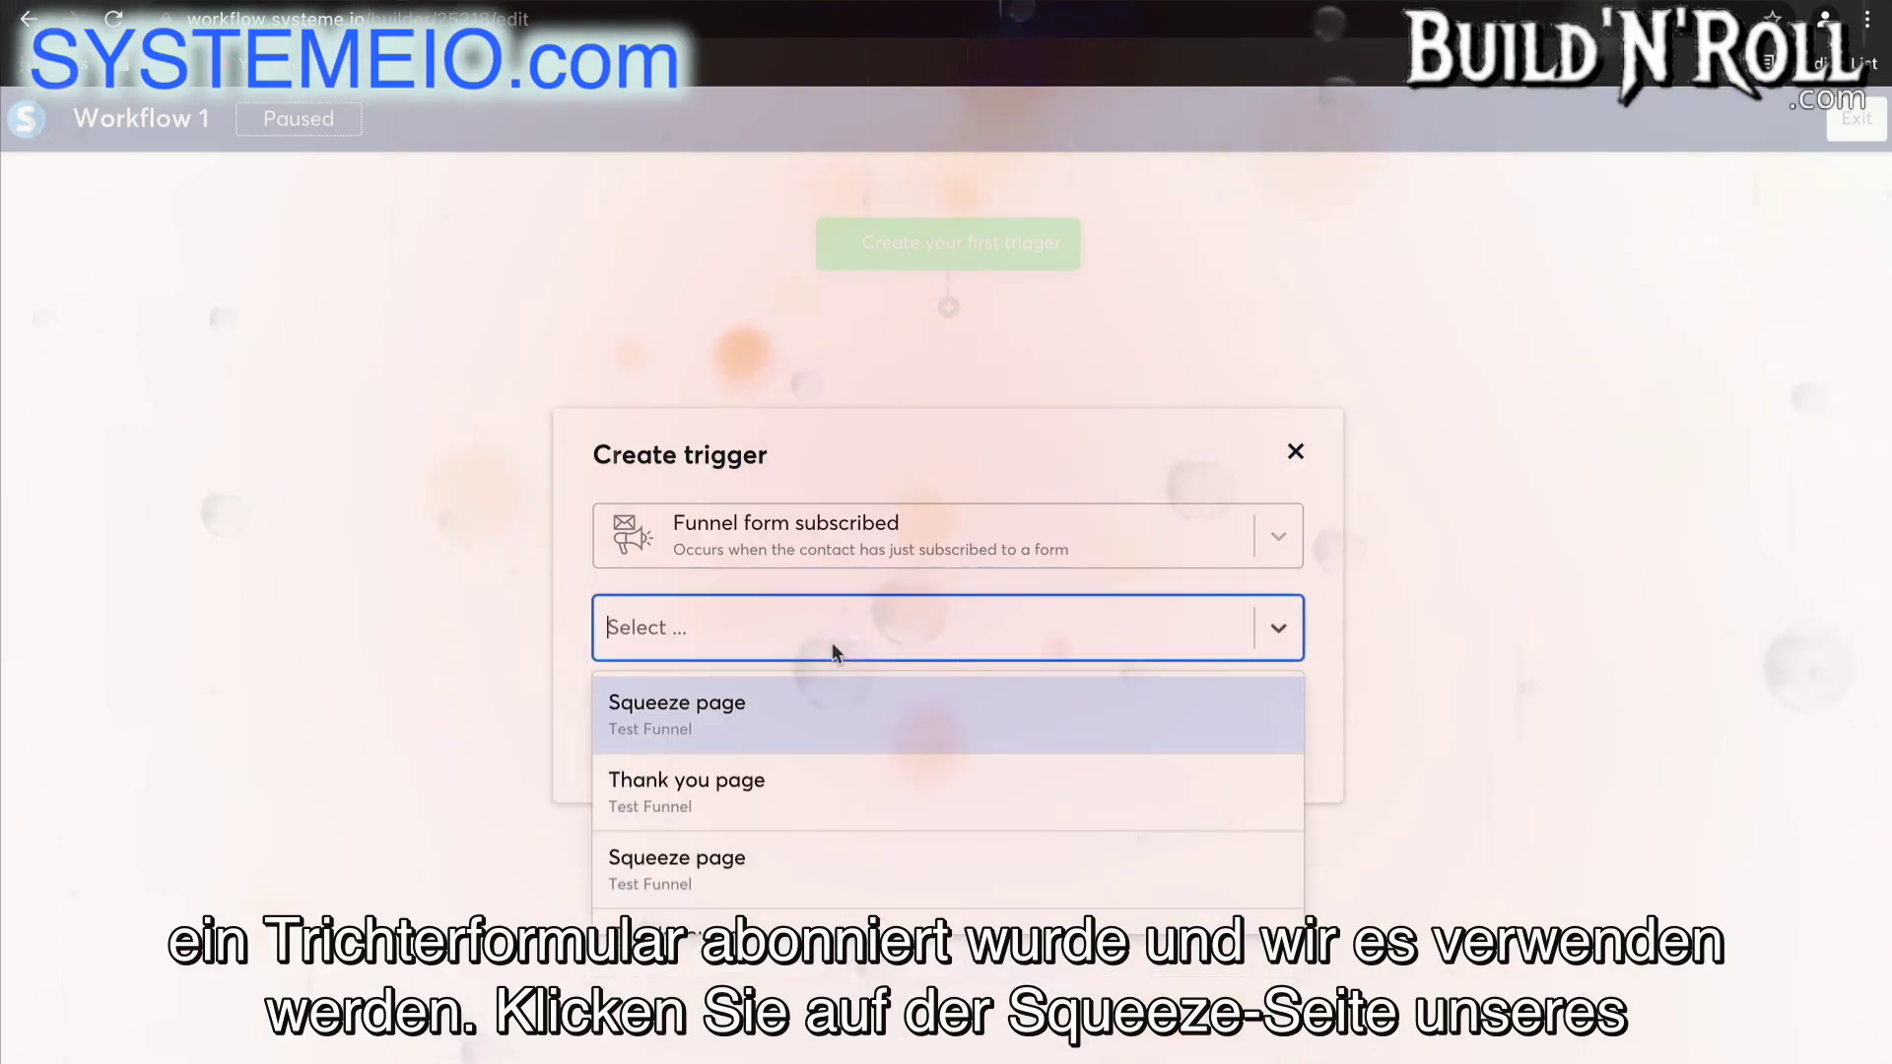
scroll(838, 788, "down", 1)
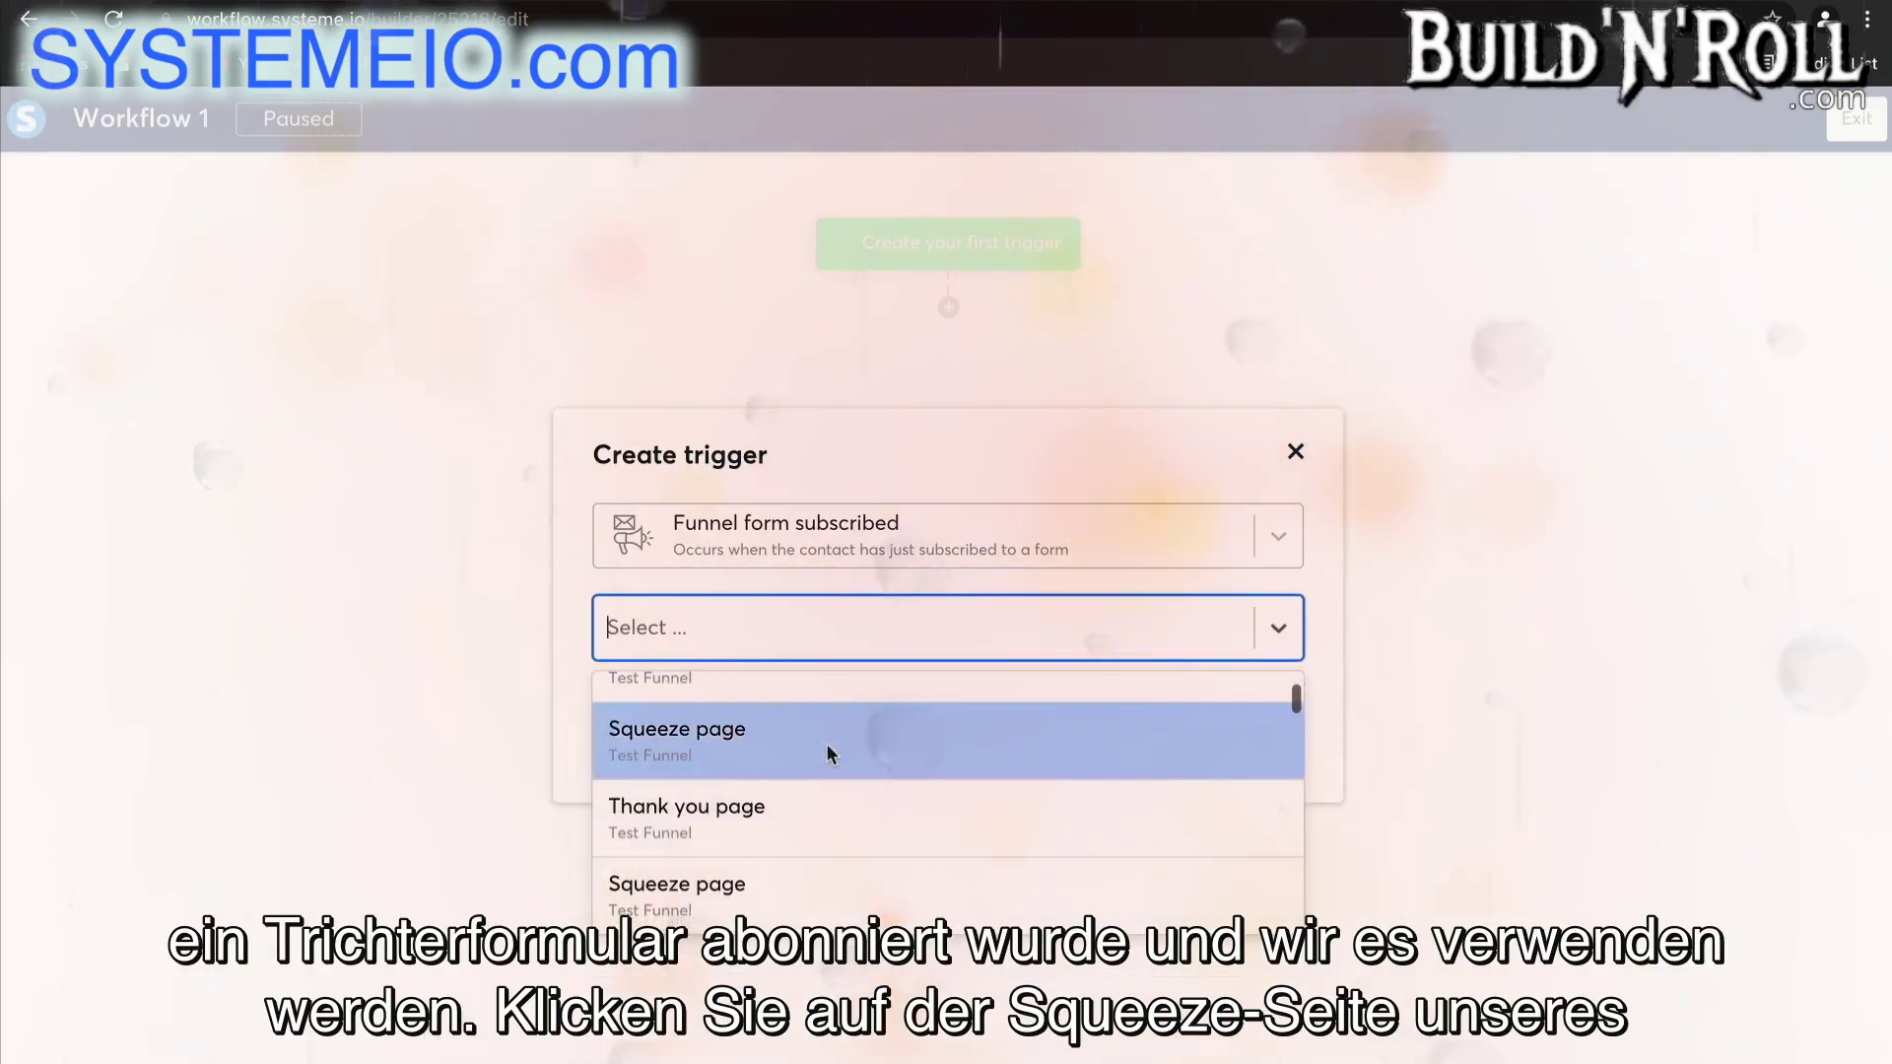
left_click(828, 749)
left_click(637, 707)
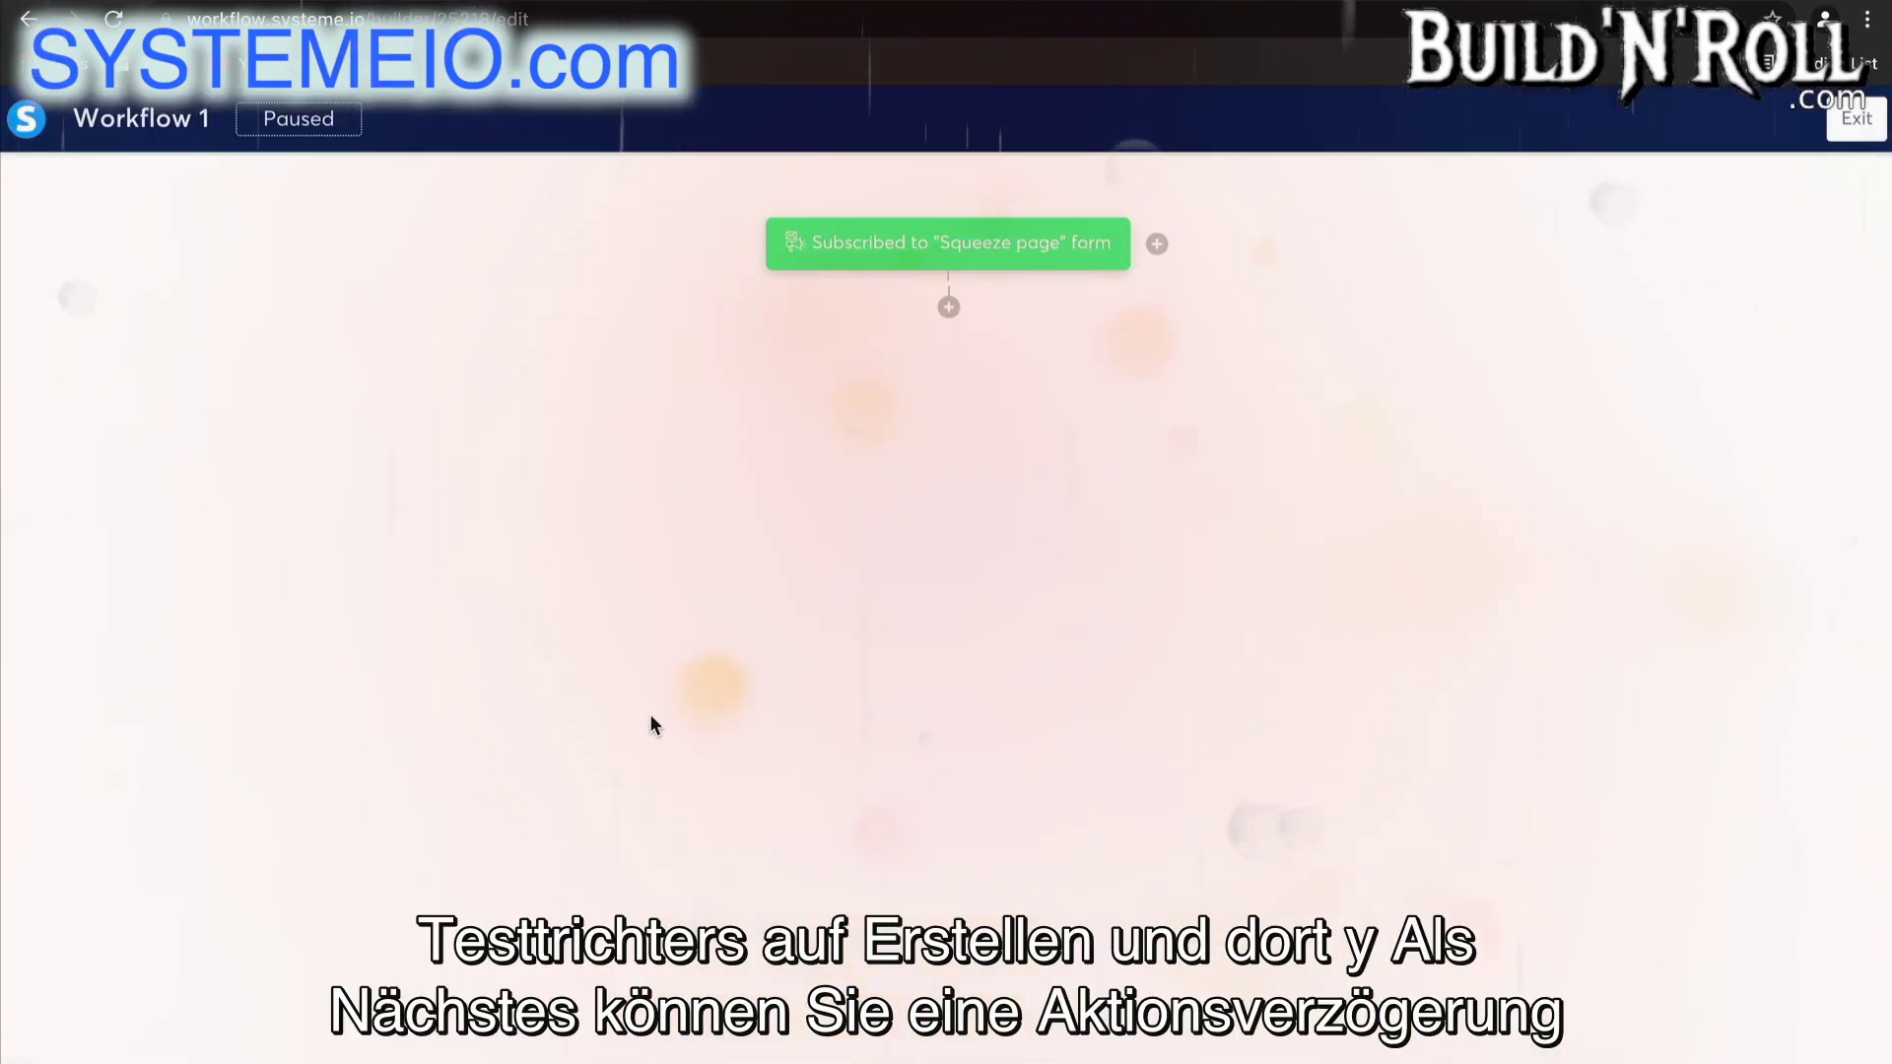
- Add a delay of 3 days below the workflow's trigger
left_click(949, 308)
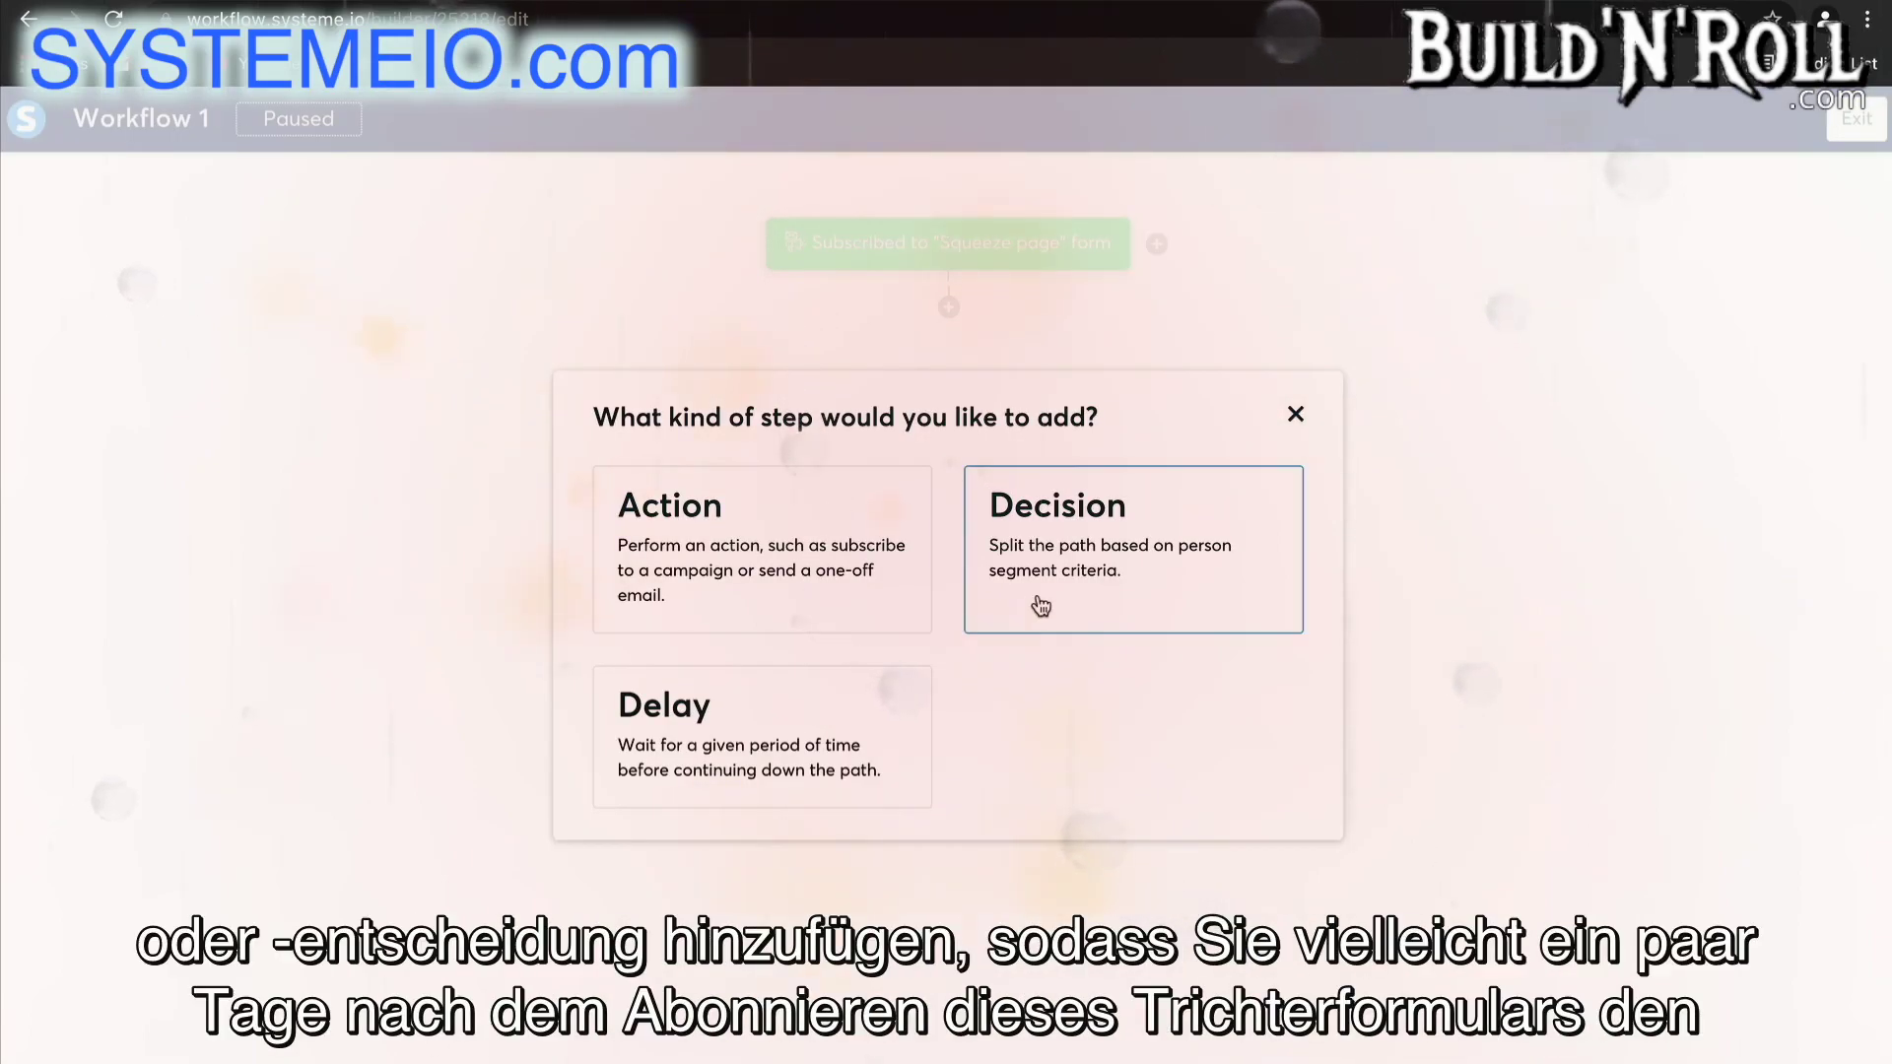
left_click(845, 705)
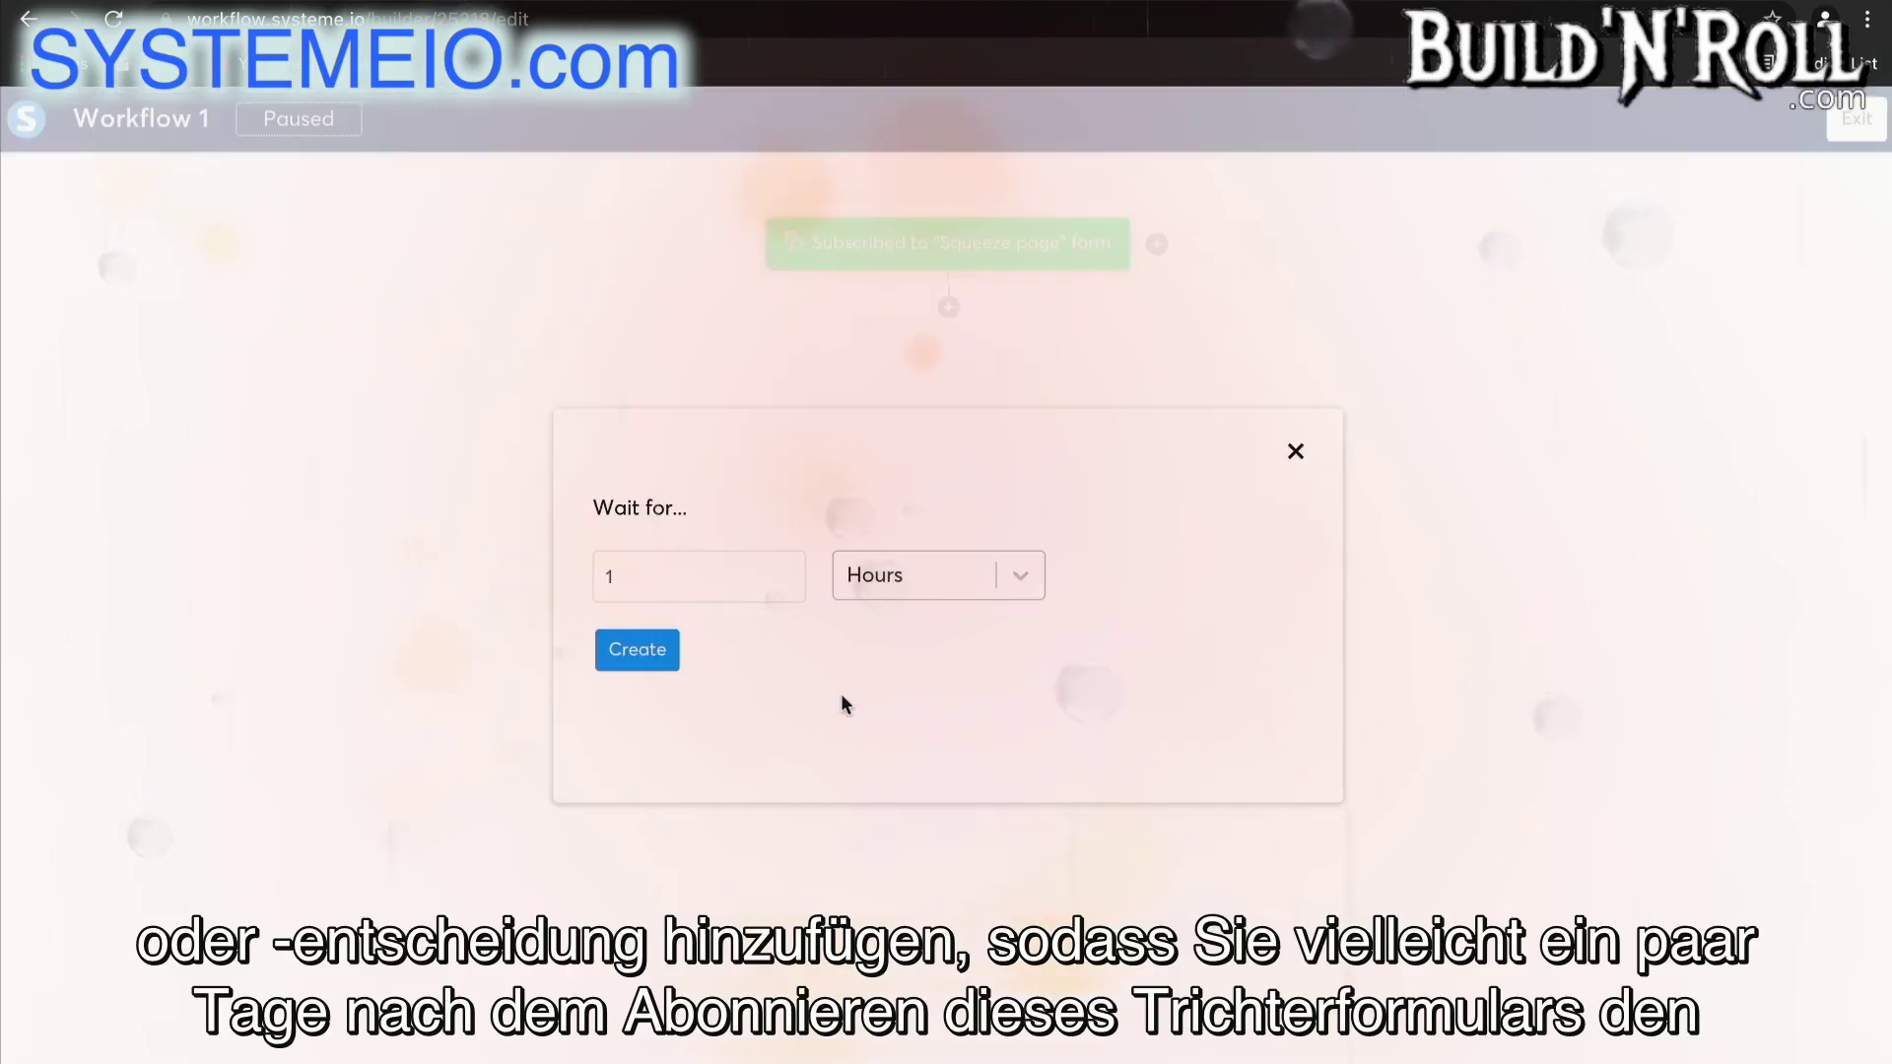
left_click(731, 572)
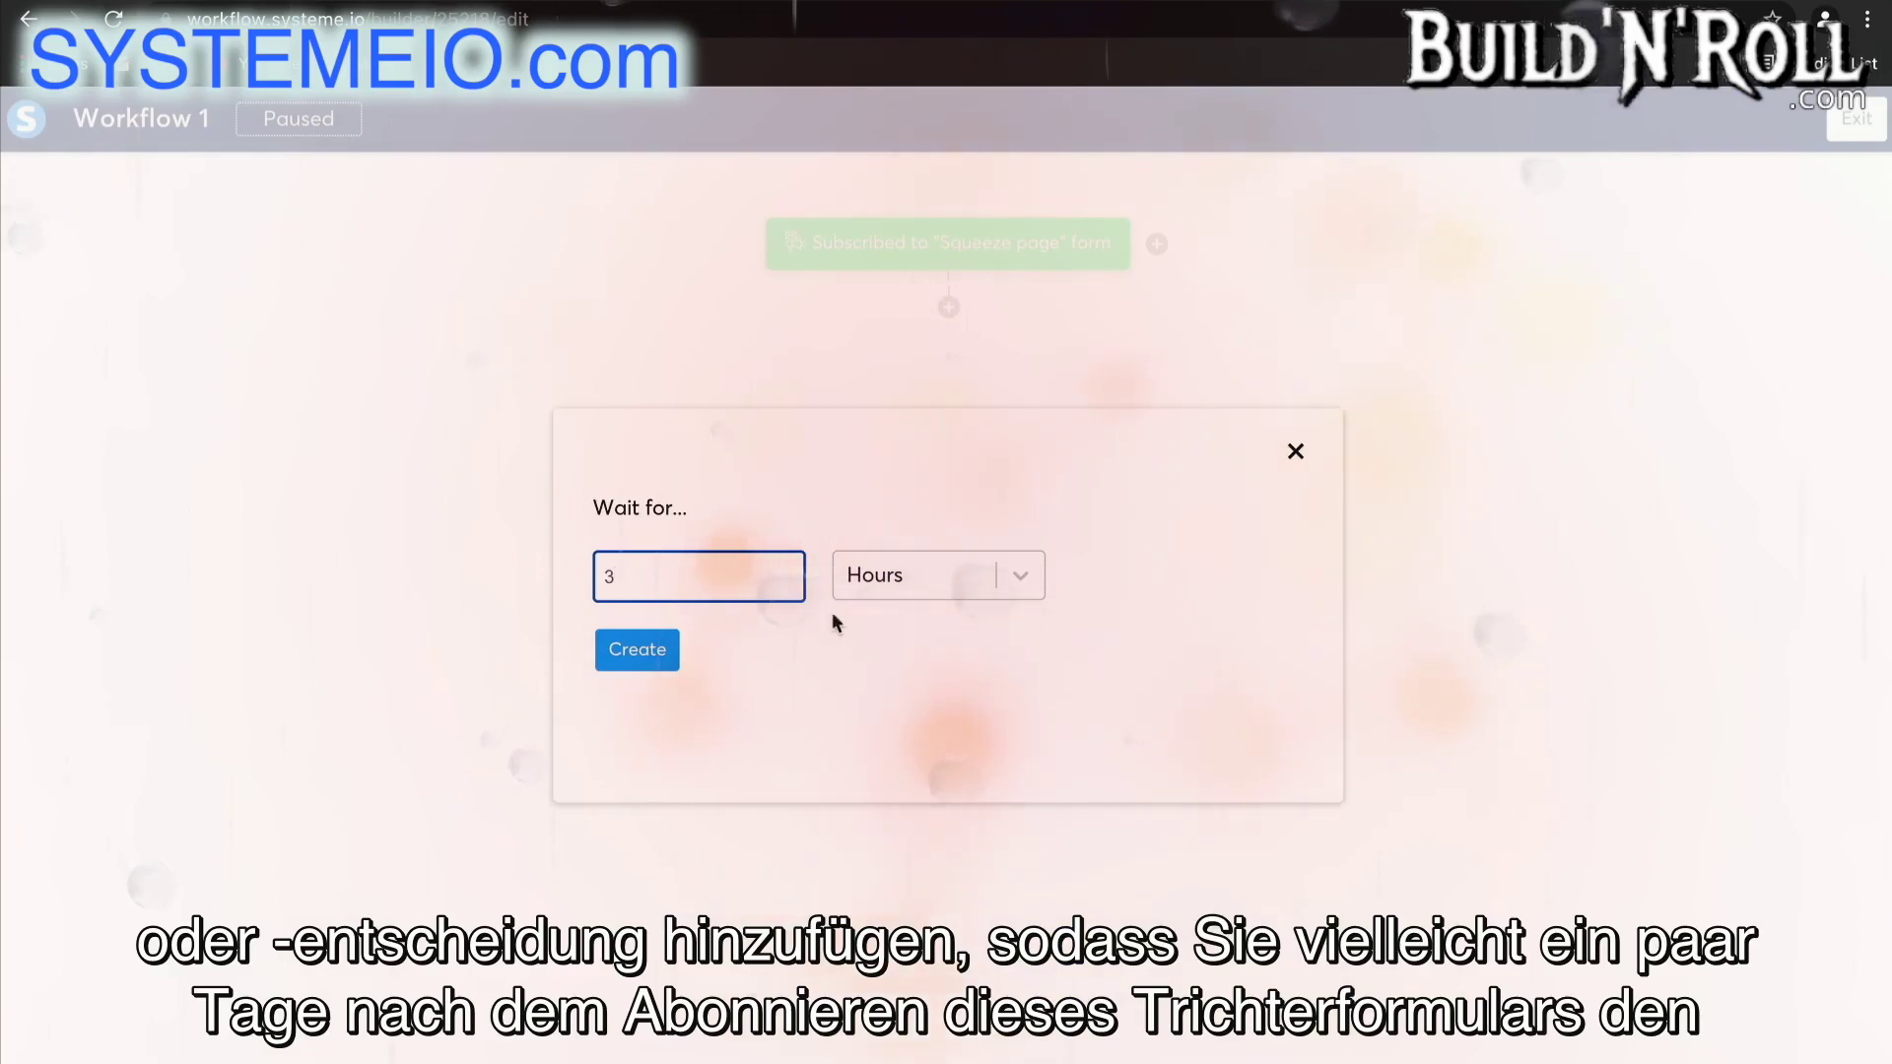
left_click(885, 587)
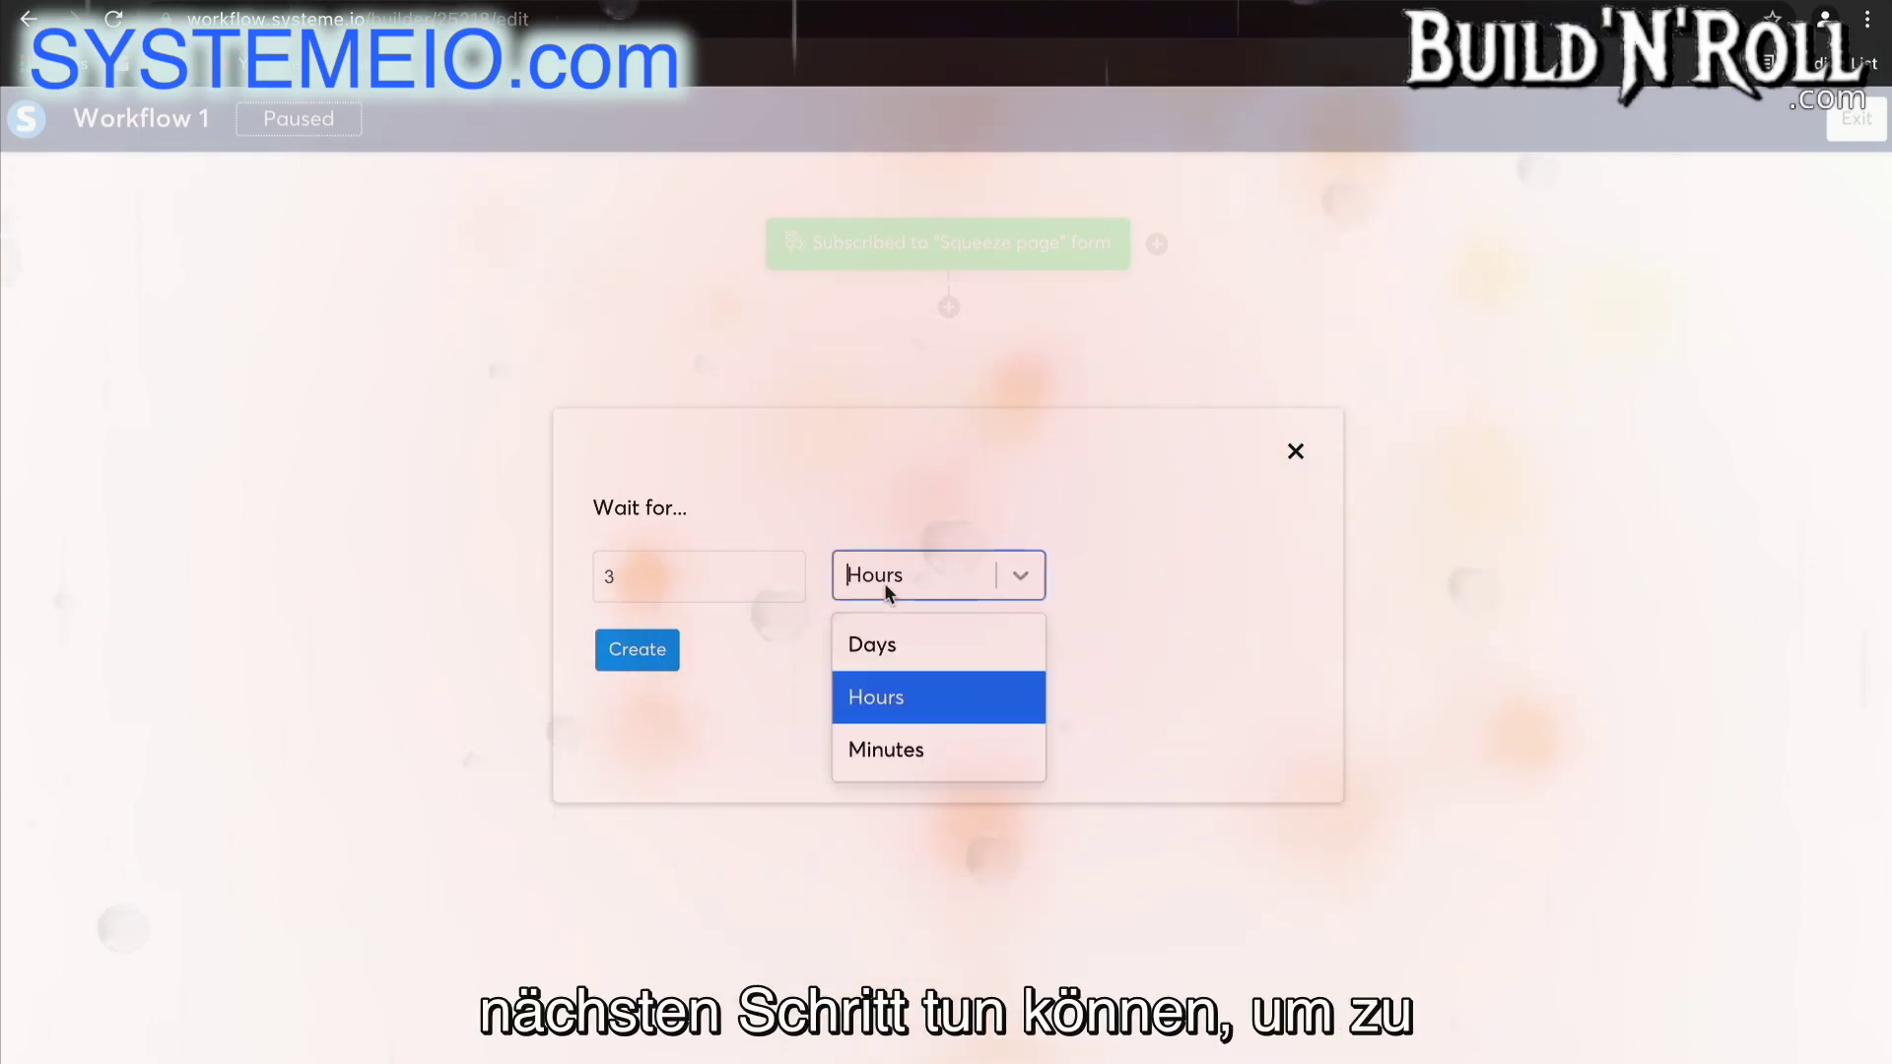
left_click(885, 646)
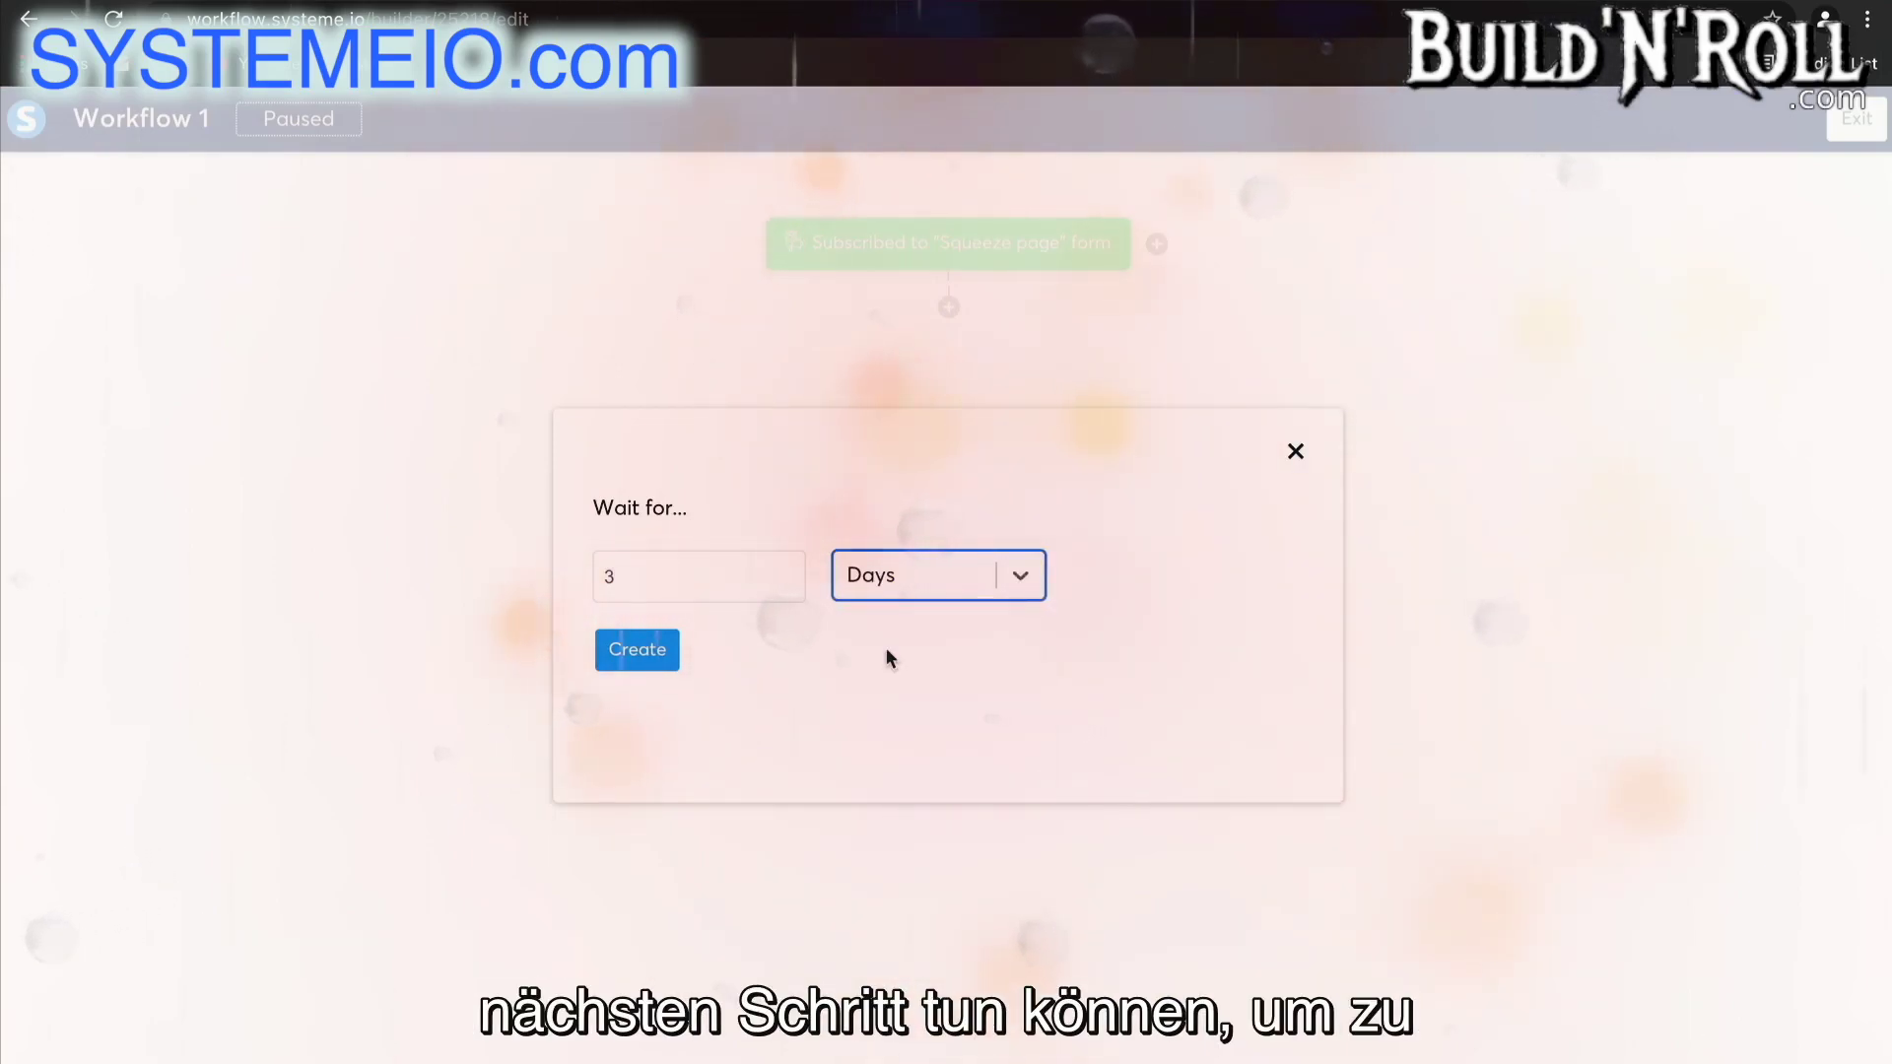
left_click(637, 659)
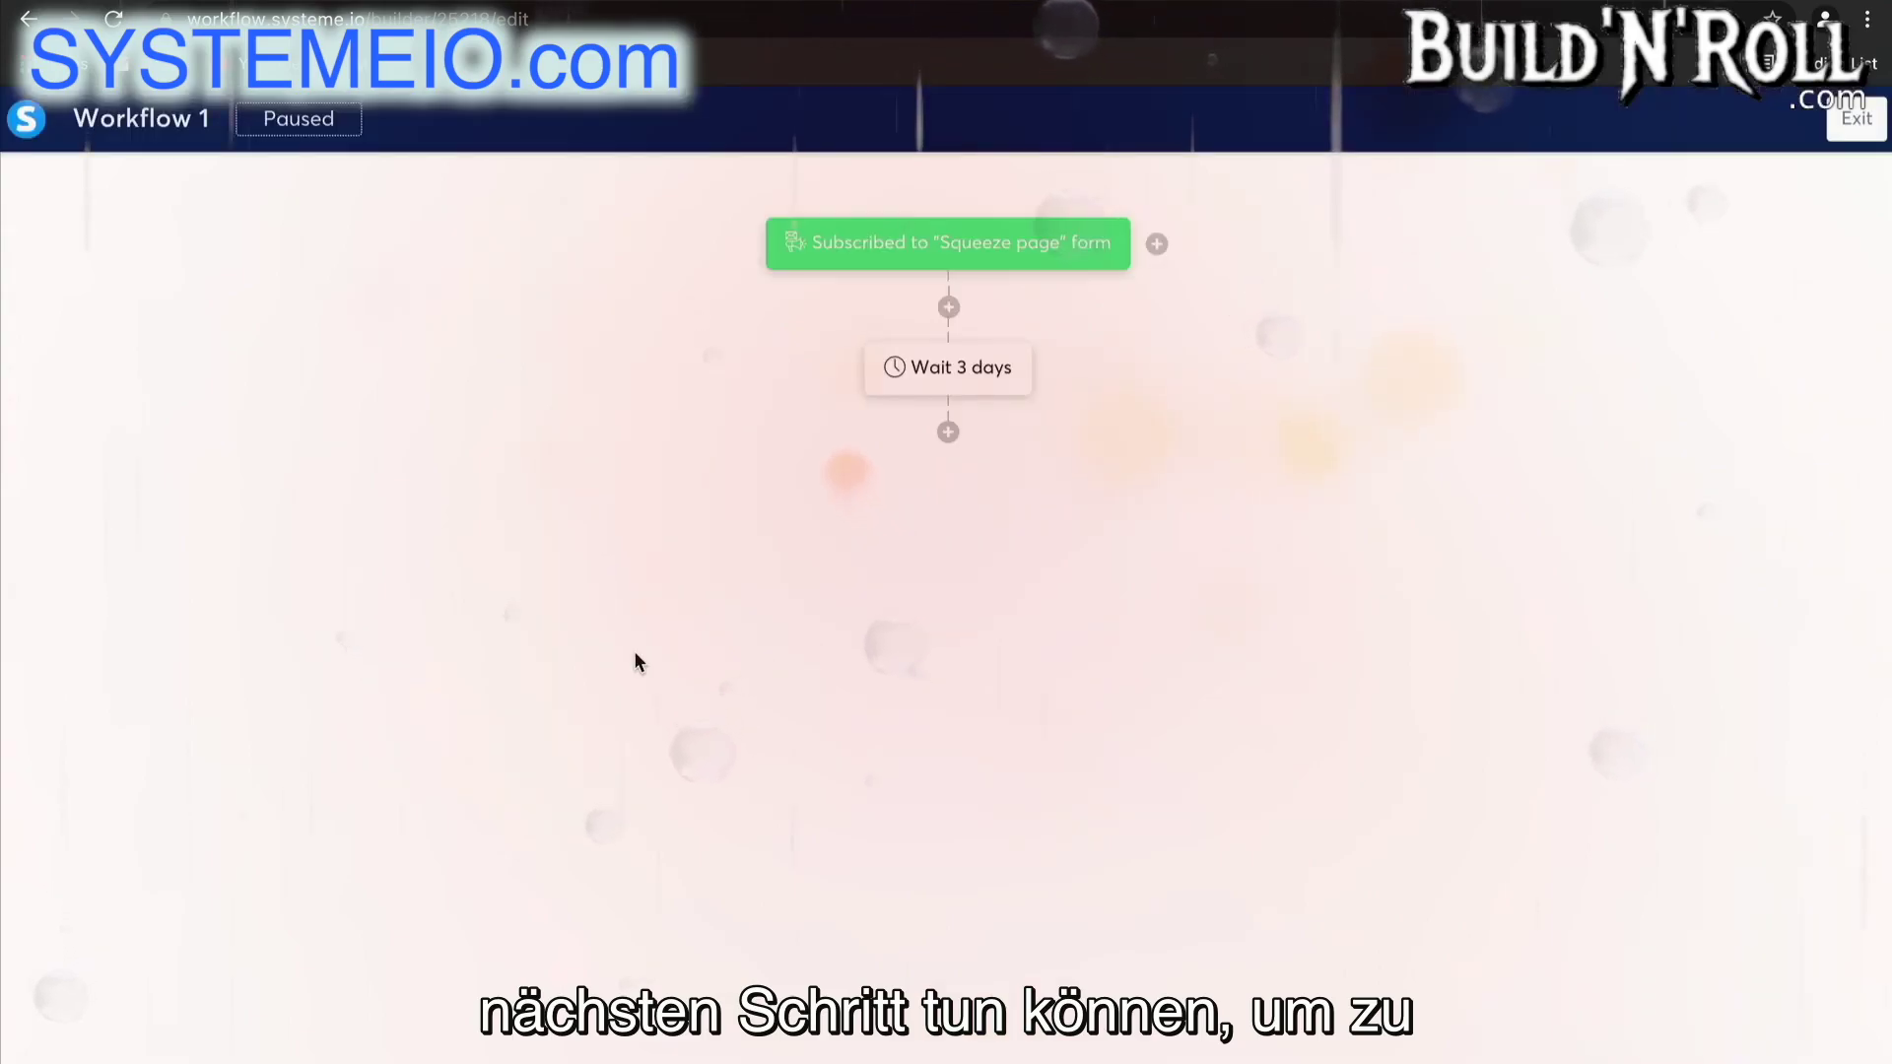
- Add a Subscribe to campaign action for the 5 day coaching course after the delay
left_click(948, 433)
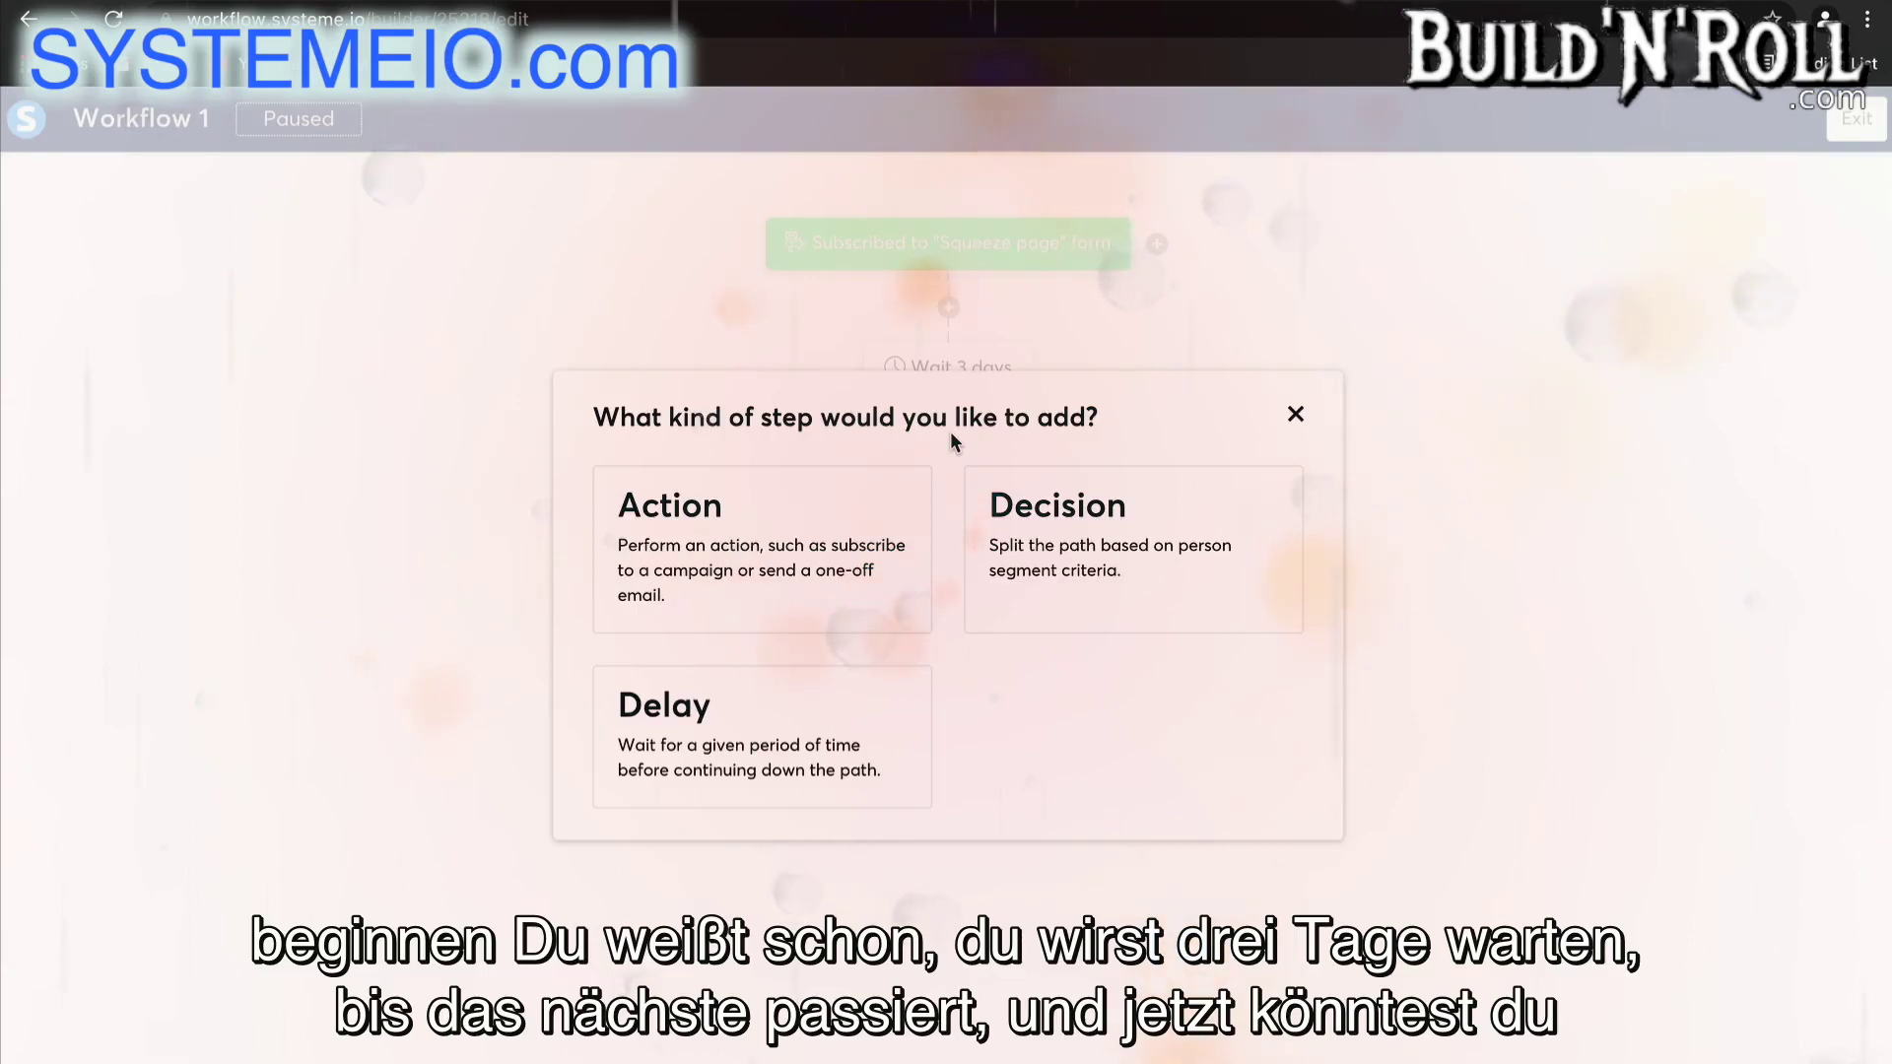
left_click(836, 539)
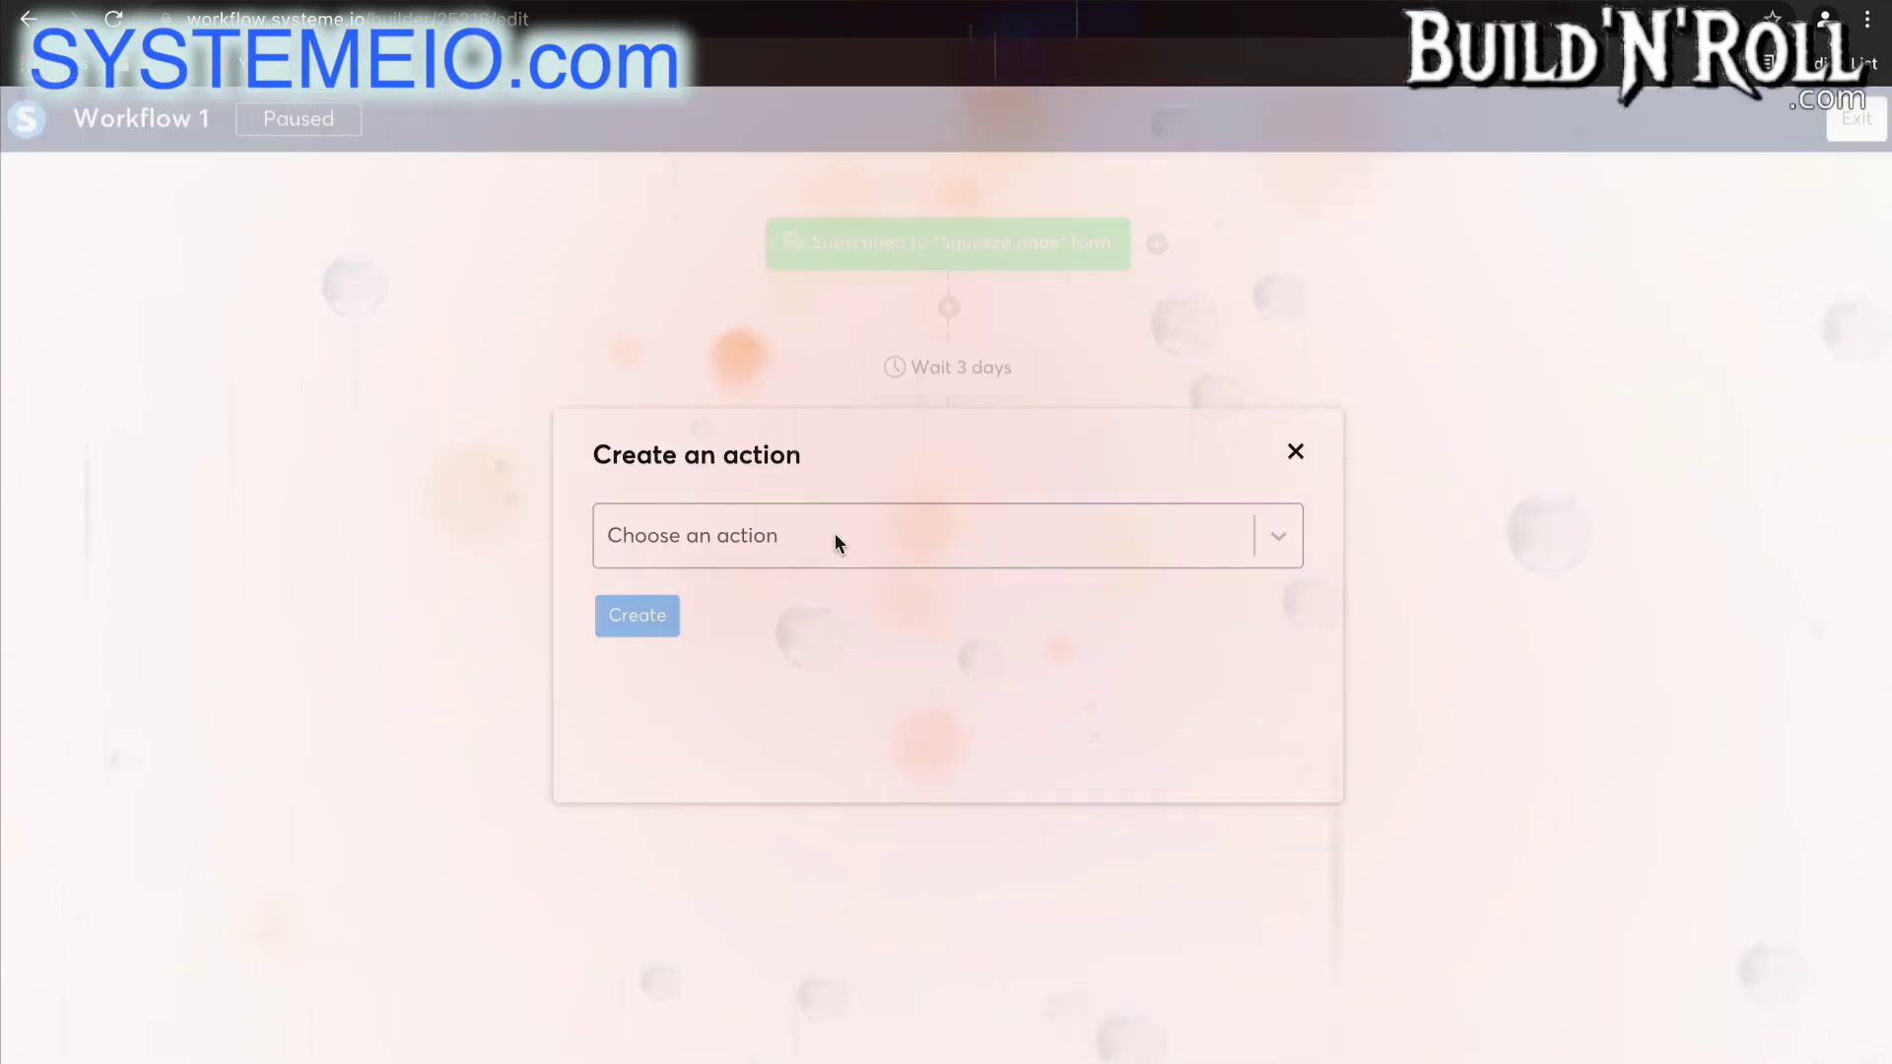
left_click(835, 537)
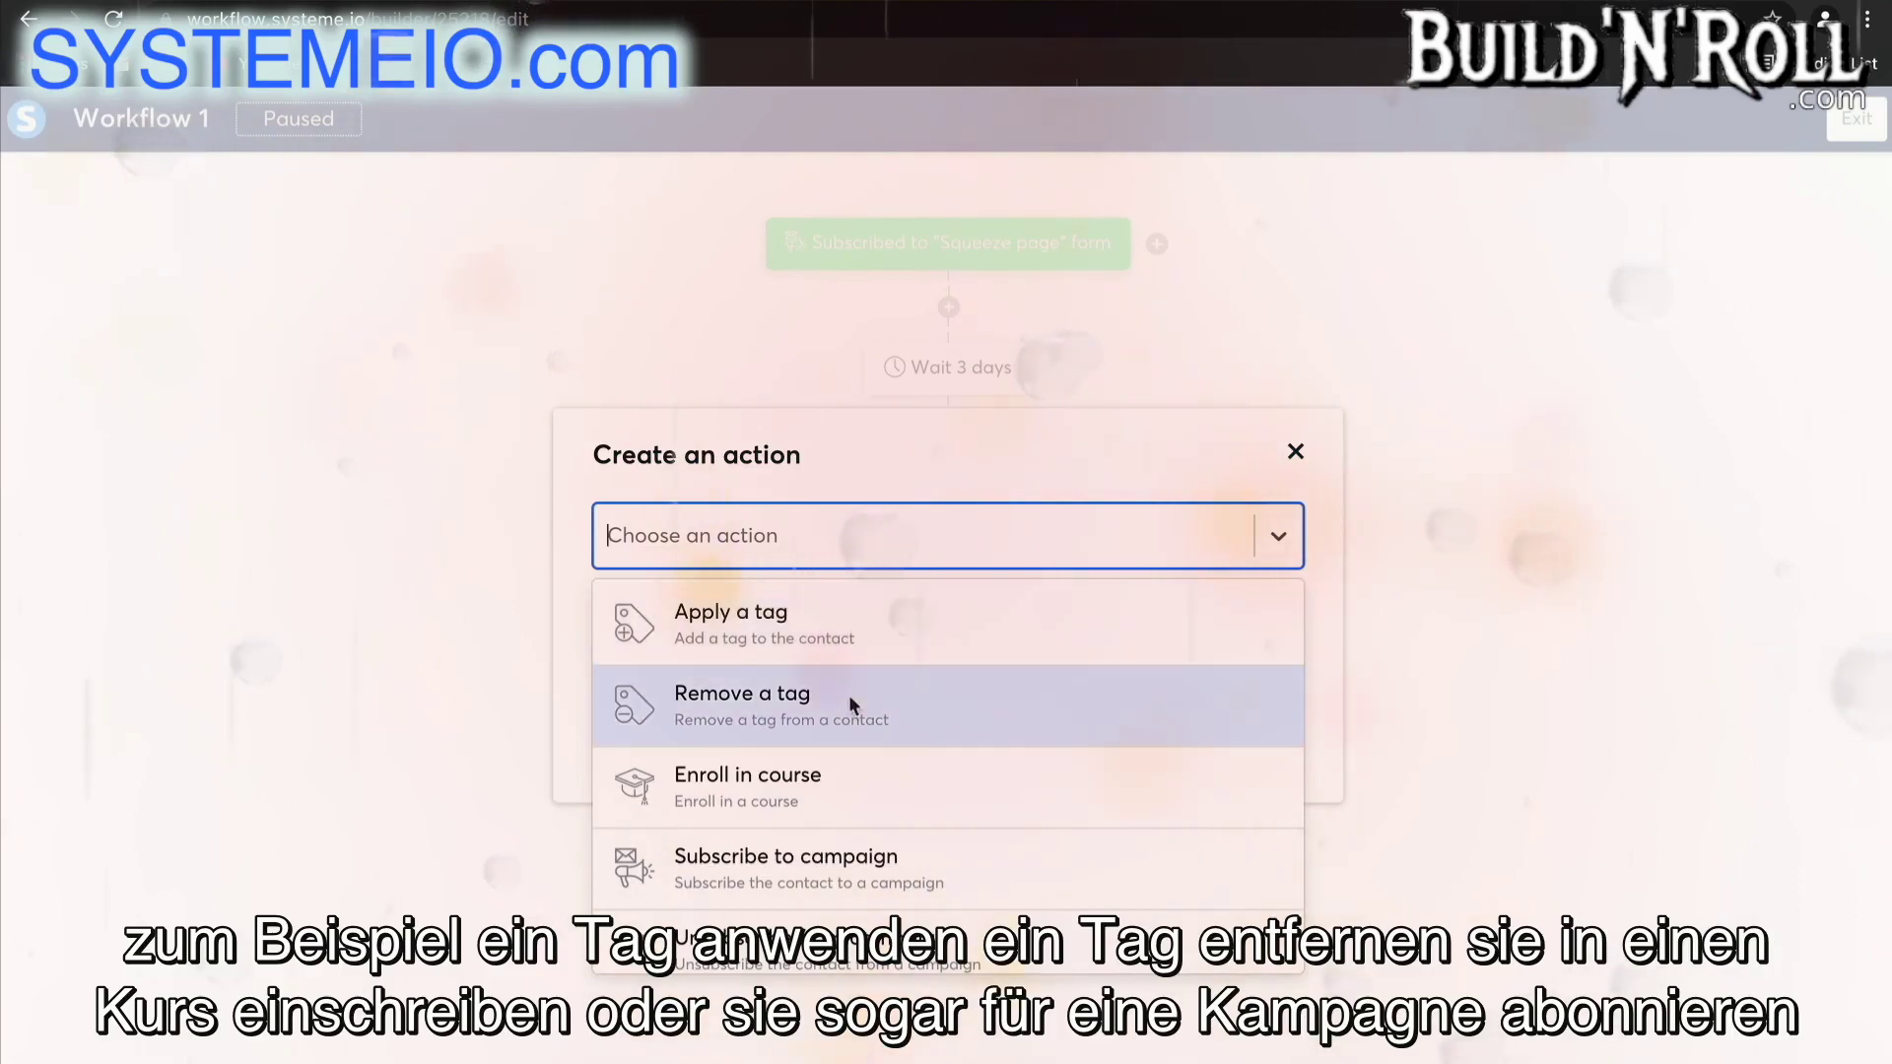
scroll(854, 783, "down", 2)
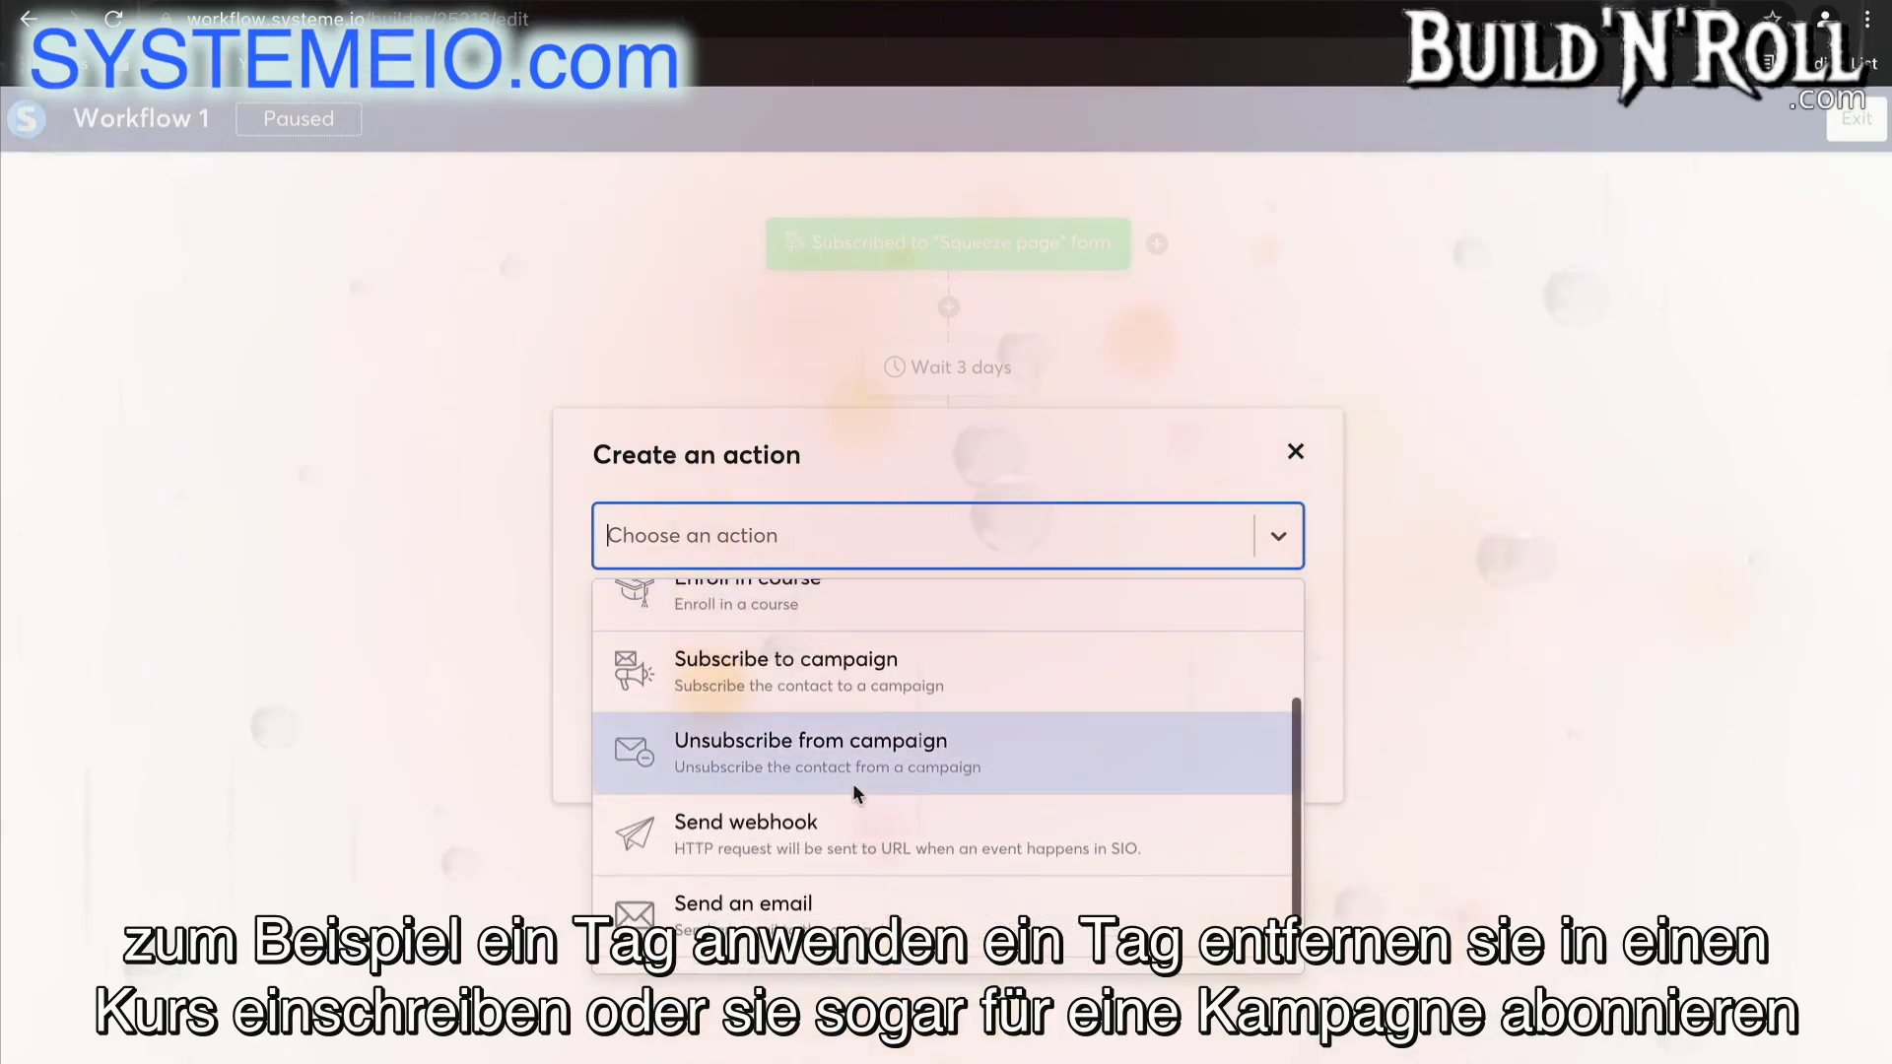
left_click(877, 680)
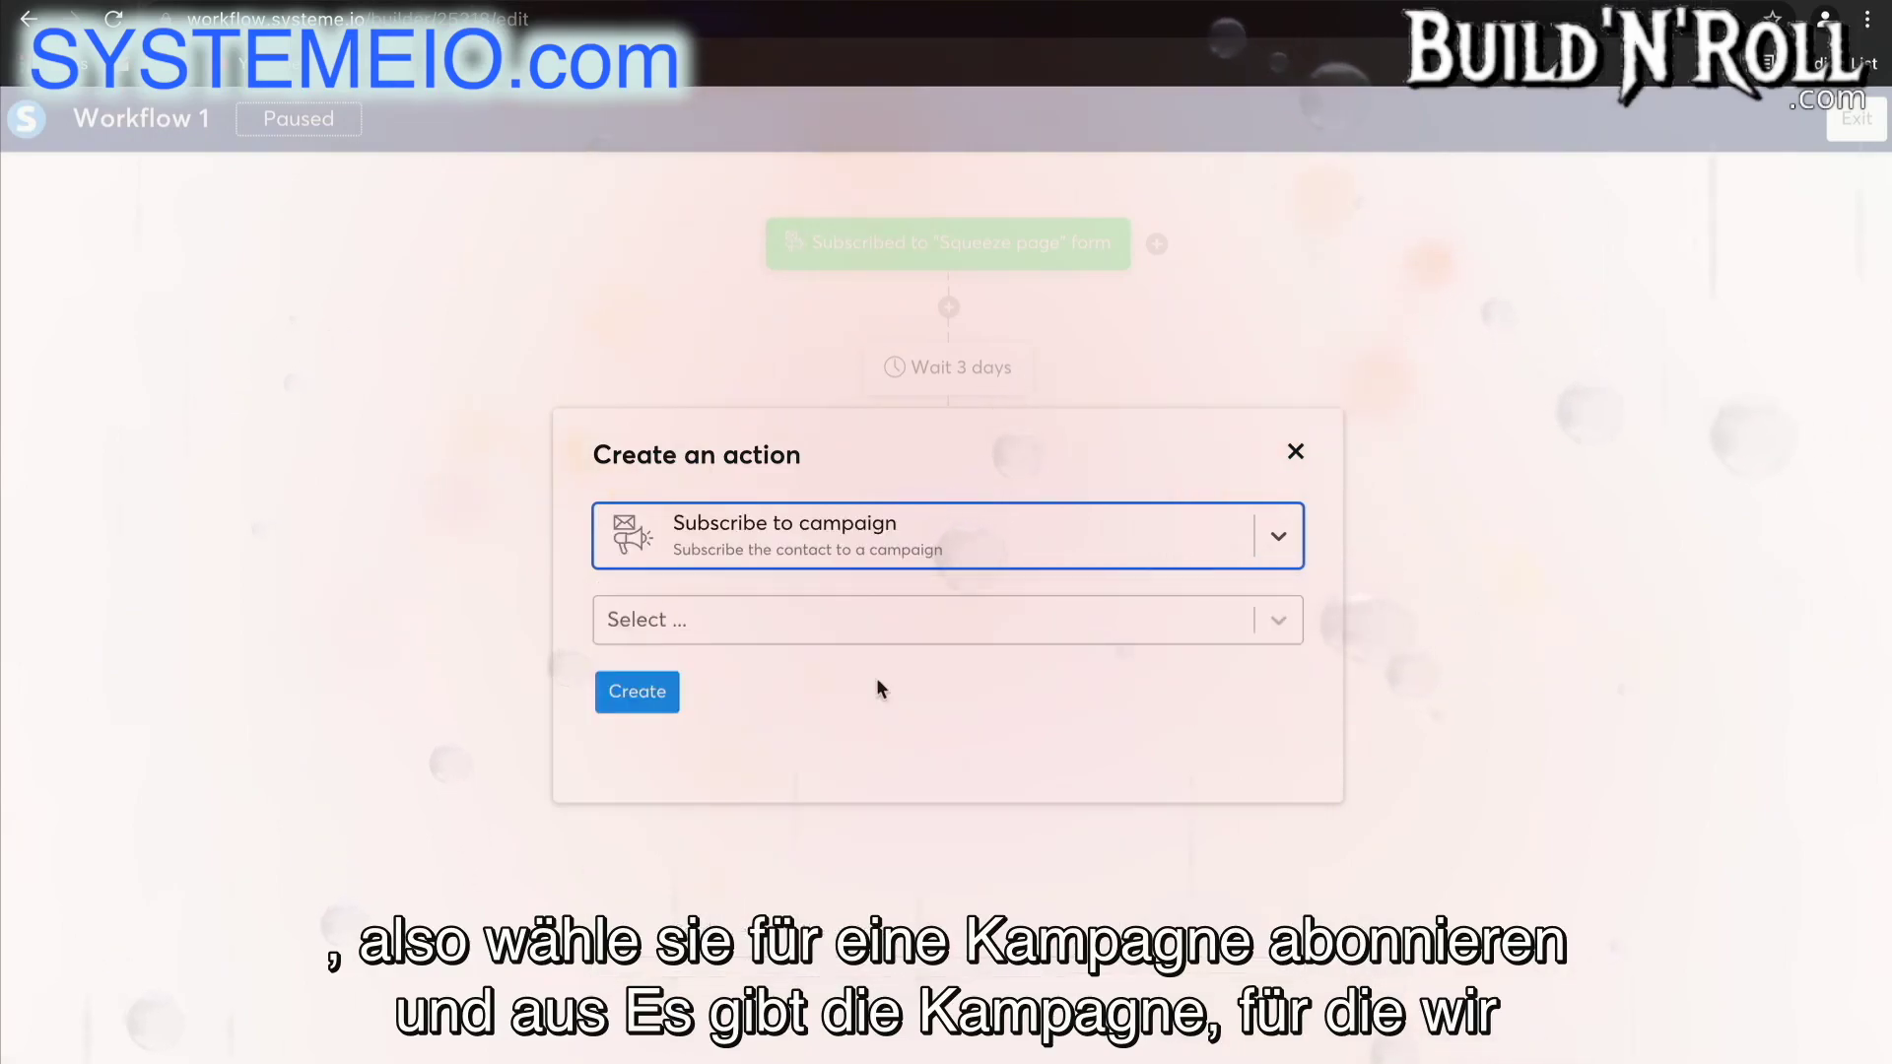
left_click(723, 623)
left_click(736, 684)
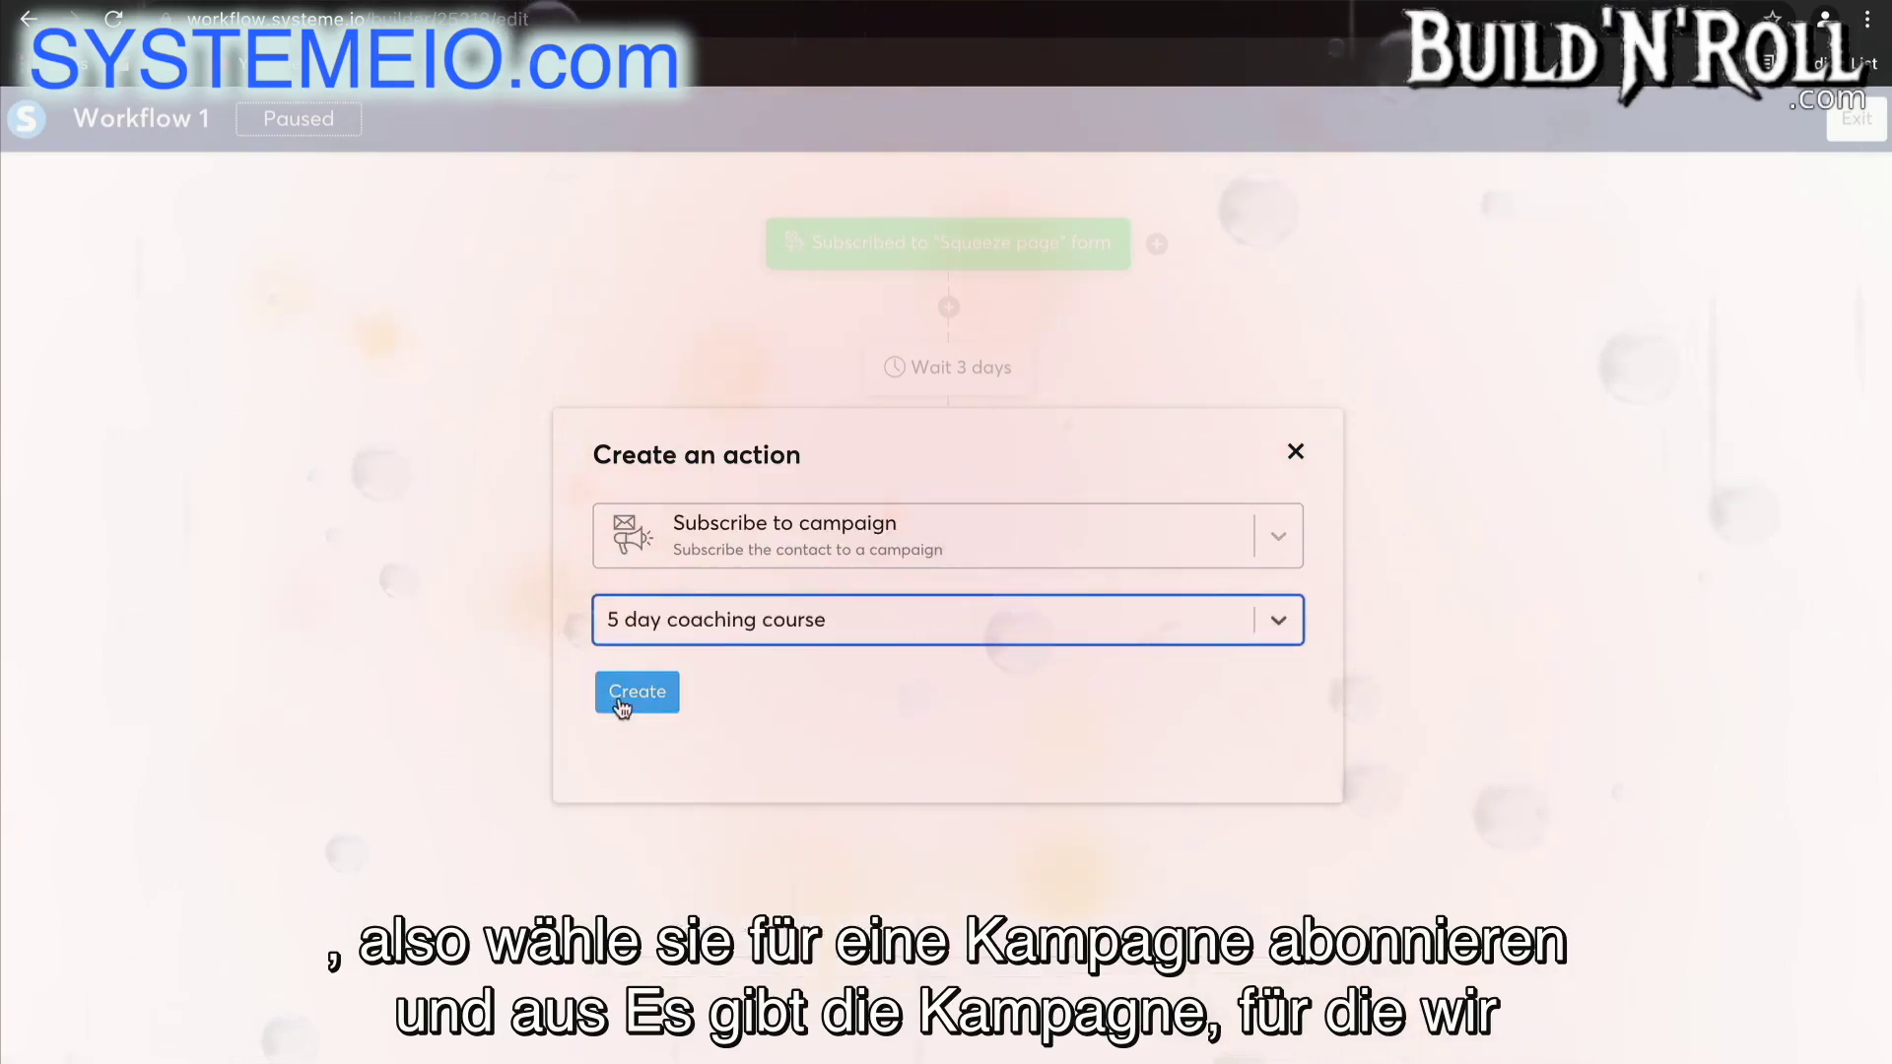
left_click(621, 696)
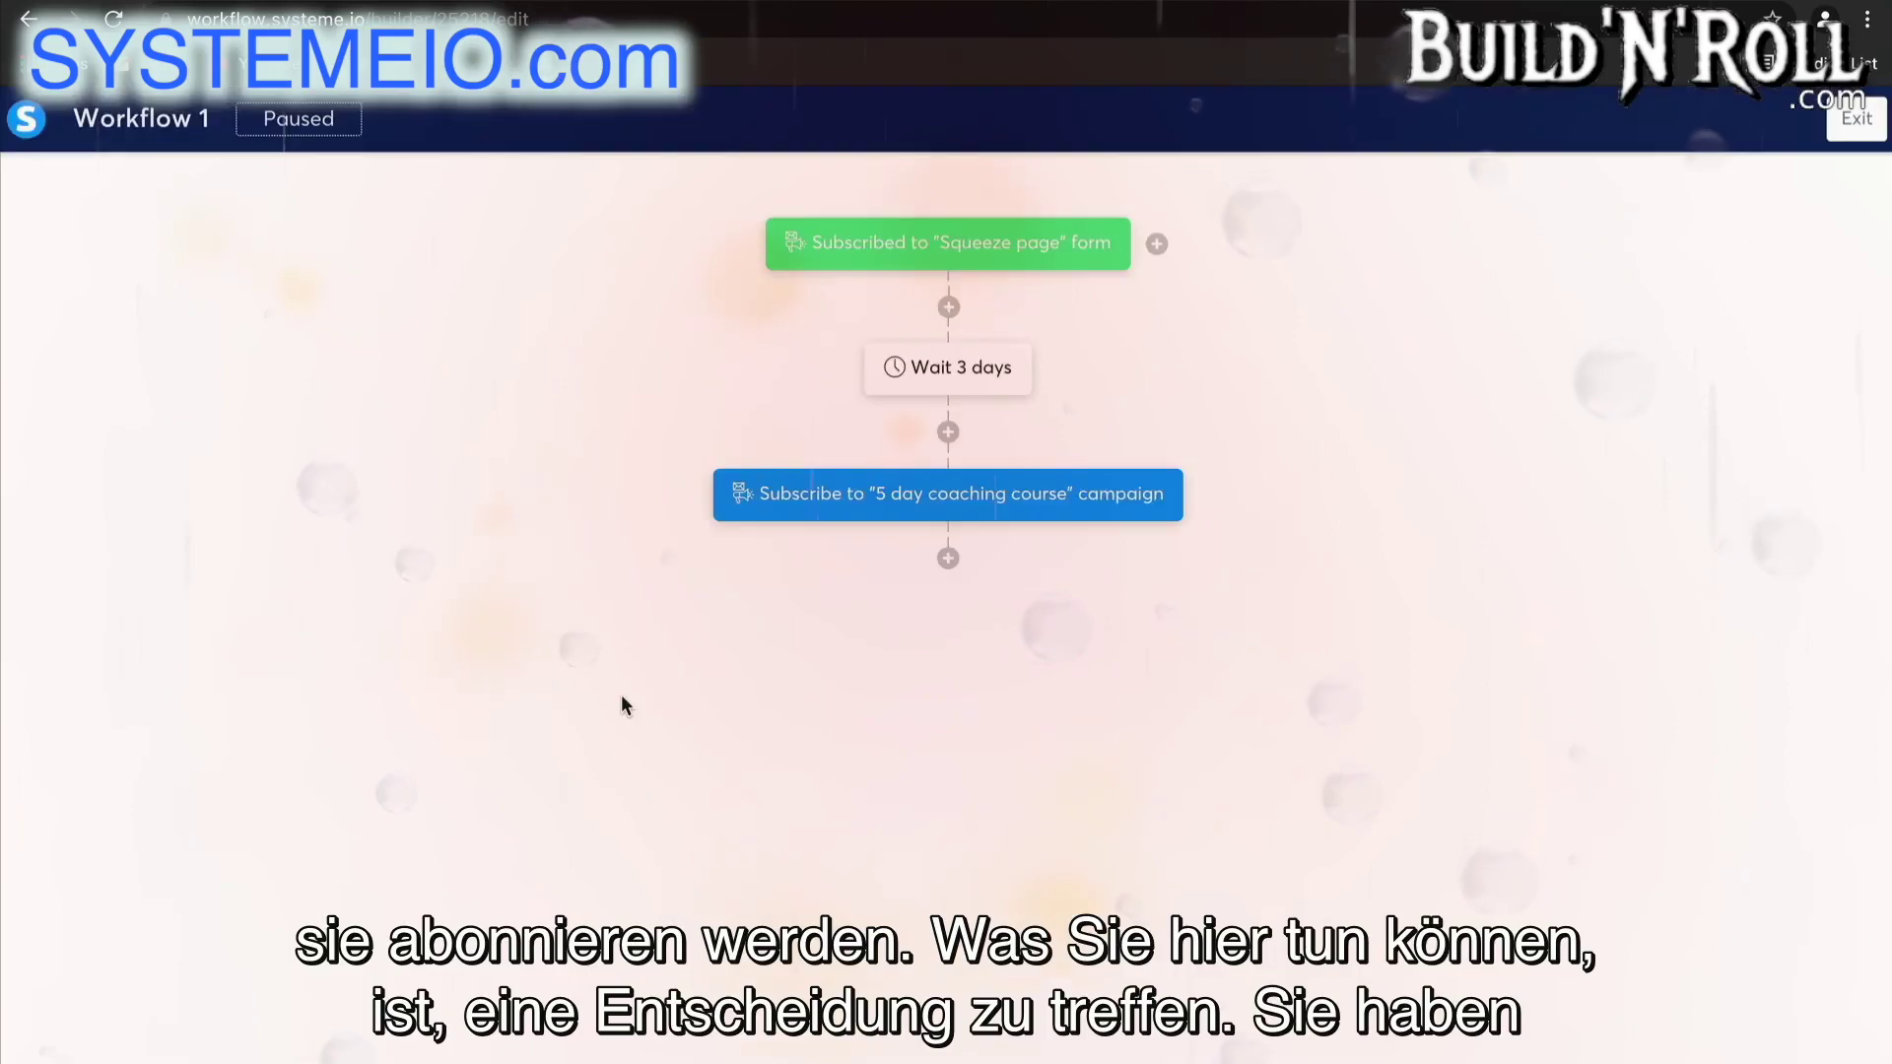
- Start a decision after the campaign action with a Tag condition set to Contact tagged with Blog - leads
left_click(948, 558)
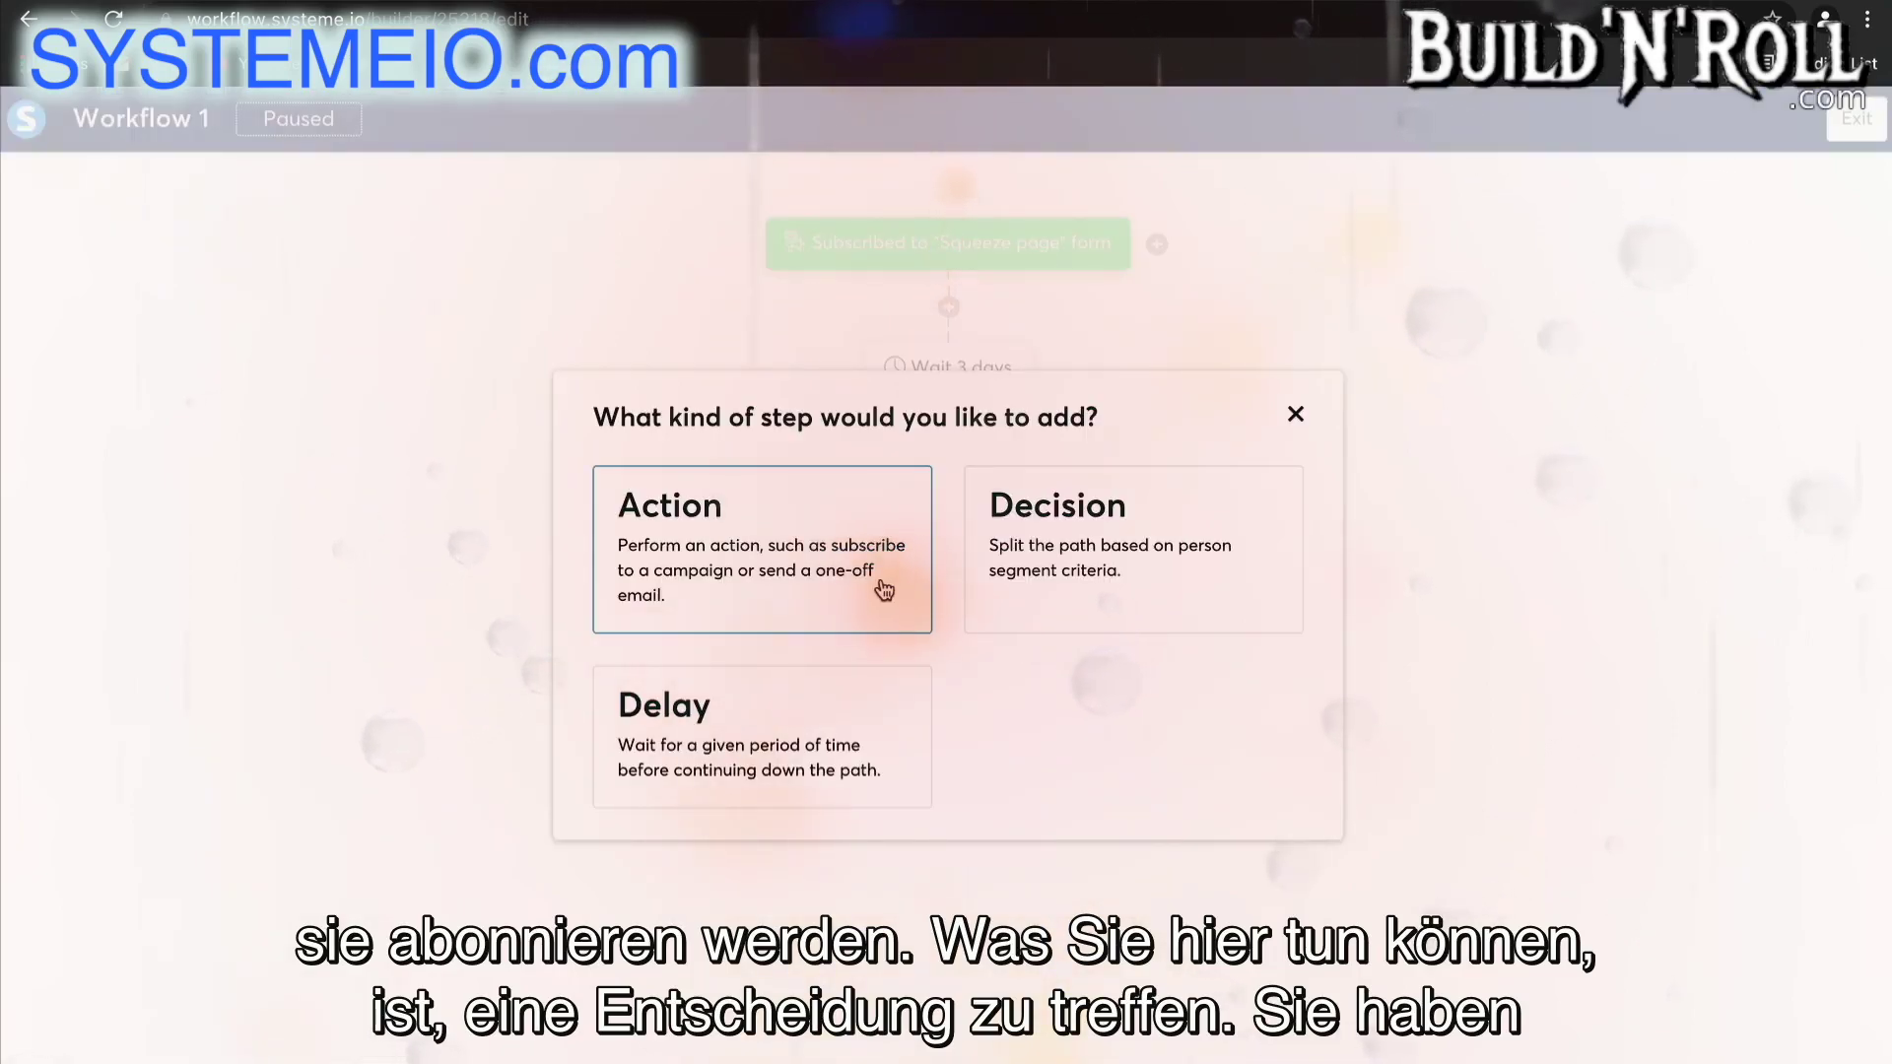
left_click(1084, 583)
left_click(703, 454)
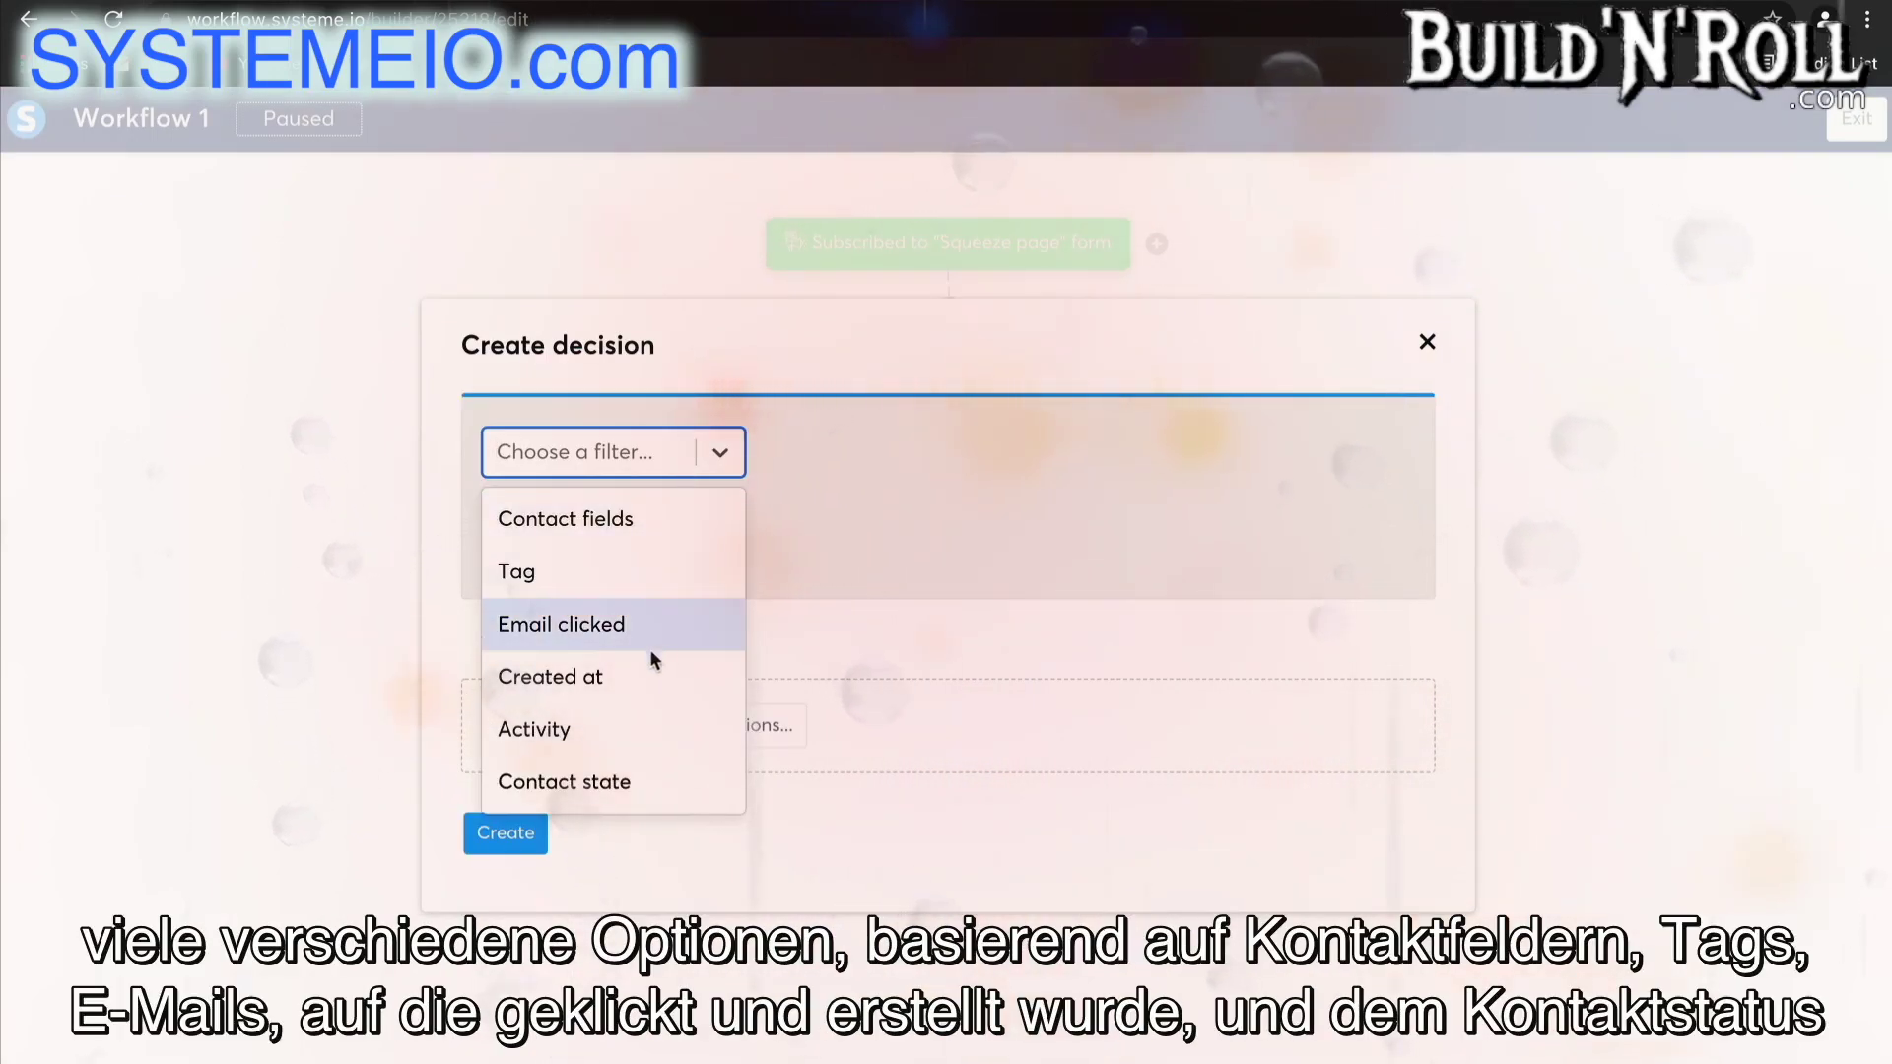
left_click(628, 584)
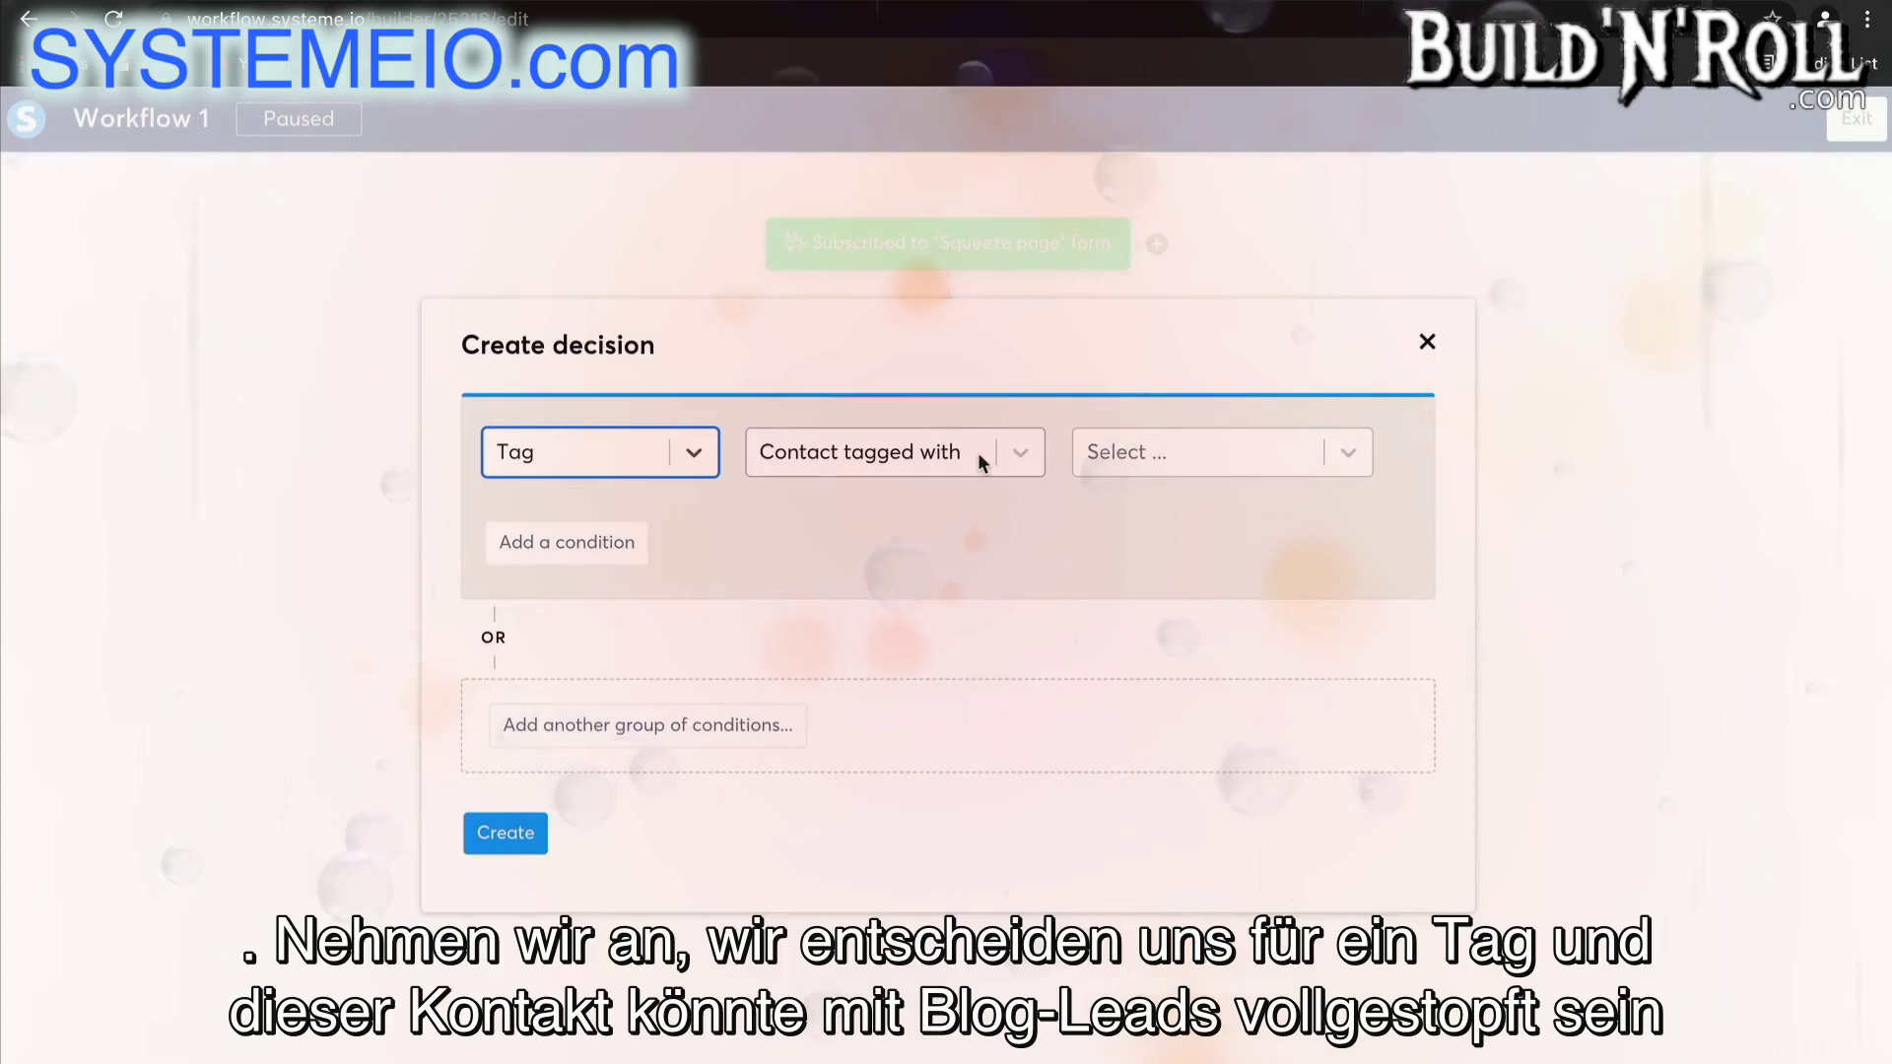
left_click(1149, 454)
left_click(1149, 527)
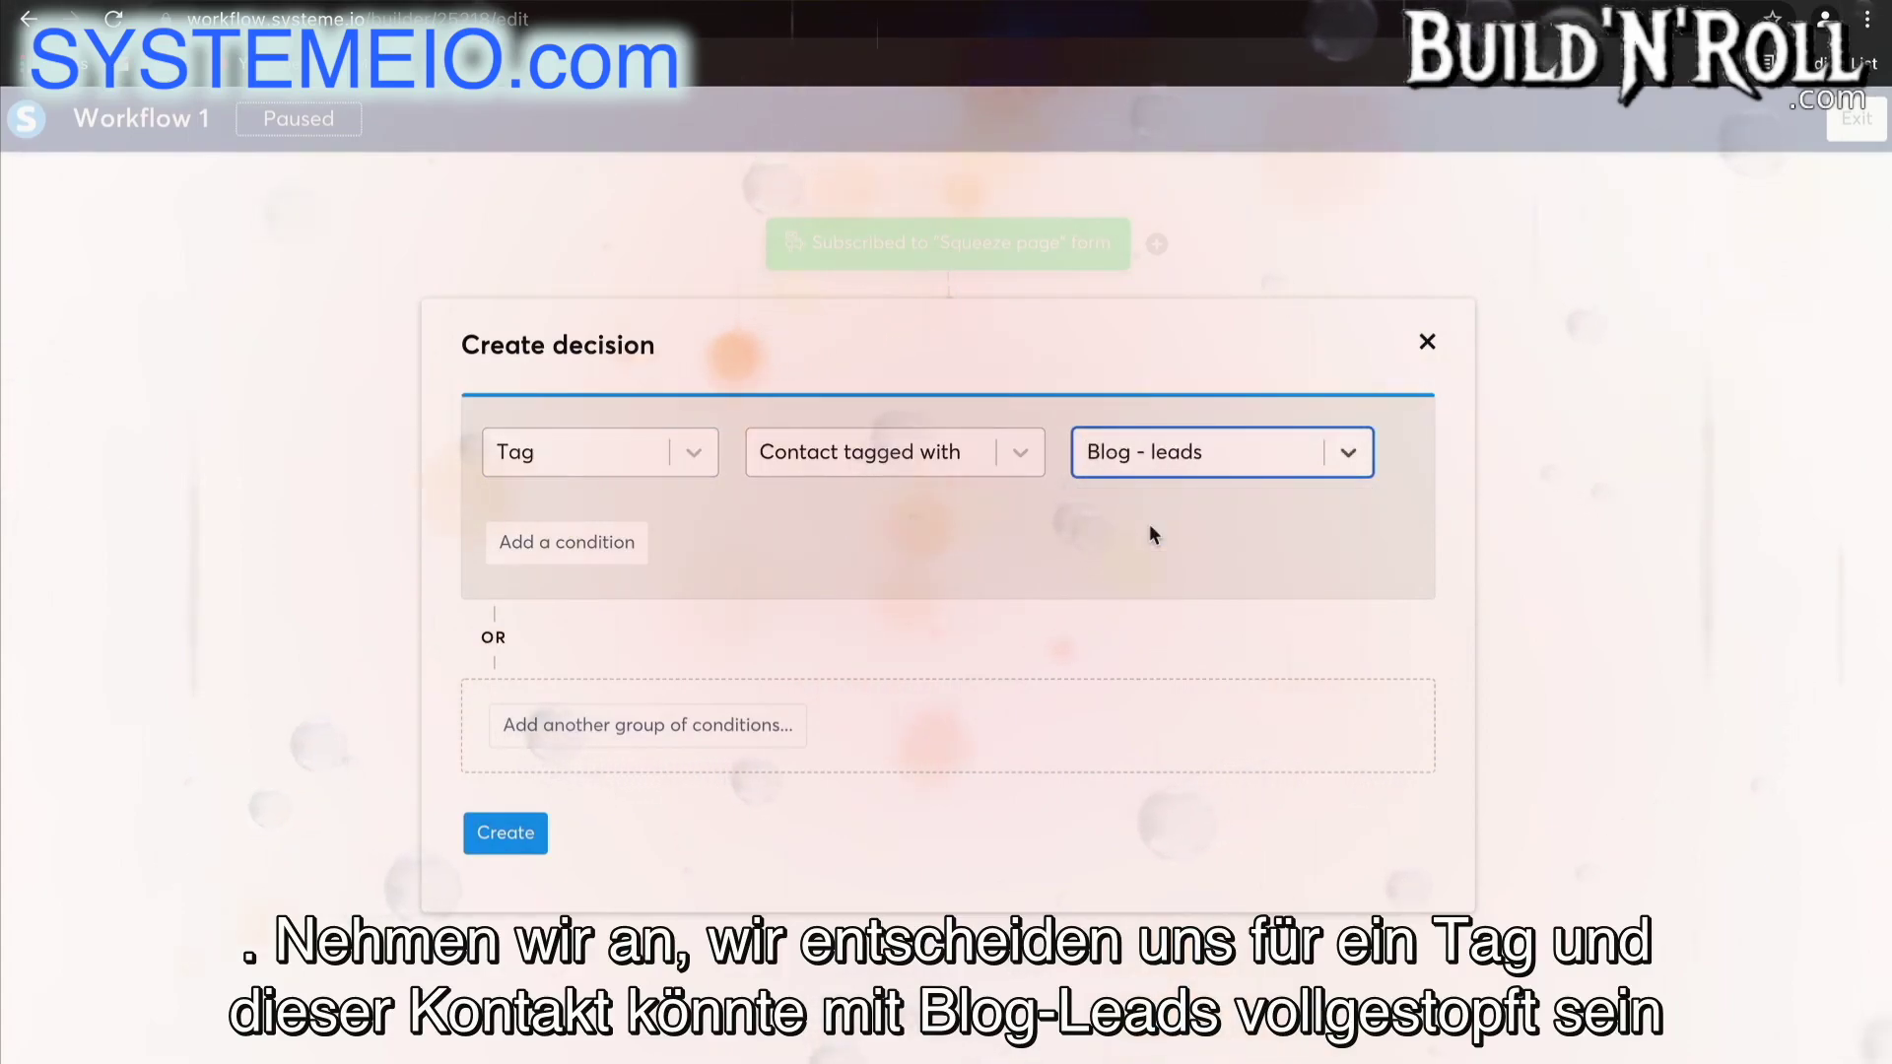
- Add a second Tag condition, Contact not tagged with Blog - leads, to the same group and create the decision
left_click(604, 542)
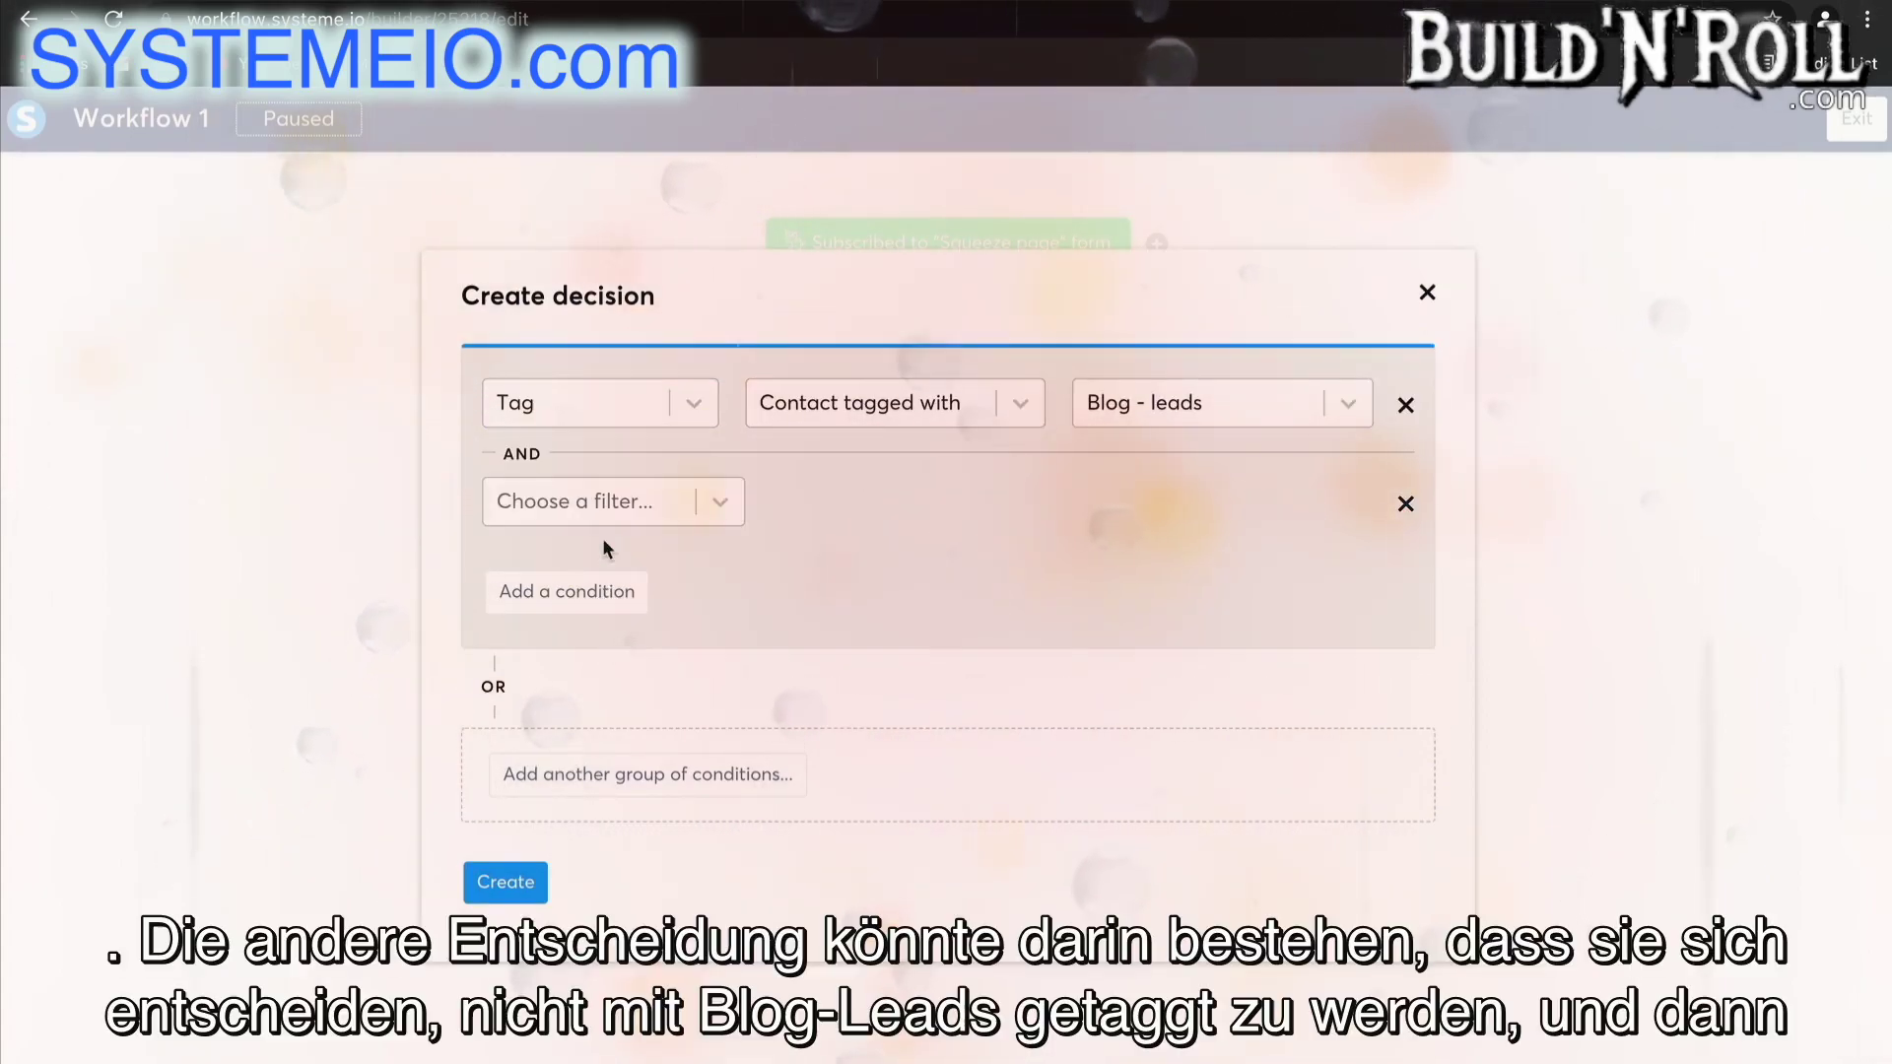
left_click(625, 506)
left_click(605, 611)
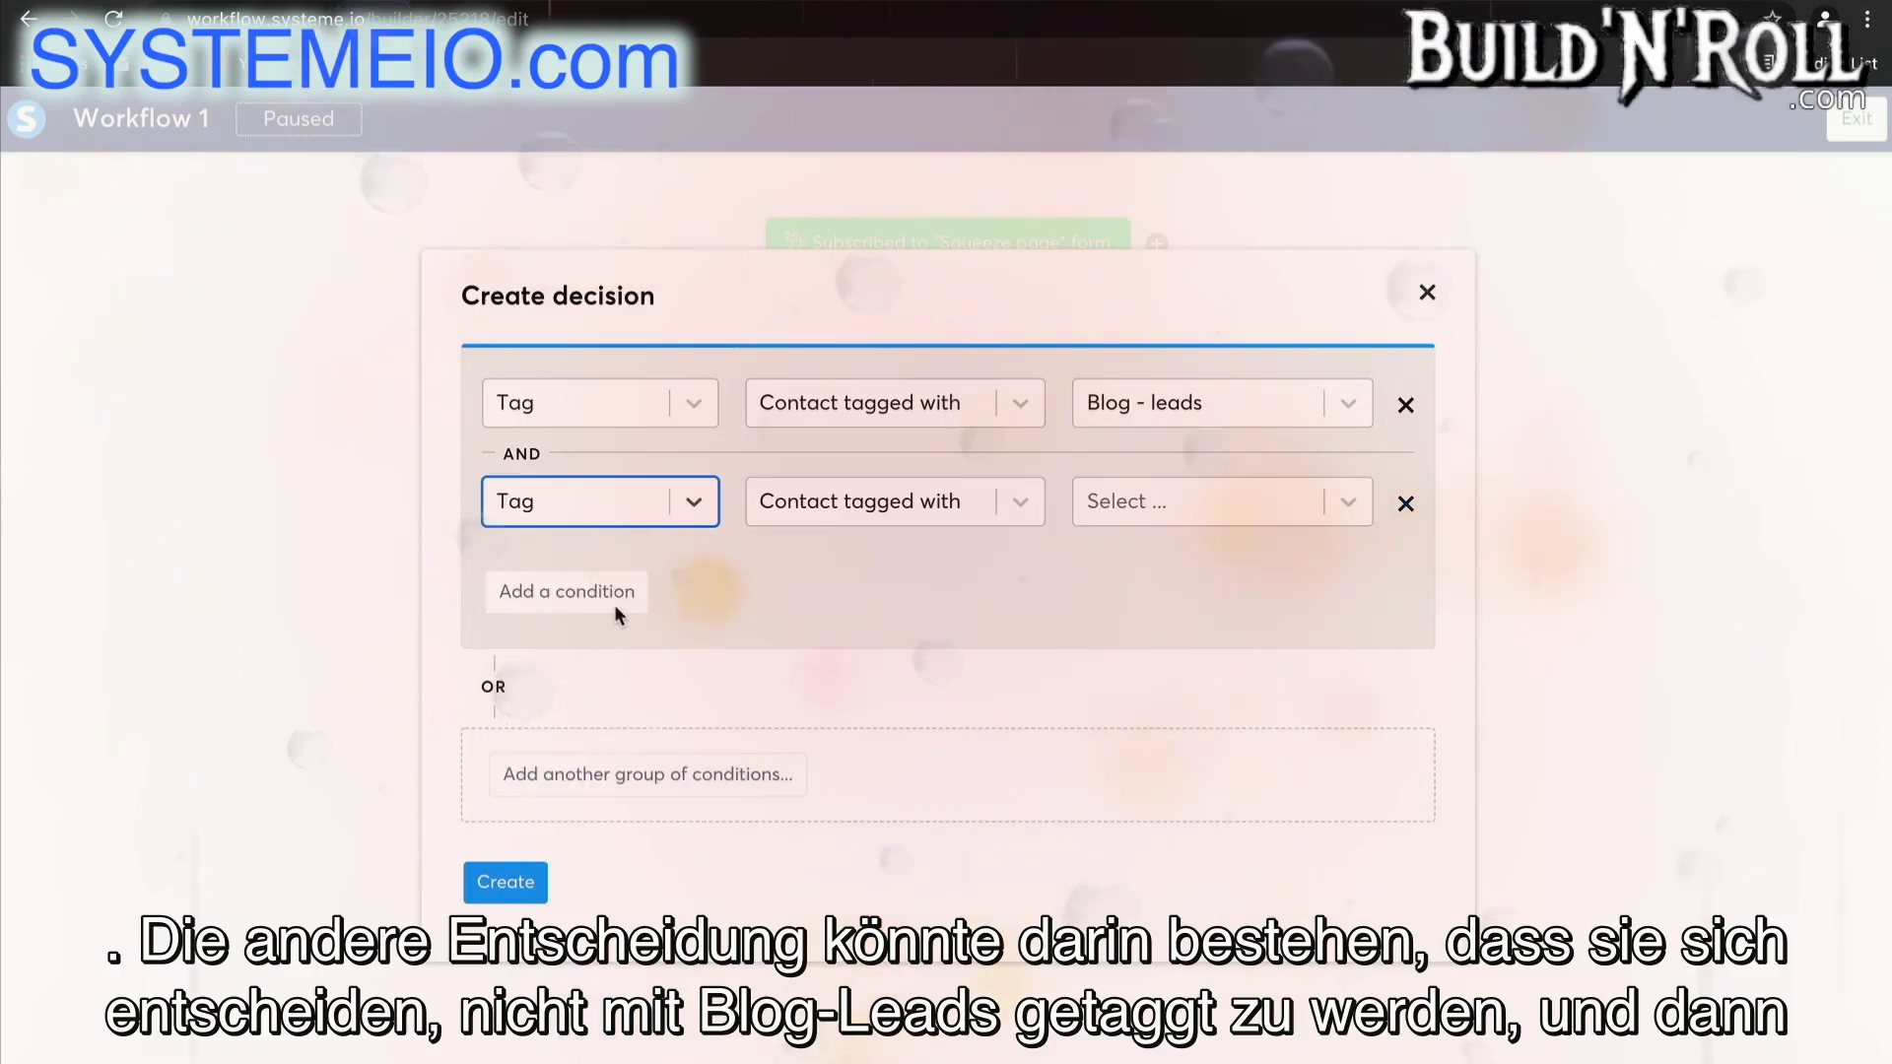
left_click(871, 505)
left_click(868, 621)
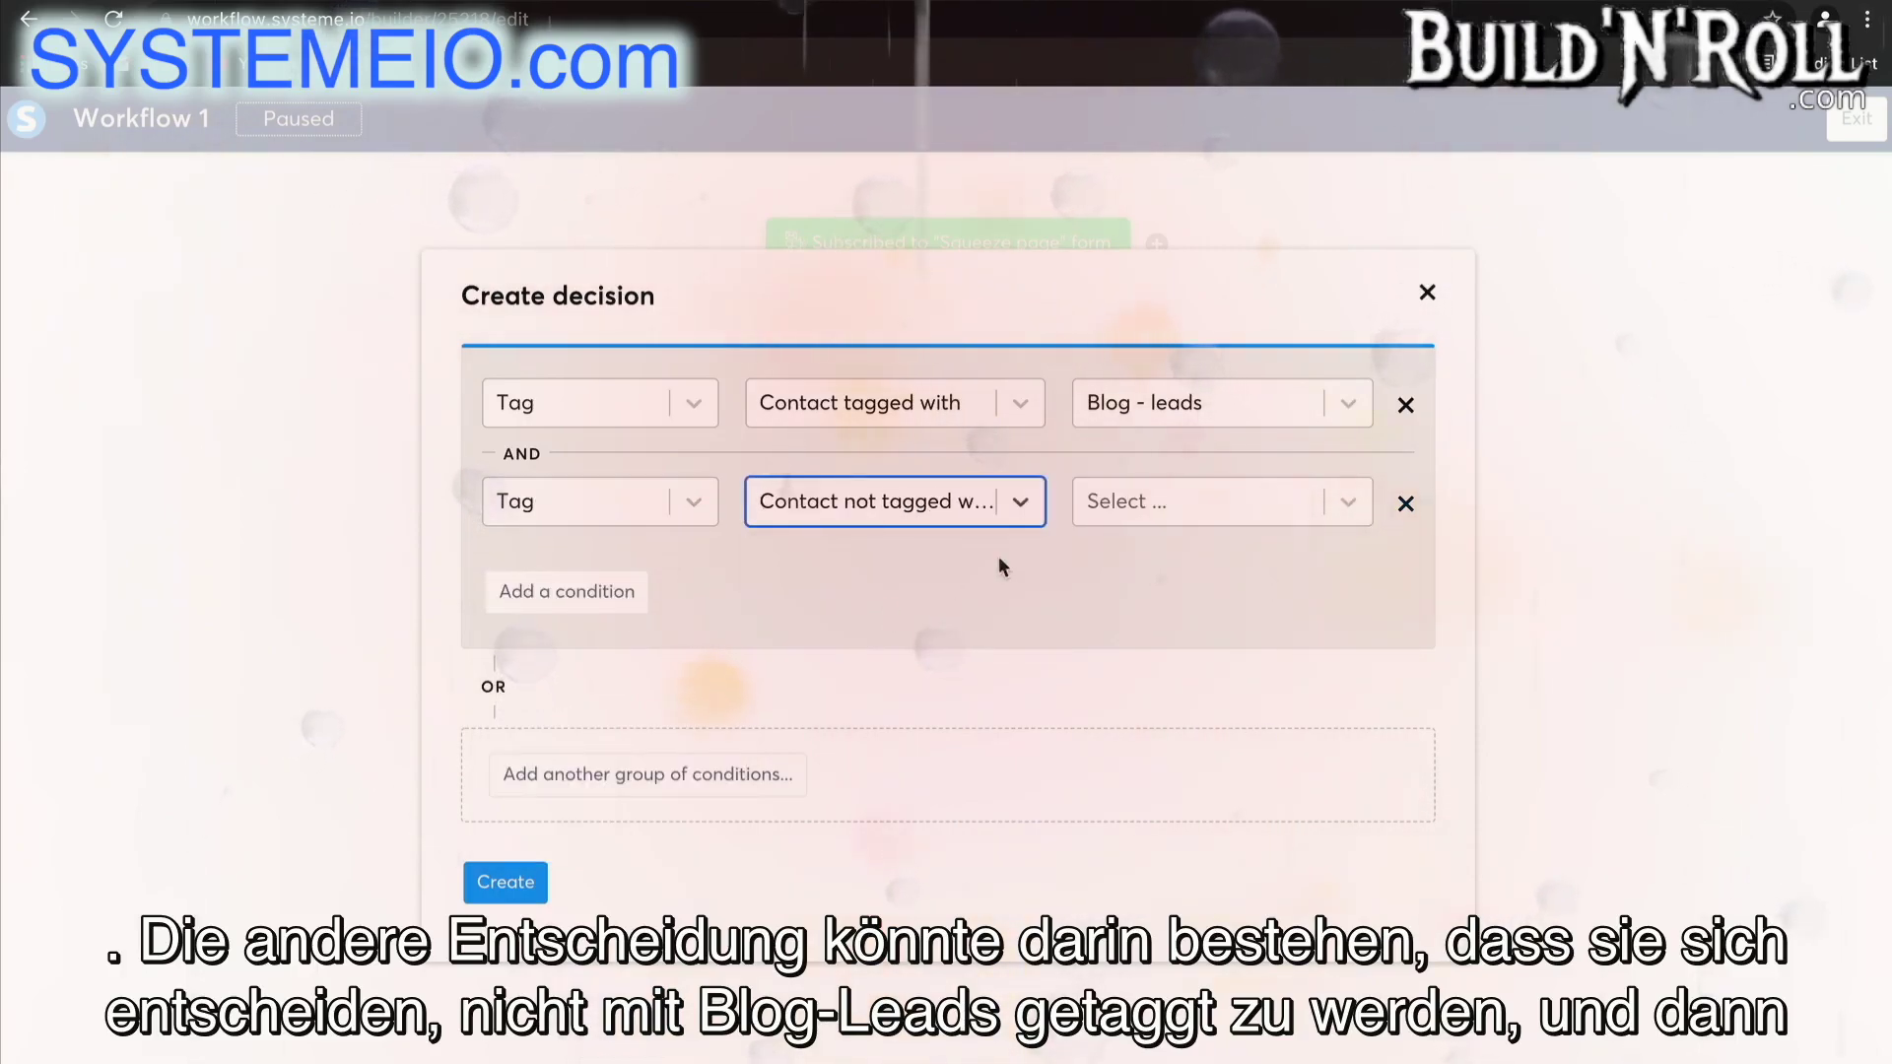
left_click(1118, 508)
left_click(1129, 577)
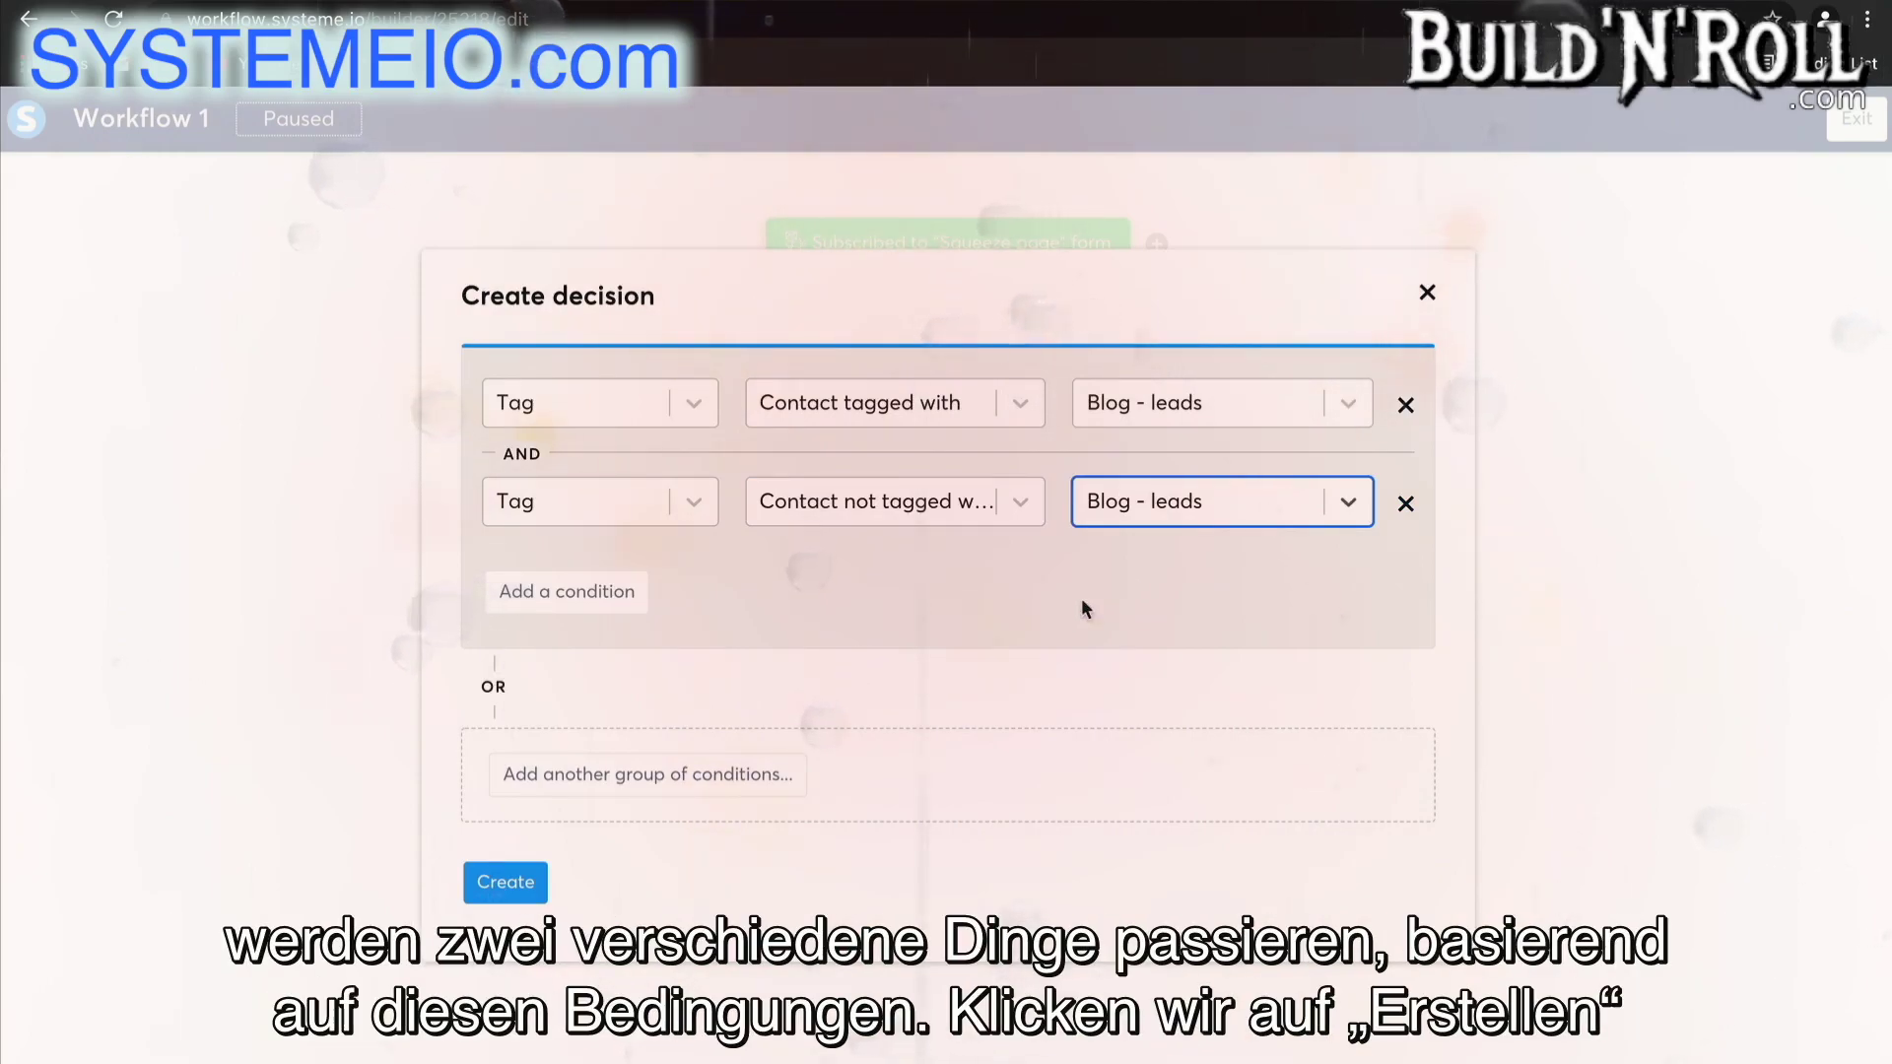
left_click(520, 885)
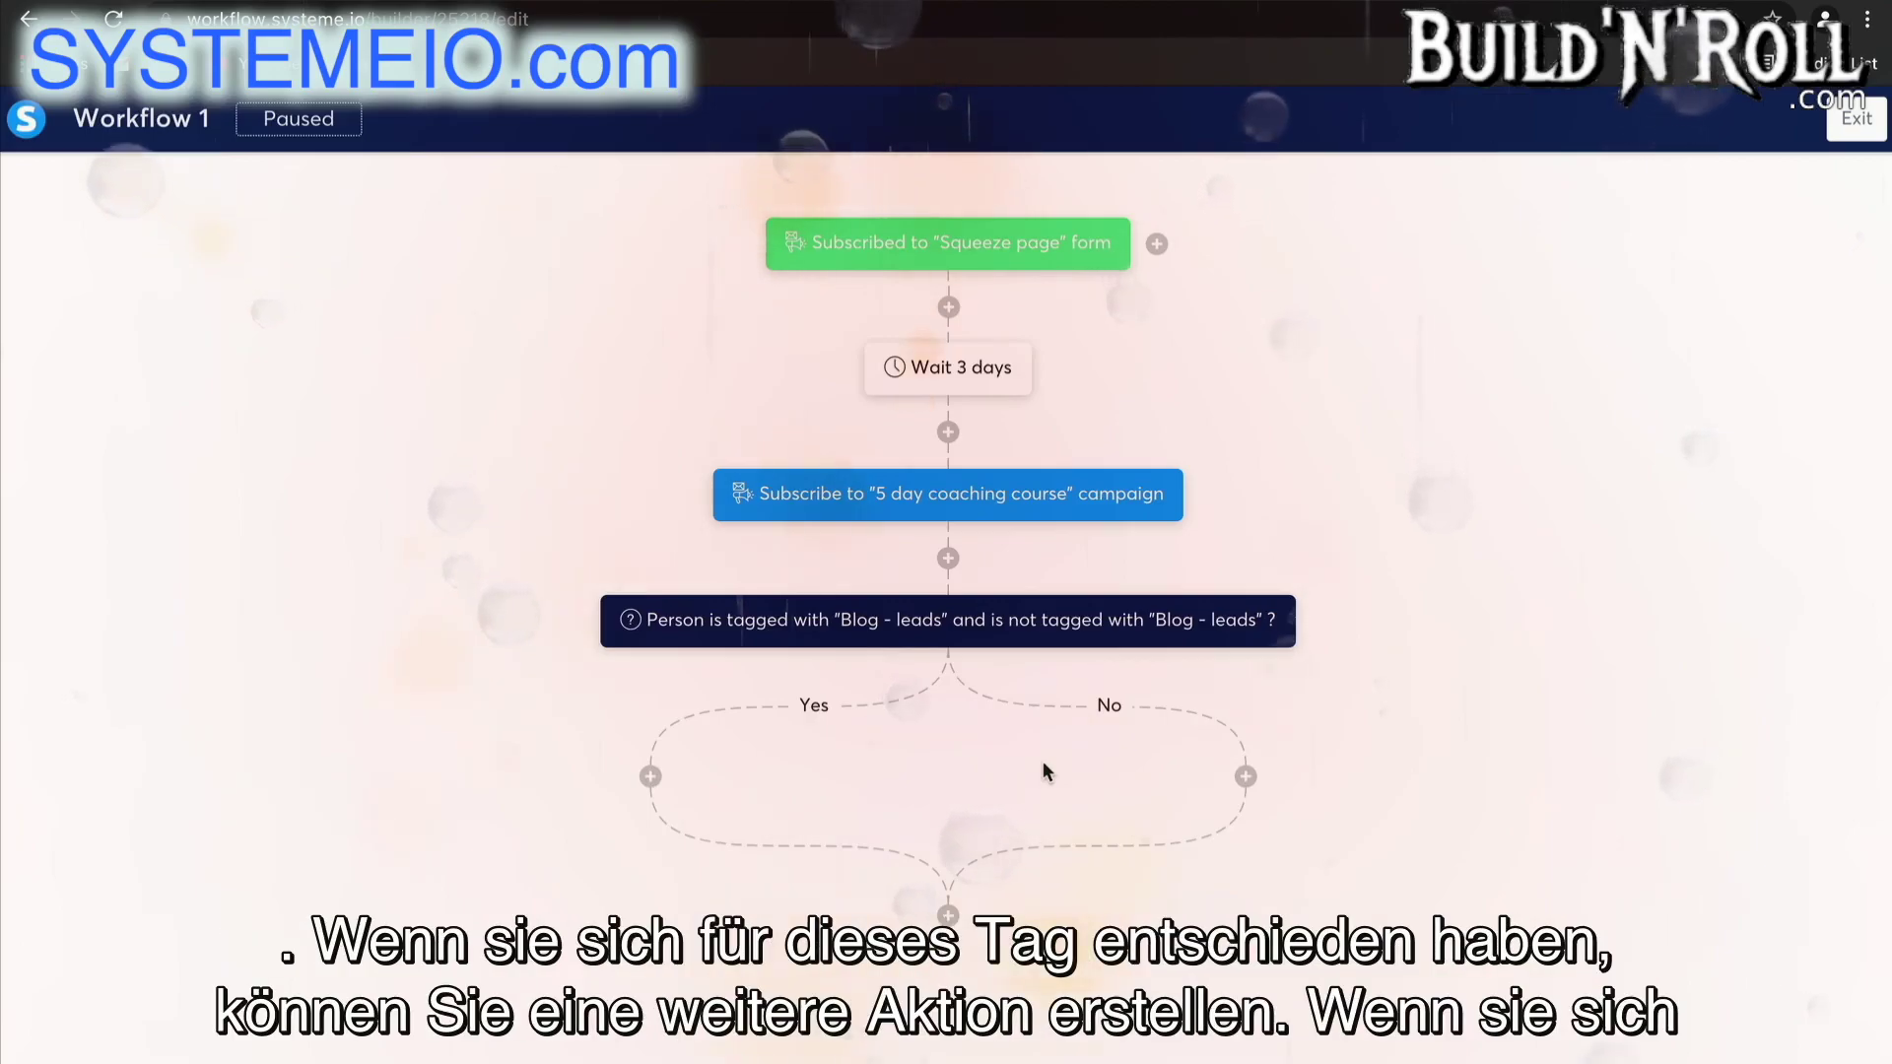
- Add an Unsubscribe from campaign action for the 5 day coaching course to the decision's Yes branch
left_click(651, 776)
left_click(724, 590)
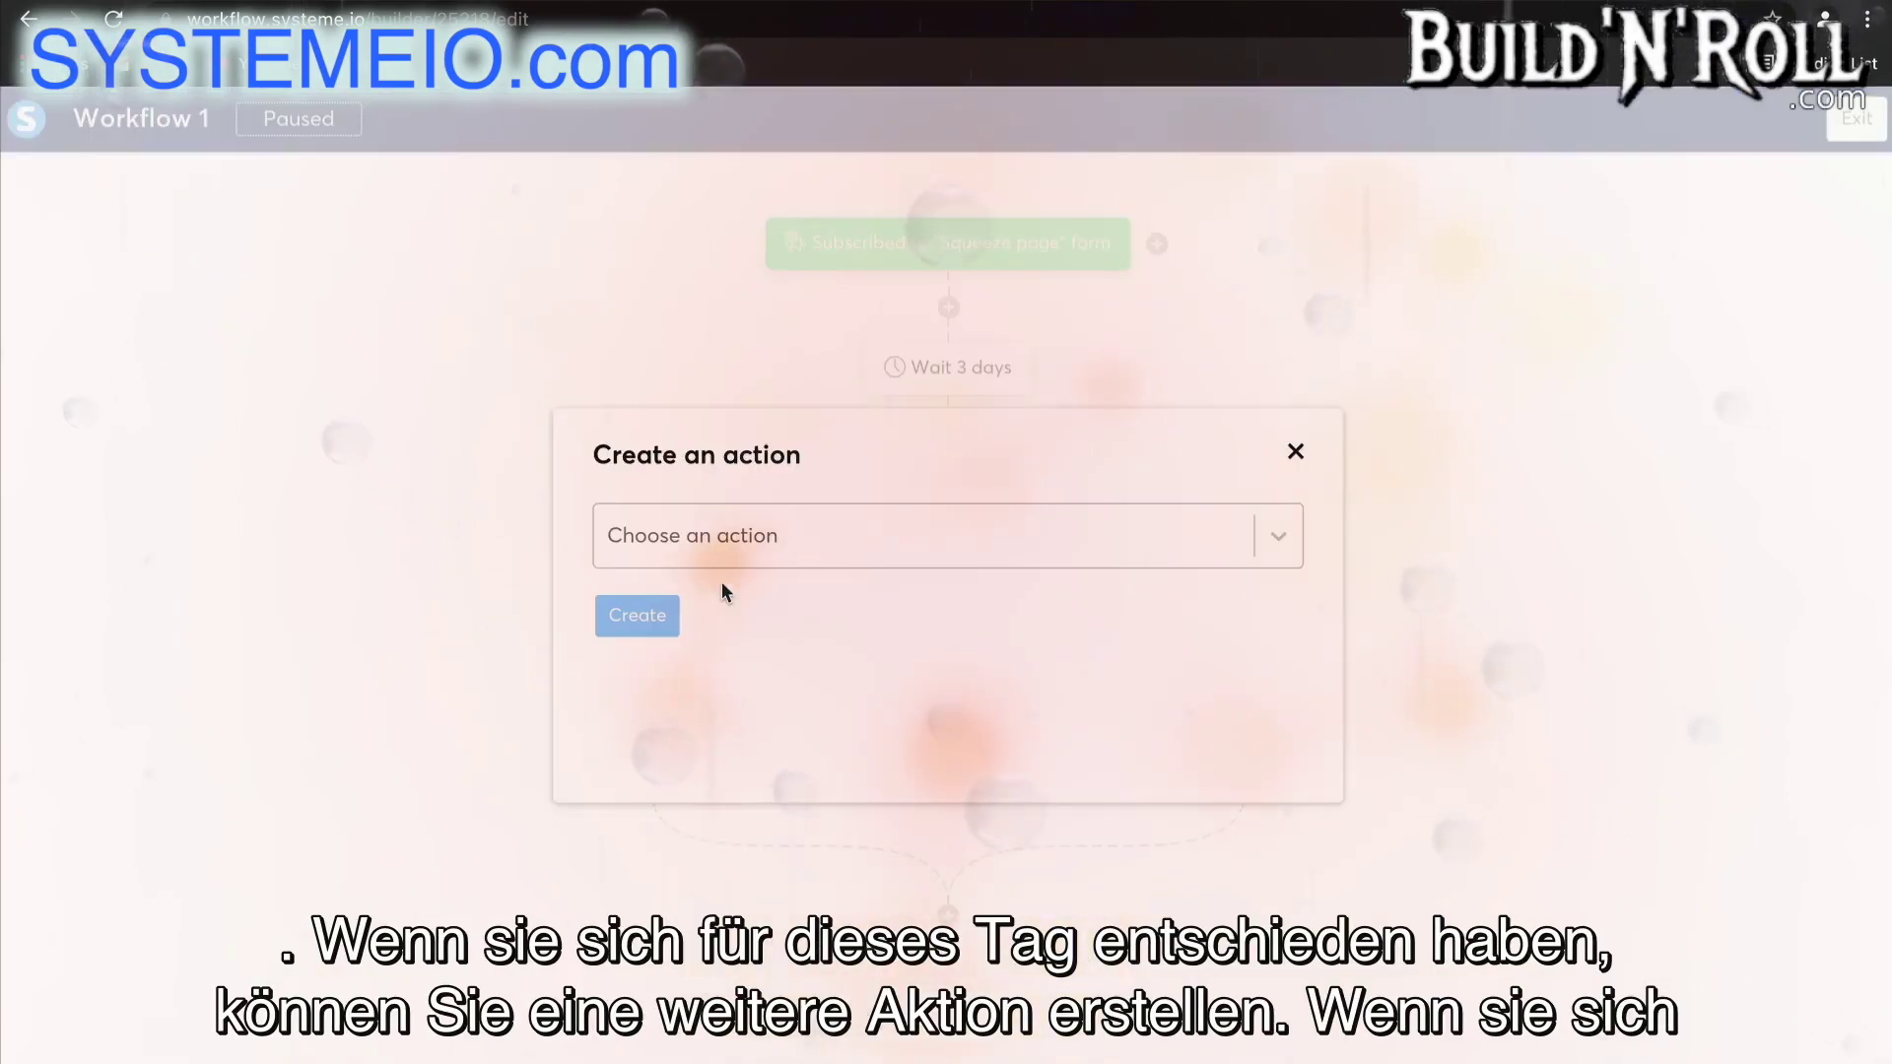
left_click(708, 535)
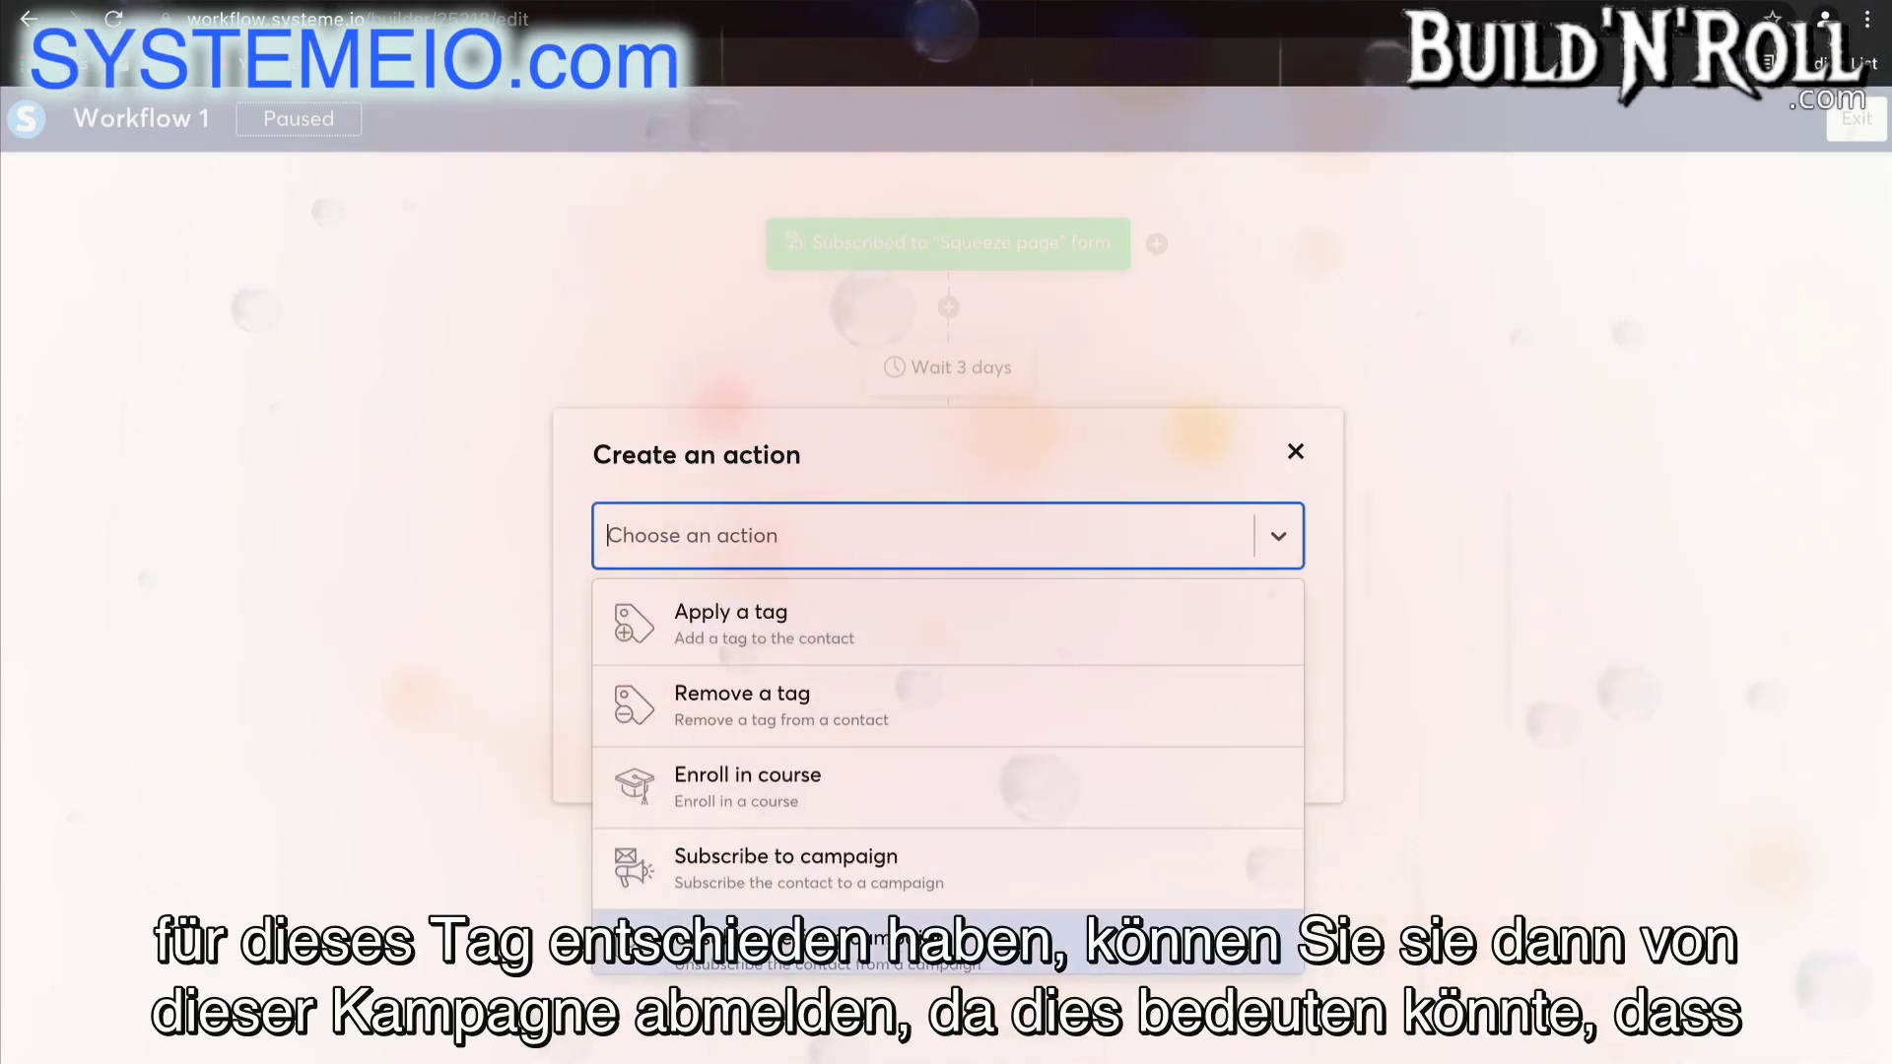
left_click(788, 941)
left_click(867, 623)
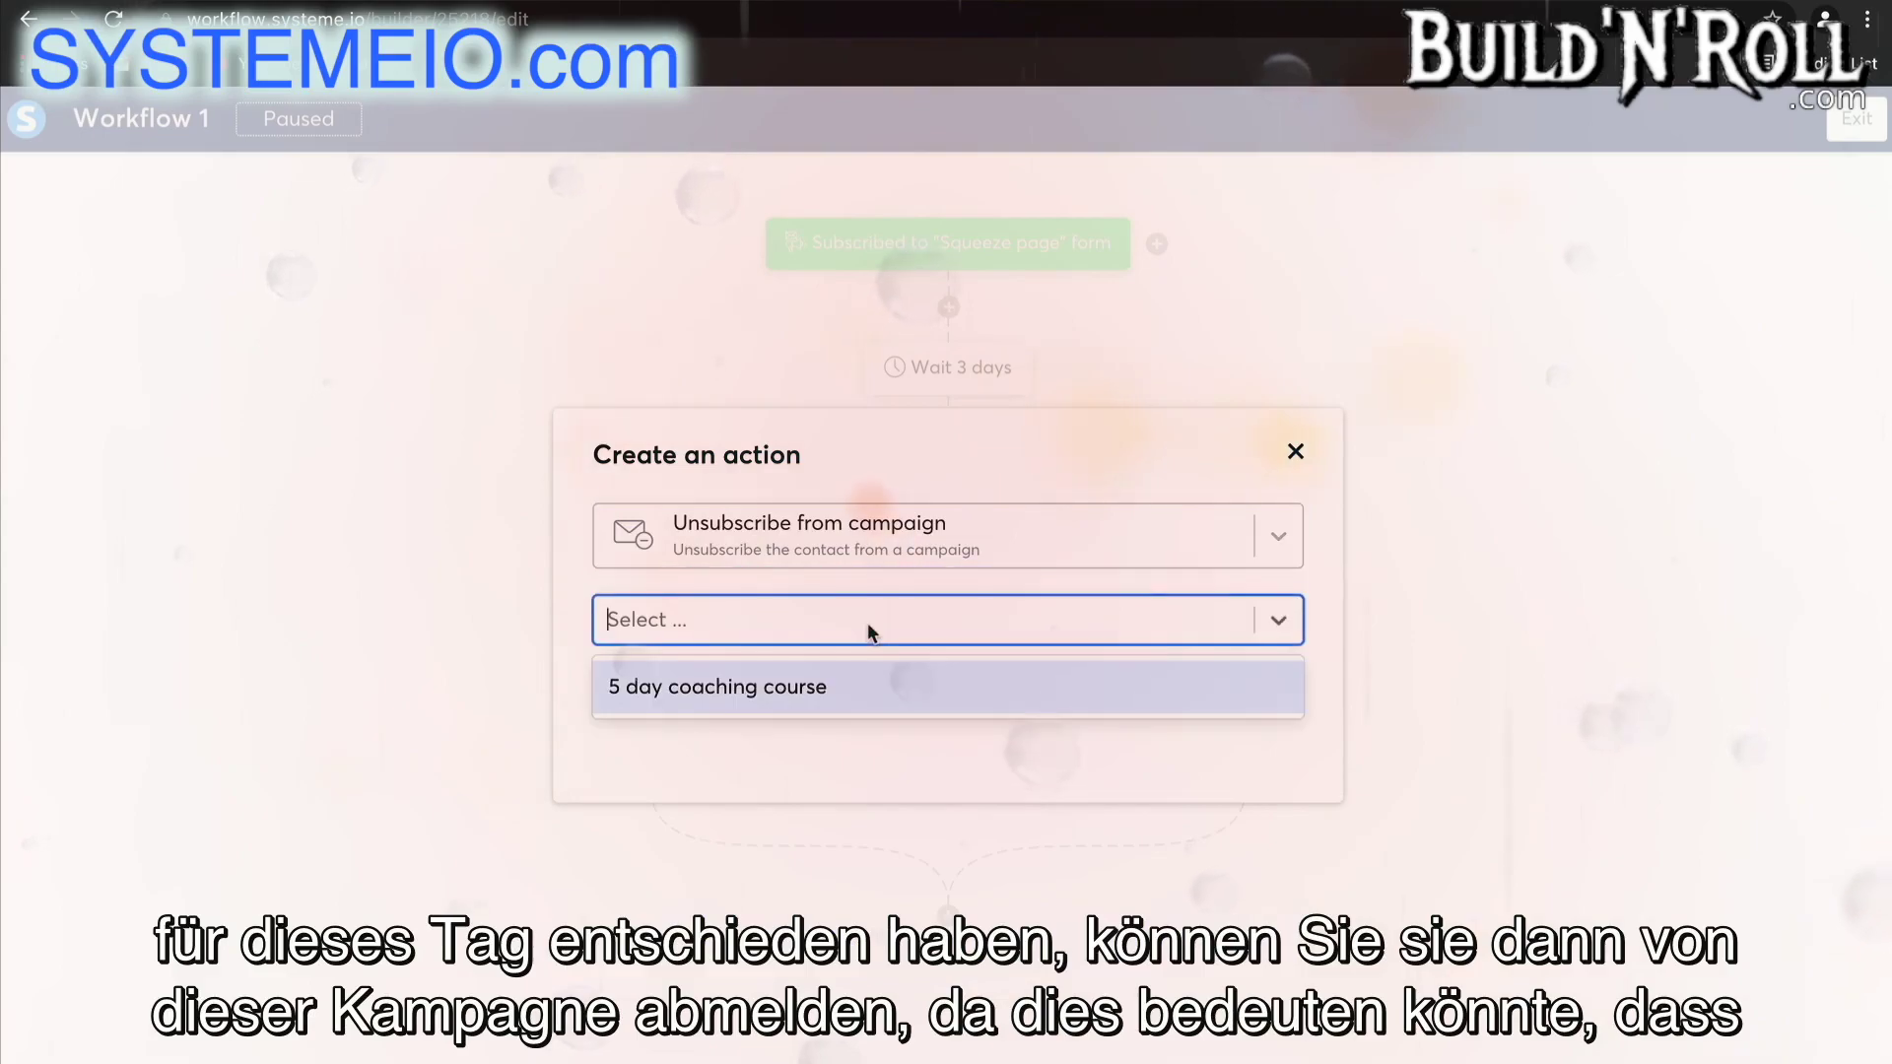
left_click(843, 685)
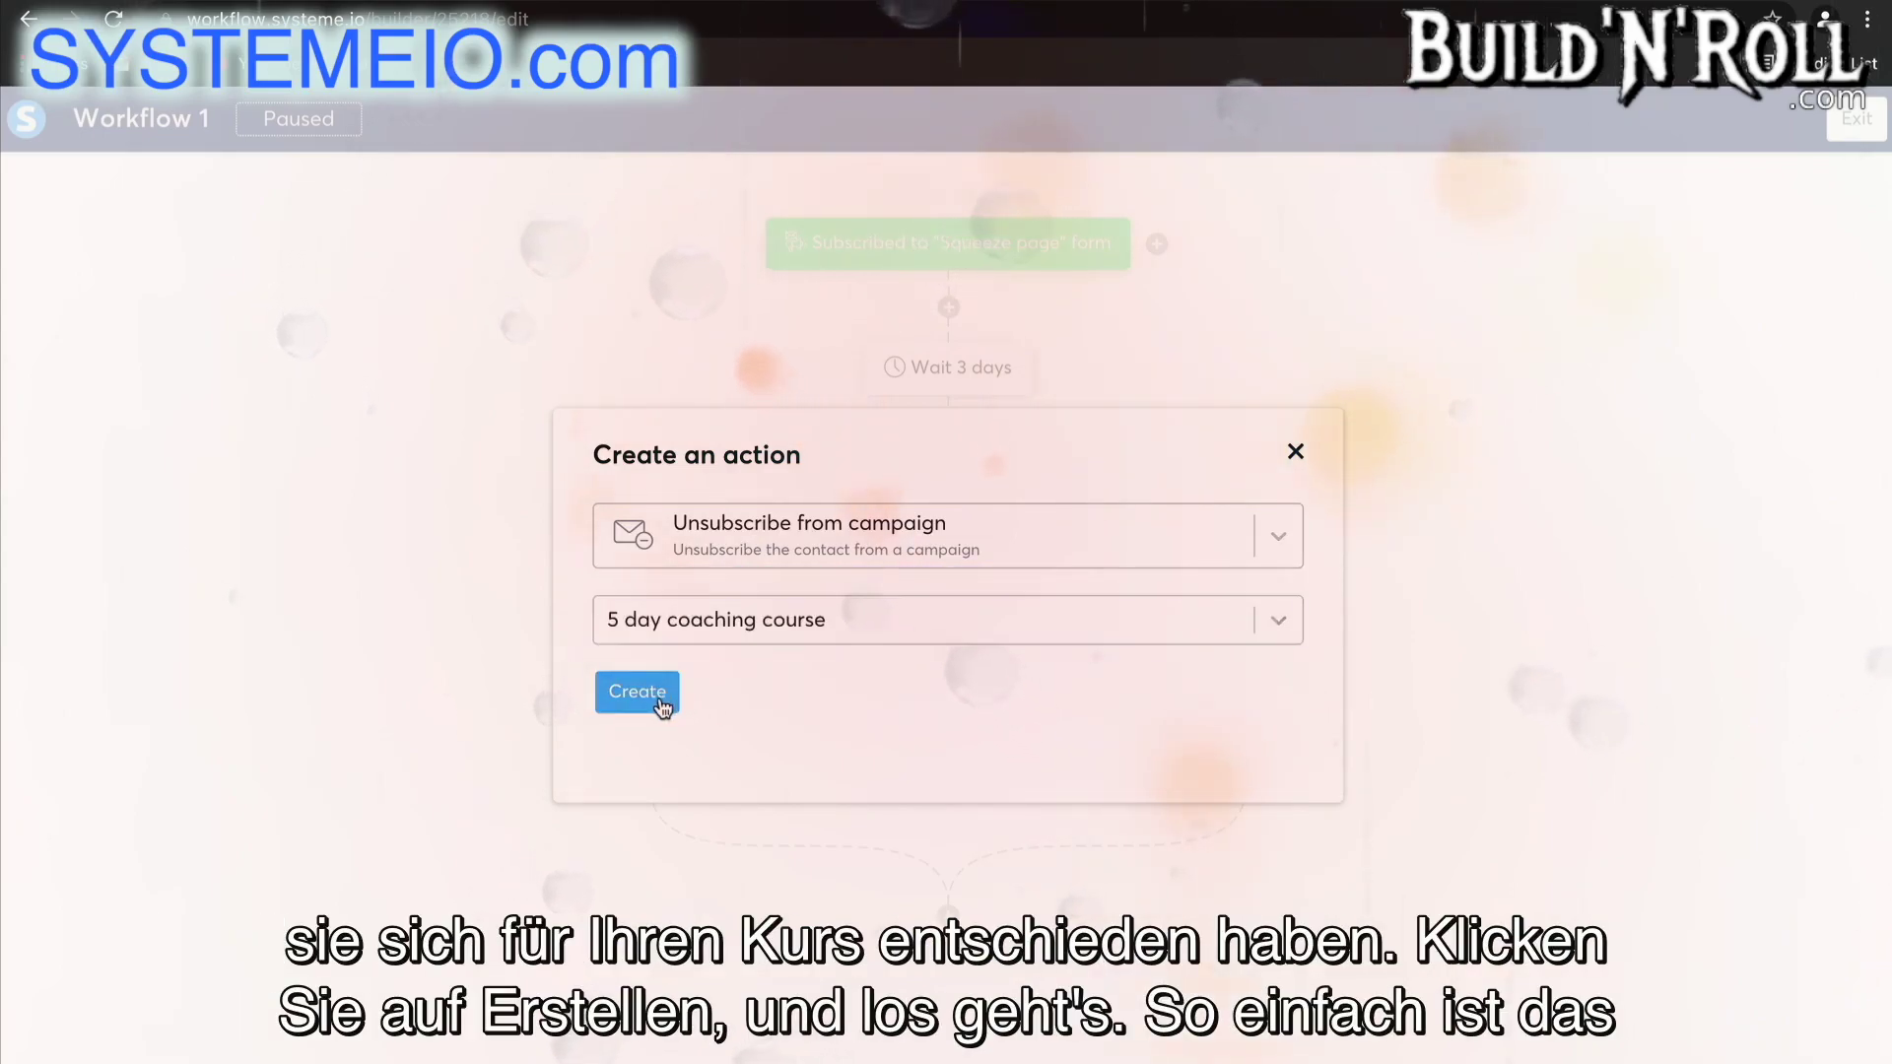
left_click(656, 693)
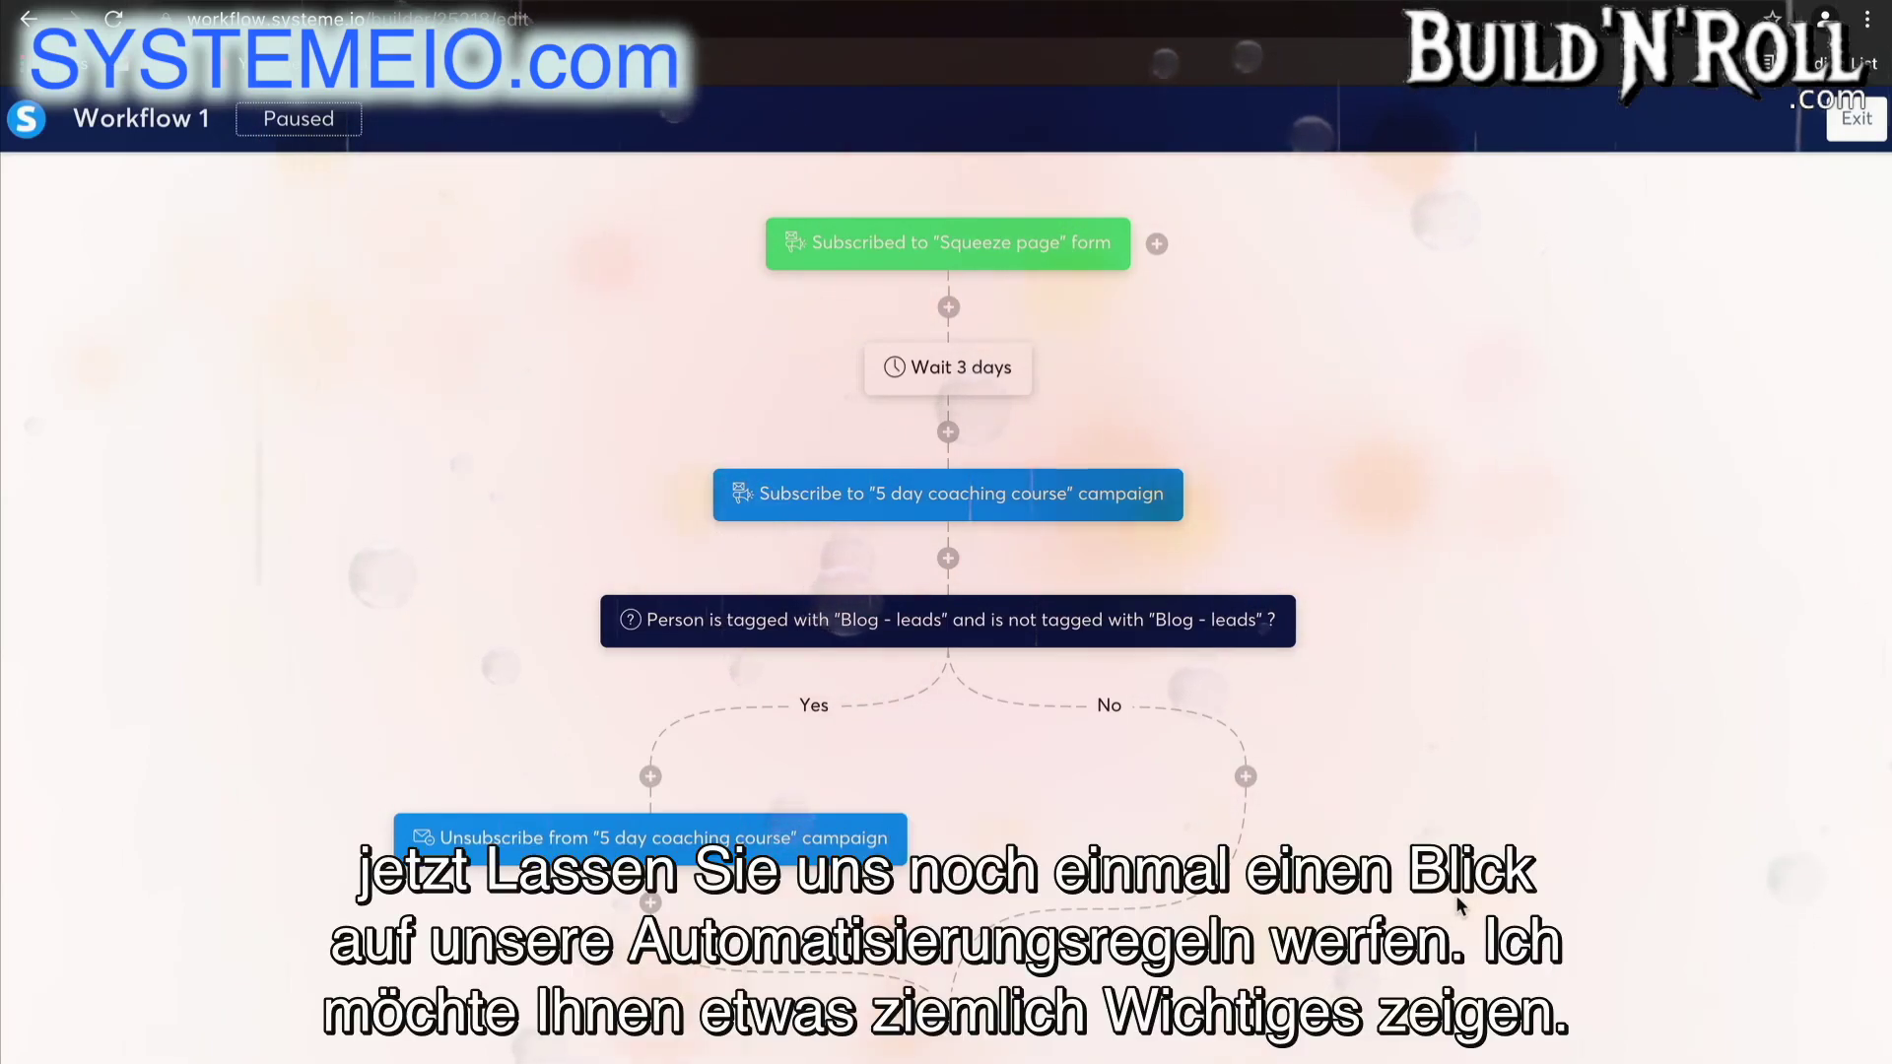
- Exit Workflow 1 and start a new rule in the automation rules list
left_click(1857, 119)
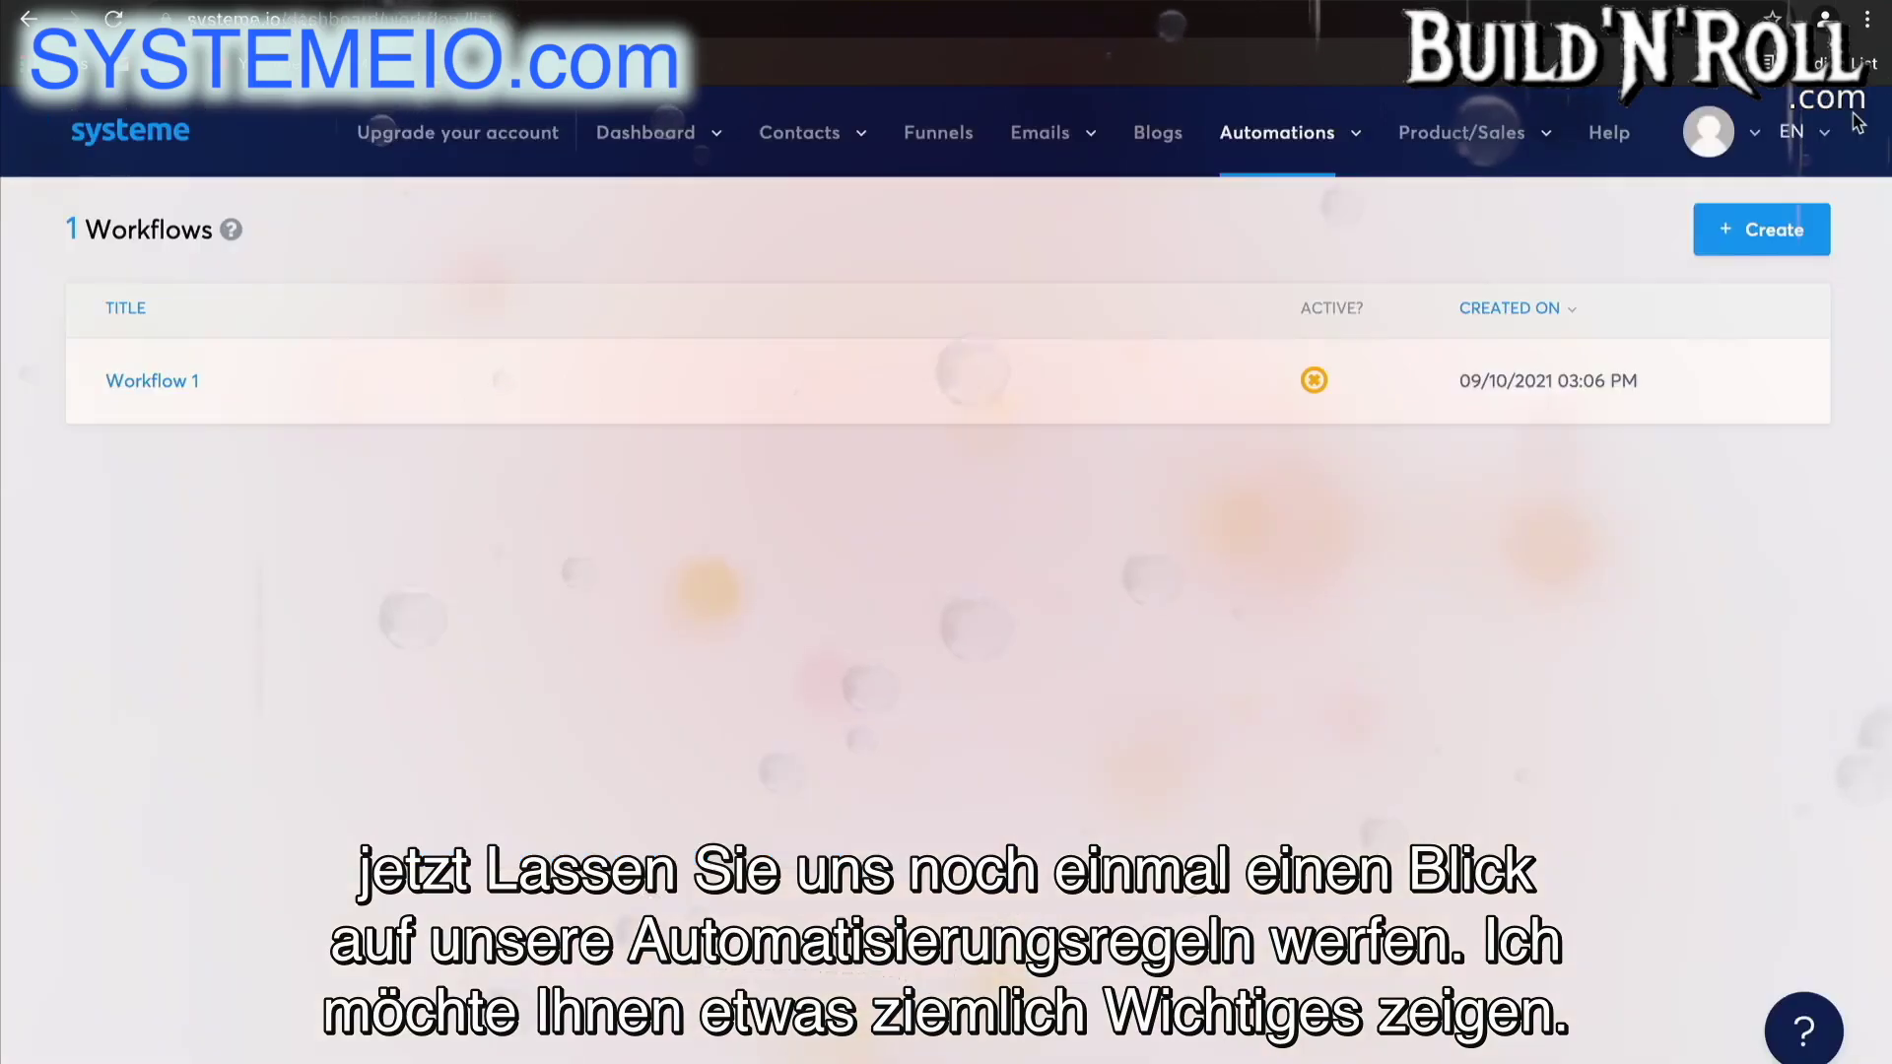
mouse_move(1351, 146)
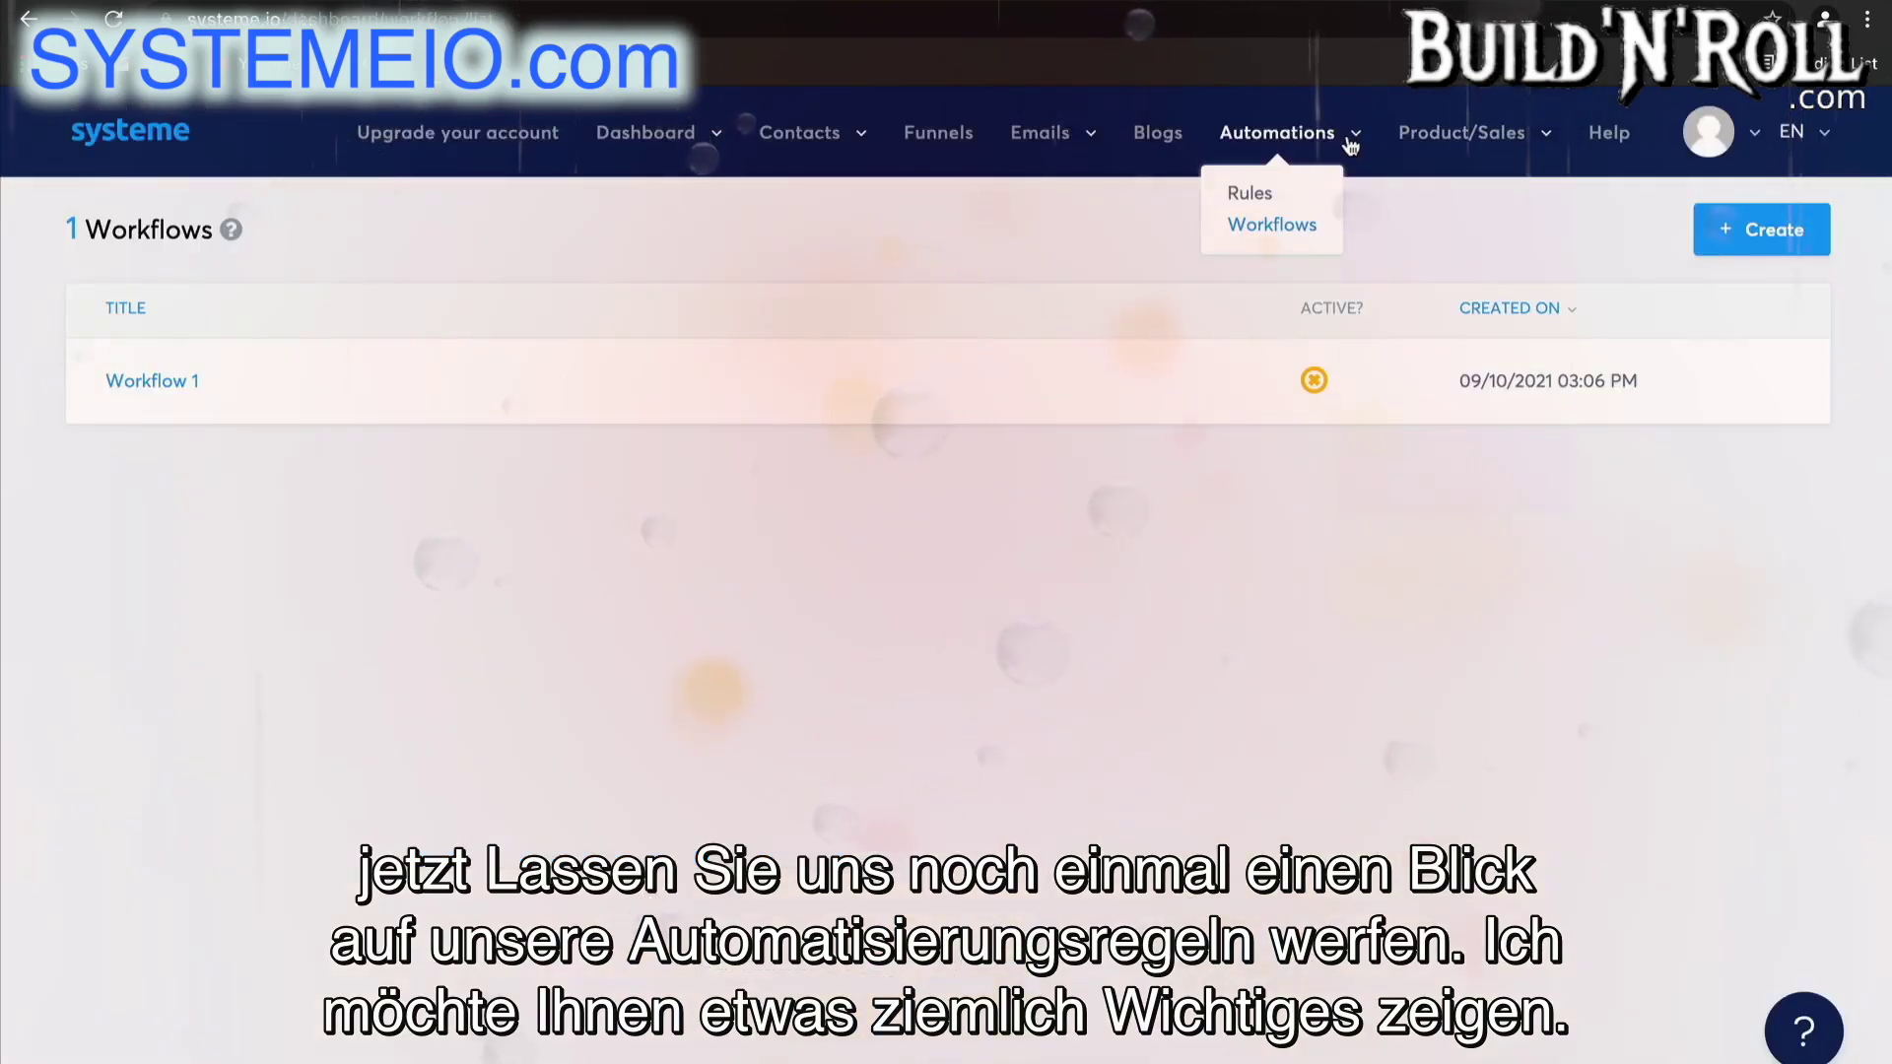
left_click(1251, 195)
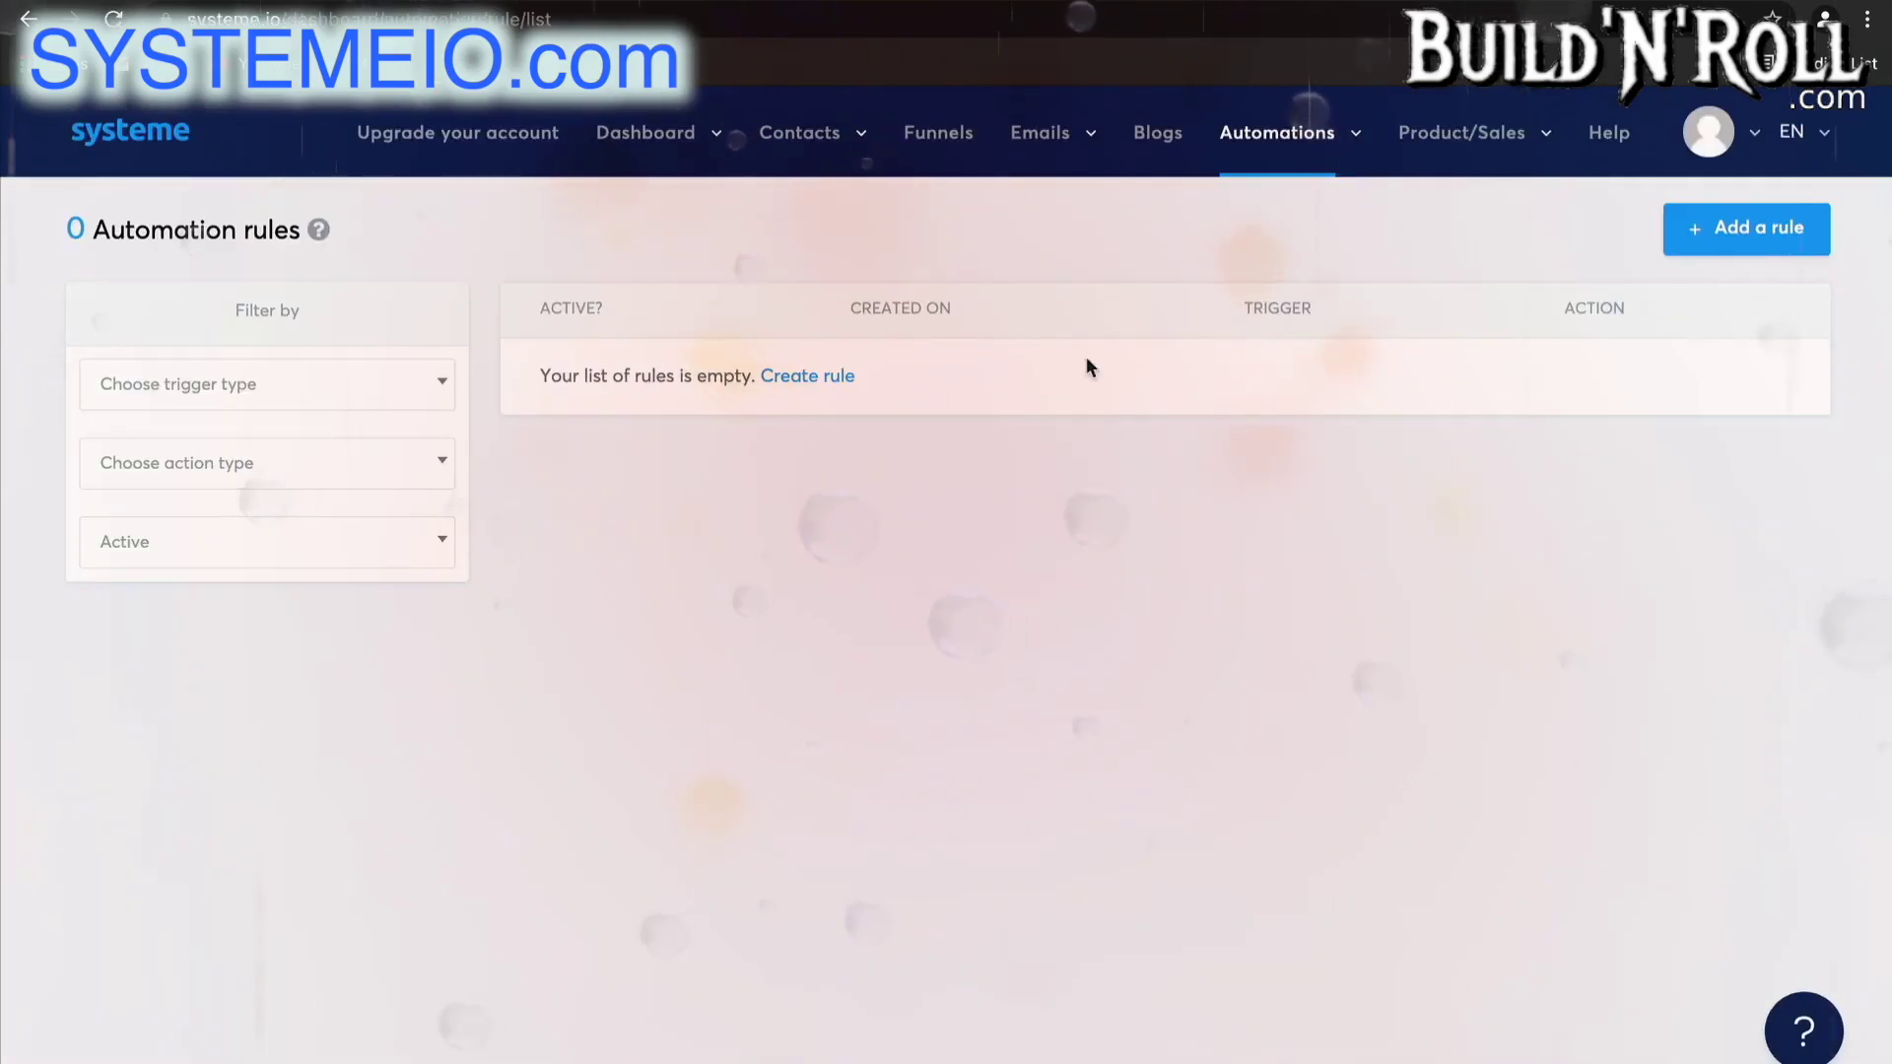
left_click(1707, 246)
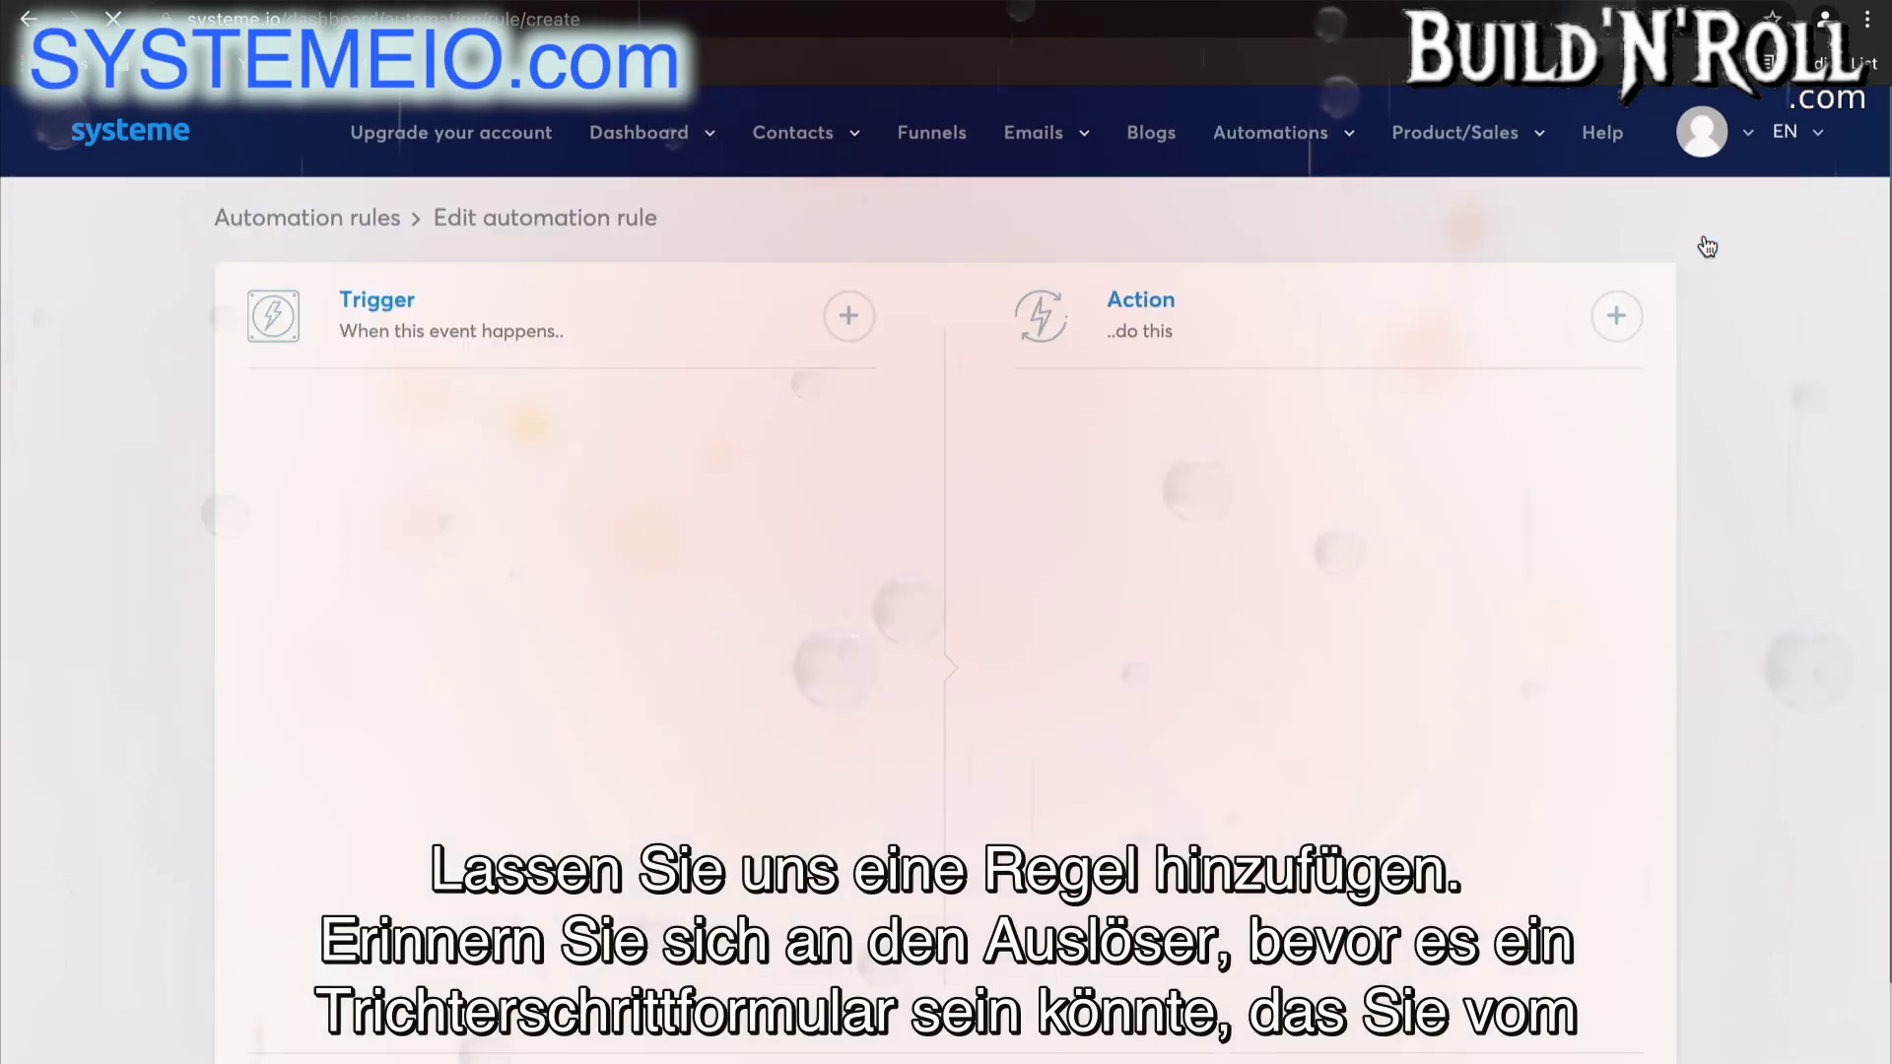
- Set the rule's trigger to Funnel step form subscribed for the Sales Funnel's Thank You Page and its action to Send webhook
left_click(849, 317)
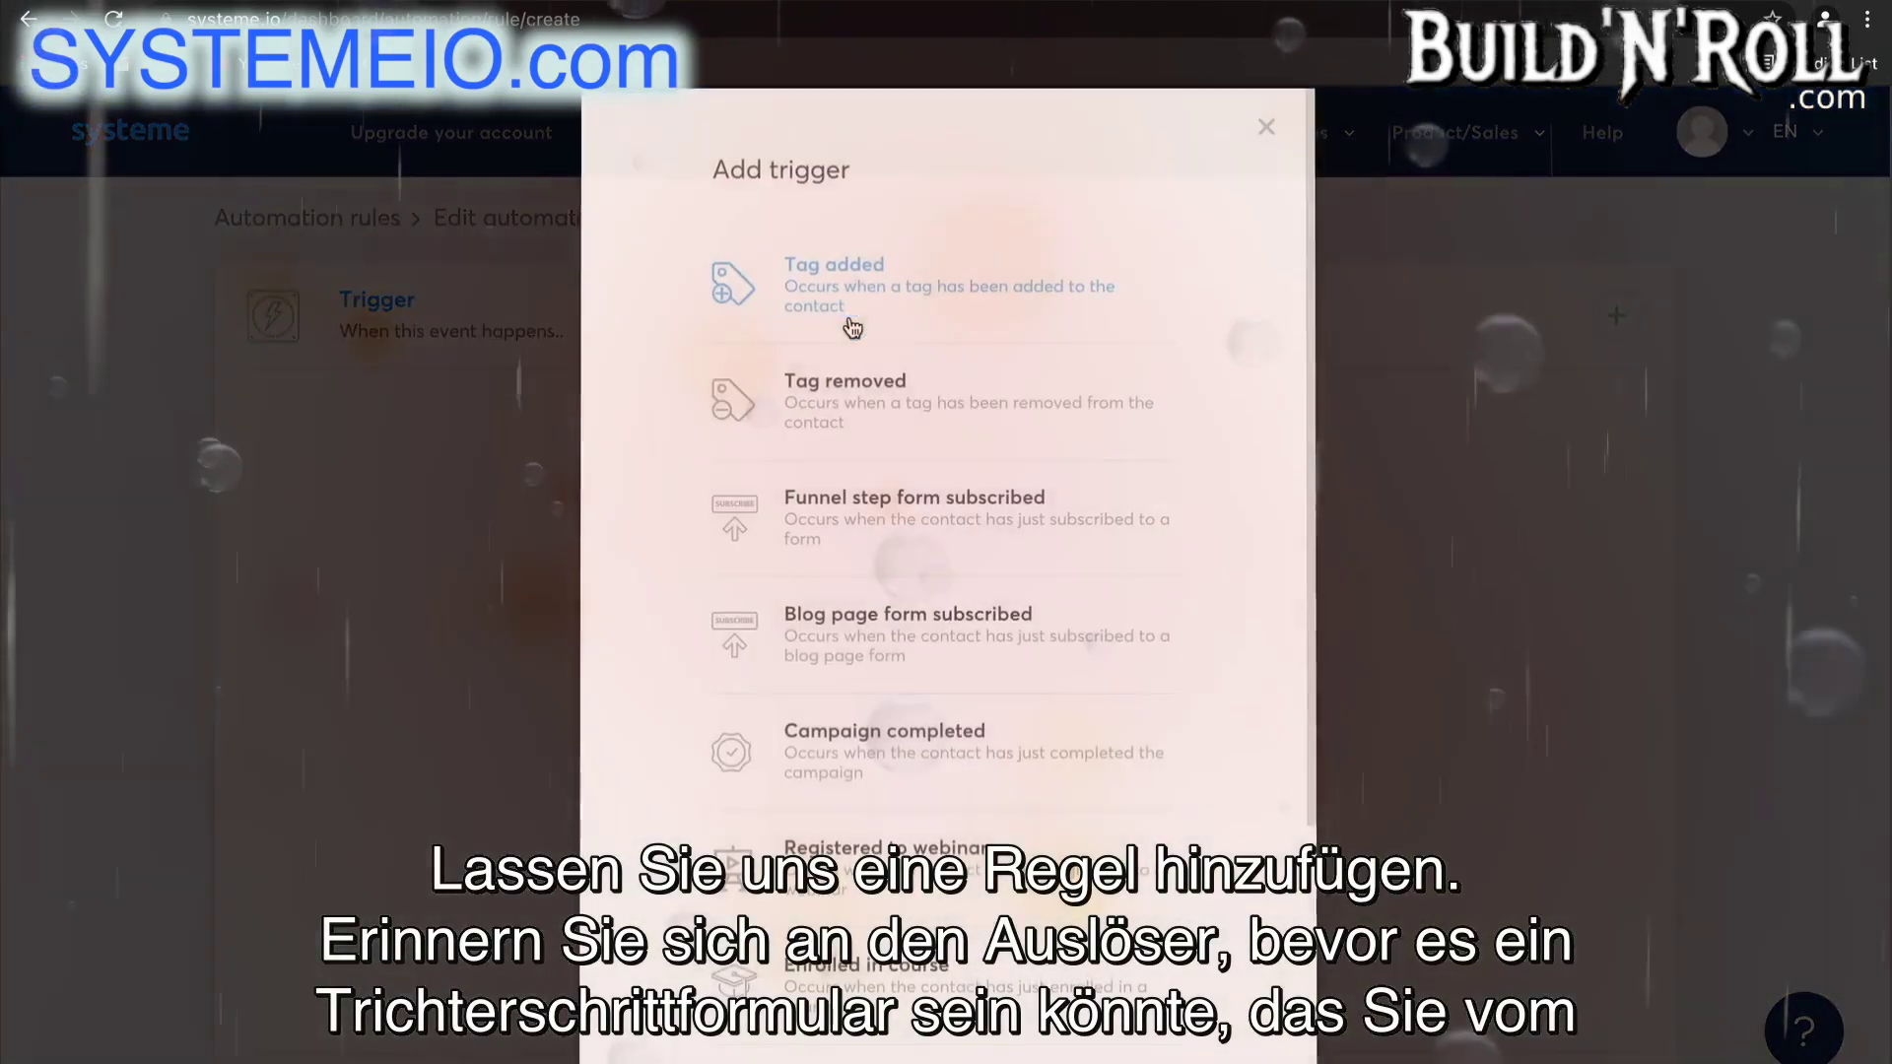
left_click(930, 504)
left_click(614, 541)
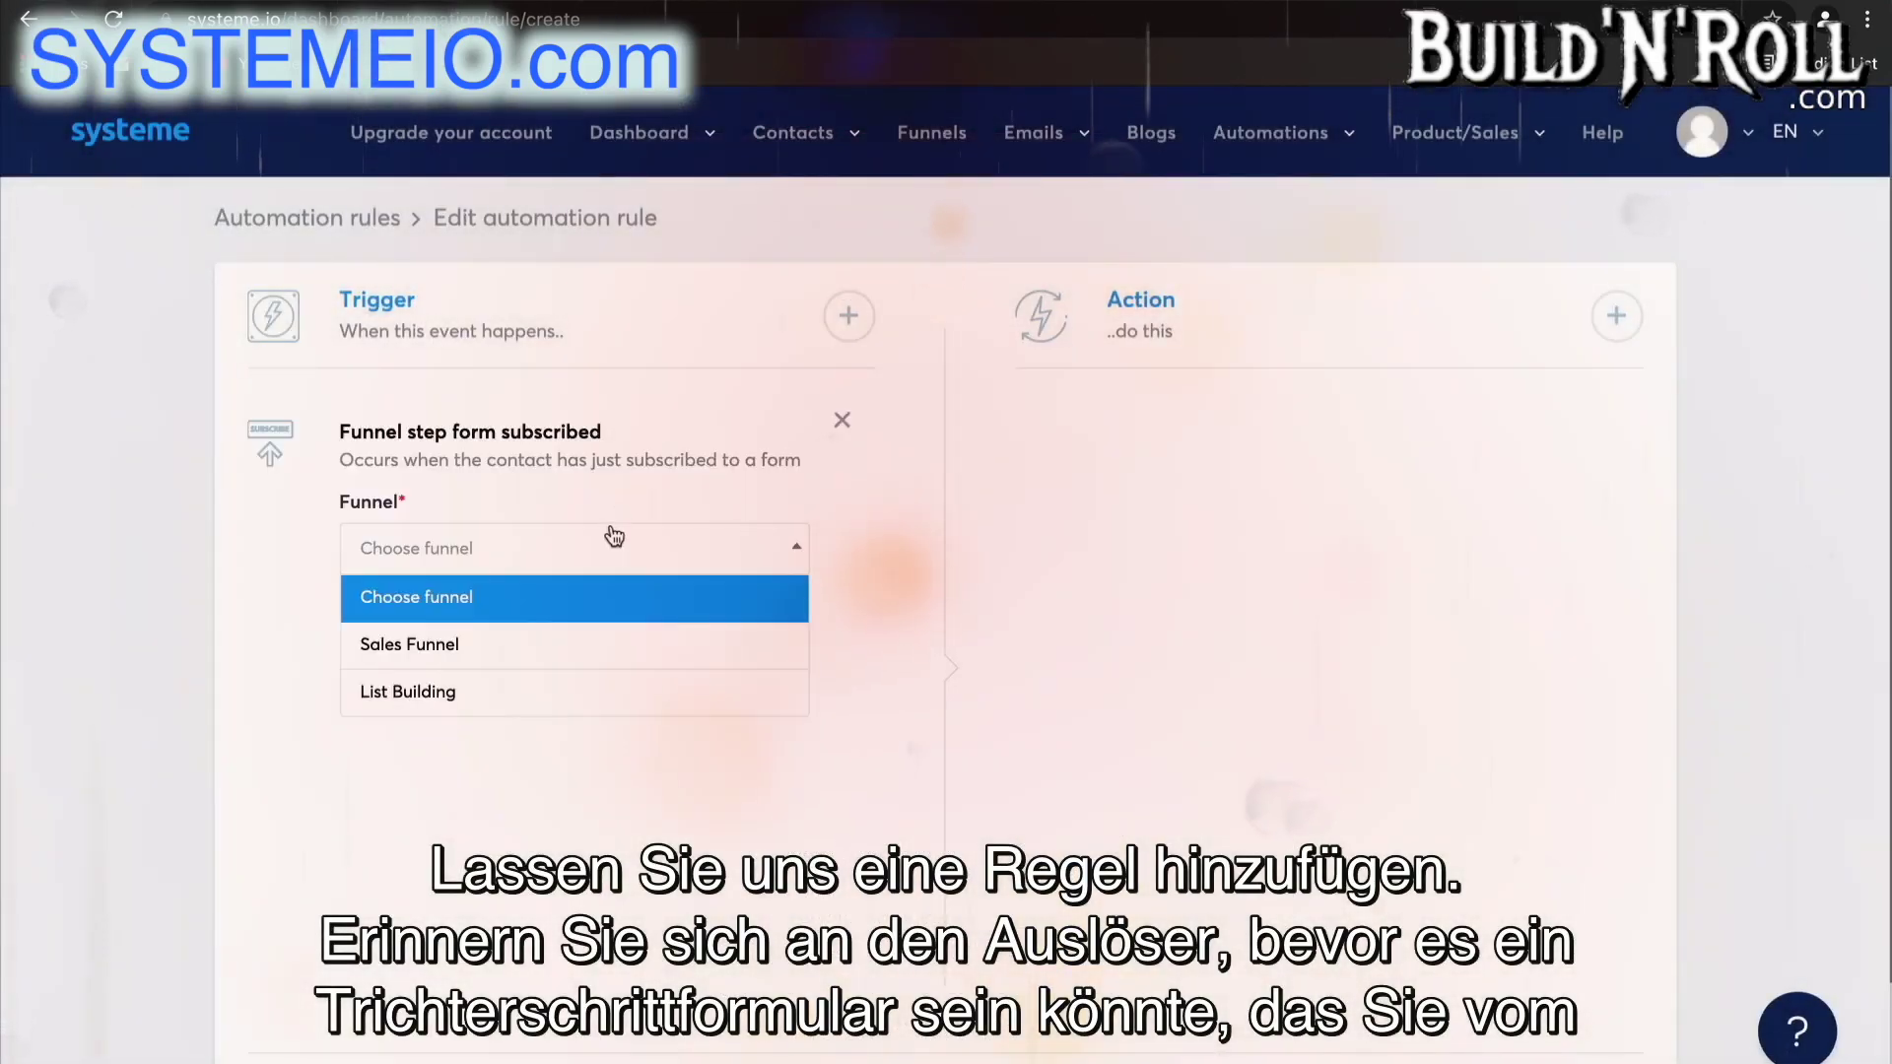
left_click(559, 644)
left_click(569, 631)
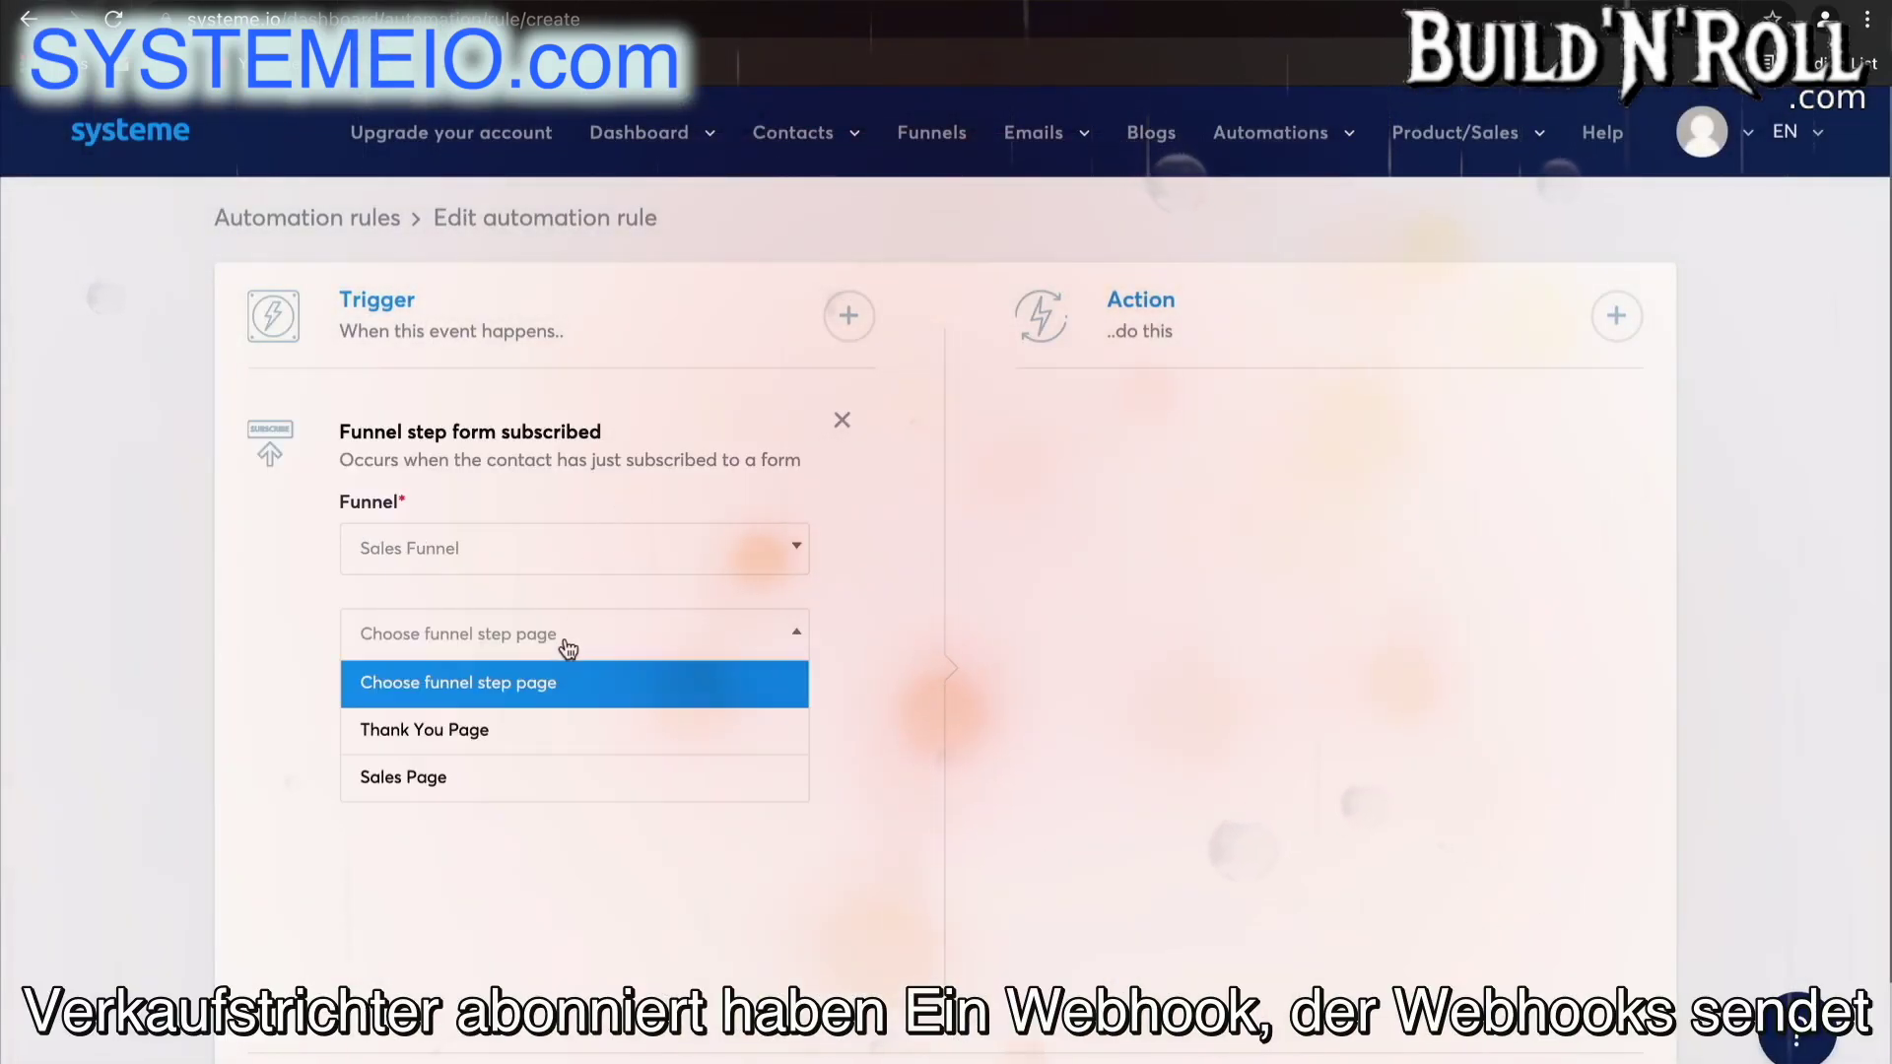
left_click(541, 733)
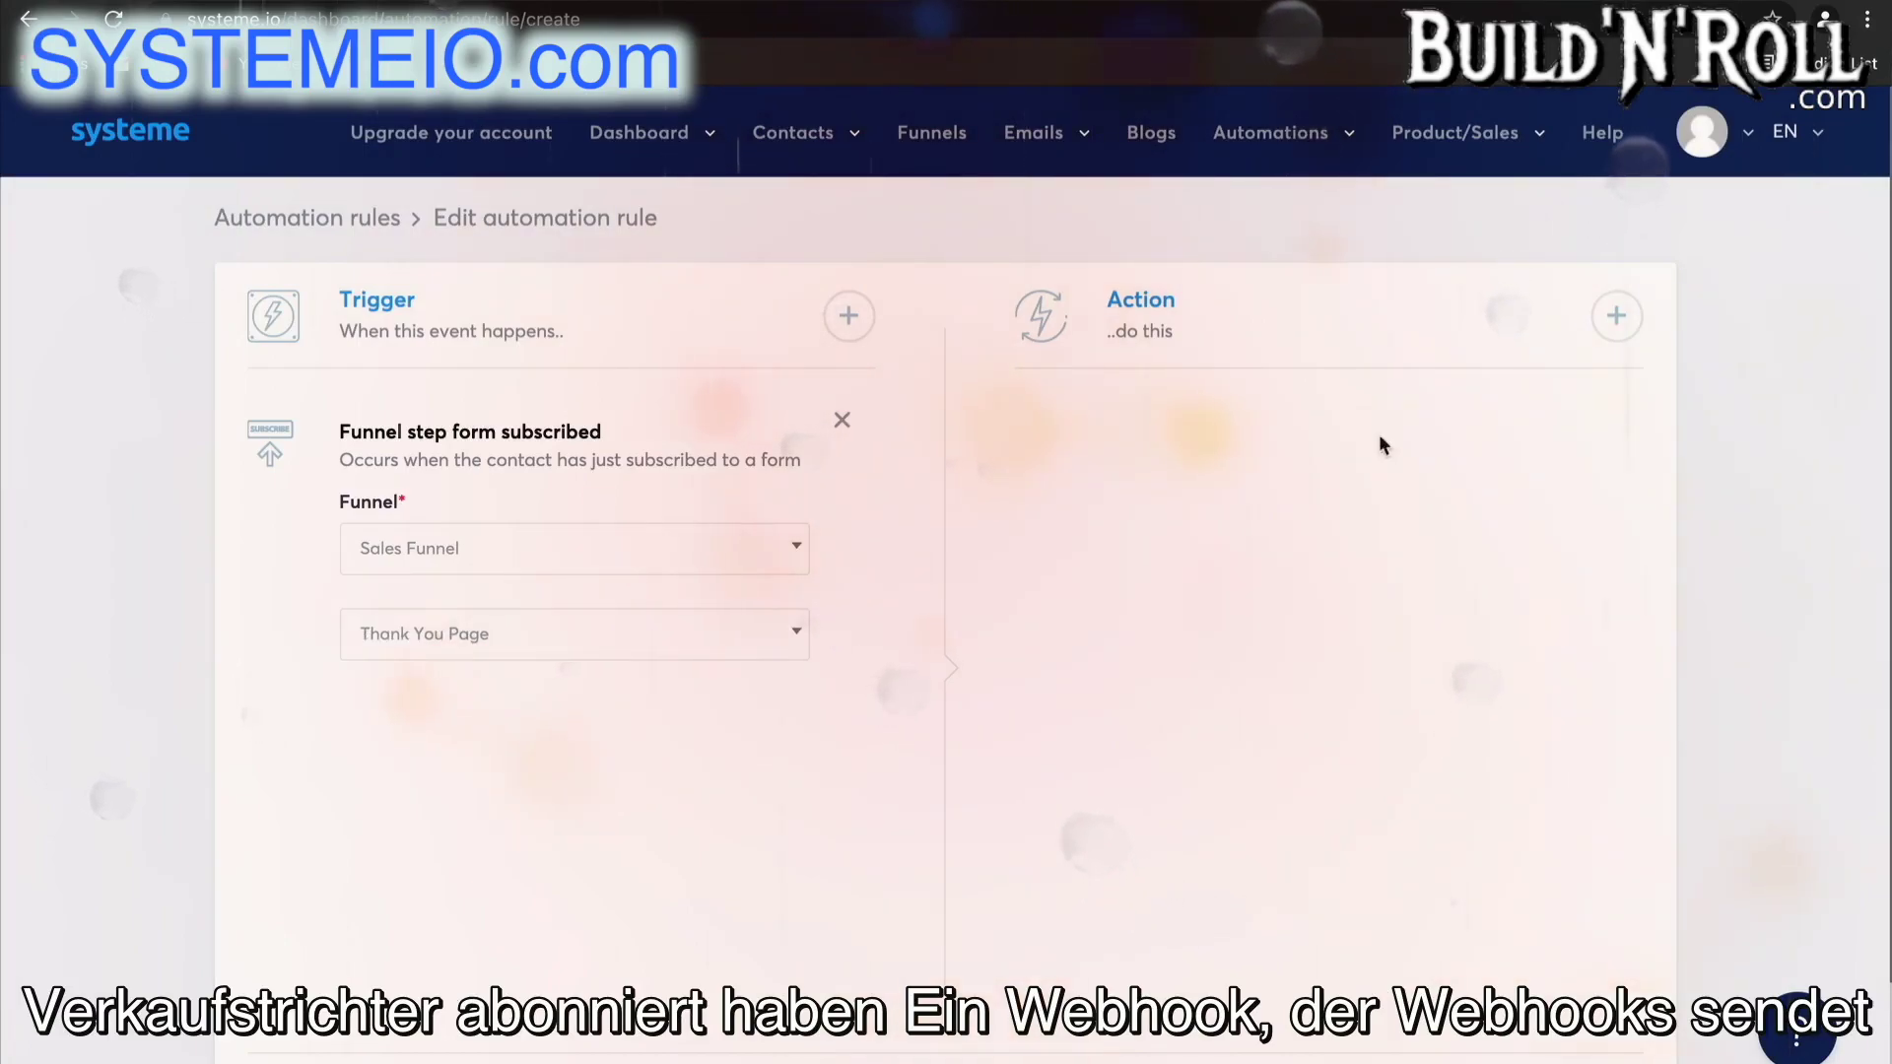
left_click(1617, 318)
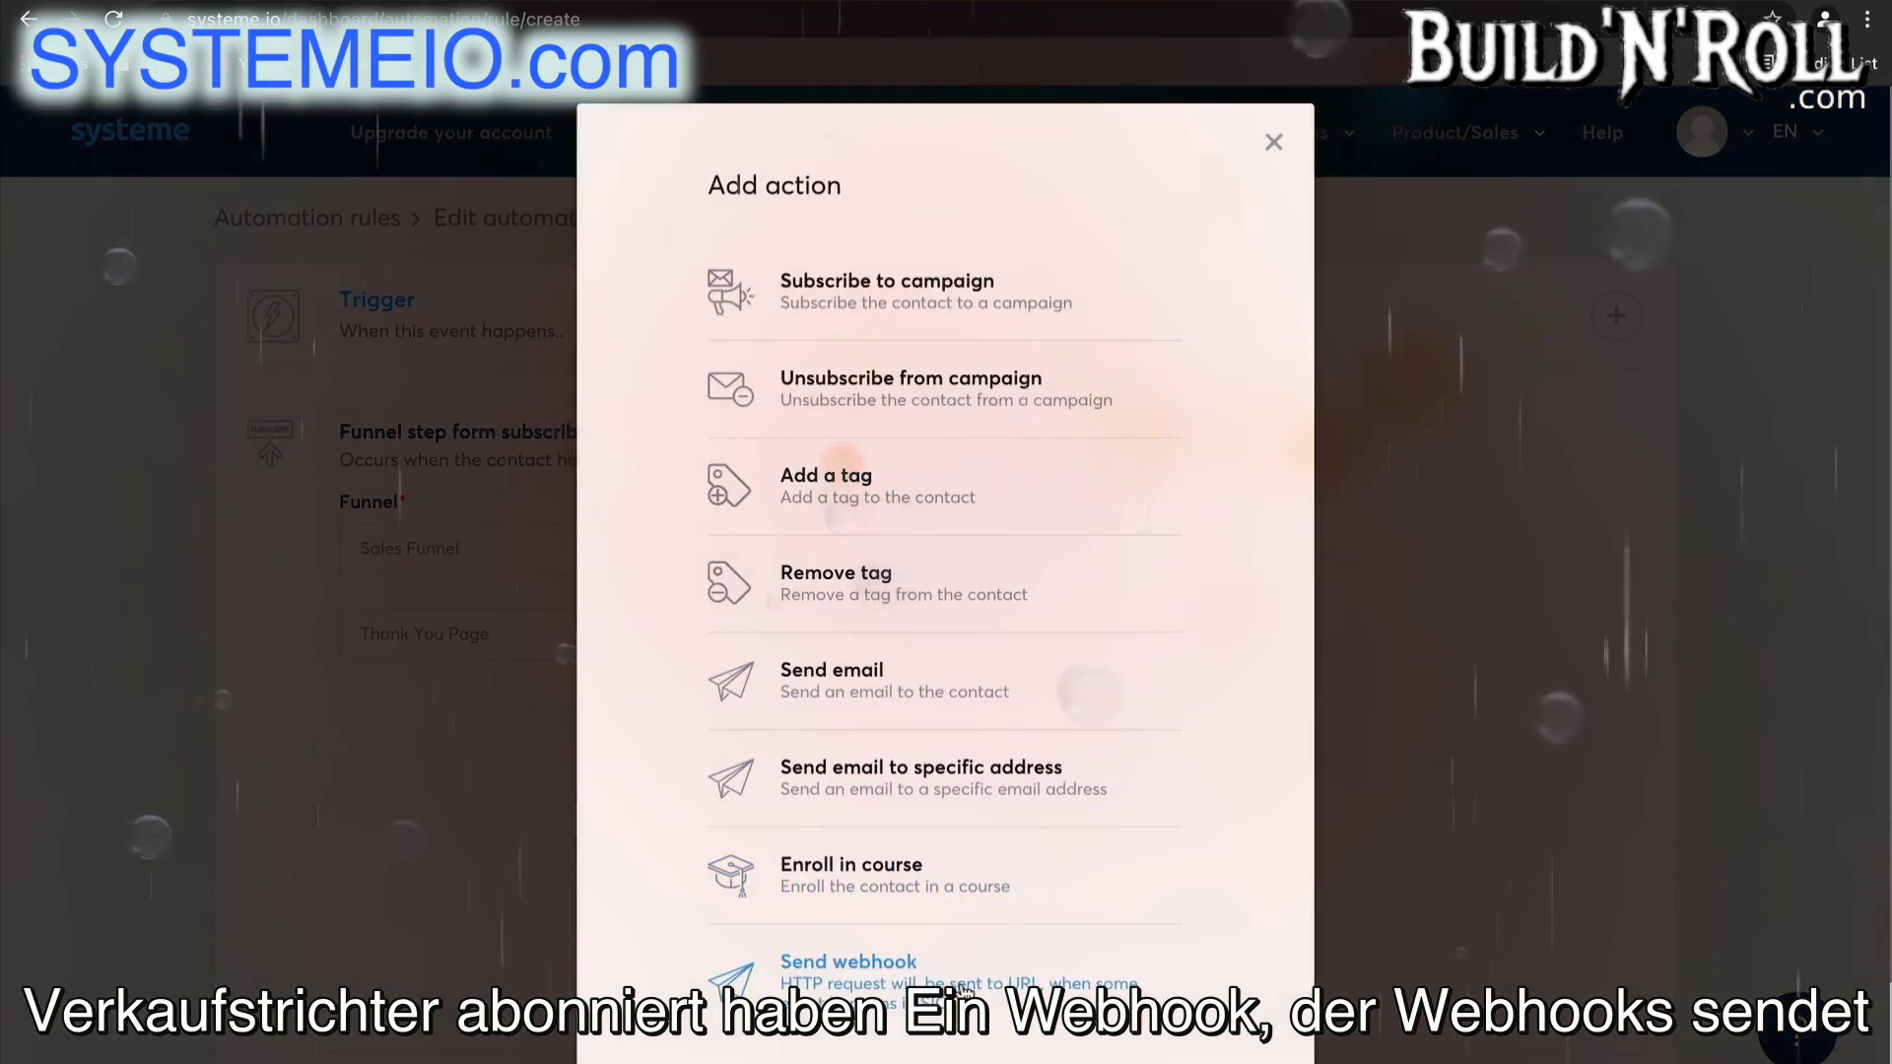
left_click(970, 988)
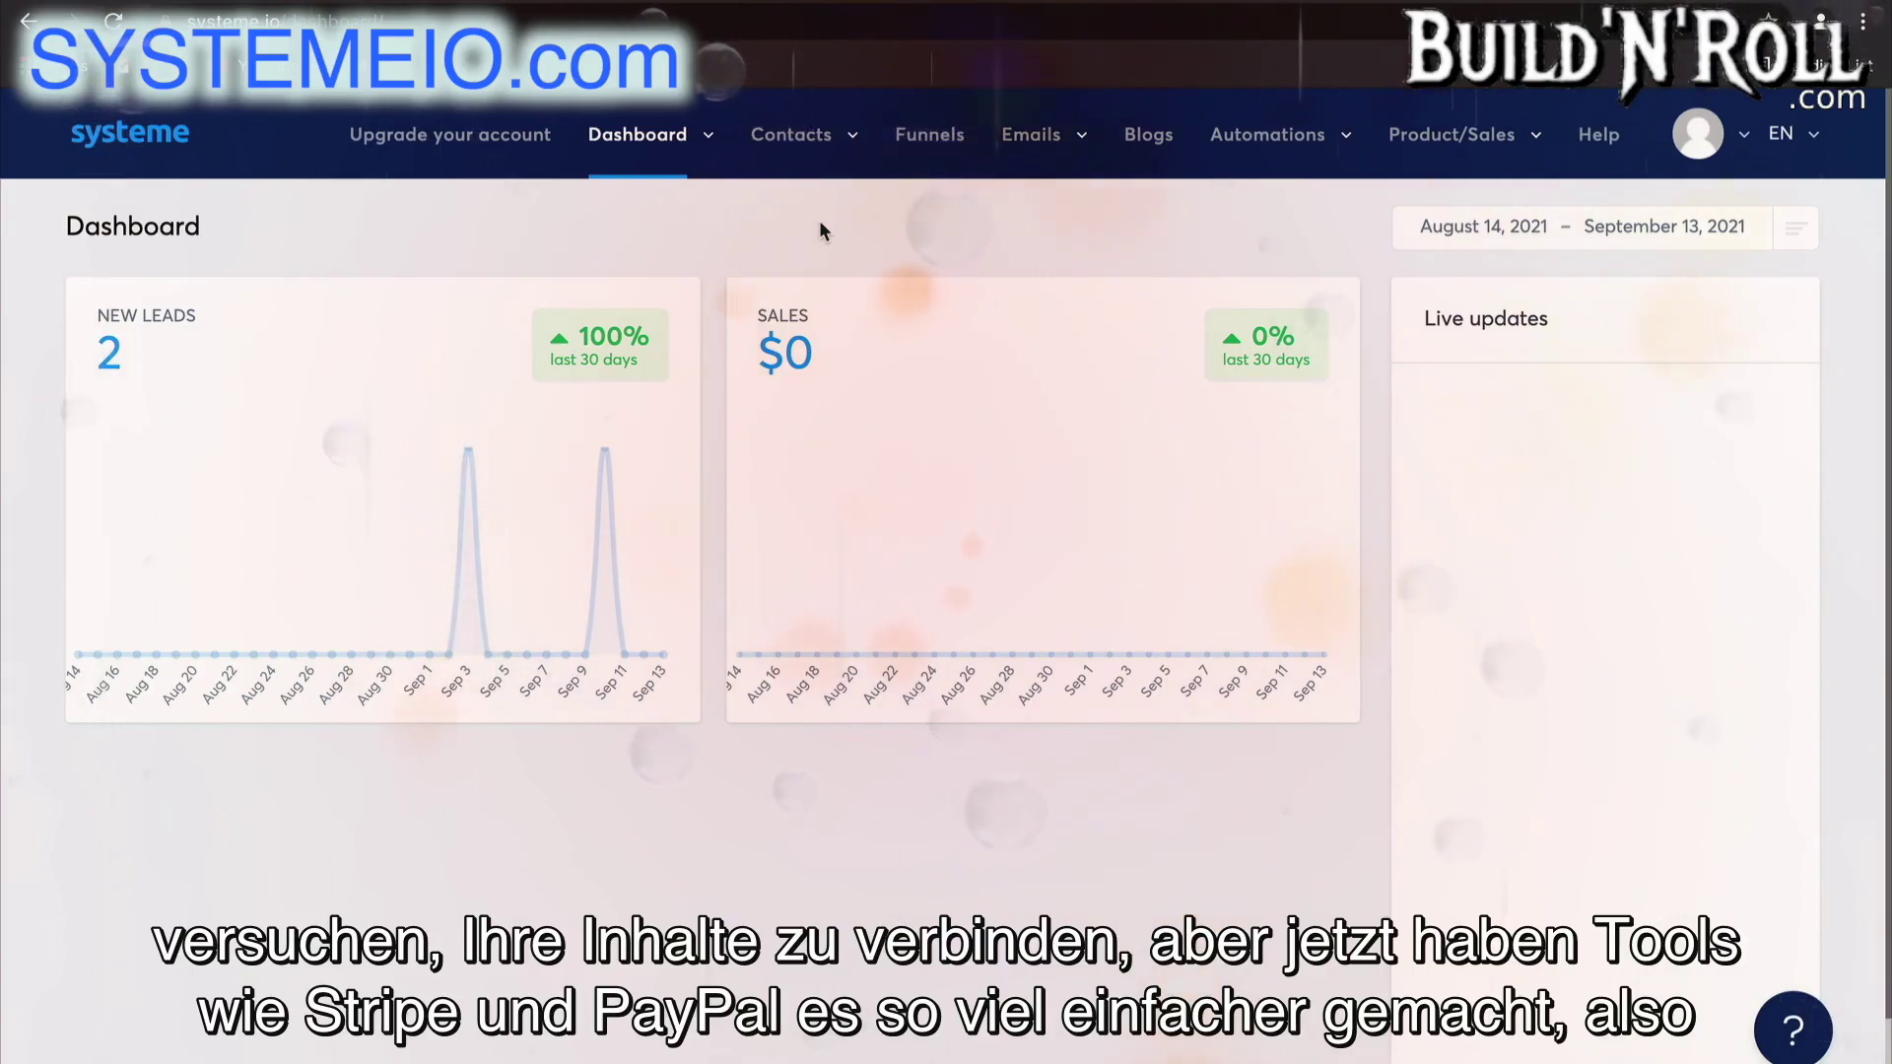
- Create and save a new course named Real Estate Course, keeping the default settings
left_click(1447, 135)
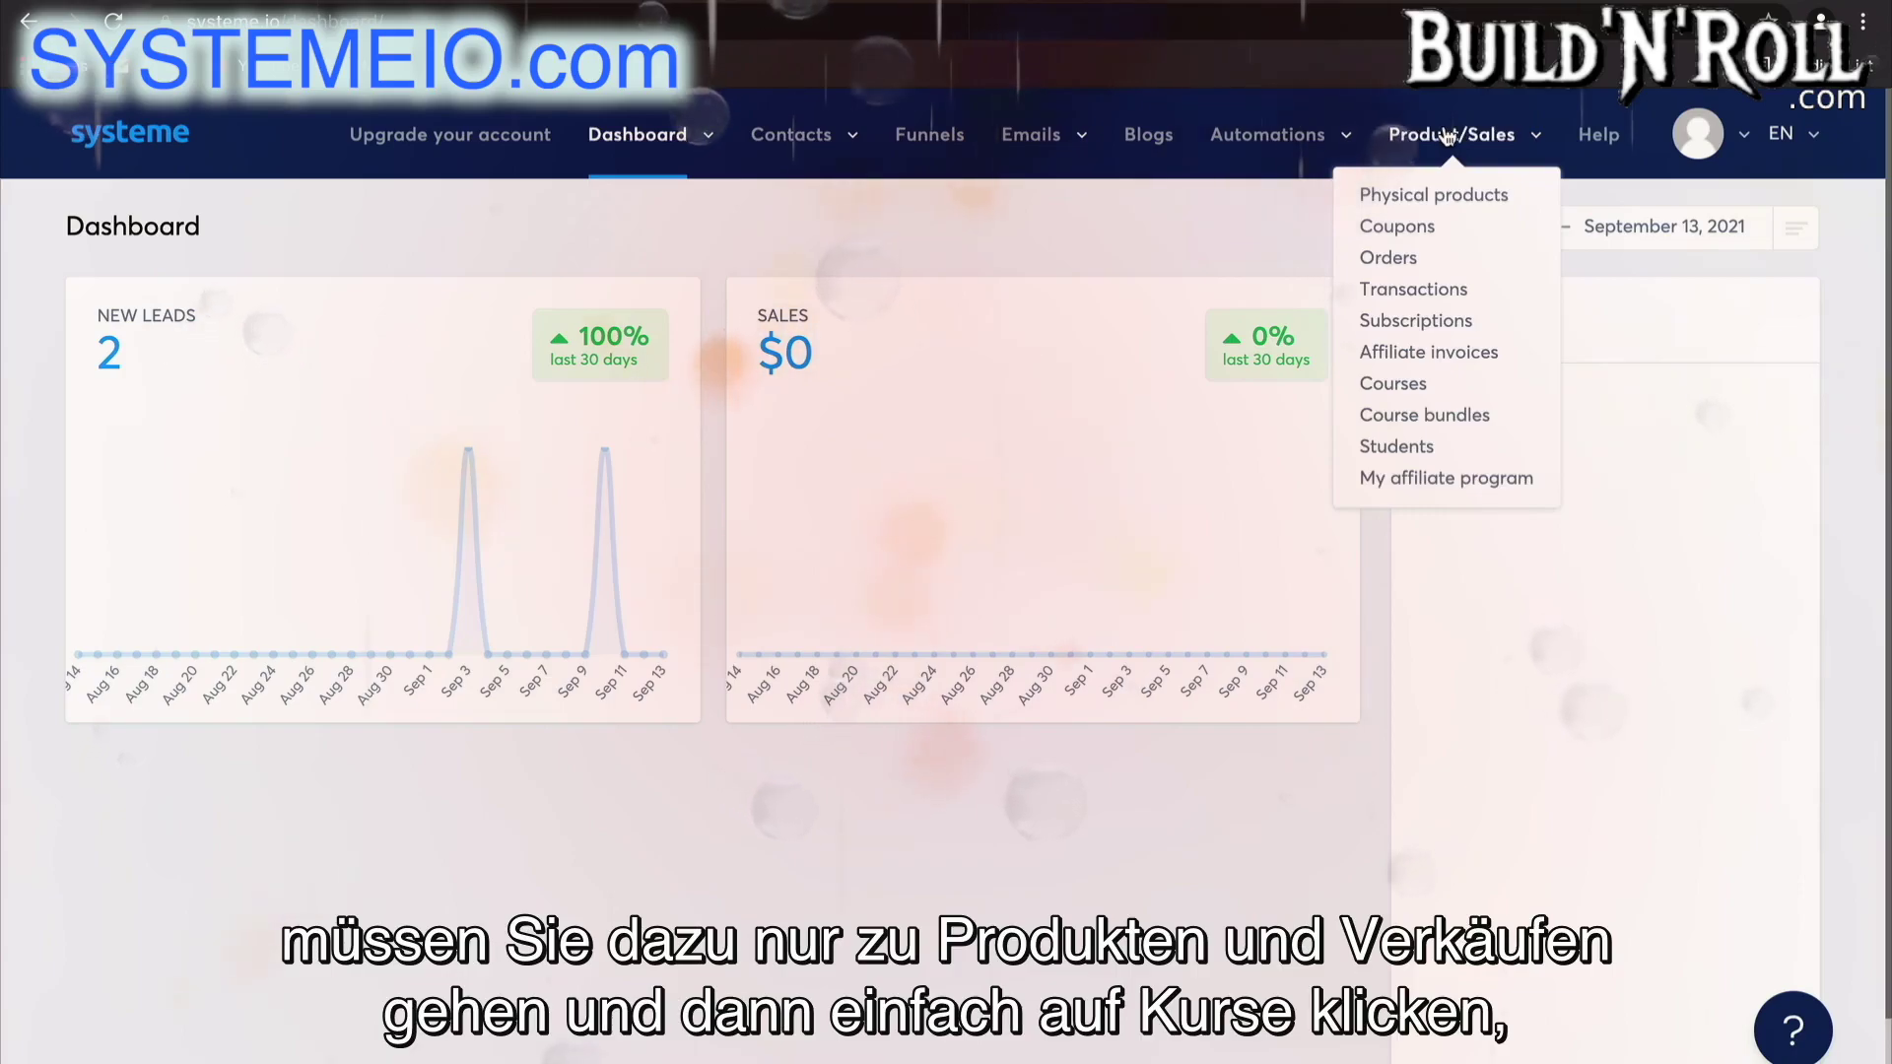
left_click(1399, 385)
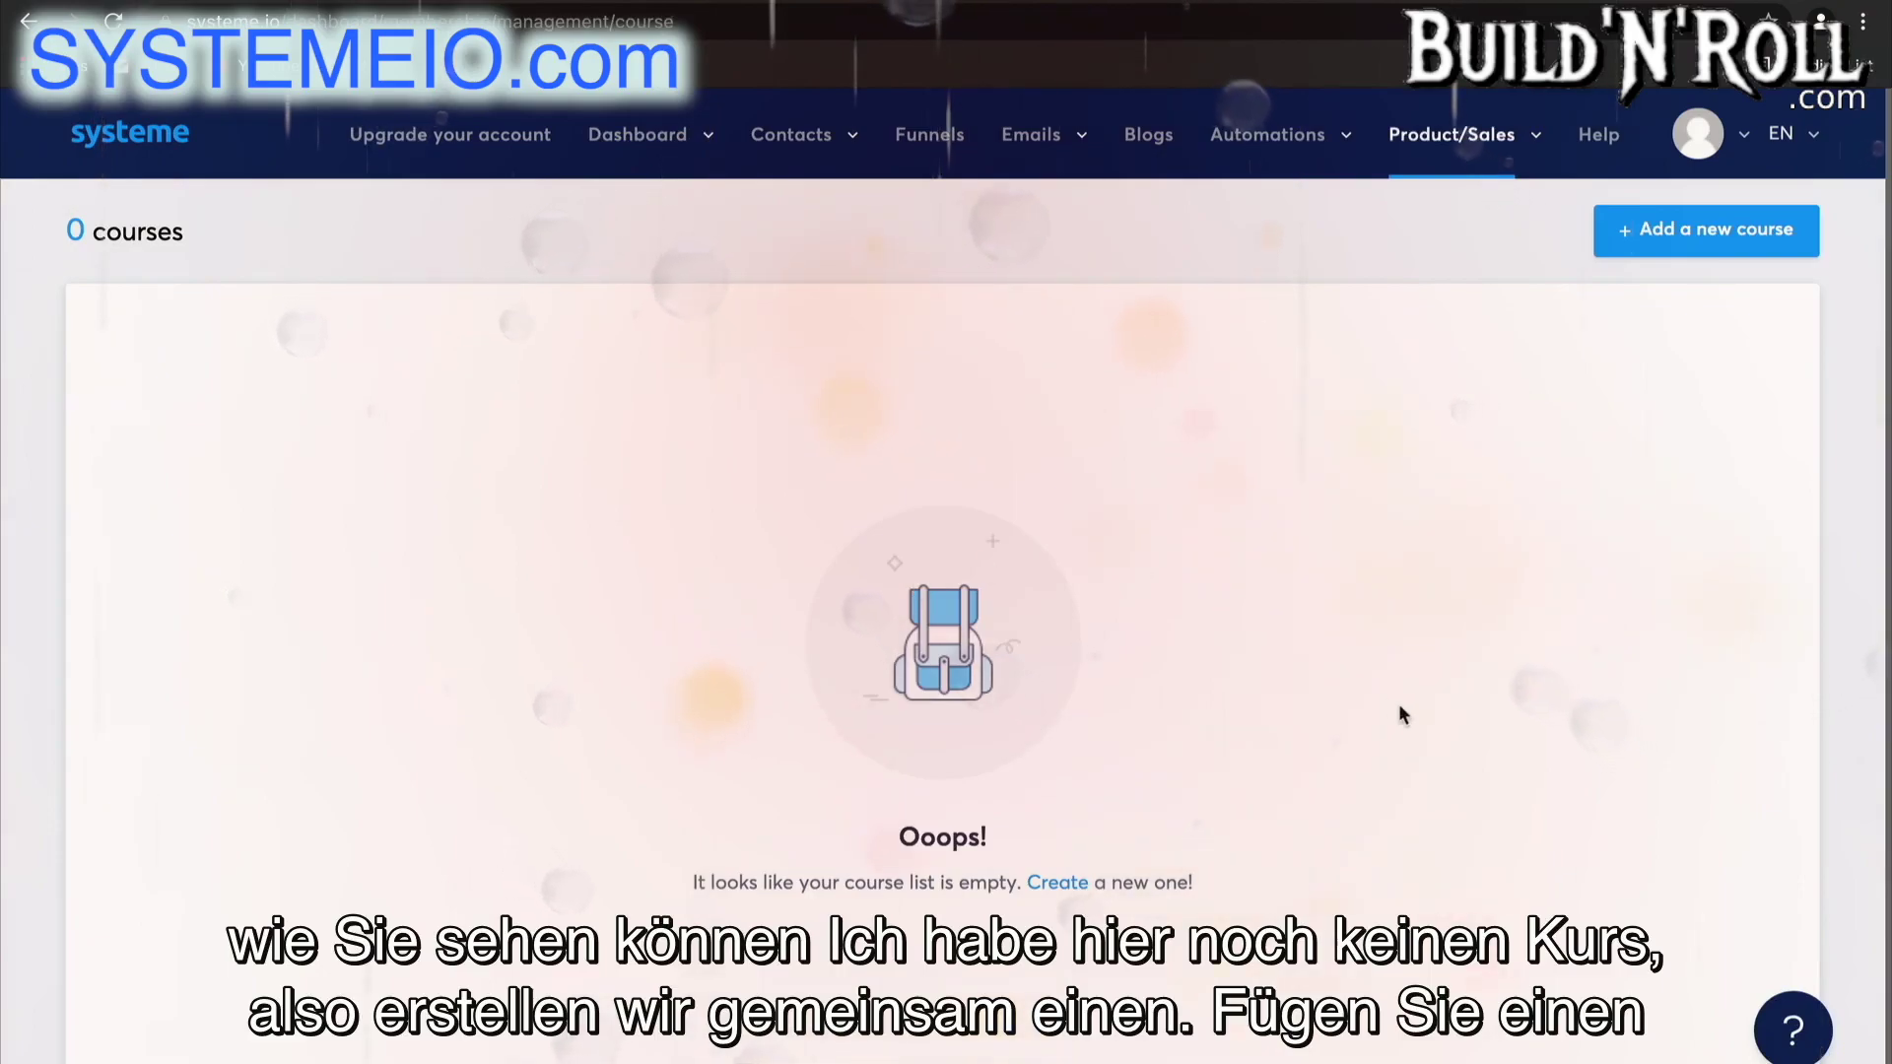
left_click(1752, 246)
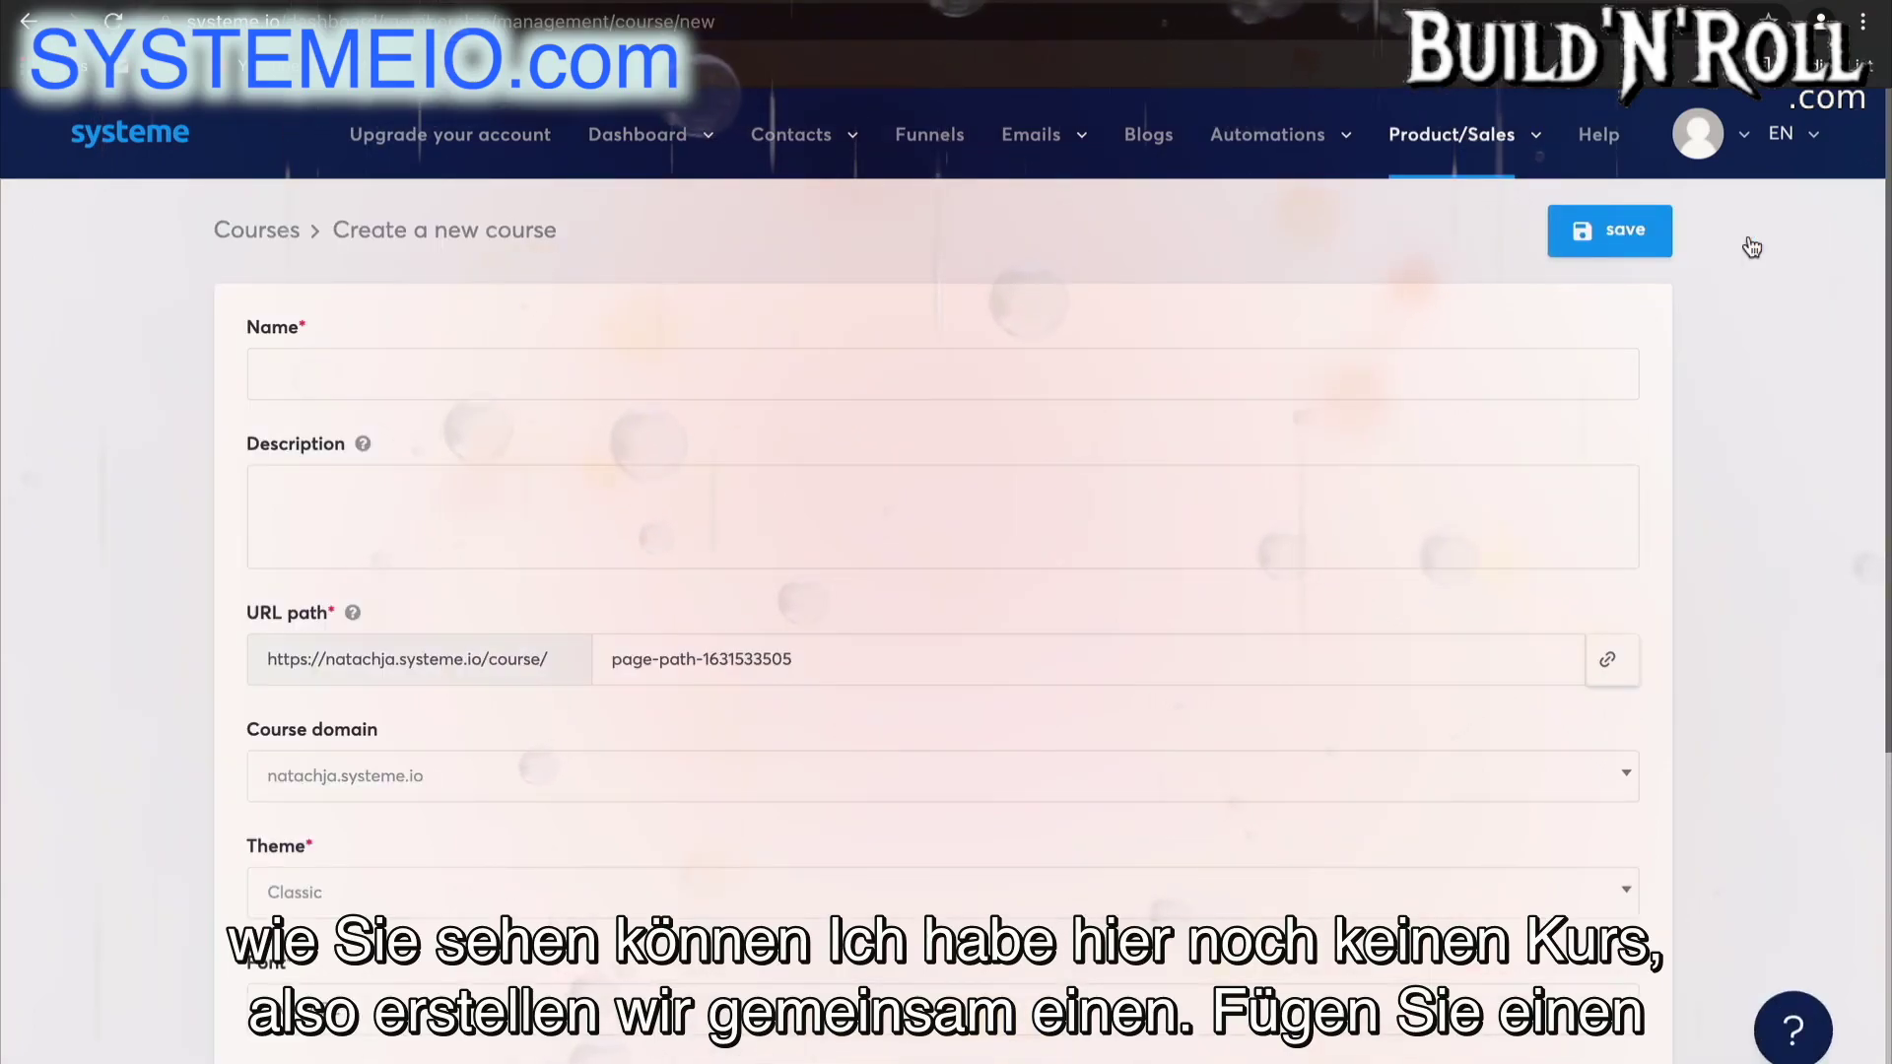
left_click(1106, 367)
type("Real Estate Course")
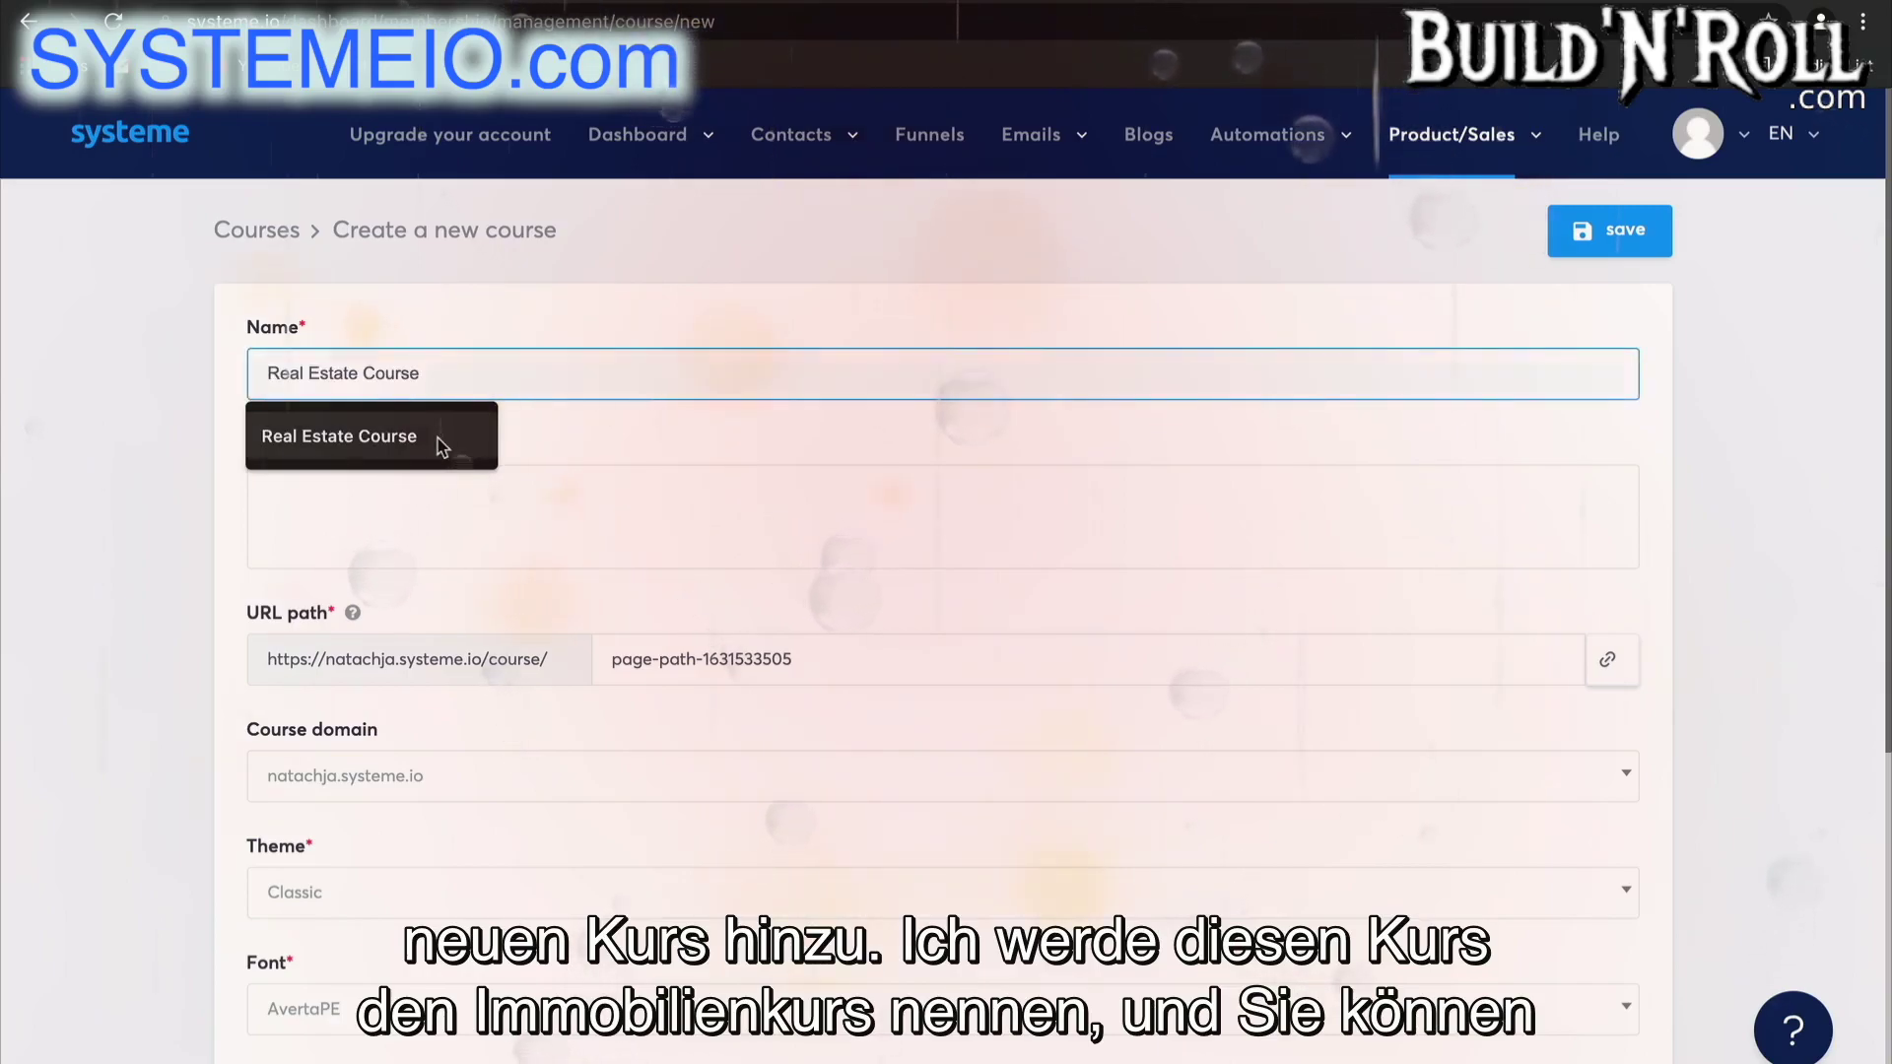
left_click(430, 446)
scroll(523, 517, "down", 4)
scroll(523, 515, "up", 4)
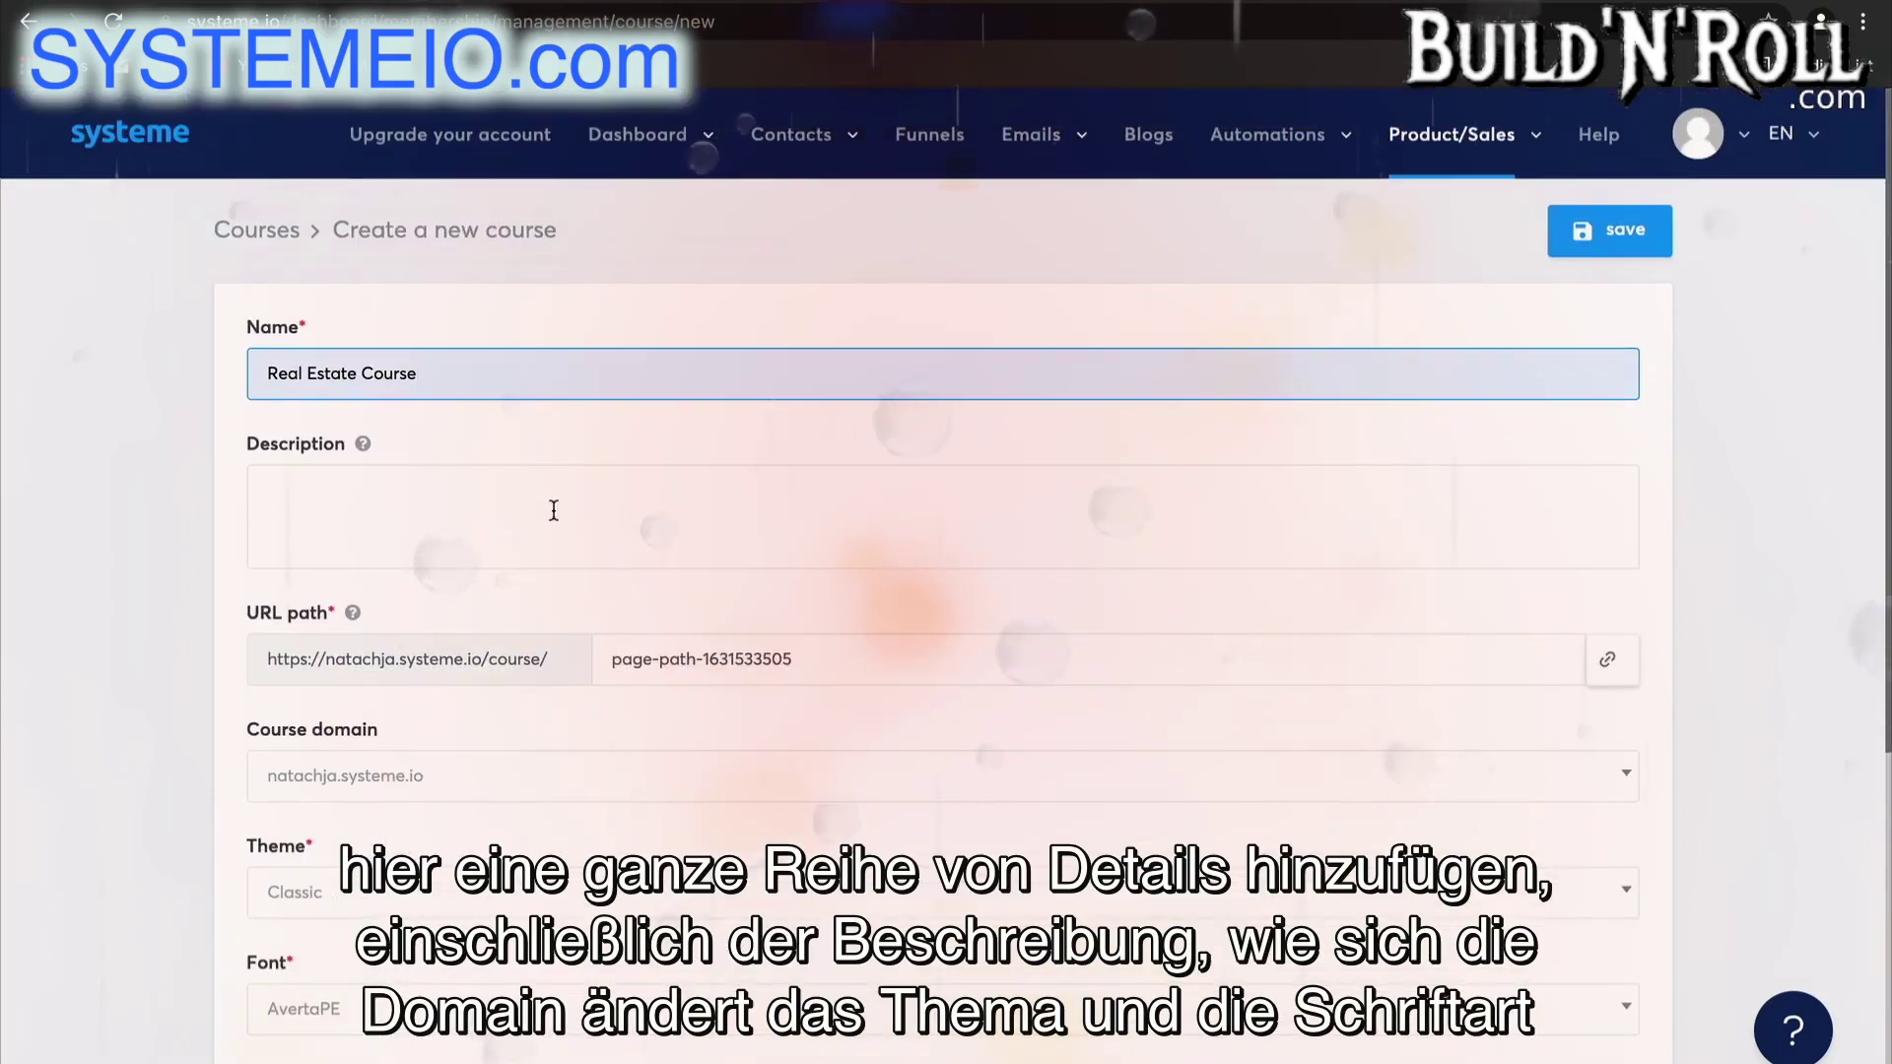
scroll(618, 919, "down", 3)
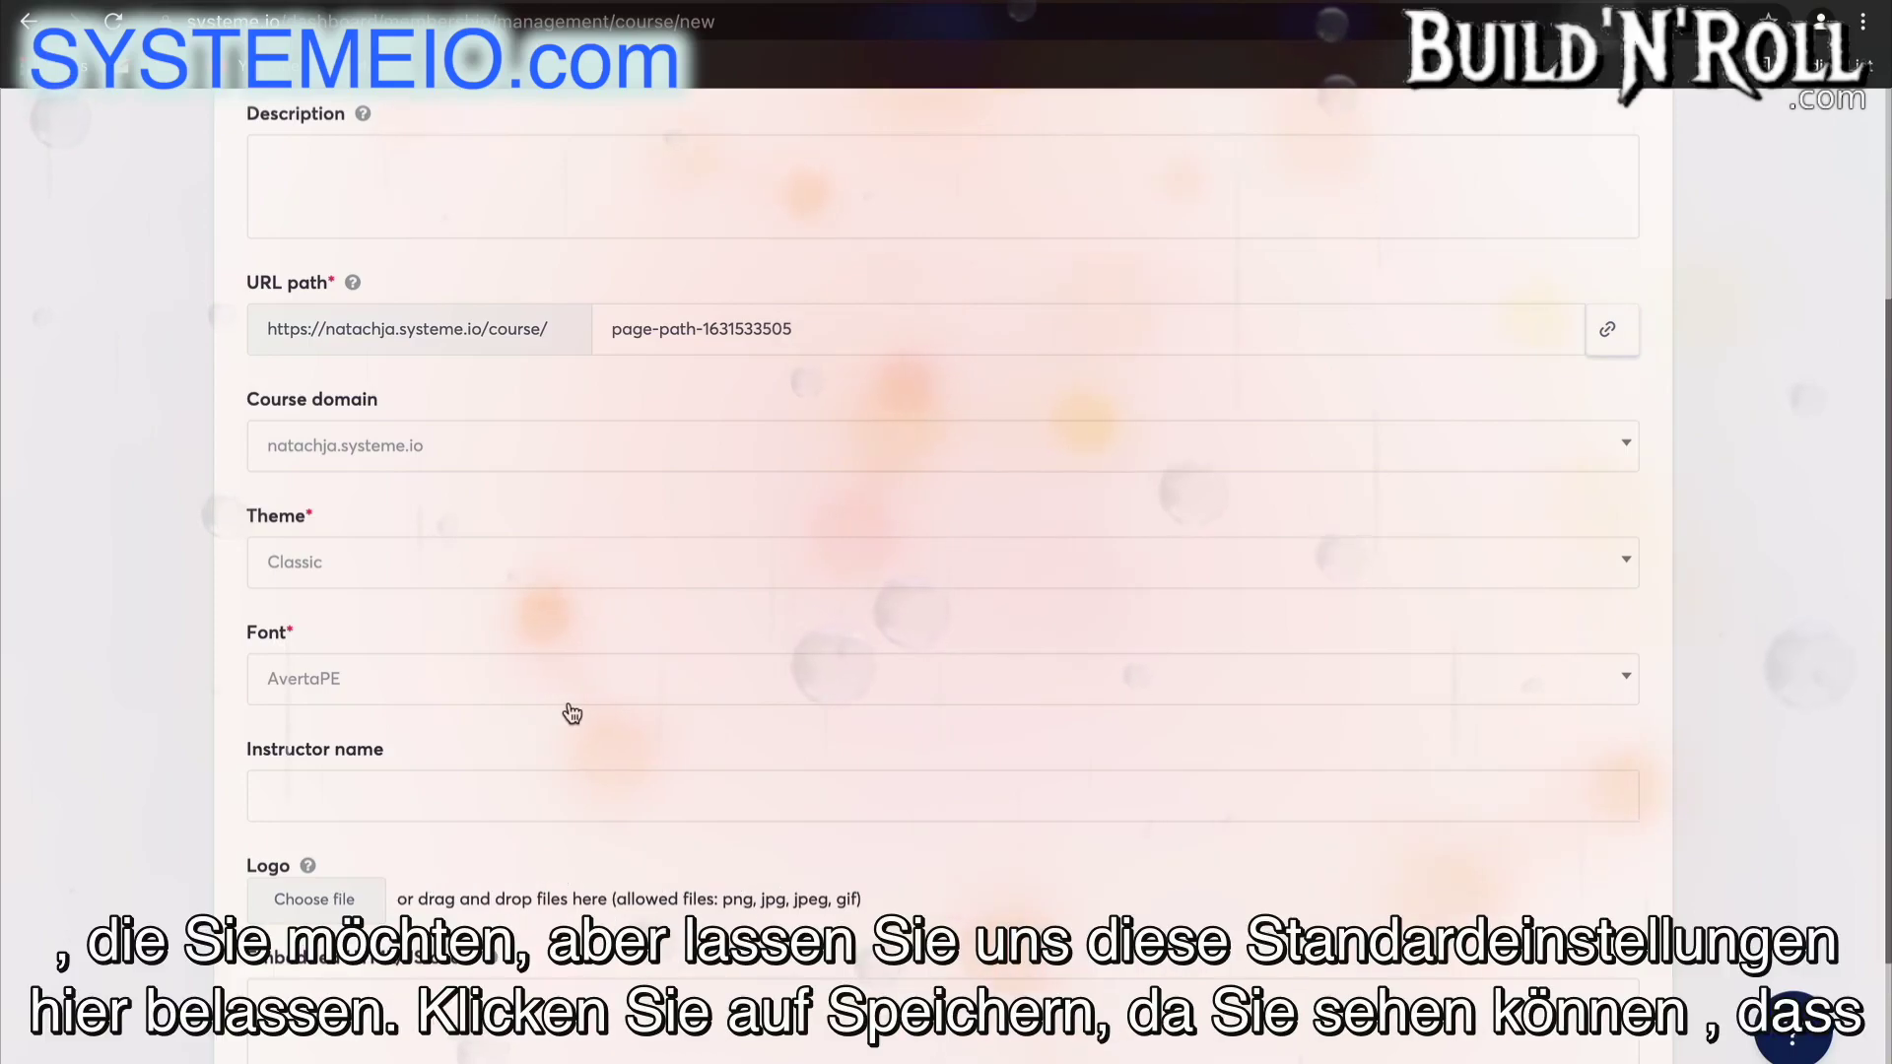
scroll(571, 712, "up", 3)
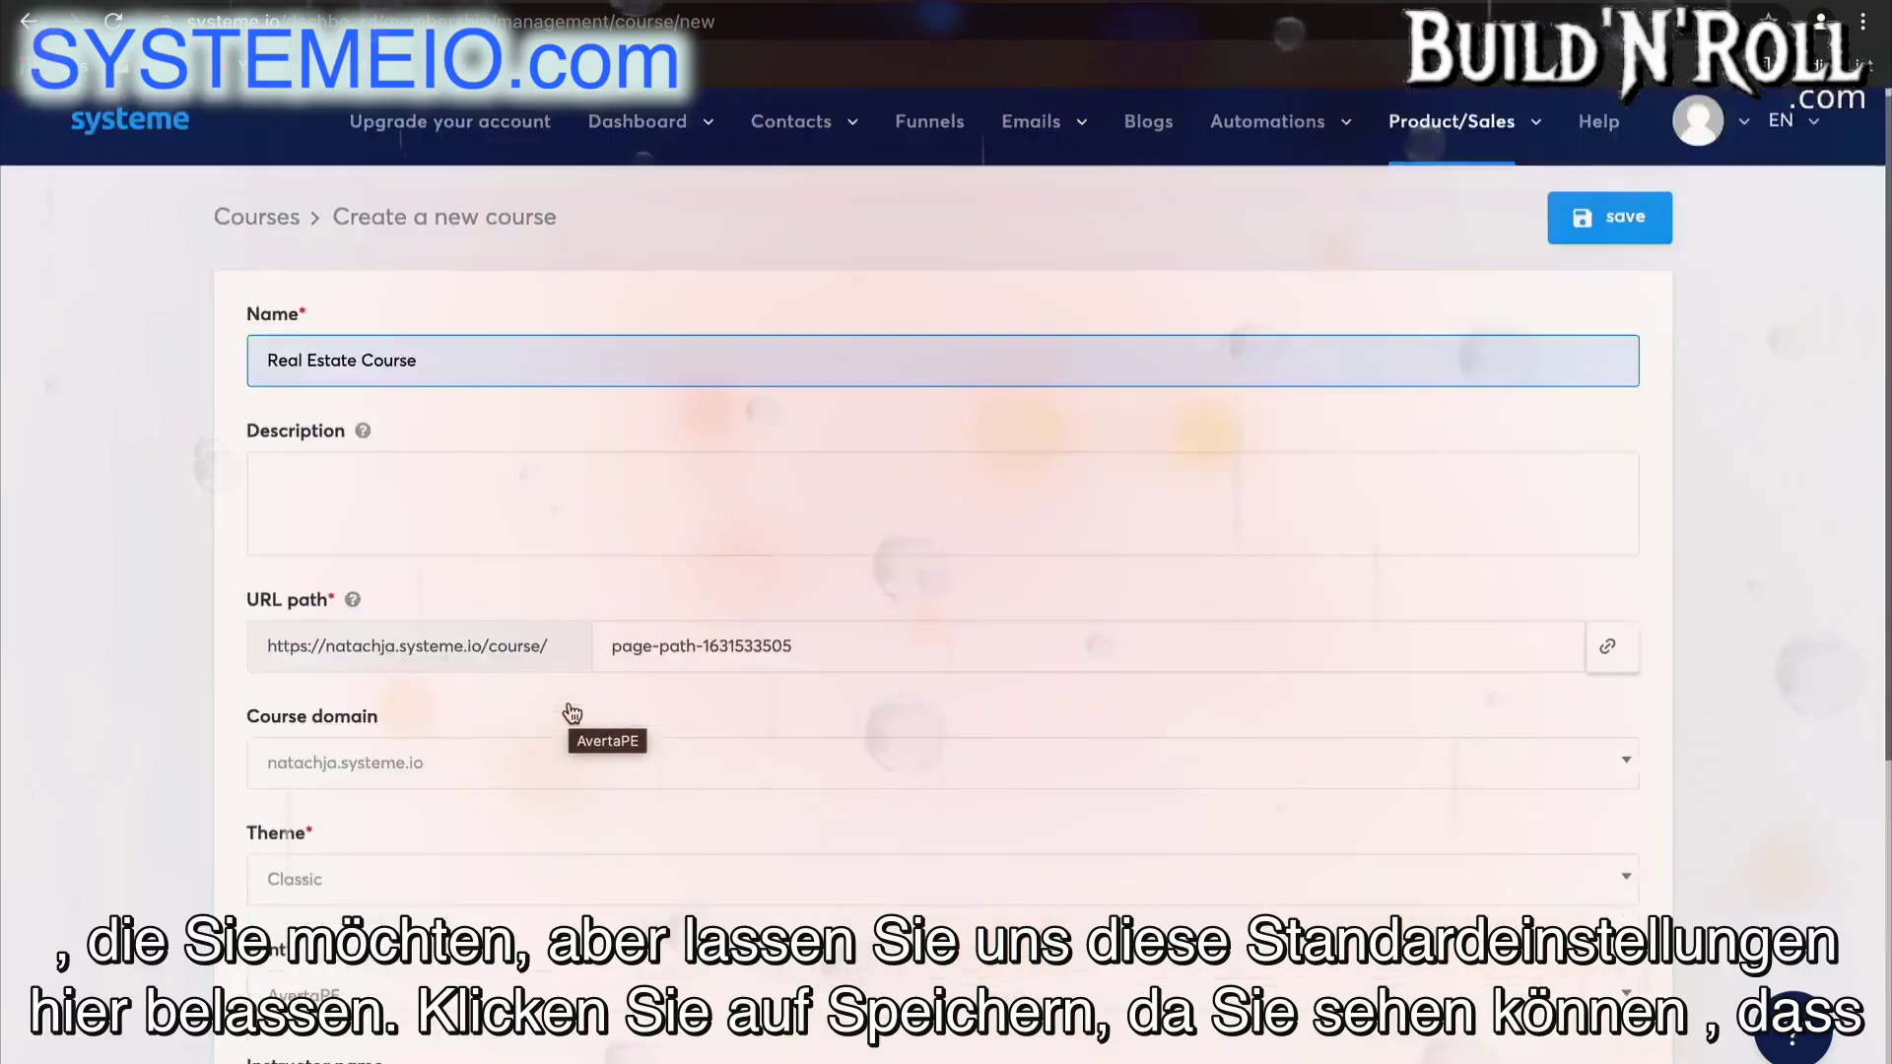
left_click(1628, 233)
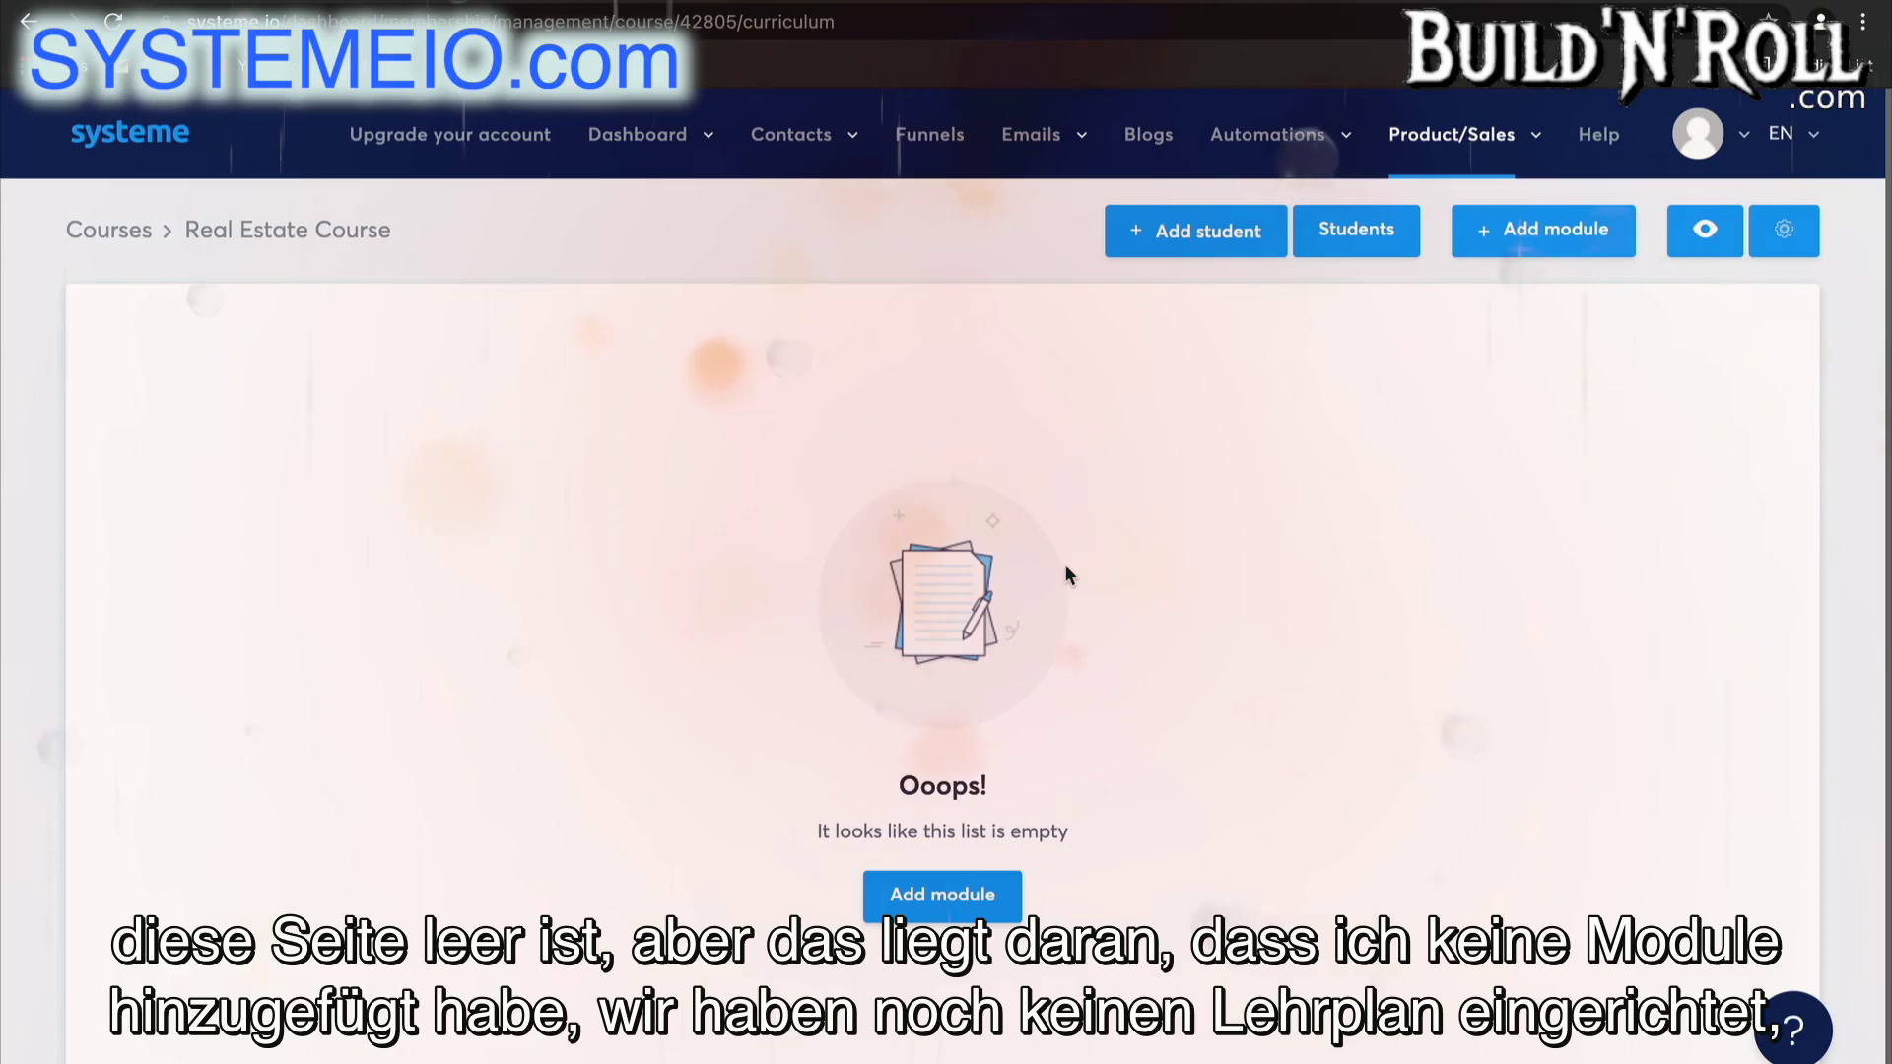
- Add a module named Module 1 to the Real Estate Course
left_click(963, 908)
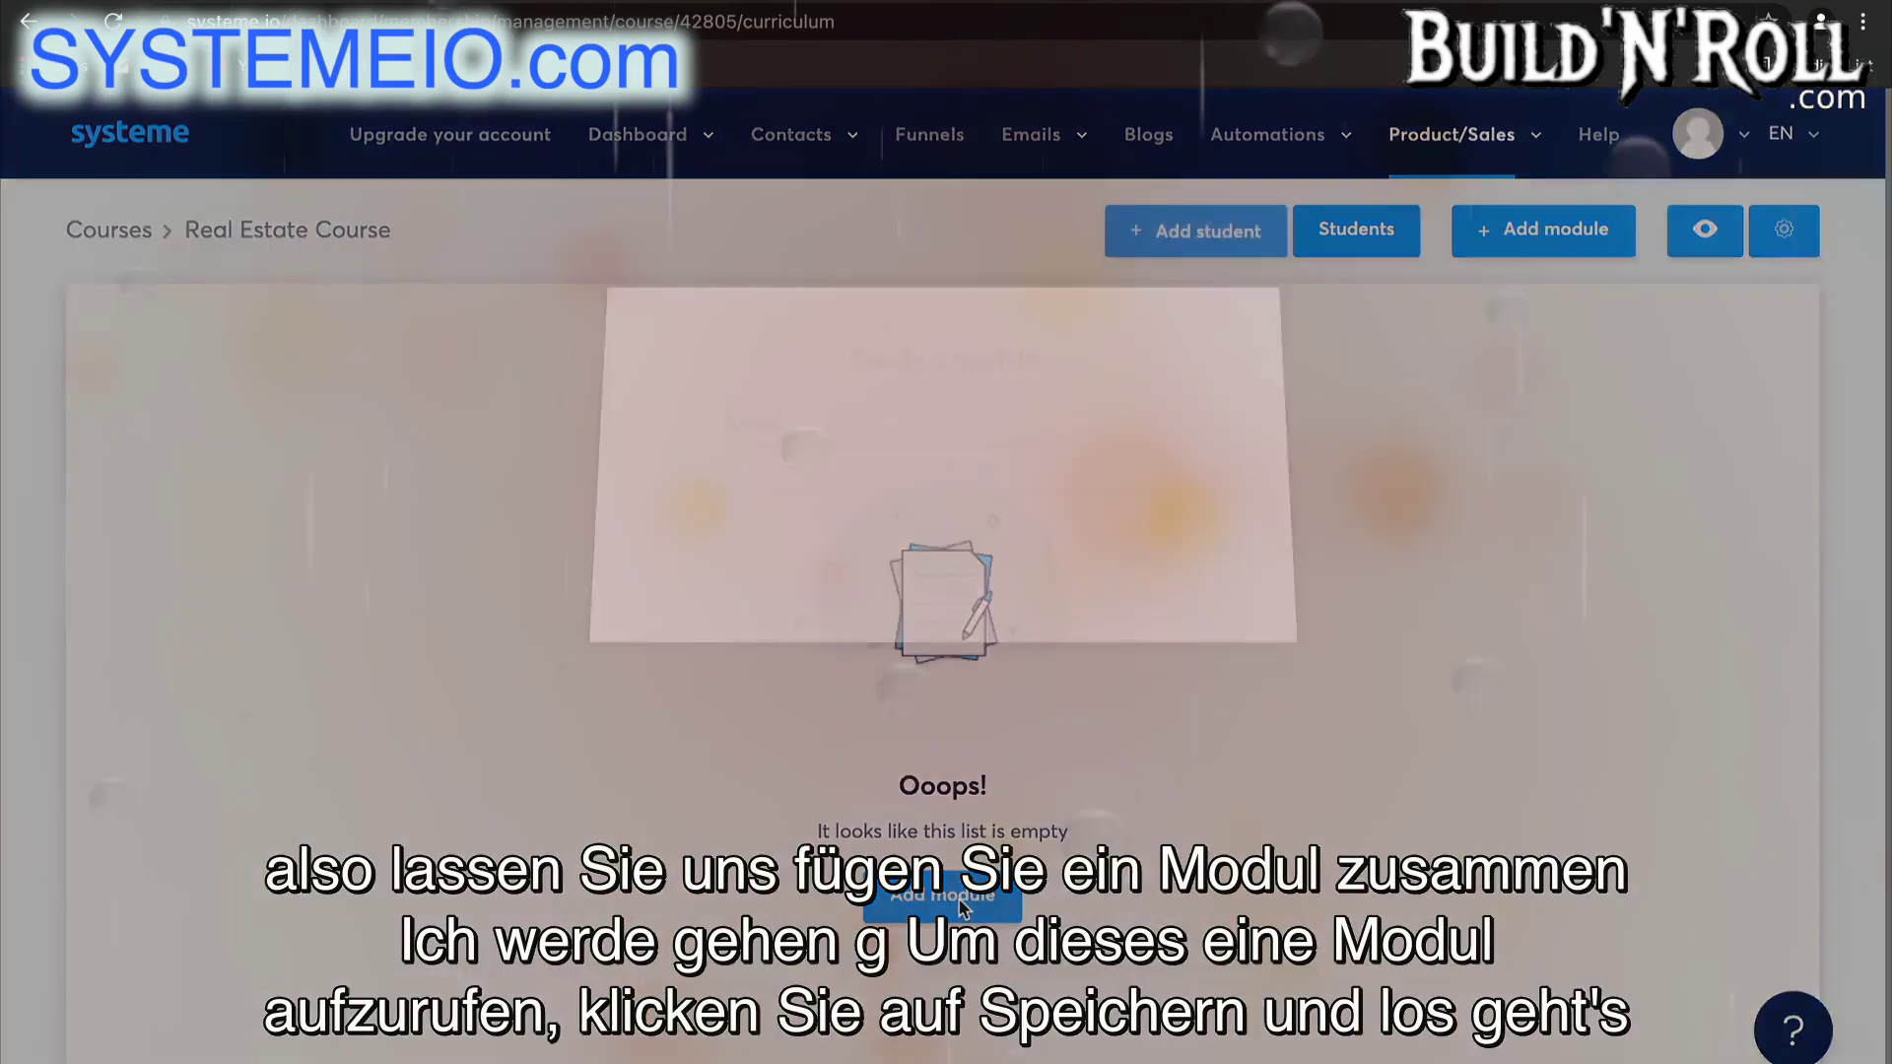
type("Module 1")
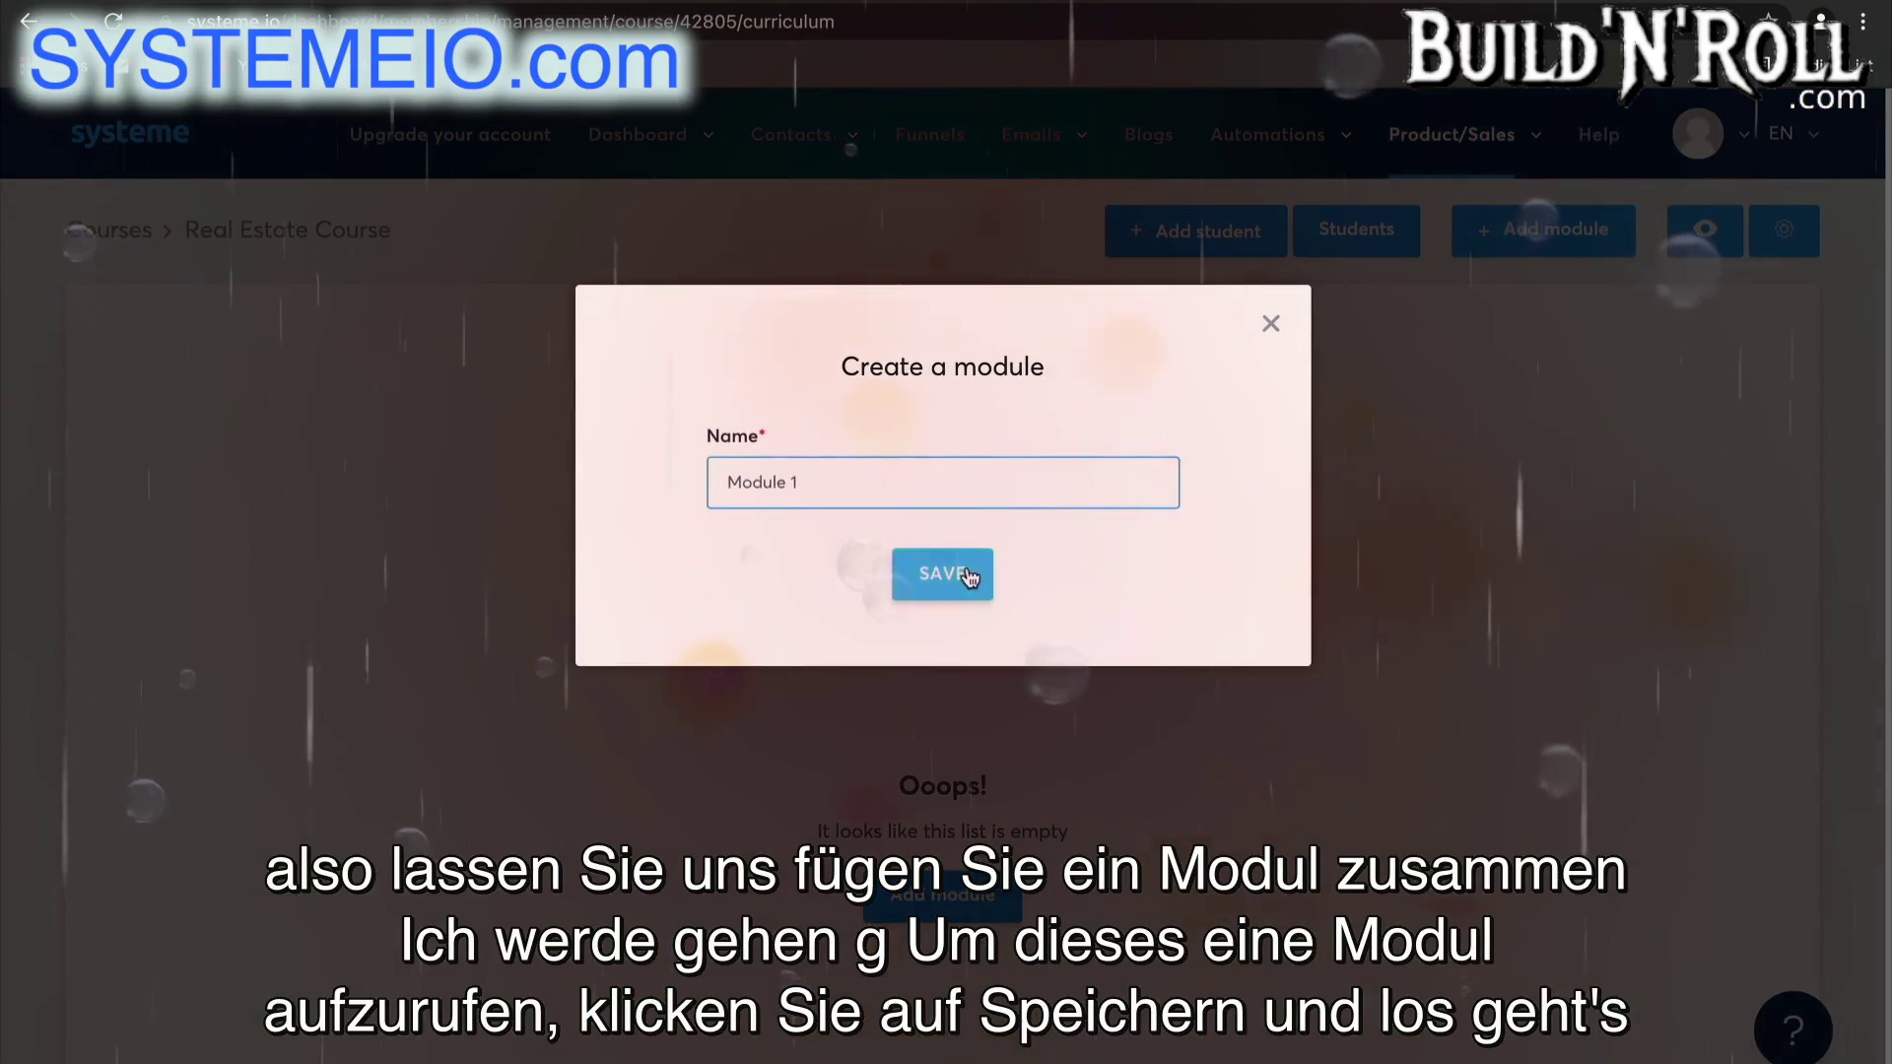
left_click(970, 577)
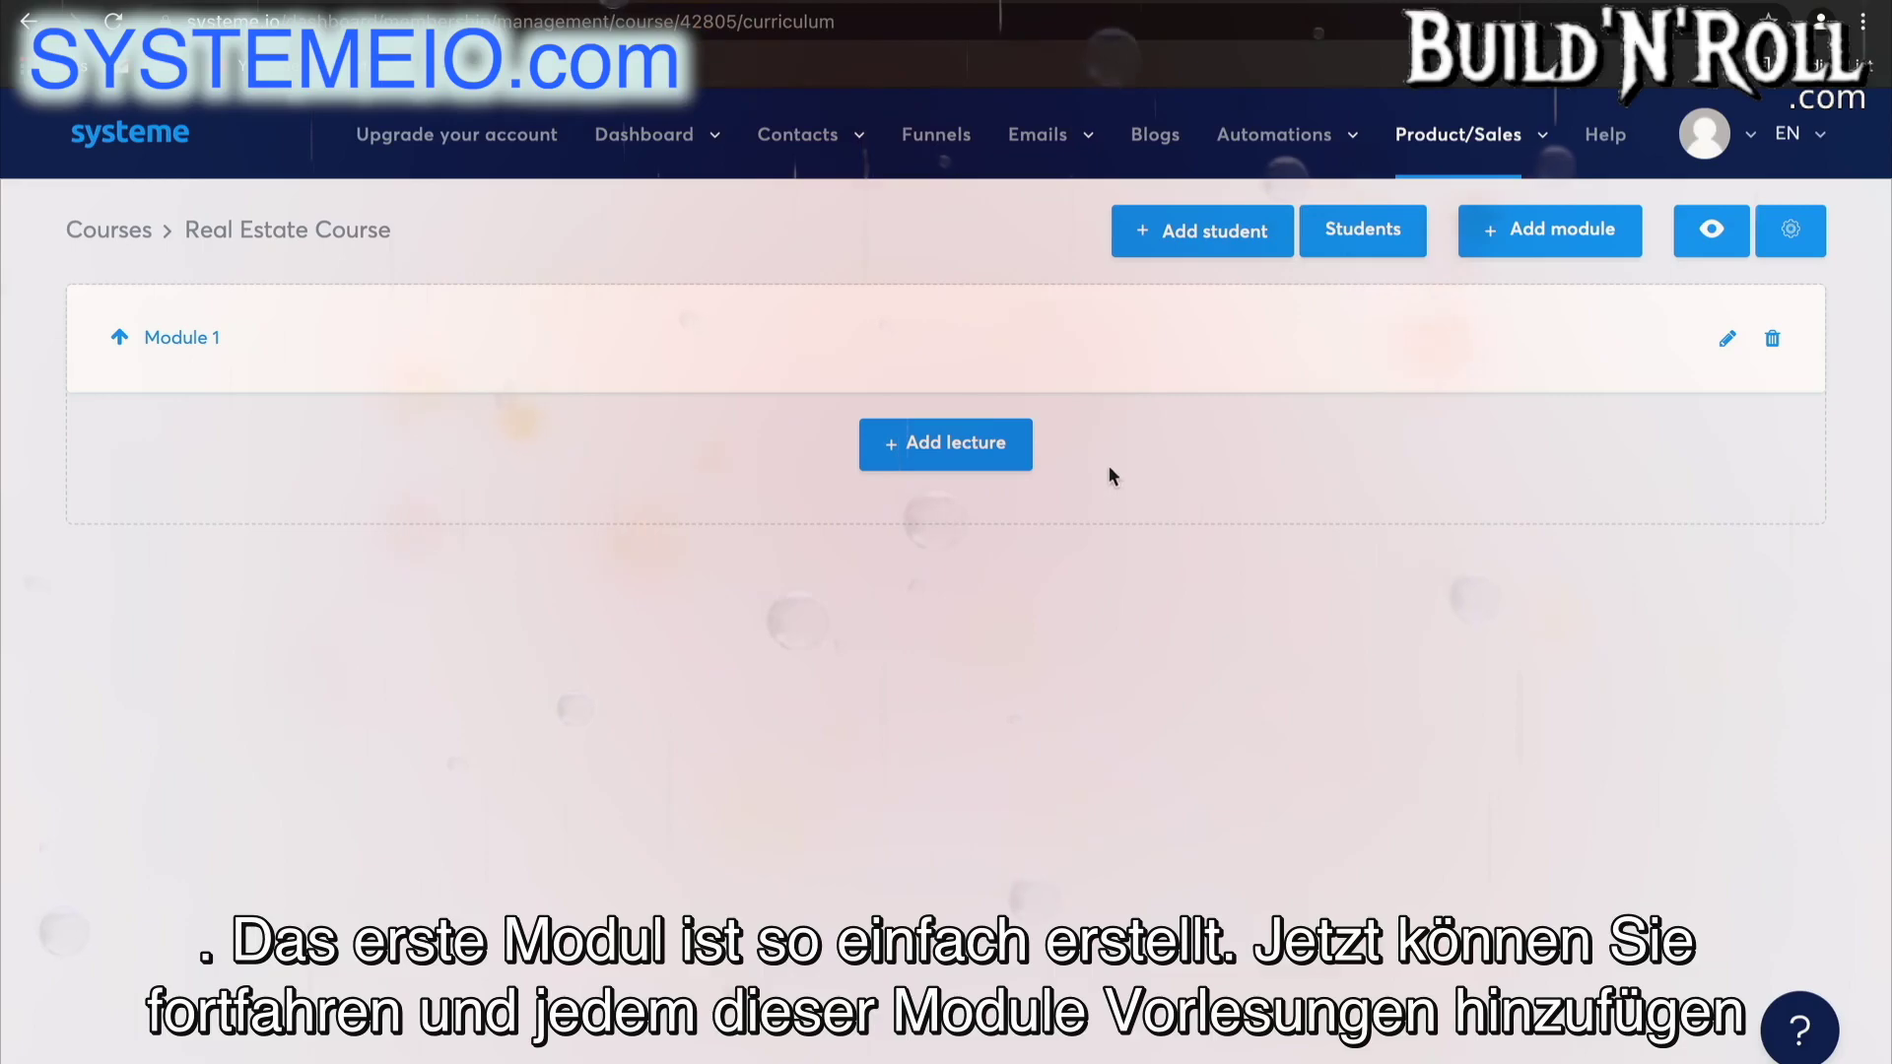
- Start a new lecture in Module 1 and name it "Chapter 1 - The foundations"
left_click(979, 450)
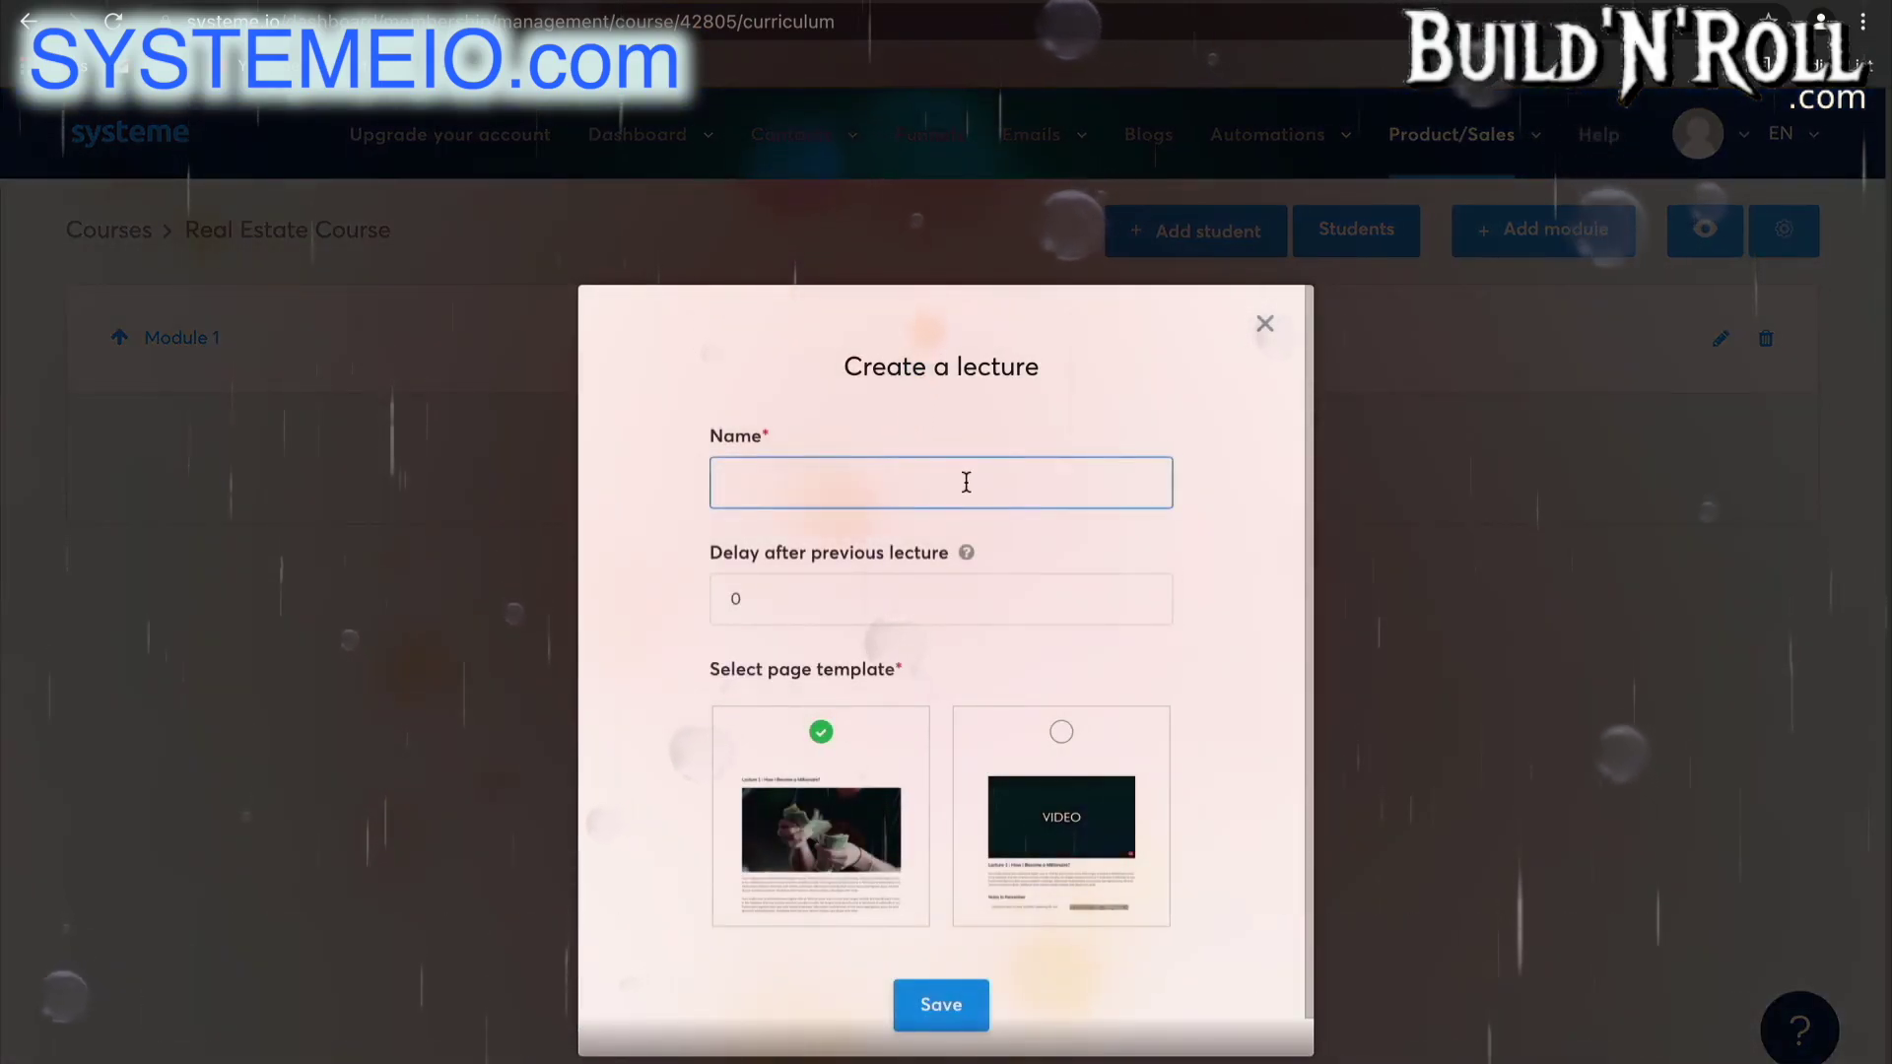
type("C")
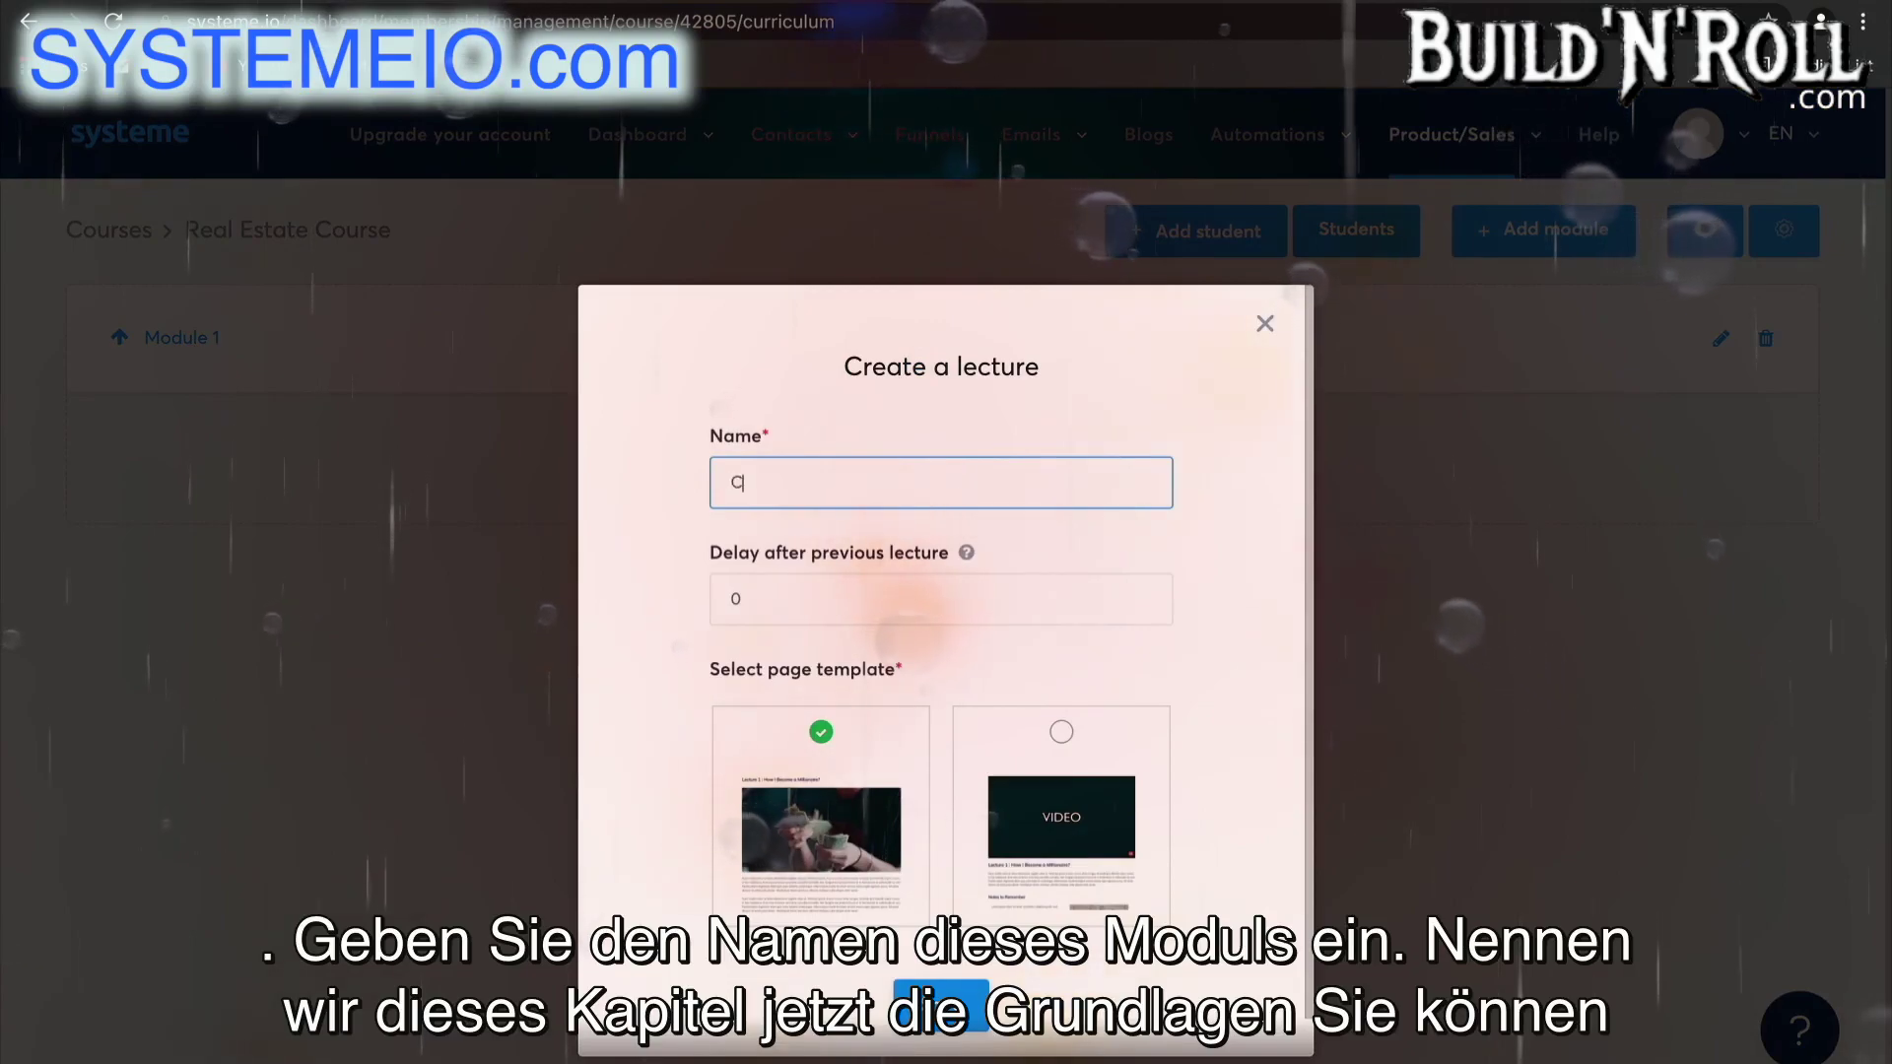
type("hapt")
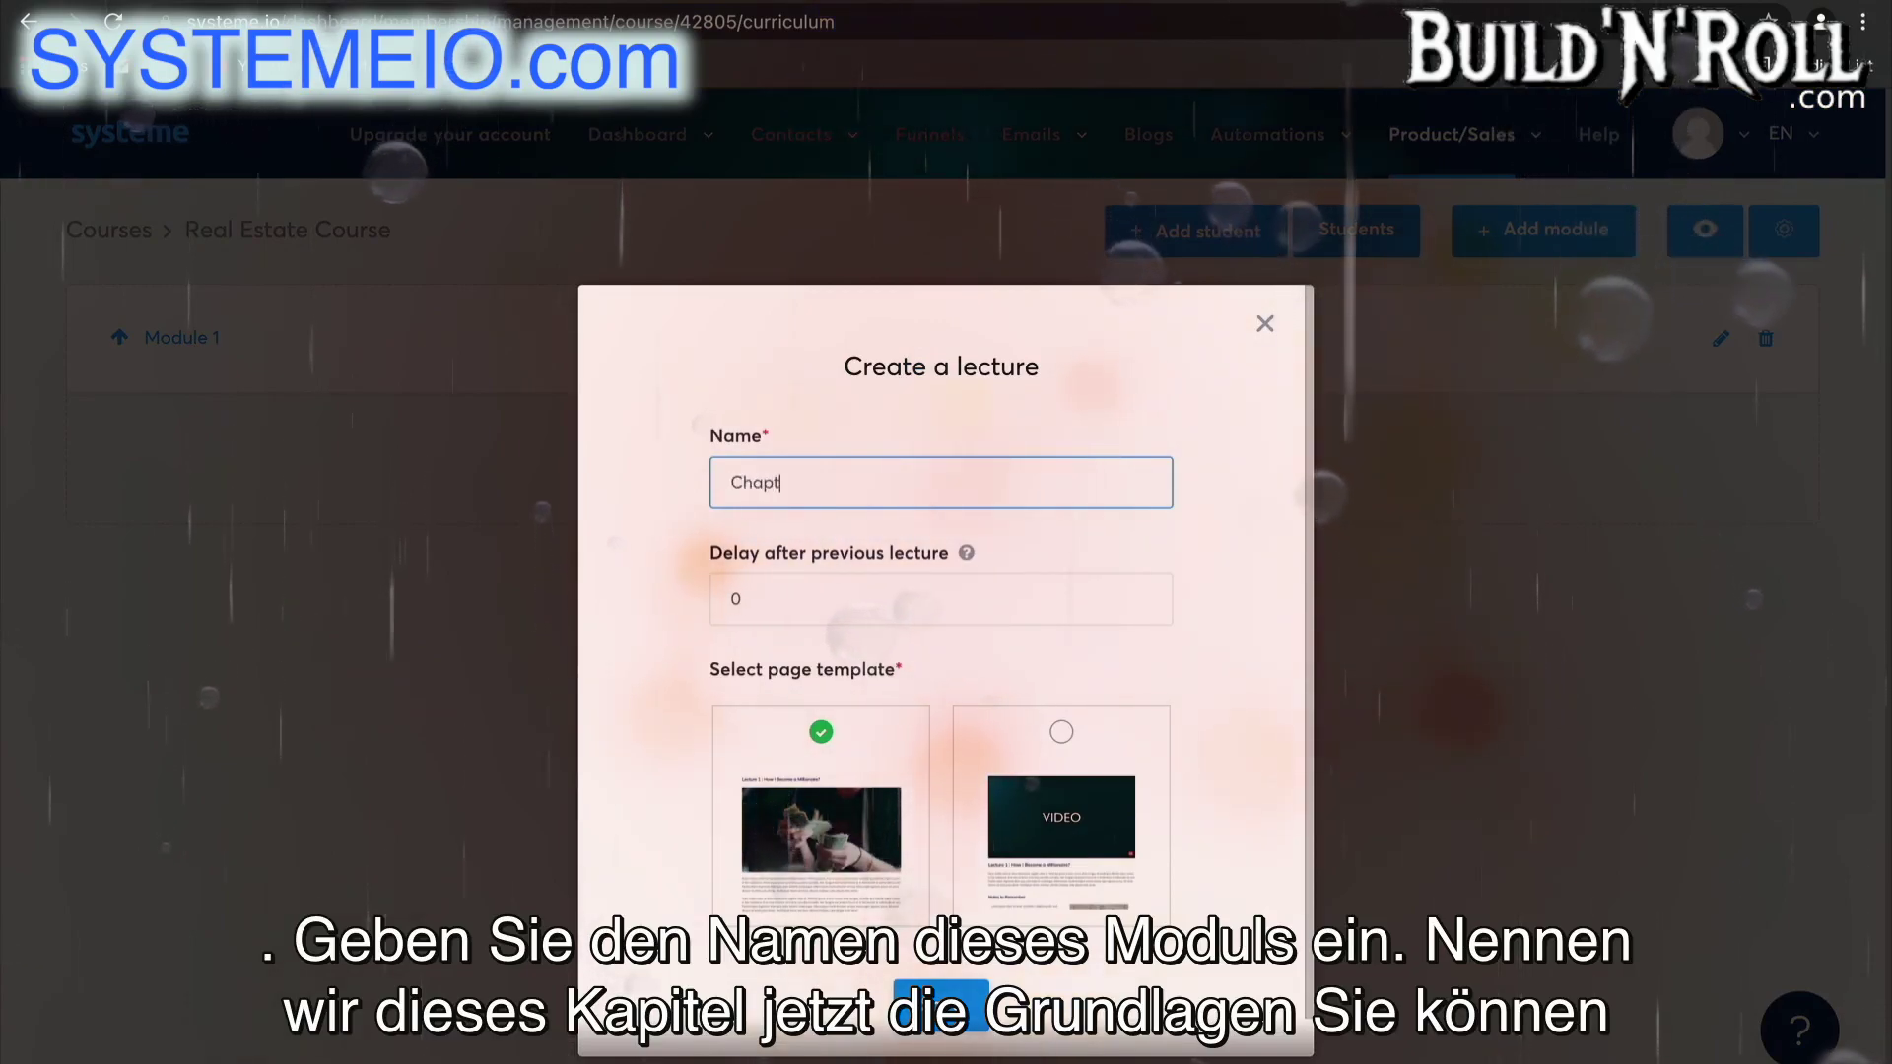
type("er 1 - The")
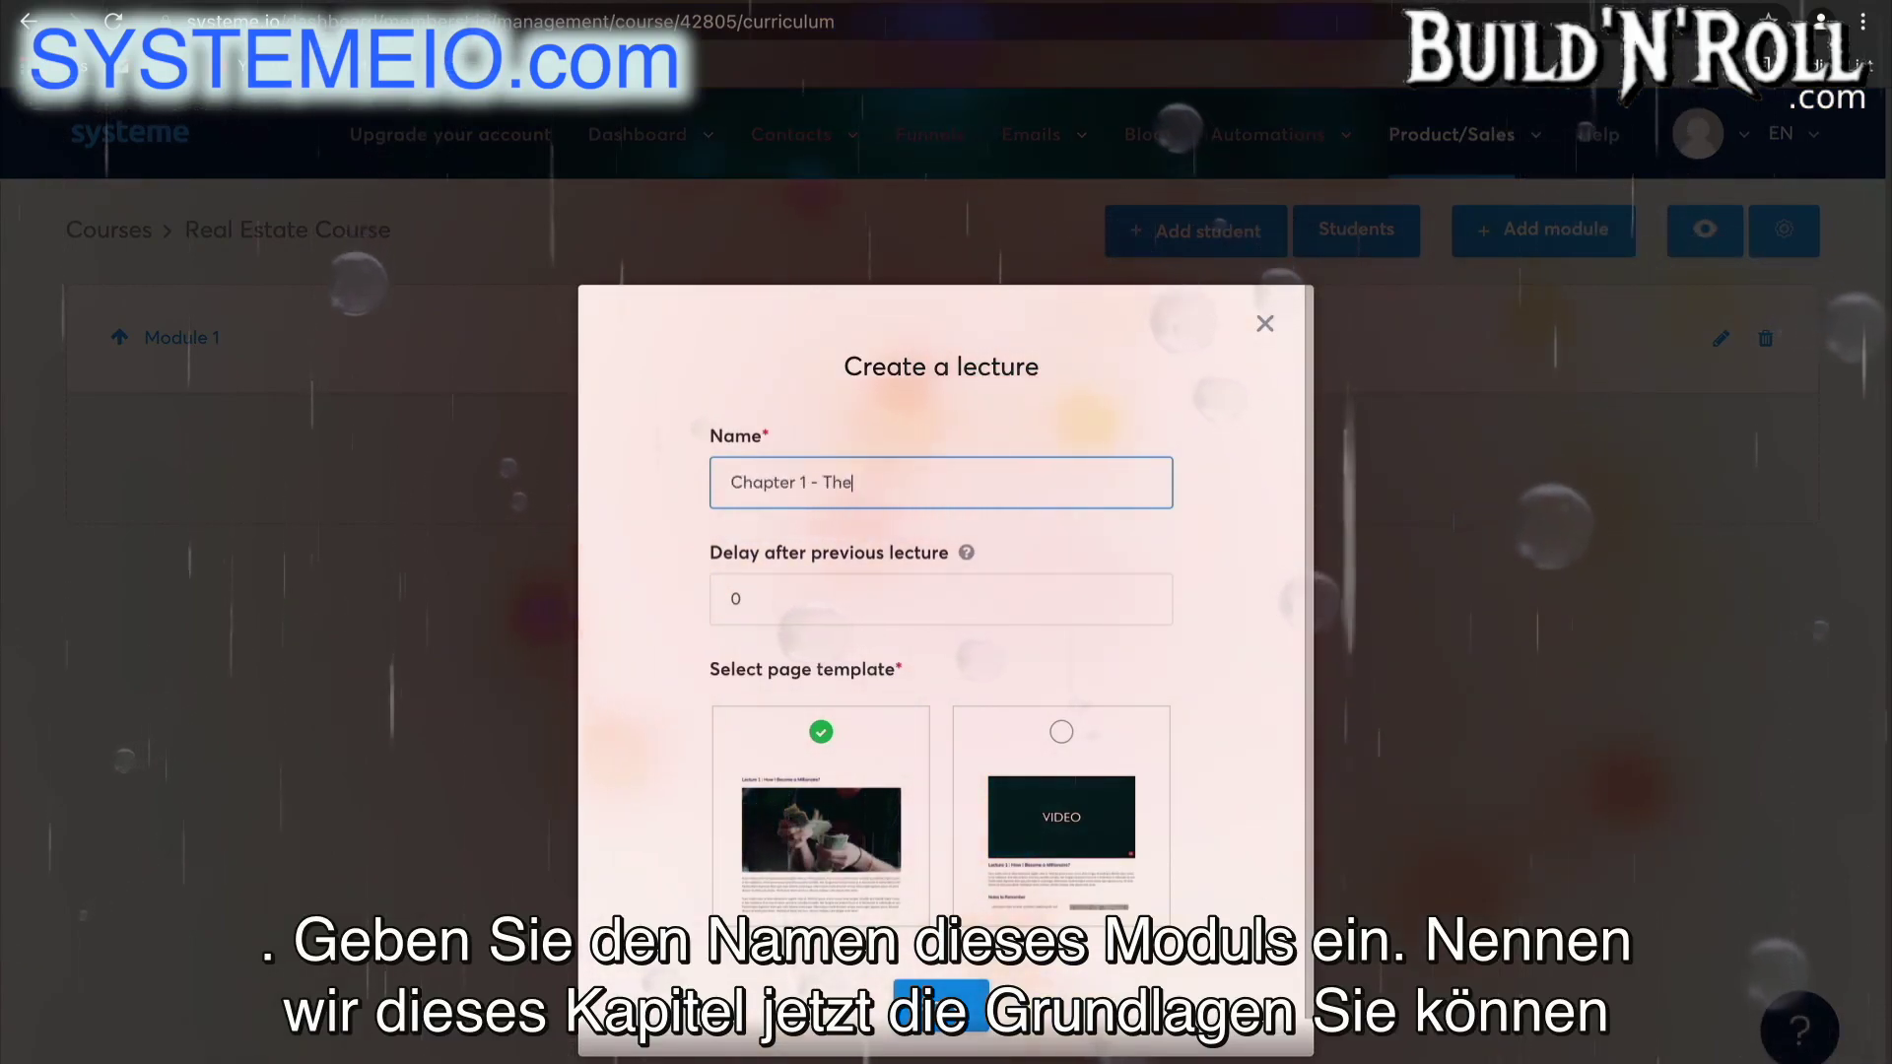
type(" foundations")
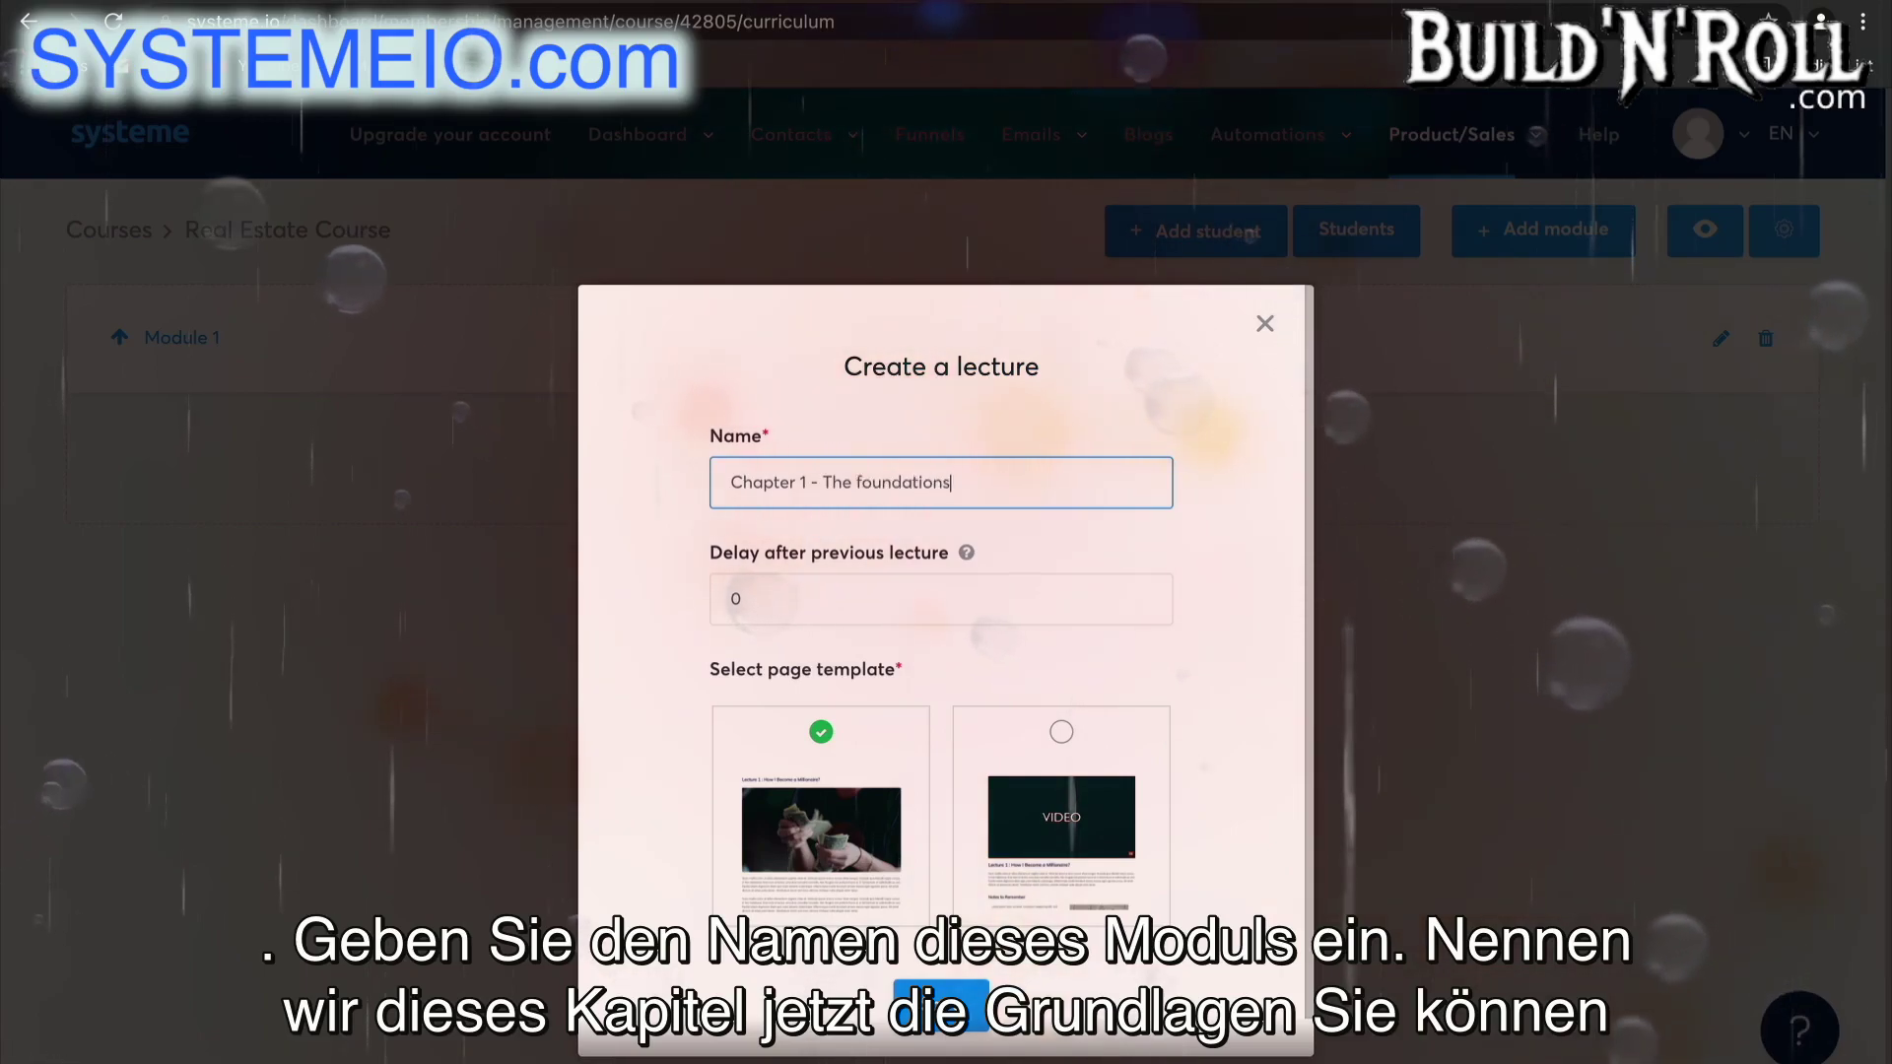
- Set the lecture's delay after the previous lecture to 7, select the video page template, and save the lecture
left_click(976, 606)
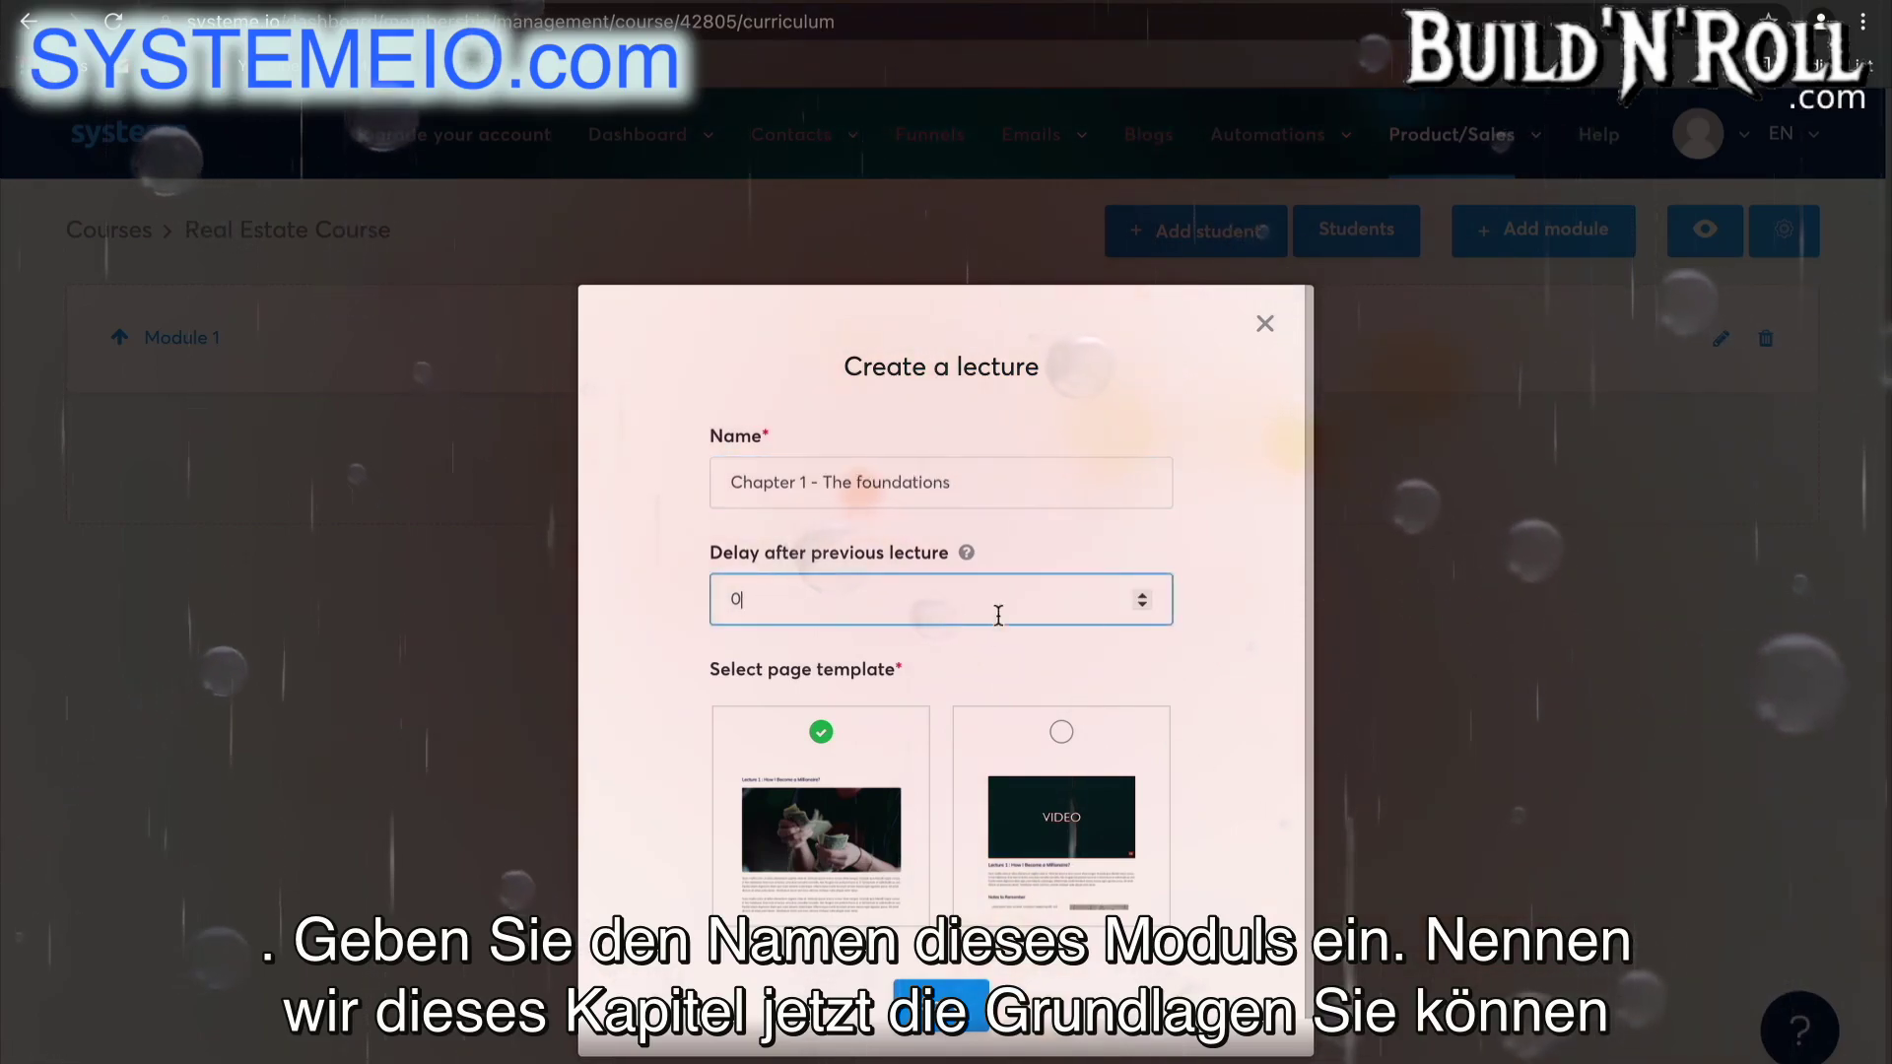
left_click(1149, 594)
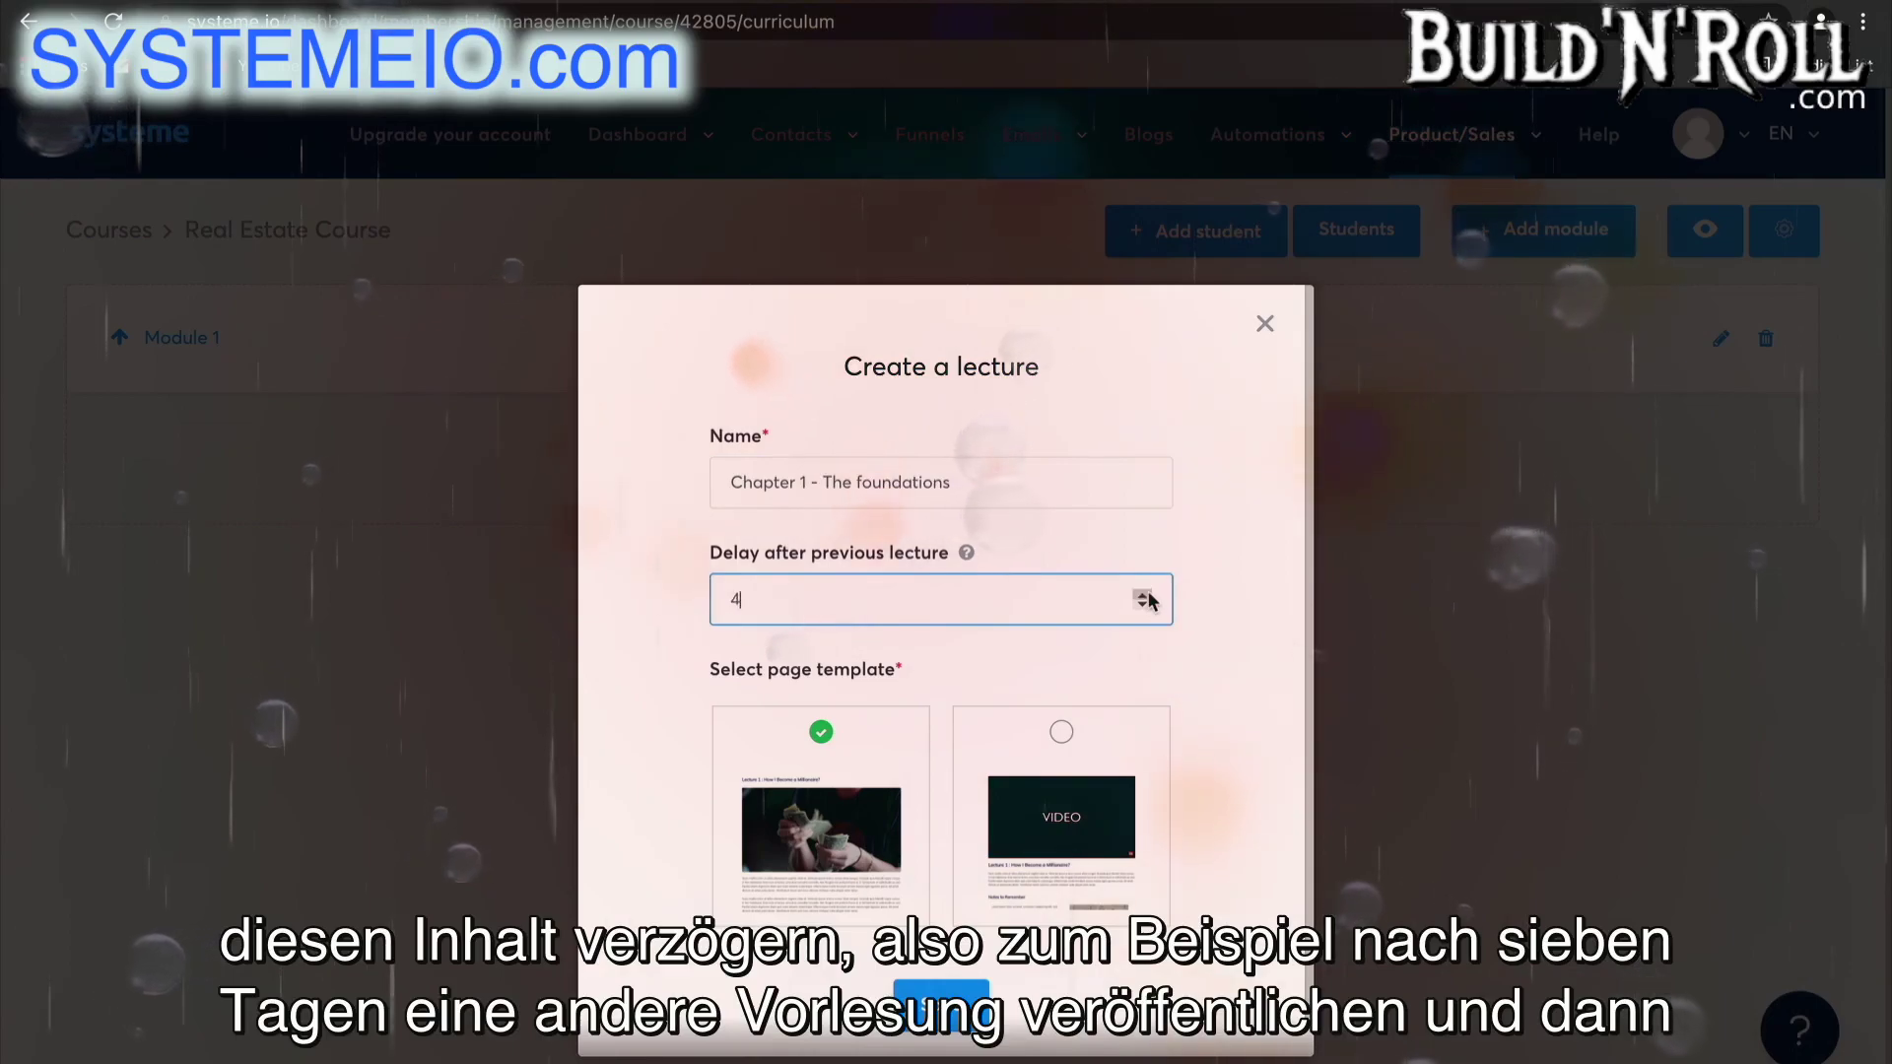
left_click(1143, 595)
left_click(1143, 594)
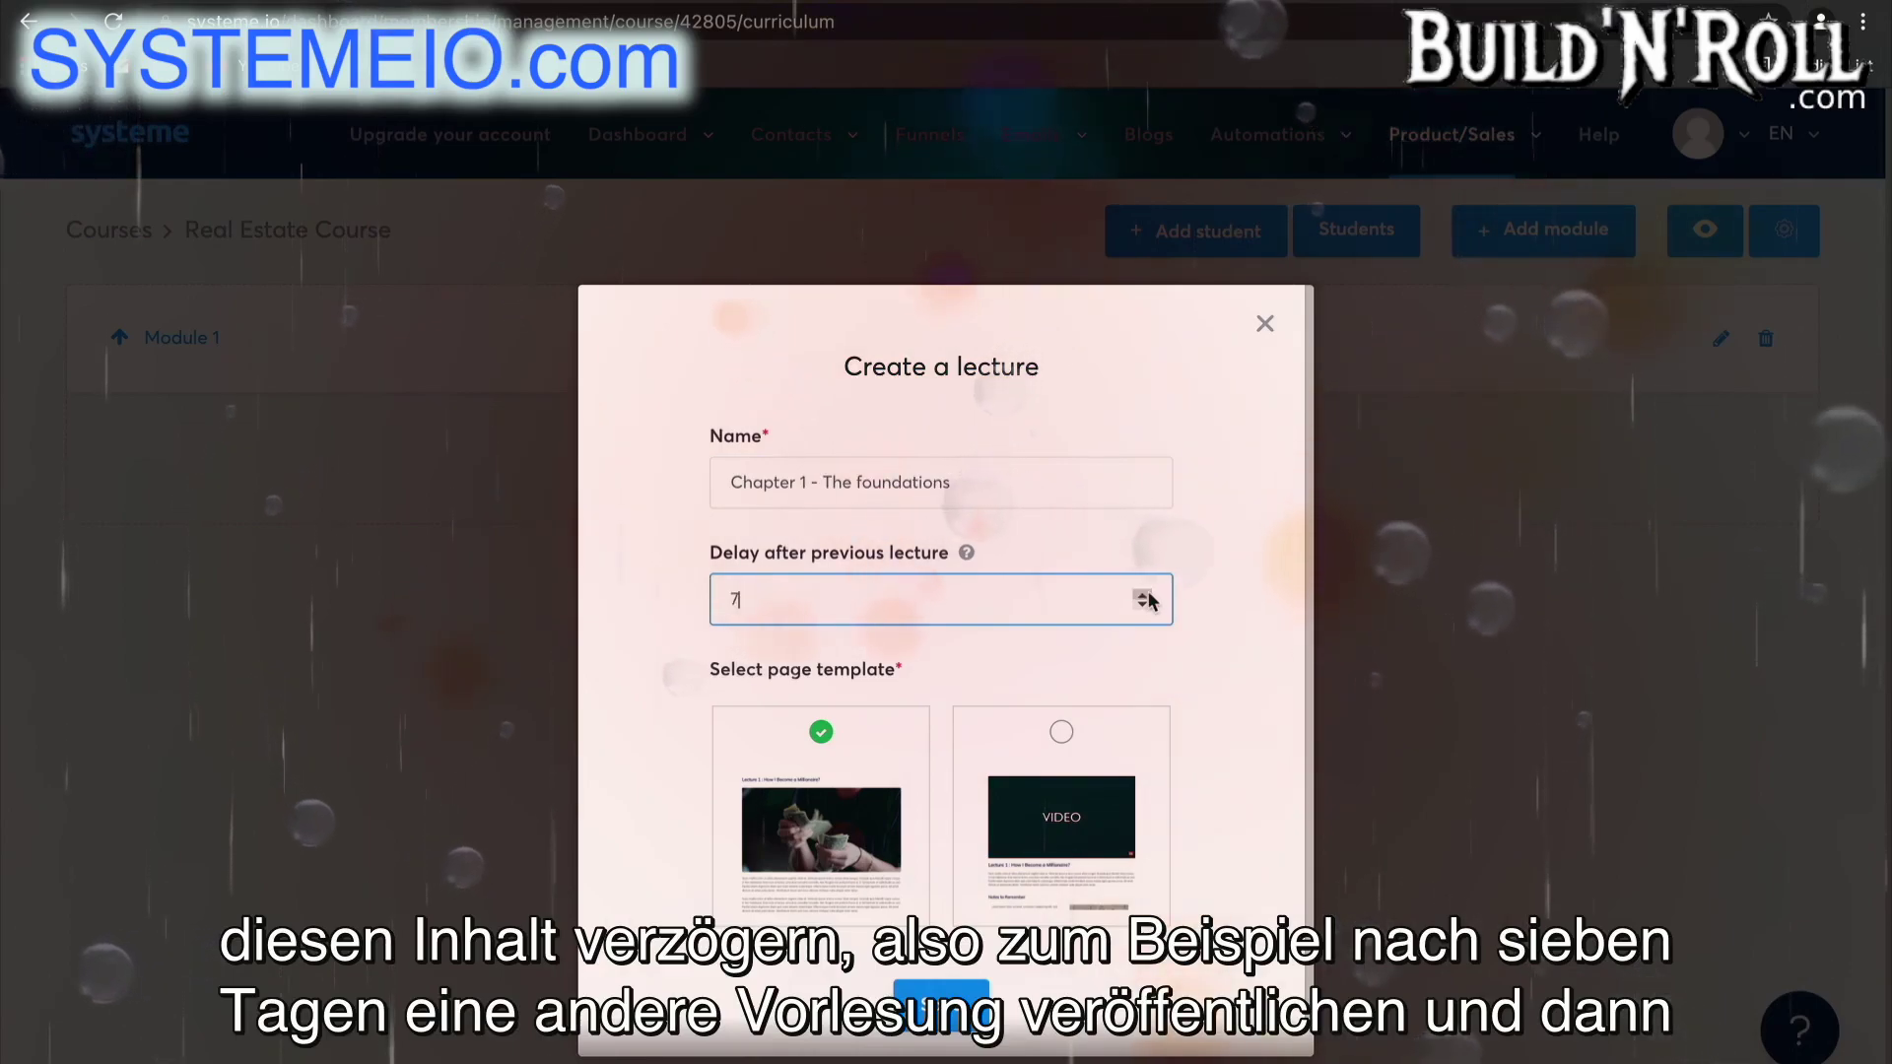
left_click(1219, 632)
scroll(1145, 762, "down", 1)
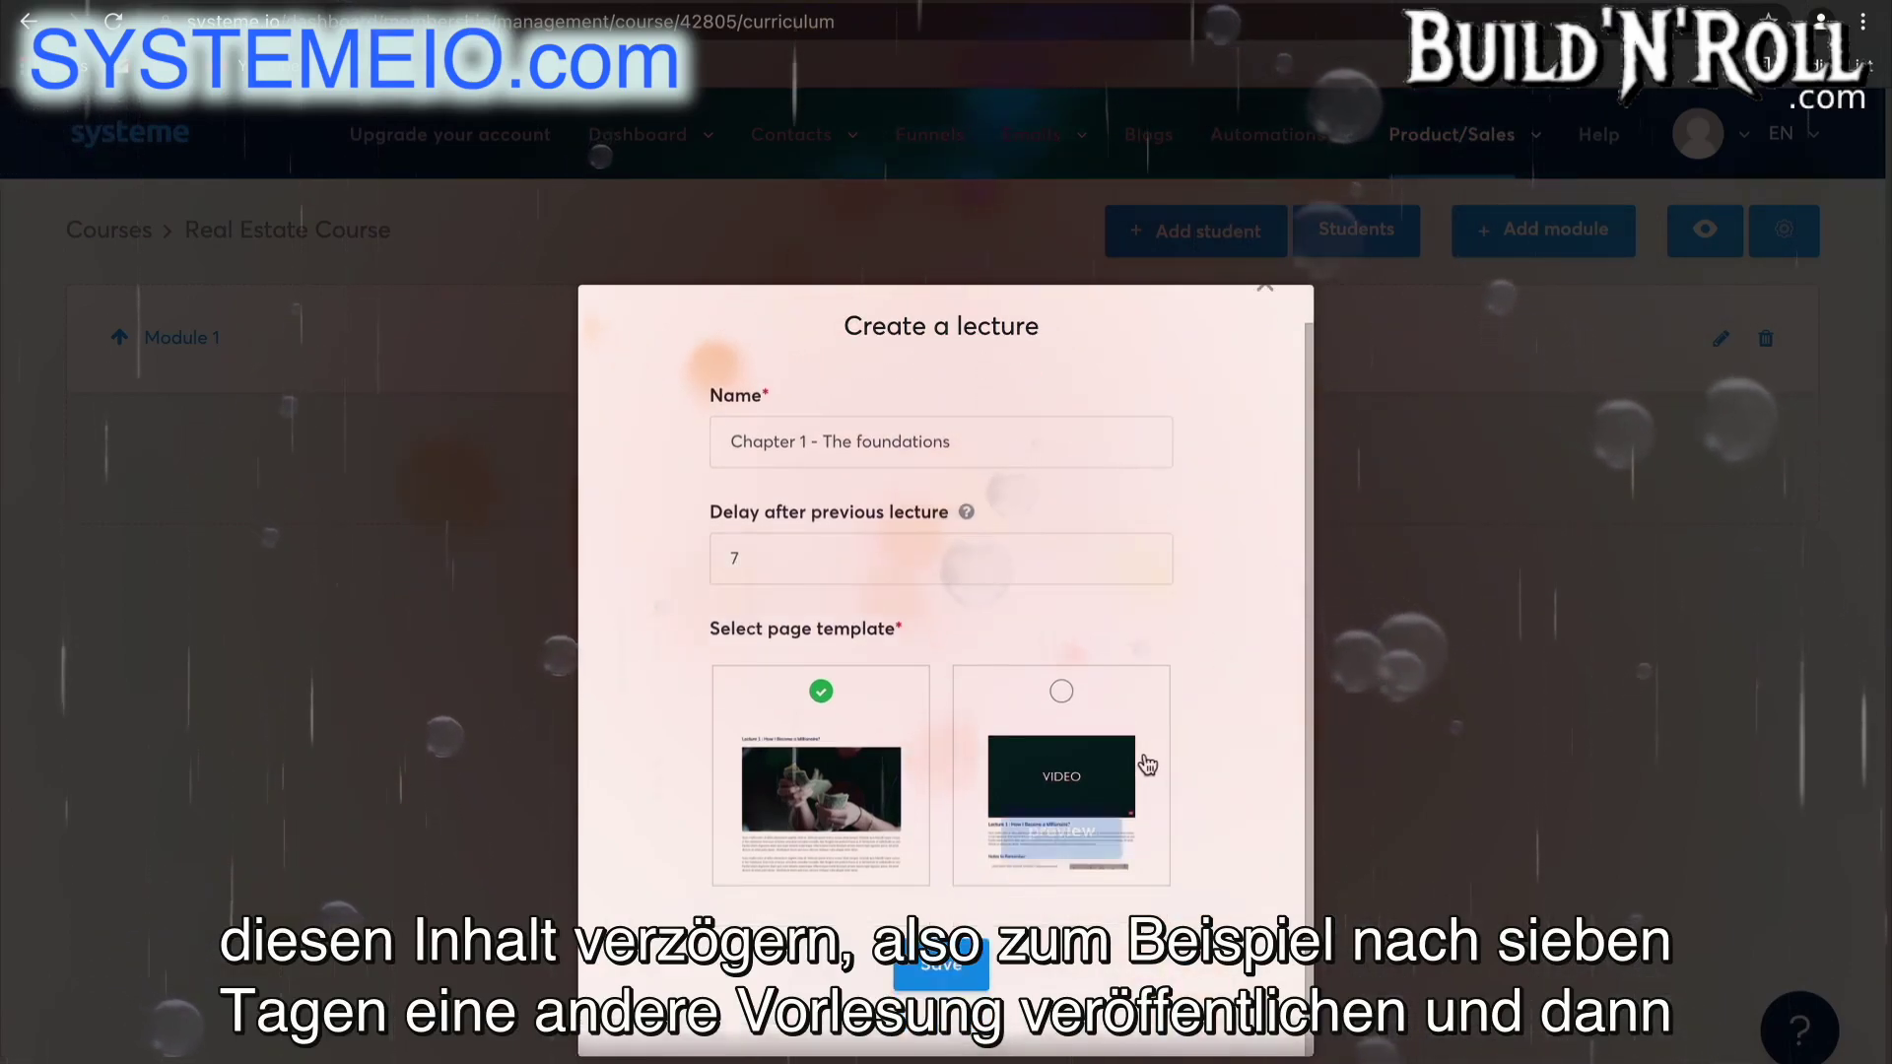
left_click(1061, 694)
left_click(948, 974)
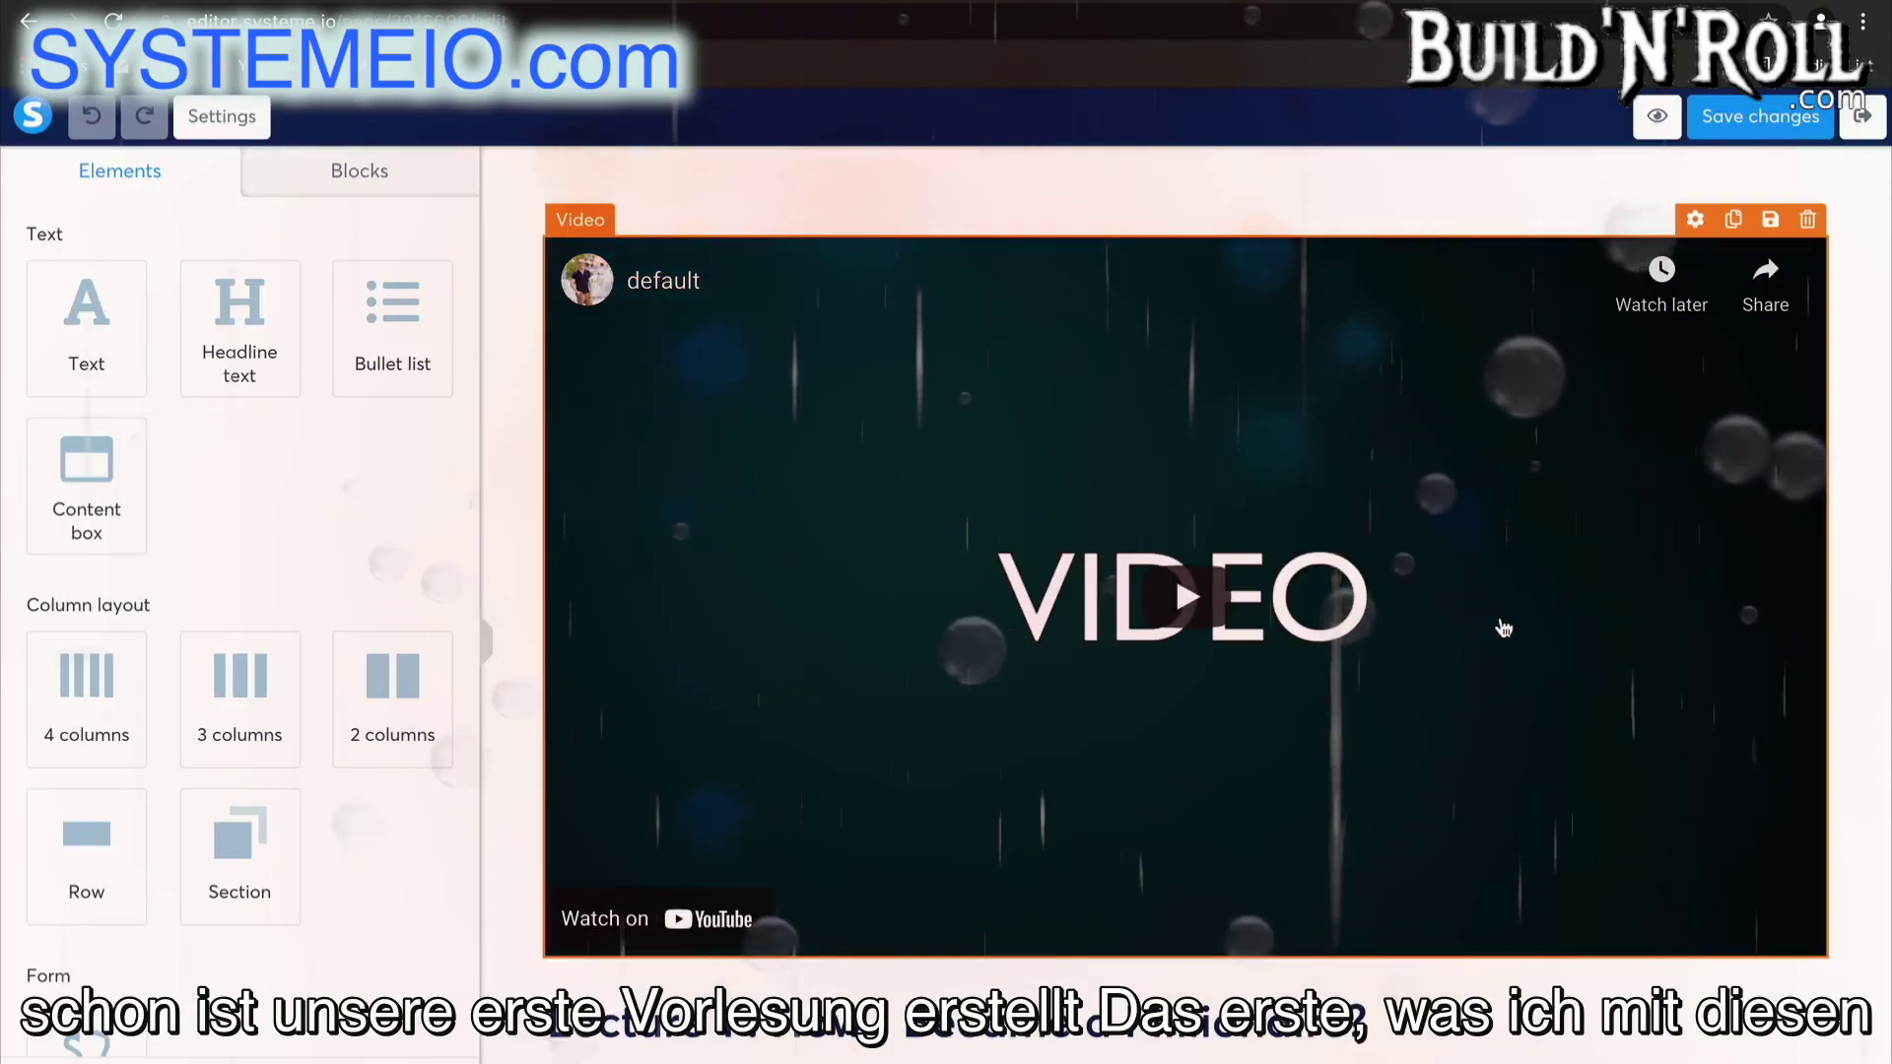
- Move the "Lecture 1 : How I Became a Millionaire?" headline above the video on the lecture page
scroll(1502, 627, "down", 4)
scroll(1502, 627, "up", 3)
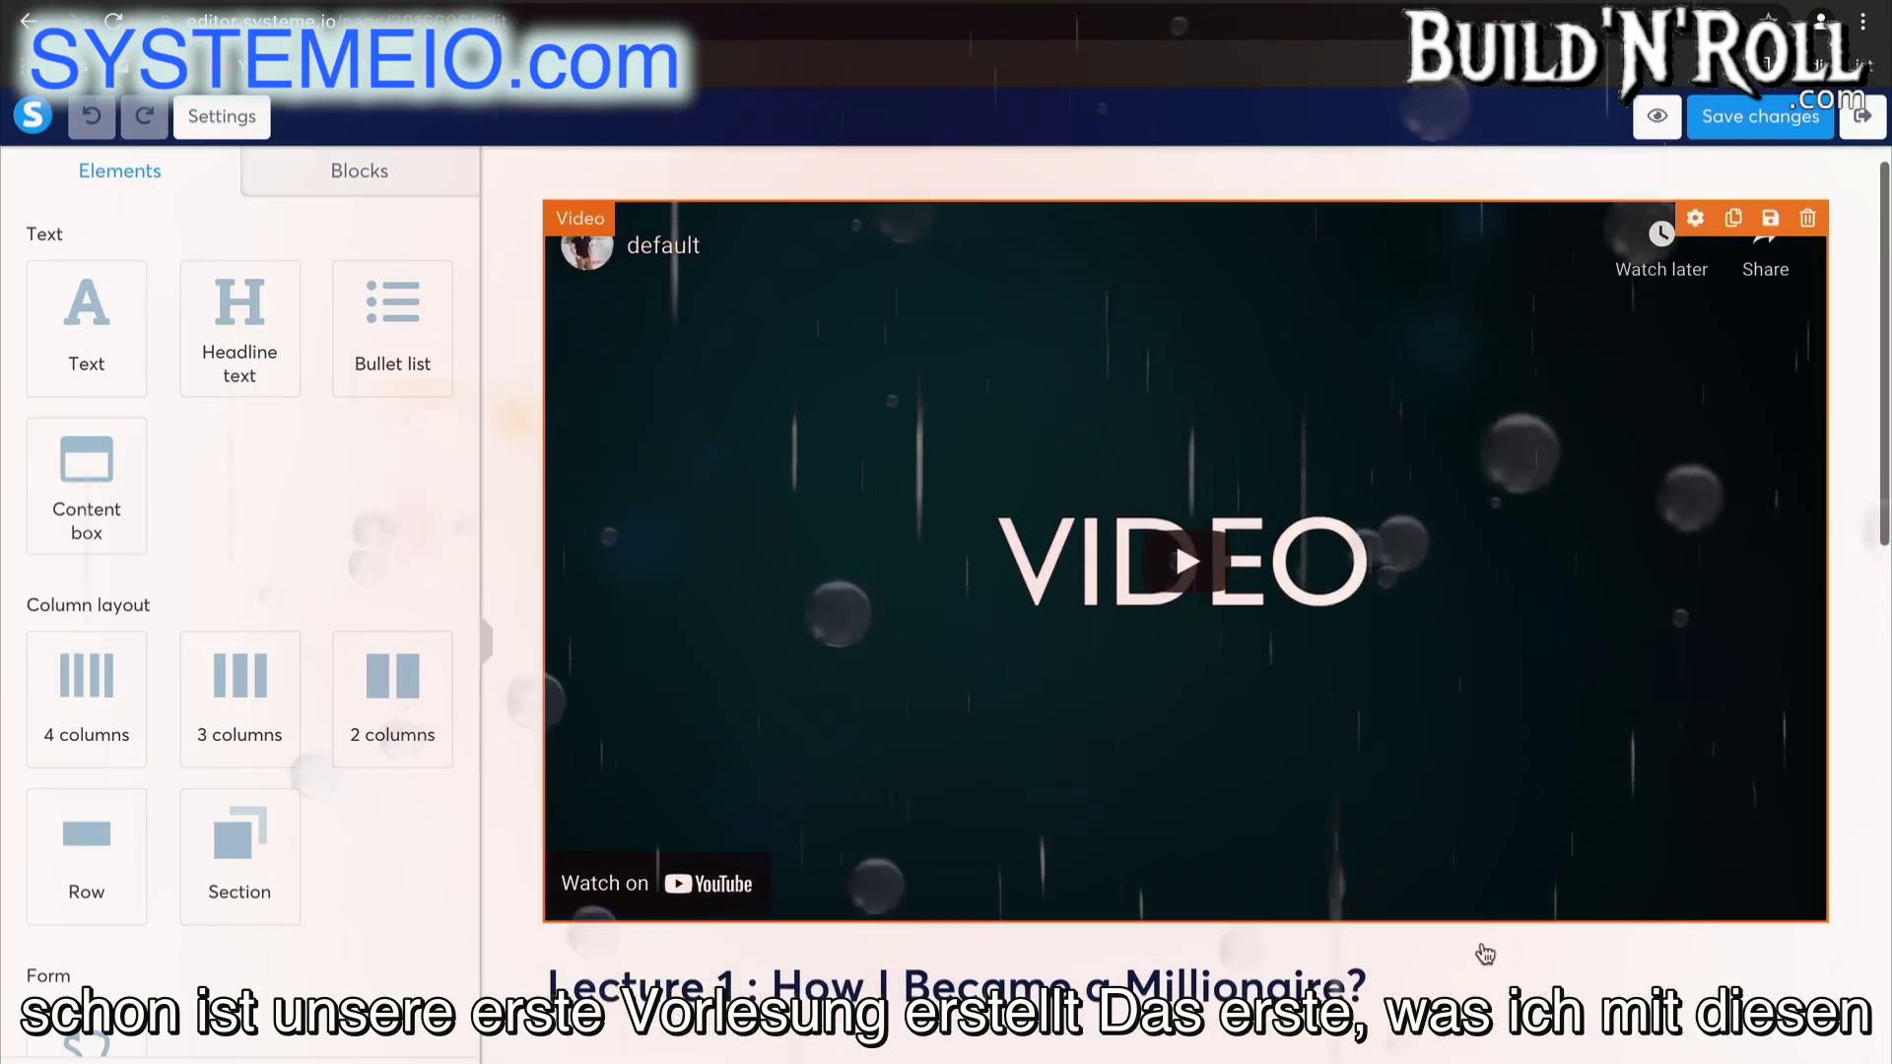
left_click_drag(1451, 988, 1411, 256)
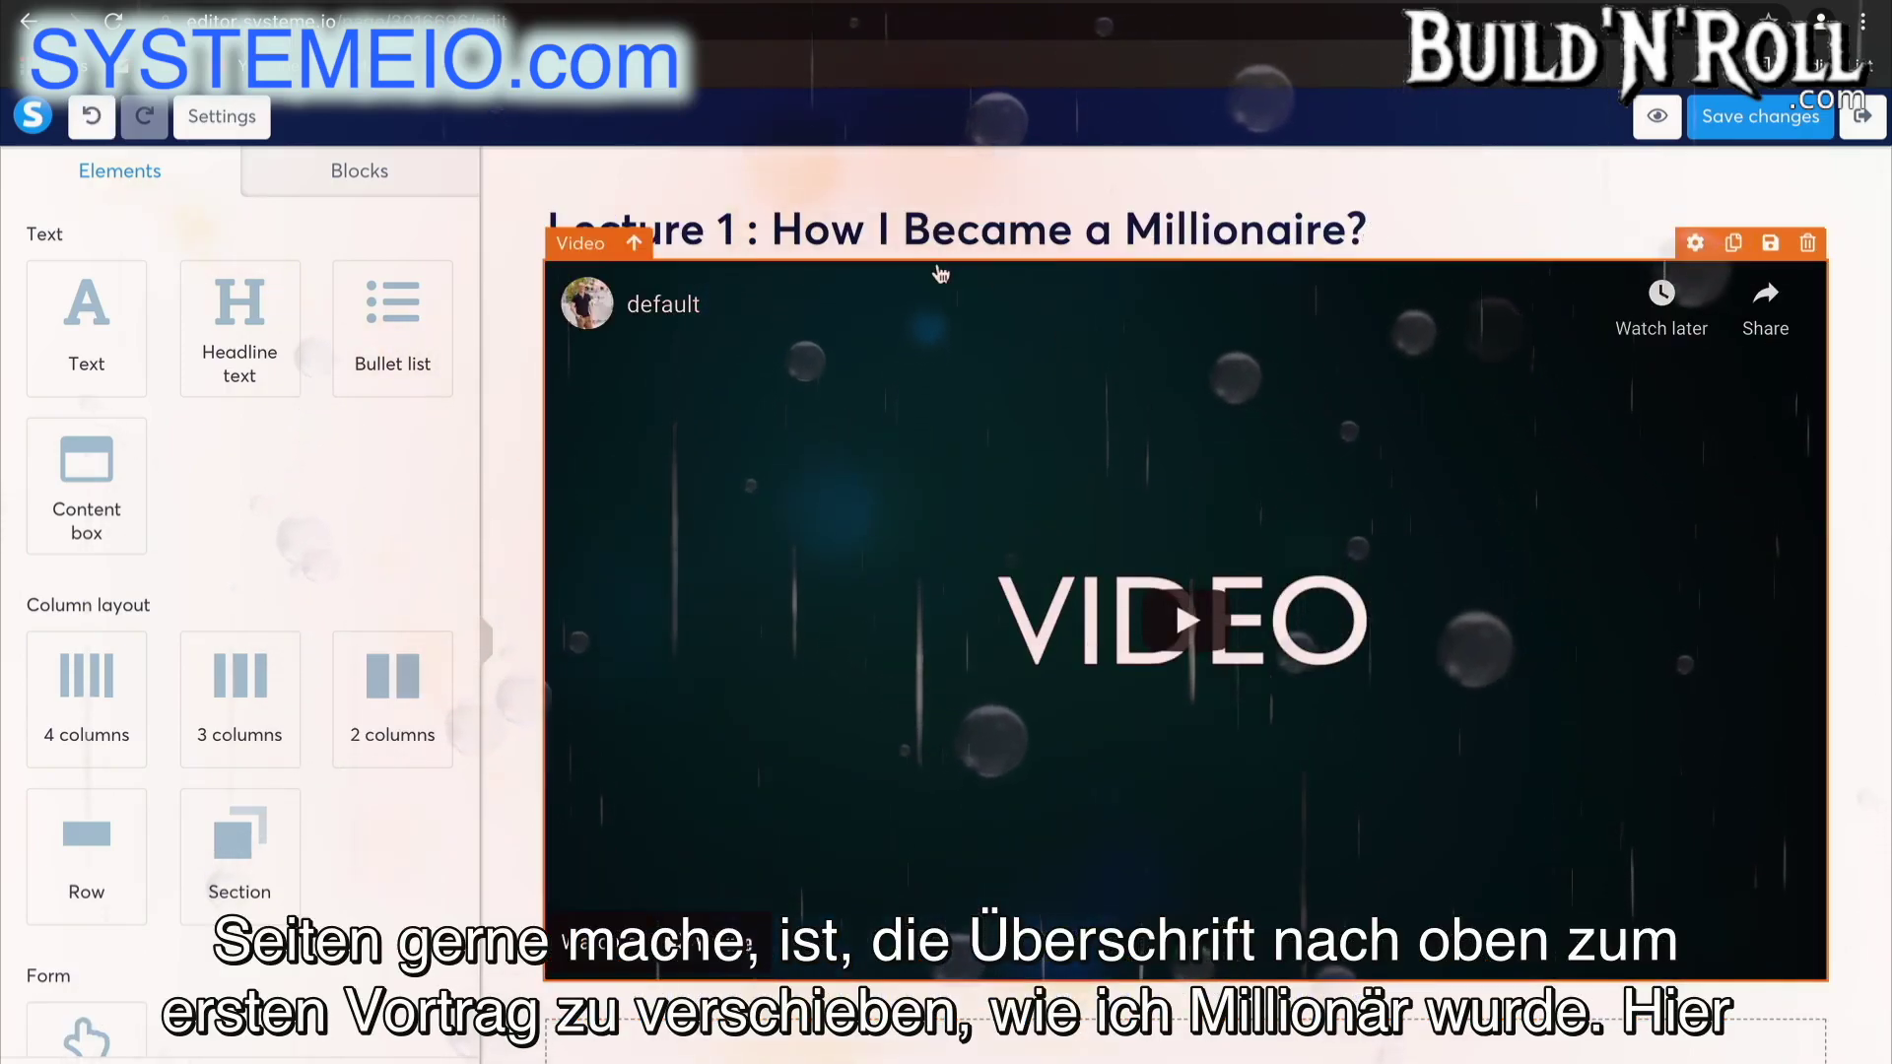
- Replace the placeholder paragraph below the video with the text "Resources:"
scroll(1173, 258, "down", 4)
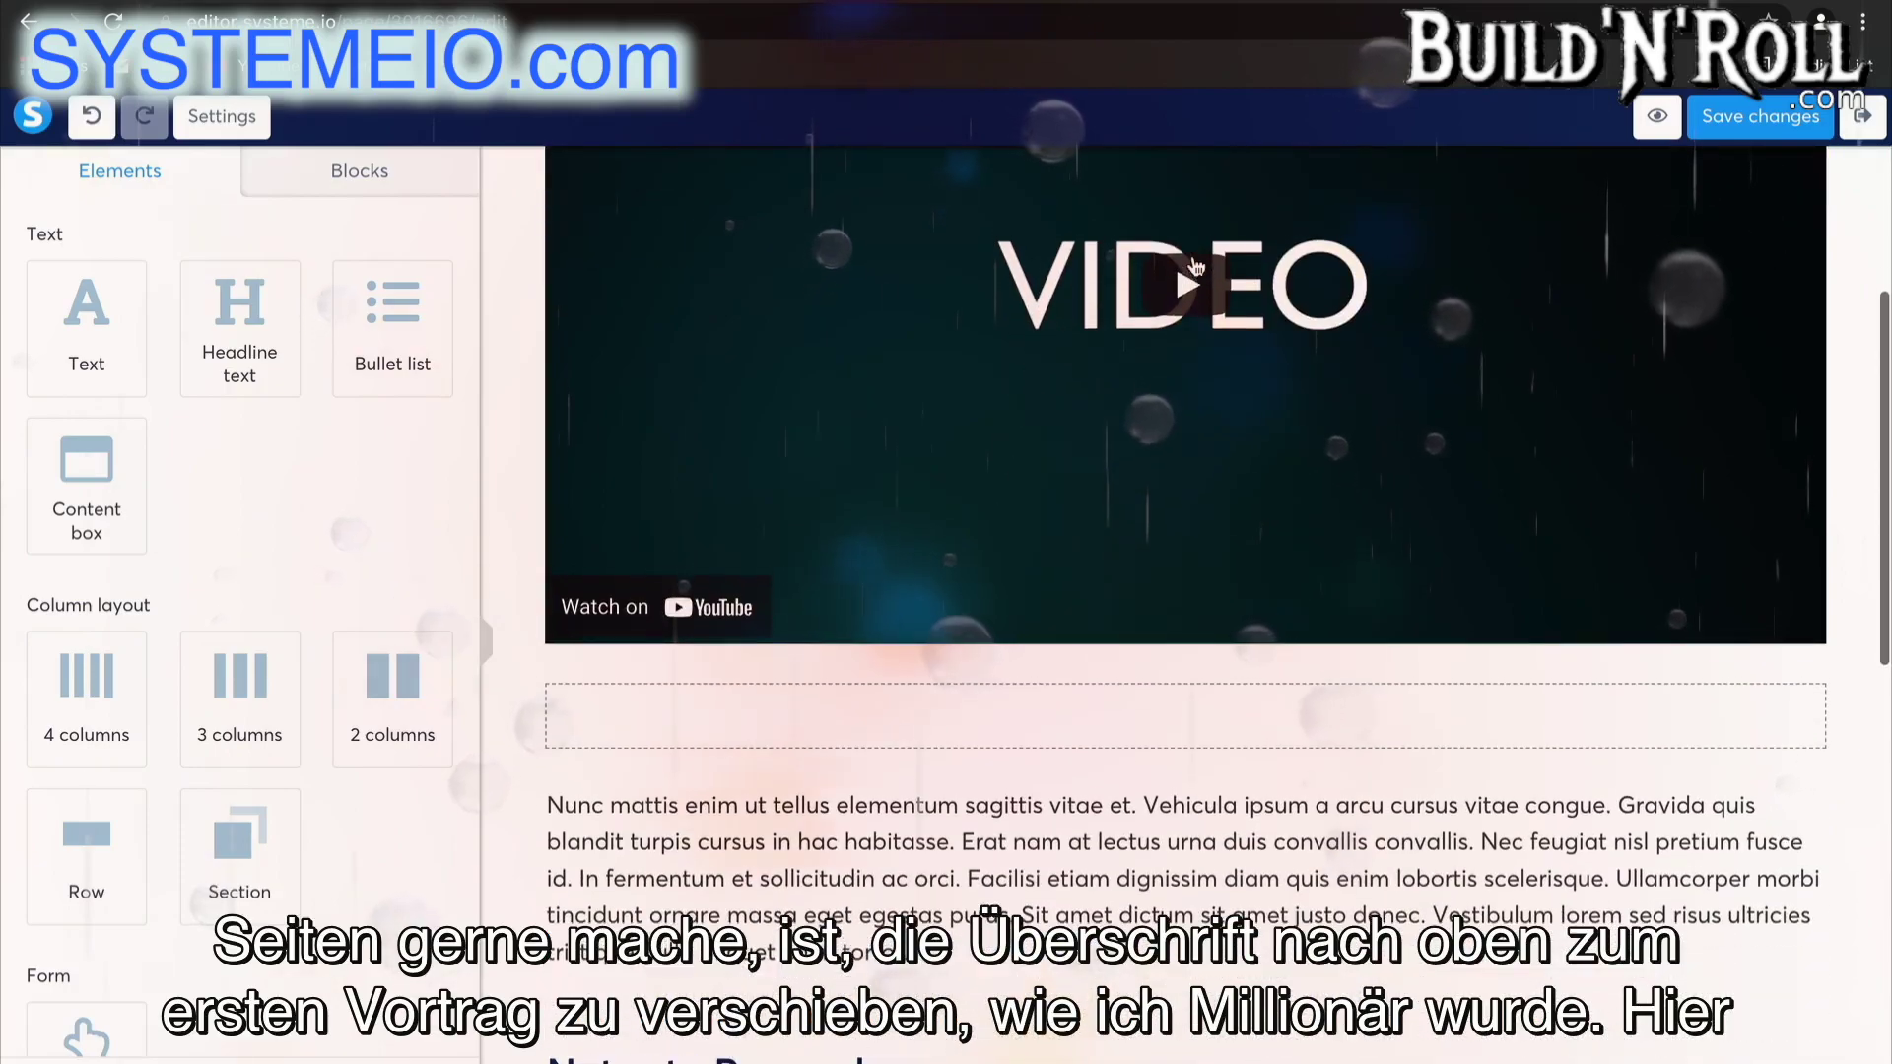
scroll(1173, 258, "up", 3)
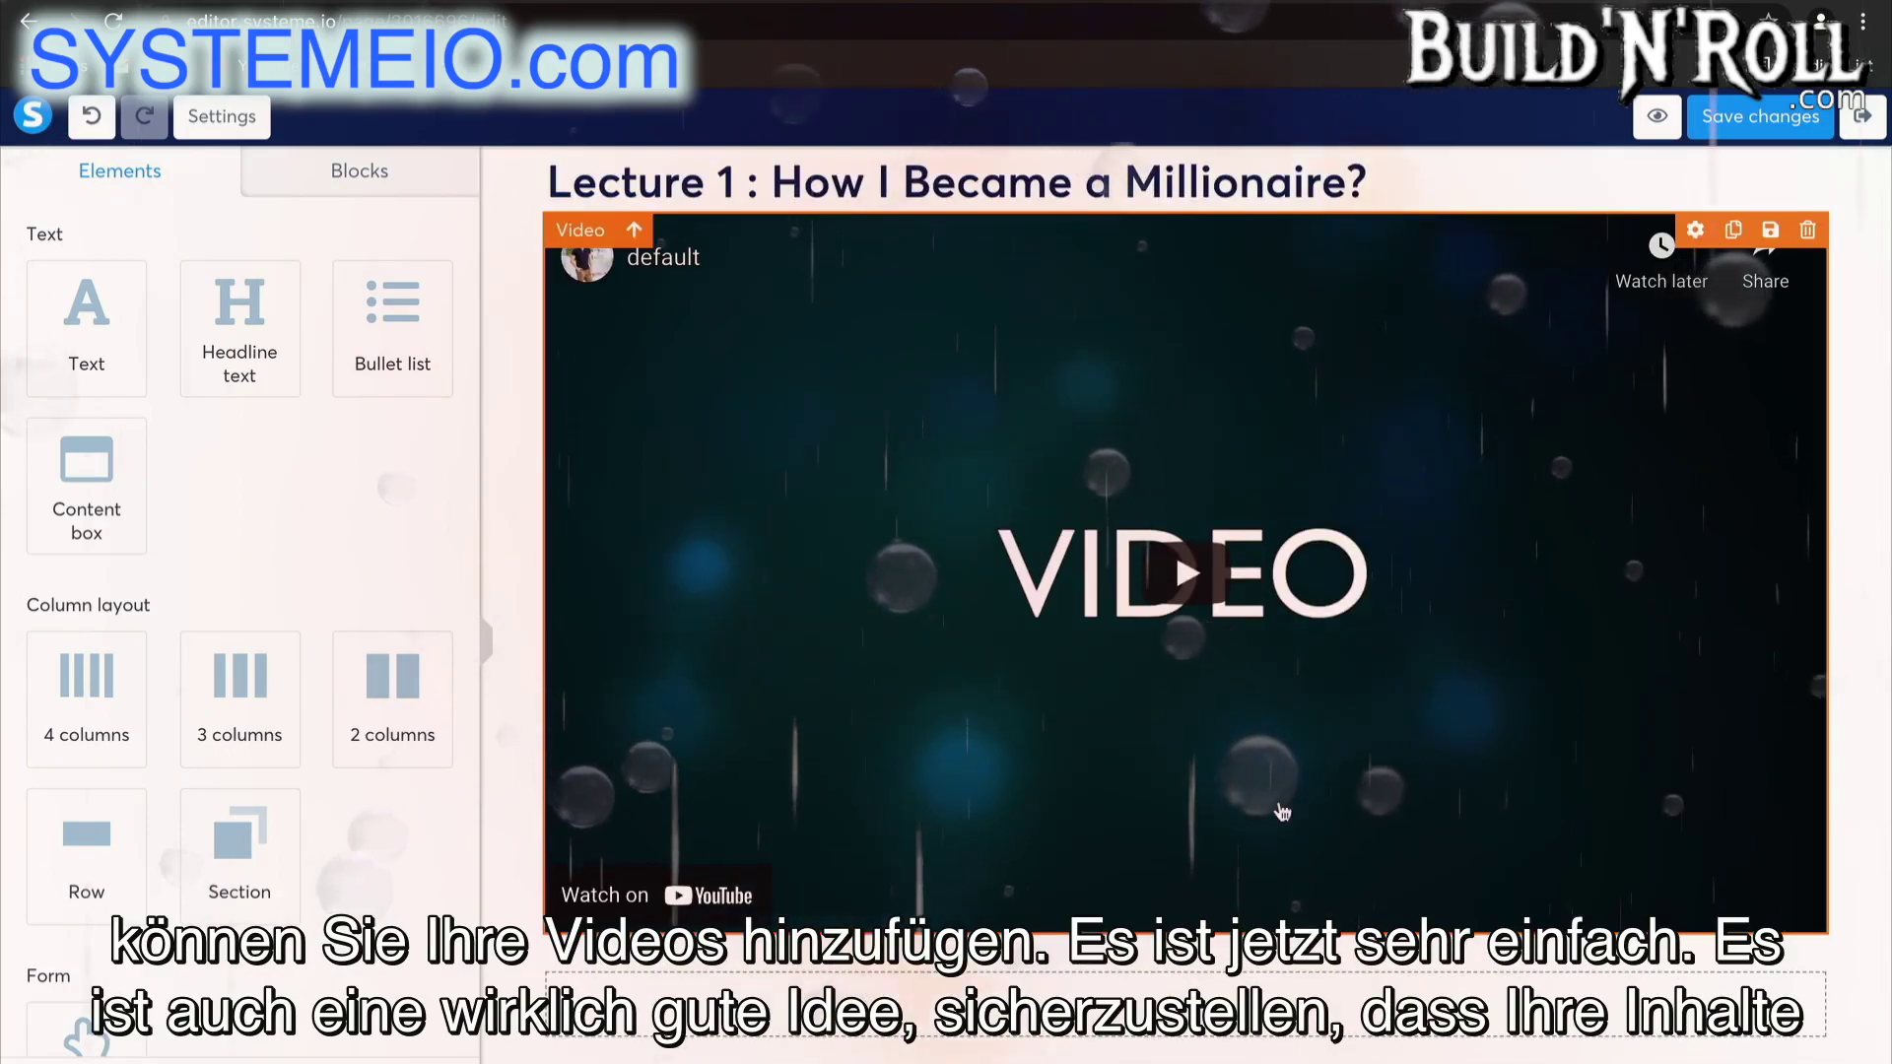
scroll(1479, 767, "down", 5)
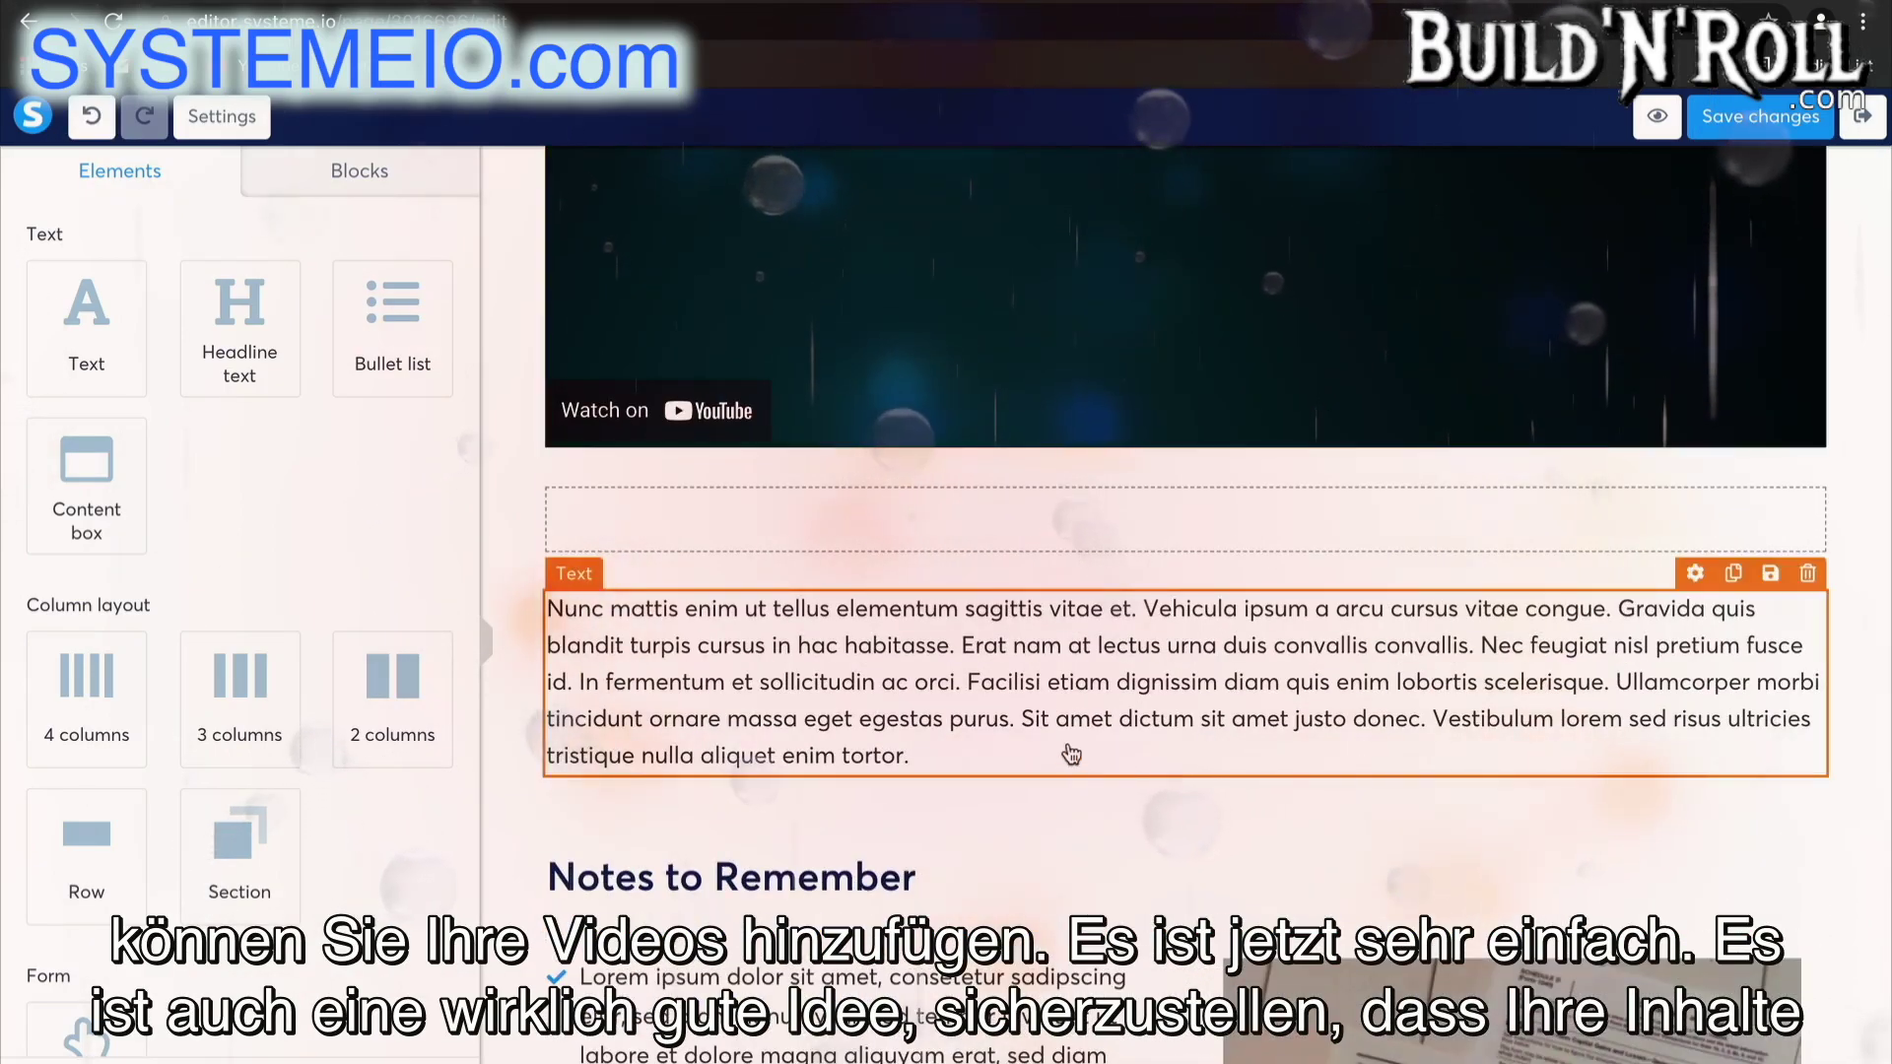
left_click(976, 764)
left_click_drag(911, 757, 537, 616)
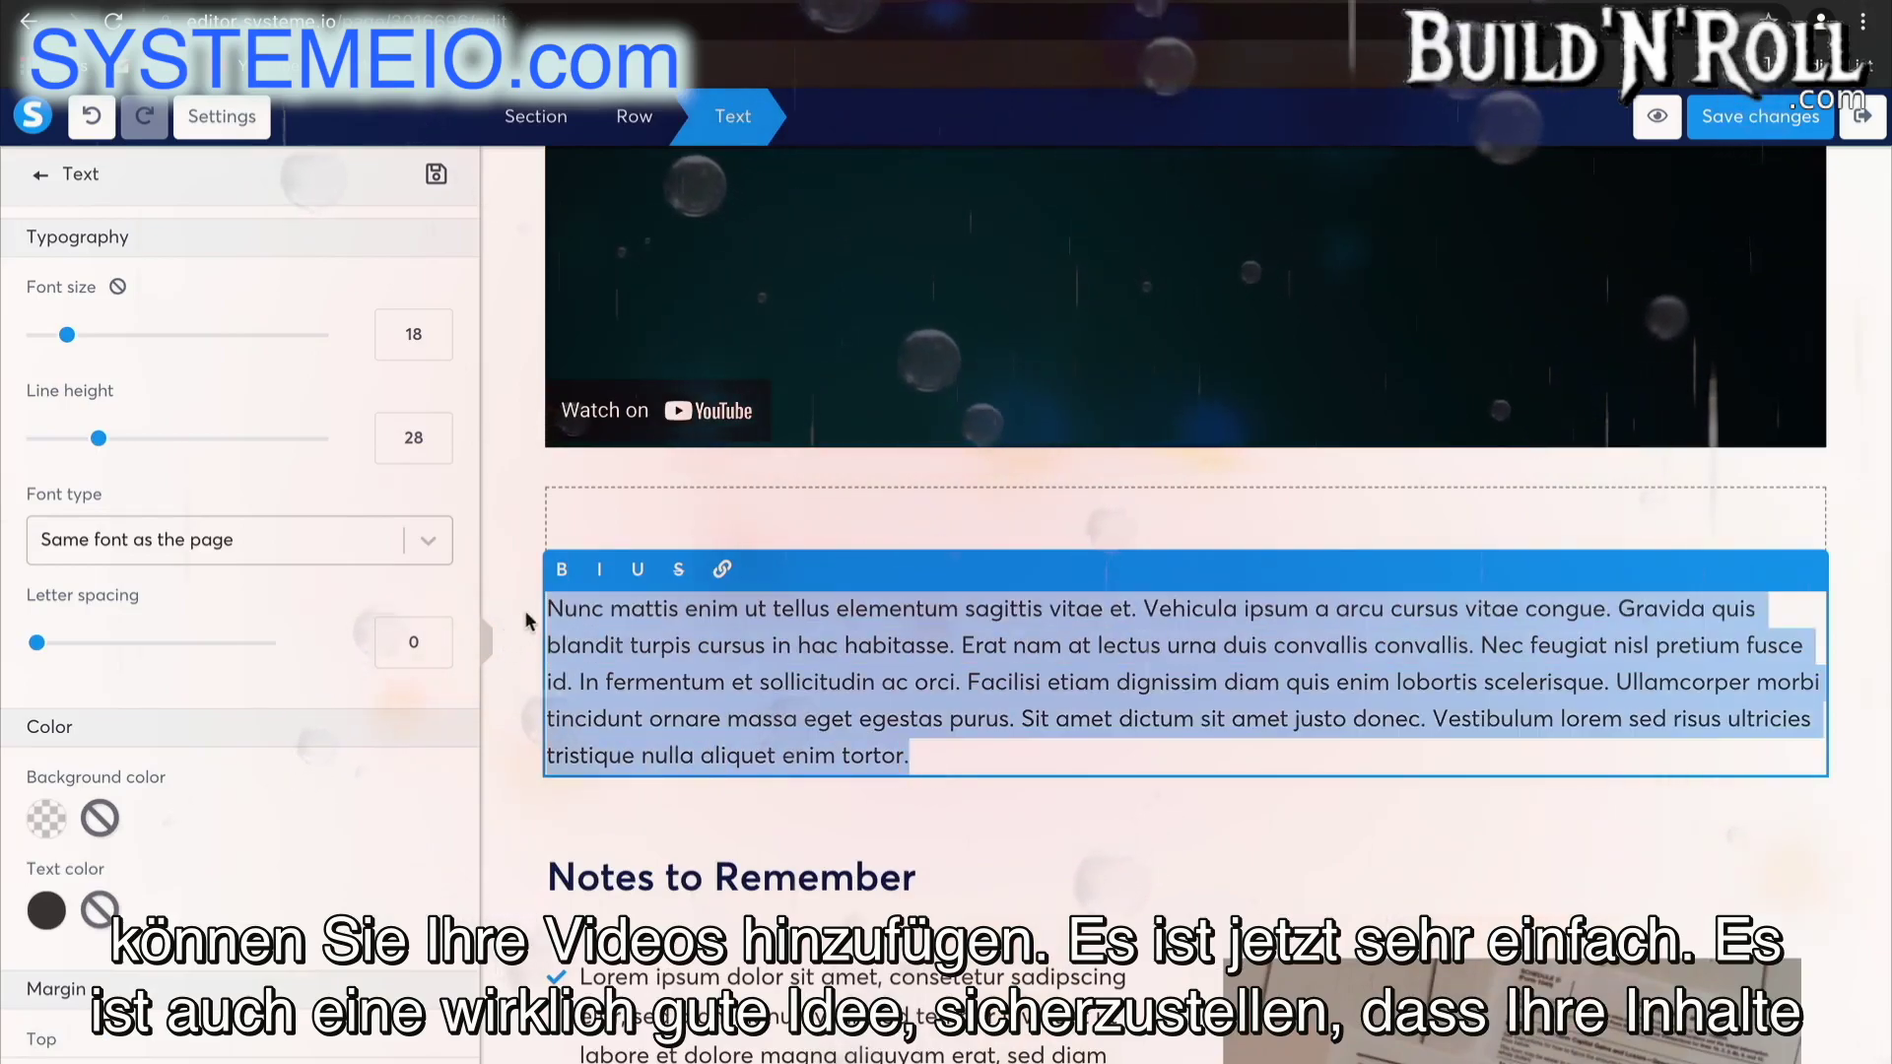
key("BackSpace")
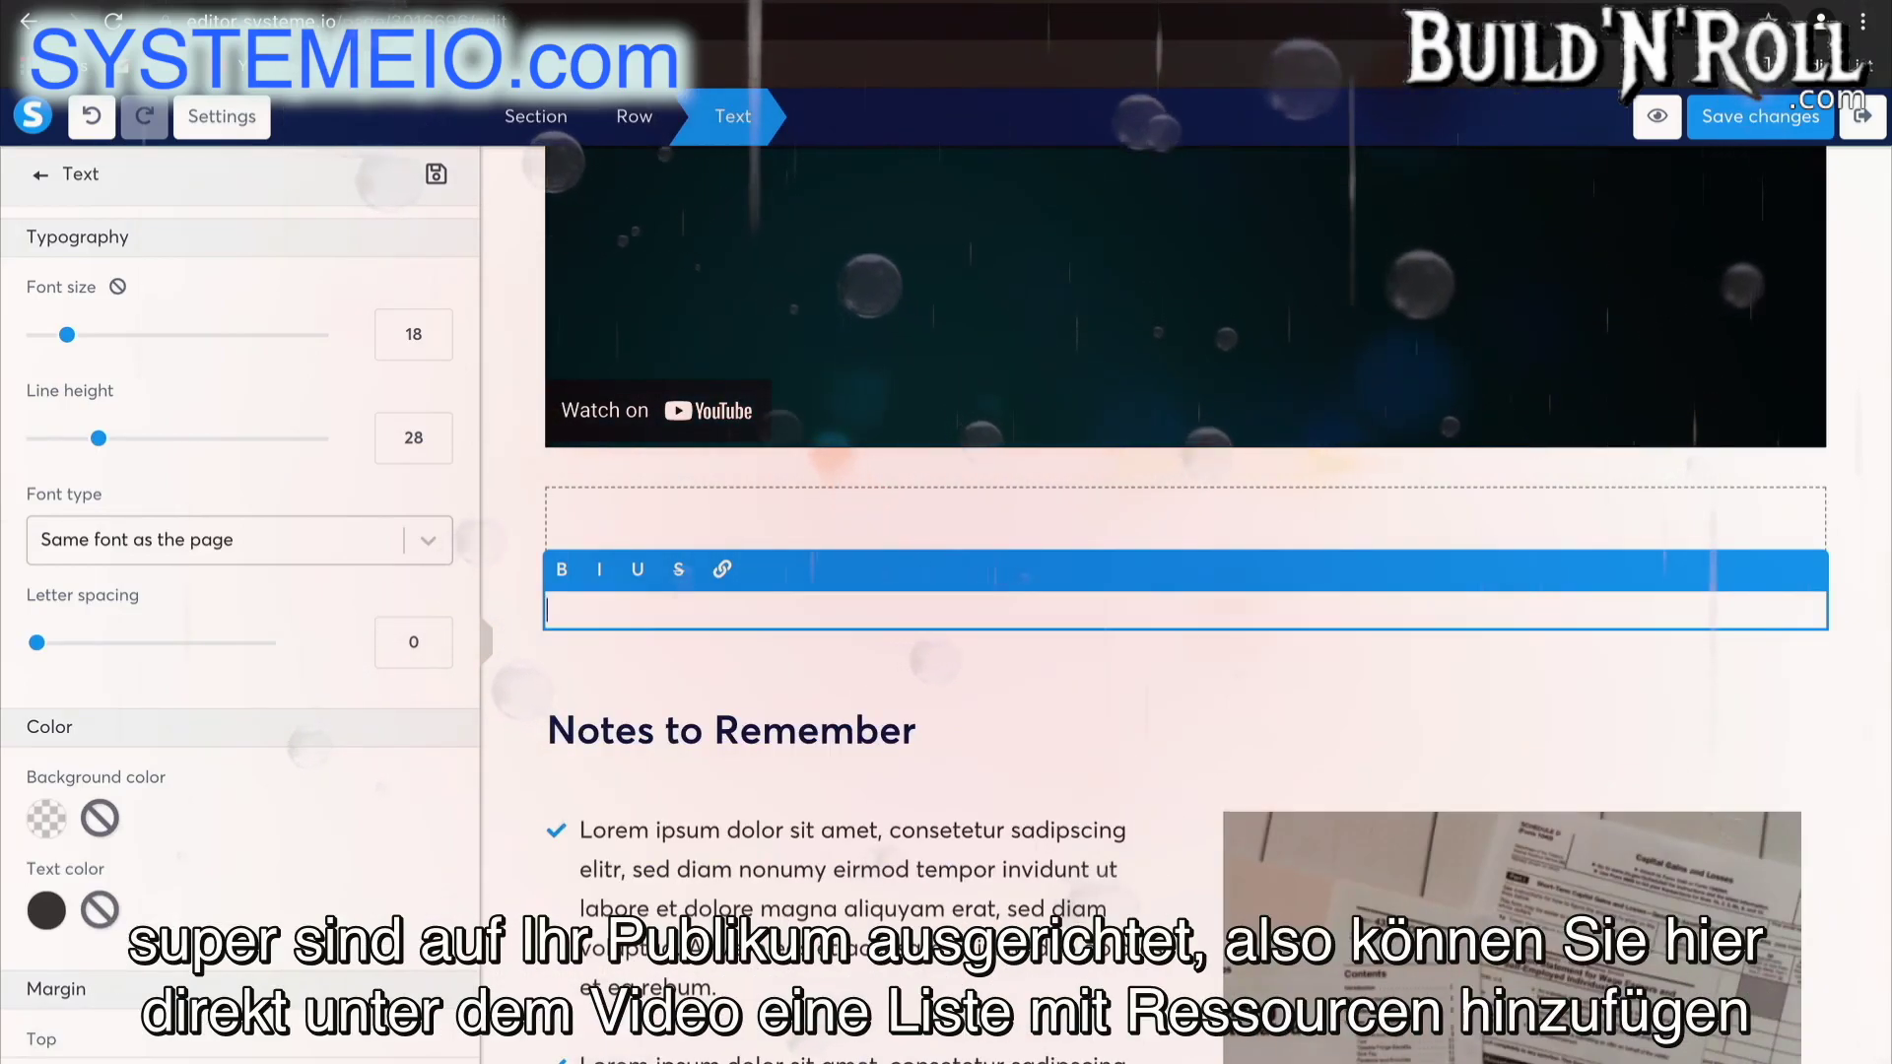
type("Re")
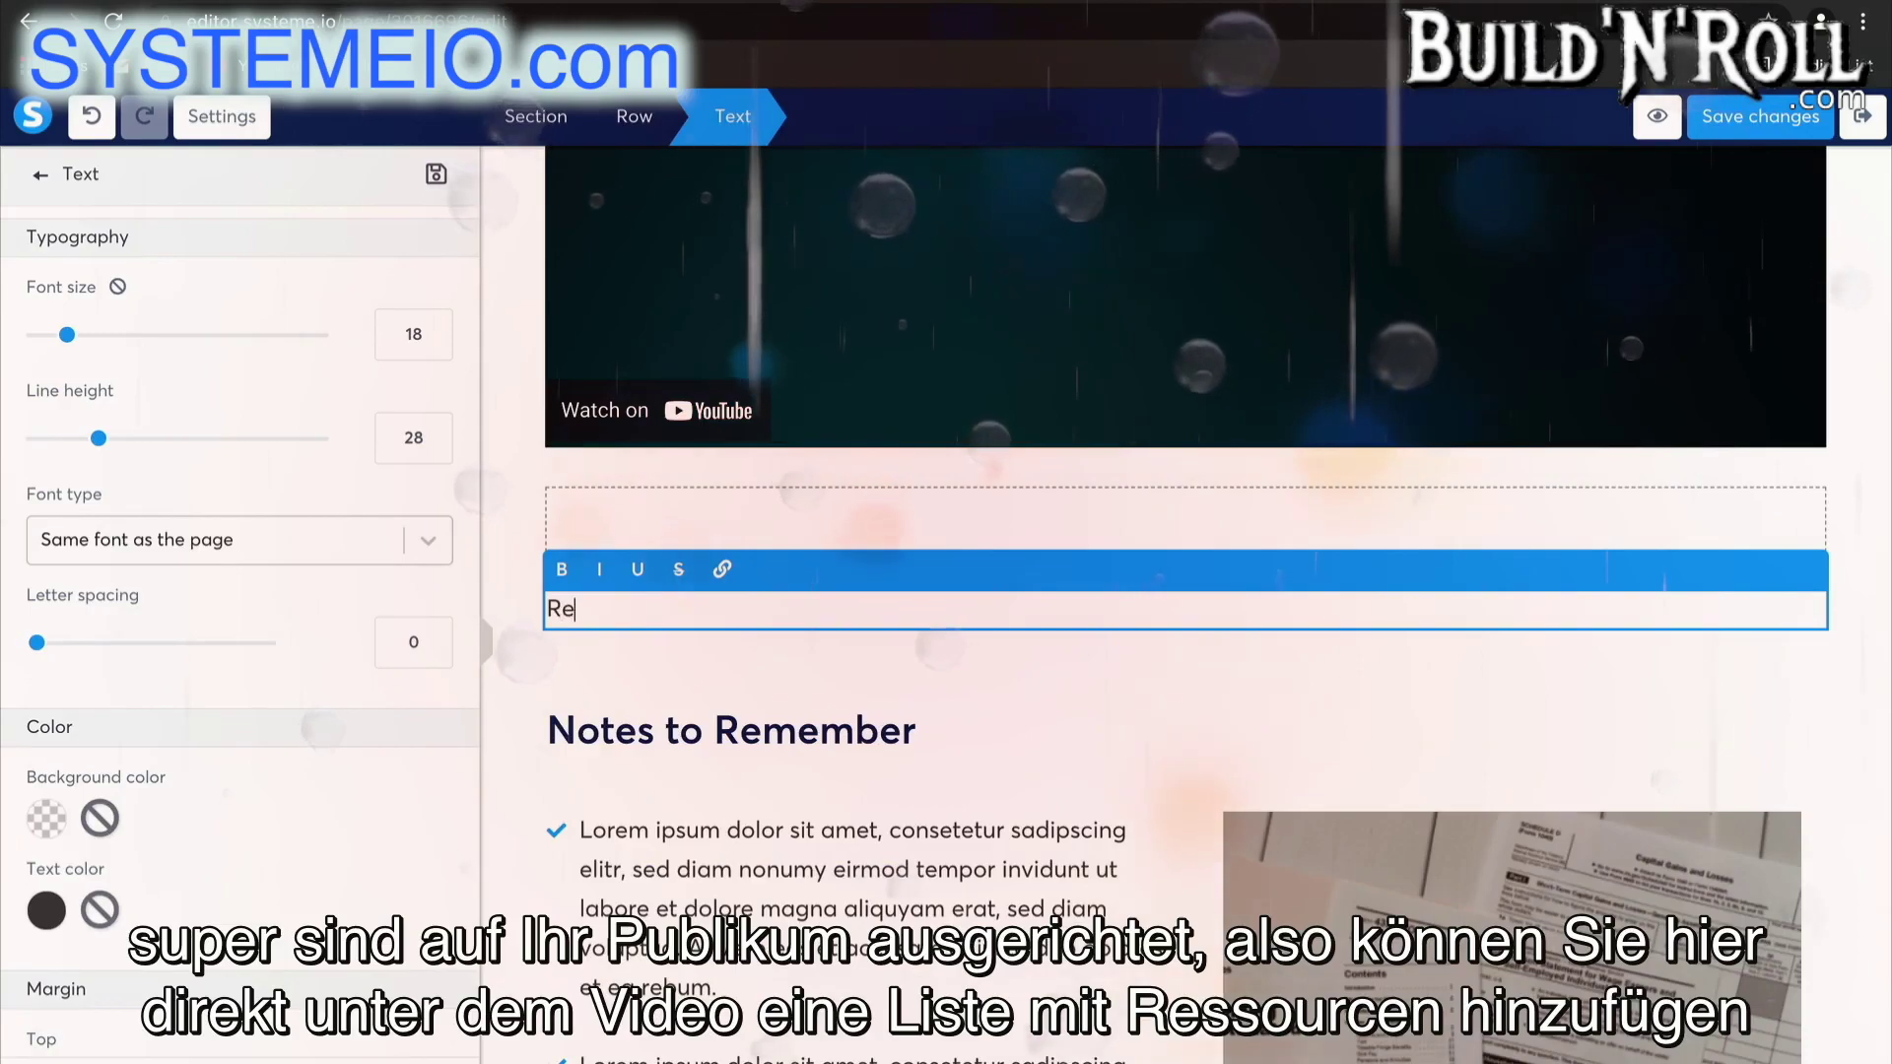
type("sources:")
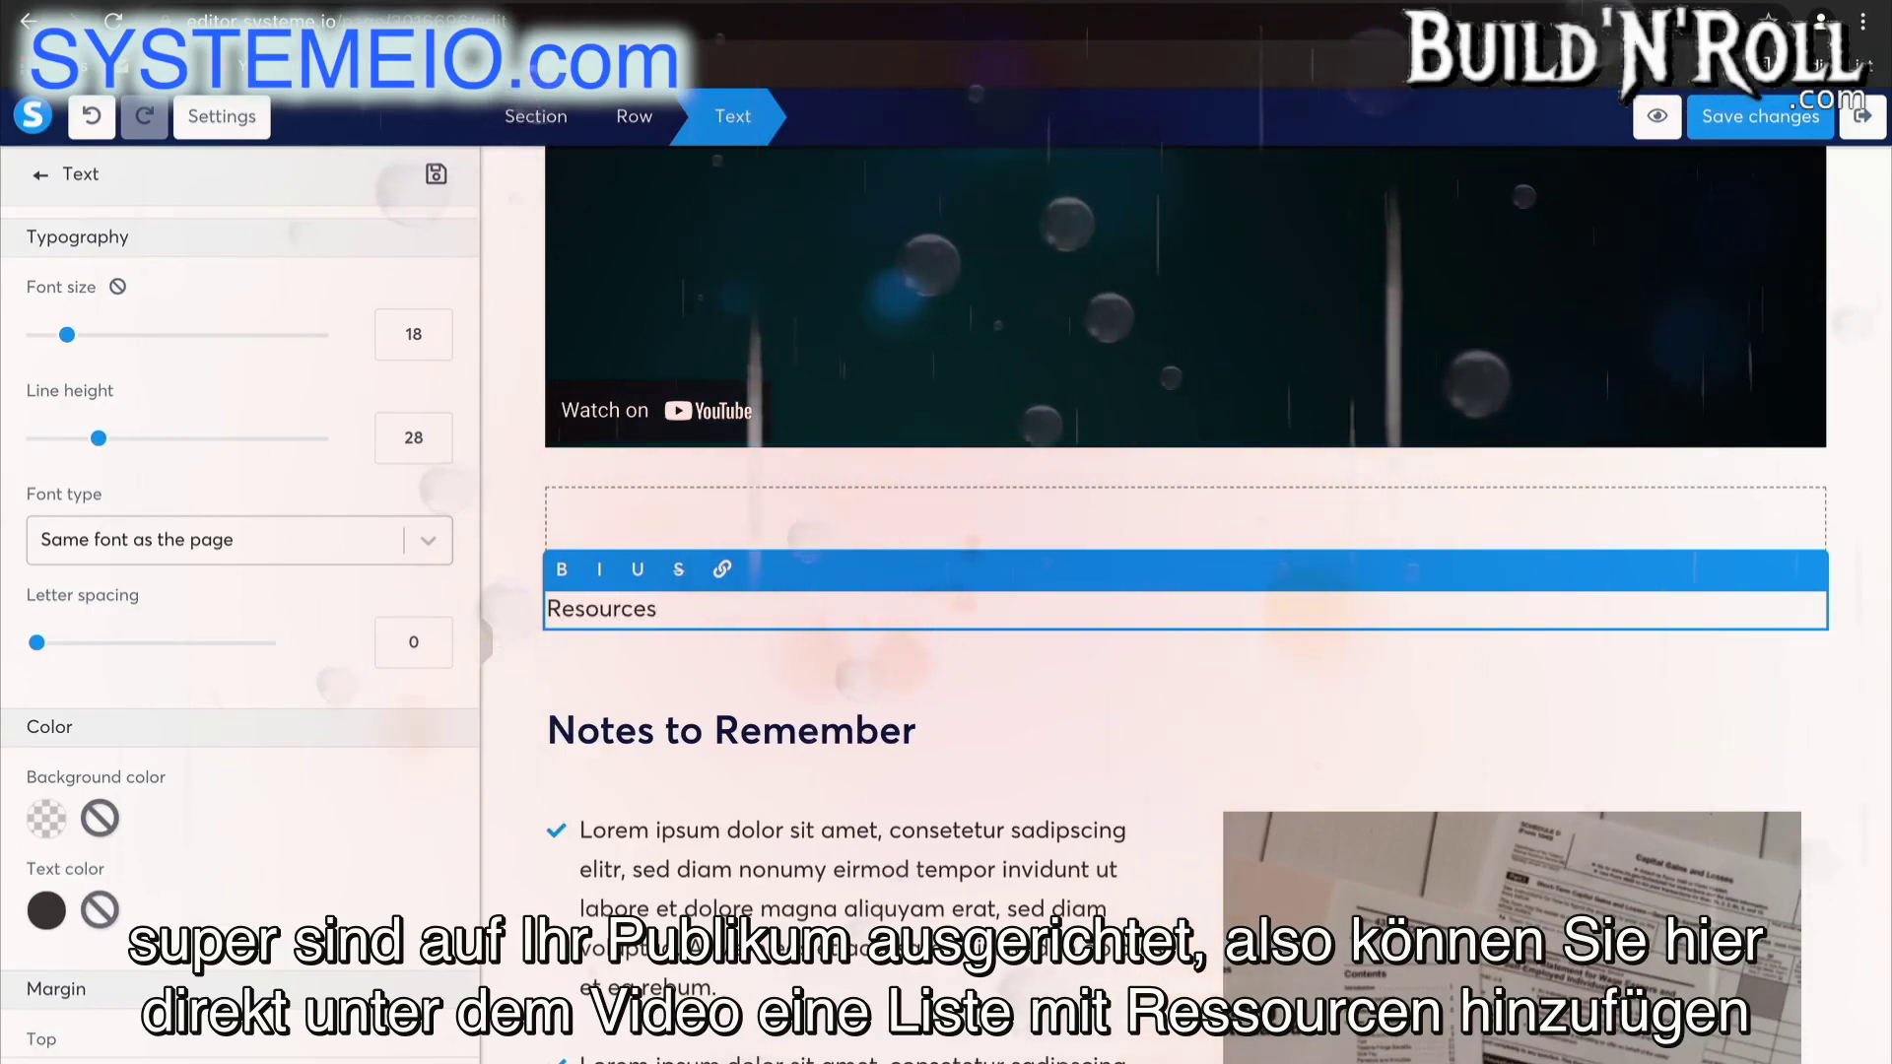
left_click(722, 654)
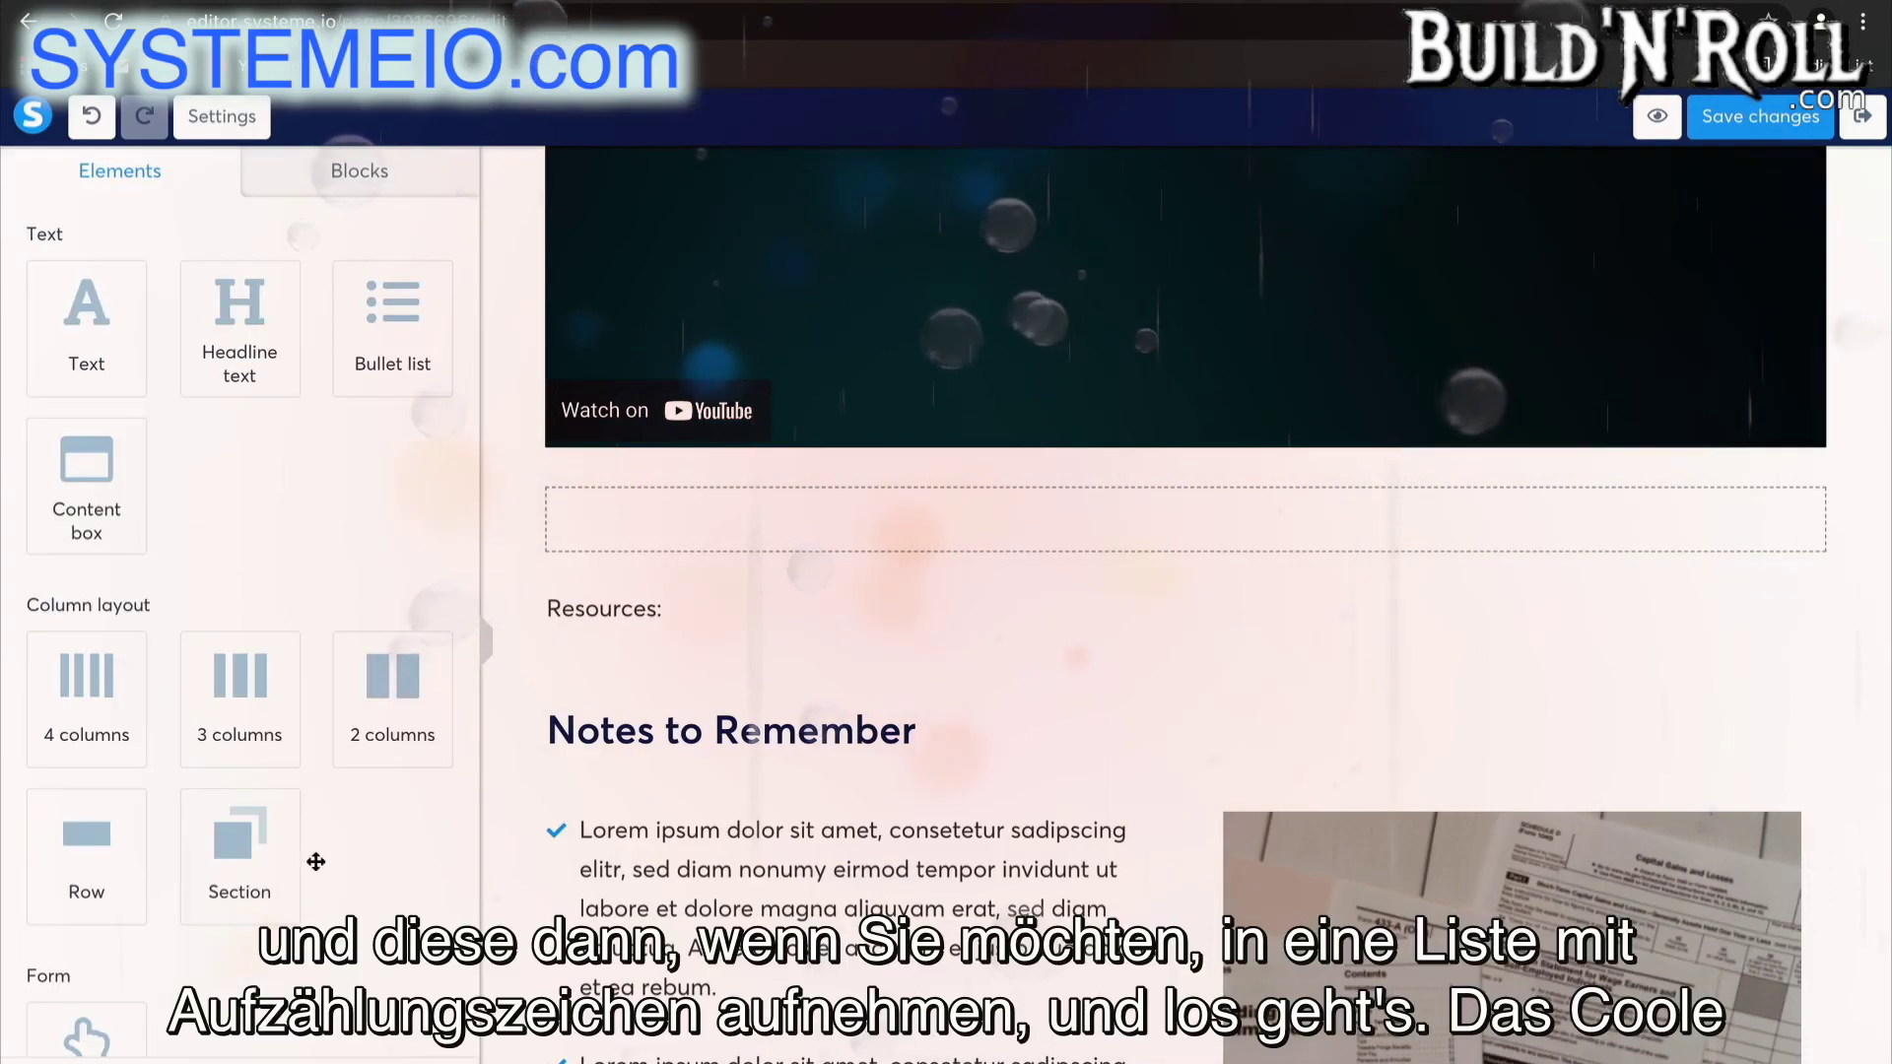
- Insert a bullet list element directly below the "Resources:" text
scroll(296, 827, "down", 4)
scroll(320, 884, "up", 3)
scroll(320, 884, "up", 2)
left_click_drag(394, 335, 630, 635)
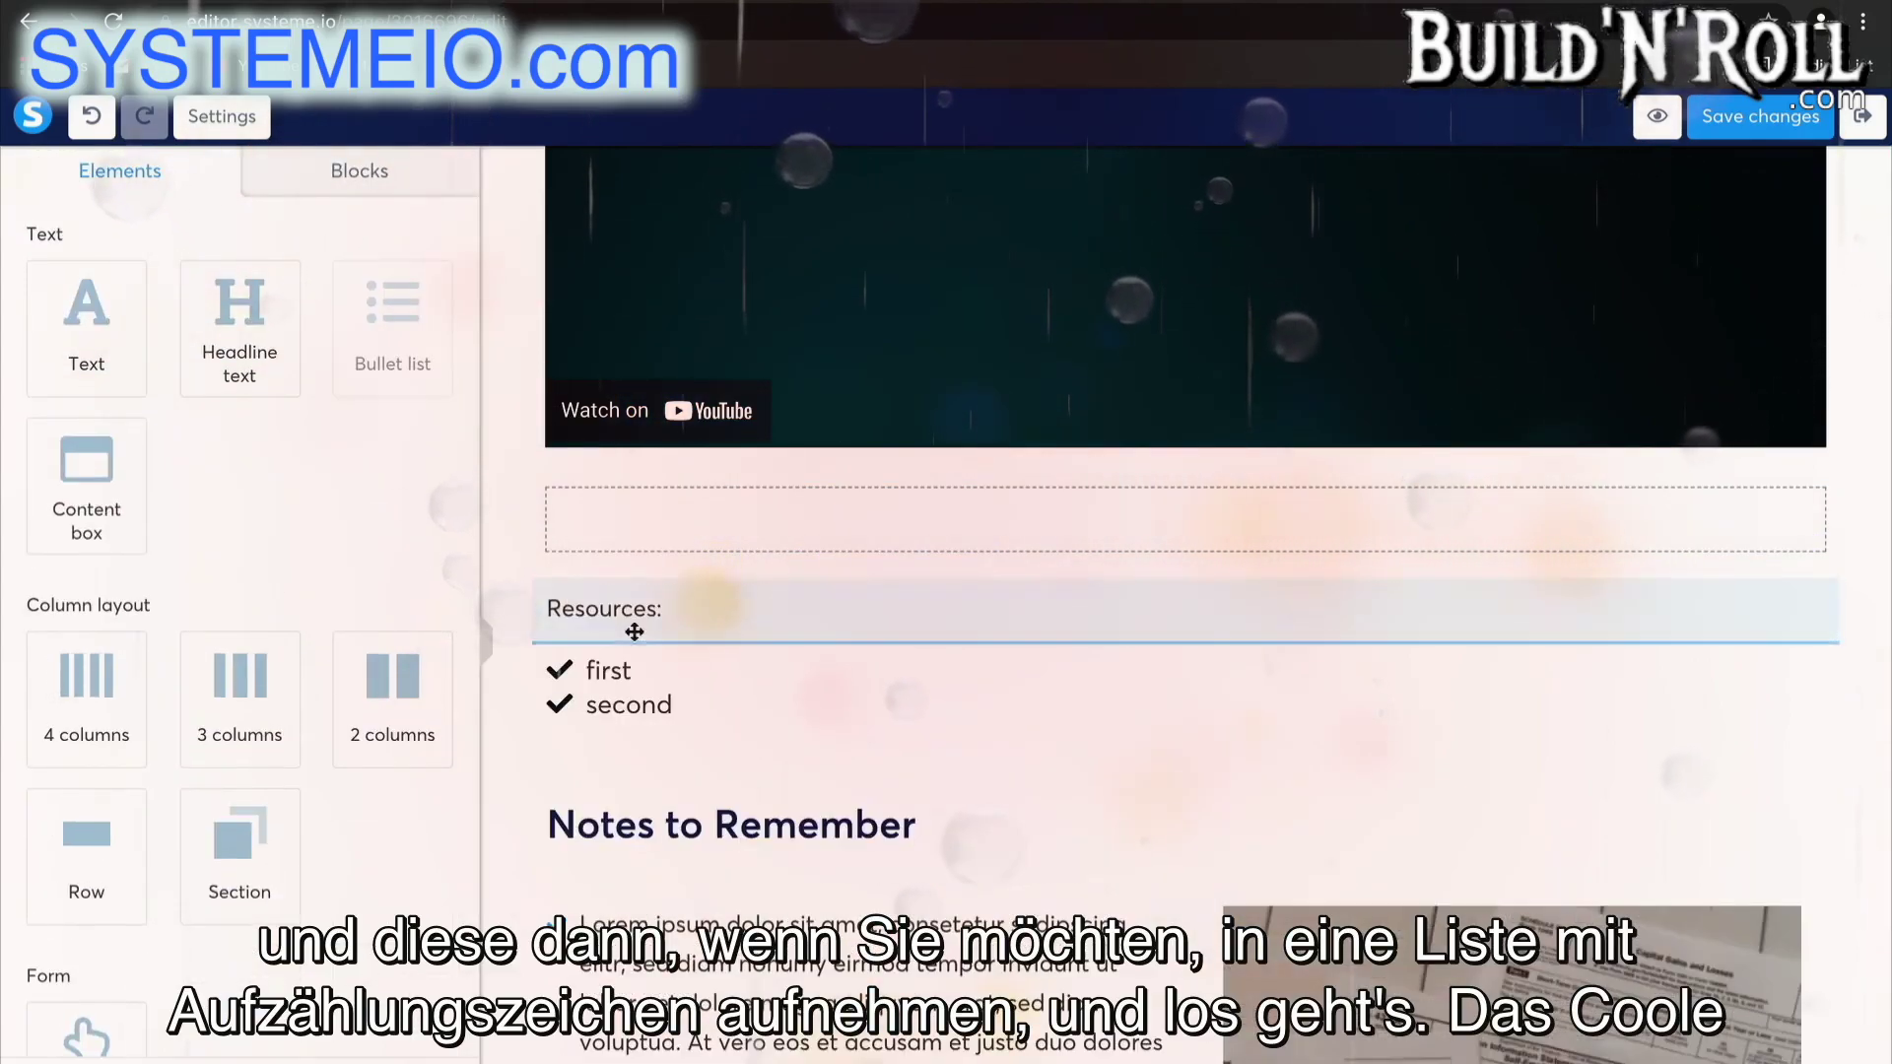
- Change the icon color of the new bulleted list to the default orange, F5A623
left_click(606, 673)
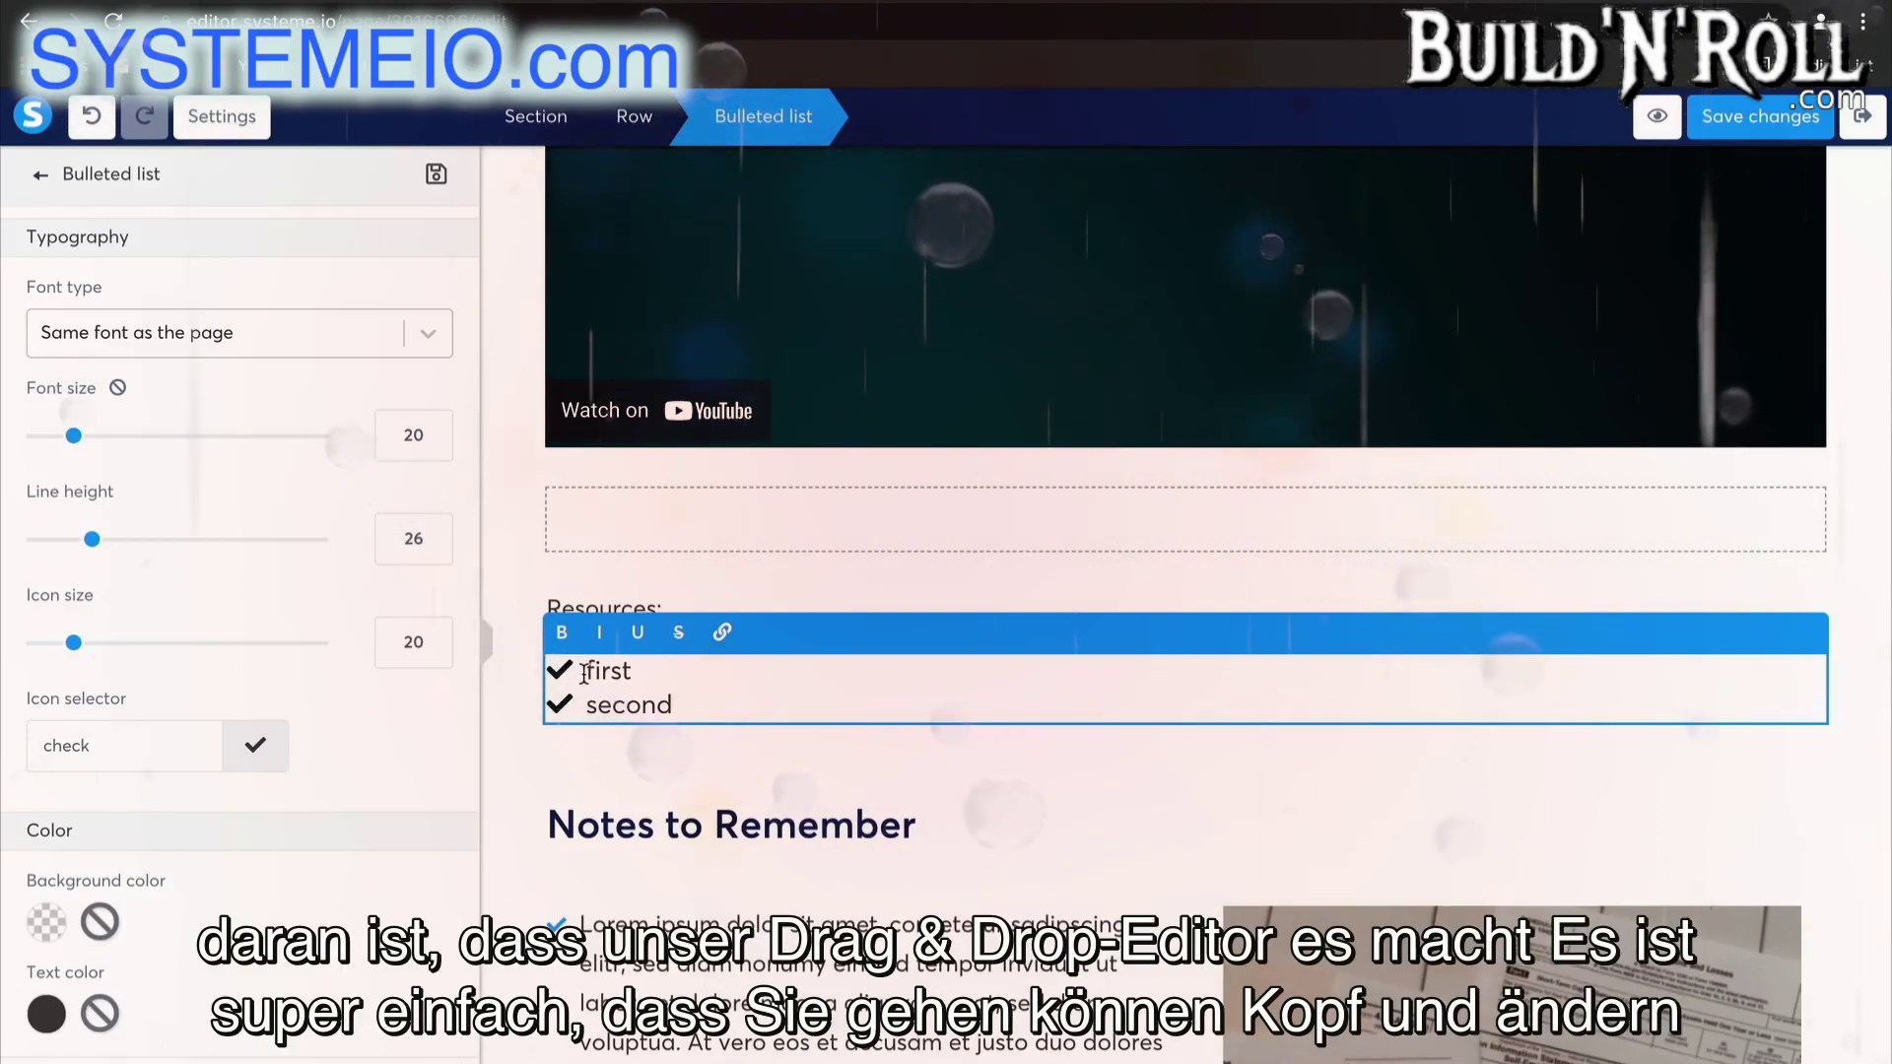
scroll(274, 895, "down", 5)
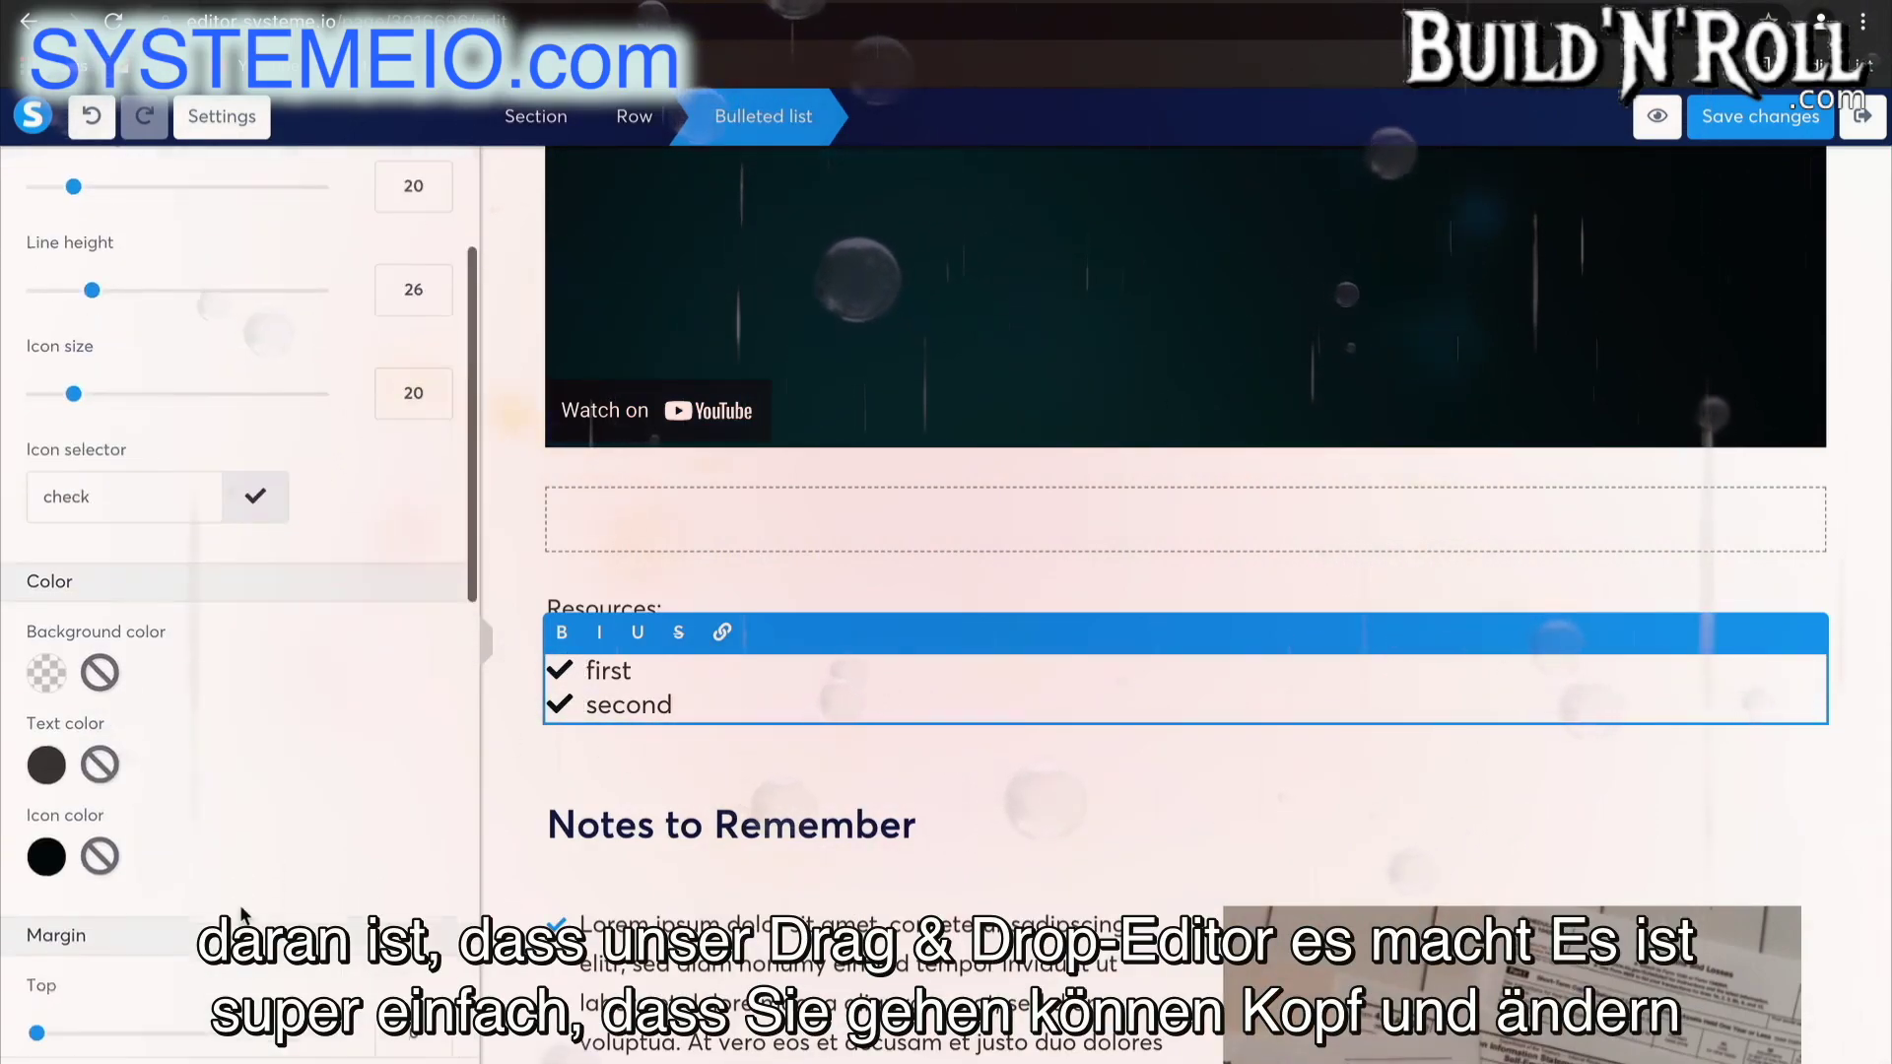
scroll(43, 615, "up", 1)
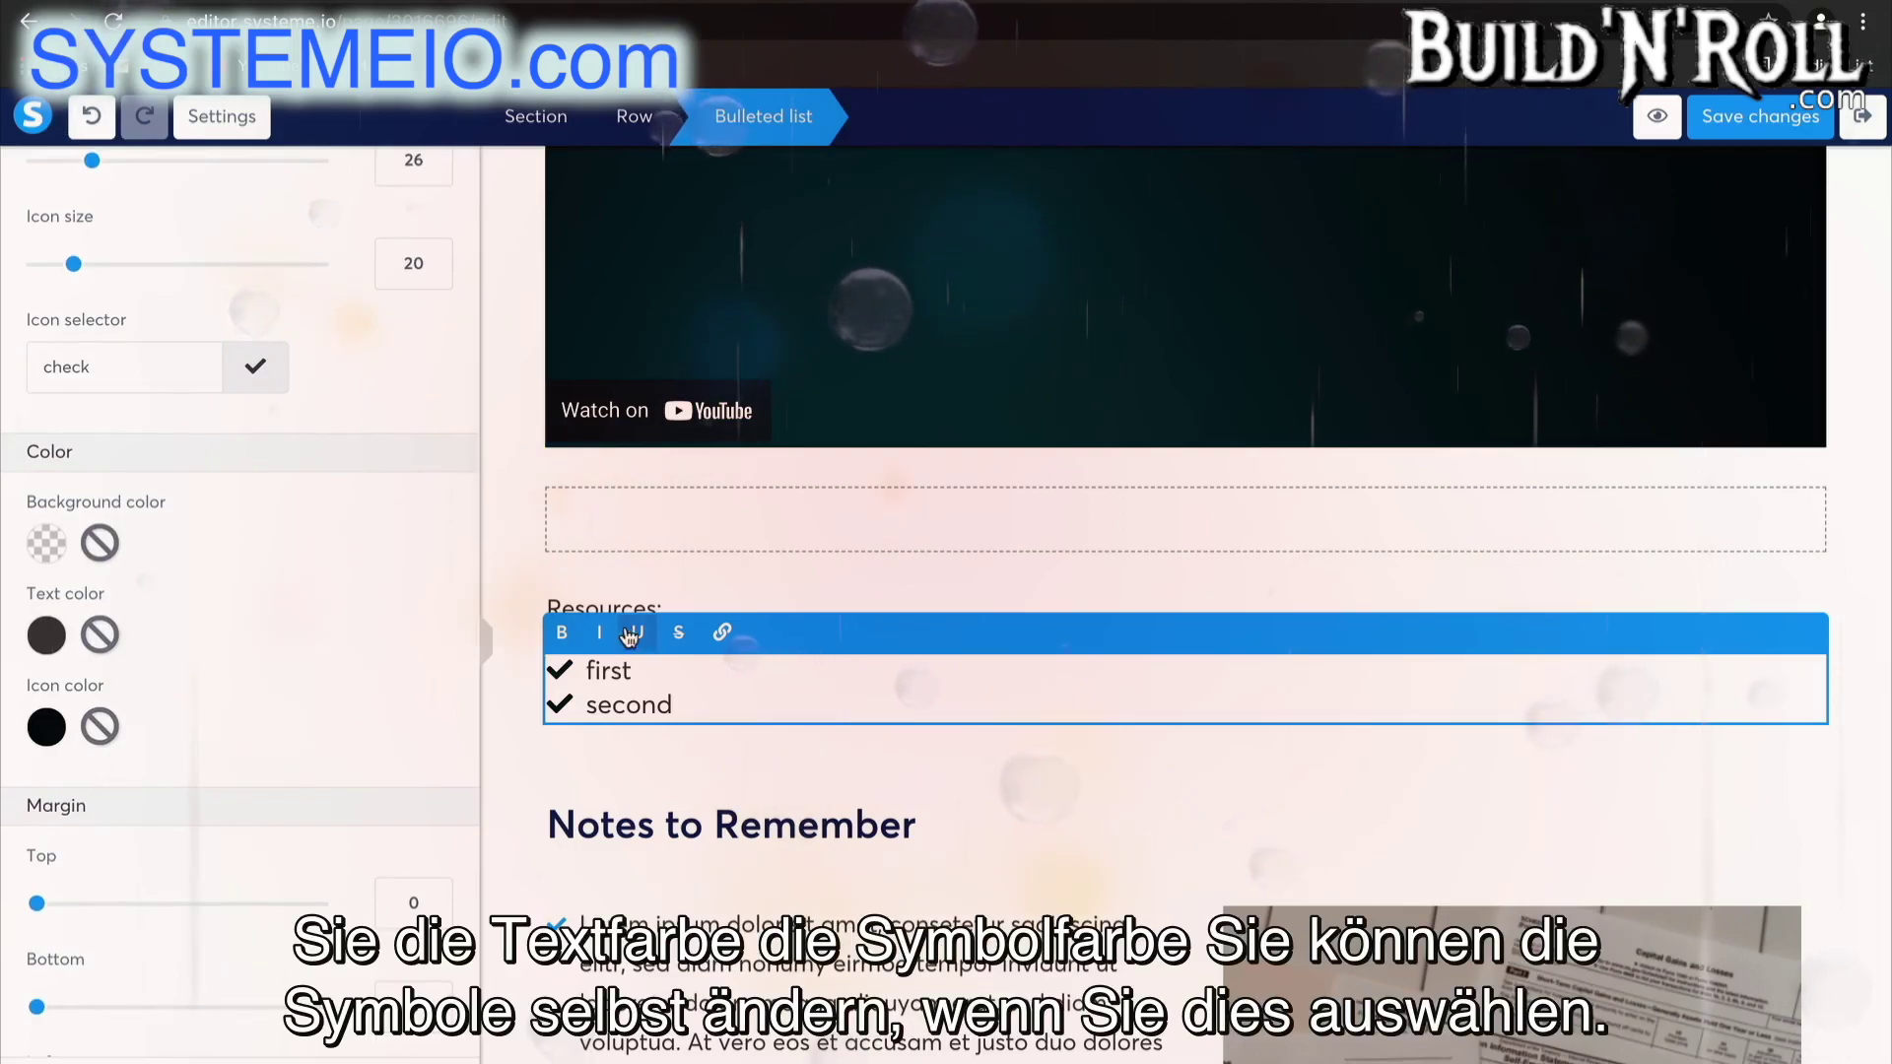
double_click(567, 670)
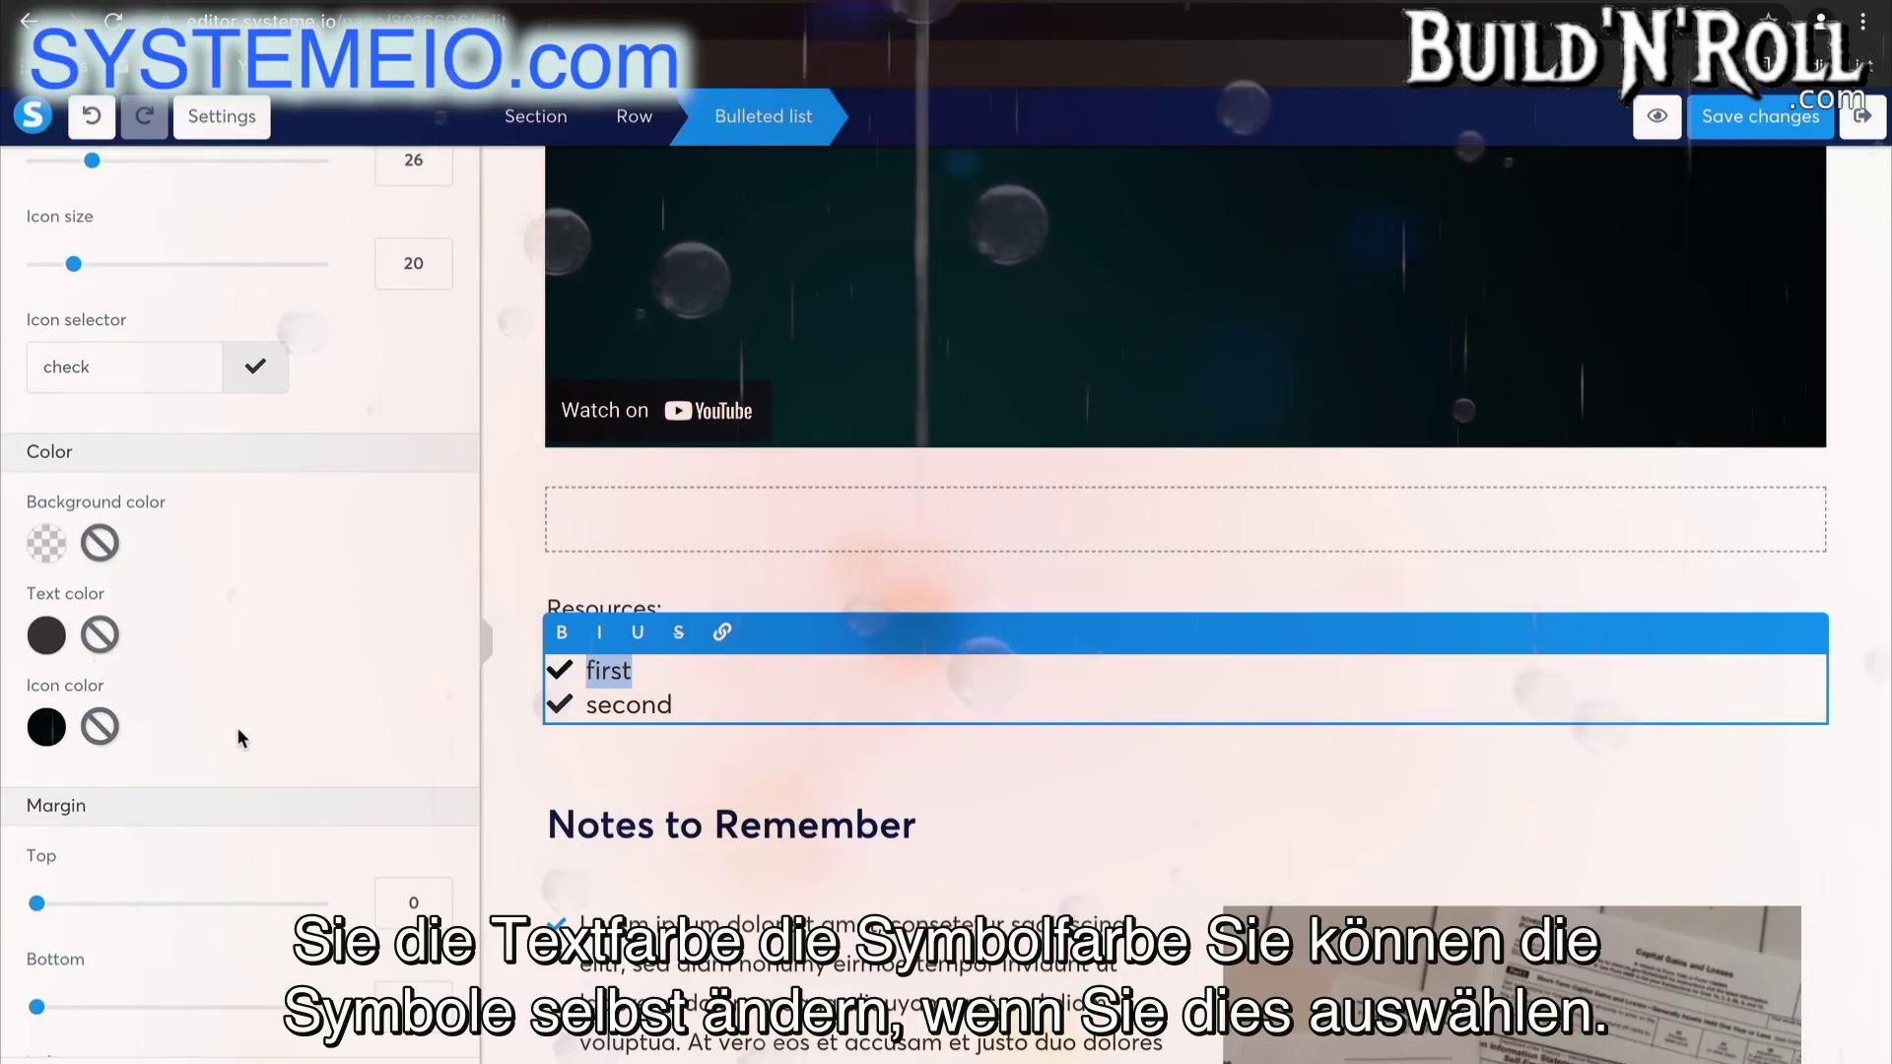
scroll(237, 726, "down", 3)
scroll(237, 725, "up", 3)
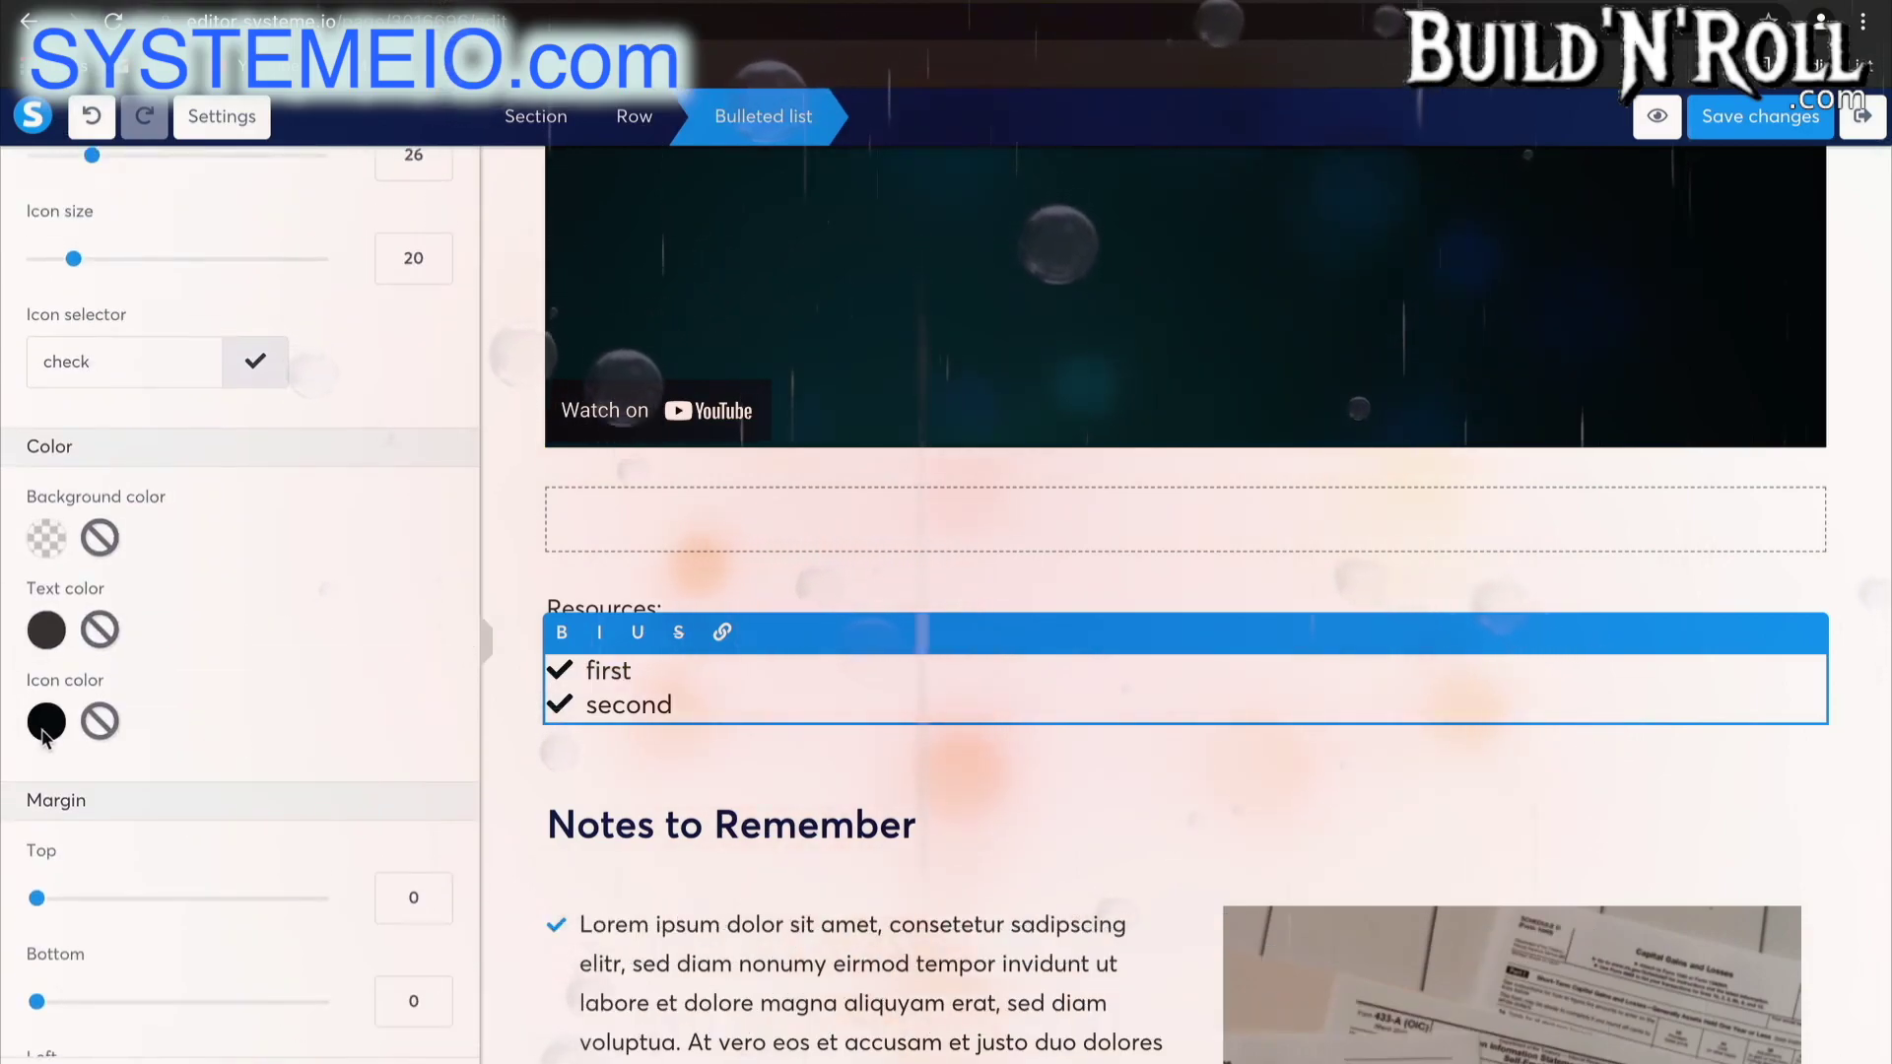
left_click(47, 718)
left_click(234, 957)
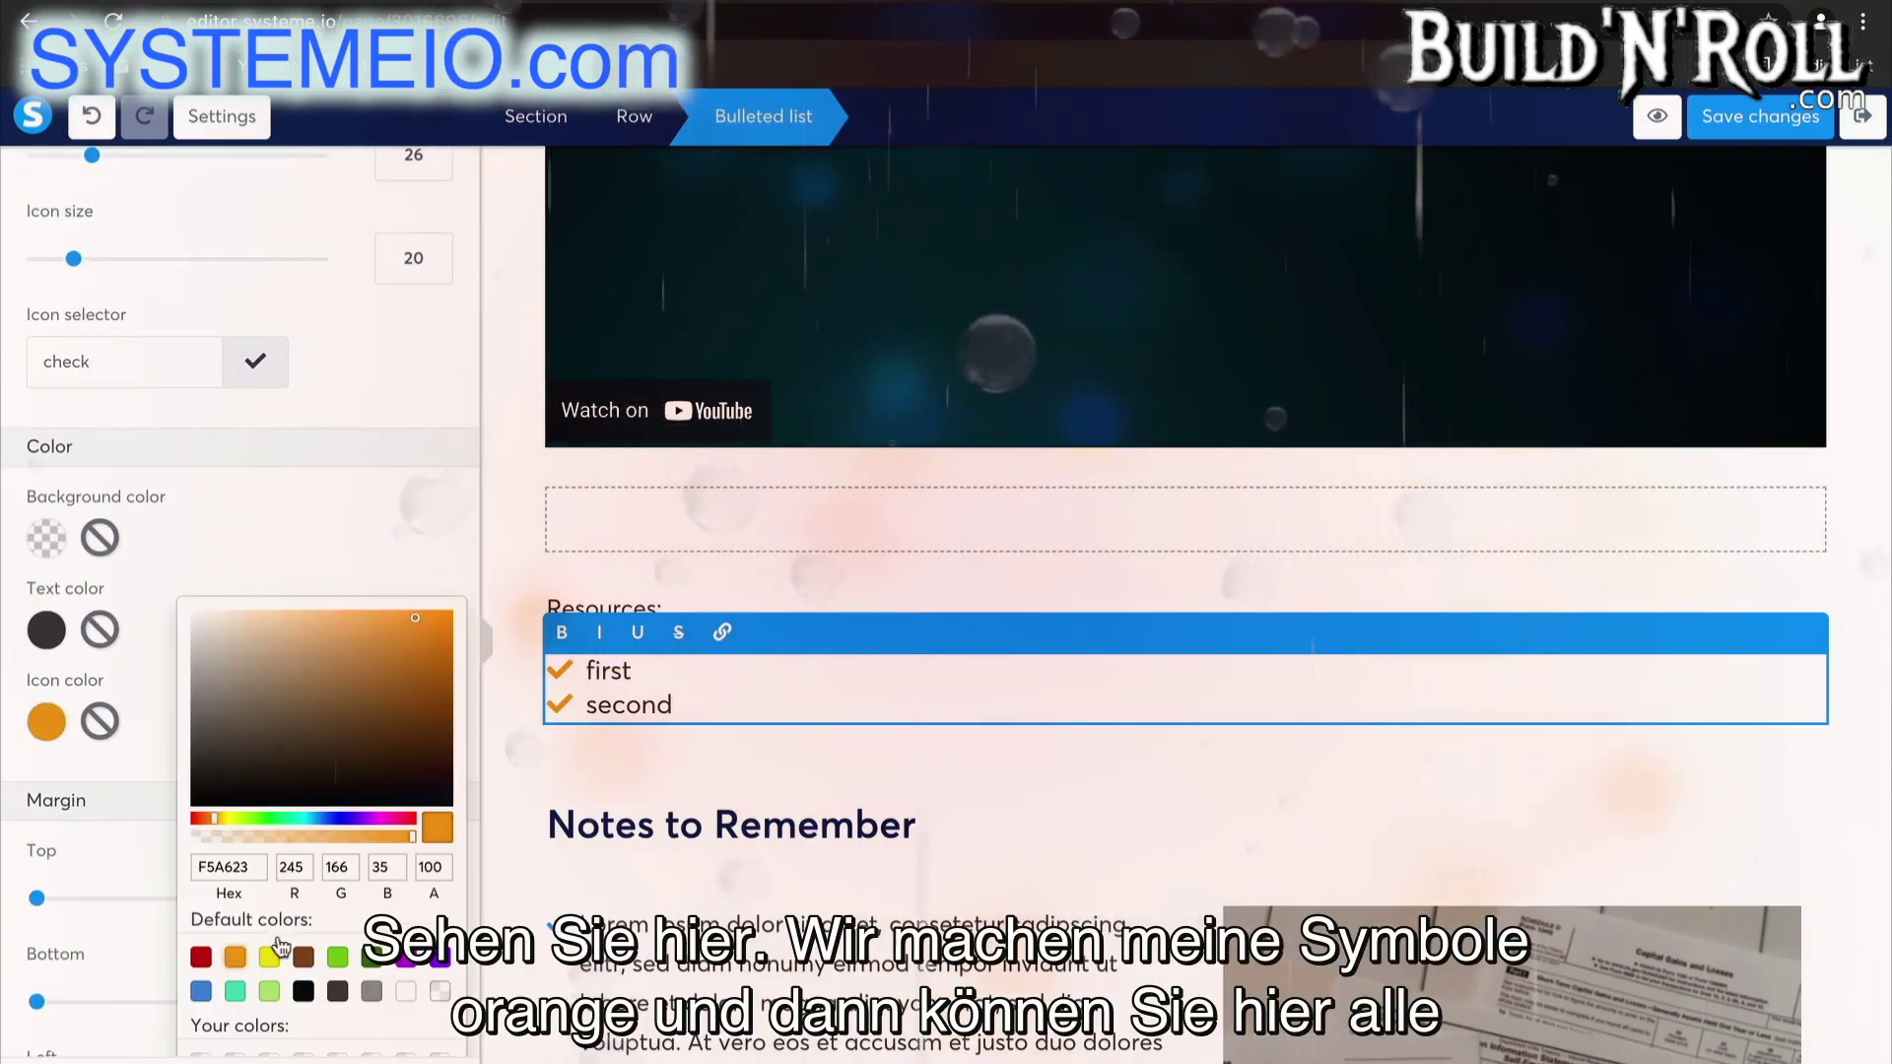
left_click(753, 801)
left_click(753, 800)
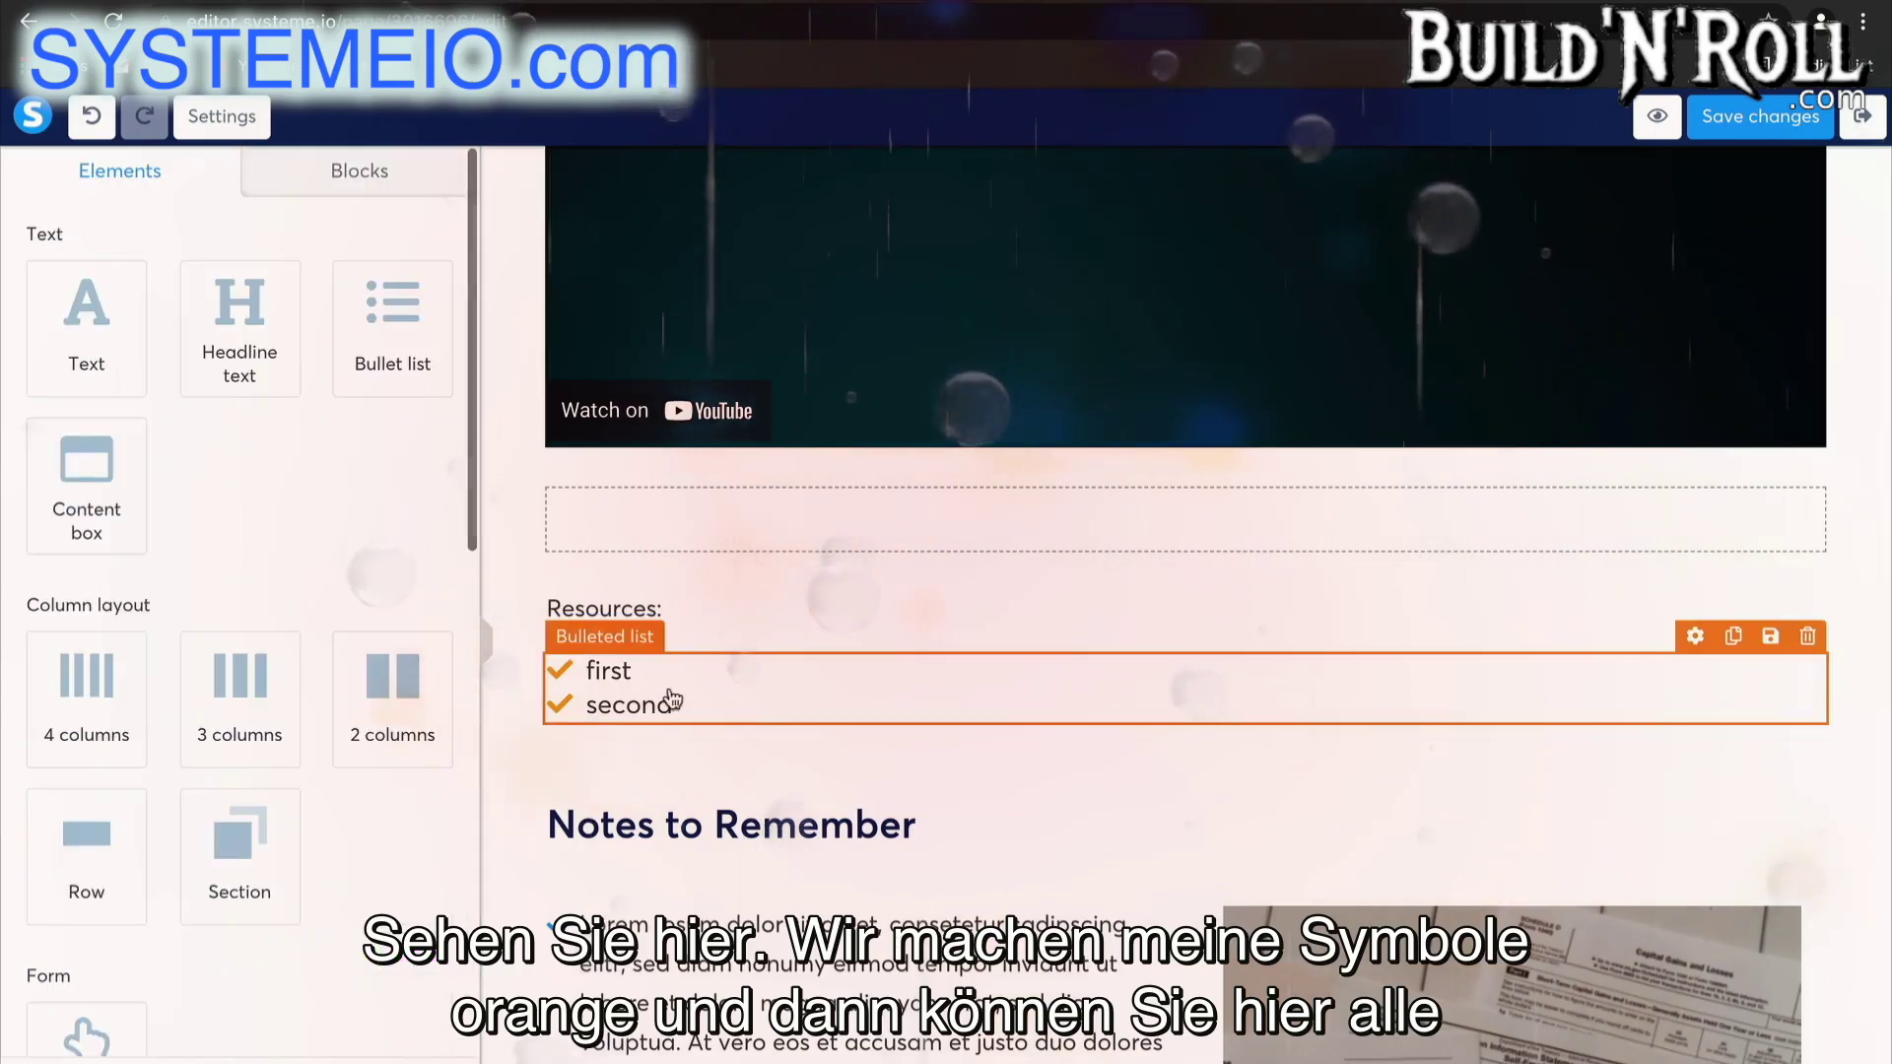
- Save the changes to the lecture page and exit the editor to the course curriculum
double_click(608, 671)
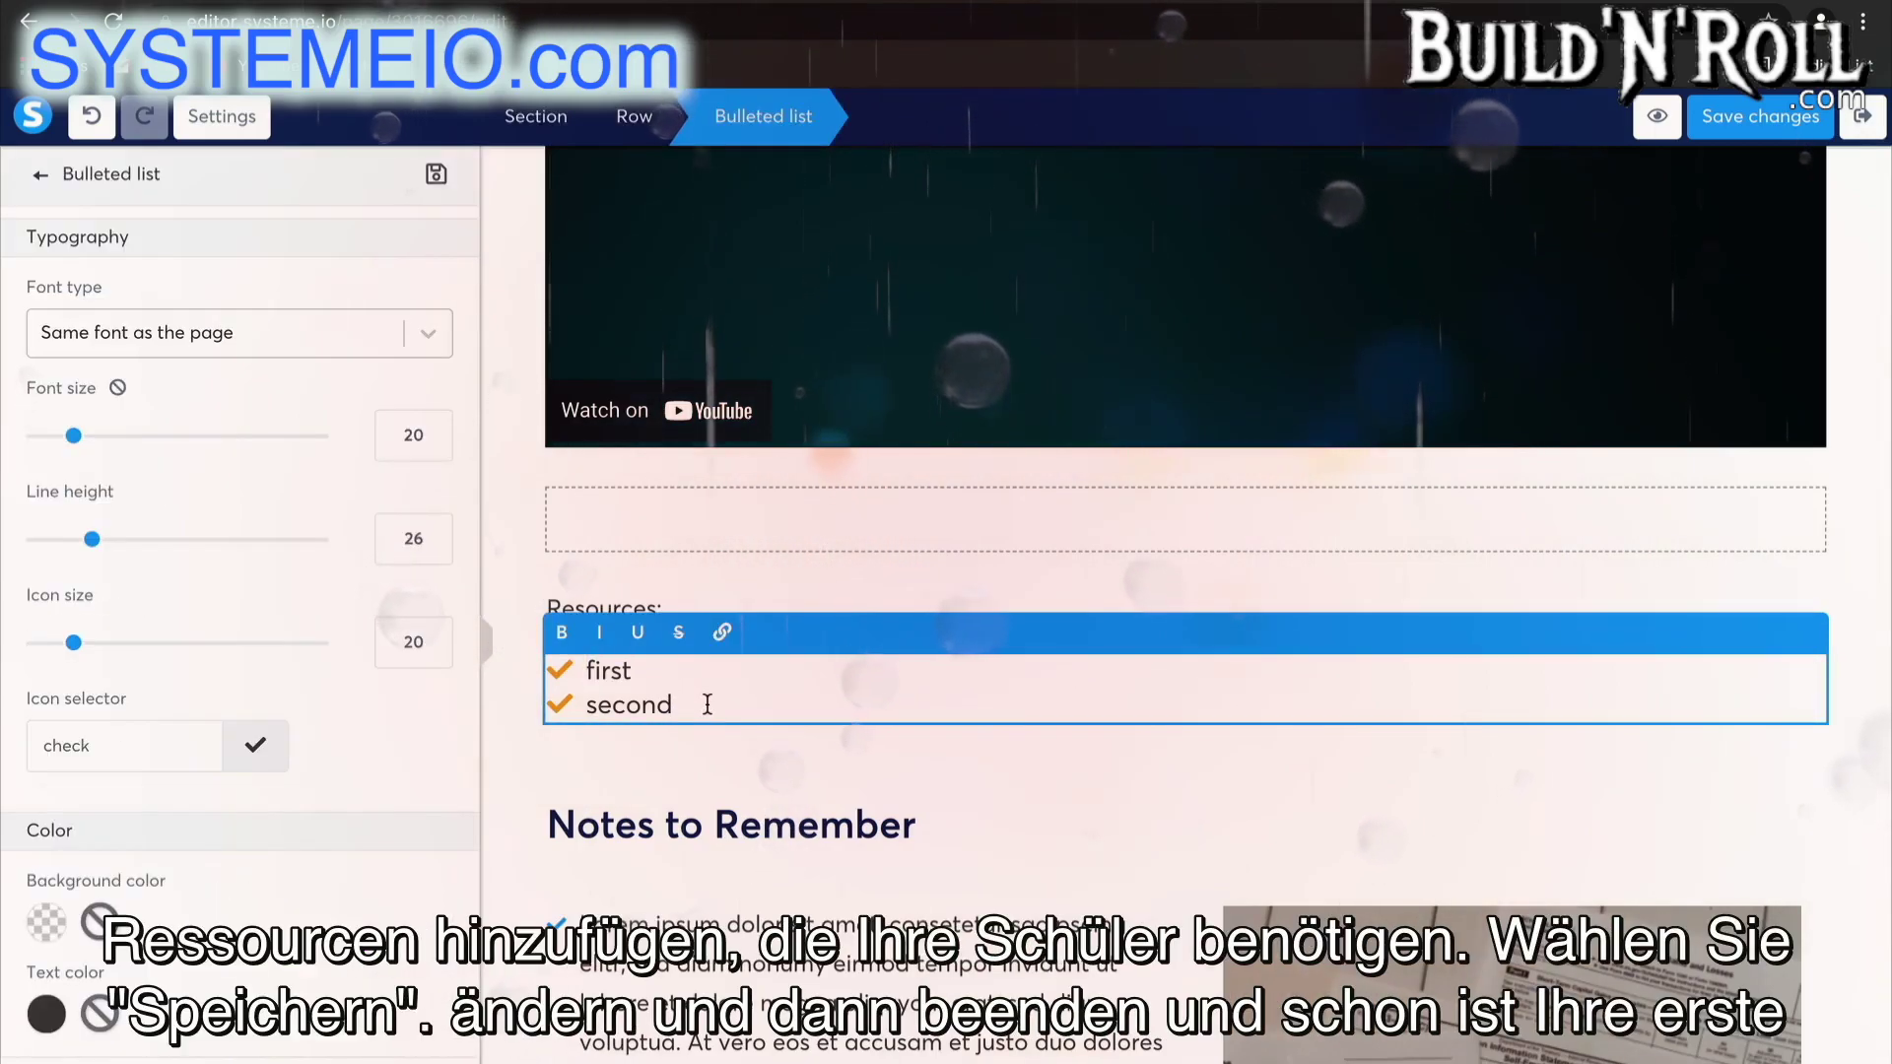
scroll(928, 647, "up", 5)
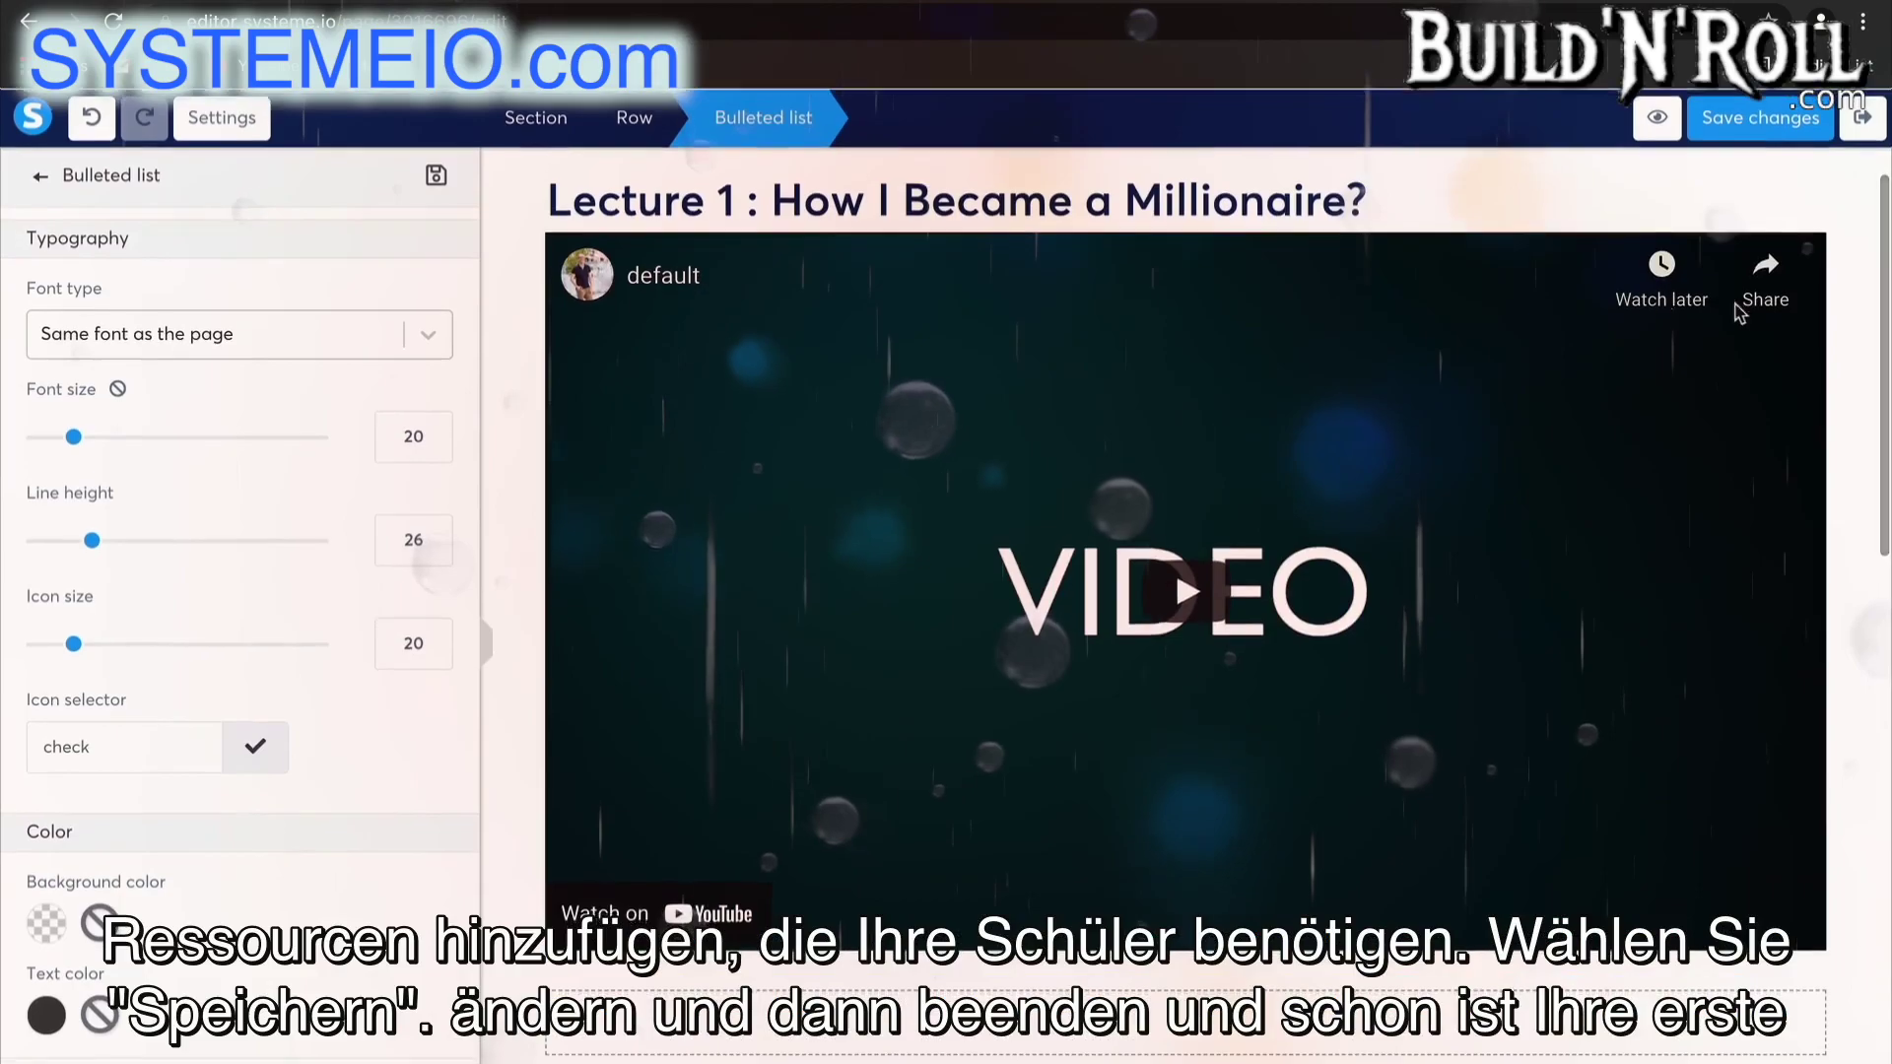
left_click(1769, 129)
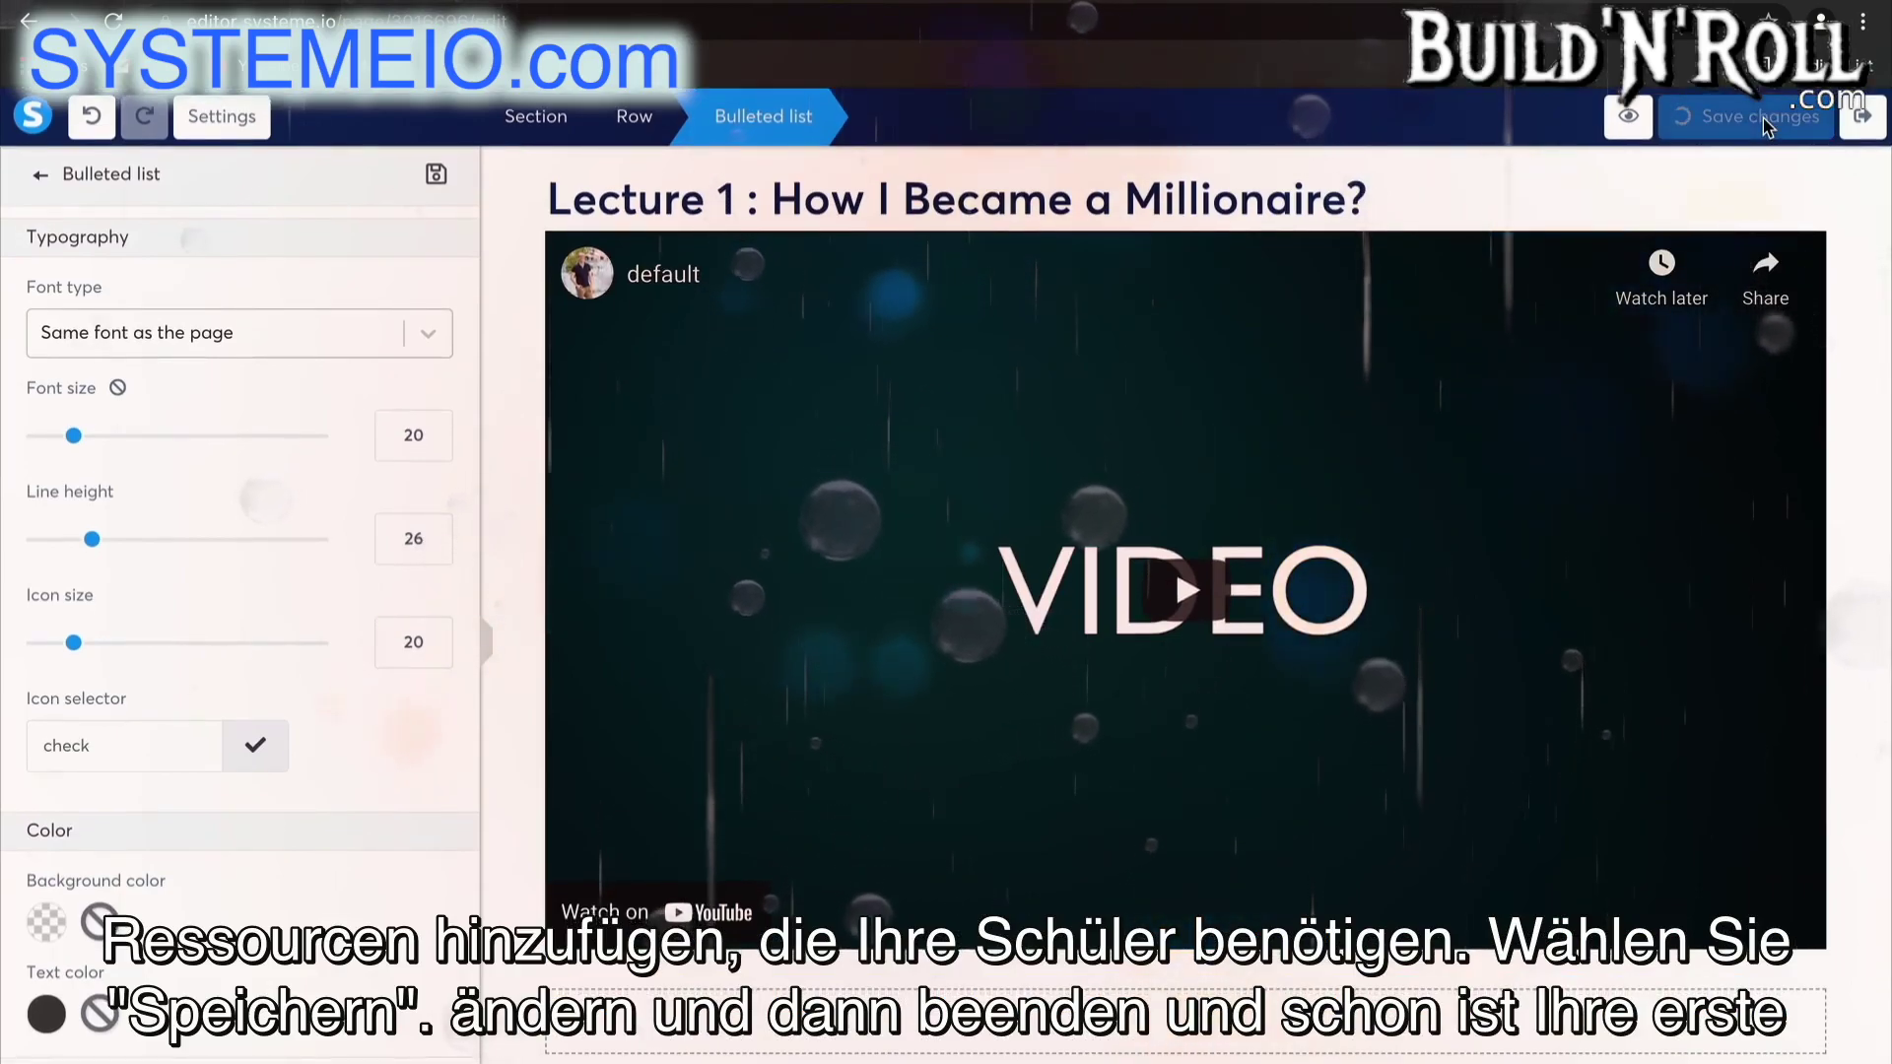
left_click(1859, 120)
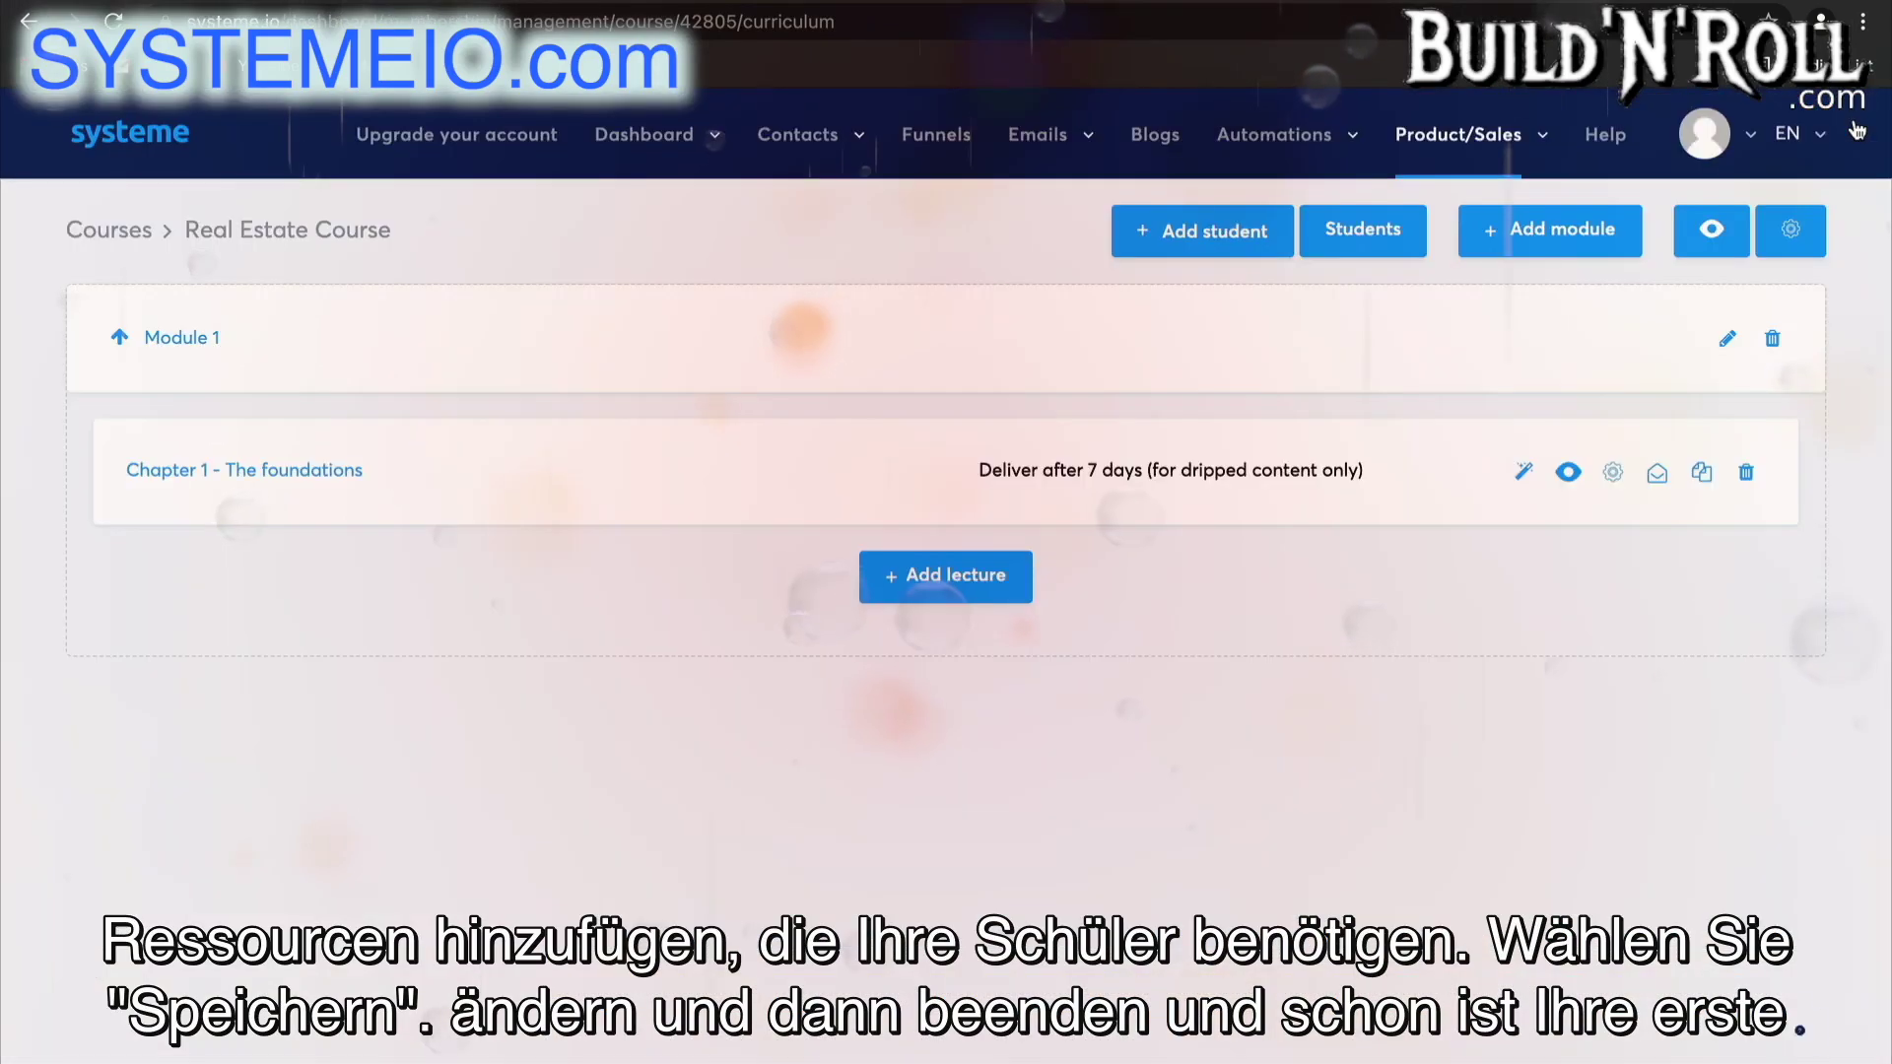
- Duplicate the "Chapter 1 - The foundations" lecture in Module 1 and open the copy's page content for editing
left_click(1702, 476)
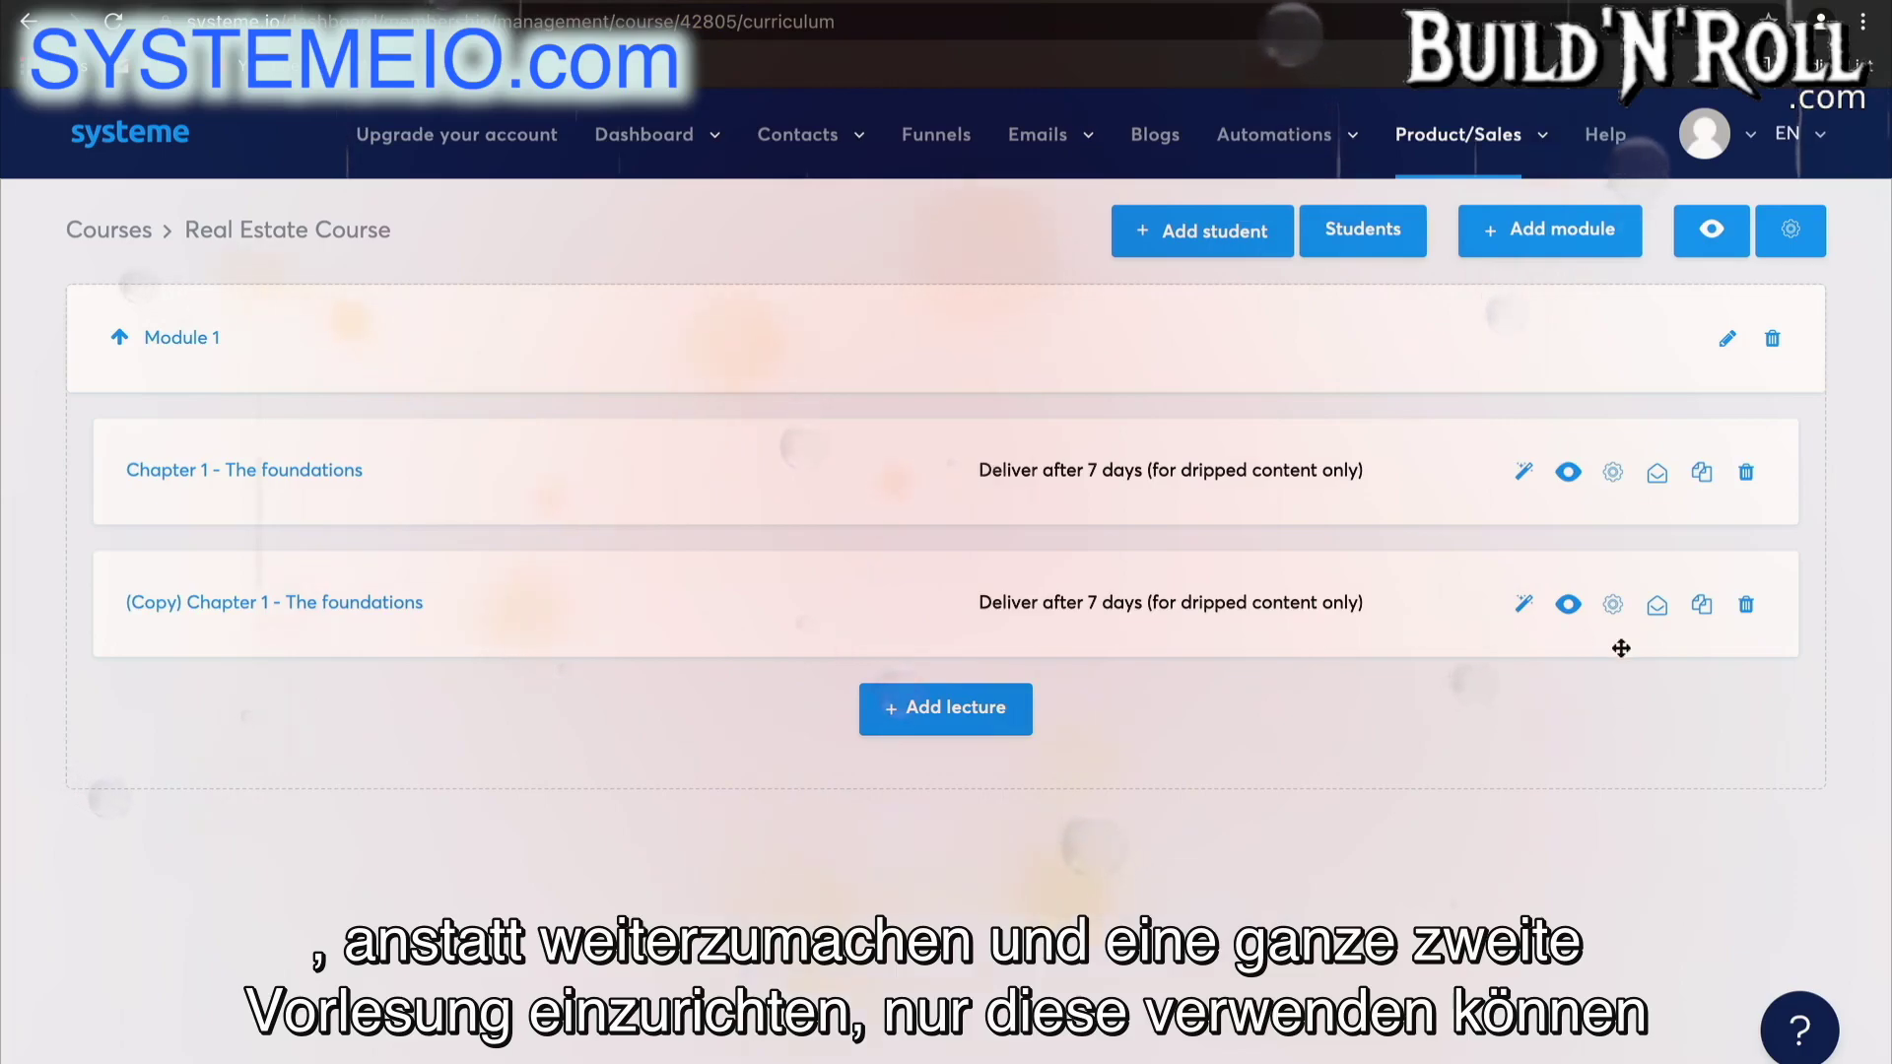
left_click(1520, 615)
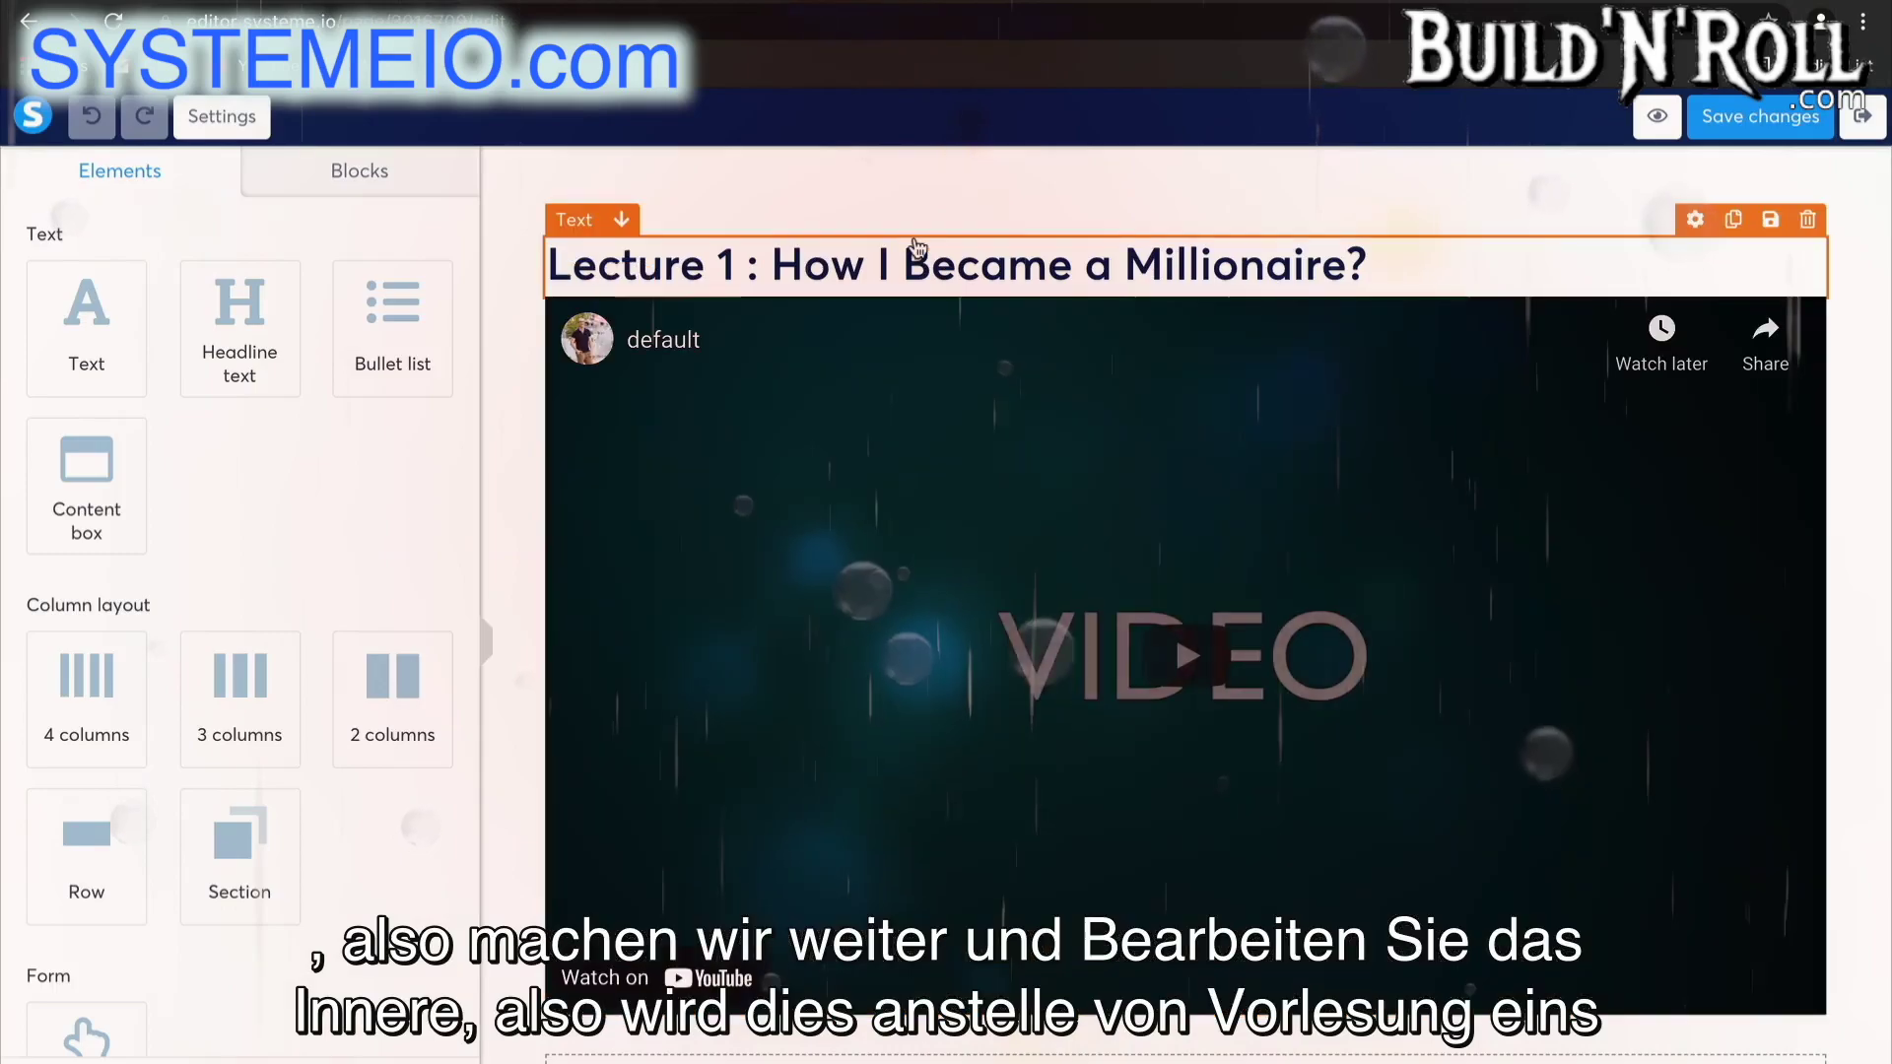
- Change the lecture page's heading to "Lecture 2 : How You Can Become a Millionaire?"
left_click(780, 281)
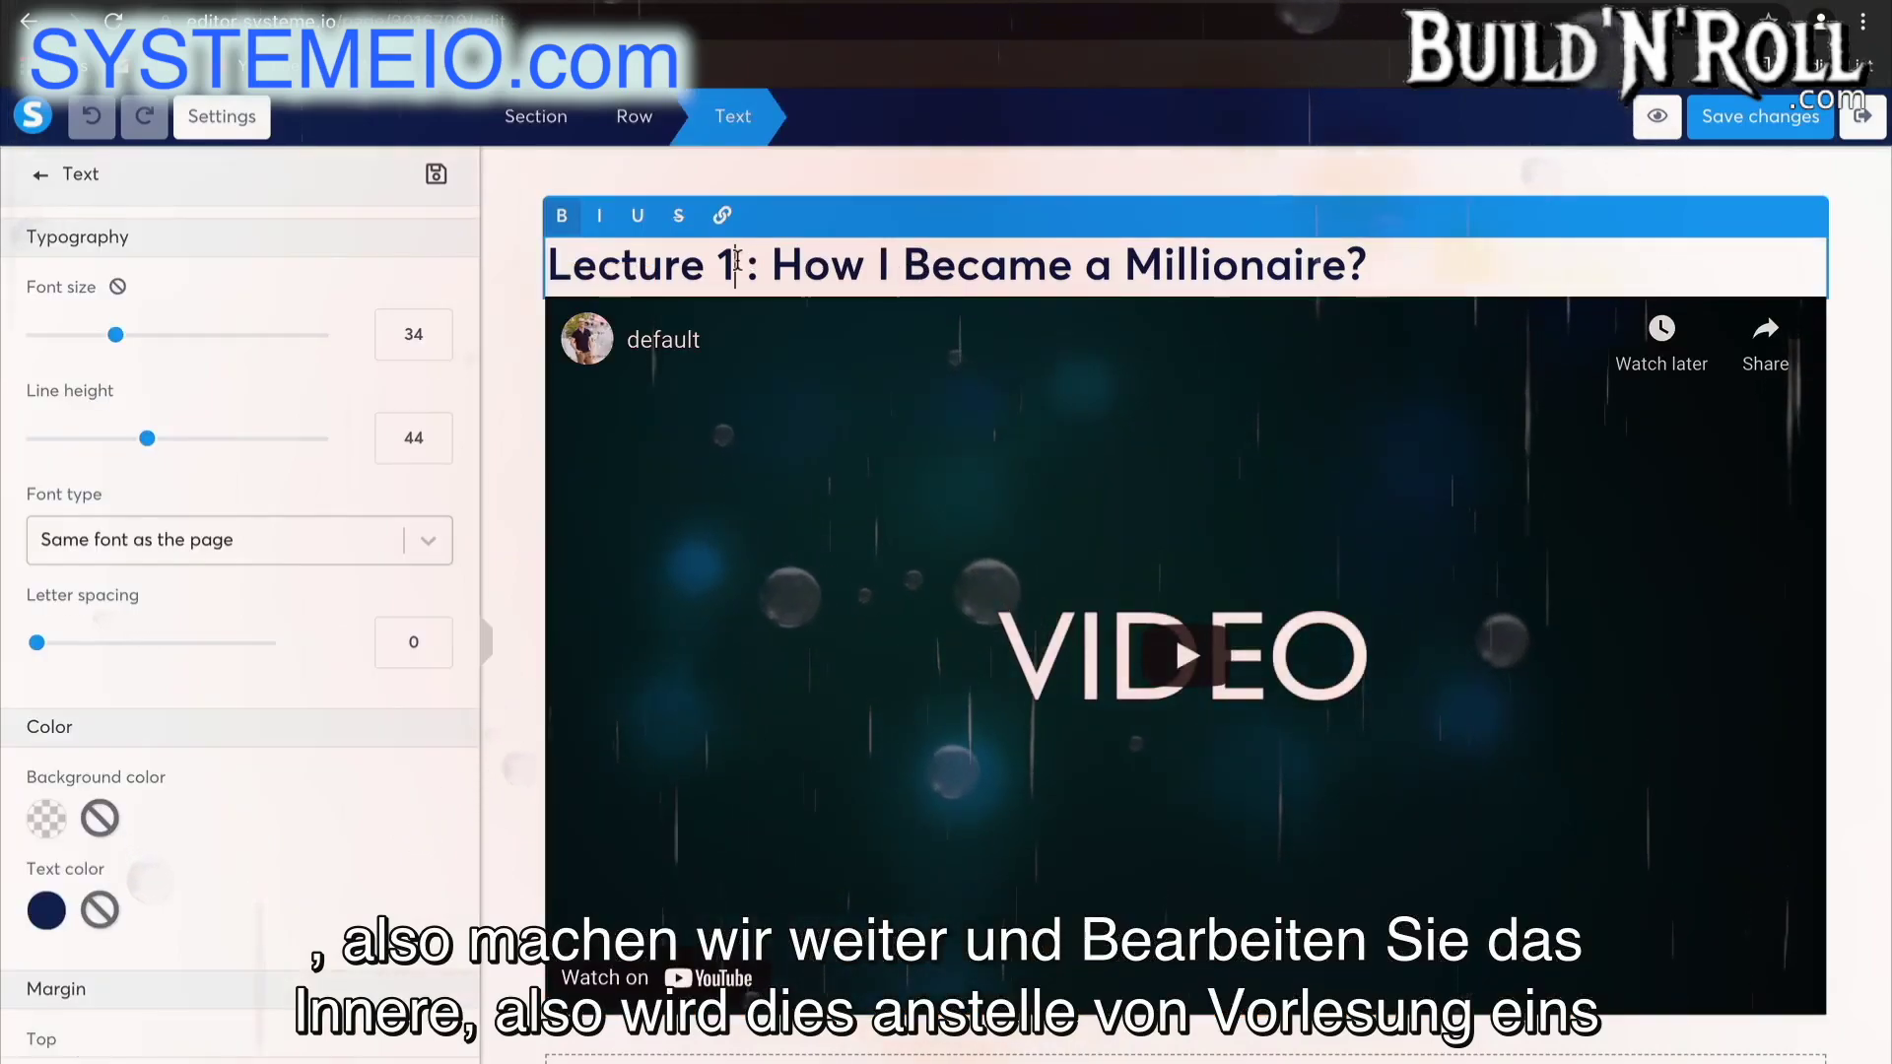
key("BackSpace")
type("2")
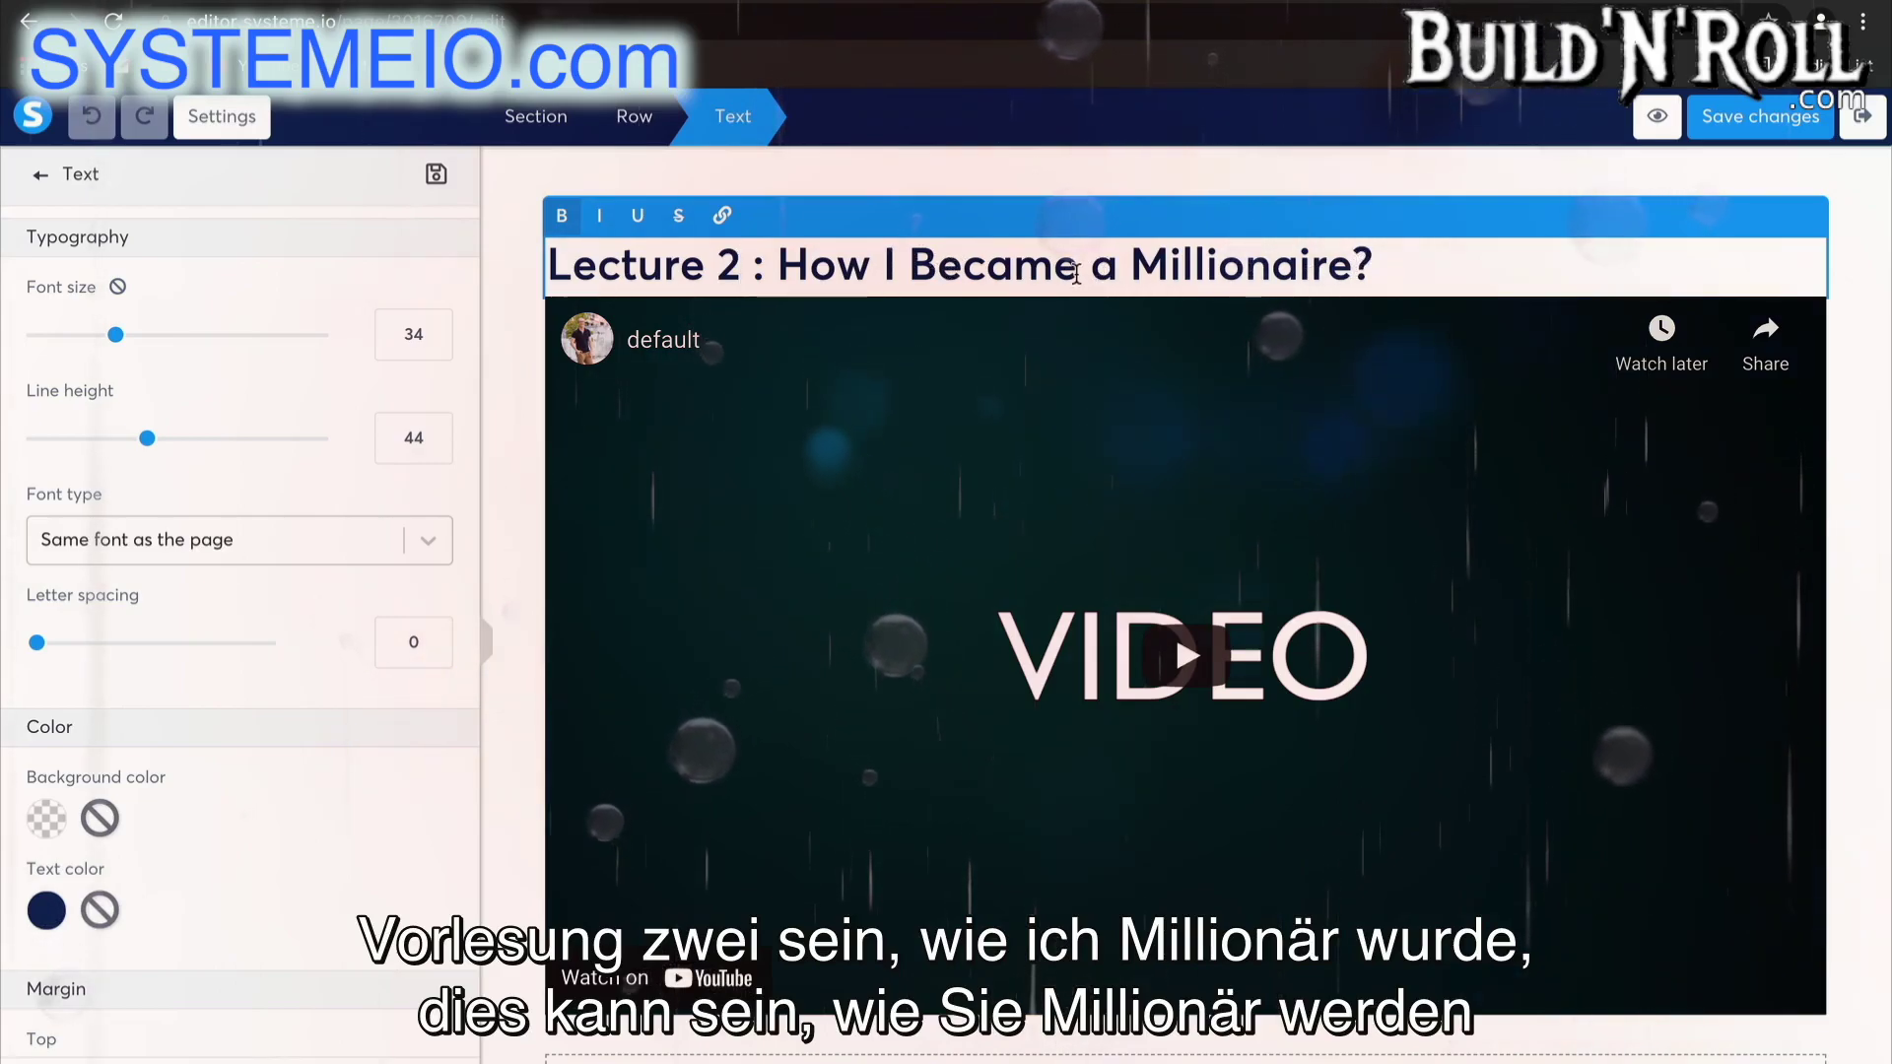
left_click(896, 267)
key("BackSpace")
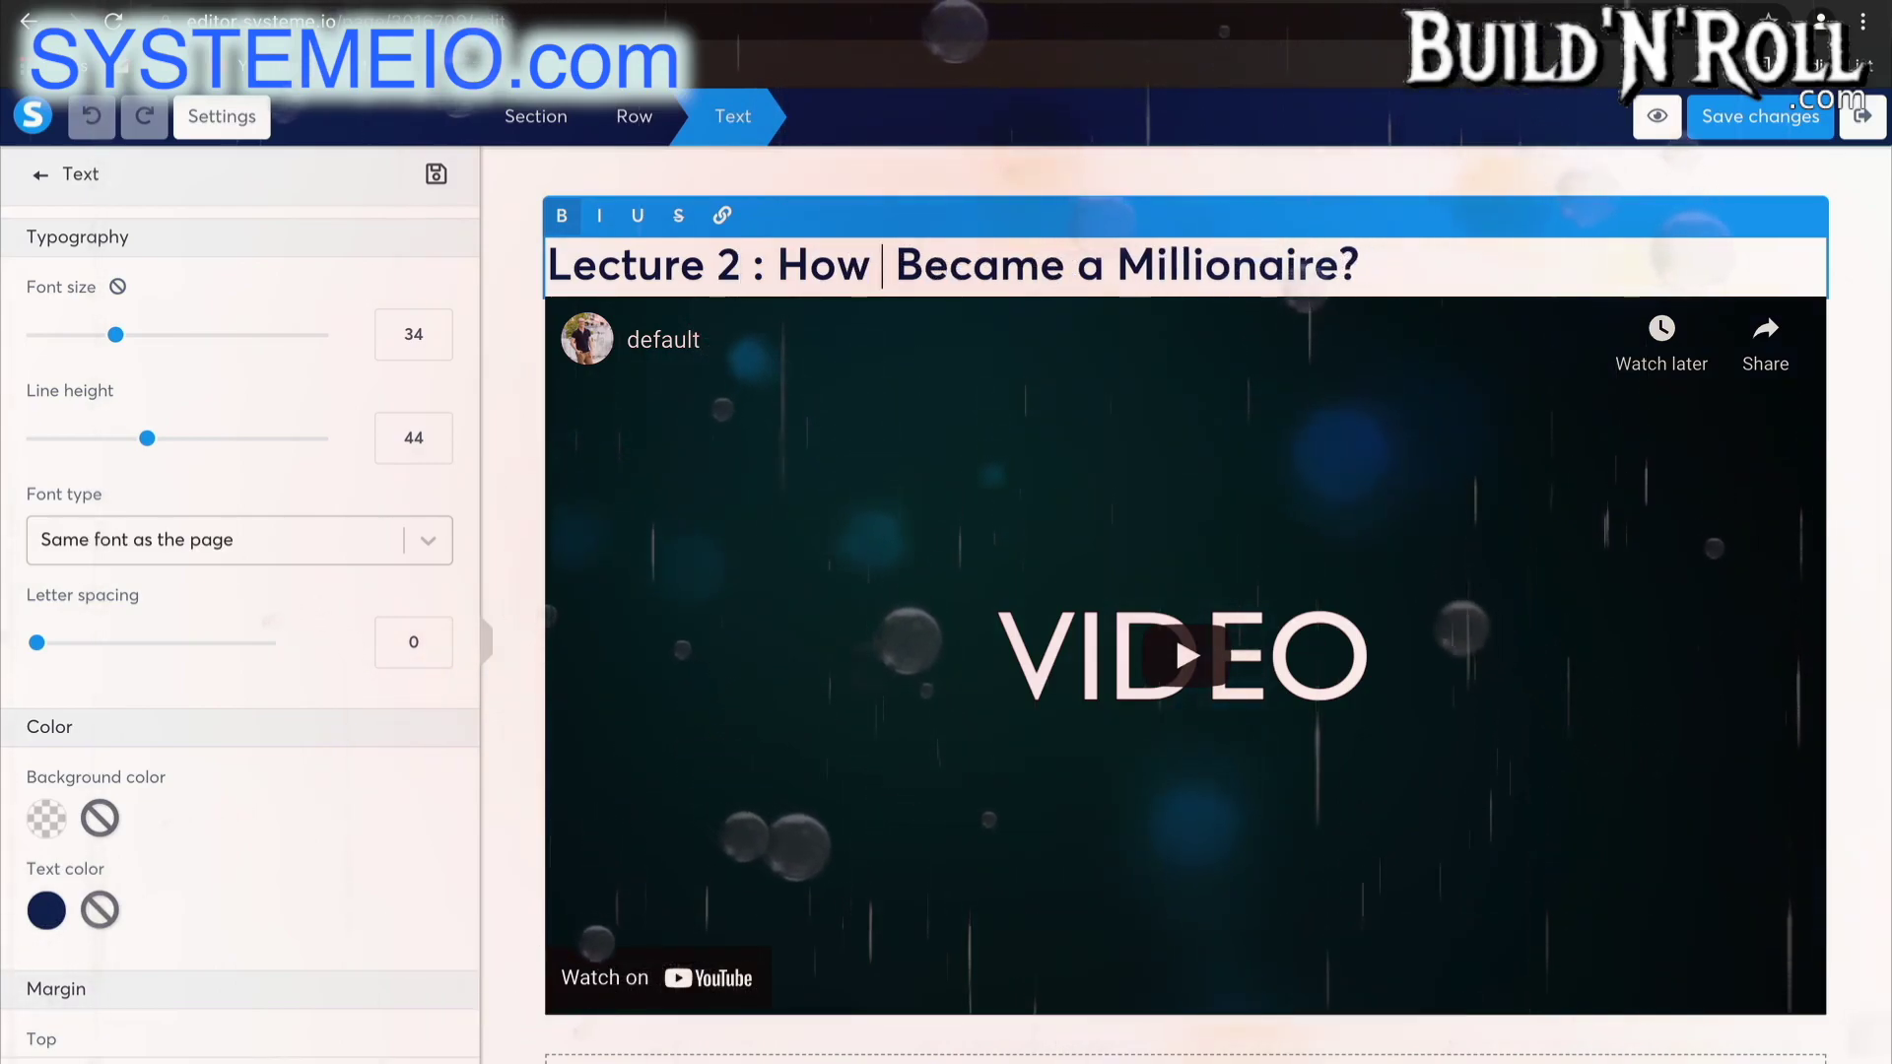
type("You Can")
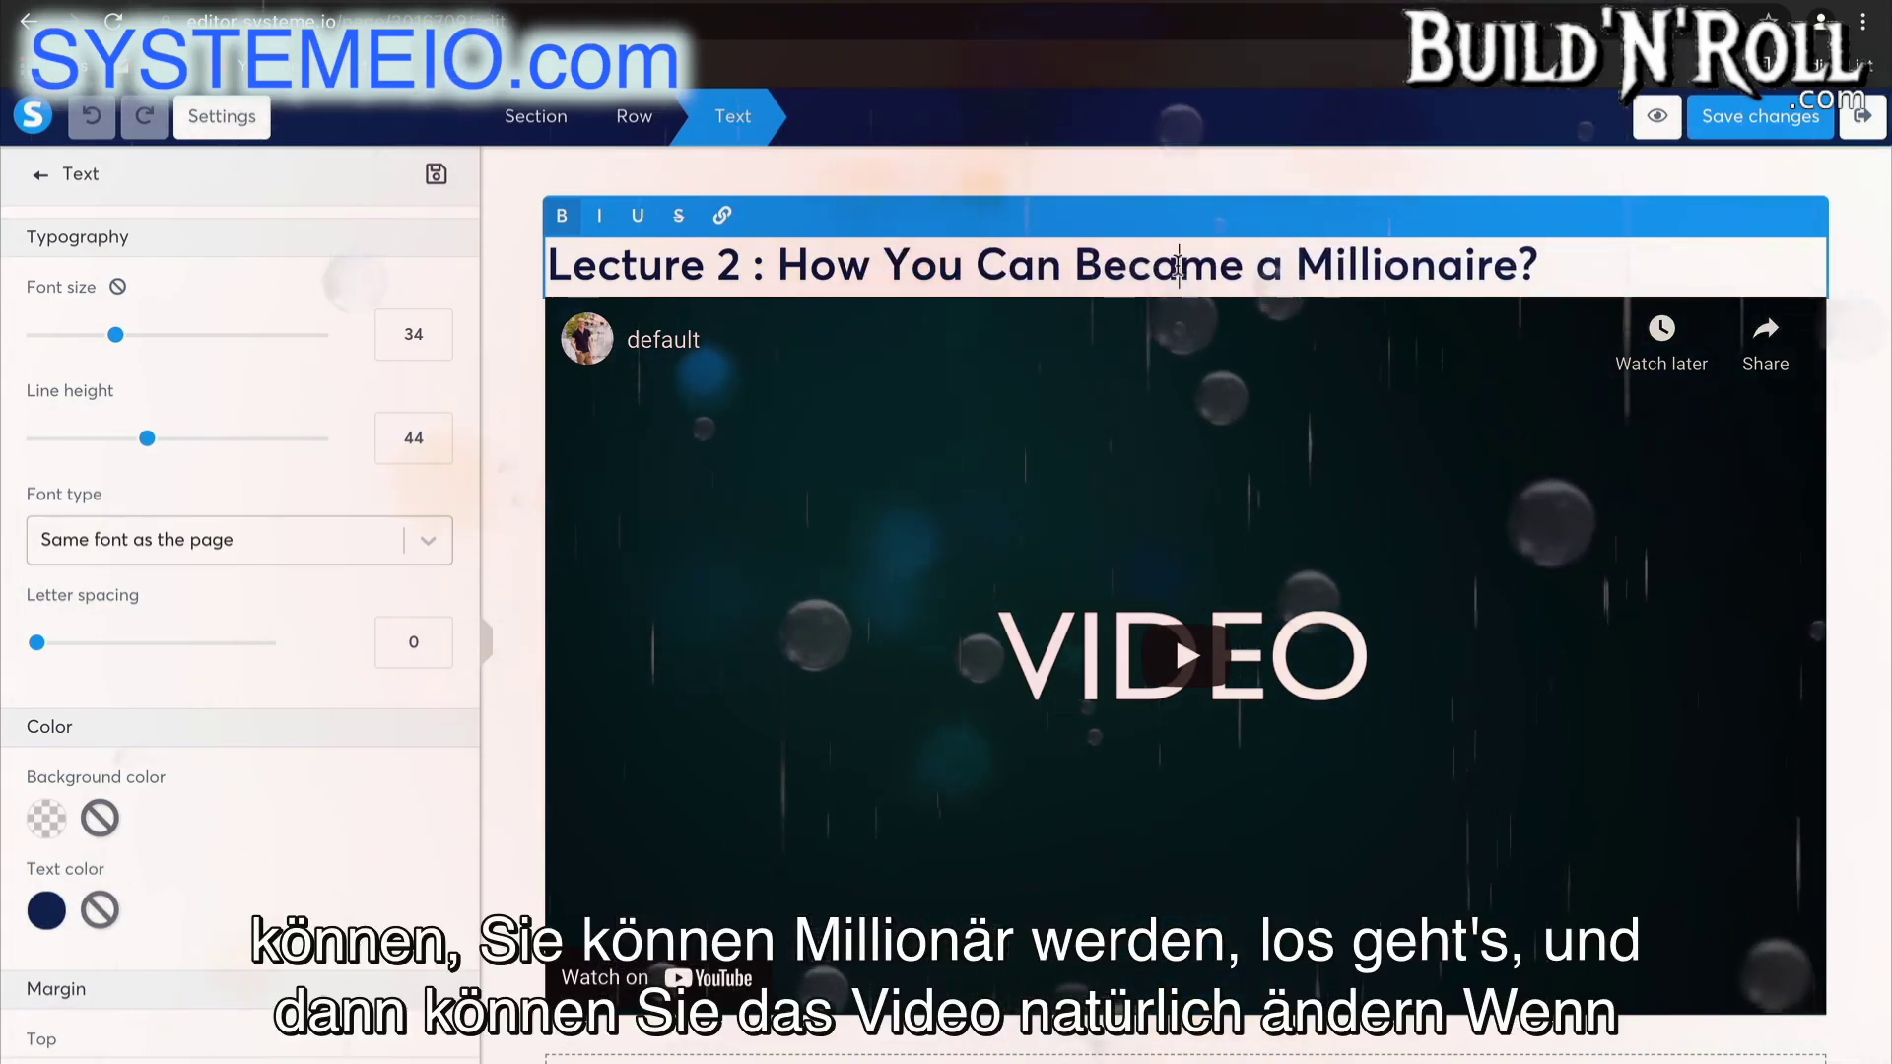
left_click(1179, 266)
key("BackSpace")
type("o")
- Review the rest of the copied lecture page, save its changes and exit to the course curriculum
scroll(1399, 372, "down", 1)
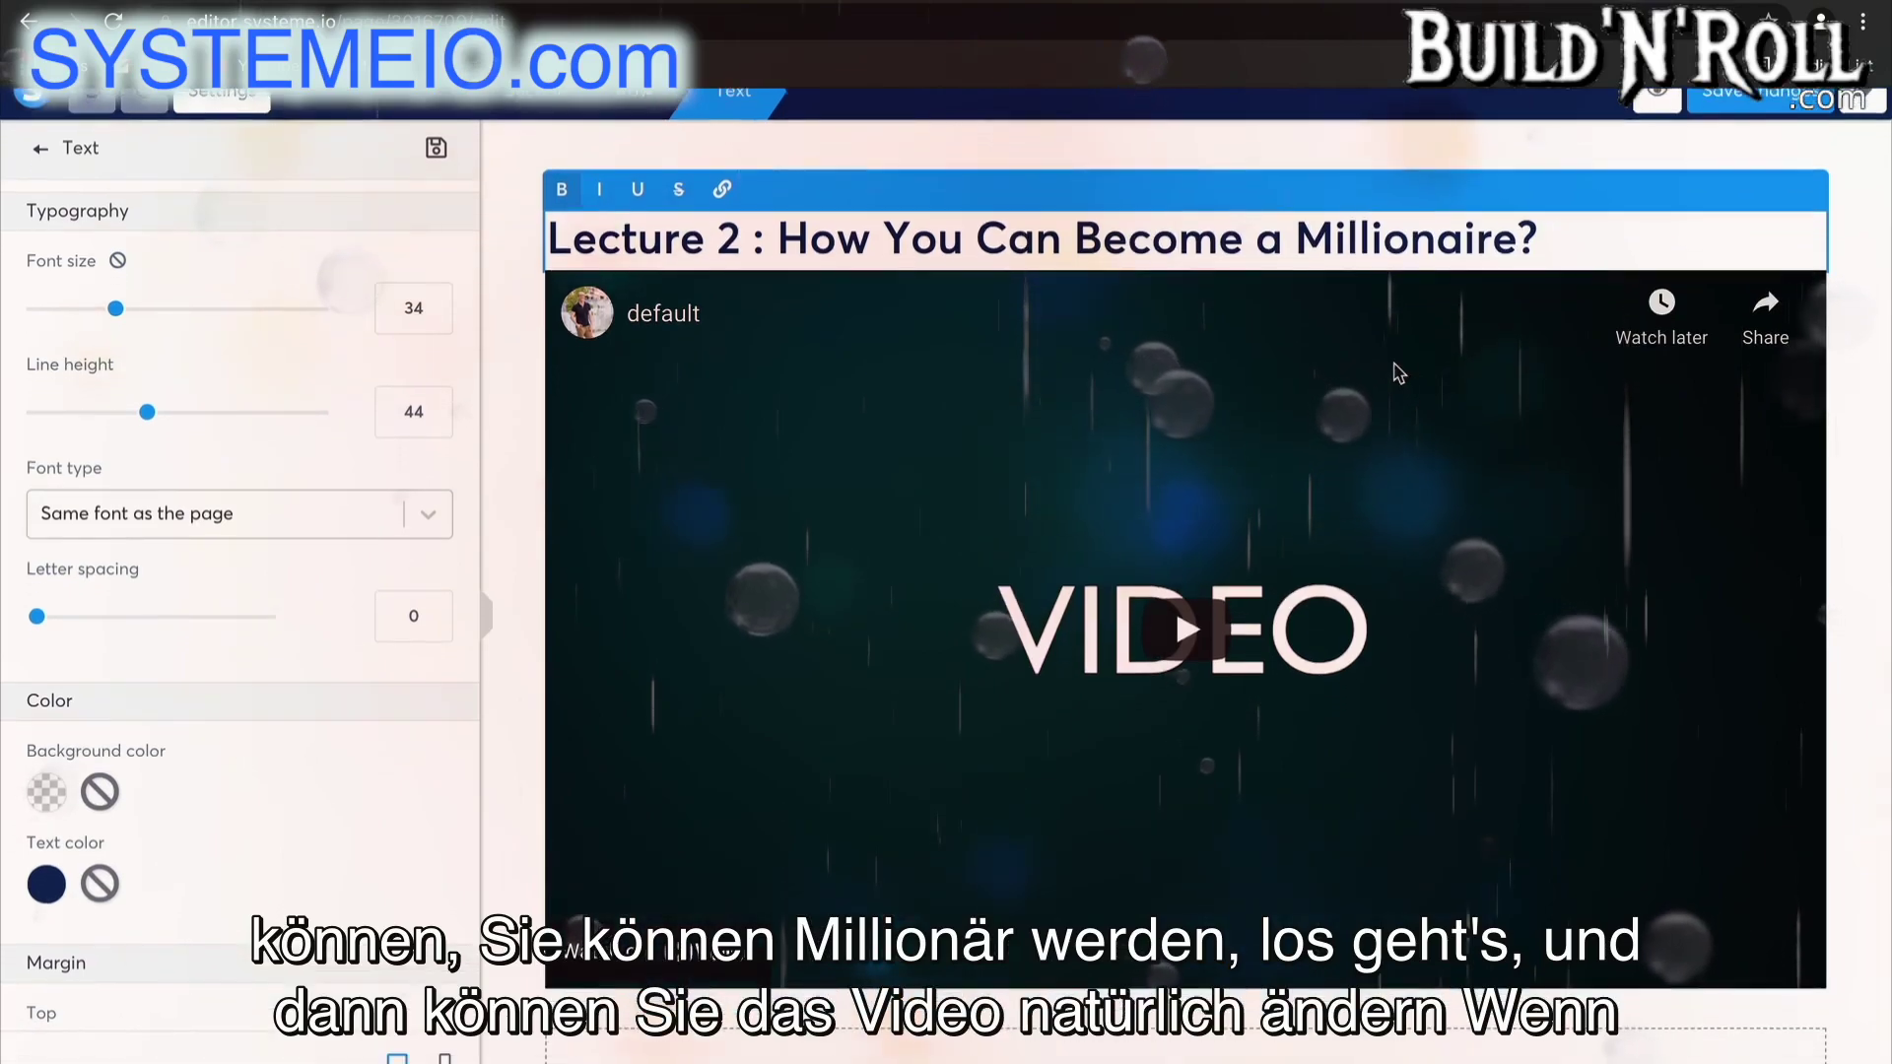
scroll(1400, 493, "down", 4)
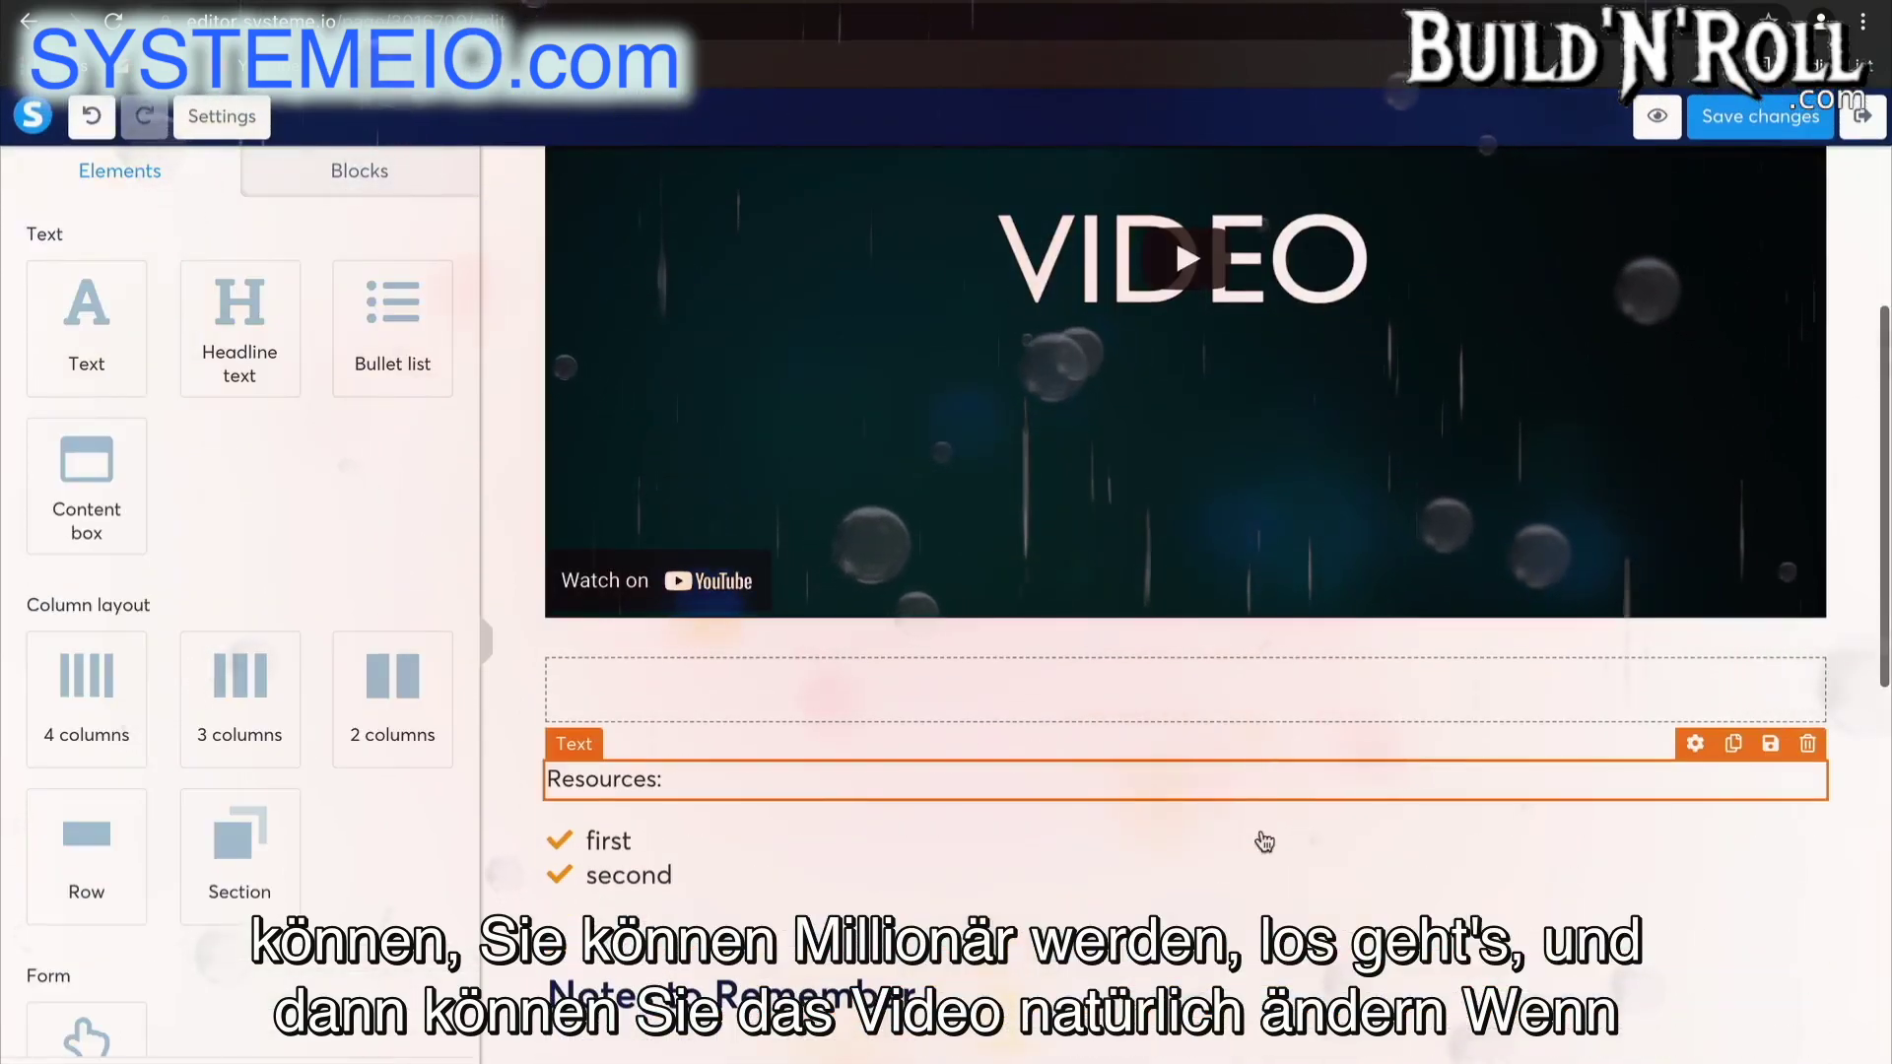
scroll(1599, 356, "up", 2)
scroll(1599, 356, "up", 2)
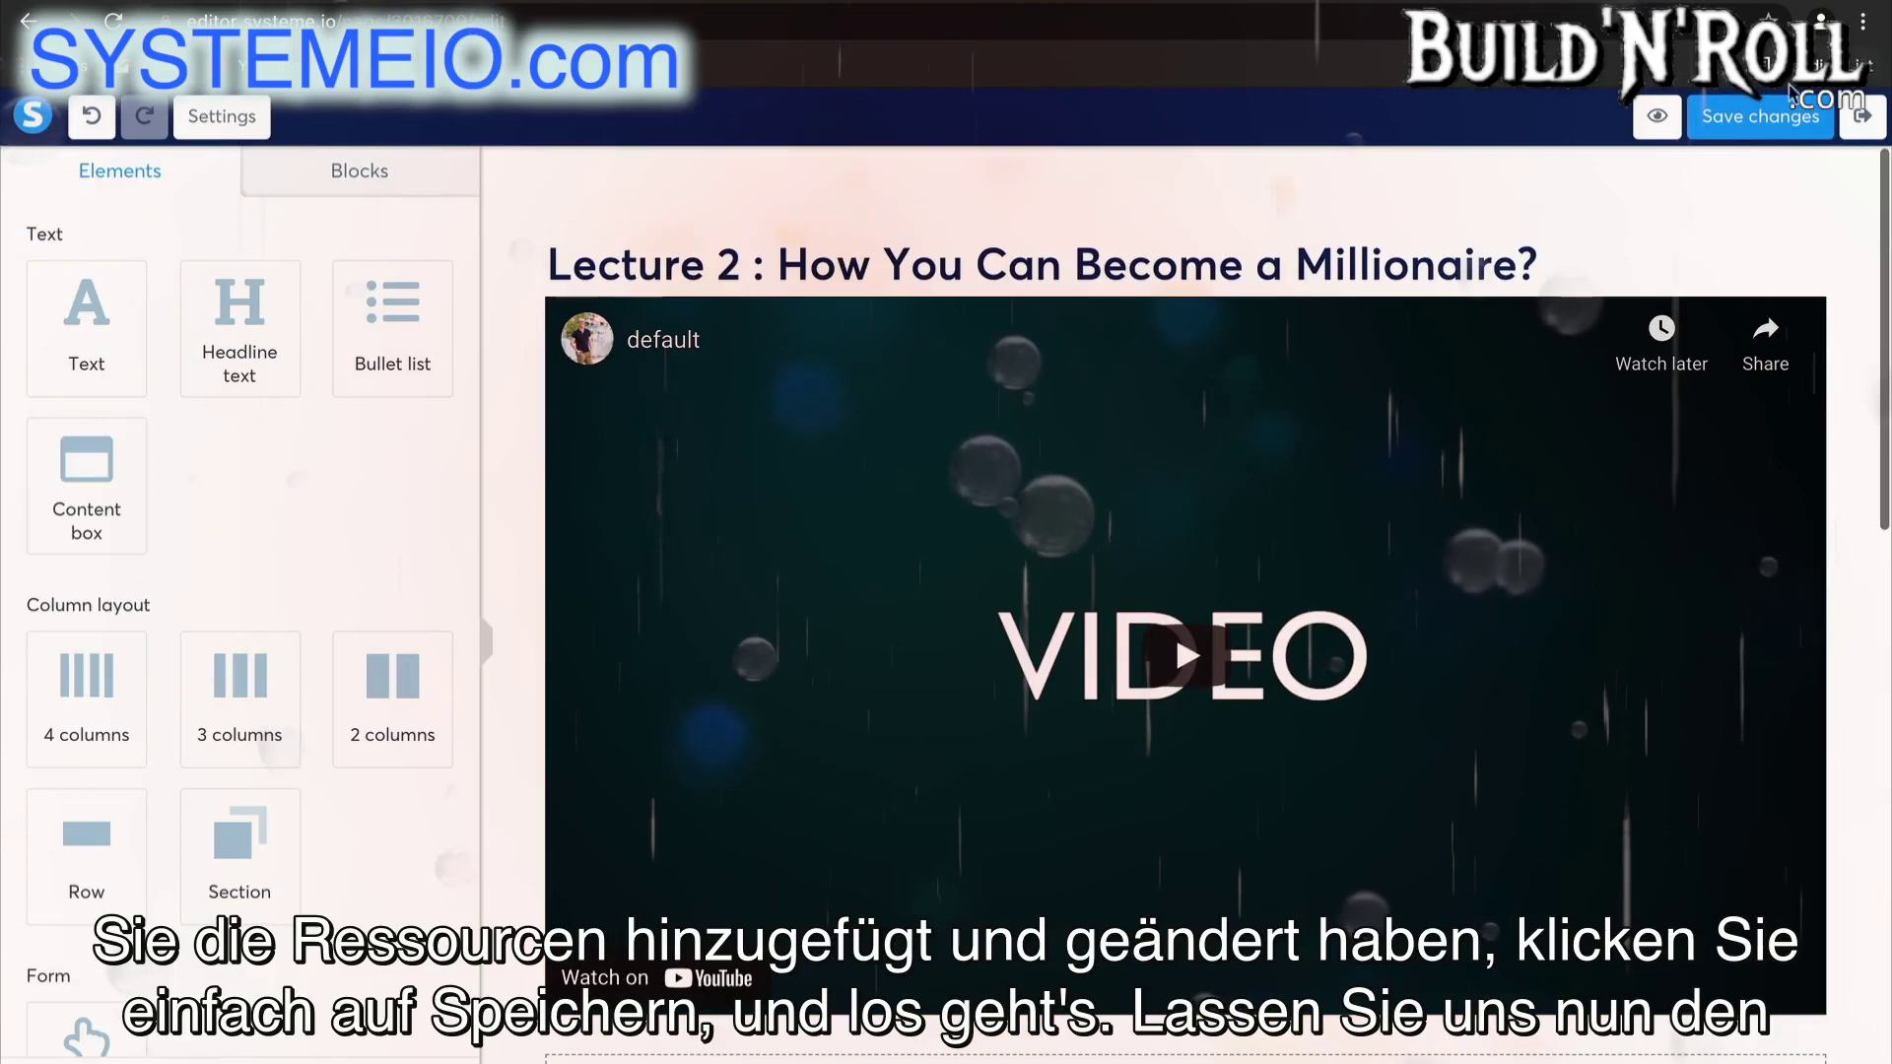
left_click(1744, 125)
left_click(1861, 138)
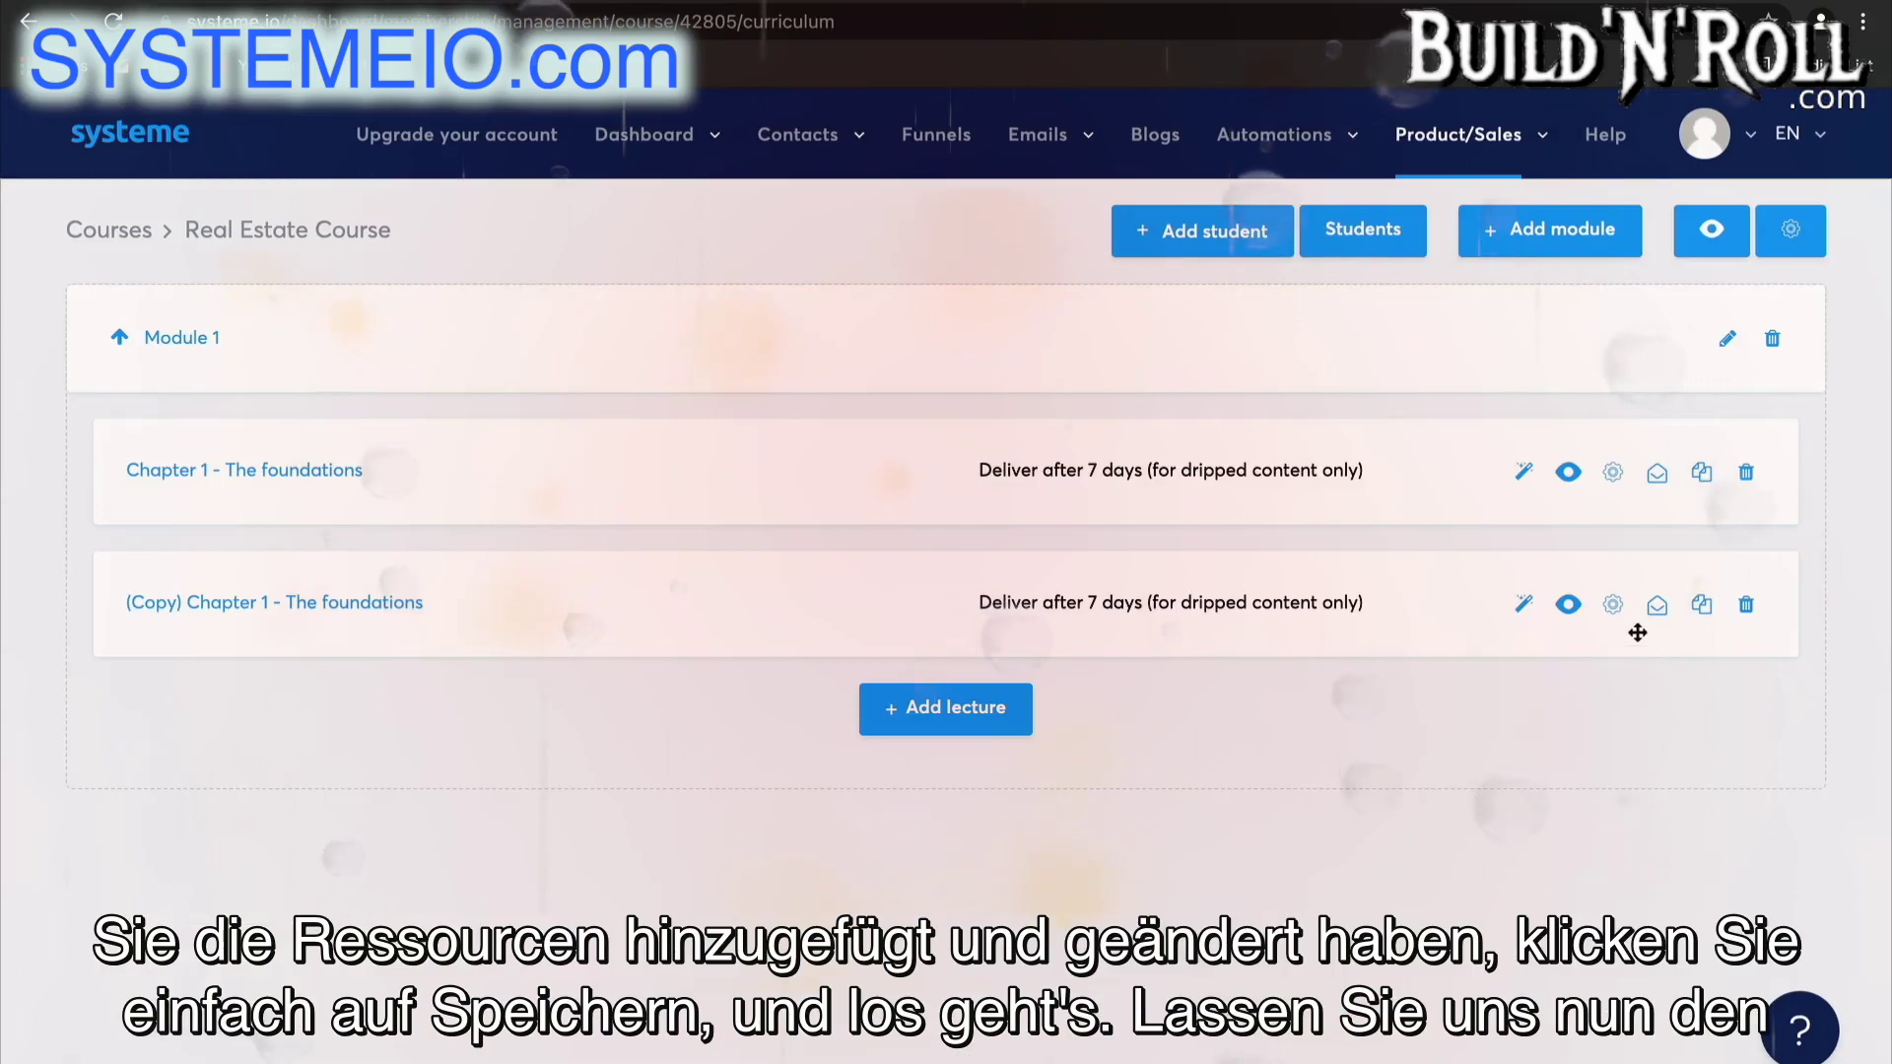
- Rename the copied lecture as "Chapter 2 - The next step" and save its settings
left_click(1614, 605)
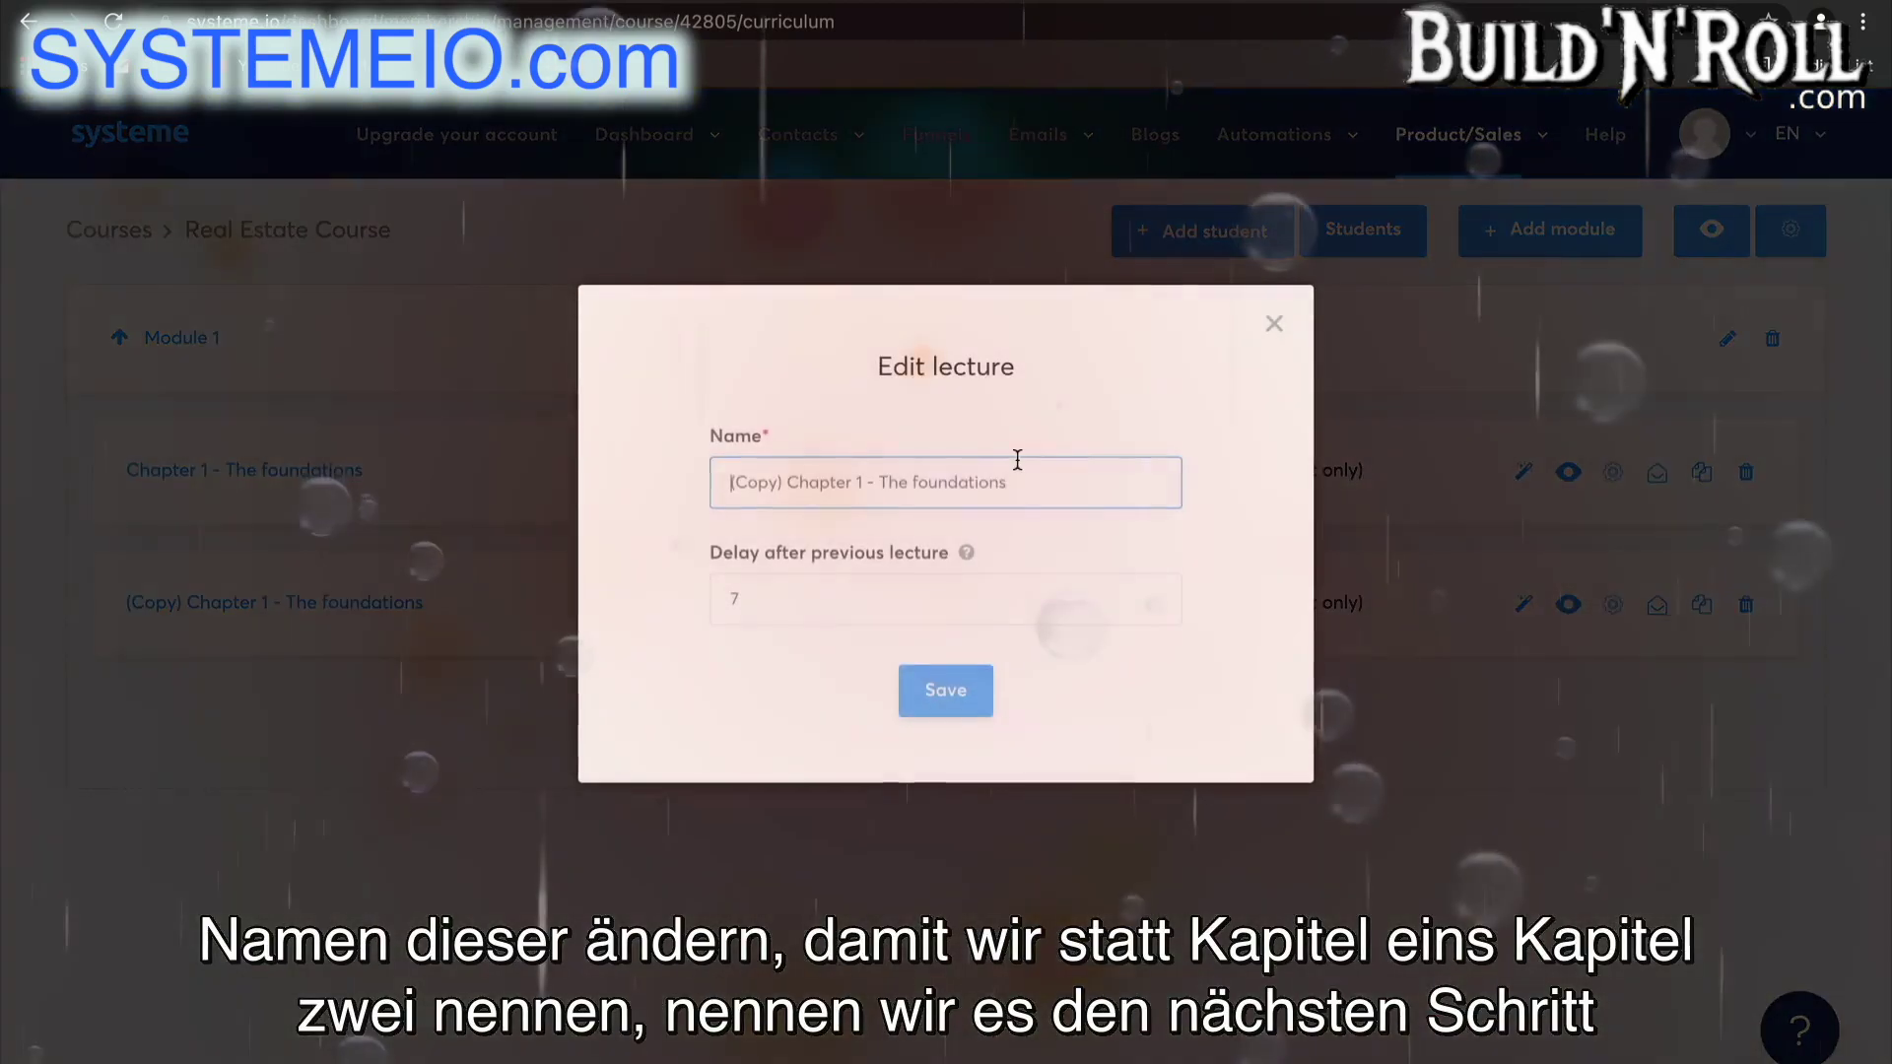
left_click(864, 482)
key("BackSpace")
type("2")
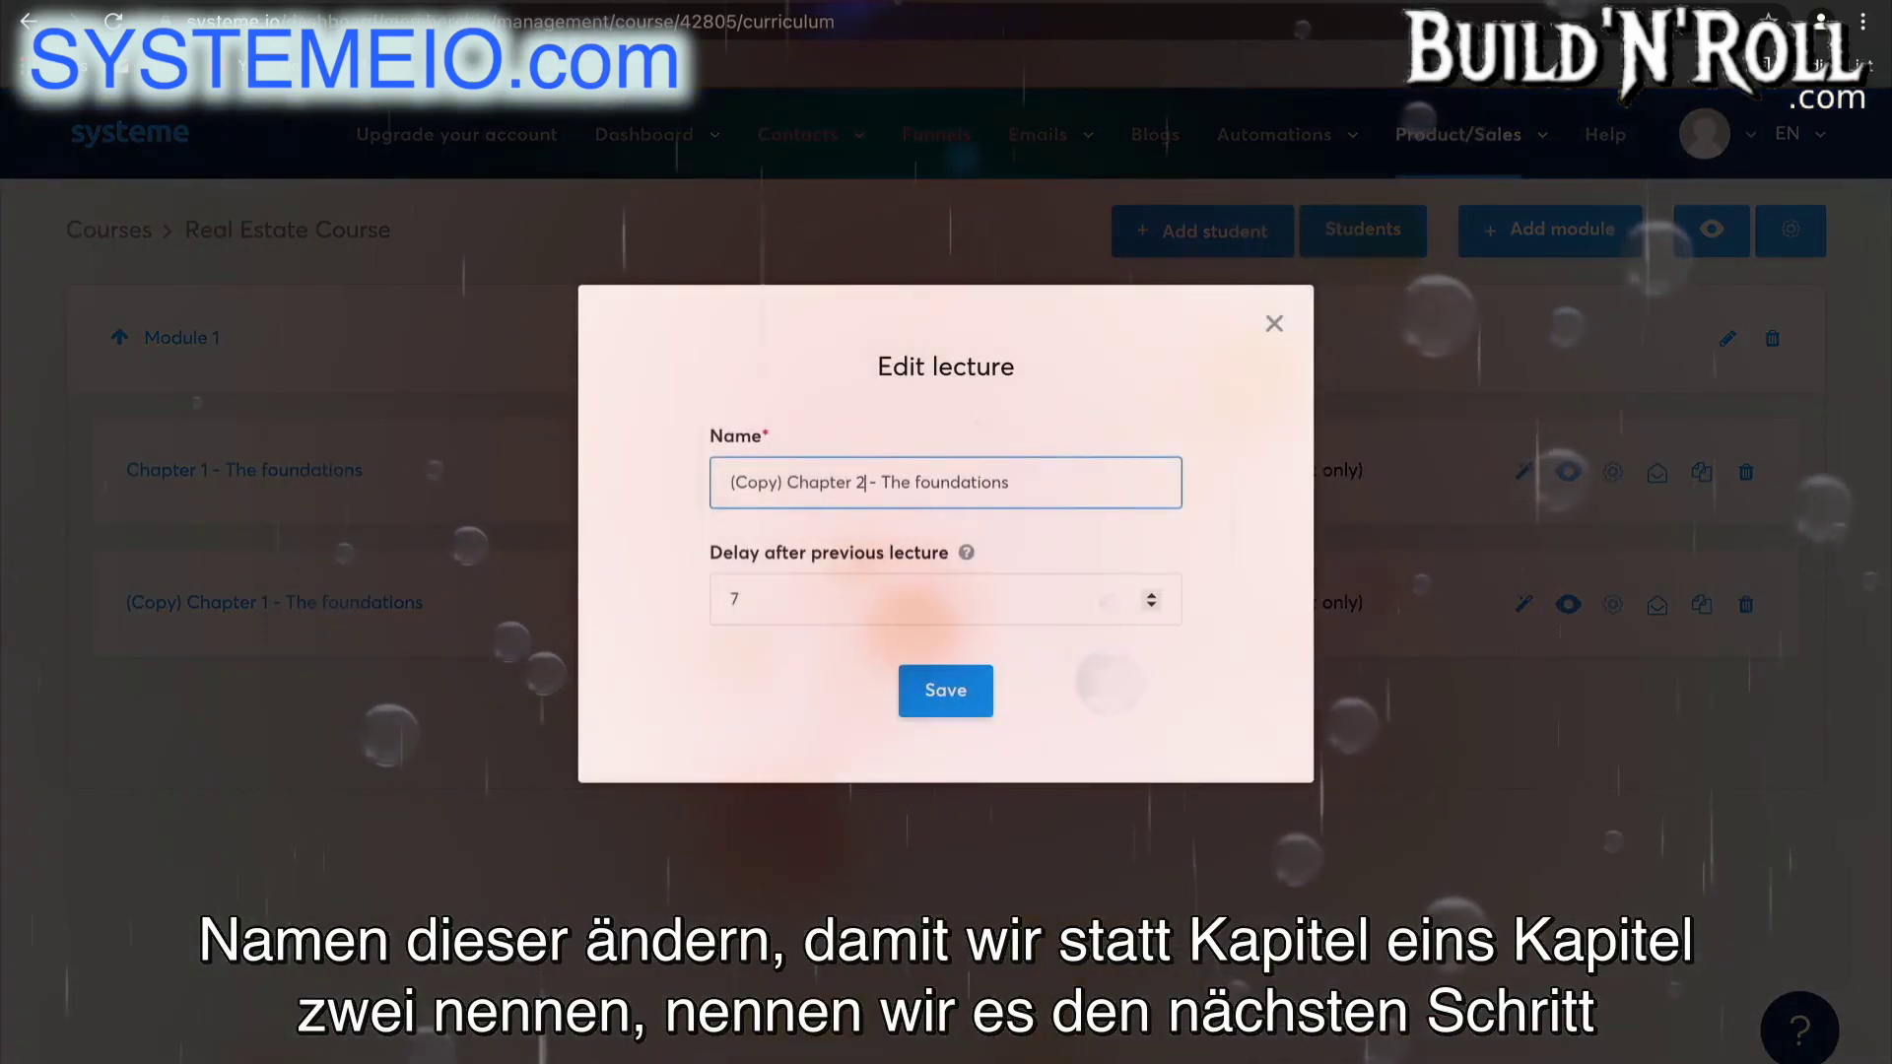
left_click_drag(1015, 482, 919, 481)
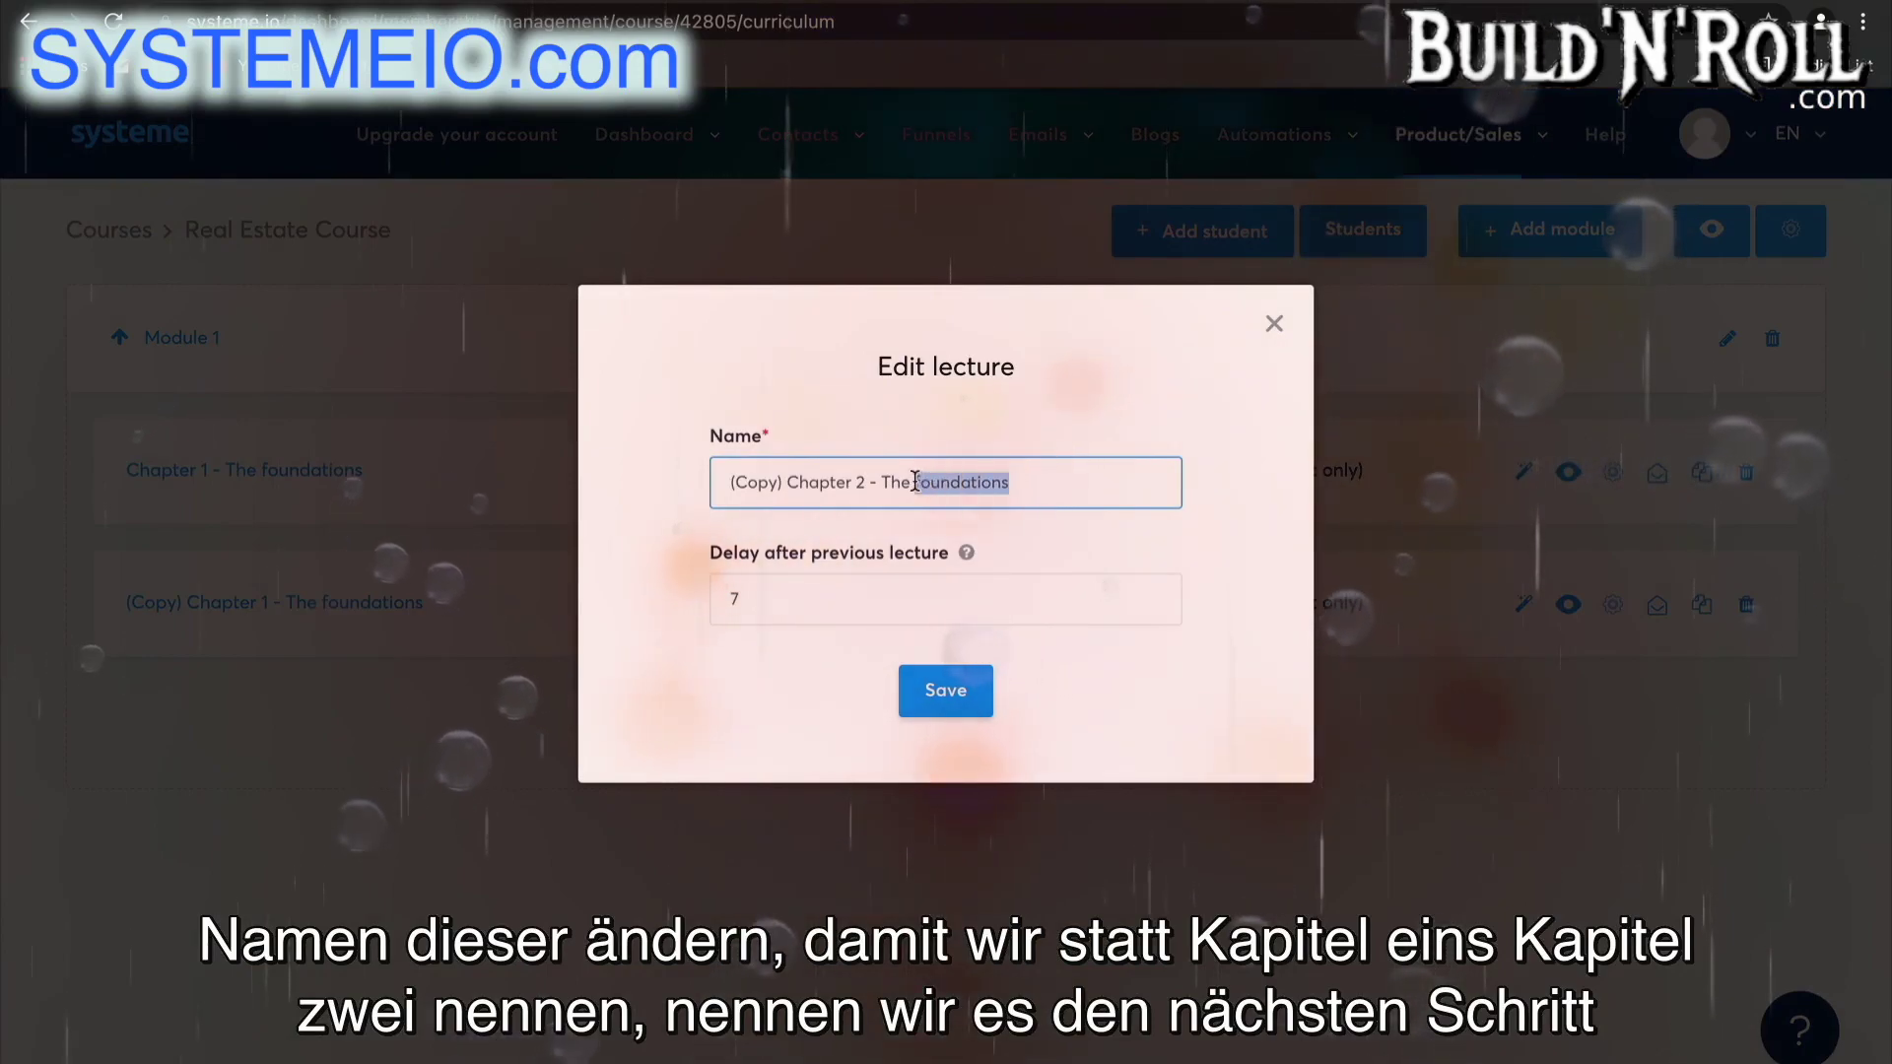
key("BackSpace")
type("ne")
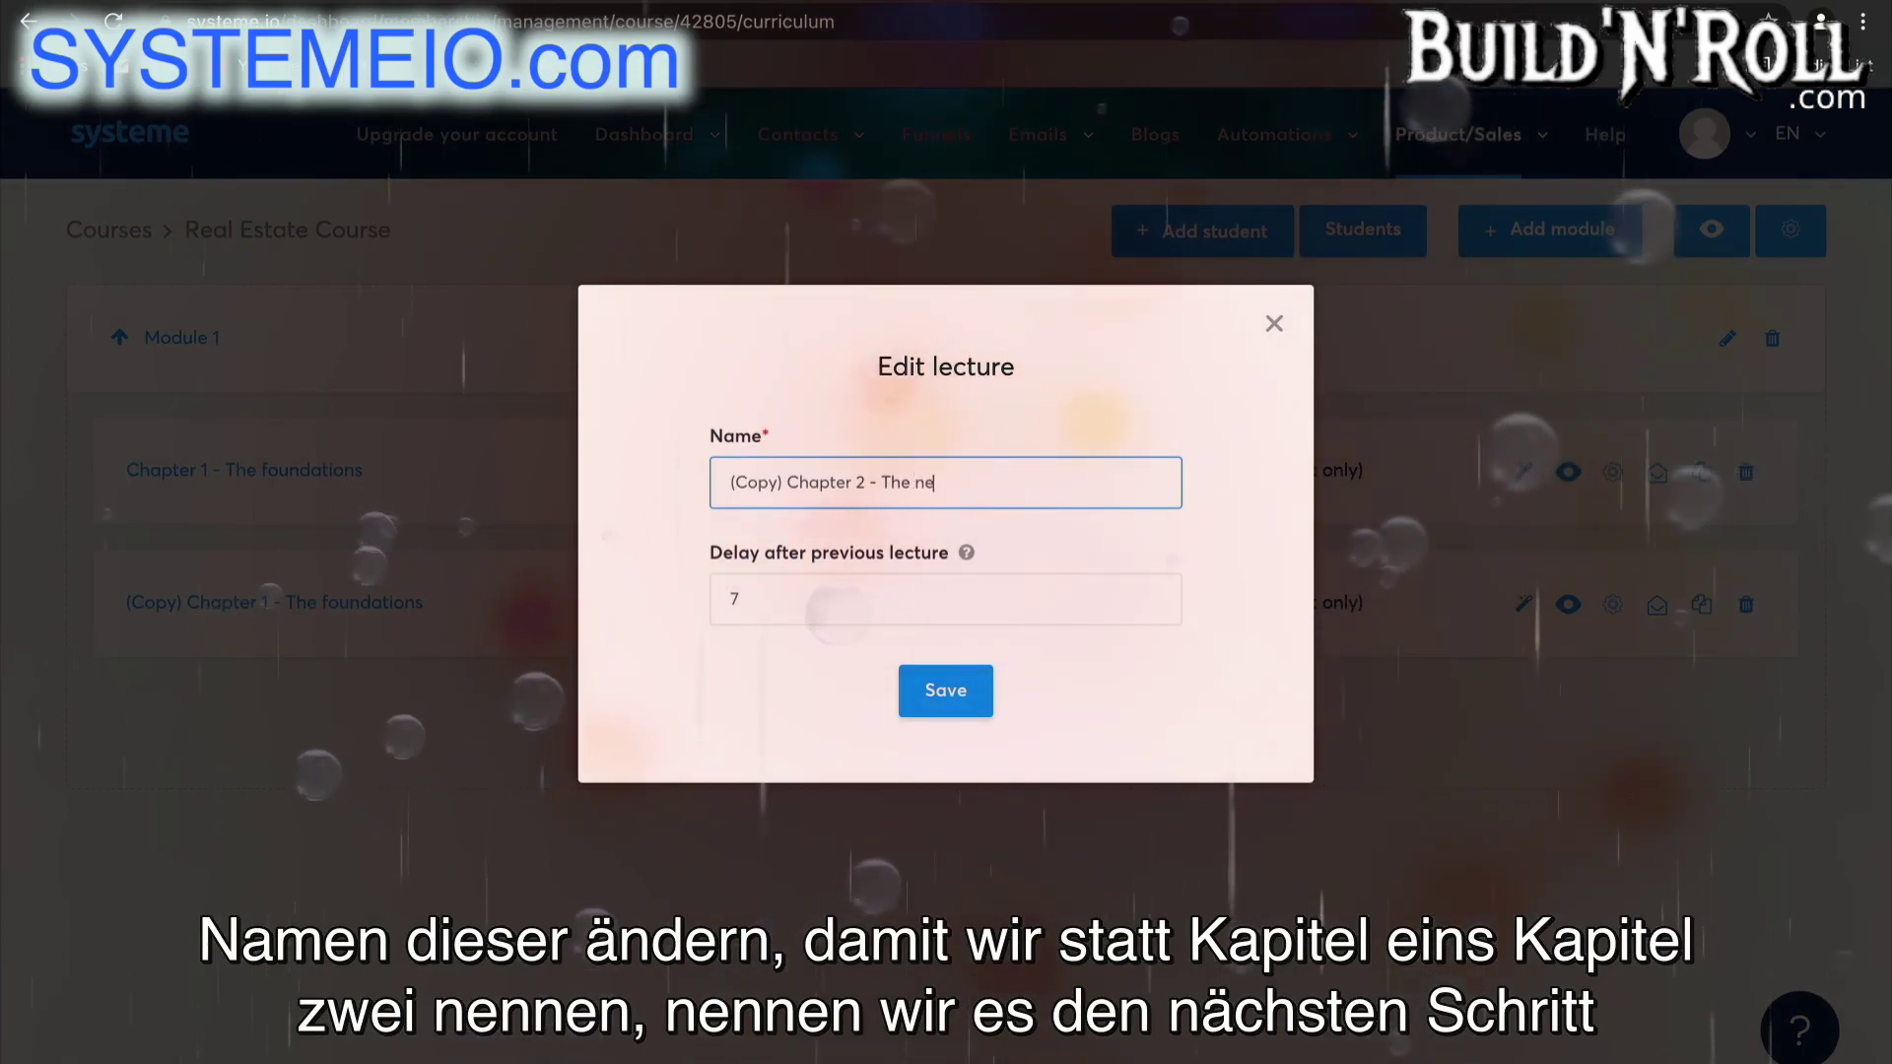
type("xt step")
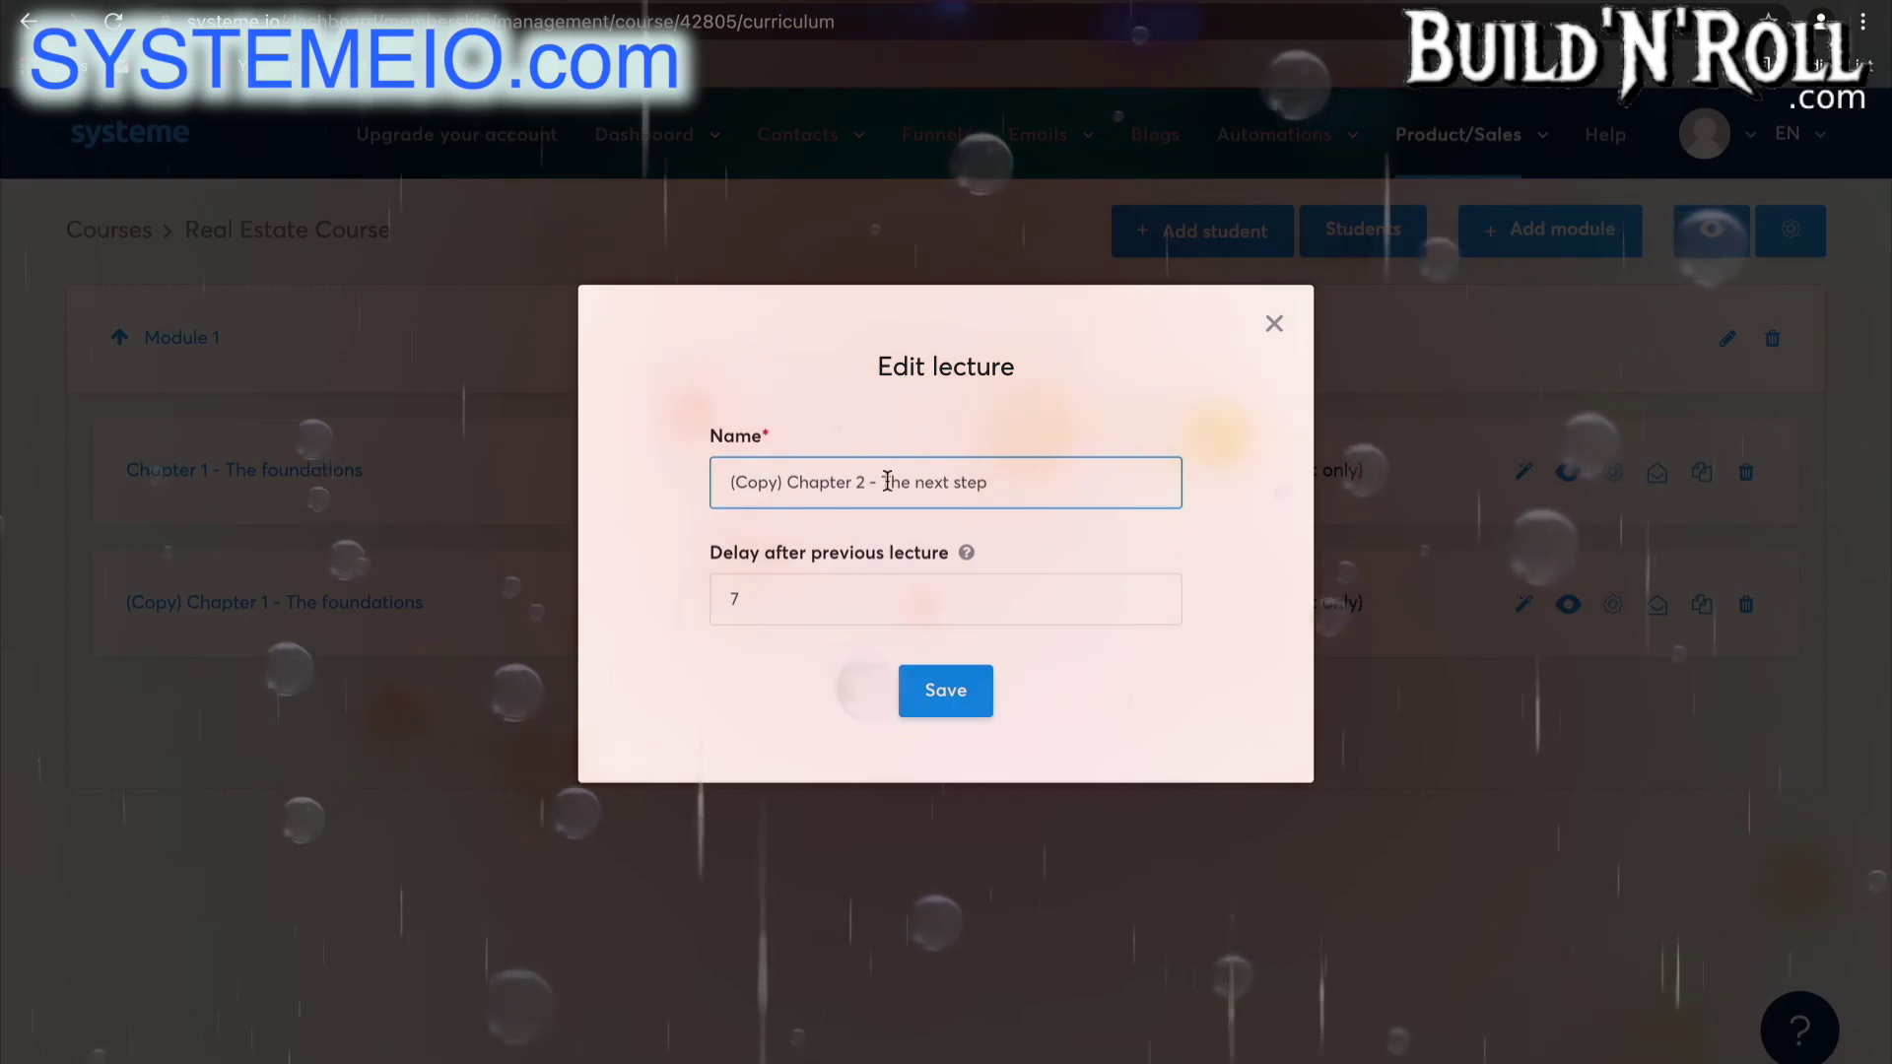
left_click_drag(790, 477, 695, 479)
key("BackSpace")
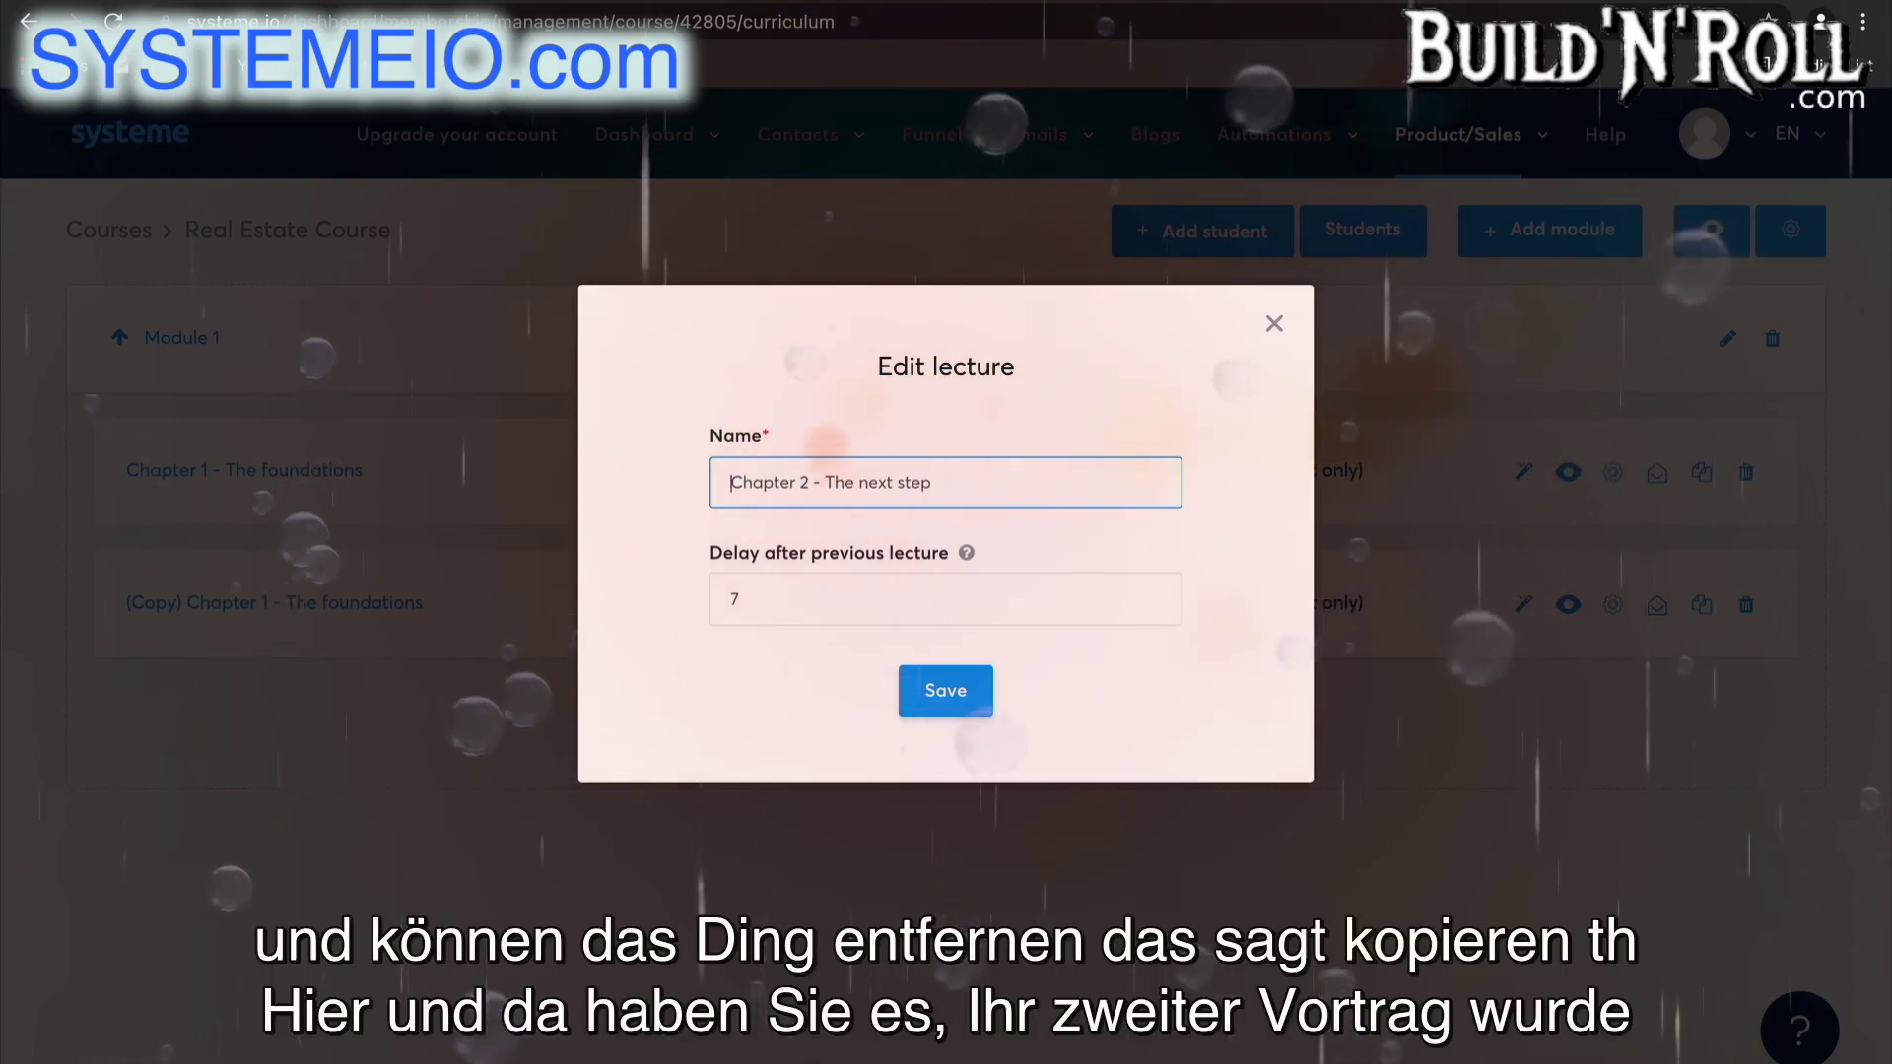
left_click(947, 699)
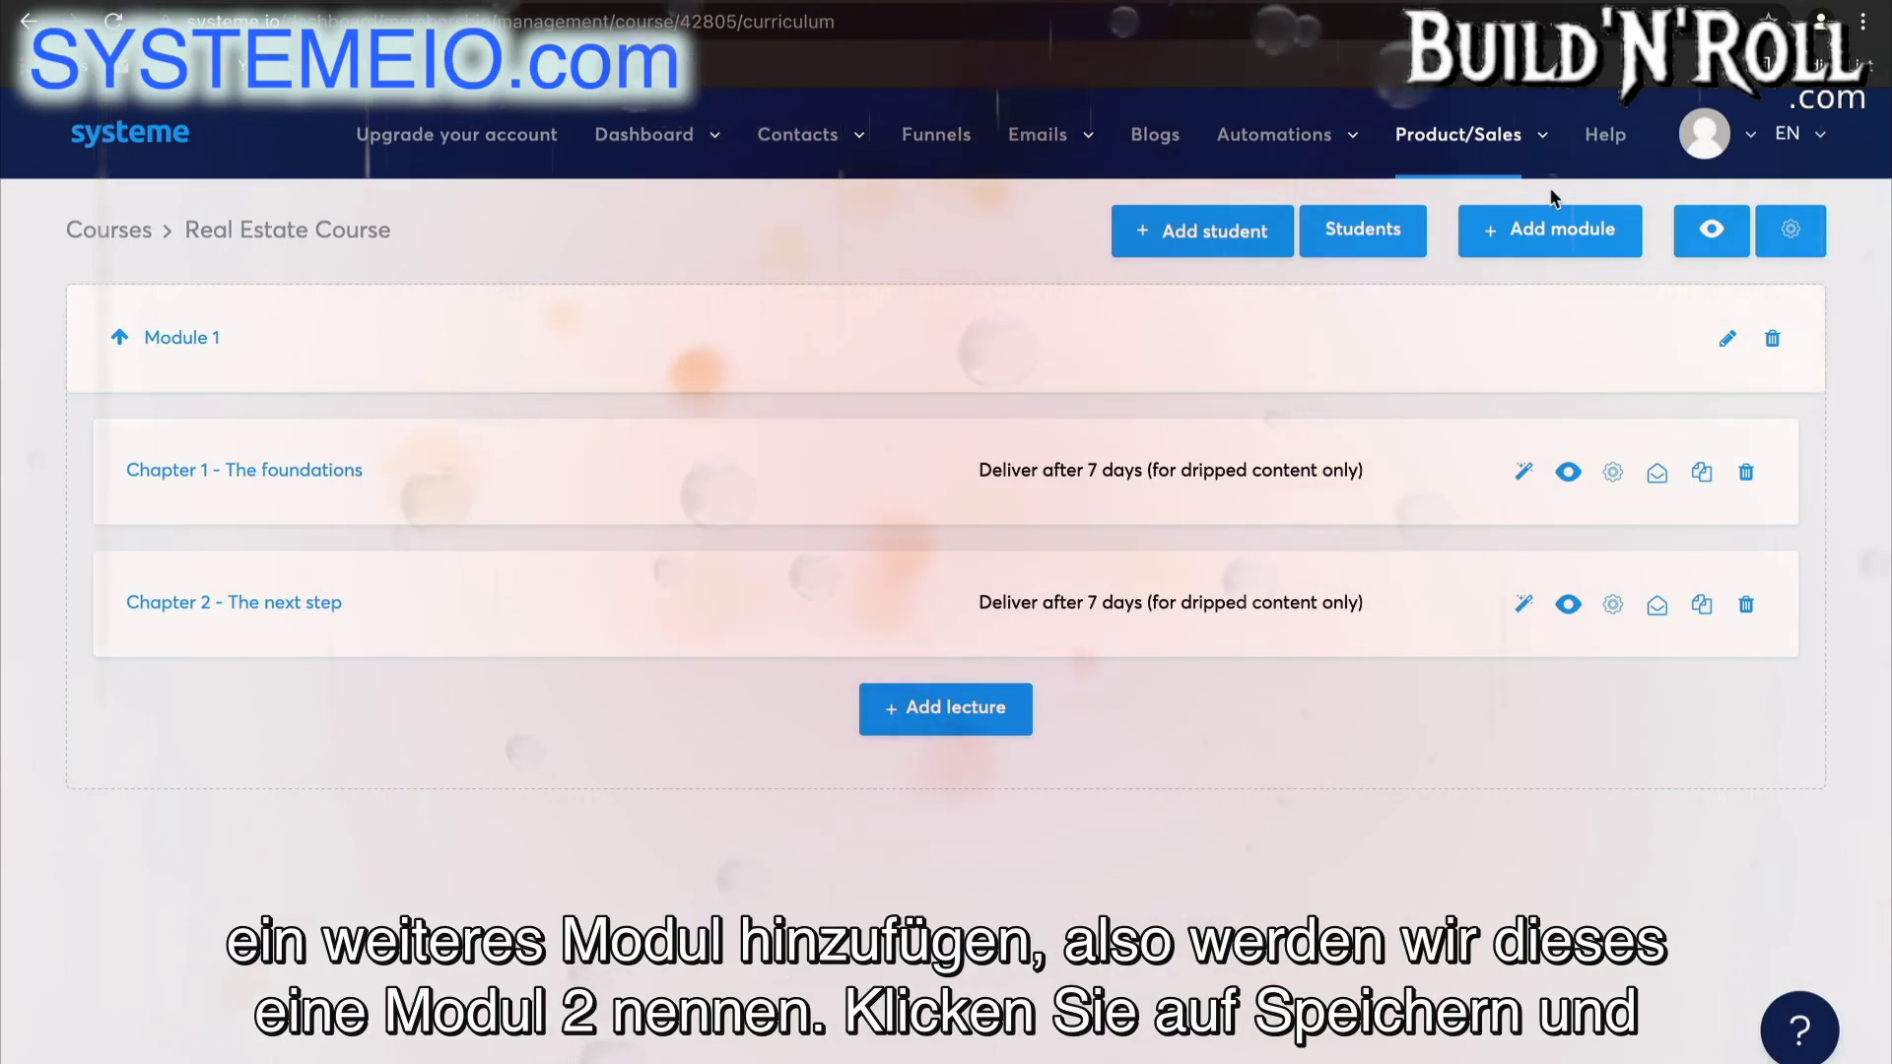
- Add a second module named "Module 2" to the Real Estate Course
left_click(1557, 229)
type("Module ")
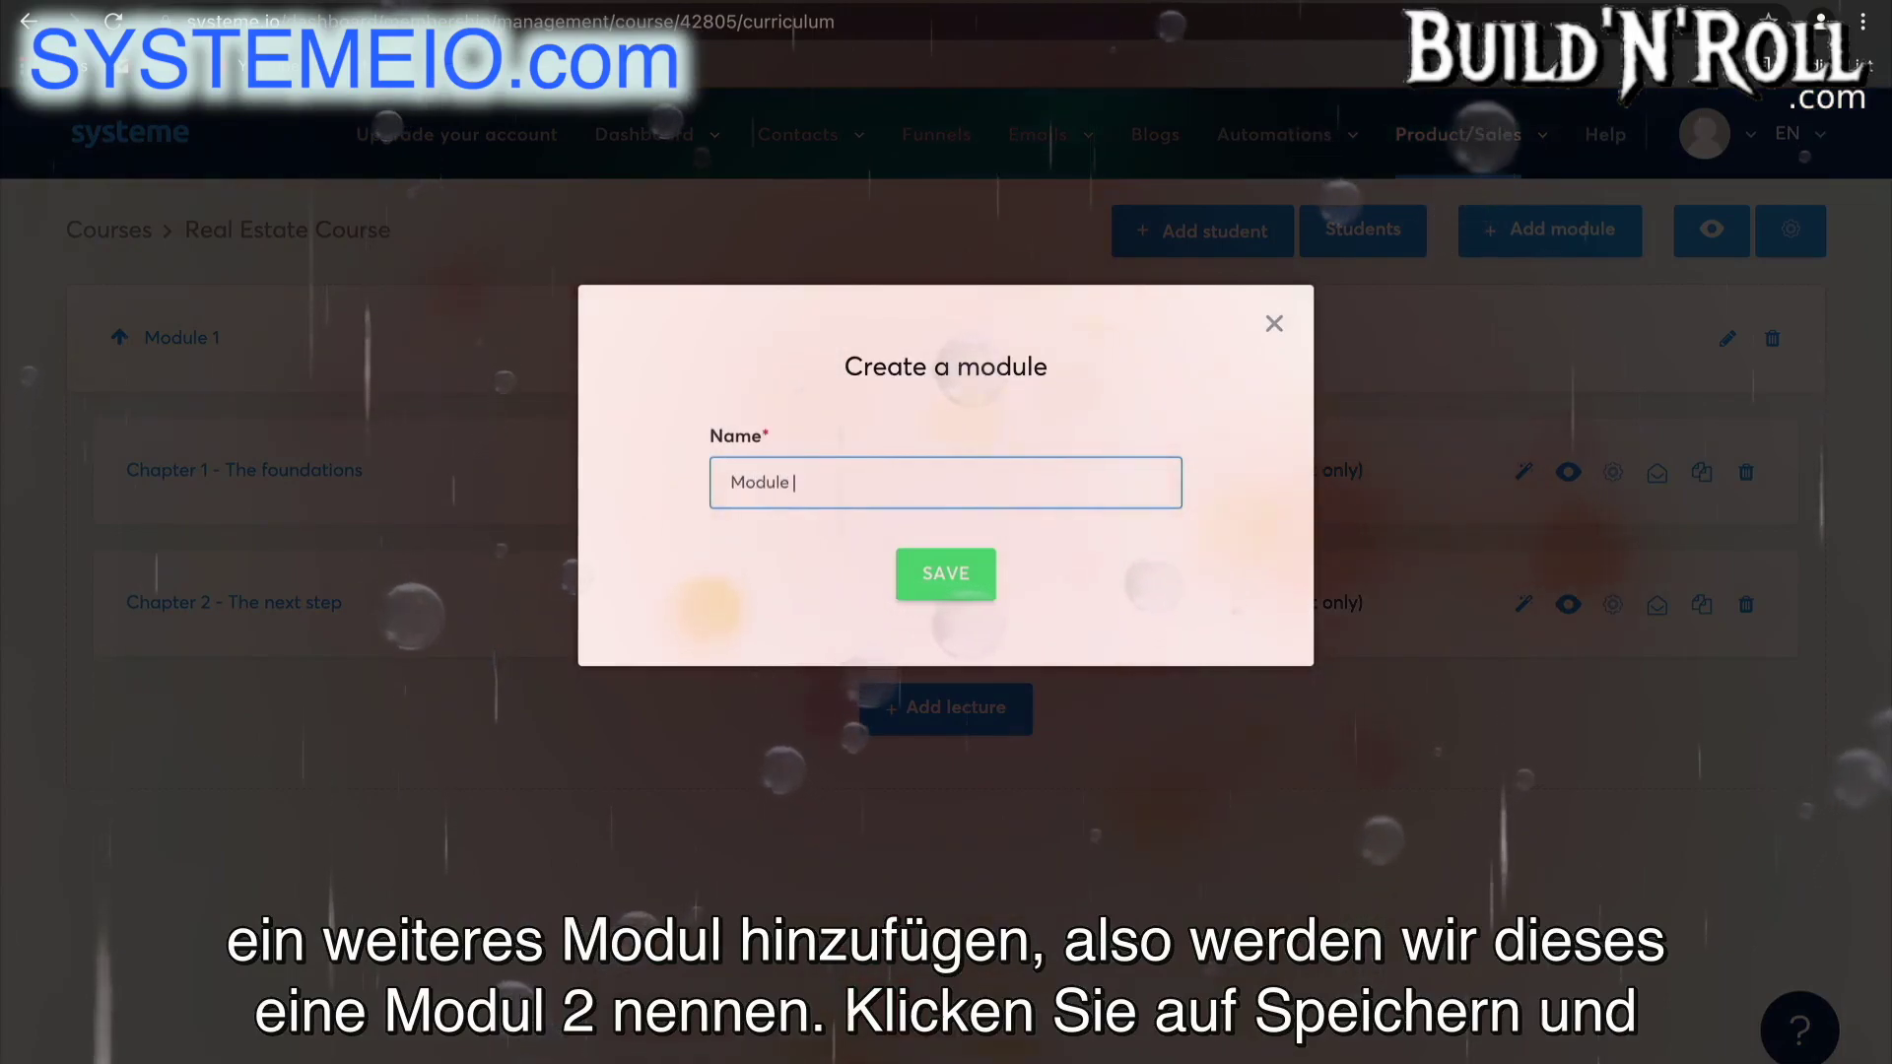
type("2")
left_click(927, 566)
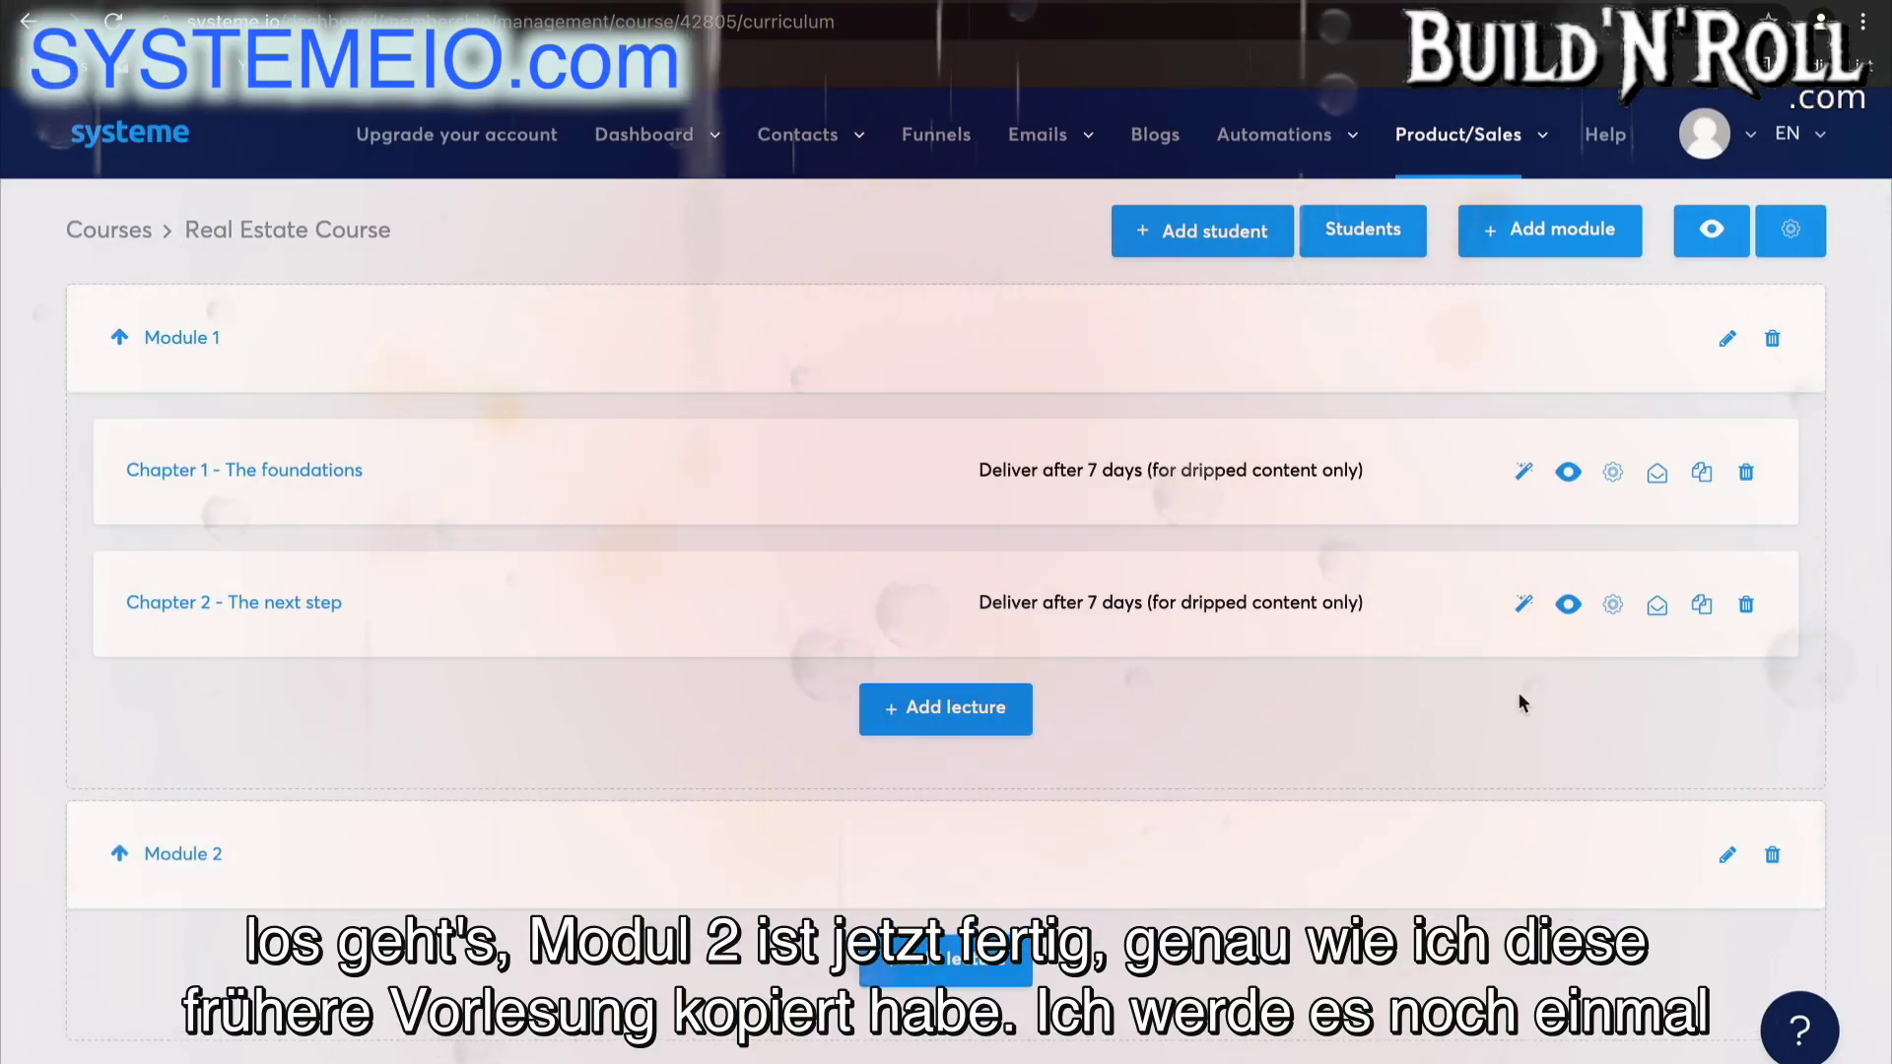
- Duplicate the "Chapter 2 - The next step" lecture and move the copy into Module 2
left_click(1702, 604)
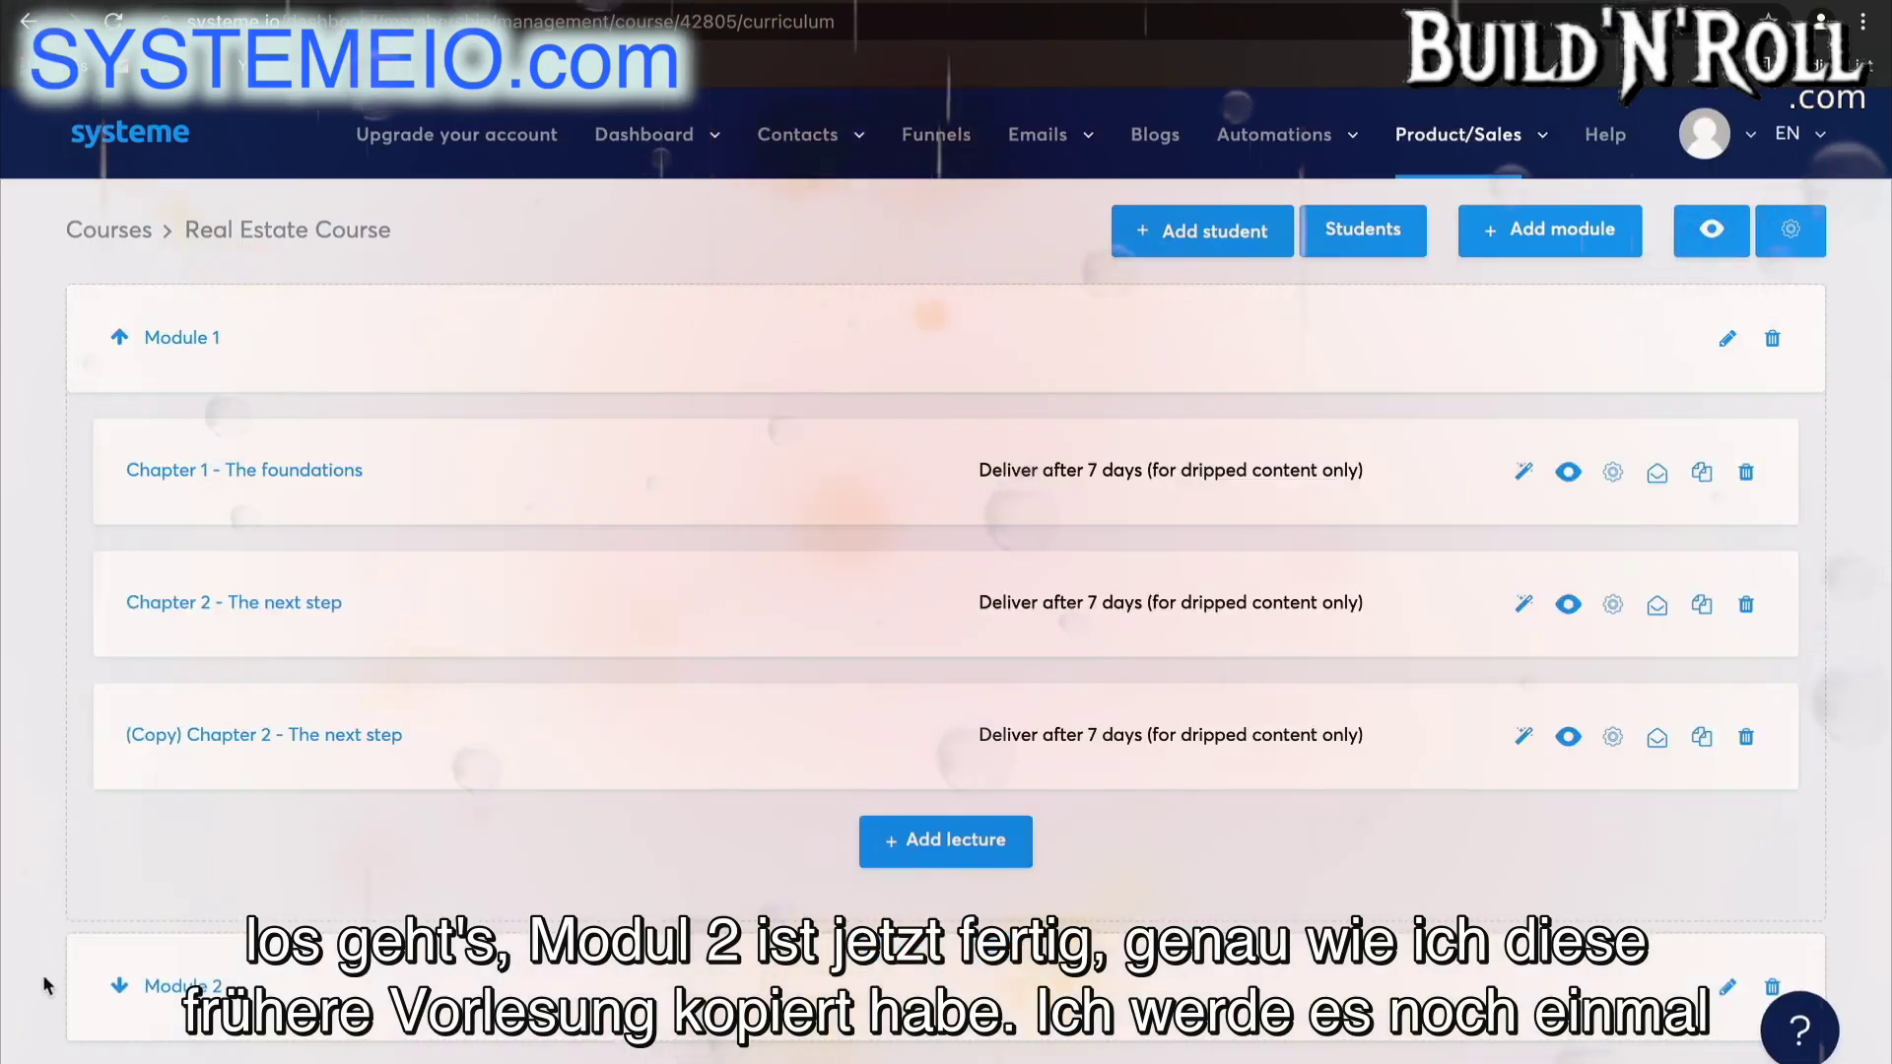
left_click(119, 985)
scroll(814, 666, "down", 1)
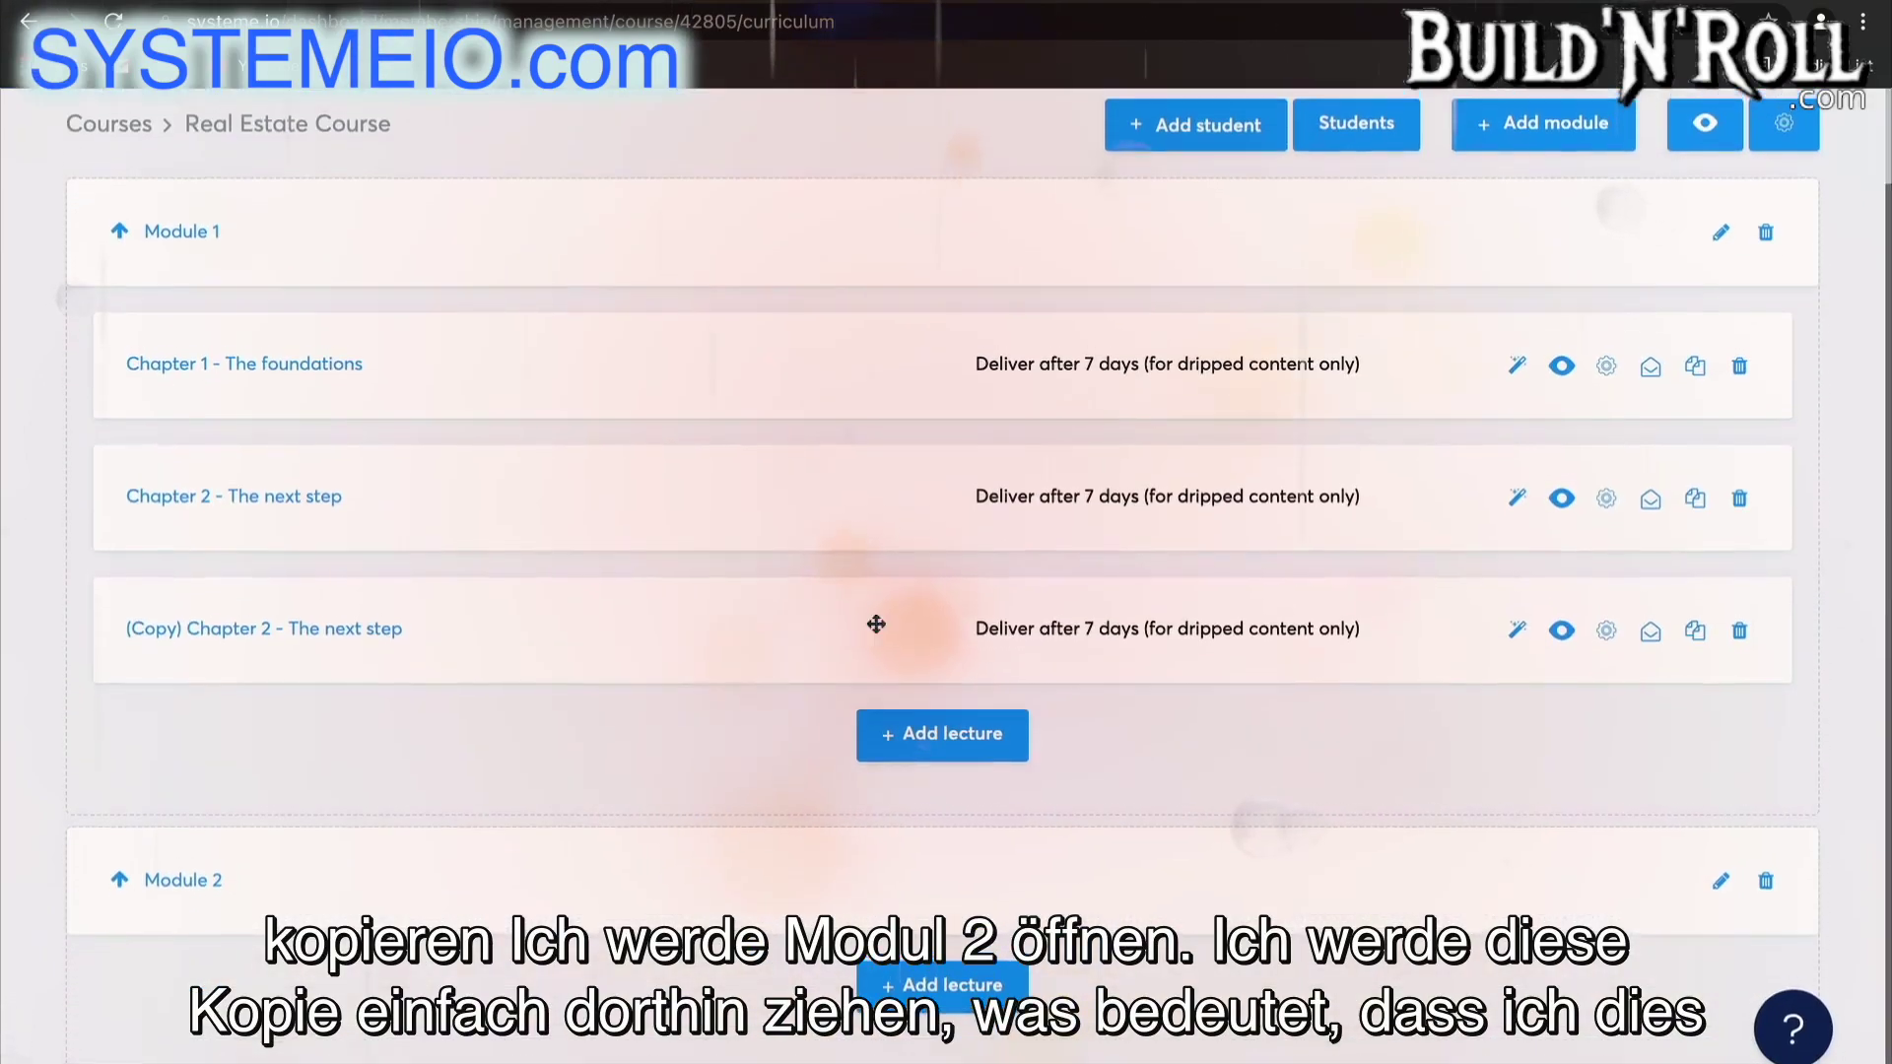
left_click_drag(1124, 638, 1117, 922)
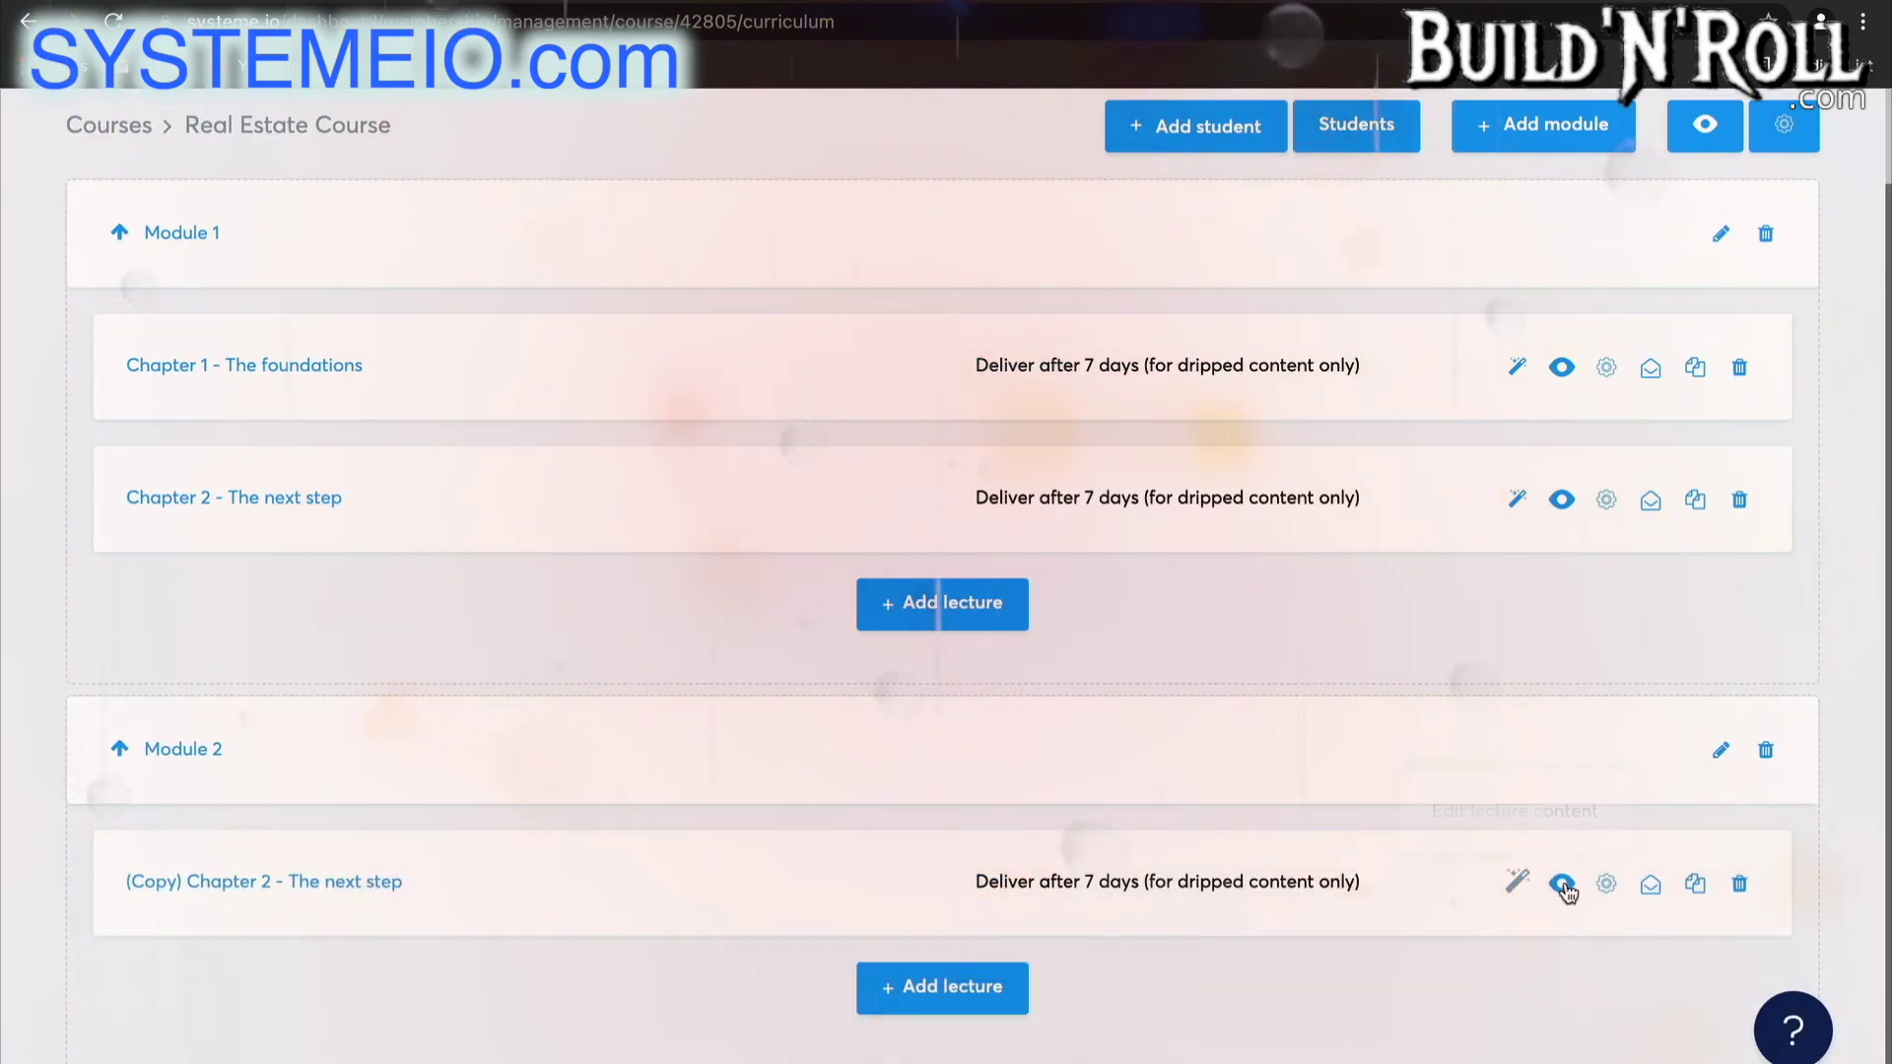
- View the name and delay settings of Module 2's copied lecture, save them as they are, and expand Module 2
left_click(1608, 884)
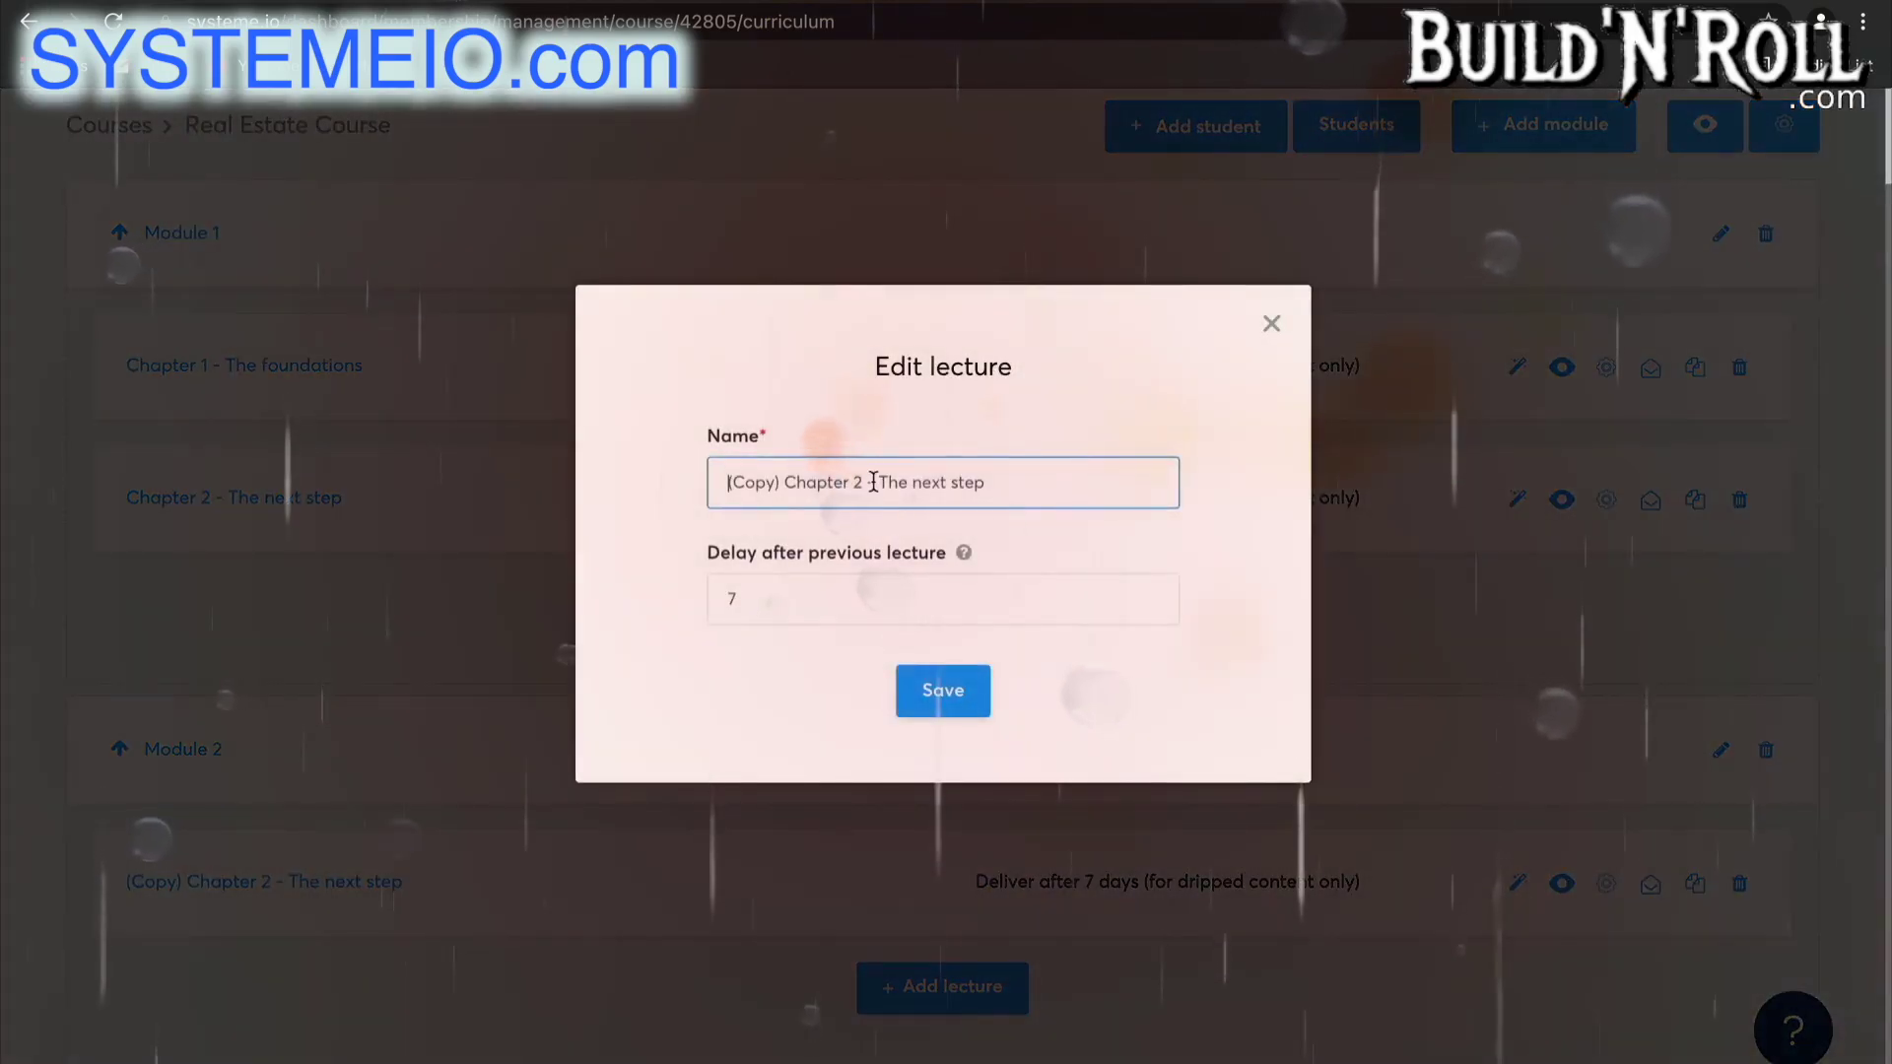
left_click(948, 702)
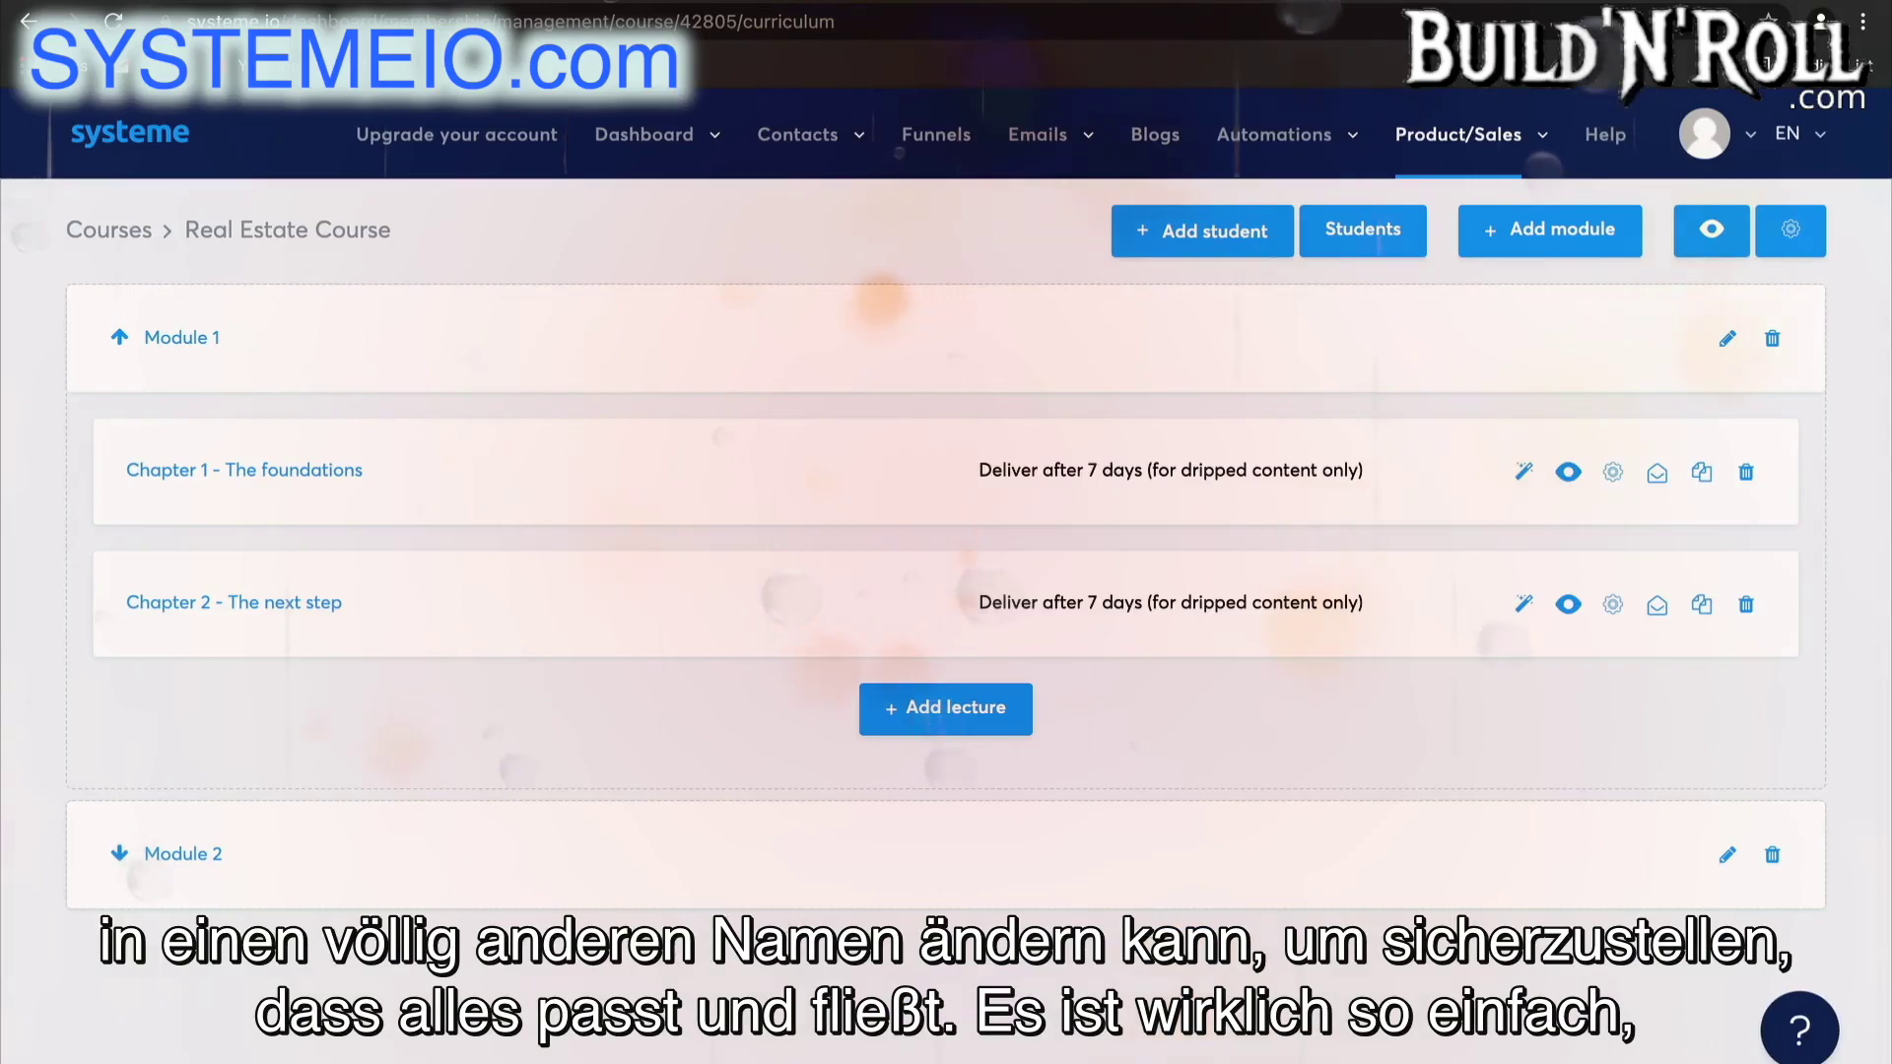
left_click(121, 853)
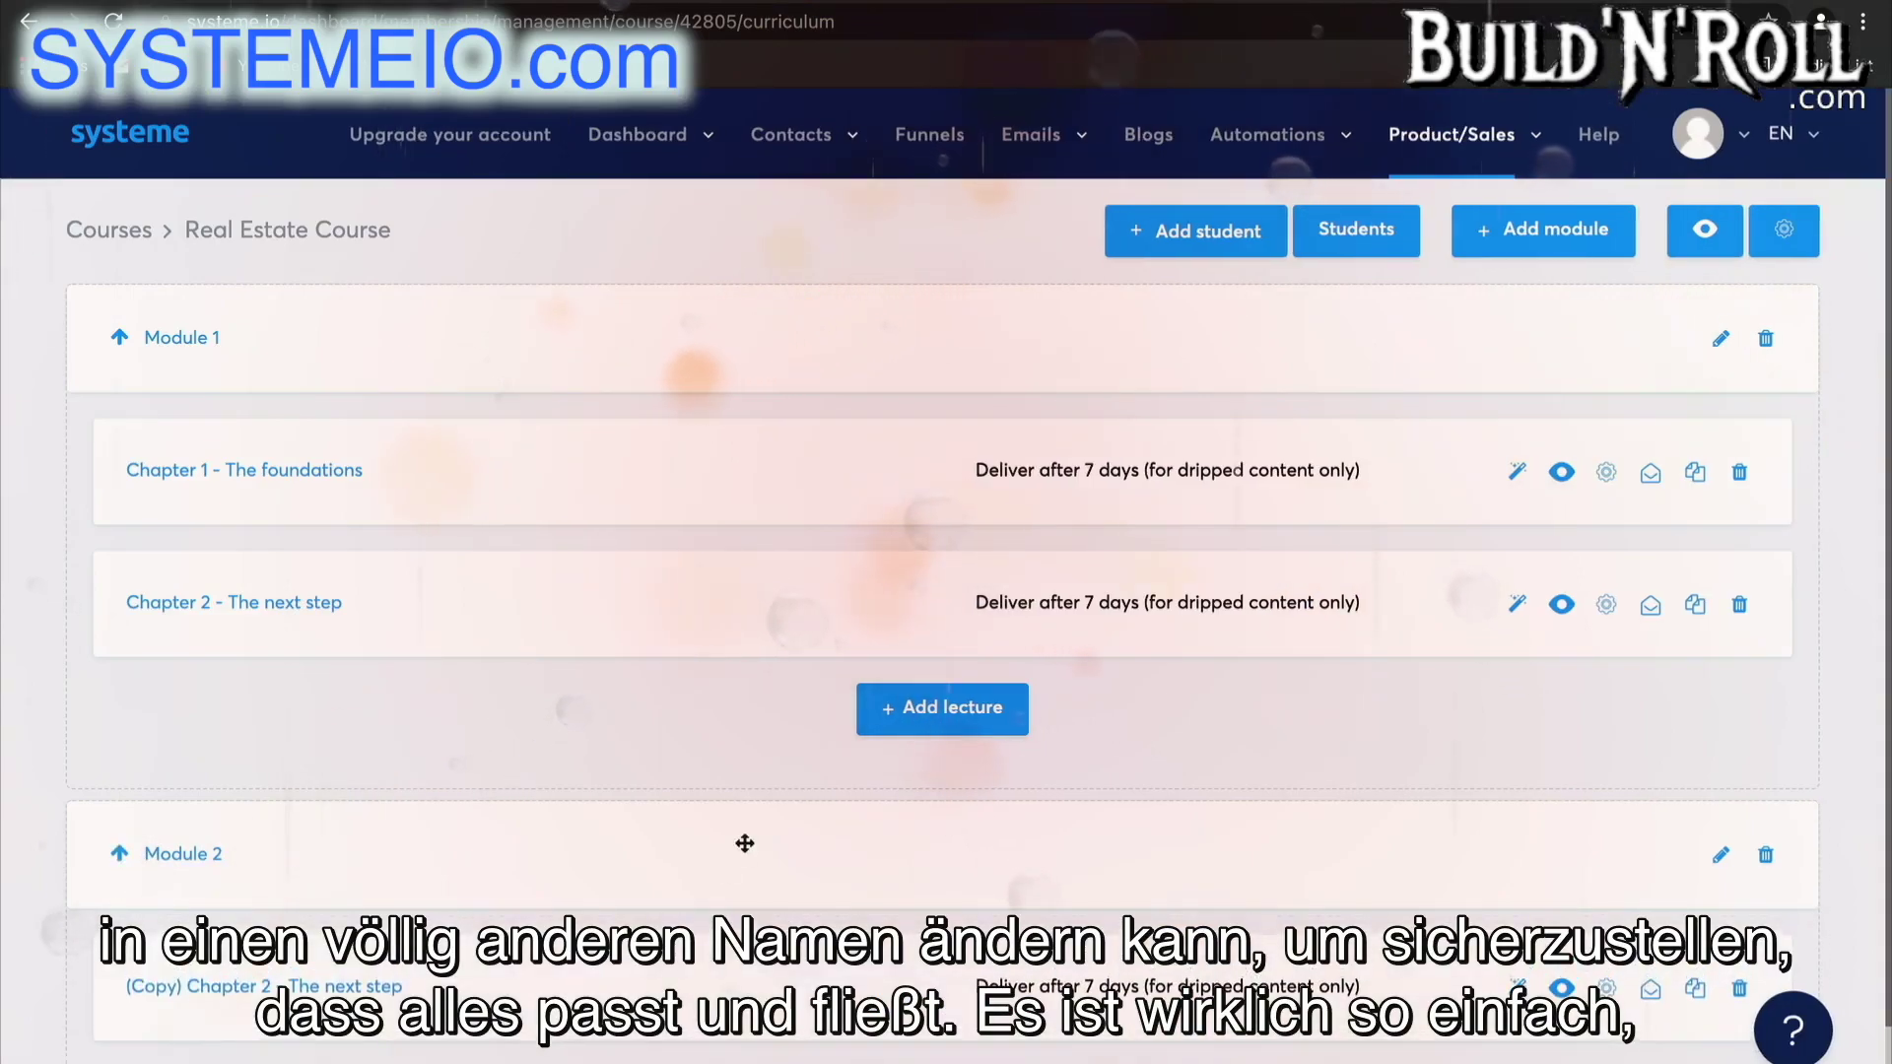